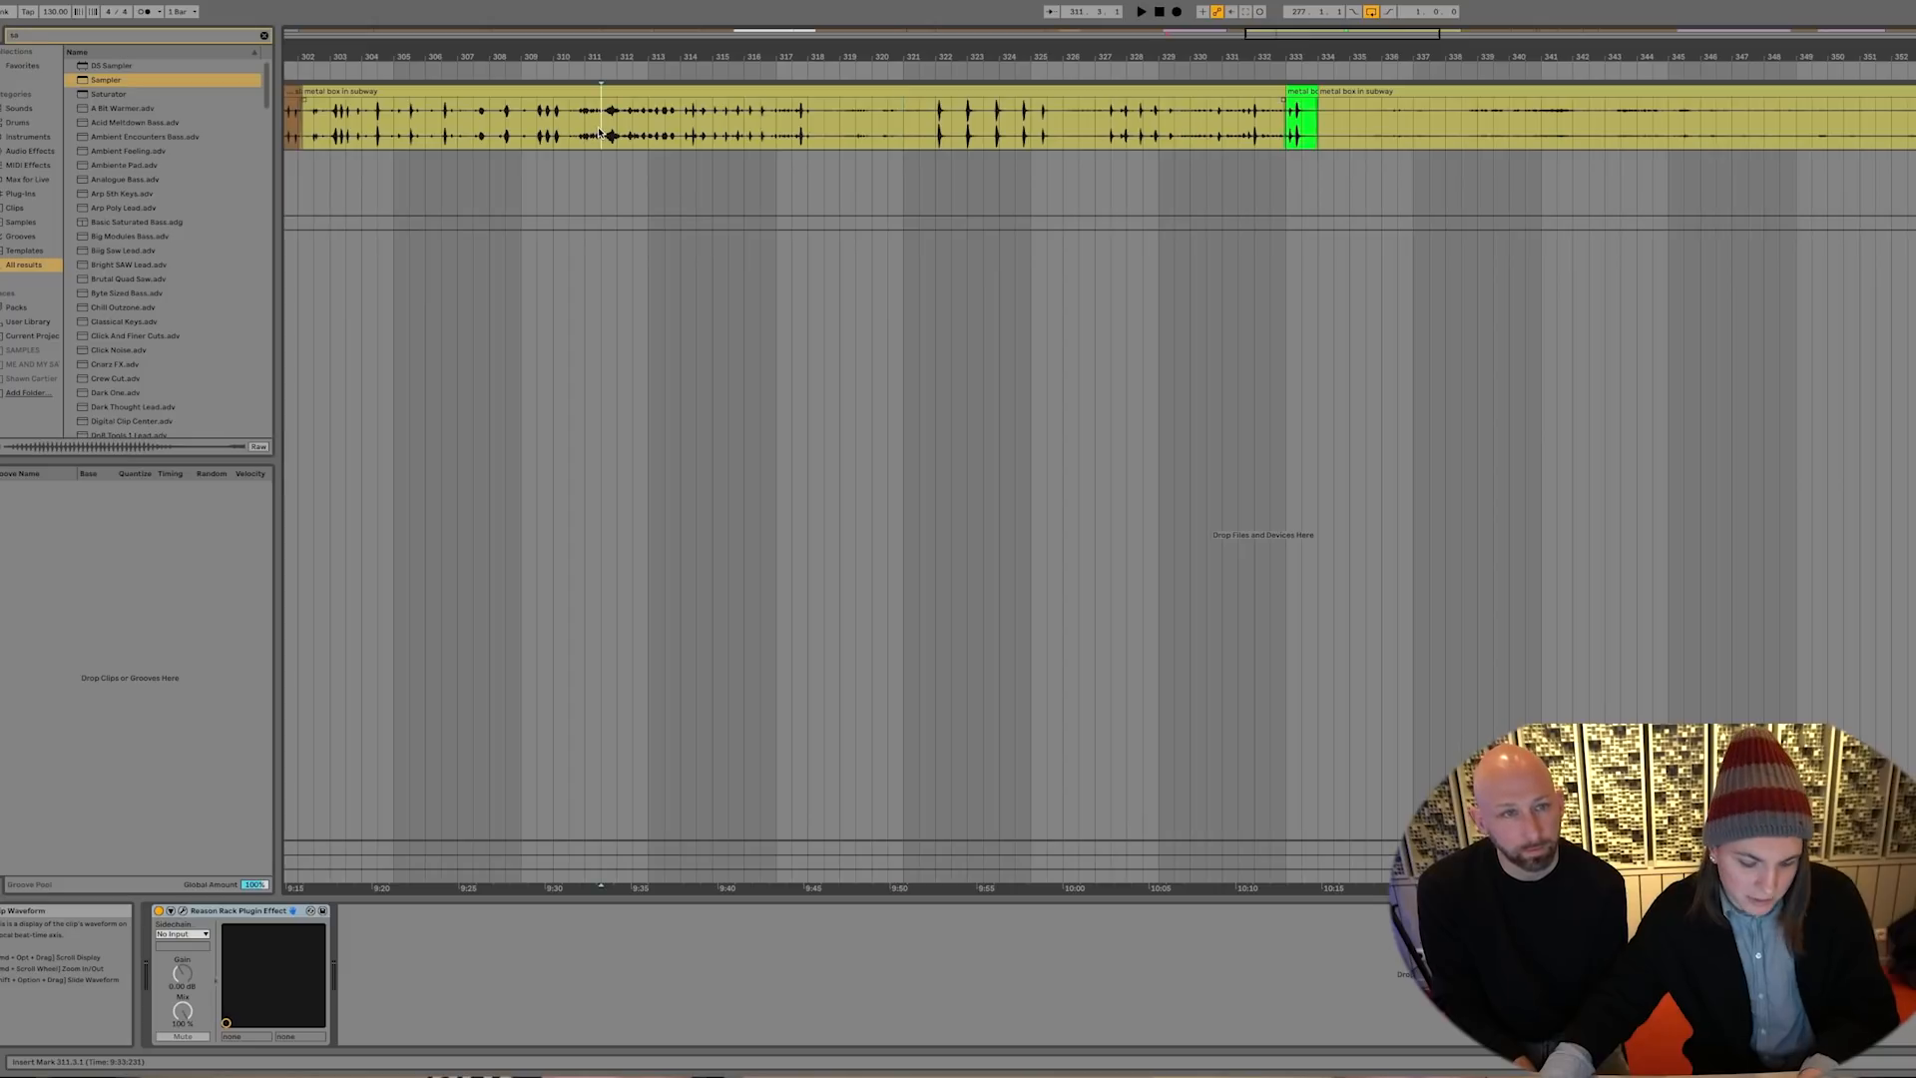
# Audition several passages of the metal box in subway recording, including the hits around bars 311 and 328
pyautogui.press('space')
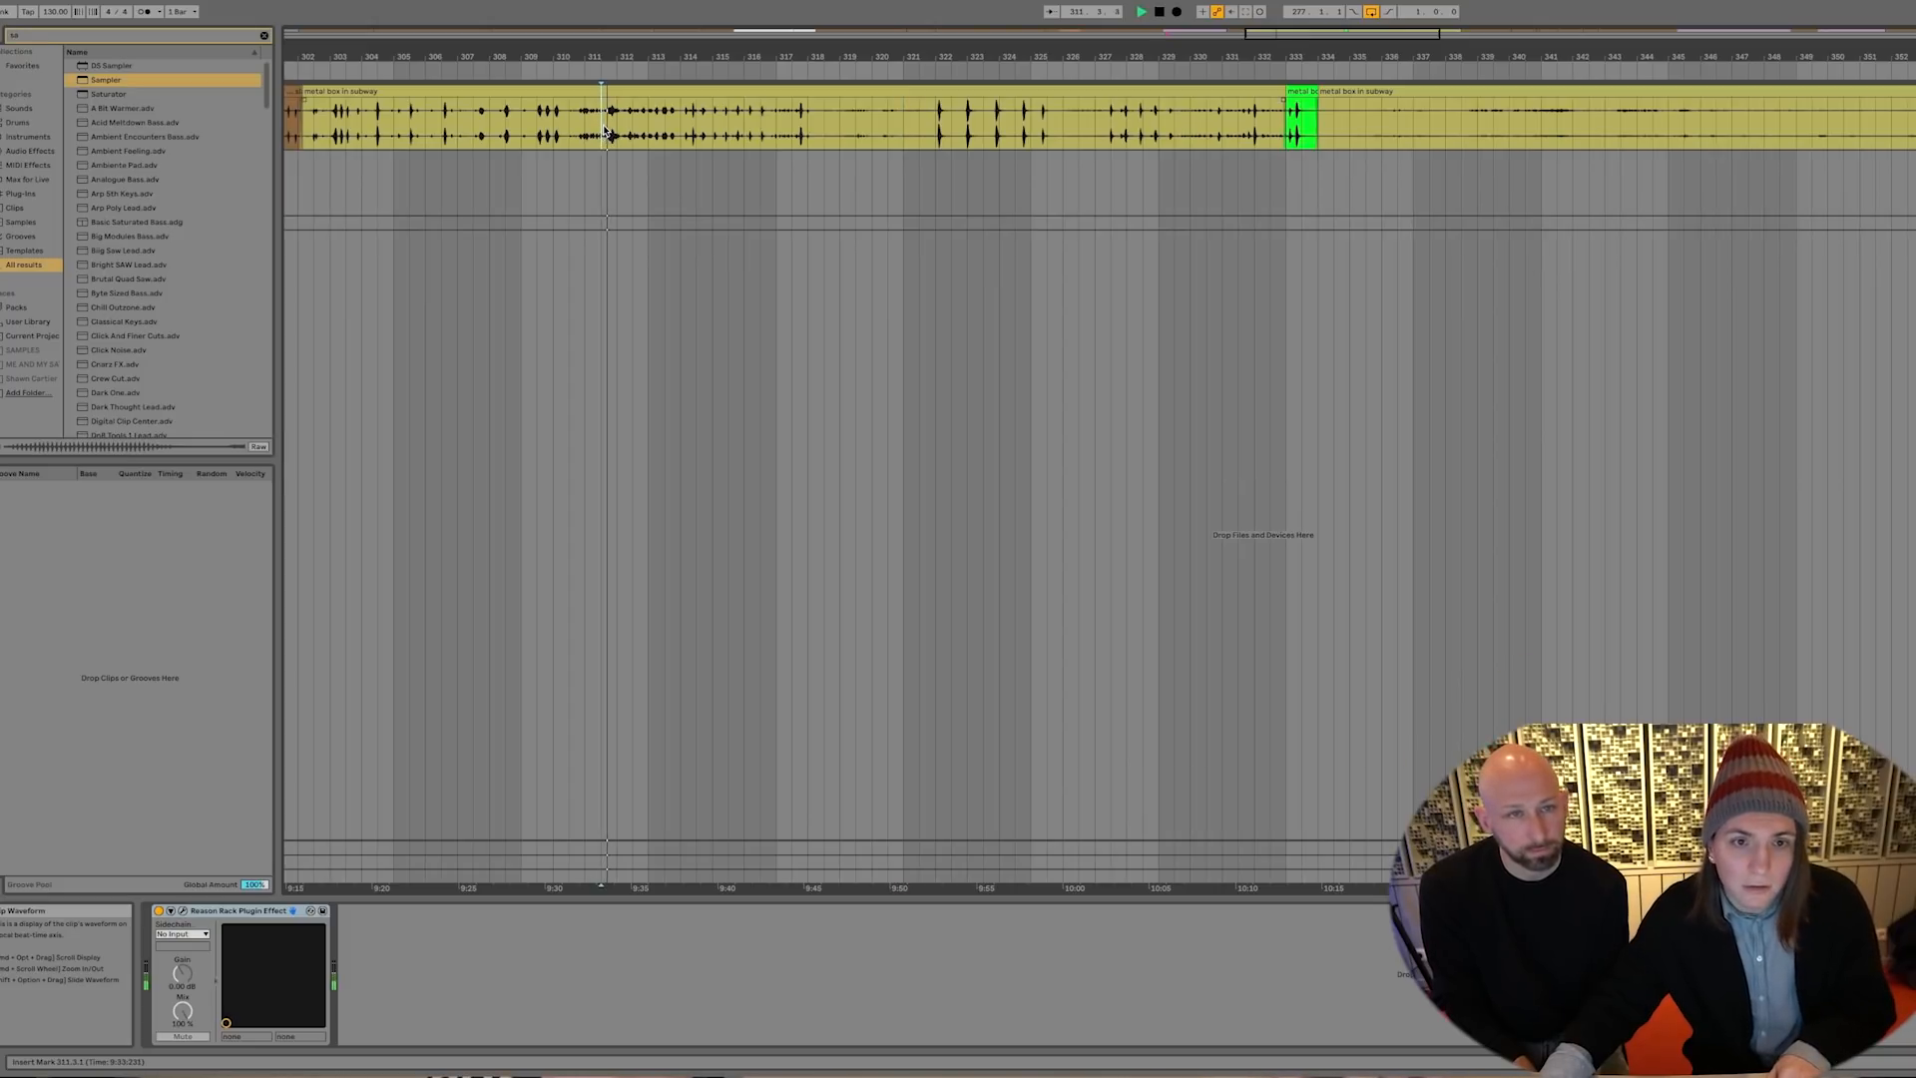
pyautogui.click(1143, 124)
pyautogui.press('space')
pyautogui.click(1152, 117)
pyautogui.click(1149, 126)
pyautogui.press('space')
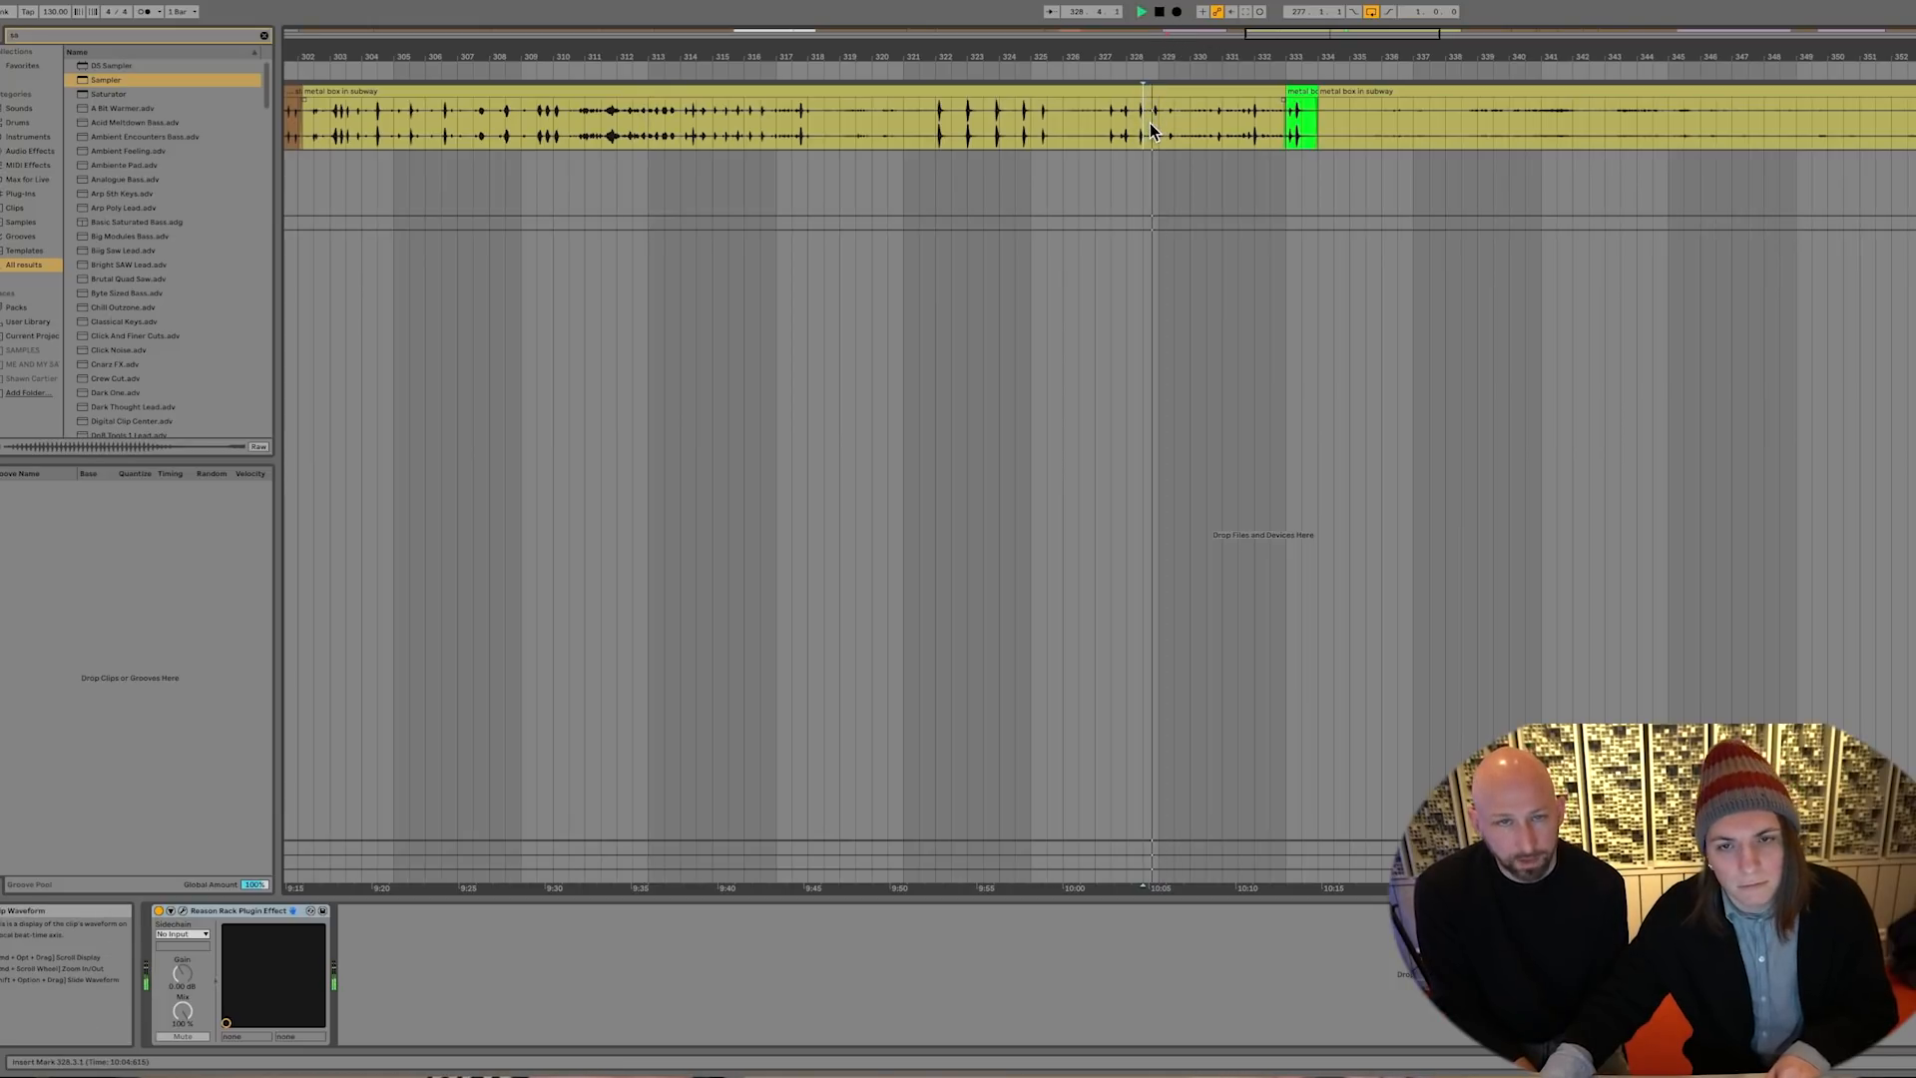
pyautogui.press('space')
# Locate the subway pipe drum recording further along the arrangement and audition its individual hits
pyautogui.moveTo(1134, 65); pyautogui.dragTo(1134, 20)
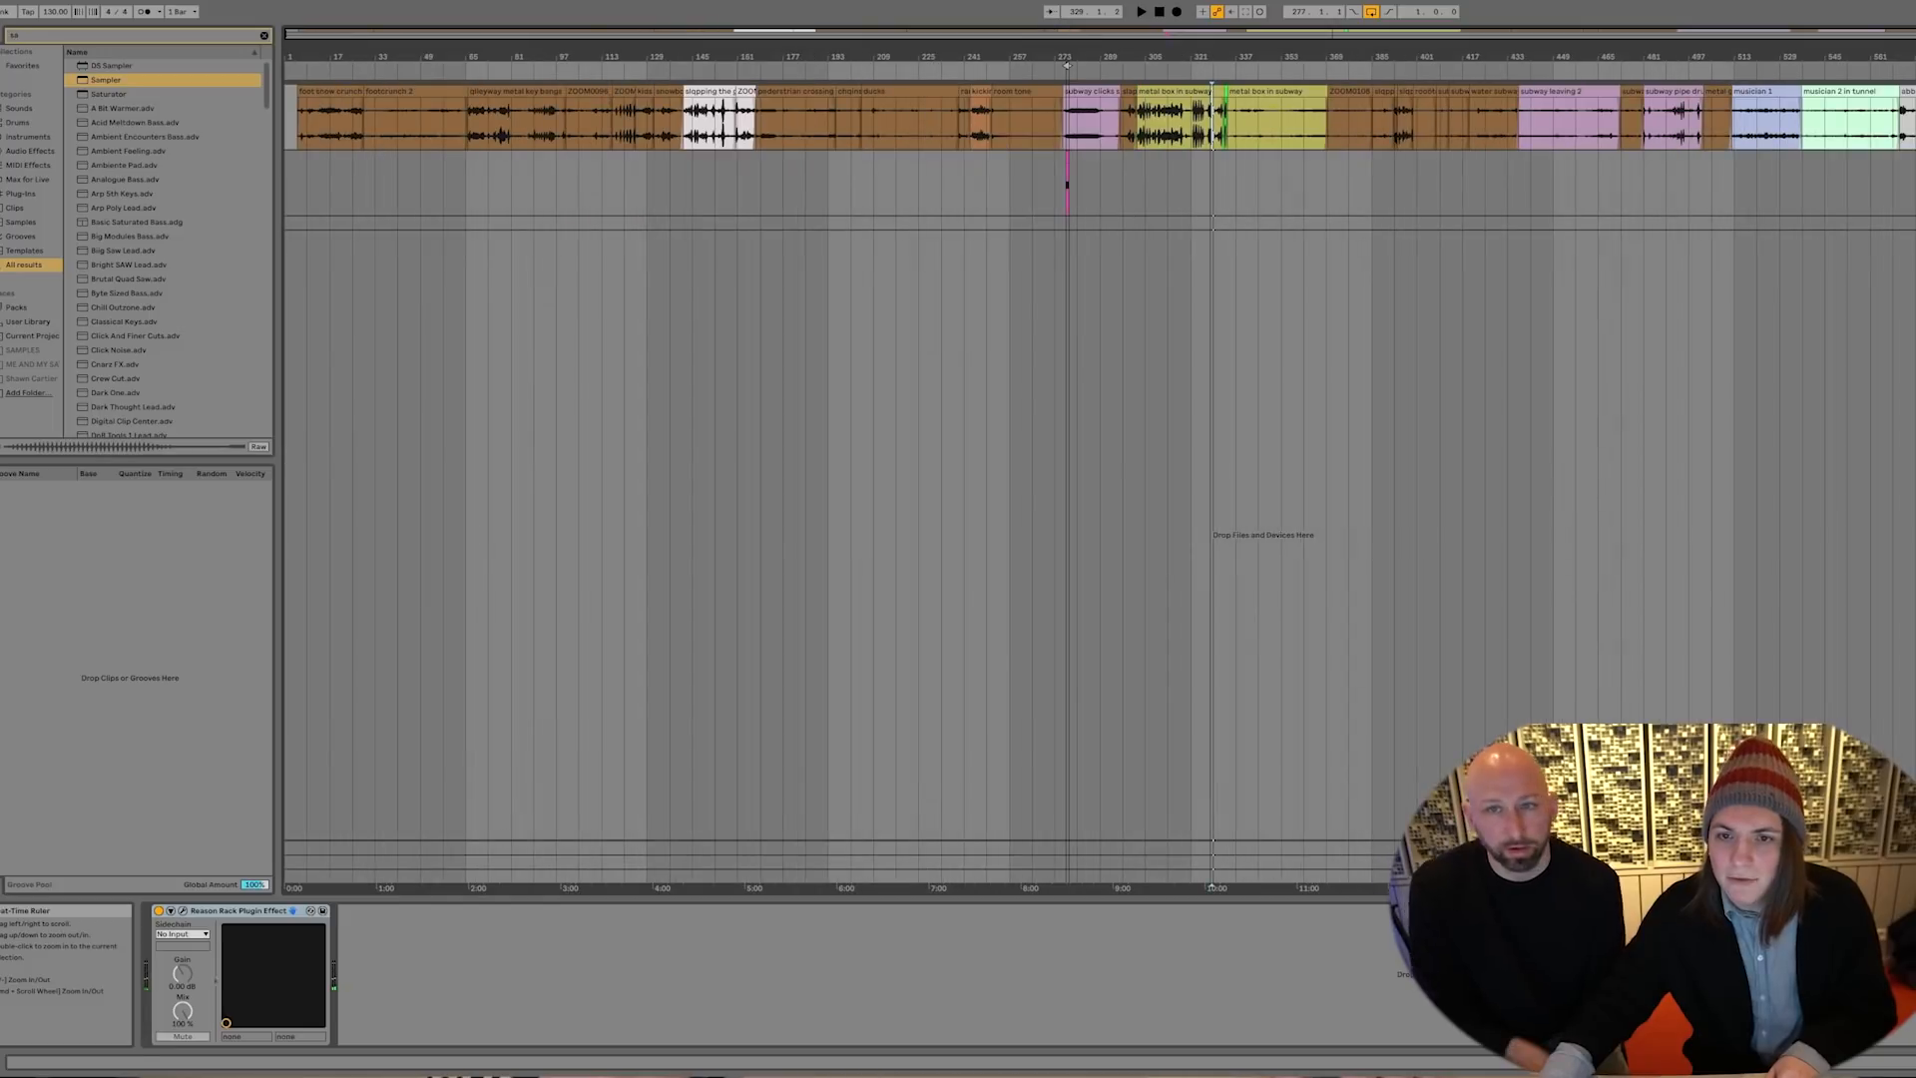
pyautogui.moveTo(1699, 64); pyautogui.dragTo(1437, 120)
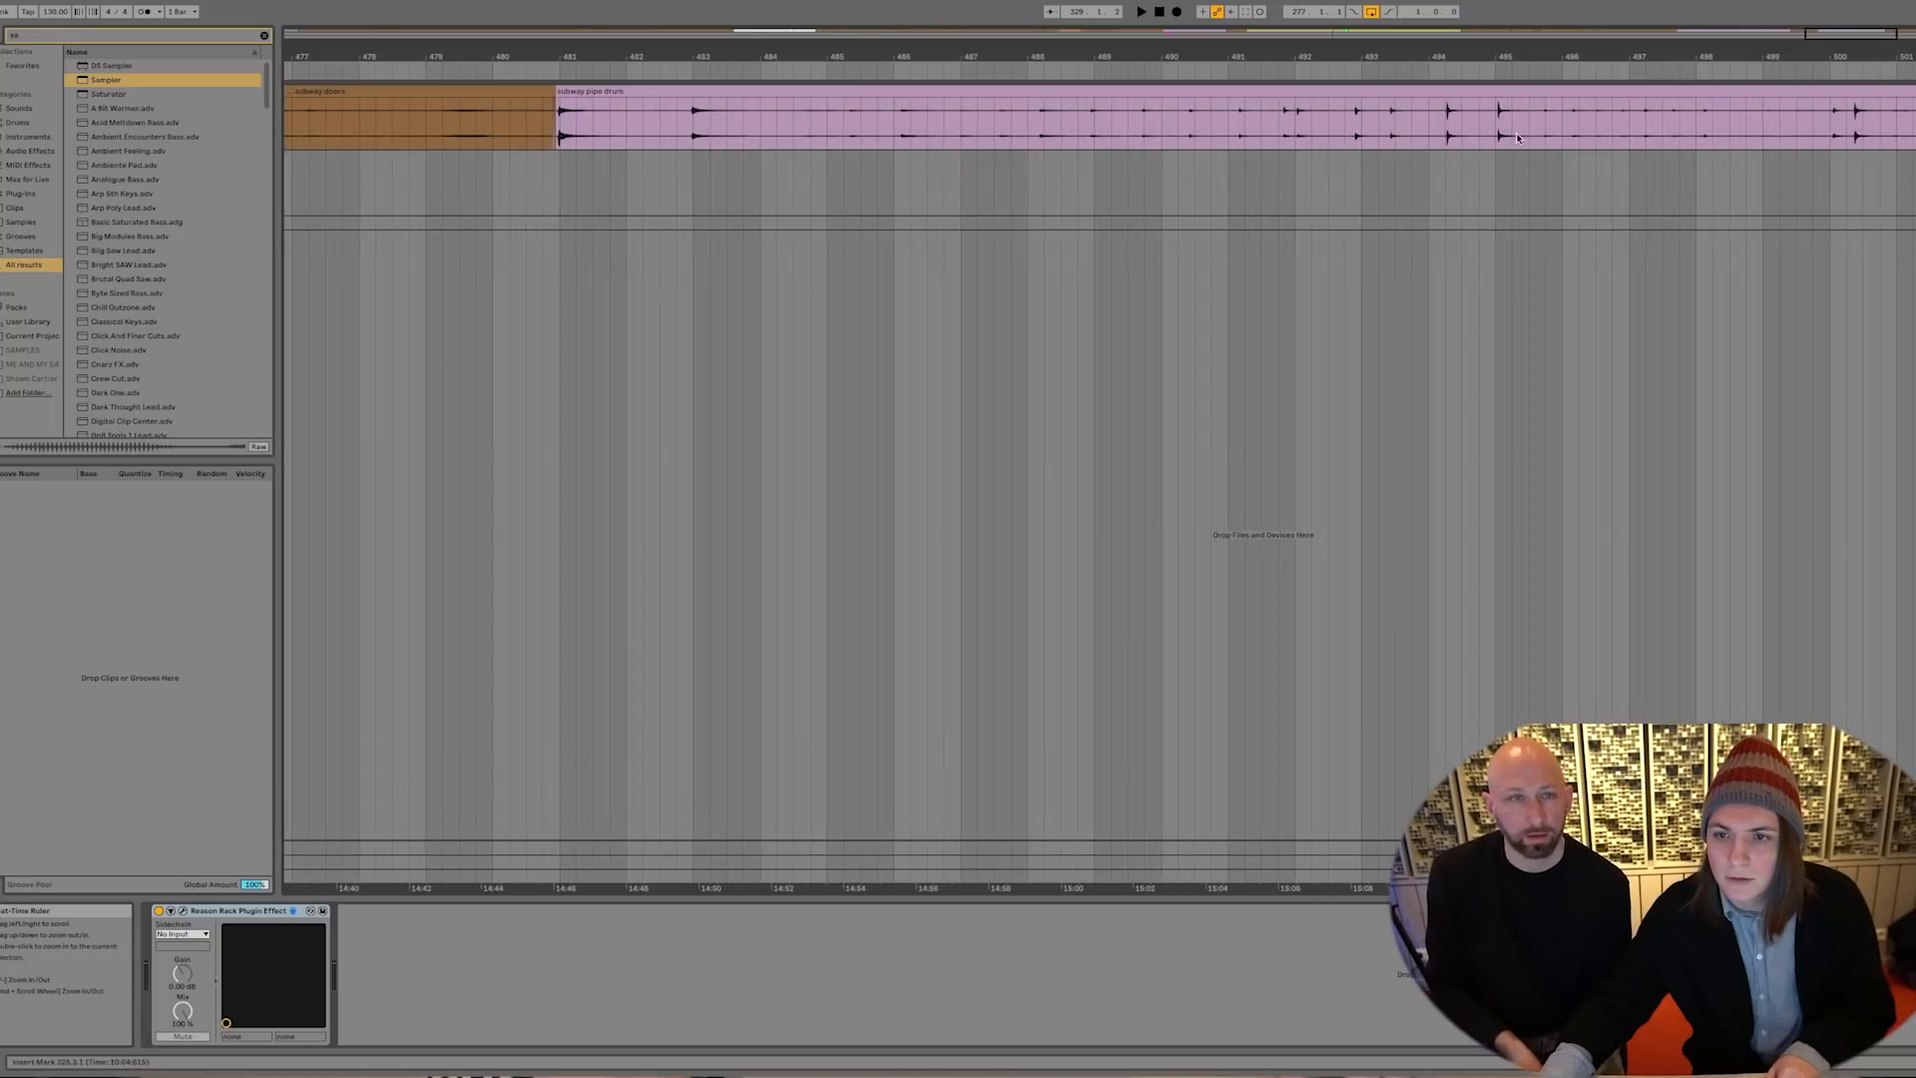
pyautogui.press('space')
pyautogui.press('space')
pyautogui.press('space')
pyautogui.click(1448, 112)
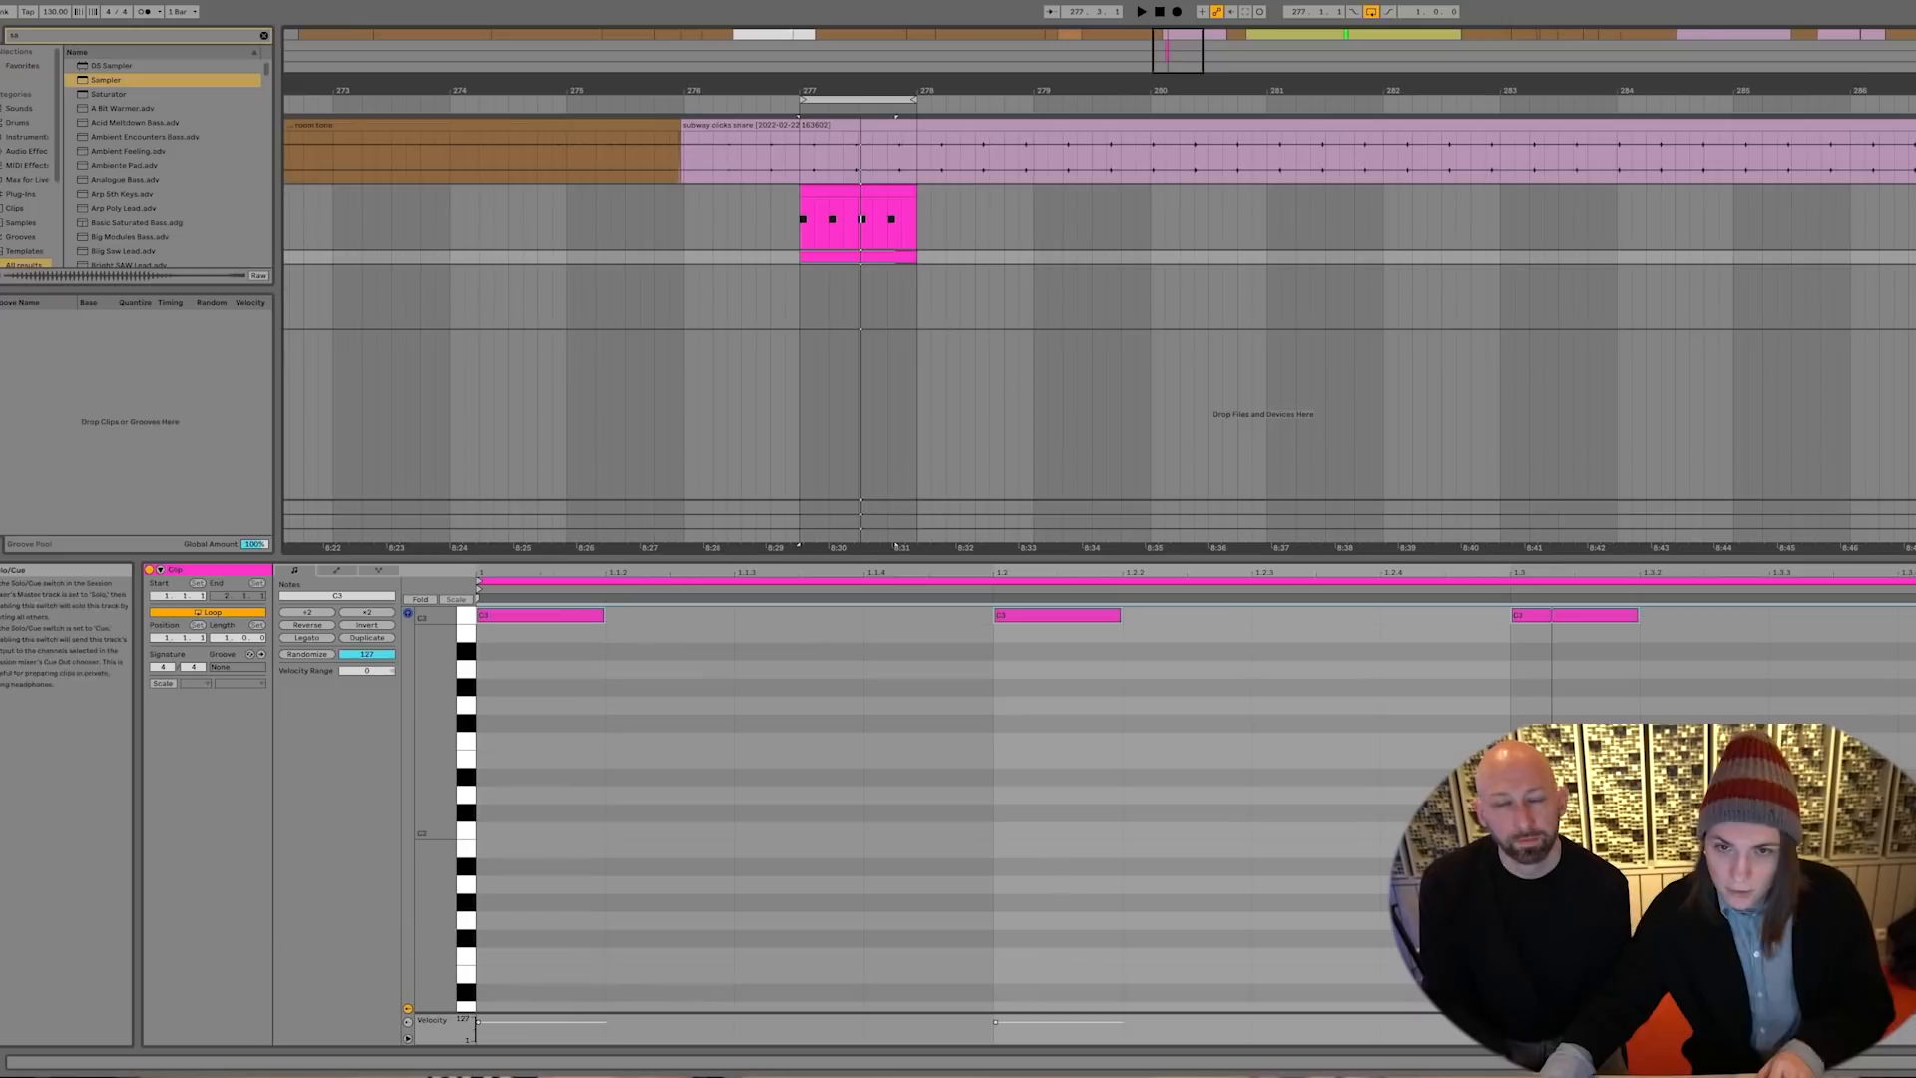
# Transpose the four C3 notes in the pink MIDI clip down two octaves to C1 and lengthen each to an eighth note
pyautogui.press('space')
pyautogui.hotkey('shift', 'Down')
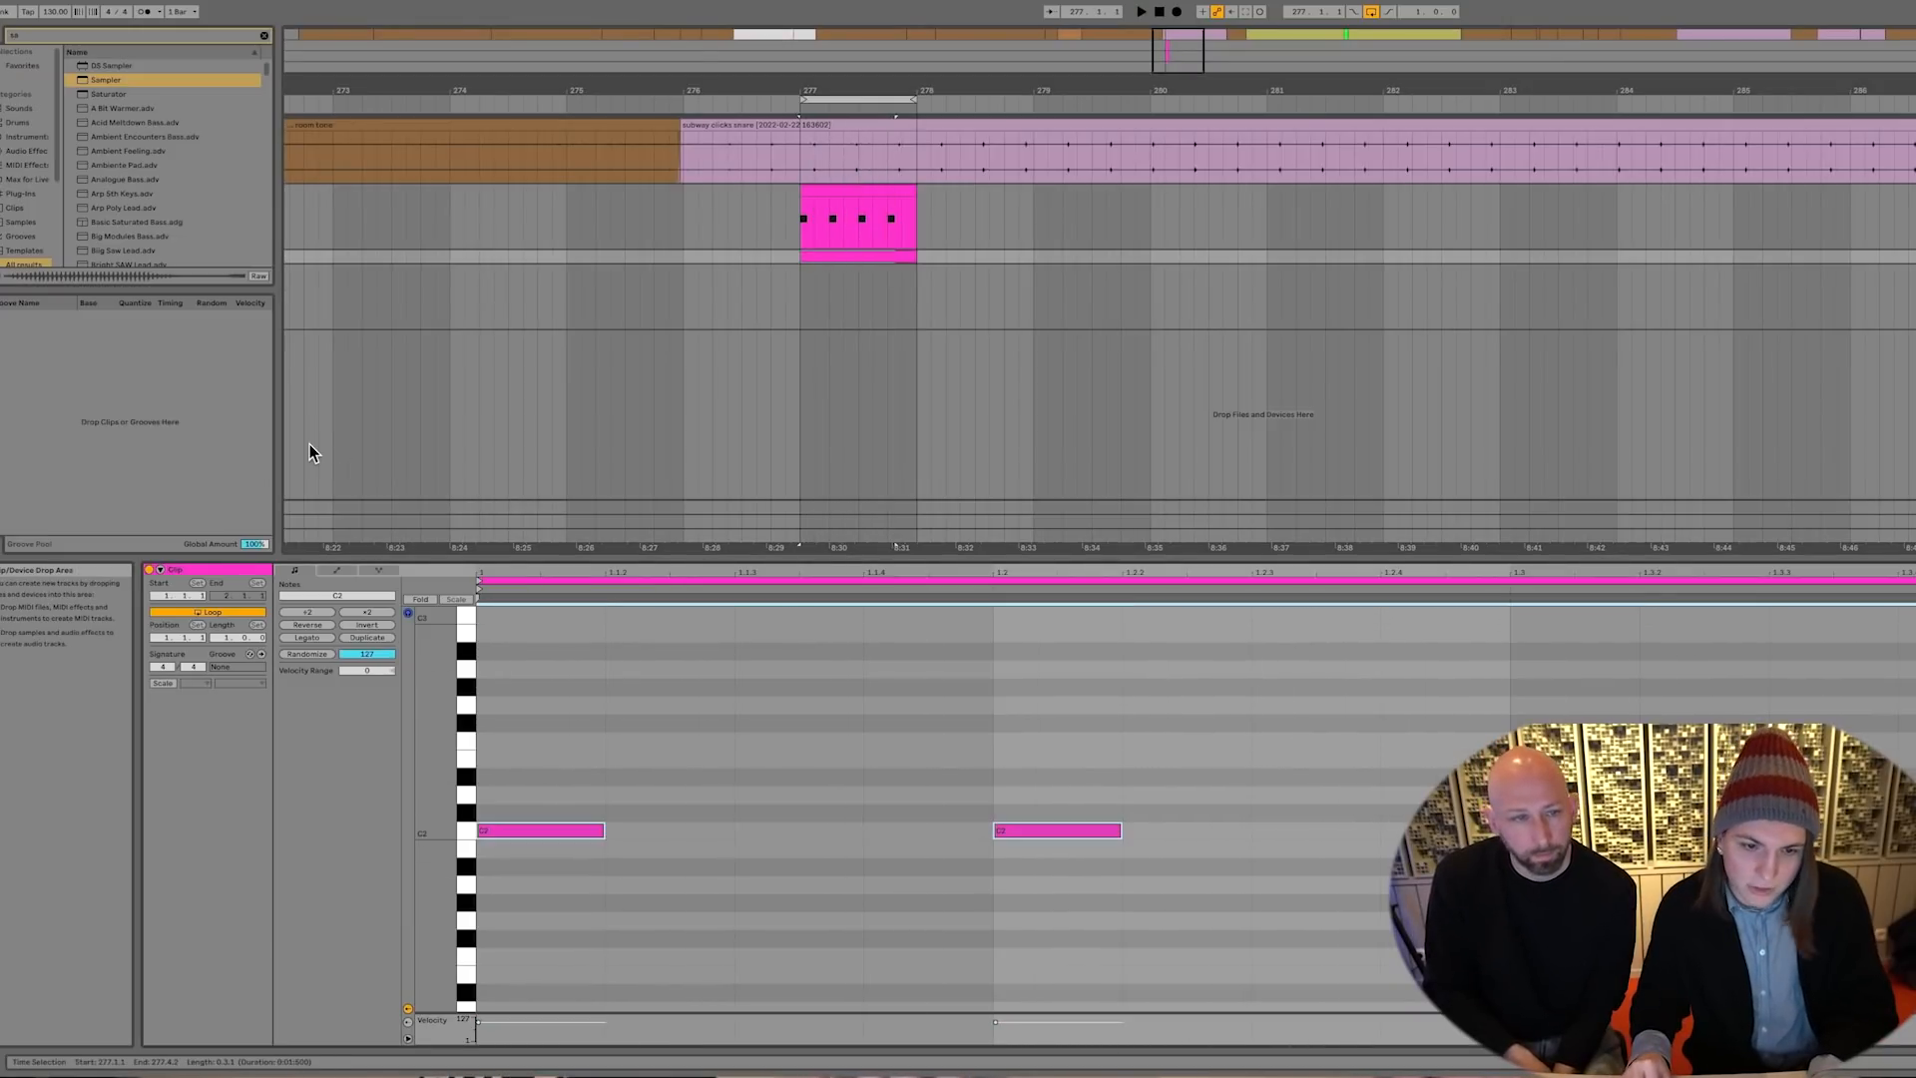
pyautogui.hotkey('shift', 'Down')
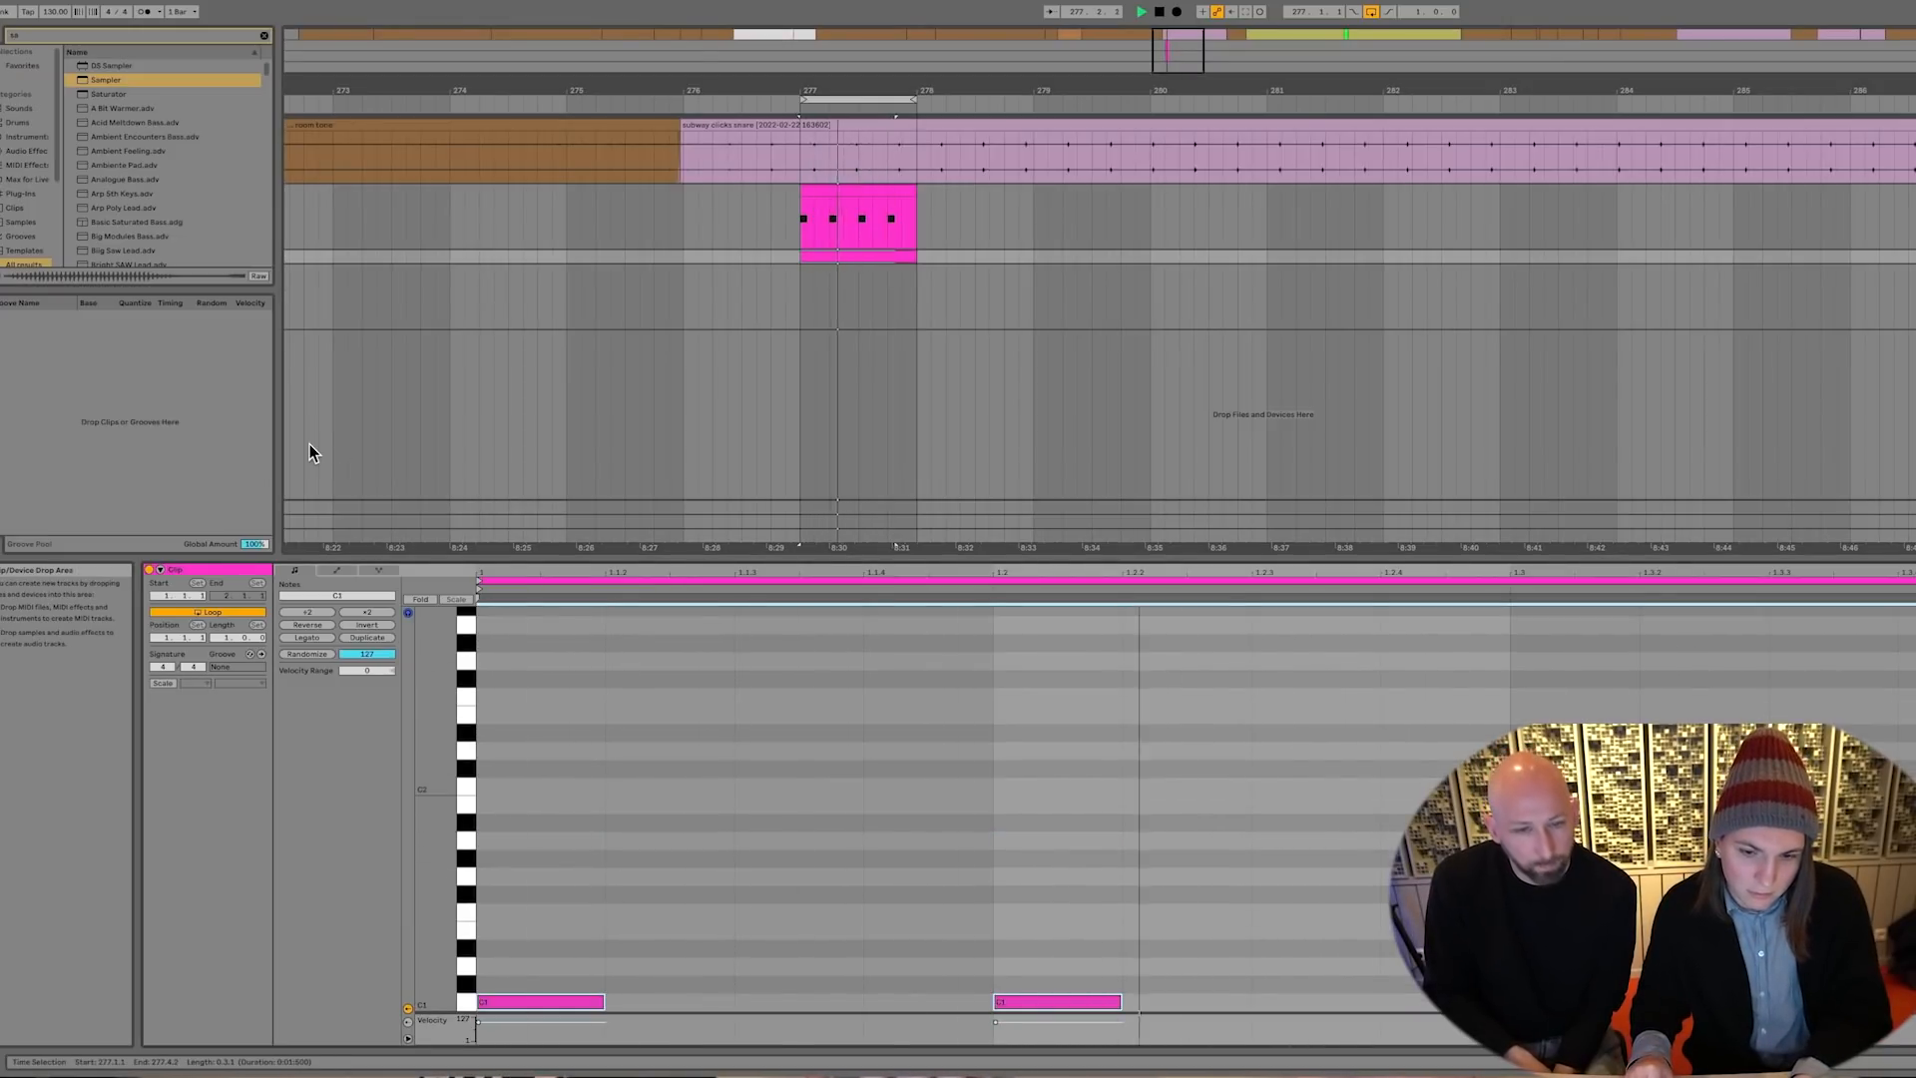
pyautogui.hotkey('shift', 'Up')
pyautogui.hotkey('shift', 'Down')
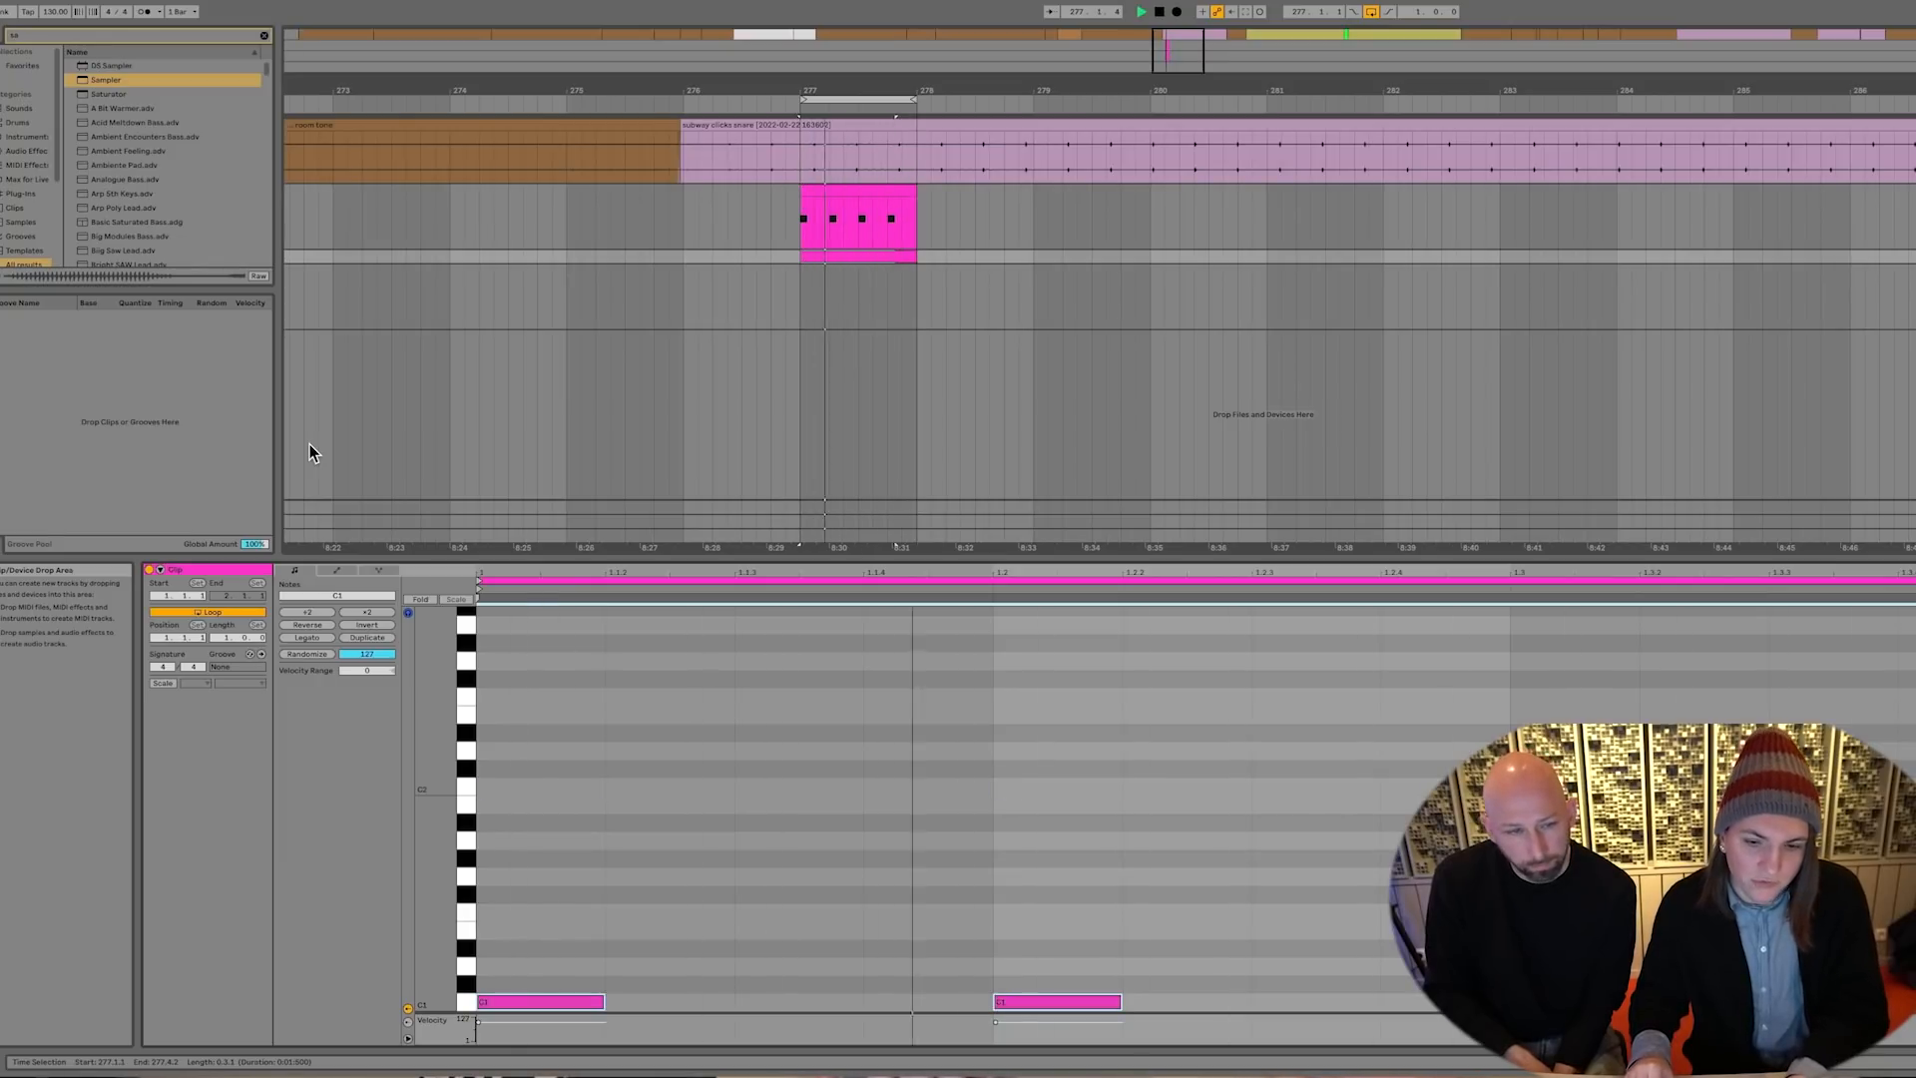
pyautogui.moveTo(609, 1000); pyautogui.dragTo(743, 1001)
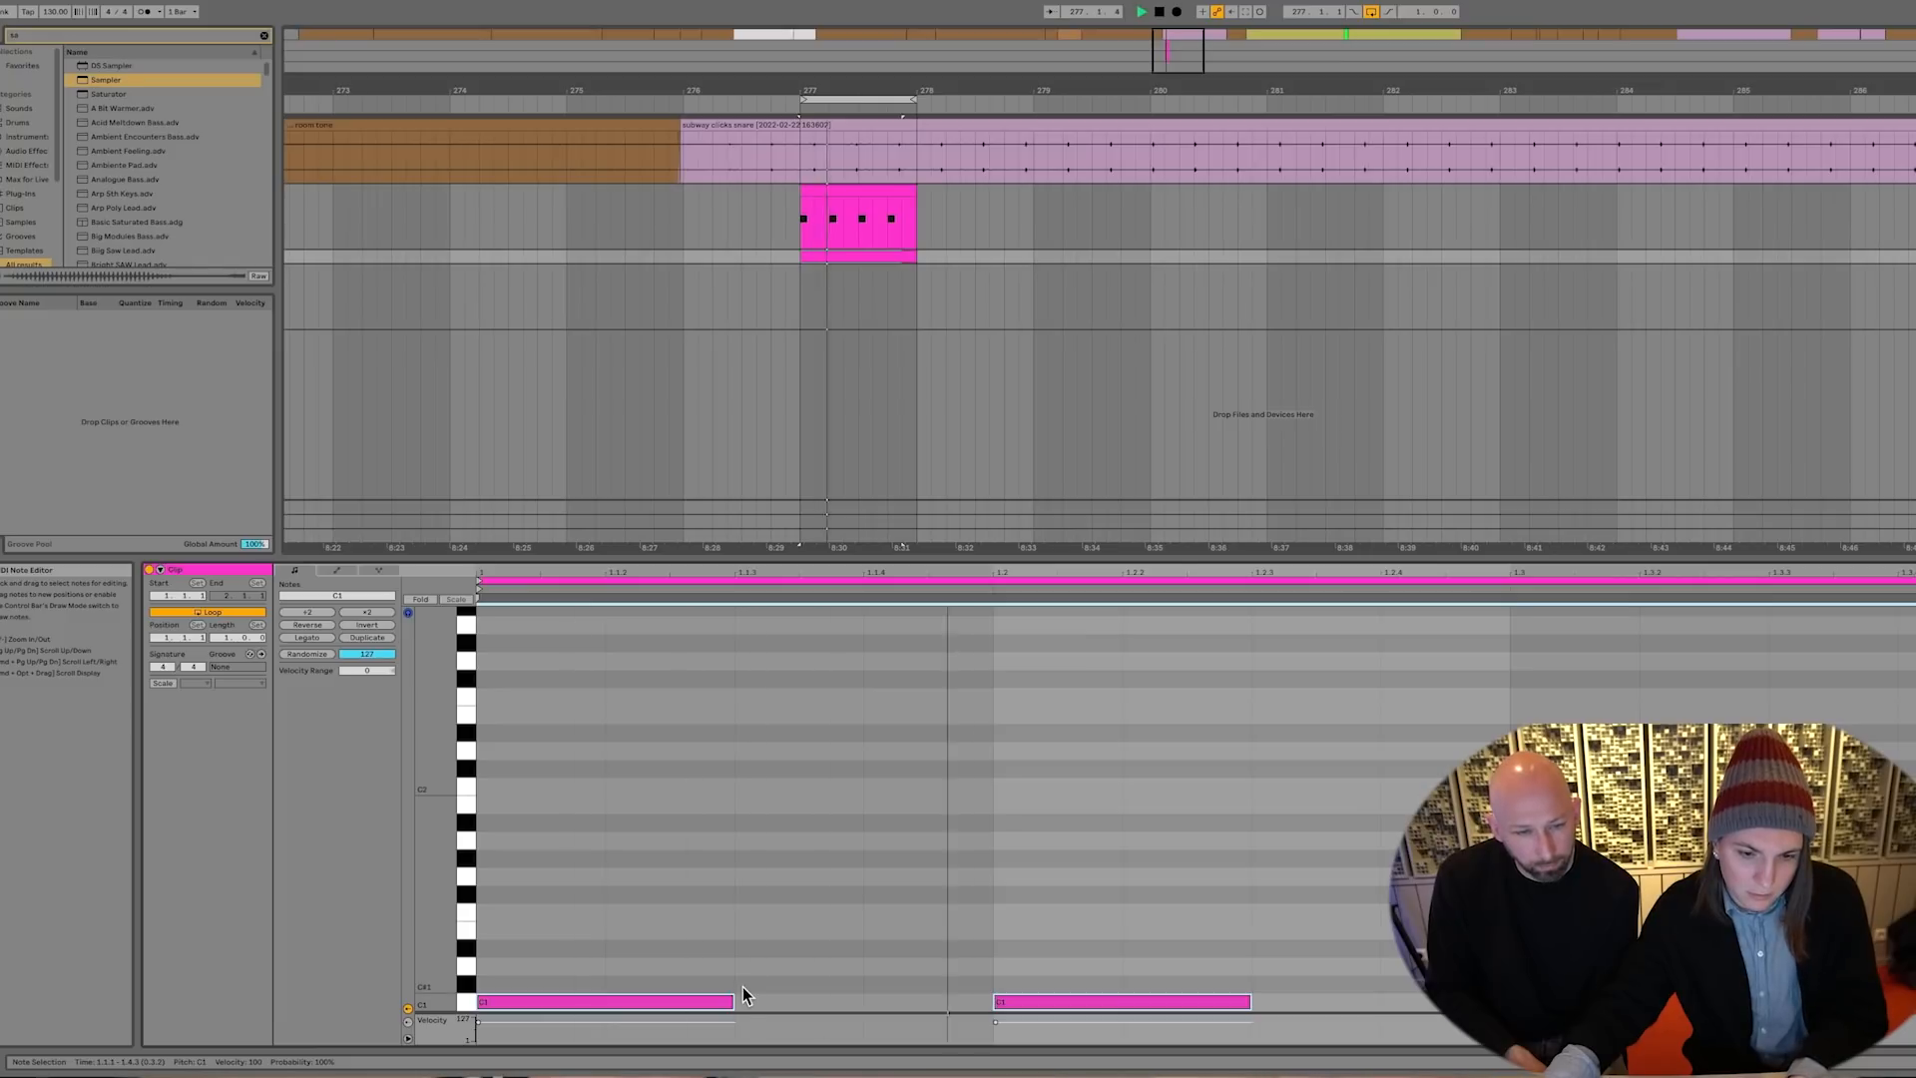
# Show the pipe drum track's devices and add an EQ Eight after the Sampler
pyautogui.hotkey('shift', 'Tab')
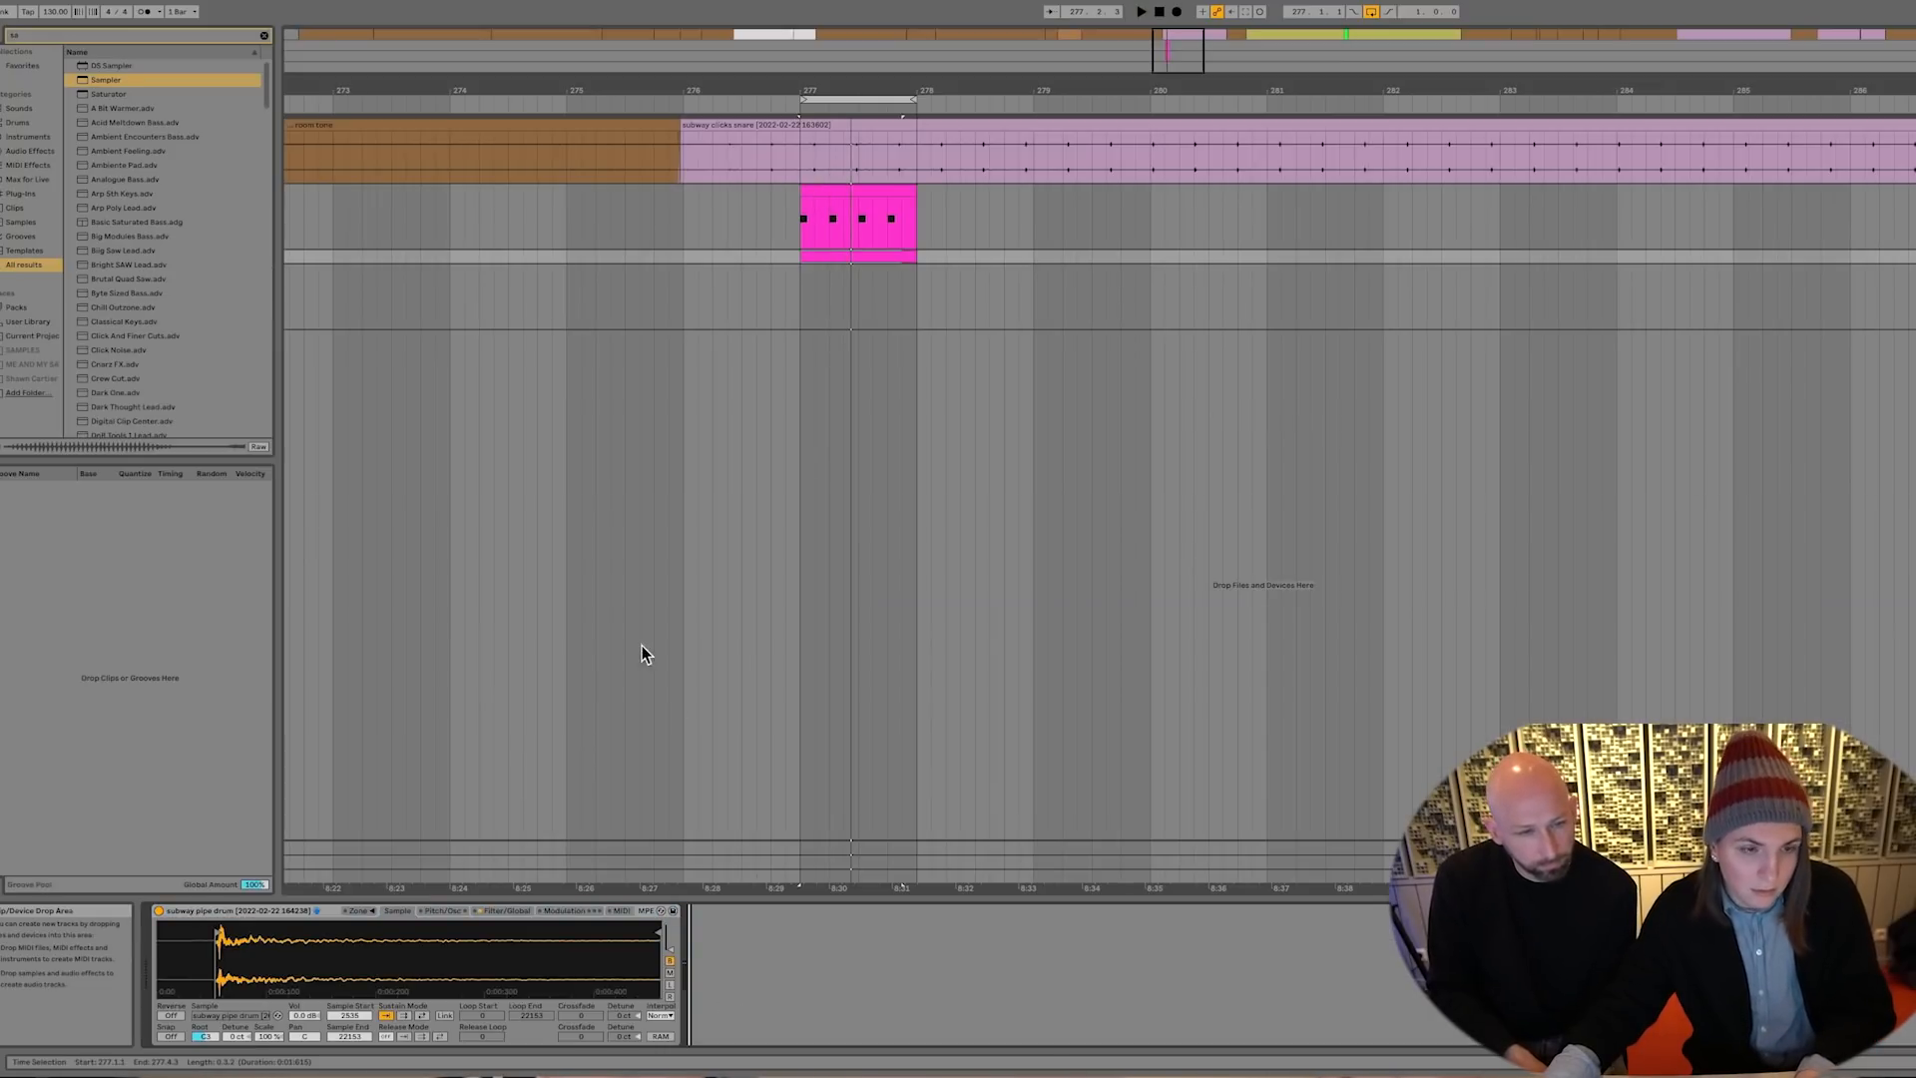
pyautogui.hotkey('ctrl', 'f')
pyautogui.write('eq')
pyautogui.press('Down')
pyautogui.press('Return')
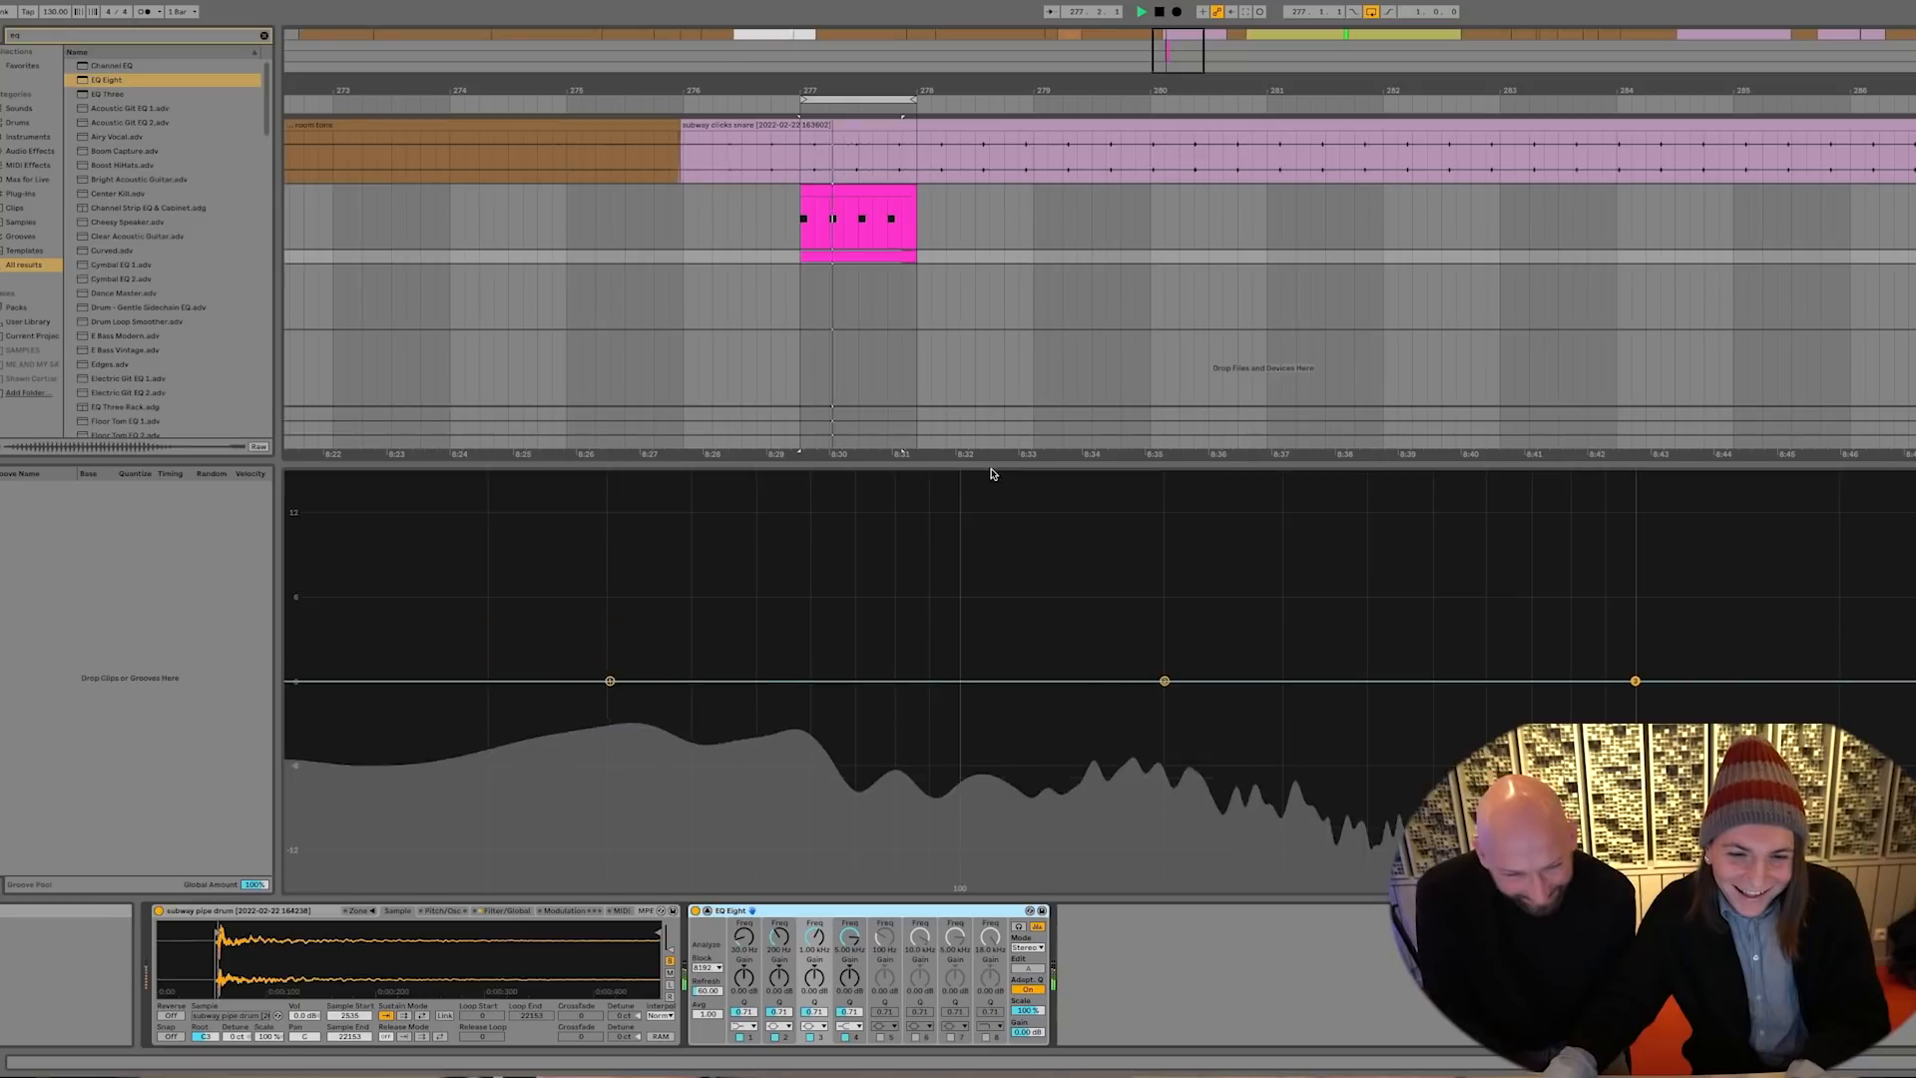
# Boost the low end by raising EQ Eight's first band to about 7.4 dB near 66 Hz, and audition the loop
pyautogui.moveTo(609, 681); pyautogui.dragTo(850, 579)
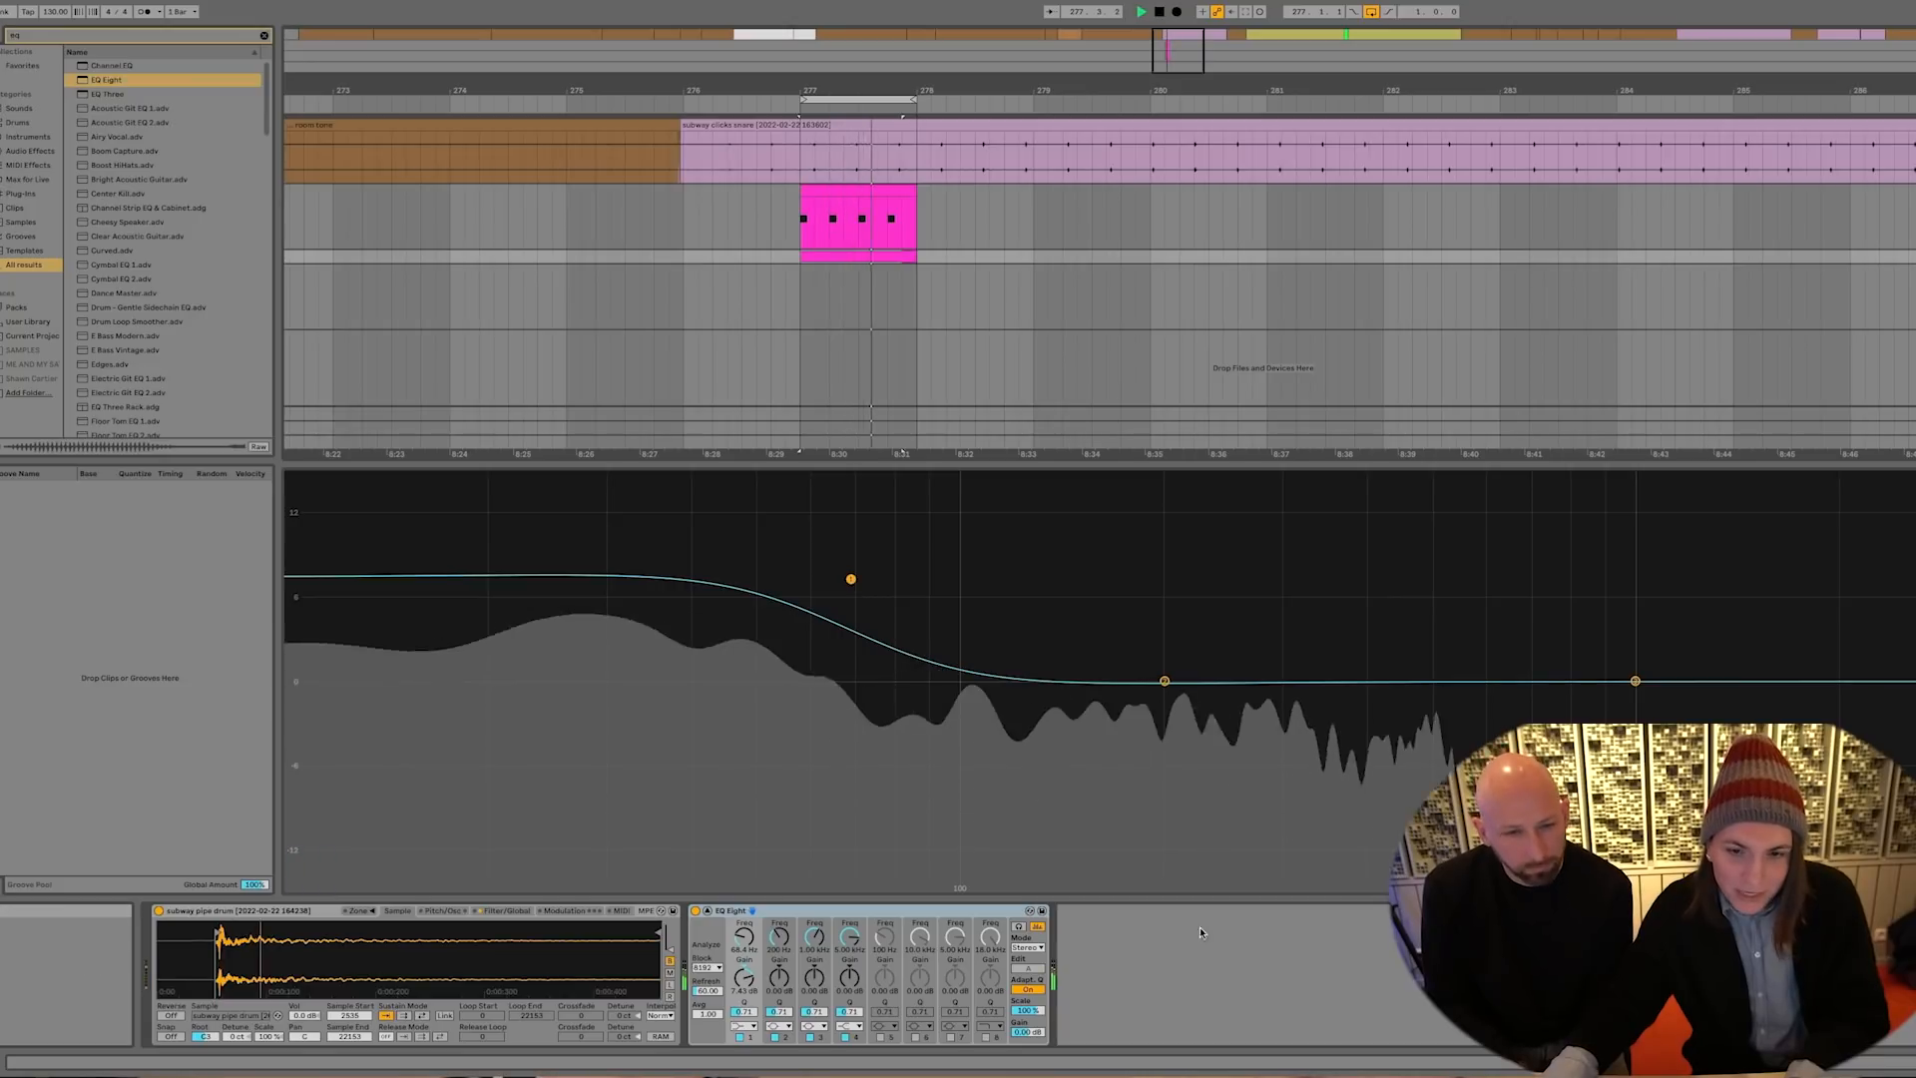
pyautogui.press('space')
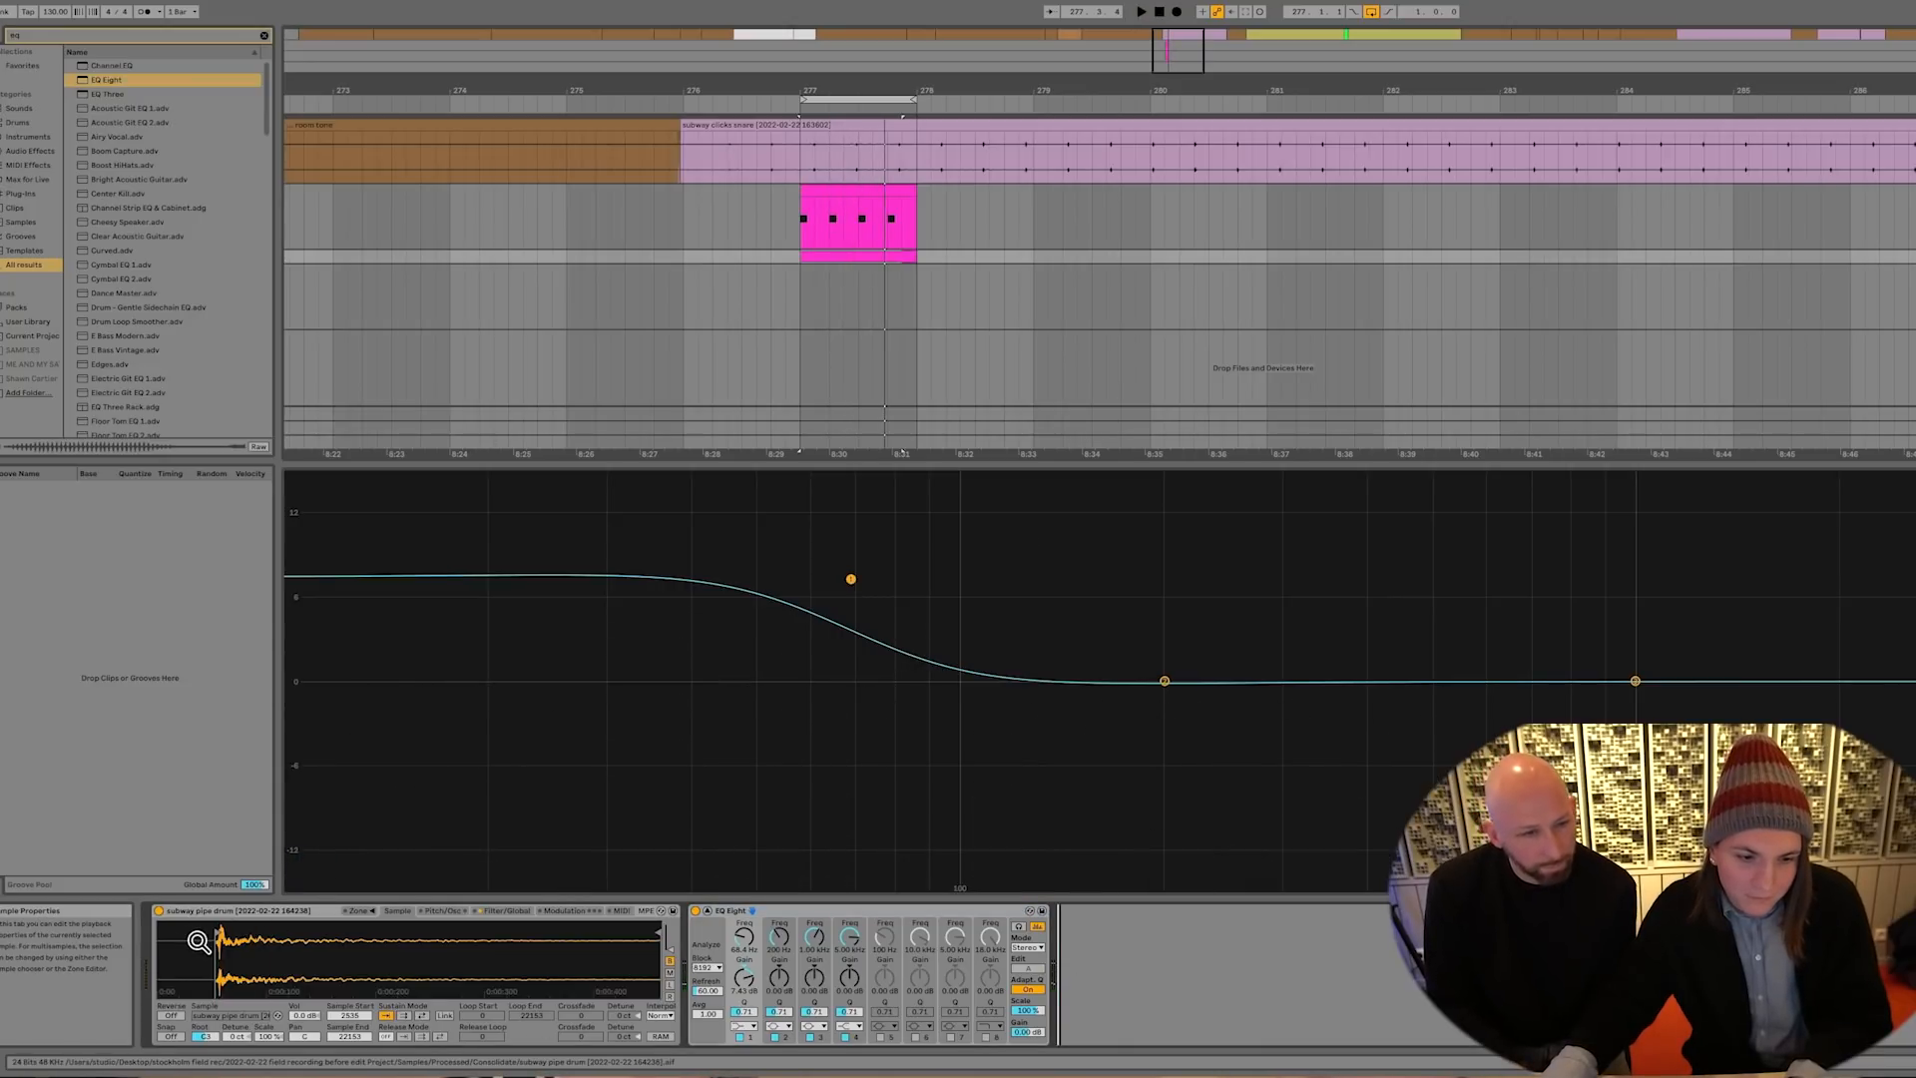
pyautogui.press('space')
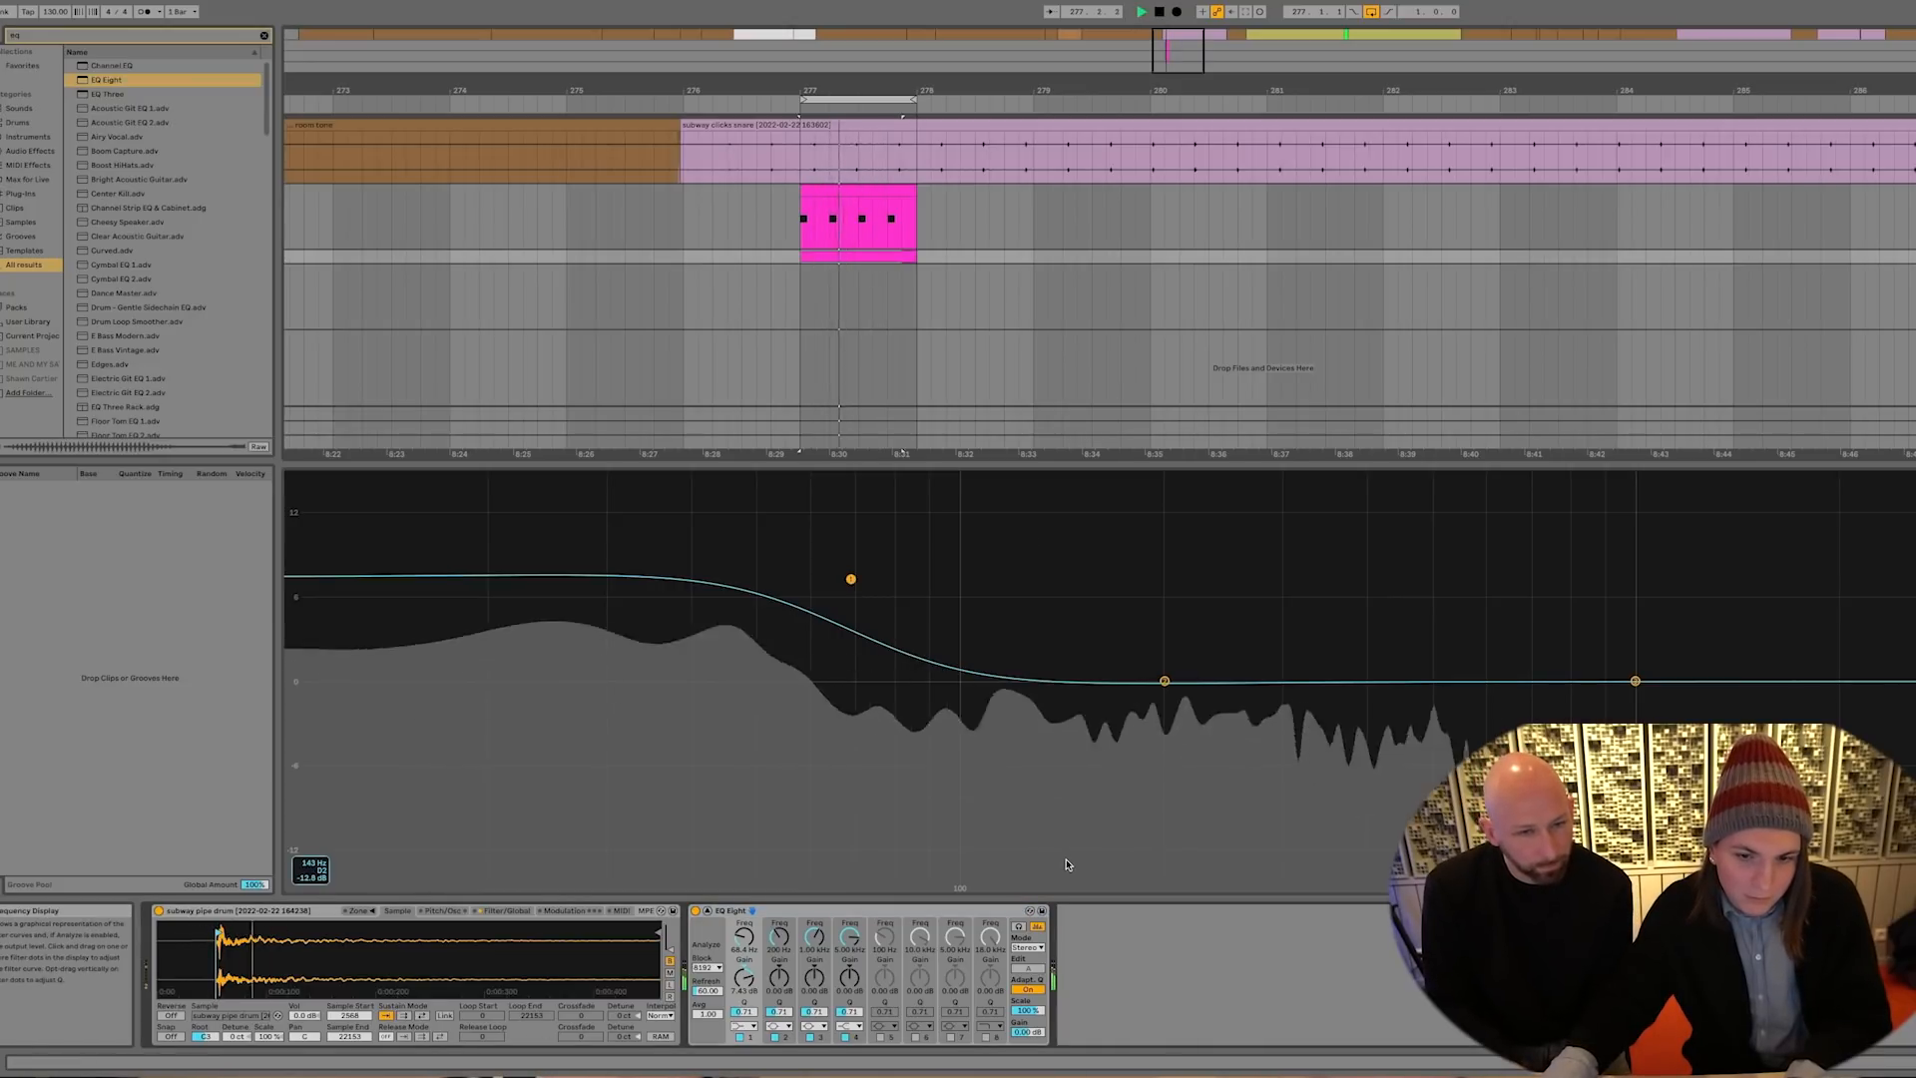
# Enable the Sampler's pitch envelope with an amount of +24 st, shorten its decay and lower its sustain level while the loop plays
pyautogui.click(442, 910)
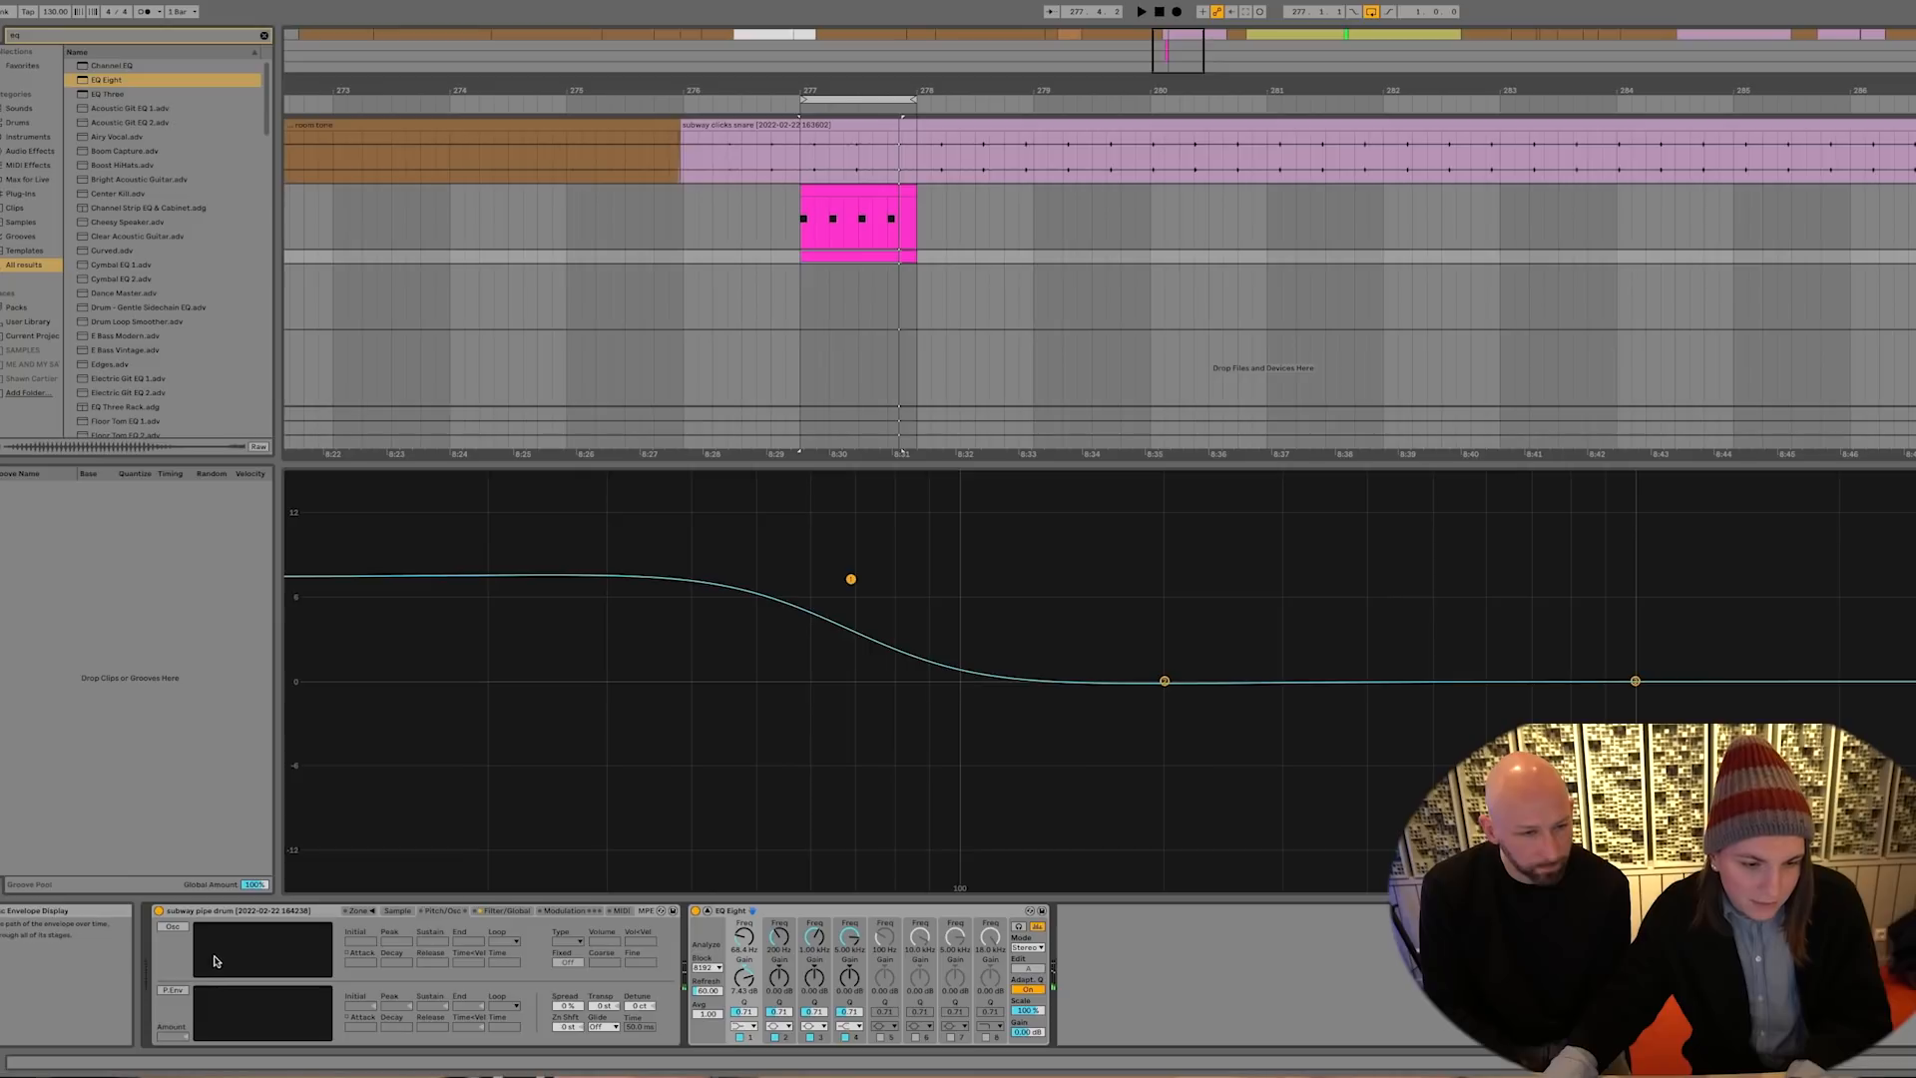
pyautogui.click(179, 992)
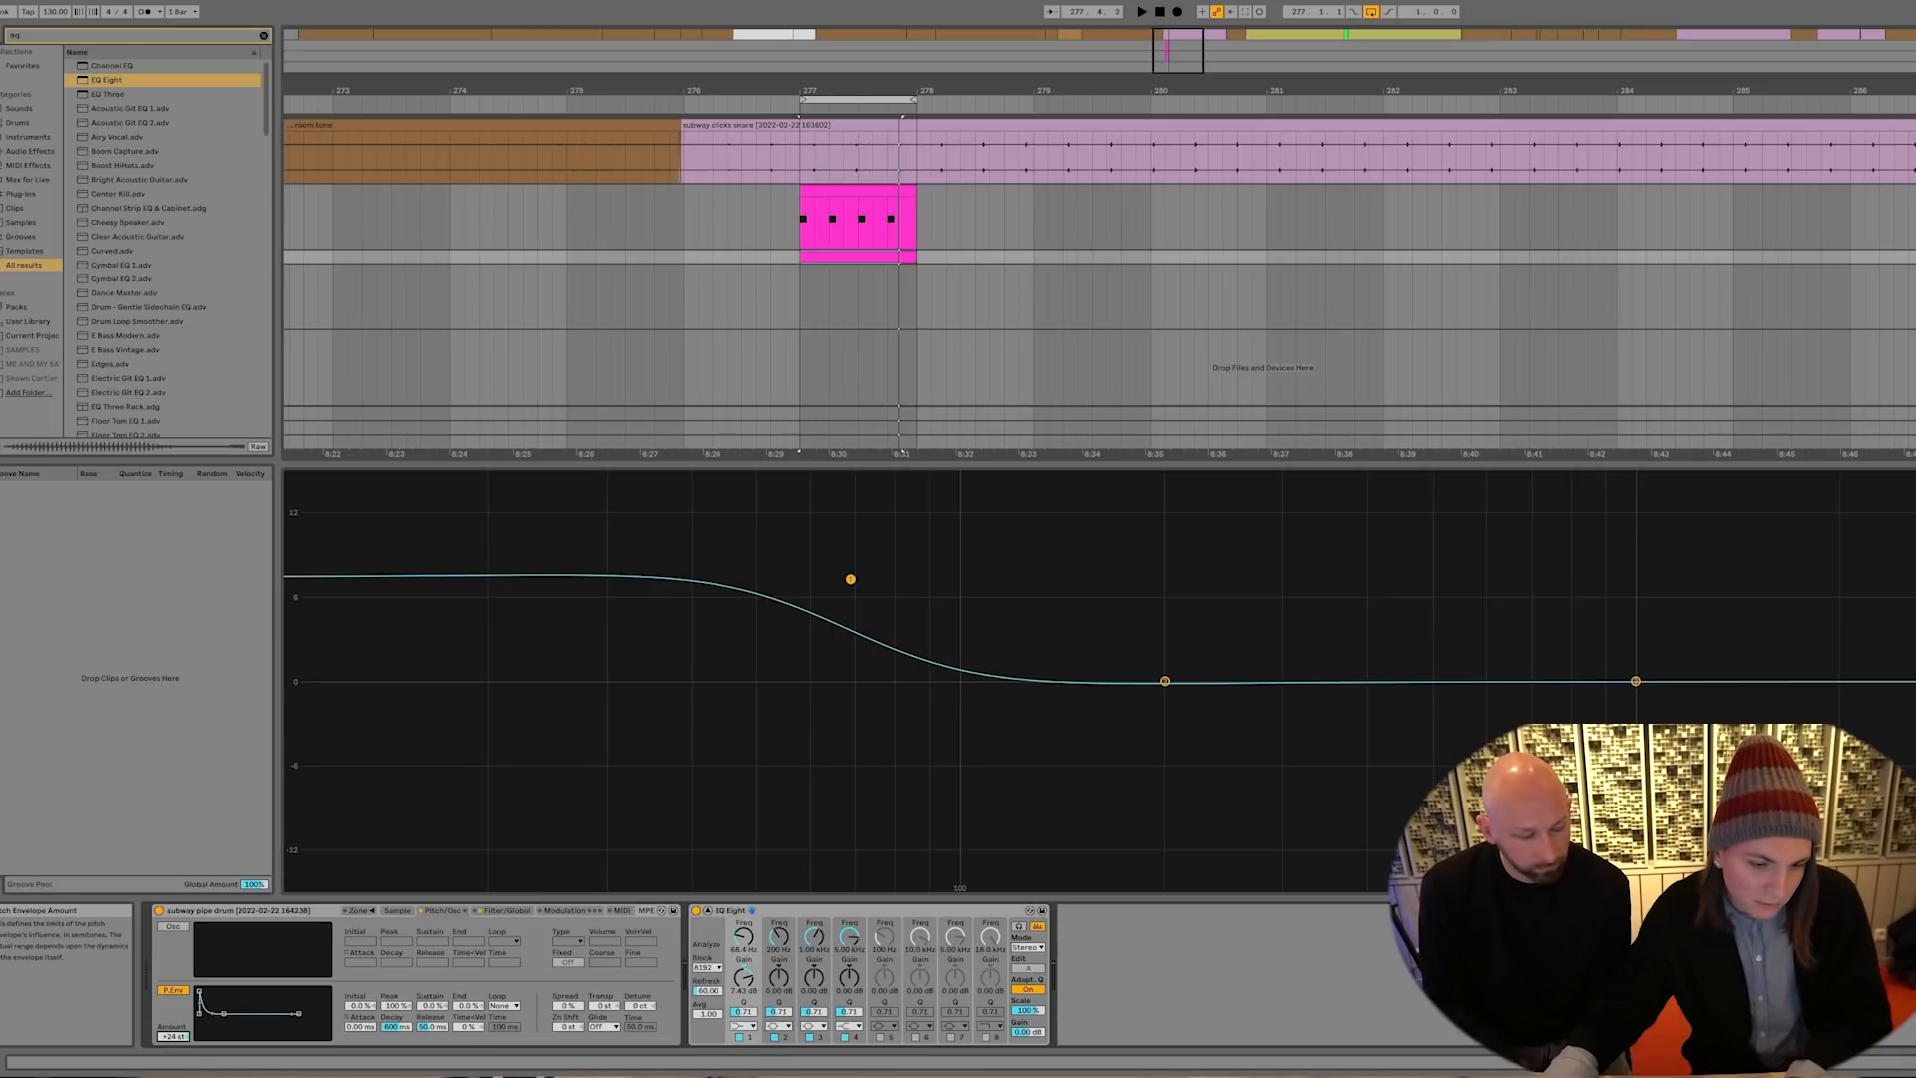
pyautogui.press('space')
pyautogui.moveTo(396, 1026); pyautogui.dragTo(396, 1075)
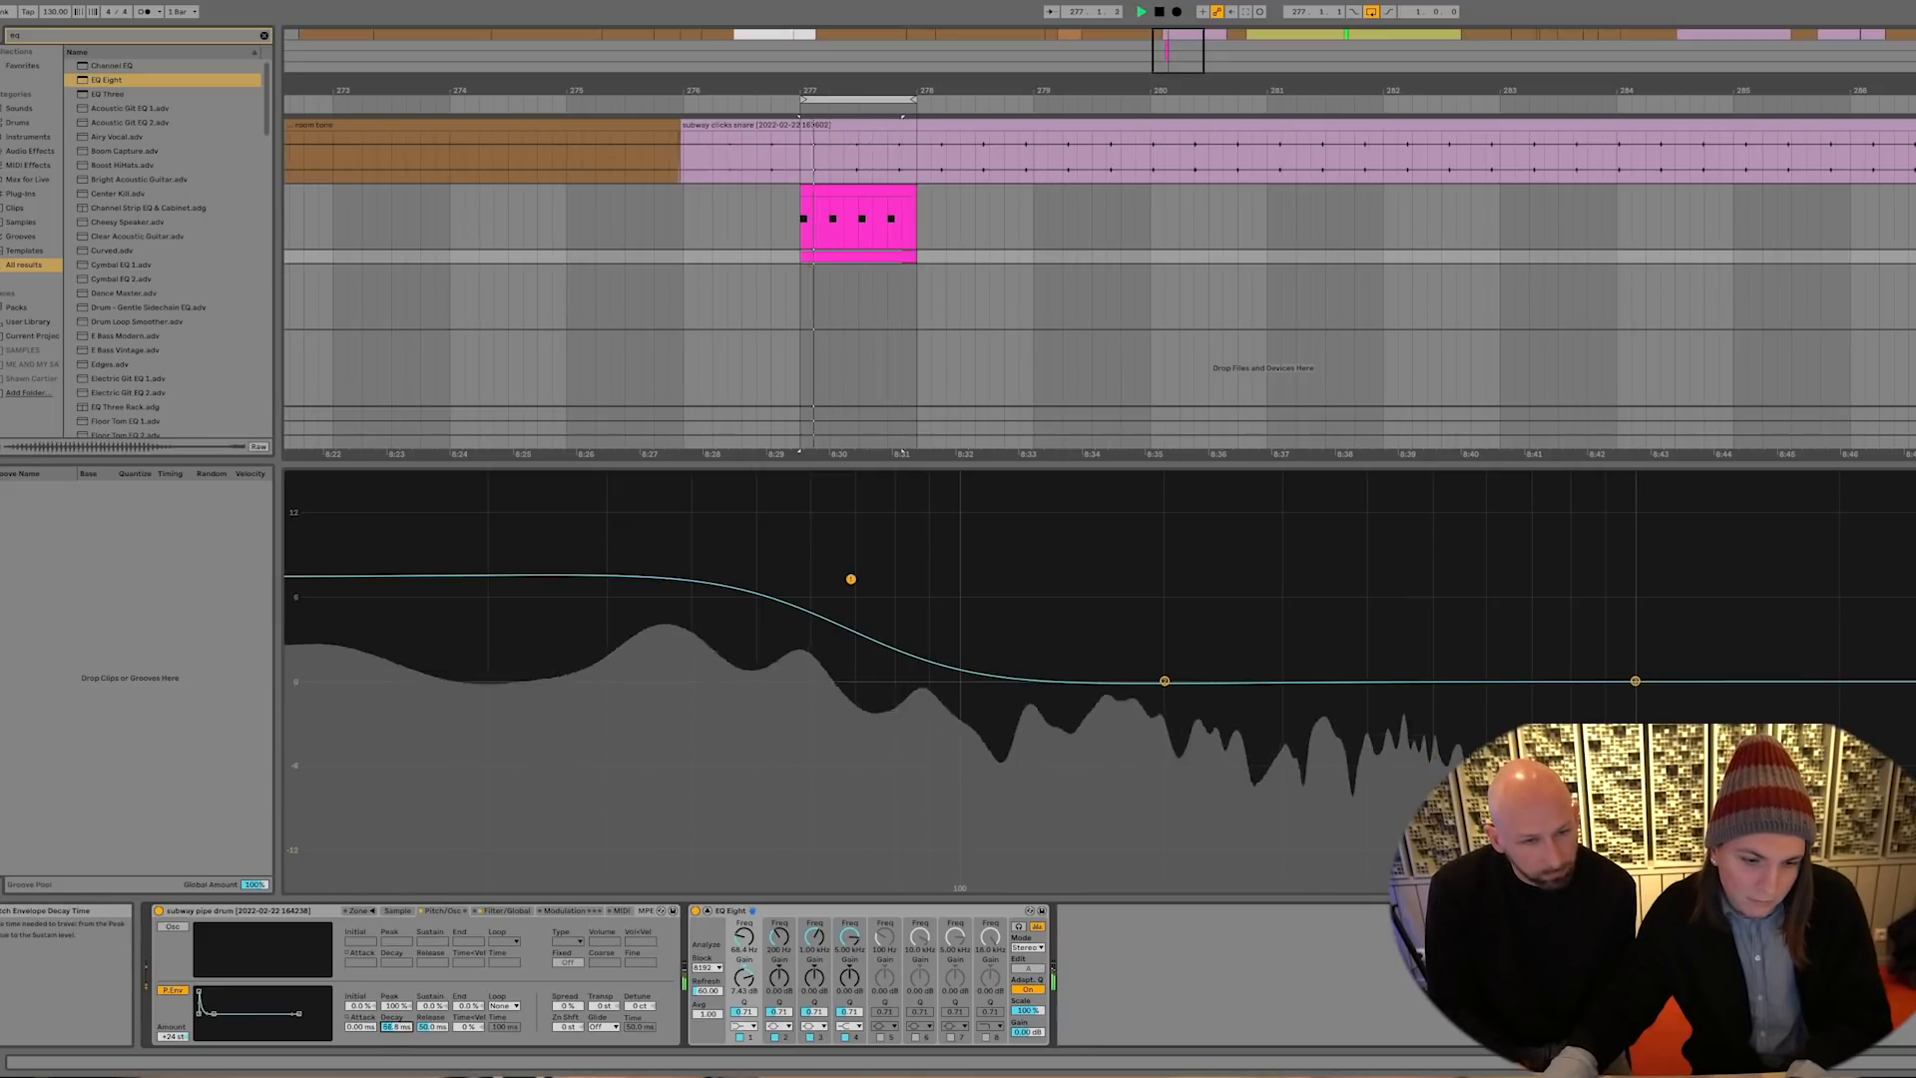
pyautogui.moveTo(214, 1014); pyautogui.dragTo(218, 1027)
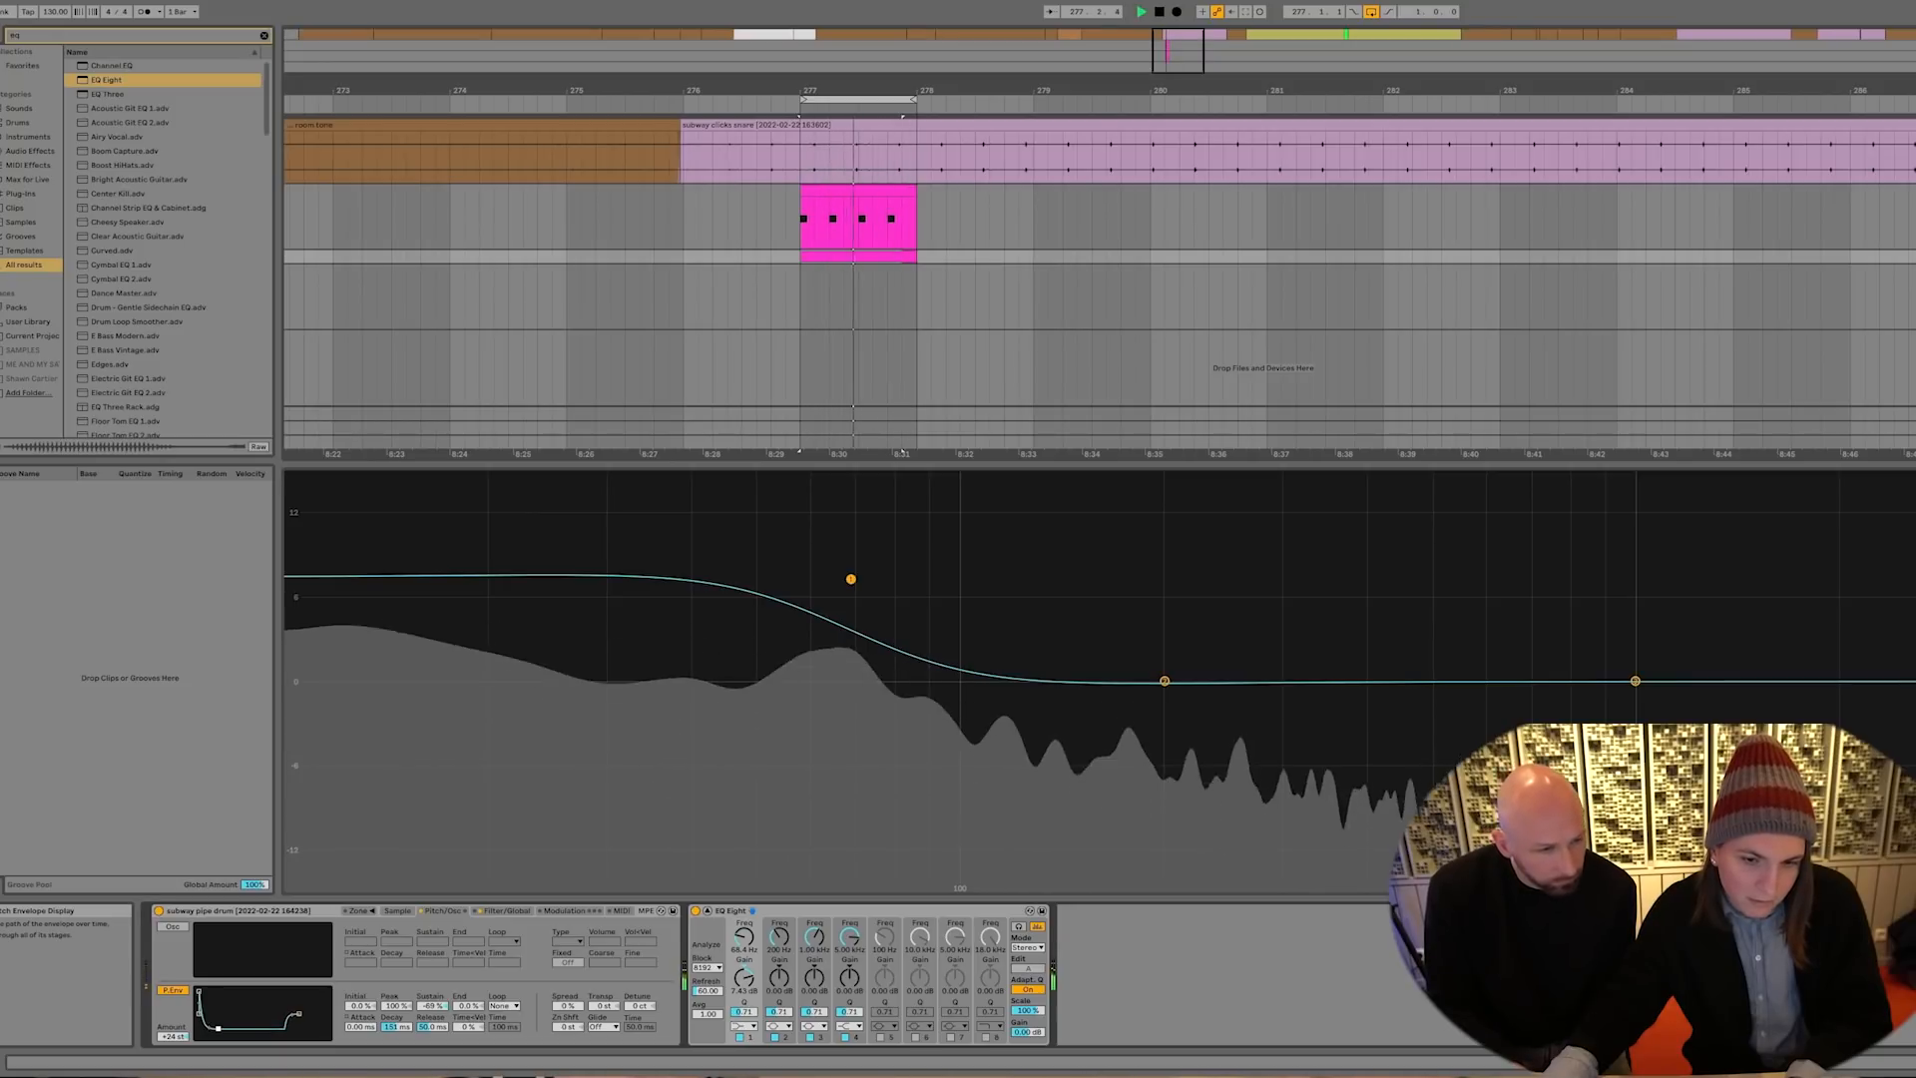
# Trim the end of the subway pipe drum sample in the Sampler to remove most of its tail
pyautogui.click(397, 910)
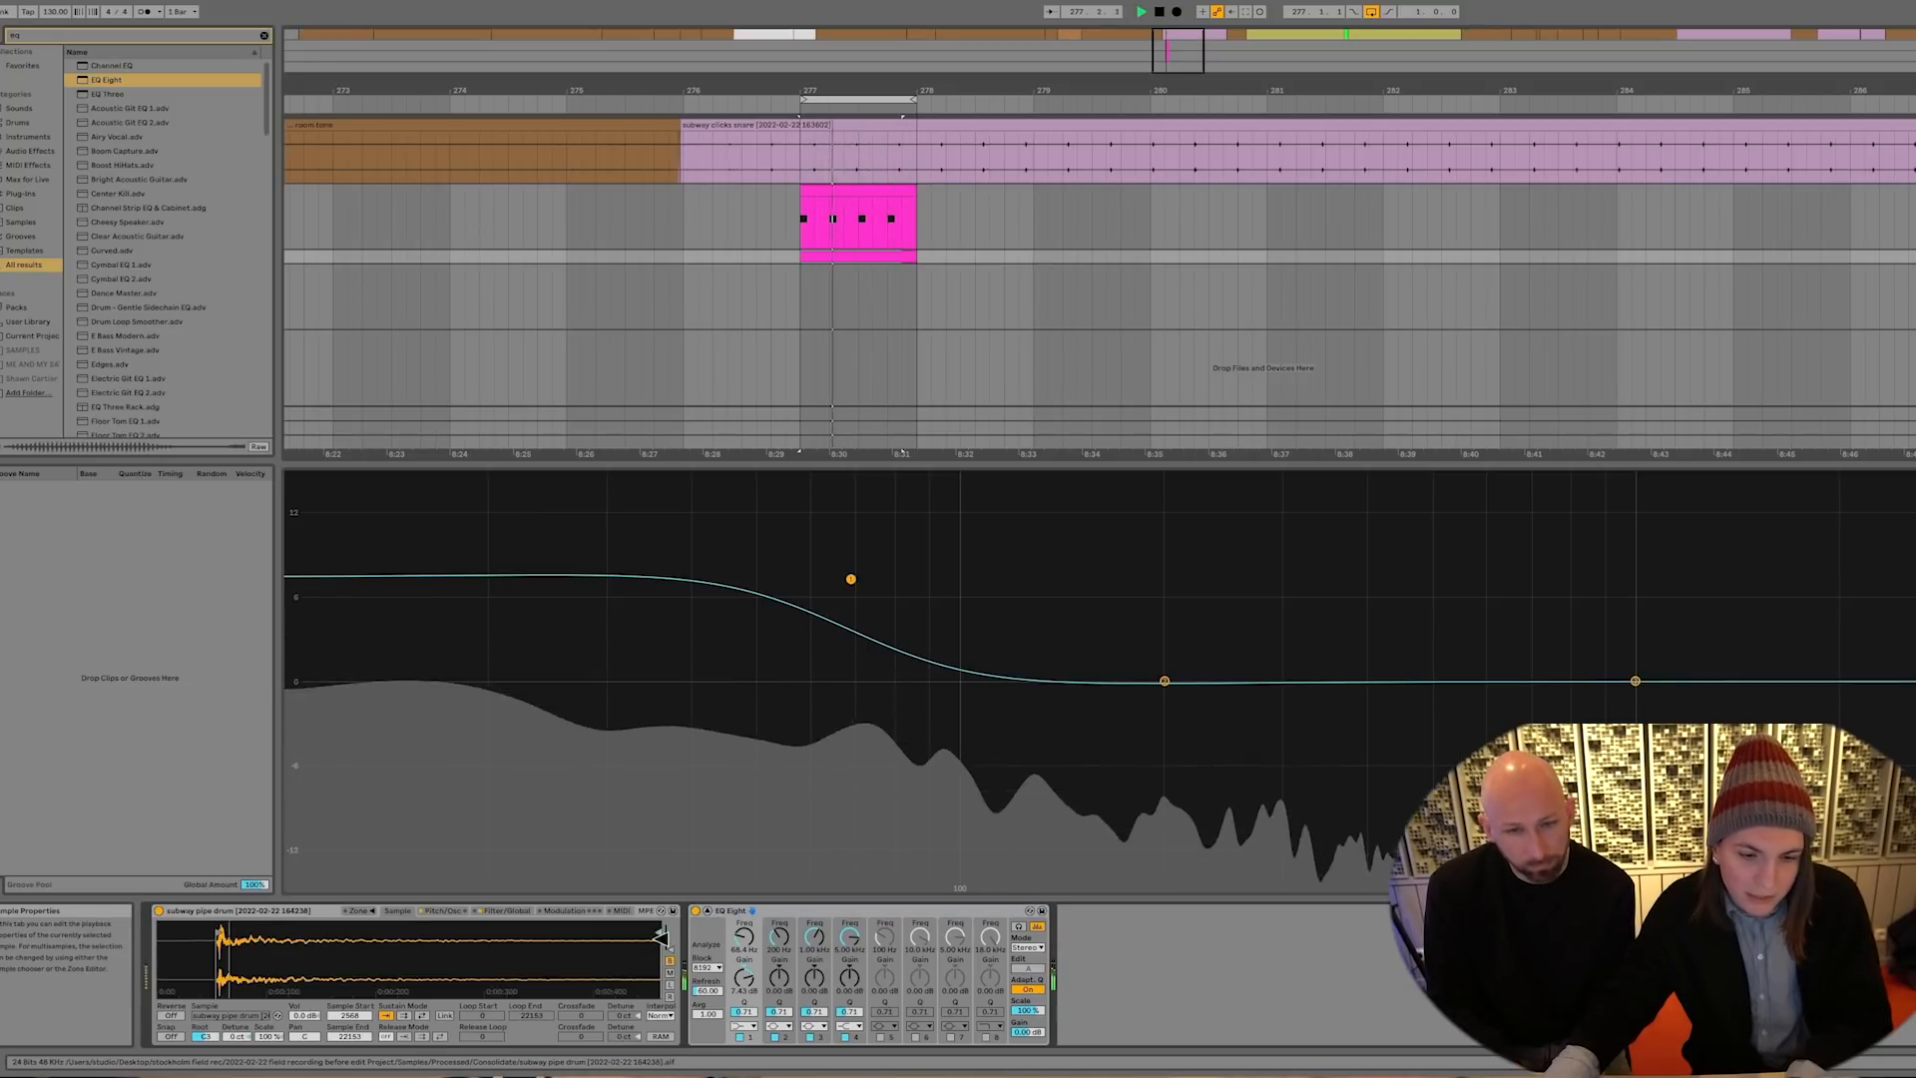
pyautogui.moveTo(351, 946); pyautogui.dragTo(354, 947)
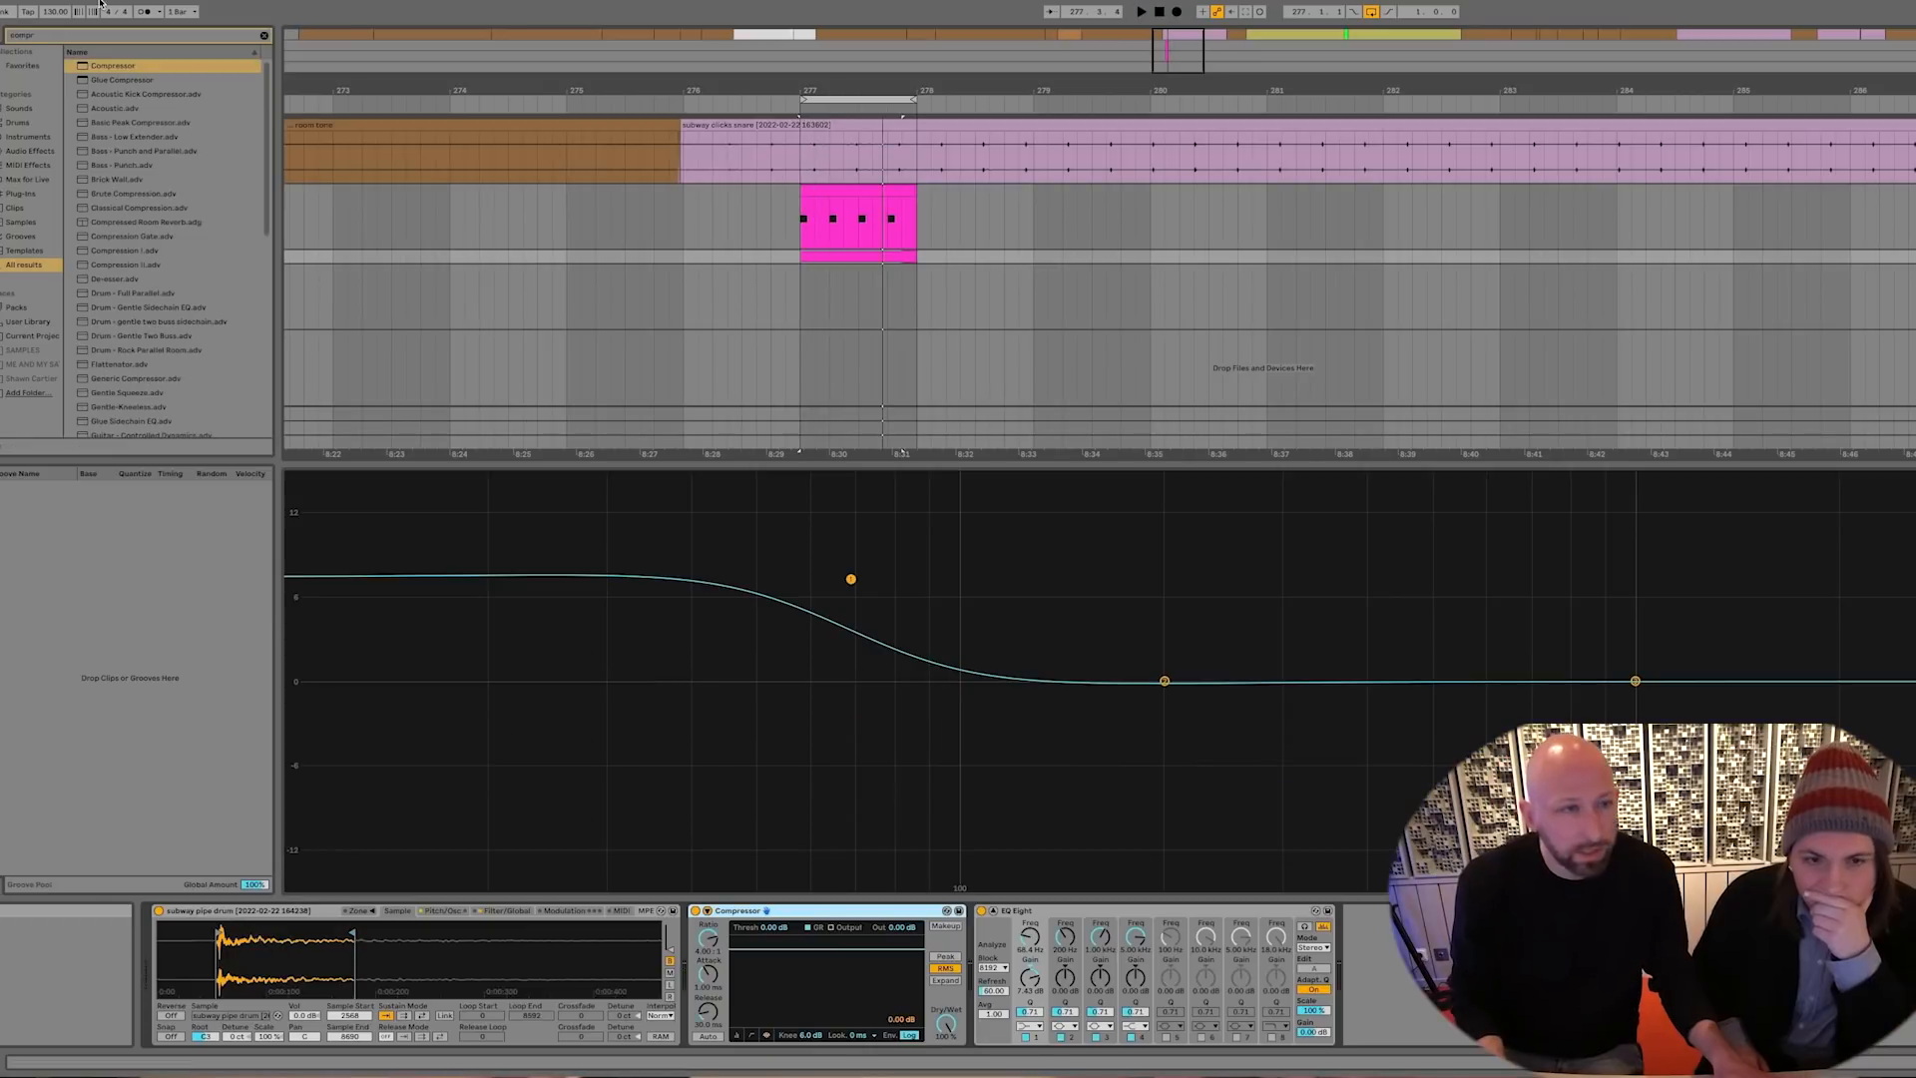
# Search the plug-ins for "reas" and mark both Reason Rack Plugin Effect and Reason Rack Plugin as favorites
pyautogui.click(21, 196)
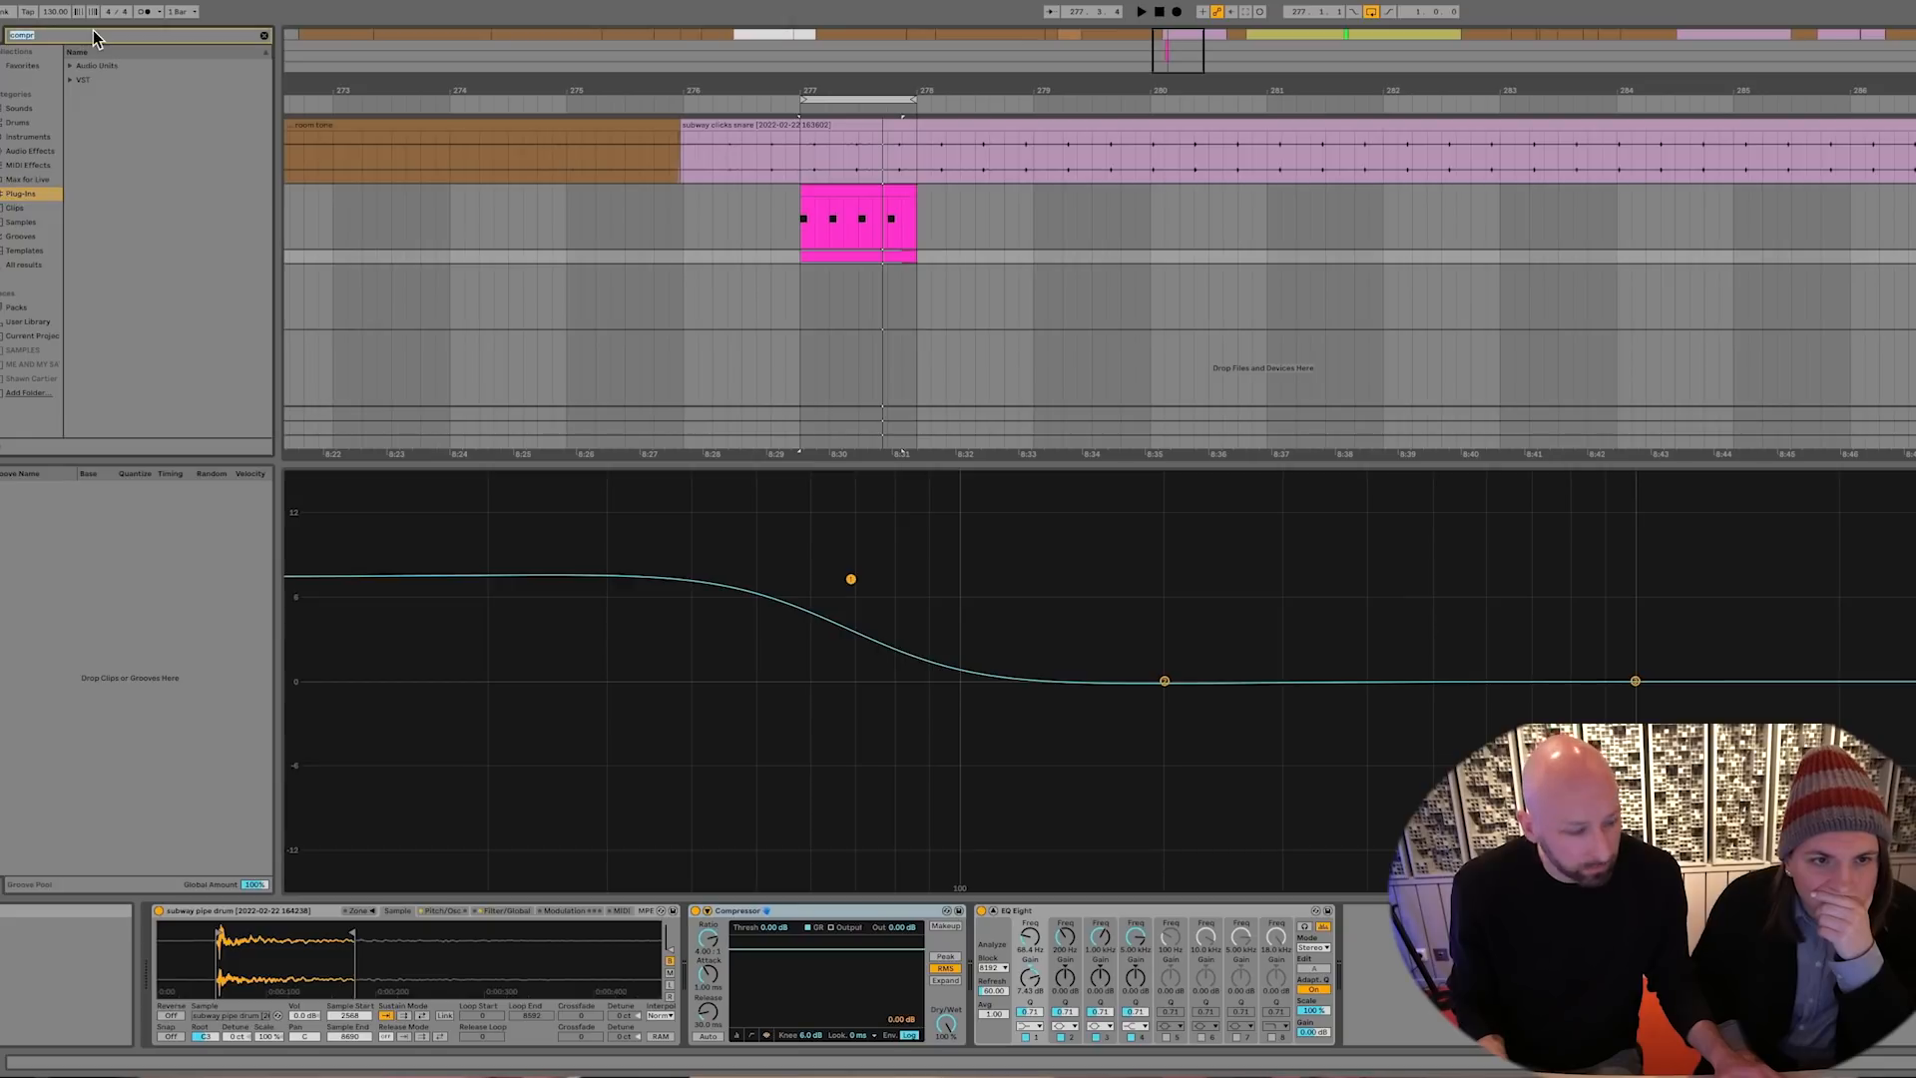
pyautogui.write('reqs')
pyautogui.press('BackSpace')
pyautogui.press('BackSpace')
pyautogui.write('as')
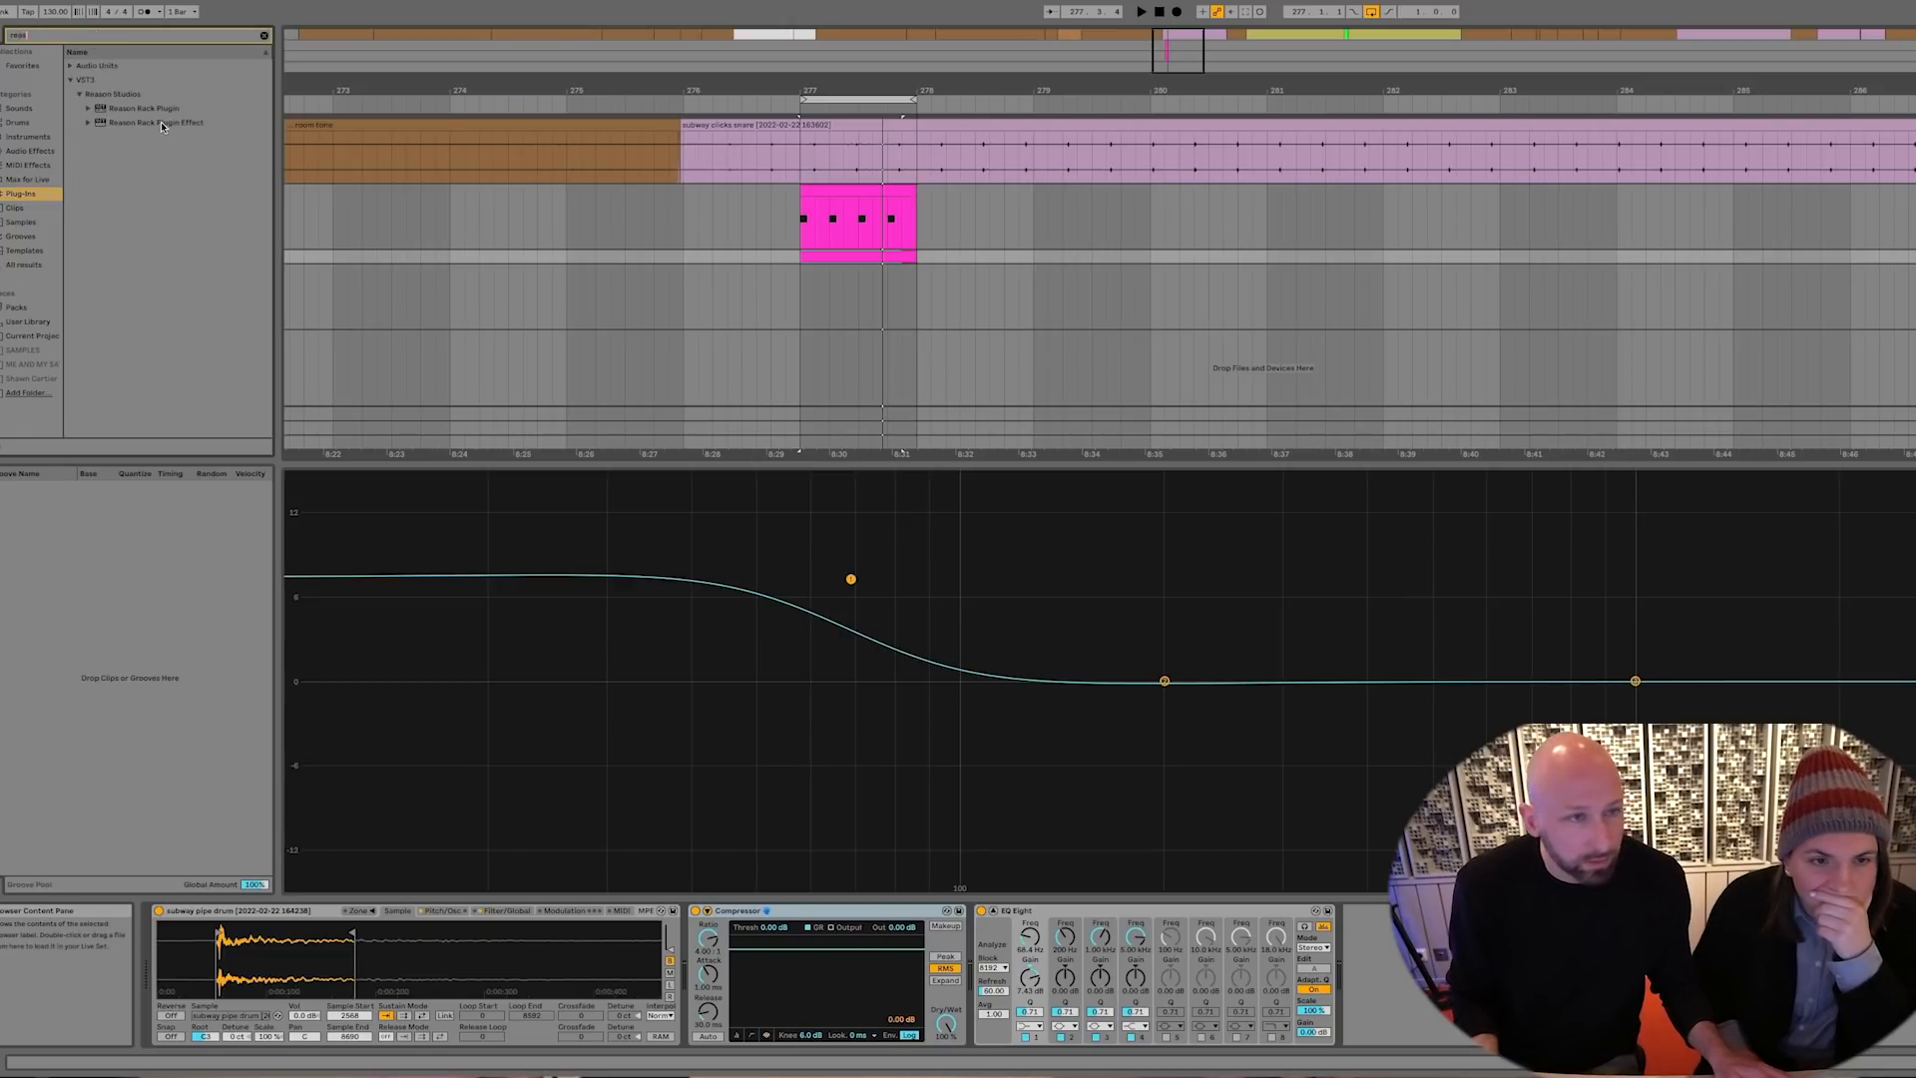
pyautogui.rightClick(160, 122)
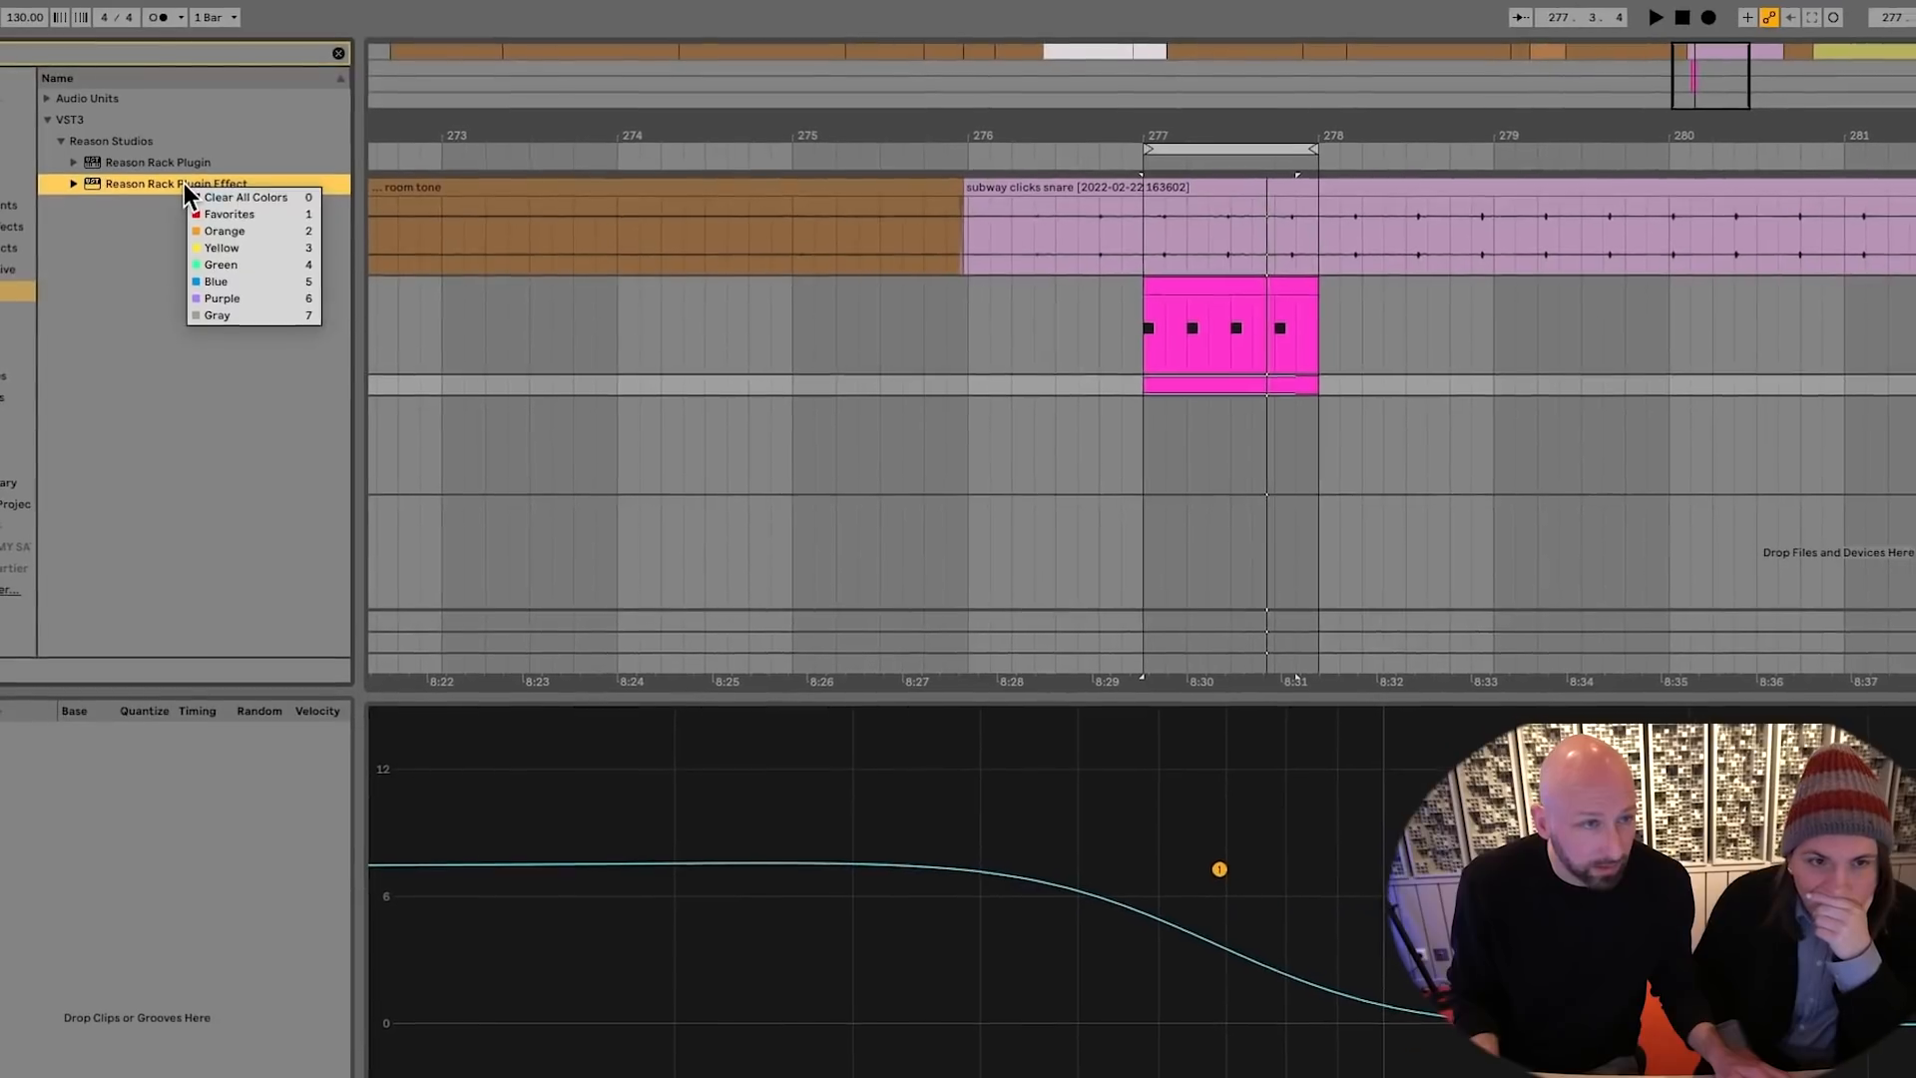
pyautogui.click(255, 208)
pyautogui.click(137, 156)
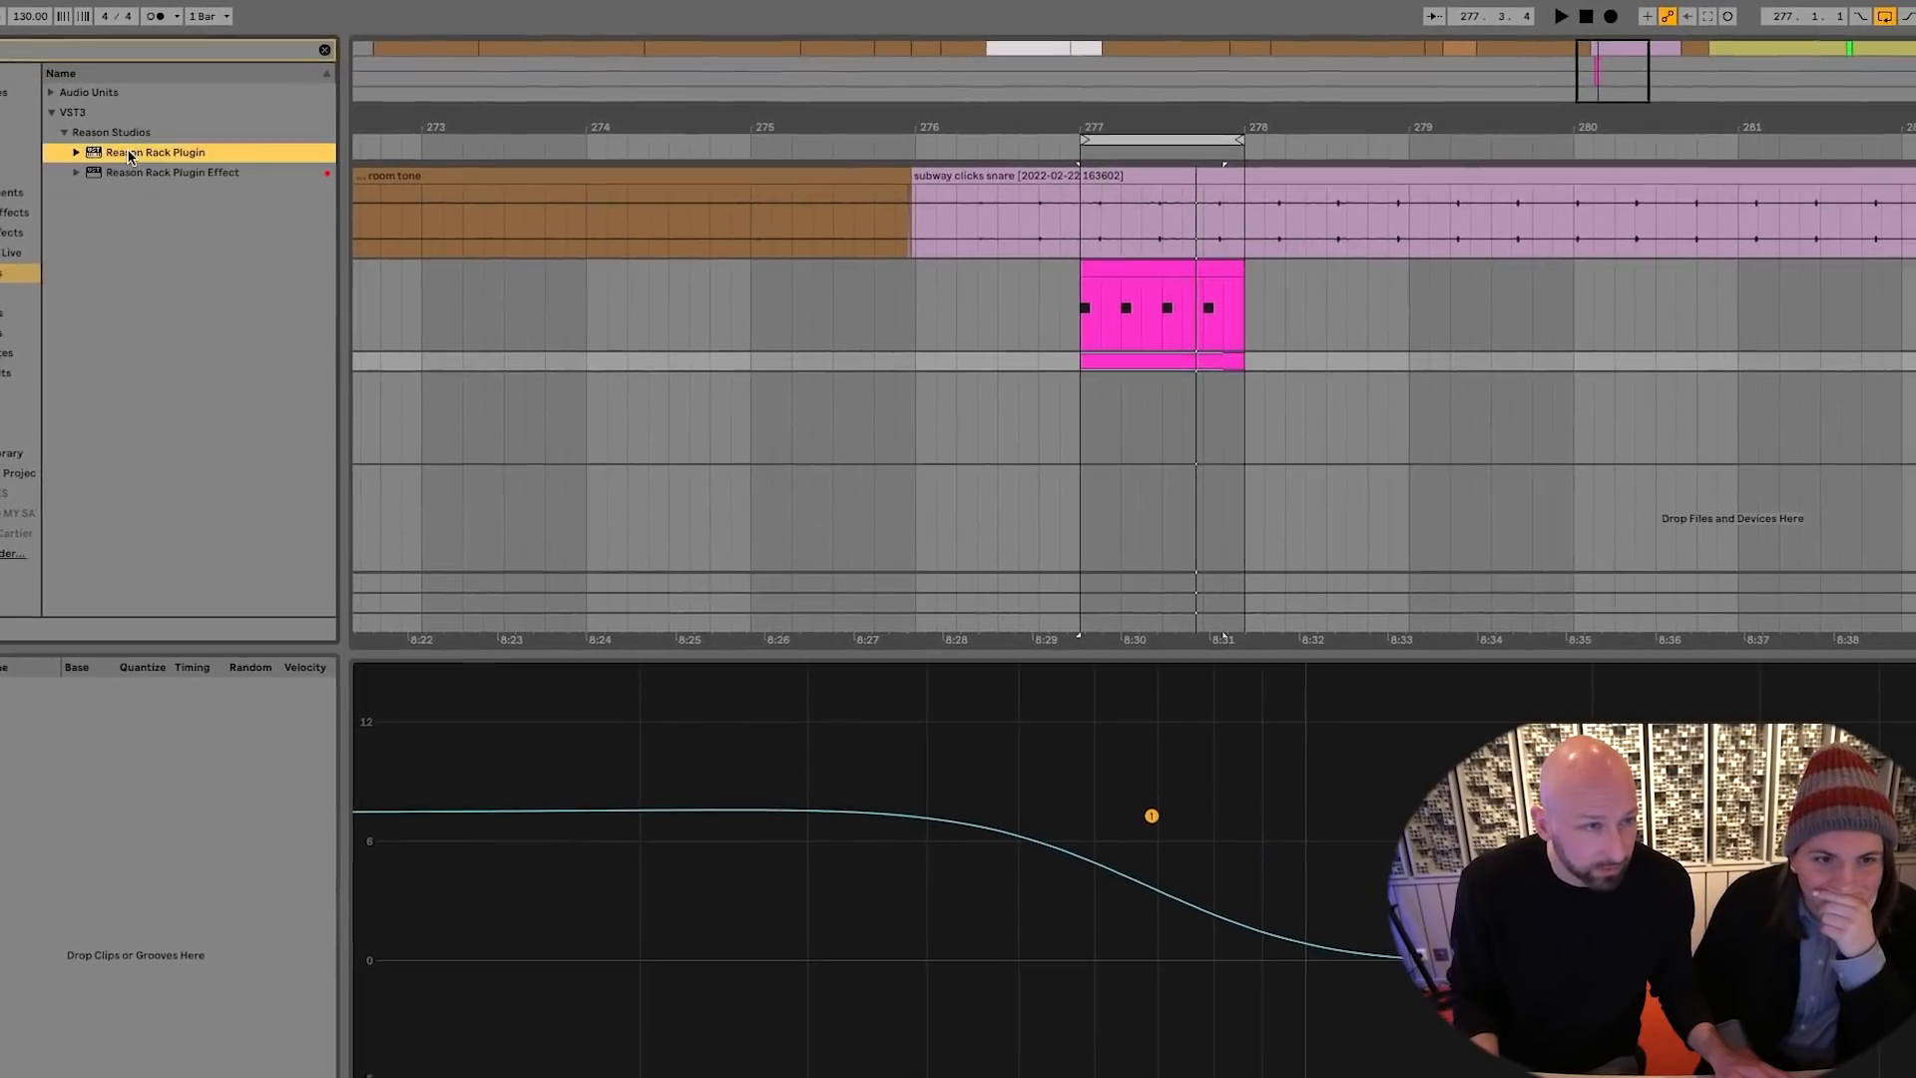
pyautogui.rightClick(136, 156)
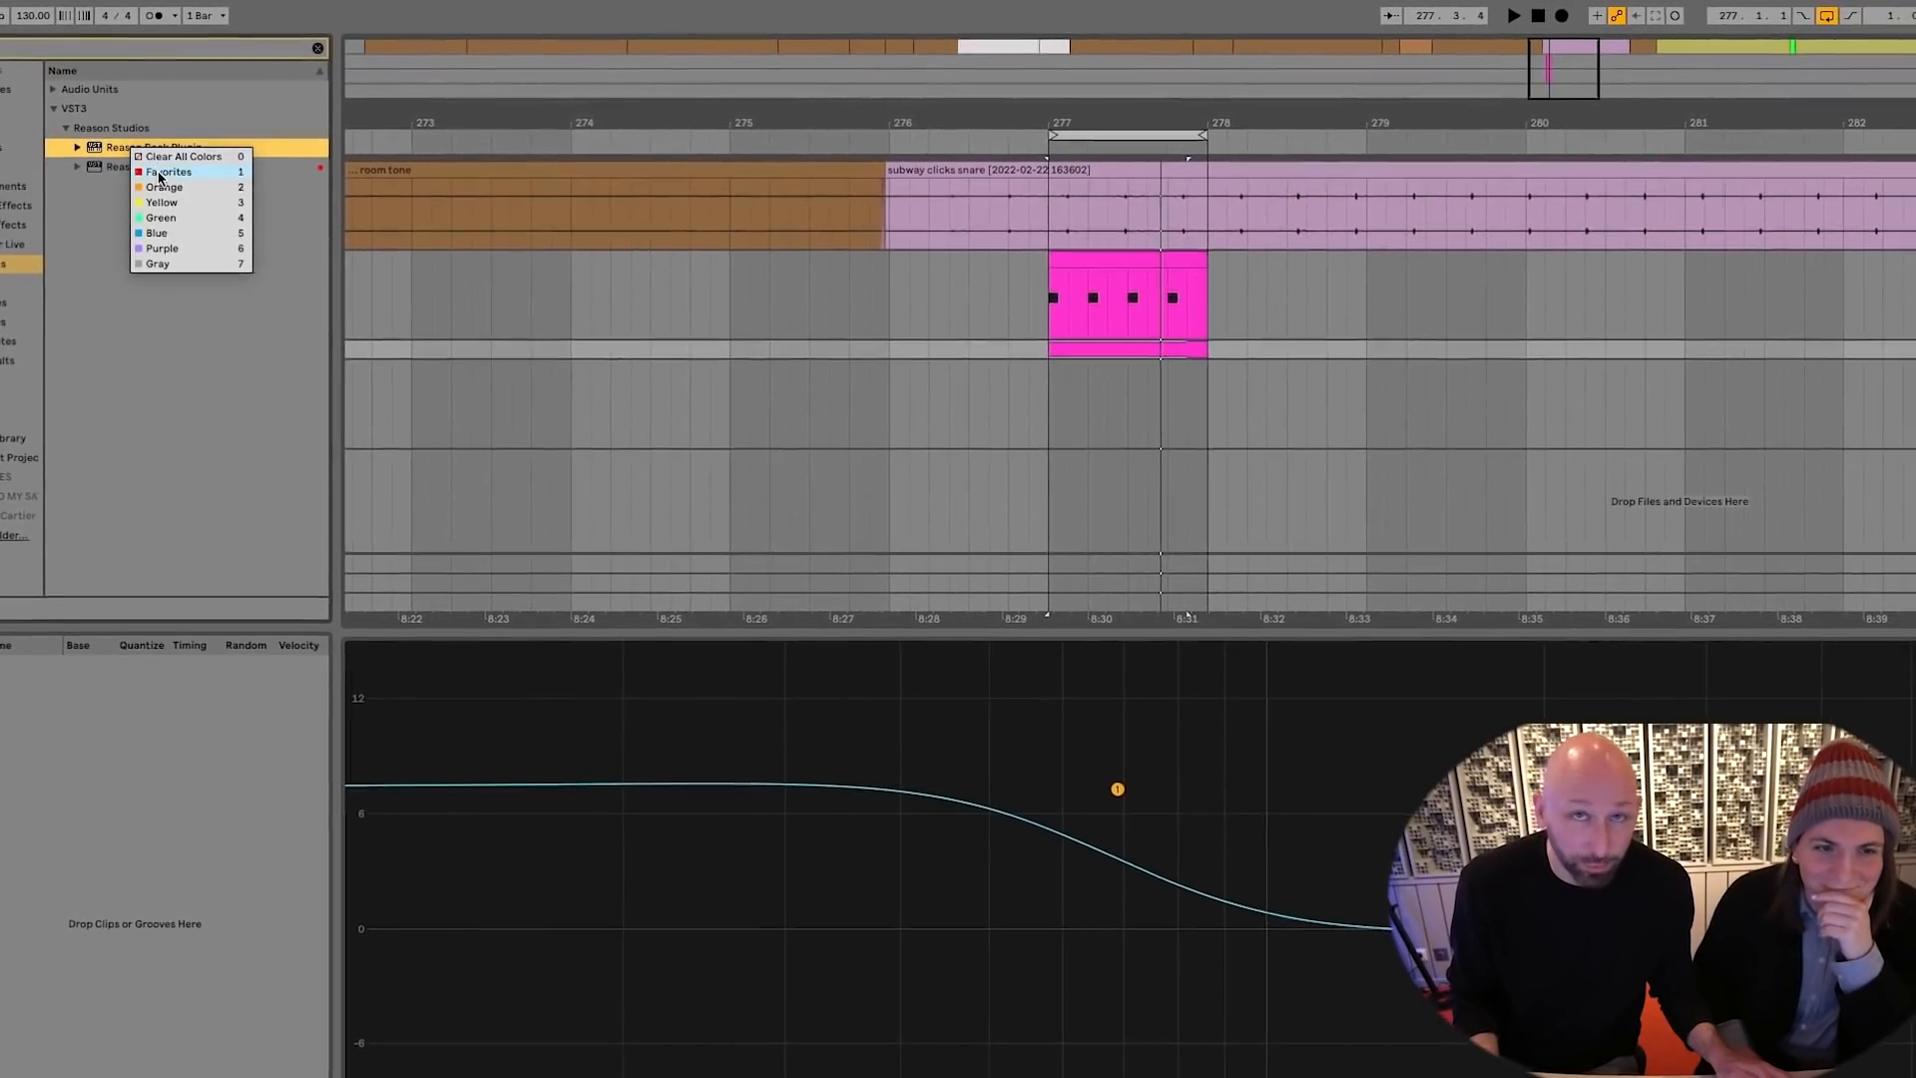
pyautogui.click(160, 173)
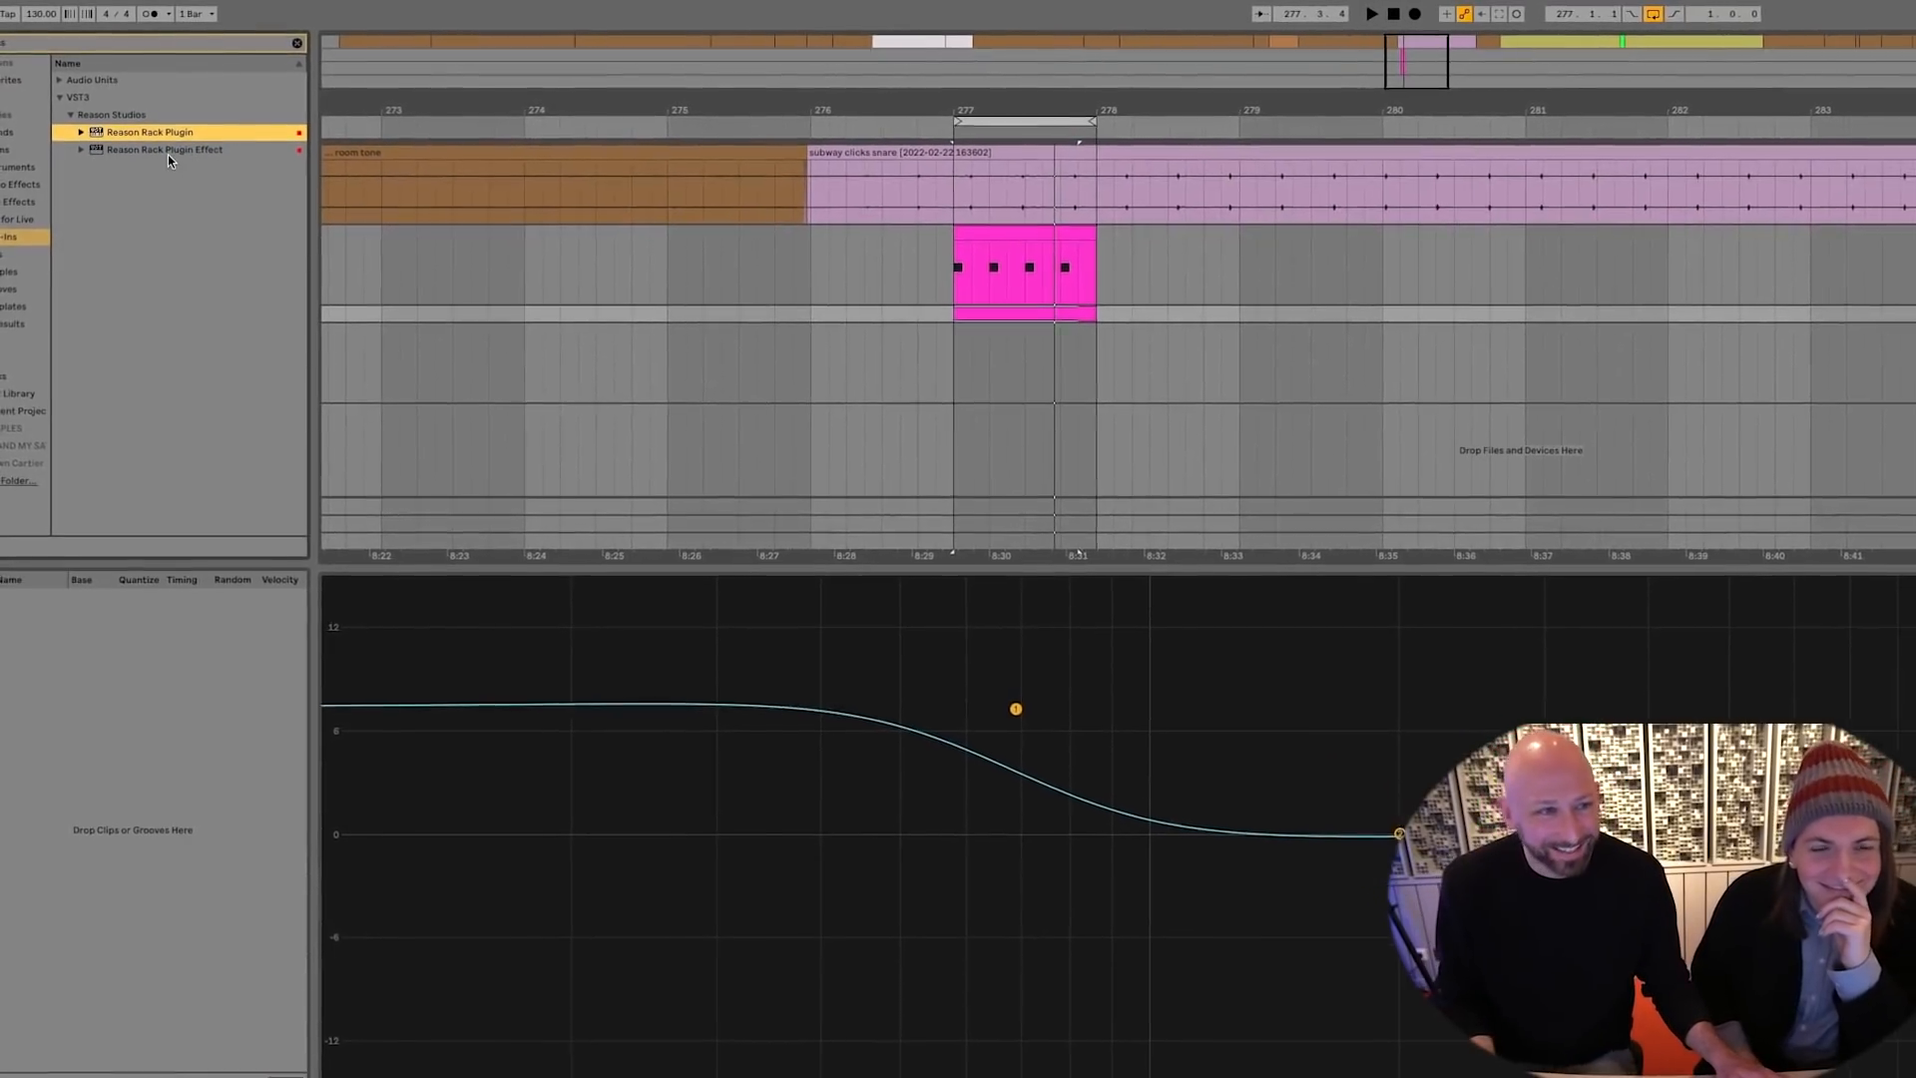
# Load Reason Rack Plugin Effect on the pipe drum track, add a Pulveriser Demolition device to its rack and audition the result
pyautogui.doubleClick(174, 145)
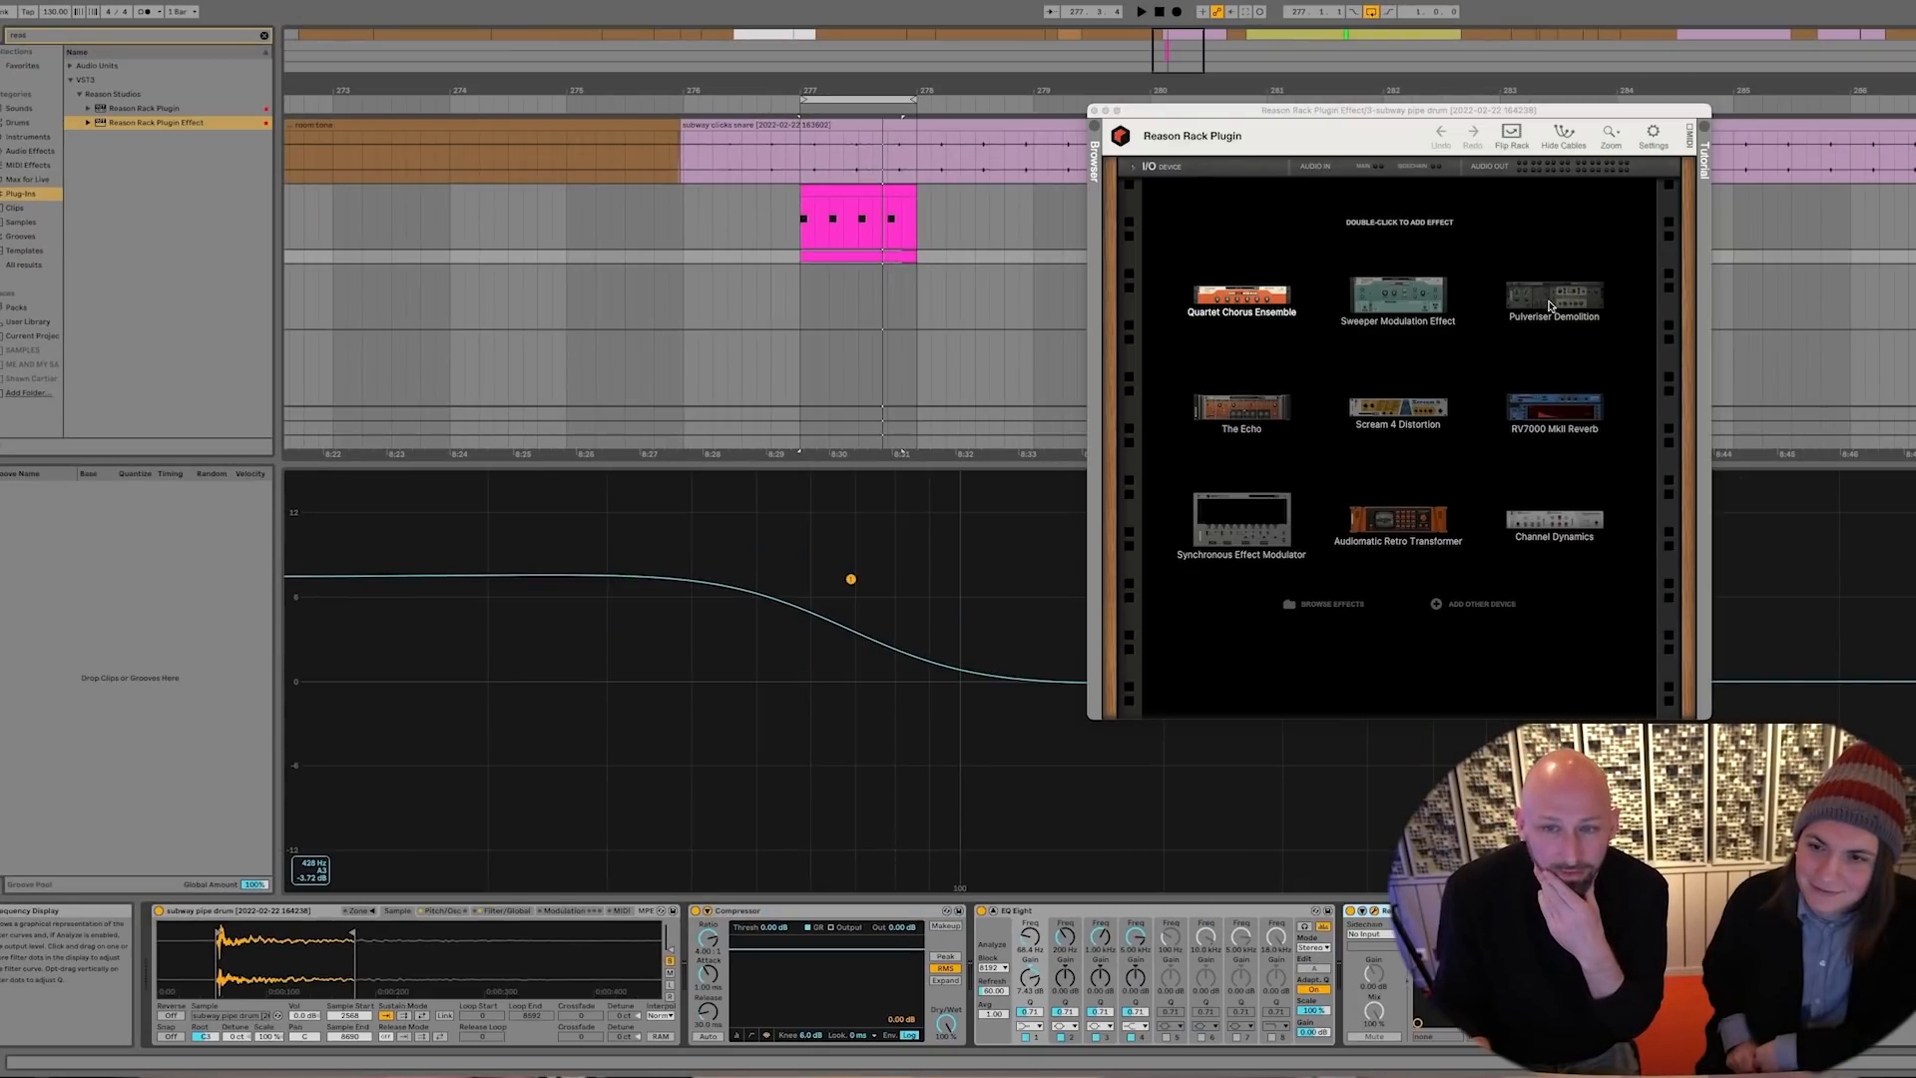
pyautogui.click(1551, 307)
pyautogui.doubleClick(1561, 310)
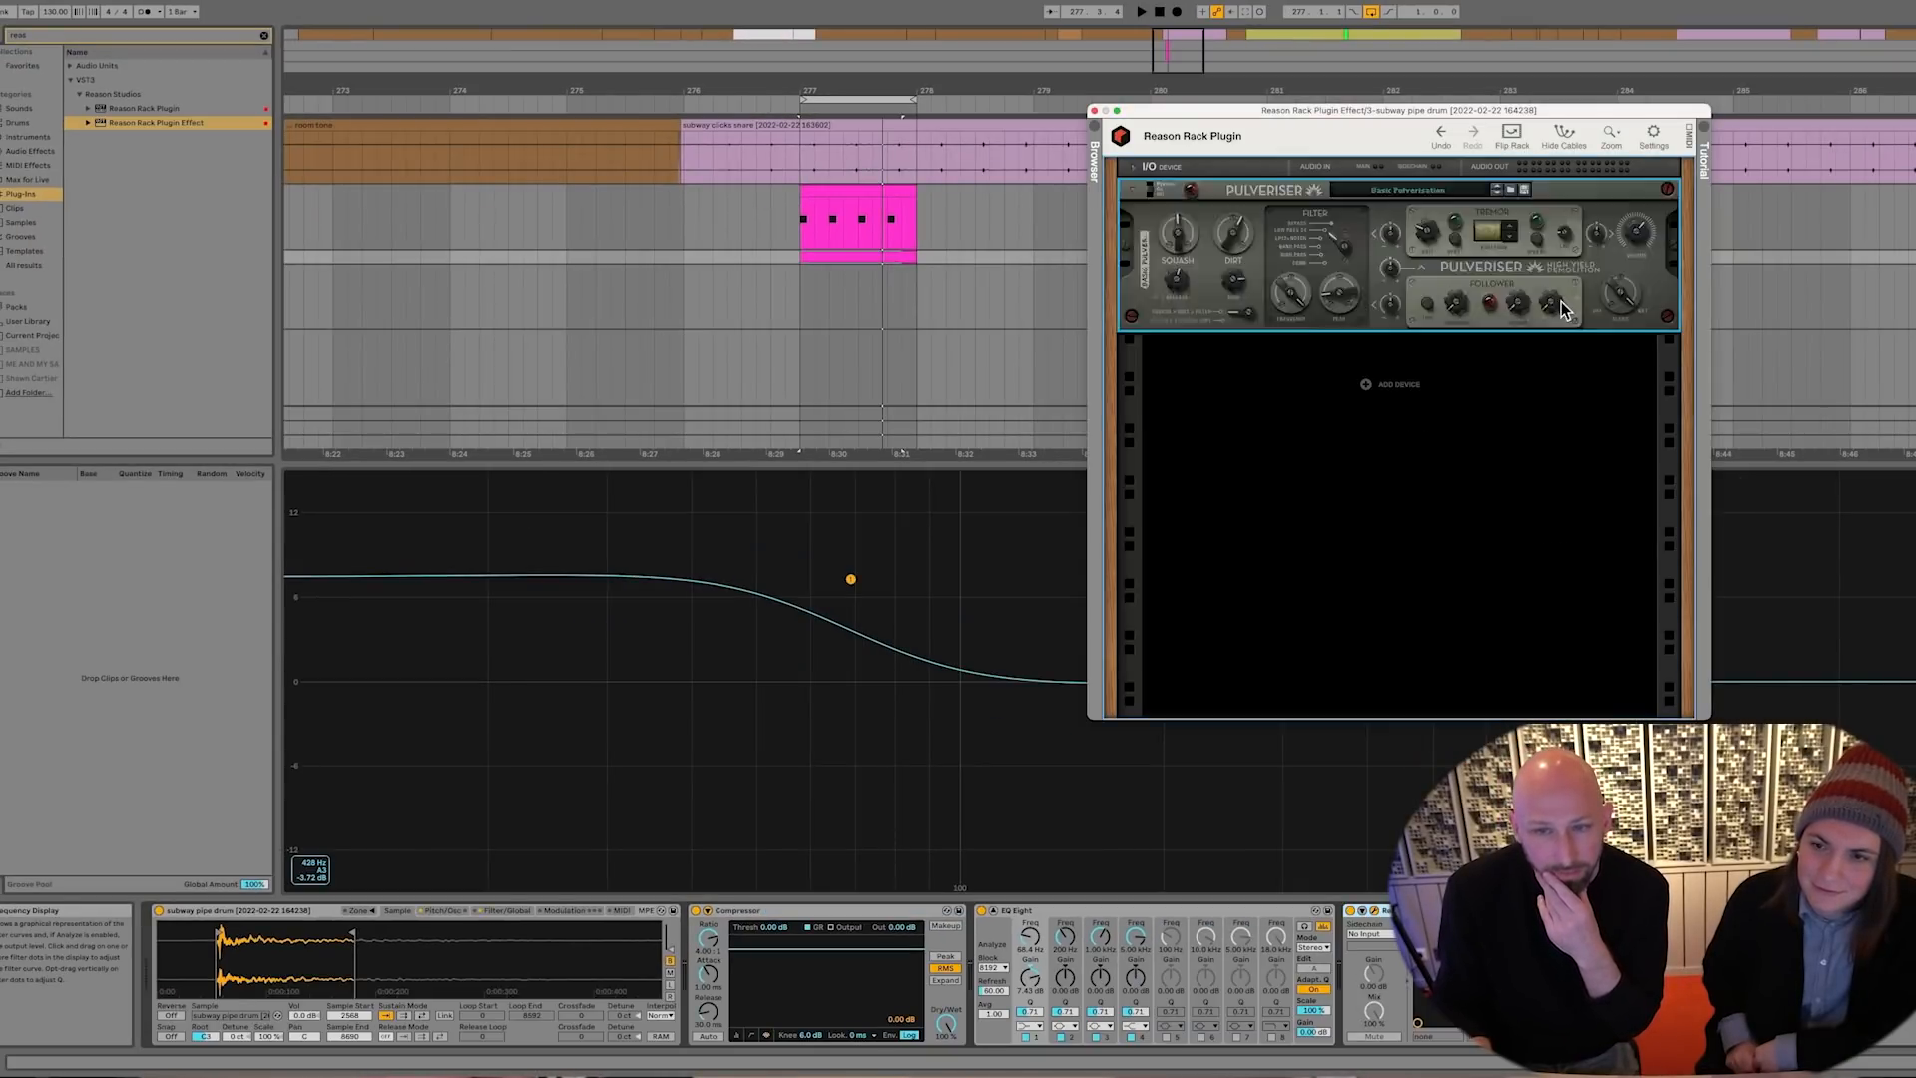
pyautogui.press('space')
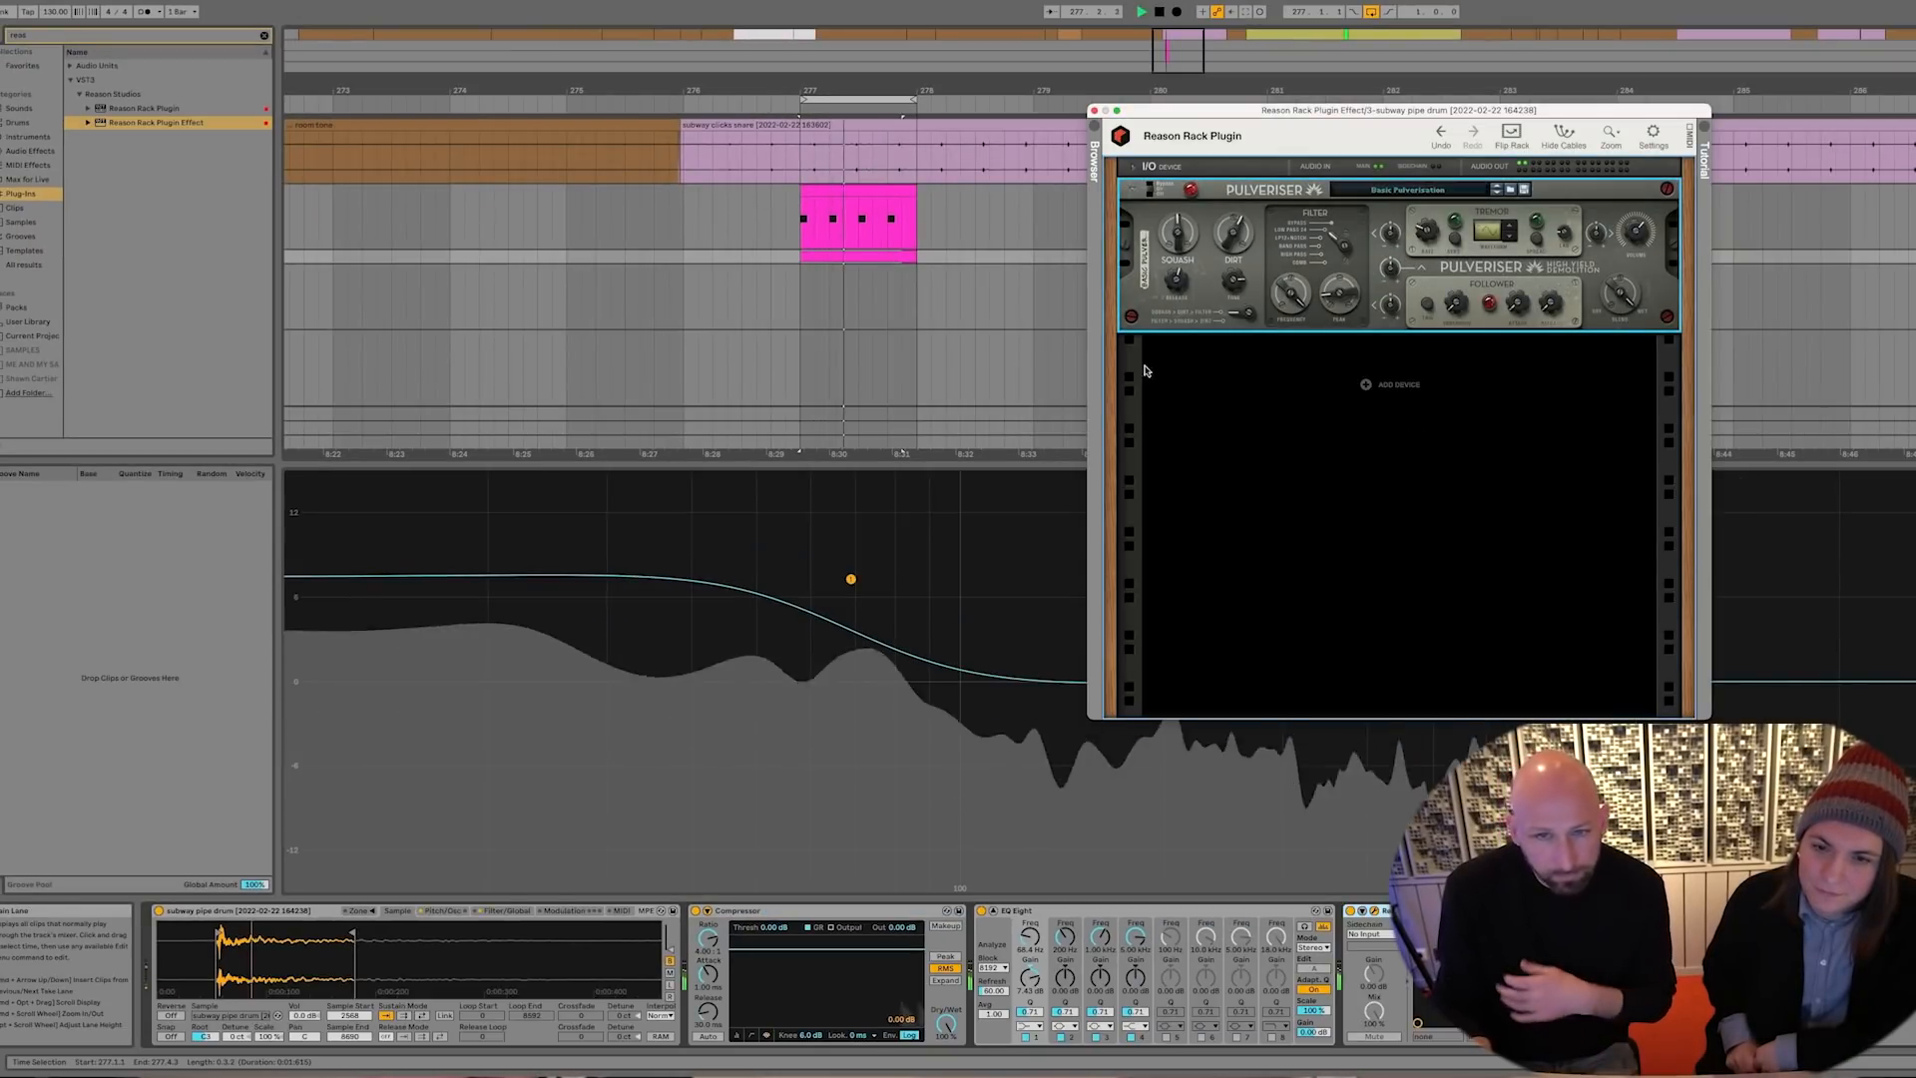
pyautogui.click(1350, 911)
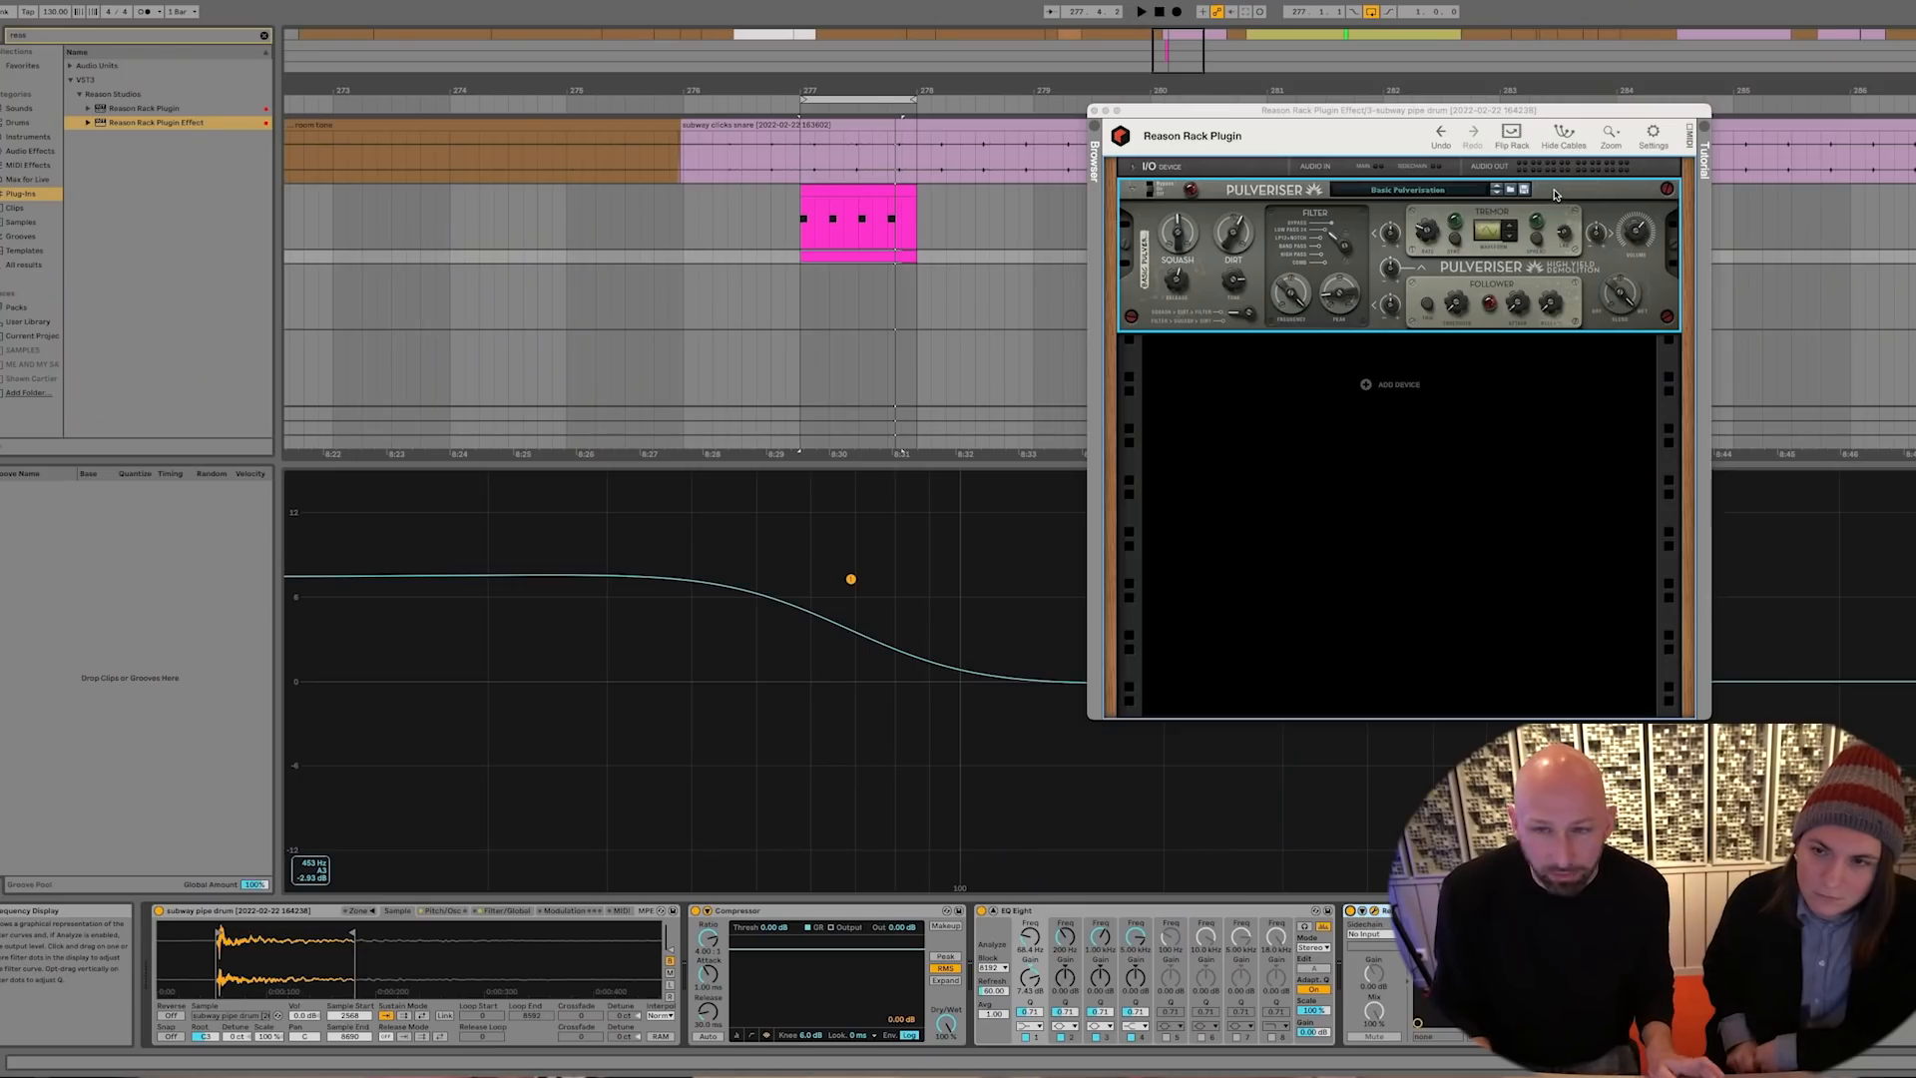
# Reset the Pulveriser to its initial patch and raise Dirt to about 89% while the loop plays
pyautogui.rightClick(1554, 194)
pyautogui.click(1627, 479)
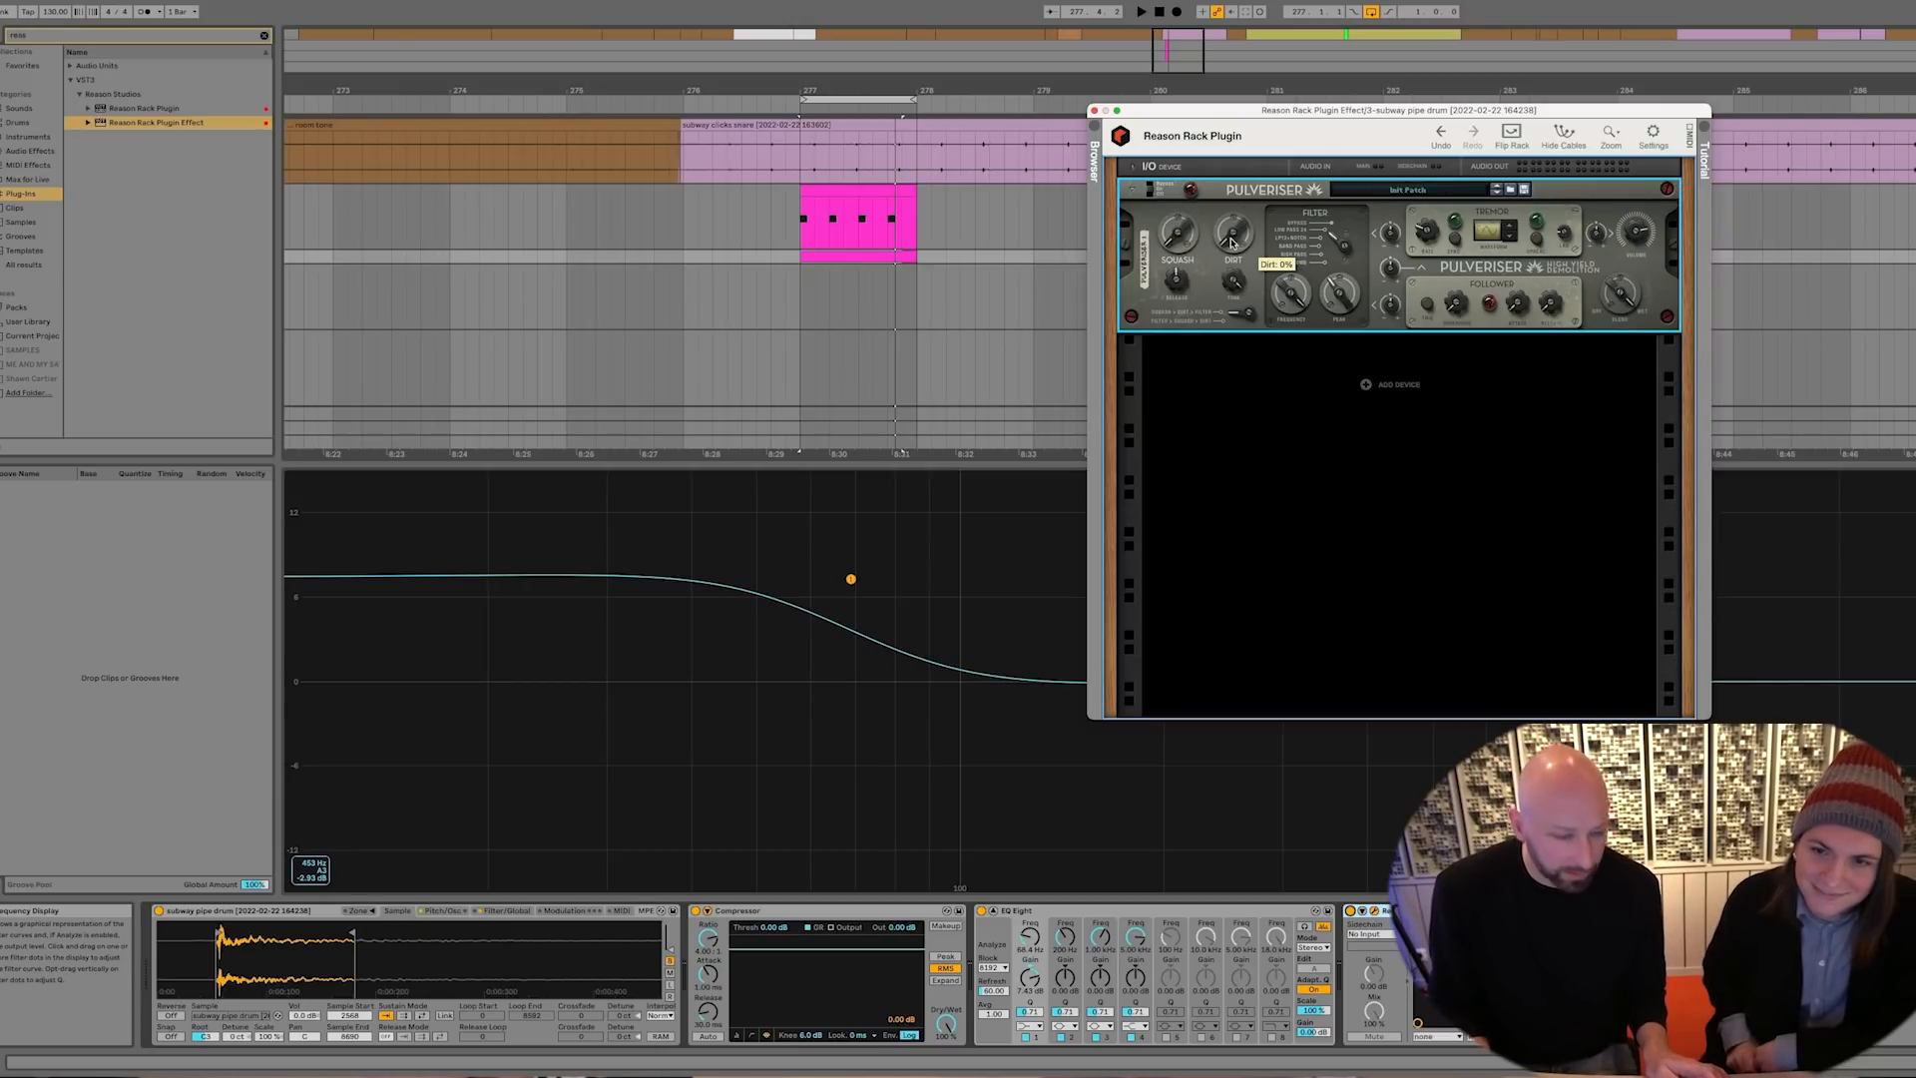
pyautogui.press('space')
pyautogui.moveTo(1232, 242); pyautogui.dragTo(1235, 229)
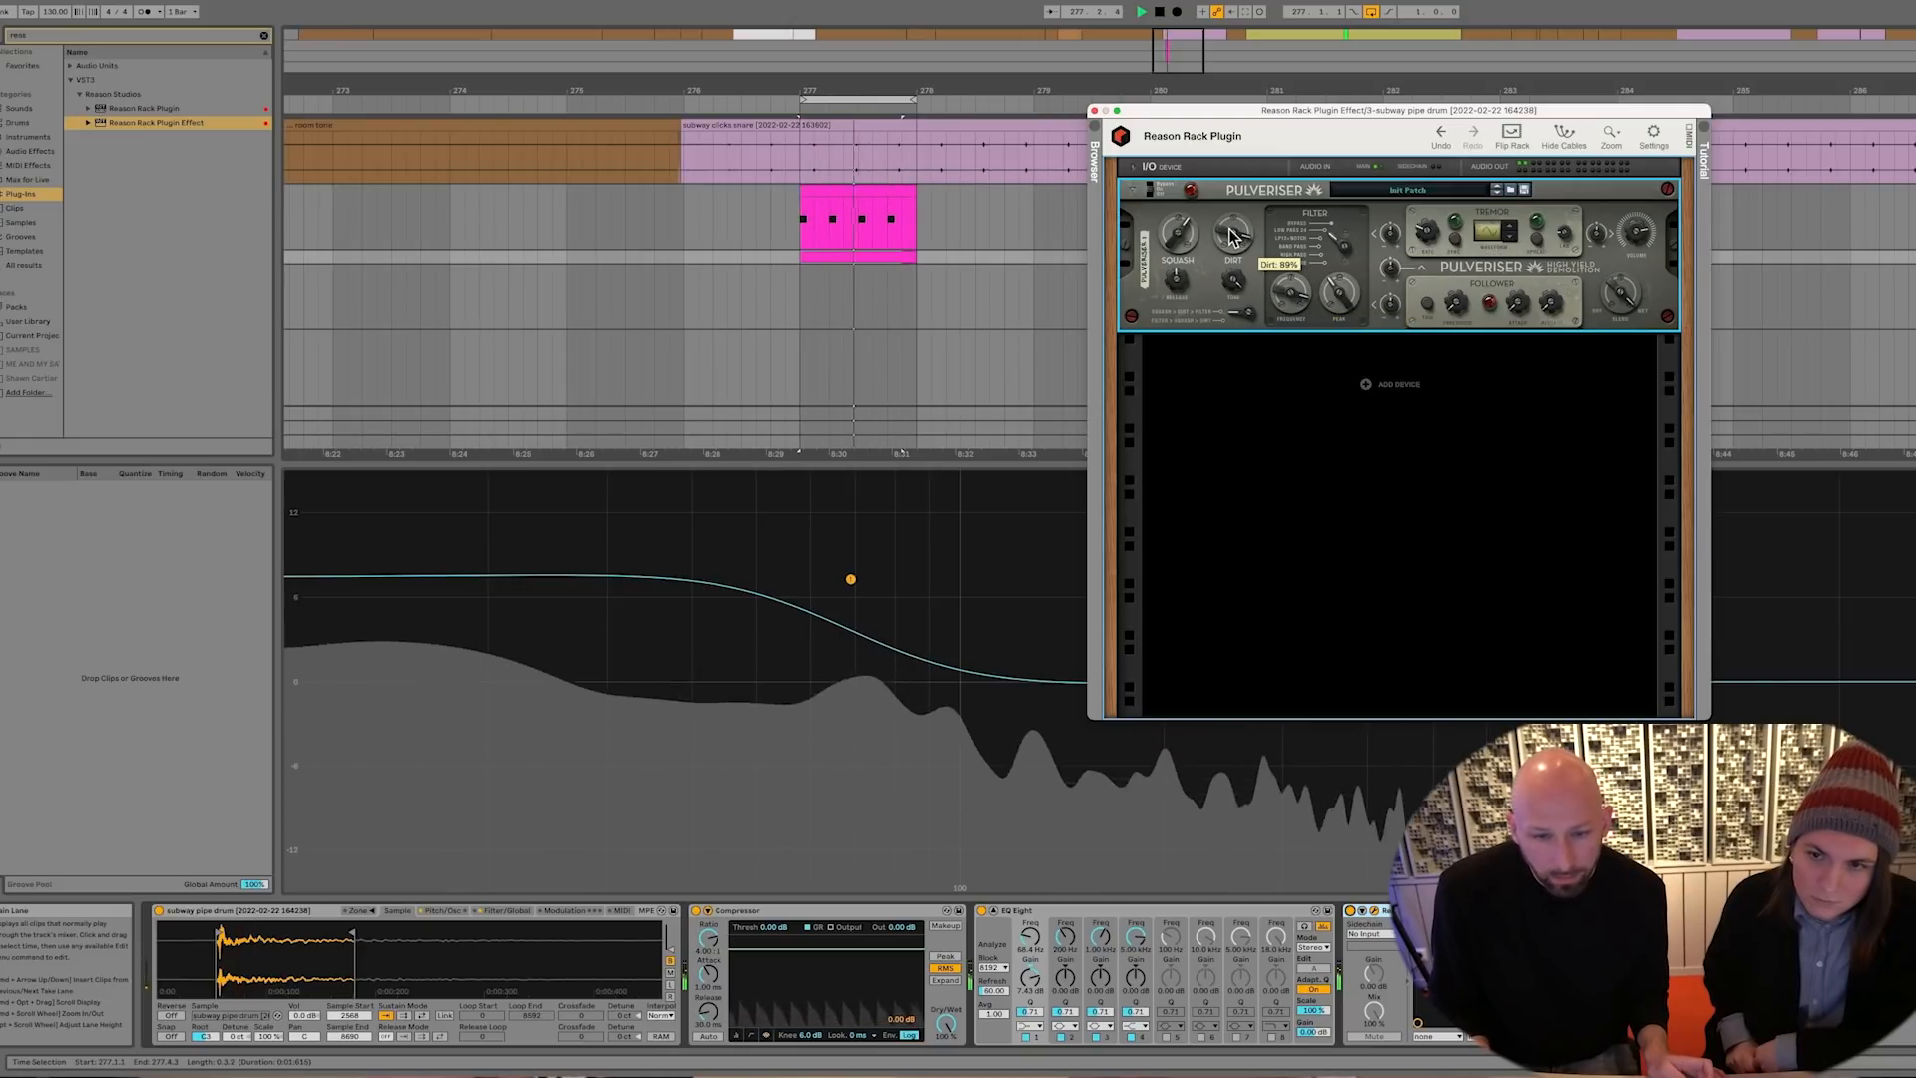
# Open the Sampler's pitch settings and its filter and volume envelope settings, and audition the kick loop
pyautogui.click(440, 912)
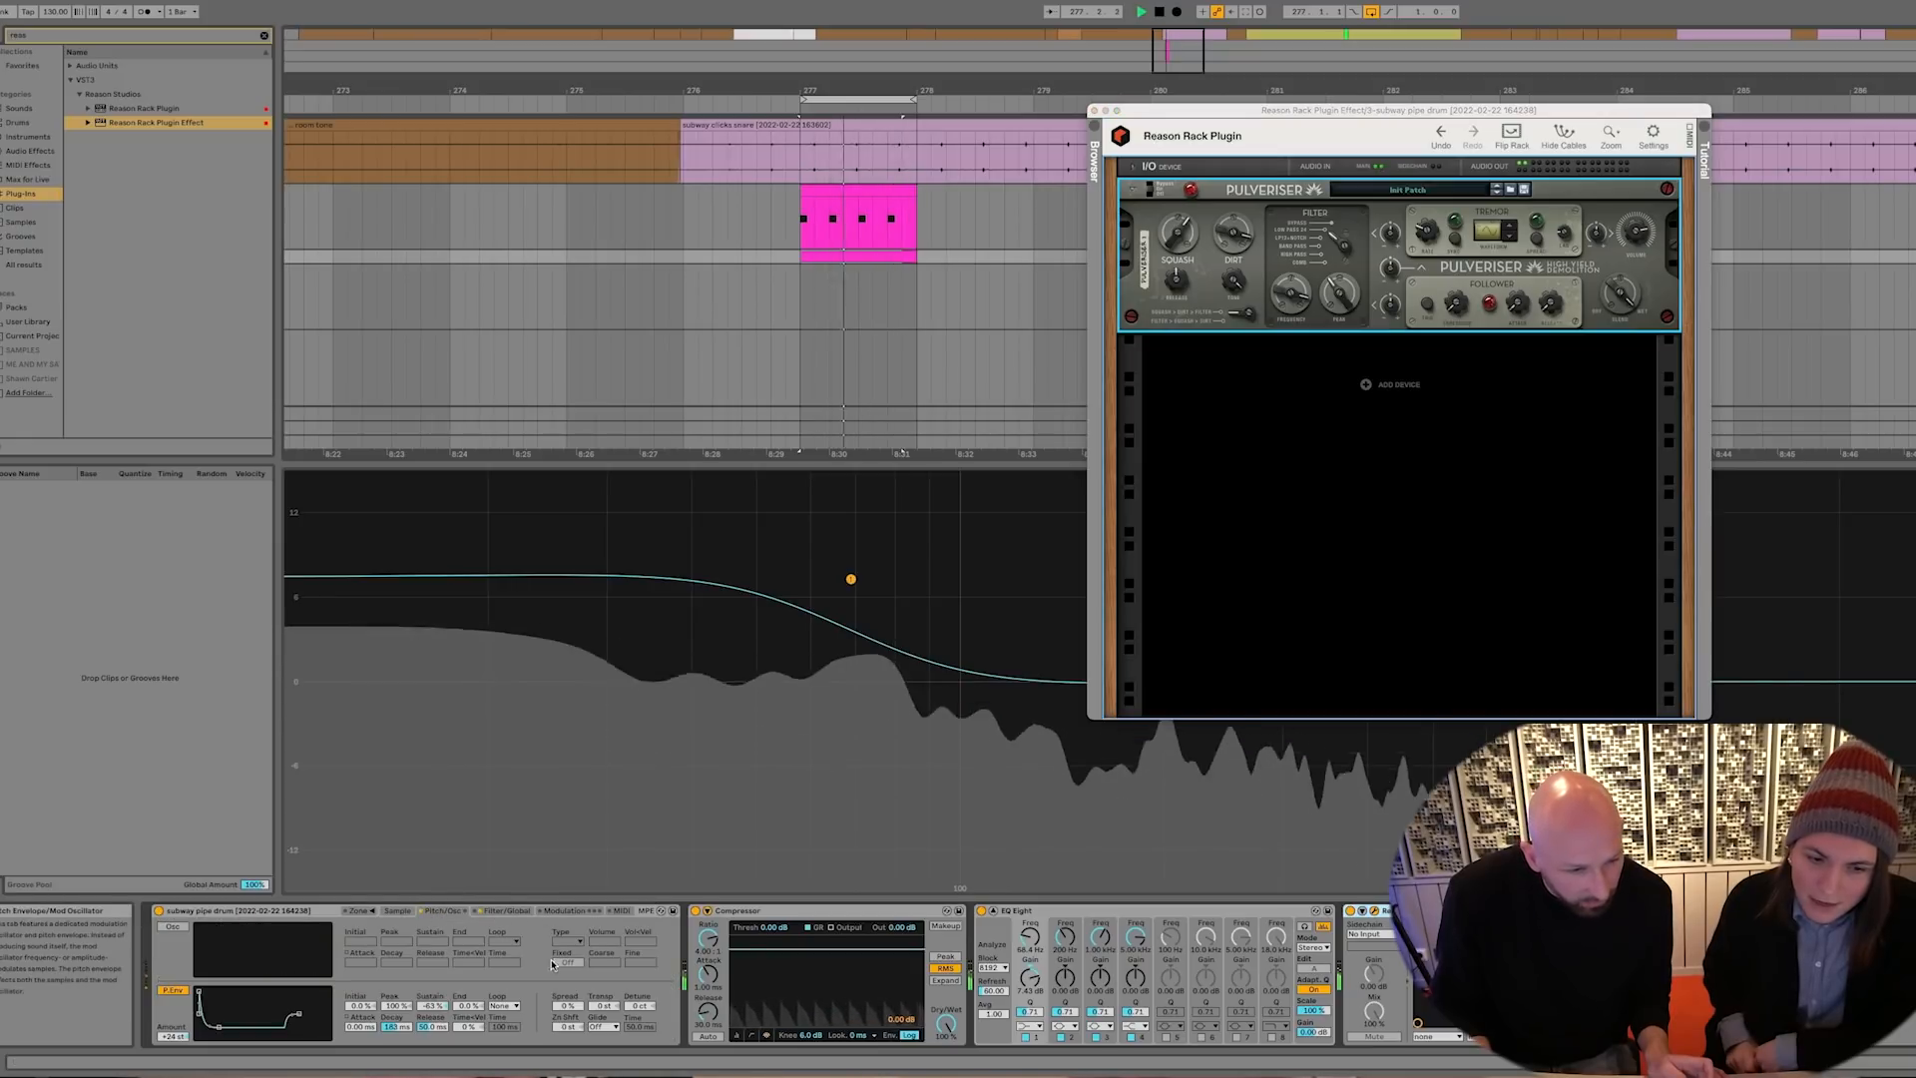
pyautogui.click(488, 910)
pyautogui.press('space')
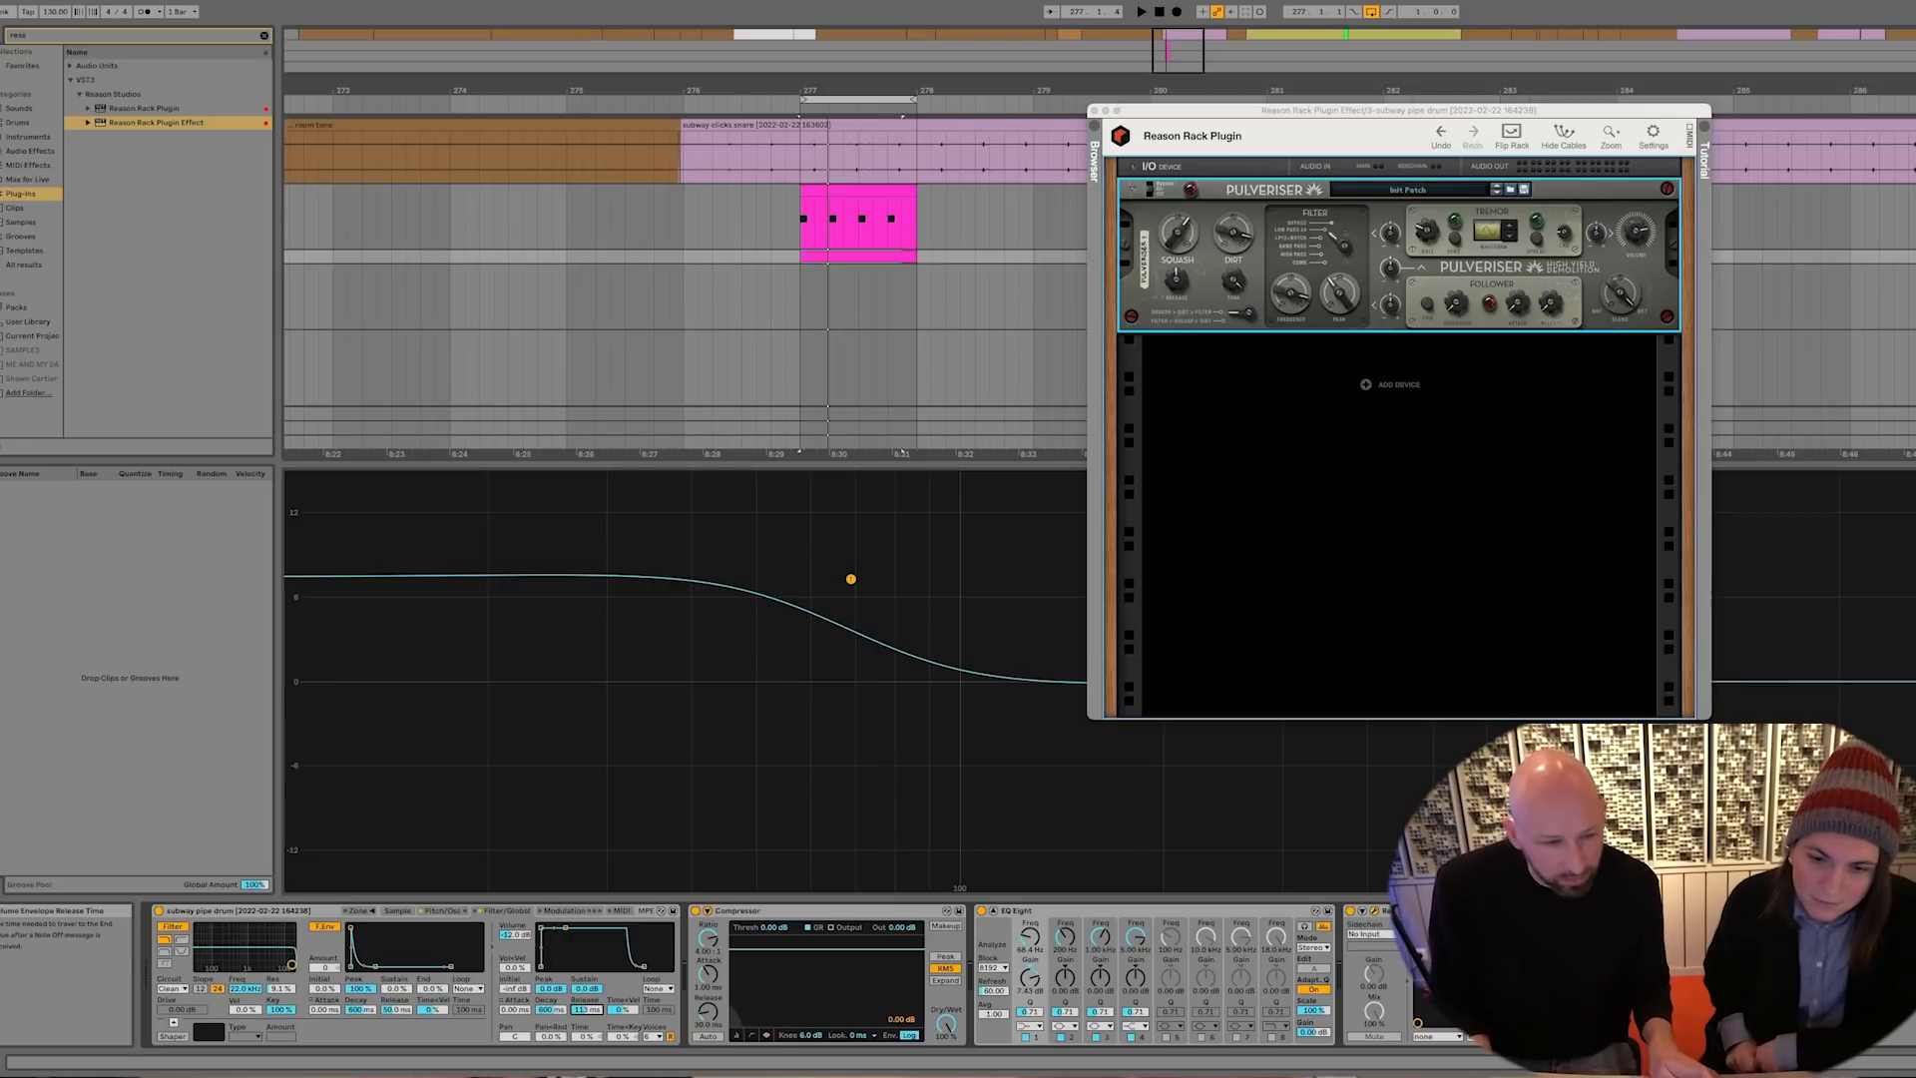
pyautogui.press('space')
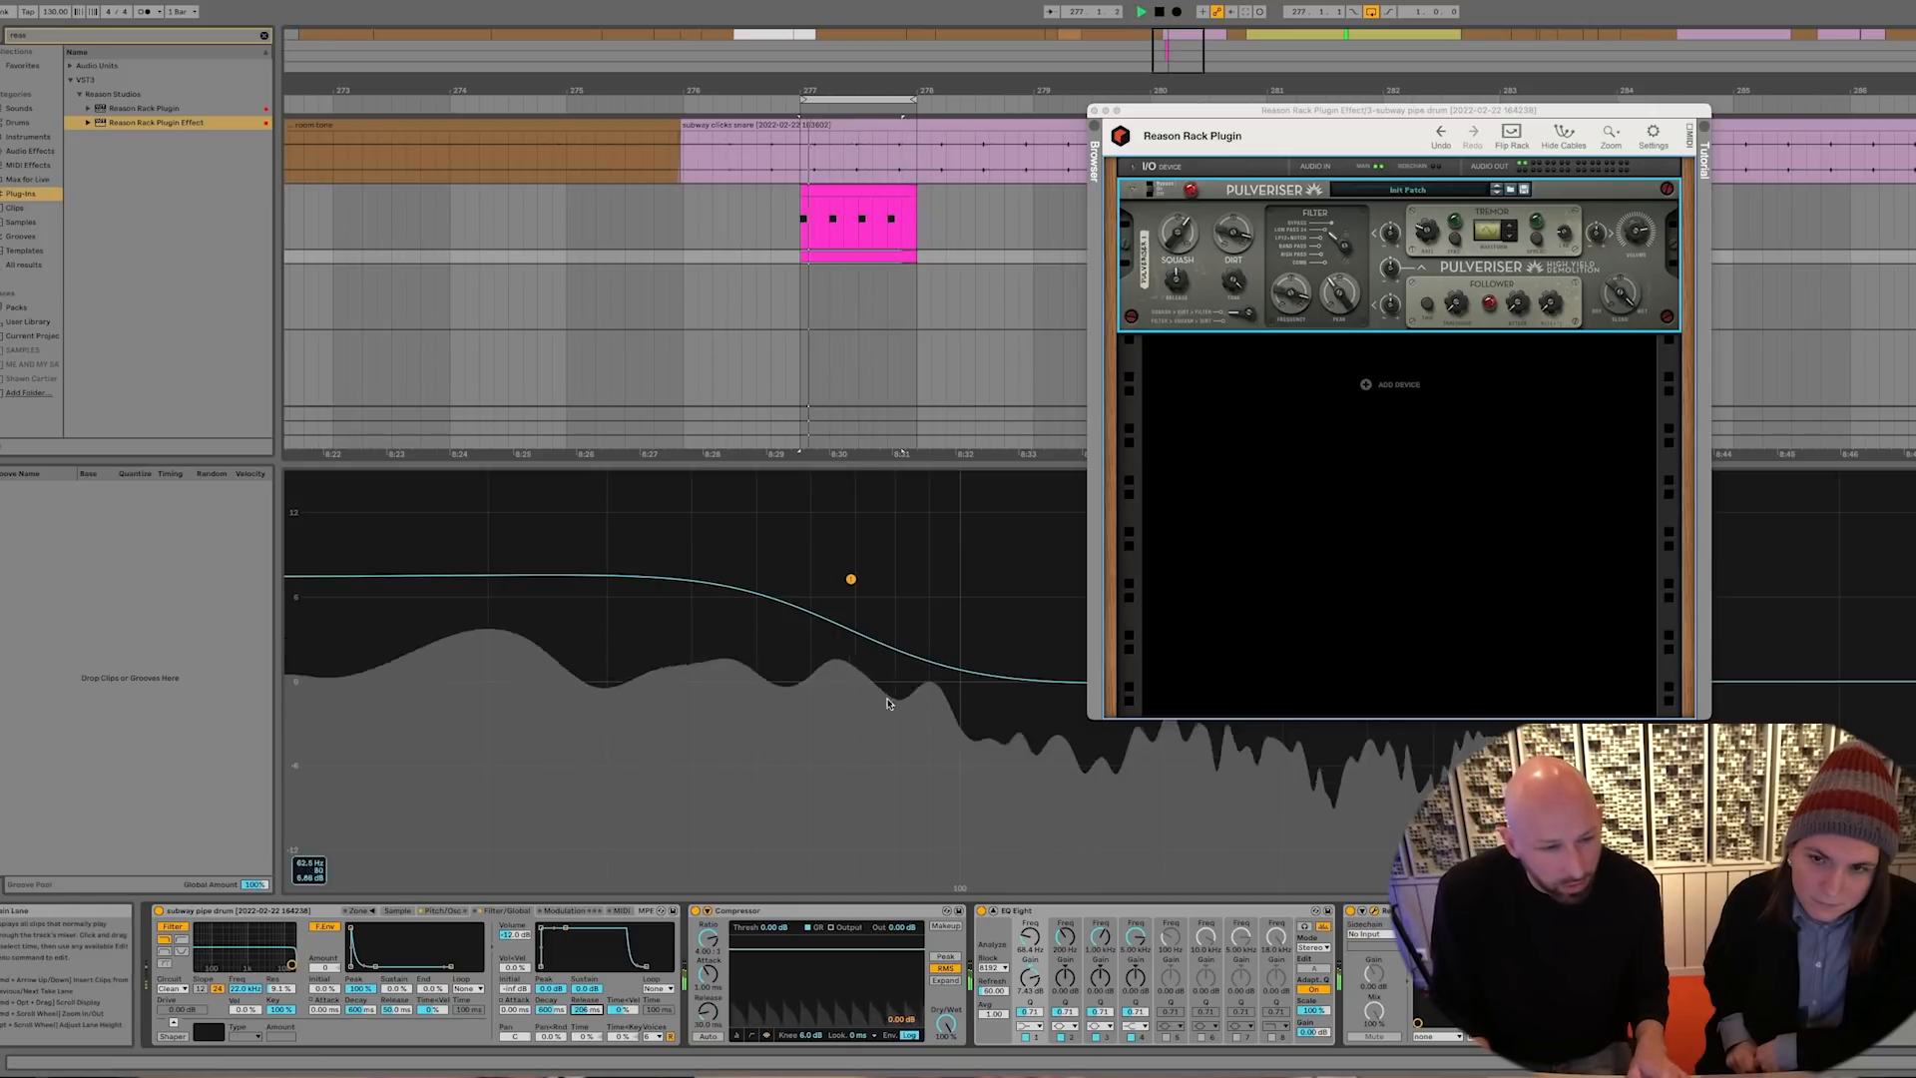
# Unfold the pipe drum track and reshape the Sampler's volume envelope while the kick loop plays
pyautogui.press('u')
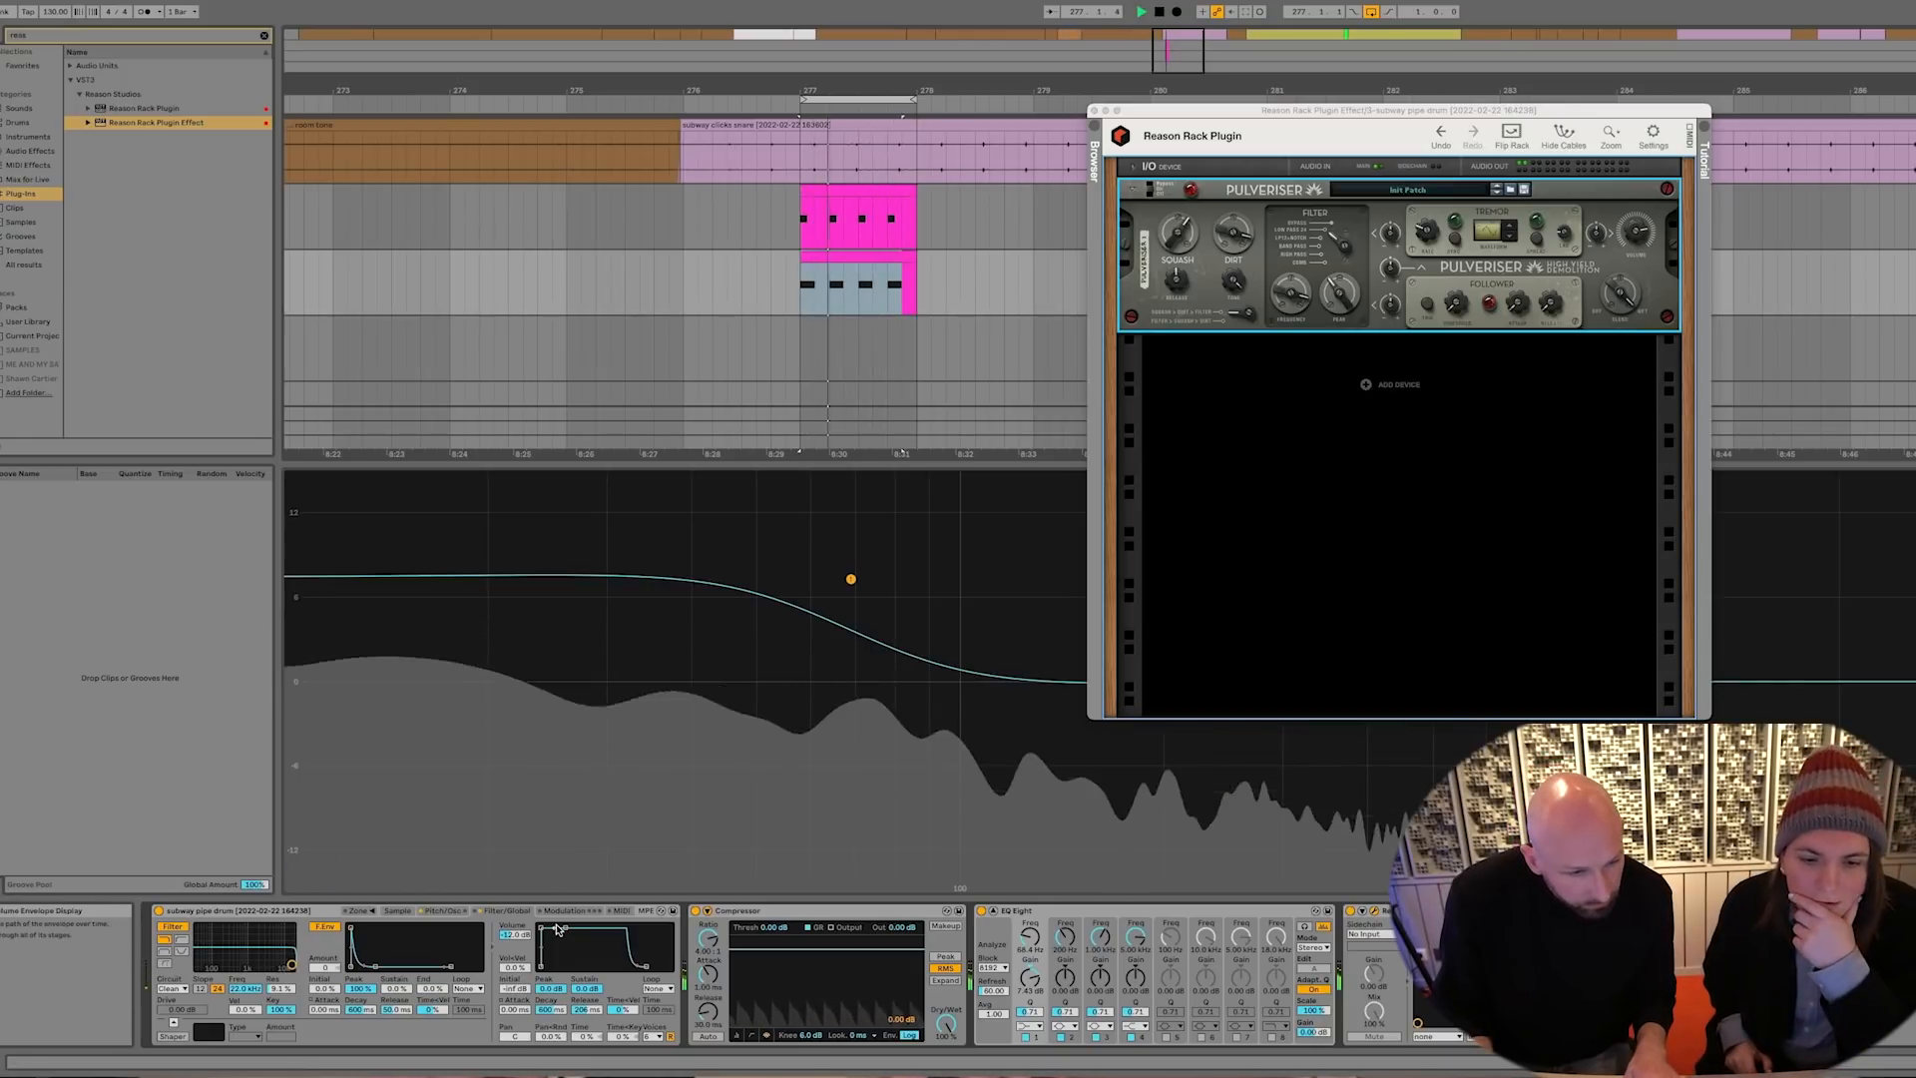
pyautogui.moveTo(565, 930); pyautogui.dragTo(567, 966)
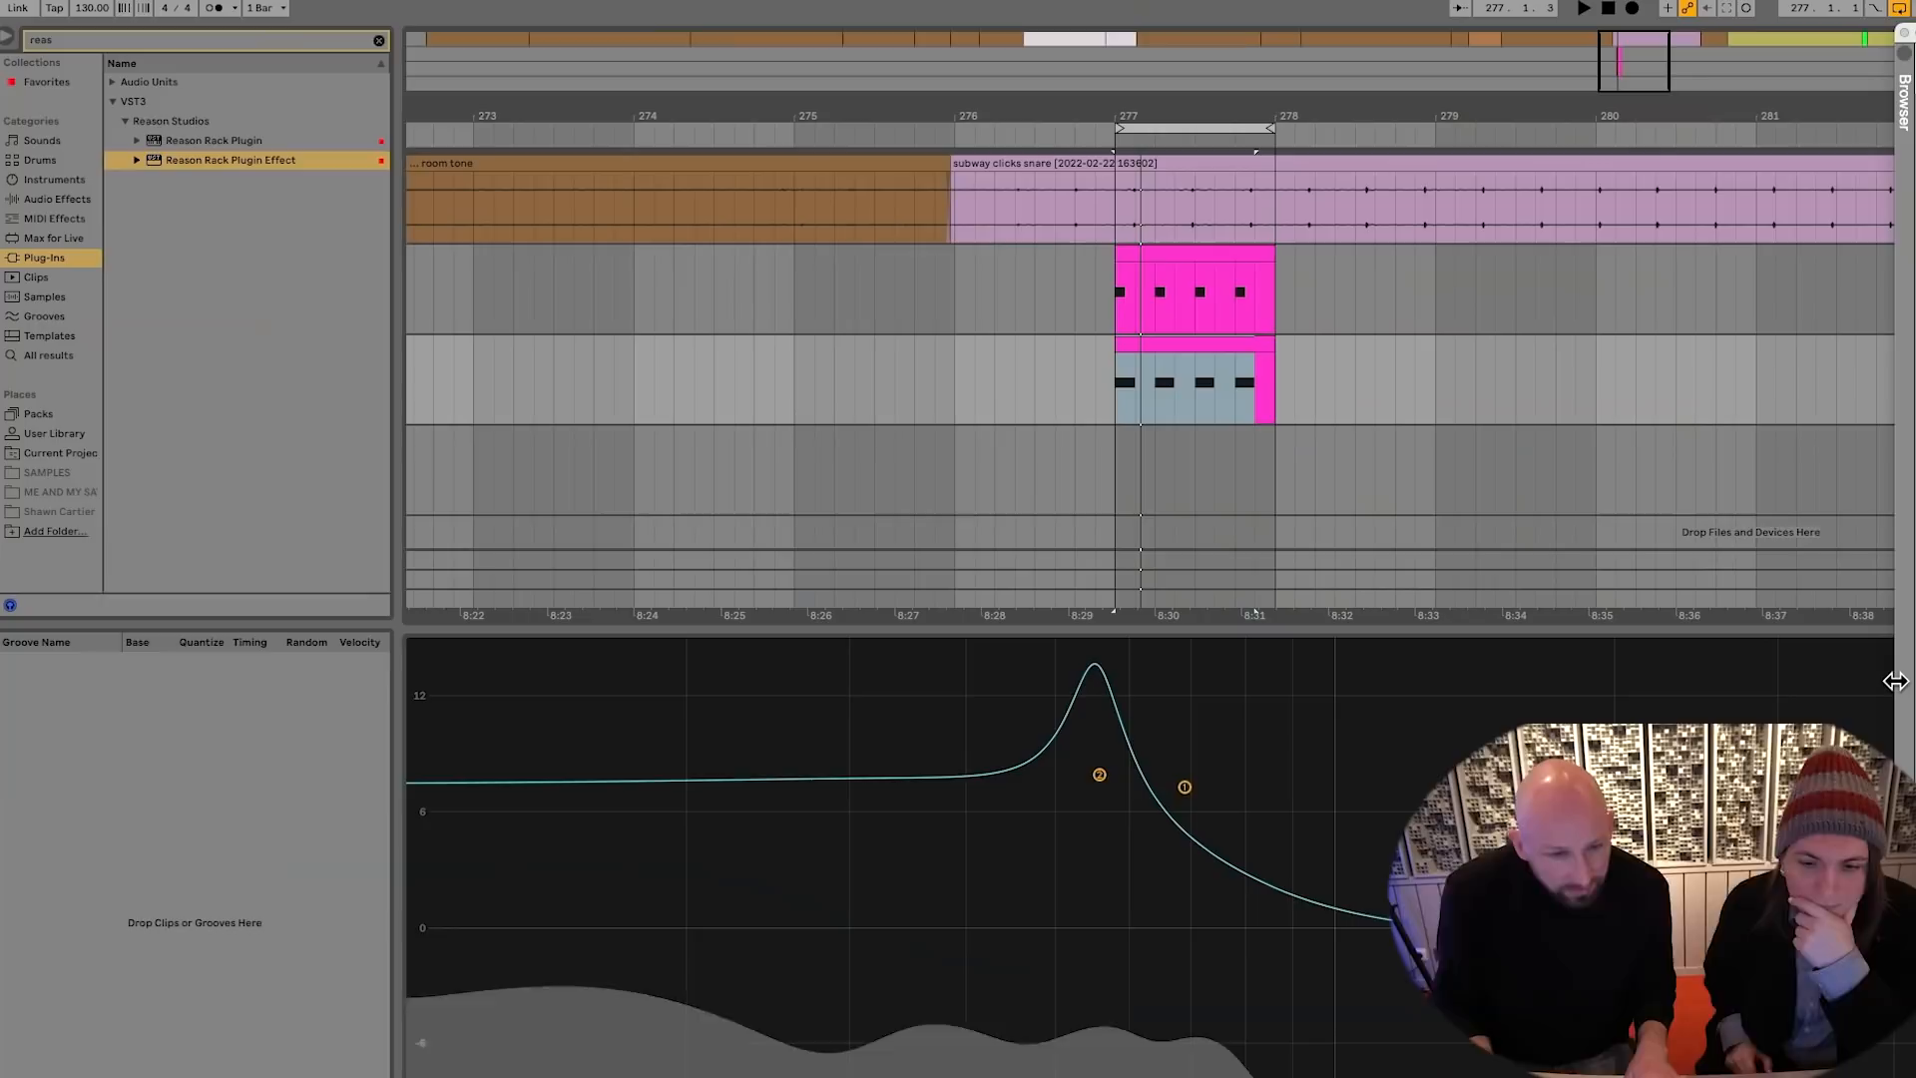
# Search the audio effects for "drum", insert Drum Buss between the Sampler and the Compressor, and raise its Boom
pyautogui.click(95, 38)
pyautogui.write('drum')
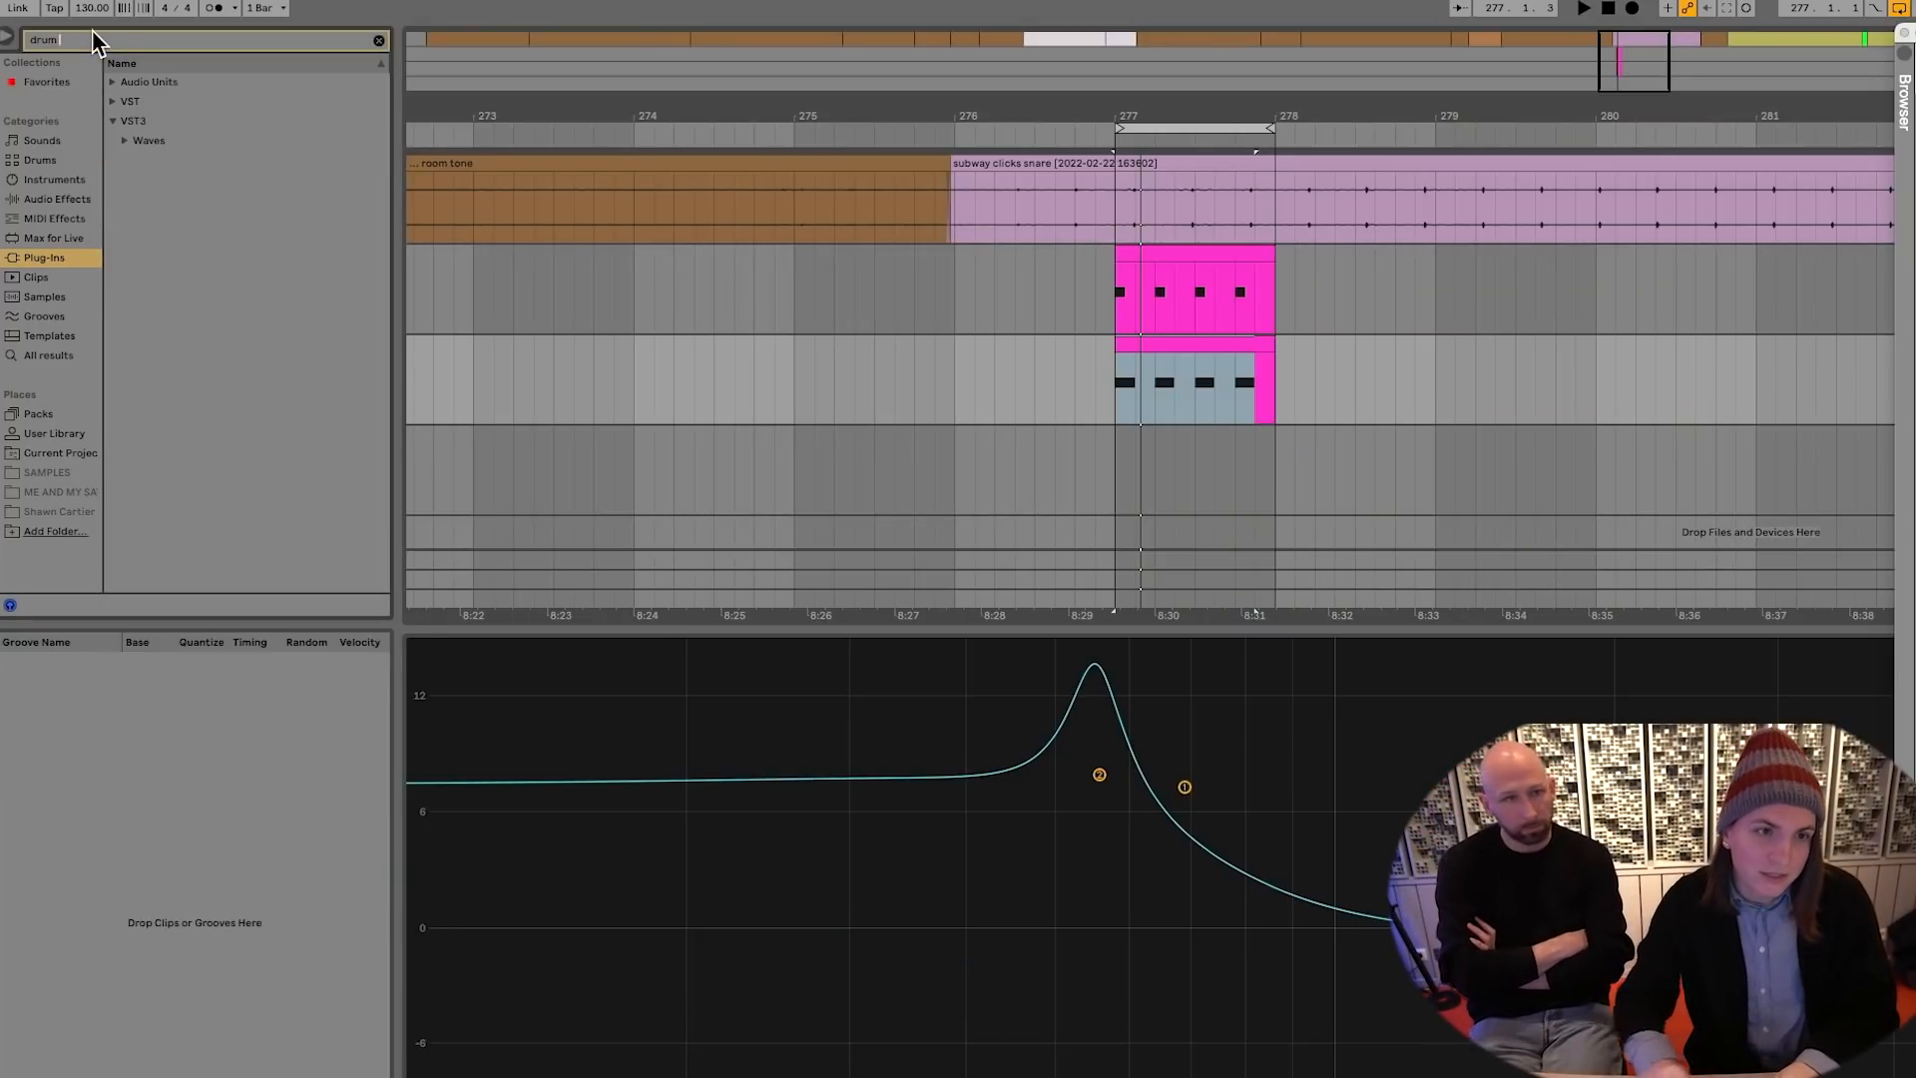
pyautogui.press('Return')
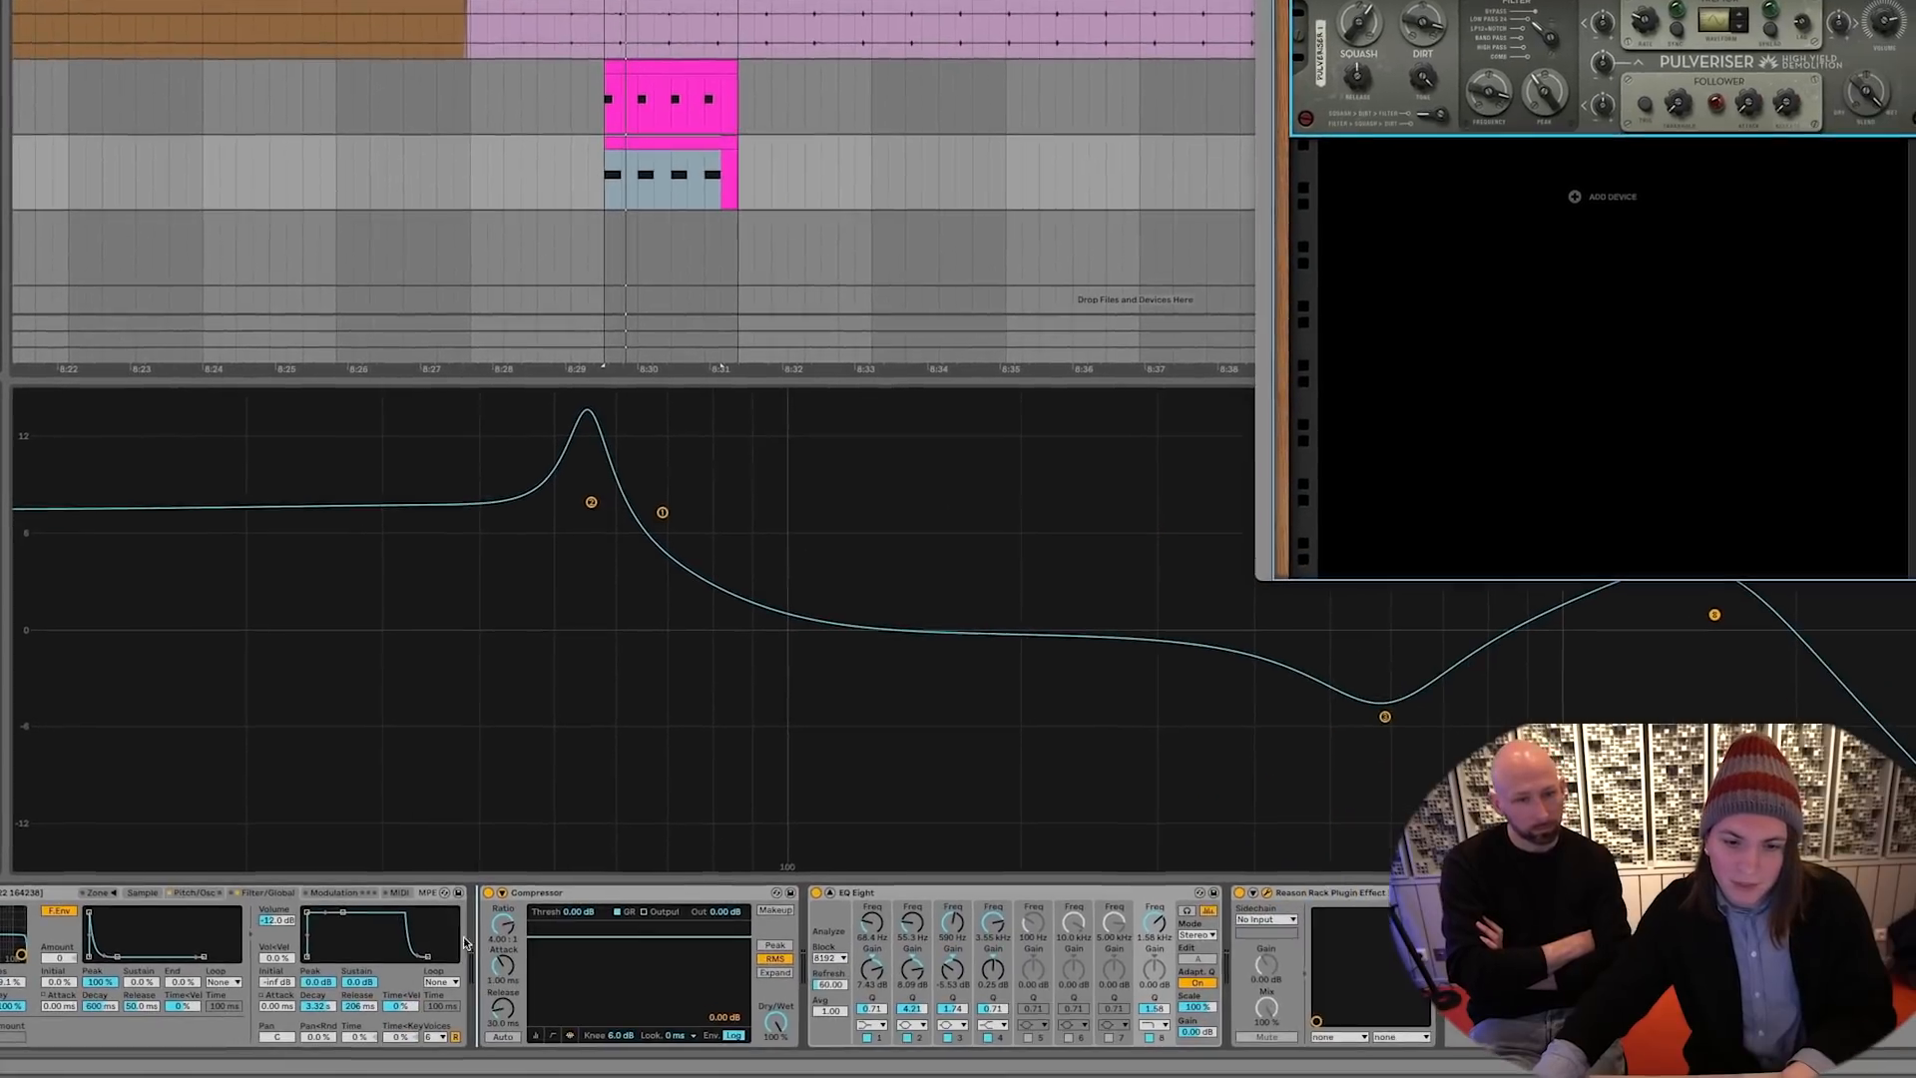
pyautogui.moveTo(463, 936); pyautogui.dragTo(467, 936)
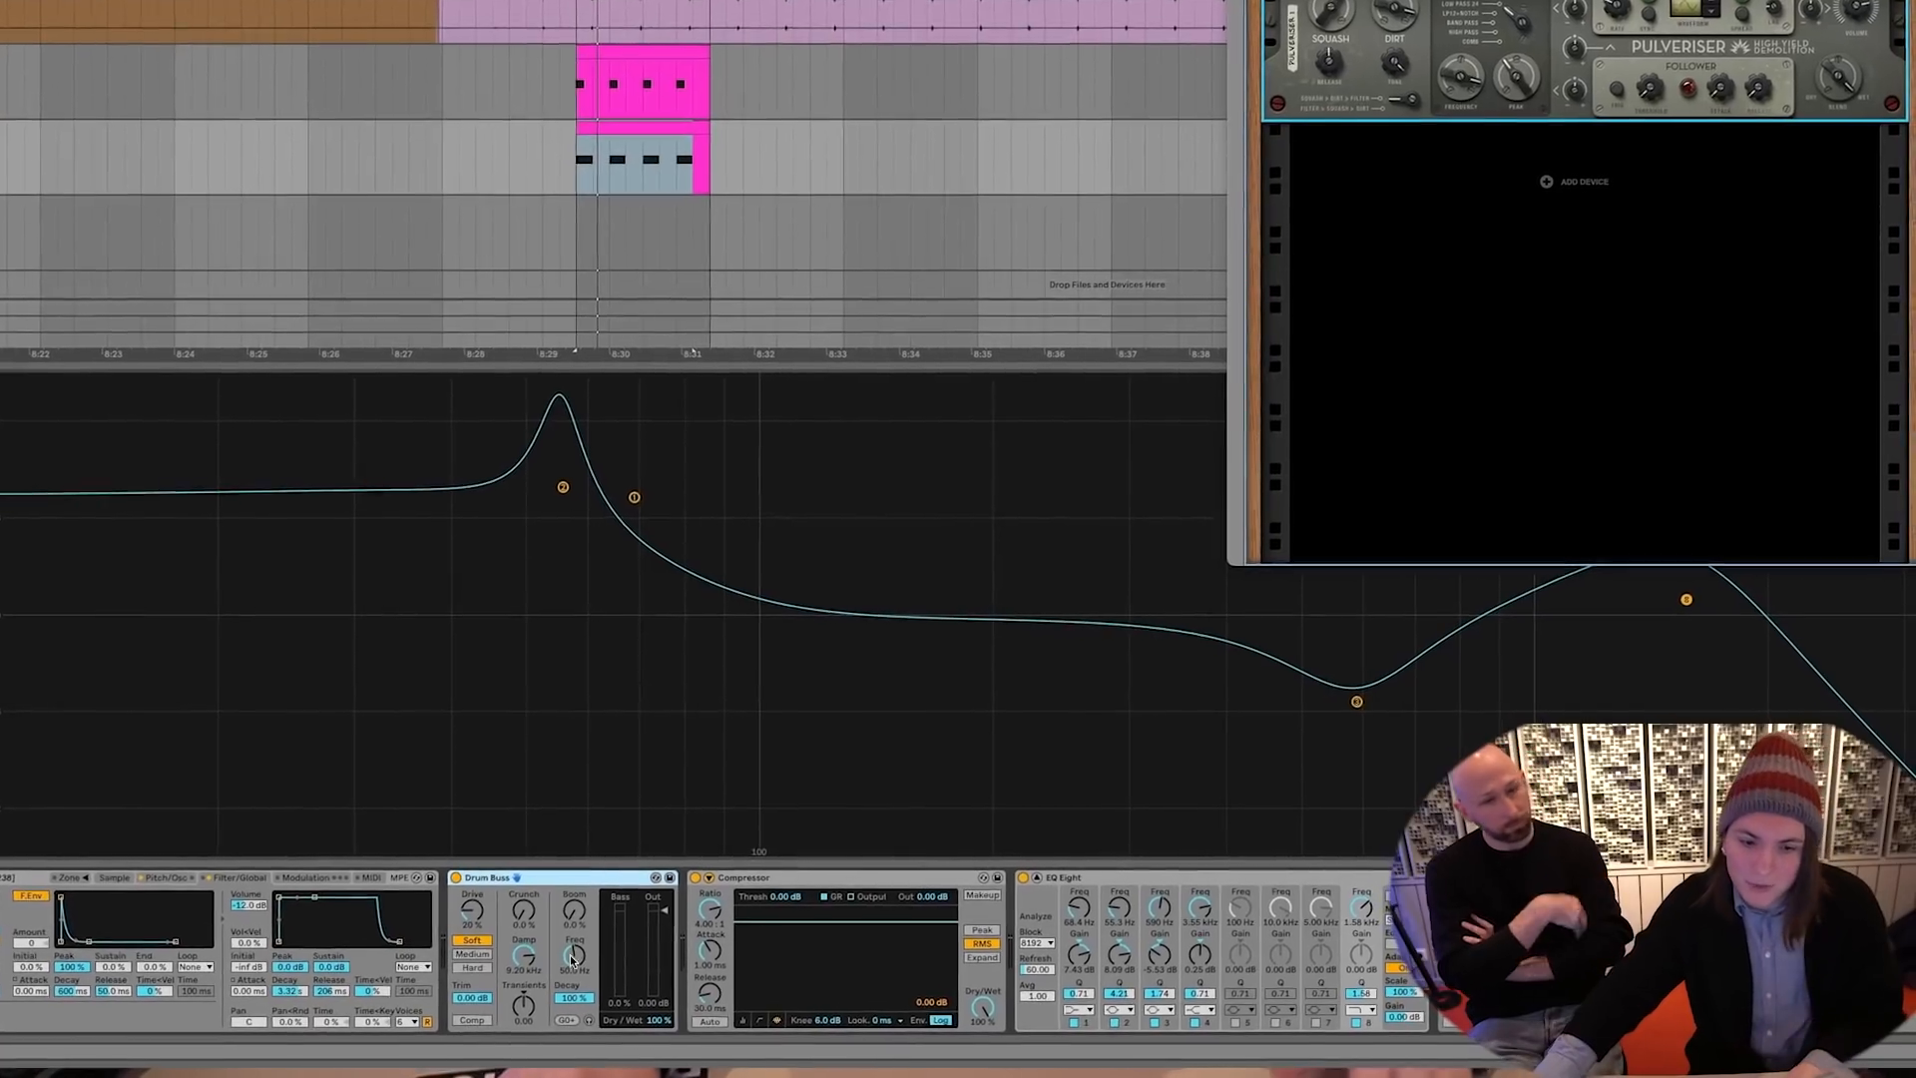
pyautogui.moveTo(576, 906)
pyautogui.mouseDown()
pyautogui.moveTo(576, 866)
pyautogui.moveTo(600, 907)
pyautogui.mouseUp()
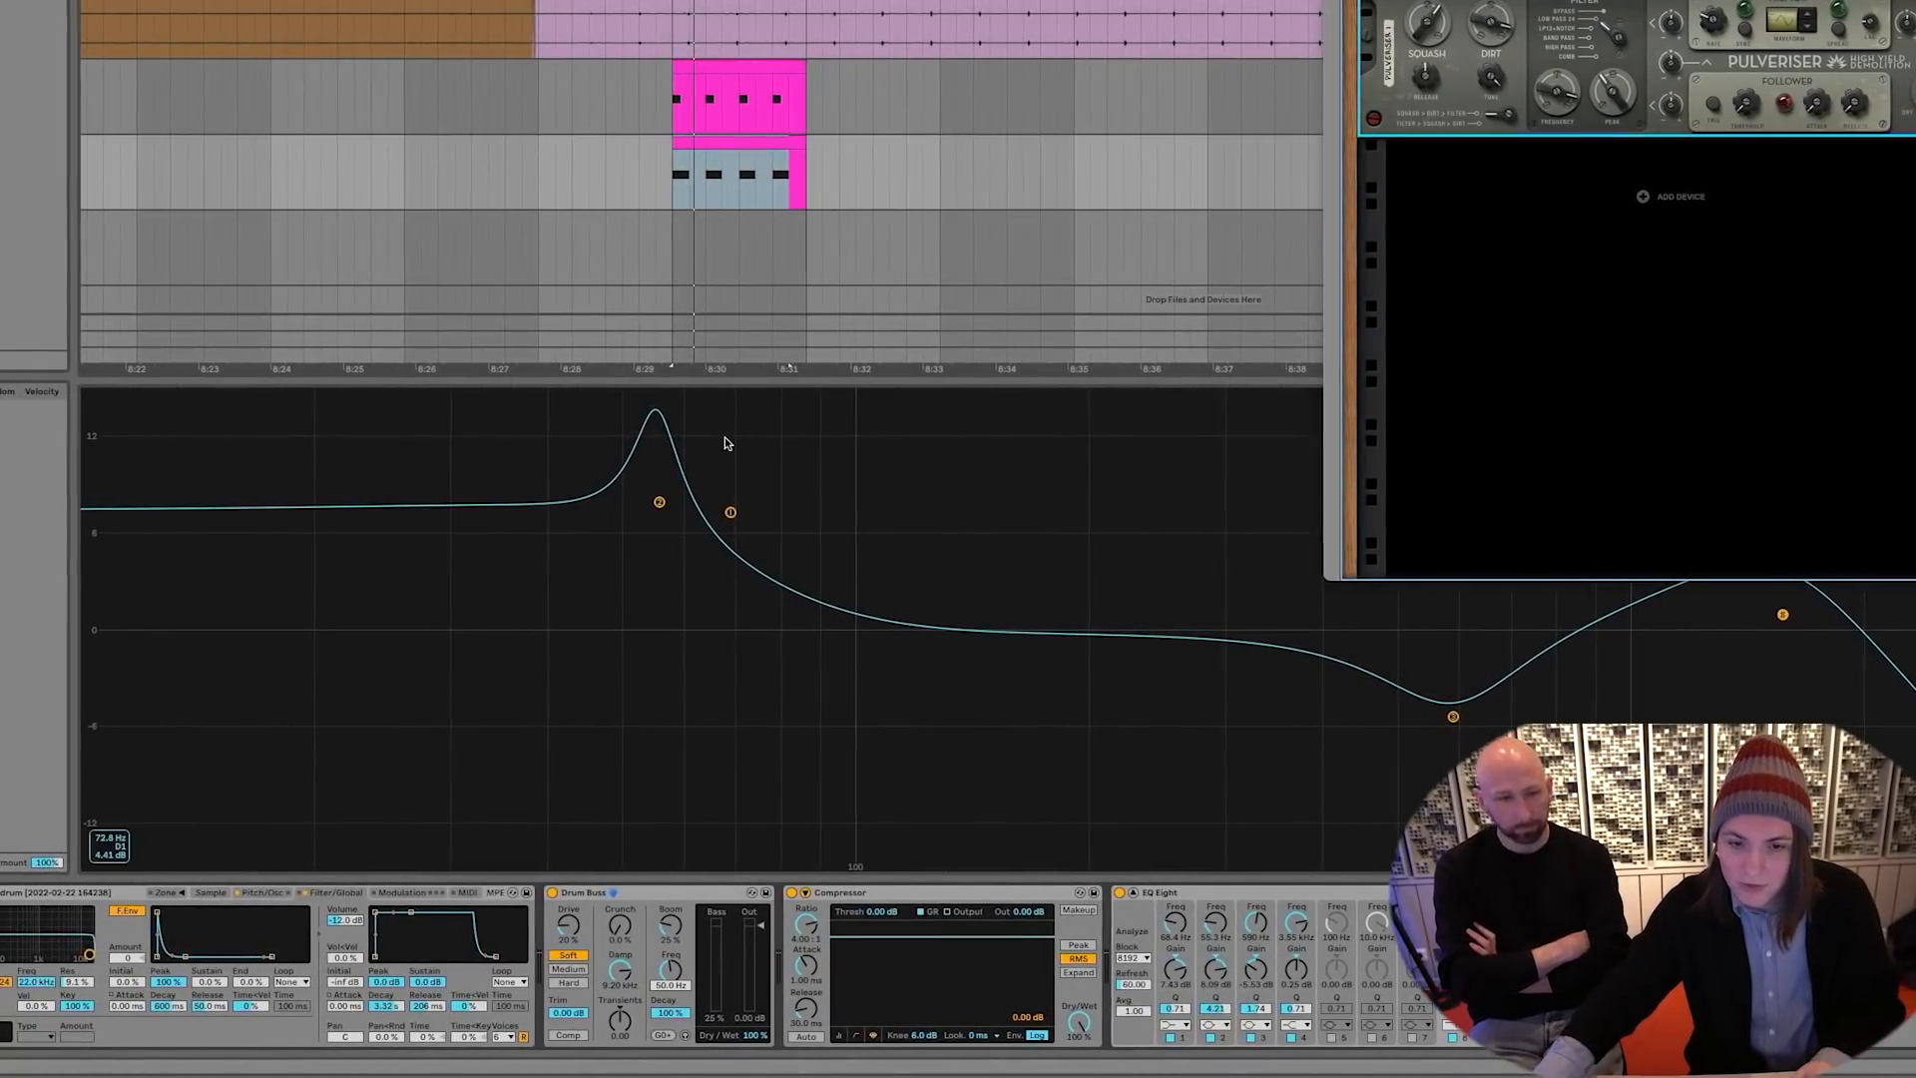
# Set the Sampler's pitch envelope peak to about 29% and its decay to about 37 ms while the loop plays
pyautogui.click(660, 503)
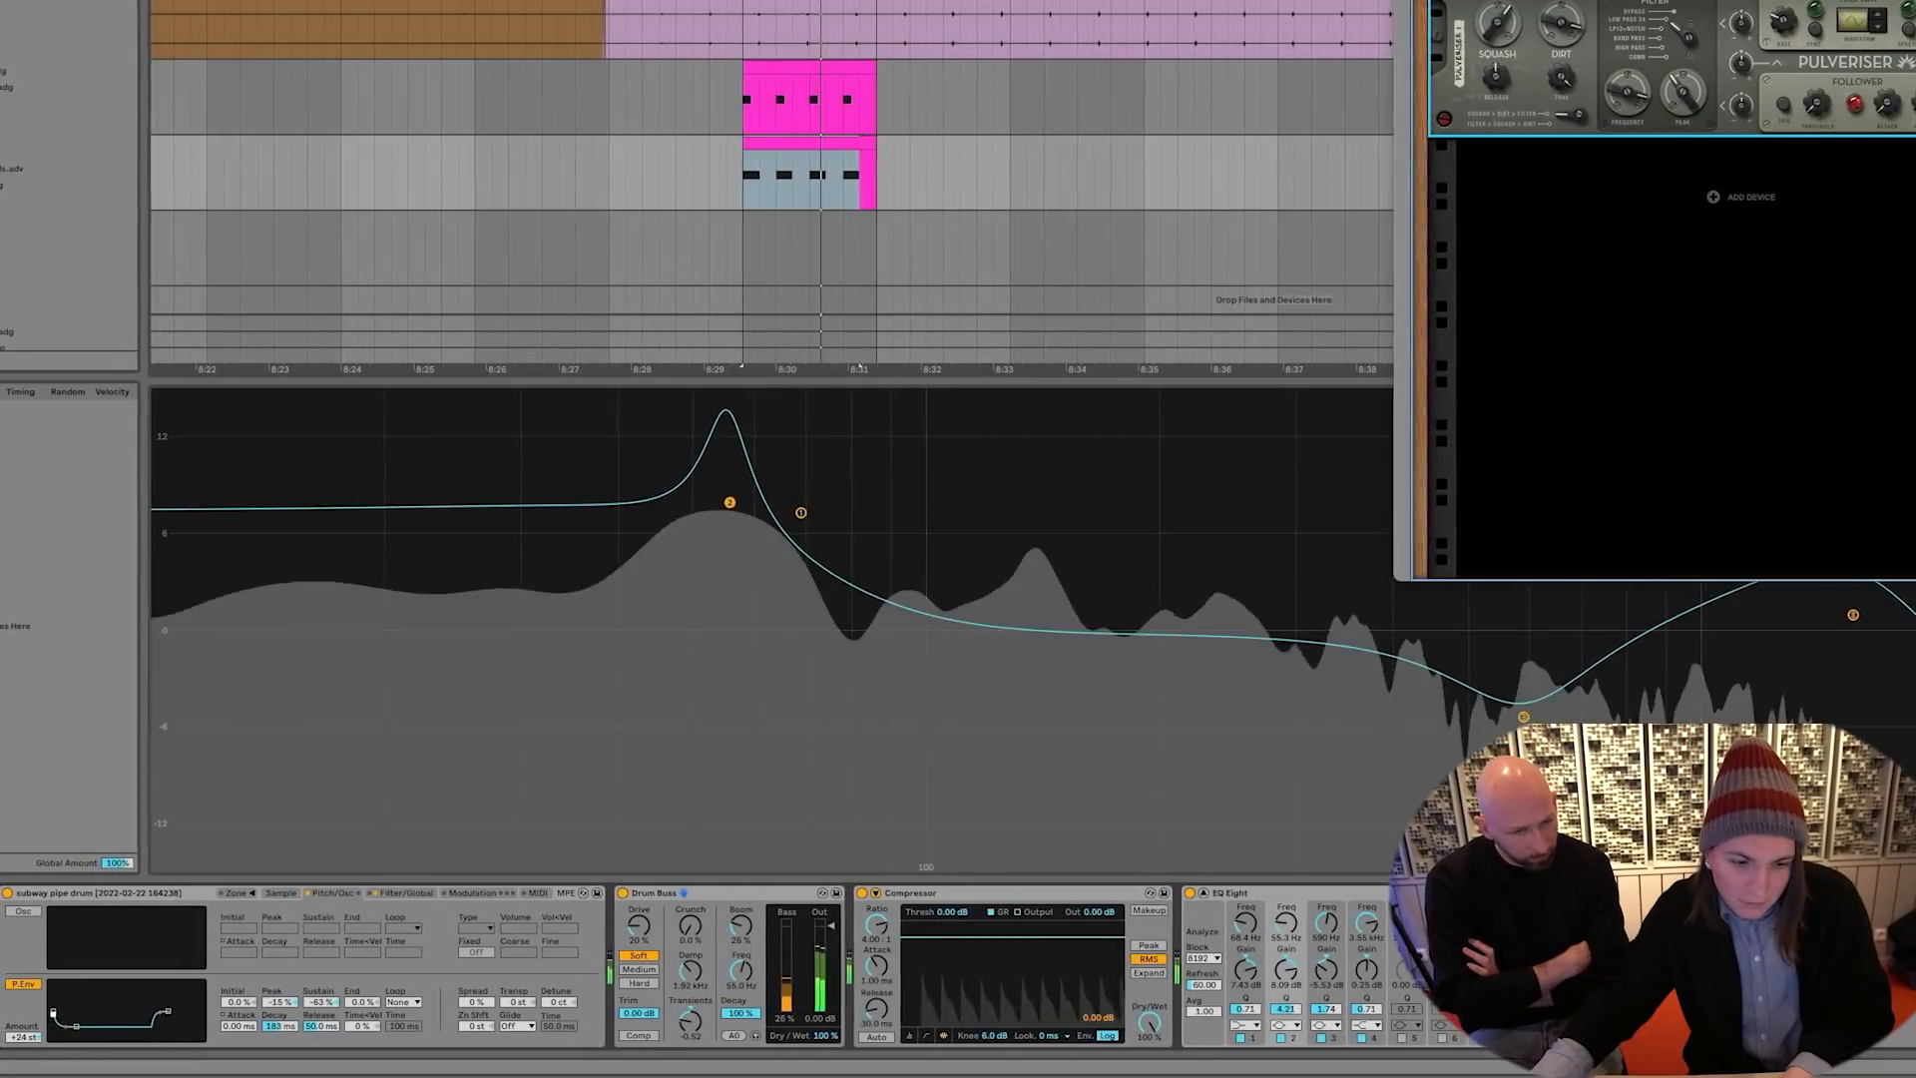
pyautogui.moveTo(282, 1026)
pyautogui.mouseDown()
pyautogui.moveTo(282, 1006)
pyautogui.moveTo(282, 1046)
pyautogui.mouseUp()
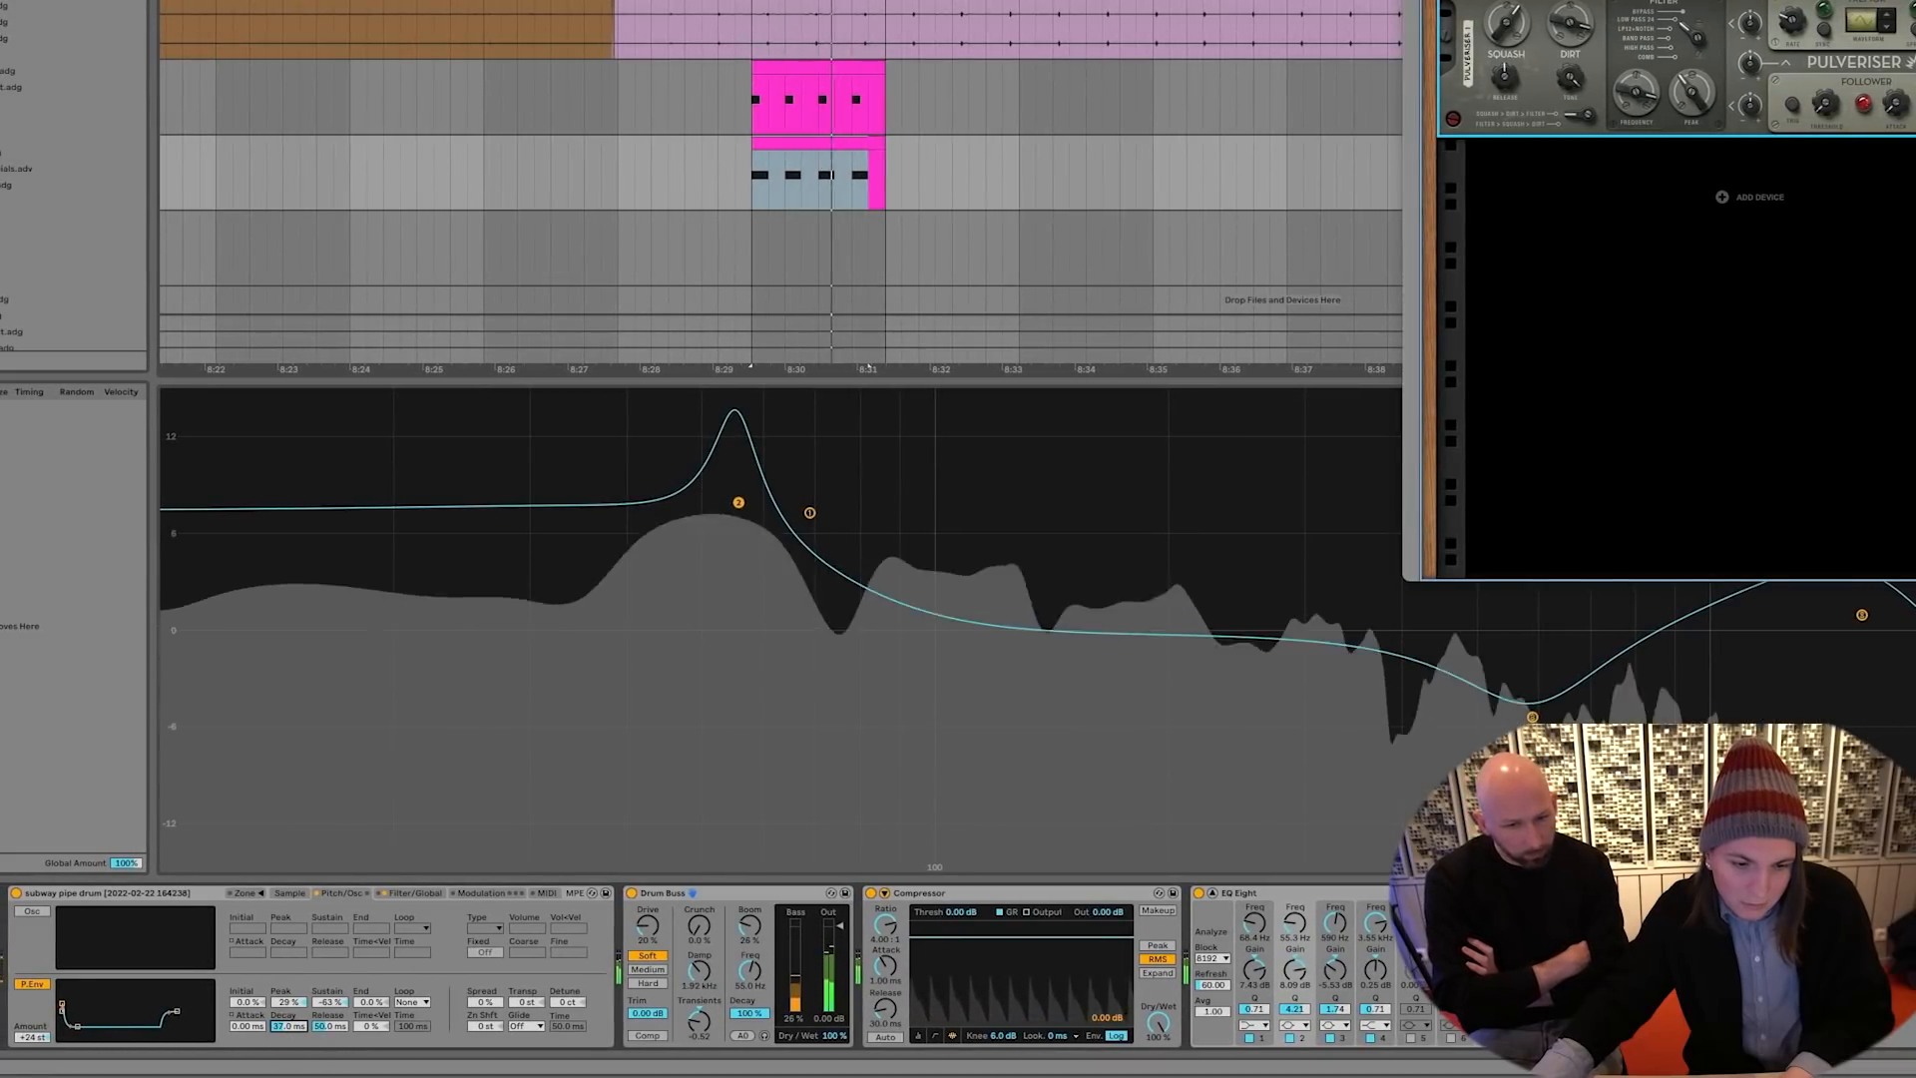
pyautogui.click(231, 1015)
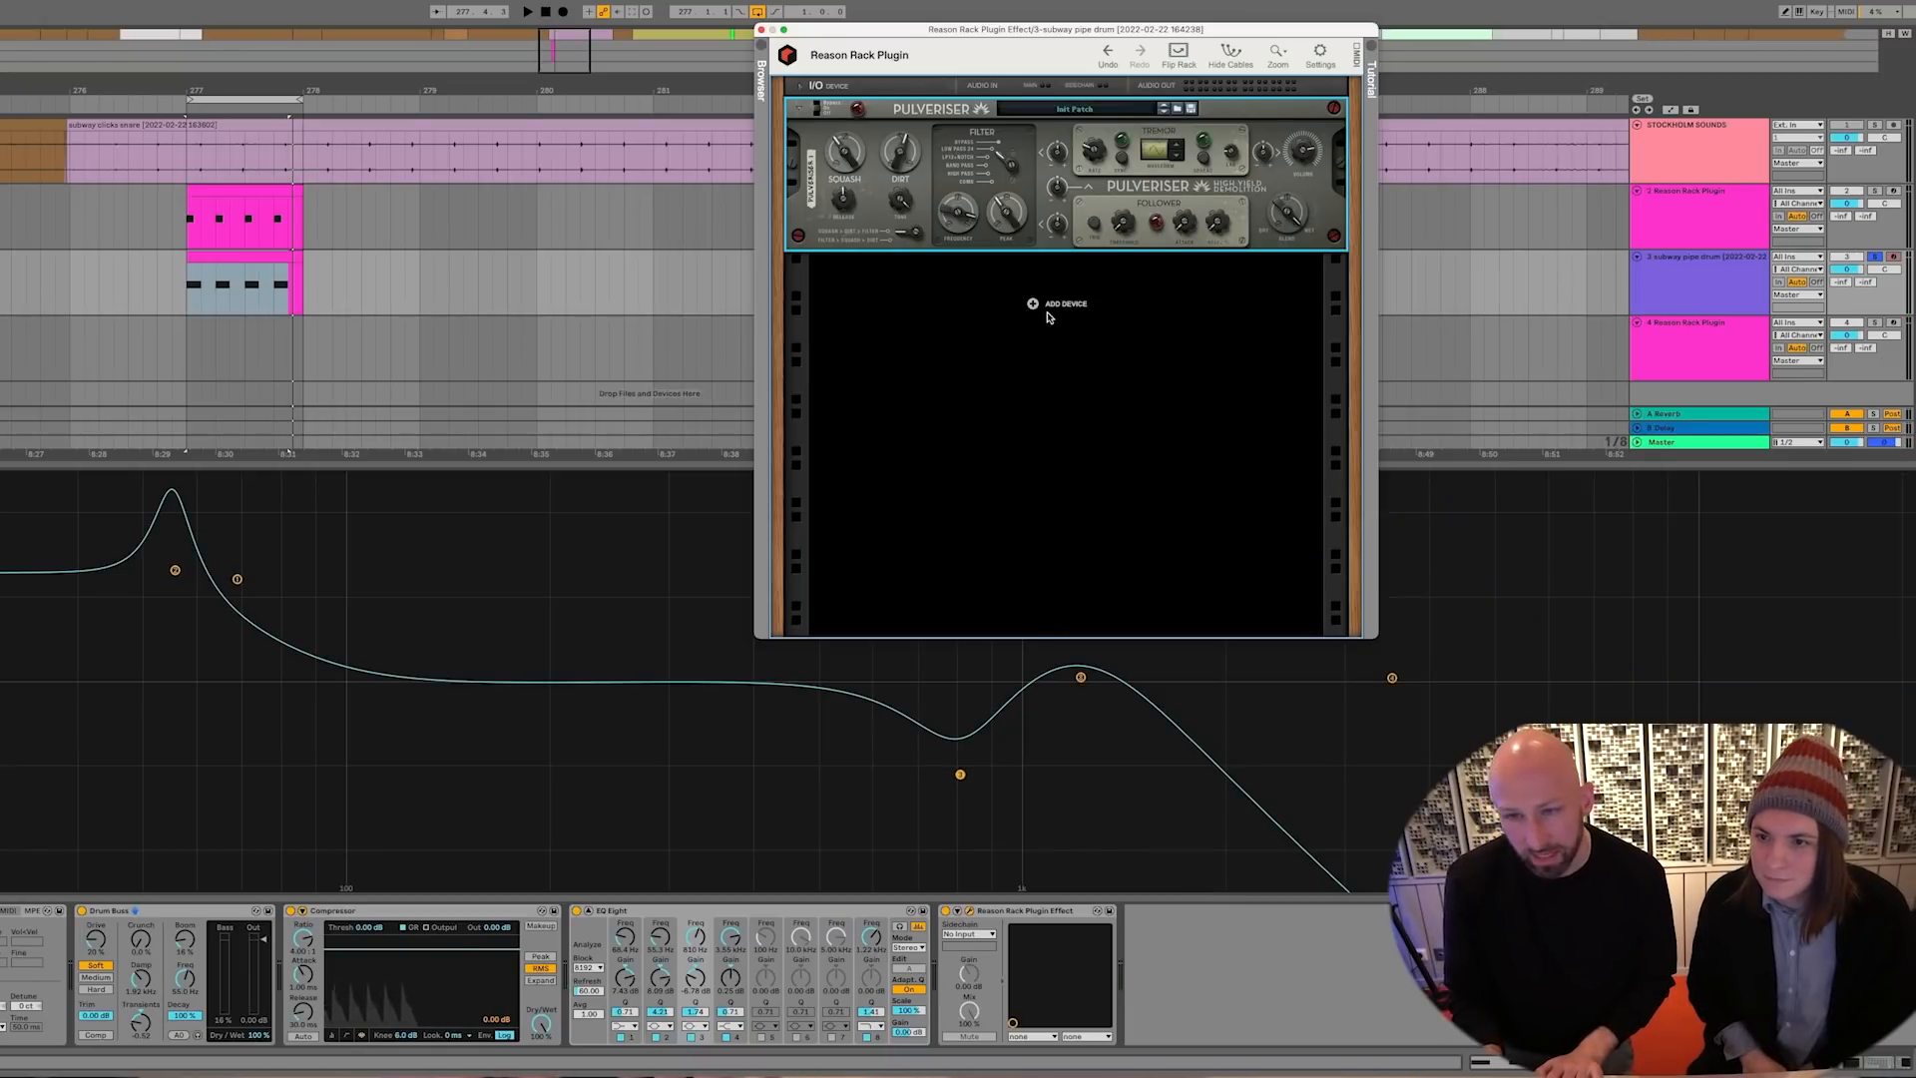
# Add an MClass Compressor after the Pulveriser in the Reason rack
pyautogui.rightClick(1047, 310)
pyautogui.moveTo(1101, 447)
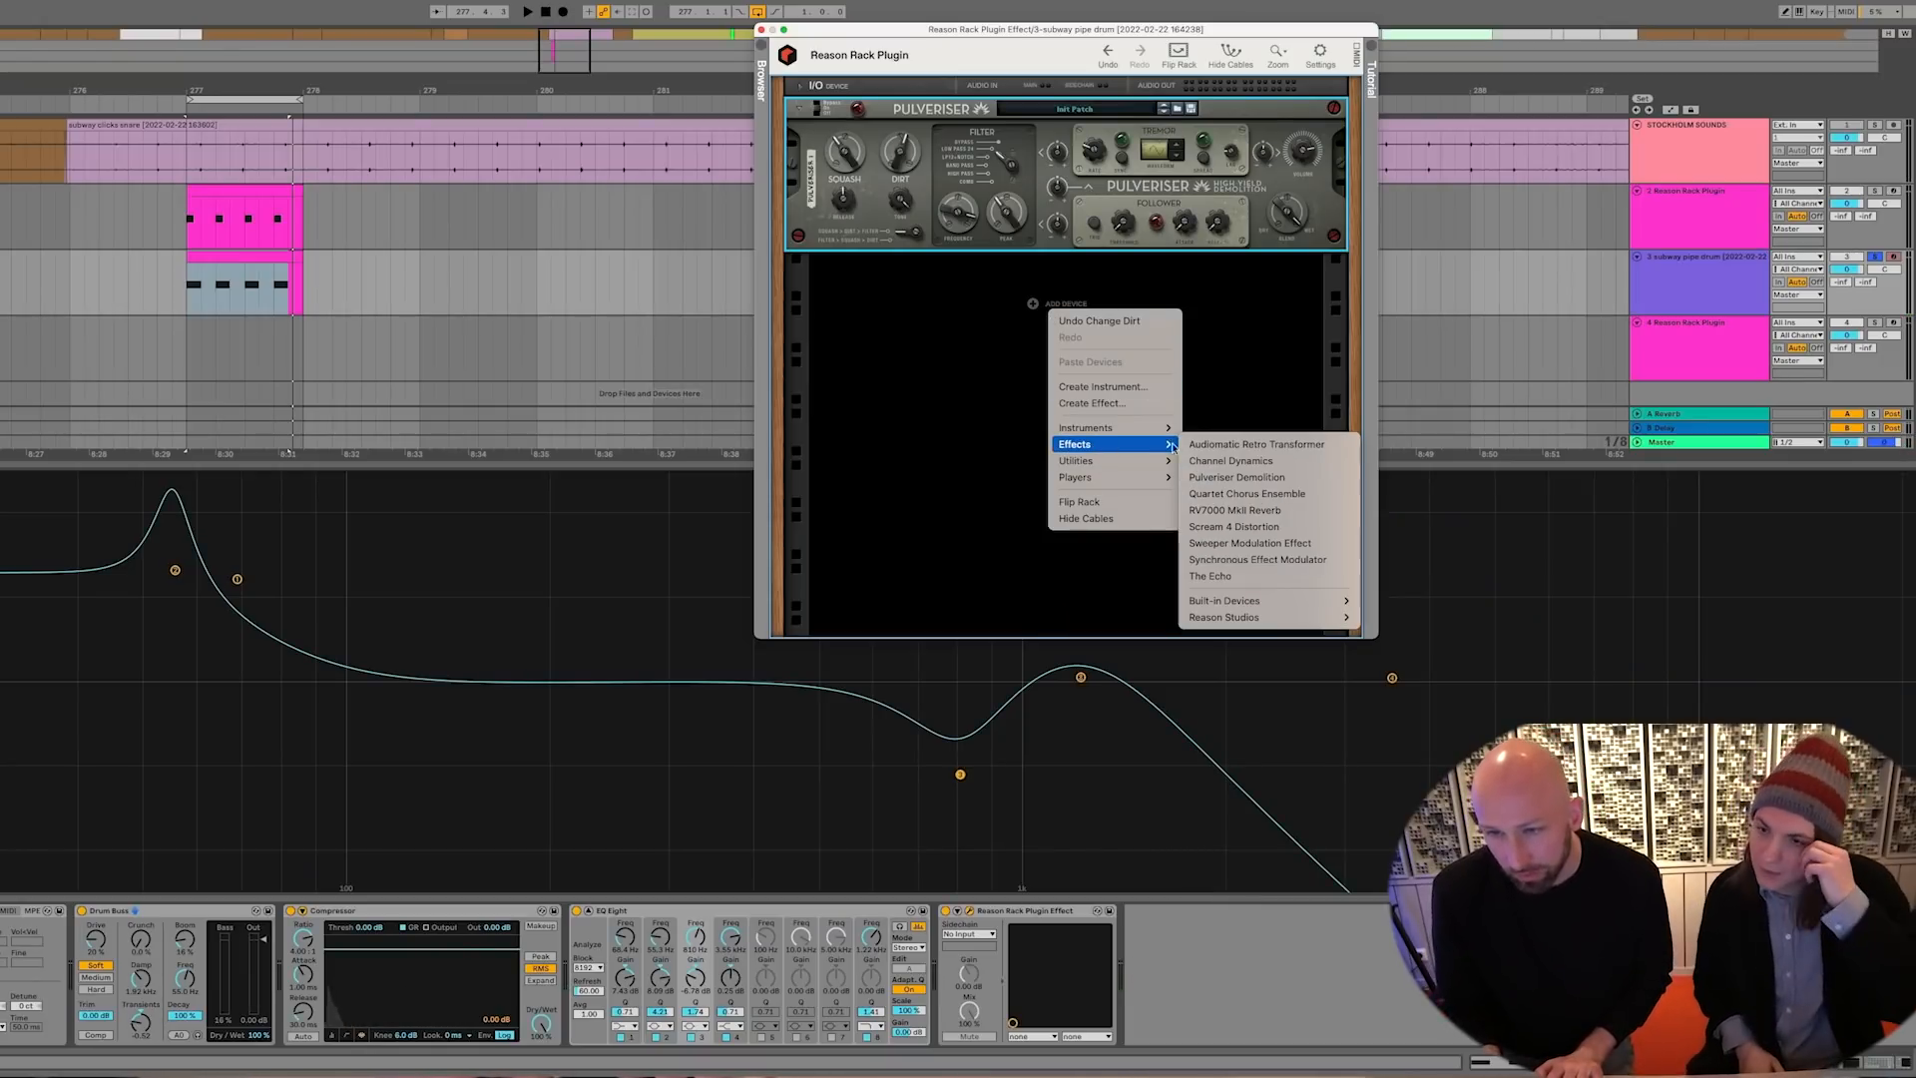
pyautogui.moveTo(1278, 609)
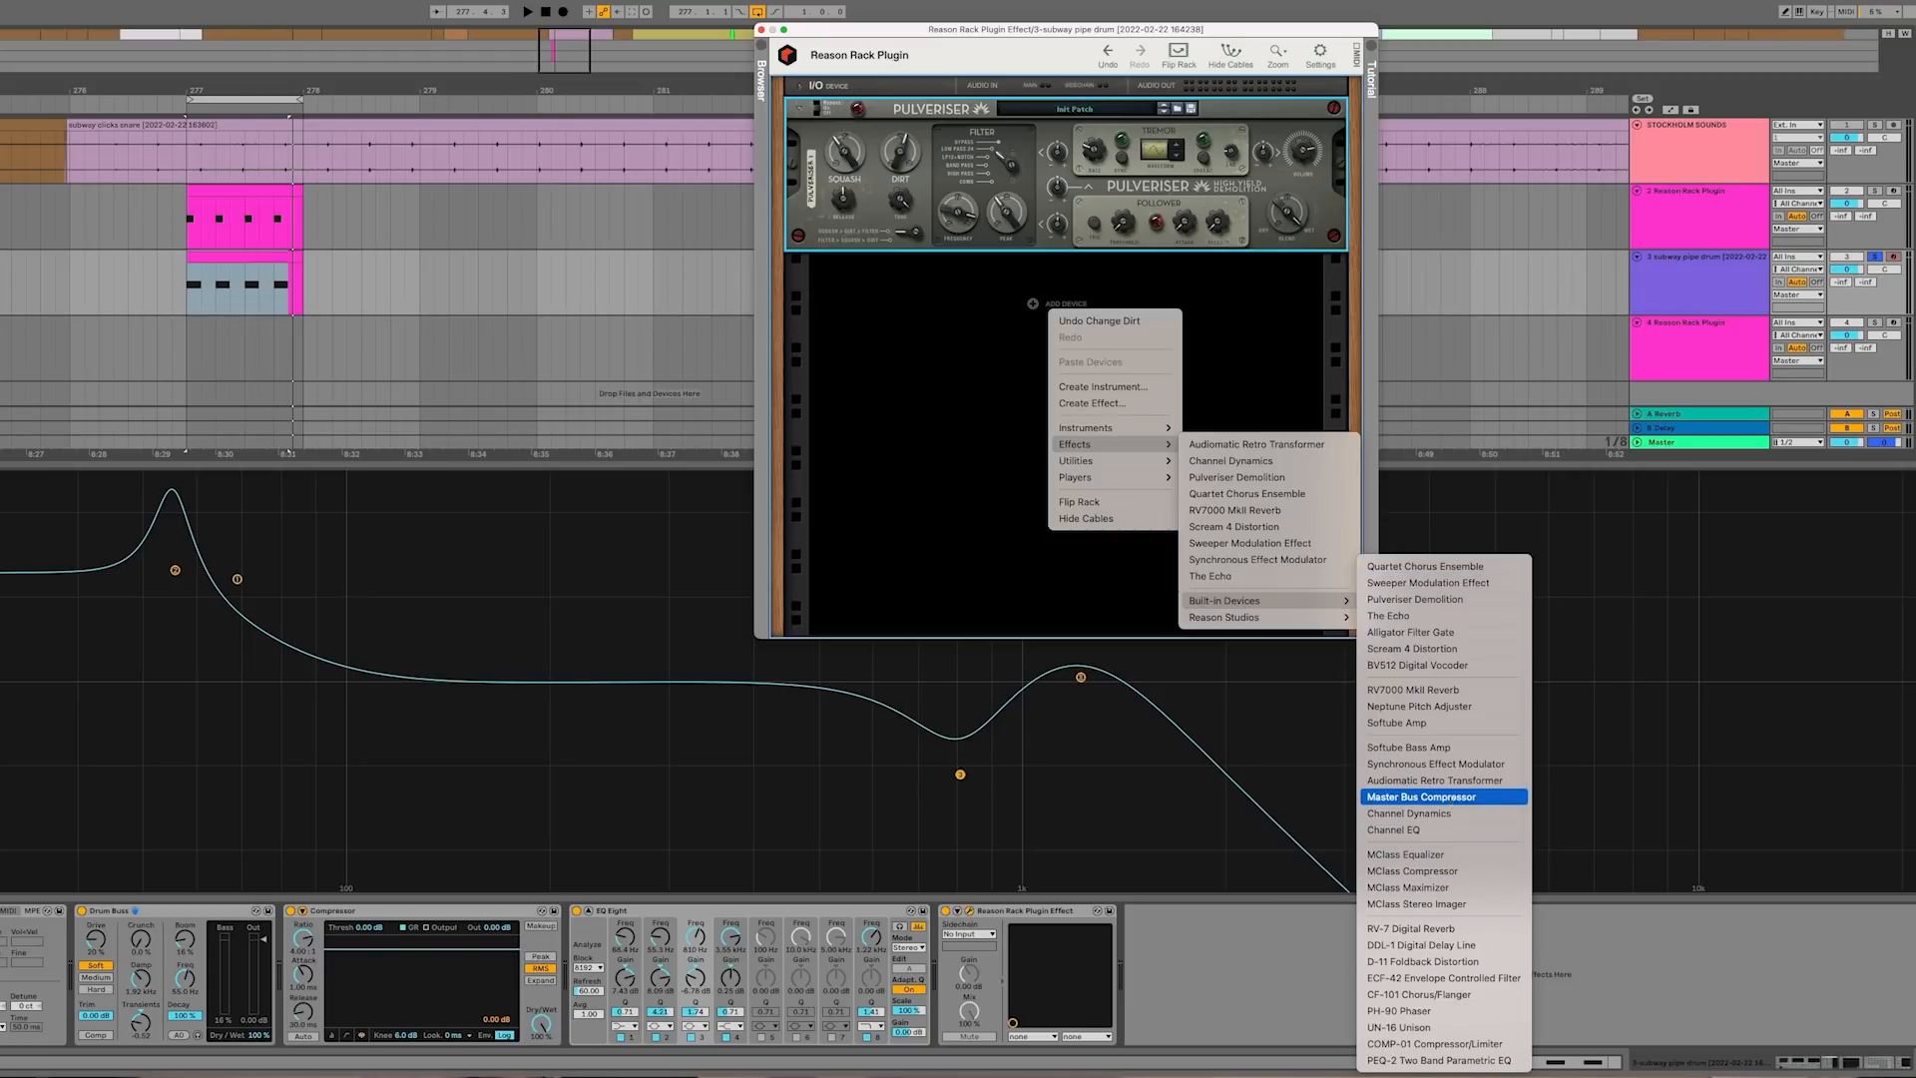
pyautogui.click(1439, 873)
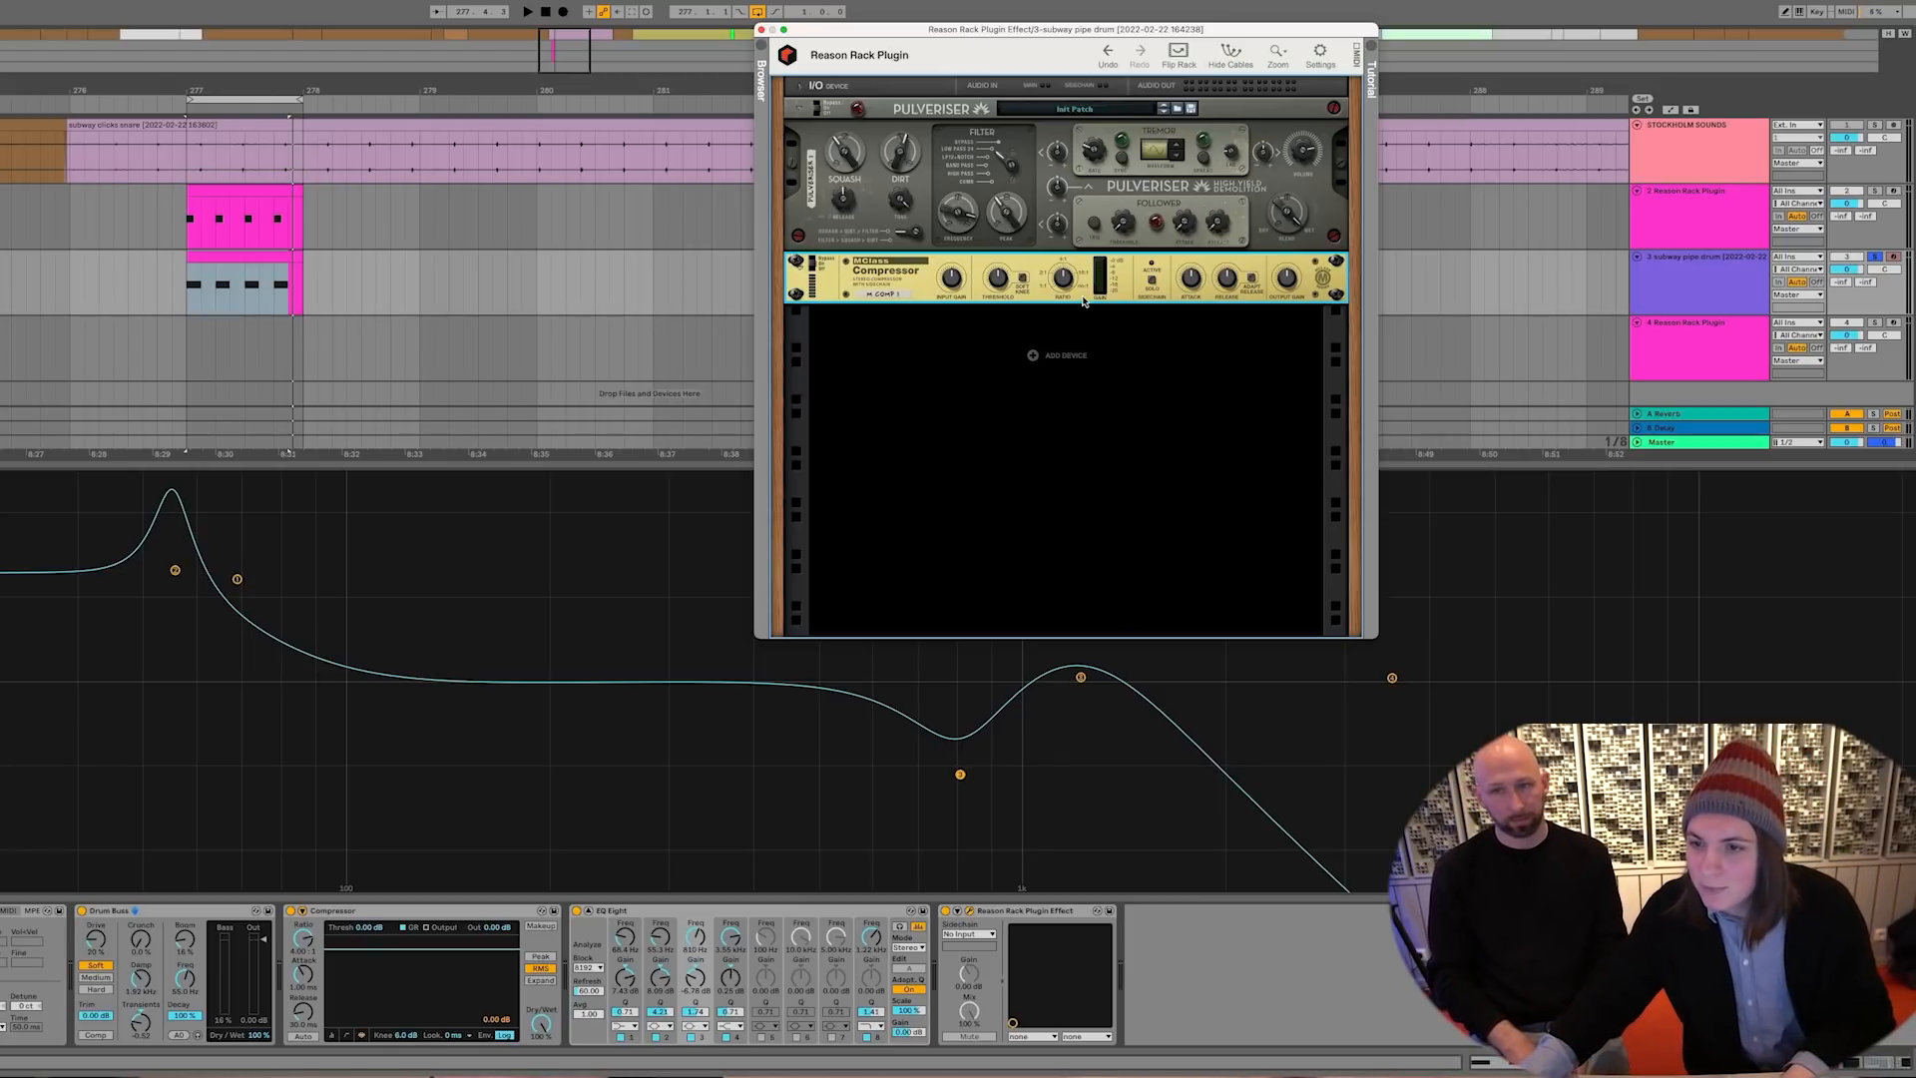
# With the loop playing, set the MClass Compressor's attack to about 89 ms and threshold to about -27.5 dB, and raise its output gain
pyautogui.moveTo(1068, 280)
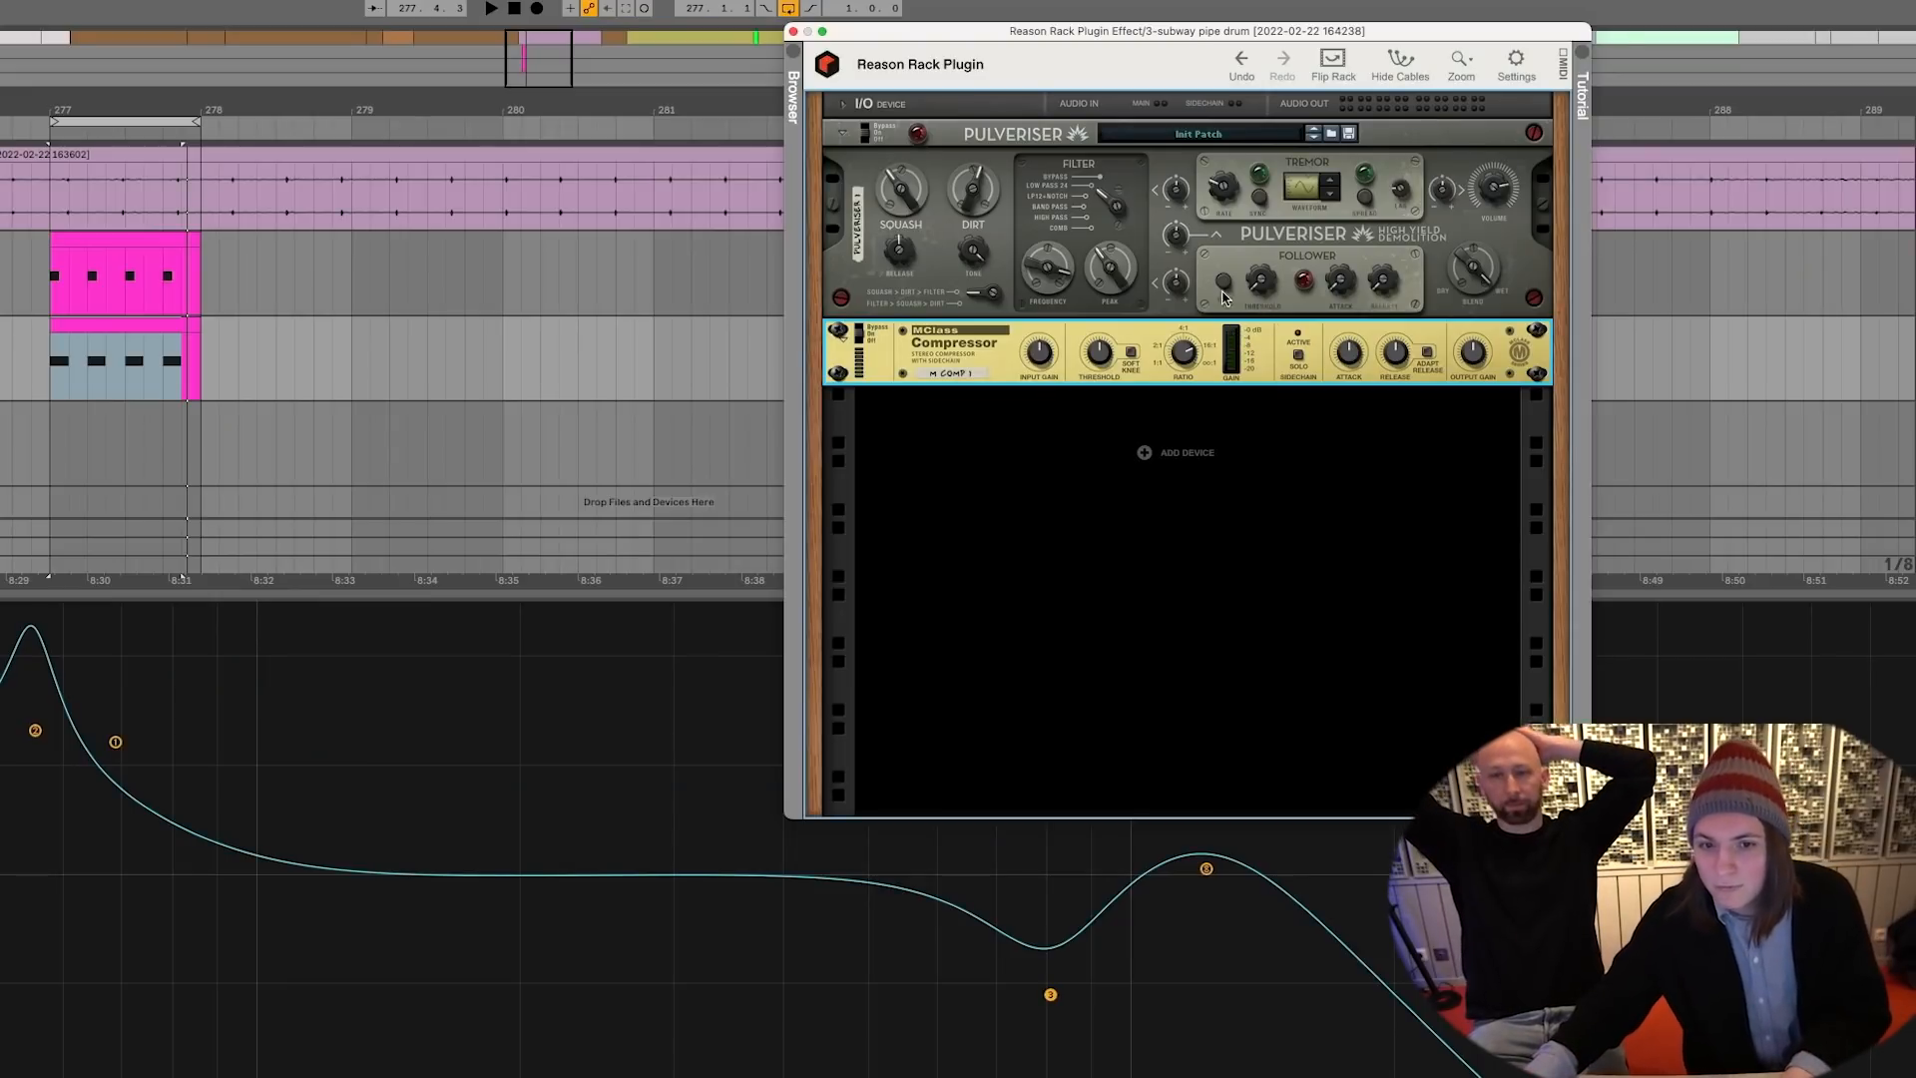
pyautogui.press('space')
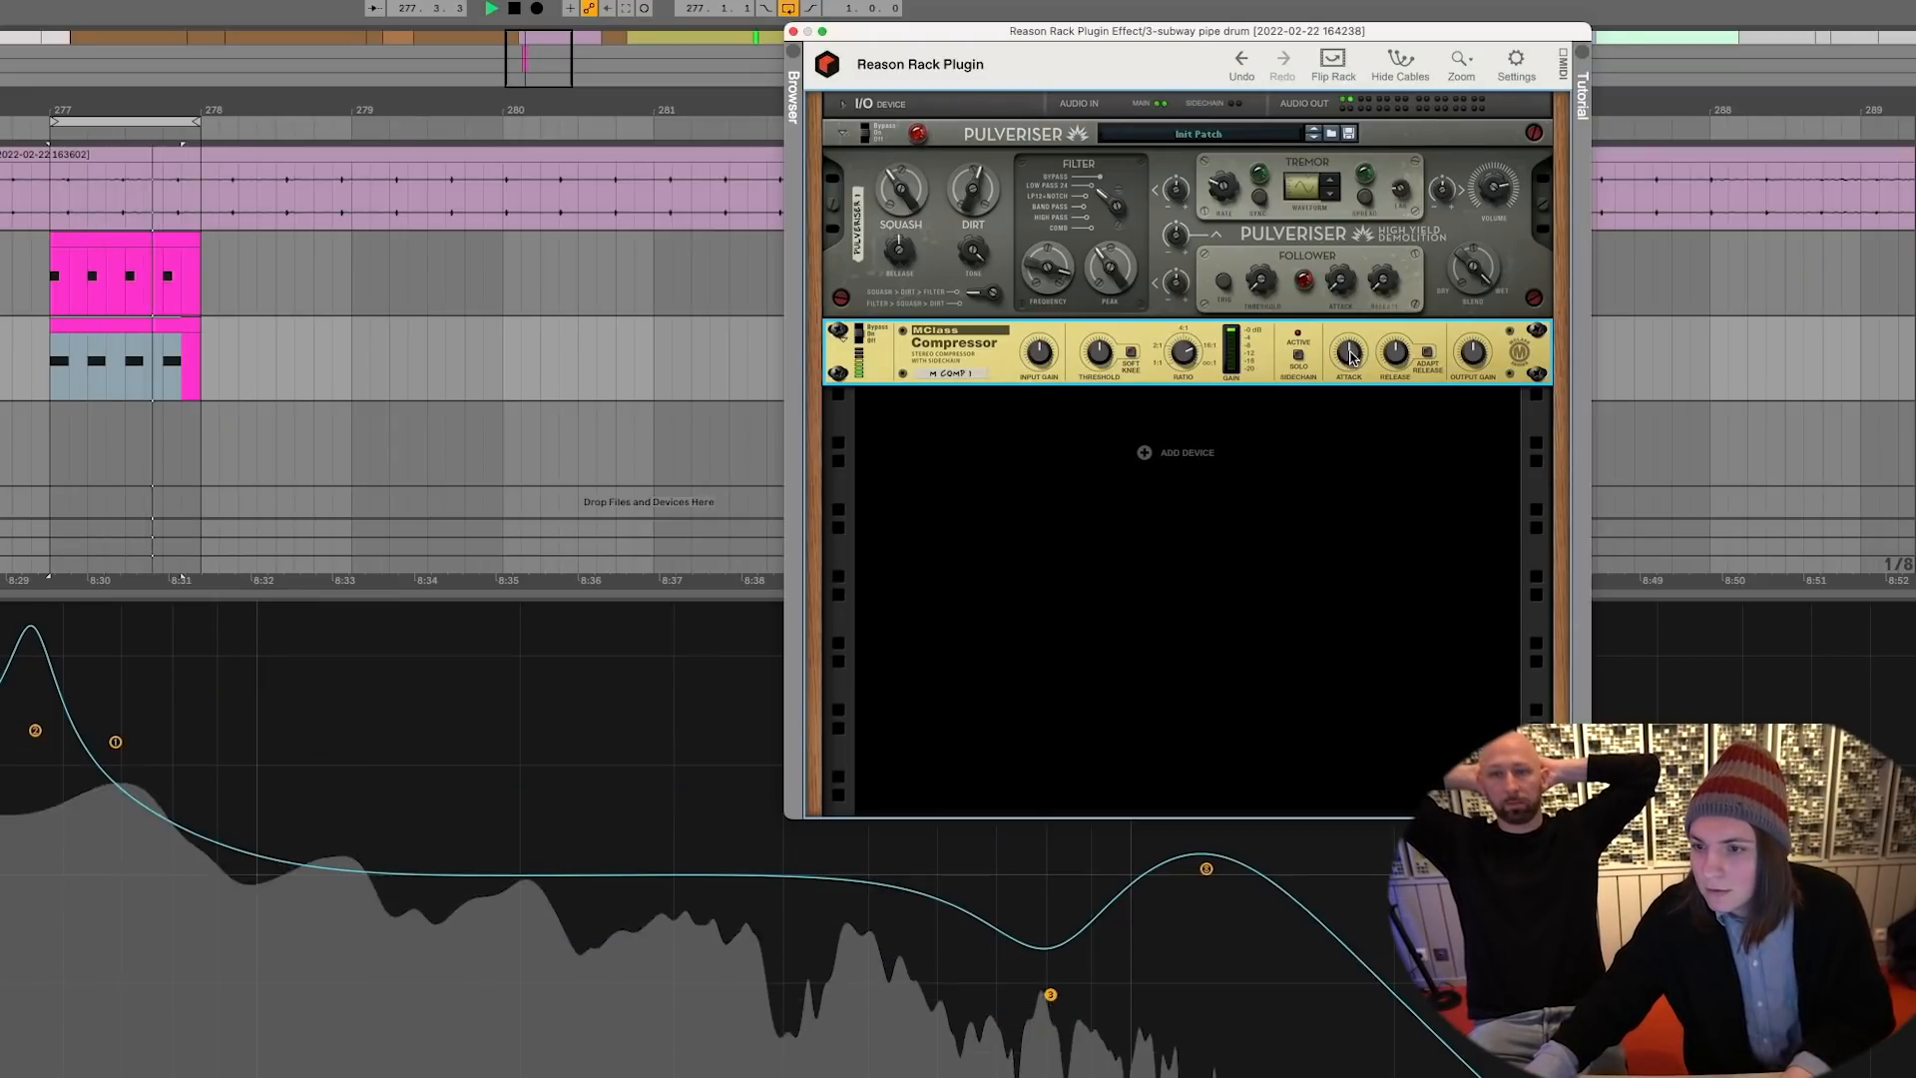
pyautogui.moveTo(1356, 347)
pyautogui.moveTo(1402, 365)
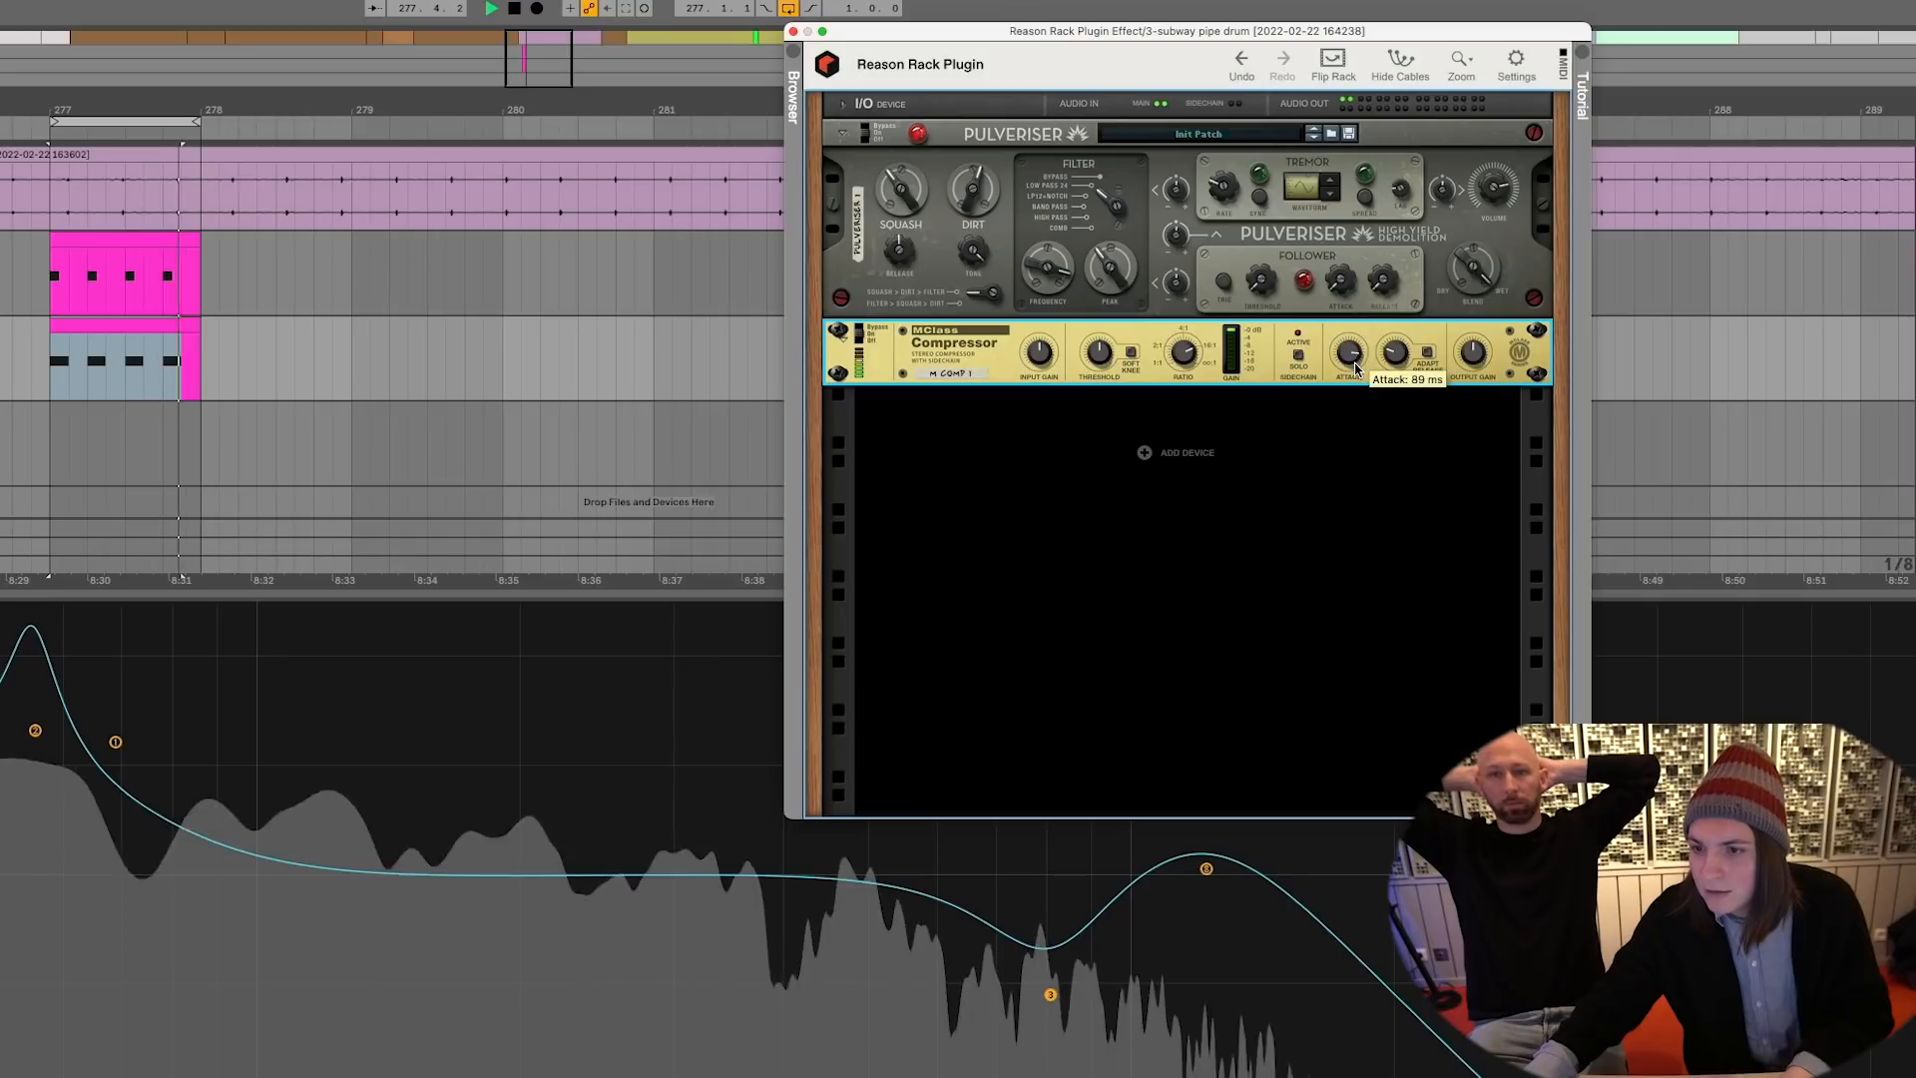
pyautogui.moveTo(1102, 378)
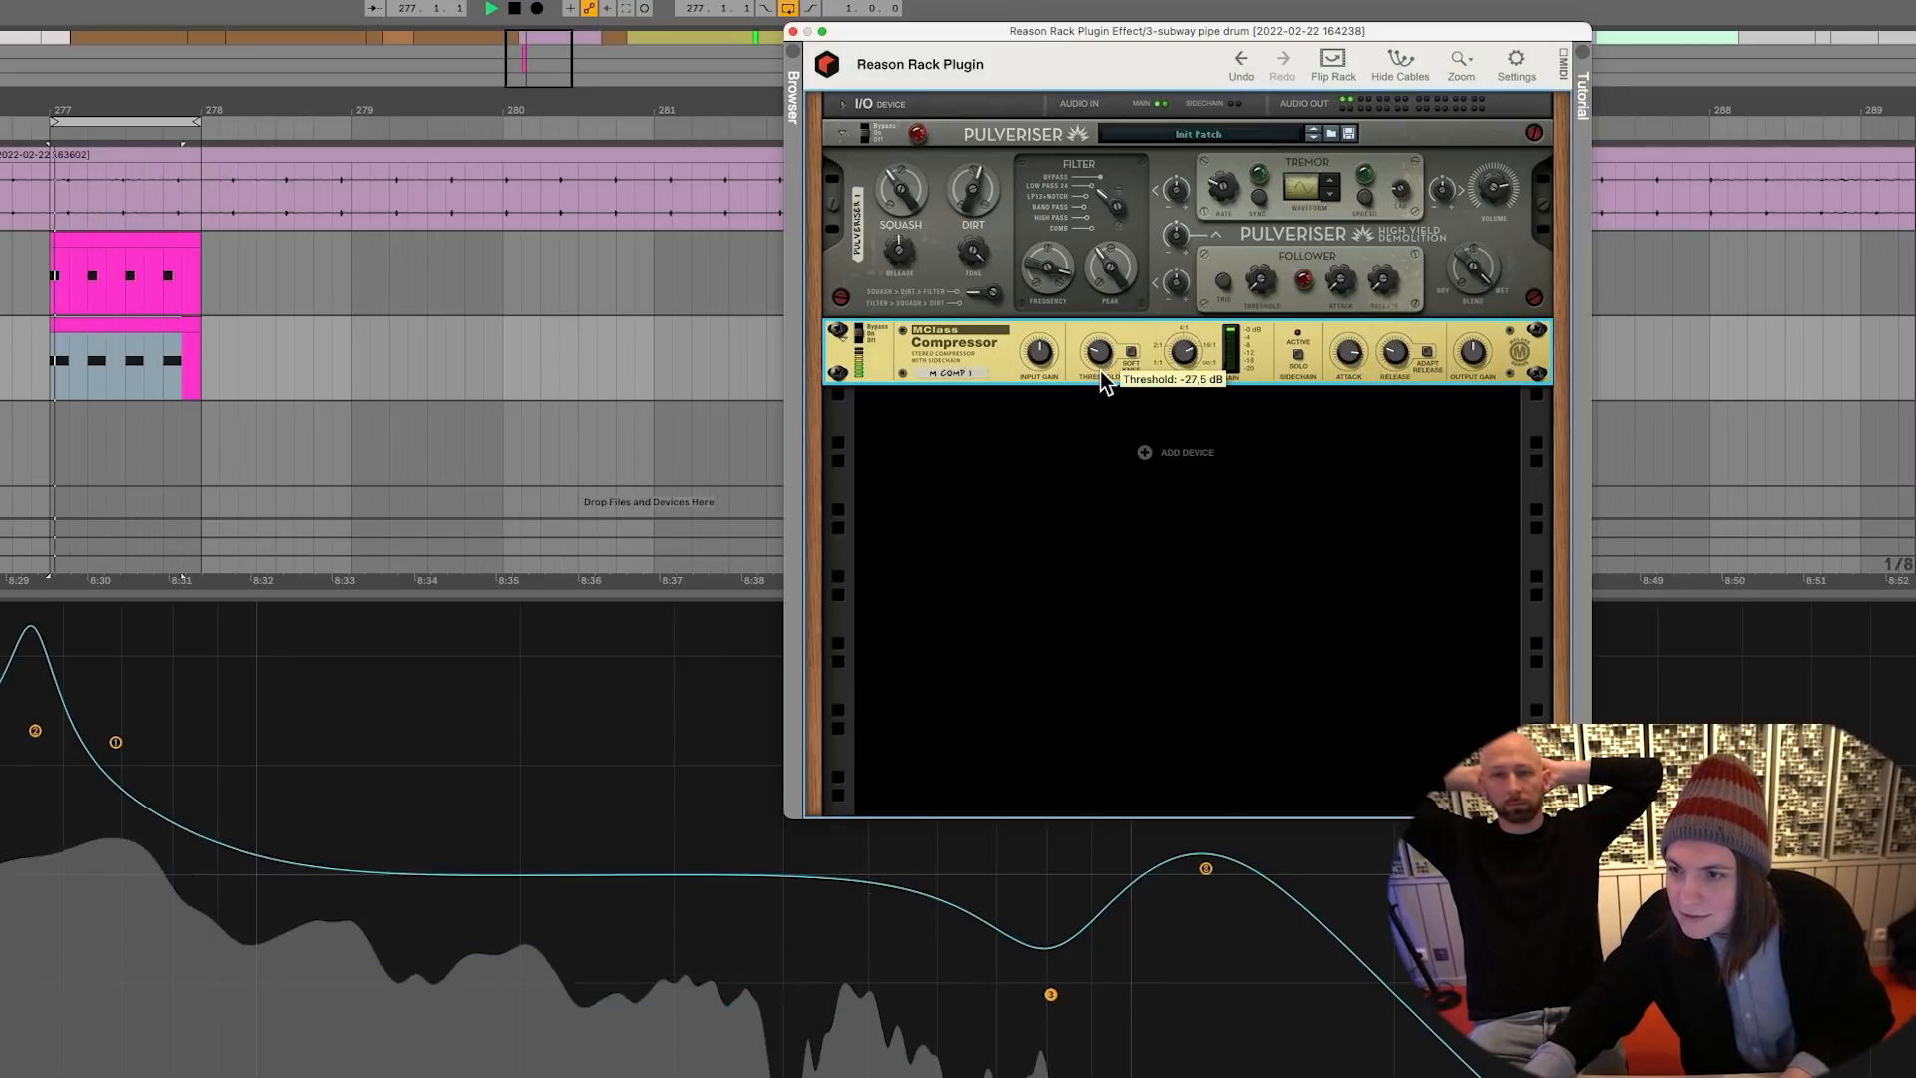
pyautogui.moveTo(1481, 351)
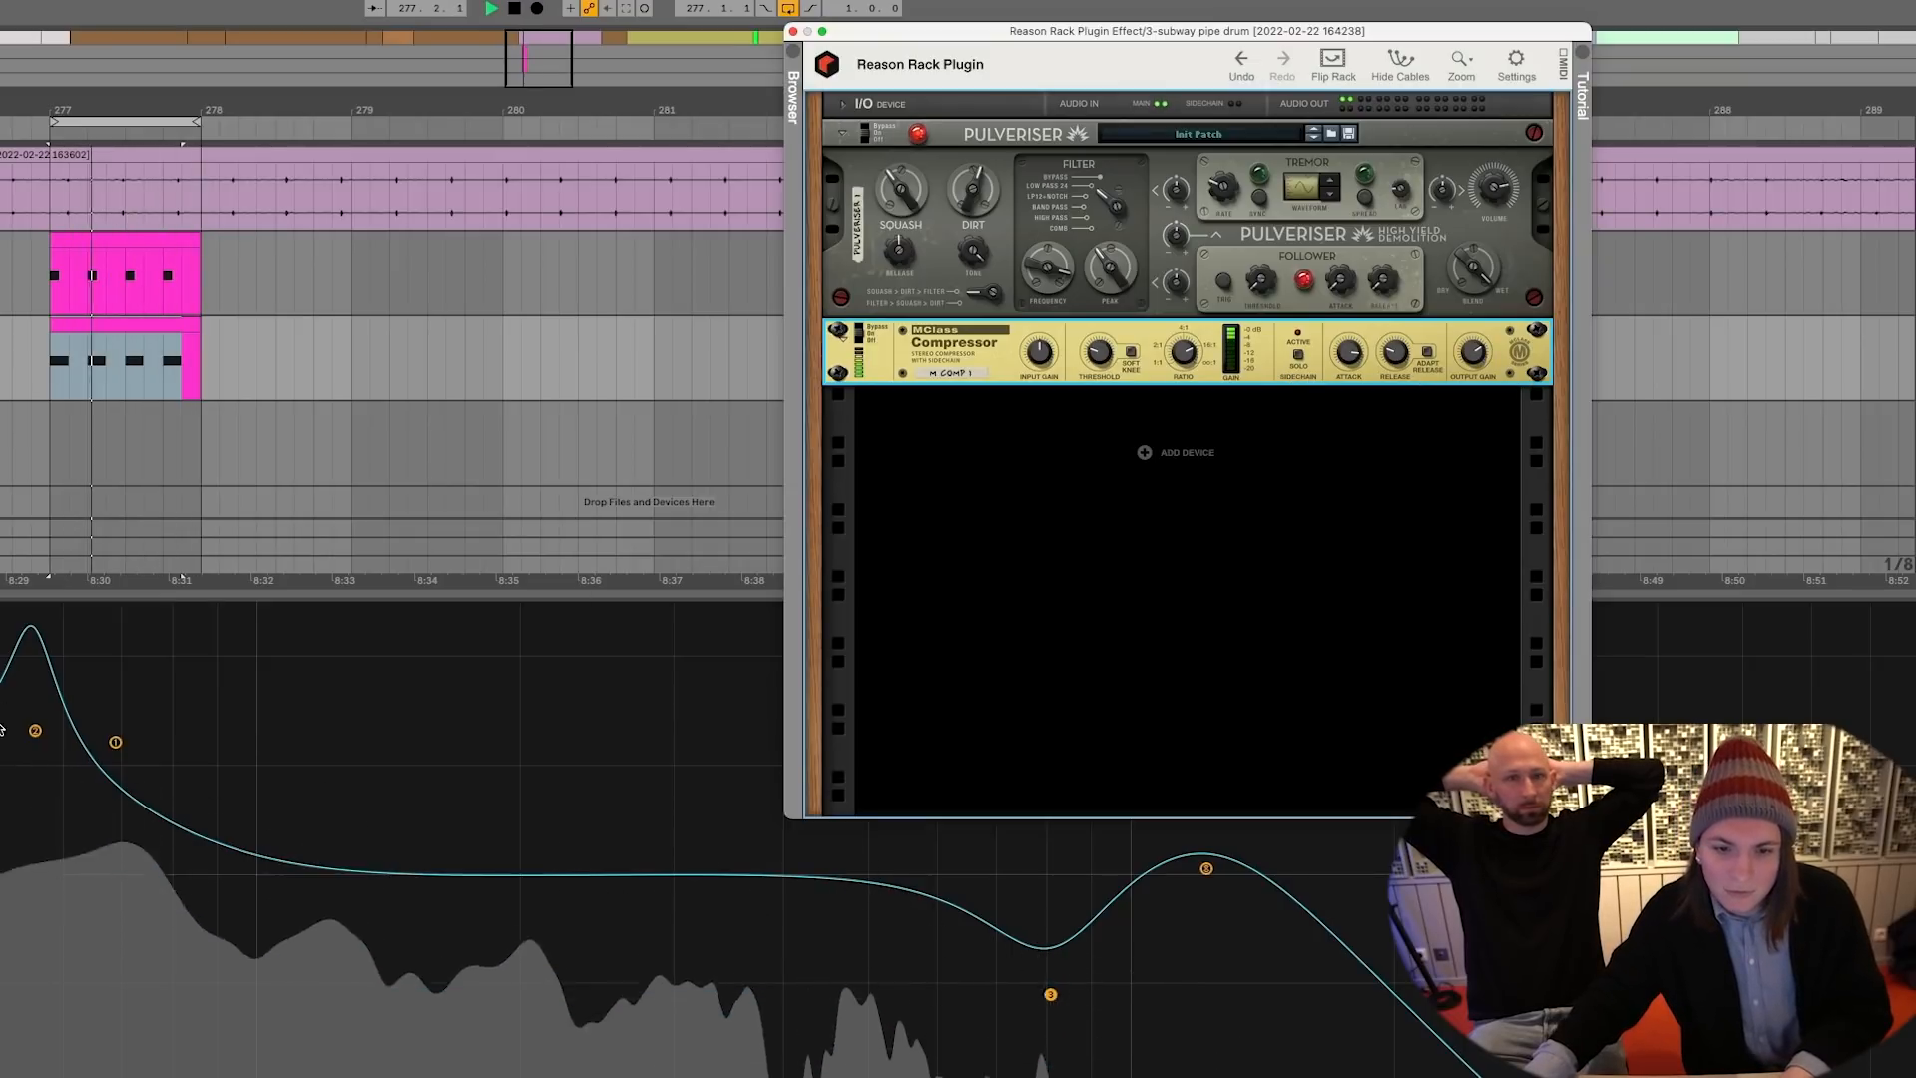
# In EQ Eight, lower band 2 to about 5.25 dB and raise the band 8 high-cut frequency to about 13.1 kHz
pyautogui.moveTo(34, 732); pyautogui.dragTo(34, 798)
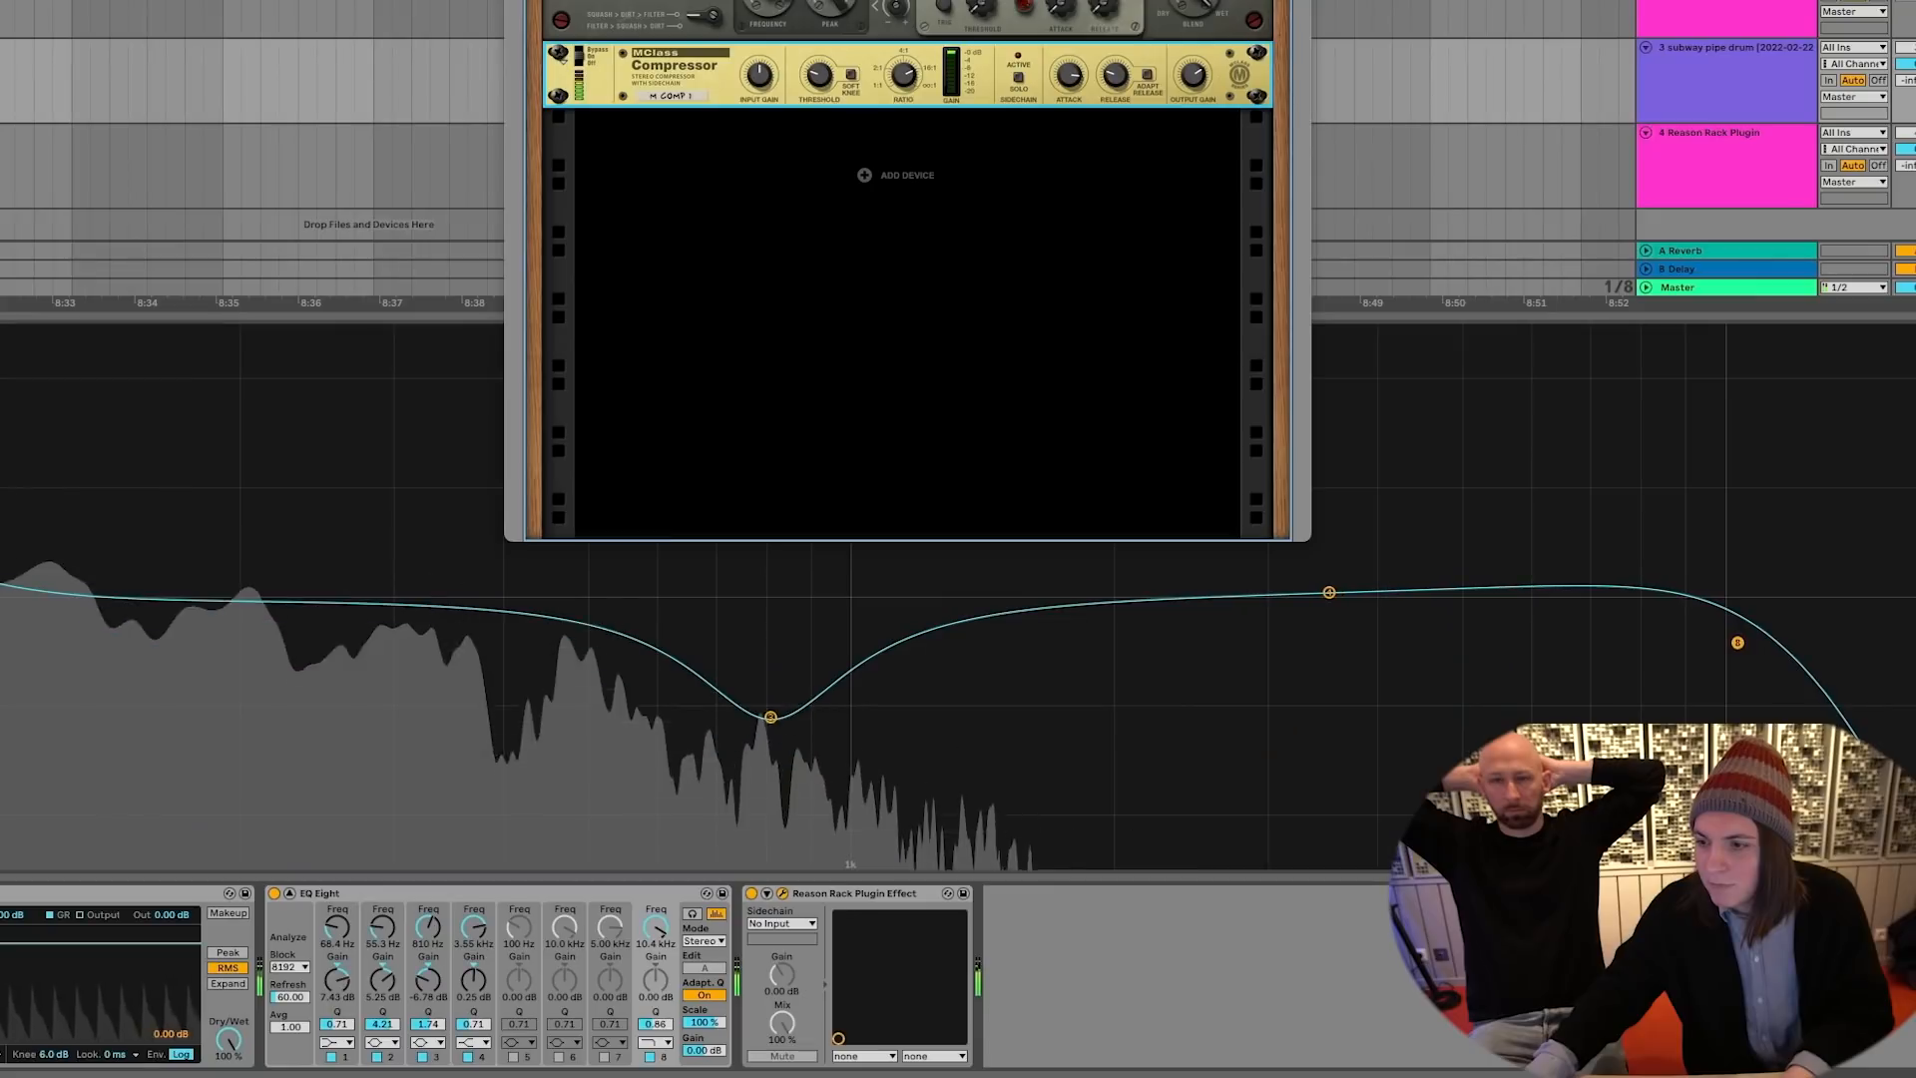
pyautogui.moveTo(1736, 641); pyautogui.dragTo(1822, 641)
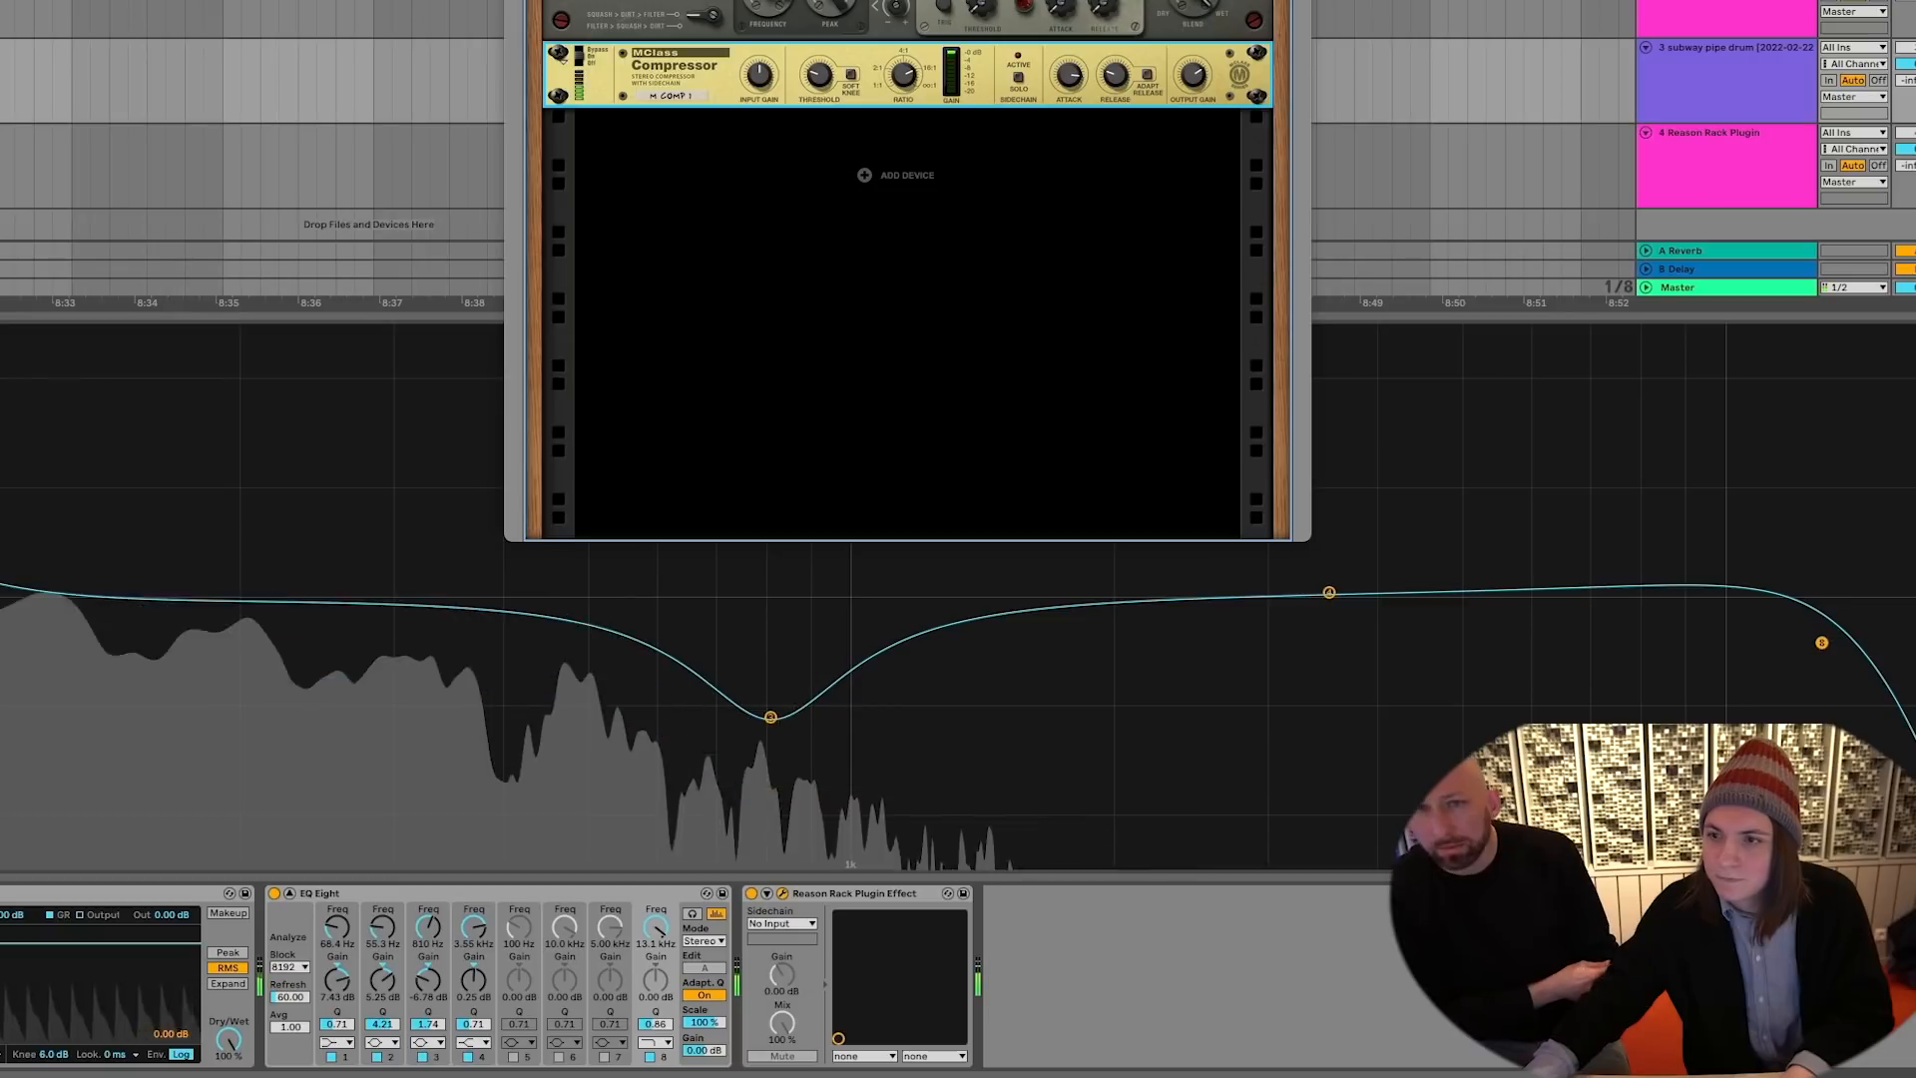
pyautogui.click(1760, 109)
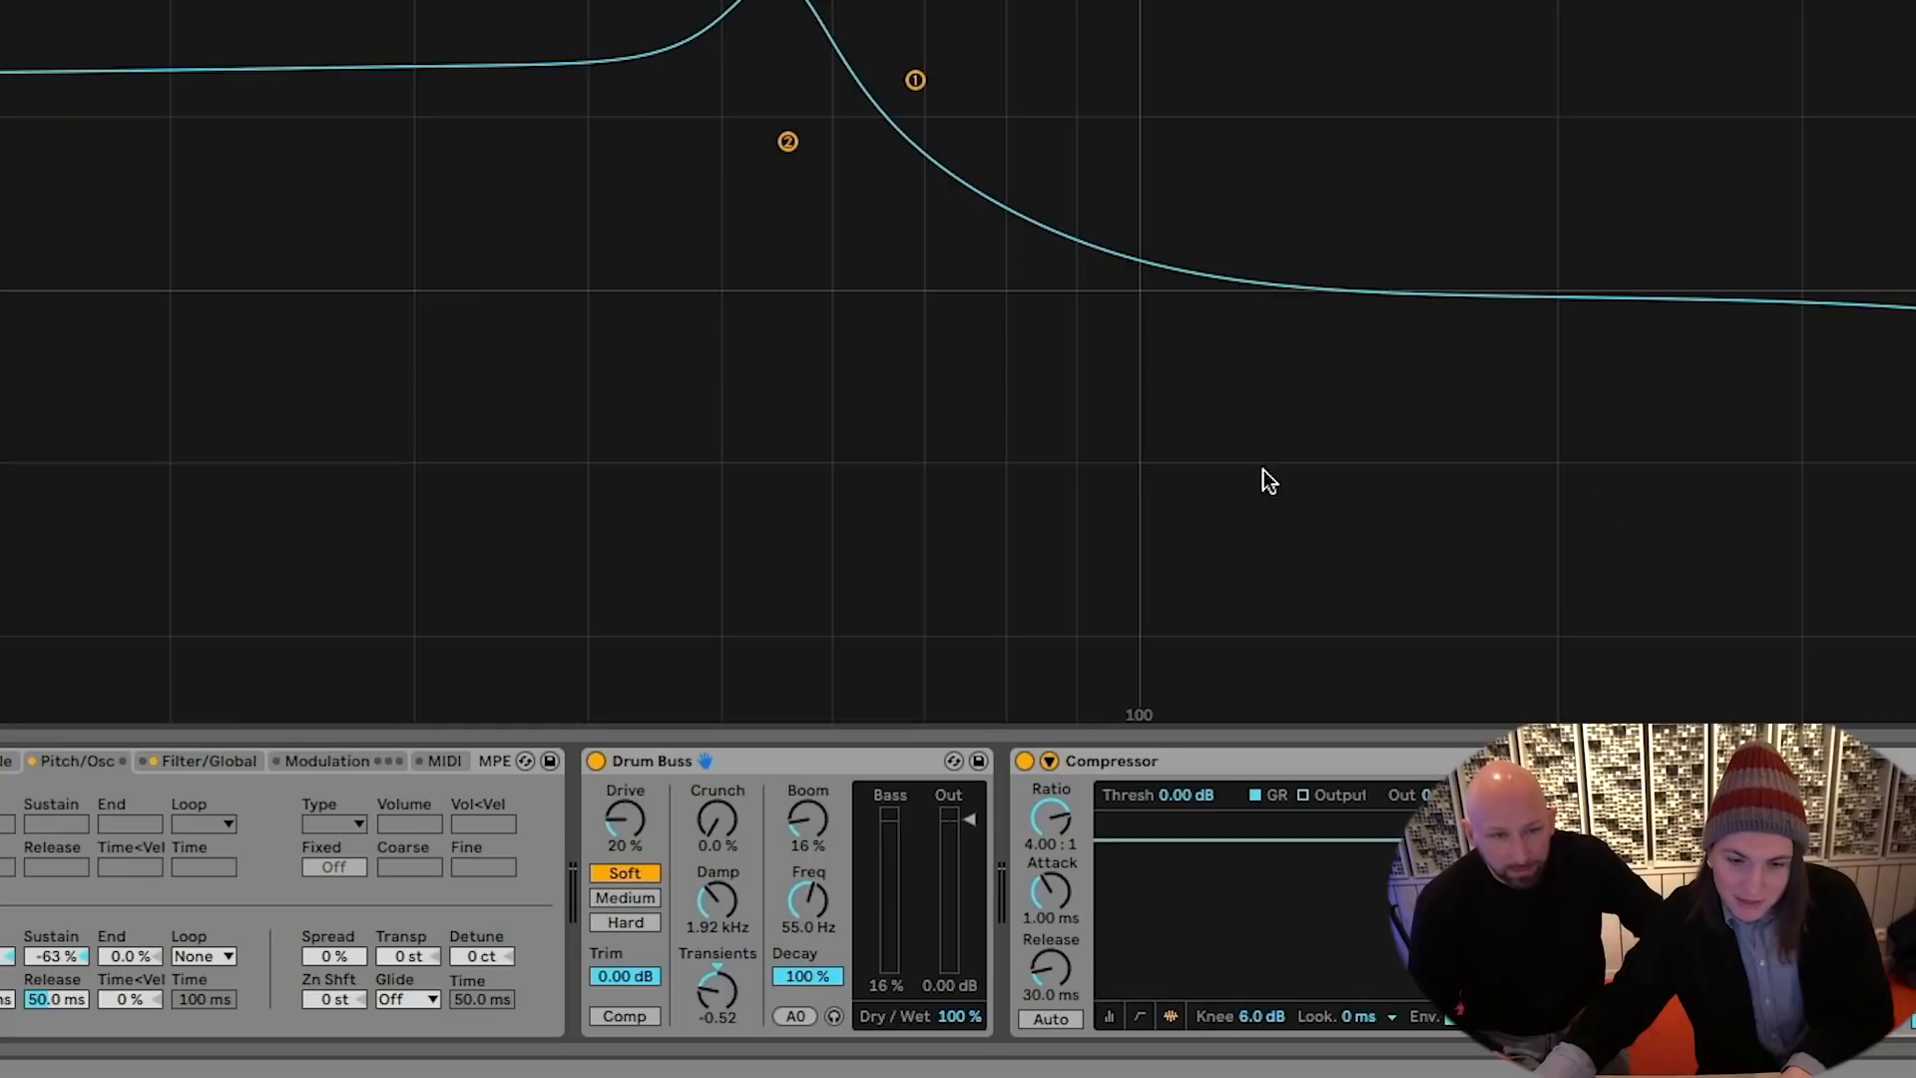
# Play the loop and set Drum Buss Drive to 40% and Boom to 43%
pyautogui.press('space')
pyautogui.moveTo(611, 824); pyautogui.dragTo(611, 801)
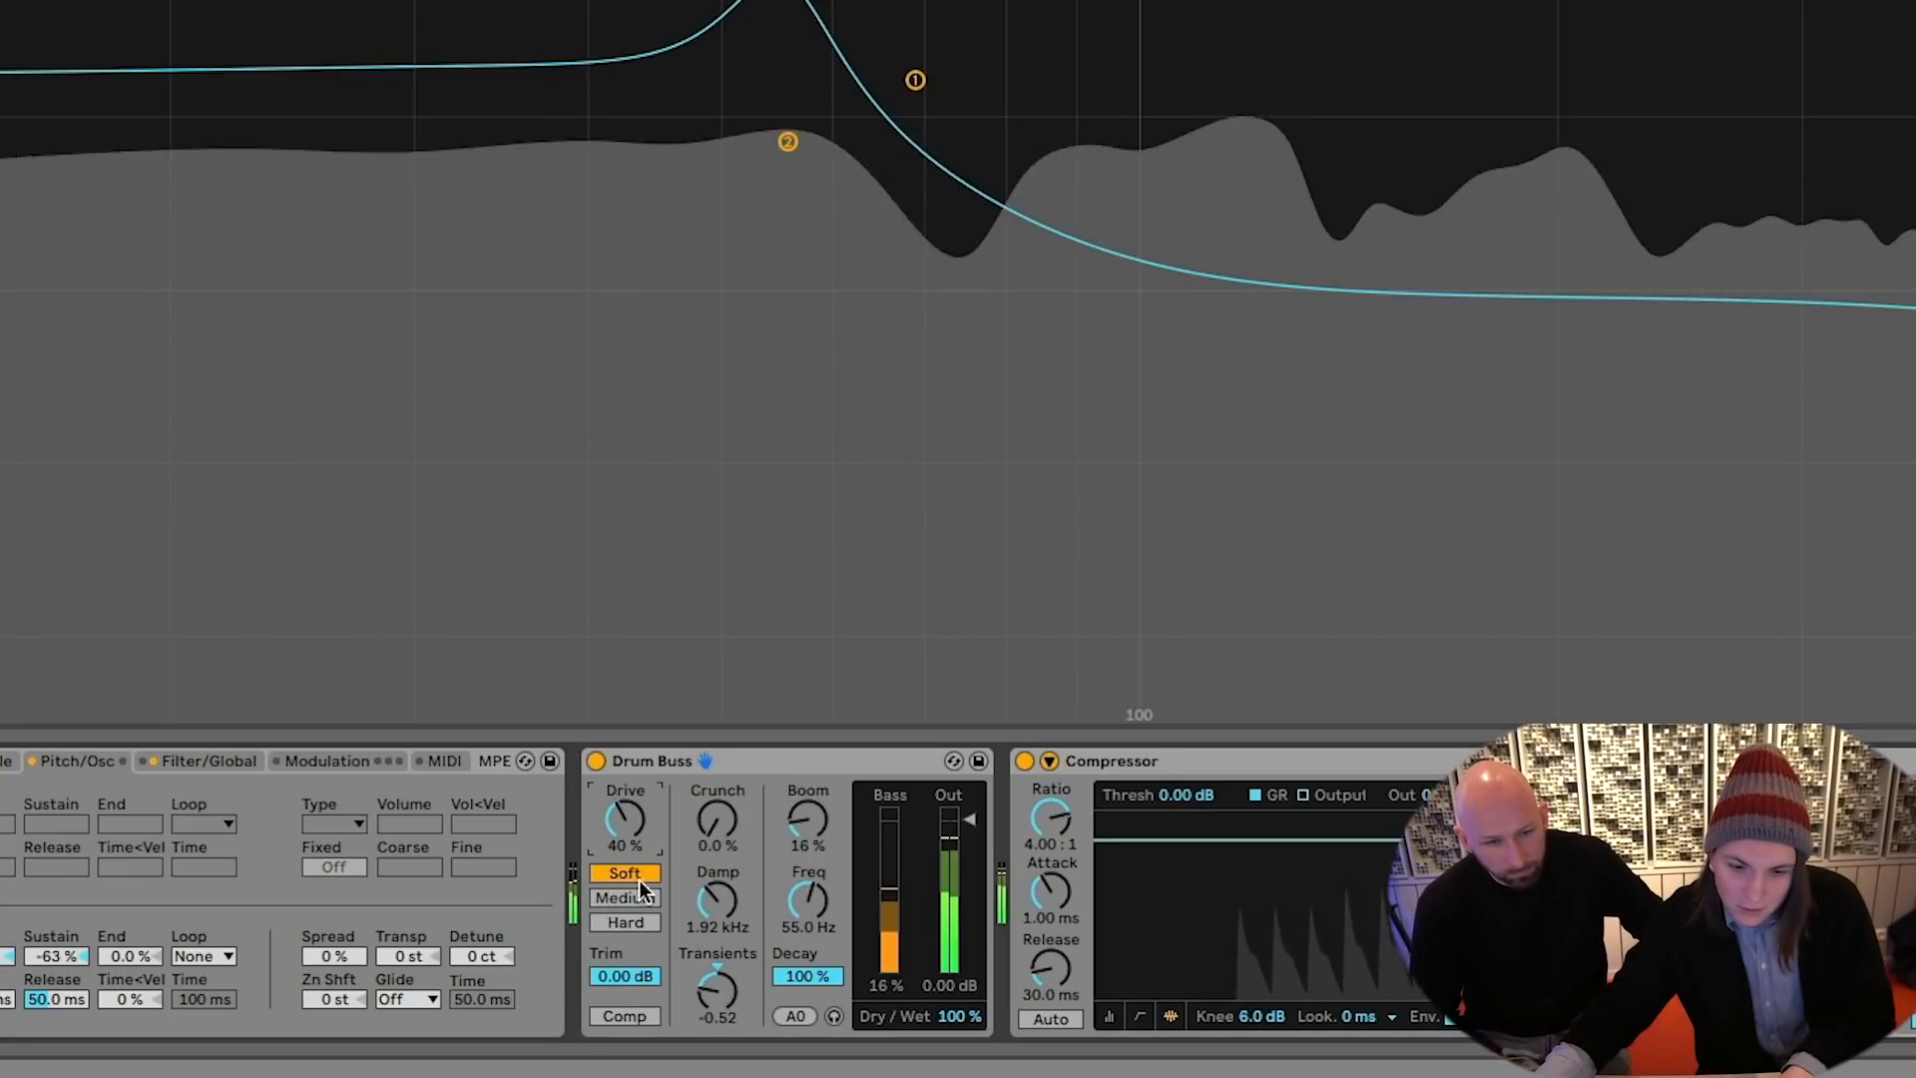
pyautogui.moveTo(824, 828); pyautogui.dragTo(825, 796)
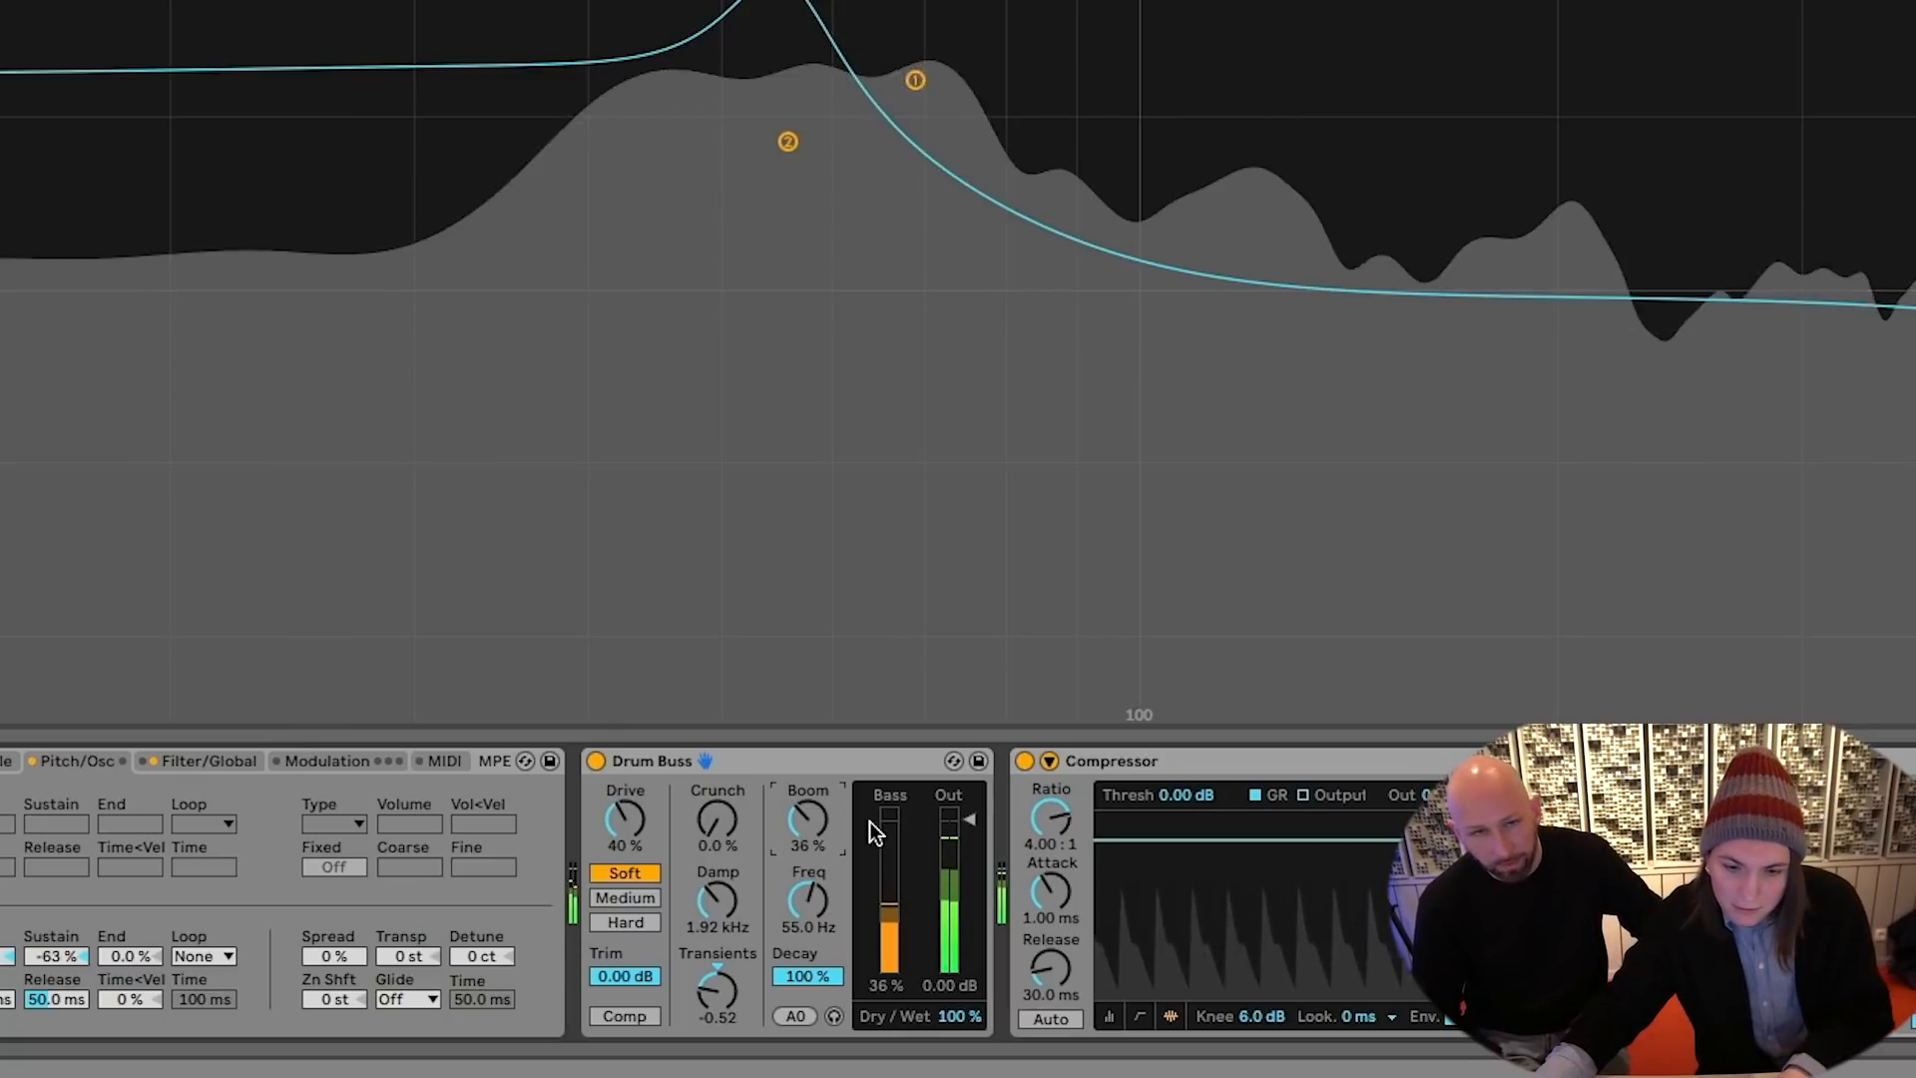
pyautogui.moveTo(808, 818); pyautogui.dragTo(808, 834)
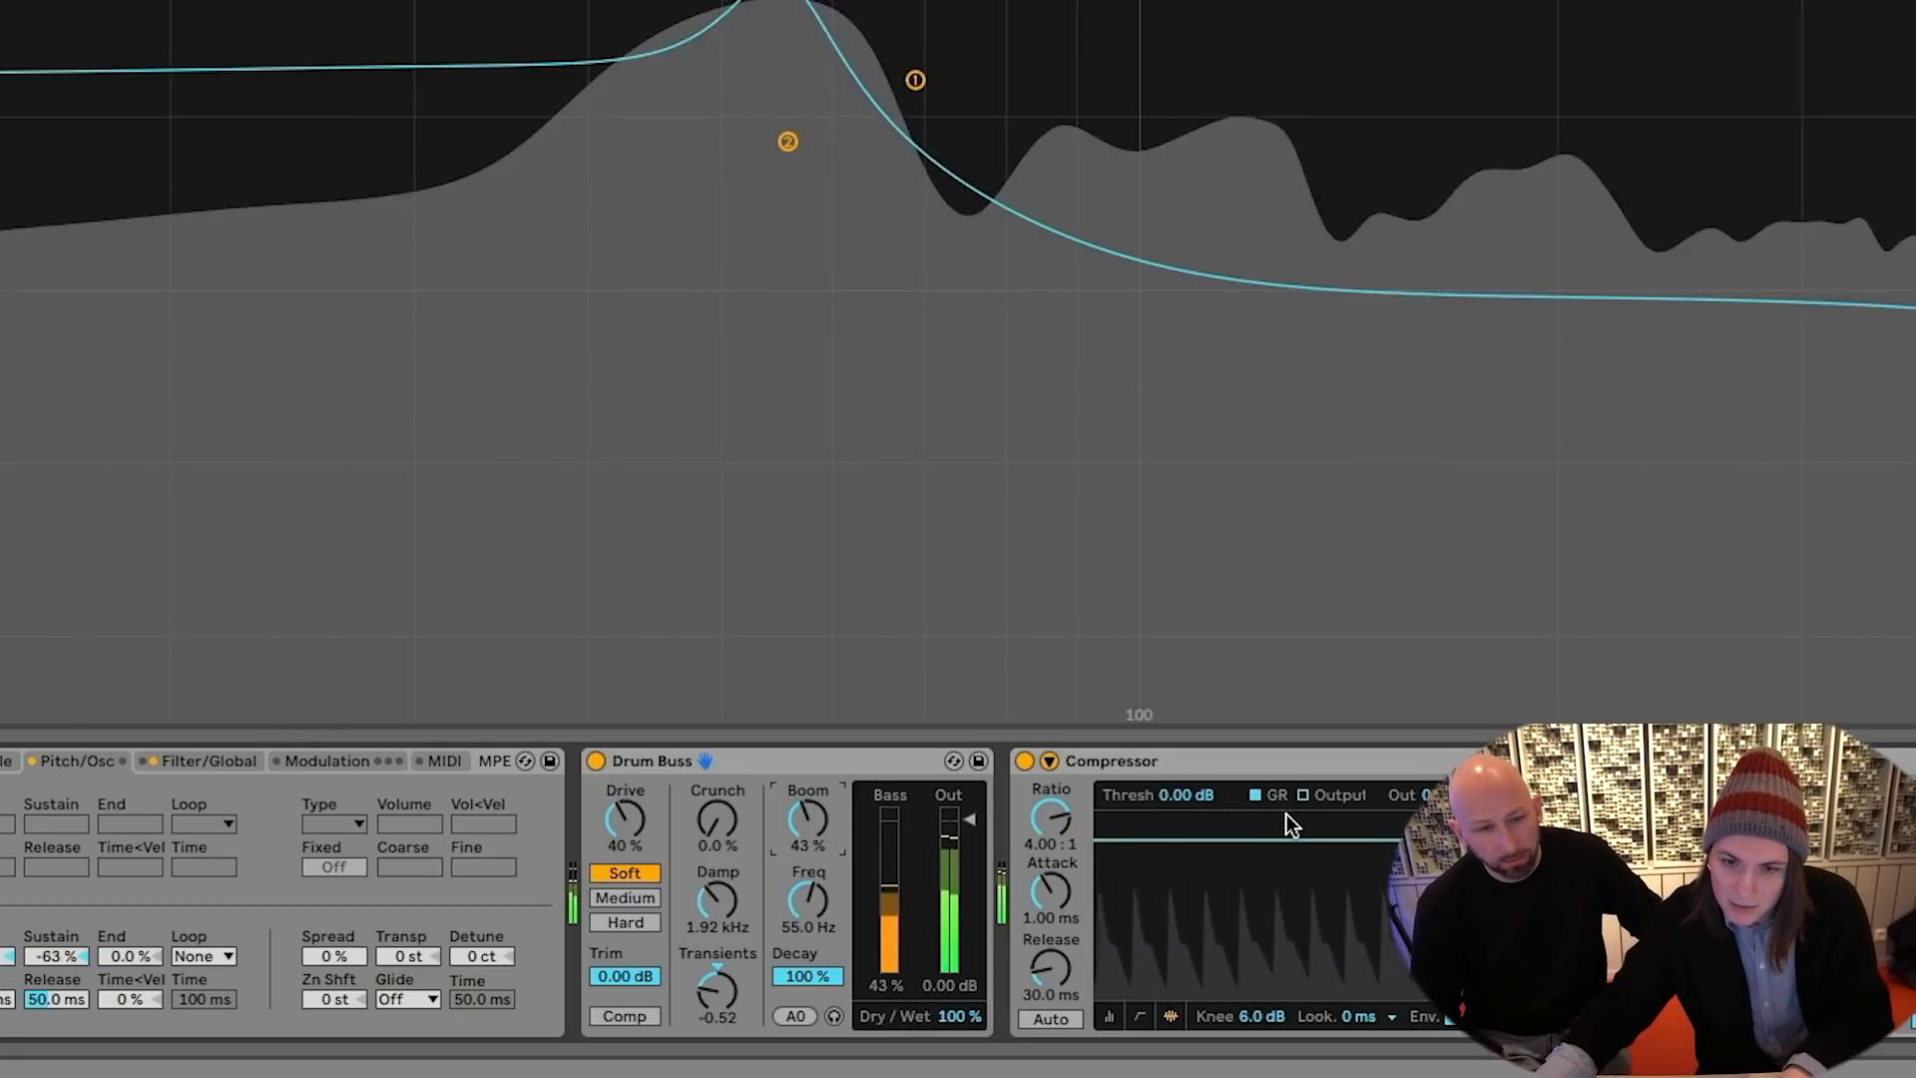
pyautogui.press('space')
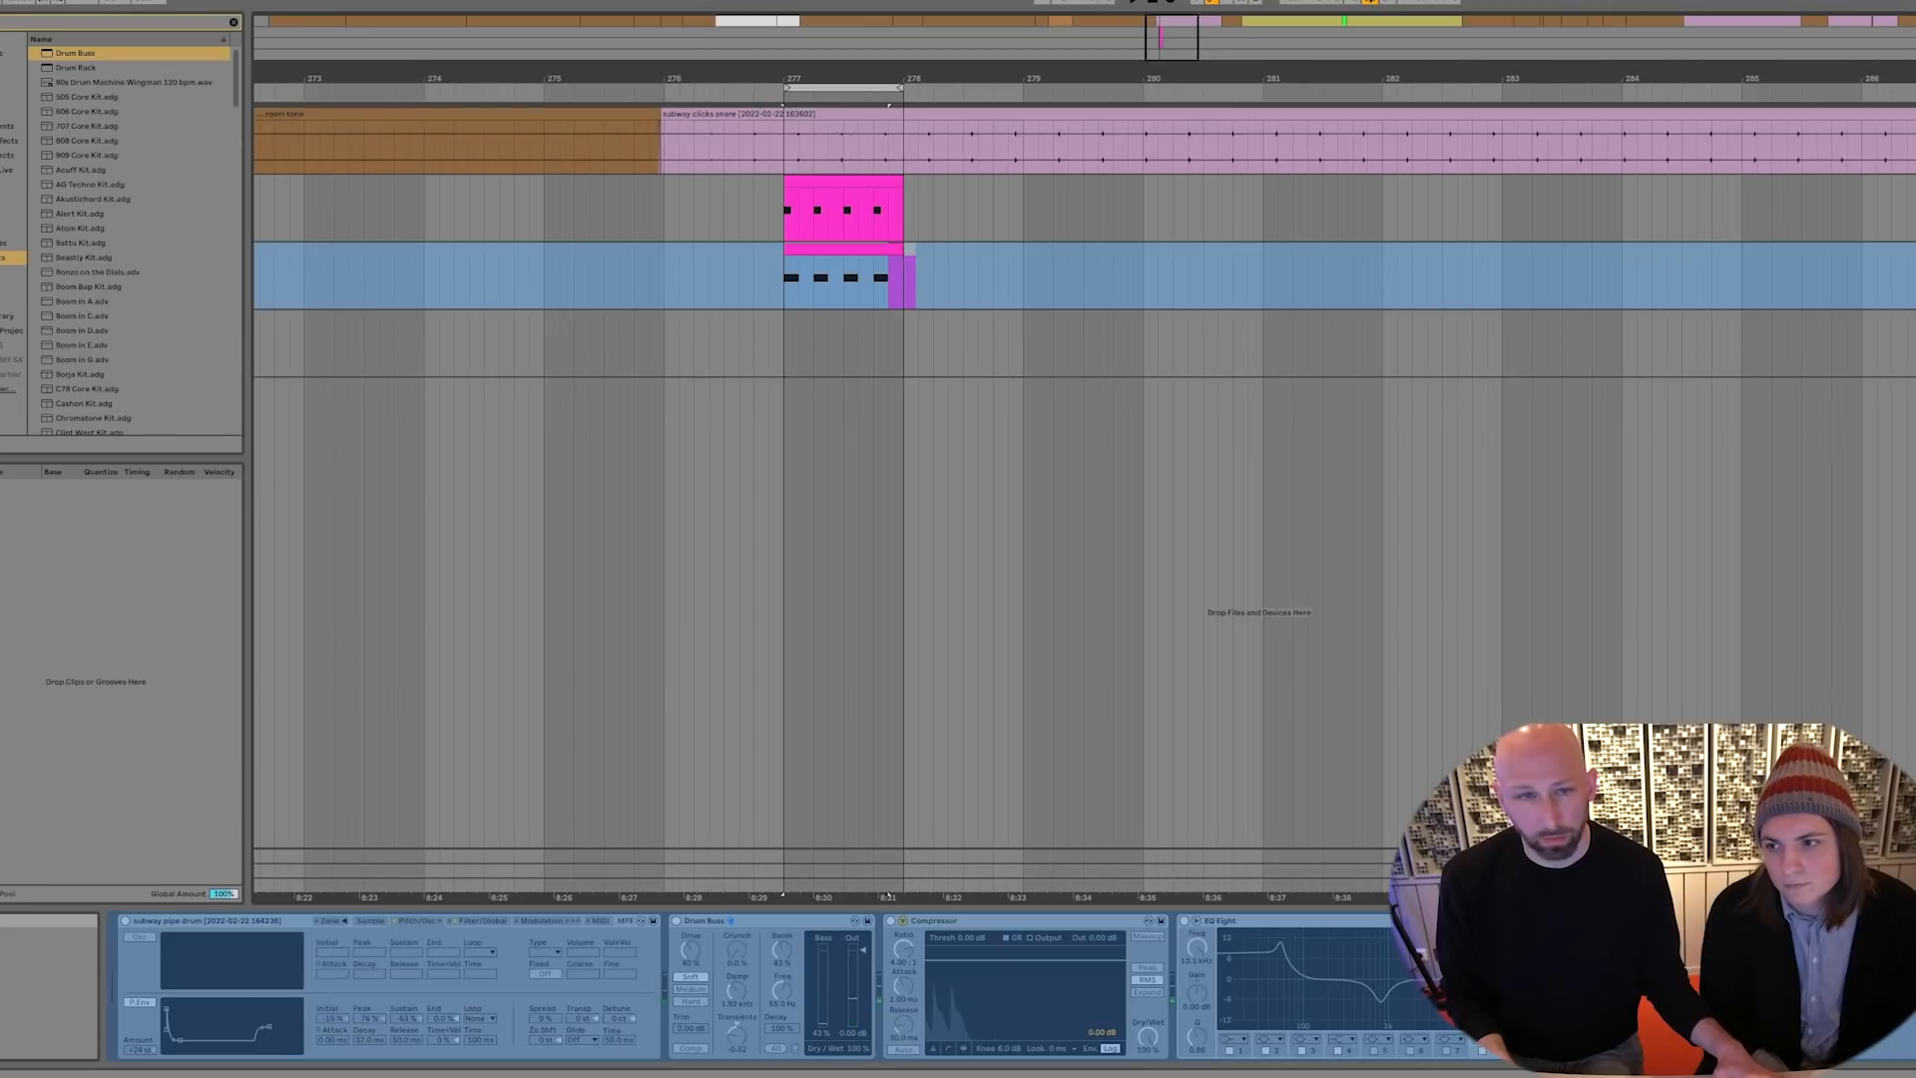
# Flatten the frozen pipe drum track to audio and enlarge its track height to show the waveform
pyautogui.click(318, 323)
pyautogui.moveTo(840, 79); pyautogui.dragTo(1002, 169)
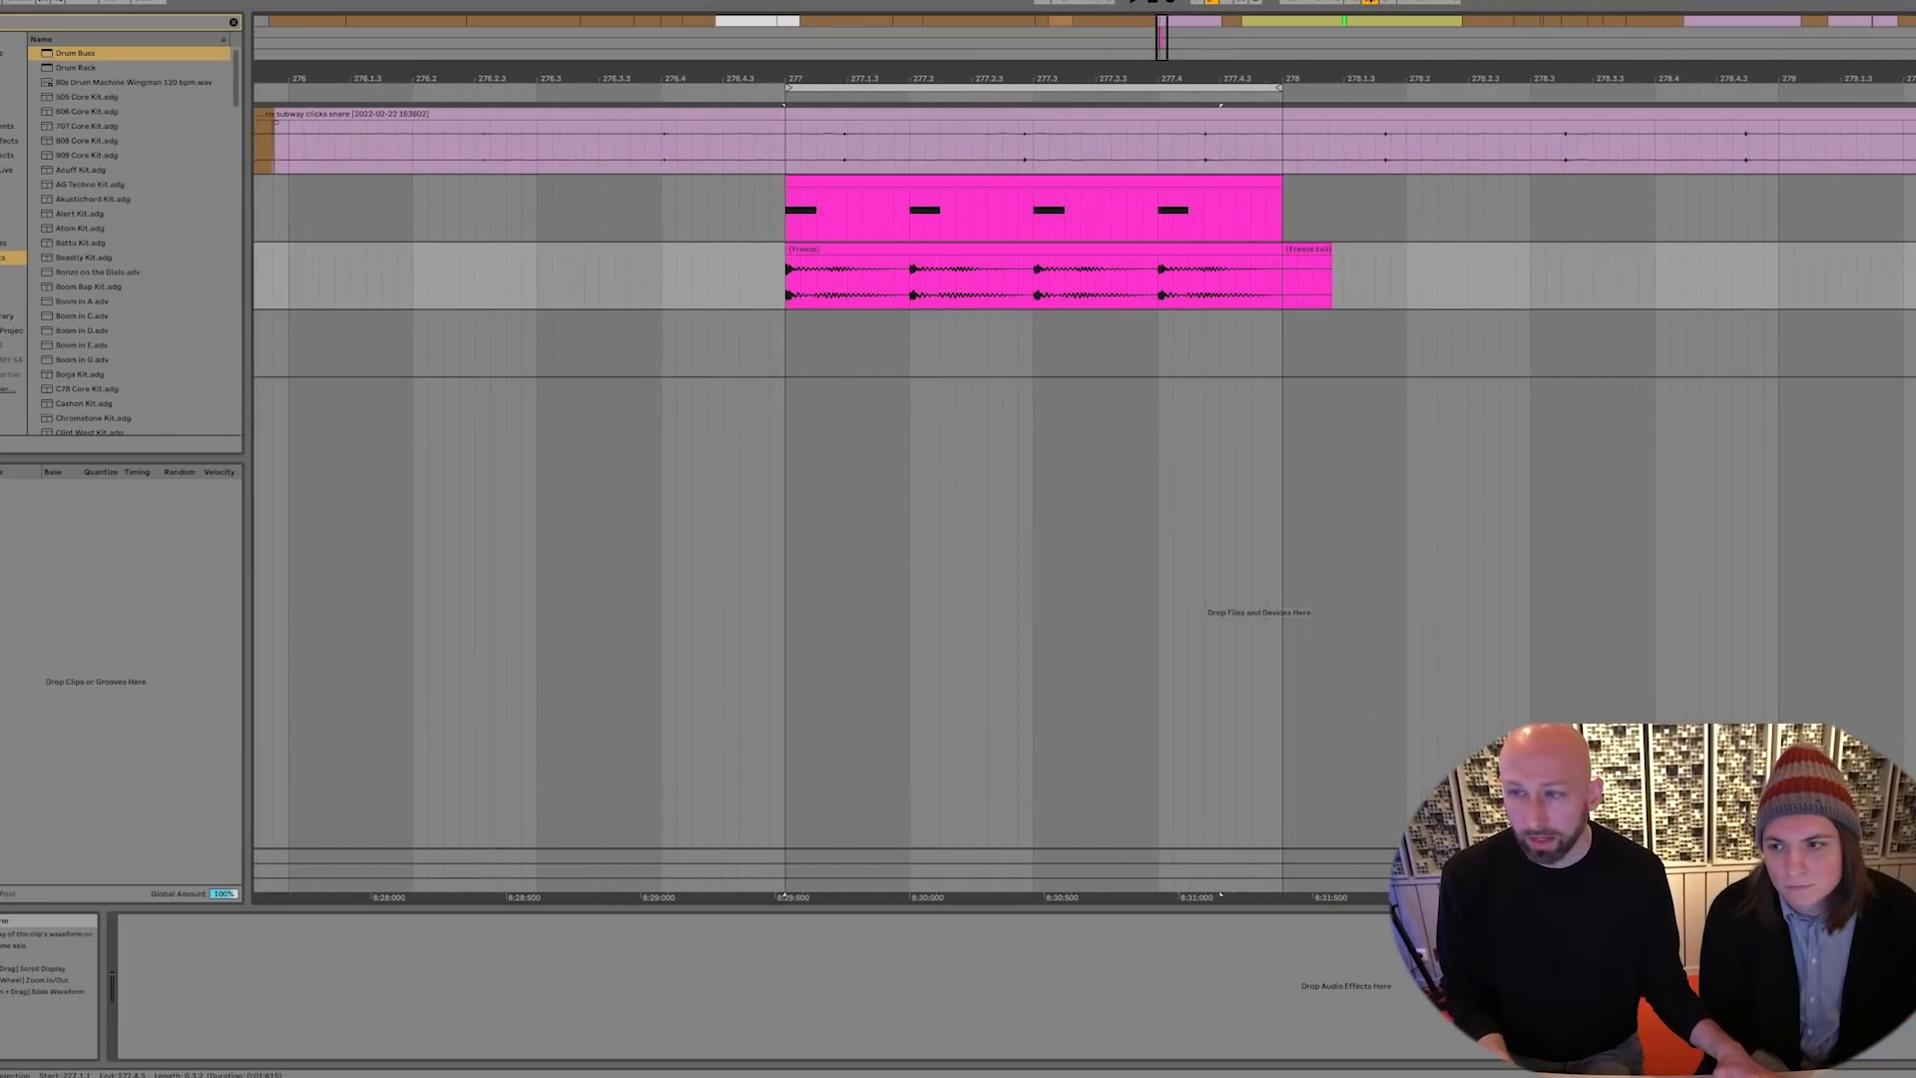
pyautogui.moveTo(1913, 310); pyautogui.dragTo(1913, 453)
pyautogui.click(913, 327)
pyautogui.click(834, 304)
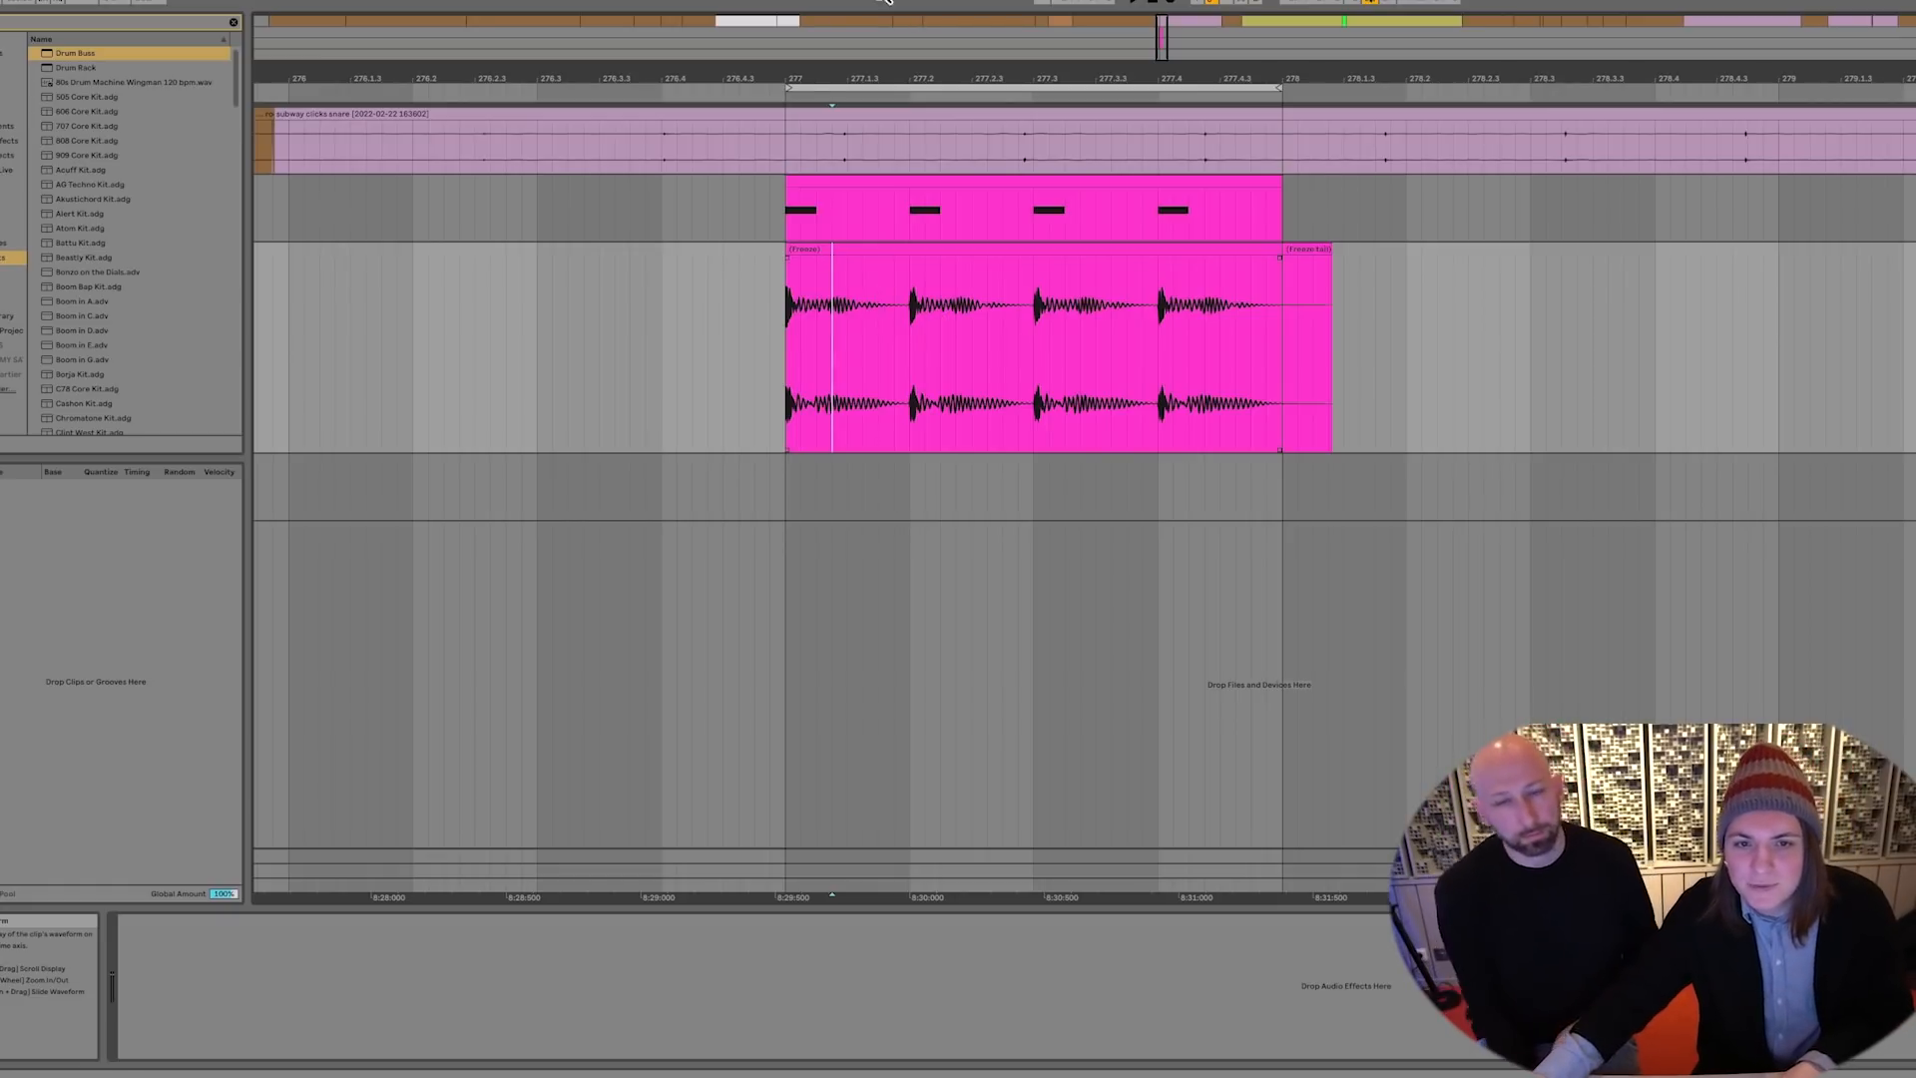
# Examine the first kick's waveform, marking its short attack and then its tail up to 277.2
pyautogui.moveTo(799, 80); pyautogui.dragTo(799, 234)
pyautogui.moveTo(724, 363); pyautogui.dragTo(769, 268)
pyautogui.moveTo(787, 84); pyautogui.dragTo(774, 45)
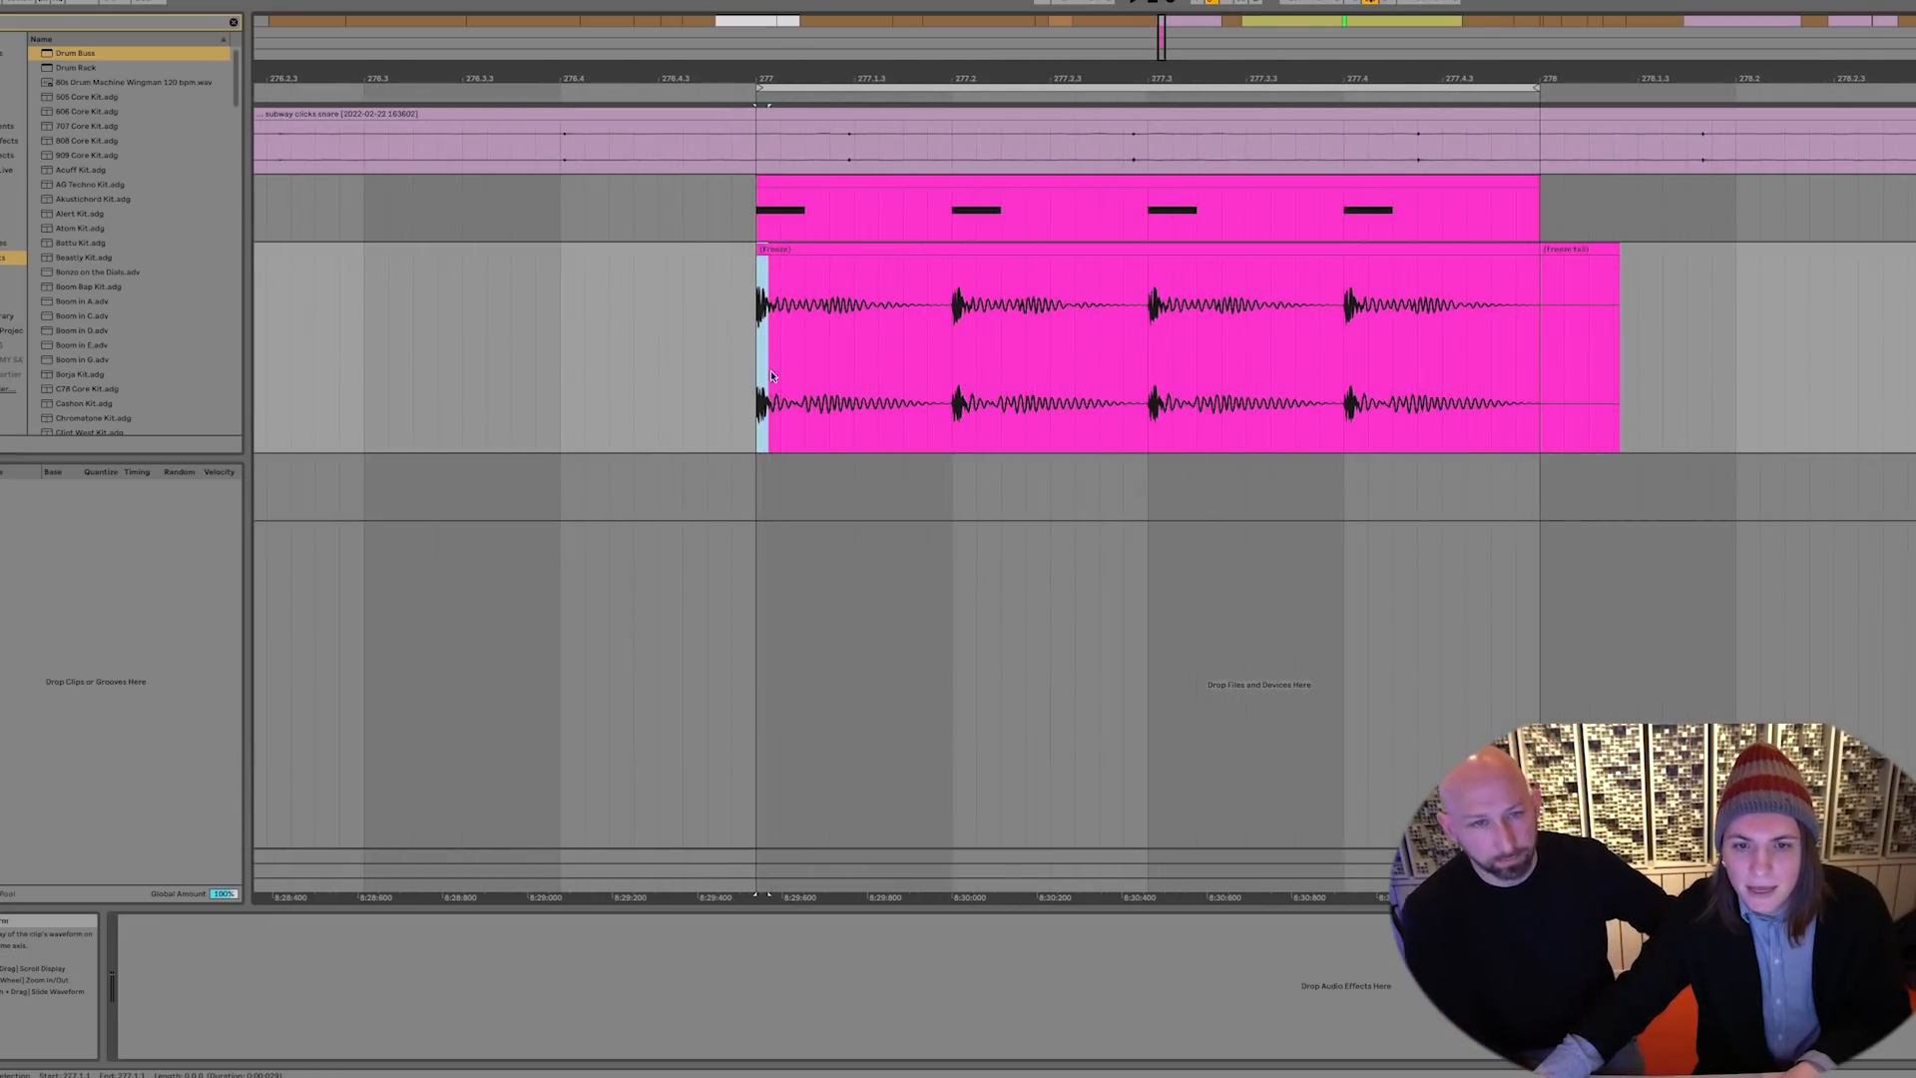
pyautogui.moveTo(788, 374); pyautogui.dragTo(949, 315)
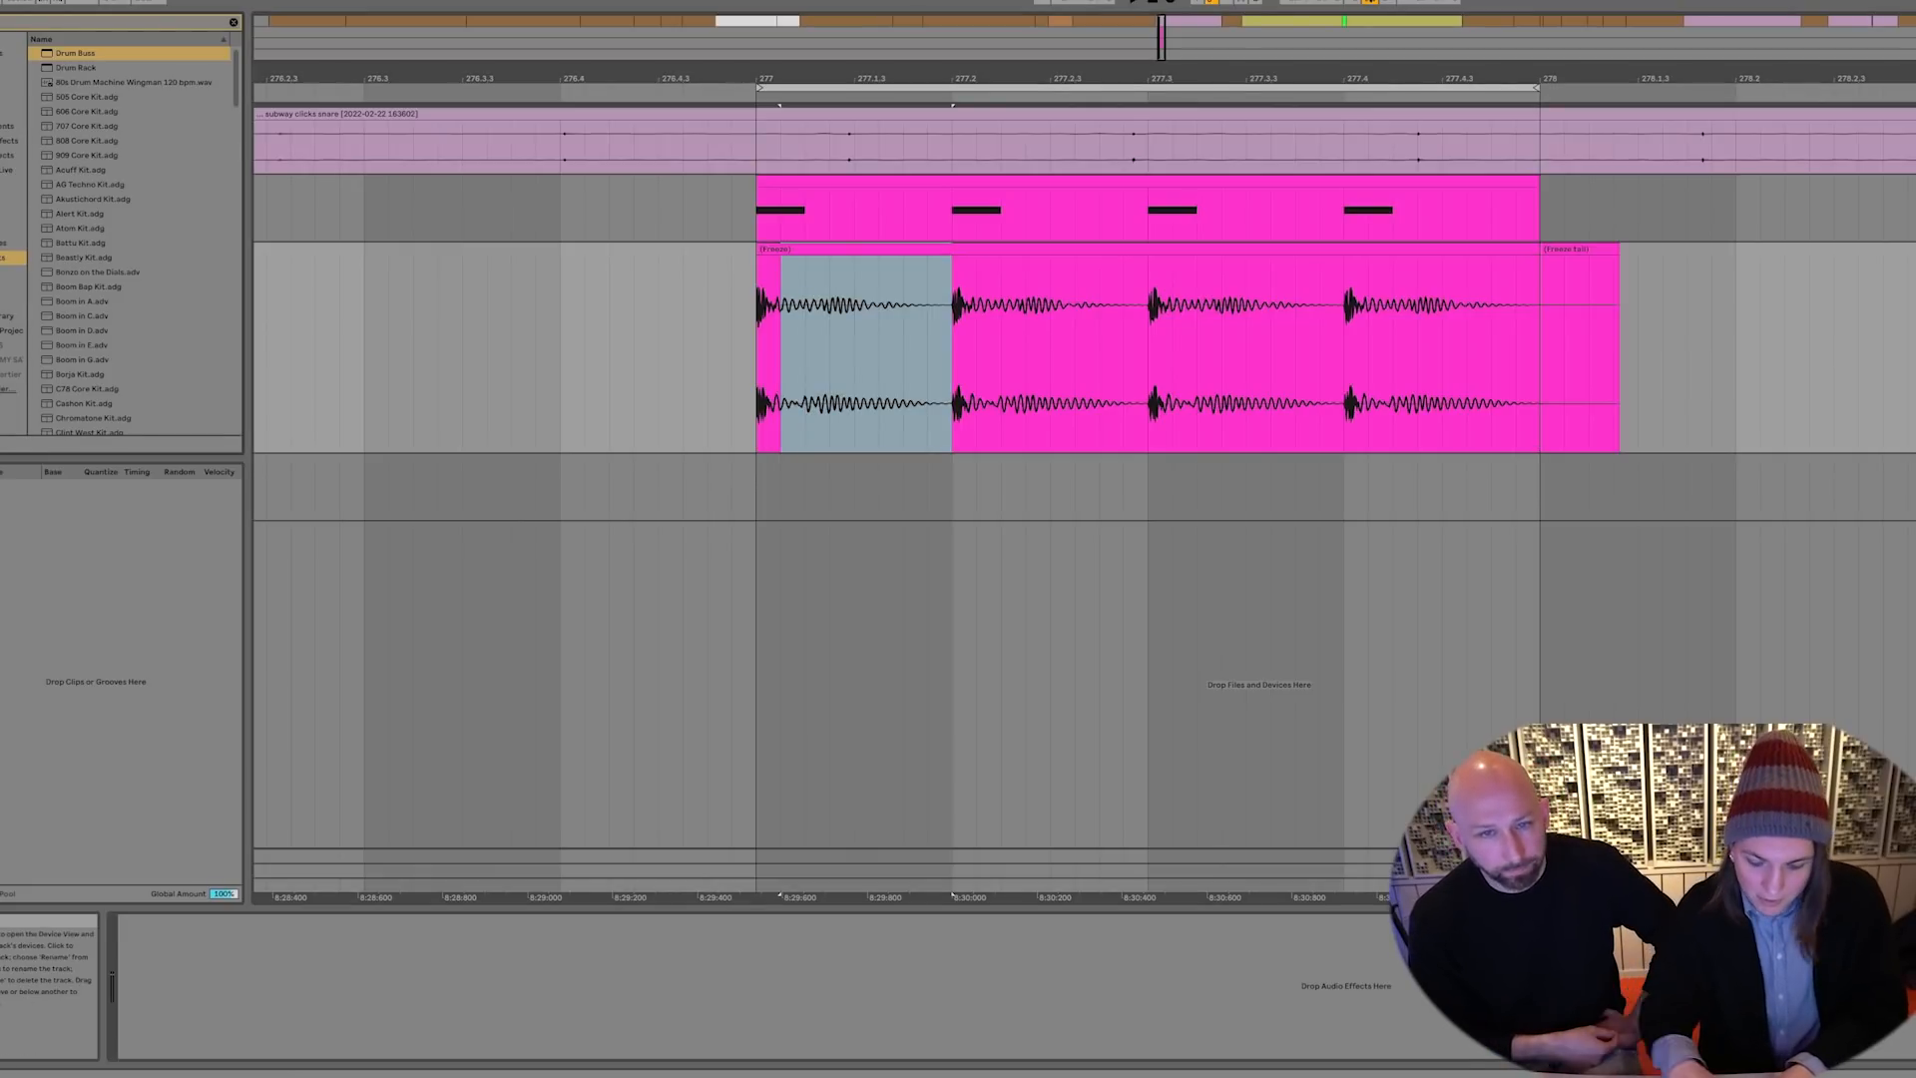
# Add a Utility with Mono enabled to the kick audio track, and freeze and flatten the track again
pyautogui.write('utility')
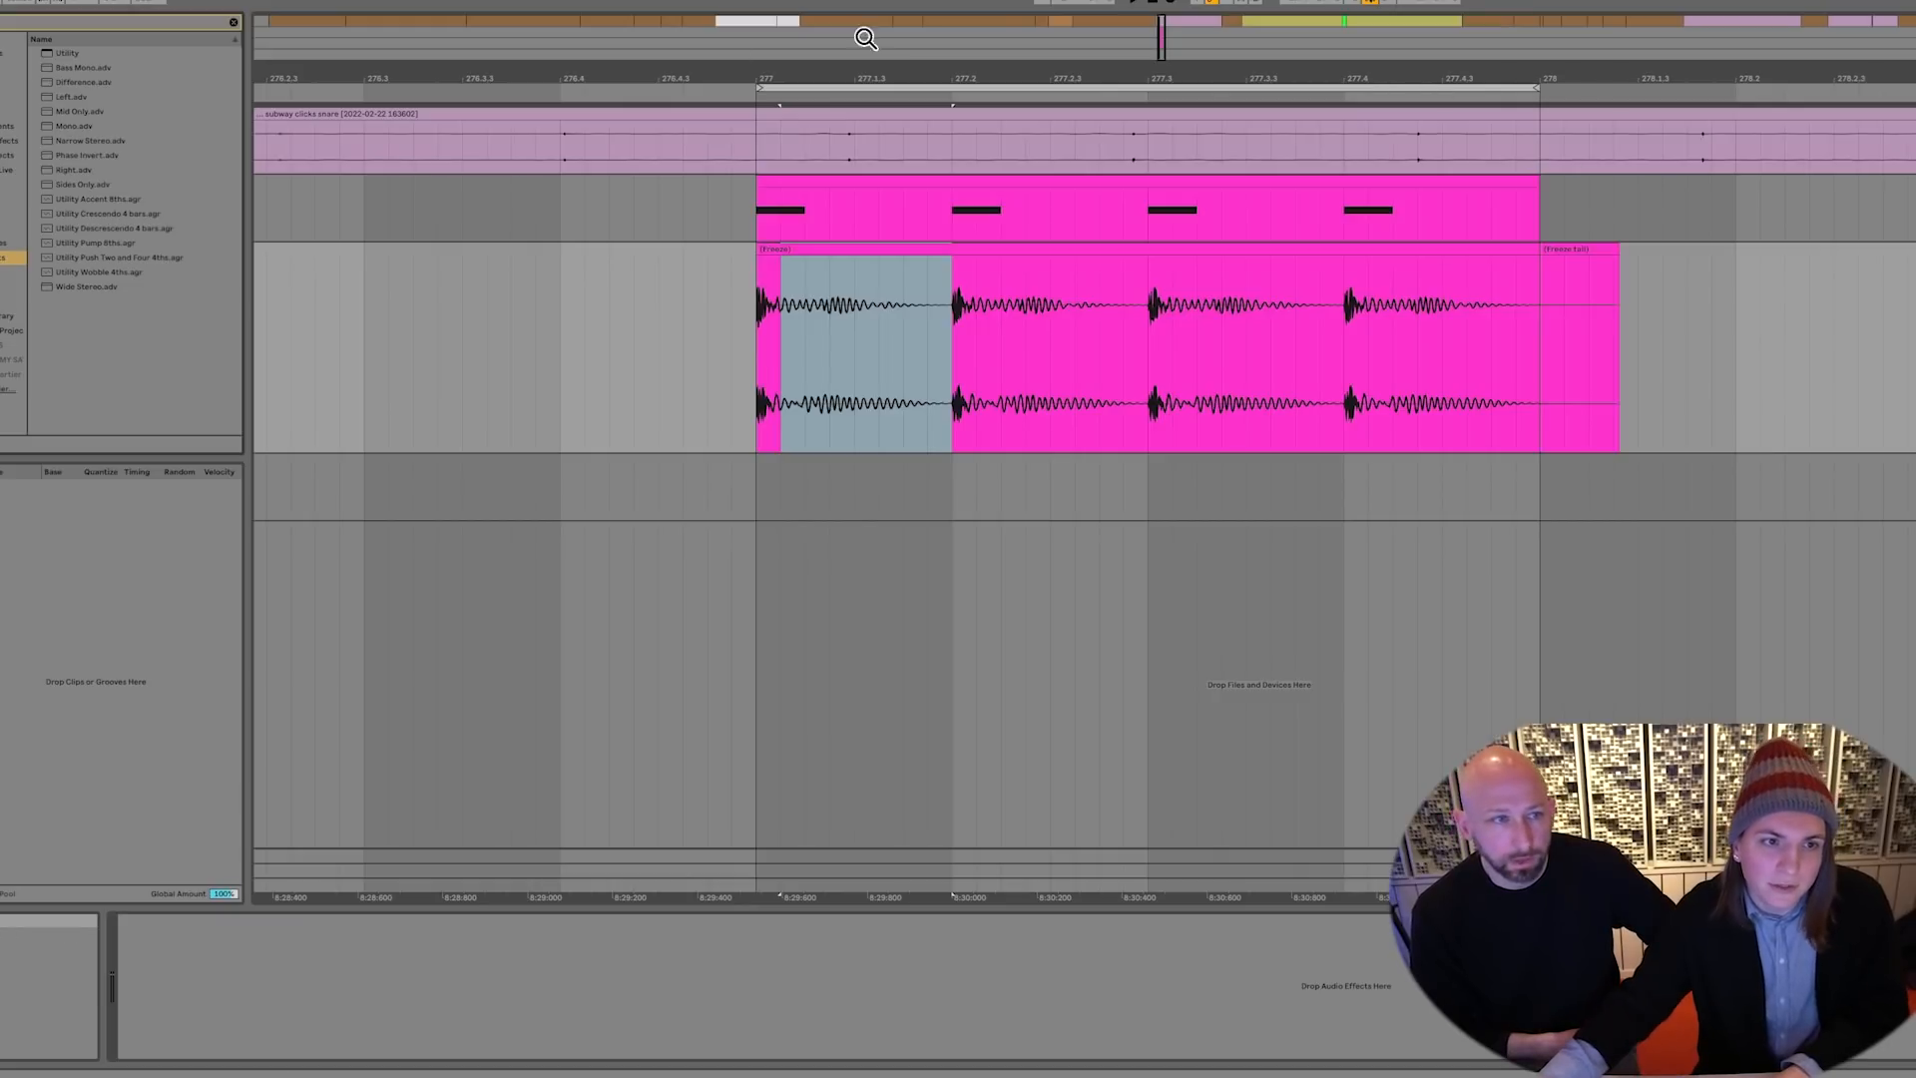
pyautogui.doubleClick(64, 55)
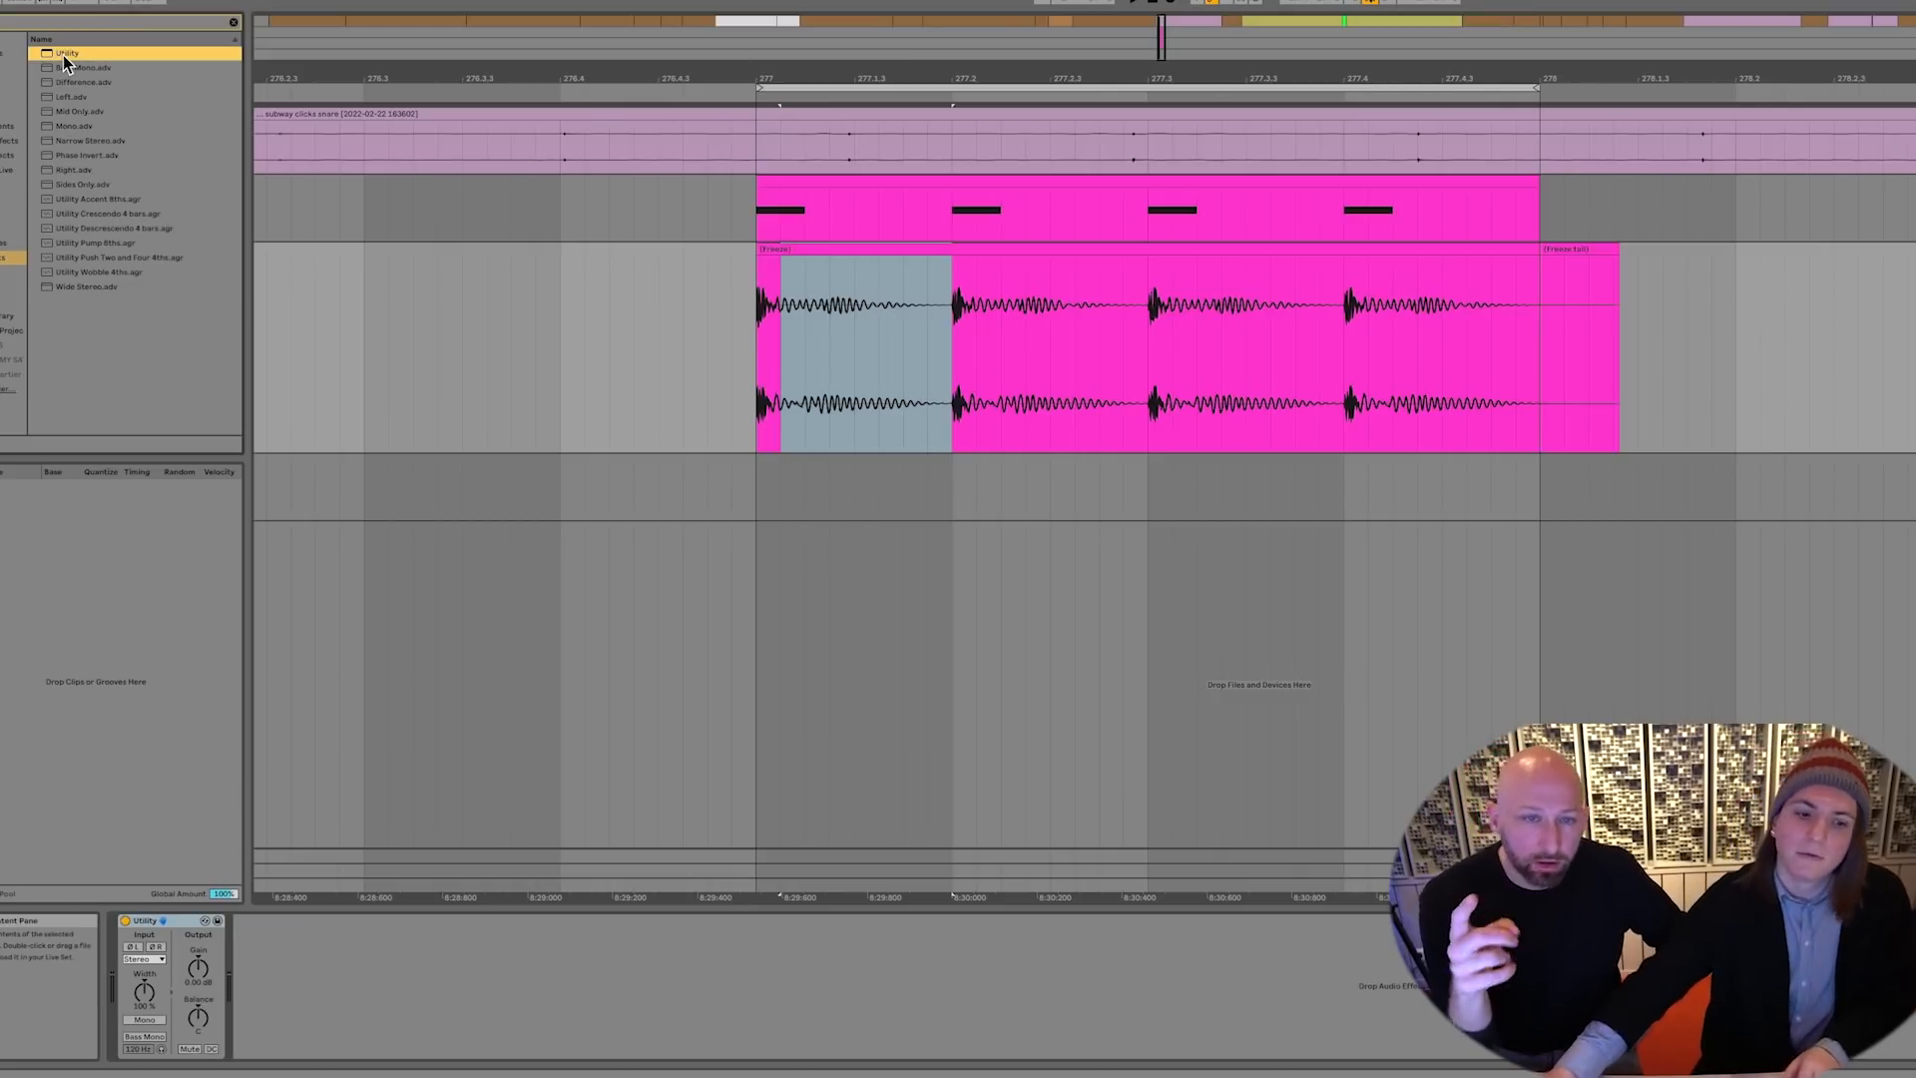
pyautogui.click(144, 1020)
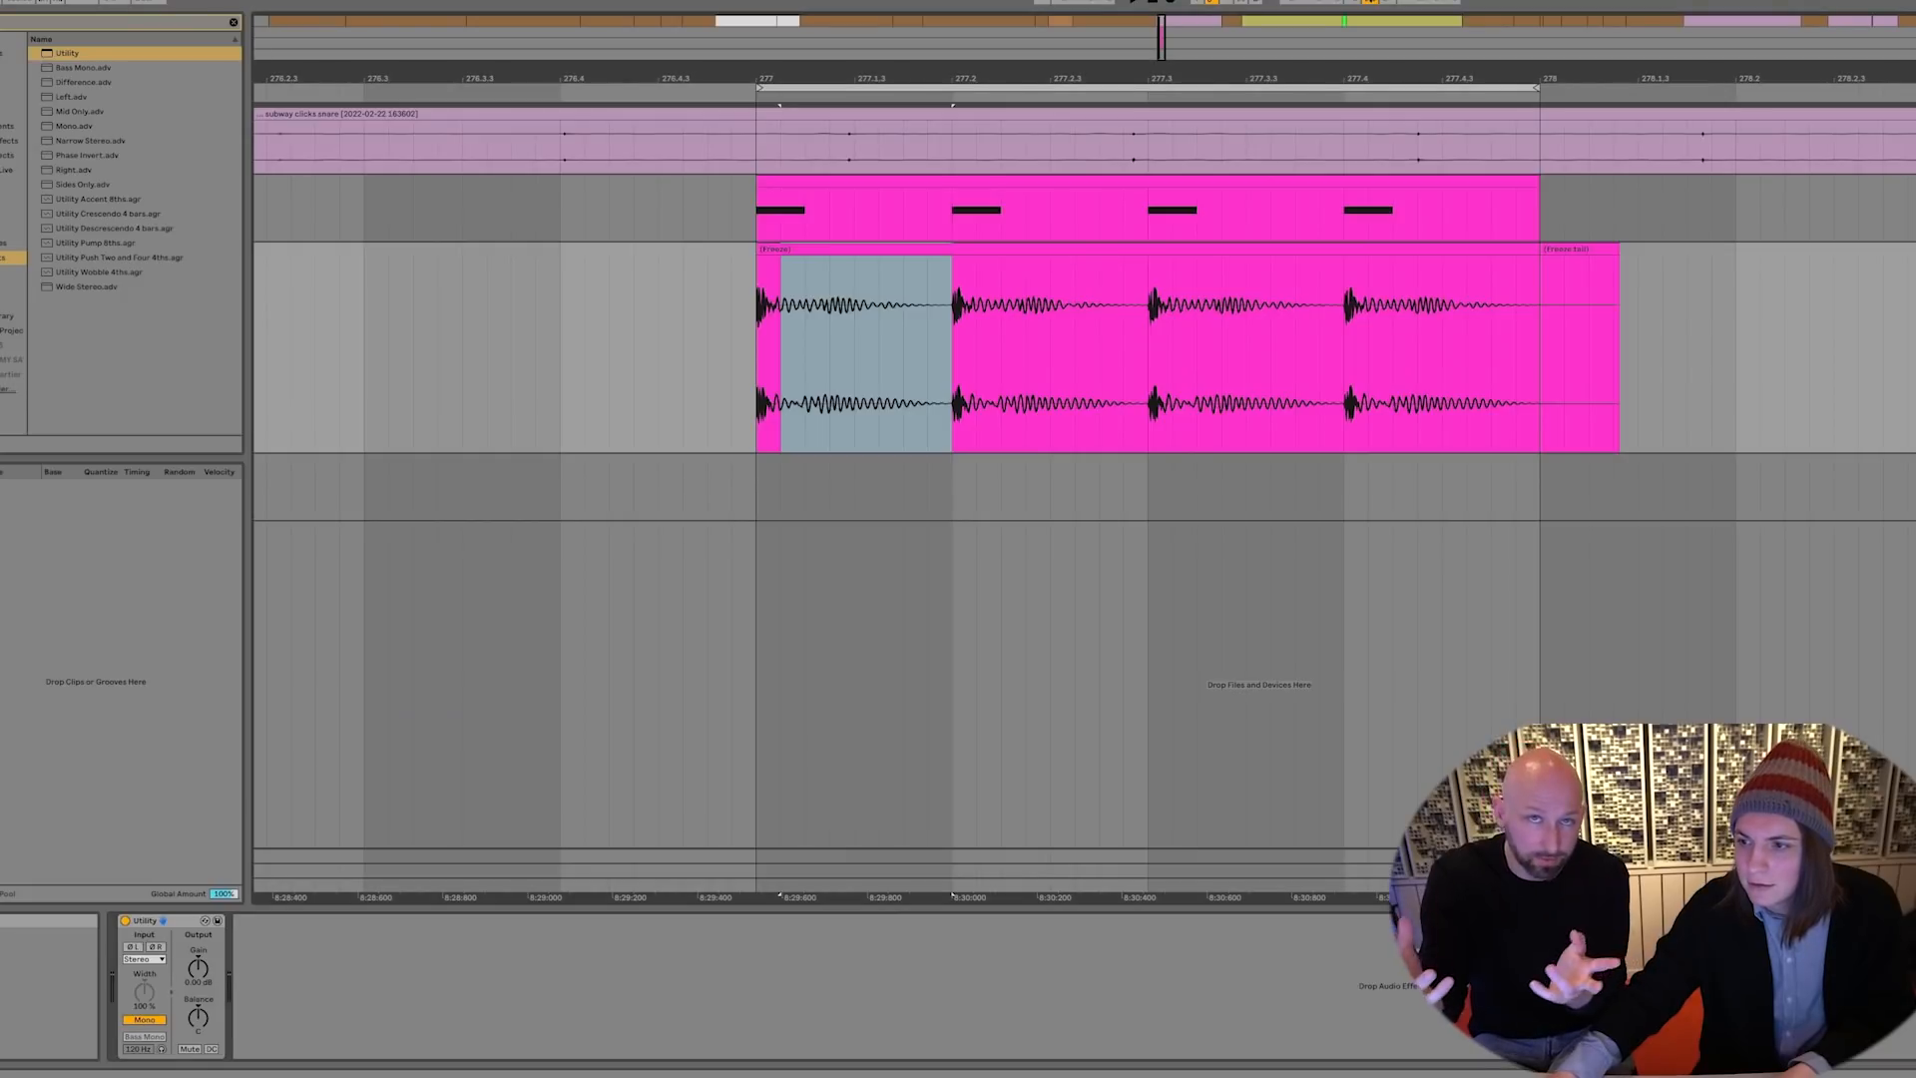
pyautogui.press('alt+shift+super+f')
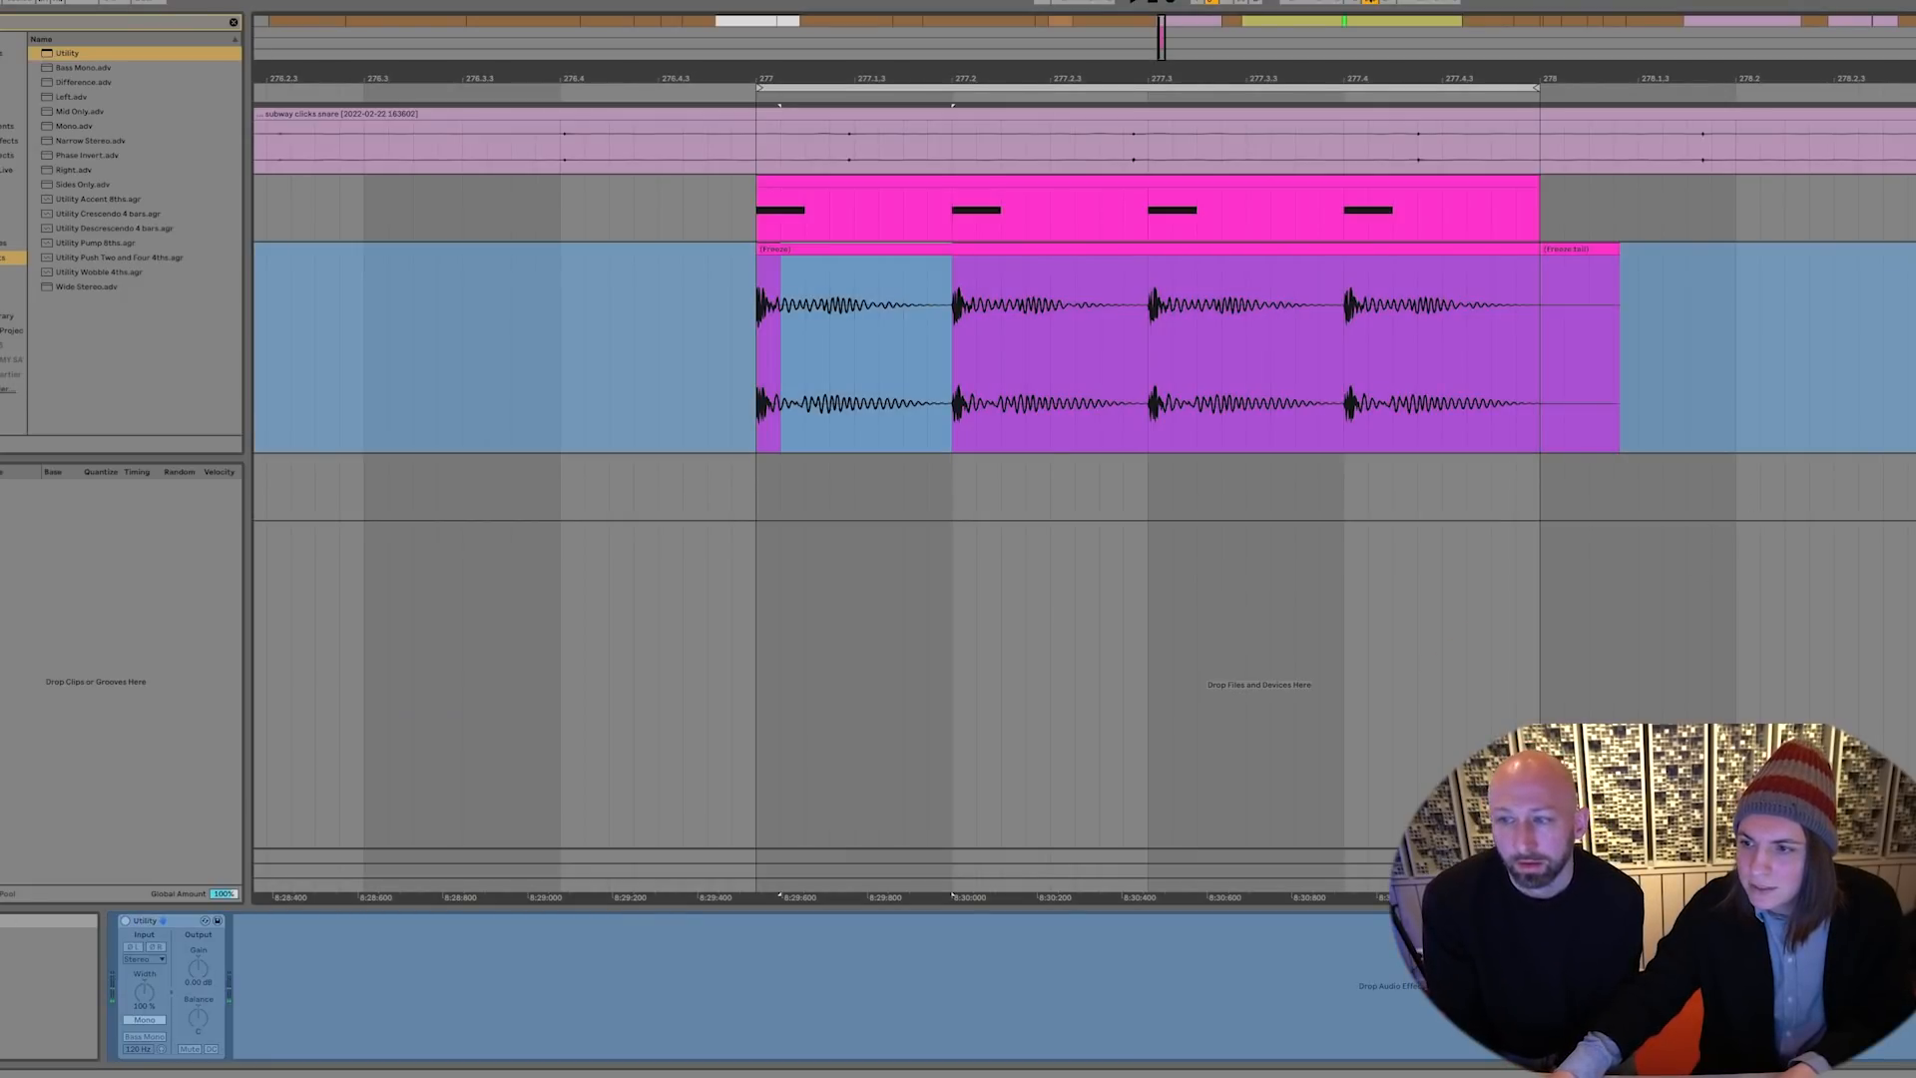
pyautogui.press('alt+super+f')
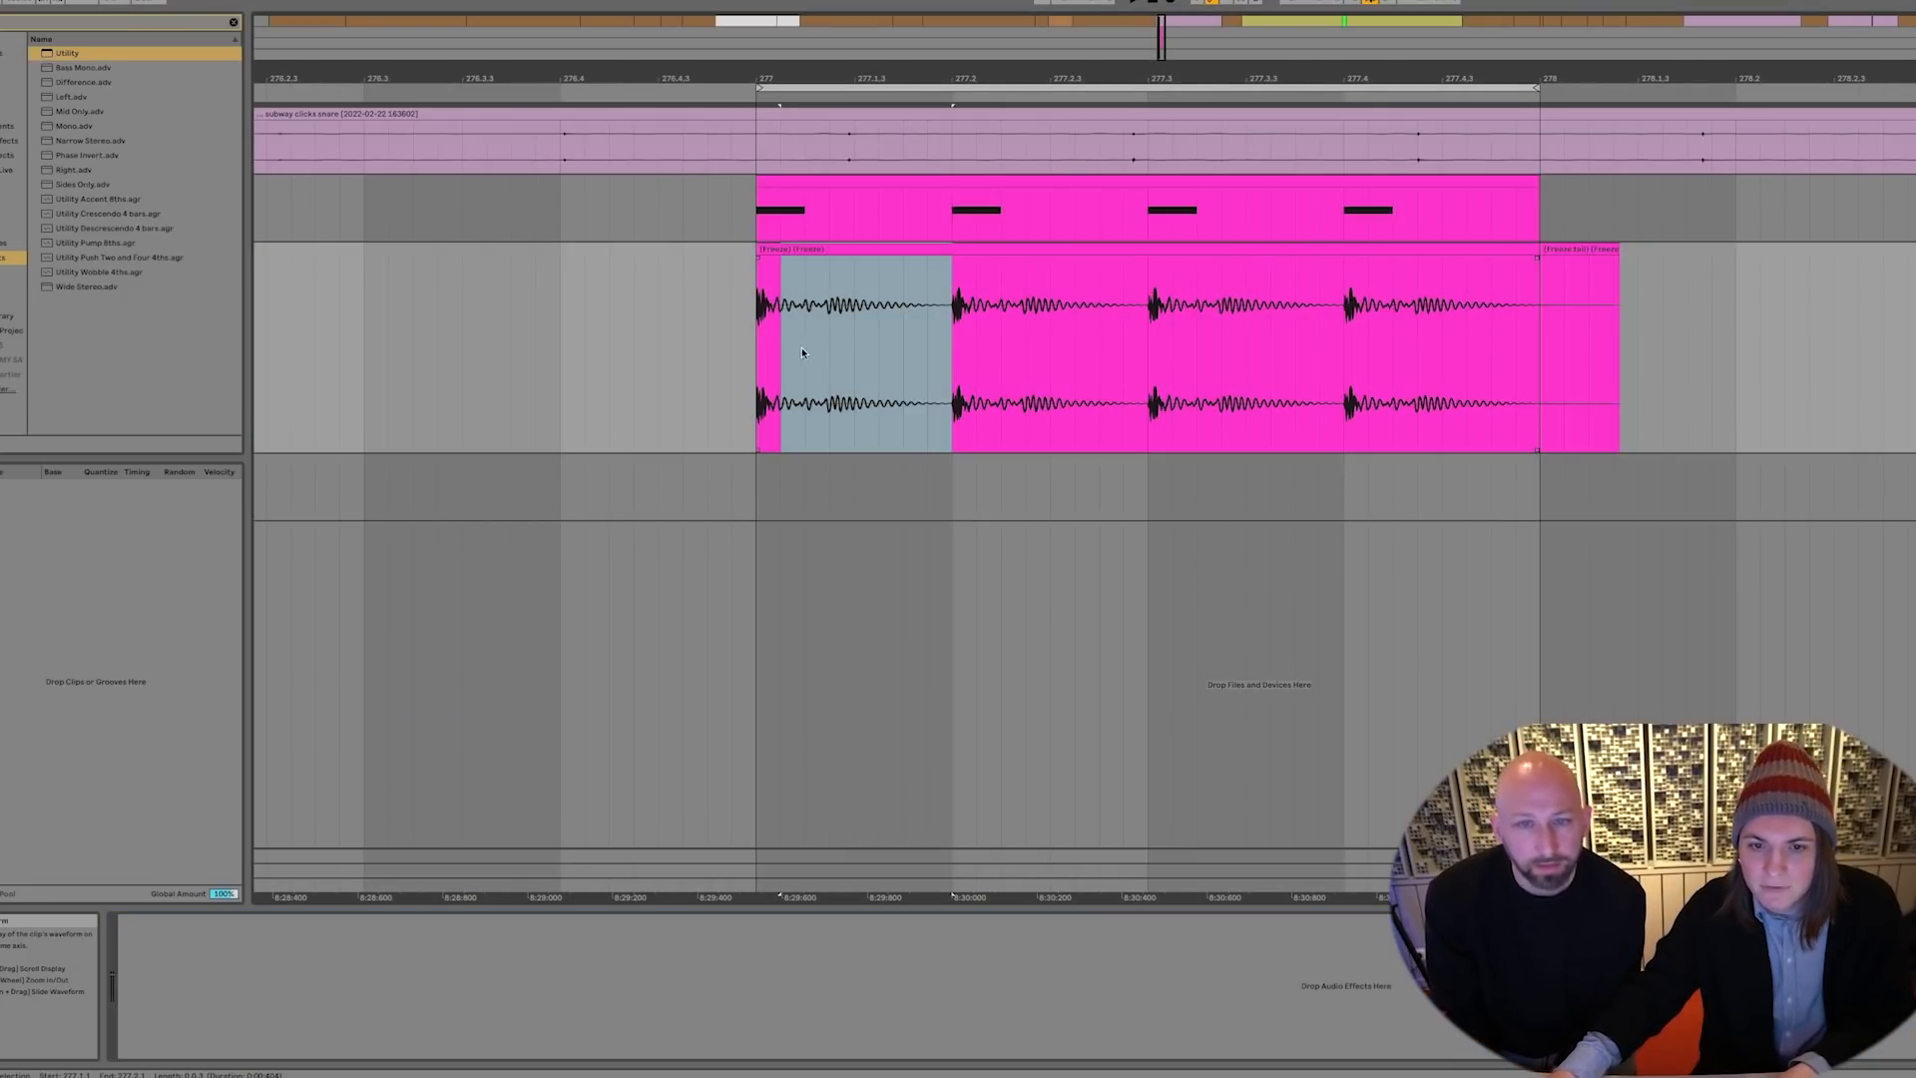
# Separate the first kick's tail and attack, moving the tail to 276.4 and placing the attack directly in front of it
pyautogui.moveTo(826, 350); pyautogui.dragTo(948, 284)
pyautogui.moveTo(841, 250); pyautogui.dragTo(619, 316)
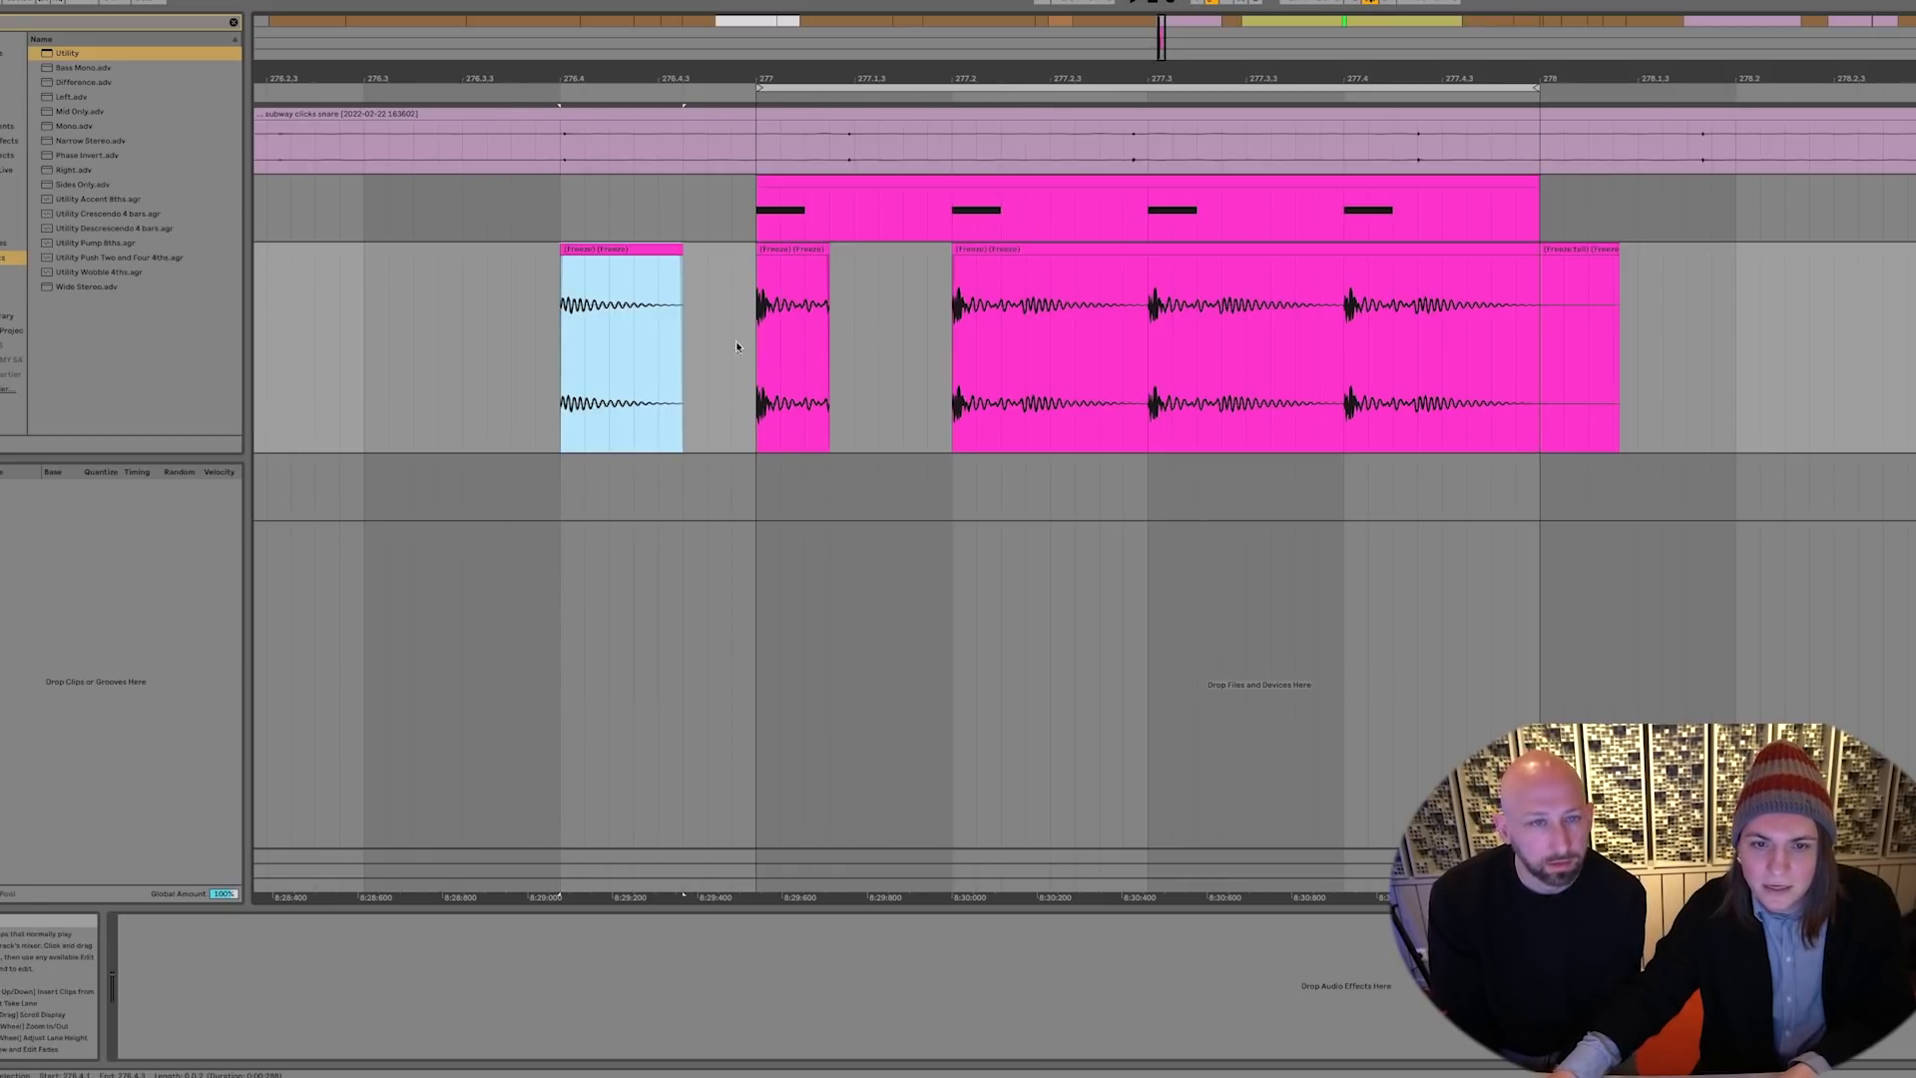
pyautogui.moveTo(756, 326); pyautogui.dragTo(781, 329)
pyautogui.moveTo(772, 245); pyautogui.dragTo(547, 284)
# Raise the separated tail clip's gain to 7.25 dB and crossfade the end of the attack clip into it
pyautogui.moveTo(548, 85); pyautogui.dragTo(548, 119)
pyautogui.moveTo(526, 325); pyautogui.dragTo(788, 327)
pyautogui.click(647, 246)
pyautogui.doubleClick(646, 247)
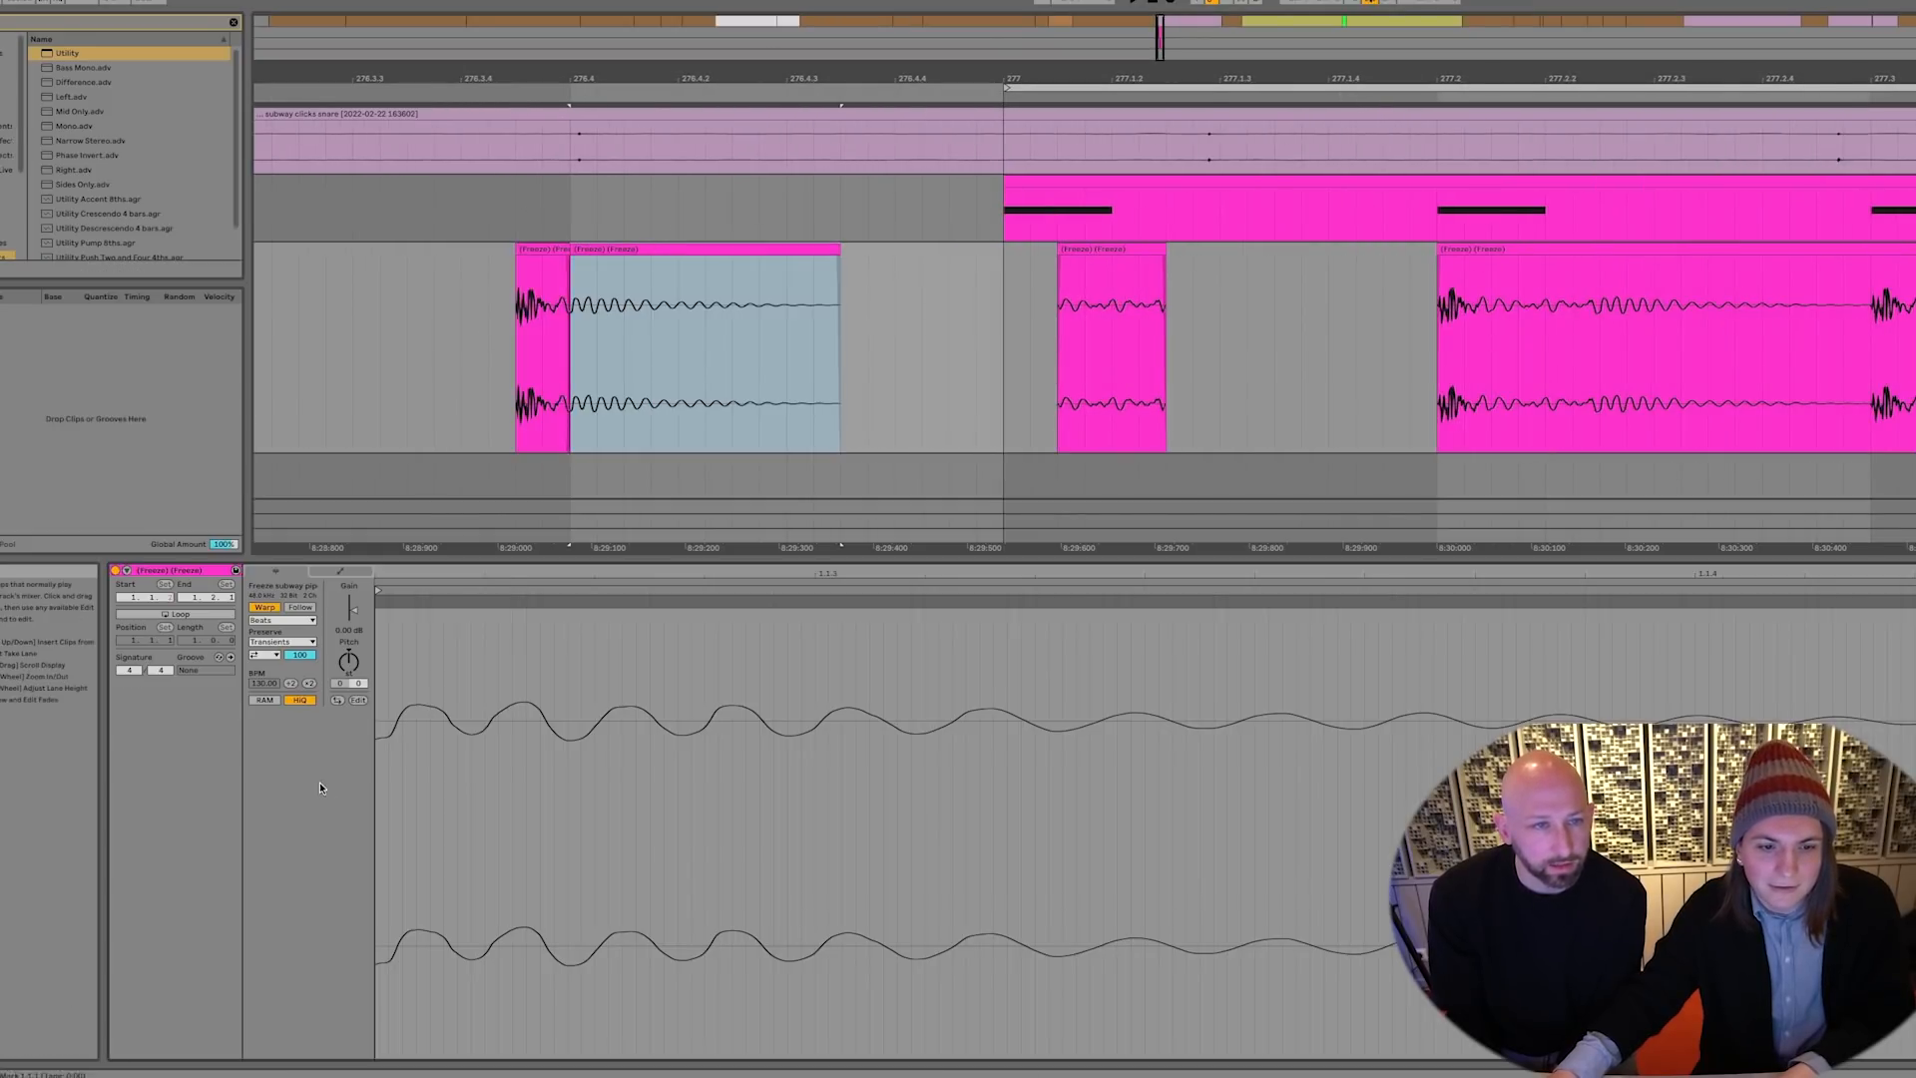
pyautogui.moveTo(352, 611); pyautogui.dragTo(351, 593)
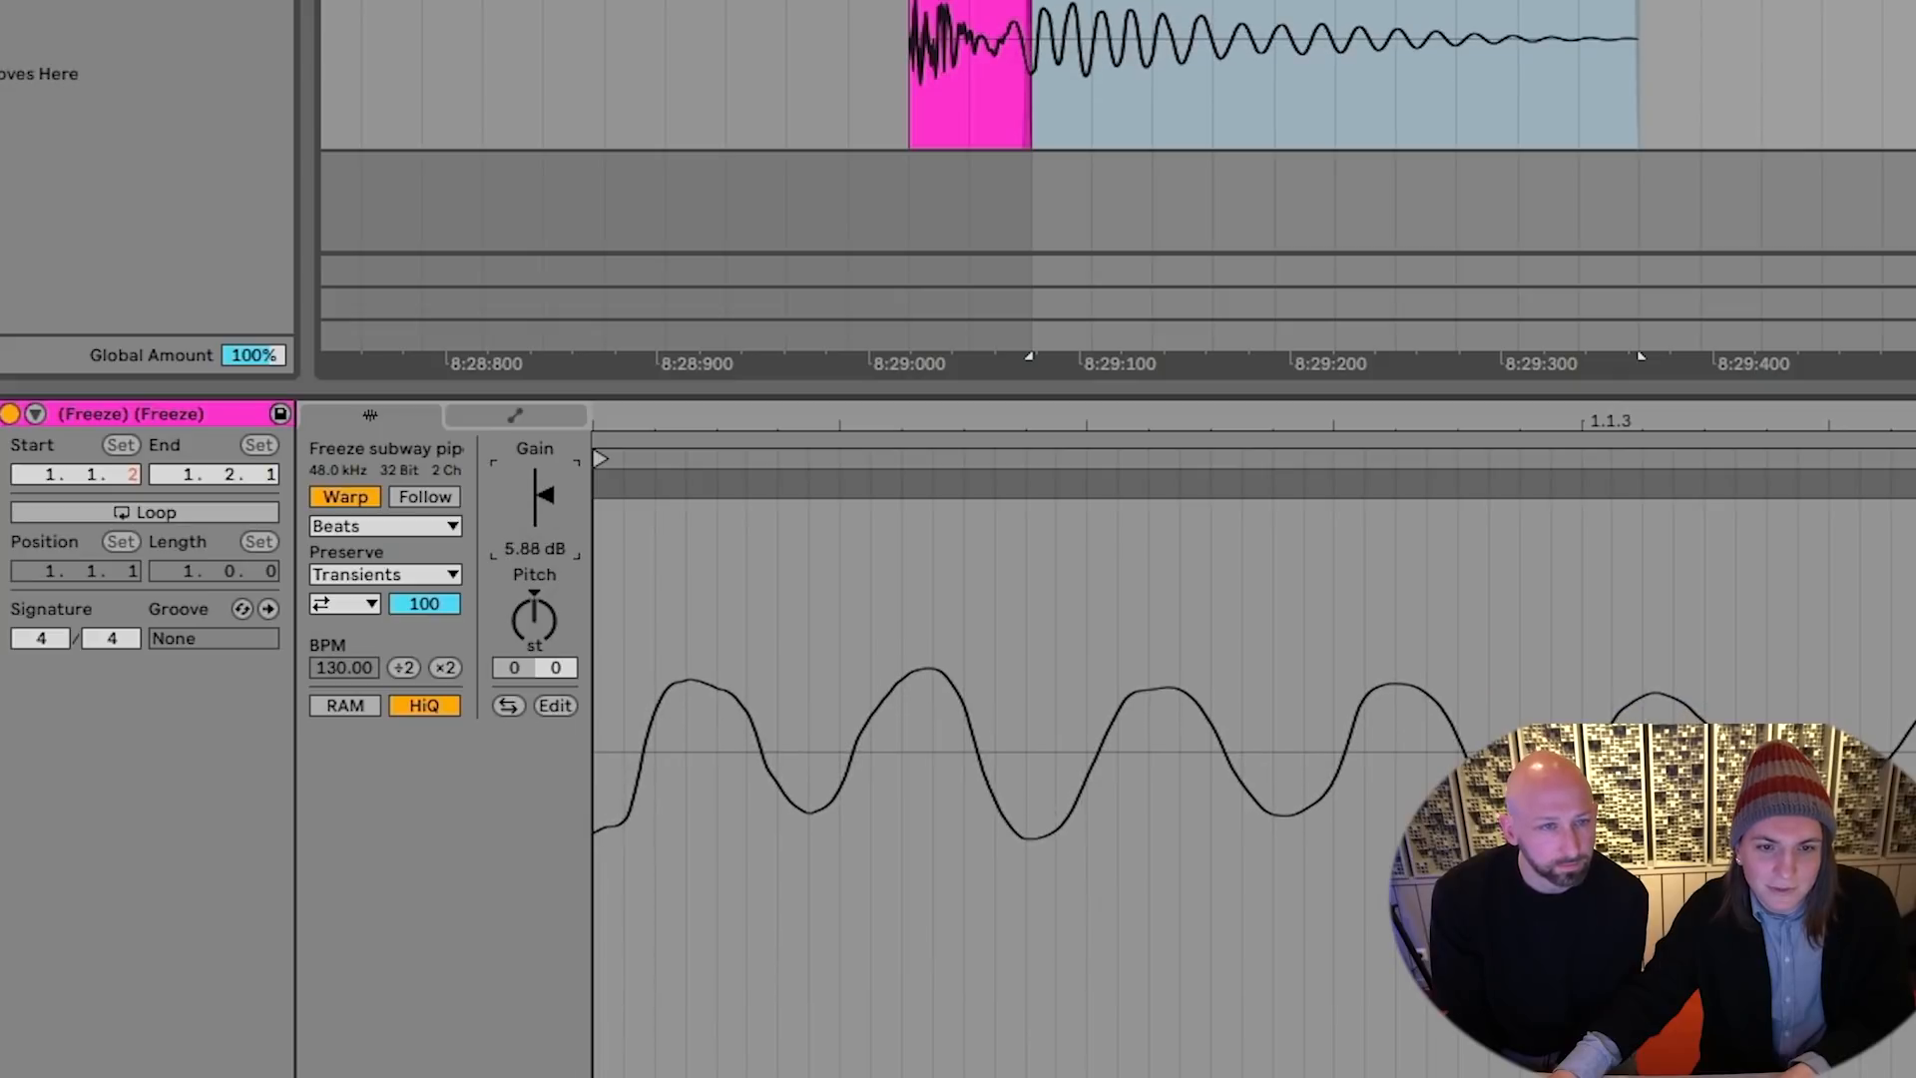
pyautogui.moveTo(980, 2); pyautogui.dragTo(980, 24)
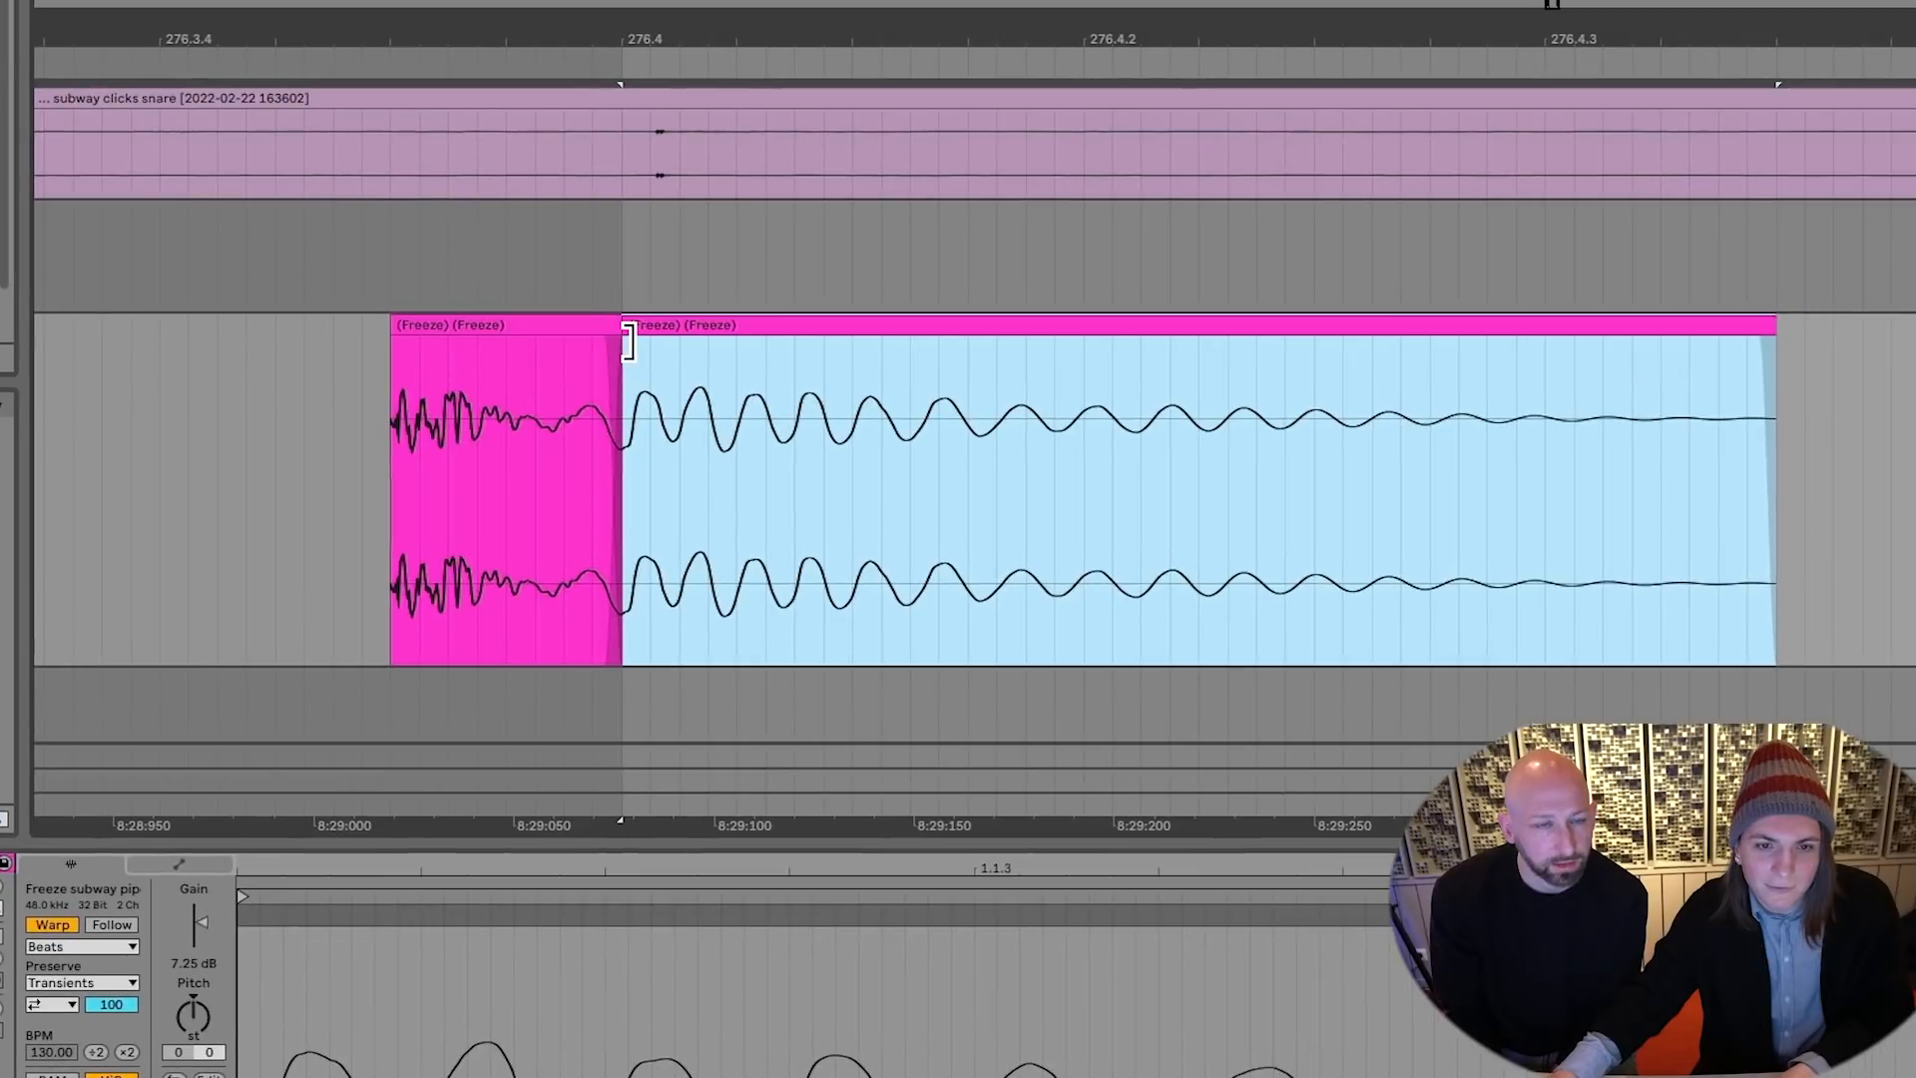
pyautogui.moveTo(708, 223)
pyautogui.mouseDown()
pyautogui.moveTo(623, 226)
pyautogui.moveTo(672, 224)
pyautogui.mouseUp()
pyautogui.moveTo(585, 341); pyautogui.dragTo(589, 349)
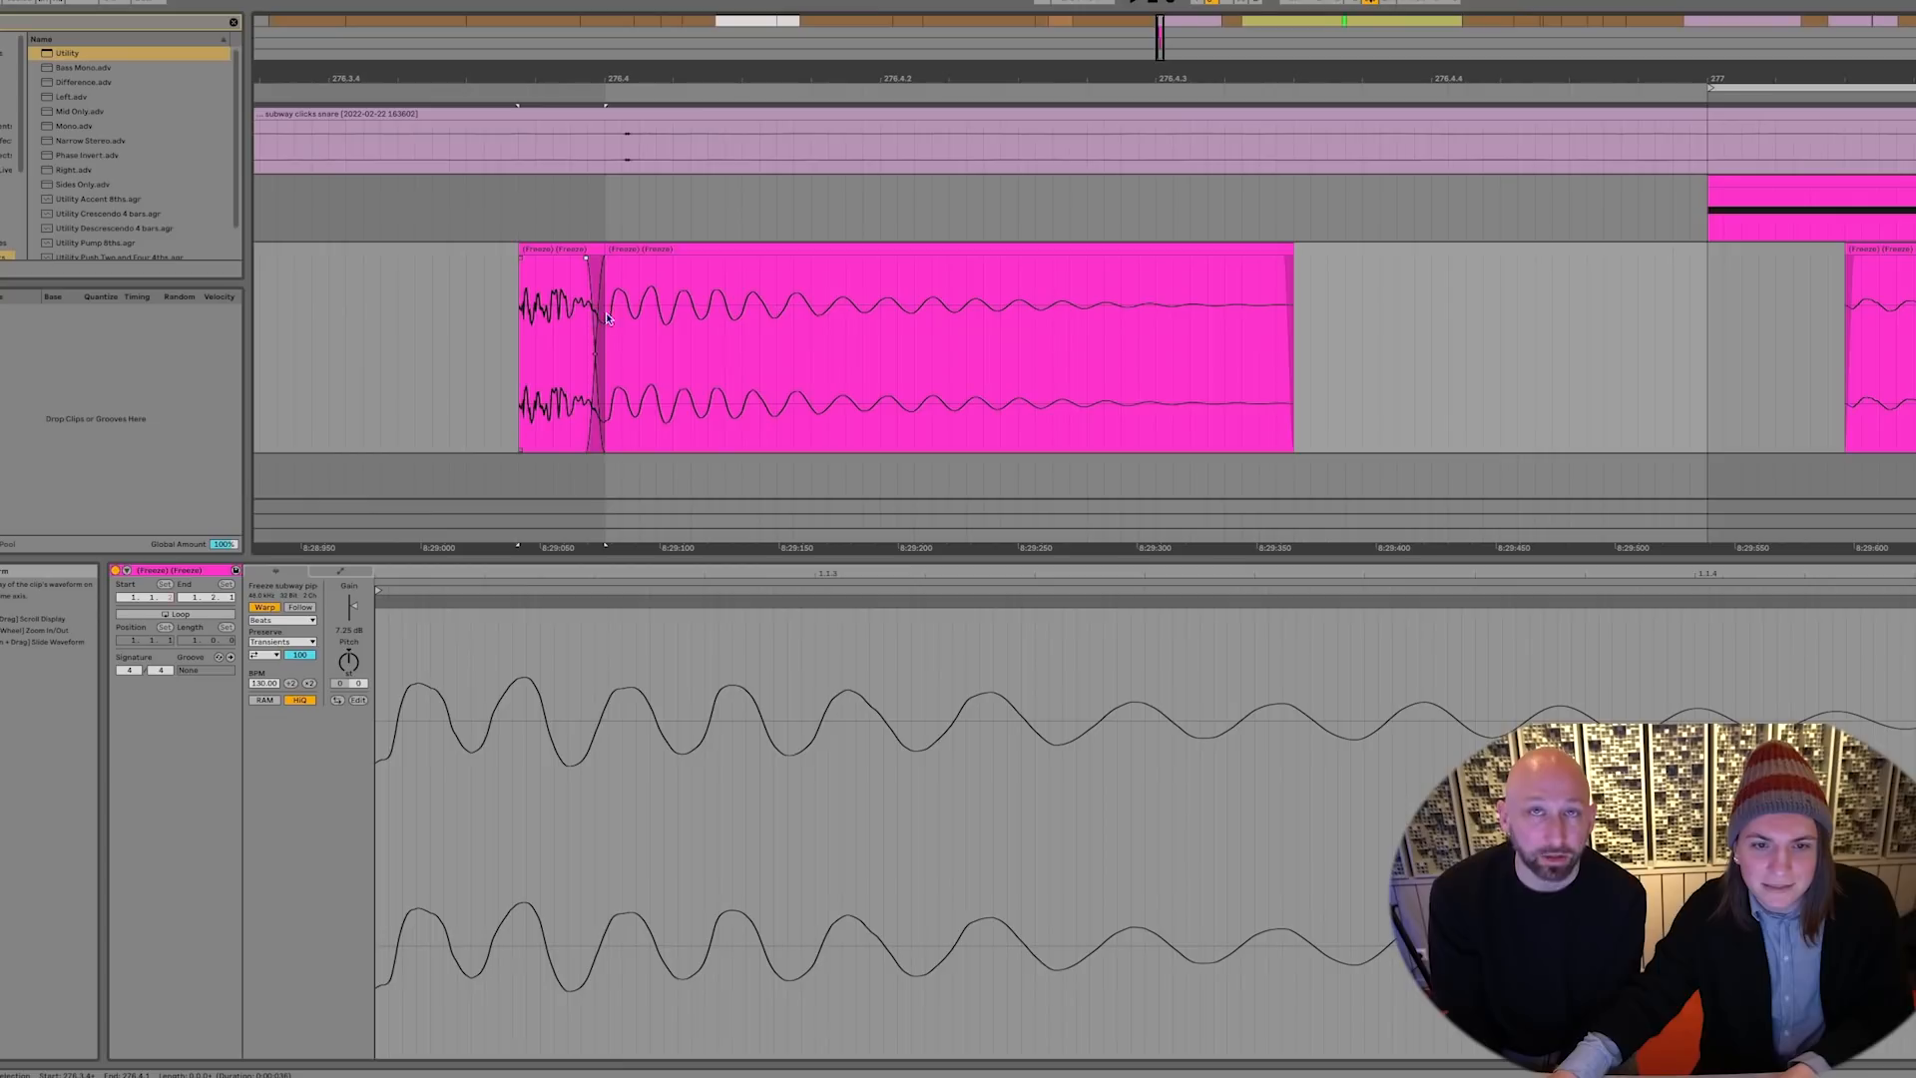
# Loop and play the rebuilt kick, comparing it with the unedited kick at 277.3
pyautogui.scroll(-5, 573, 150)
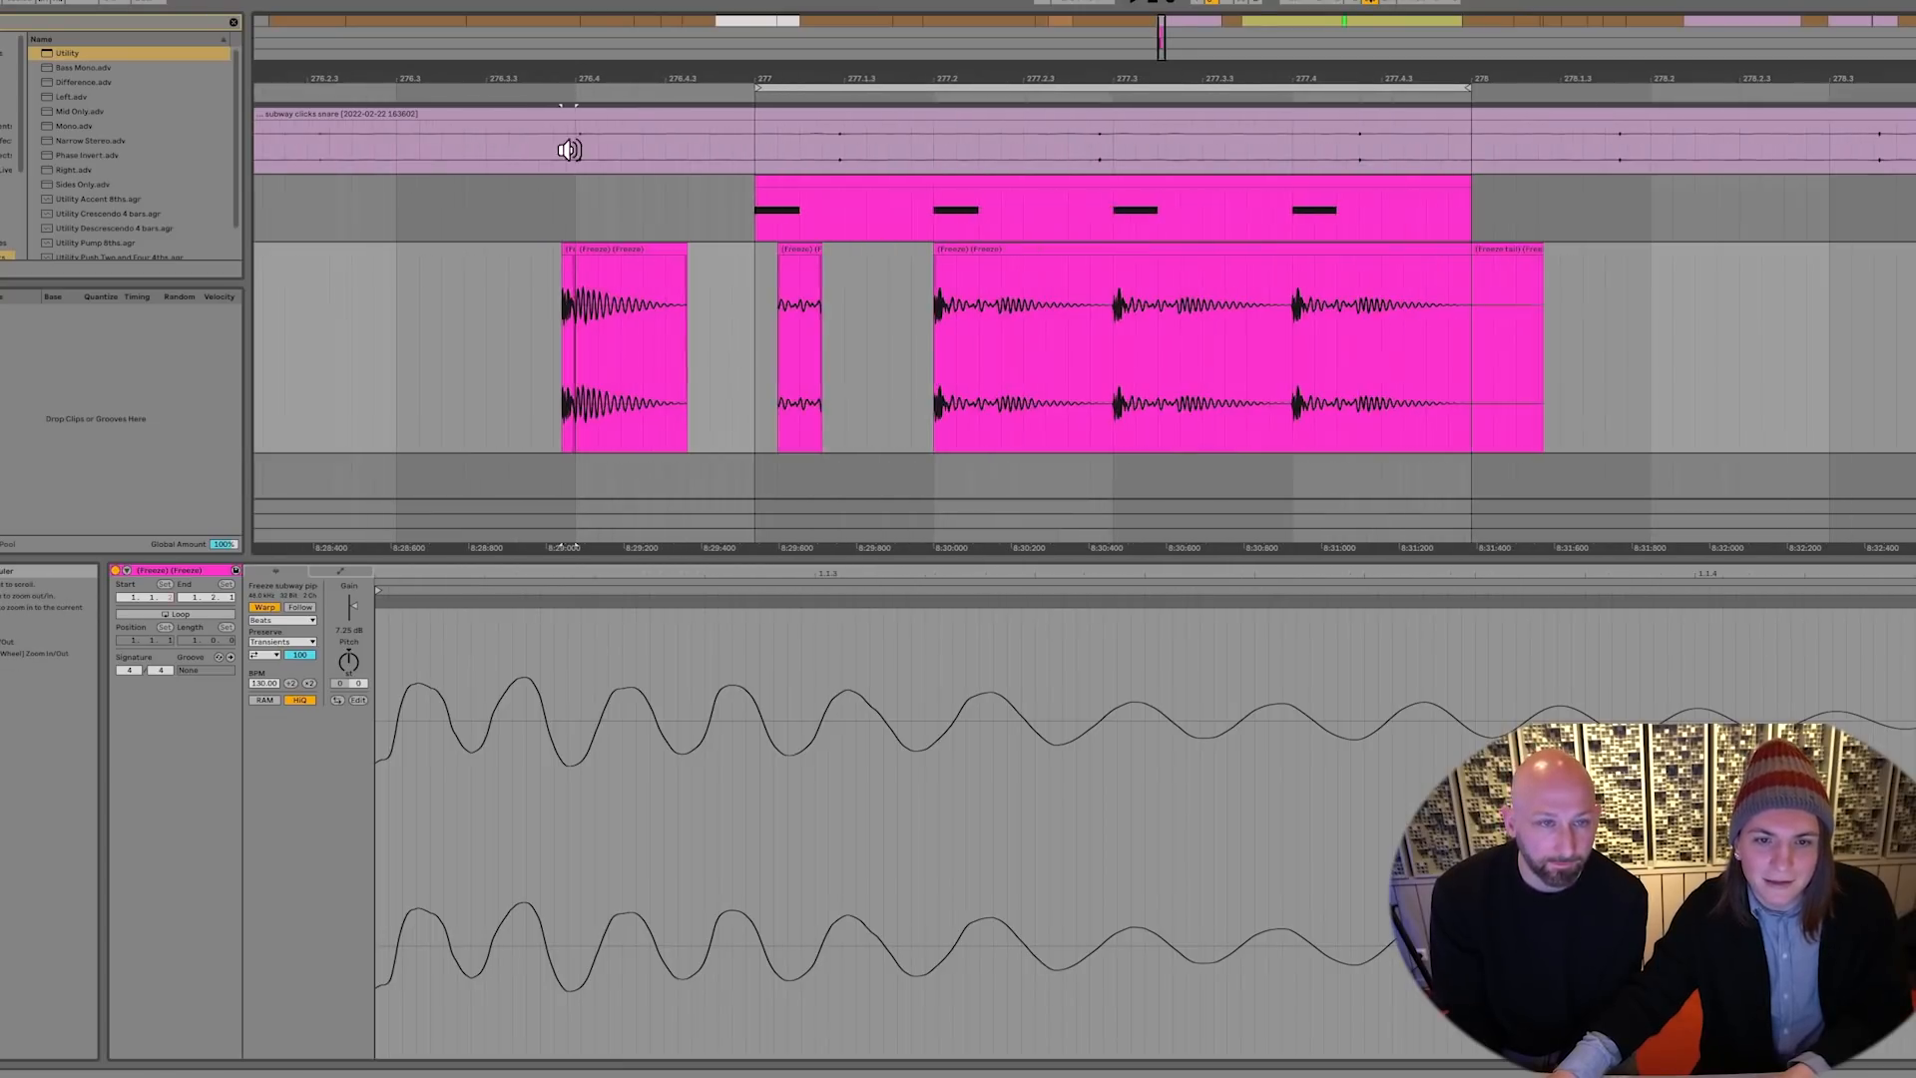
pyautogui.moveTo(556, 343); pyautogui.dragTo(695, 327)
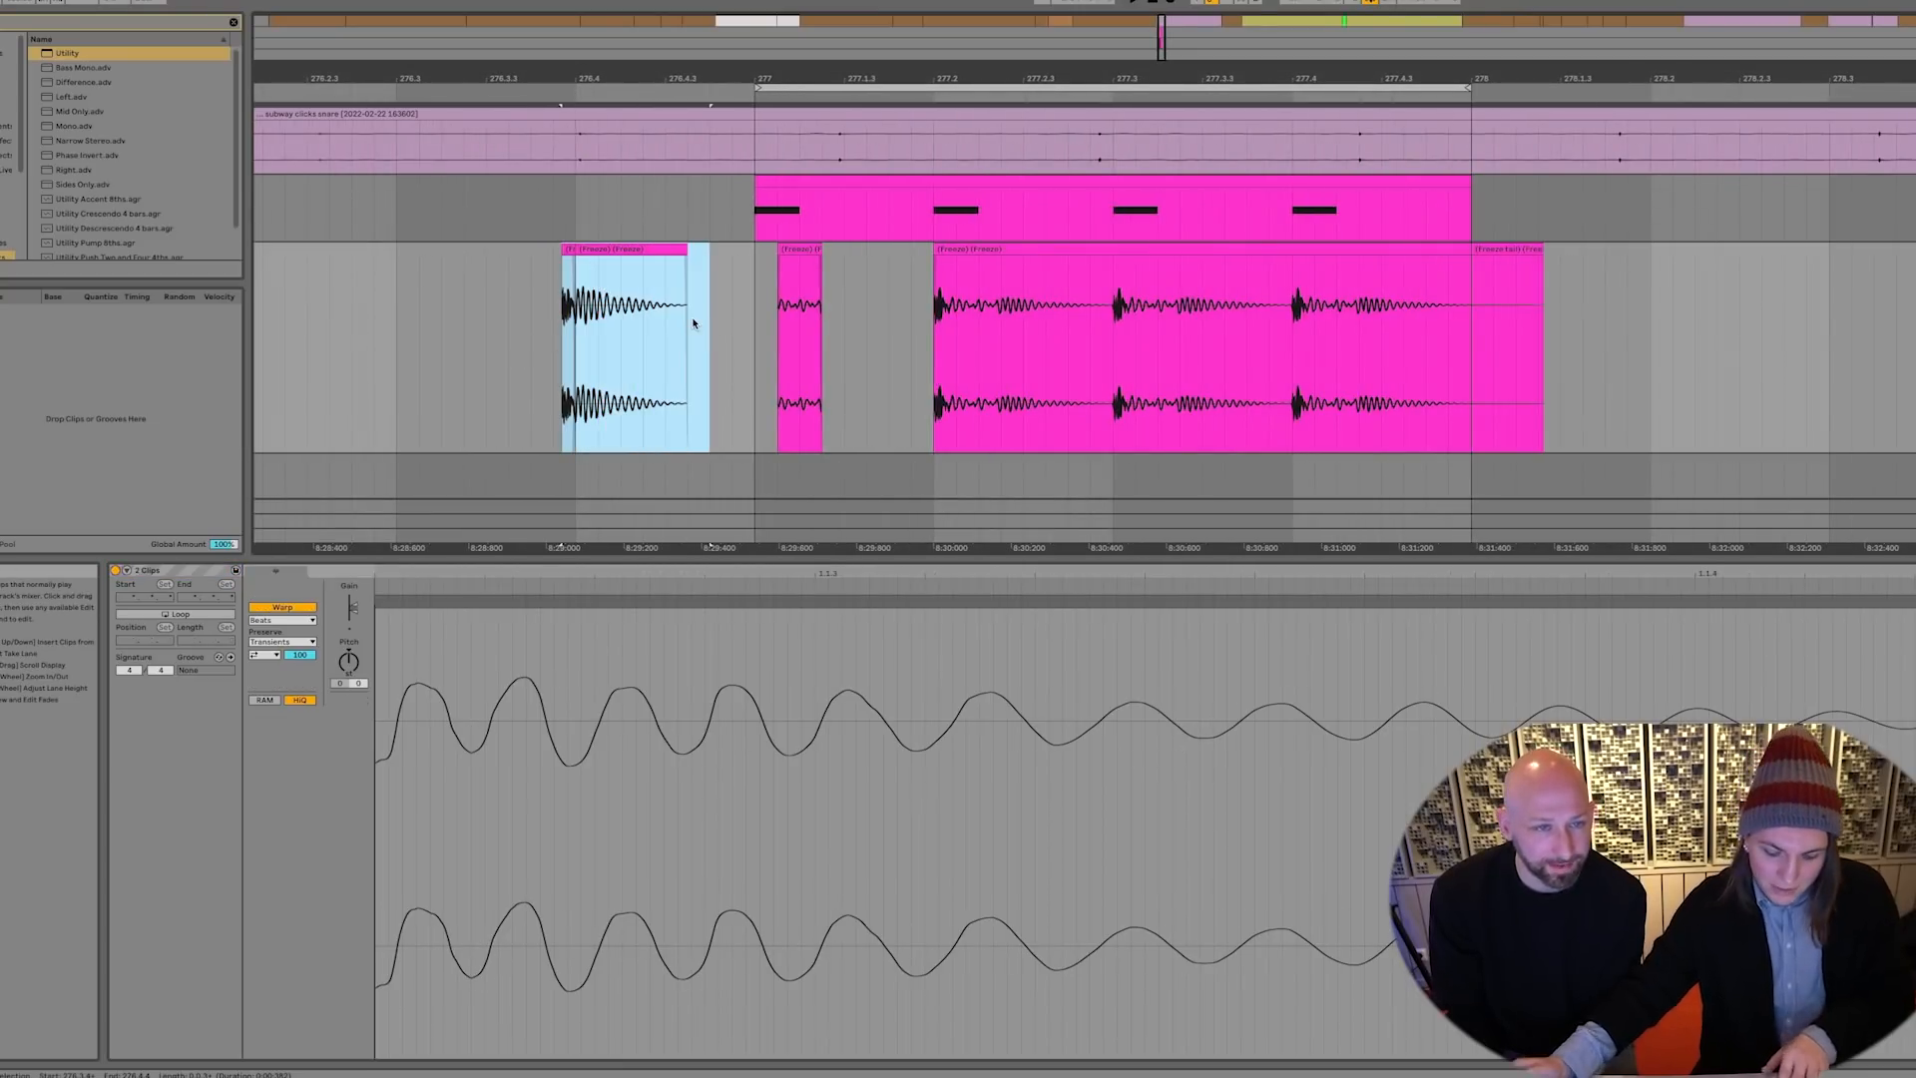
pyautogui.hotkey('ctrl', 'l')
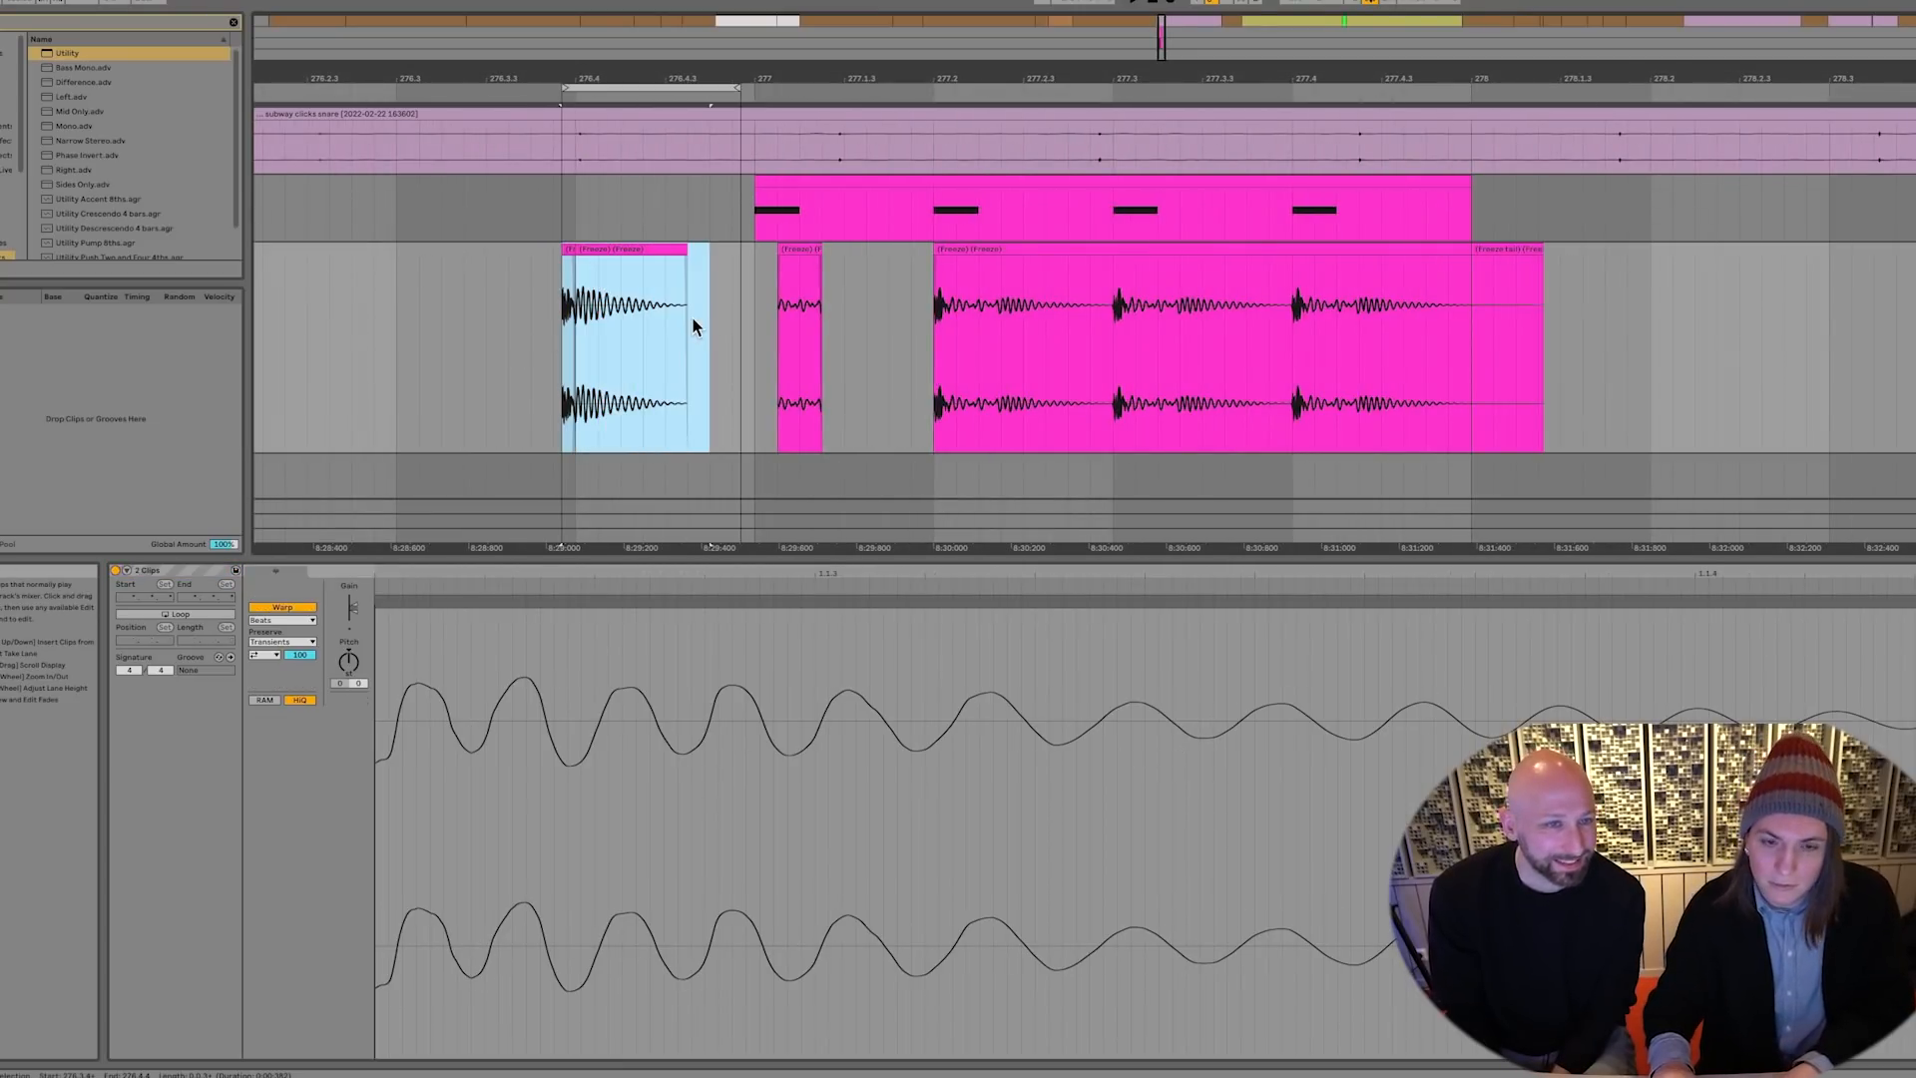
pyautogui.press('space')
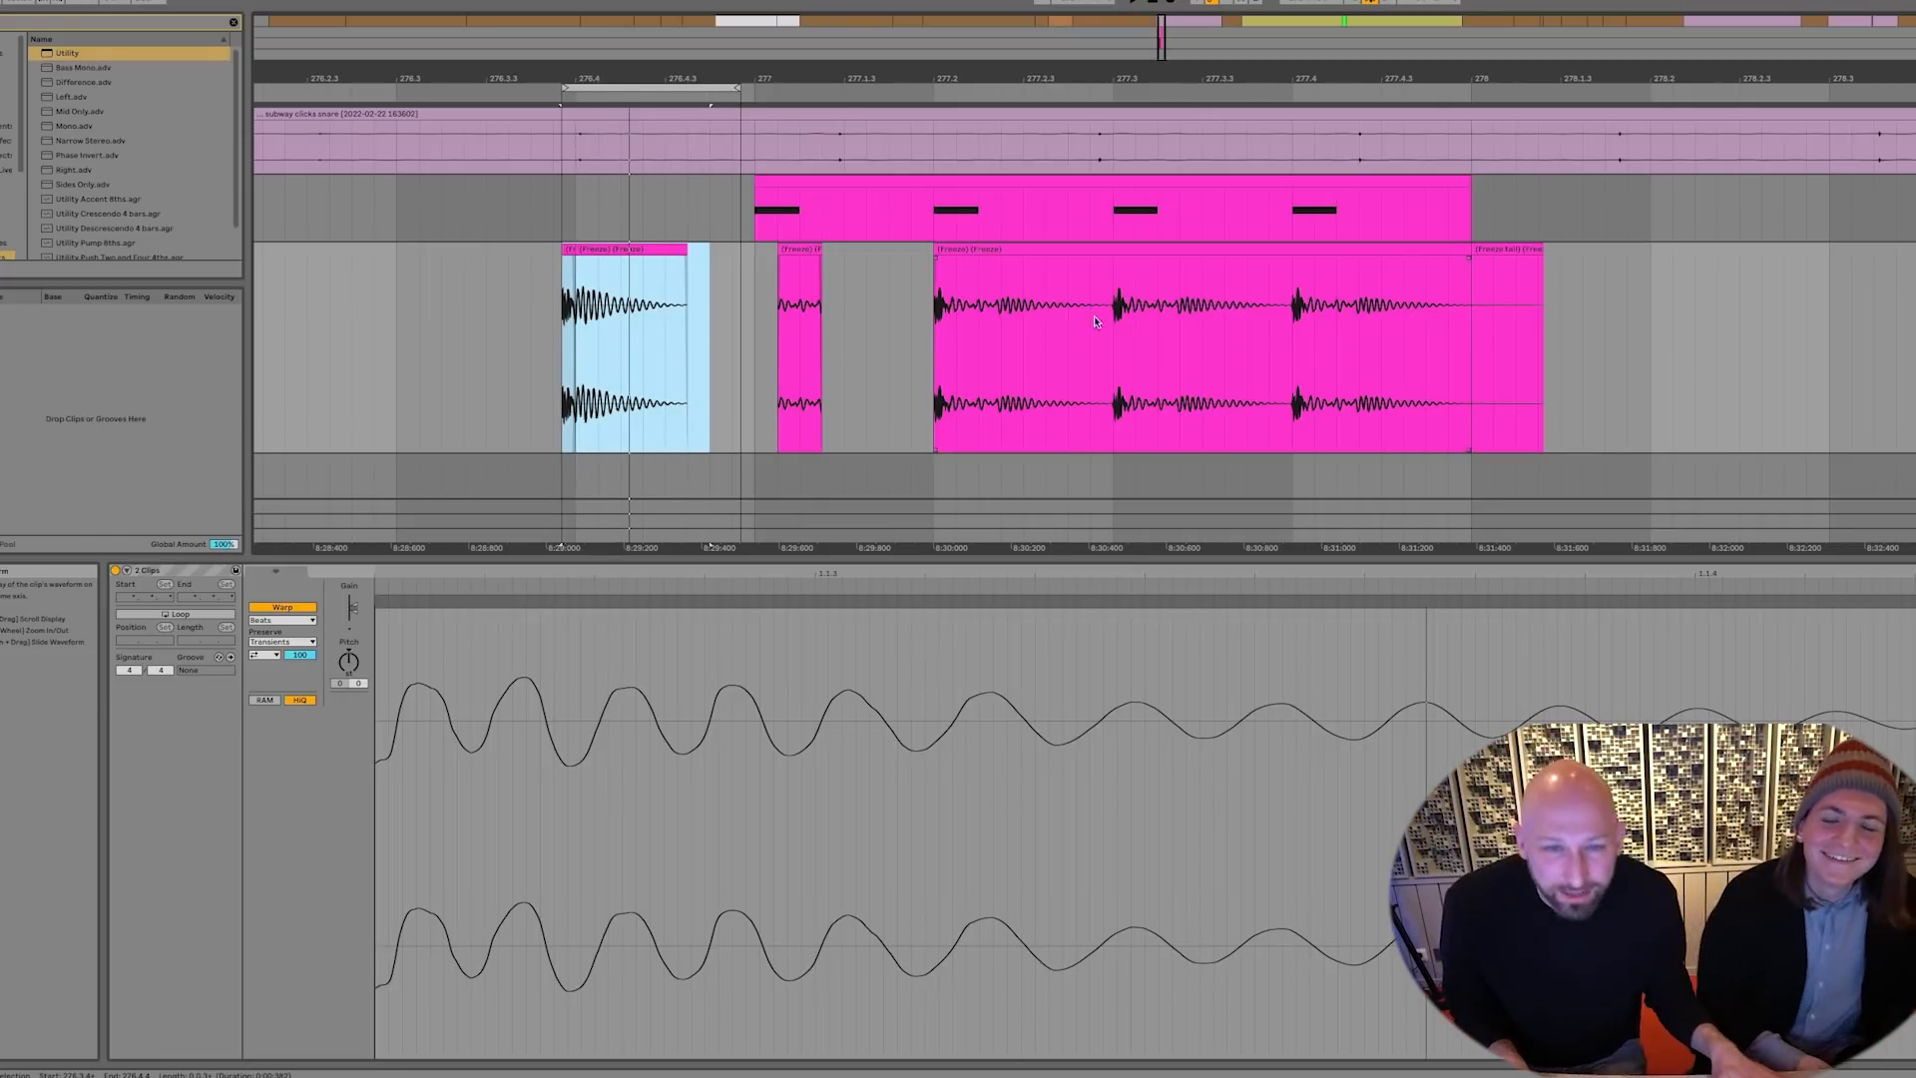
pyautogui.click(1113, 300)
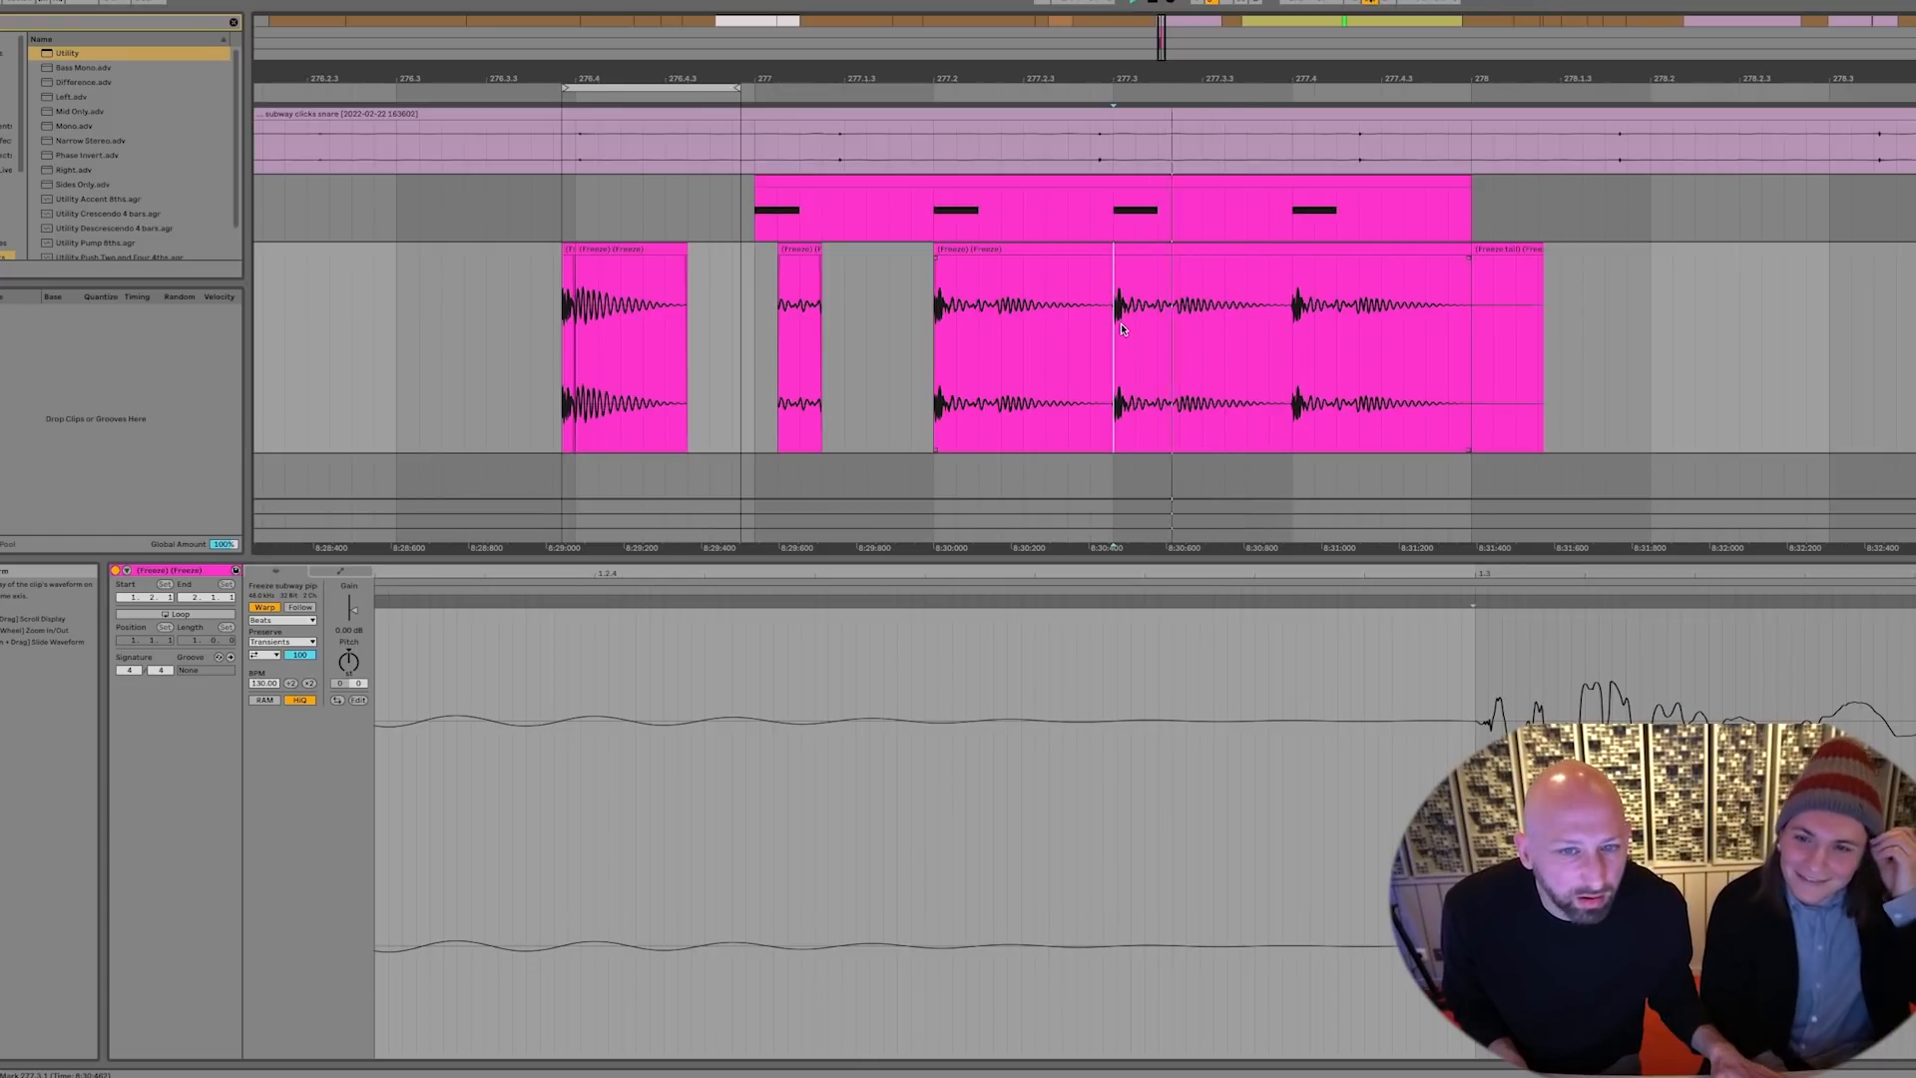
pyautogui.click(564, 308)
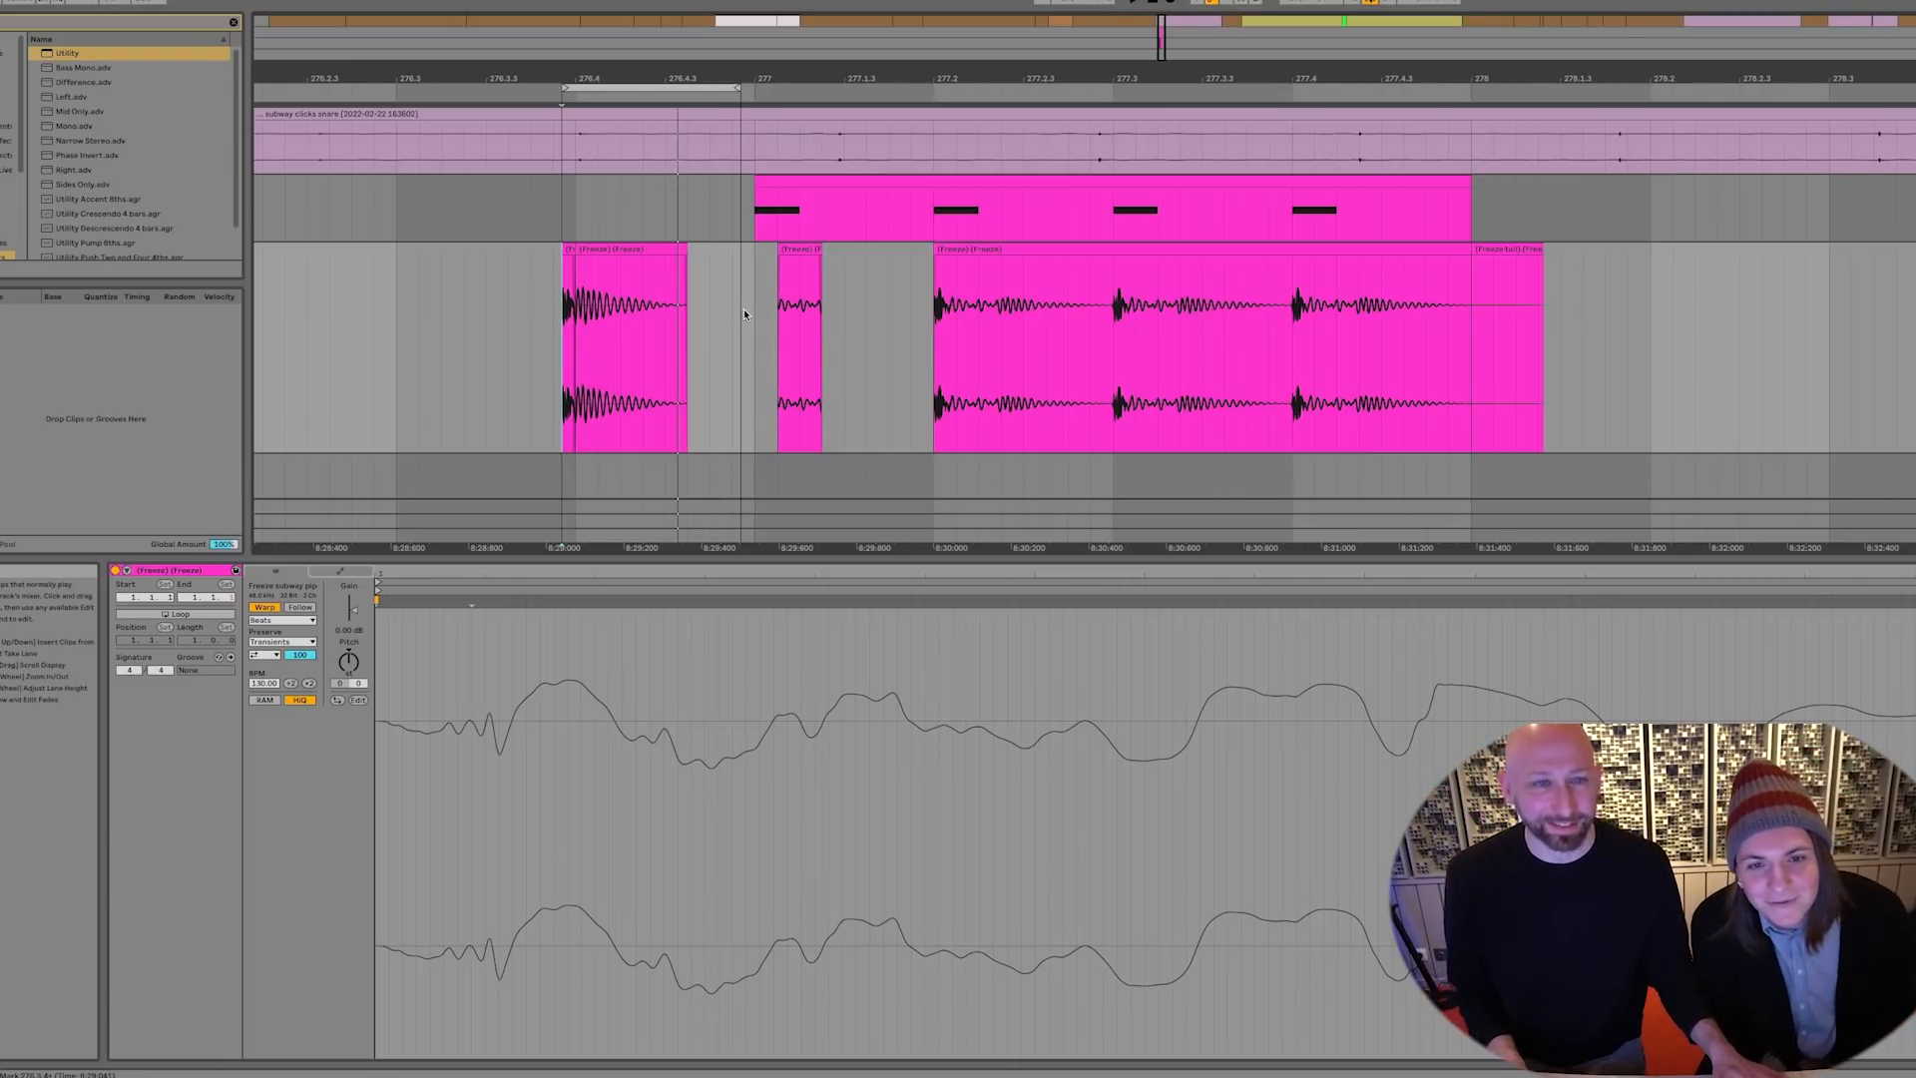
# Delete the old kick audio from 277 onward and move the rebuilt kick to start at 277
pyautogui.moveTo(746, 308); pyautogui.dragTo(1691, 359)
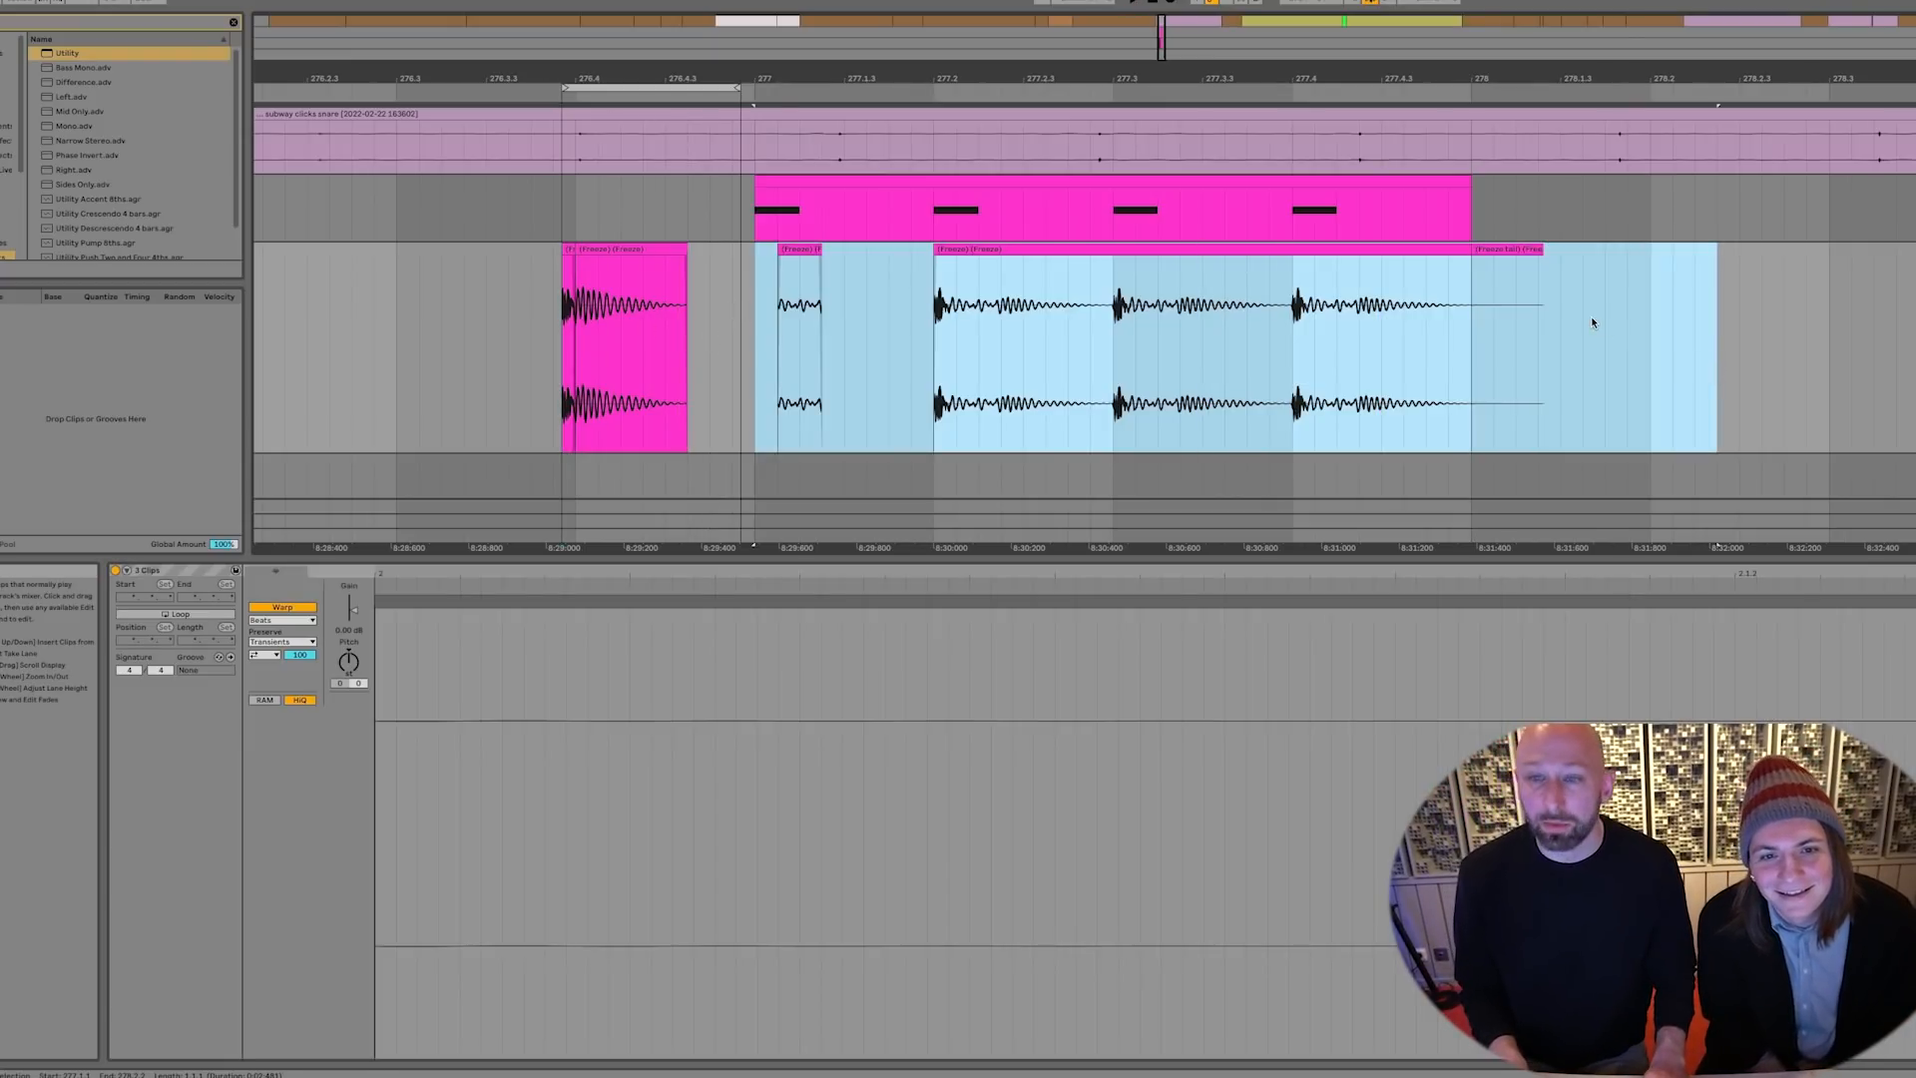
pyautogui.press('Delete')
pyautogui.click(643, 248)
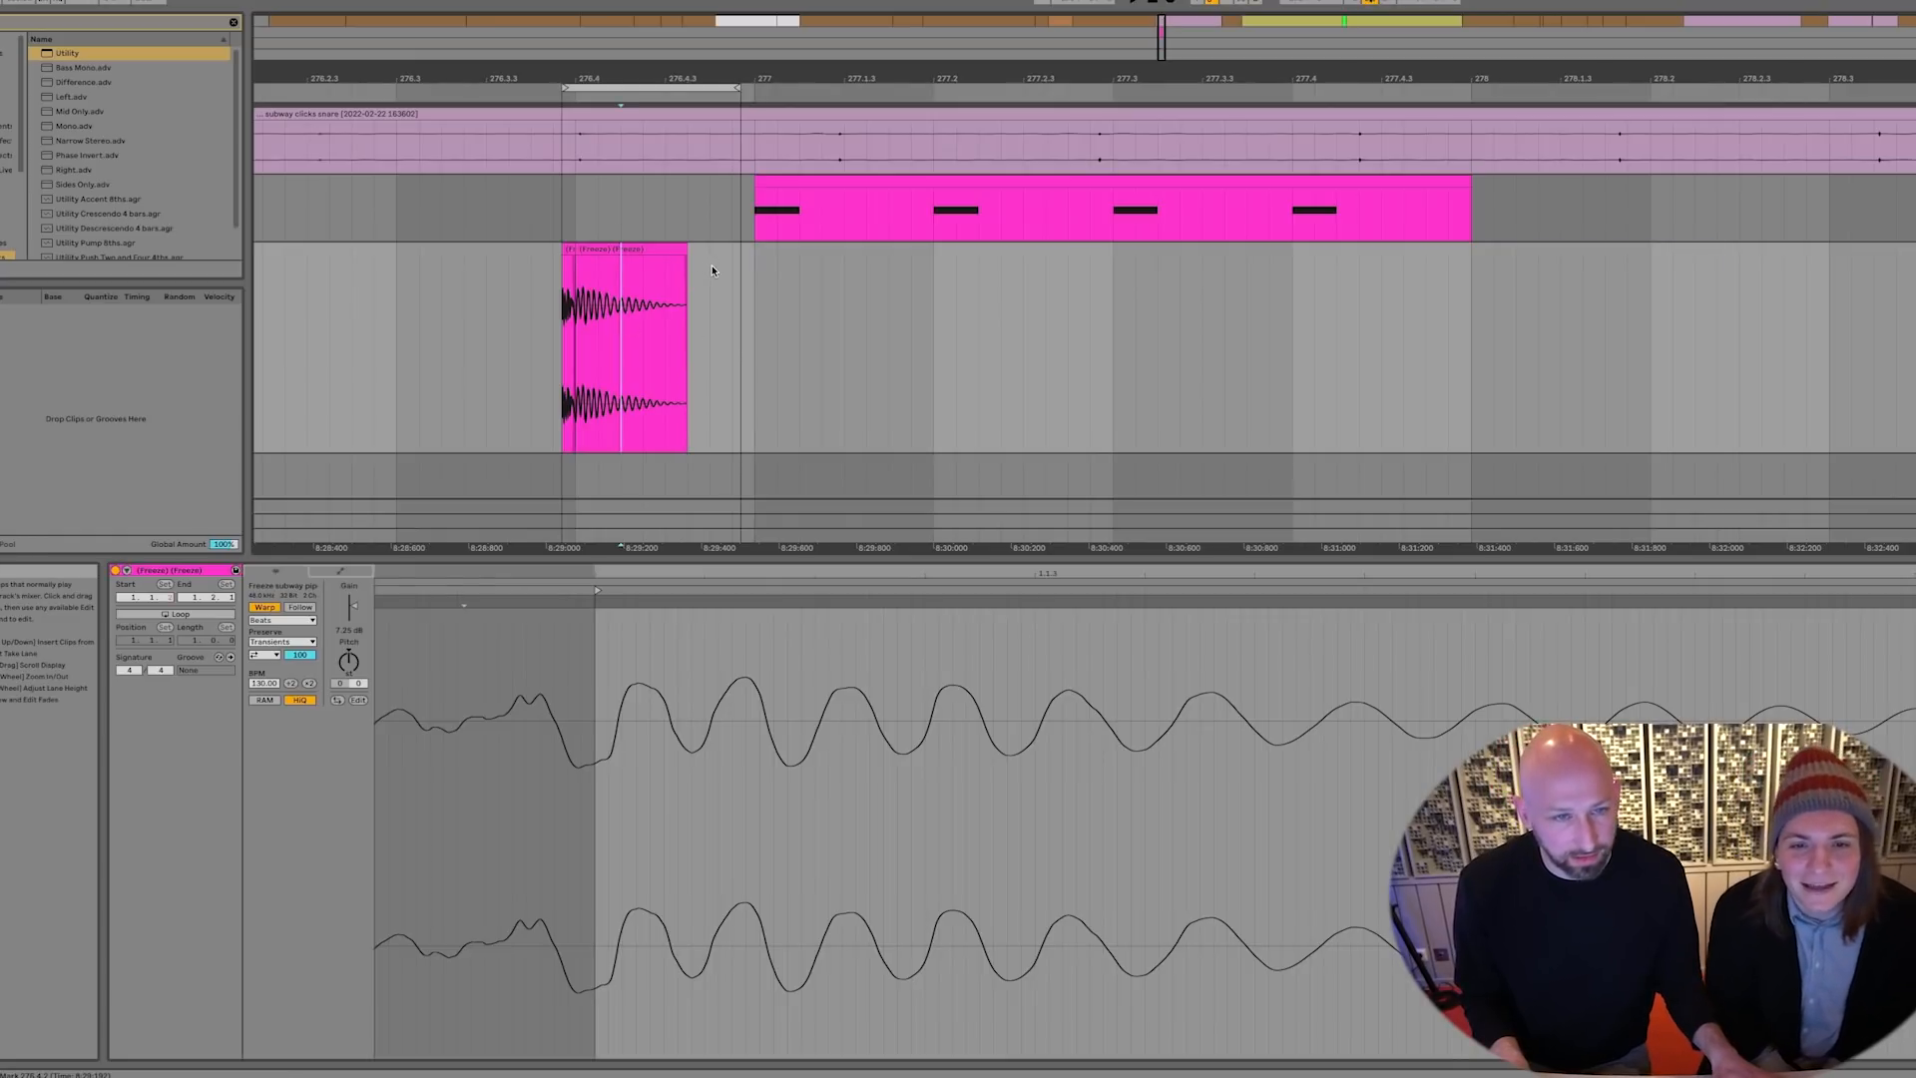
pyautogui.moveTo(713, 270); pyautogui.dragTo(512, 297)
pyautogui.moveTo(644, 265)
pyautogui.mouseDown()
pyautogui.moveTo(867, 267)
pyautogui.moveTo(837, 259)
pyautogui.mouseUp()
pyautogui.click(889, 321)
pyautogui.moveTo(936, 305); pyautogui.dragTo(756, 309)
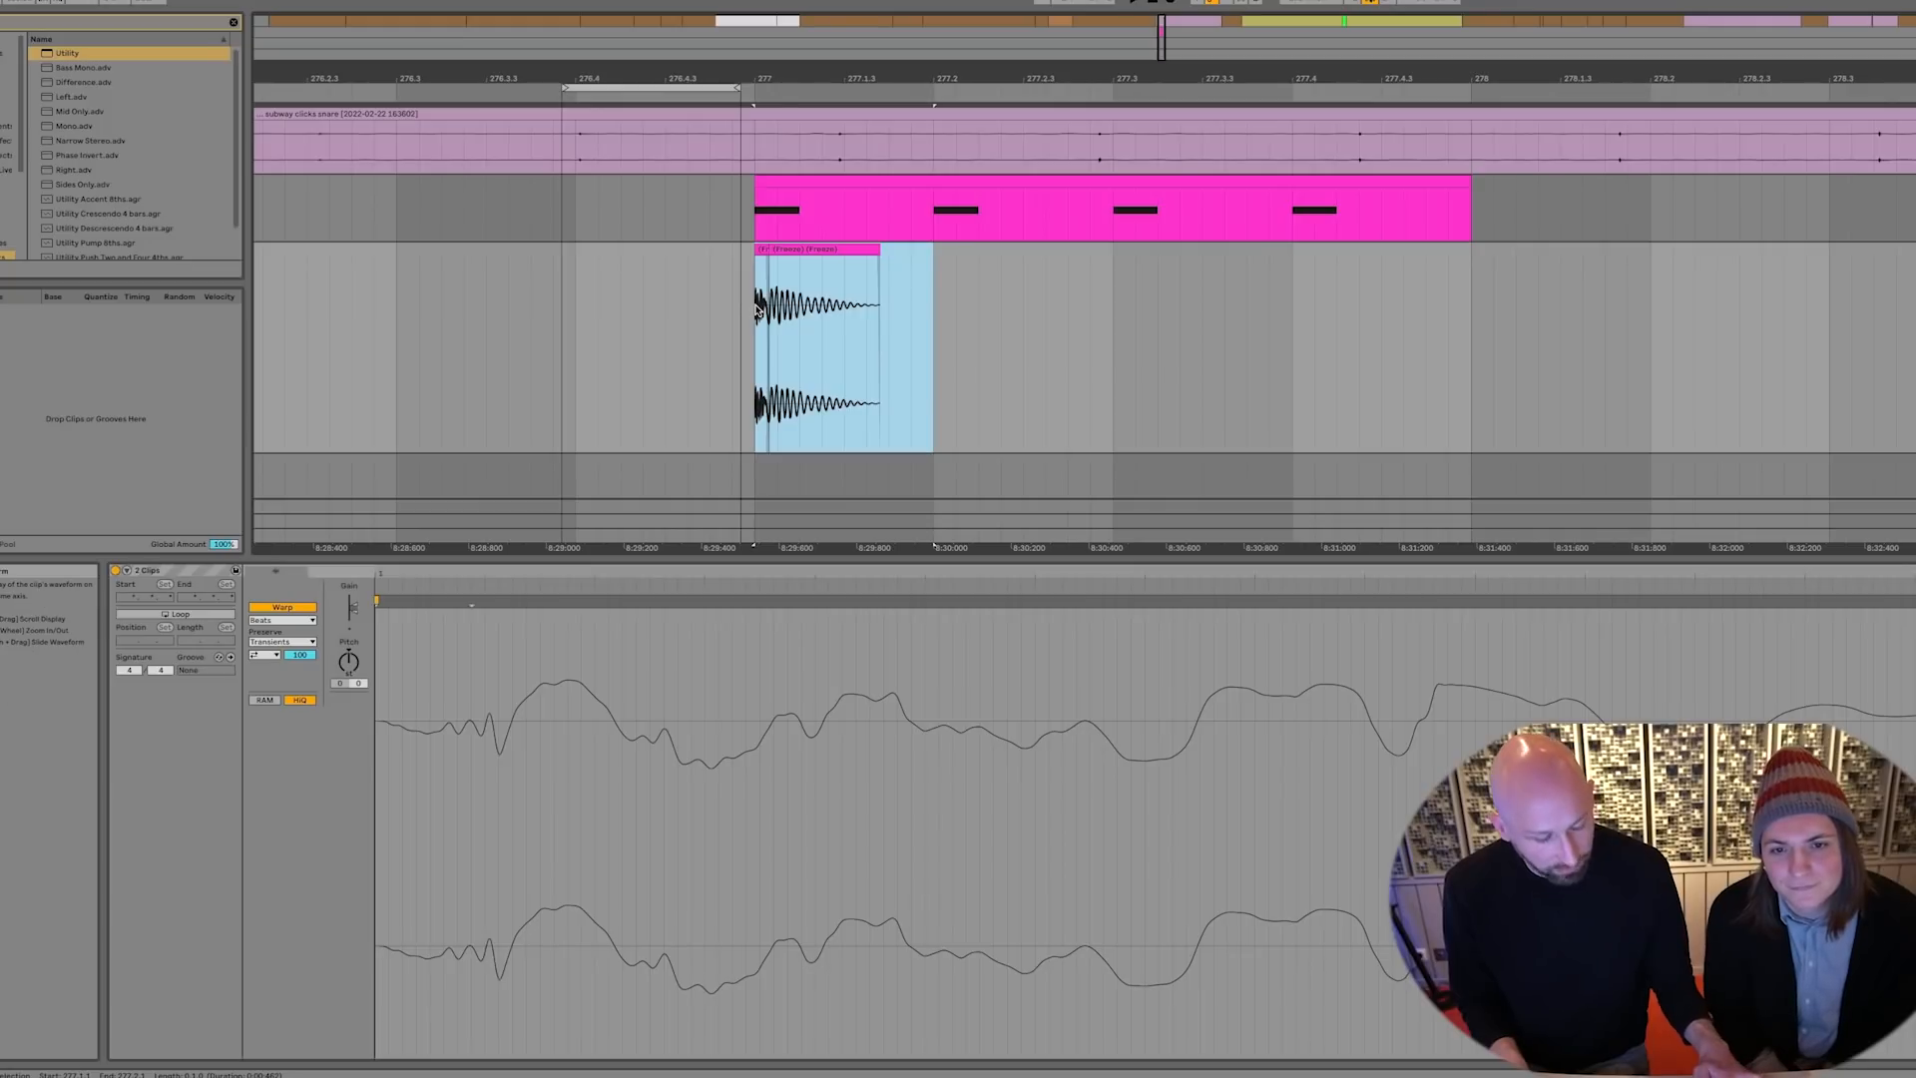
# Consolidate the rebuilt kick into a one-beat clip and duplicate it three times to fill the looped bar at 277
pyautogui.hotkey('ctrl', 'j')
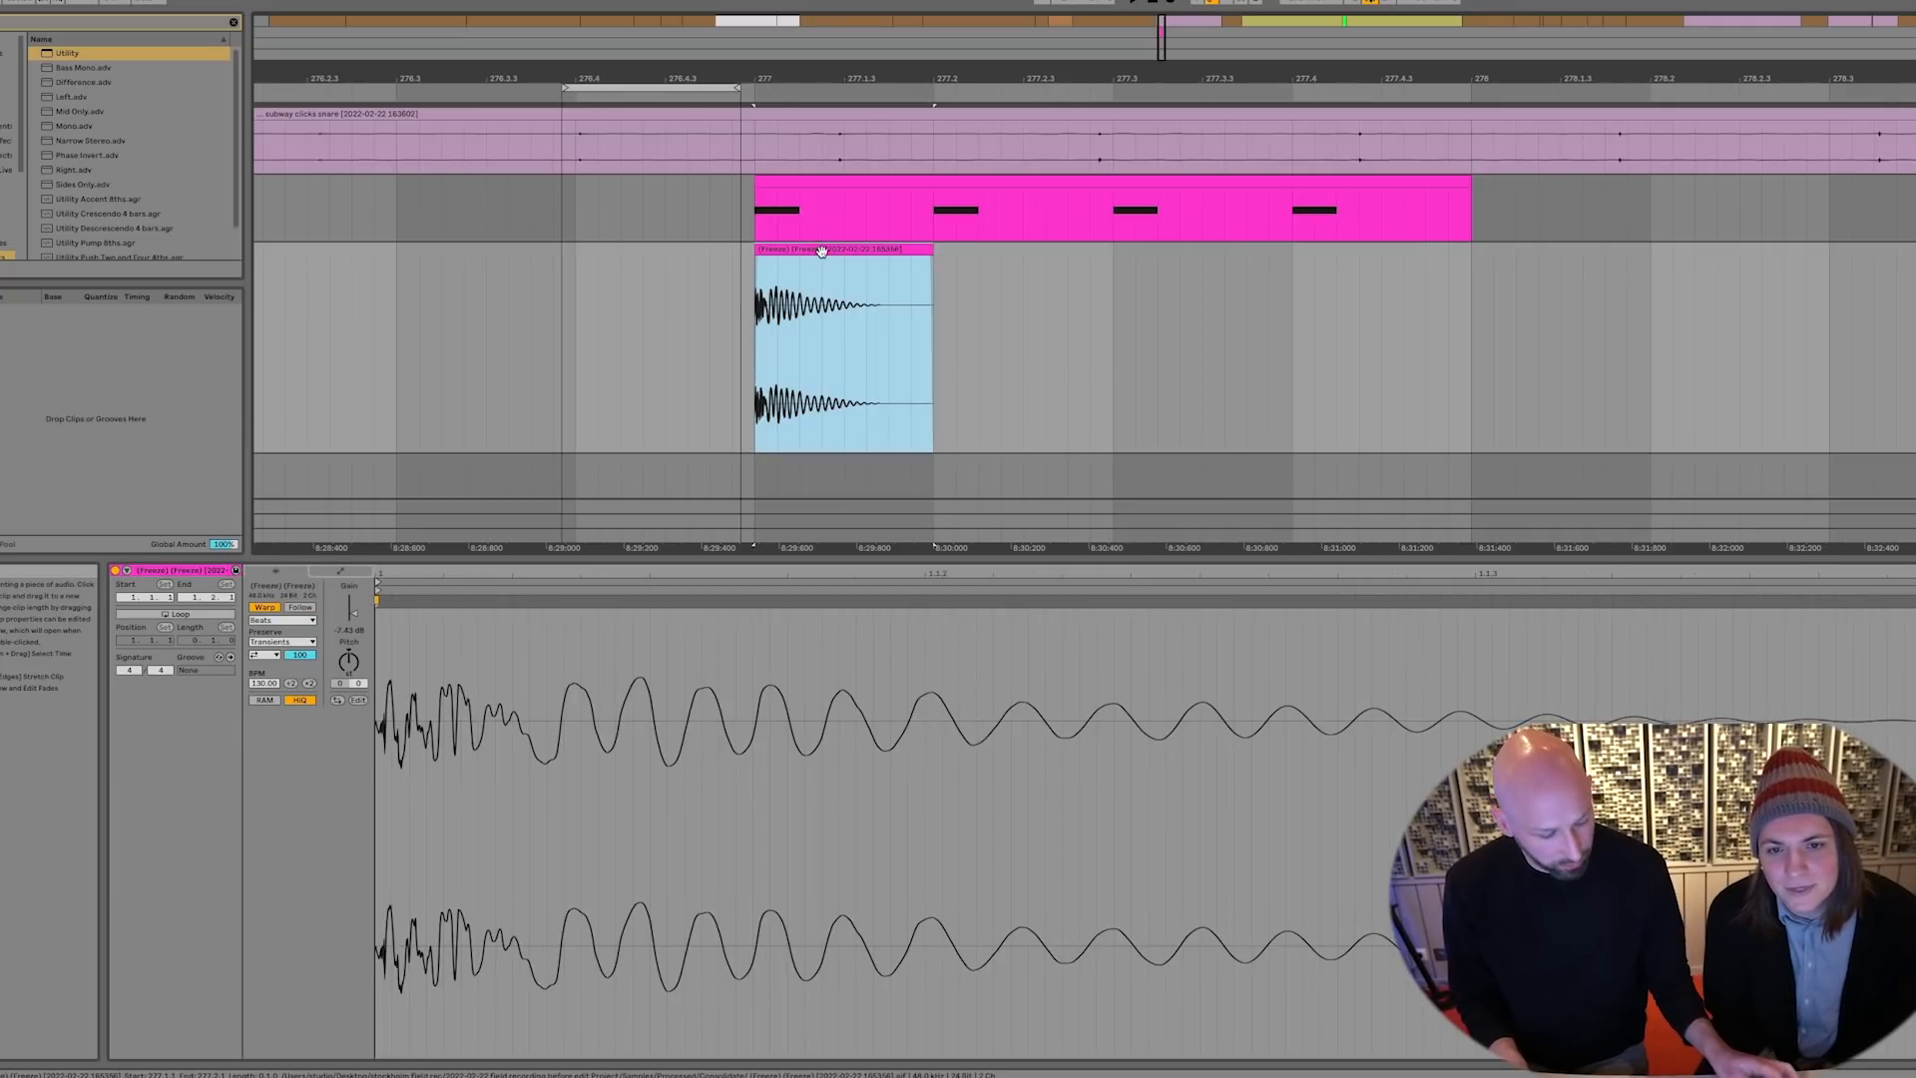
pyautogui.hotkey('ctrl', 'd')
pyautogui.hotkey('ctrl', 'd')
pyautogui.hotkey('ctrl', 'd')
pyautogui.click(1449, 332)
pyautogui.moveTo(1449, 331); pyautogui.dragTo(759, 357)
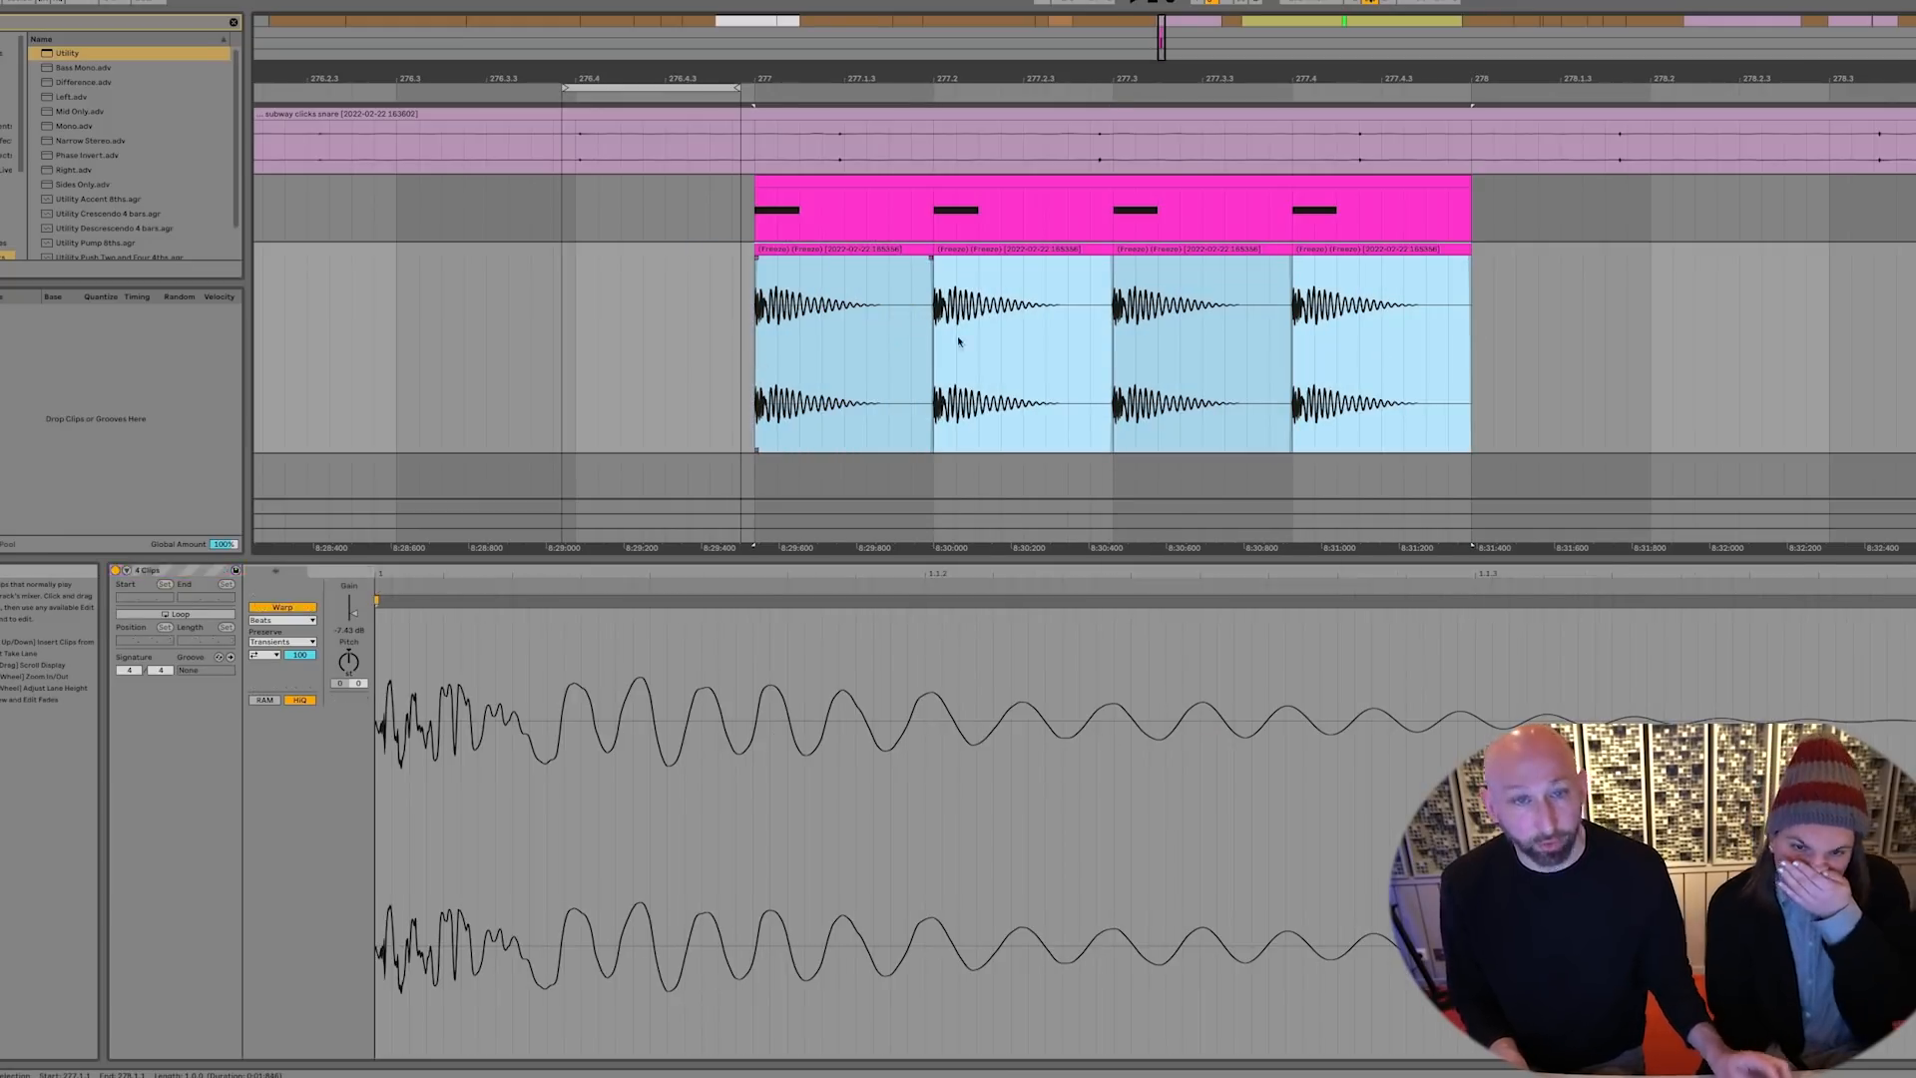
pyautogui.press('z')
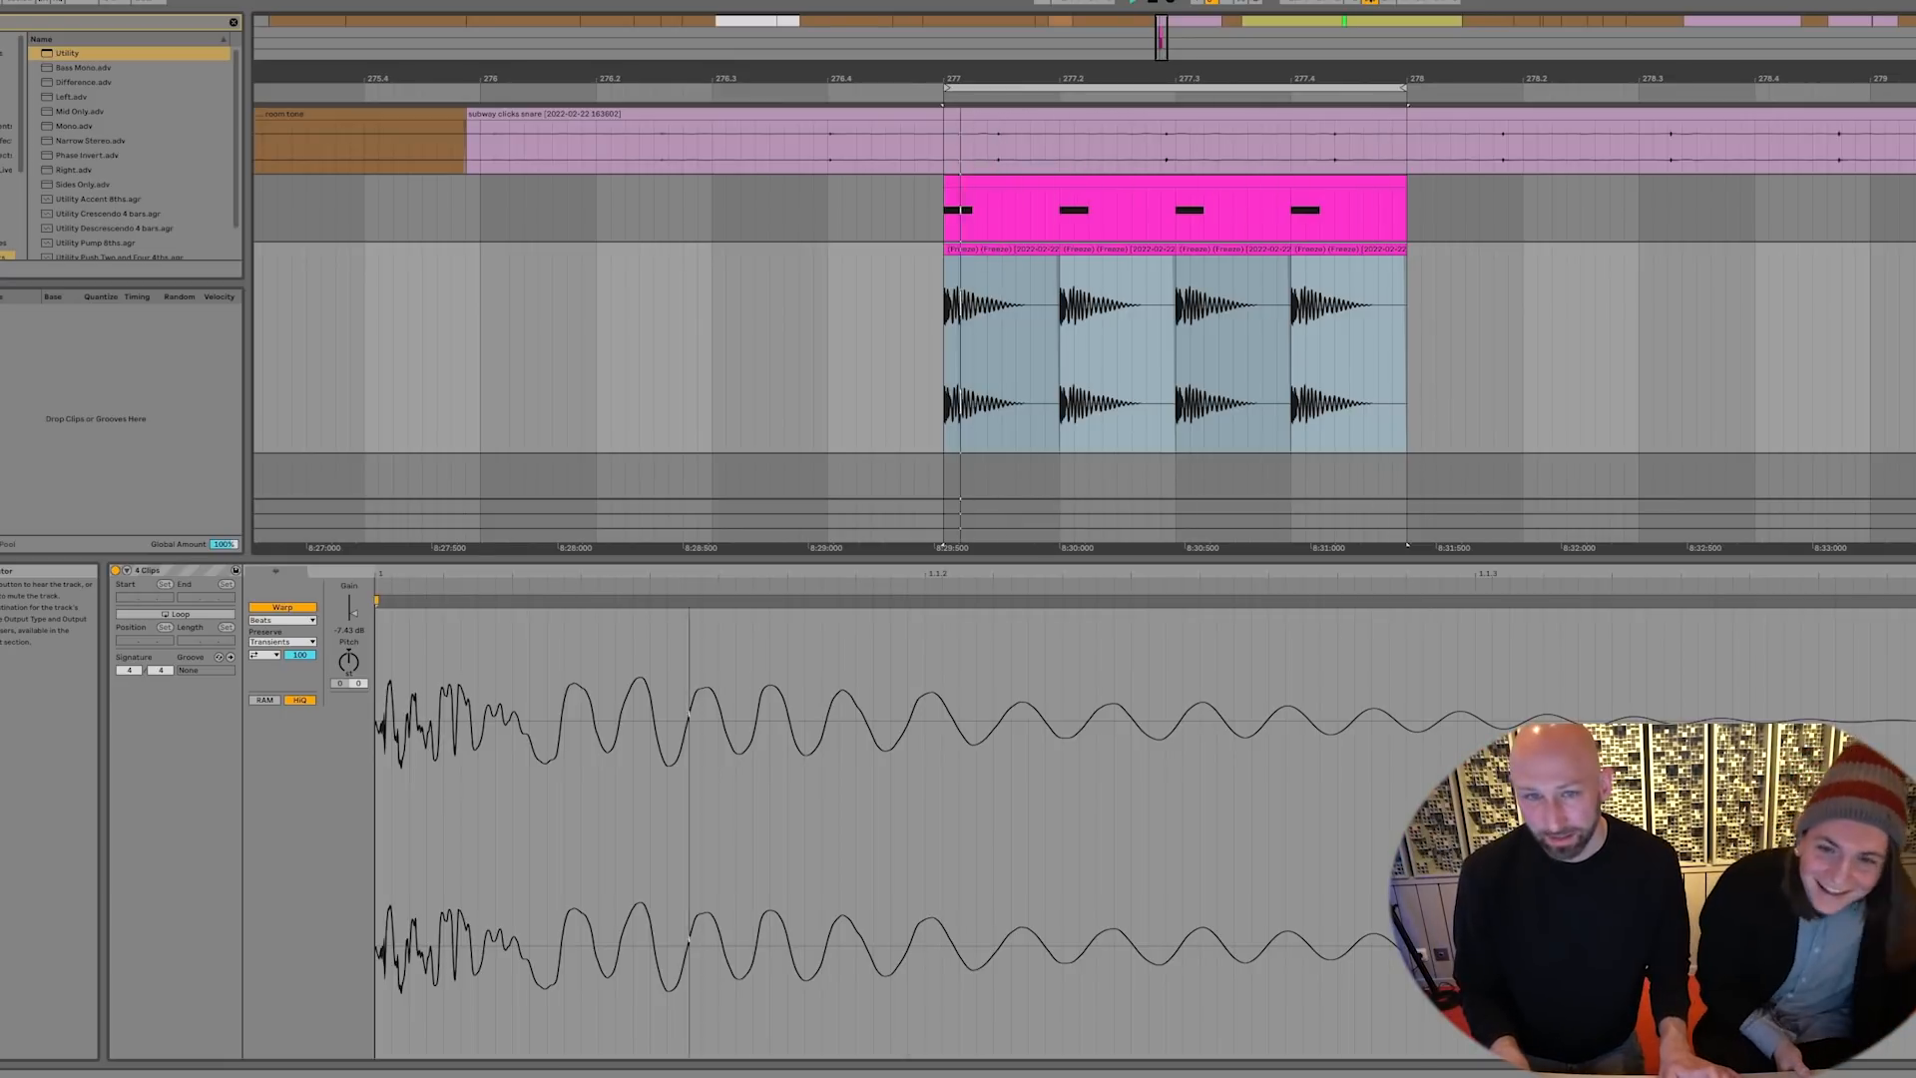
# Try the pink MIDI kick clip half a beat later against the audio kicks, and return its start to 277
pyautogui.click(1339, 181)
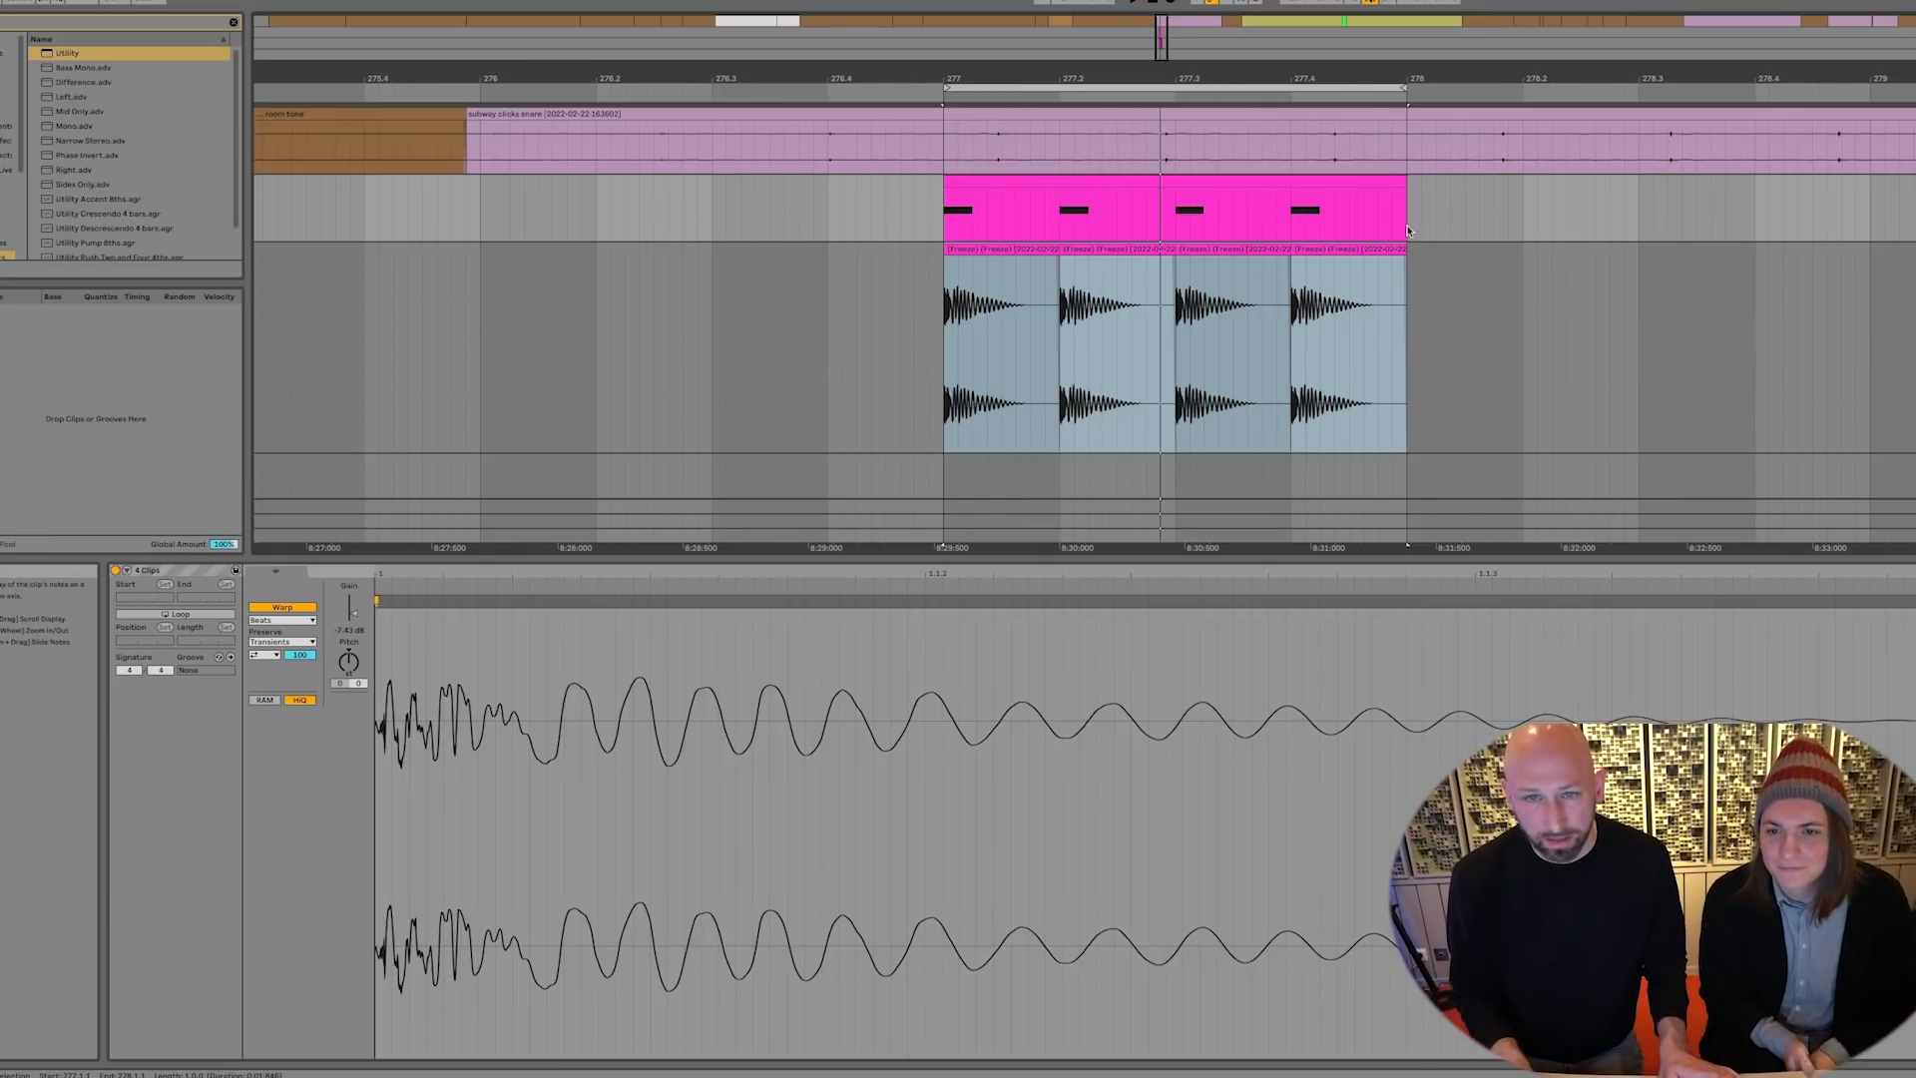
pyautogui.moveTo(1338, 180); pyautogui.dragTo(1424, 199)
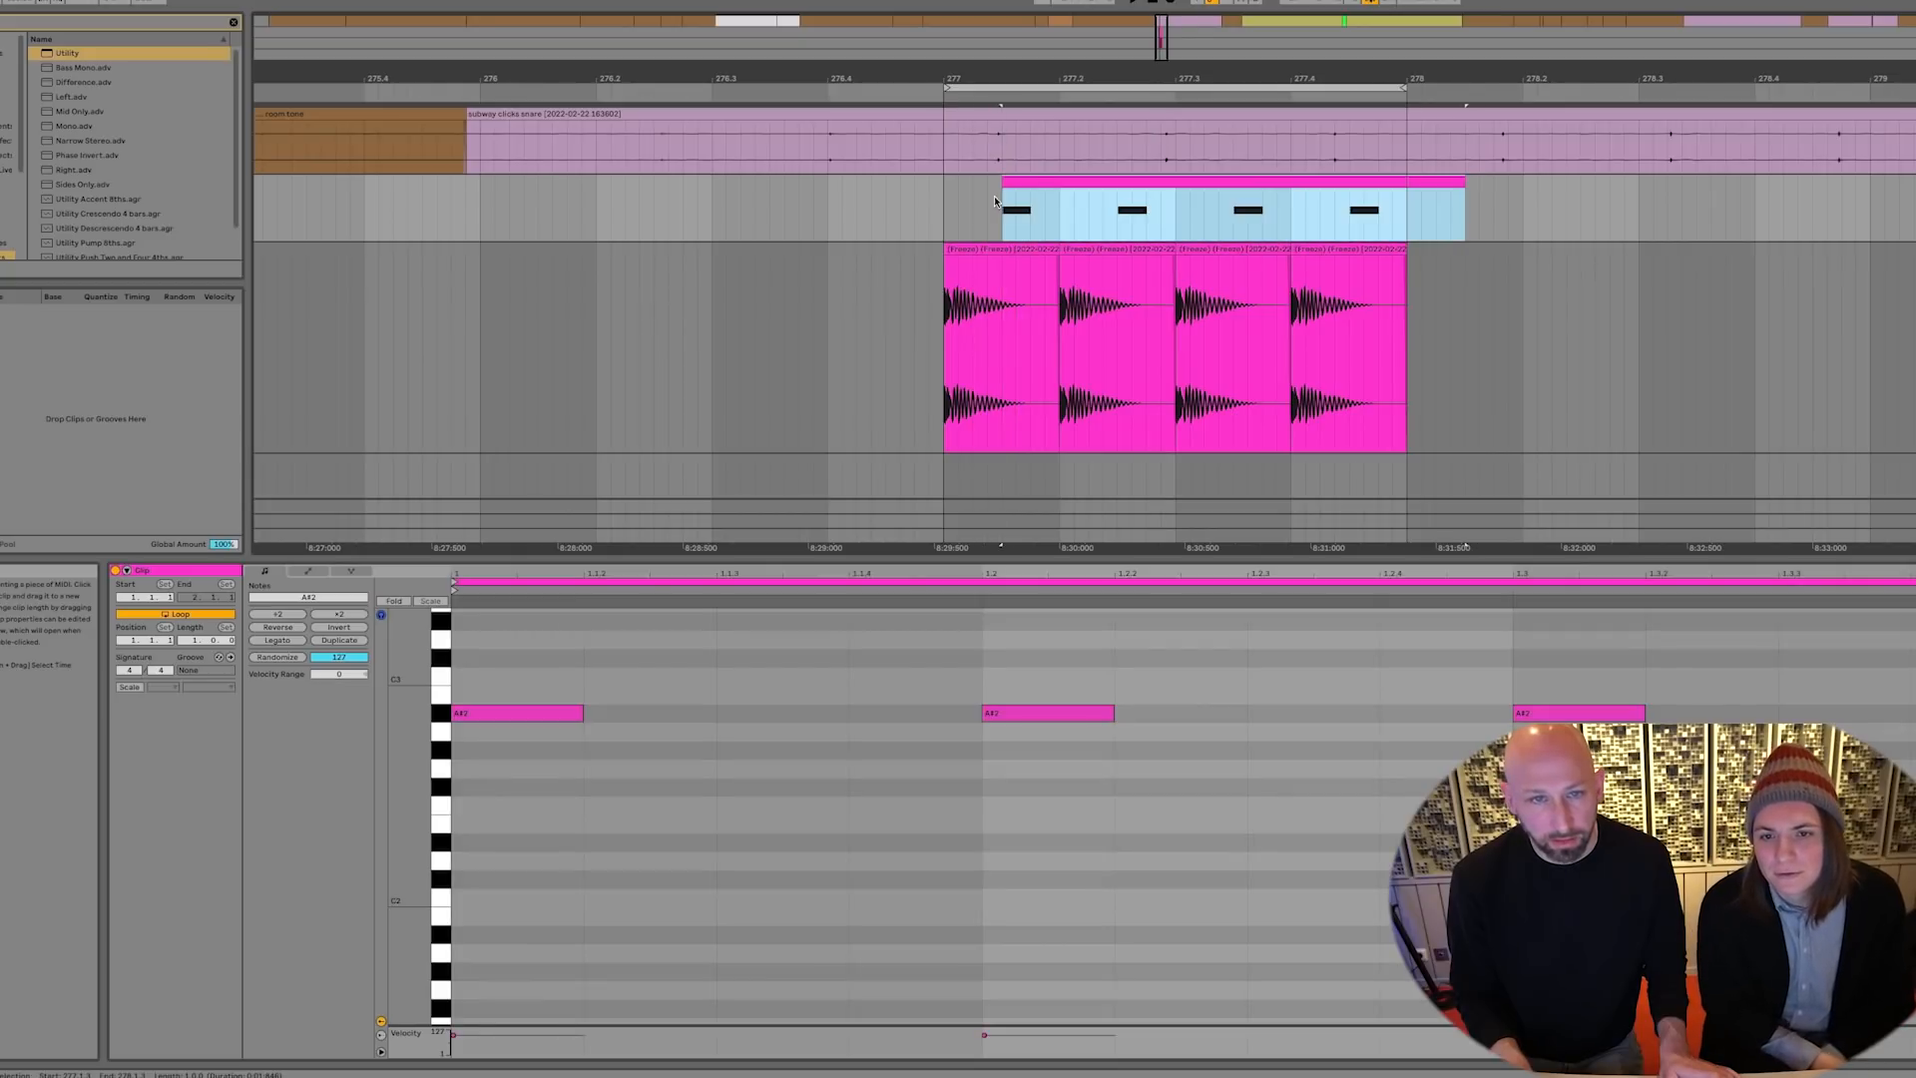
pyautogui.click(940, 201)
pyautogui.press('space')
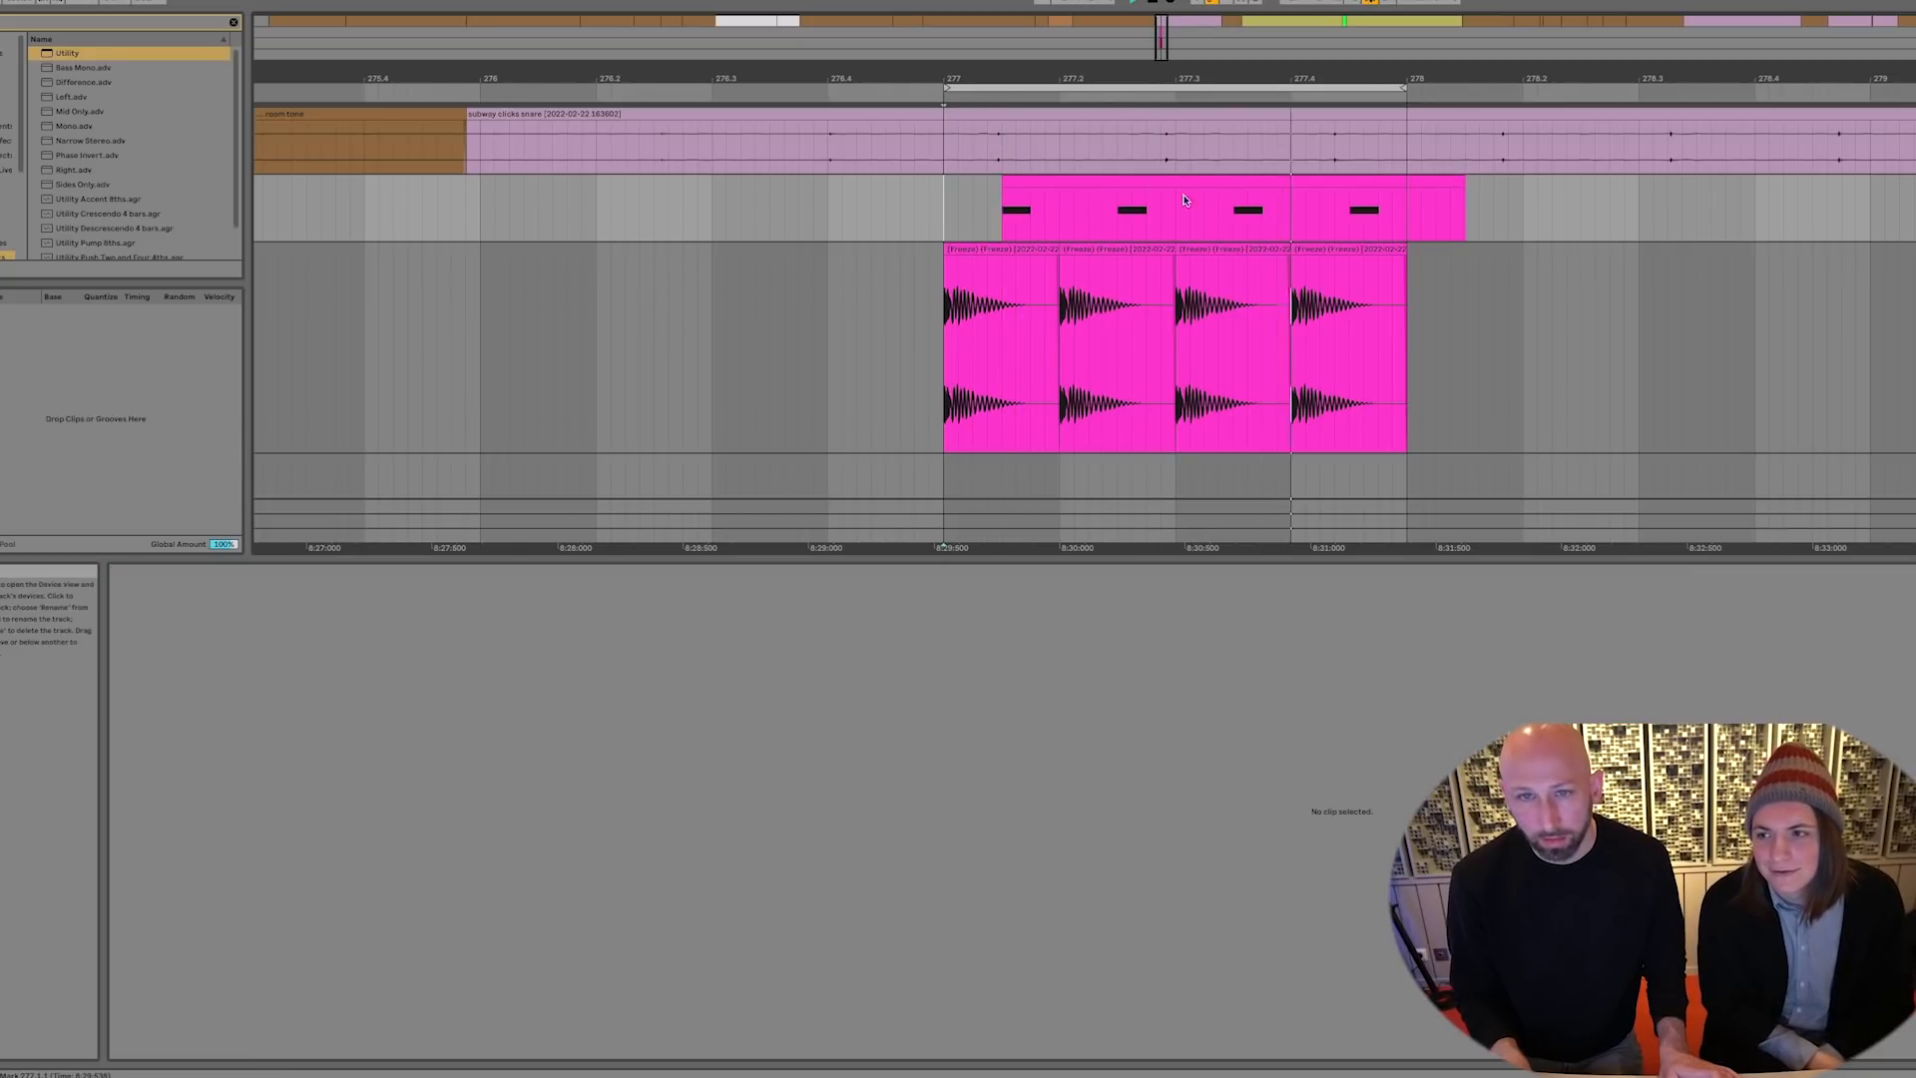
pyautogui.moveTo(1456, 184); pyautogui.dragTo(1398, 186)
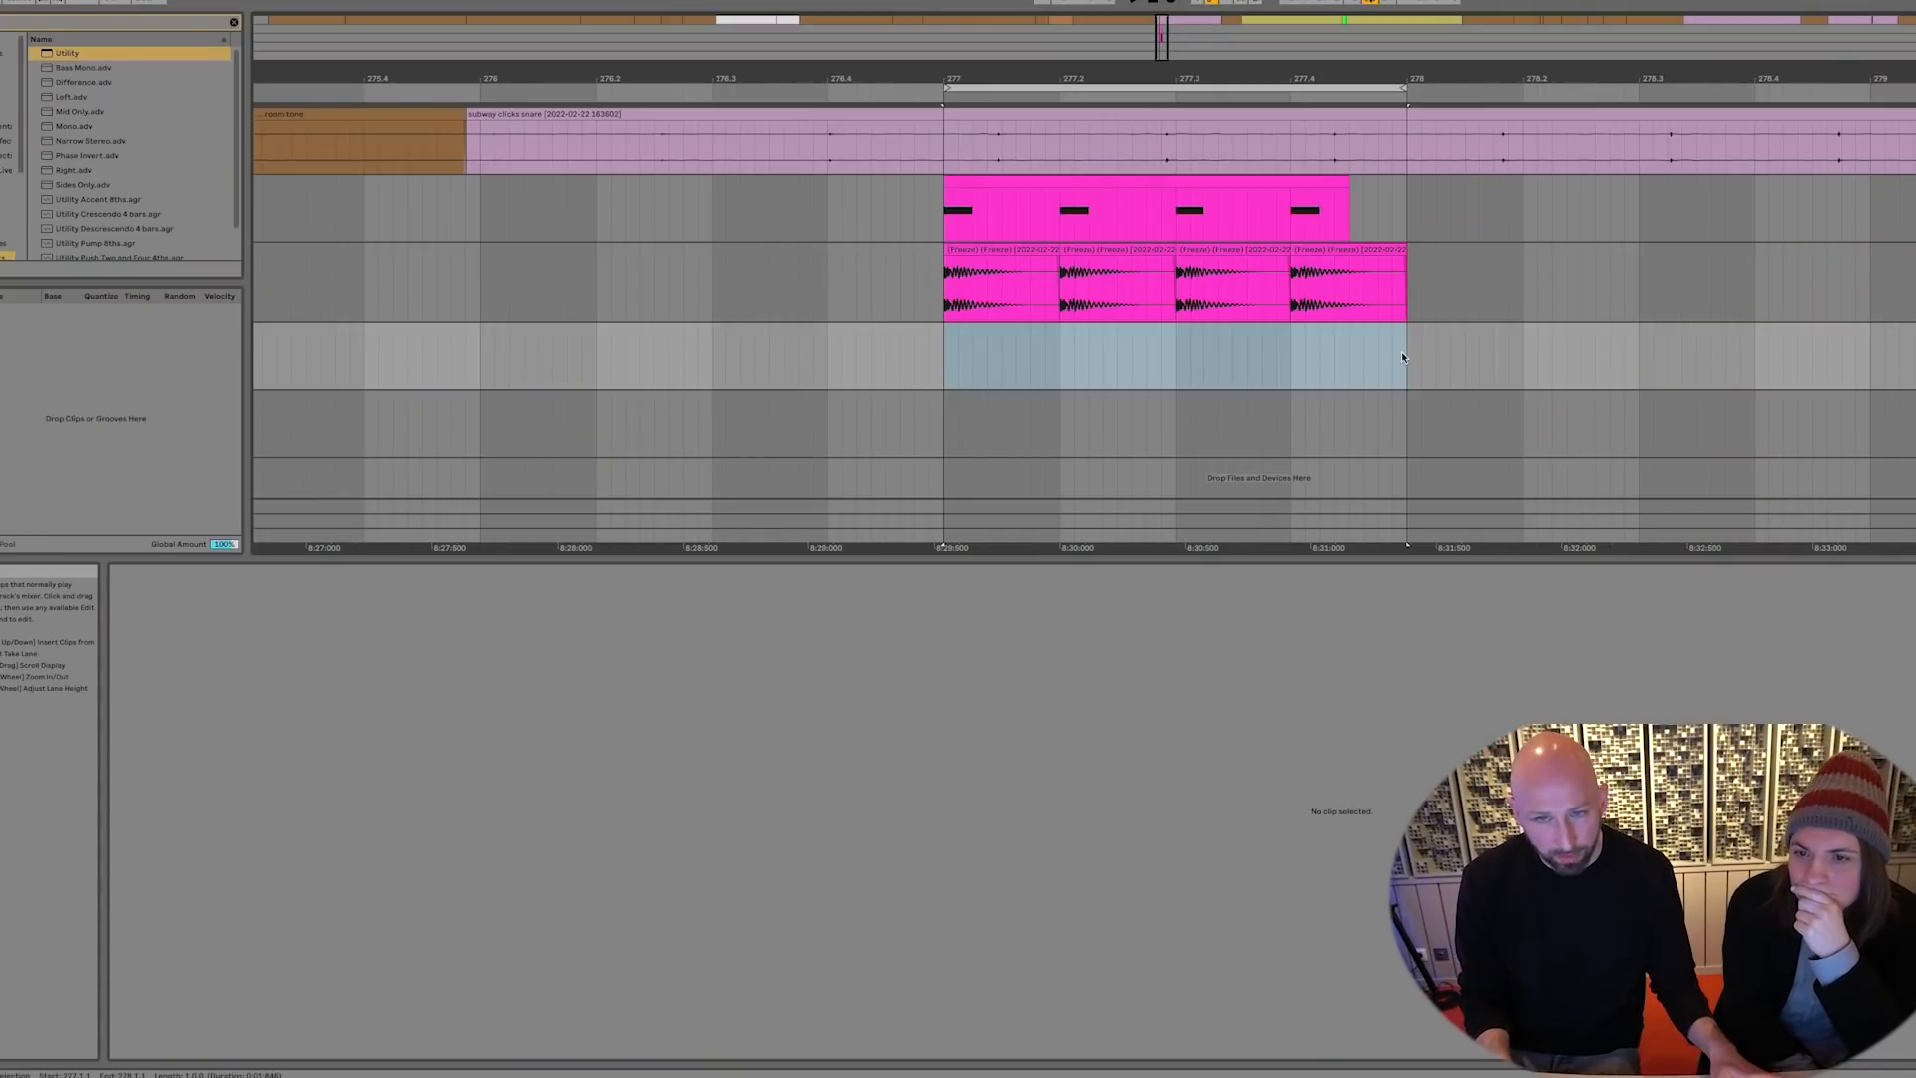
# Create a one-bar MIDI clip at 277 on the track below the kicks, with half-beat C3 notes on all four off-beats
pyautogui.moveTo(1404, 351); pyautogui.dragTo(940, 363)
pyautogui.press('super+shift+m')
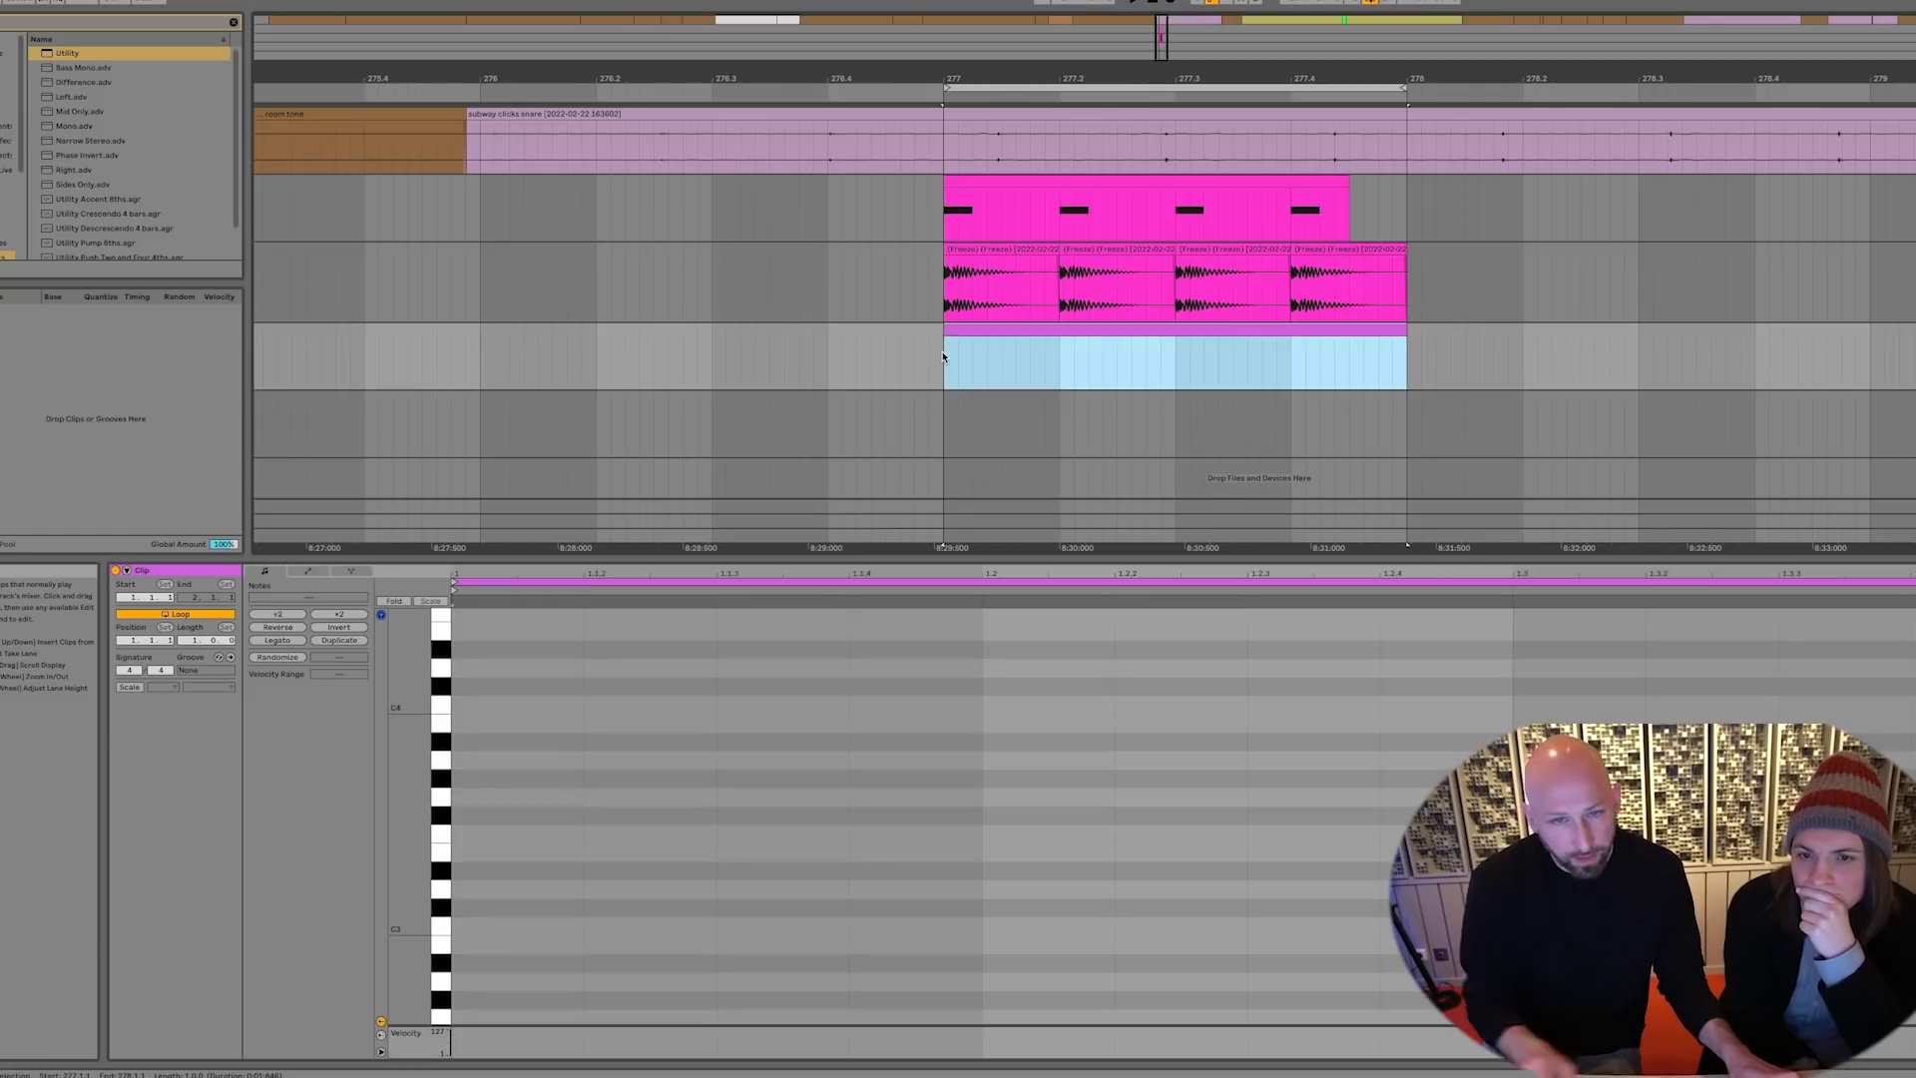
pyautogui.doubleClick(784, 925)
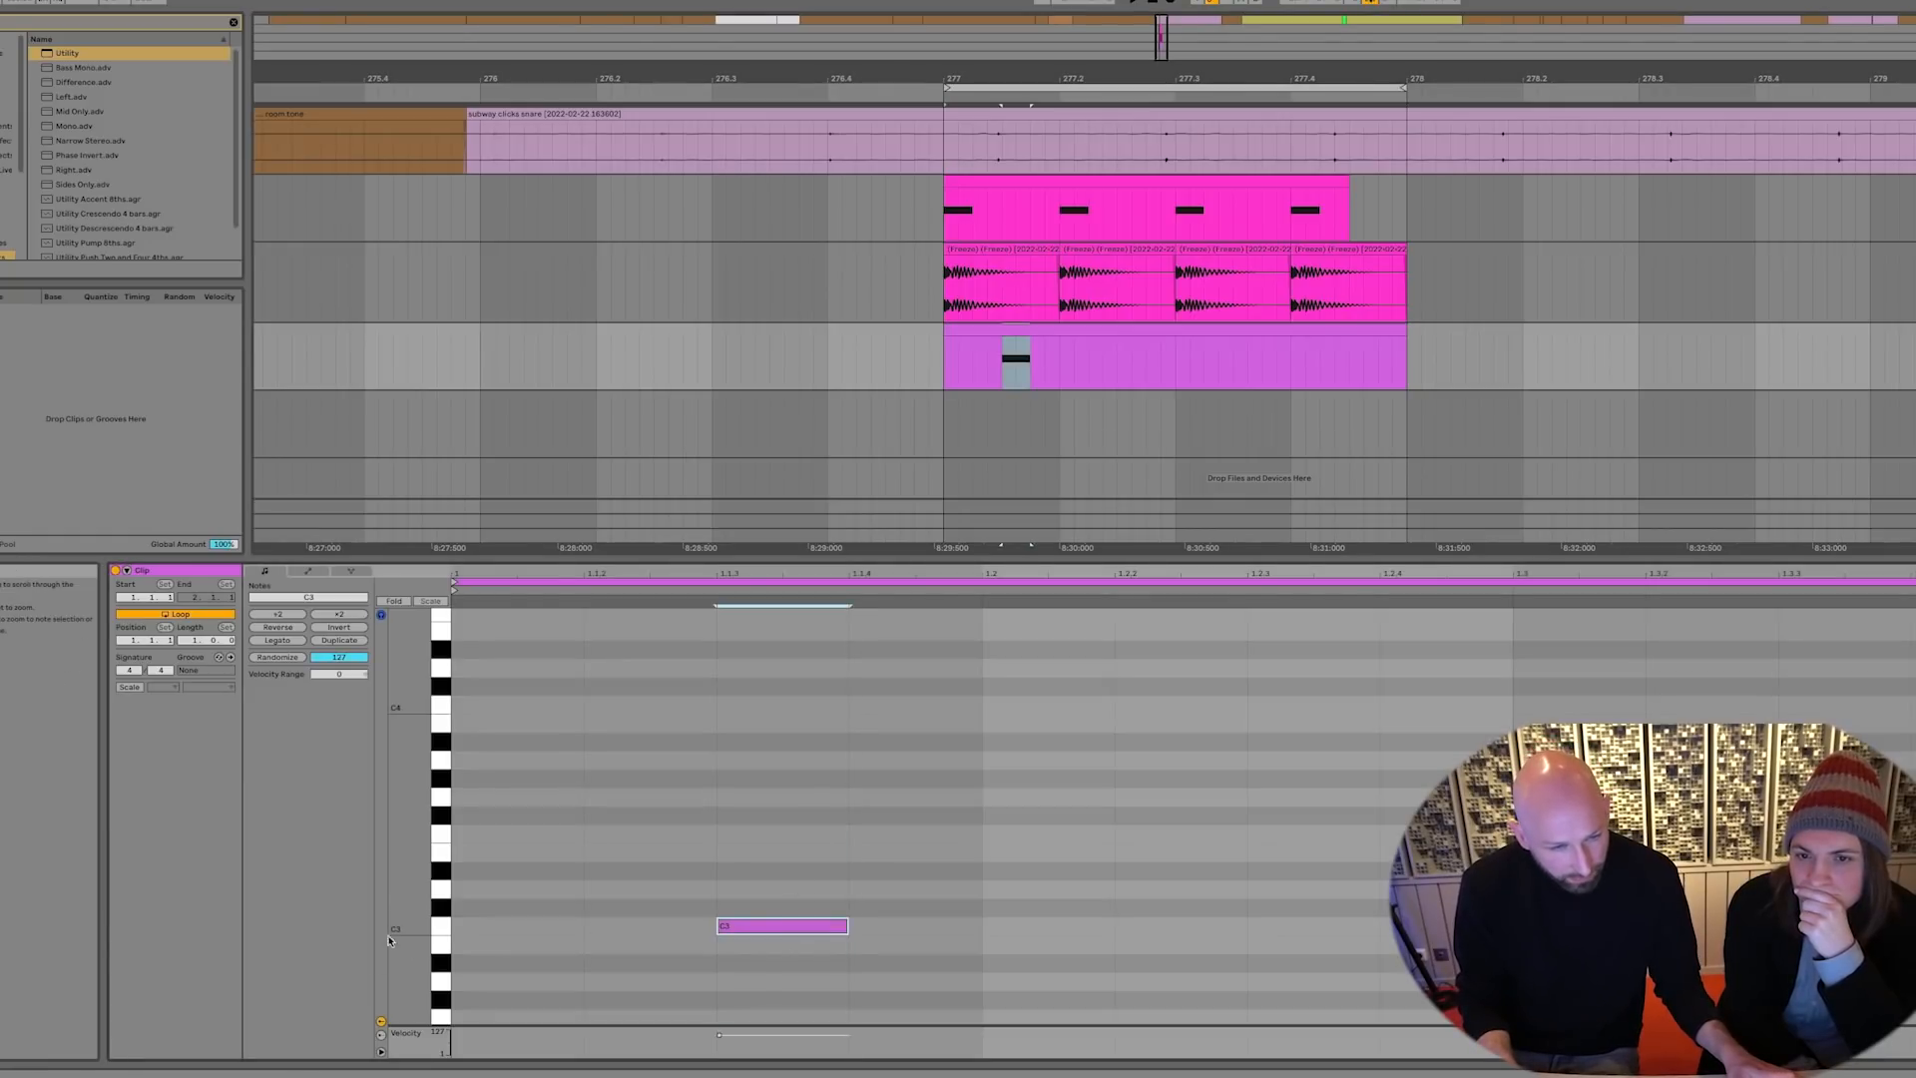
pyautogui.moveTo(853, 935); pyautogui.dragTo(983, 935)
pyautogui.moveTo(961, 818); pyautogui.dragTo(486, 993)
pyautogui.click(728, 925)
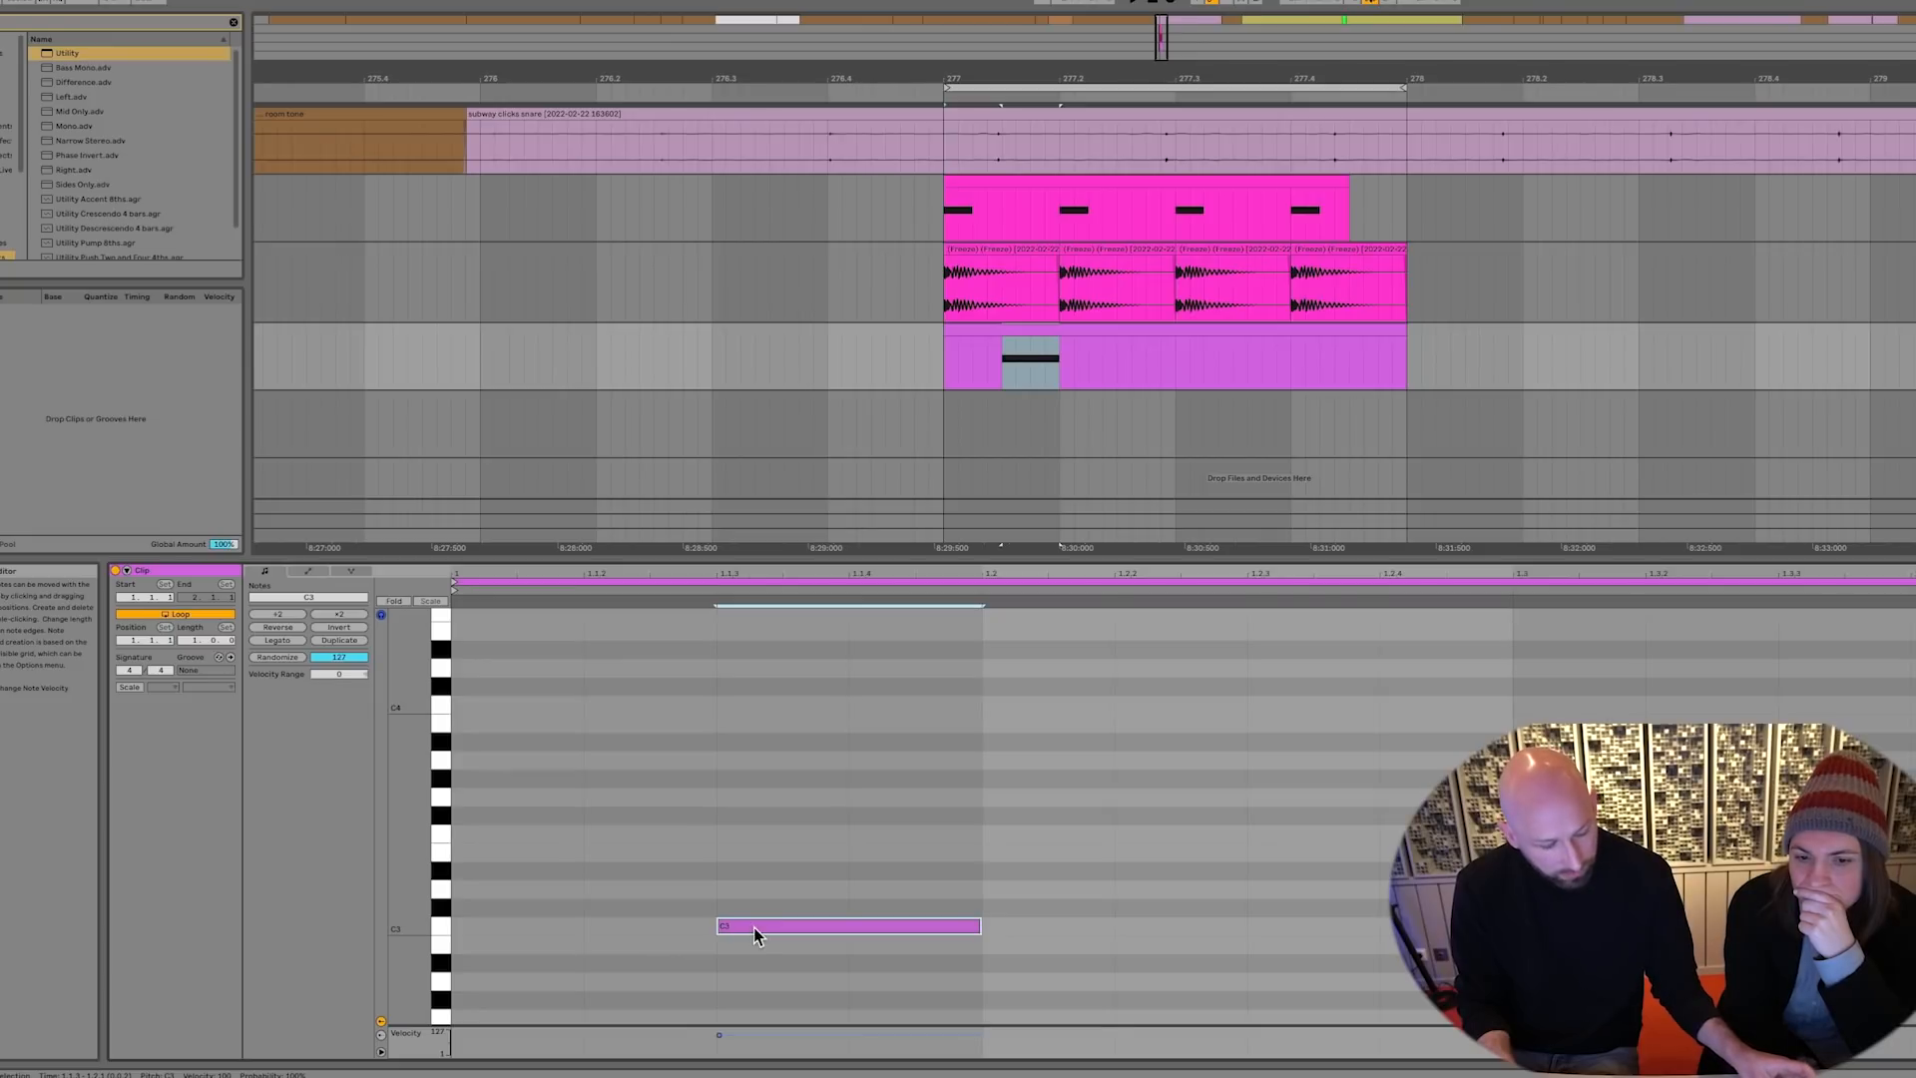
pyautogui.moveTo(758, 926); pyautogui.dragTo(1356, 928)
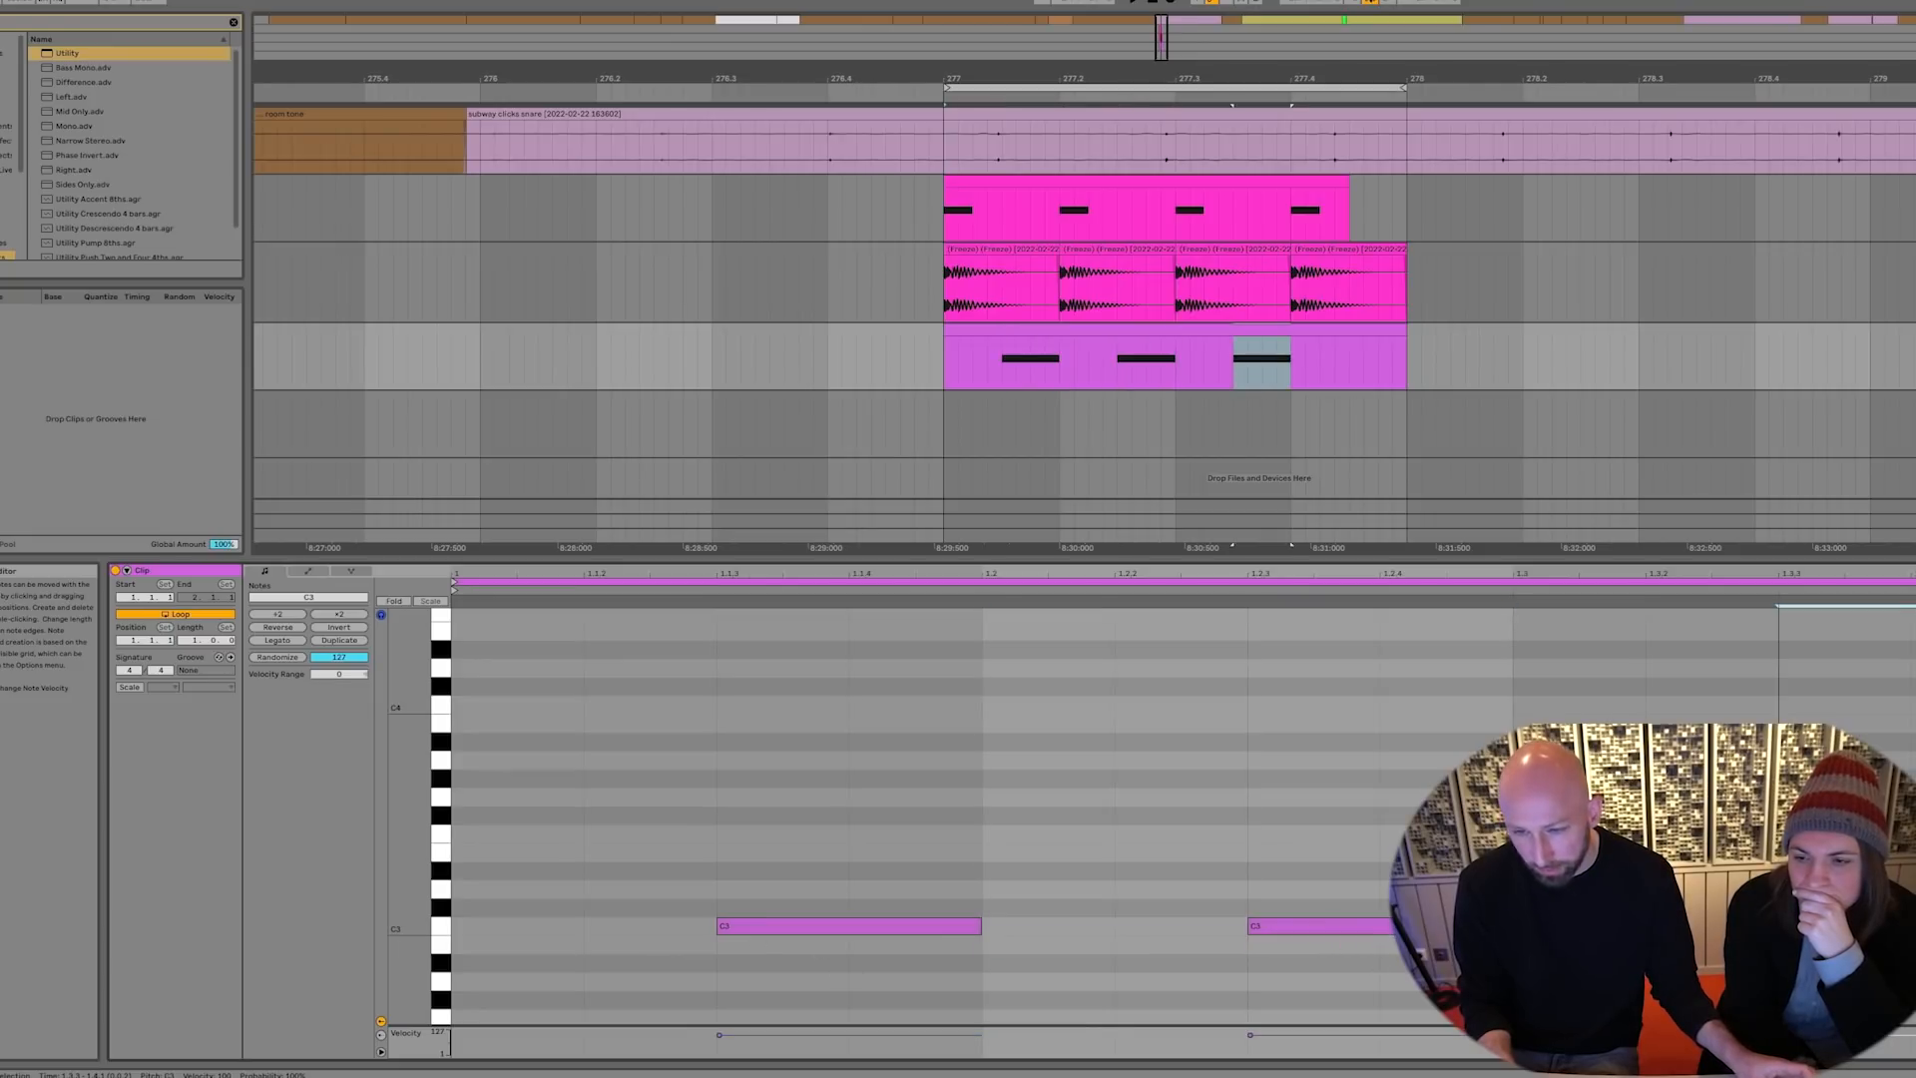
pyautogui.hotkey('ctrl', 'd')
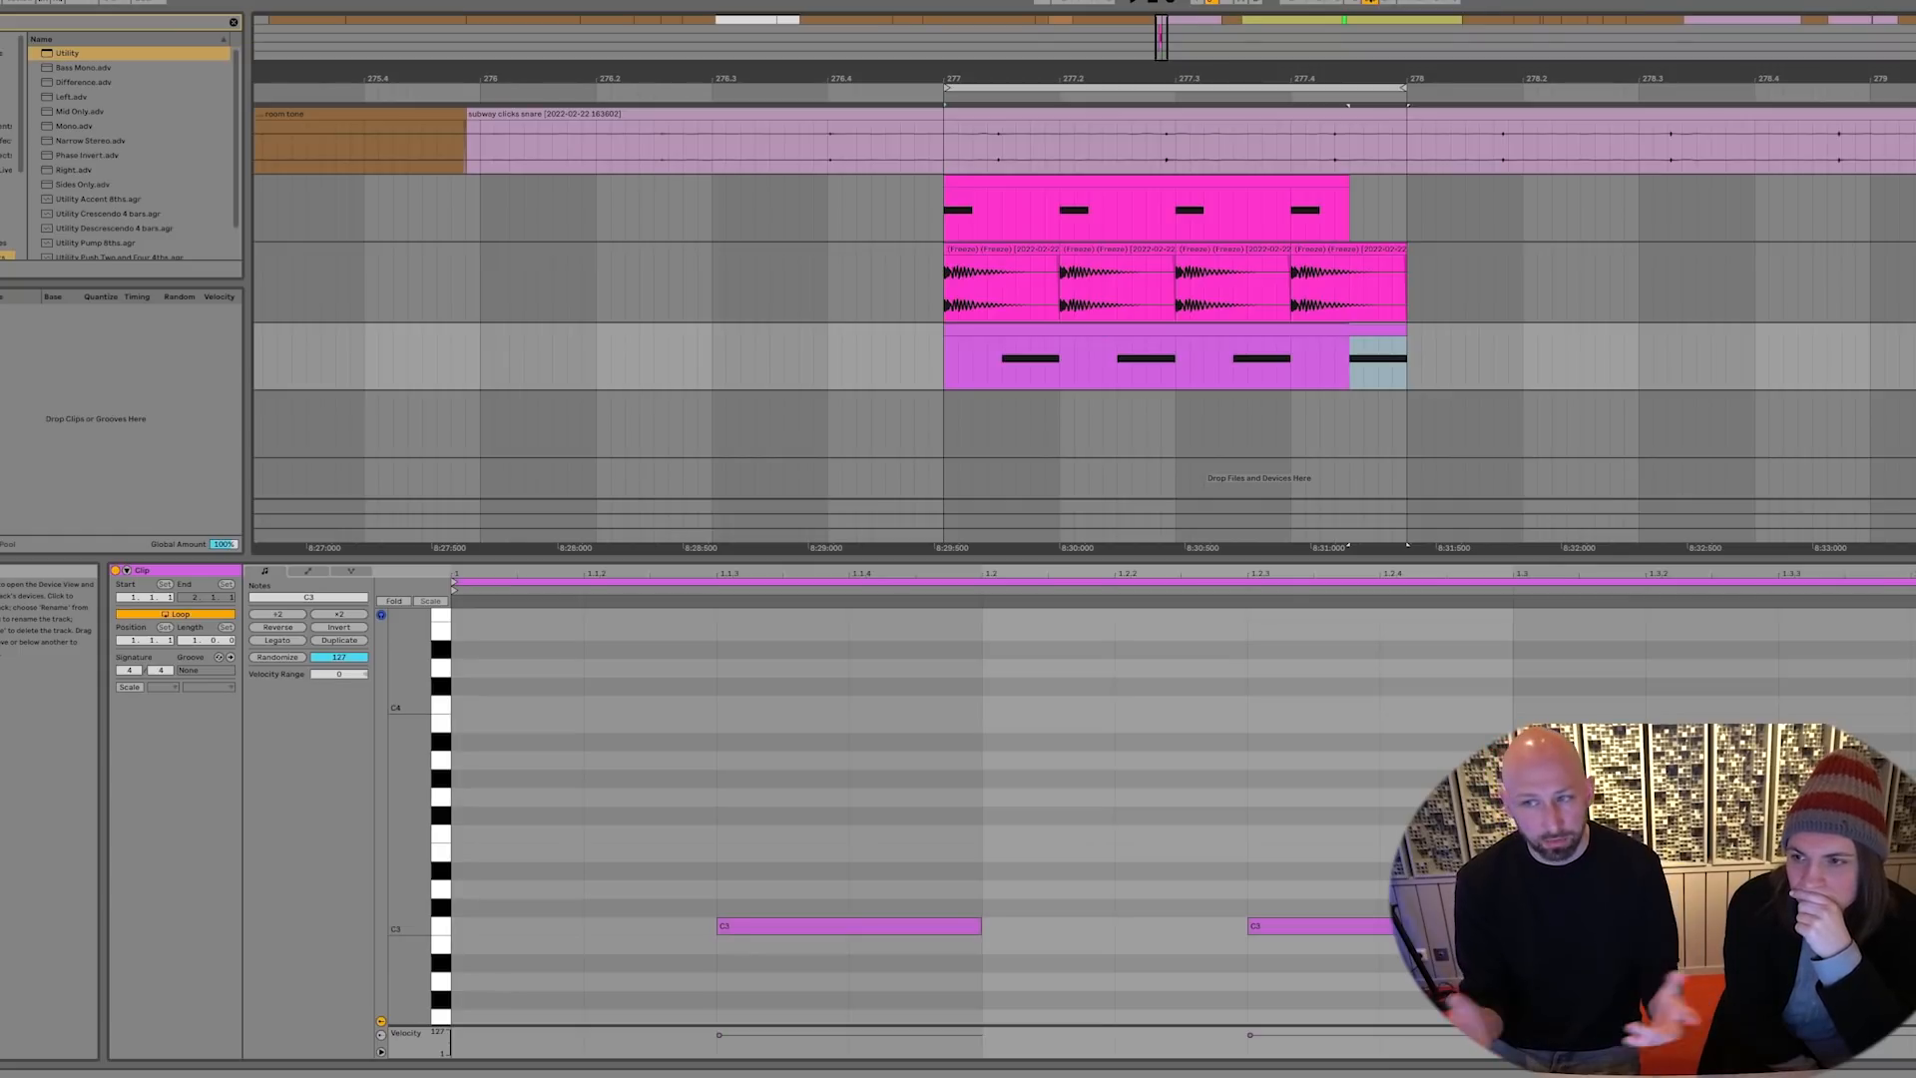
# Clear the browser search and load the Reason Rack Plugin with the Mimic sampler from the favorites
pyautogui.click(1908, 251)
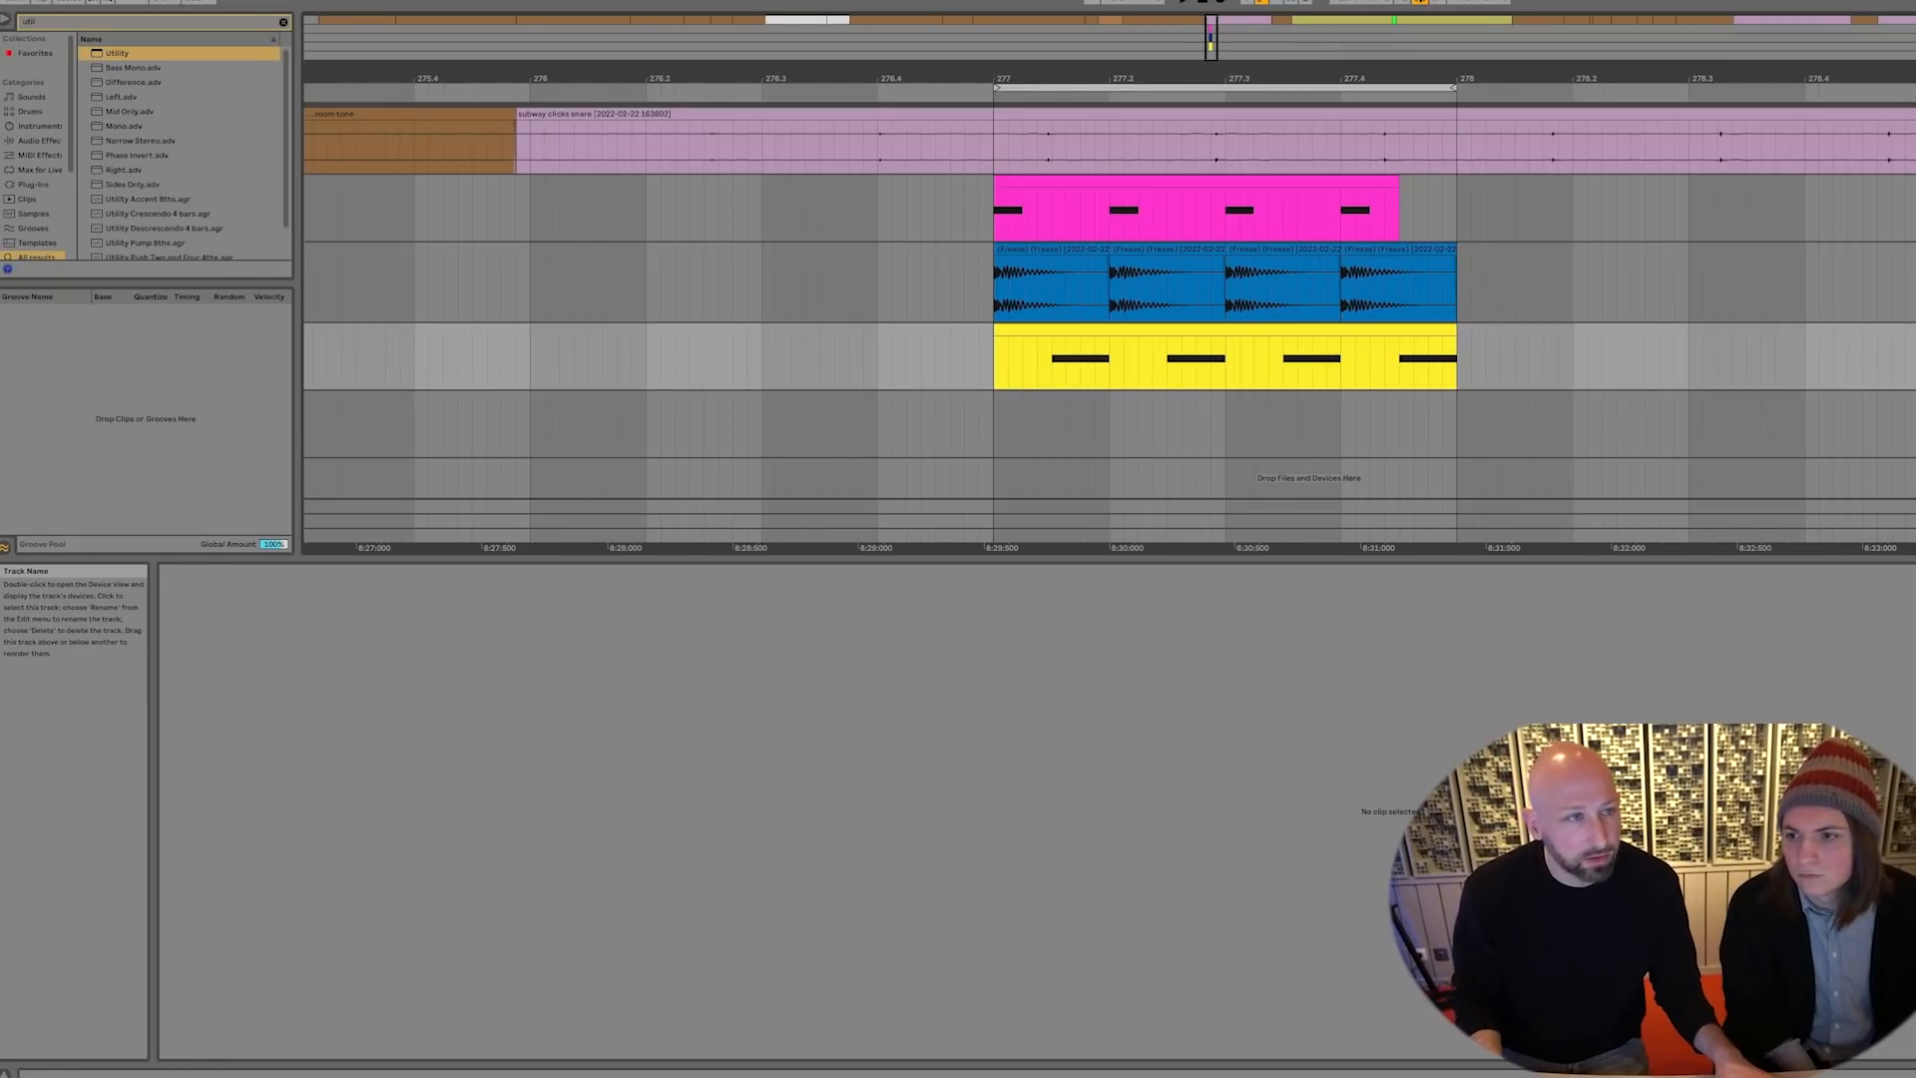
pyautogui.click(24, 54)
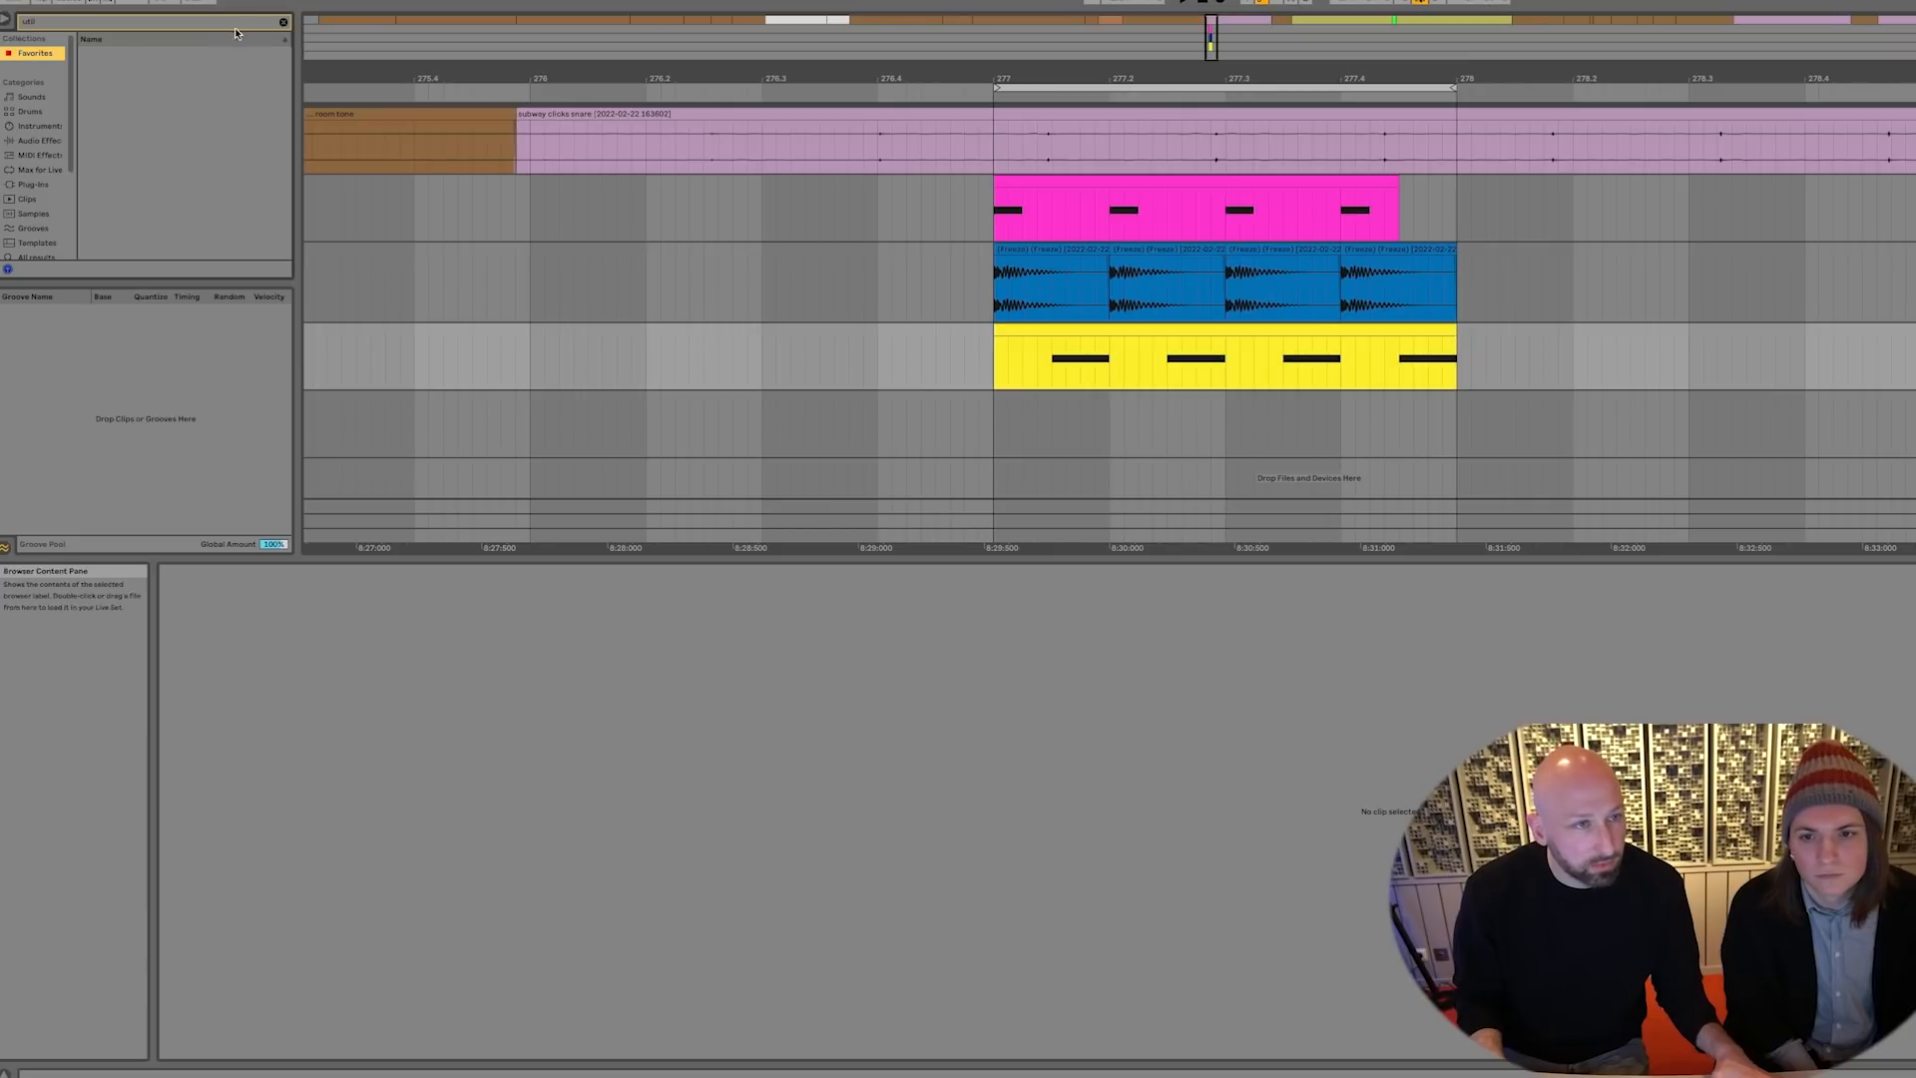
pyautogui.click(285, 22)
pyautogui.click(155, 56)
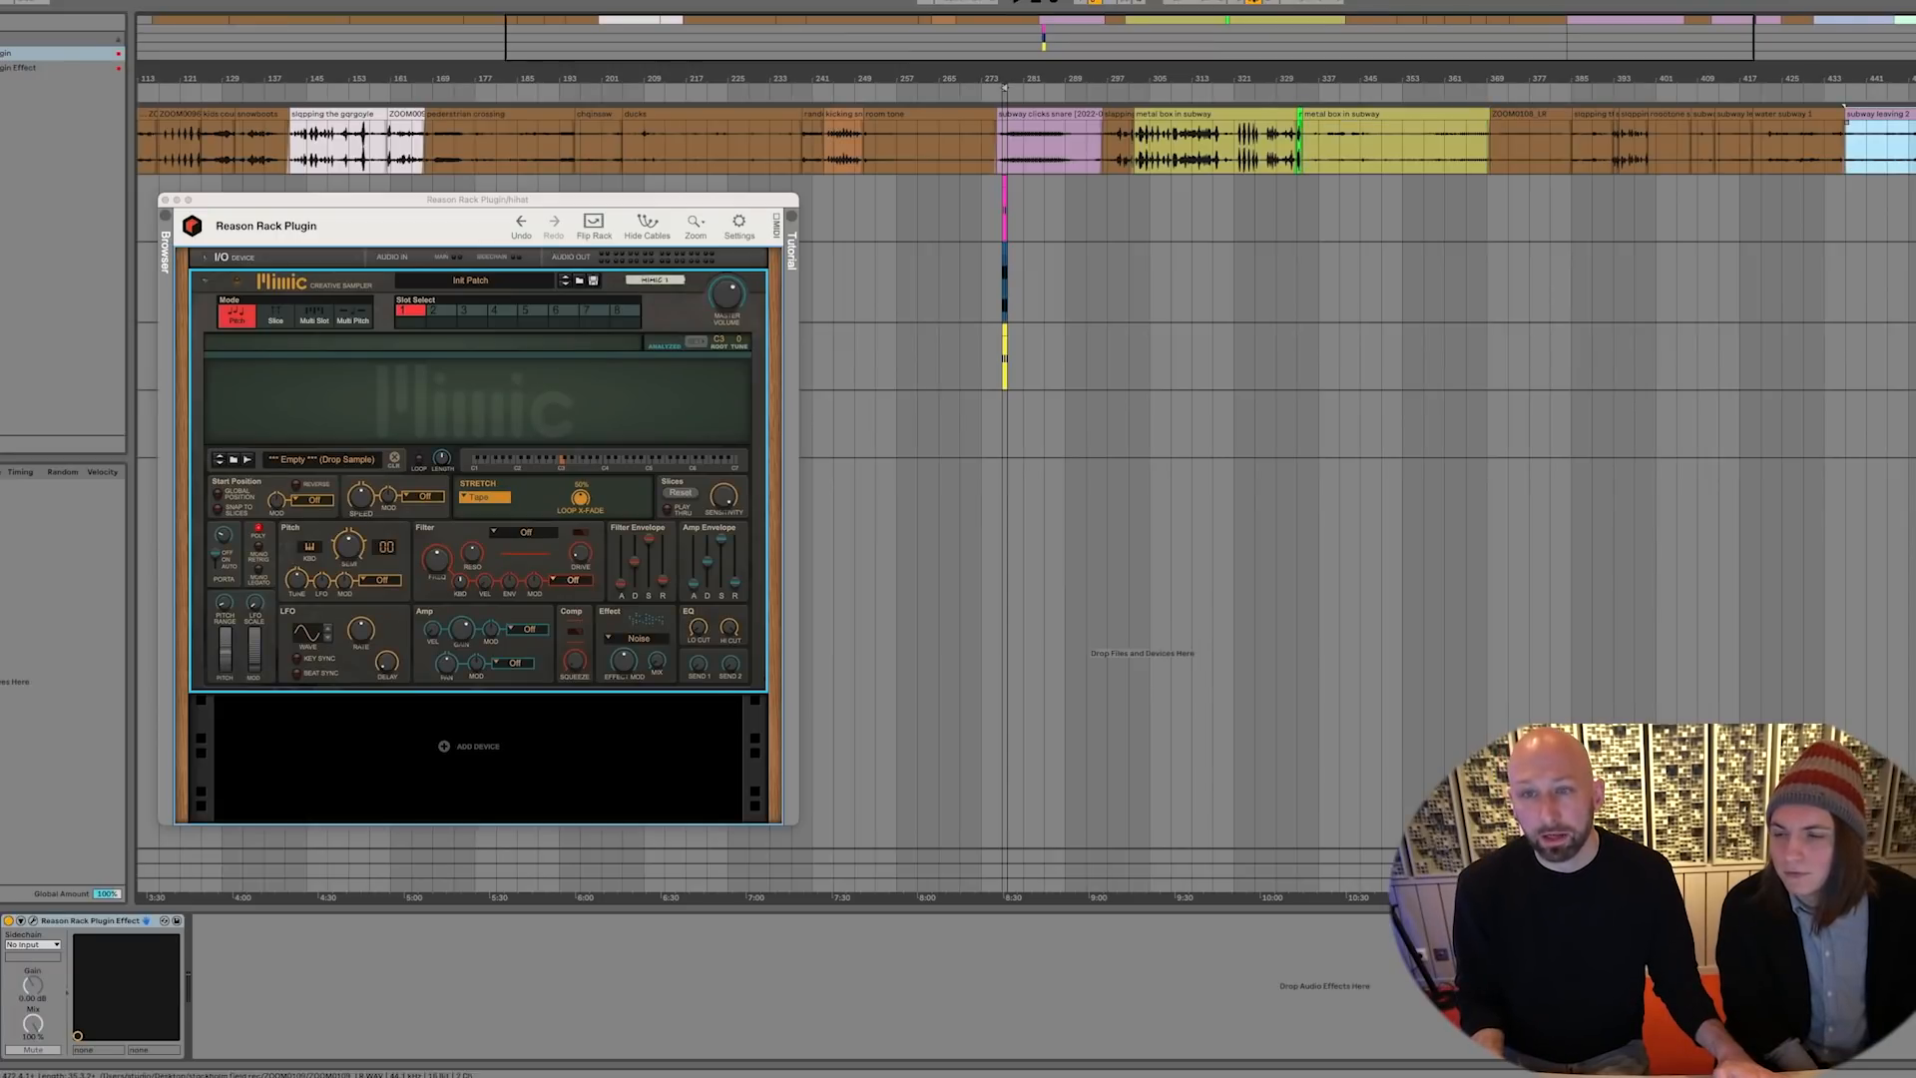
# Consolidate the "subway leaving 2" clip, locate its file in the browser and load it into Mimic
pyautogui.rightClick(1911, 121)
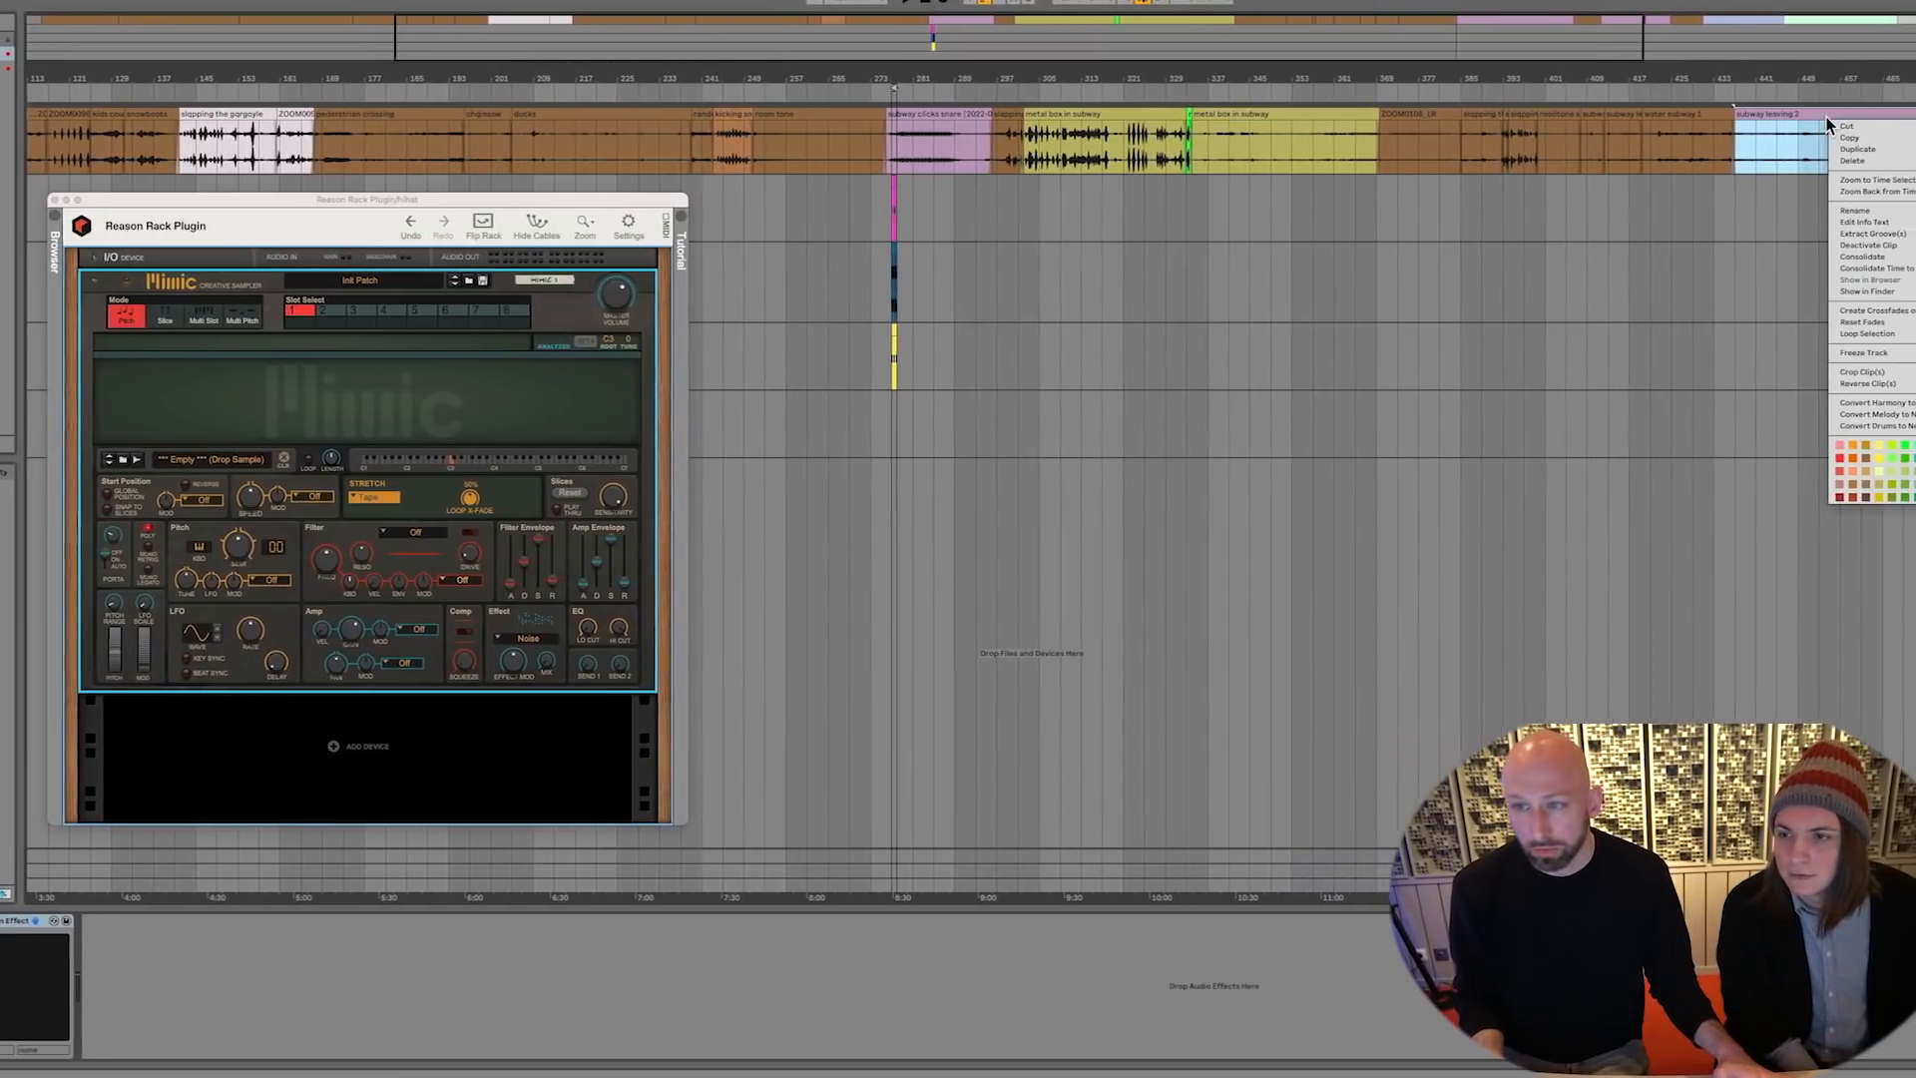
pyautogui.click(1889, 257)
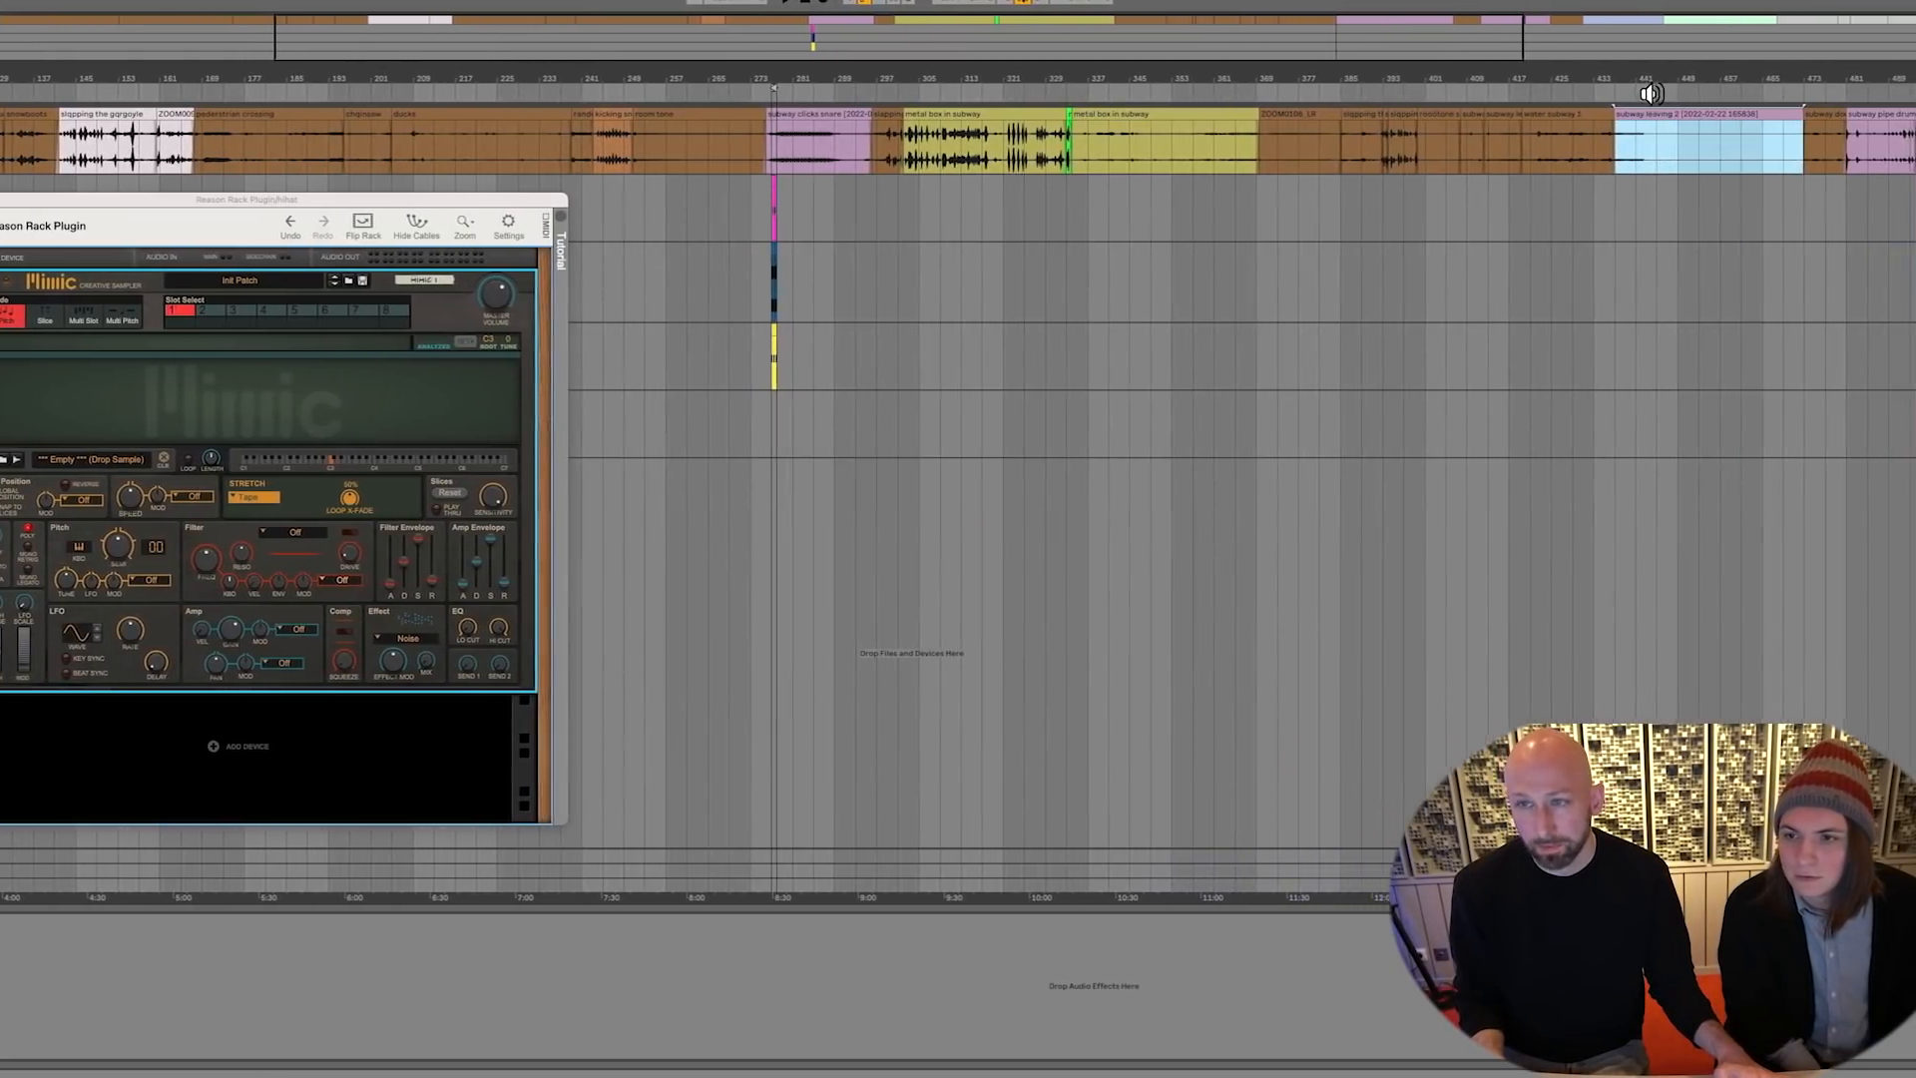
pyautogui.rightClick(1661, 118)
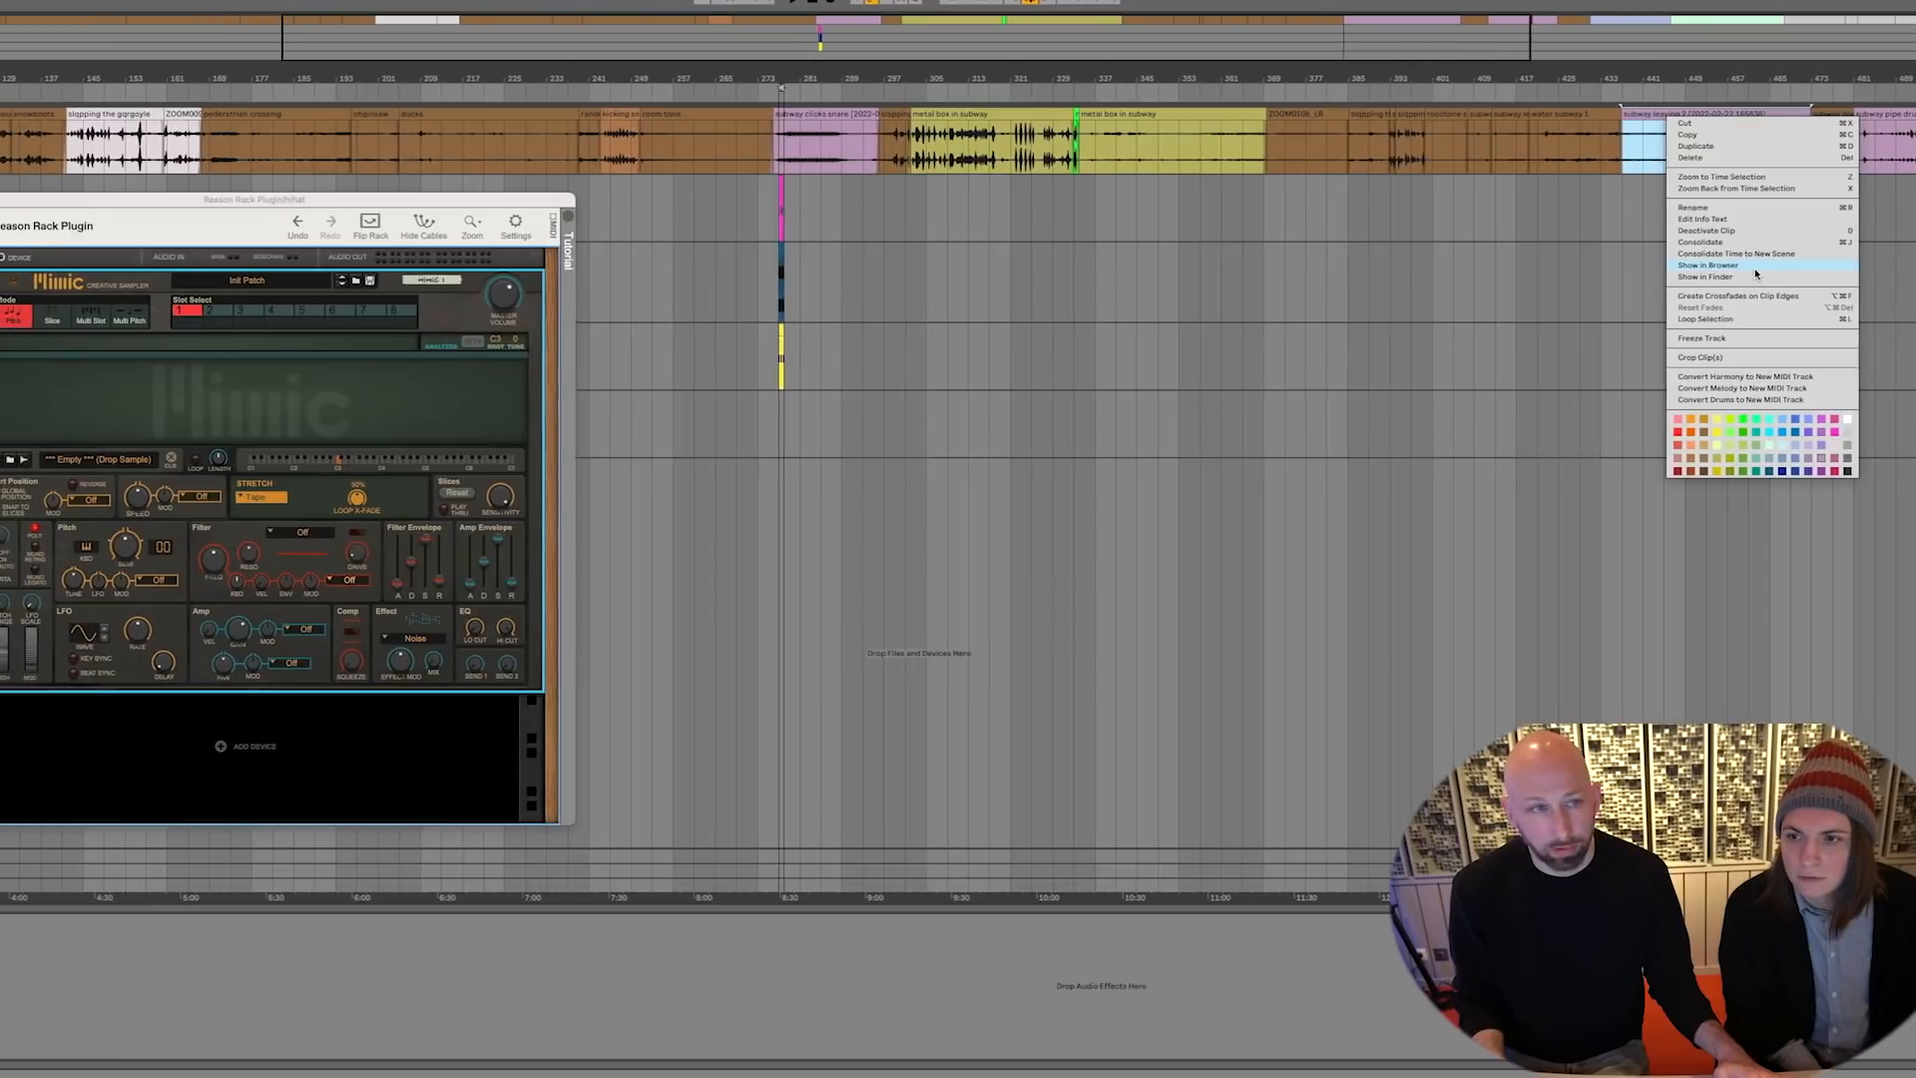
pyautogui.click(1756, 270)
pyautogui.moveTo(40, 141); pyautogui.dragTo(424, 379)
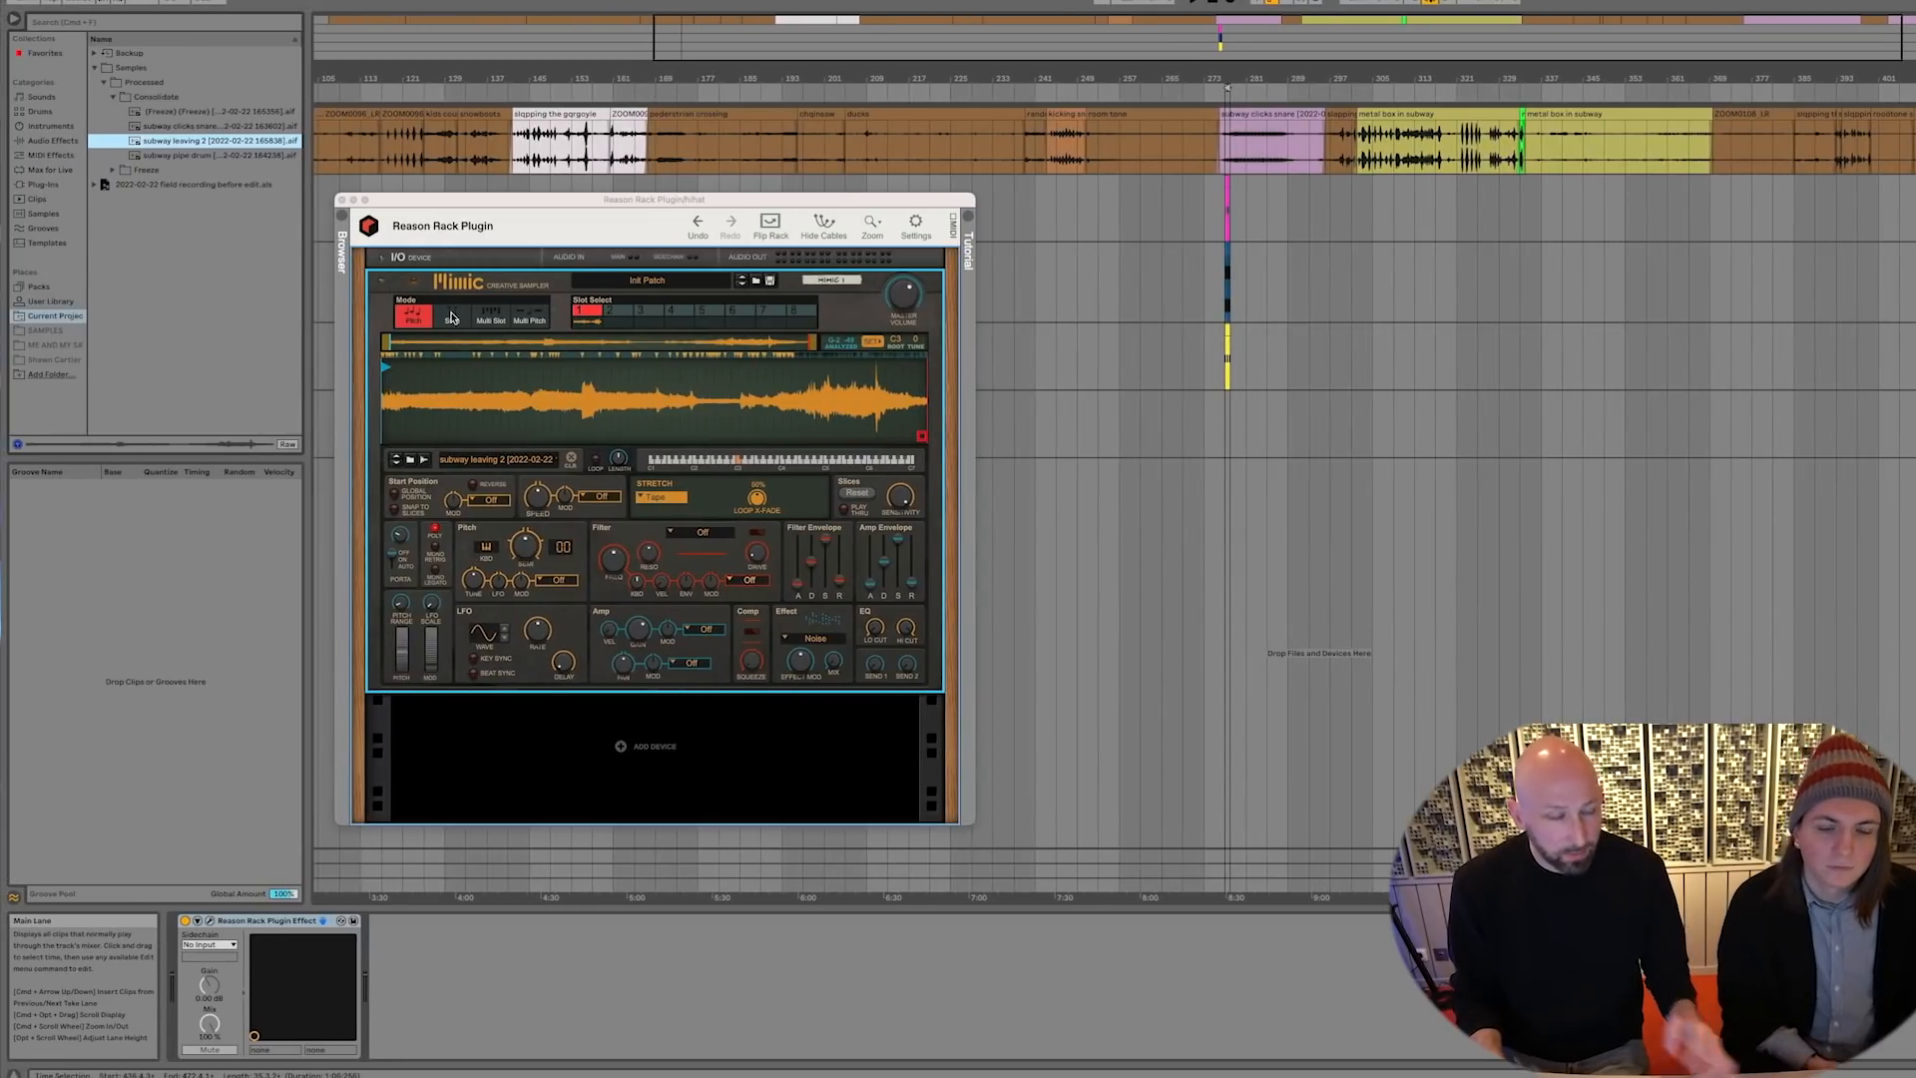
# Set Mimic's sample start at the sudden loud onset over a third into the waveform, and select the yellow MIDI track
pyautogui.click(389, 374)
pyautogui.moveTo(389, 373); pyautogui.dragTo(576, 371)
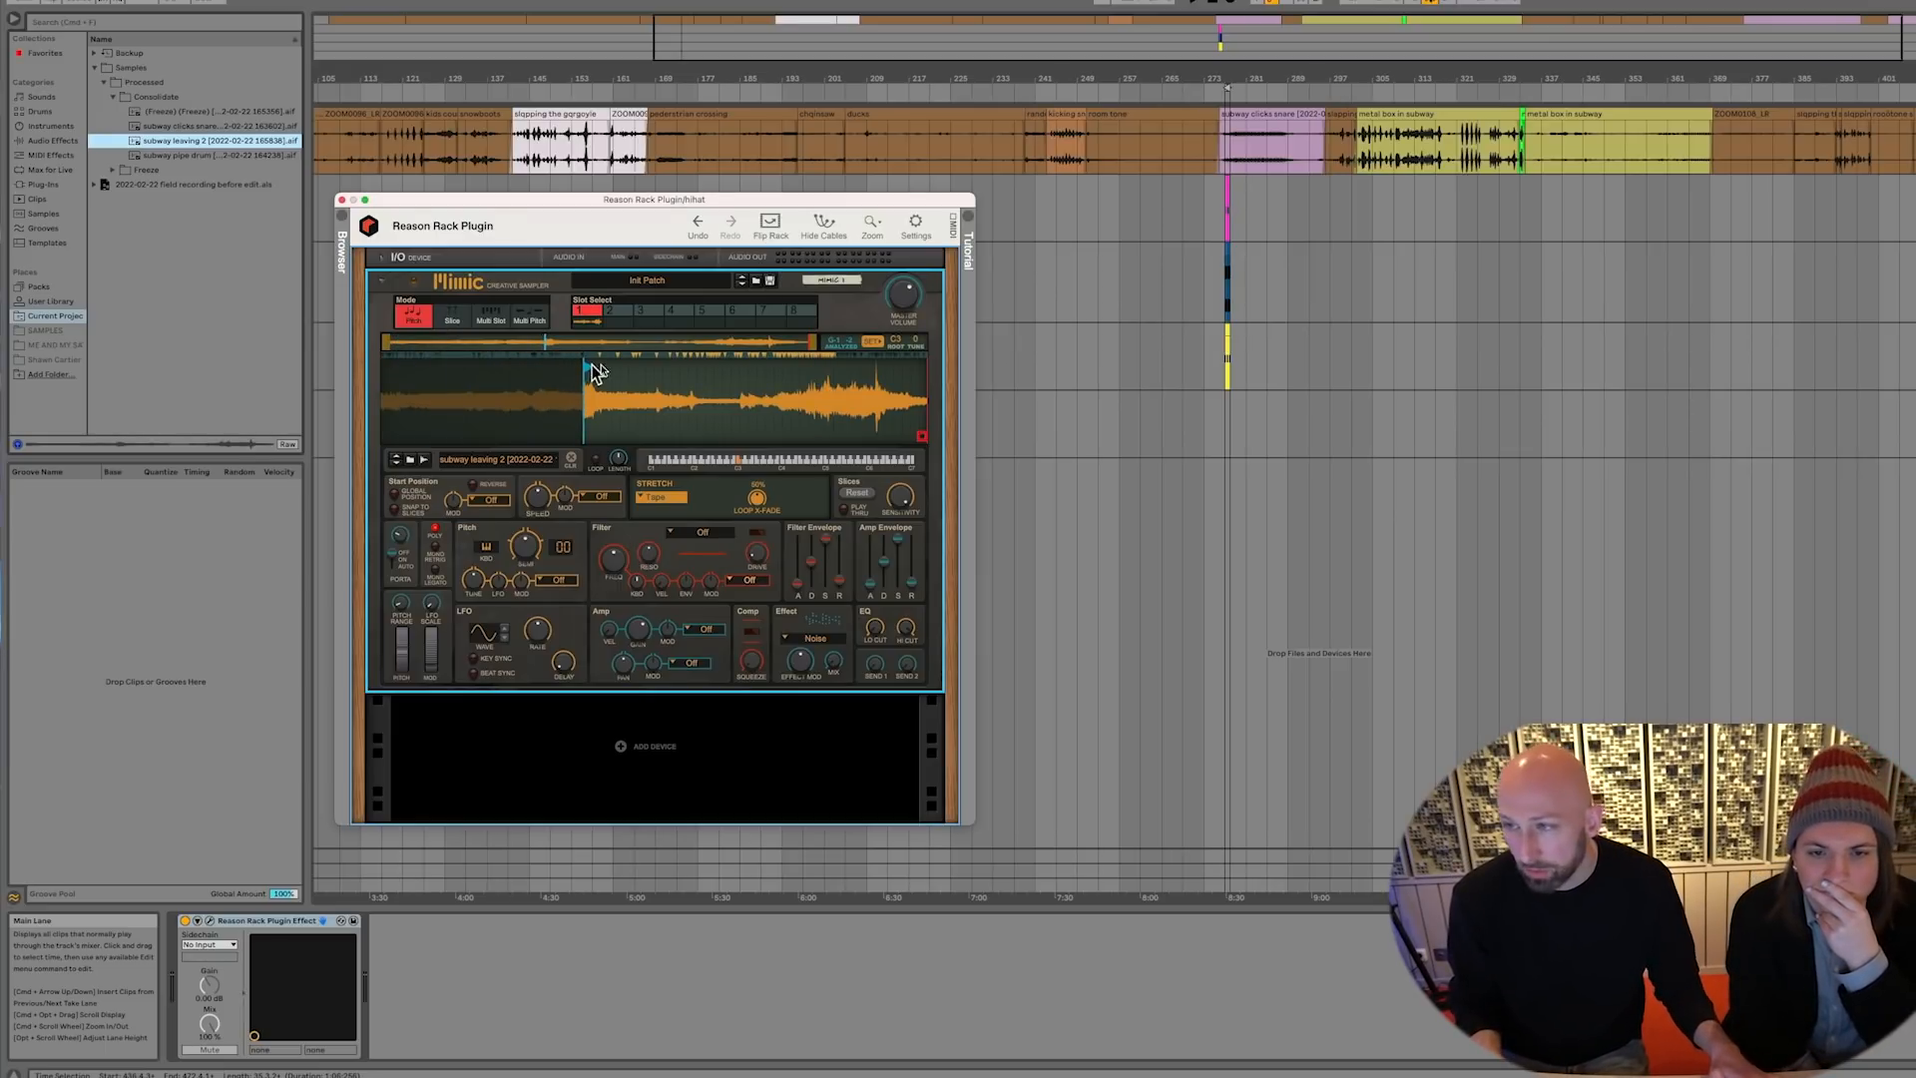
pyautogui.click(1906, 424)
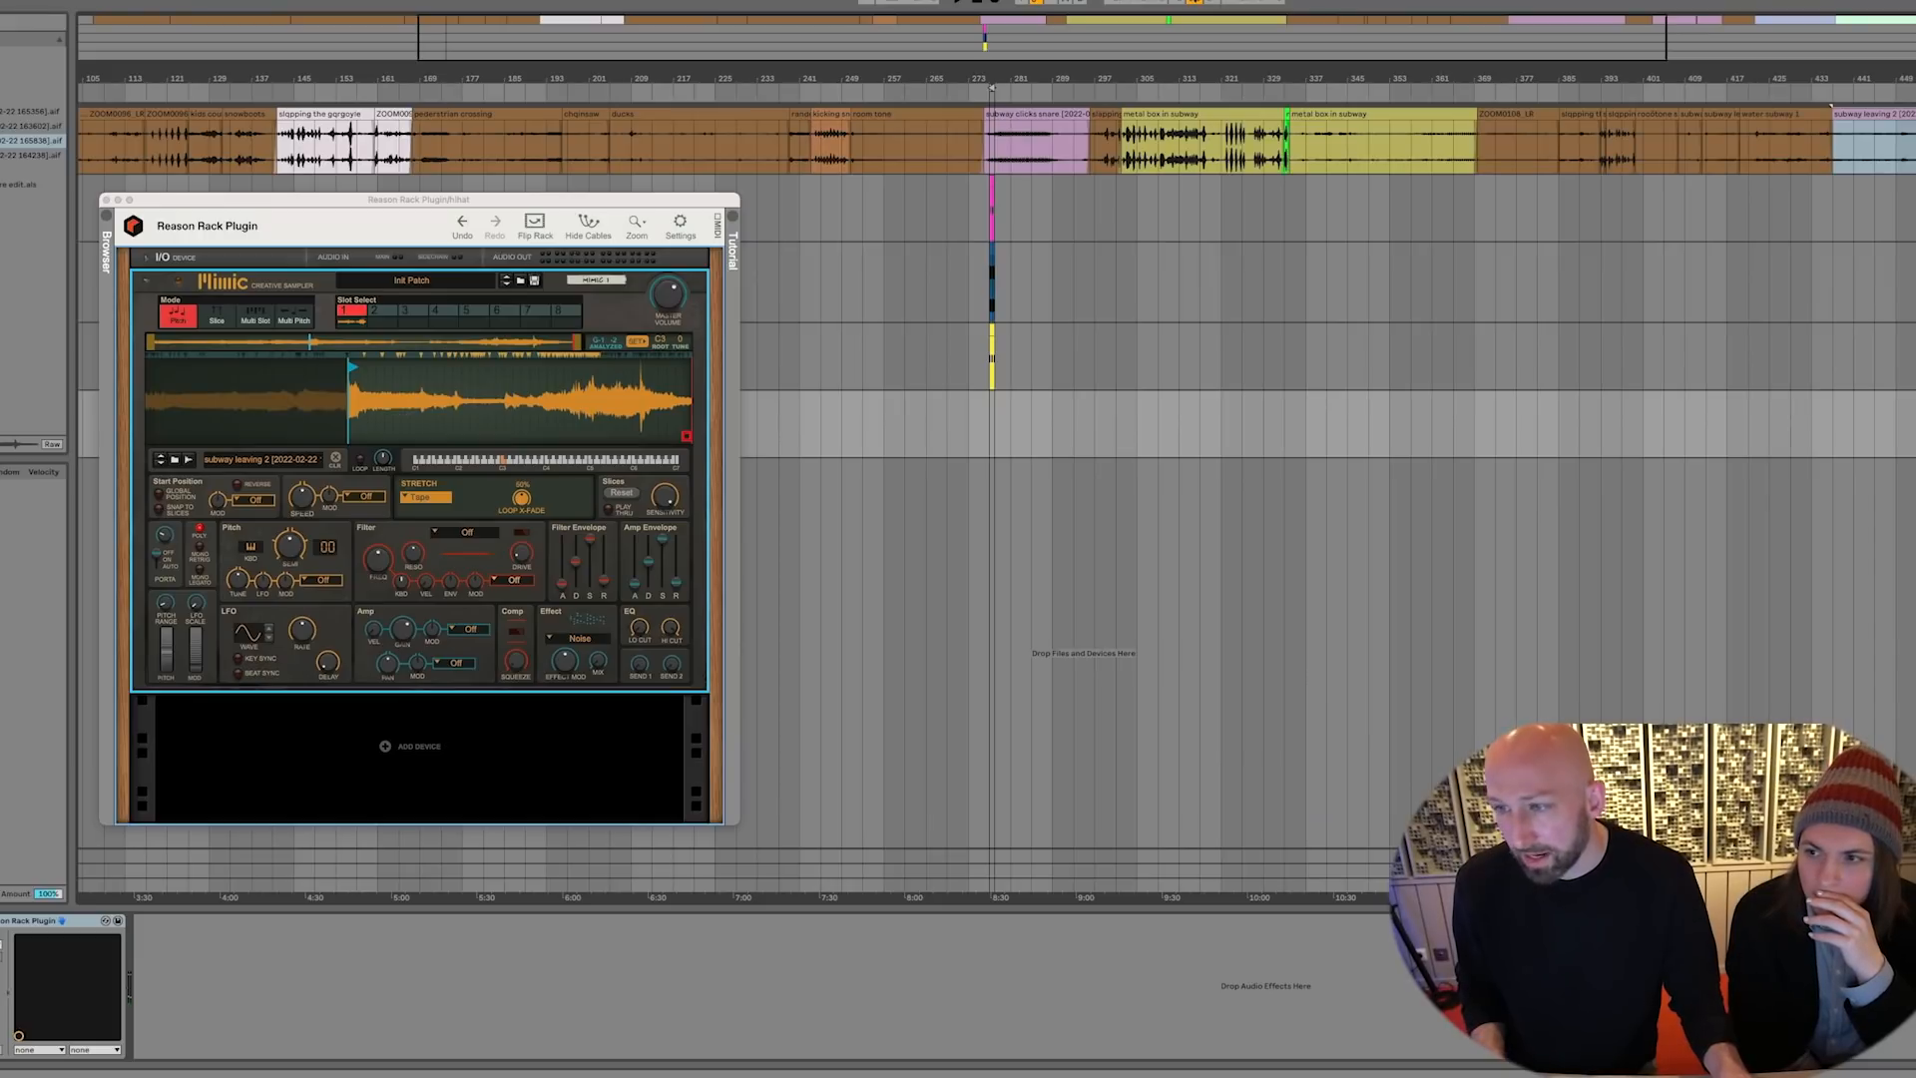
pyautogui.click(1906, 357)
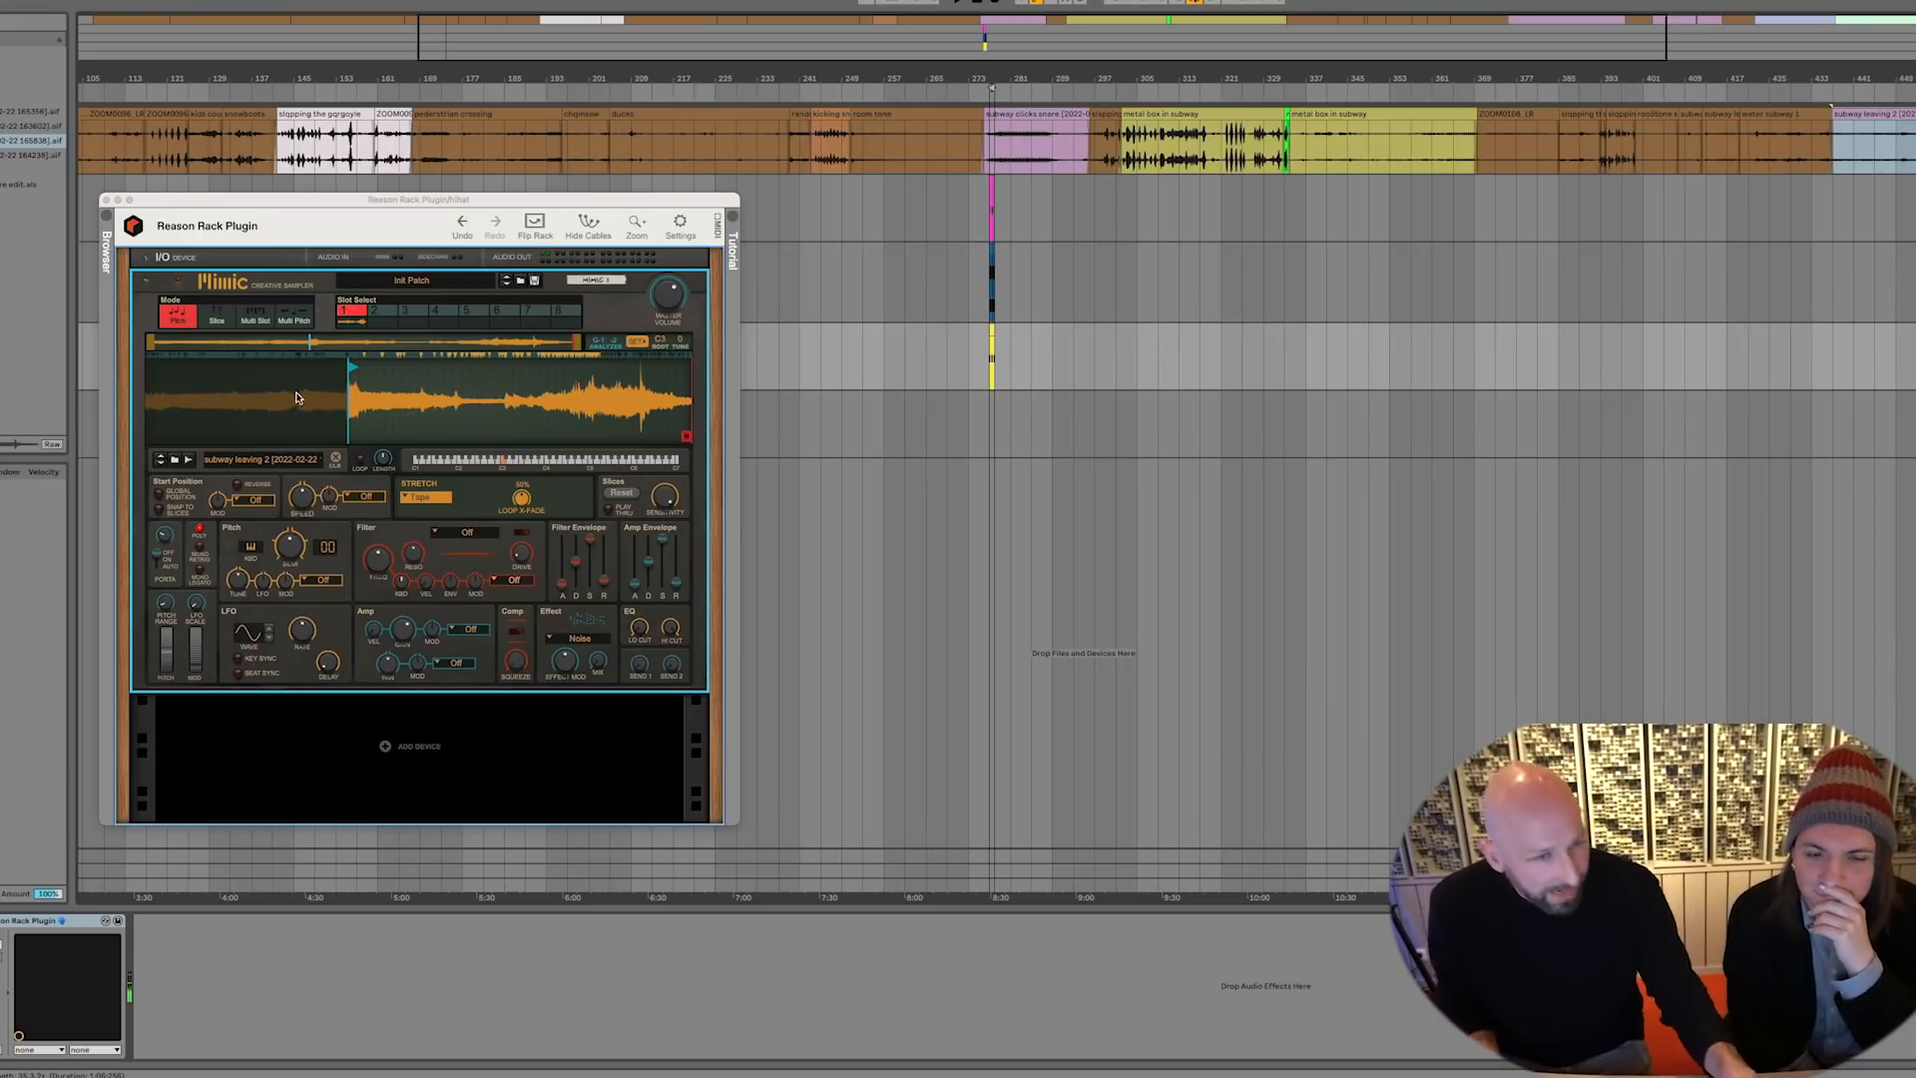
# Zoom into Mimic's waveform around the loud onset and place the sample start precisely on it
pyautogui.click(346, 400)
pyautogui.moveTo(347, 399)
pyautogui.mouseDown()
pyautogui.moveTo(419, 534)
pyautogui.moveTo(373, 536)
pyautogui.mouseUp()
pyautogui.moveTo(476, 371)
pyautogui.mouseDown()
pyautogui.moveTo(385, 381)
pyautogui.moveTo(449, 382)
pyautogui.moveTo(320, 240)
pyautogui.mouseUp()
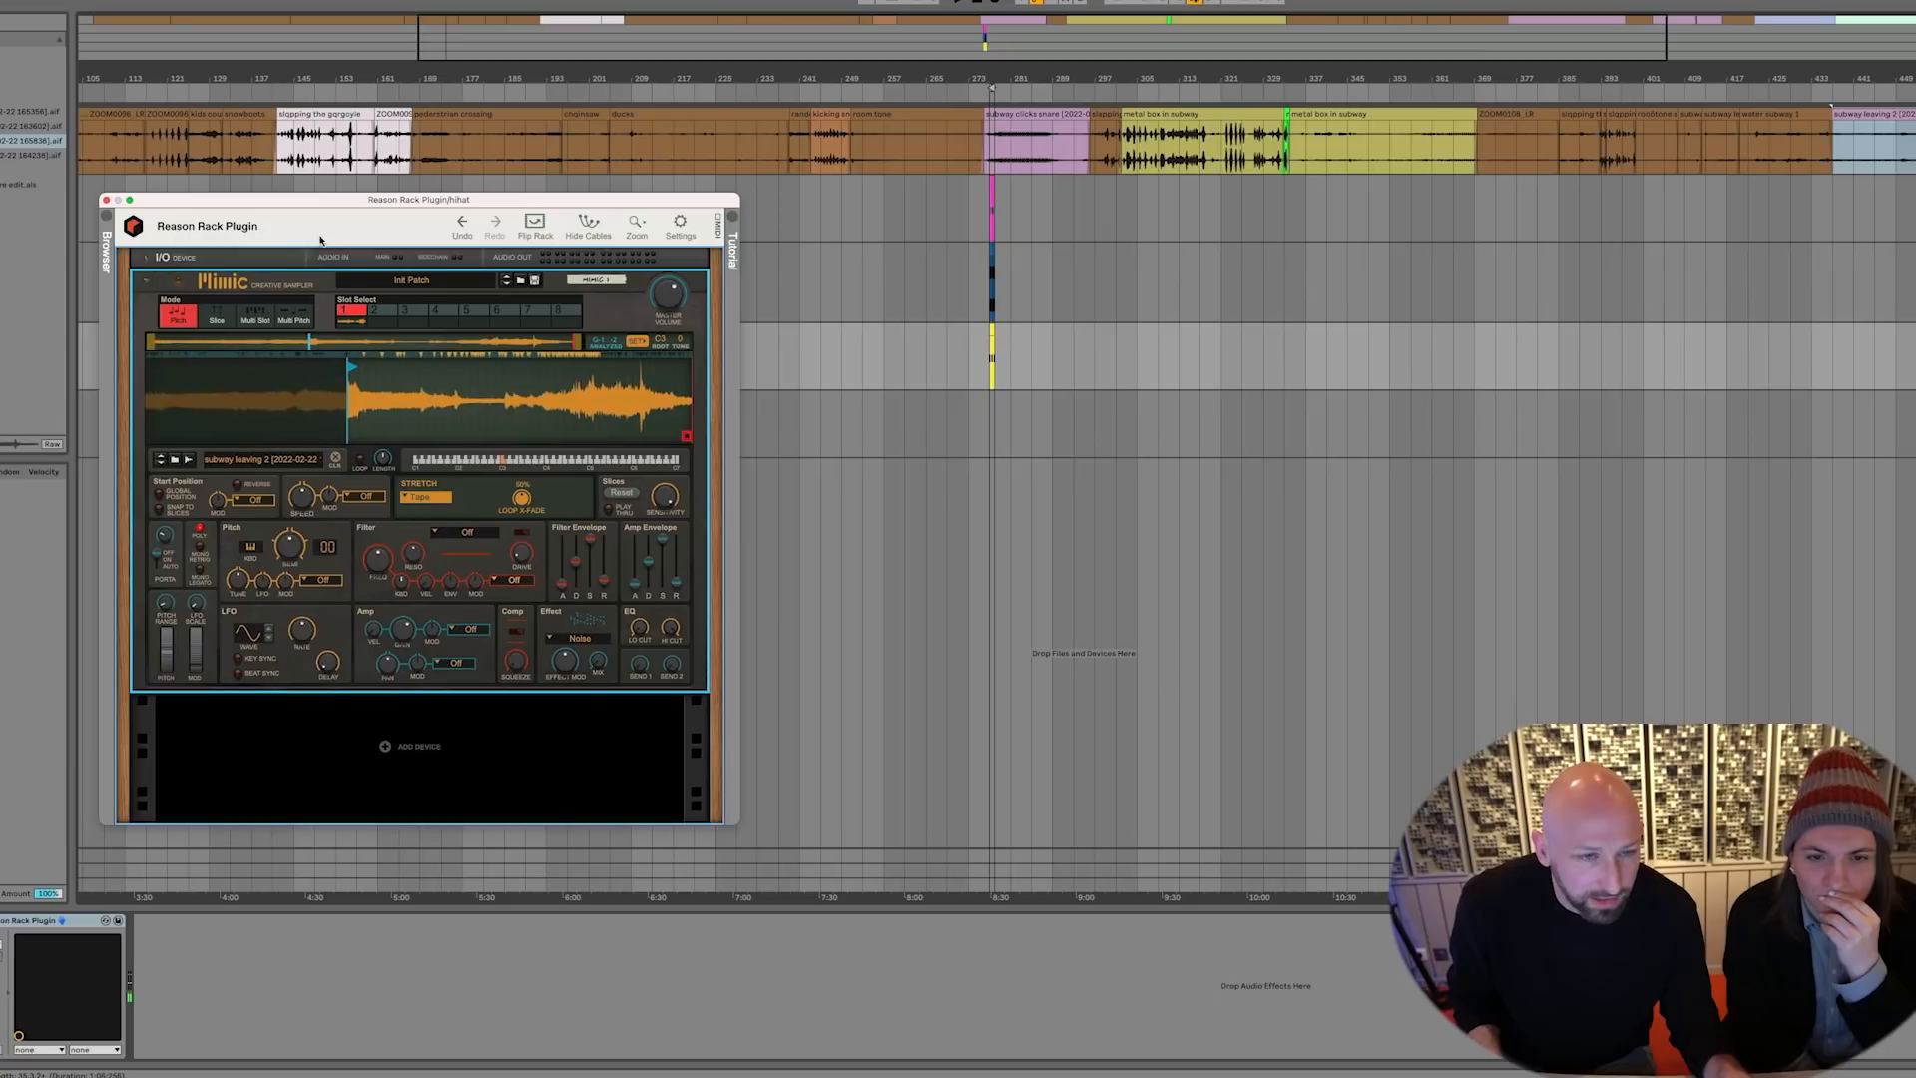
pyautogui.moveTo(357, 410); pyautogui.dragTo(397, 506)
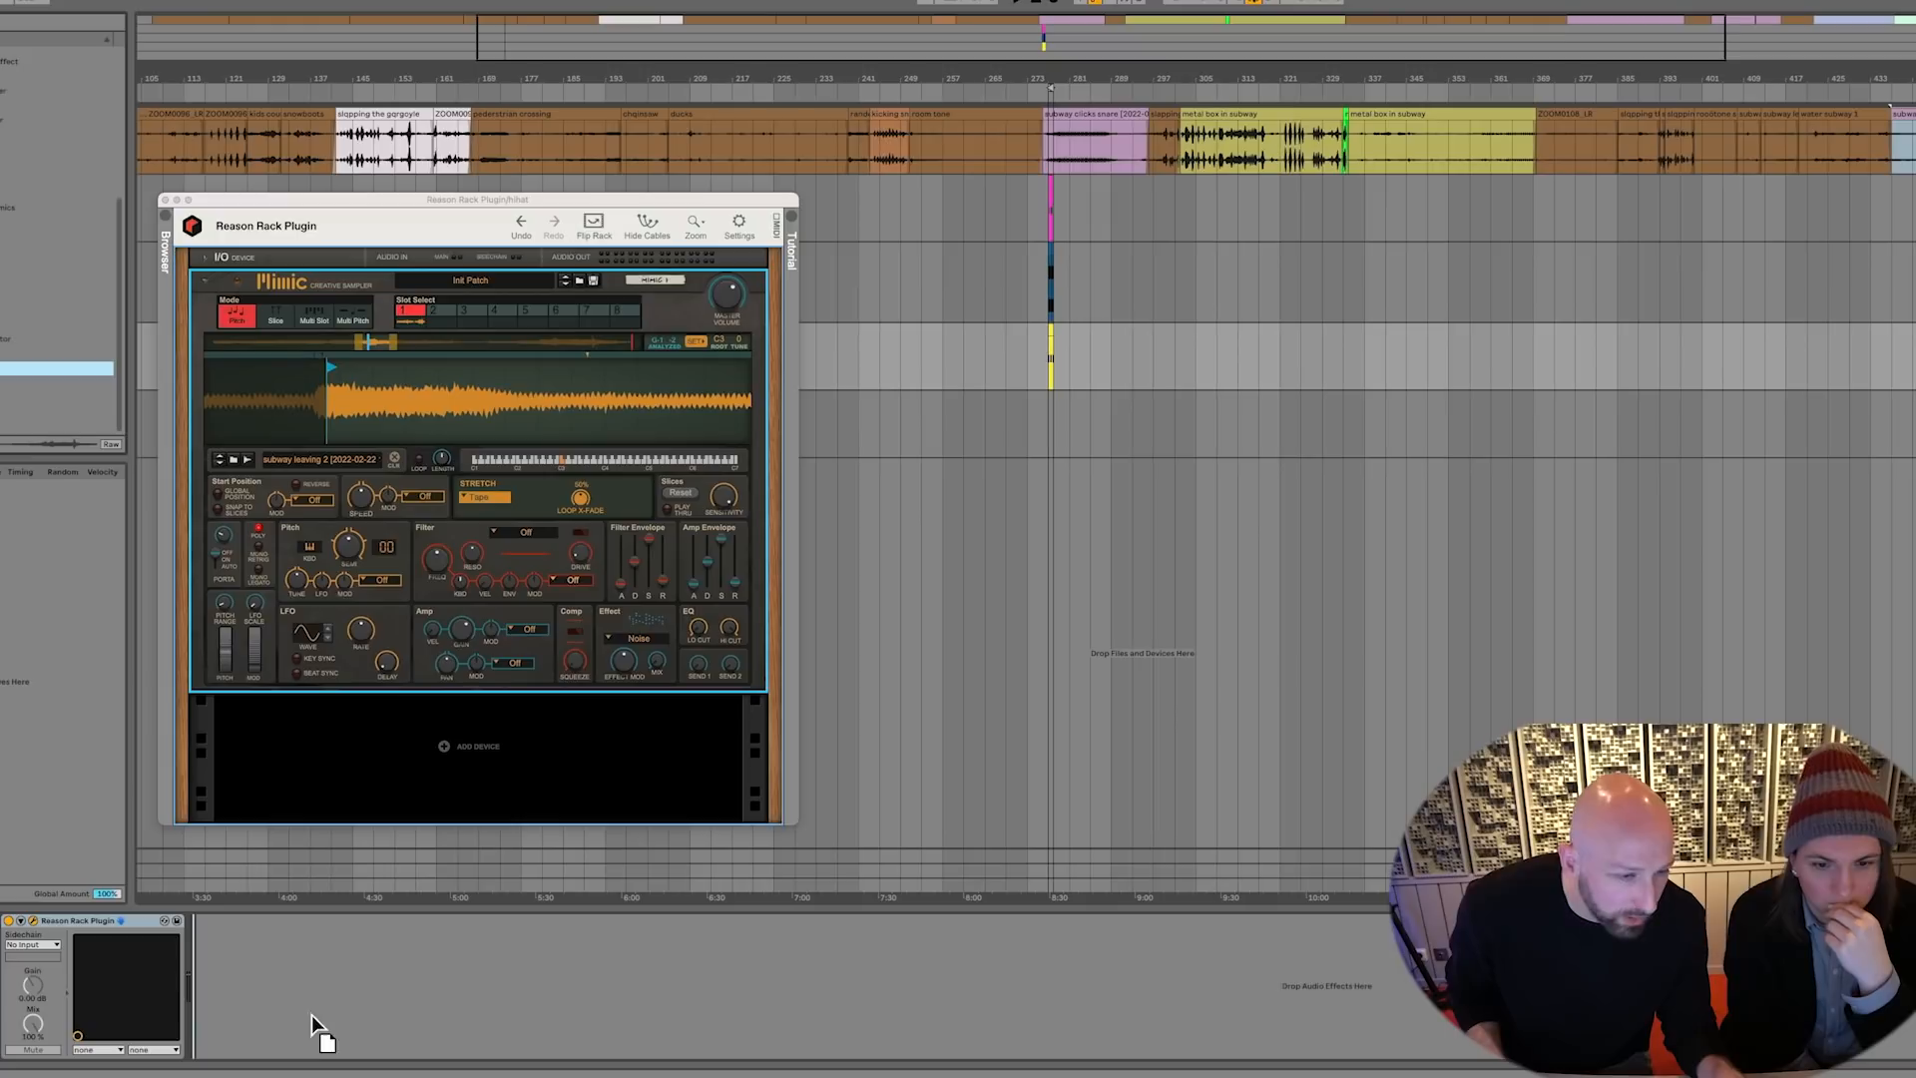
# Add Spectrum and EQ Eight after the Reason Rack Plugin on the yellow MIDI track
pyautogui.moveTo(311, 1015); pyautogui.dragTo(305, 986)
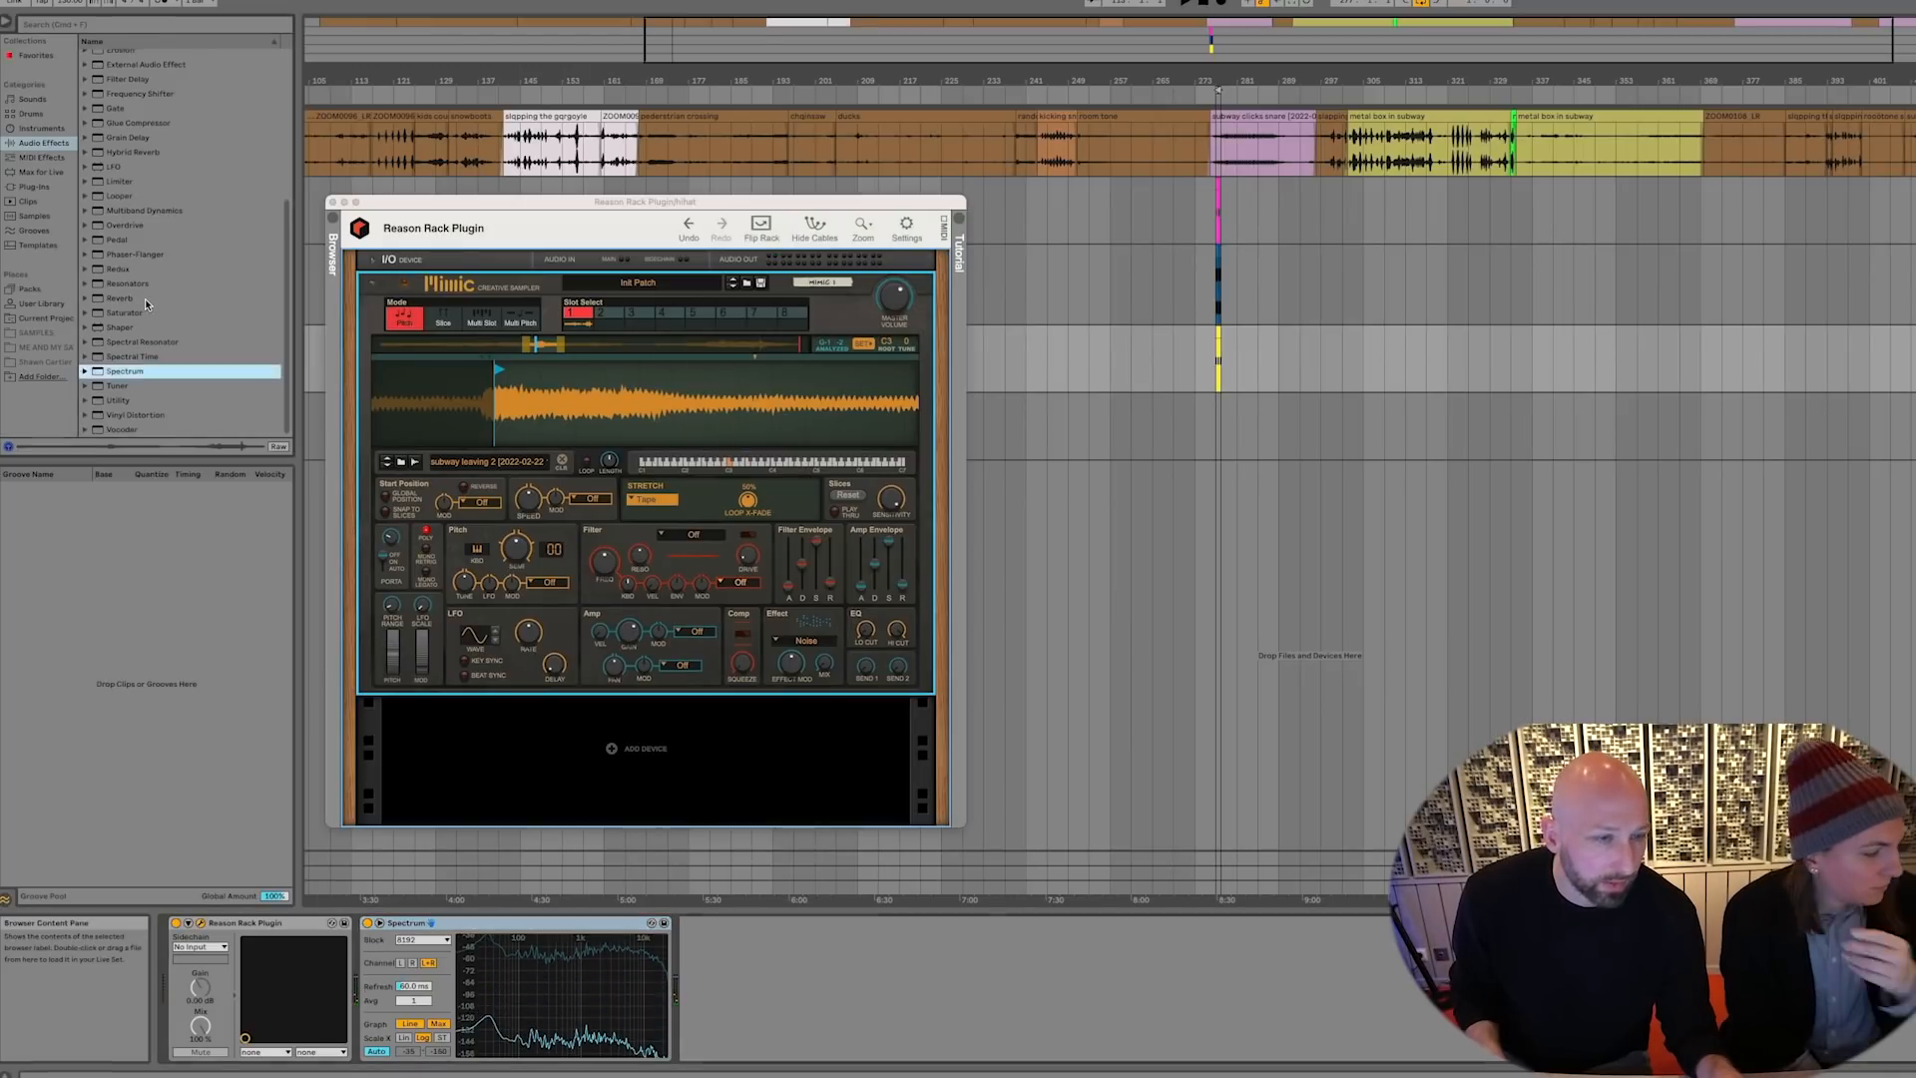
pyautogui.scroll(5, 146, 297)
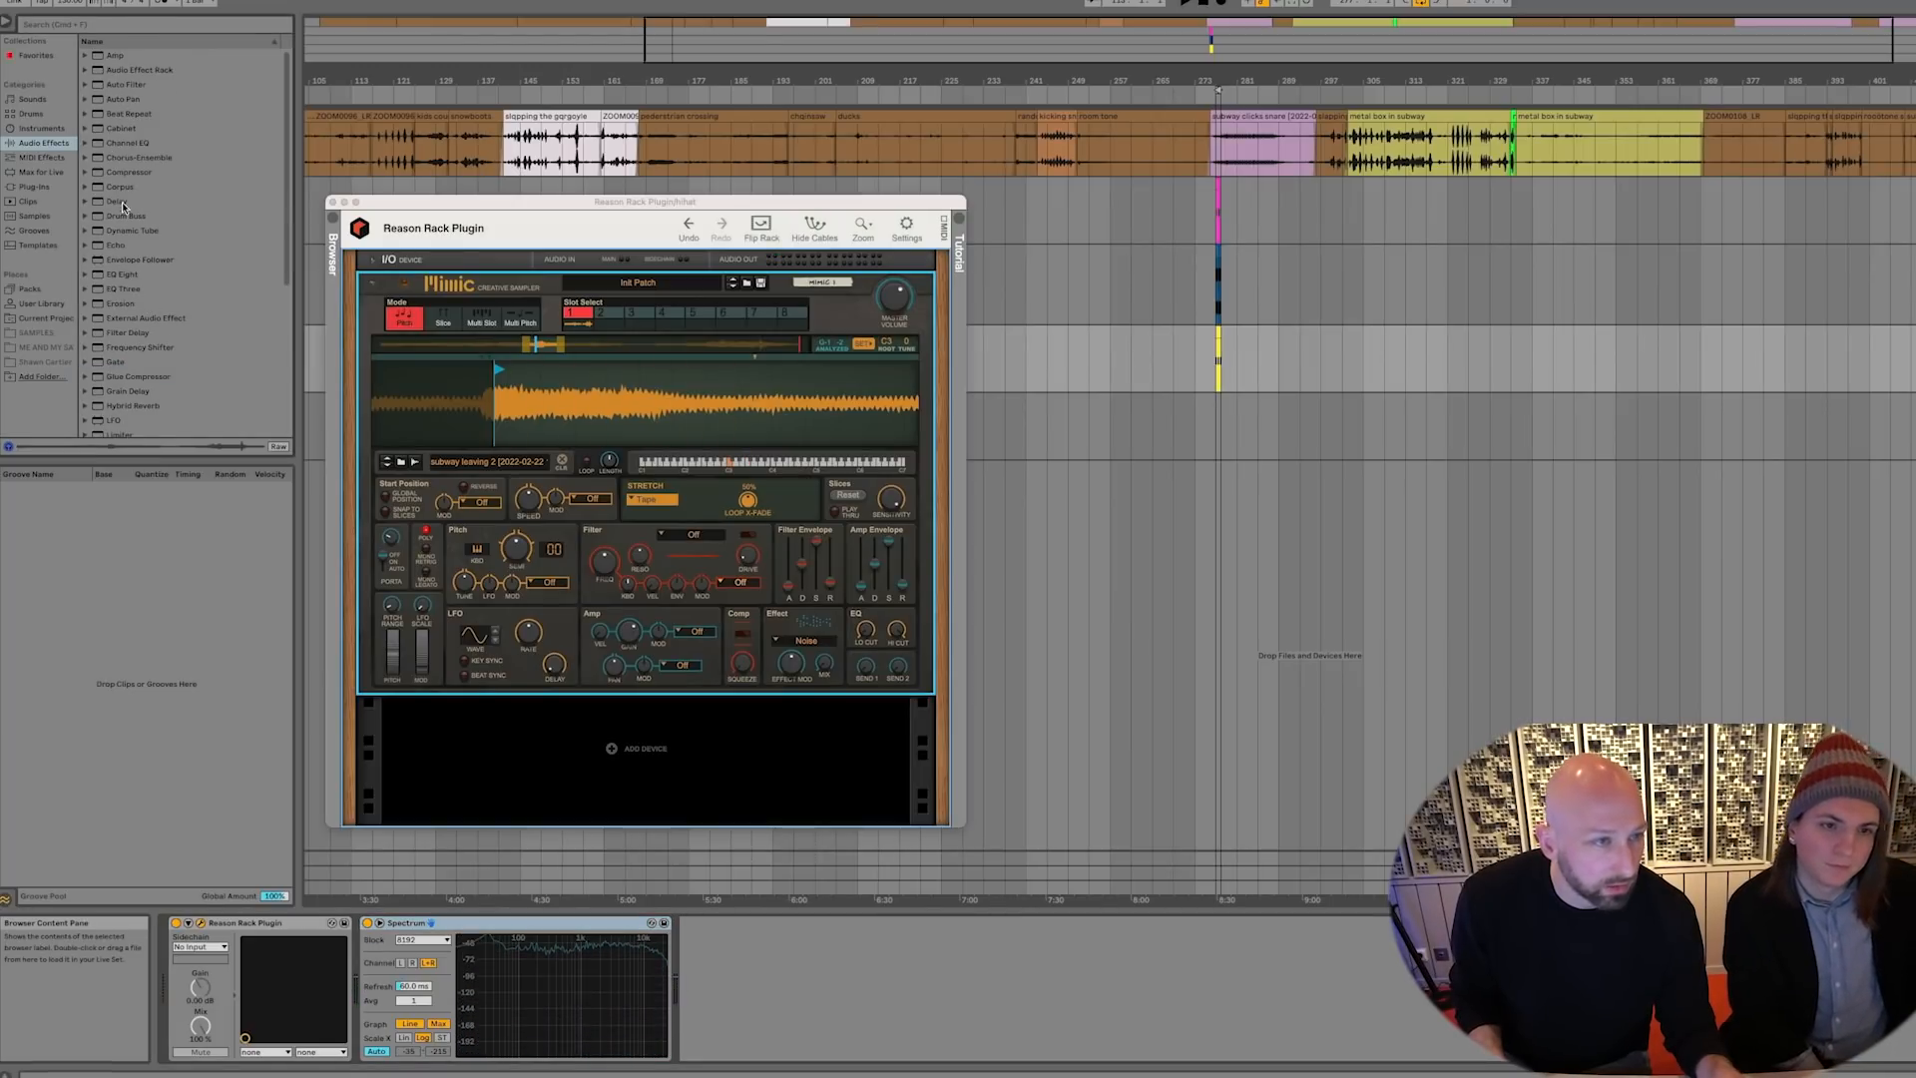
pyautogui.moveTo(128, 273); pyautogui.dragTo(234, 397)
pyautogui.moveTo(797, 980); pyautogui.dragTo(790, 971)
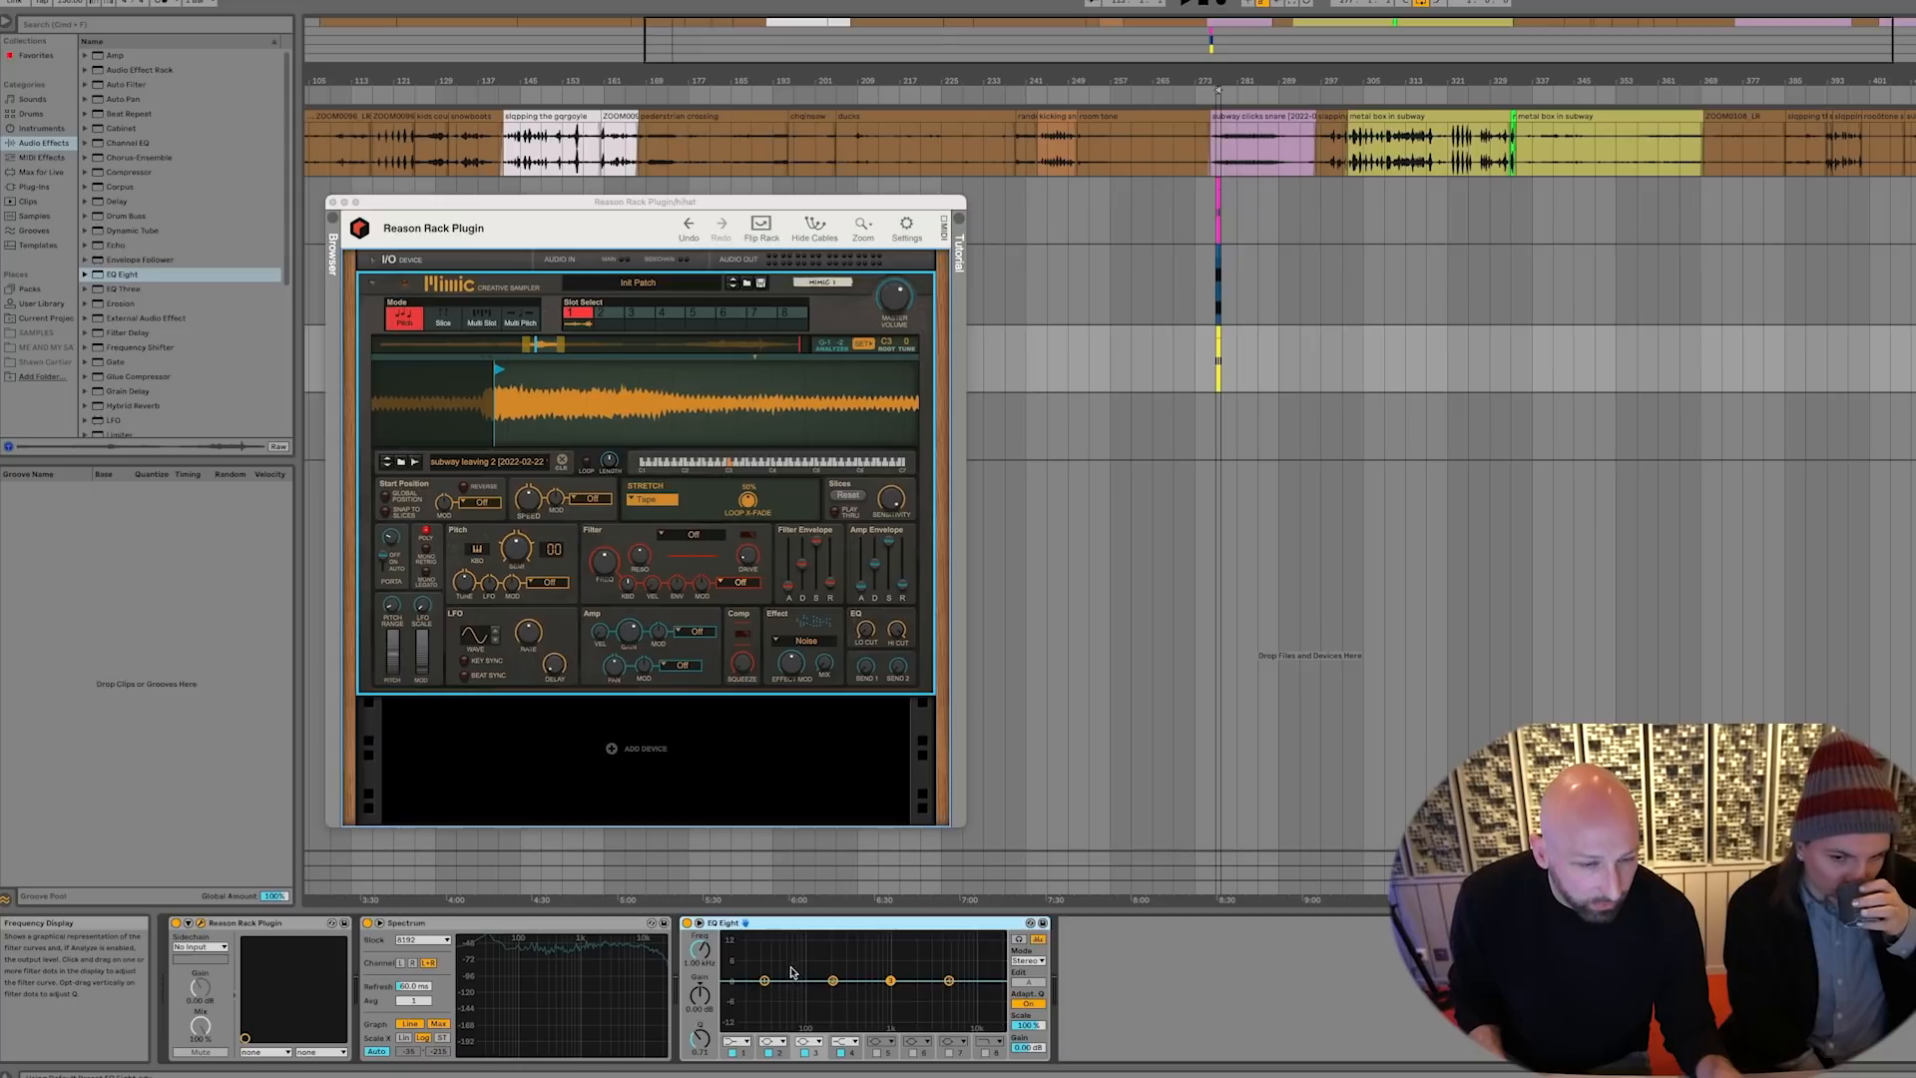
# Make EQ Eight's first band a steep low cut at about 500 Hz, and compare the sound with the EQ bypassed
pyautogui.click(738, 1042)
pyautogui.click(734, 953)
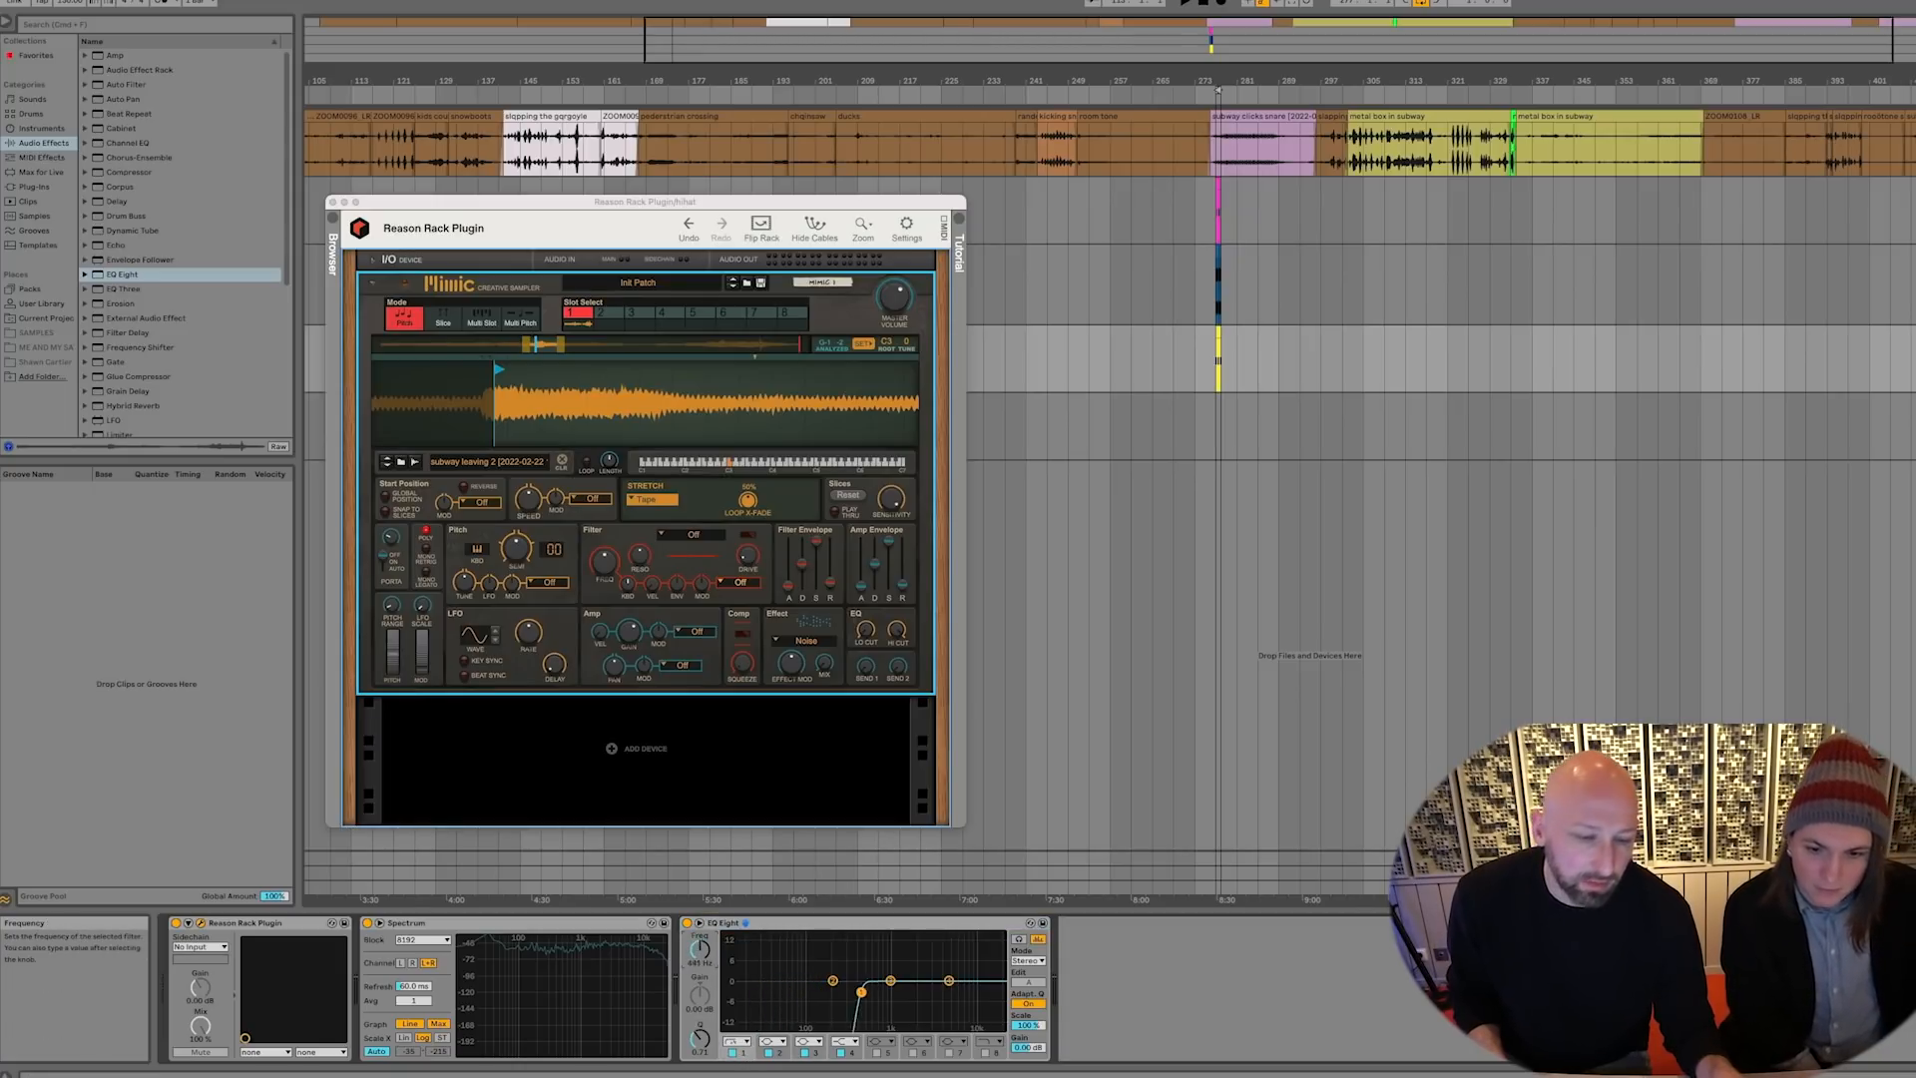
pyautogui.moveTo(700, 950); pyautogui.dragTo(701, 955)
pyautogui.click(688, 923)
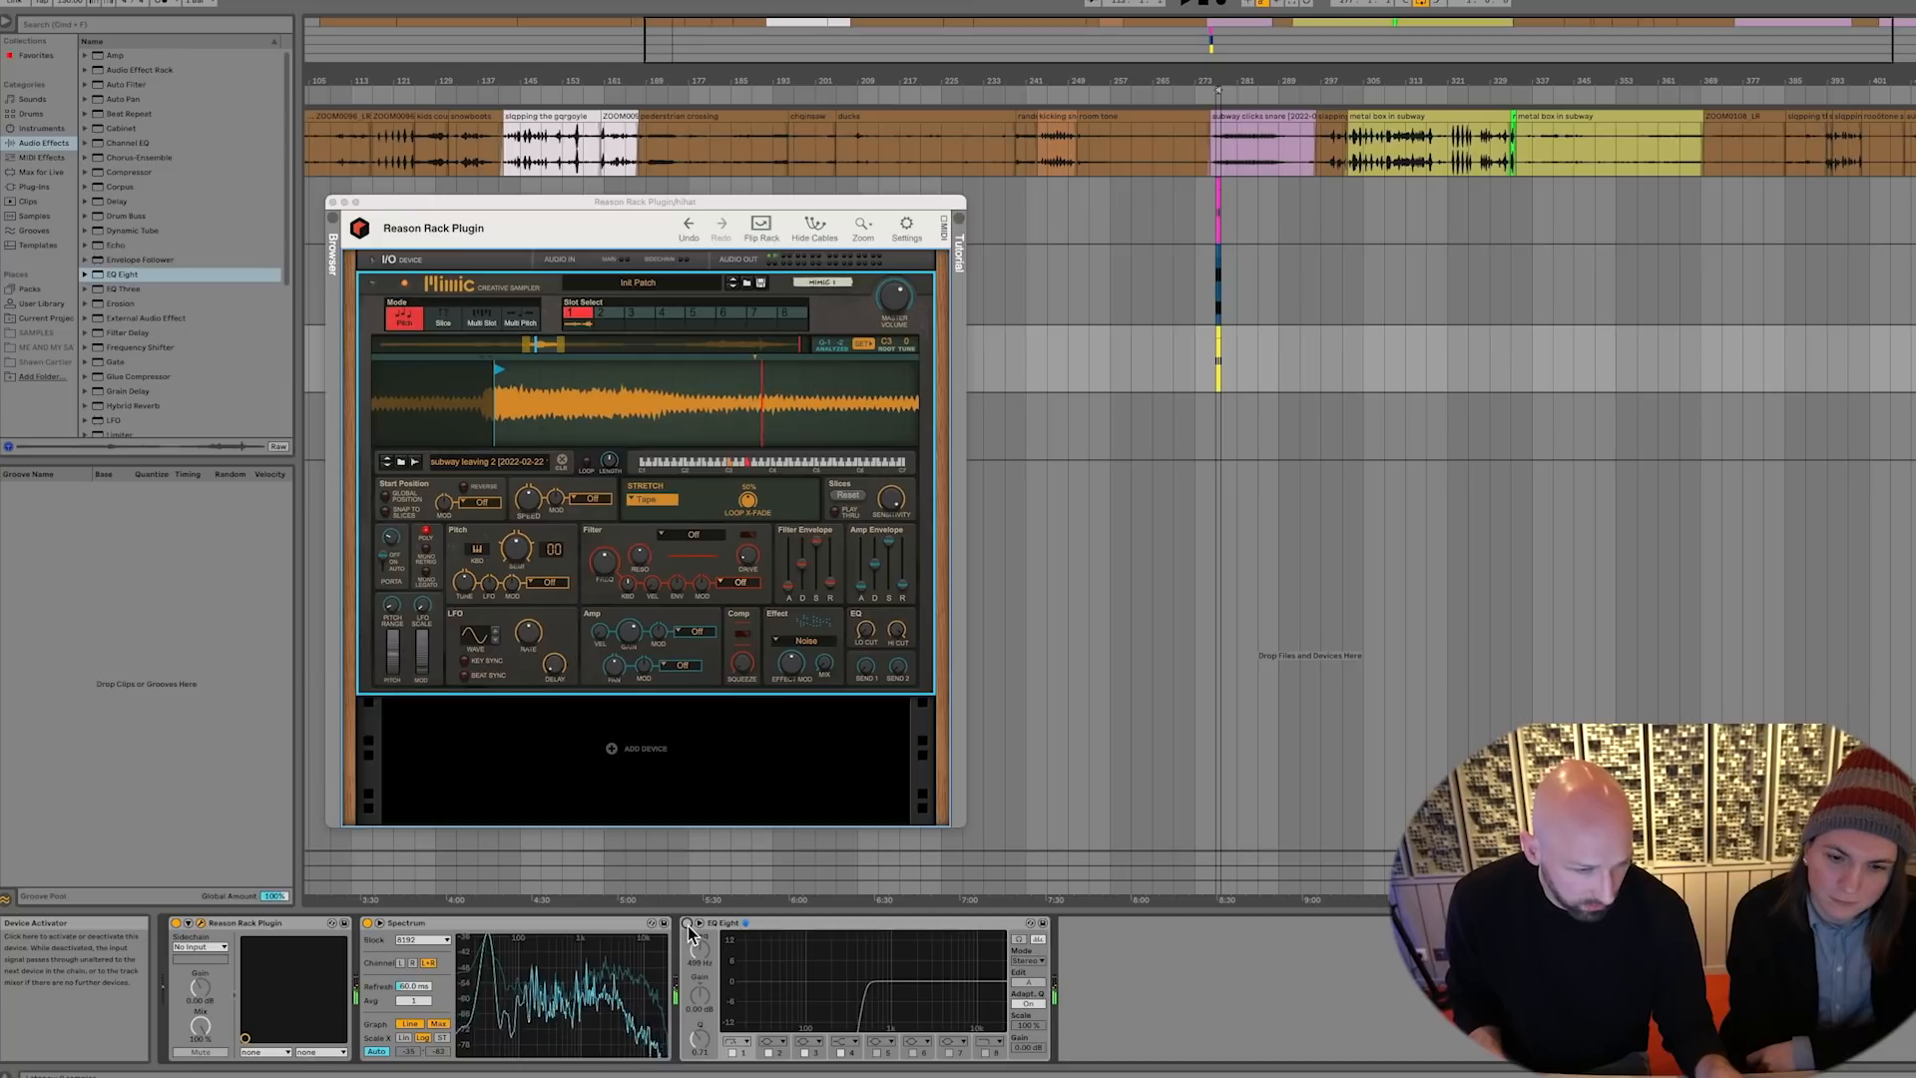
pyautogui.click(688, 923)
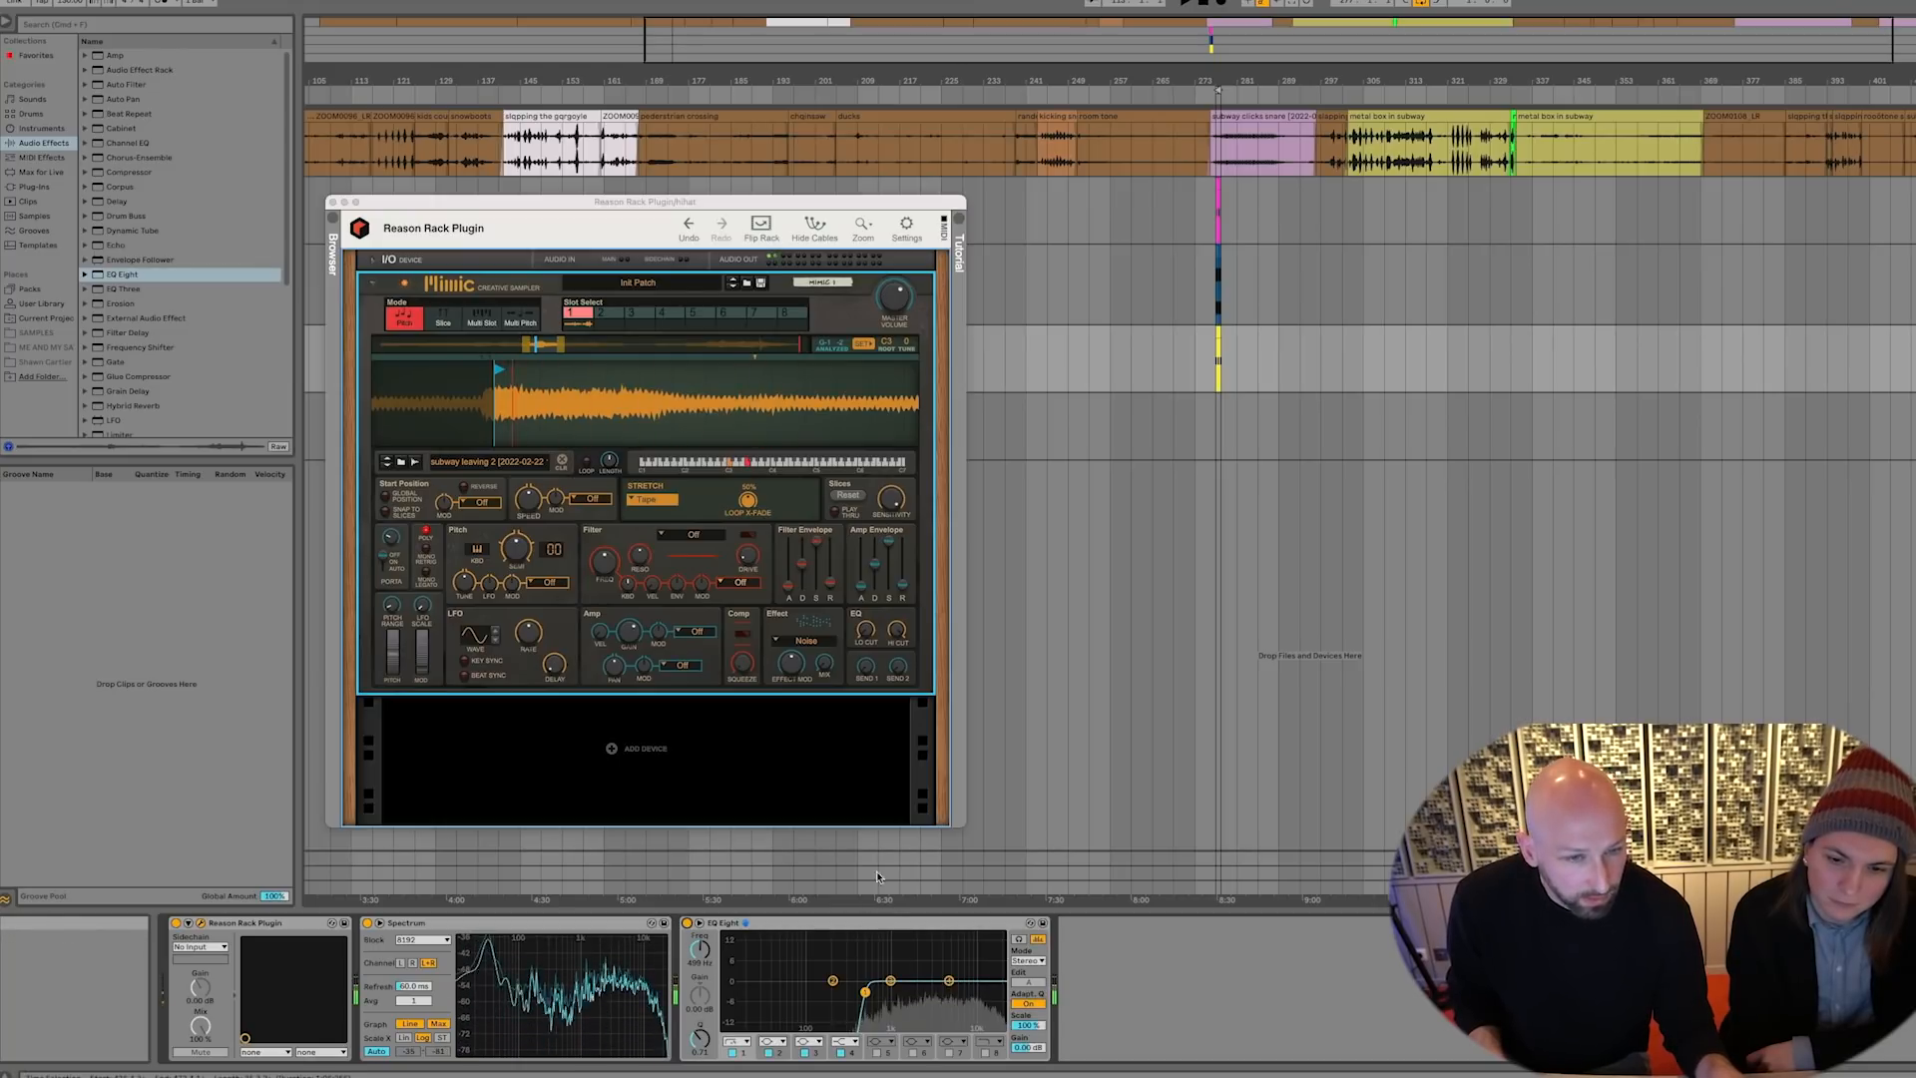
# Play the one-bar loop at 277 to hear the off-beat subway sound together with the kicks
pyautogui.moveTo(1223, 84); pyautogui.dragTo(1223, 319)
pyautogui.click(1407, 105)
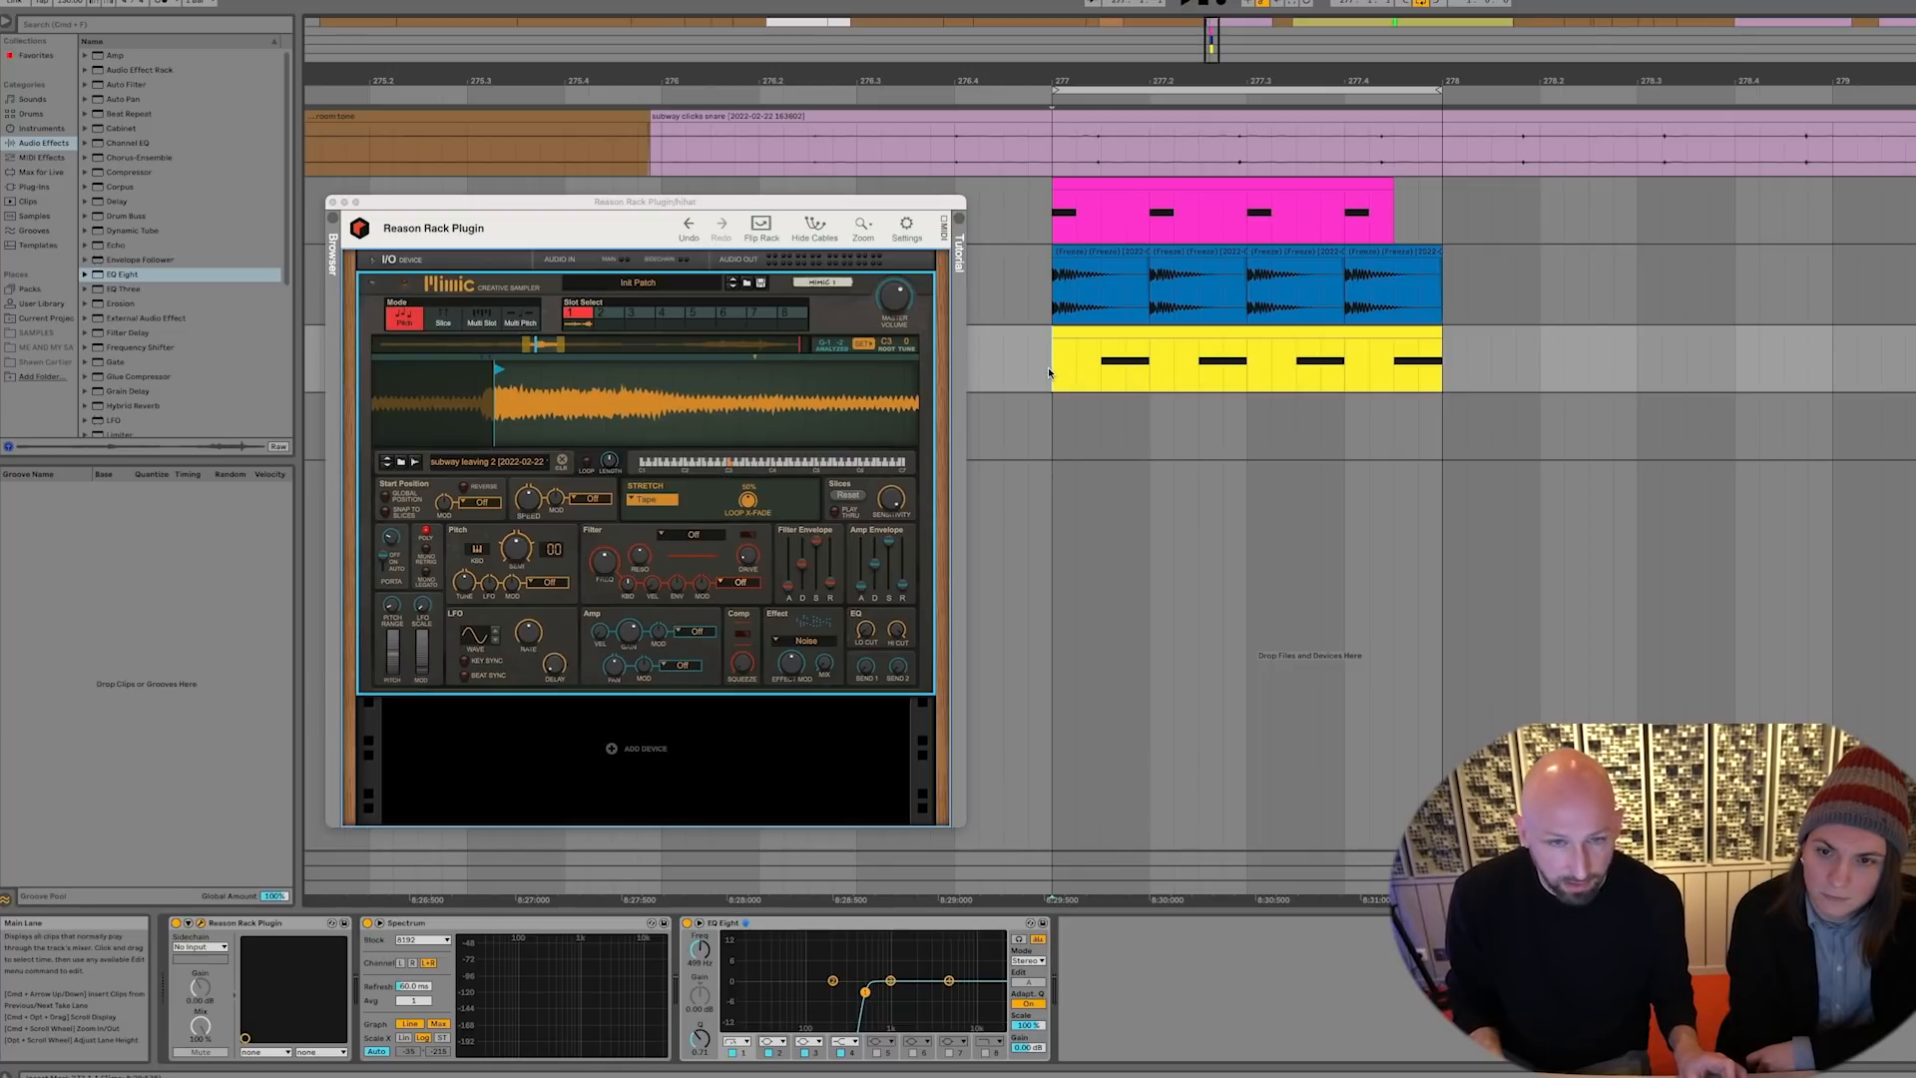
pyautogui.press('space')
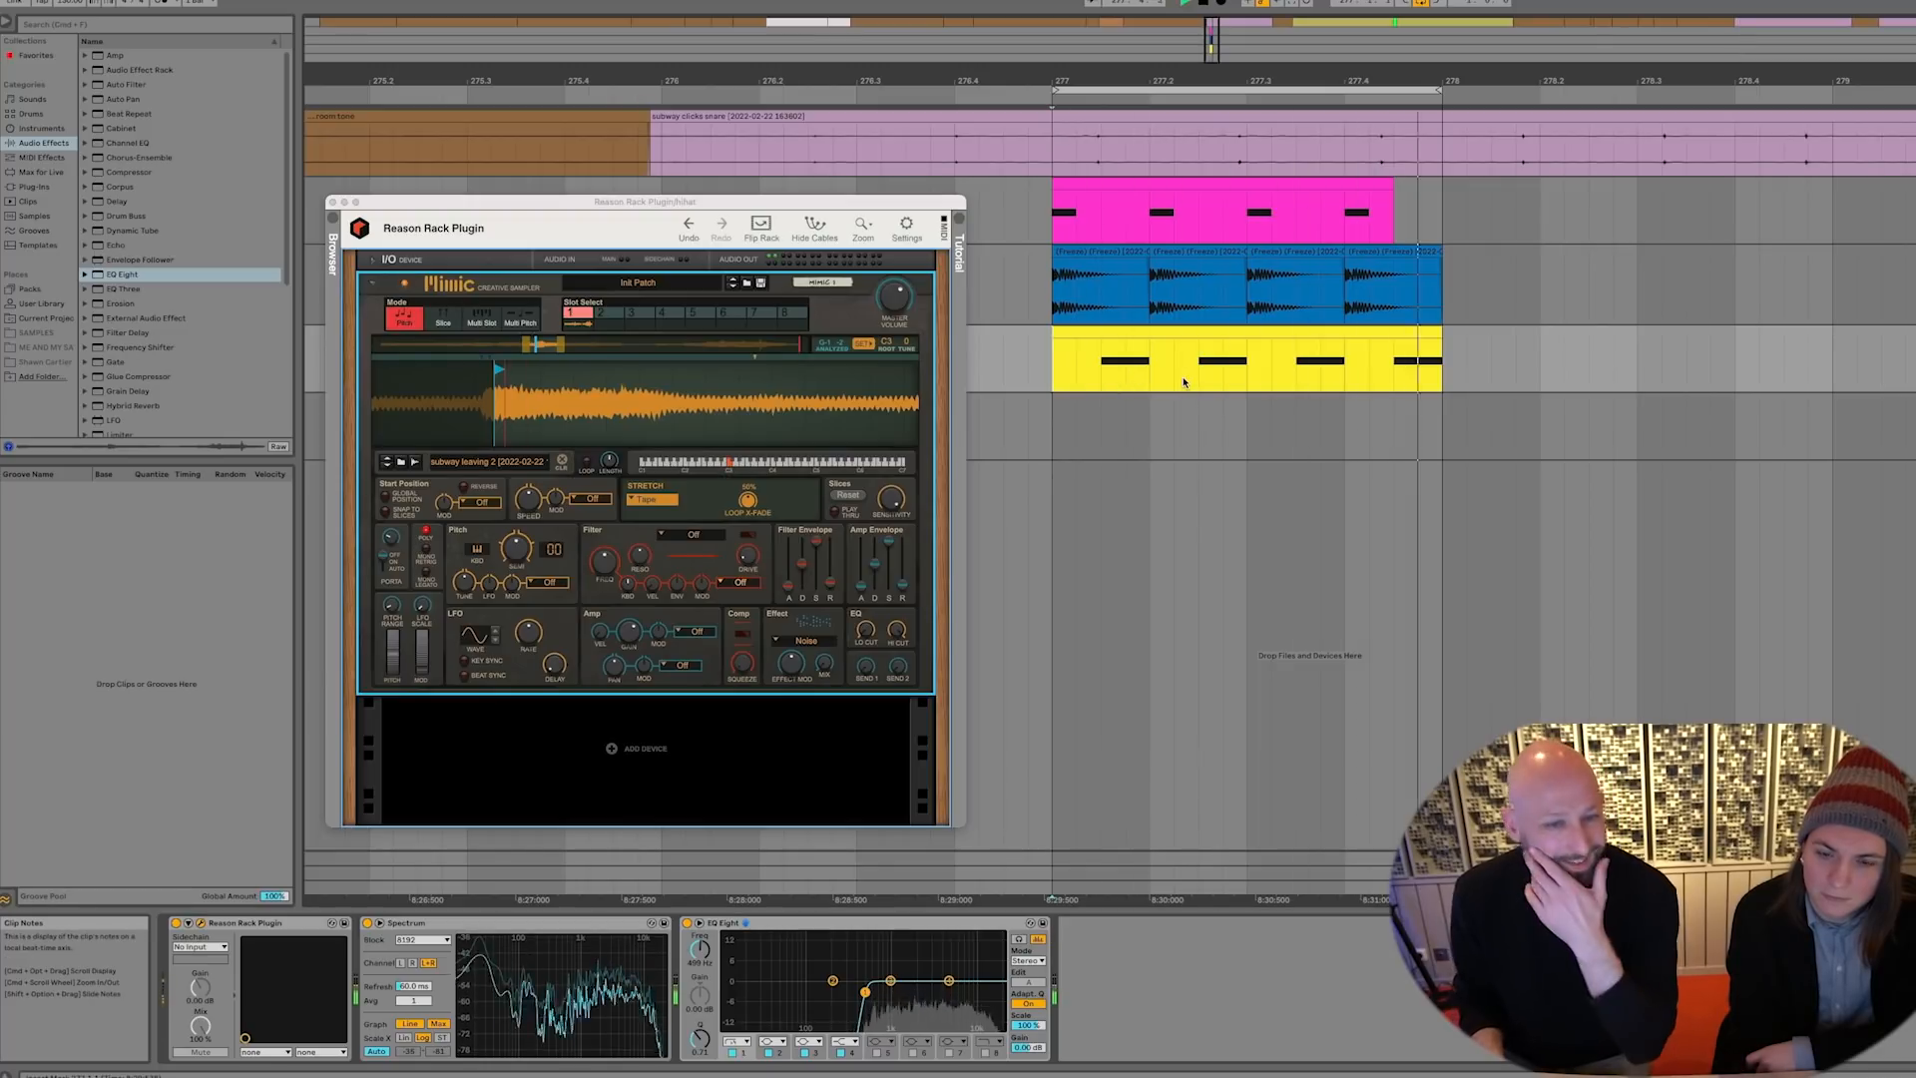
pyautogui.press('space')
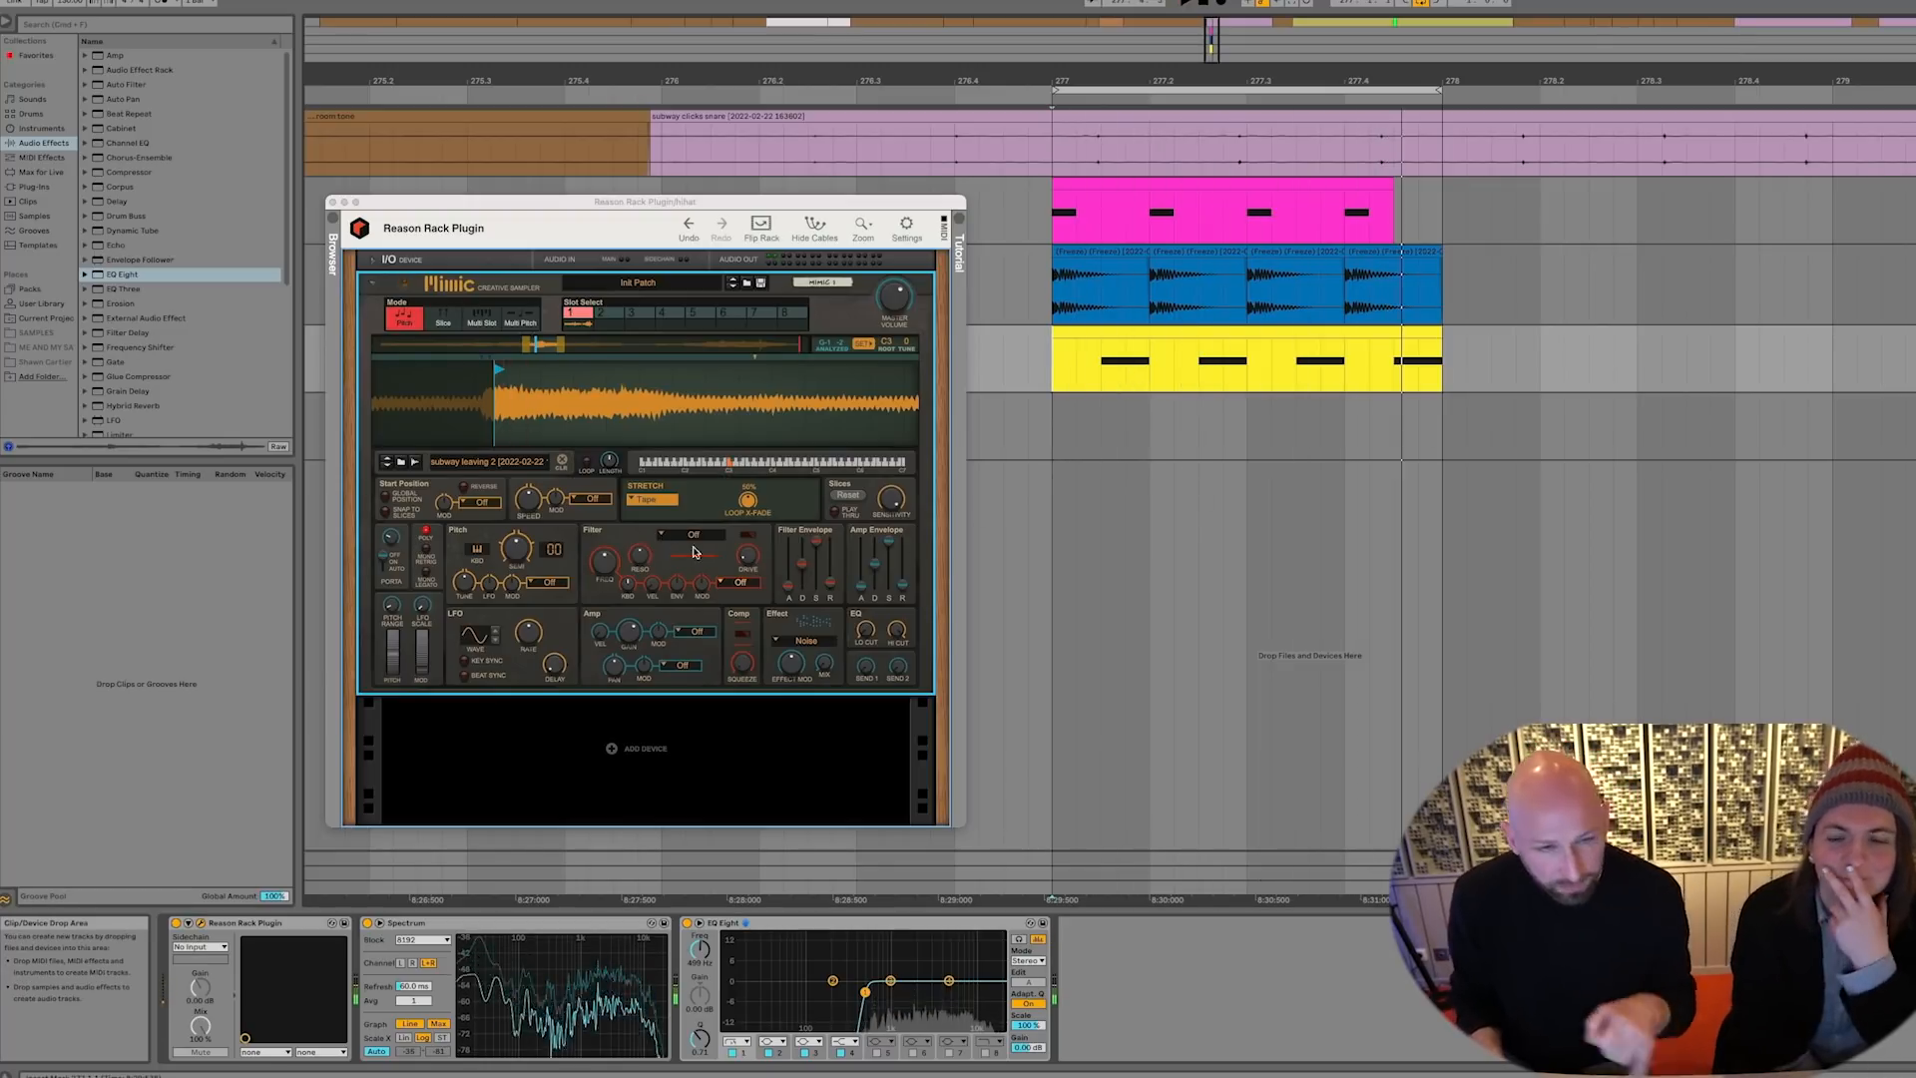
# Shorten Mimic's amp envelope during playback: lower the sustain fully and set the decay to 143 ms
pyautogui.click(889, 544)
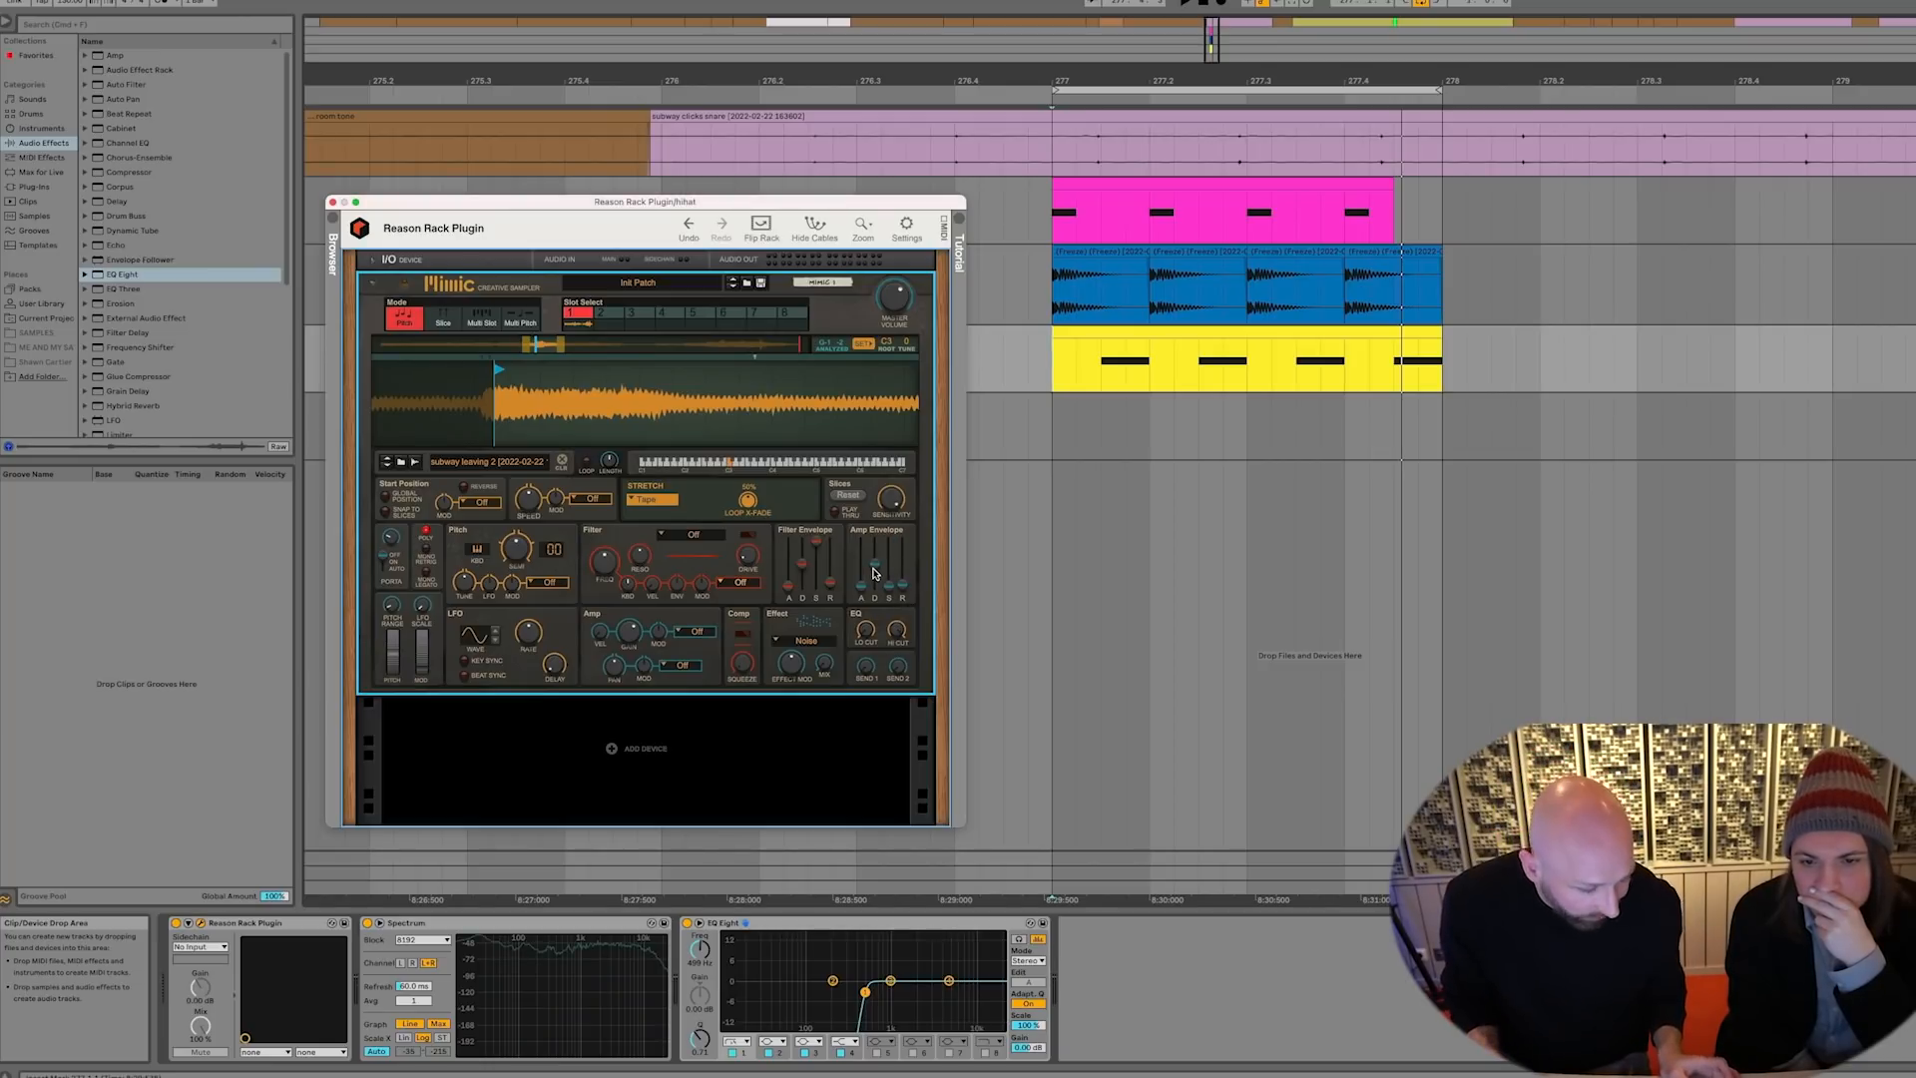
pyautogui.moveTo(871, 575); pyautogui.dragTo(876, 591)
pyautogui.press('space')
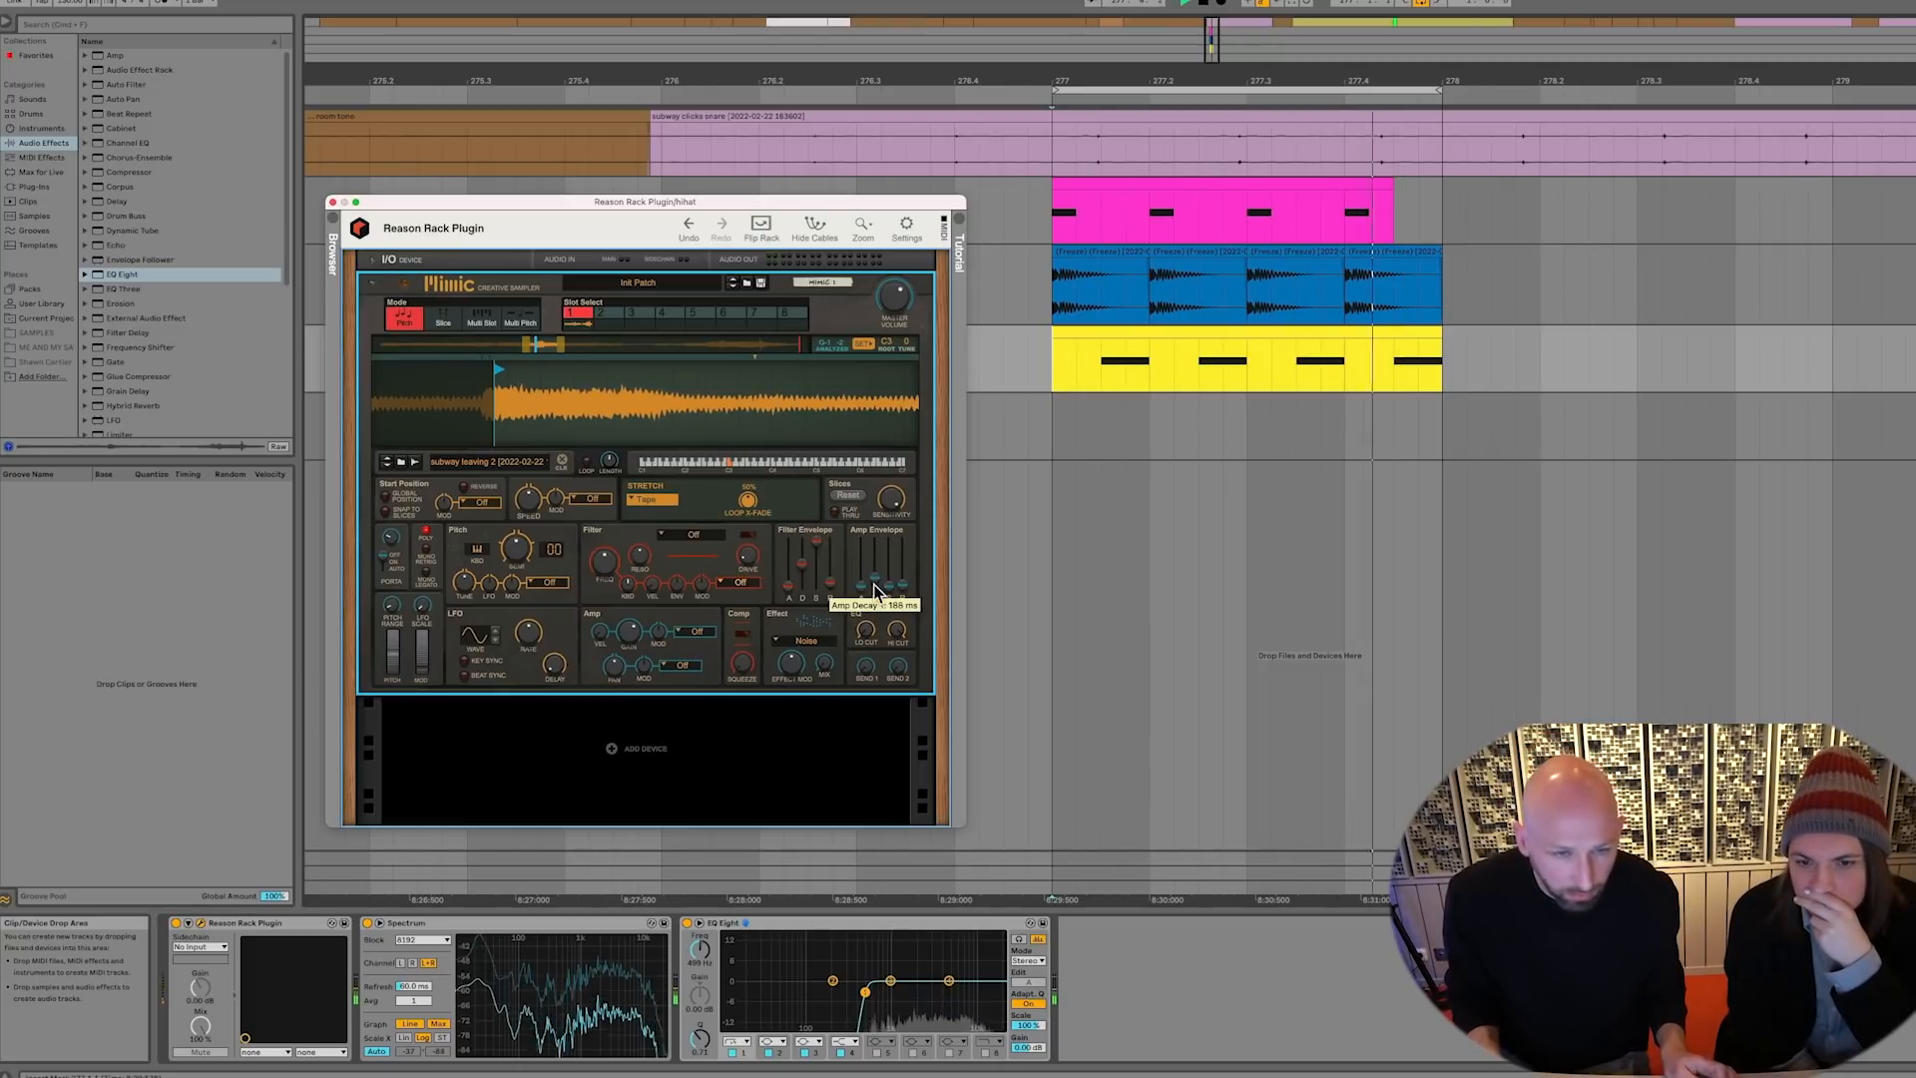
pyautogui.moveTo(875, 582); pyautogui.dragTo(877, 587)
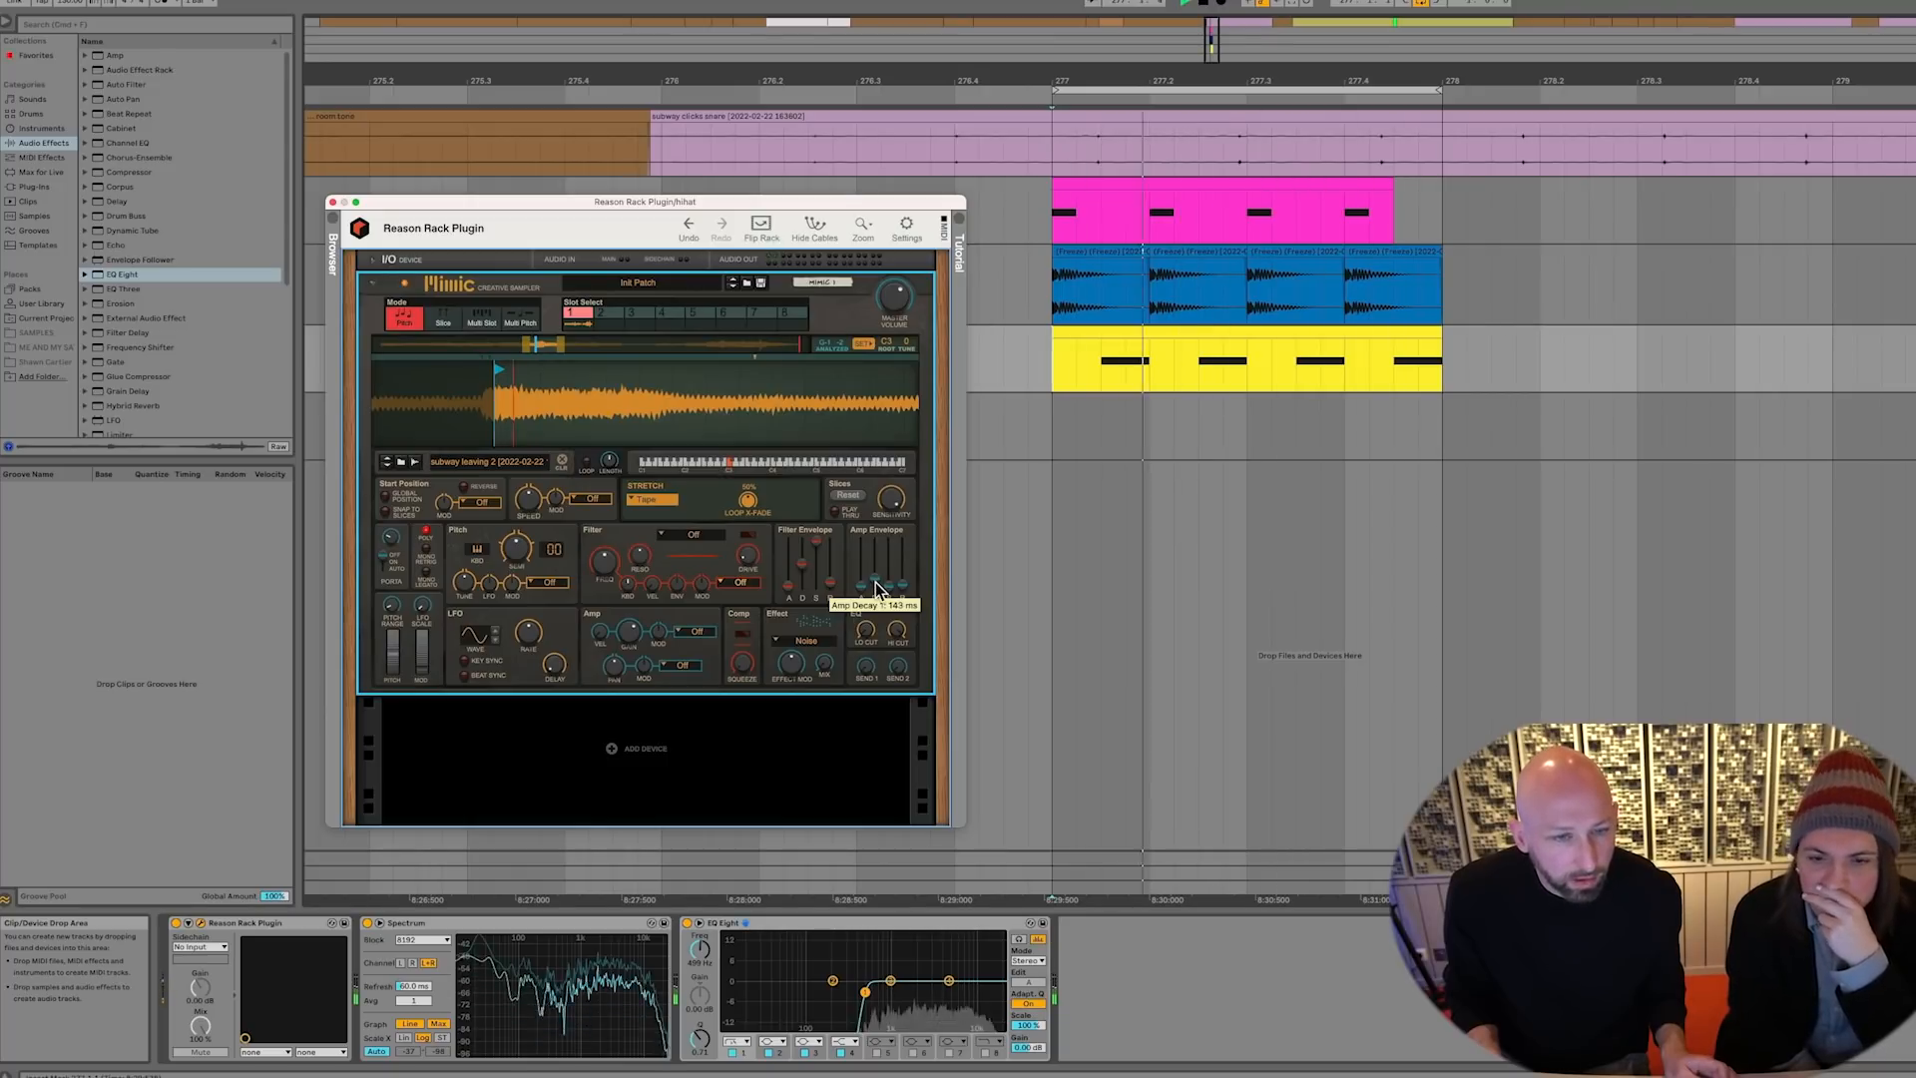
pyautogui.press('space')
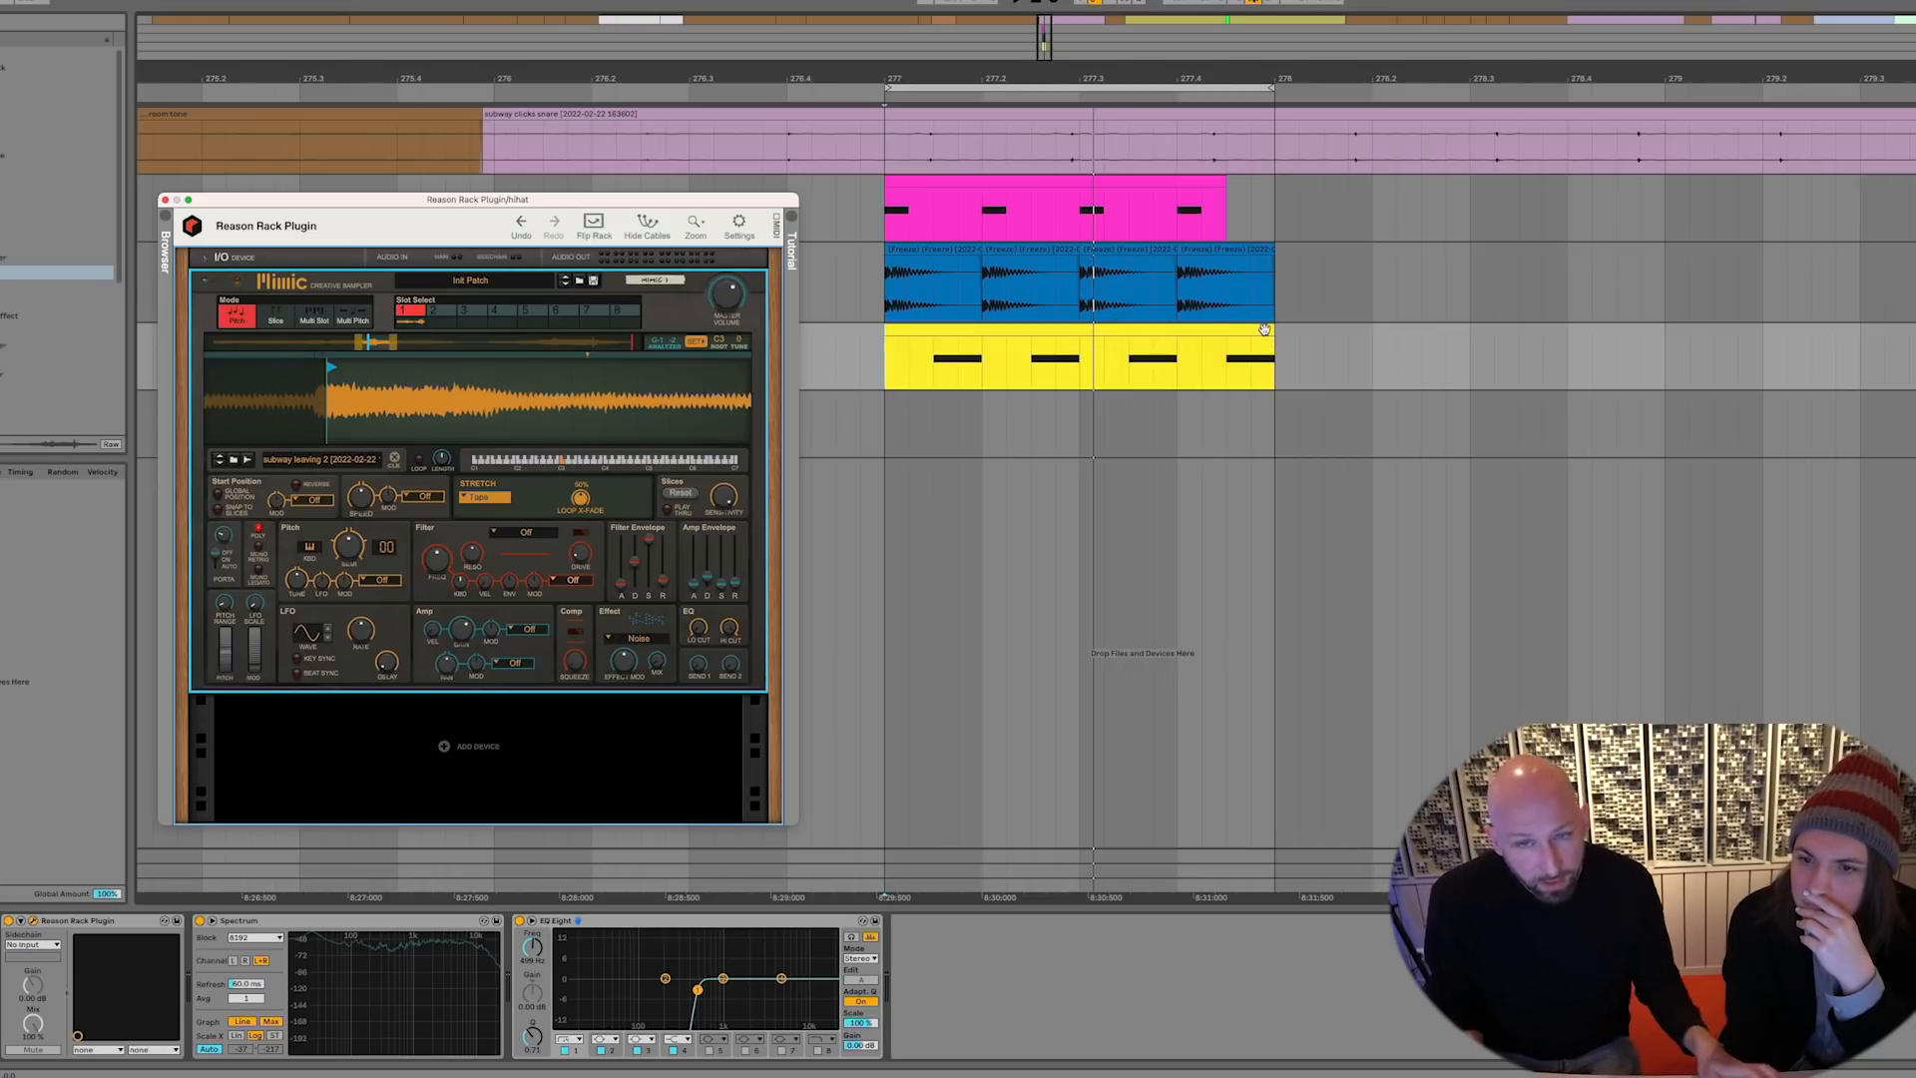
# Extend the yellow off-beat clip to 279, duplicate the bar of blue kicks, and loop the two bars
pyautogui.moveTo(1273, 337); pyautogui.dragTo(1664, 341)
pyautogui.moveTo(1280, 281); pyautogui.dragTo(883, 297)
pyautogui.press('super+d')
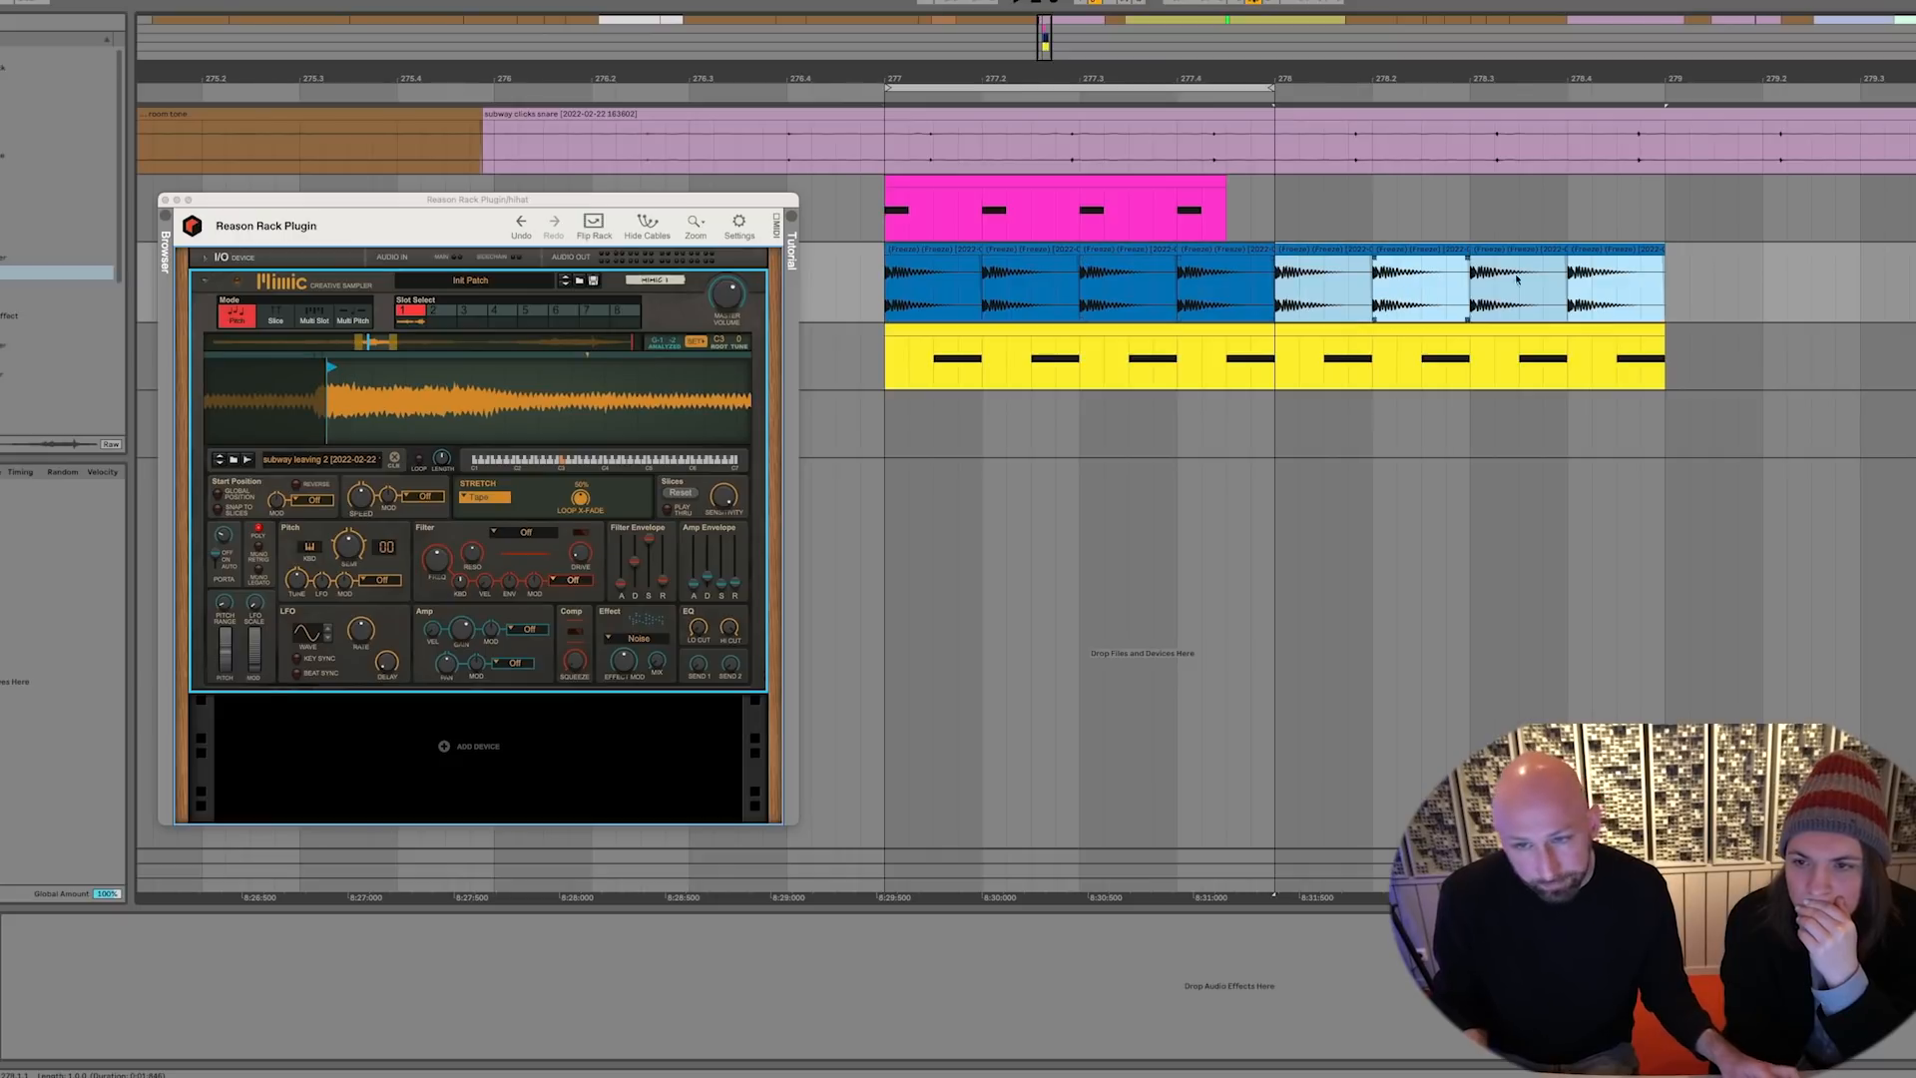
pyautogui.moveTo(1663, 379); pyautogui.dragTo(883, 377)
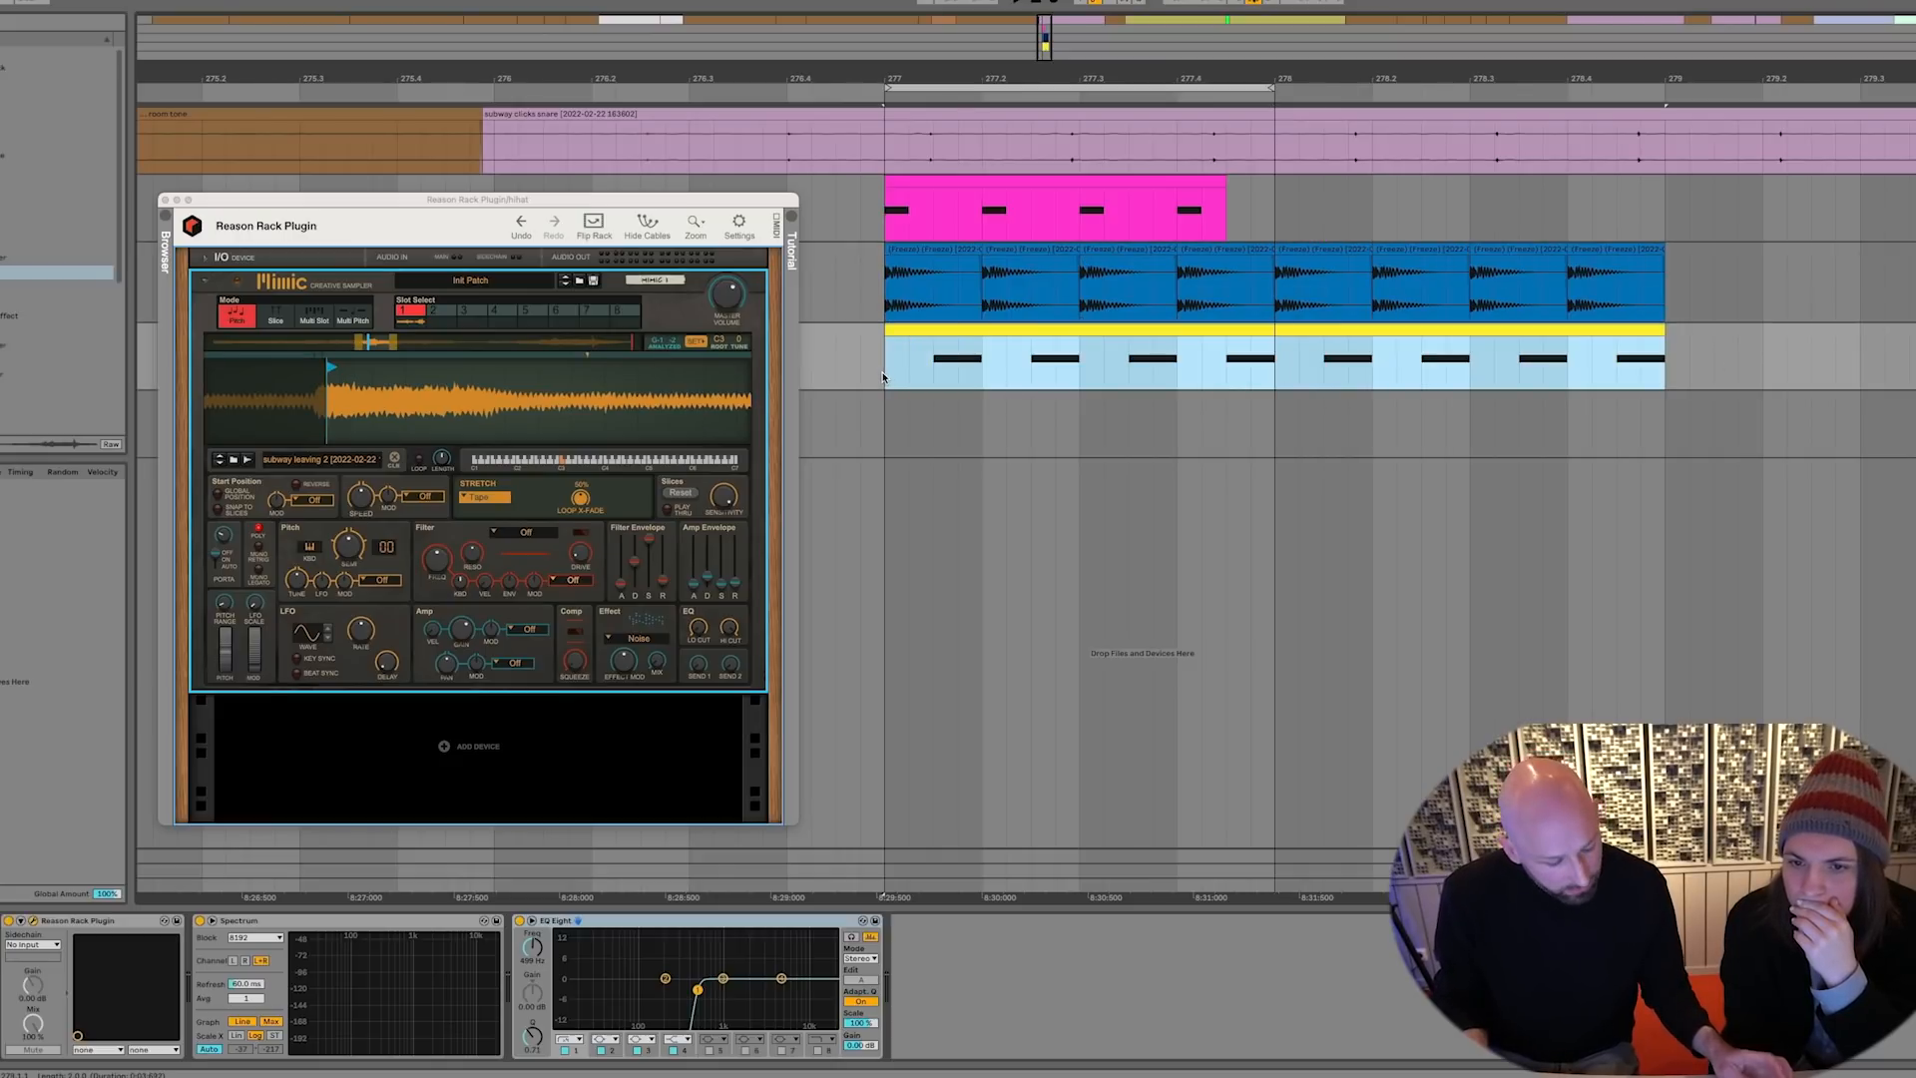
pyautogui.press('super+l')
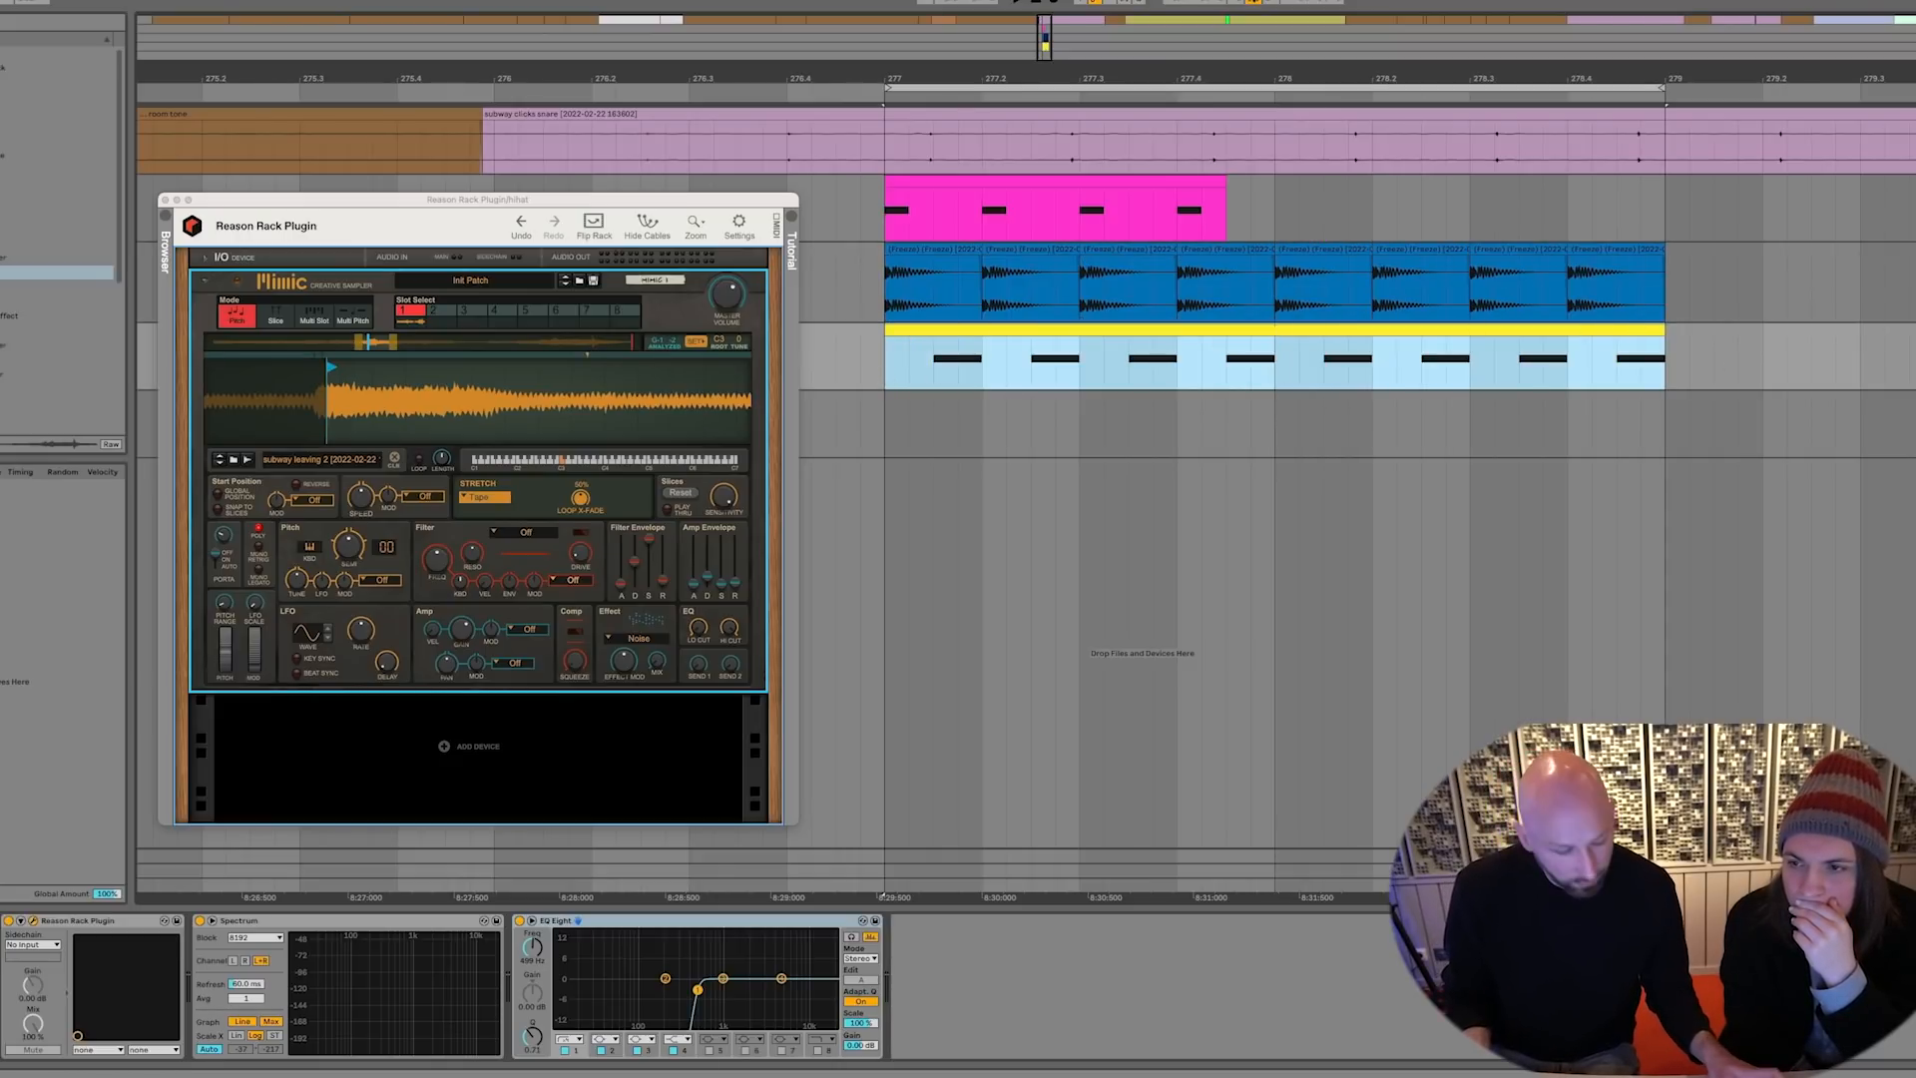
# Automate Mimic's amp decay on the yellow track, rising gently from 277 to 278.2 and falling back by 279
pyautogui.press('a')
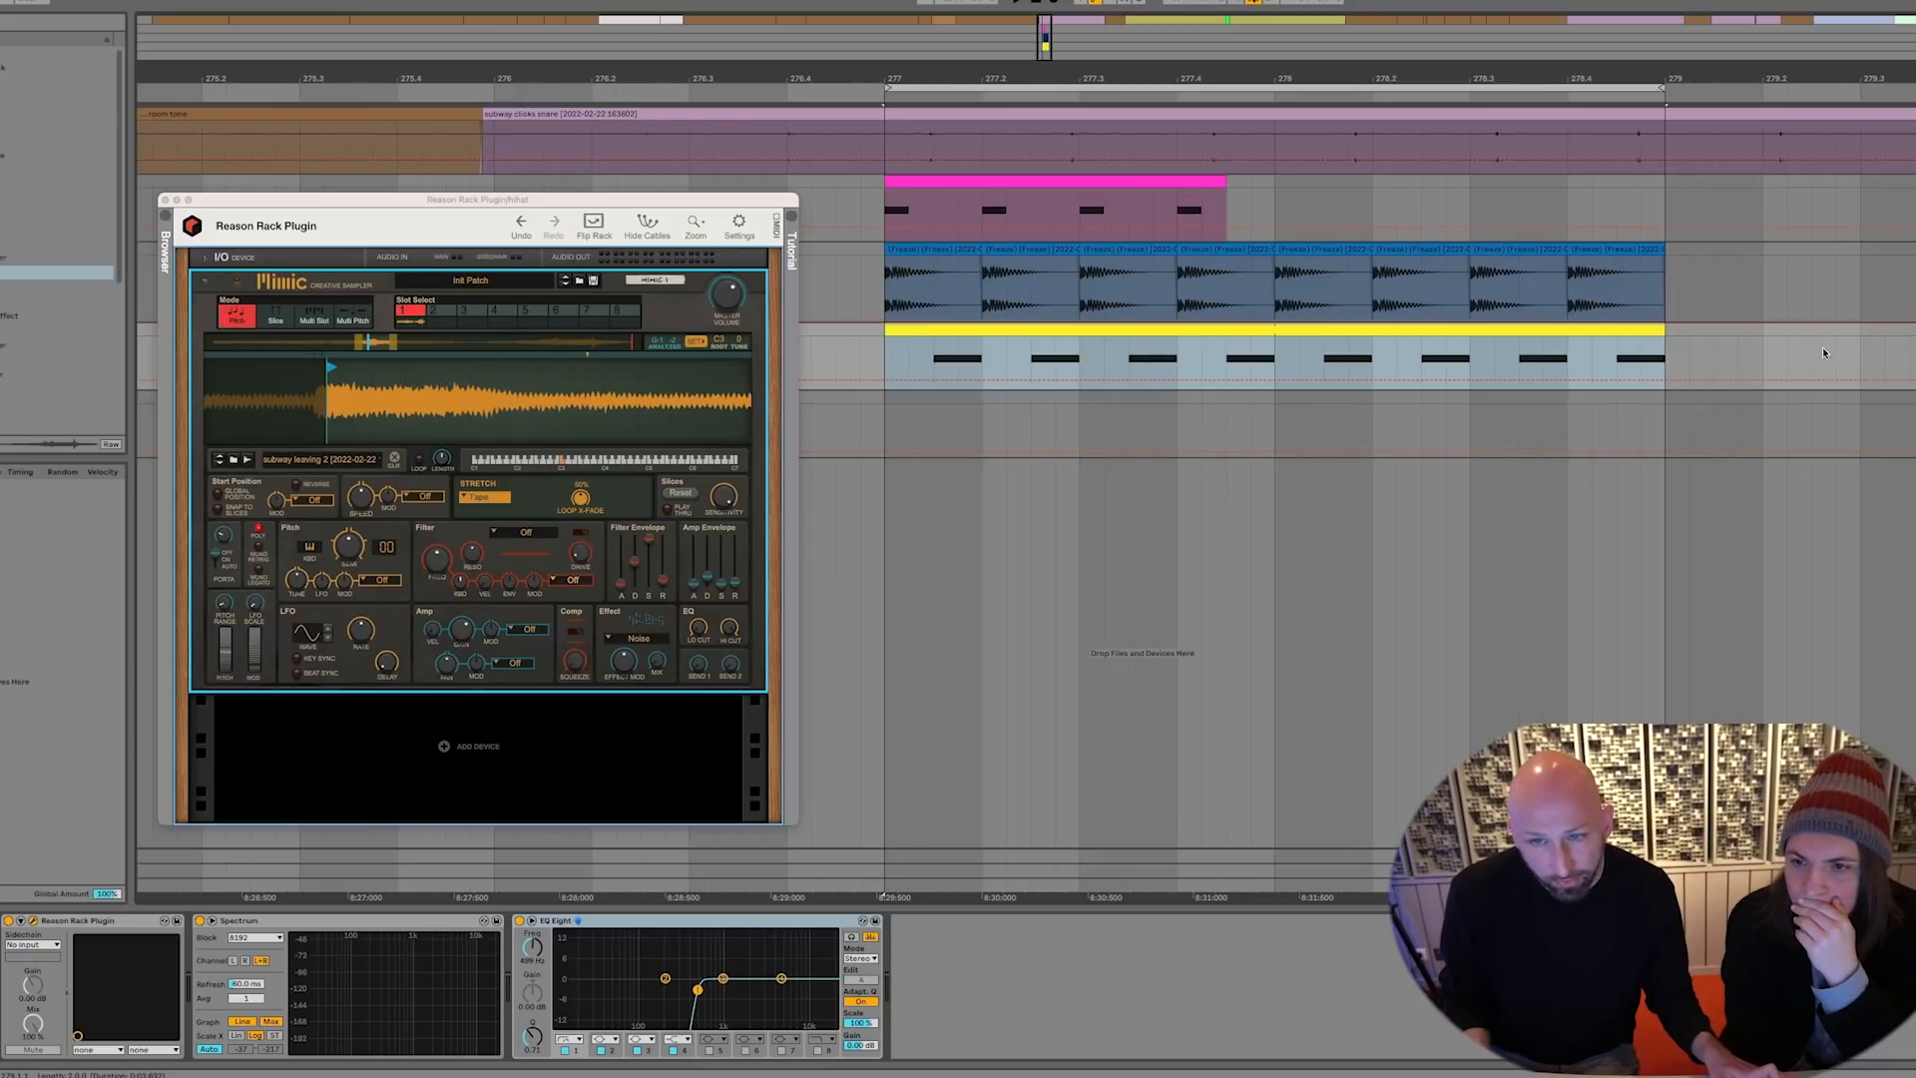
pyautogui.click(698, 585)
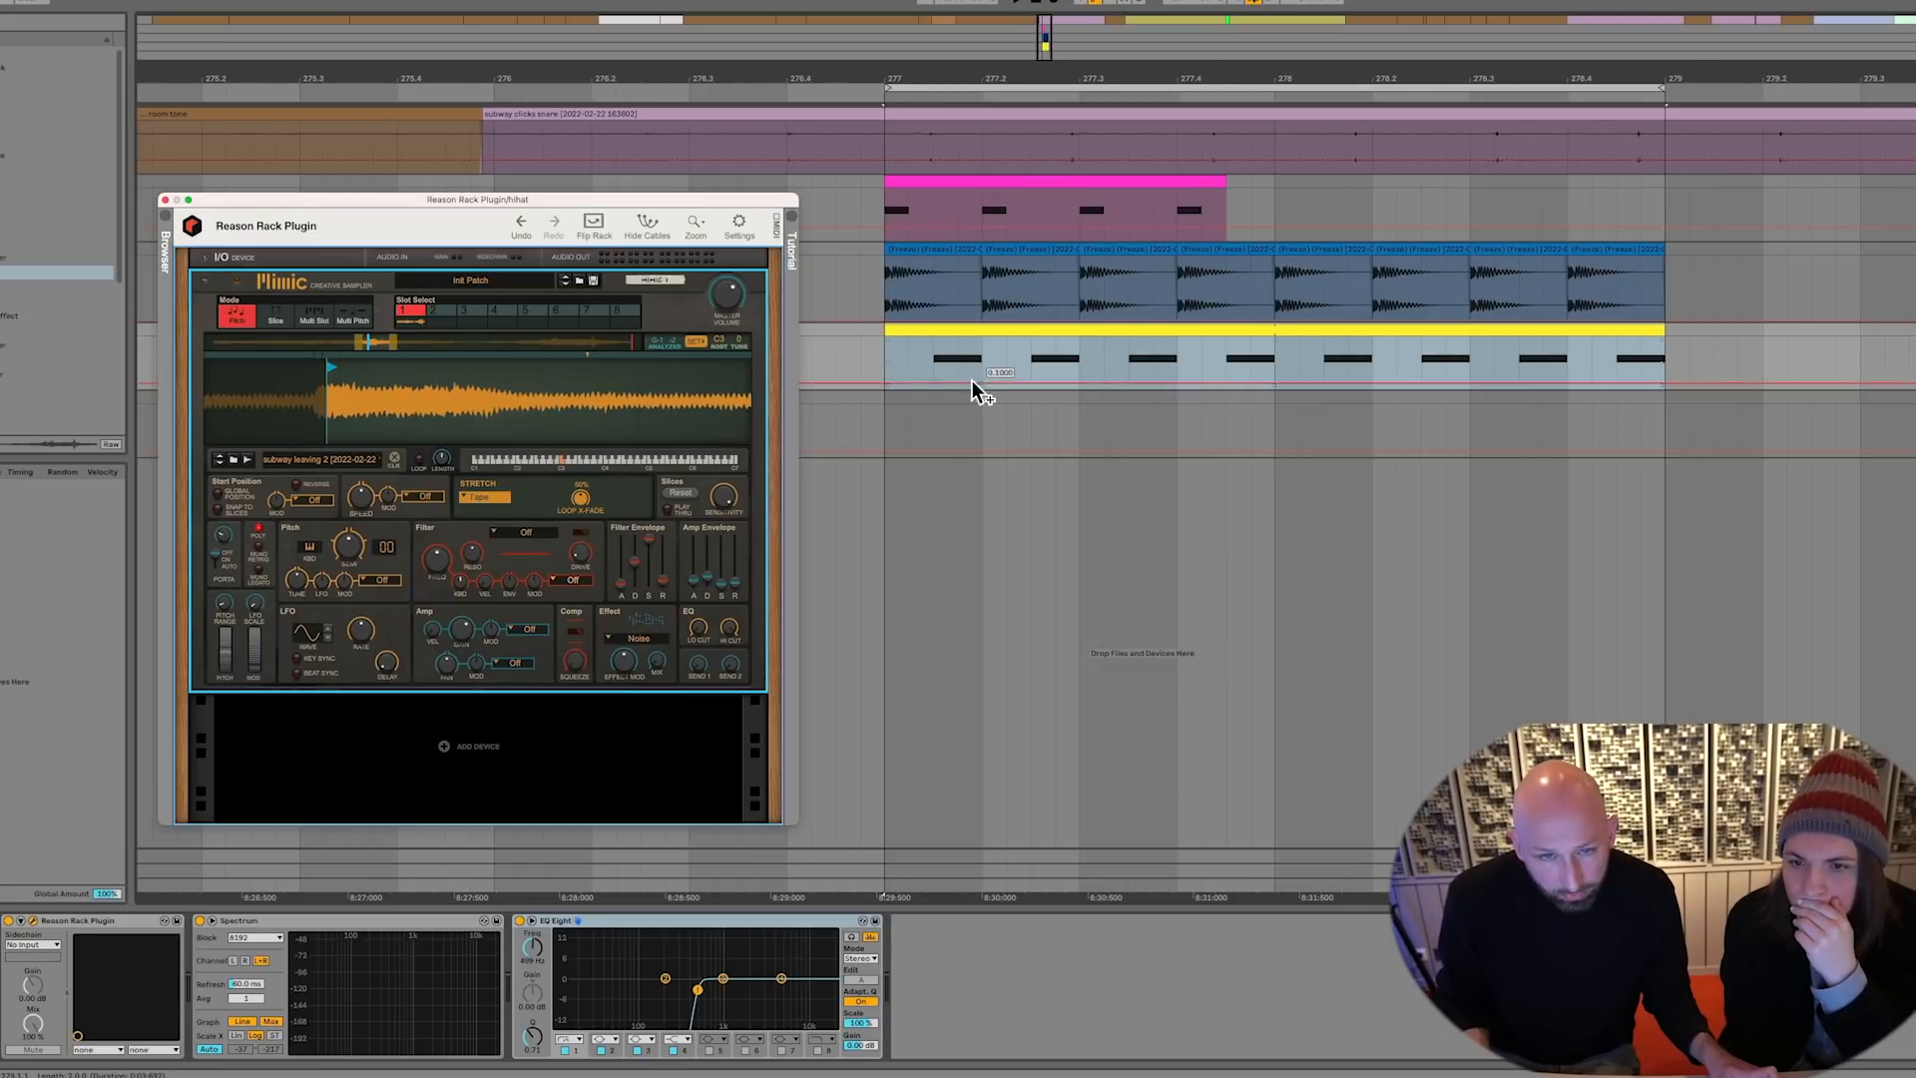
pyautogui.click(884, 380)
pyautogui.moveTo(1272, 385); pyautogui.dragTo(1268, 377)
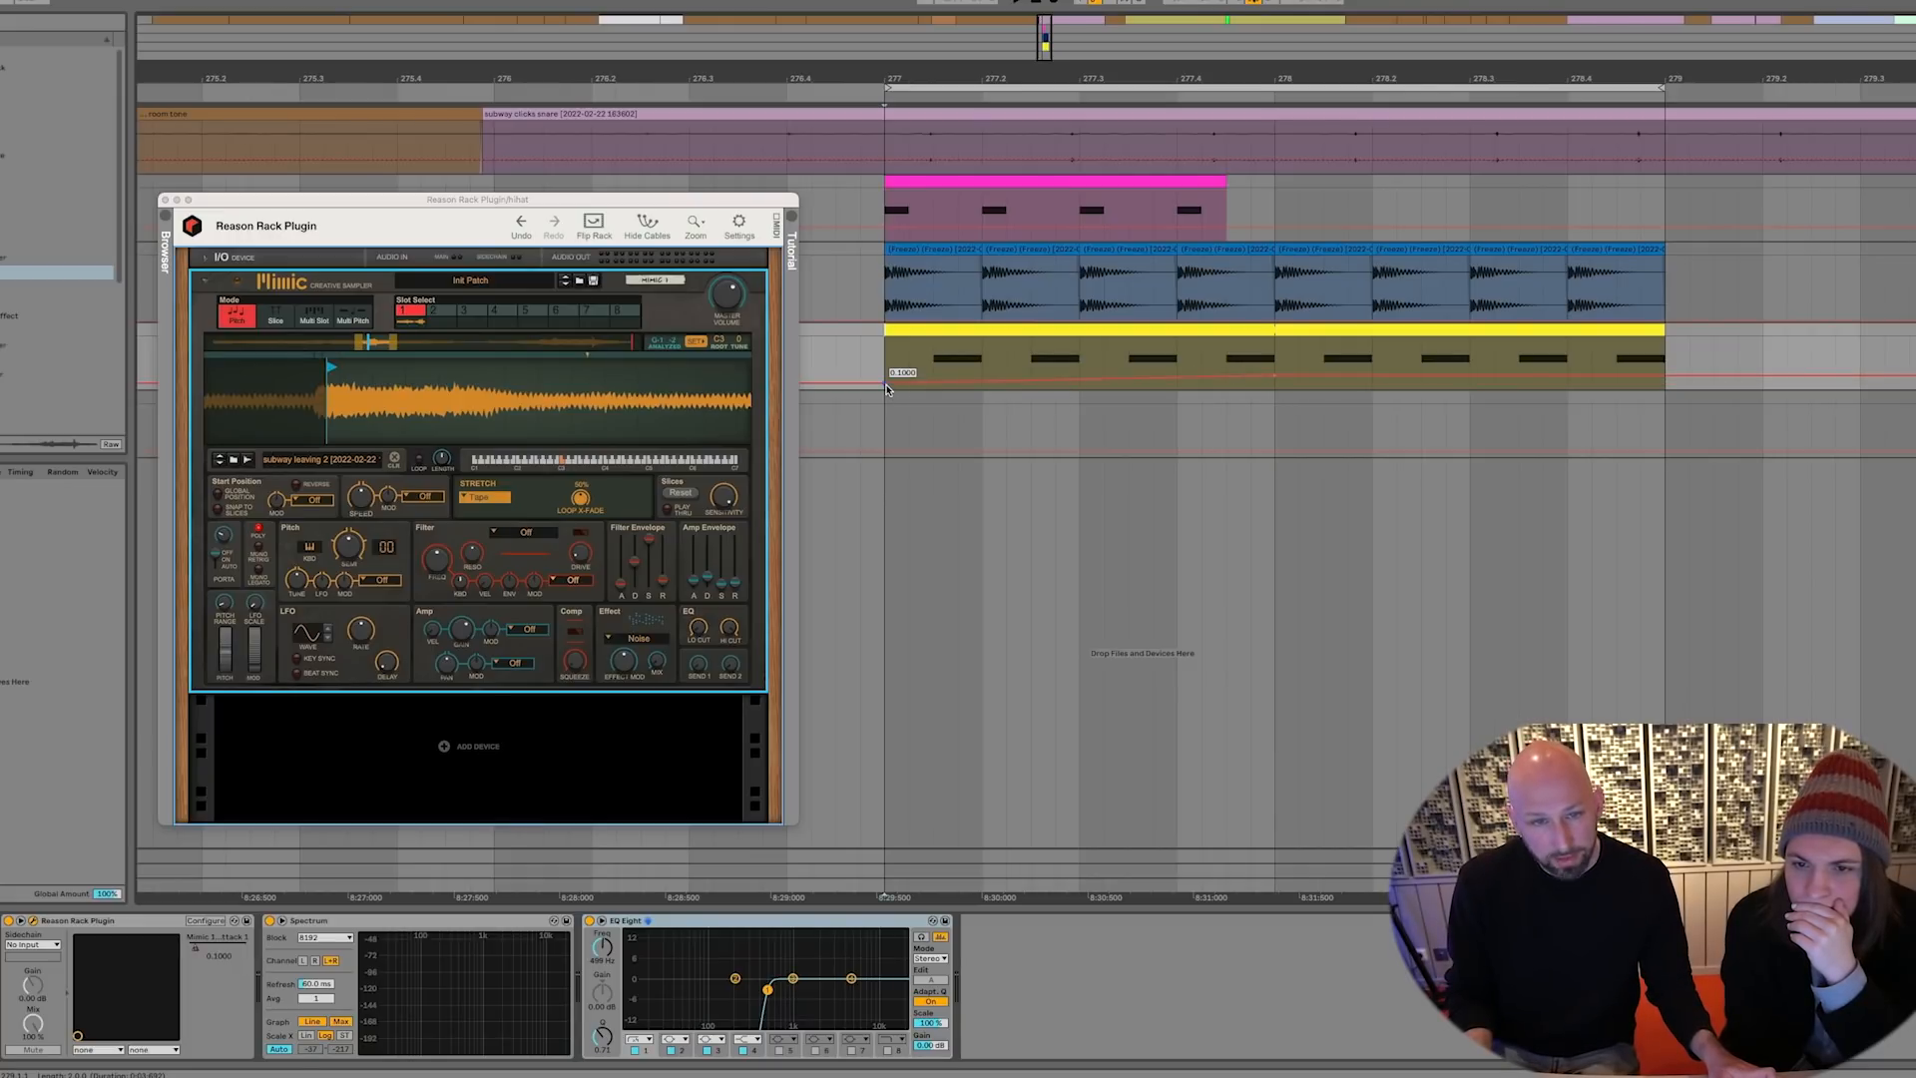
pyautogui.moveTo(1276, 377); pyautogui.dragTo(1372, 380)
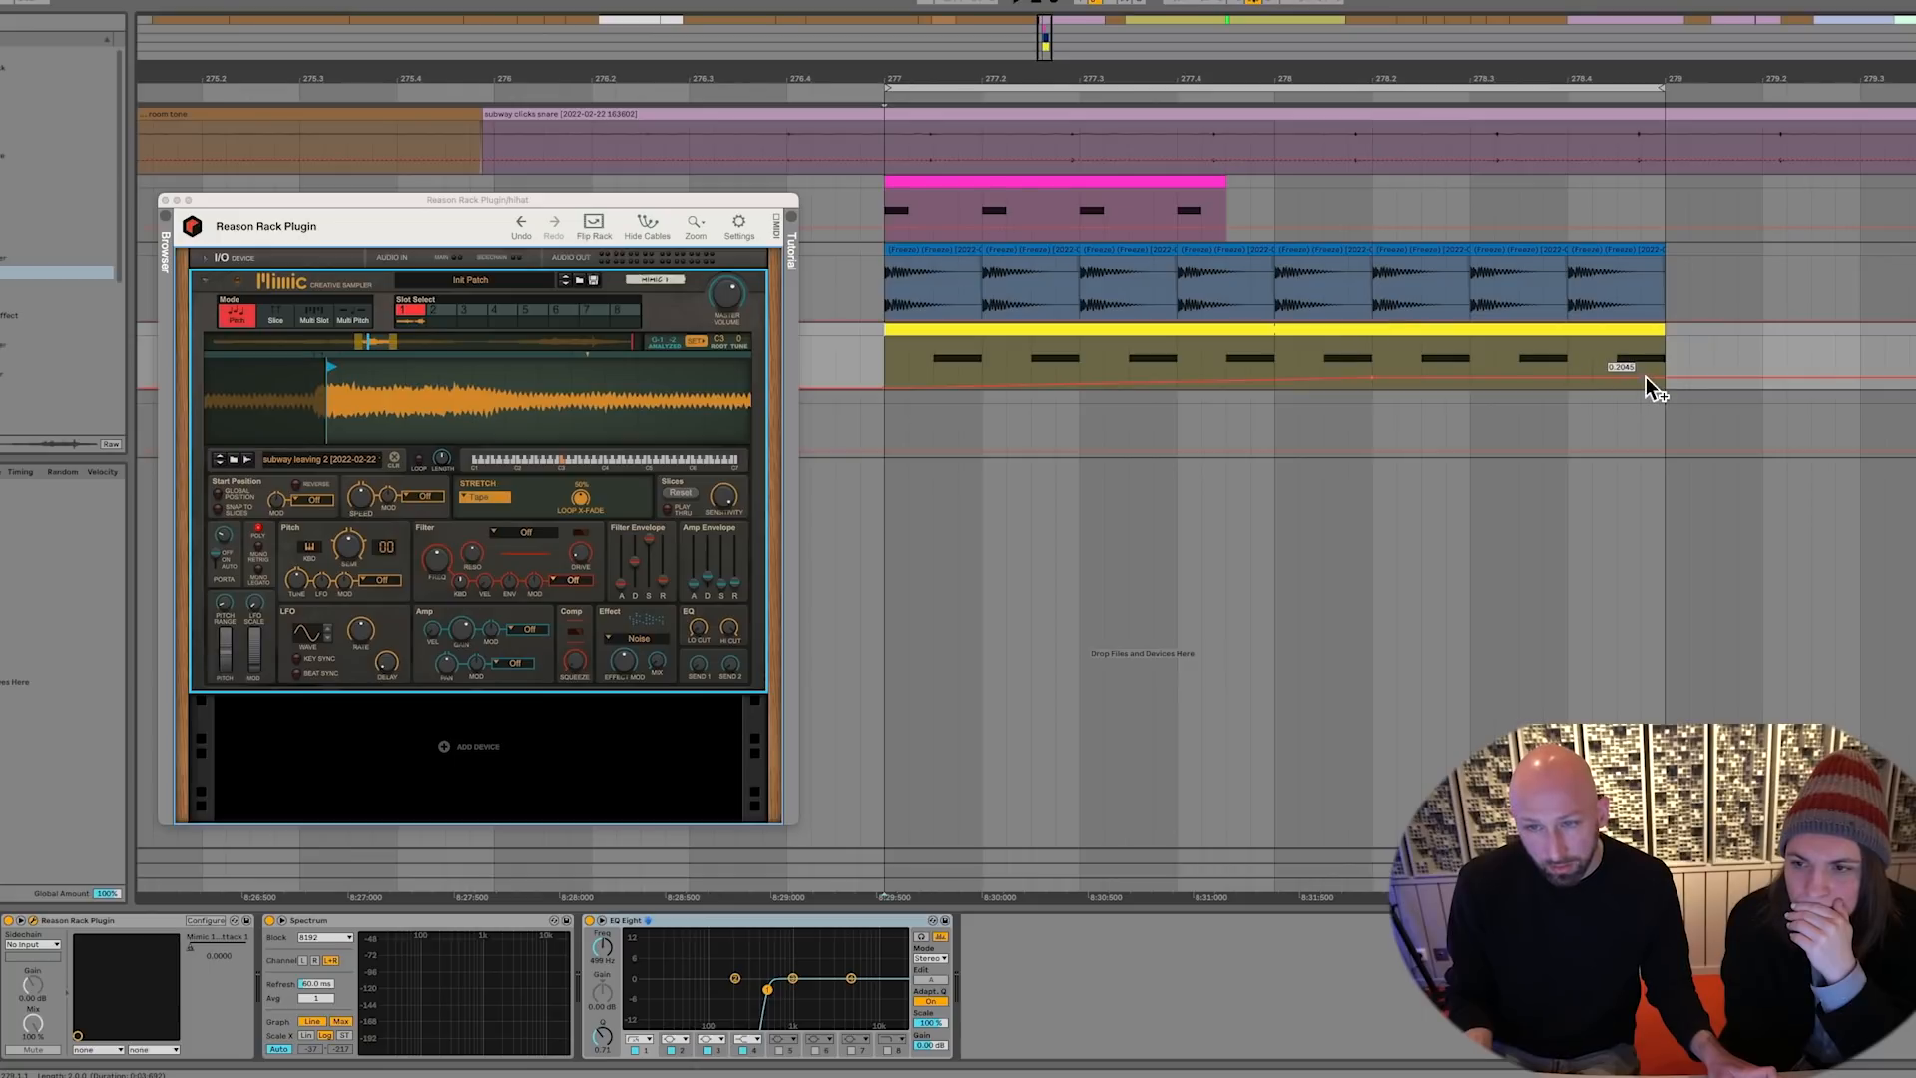
pyautogui.moveTo(1663, 381); pyautogui.dragTo(1664, 387)
pyautogui.moveTo(1372, 379); pyautogui.dragTo(1372, 384)
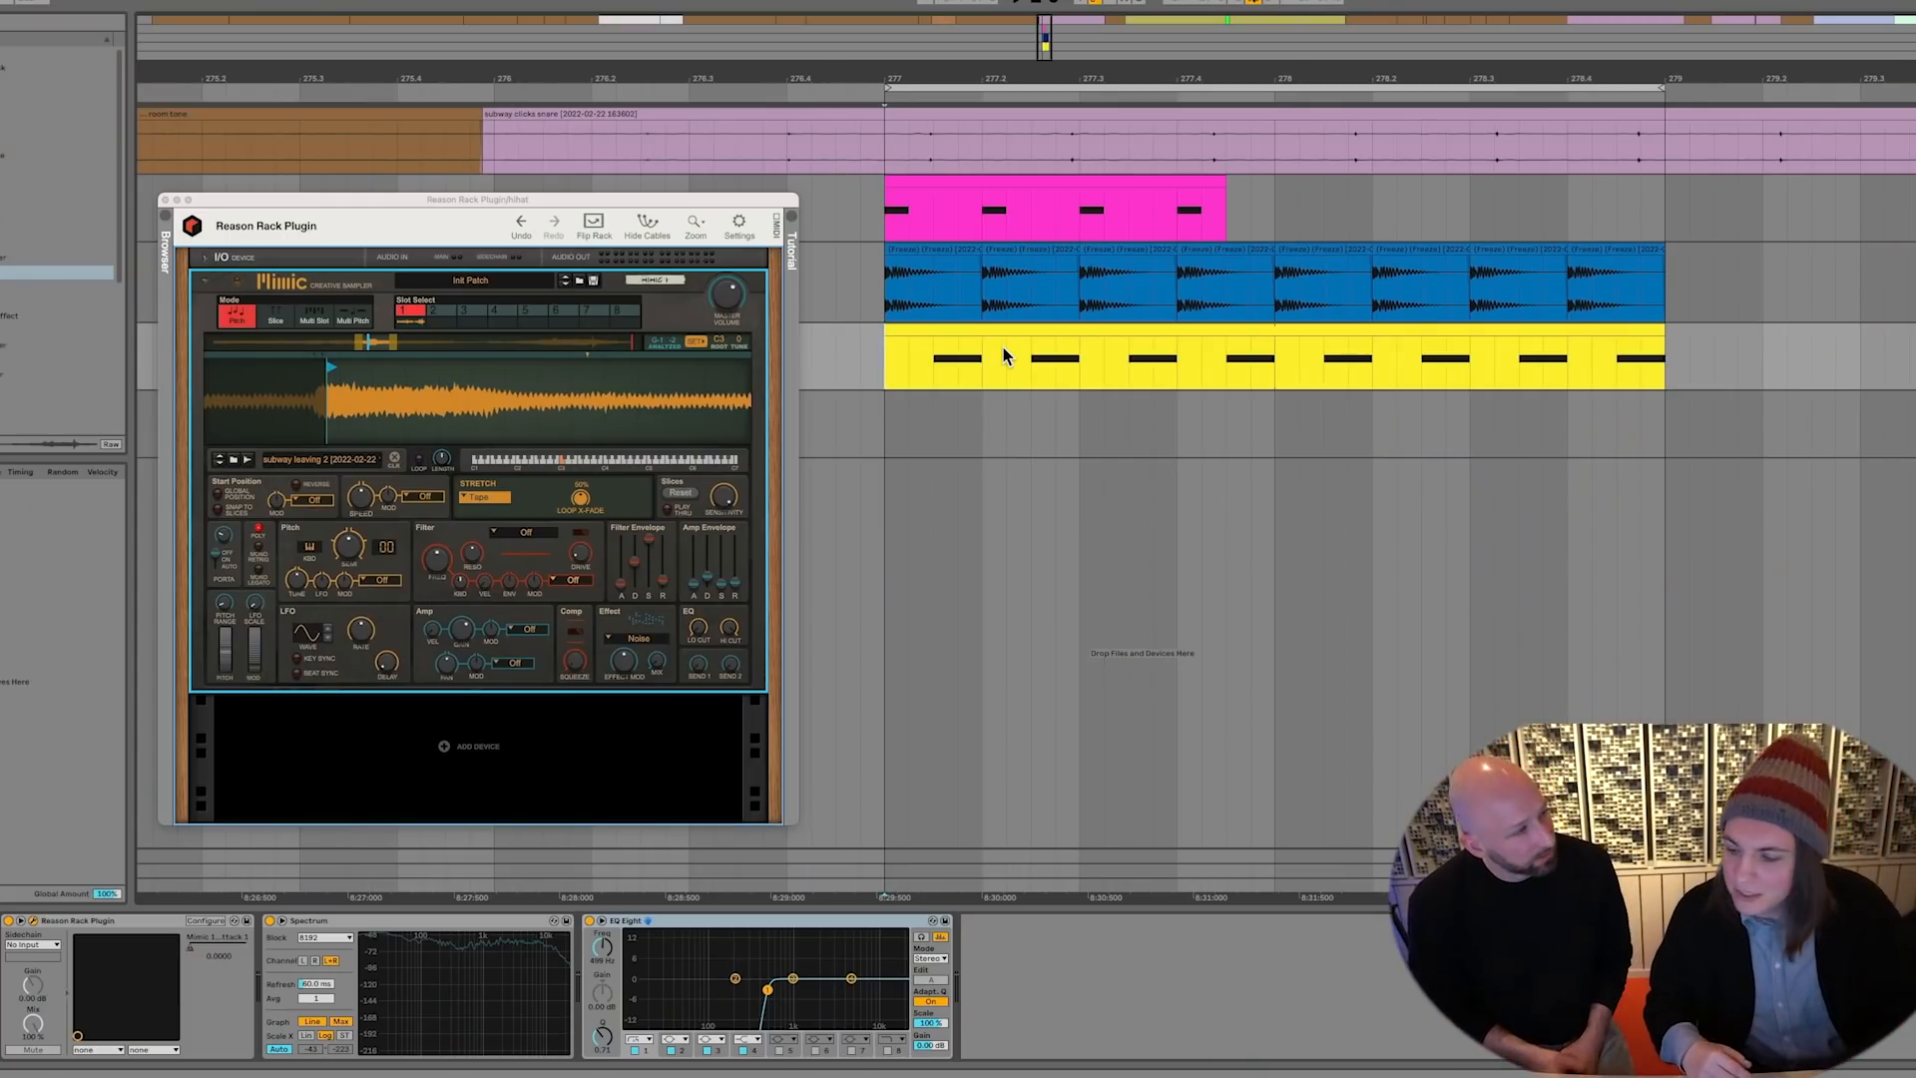
# Audition the metal box and subway pipe drum recordings for further percussion material
pyautogui.moveTo(968, 64); pyautogui.dragTo(938, 3)
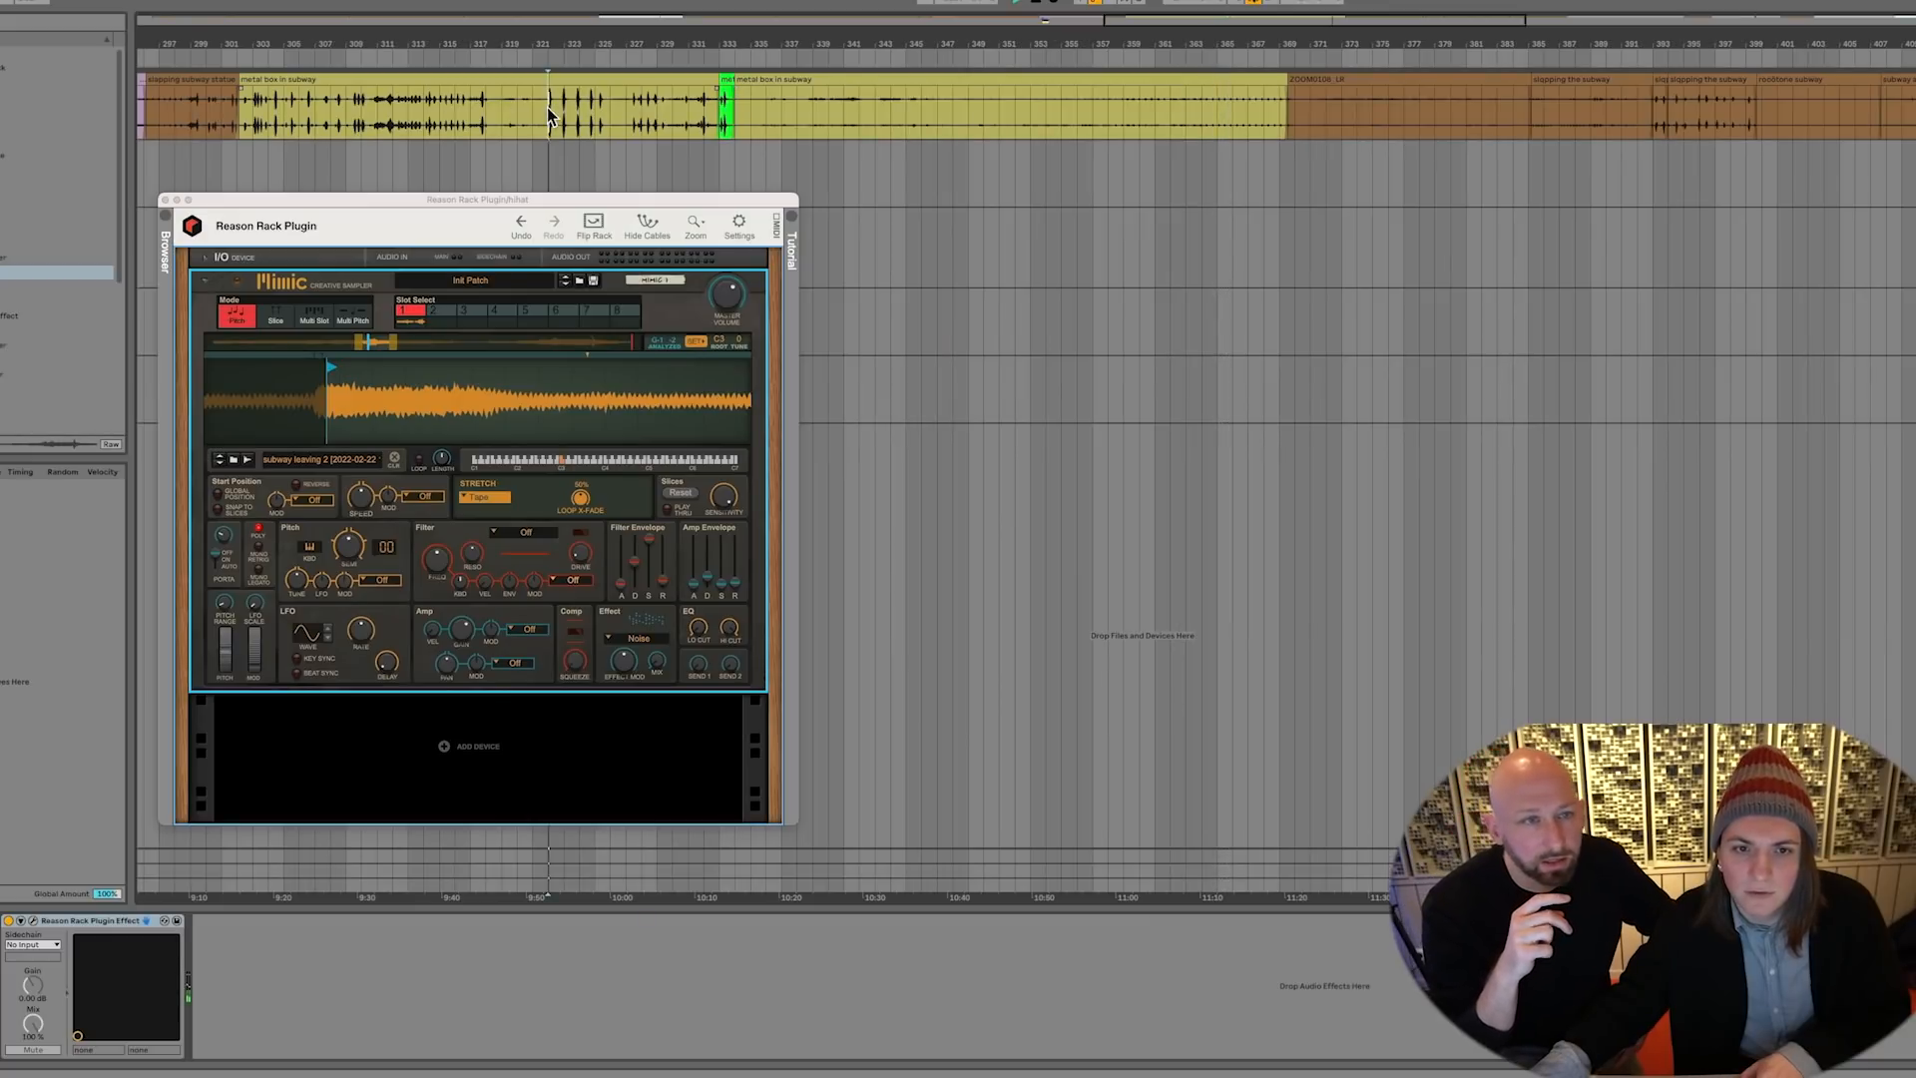
pyautogui.click(548, 106)
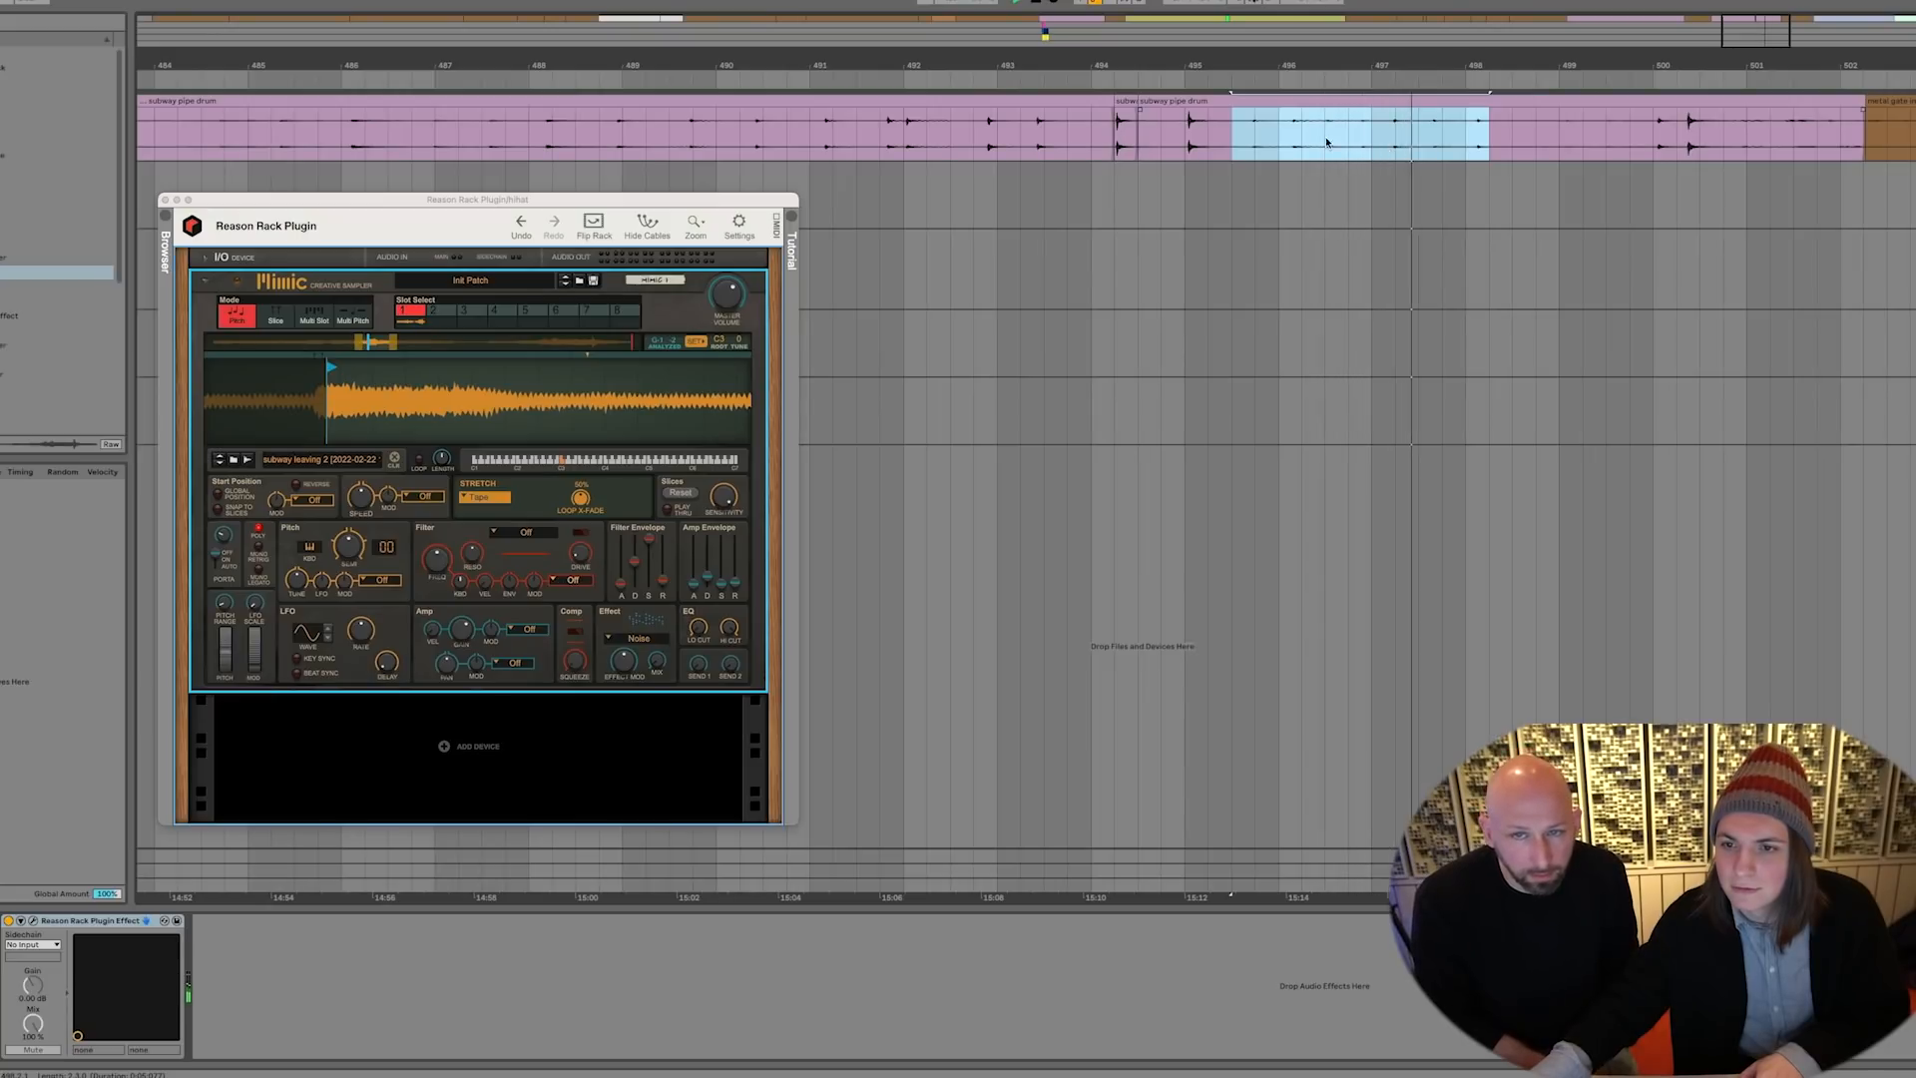
pyautogui.click(1280, 138)
pyautogui.press('space')
pyautogui.press('space')
# Move the selected subway pipe drum section to the track below the recordings, starting at 277.1.2 above the beat
pyautogui.moveTo(1341, 101); pyautogui.dragTo(1081, 176)
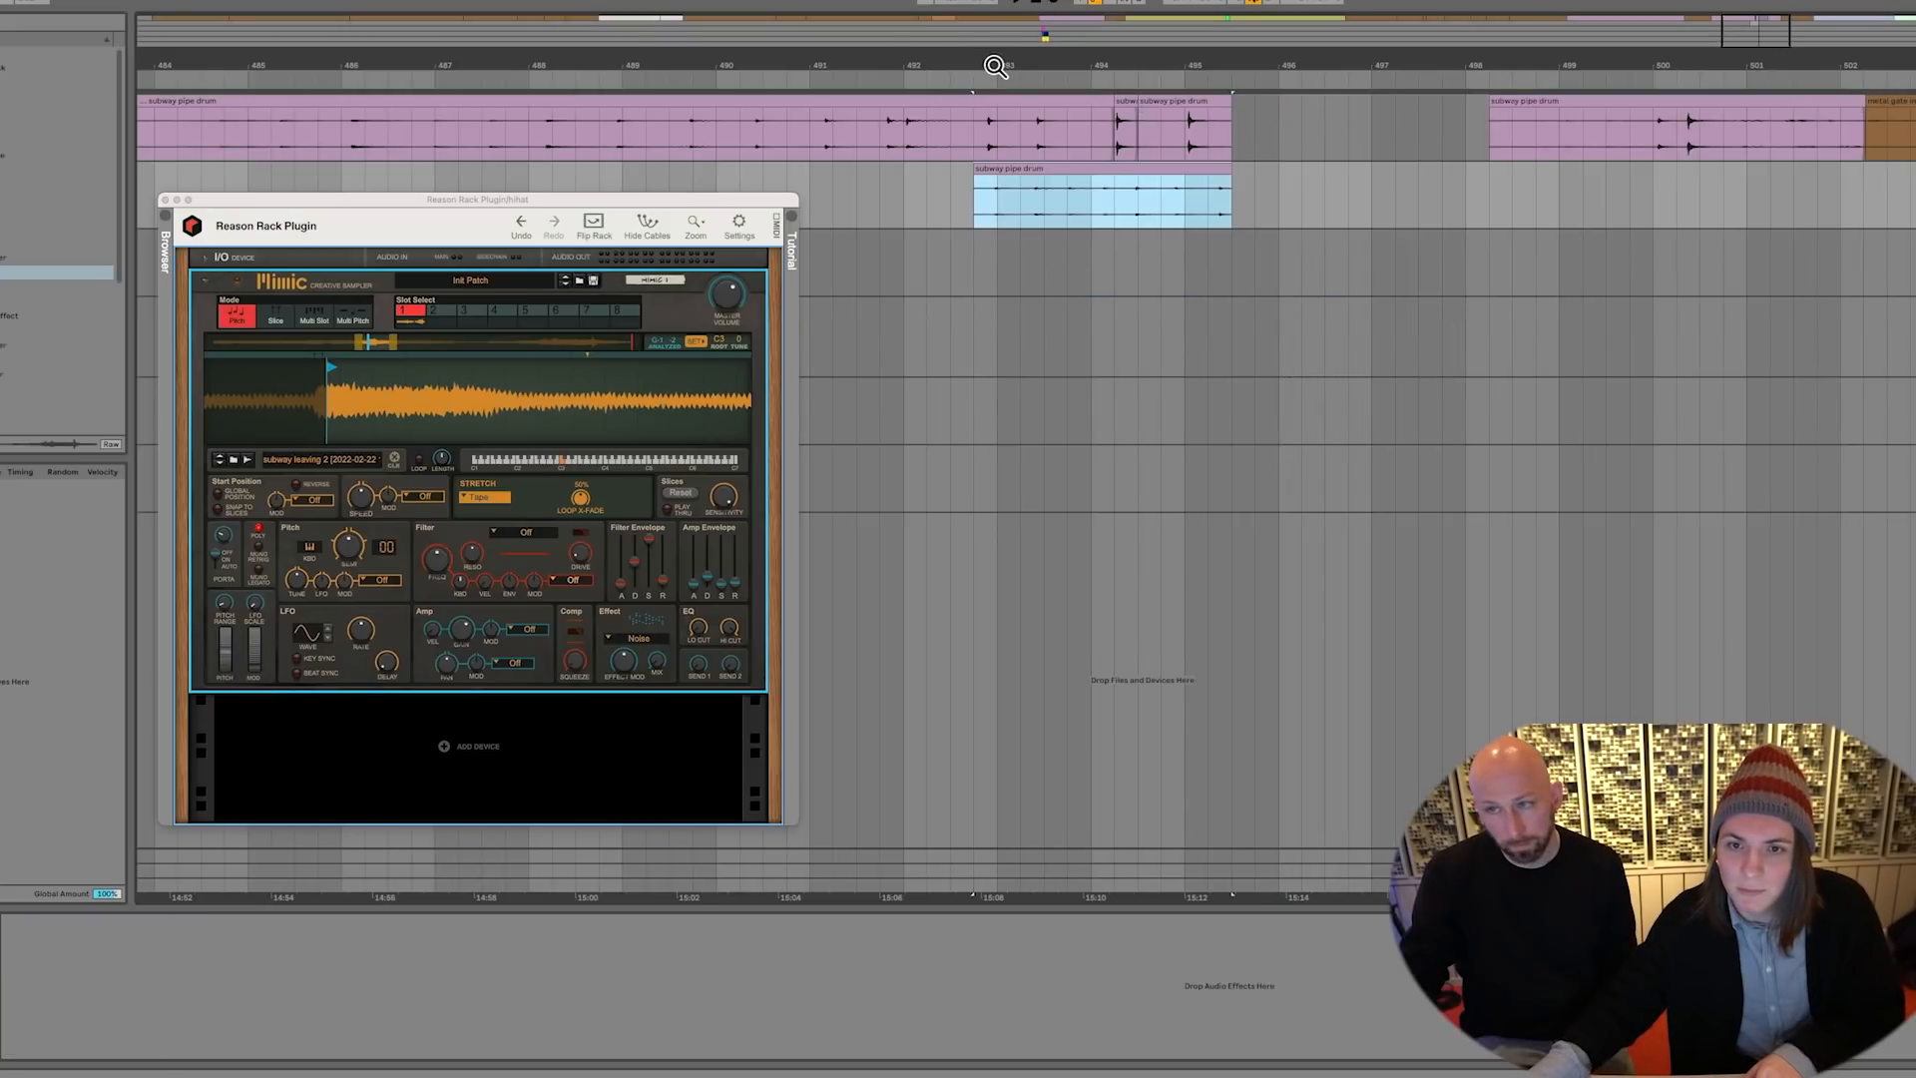
pyautogui.moveTo(994, 64); pyautogui.dragTo(994, 8)
pyautogui.moveTo(1363, 66); pyautogui.dragTo(1698, 59)
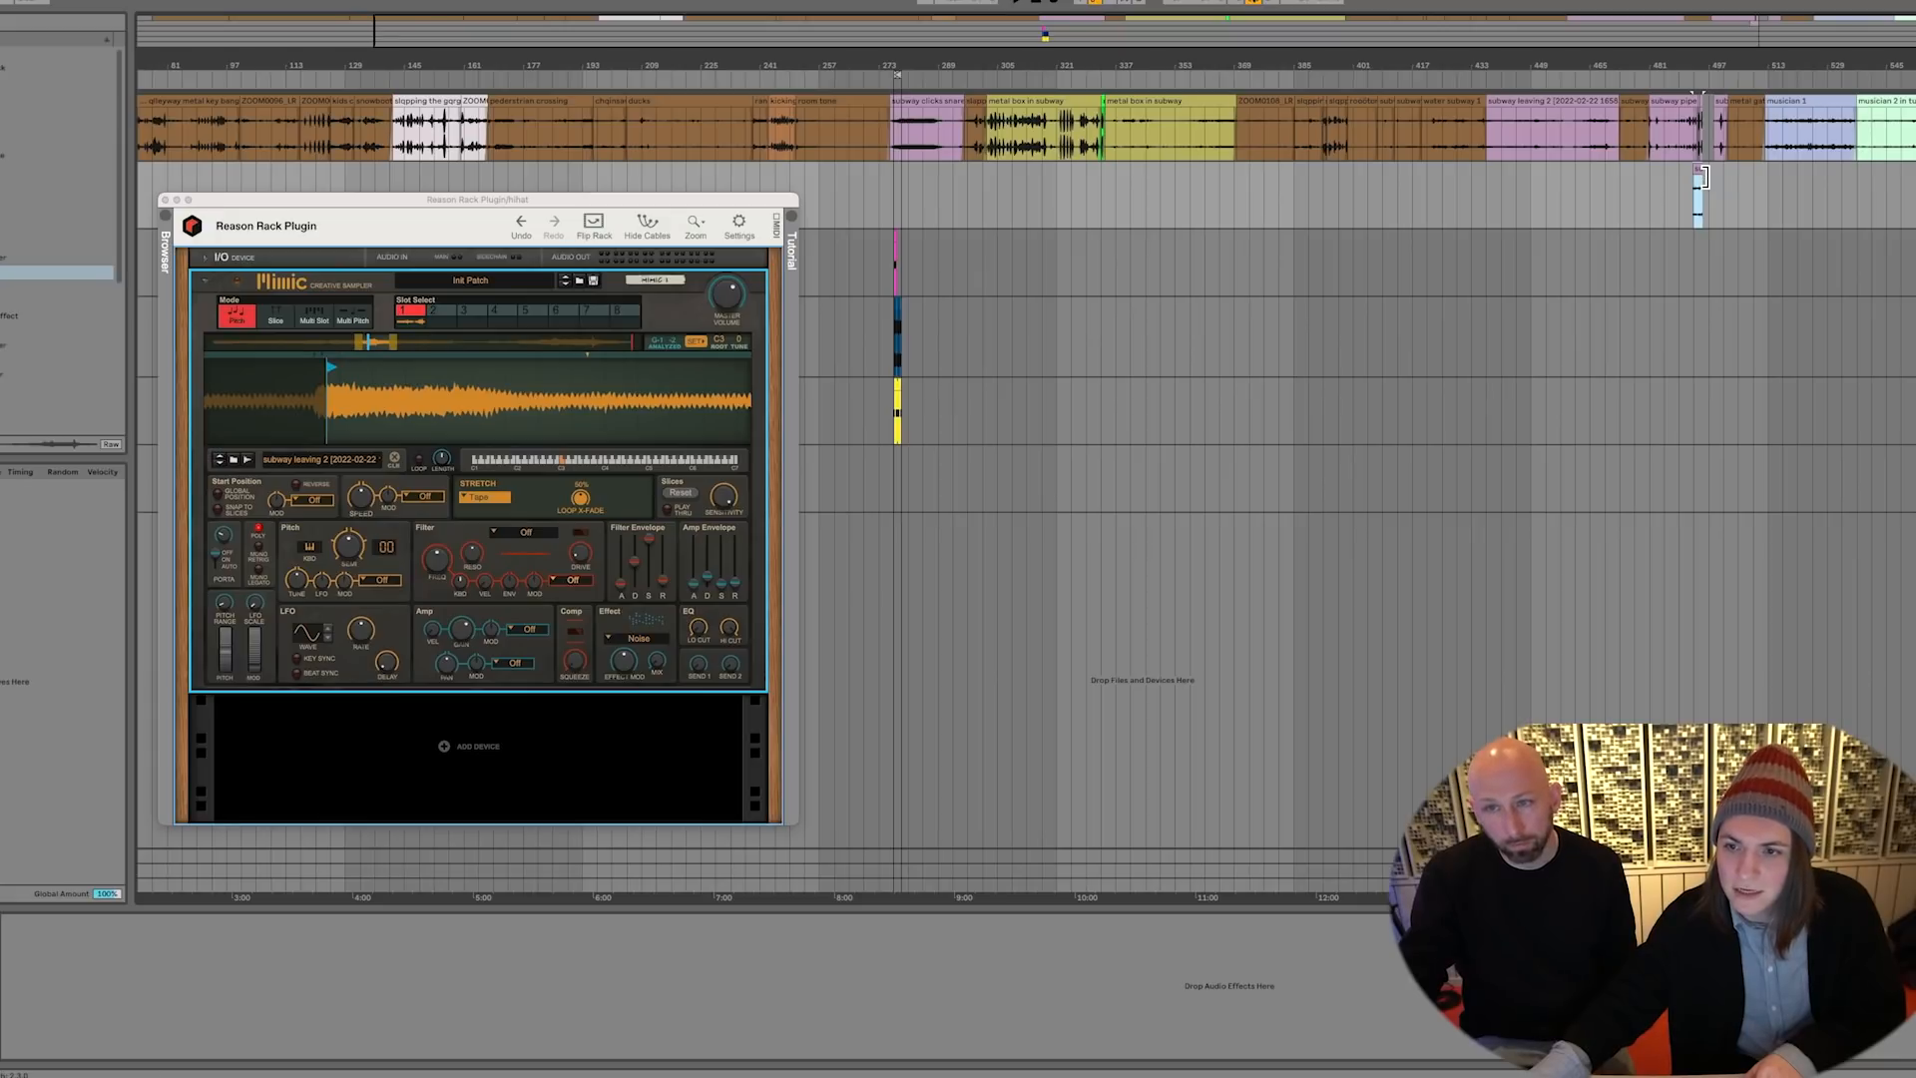
pyautogui.moveTo(1697, 170); pyautogui.dragTo(953, 180)
pyautogui.press('z')
# Cut two single hits out of the pipe drum clip and place them at 277.1.3 and just before 277.2
pyautogui.moveTo(1266, 240); pyautogui.dragTo(1329, 239)
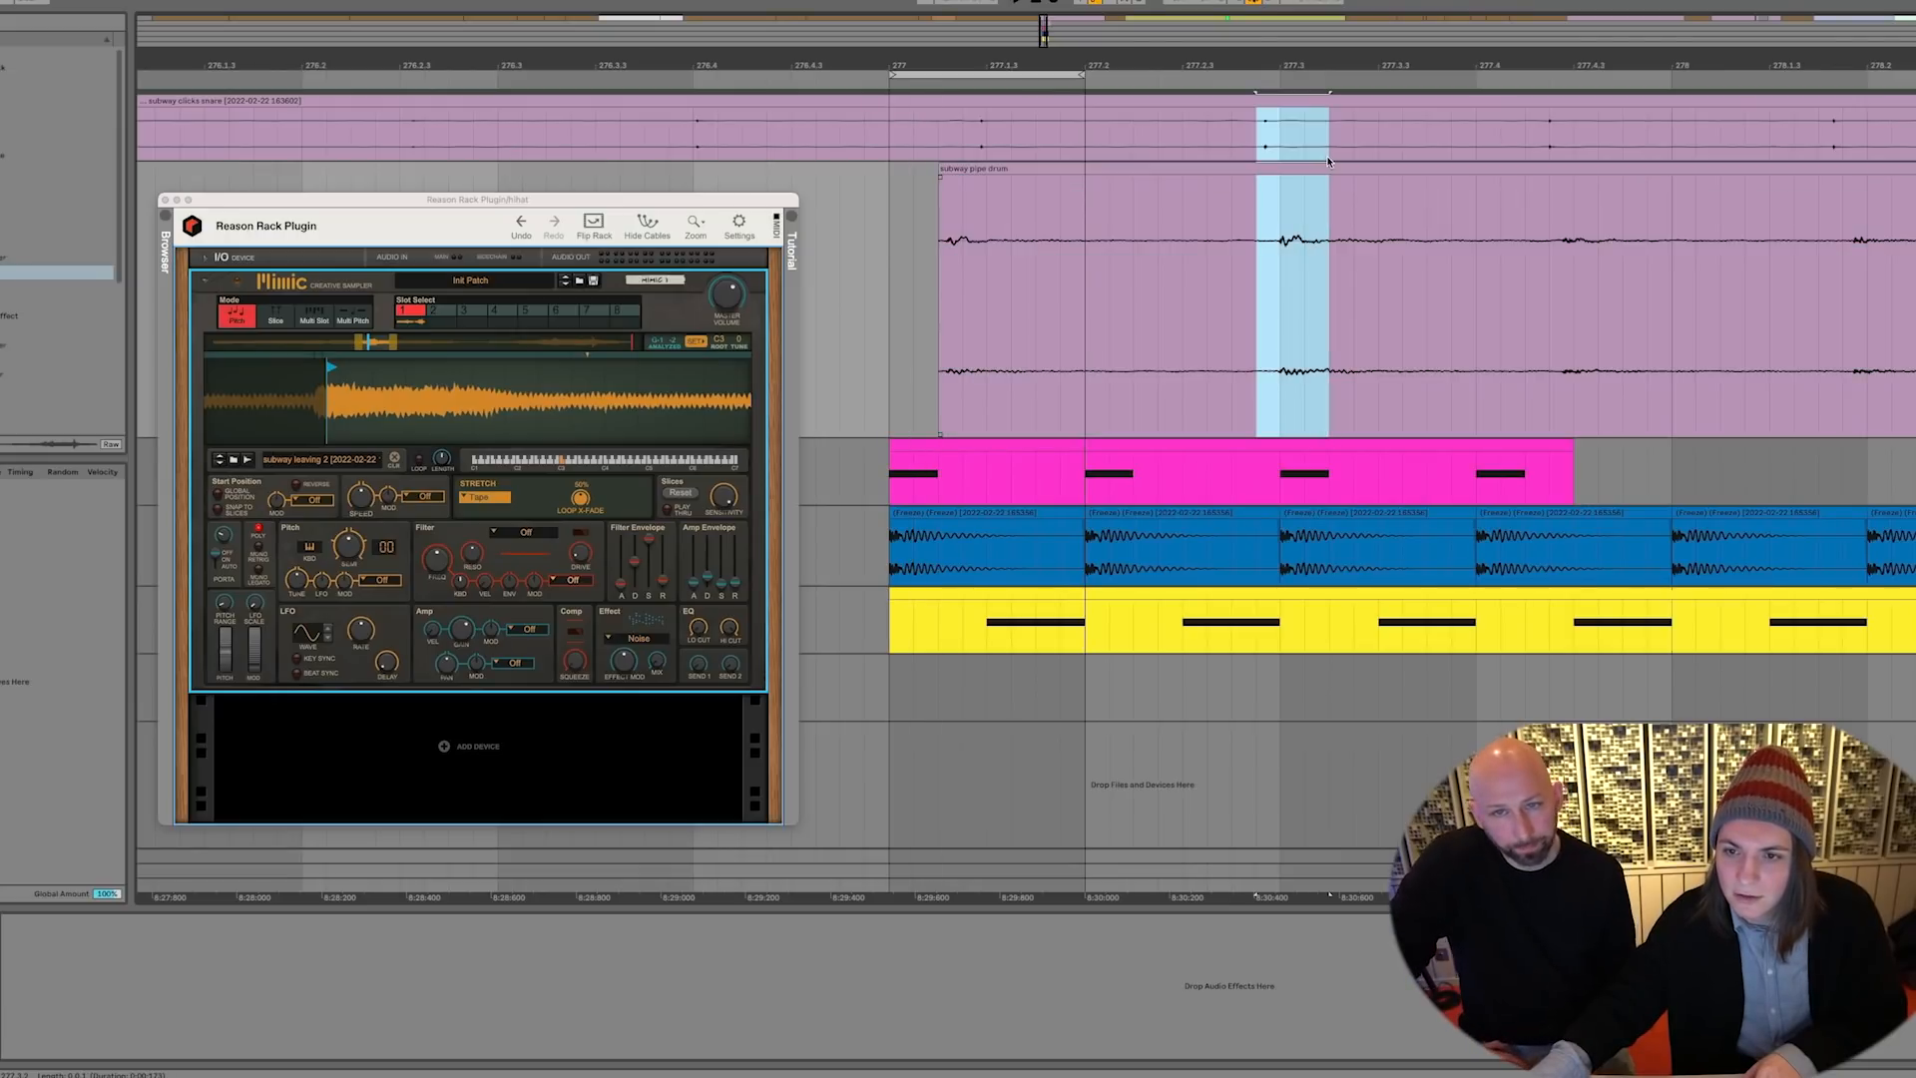
pyautogui.moveTo(1281, 165); pyautogui.dragTo(1013, 199)
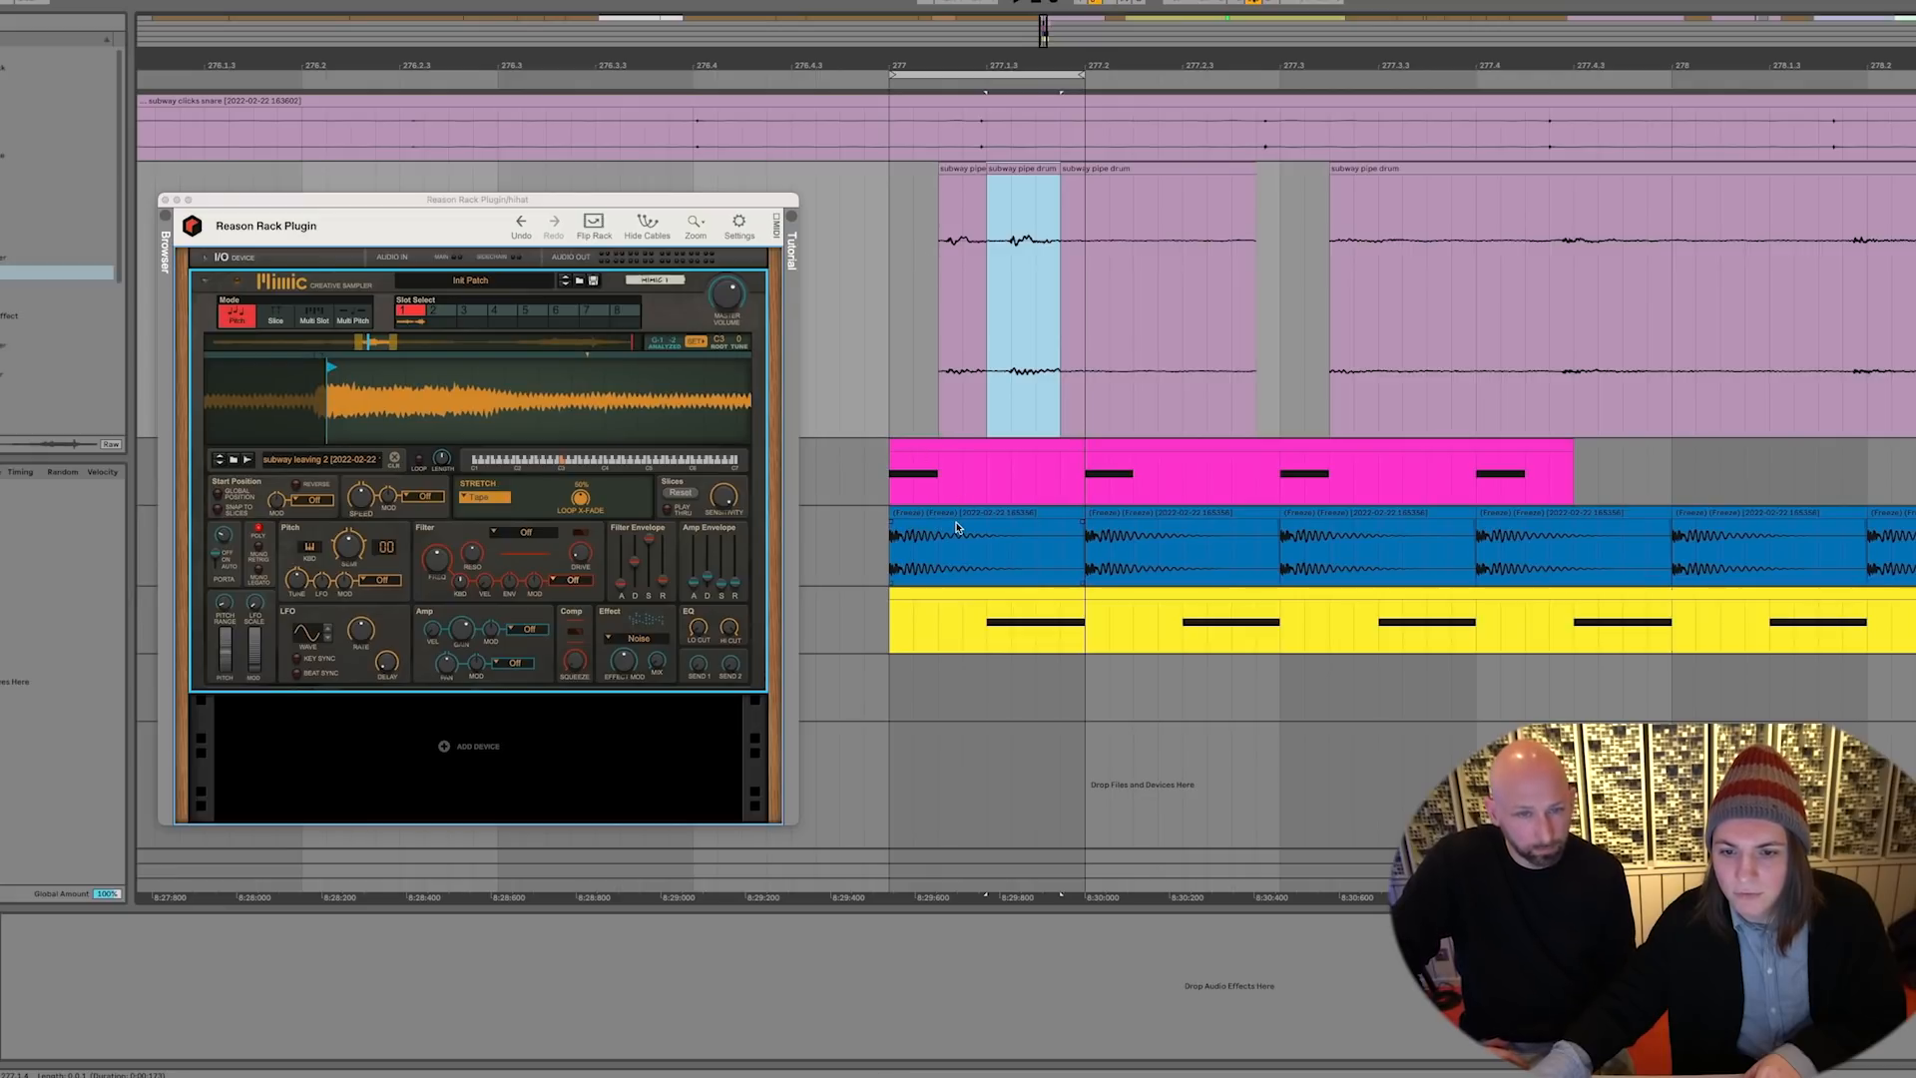
pyautogui.moveTo(1552, 239); pyautogui.dragTo(1128, 172)
pyautogui.moveTo(1088, 64); pyautogui.dragTo(1085, 72)
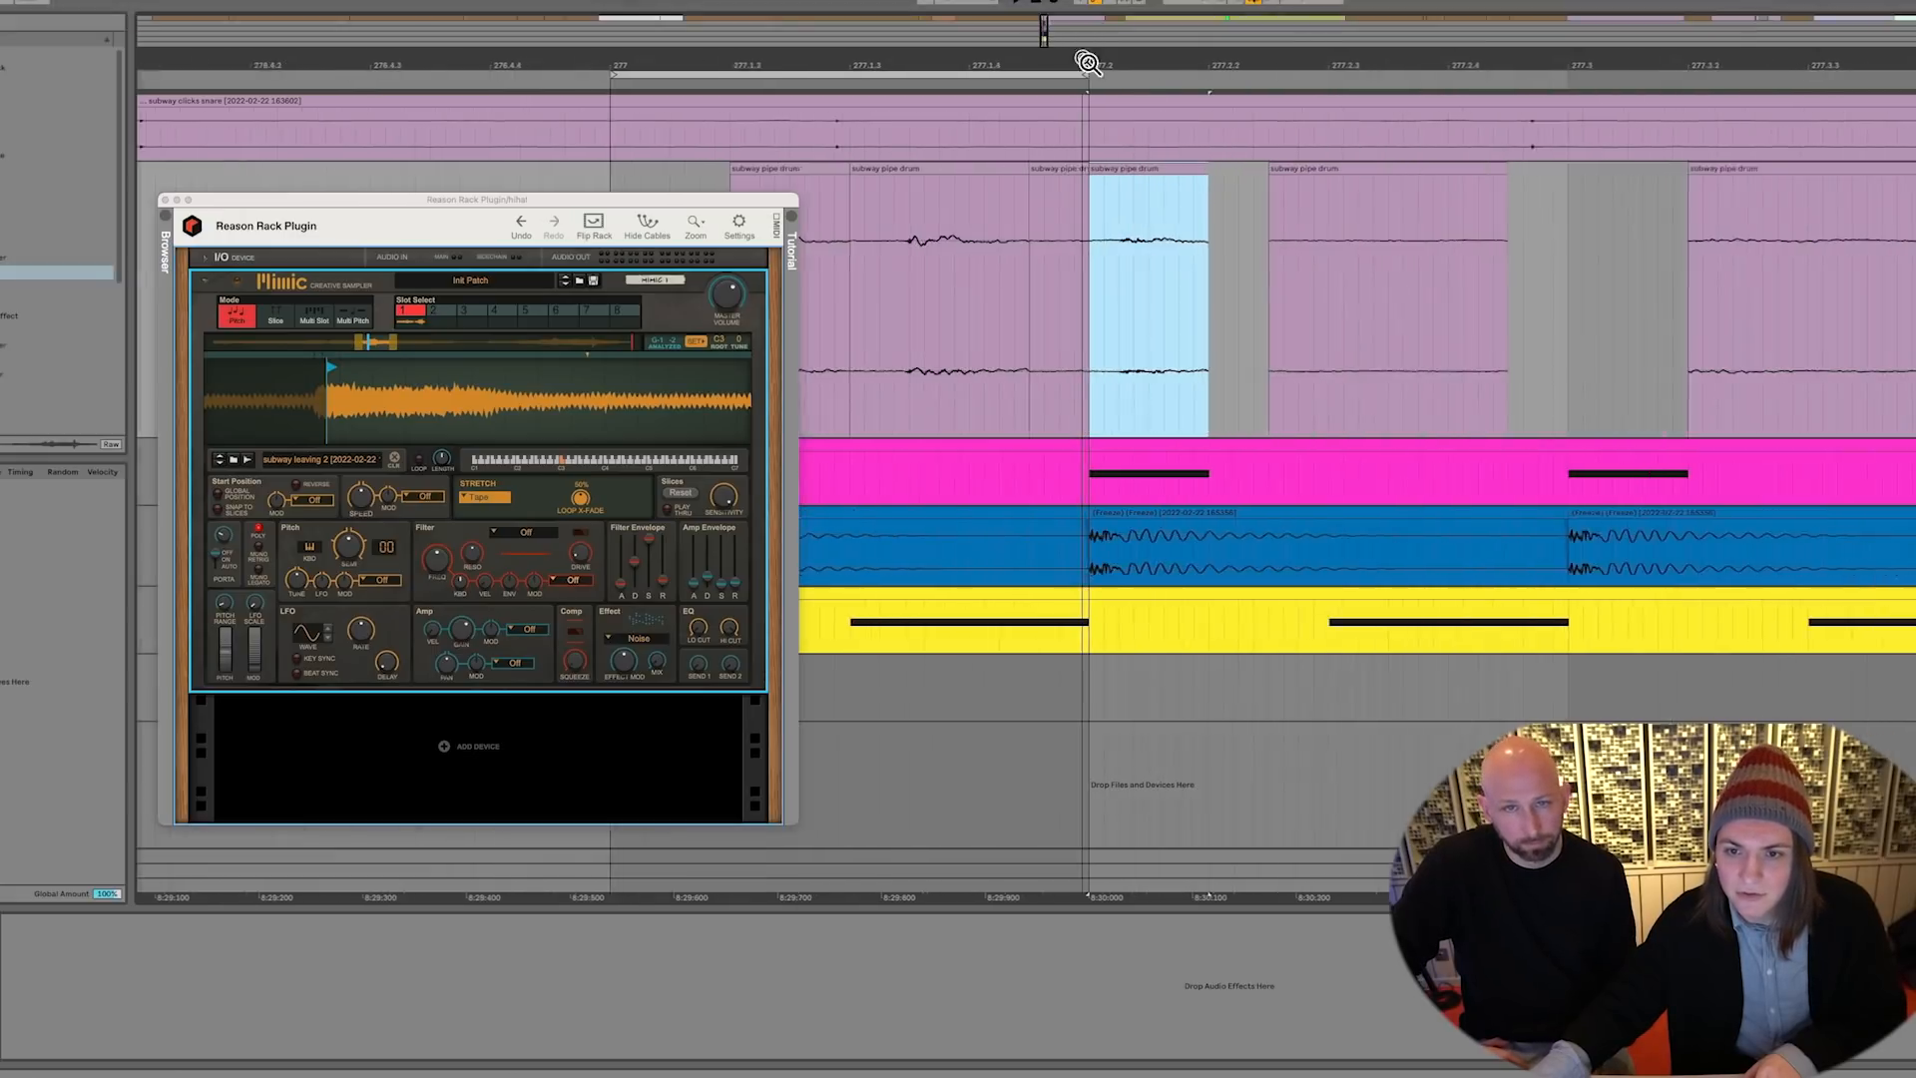
pyautogui.moveTo(1100, 178); pyautogui.dragTo(1123, 177)
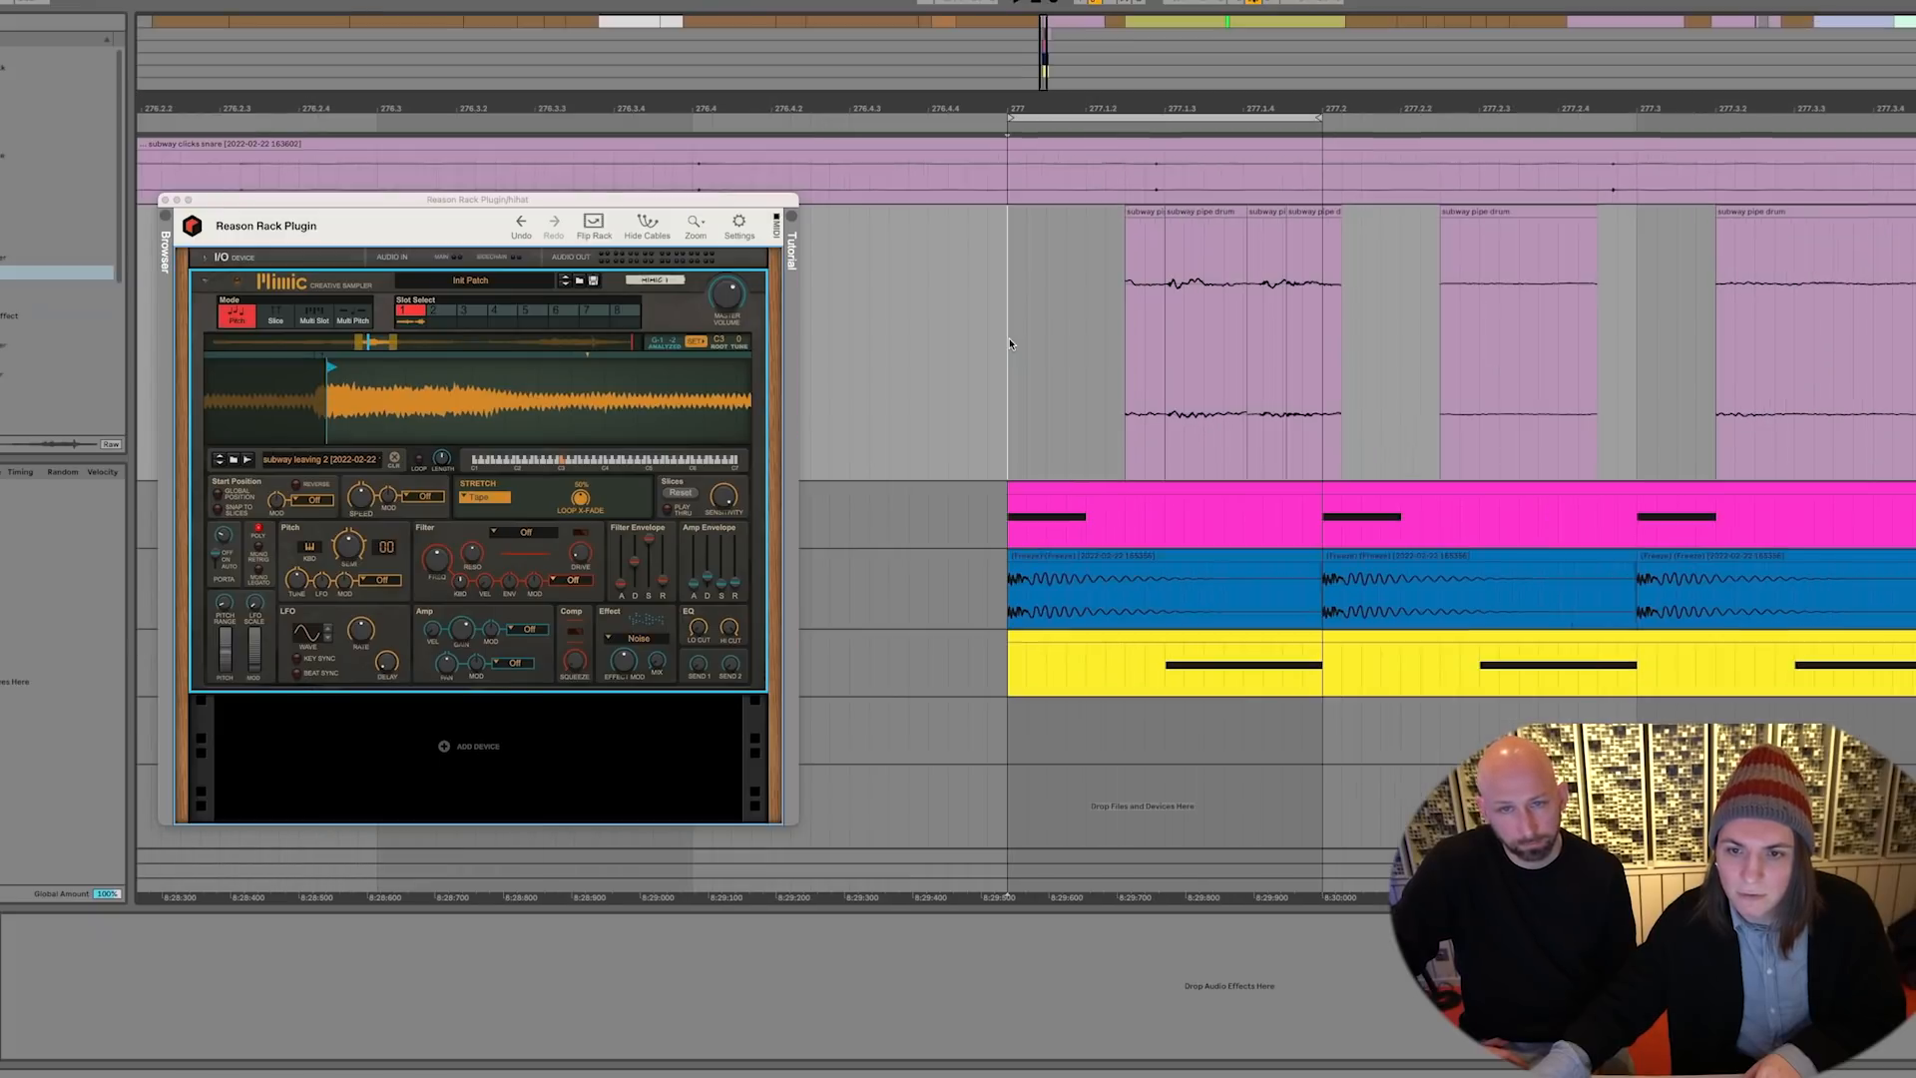
# Play the rearranged pipe hits with the beat and trim the last hit's end to 277.2
pyautogui.press('space')
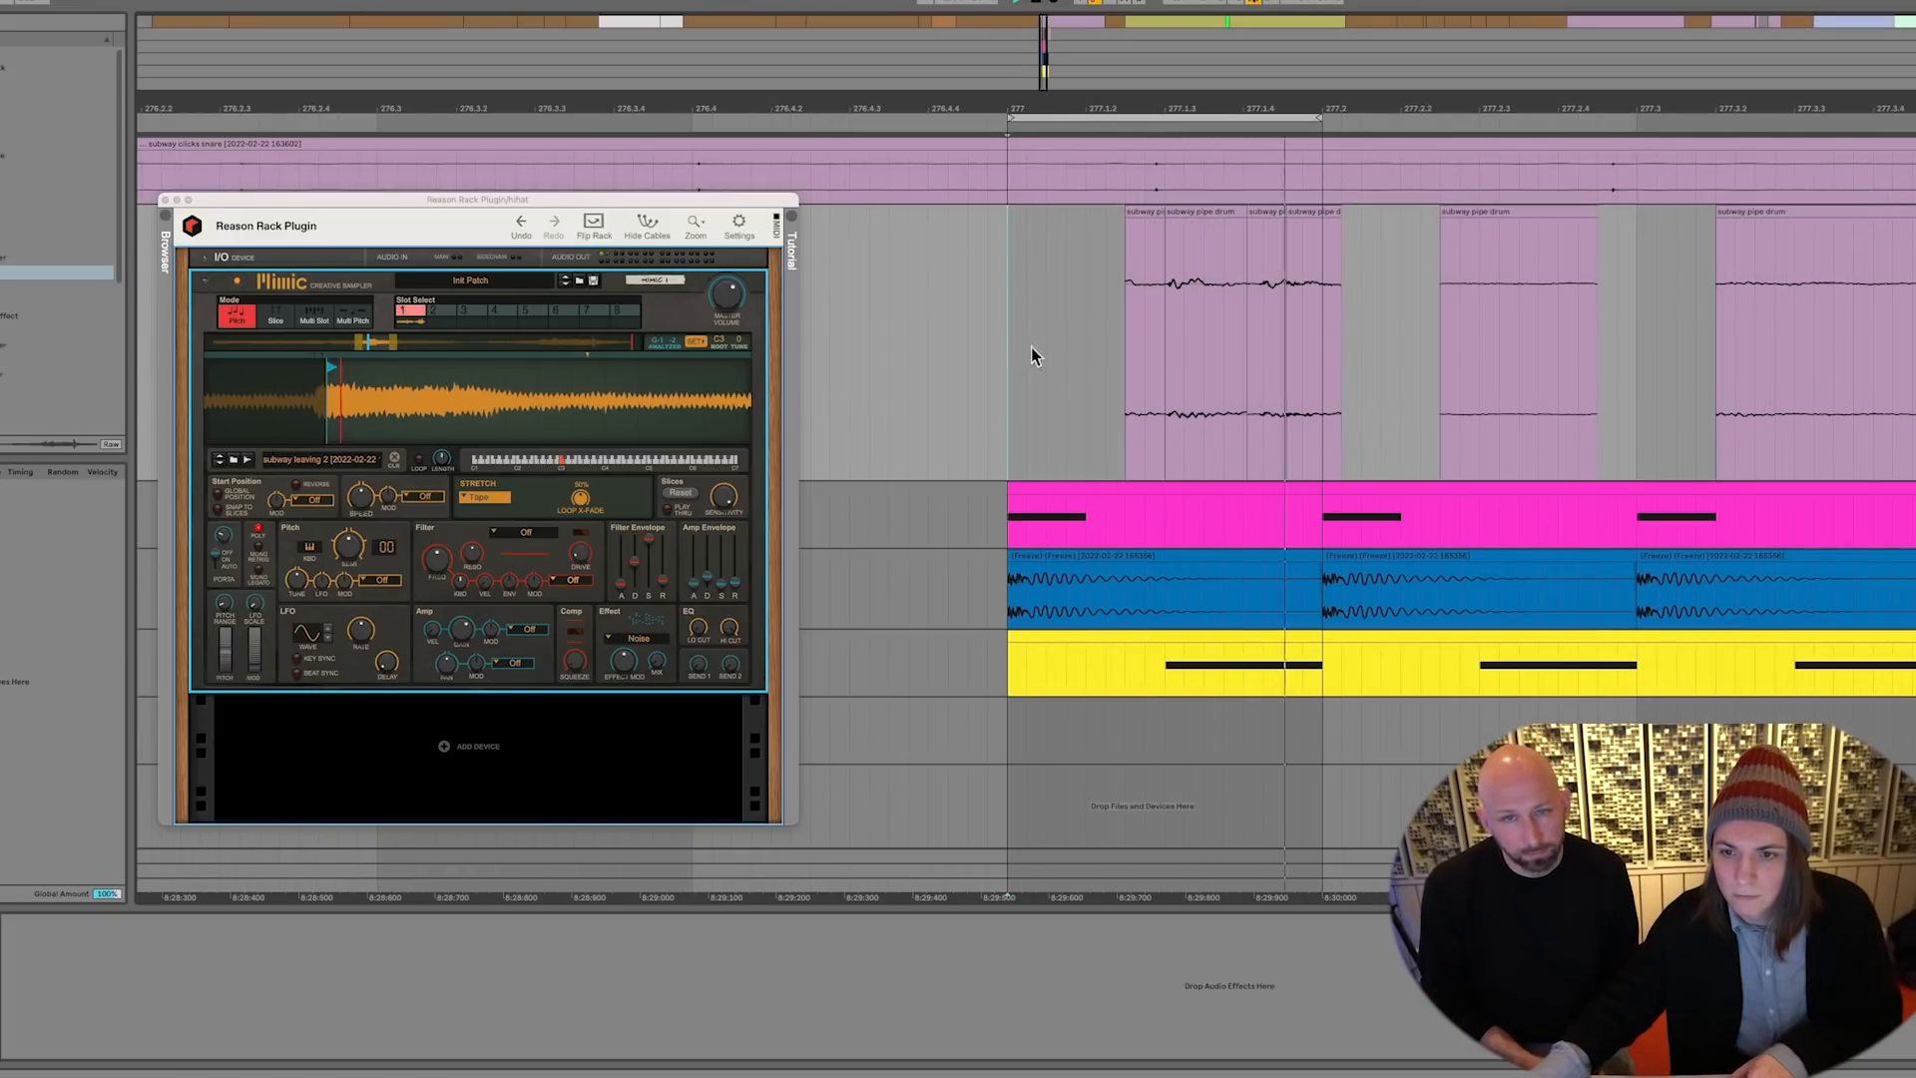
pyautogui.click(1337, 219)
pyautogui.moveTo(1339, 219); pyautogui.dragTo(1323, 218)
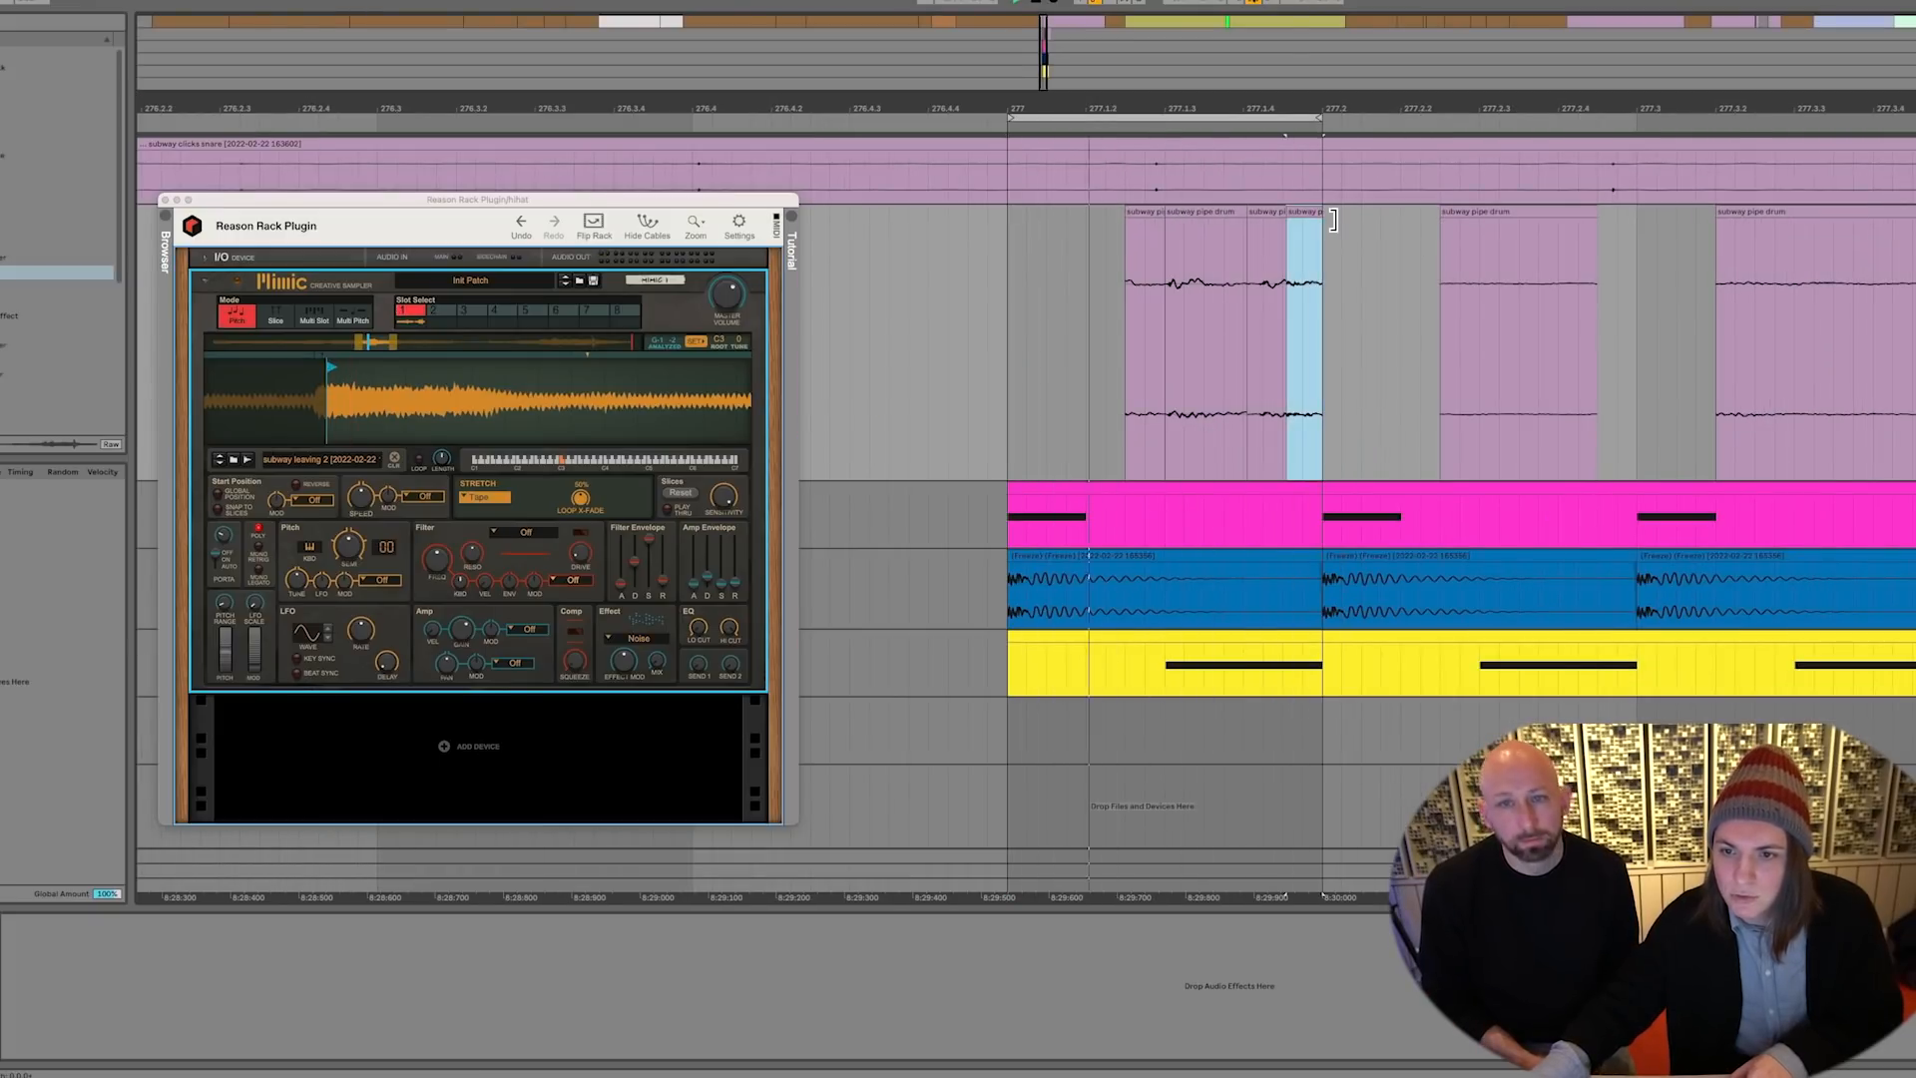
# Stop playback and add a fade-in to the first pipe drum fragment before 277.1.3
pyautogui.moveTo(1244, 59); pyautogui.dragTo(1244, 101)
pyautogui.press('space')
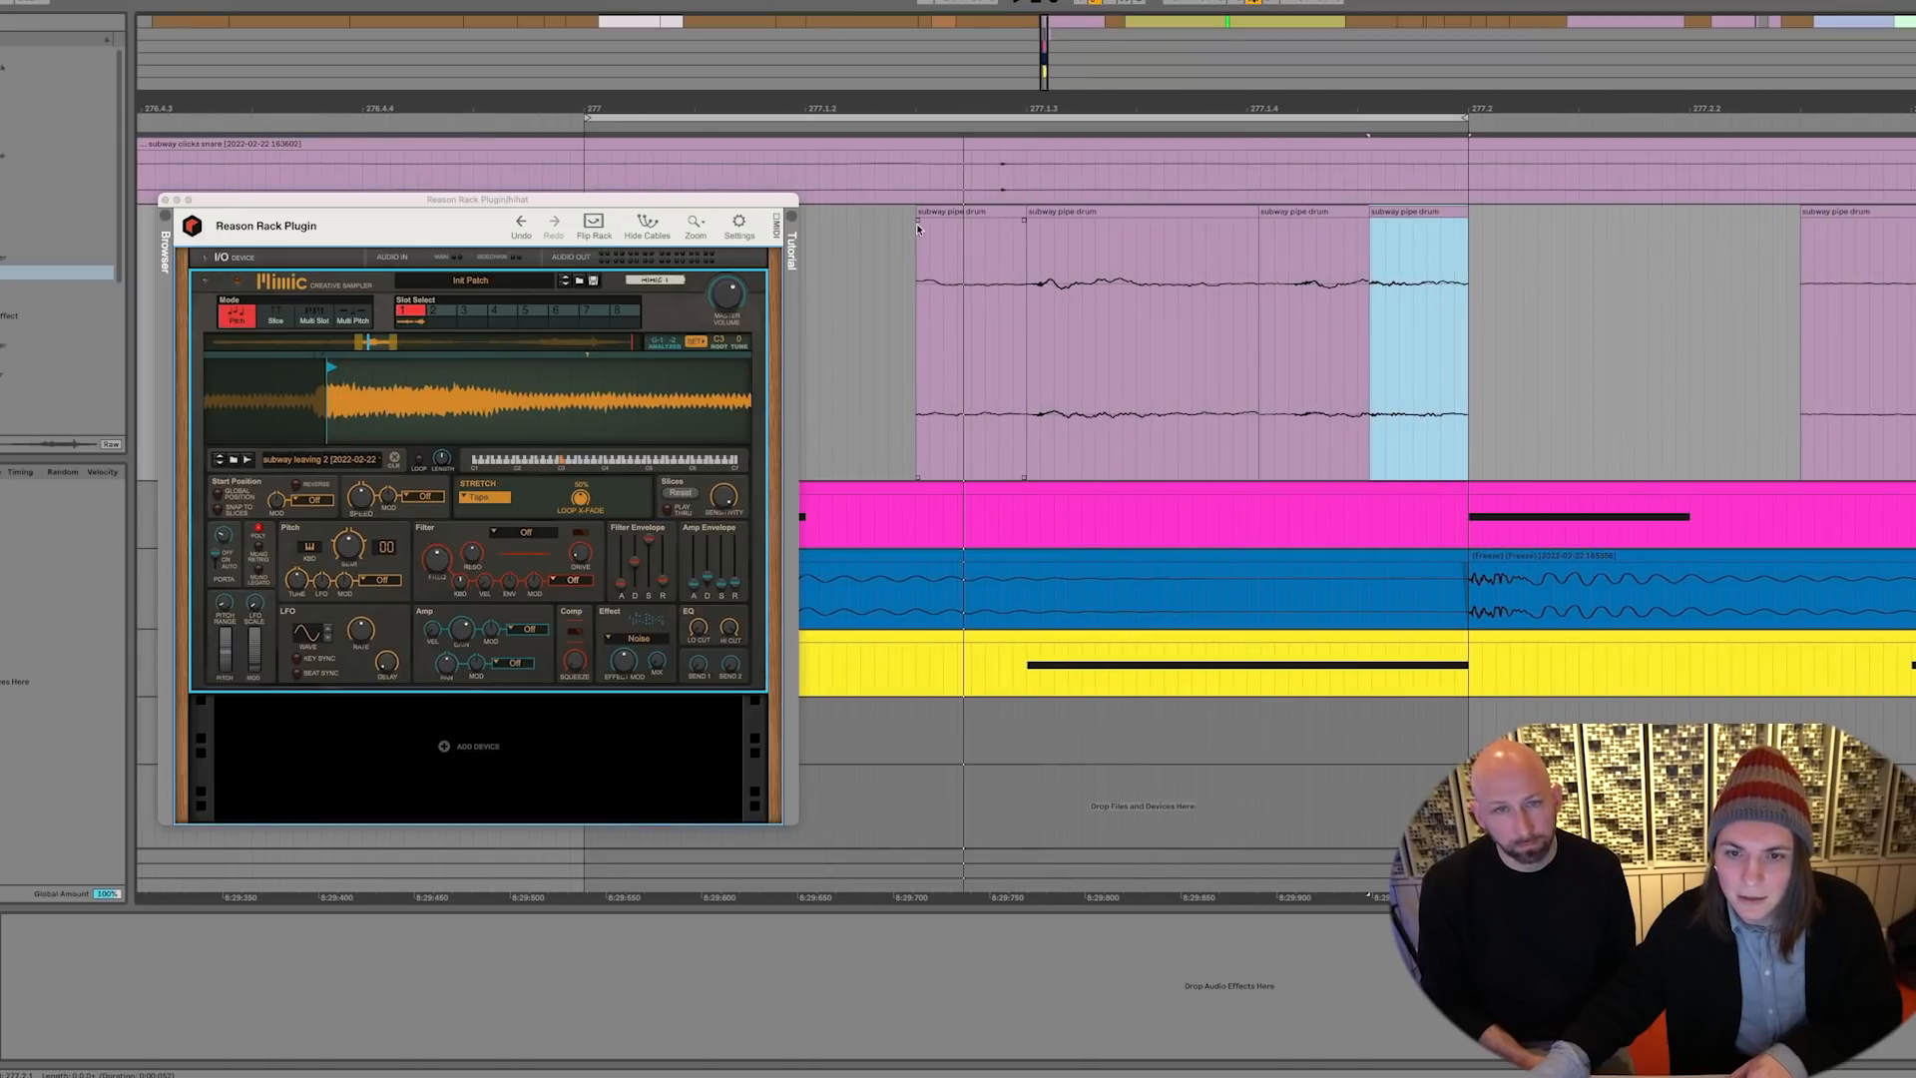
pyautogui.moveTo(916, 220); pyautogui.dragTo(926, 217)
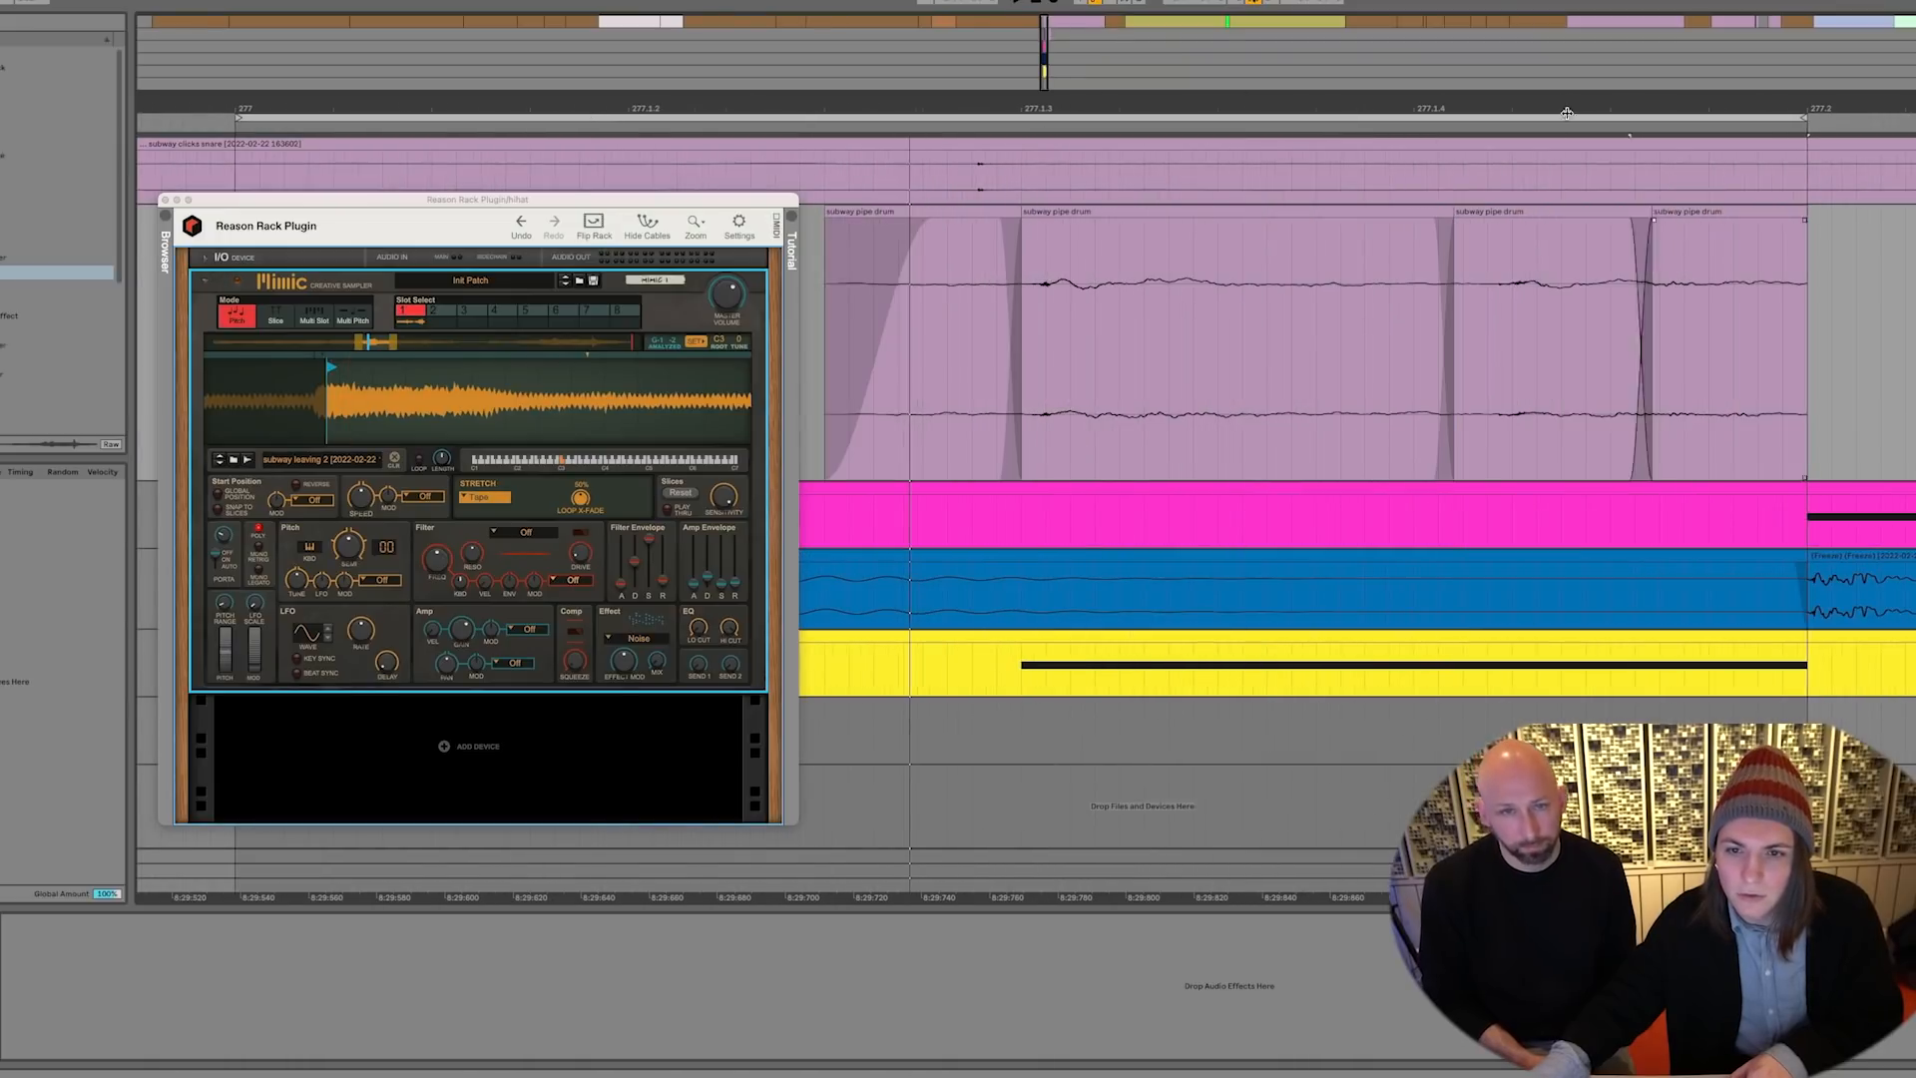
# Play the loop and add an EQ Eight to the pipe drum track, rolling off the upper frequencies with a high-cut band
pyautogui.moveTo(1567, 113); pyautogui.dragTo(1392, 111)
pyautogui.press('space')
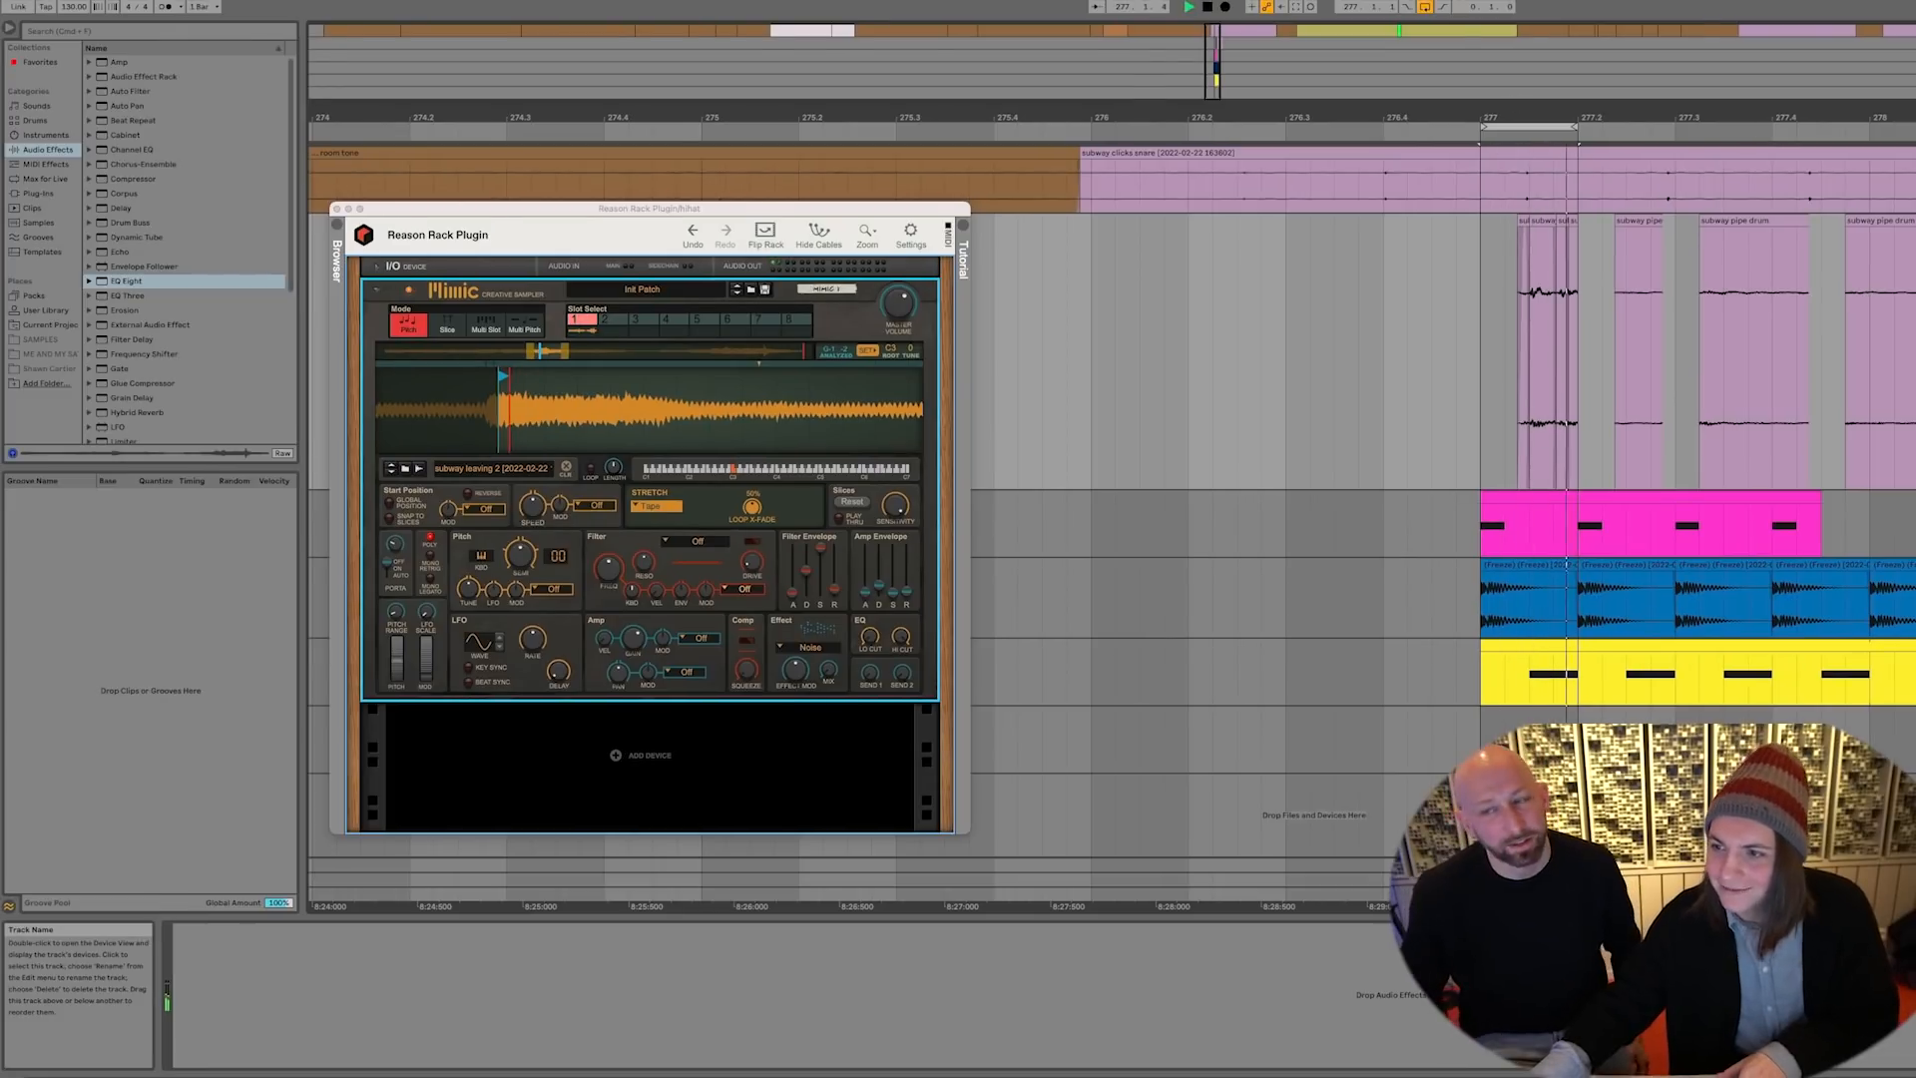
pyautogui.press('super+f')
pyautogui.write('eq')
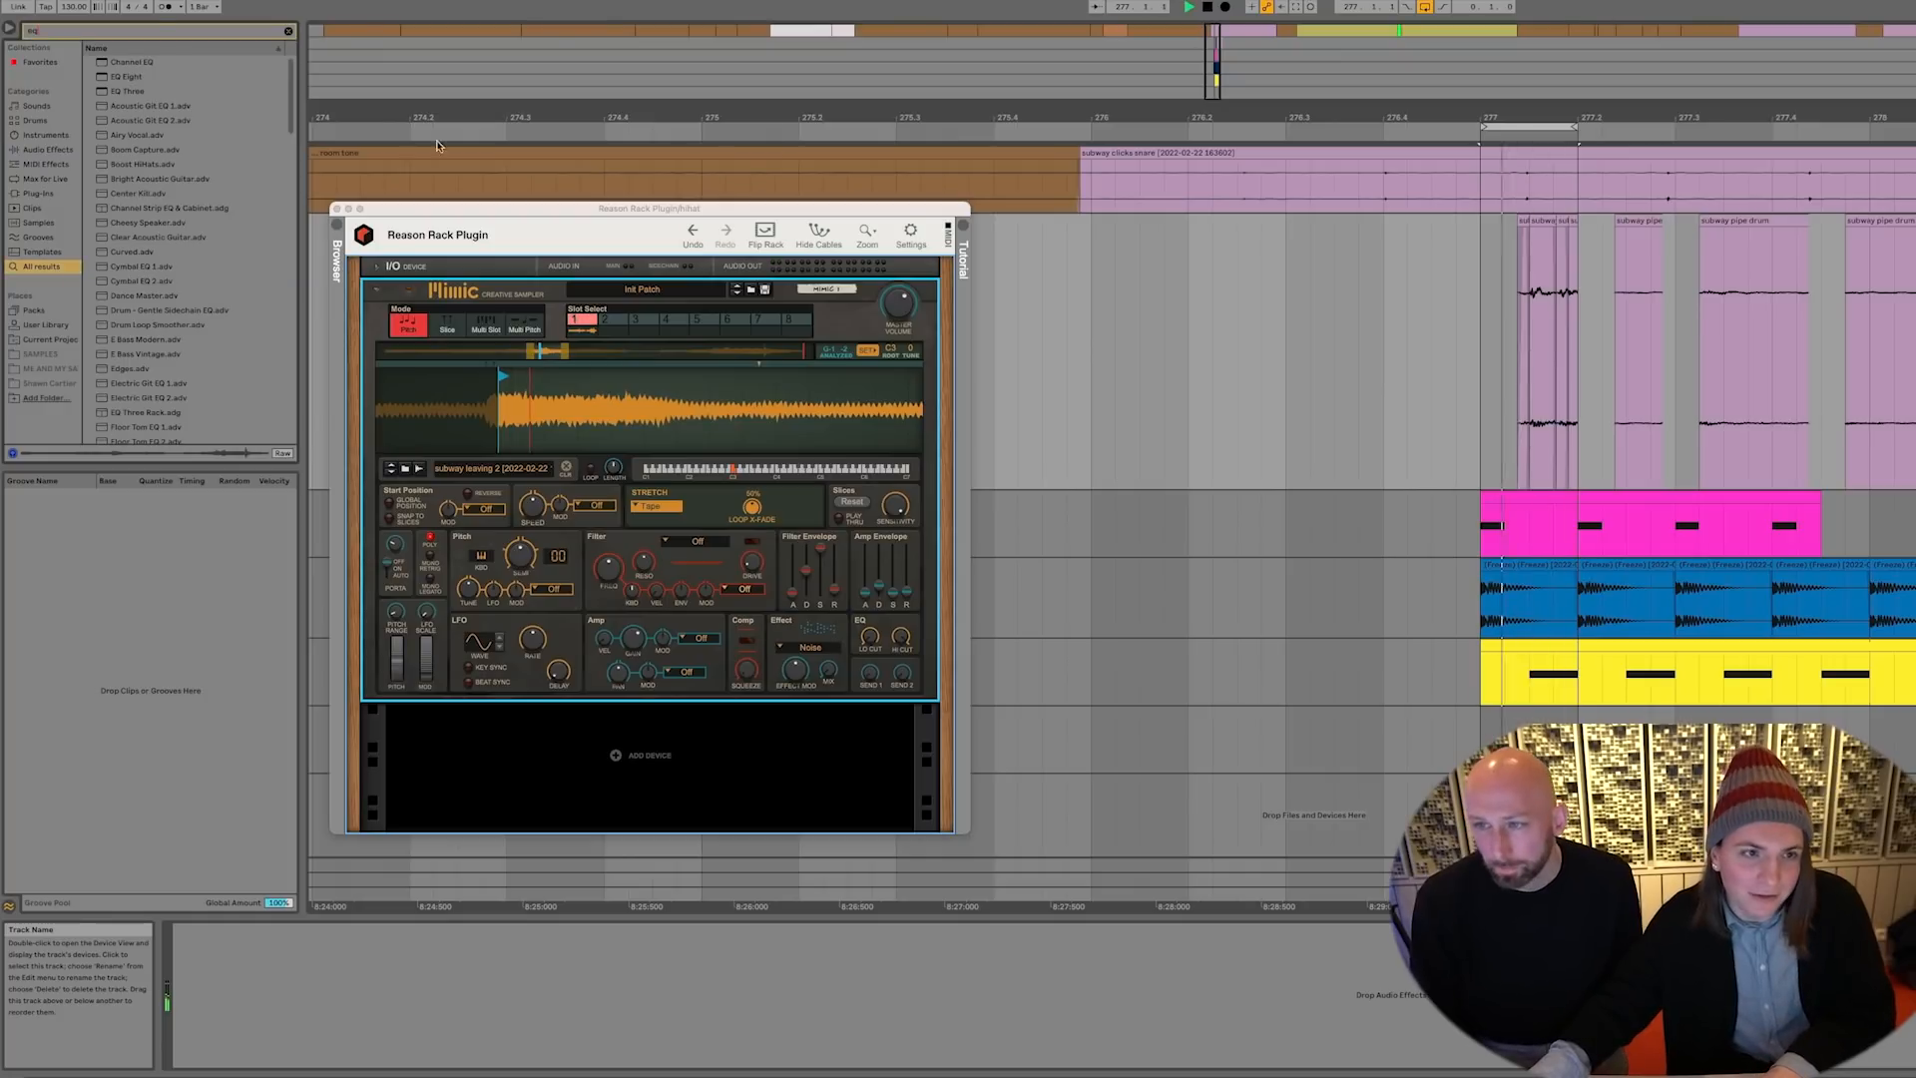
pyautogui.click(121, 75)
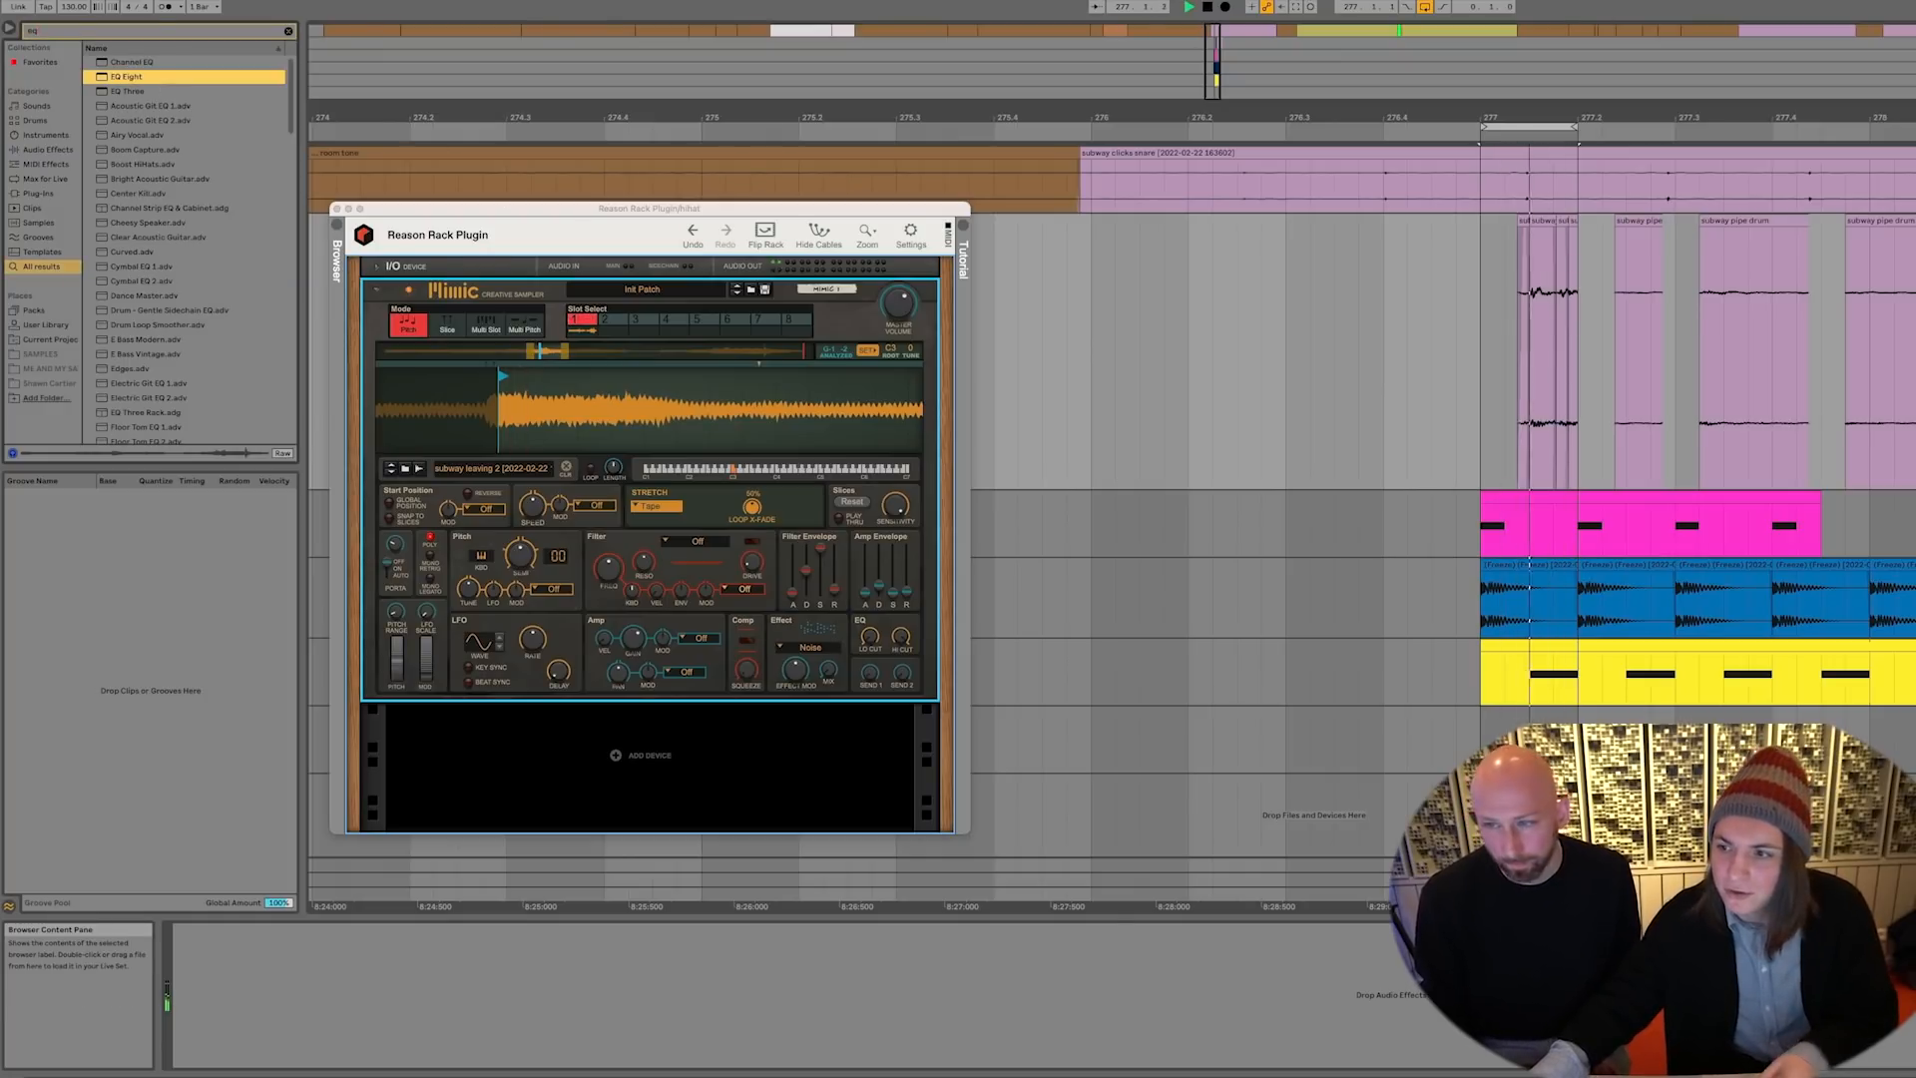
pyautogui.press('Return')
pyautogui.click(478, 1060)
pyautogui.moveTo(484, 1033); pyautogui.dragTo(365, 1001)
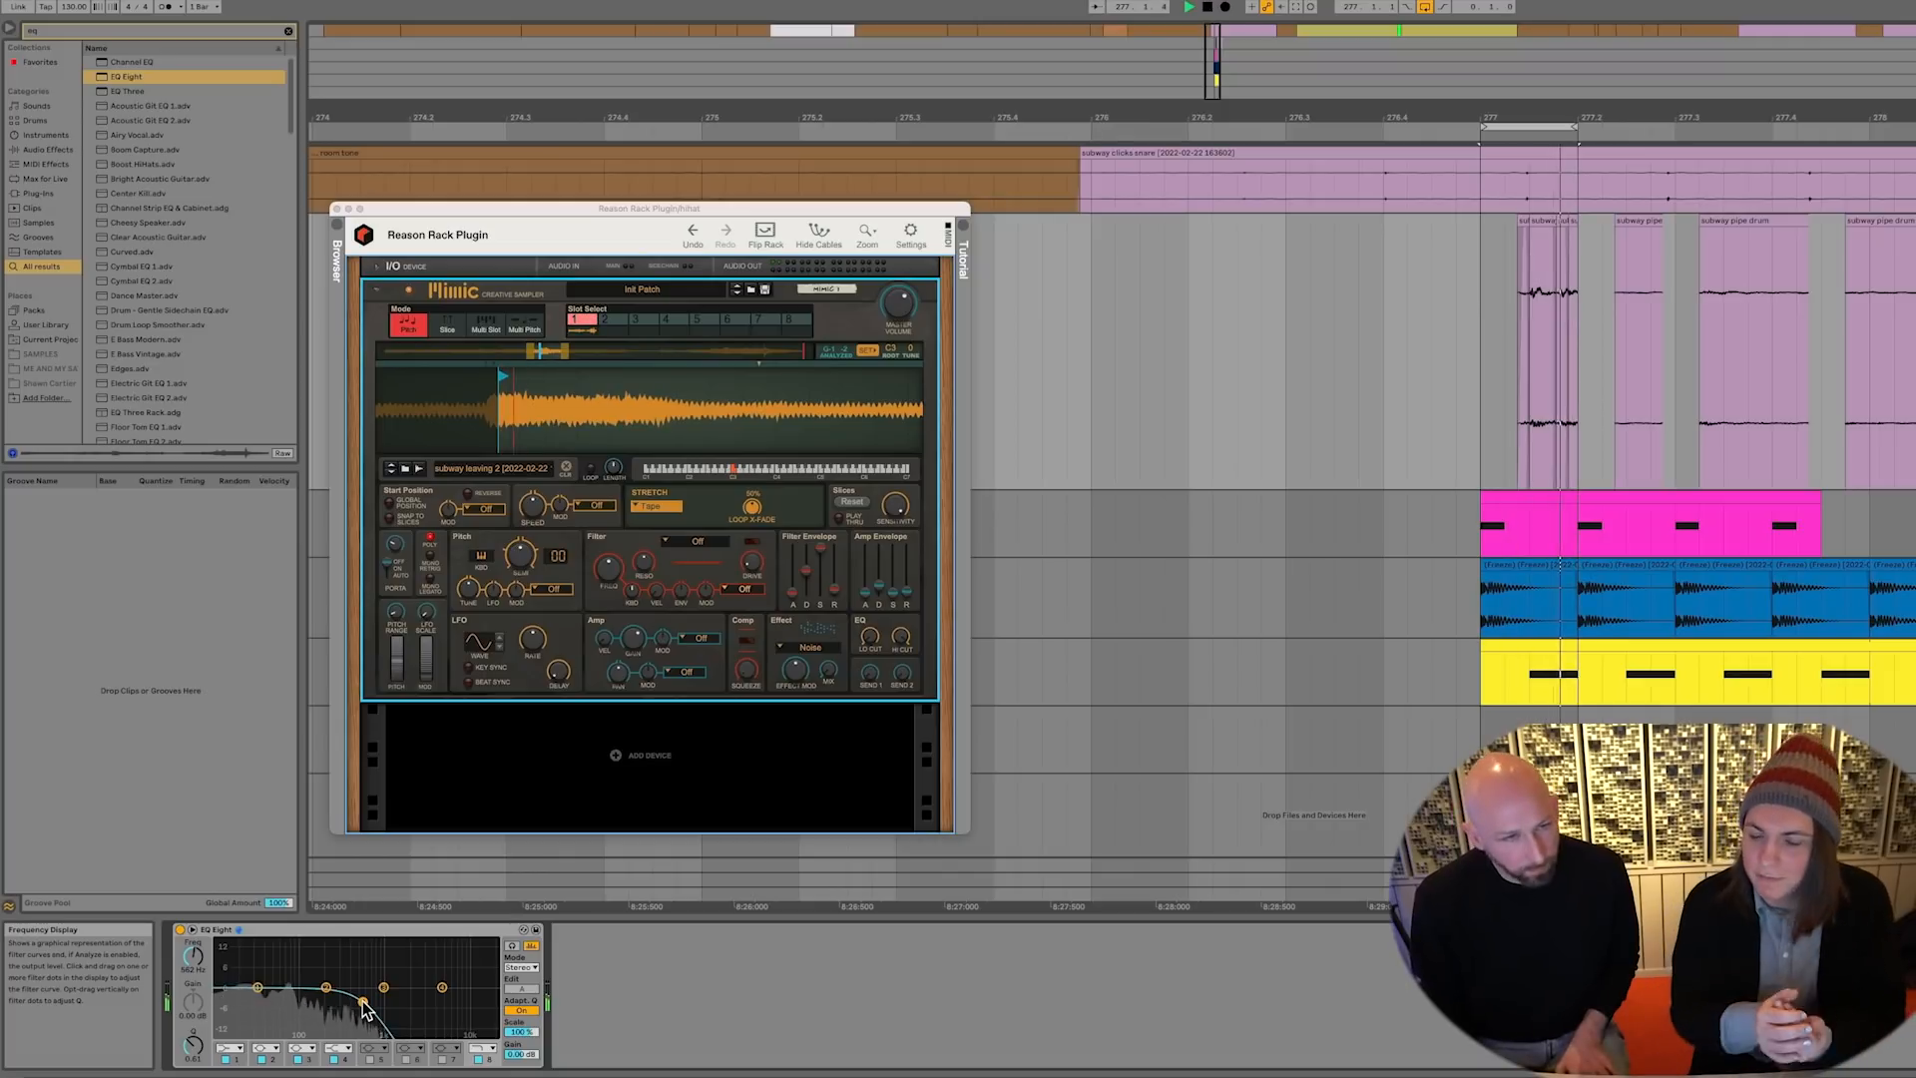
# Add a Compressor after the EQ Eight and set its sidechain input to the Kick track
pyautogui.hotkey('ctrl', 'f')
pyautogui.write('com')
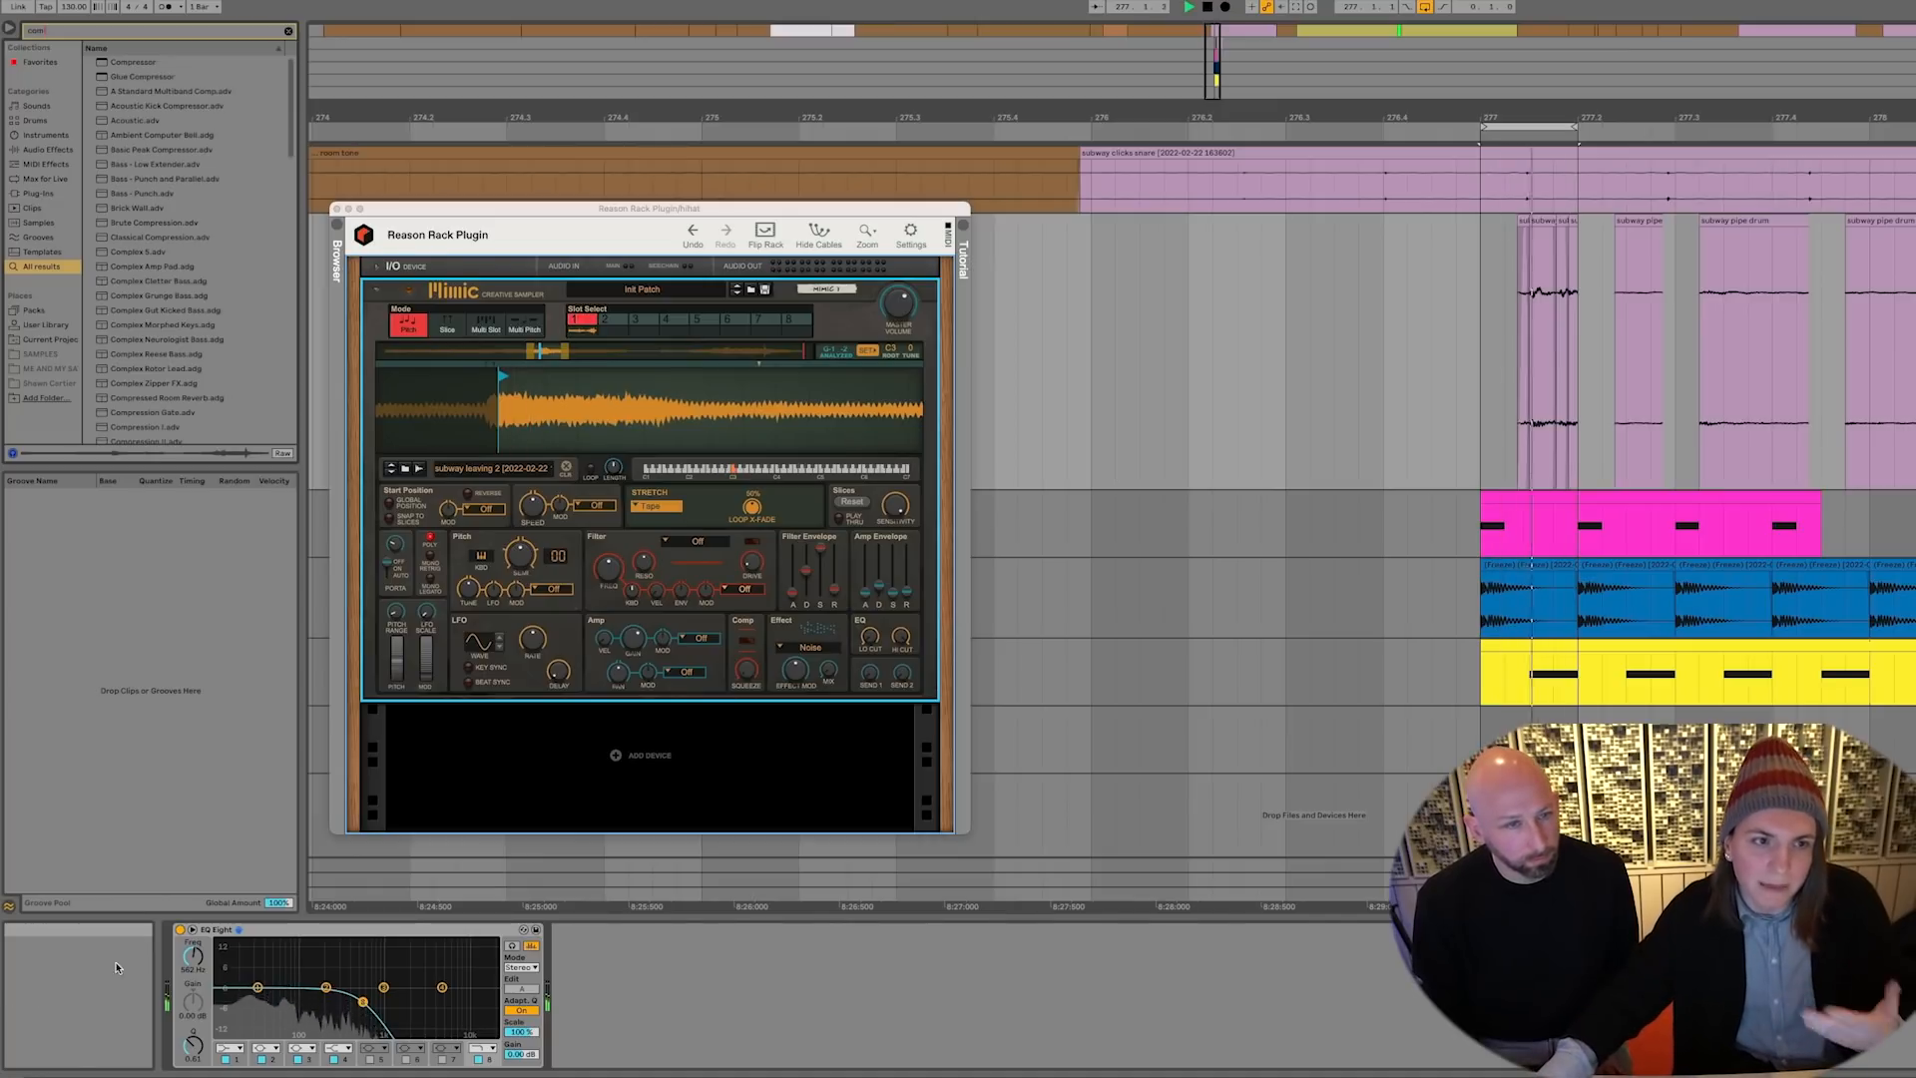
pyautogui.moveTo(136, 64); pyautogui.dragTo(699, 963)
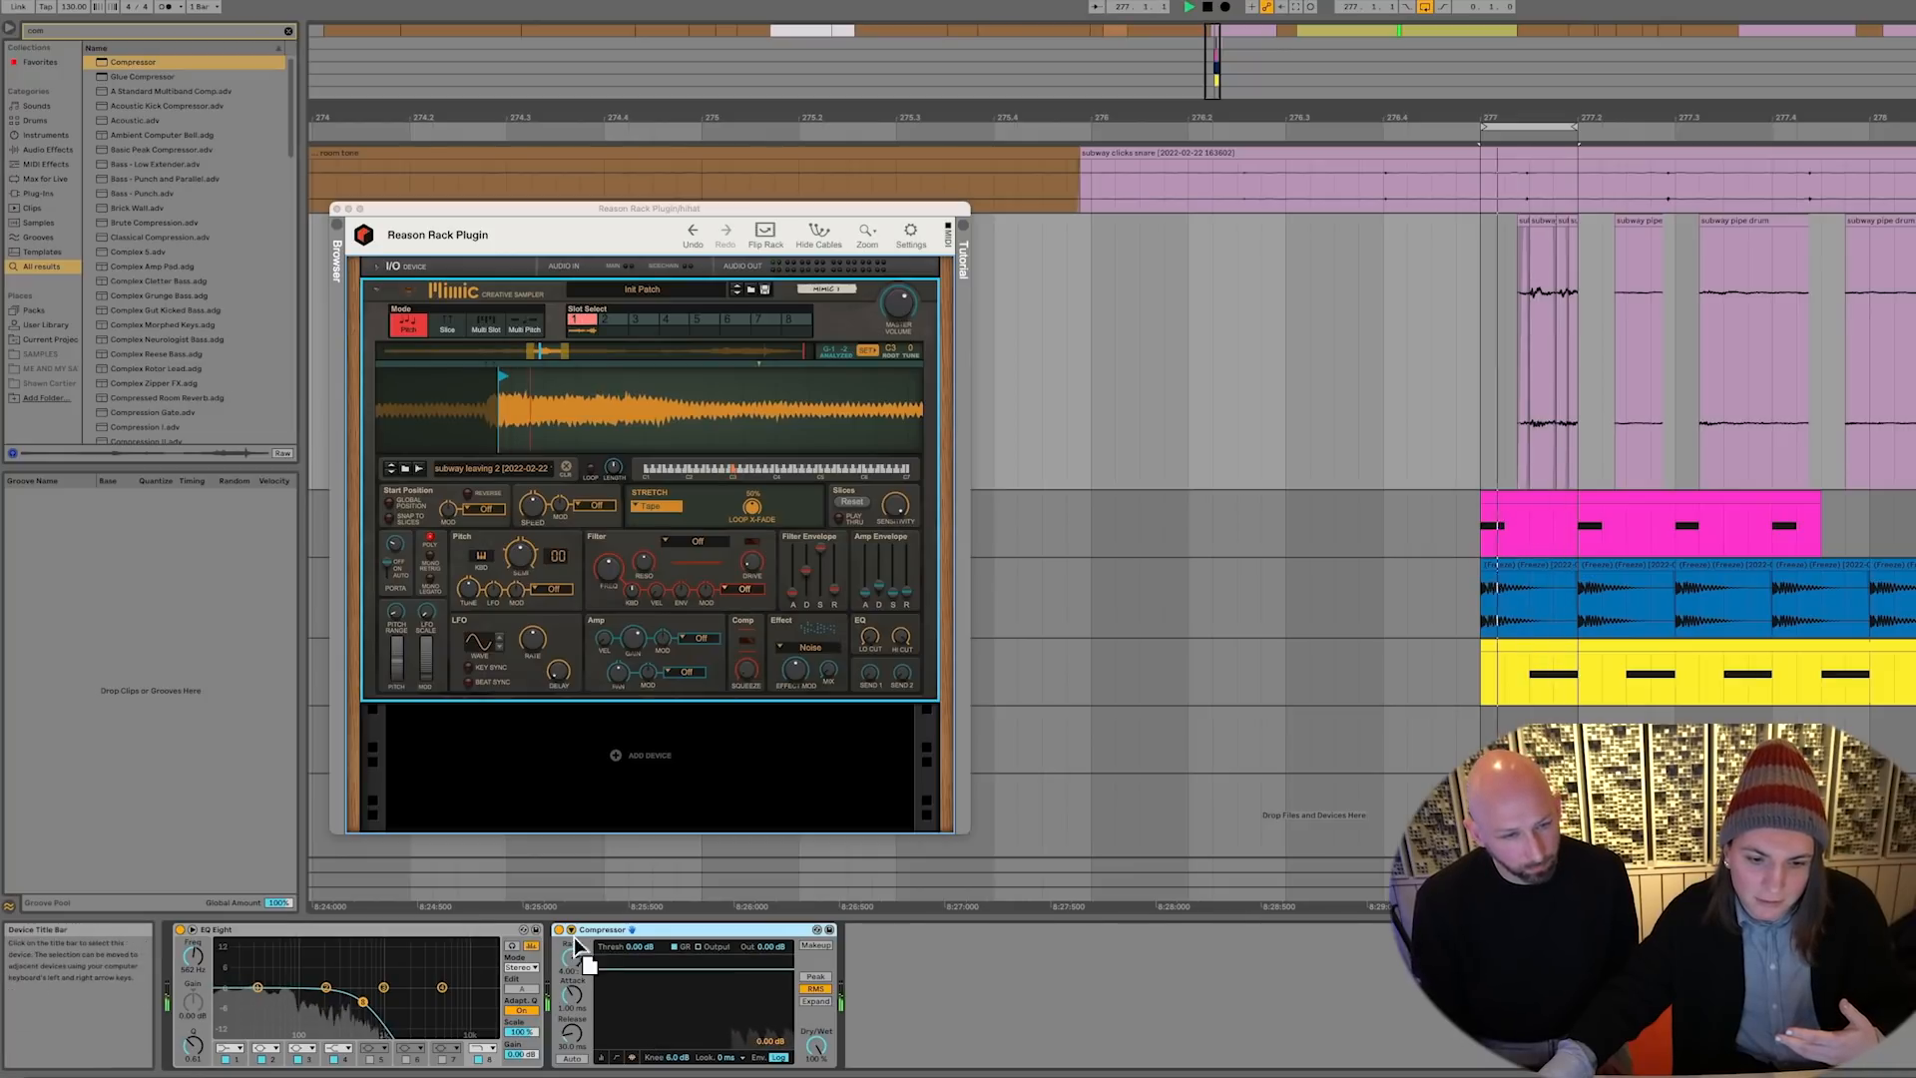
pyautogui.click(571, 930)
pyautogui.click(572, 968)
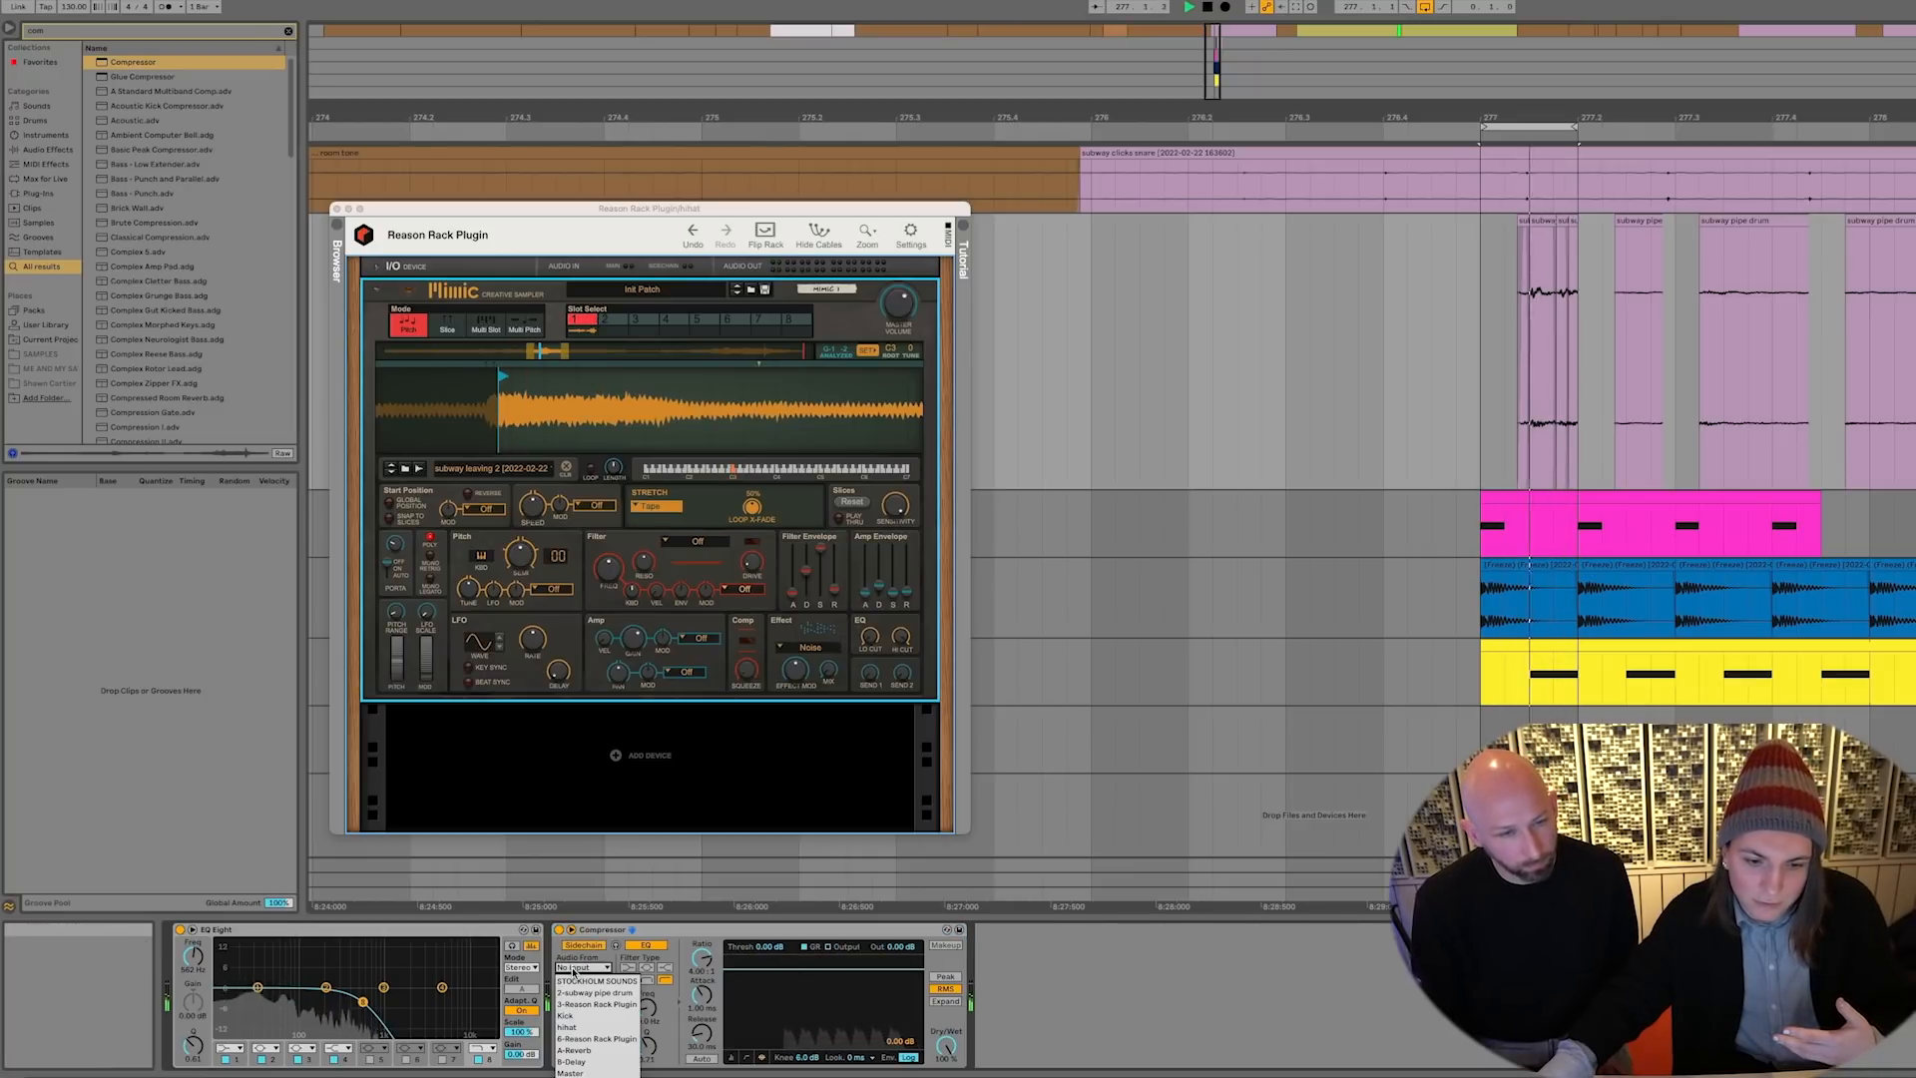
pyautogui.click(566, 1015)
# Lower the compressor's threshold to -24 dB and compare its meter and gain reduction displays
pyautogui.click(731, 1055)
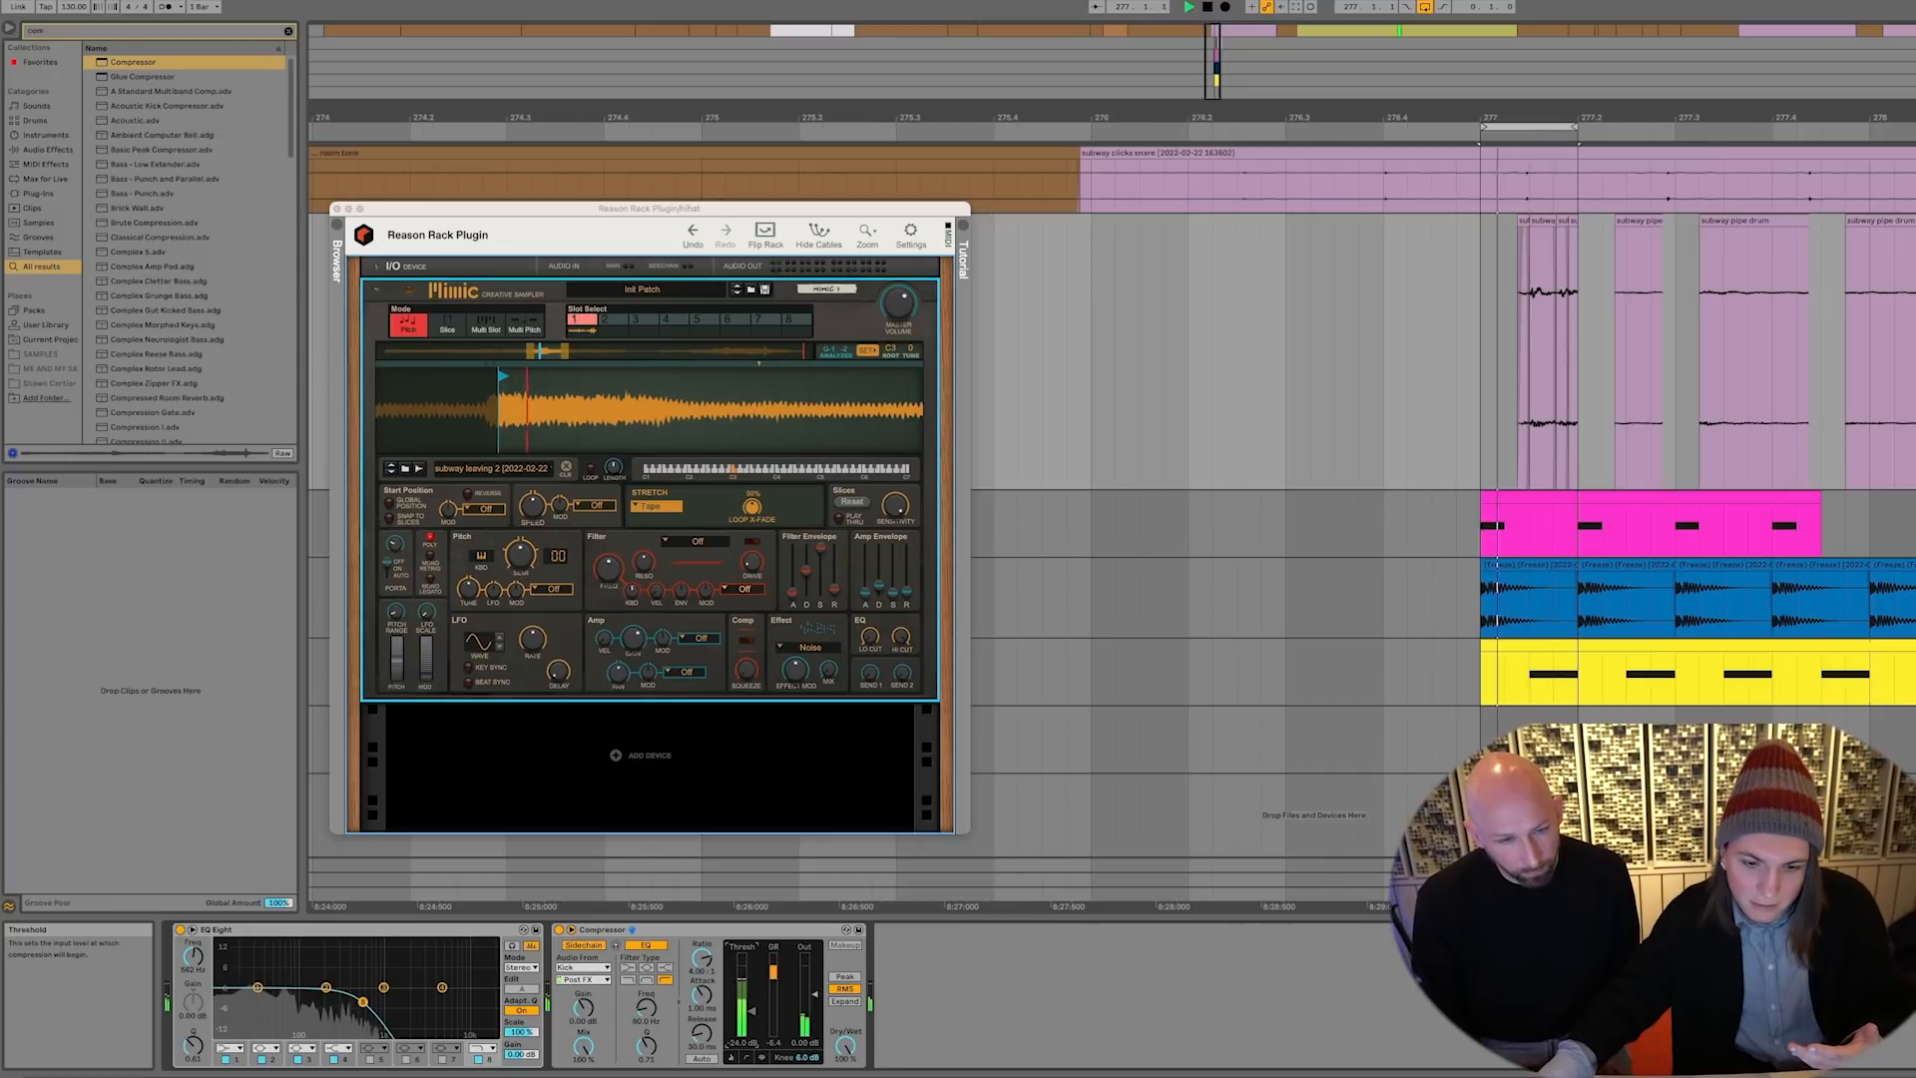
pyautogui.click(762, 1056)
pyautogui.click(859, 1058)
pyautogui.click(858, 1045)
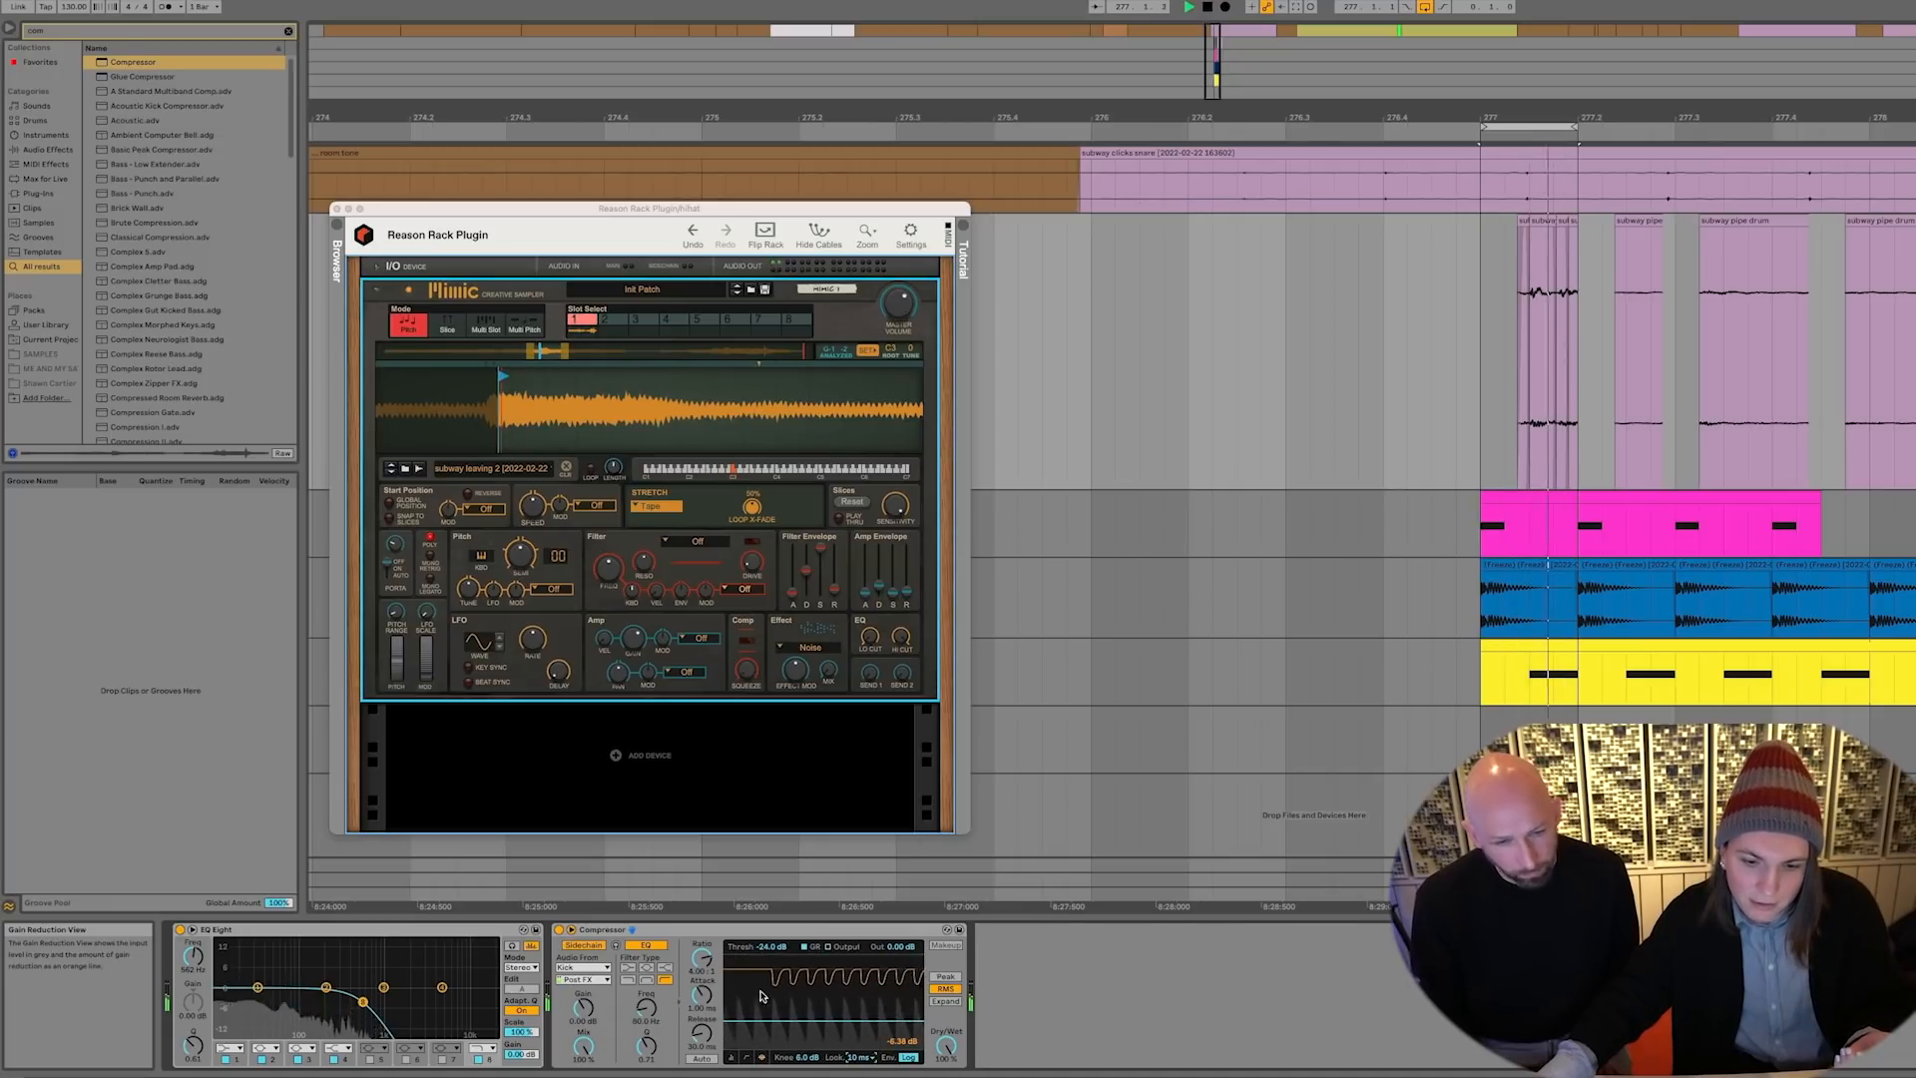
pyautogui.click(728, 1056)
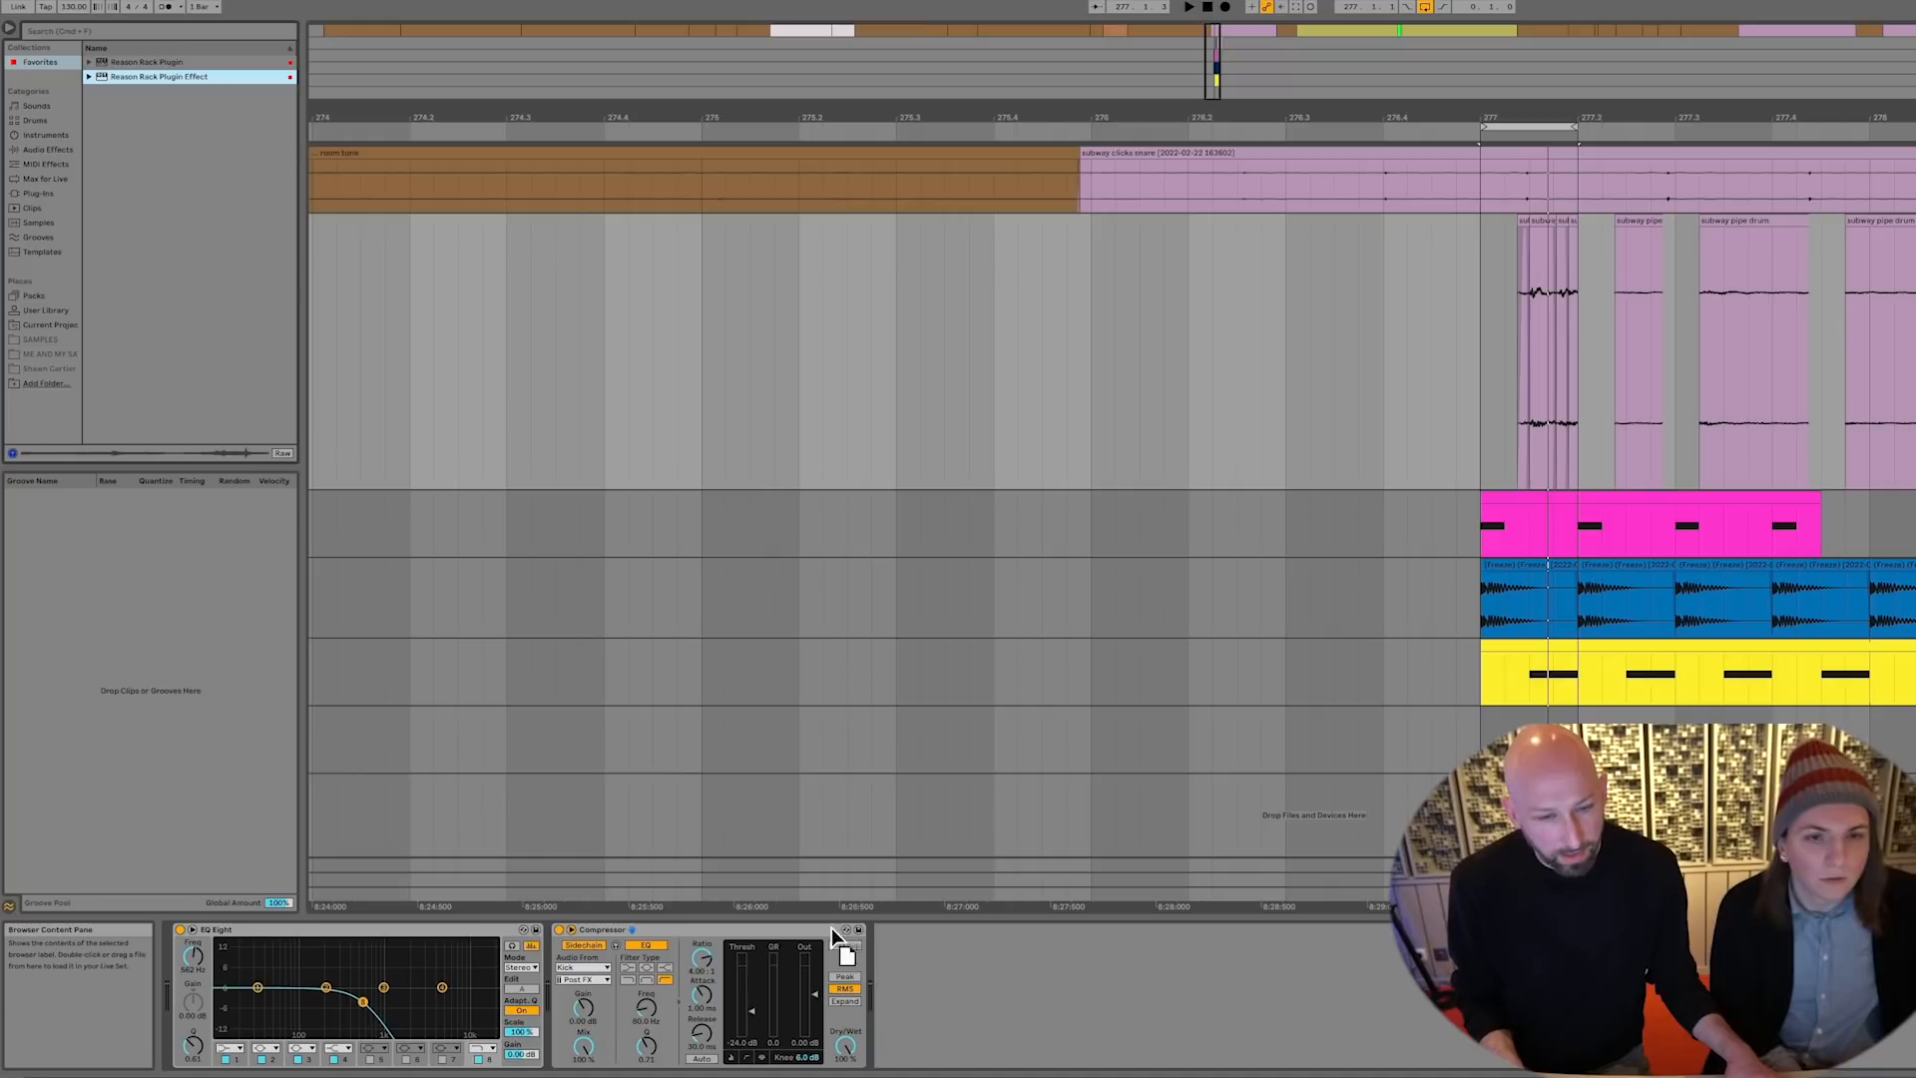
# Add a Reason Rack Plugin Effect after the compressor and load The Echo into it
pyautogui.moveTo(159, 77); pyautogui.dragTo(943, 990)
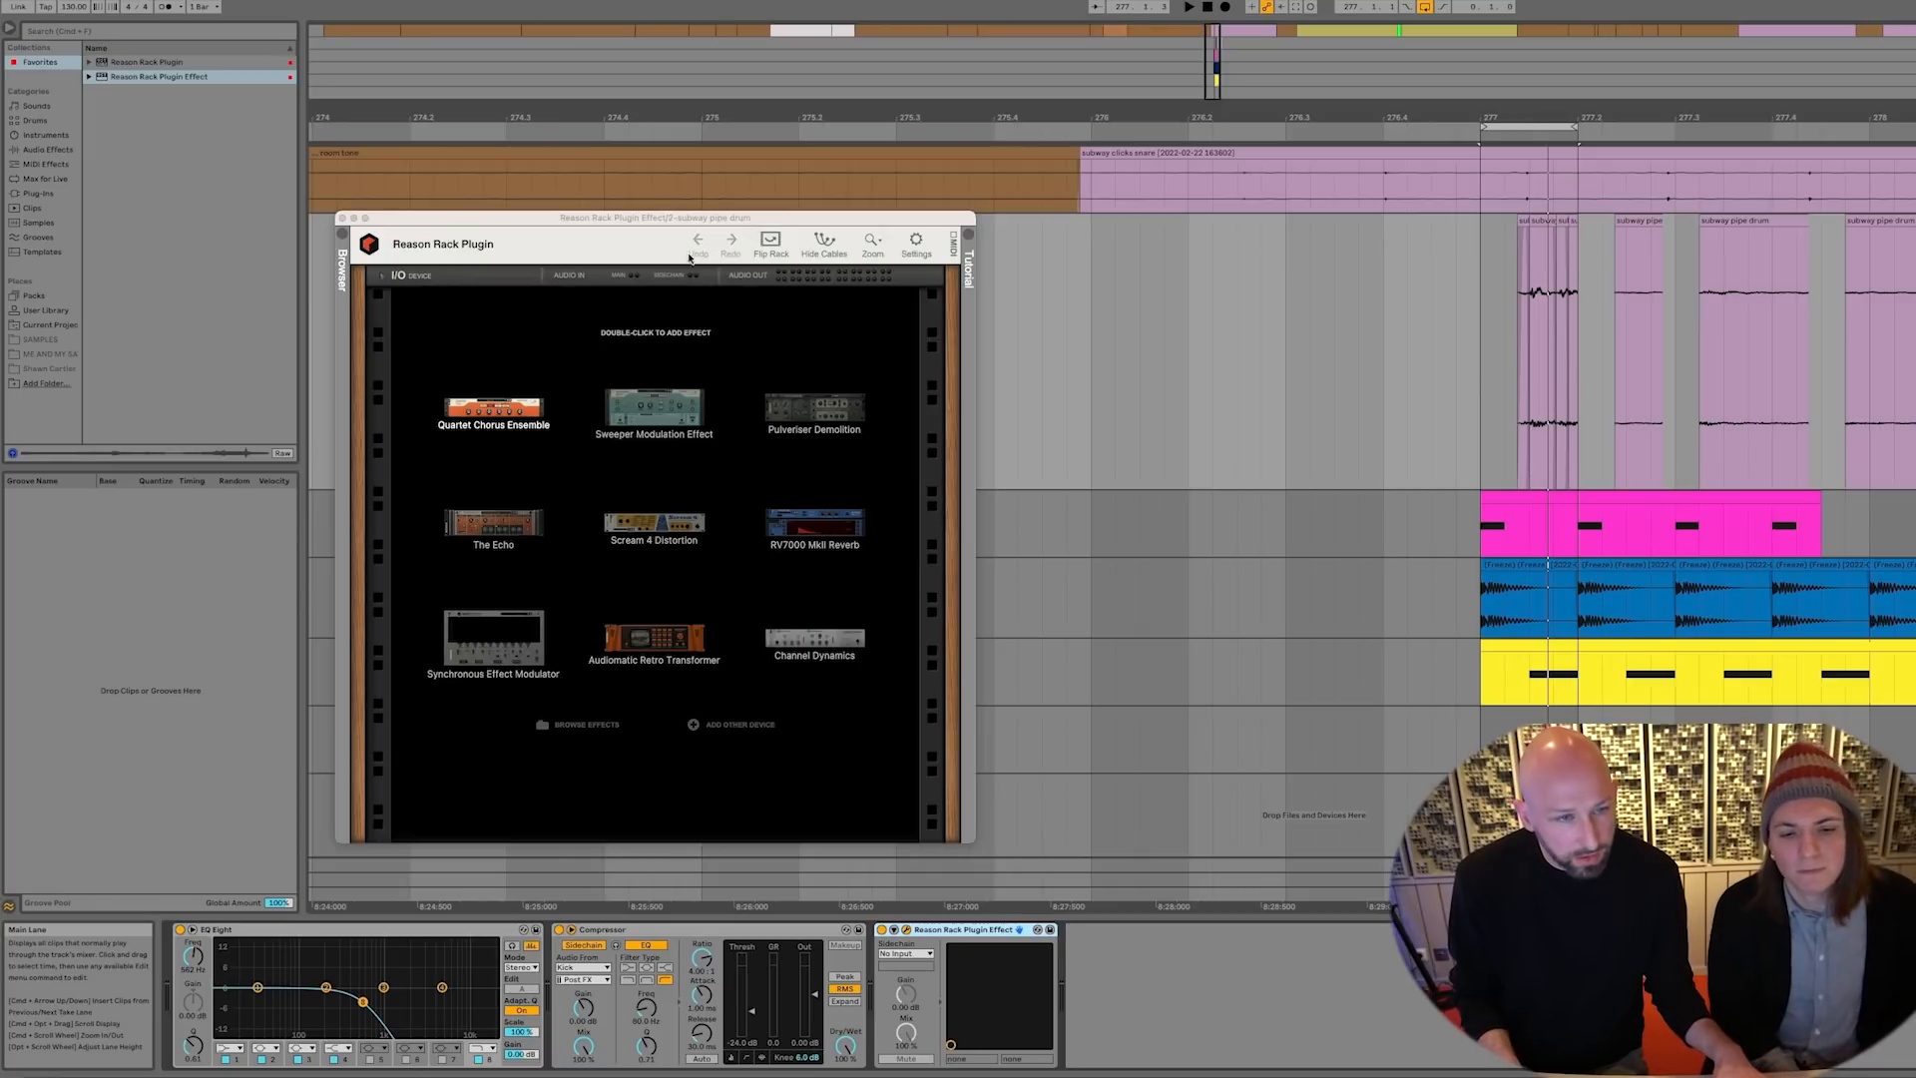
pyautogui.doubleClick(499, 532)
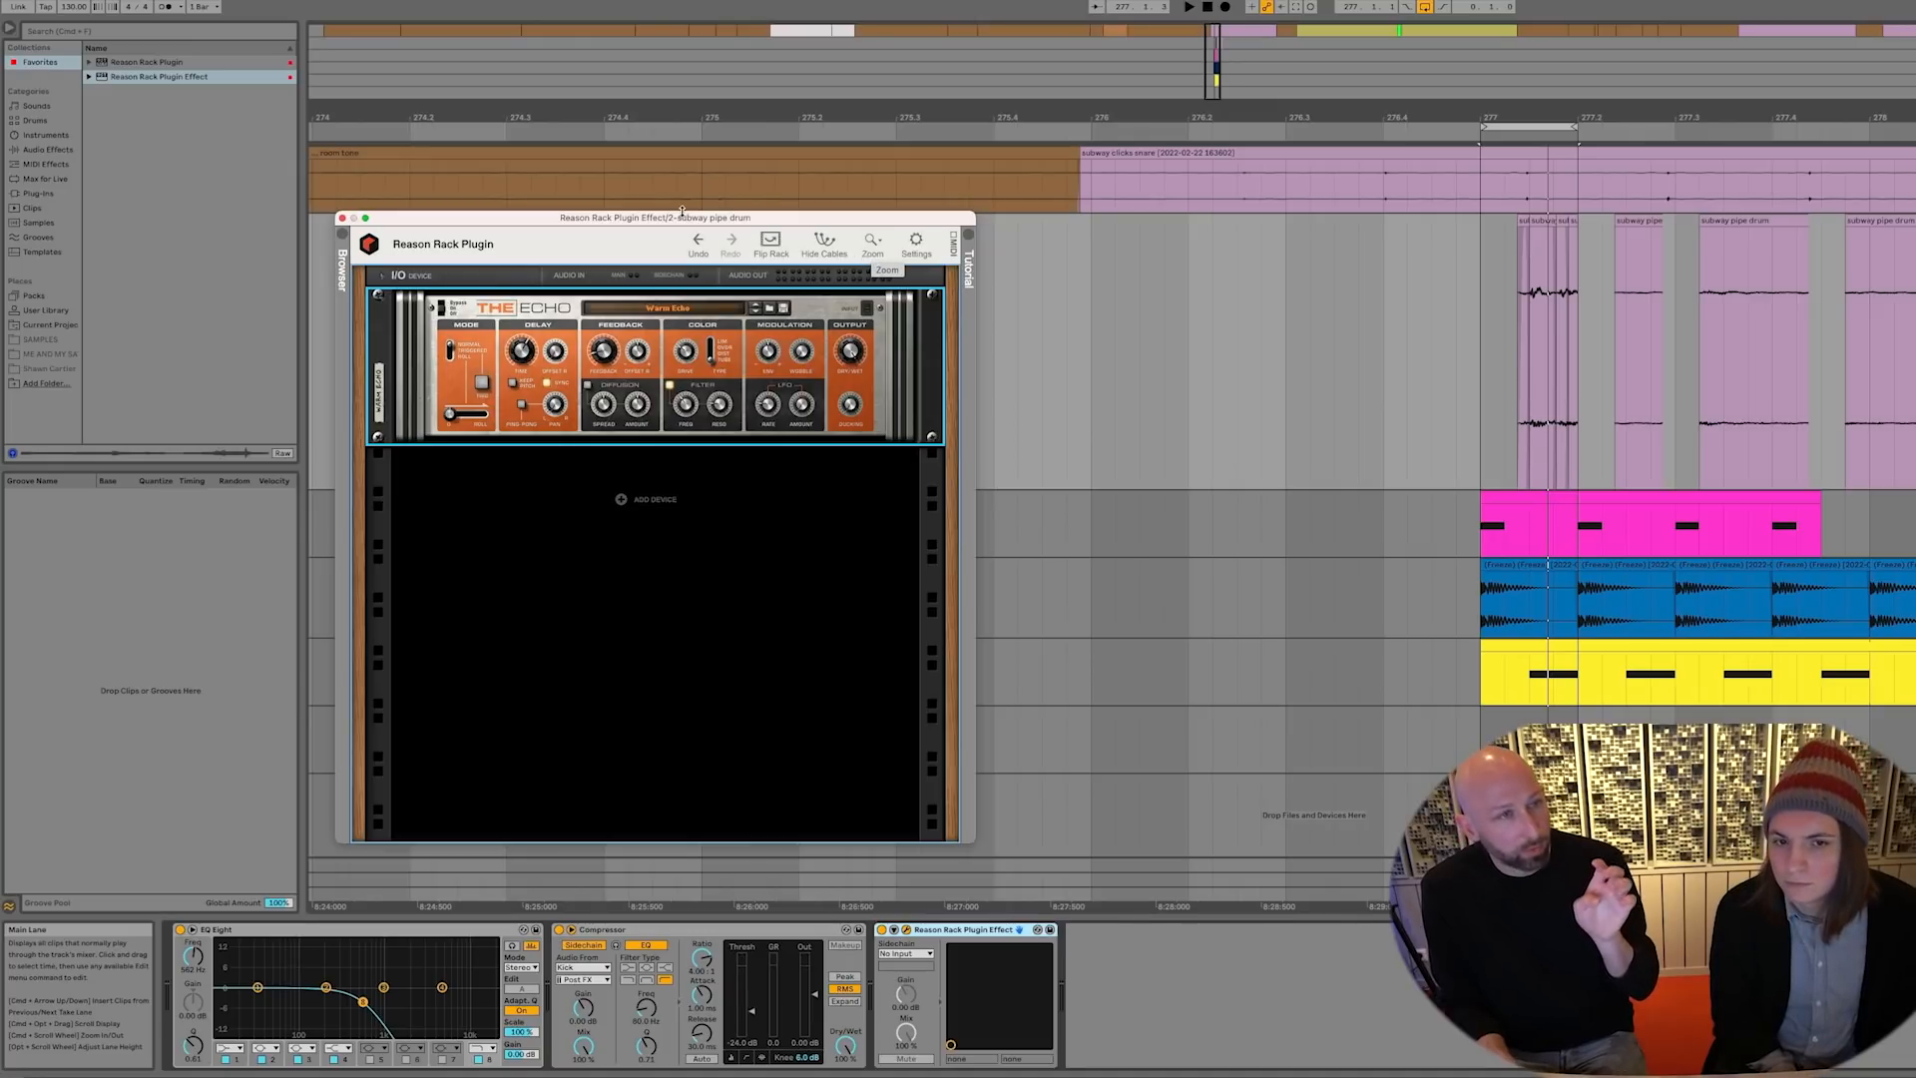
# Add a Utility at the end of the pipe drum effect chain and turn on Bass Mono, keeping its channel mode on Stereo
pyautogui.click(47, 149)
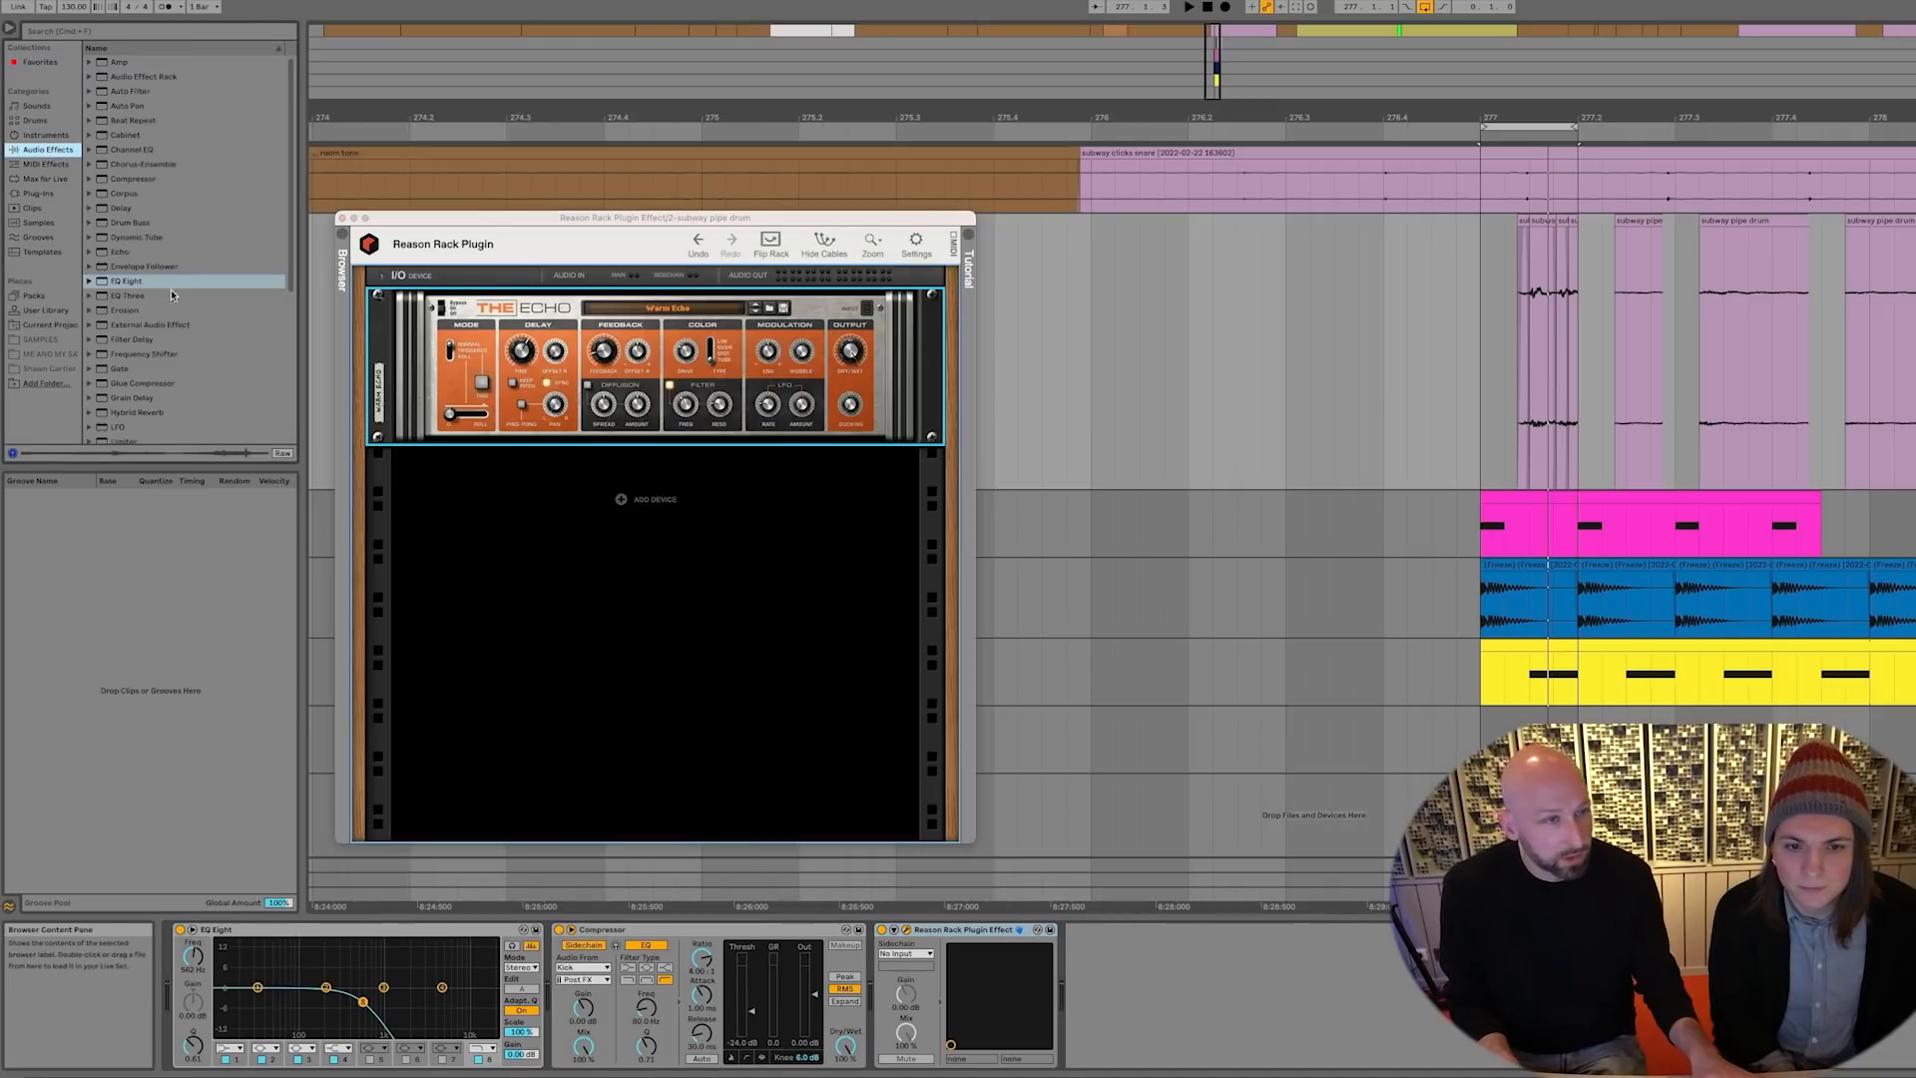
pyautogui.scroll(-5, 171, 294)
pyautogui.moveTo(132, 408); pyautogui.dragTo(1226, 968)
pyautogui.click(1097, 1030)
pyautogui.click(1092, 1045)
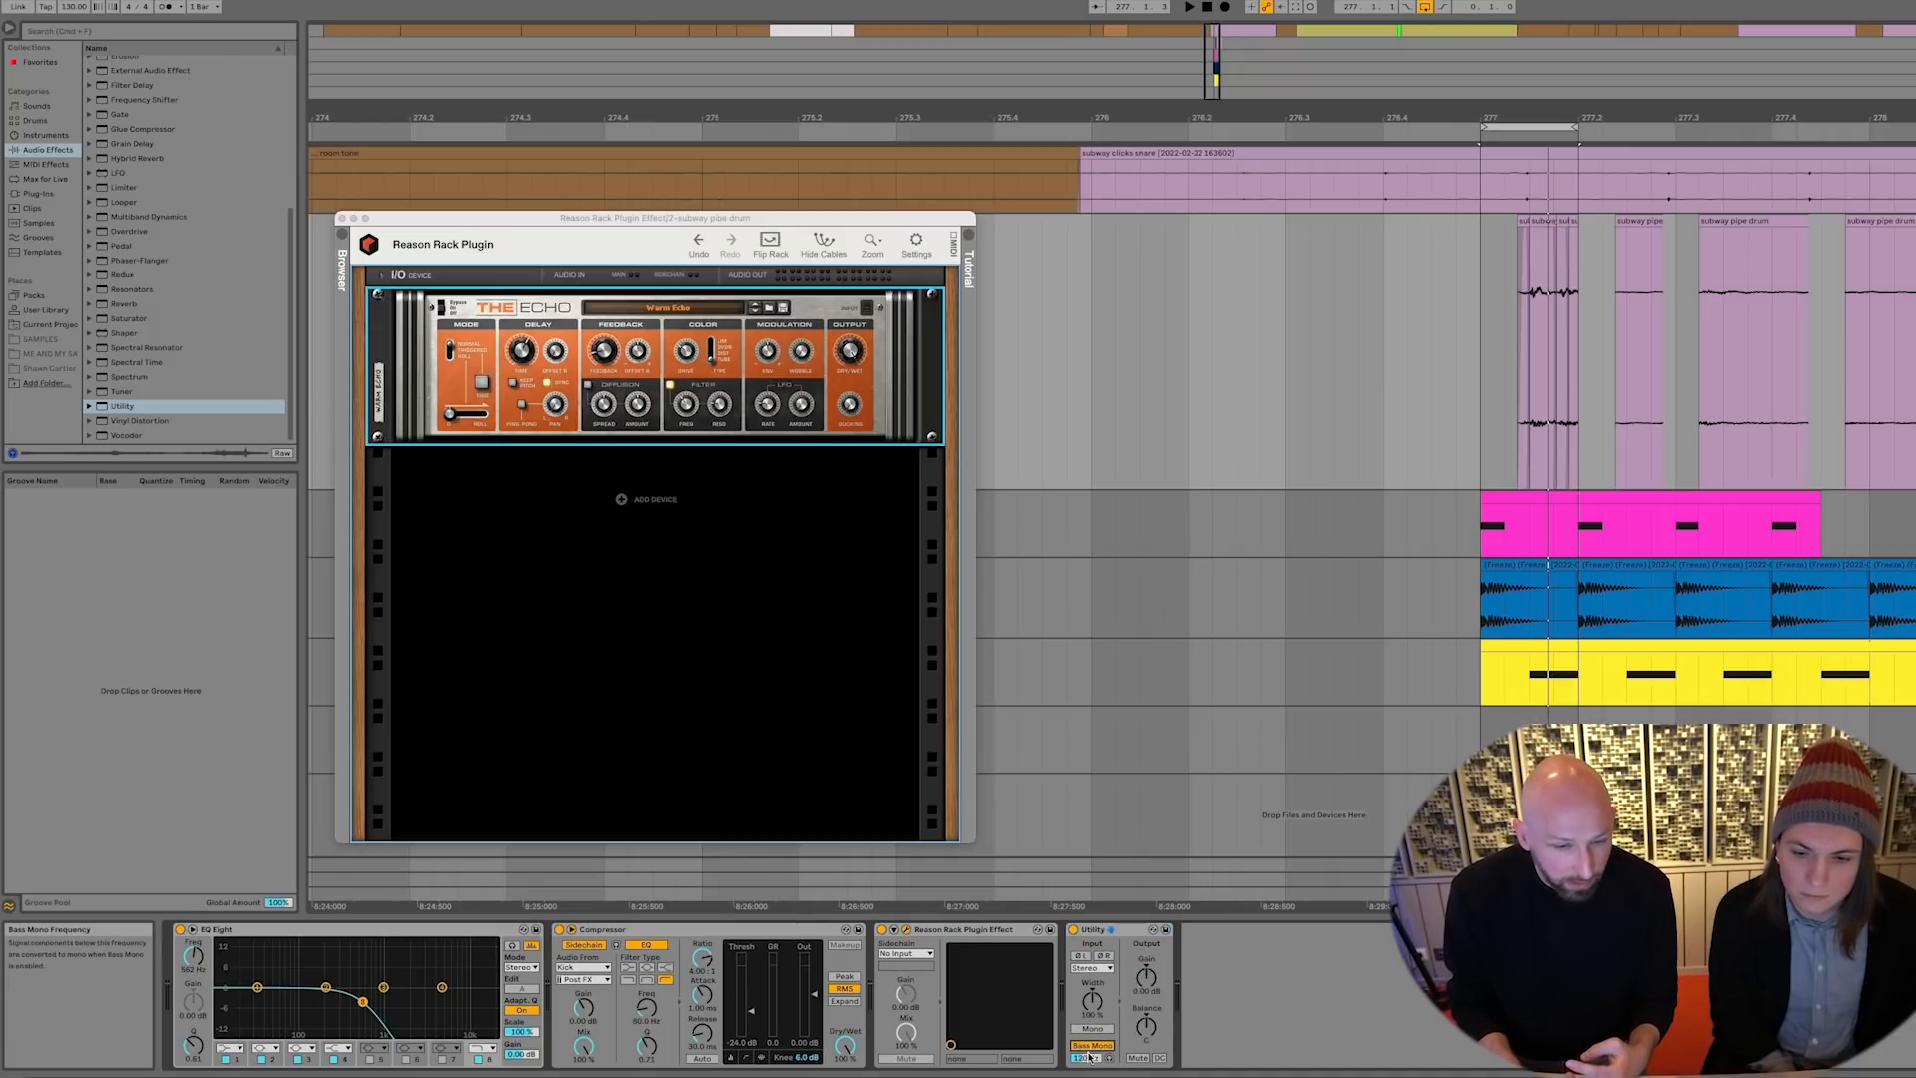
pyautogui.click(1097, 969)
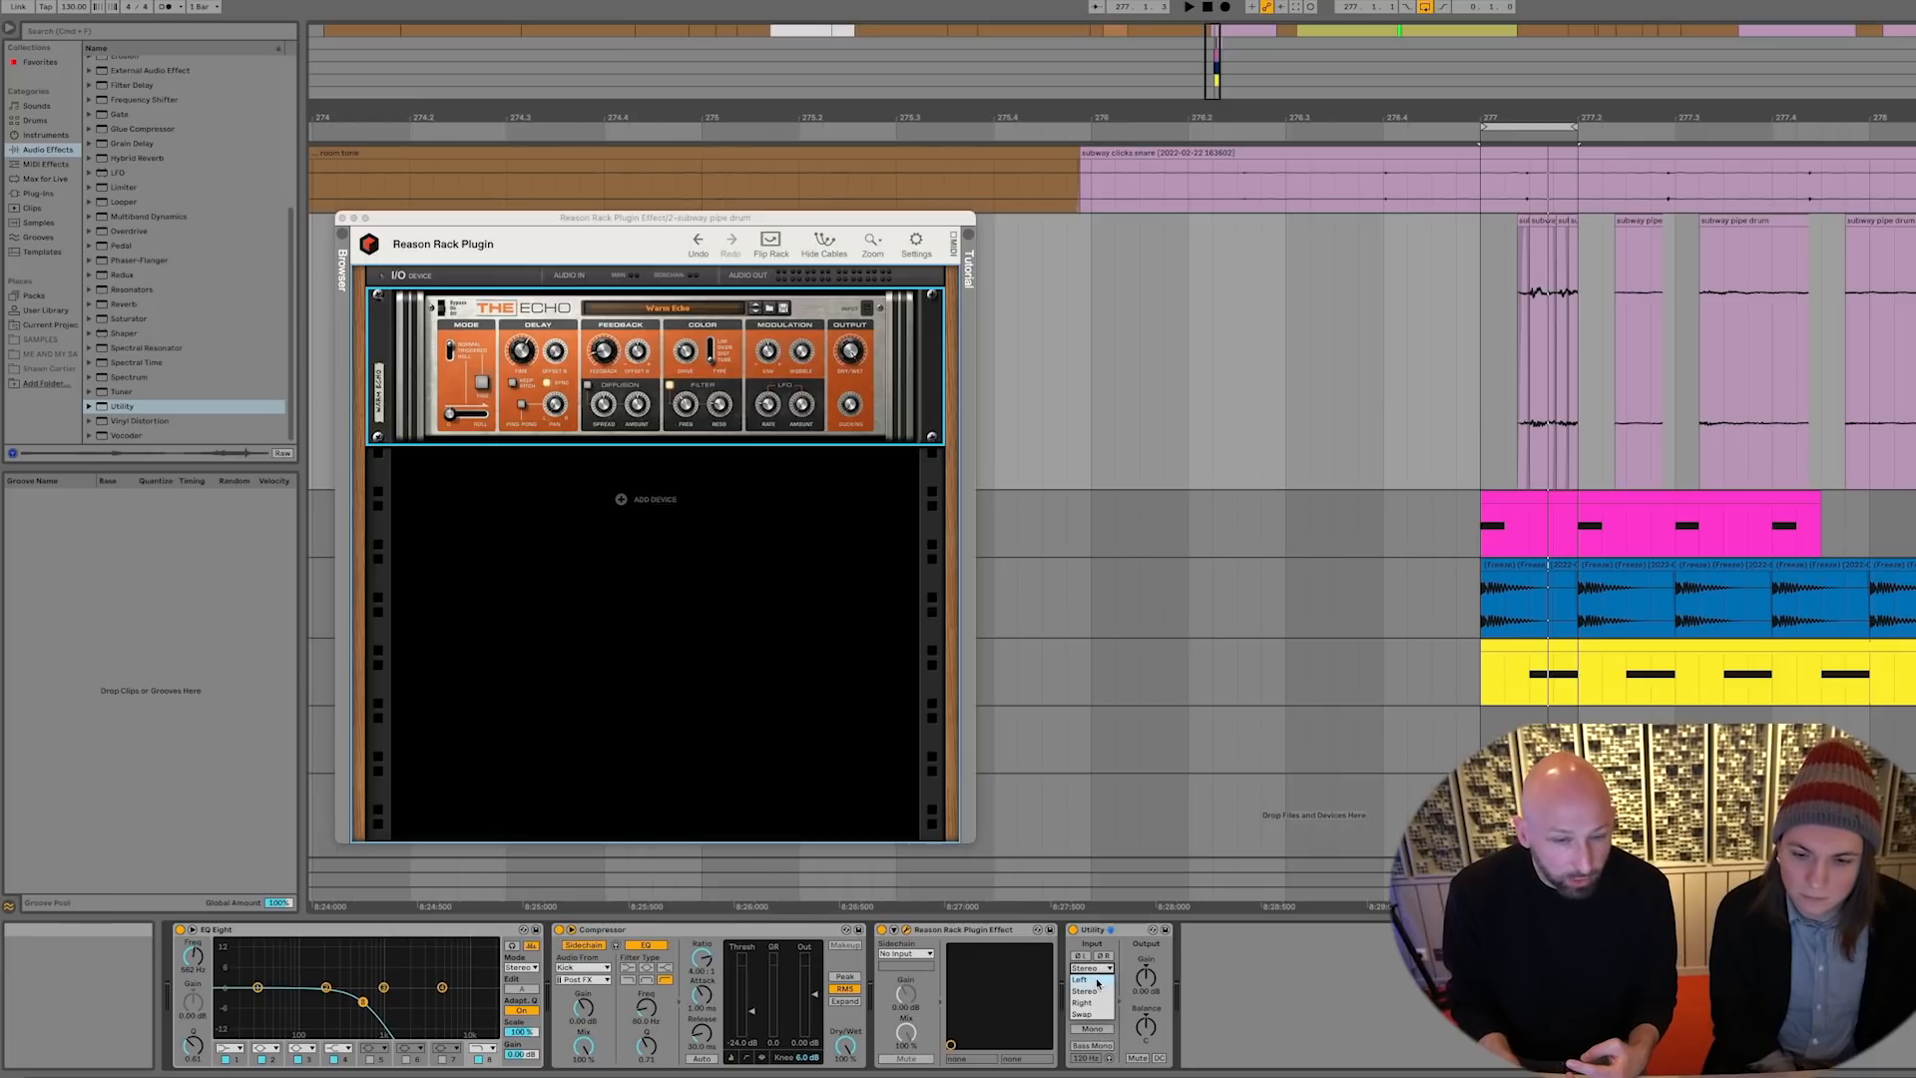
pyautogui.click(1106, 972)
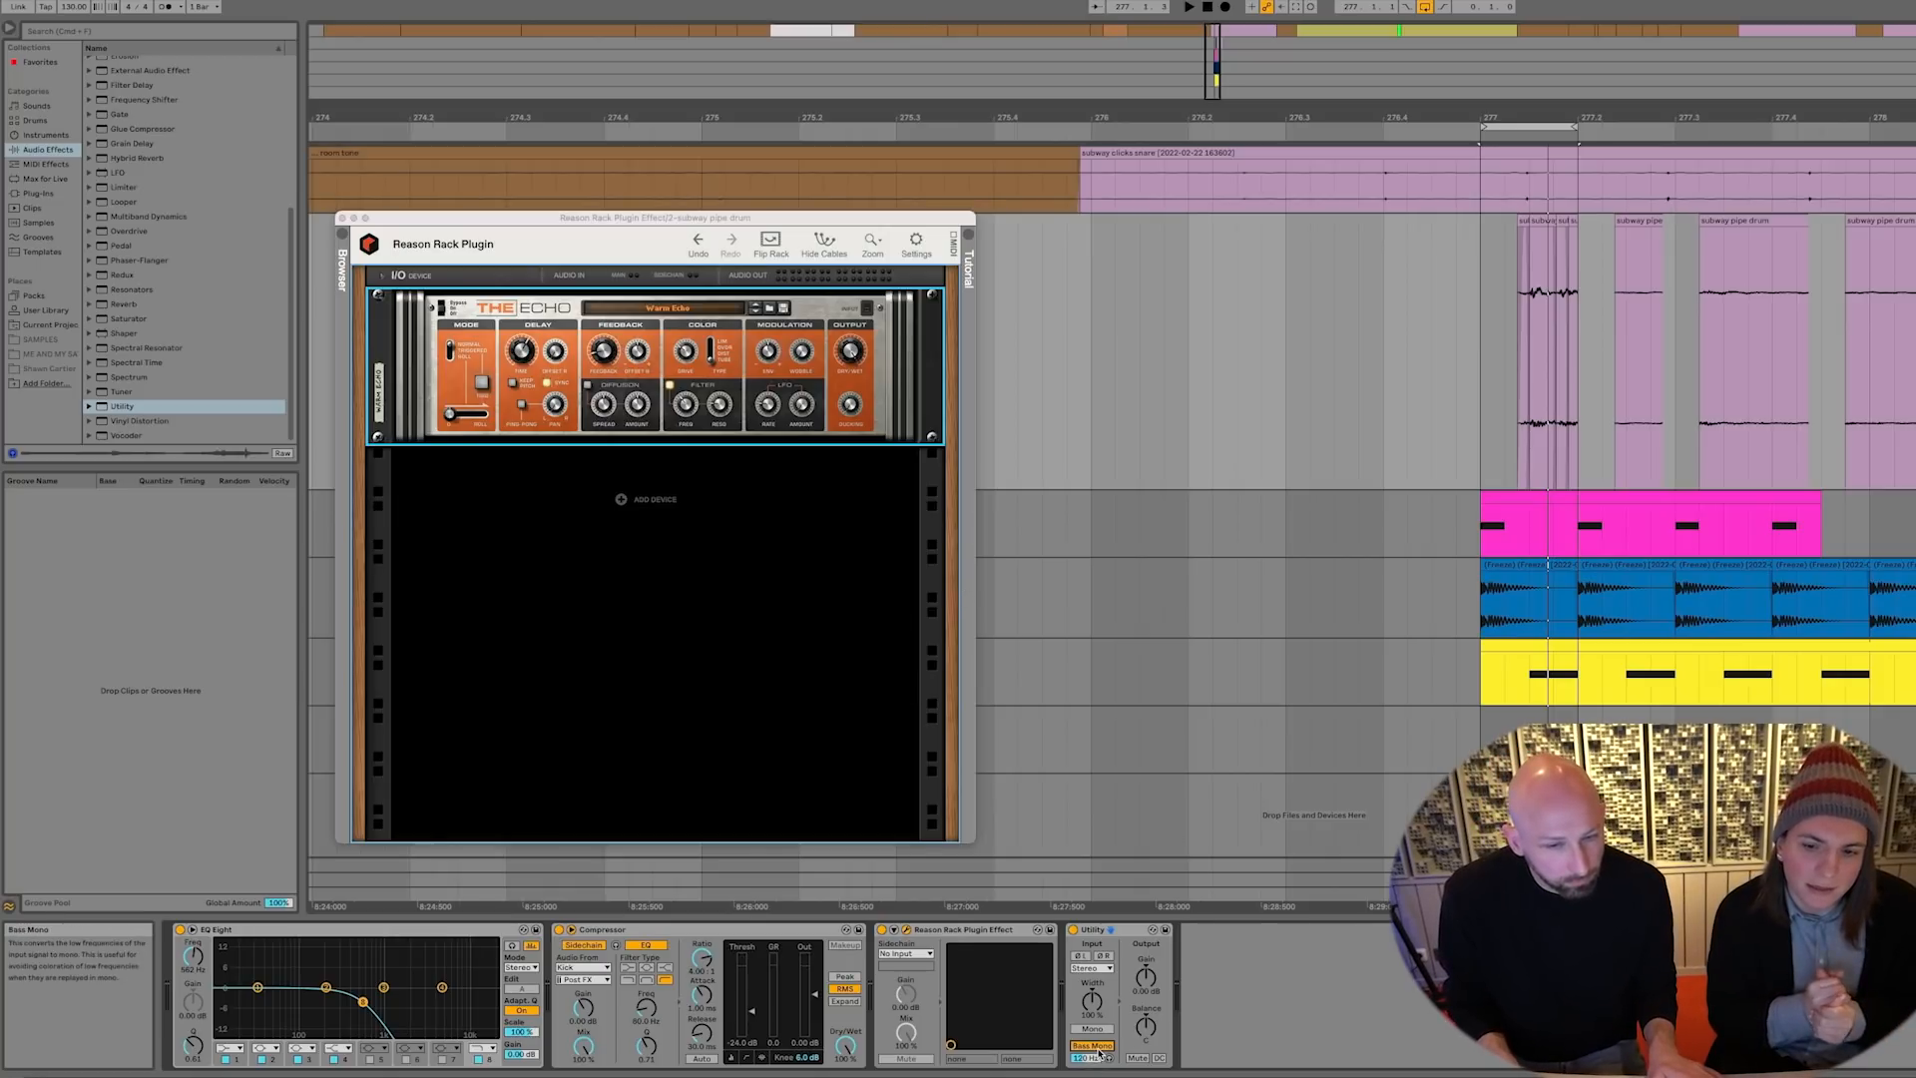
# Reset The Echo to its initial patch
pyautogui.click(708, 623)
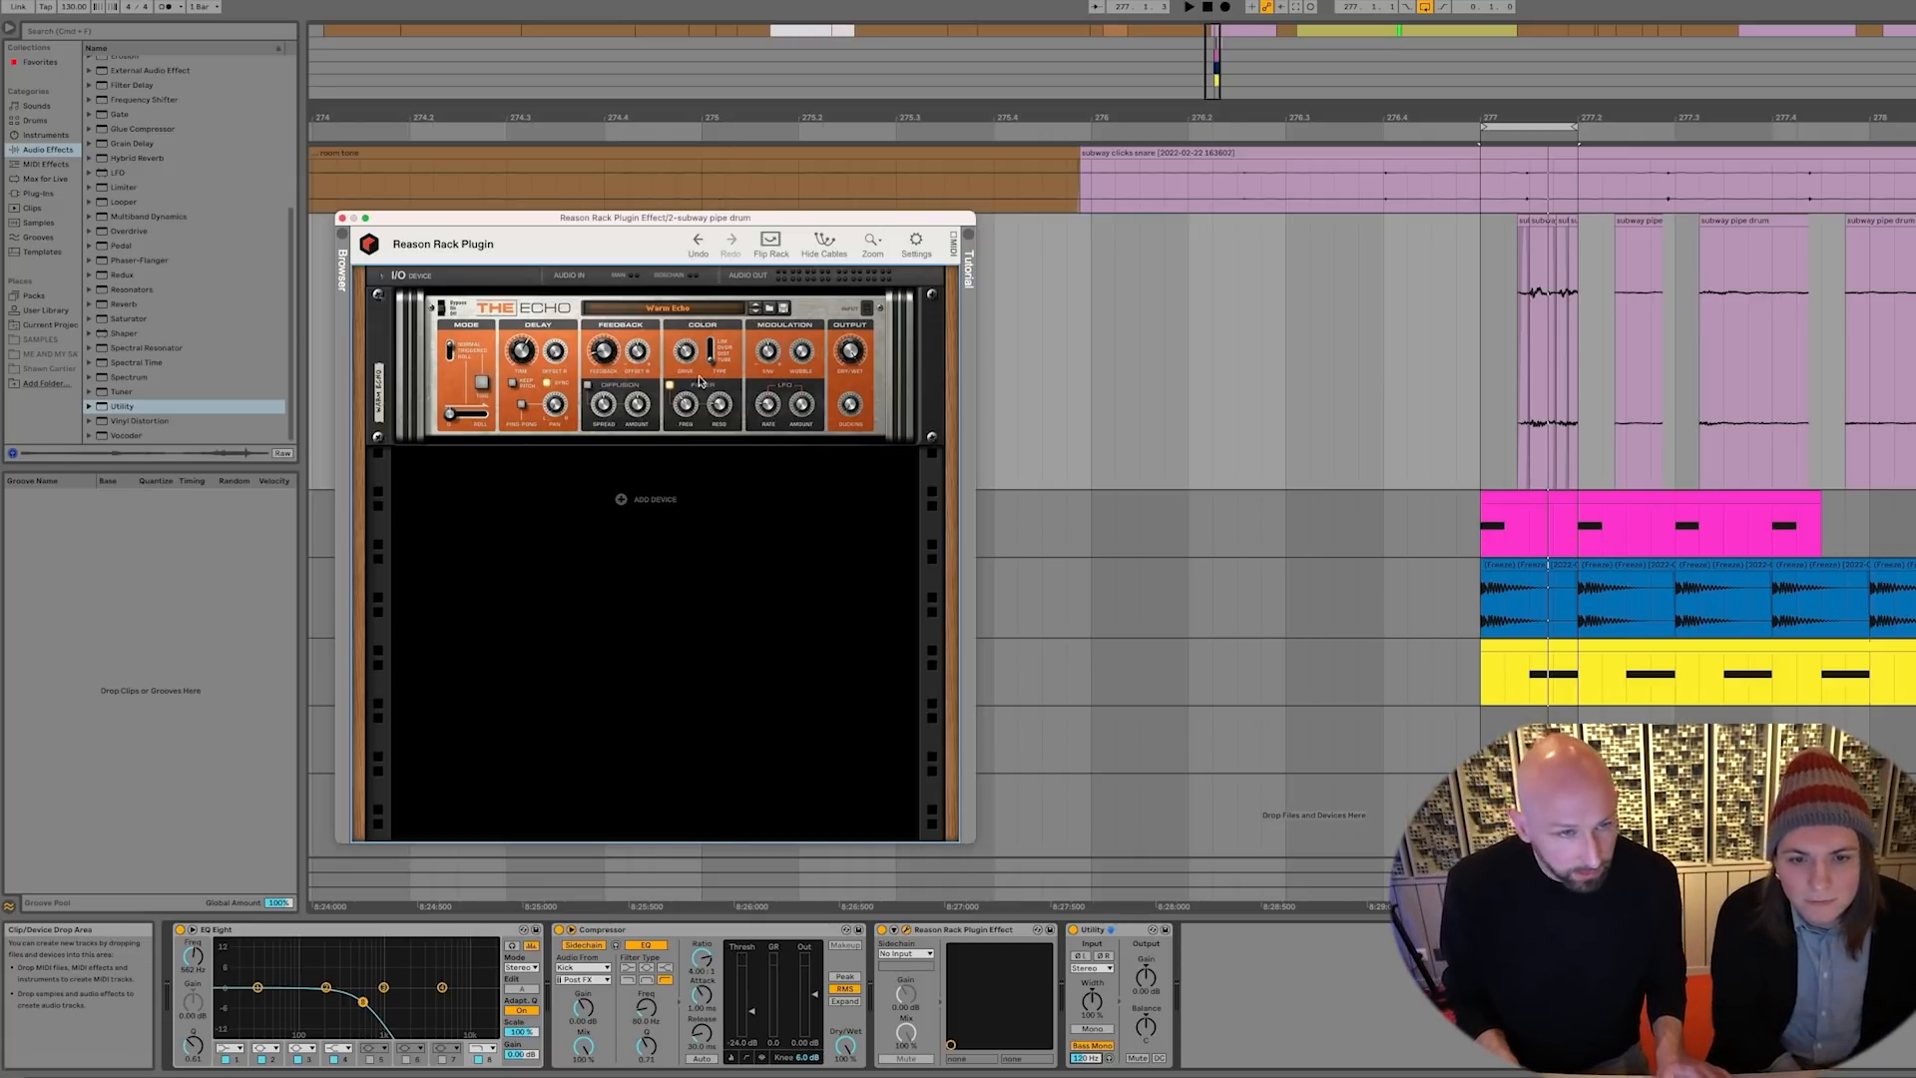
pyautogui.rightClick(831, 308)
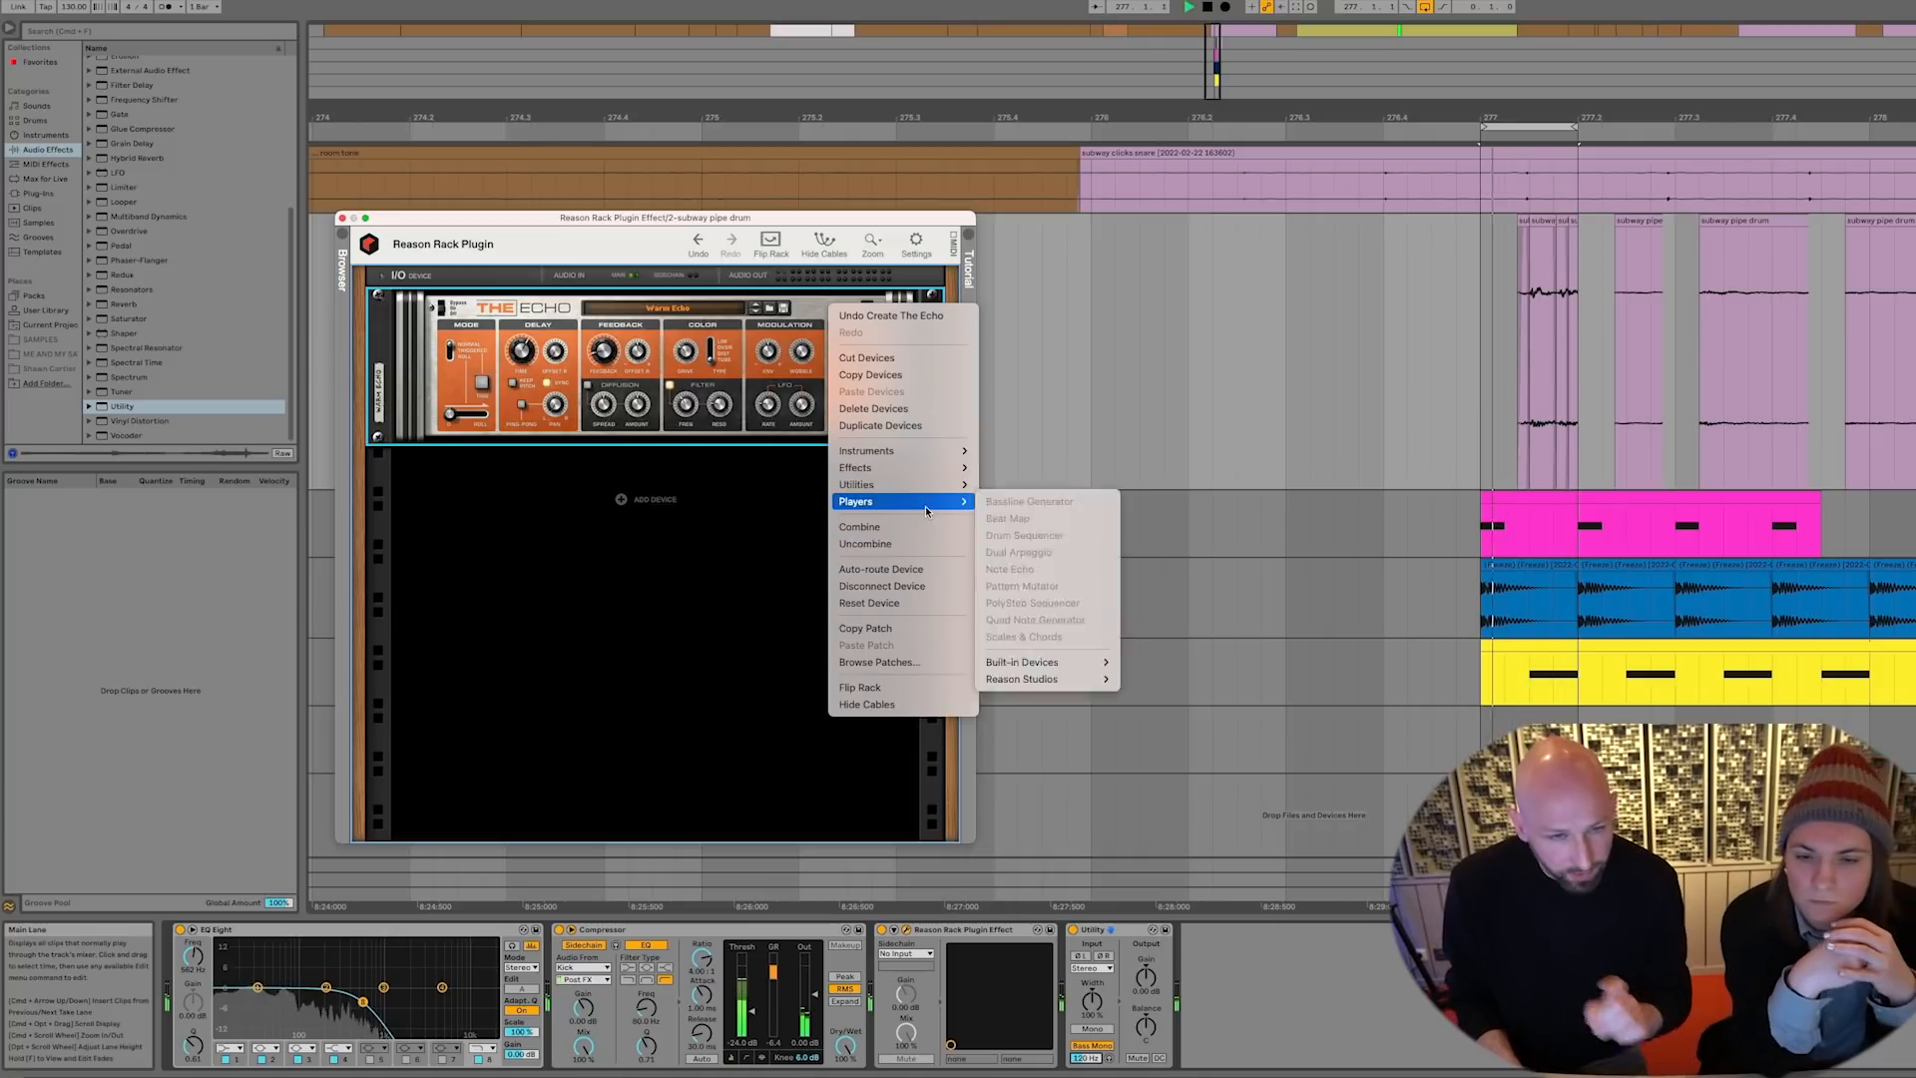
pyautogui.click(886, 602)
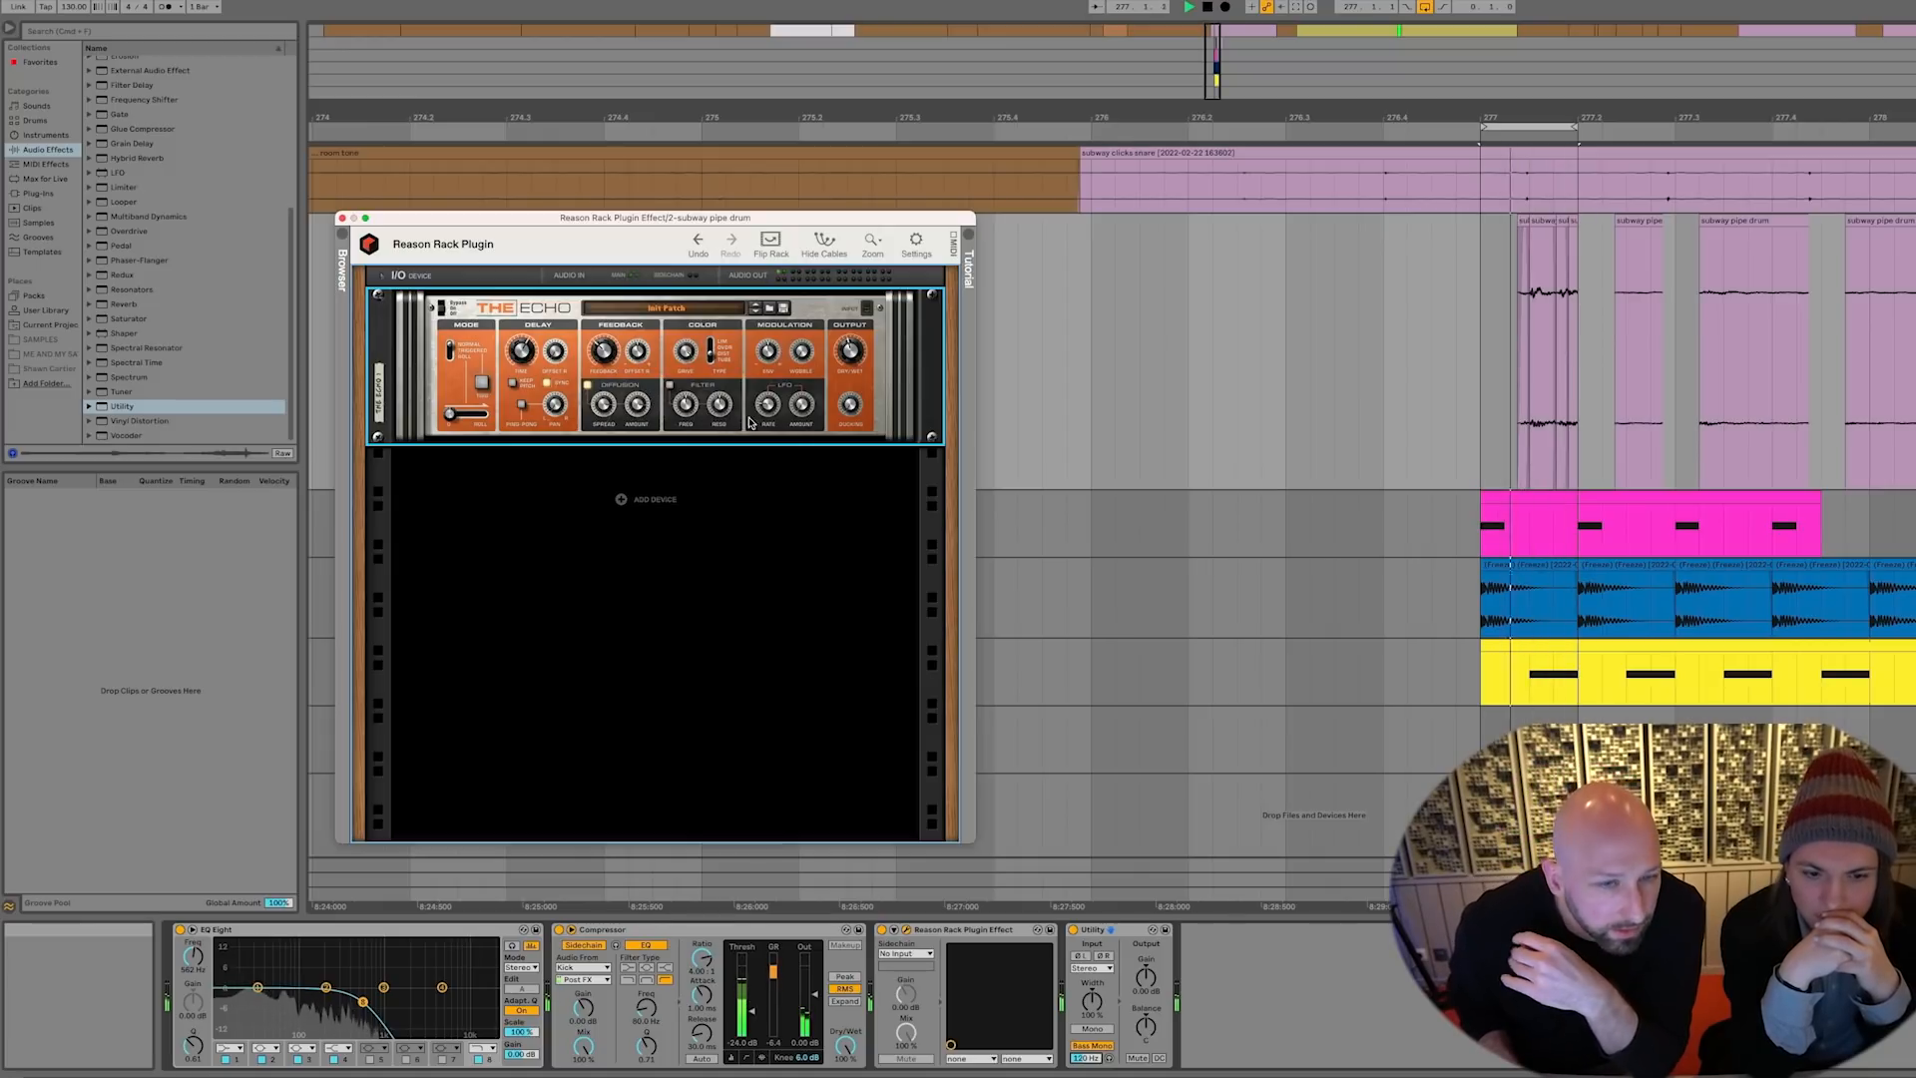
# Add an RV7000 MkII Reverb below The Echo in the rack
pyautogui.click(626, 501)
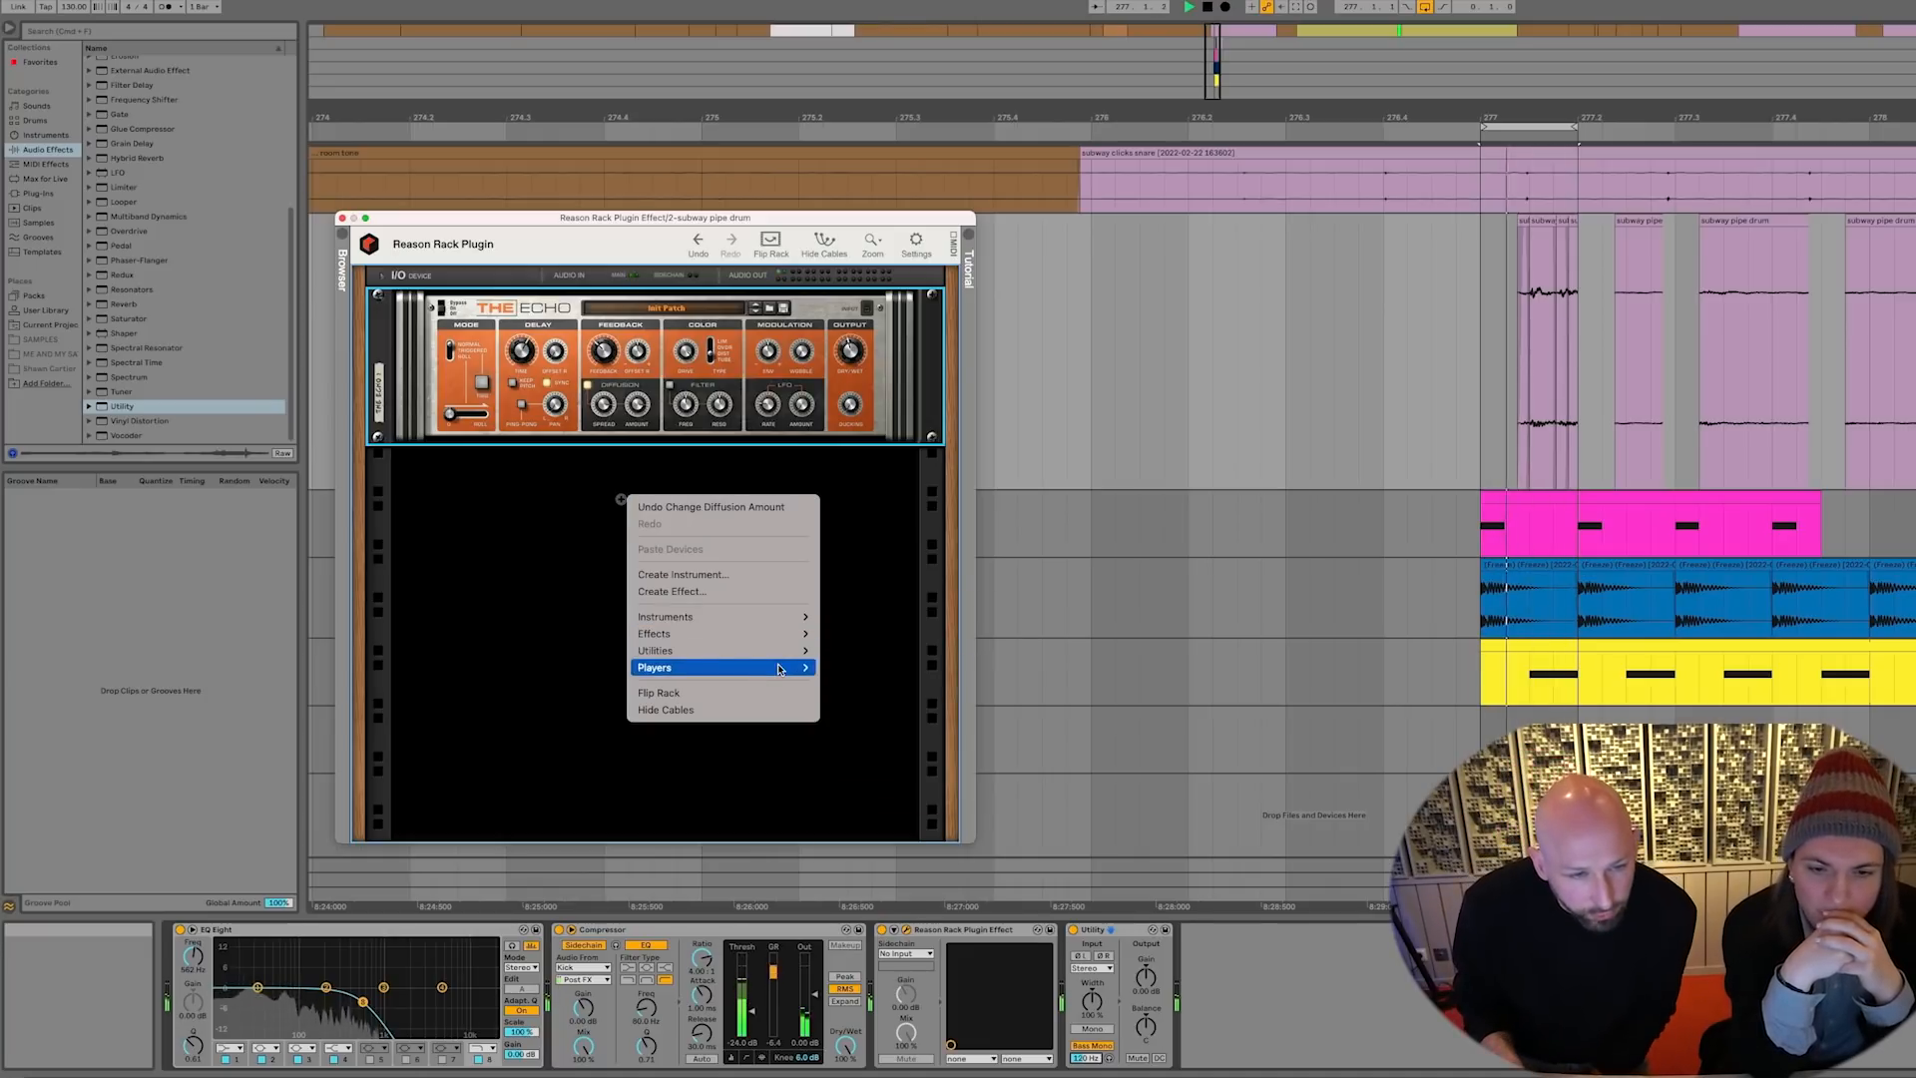
pyautogui.moveTo(789, 634)
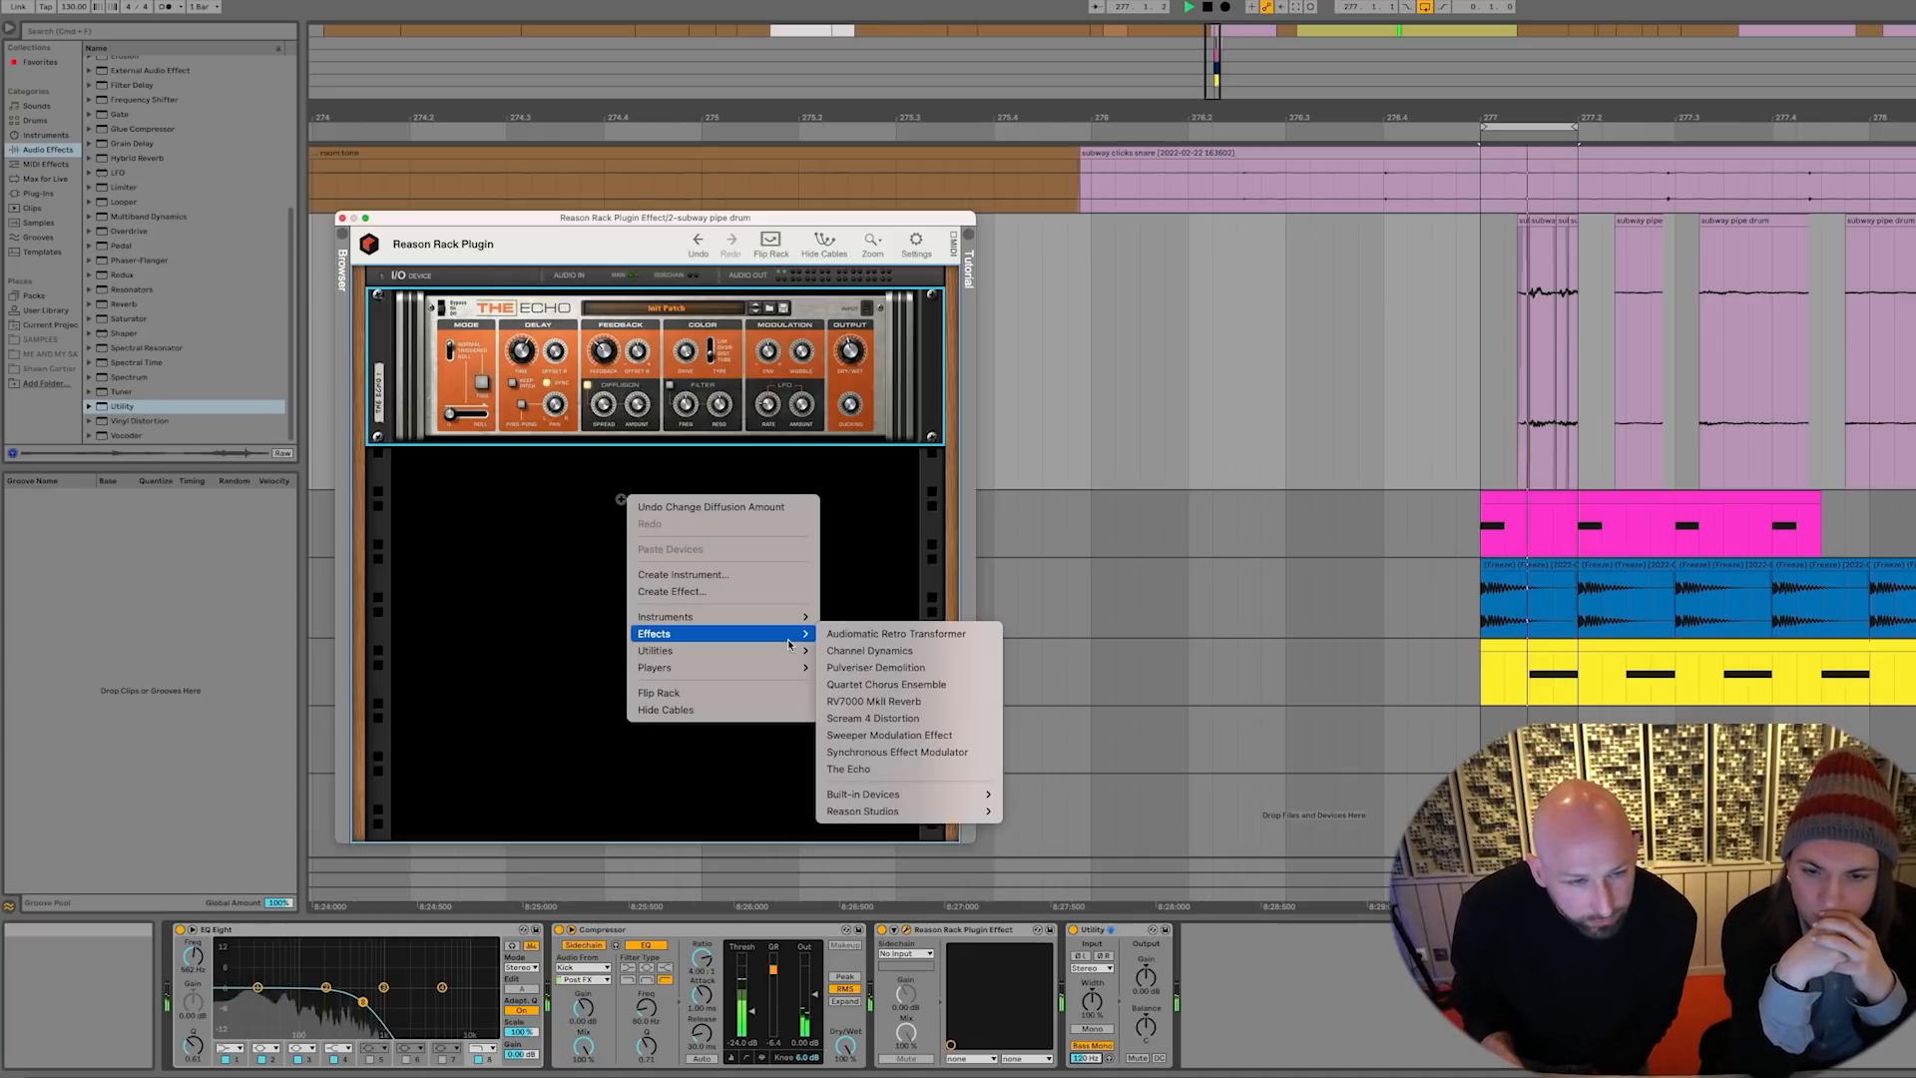
pyautogui.click(865, 701)
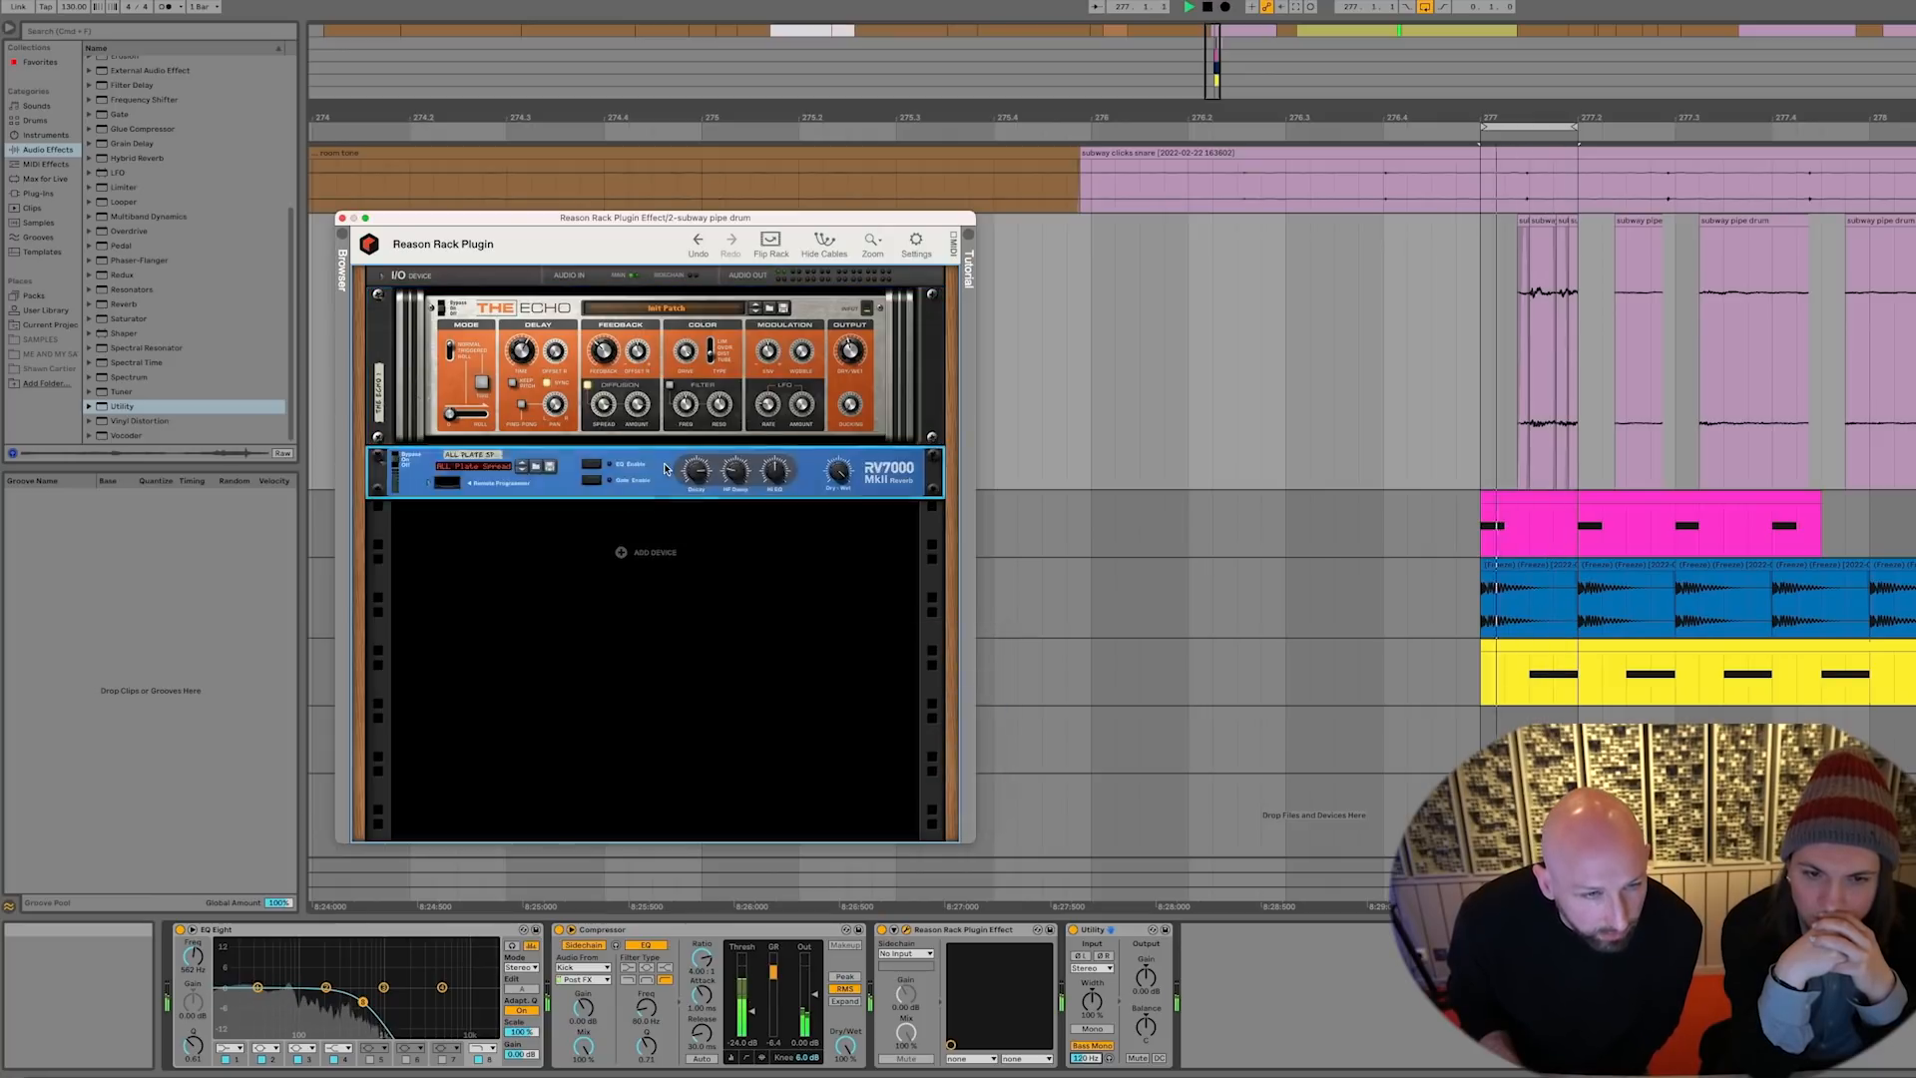
# Load the VOX Smooth Plate patch into the RV7000 reverb and lower its dry/wet amount
pyautogui.click(534, 469)
pyautogui.scroll(-10, 523, 519)
pyautogui.click(522, 536)
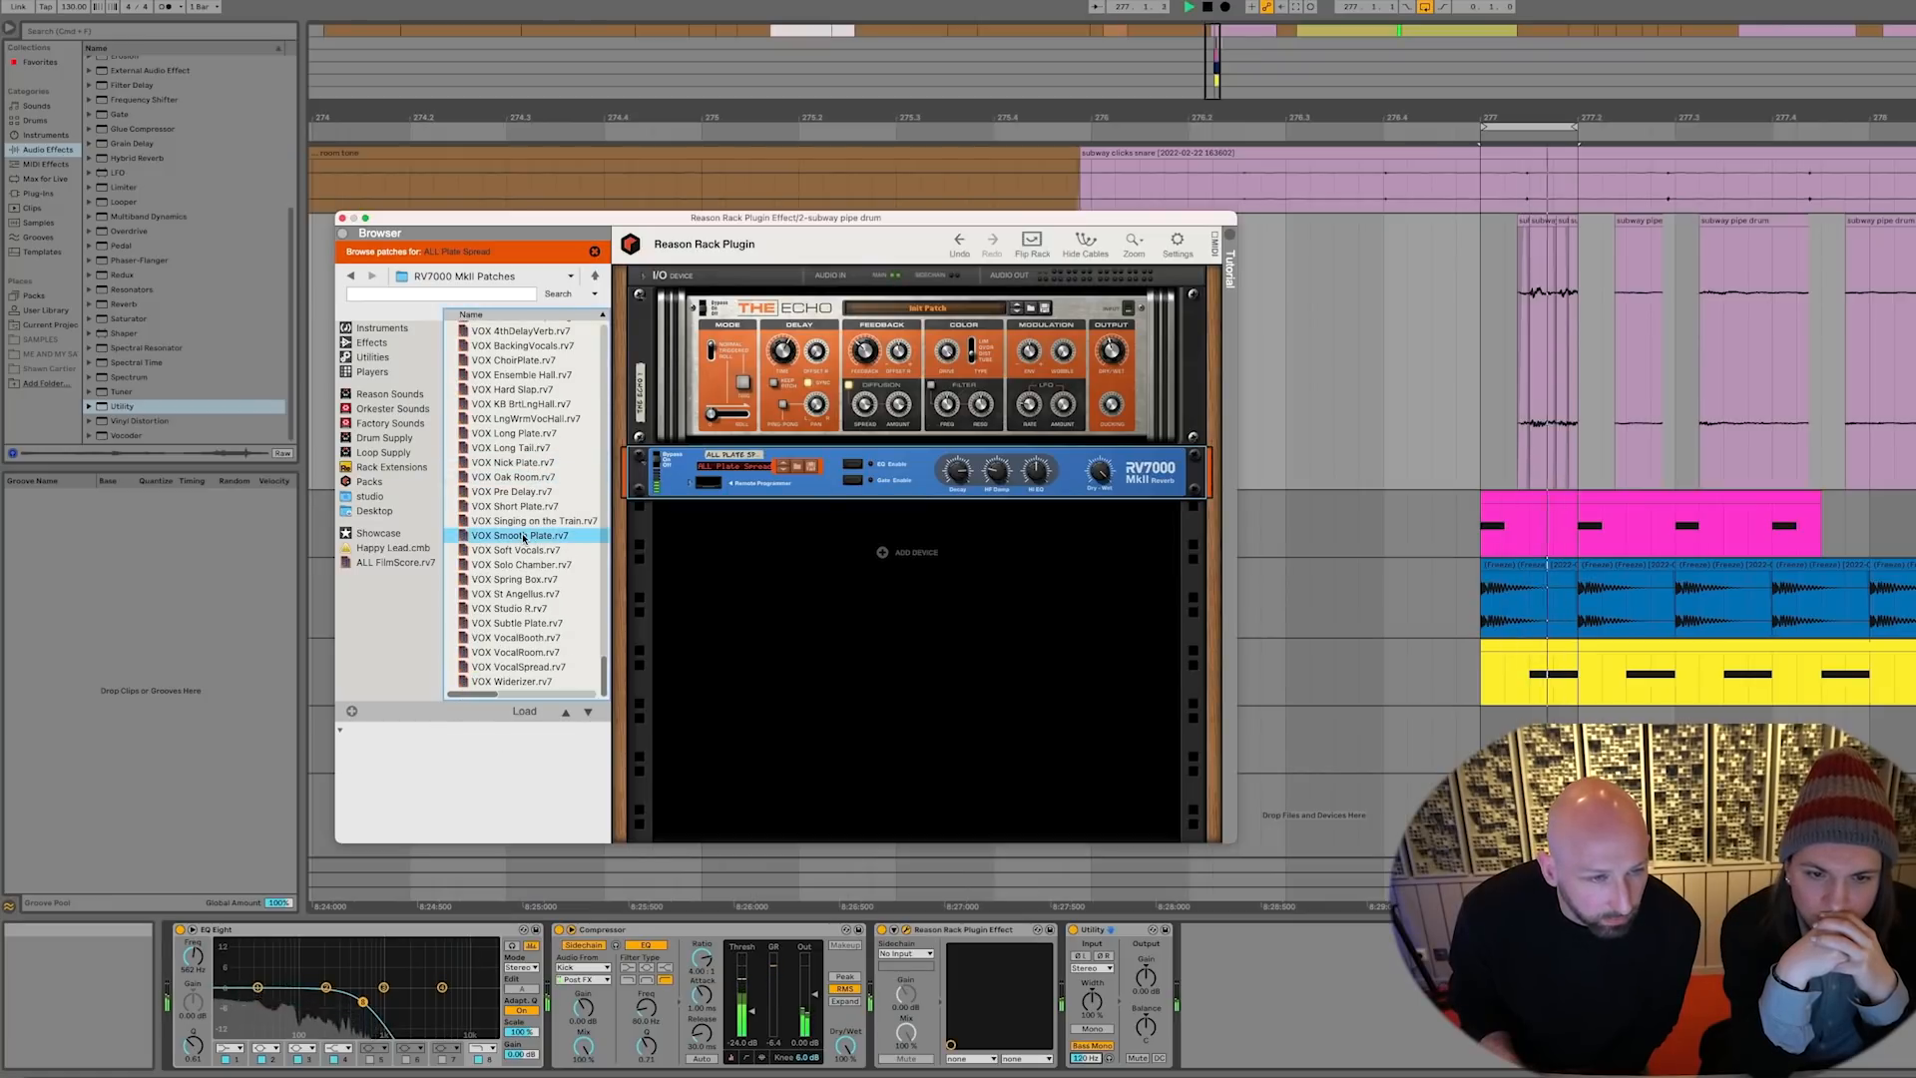
pyautogui.moveTo(1106, 474); pyautogui.dragTo(1102, 542)
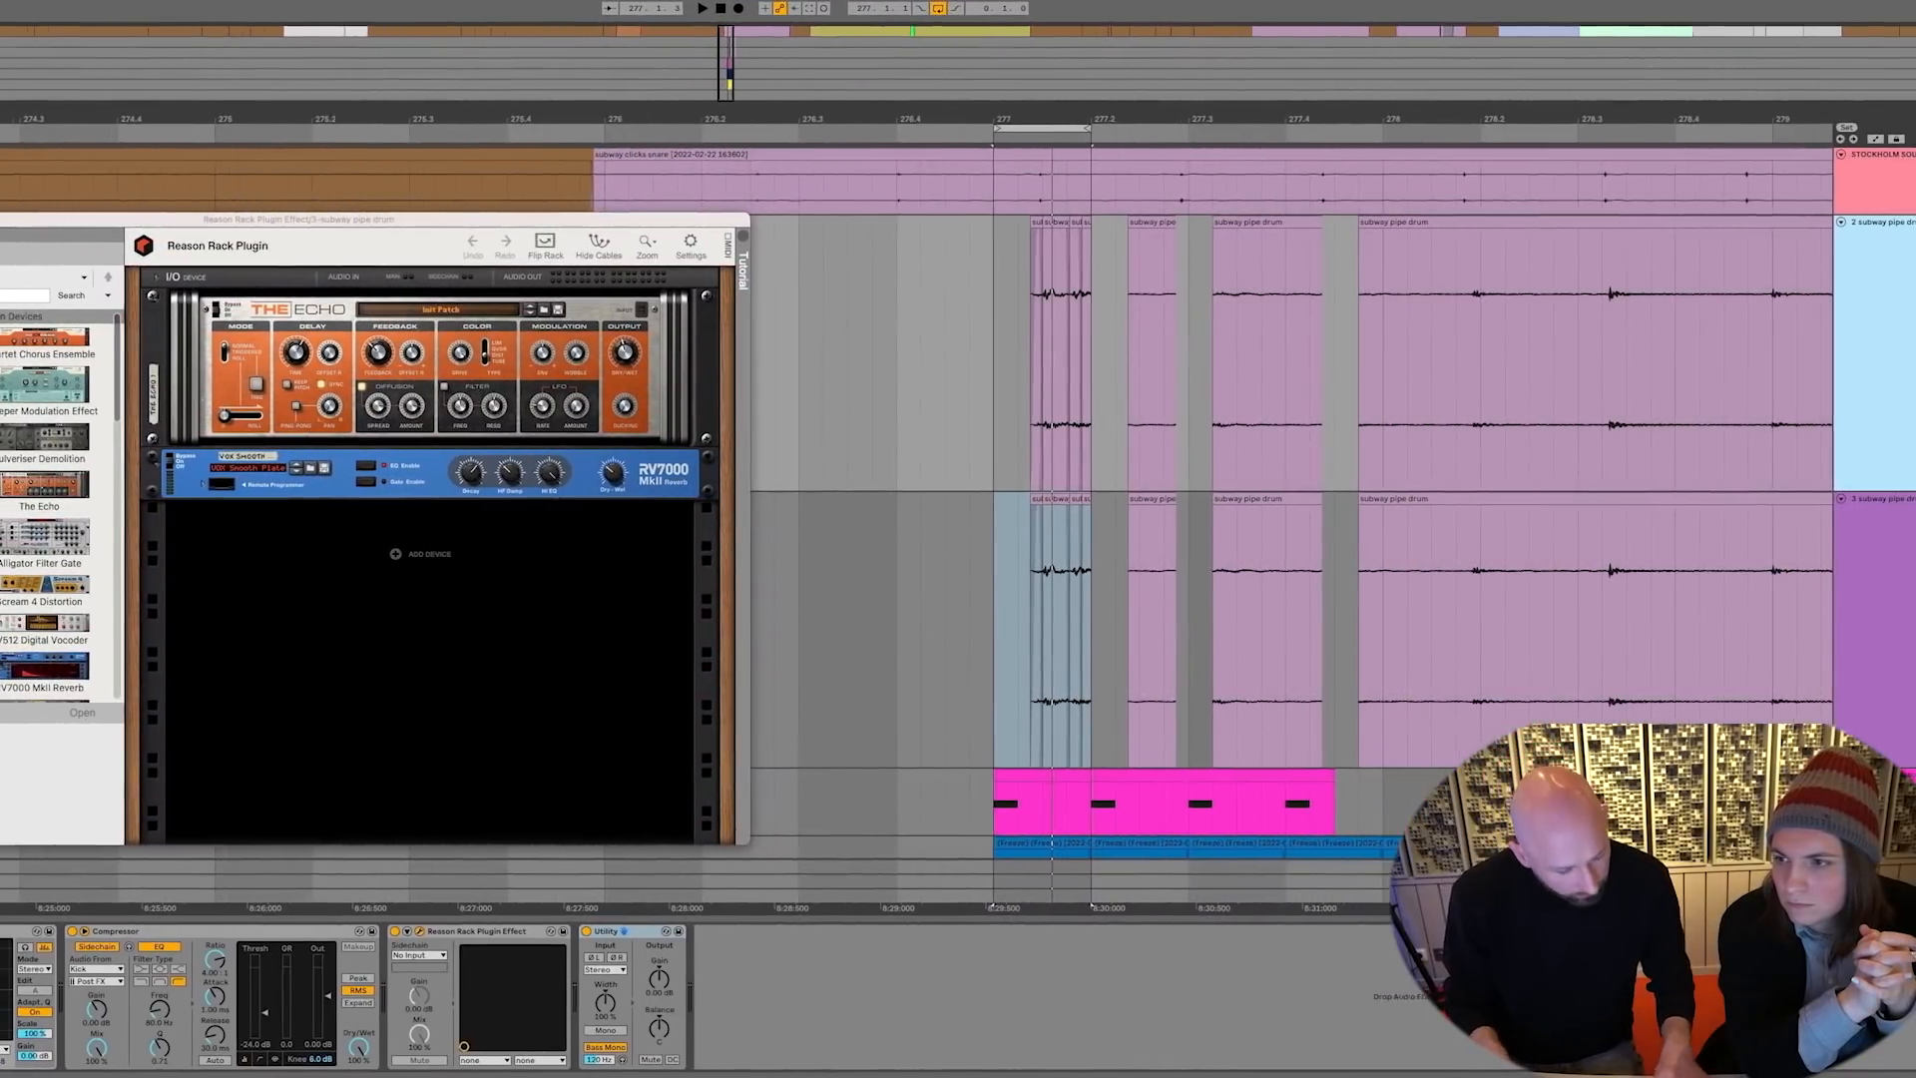
# Rename the upper pipe drum track as "low rumble"
pyautogui.write('low ru')
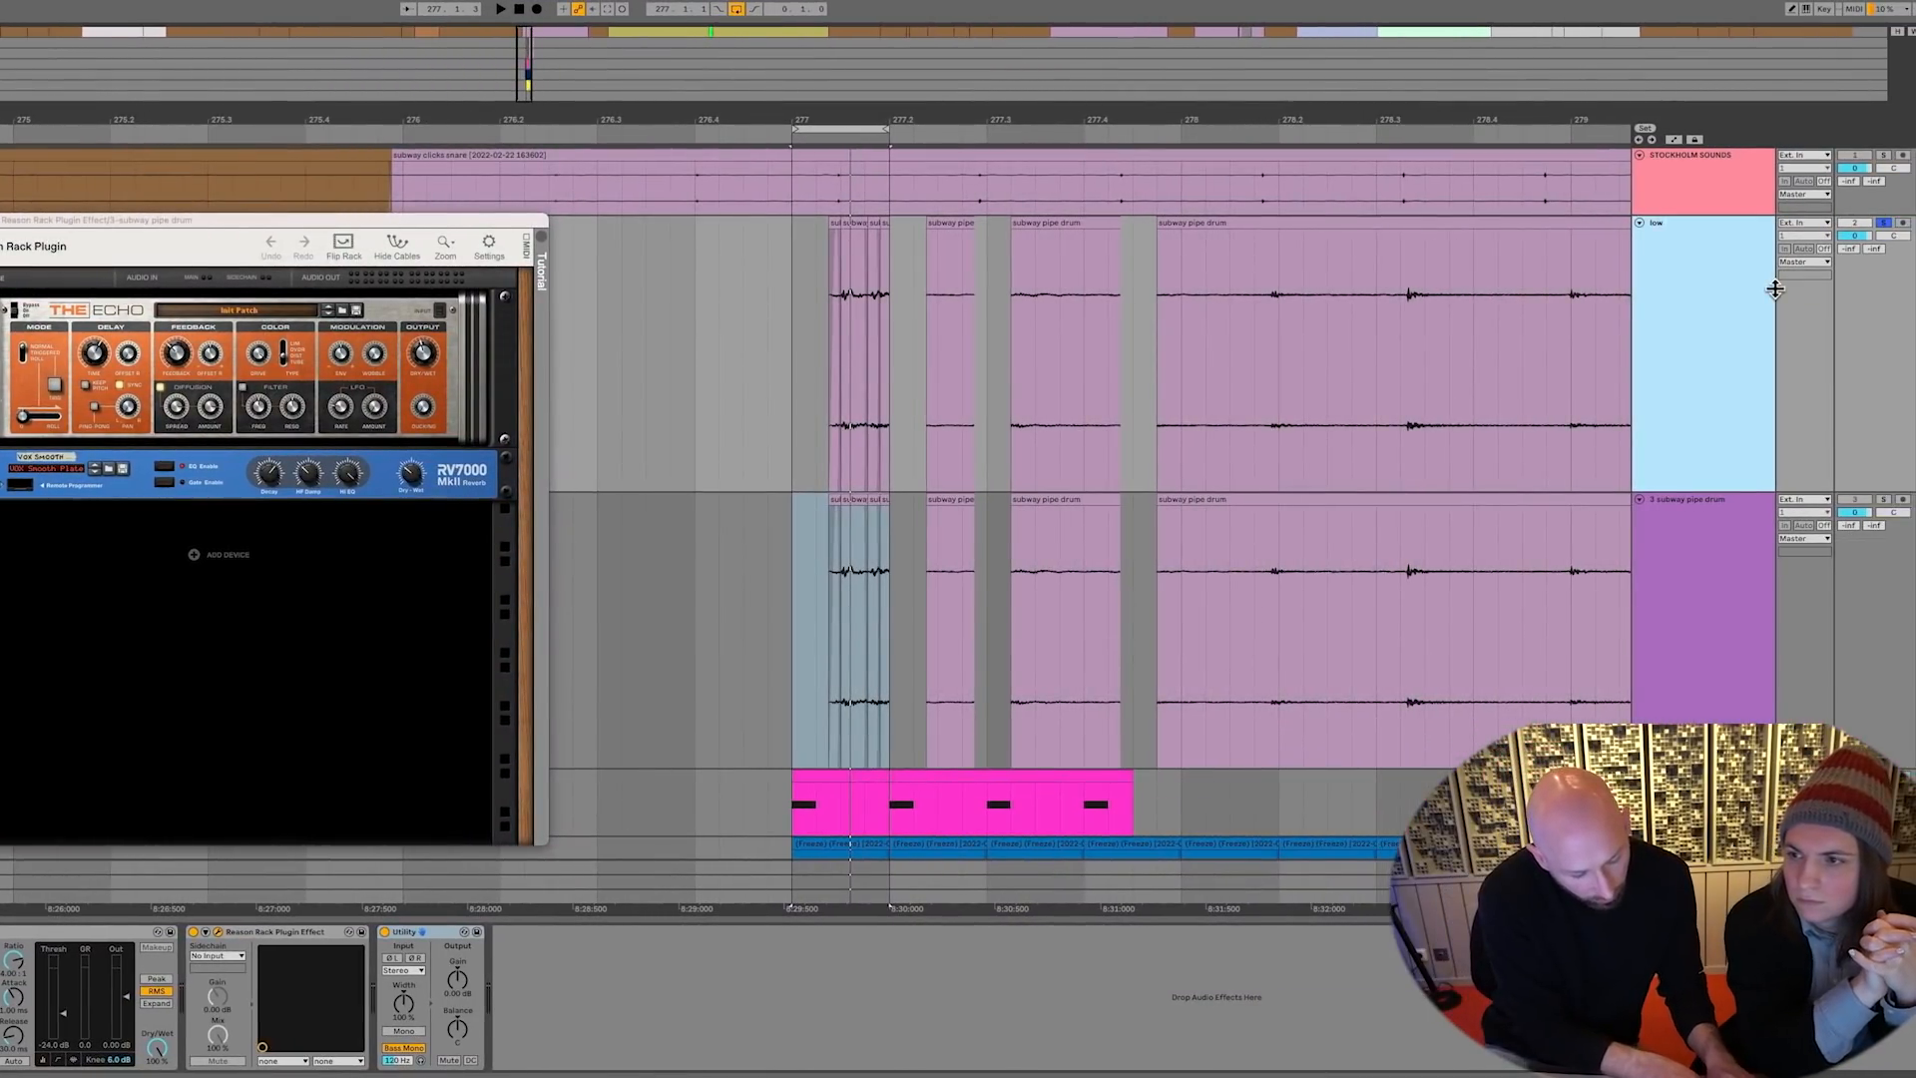
pyautogui.write('mble')
pyautogui.press('Return')
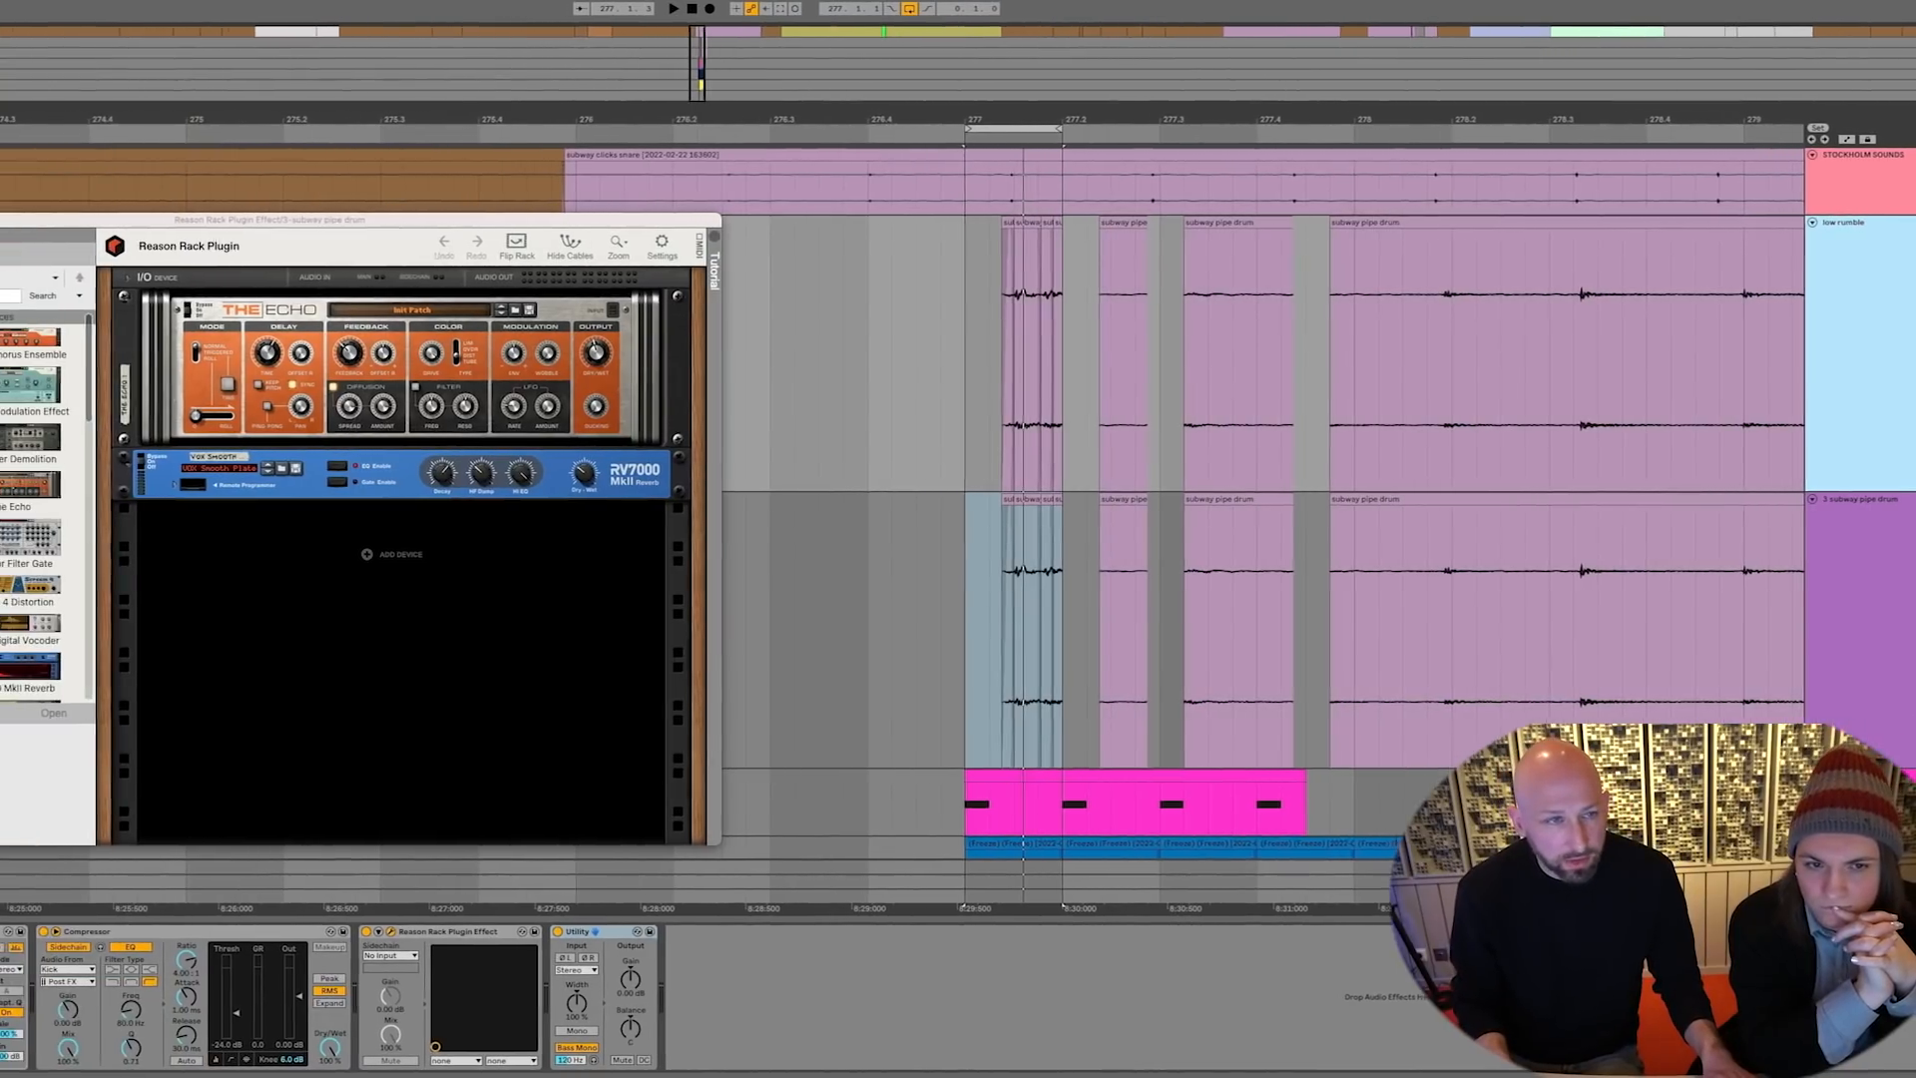
# Close the rack window and add an EQ Eight after the Utility on the low rumble track, with a high cut and a steep low cut
pyautogui.click(37, 219)
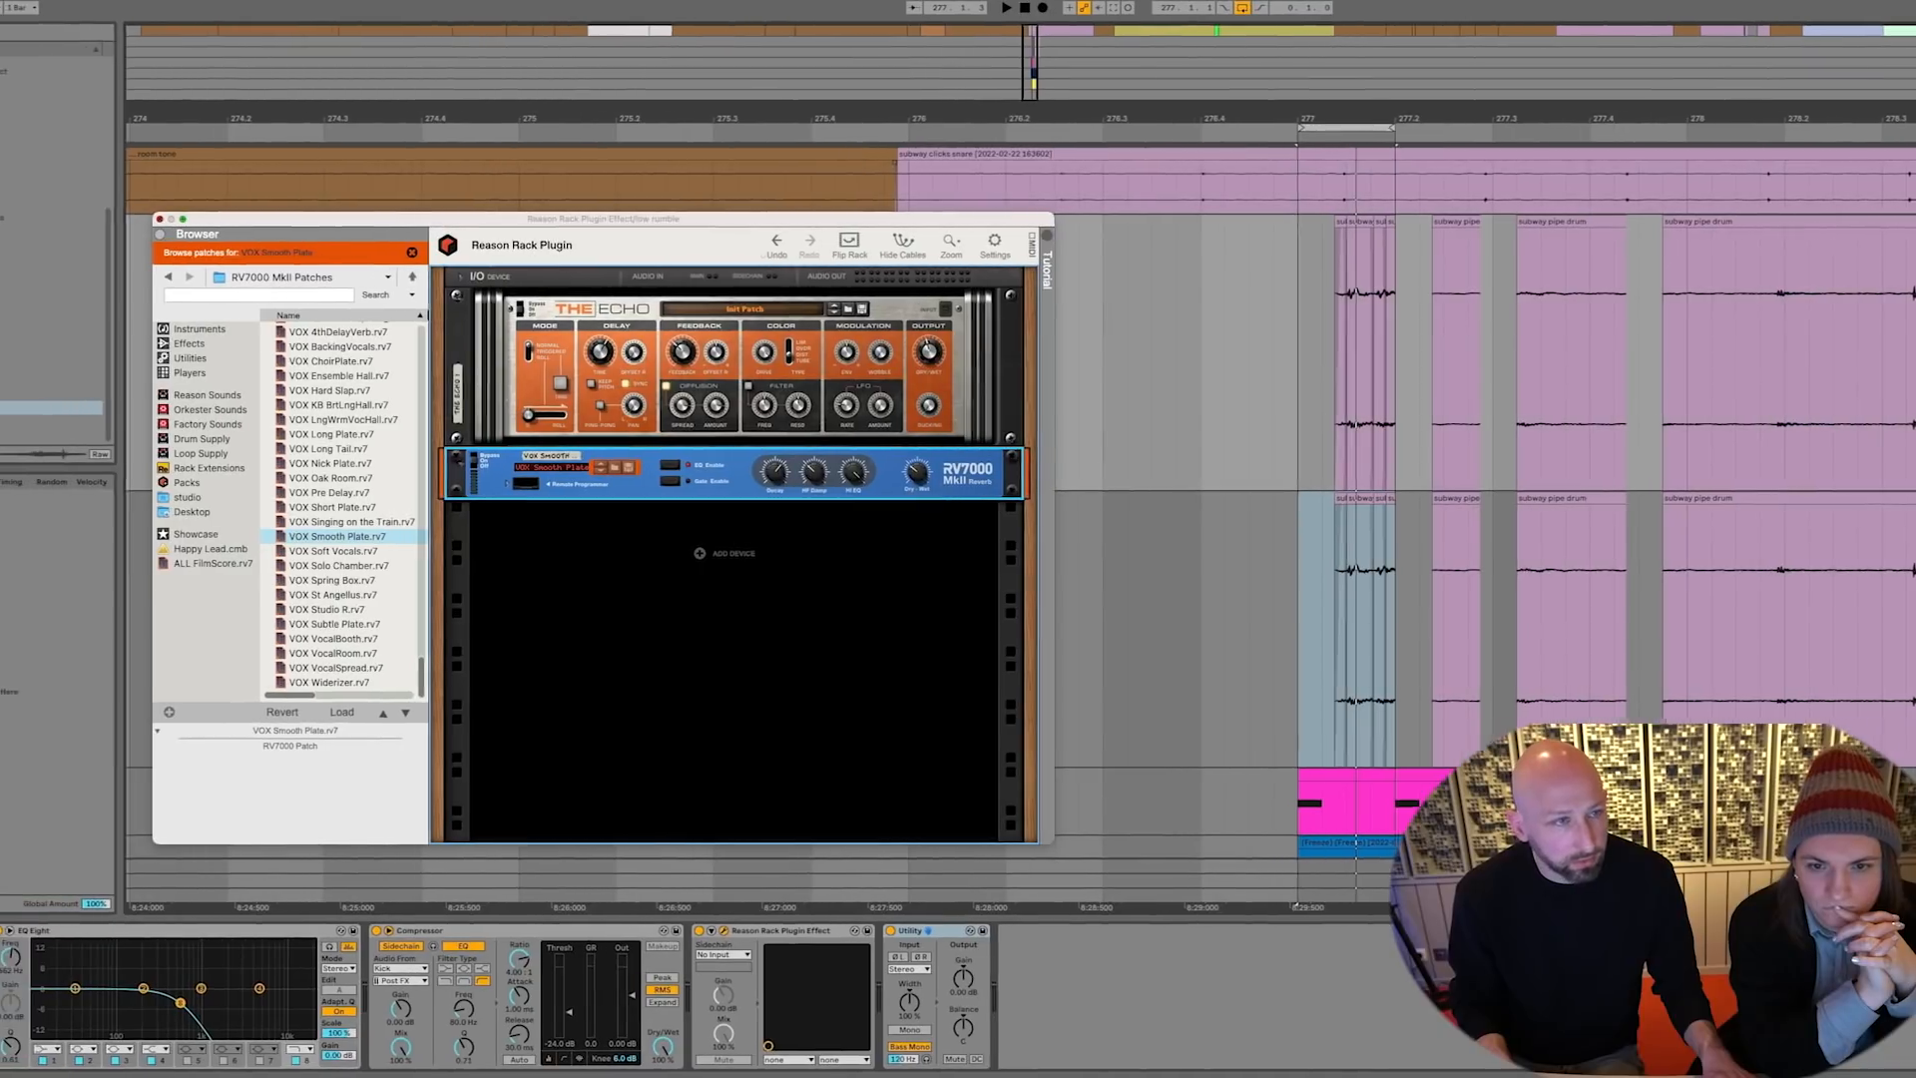
pyautogui.click(79, 220)
pyautogui.moveTo(27, 281); pyautogui.dragTo(1138, 986)
pyautogui.click(1406, 1058)
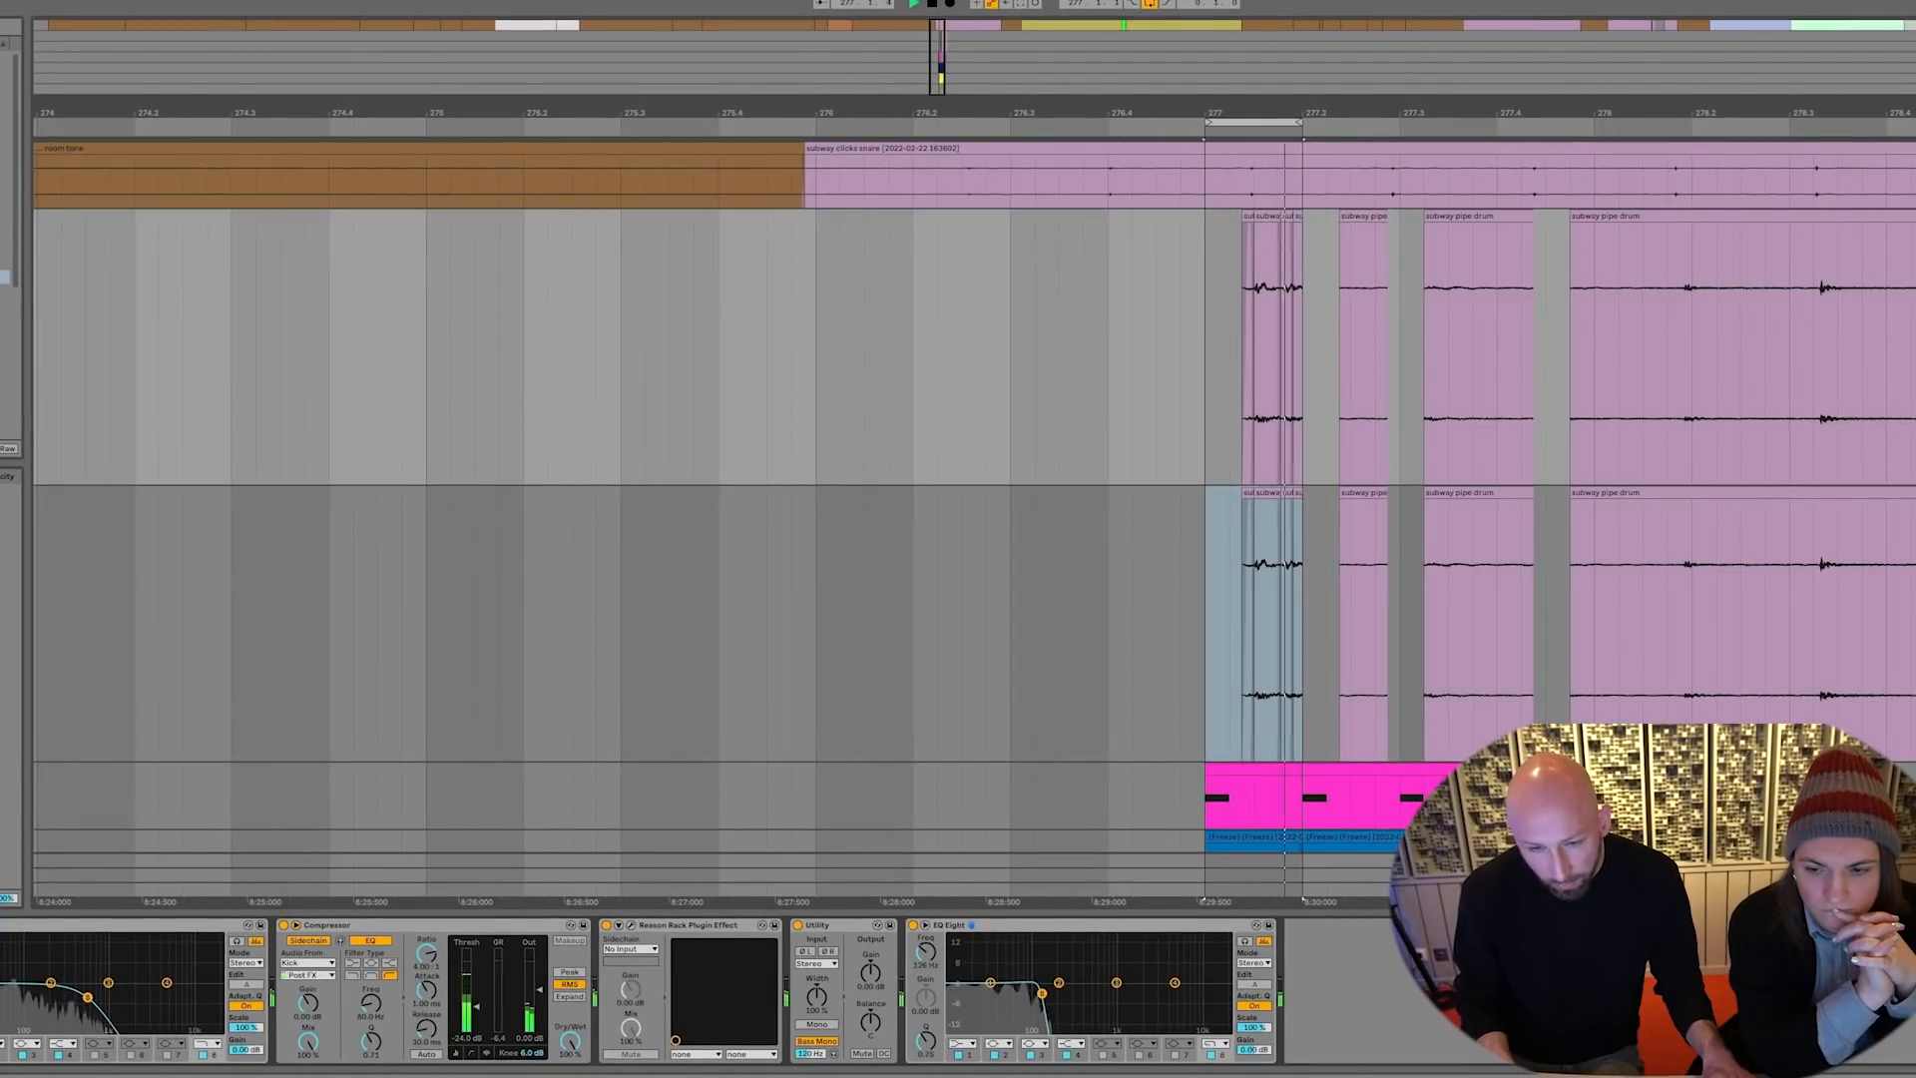
pyautogui.click(962, 1043)
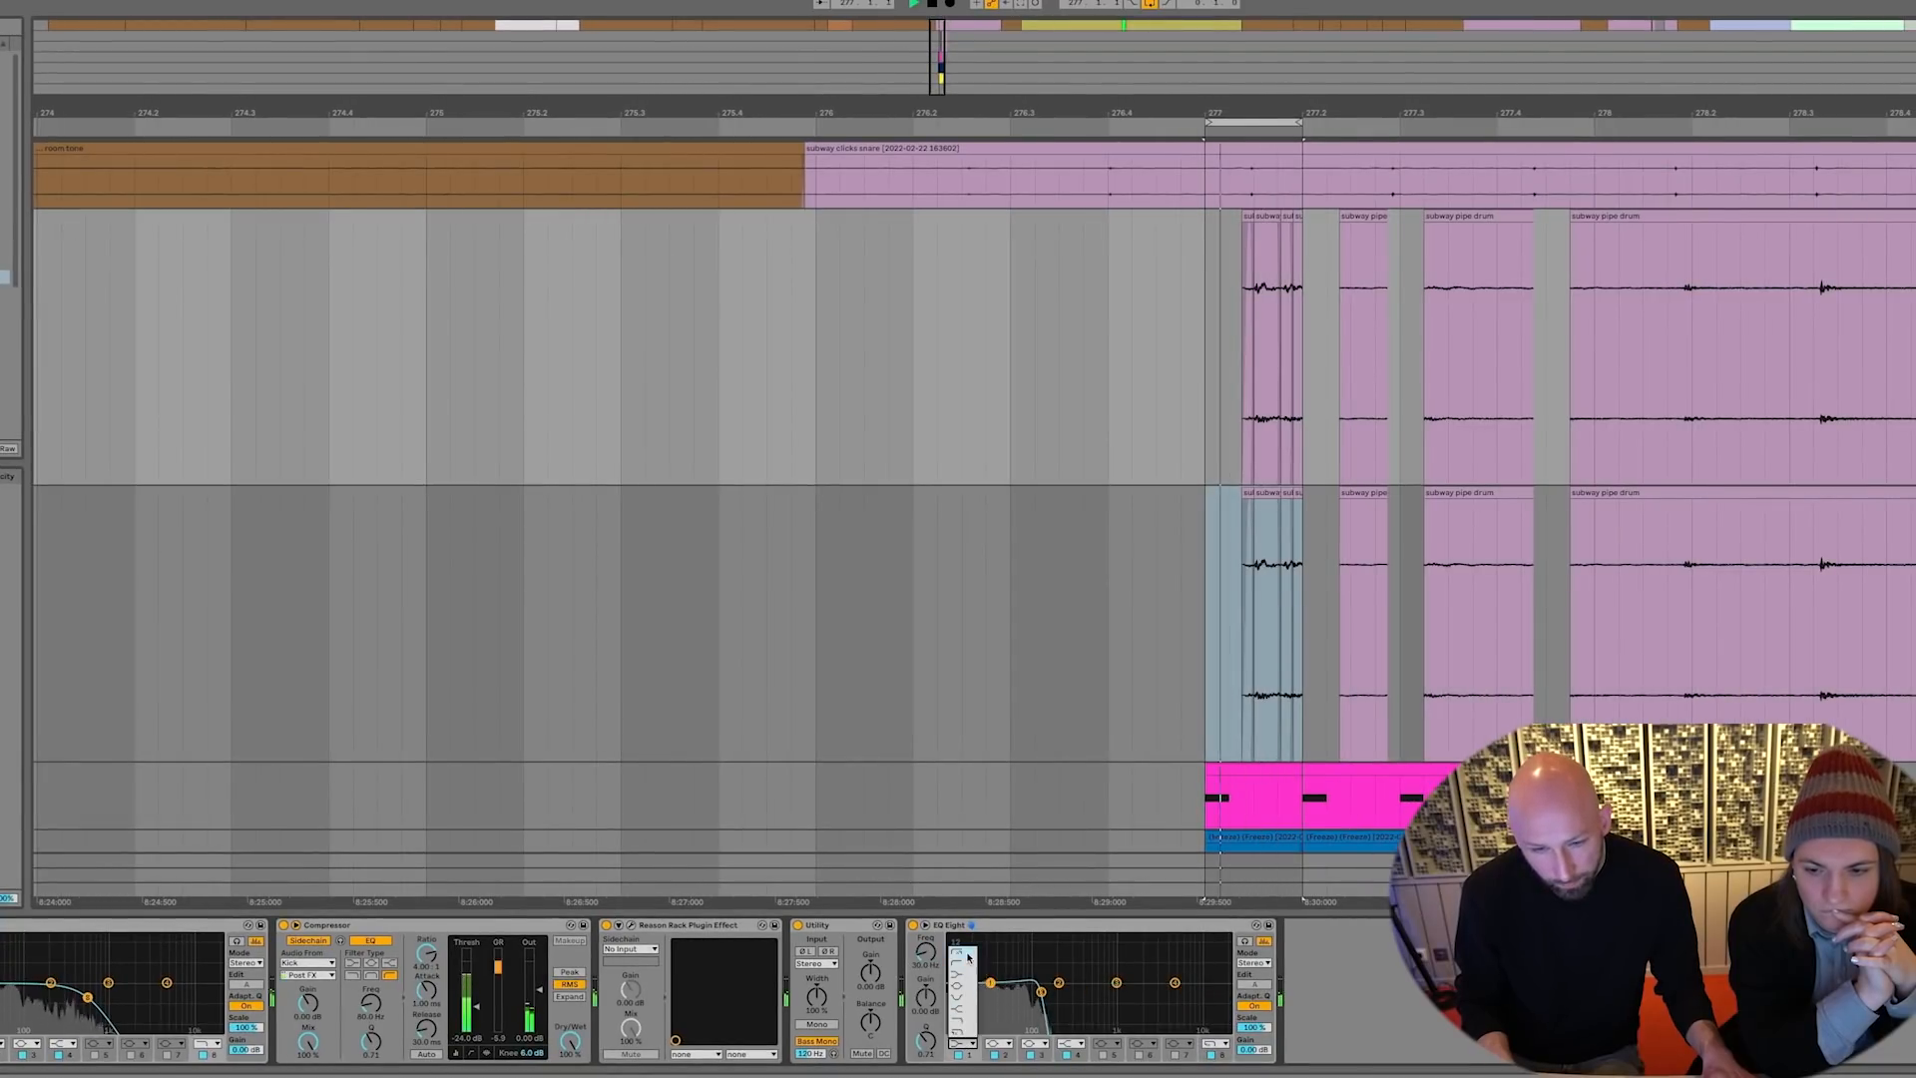
pyautogui.click(967, 956)
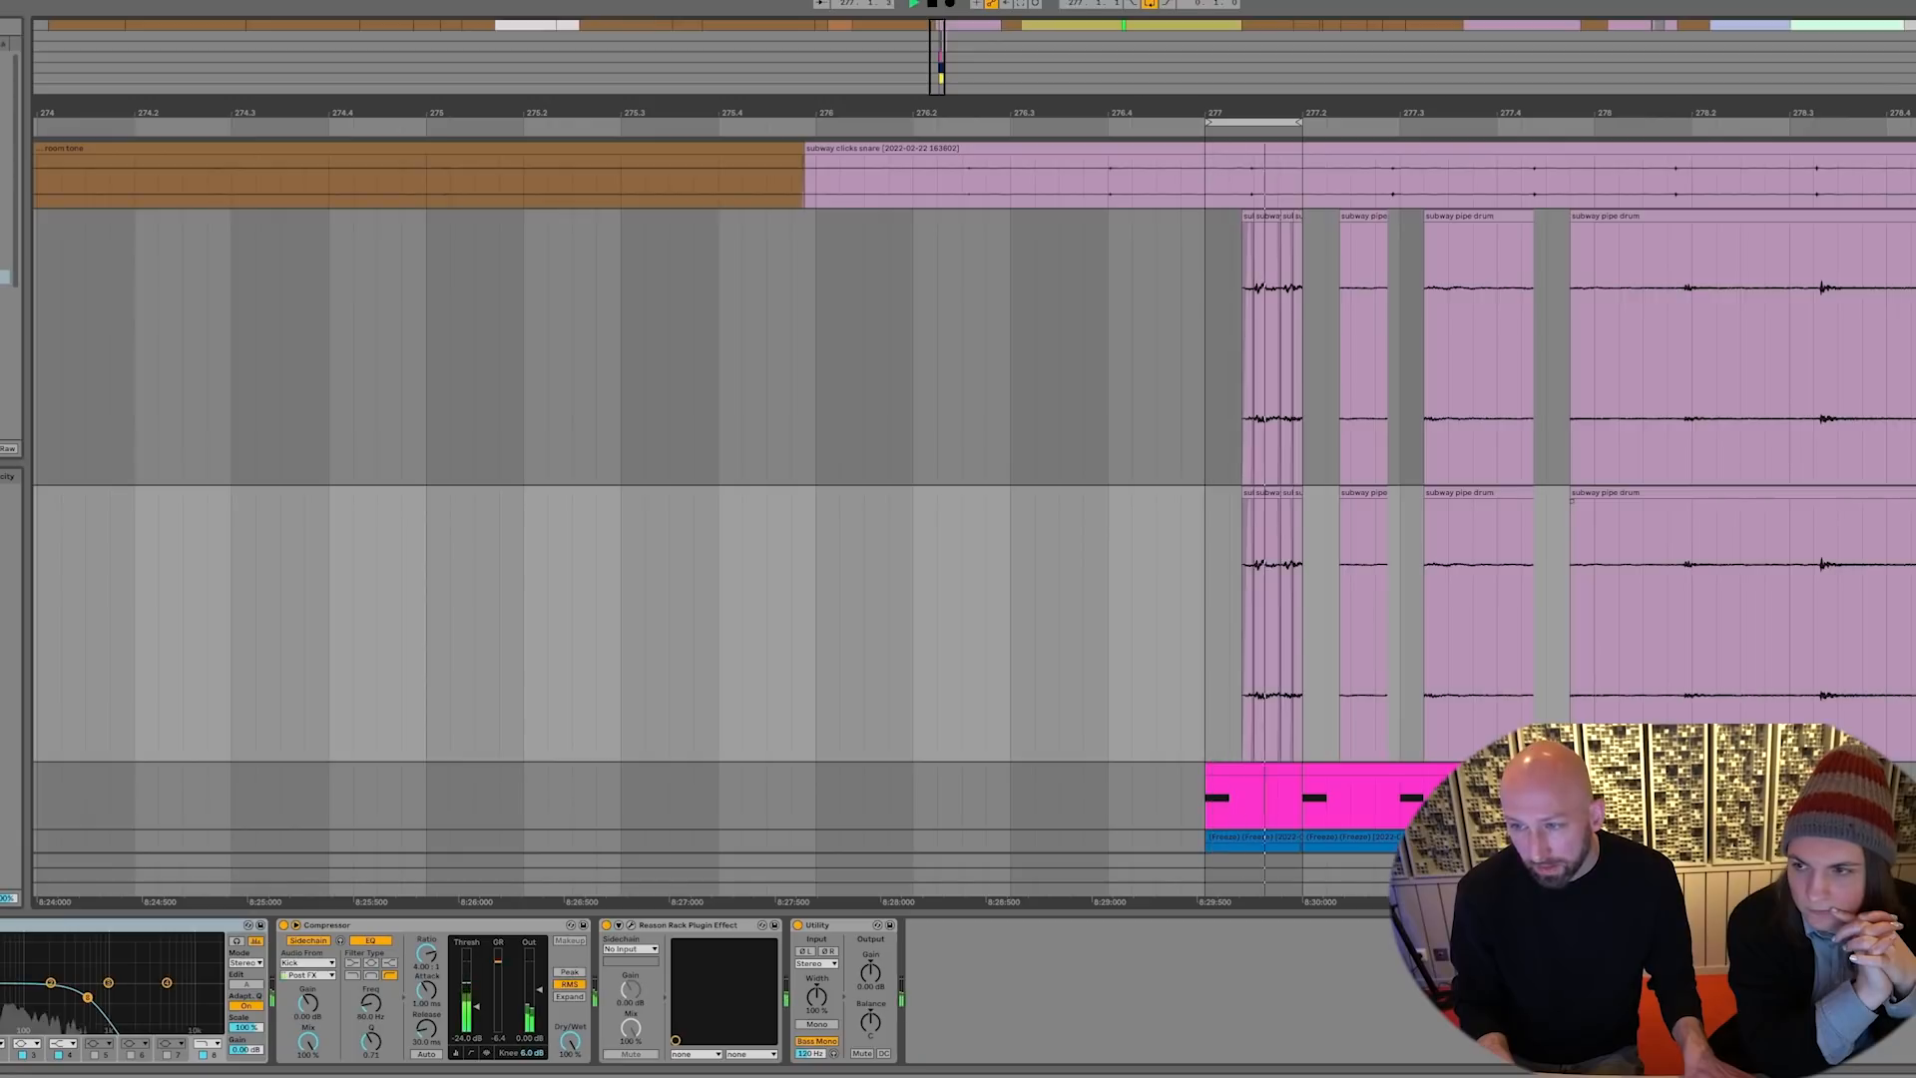
# Add an EQ Eight after the Utility on the duplicated pipe drum track, with a low cut and a dip above it
pyautogui.click(929, 849)
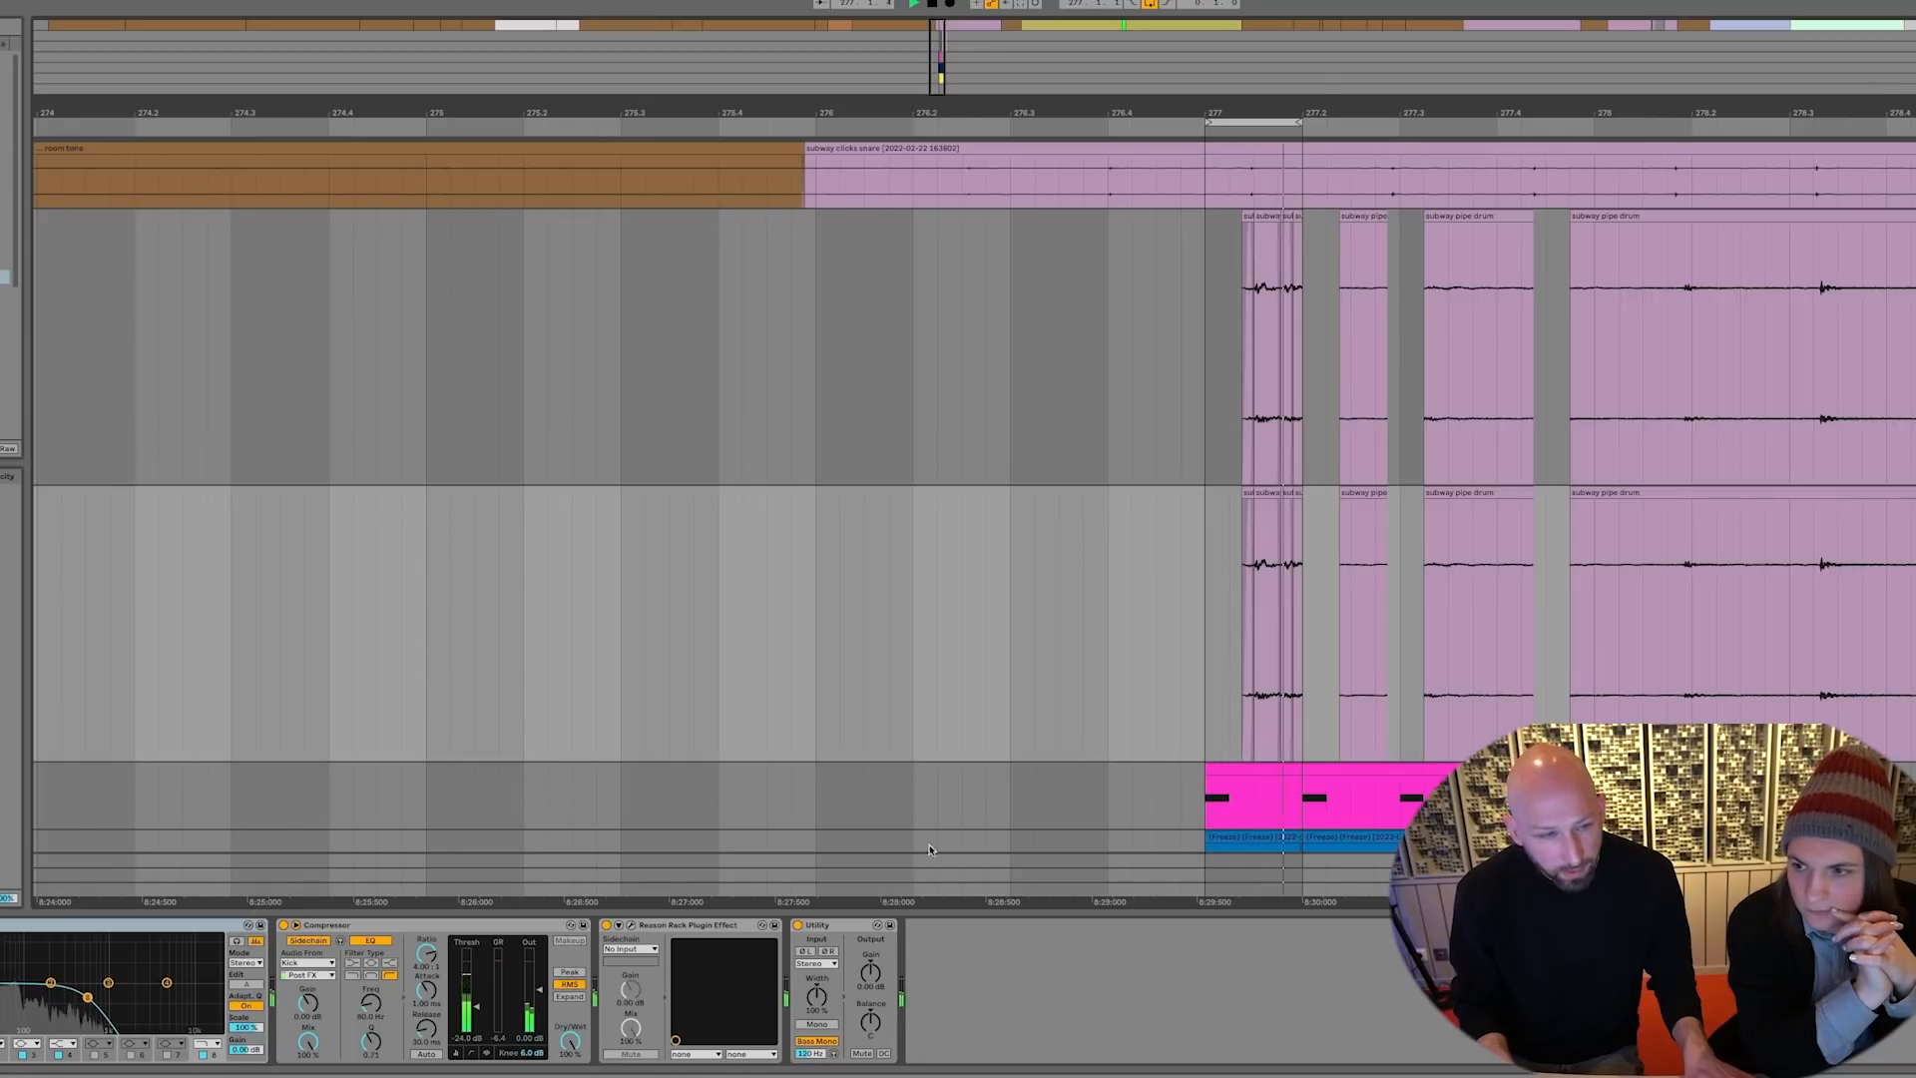
pyautogui.moveTo(4, 277); pyautogui.dragTo(1033, 970)
pyautogui.click(963, 1043)
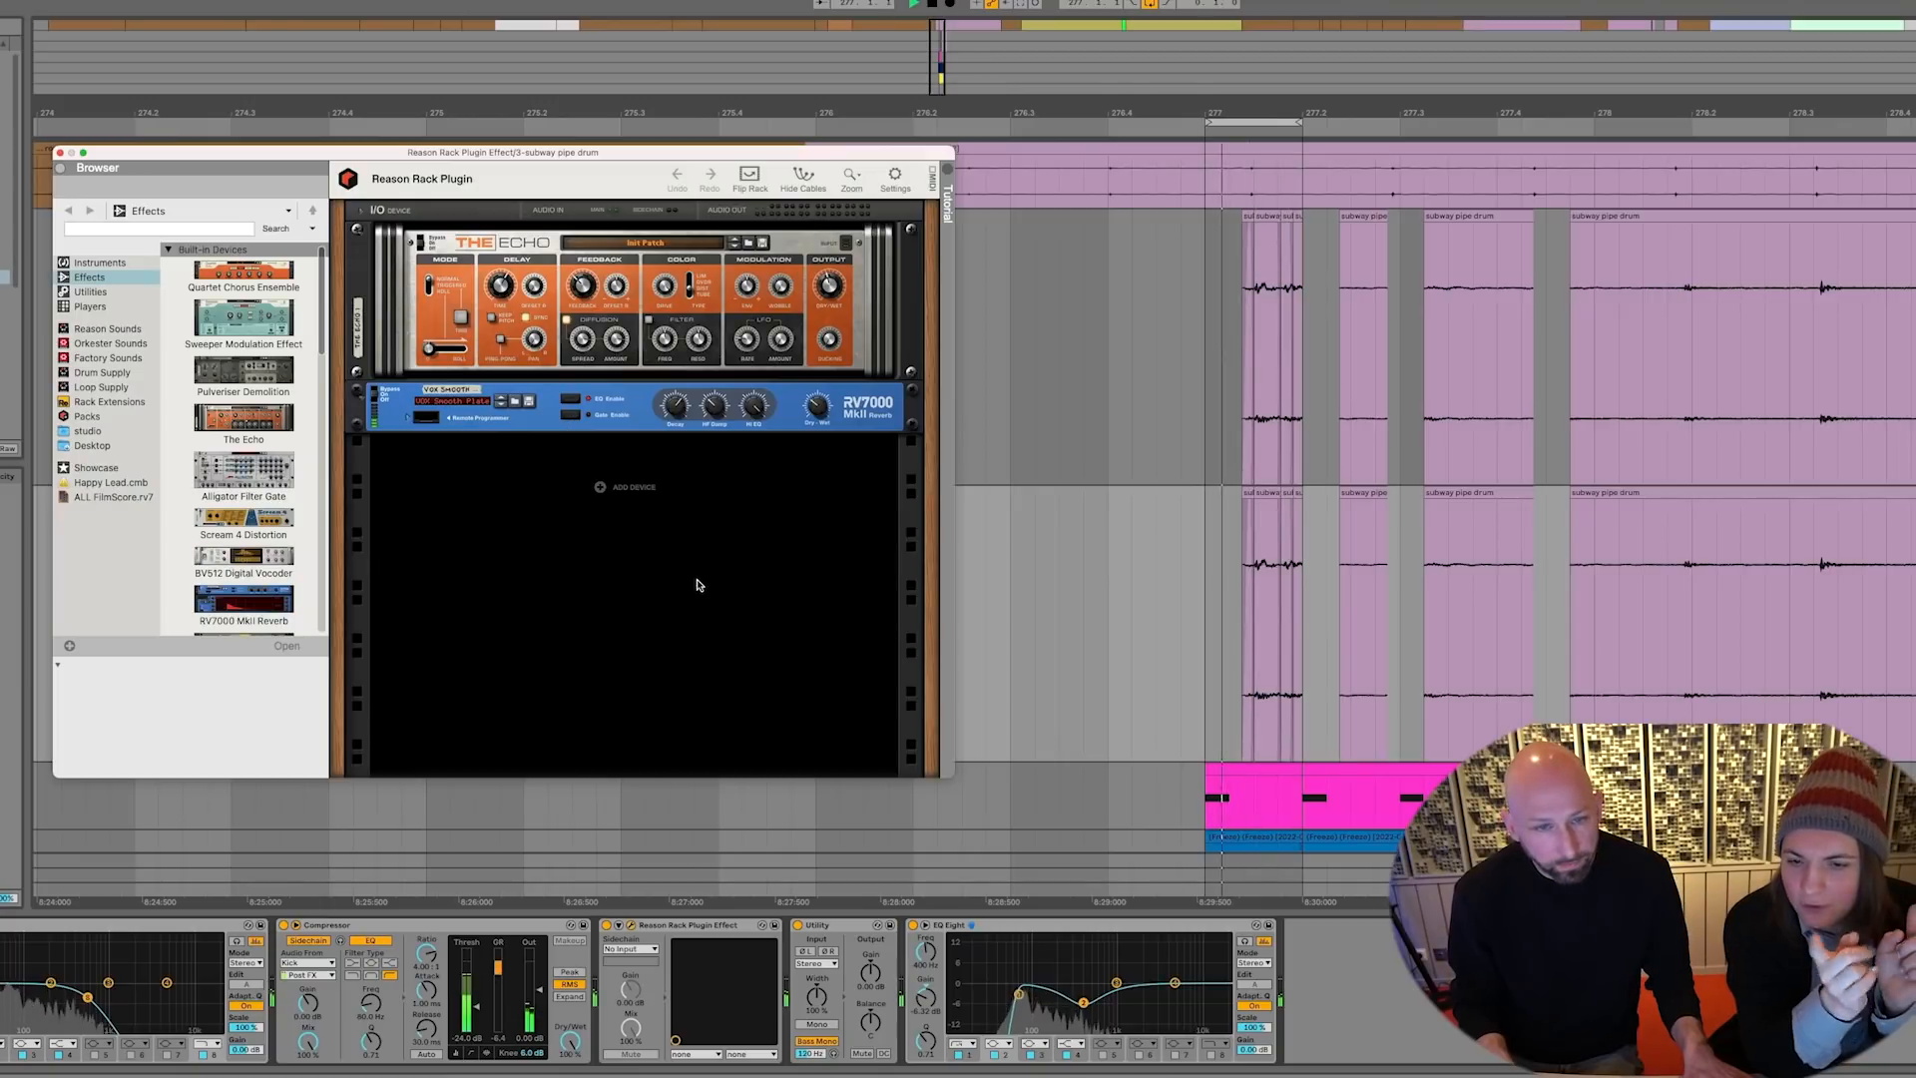
# Play the loop with both pipe drum layers, stop it, and collapse the two pipe drum tracks in the arrangement
pyautogui.press('space')
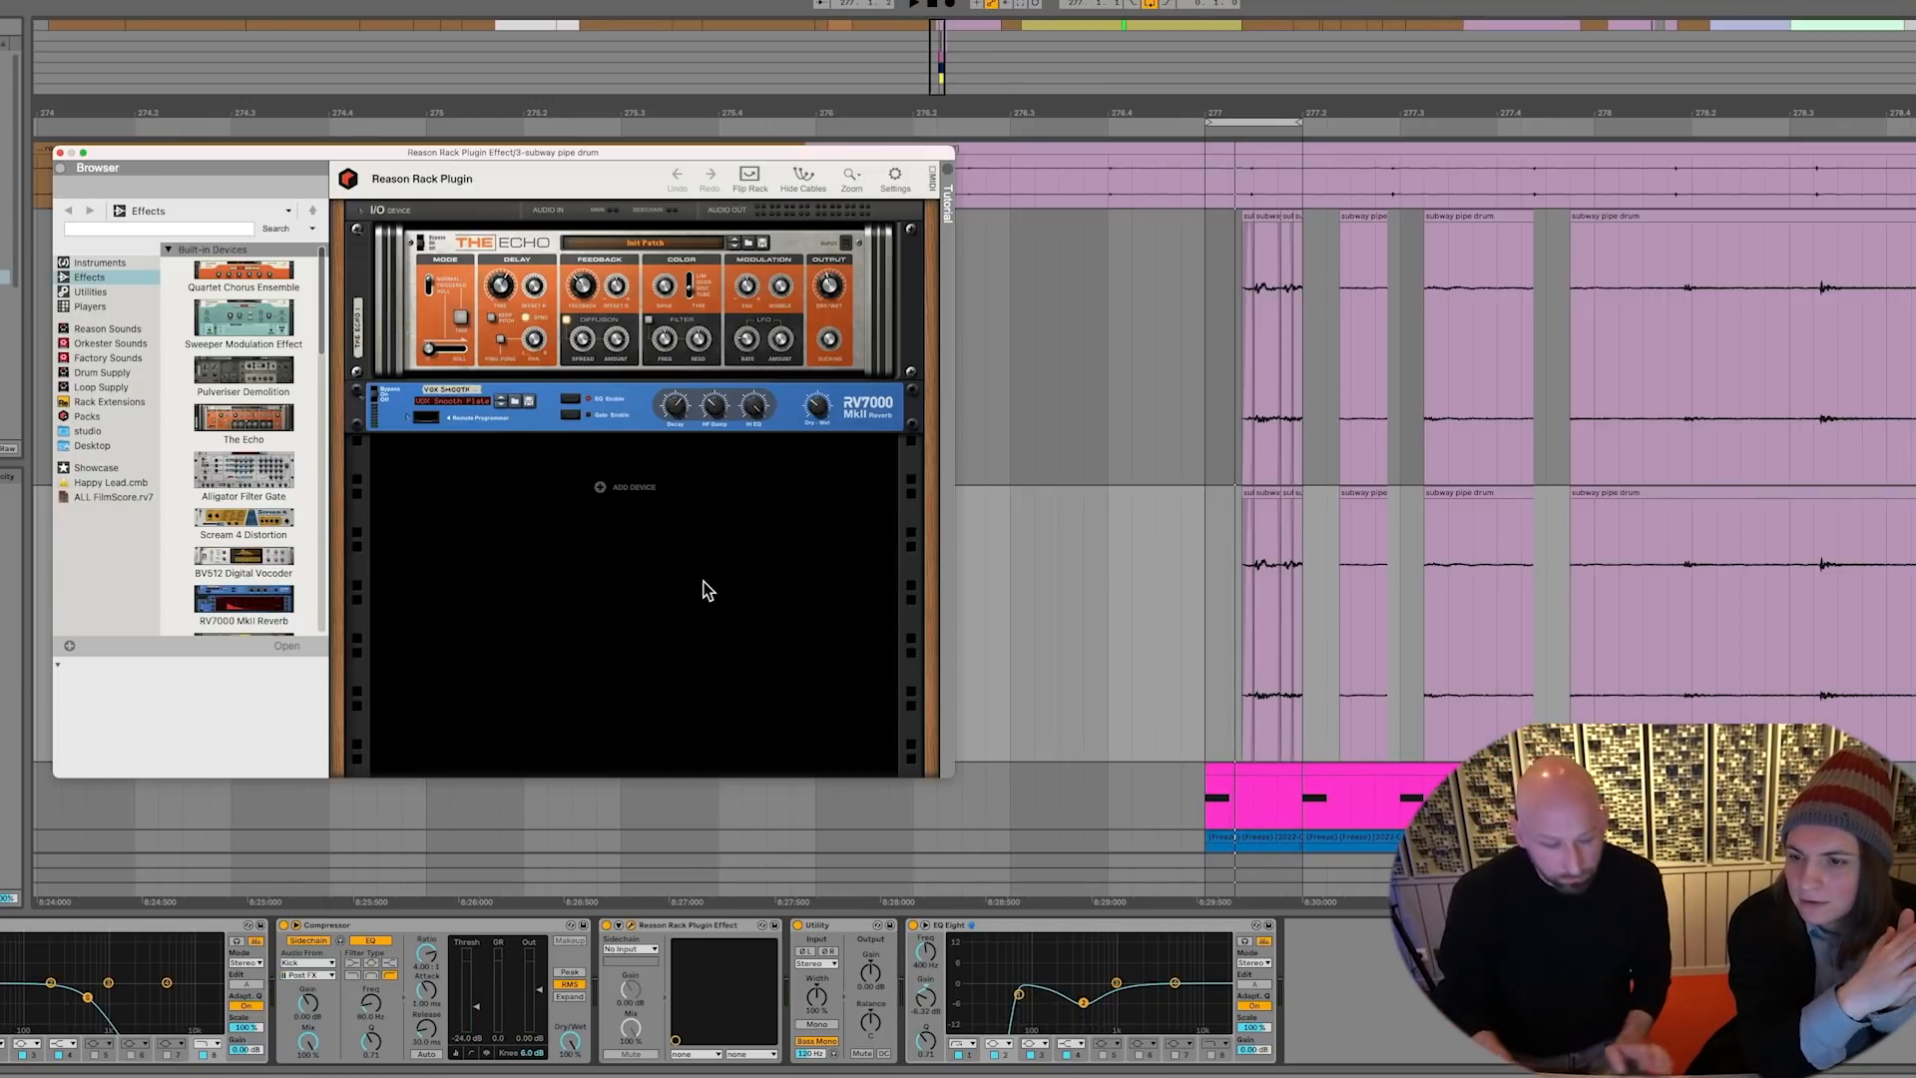
pyautogui.press('space')
pyautogui.click(1203, 551)
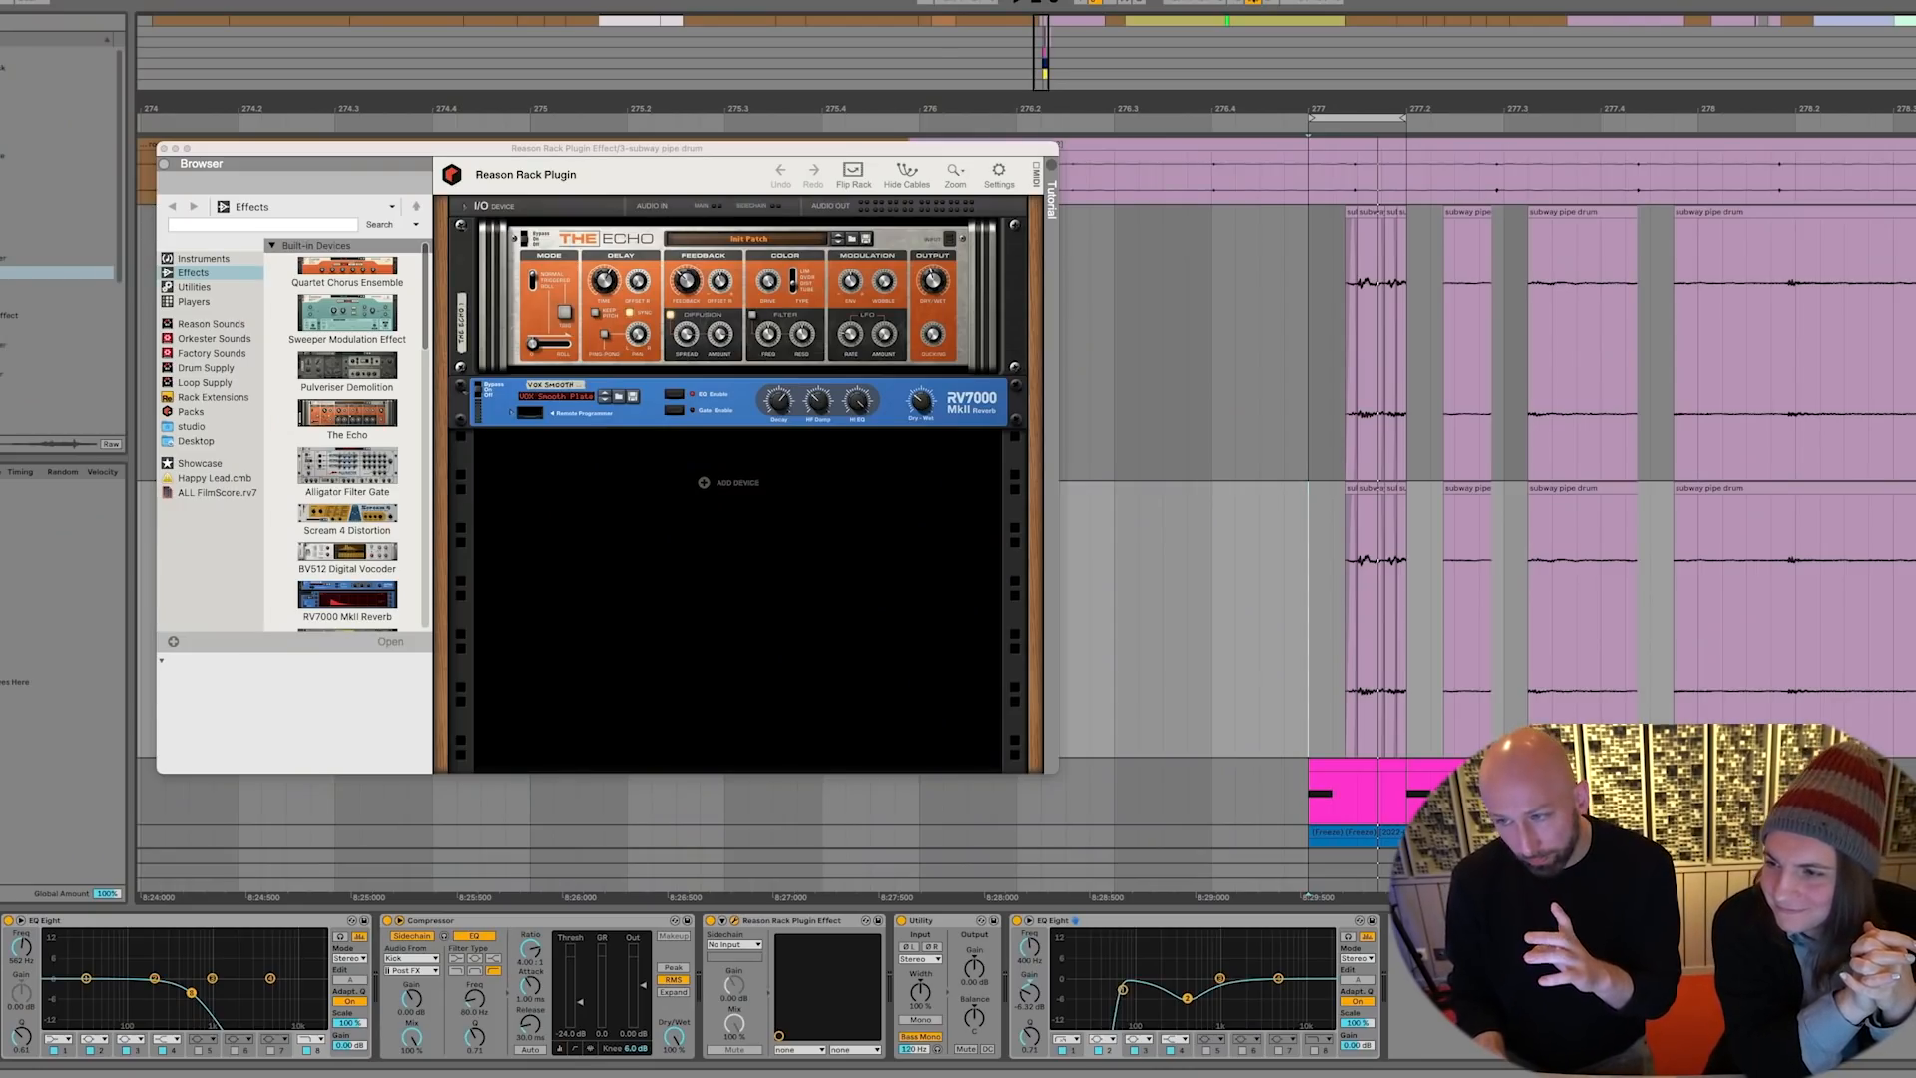
pyautogui.press('u')
pyautogui.press('u')
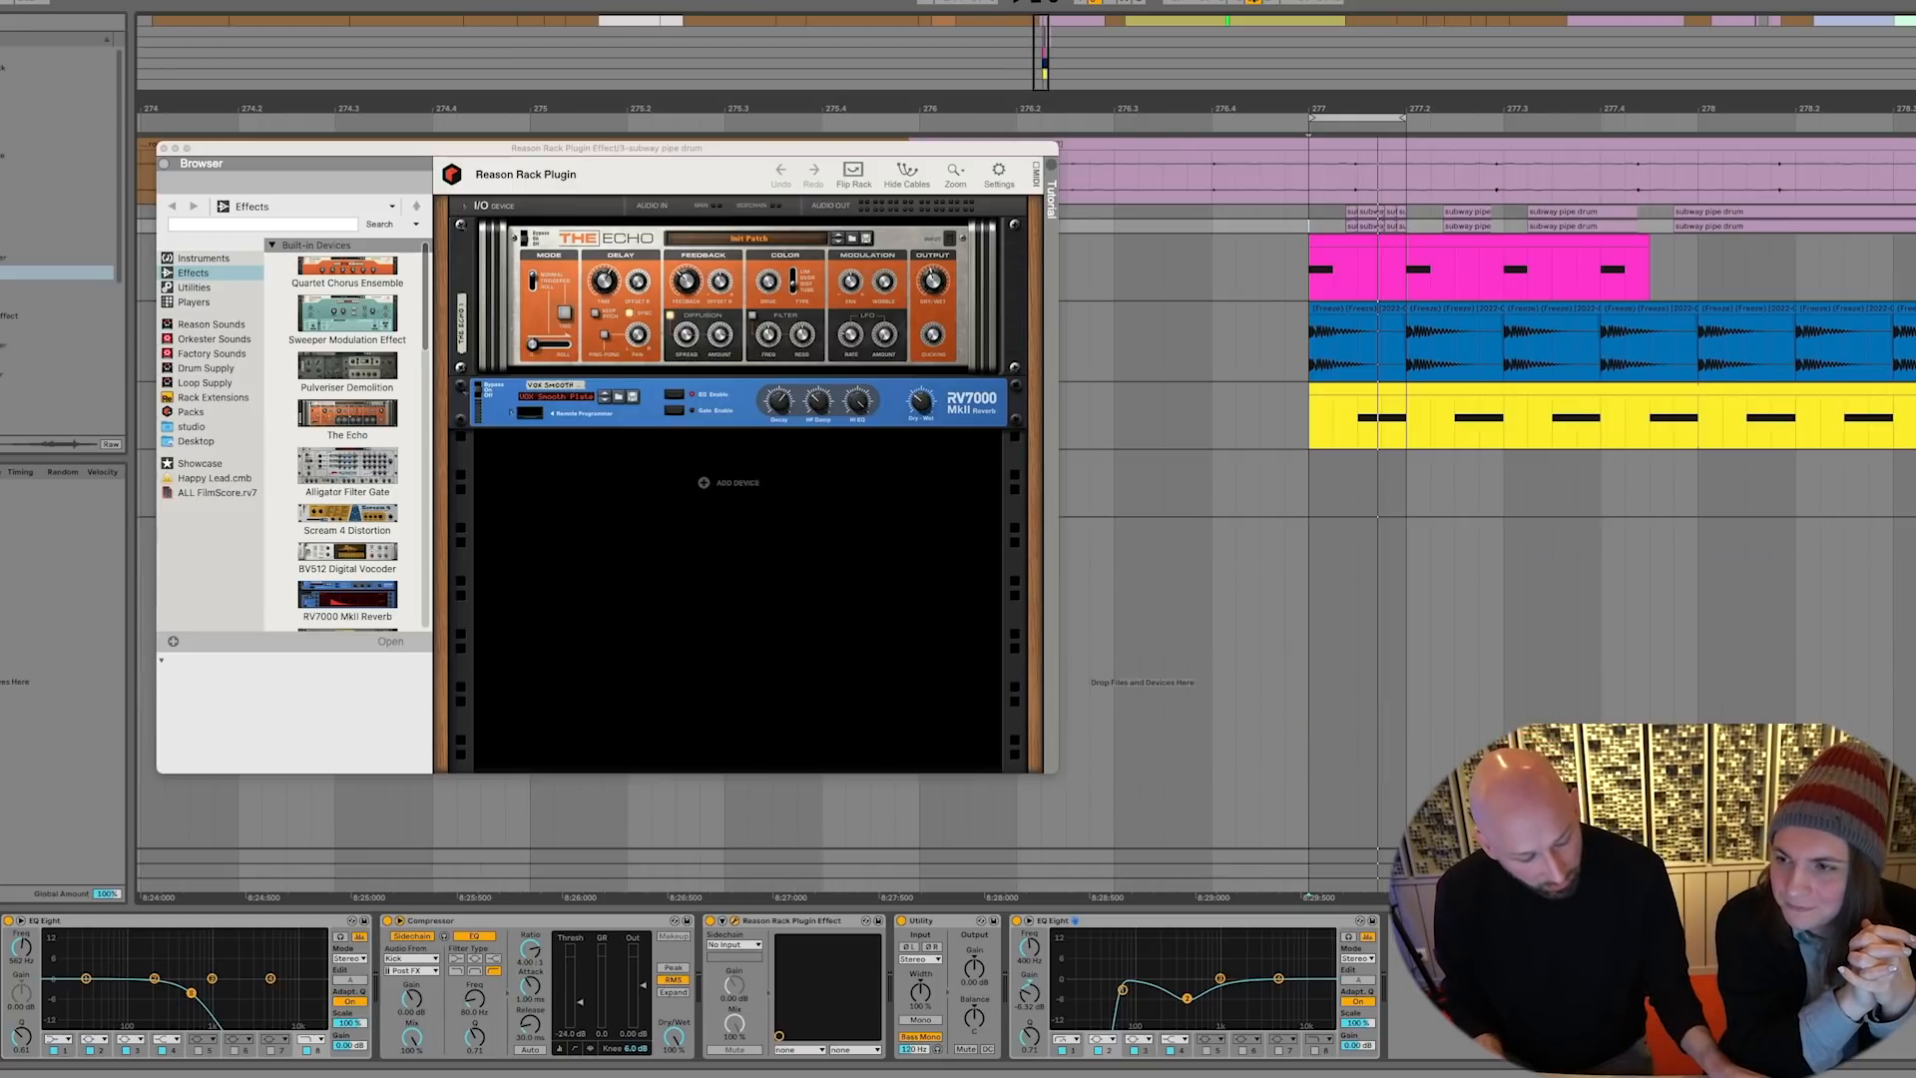
# Insert a MIDI track below the pipe drum tracks and repeat both tracks' first-beat hits three times to fill bar 277
pyautogui.press('super+shift+t')
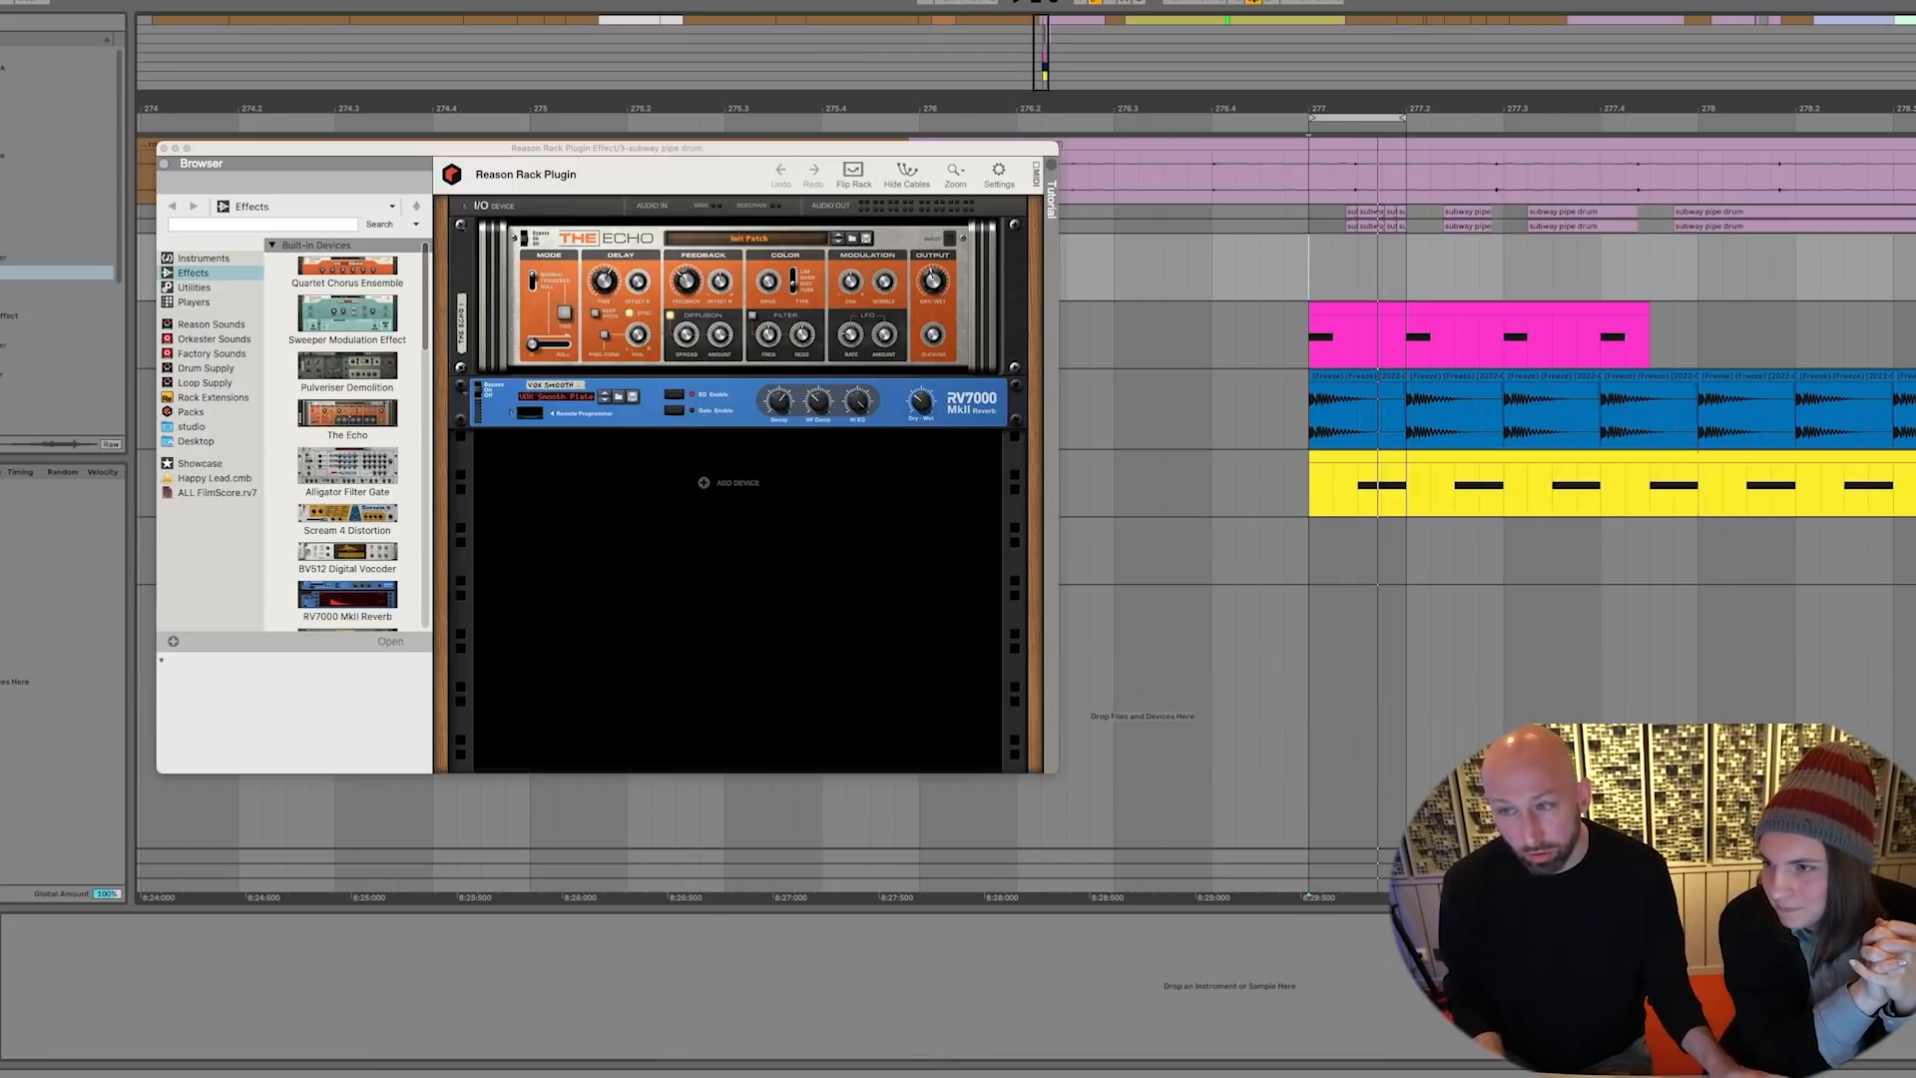
pyautogui.moveTo(1356, 107); pyautogui.dragTo(1231, 267)
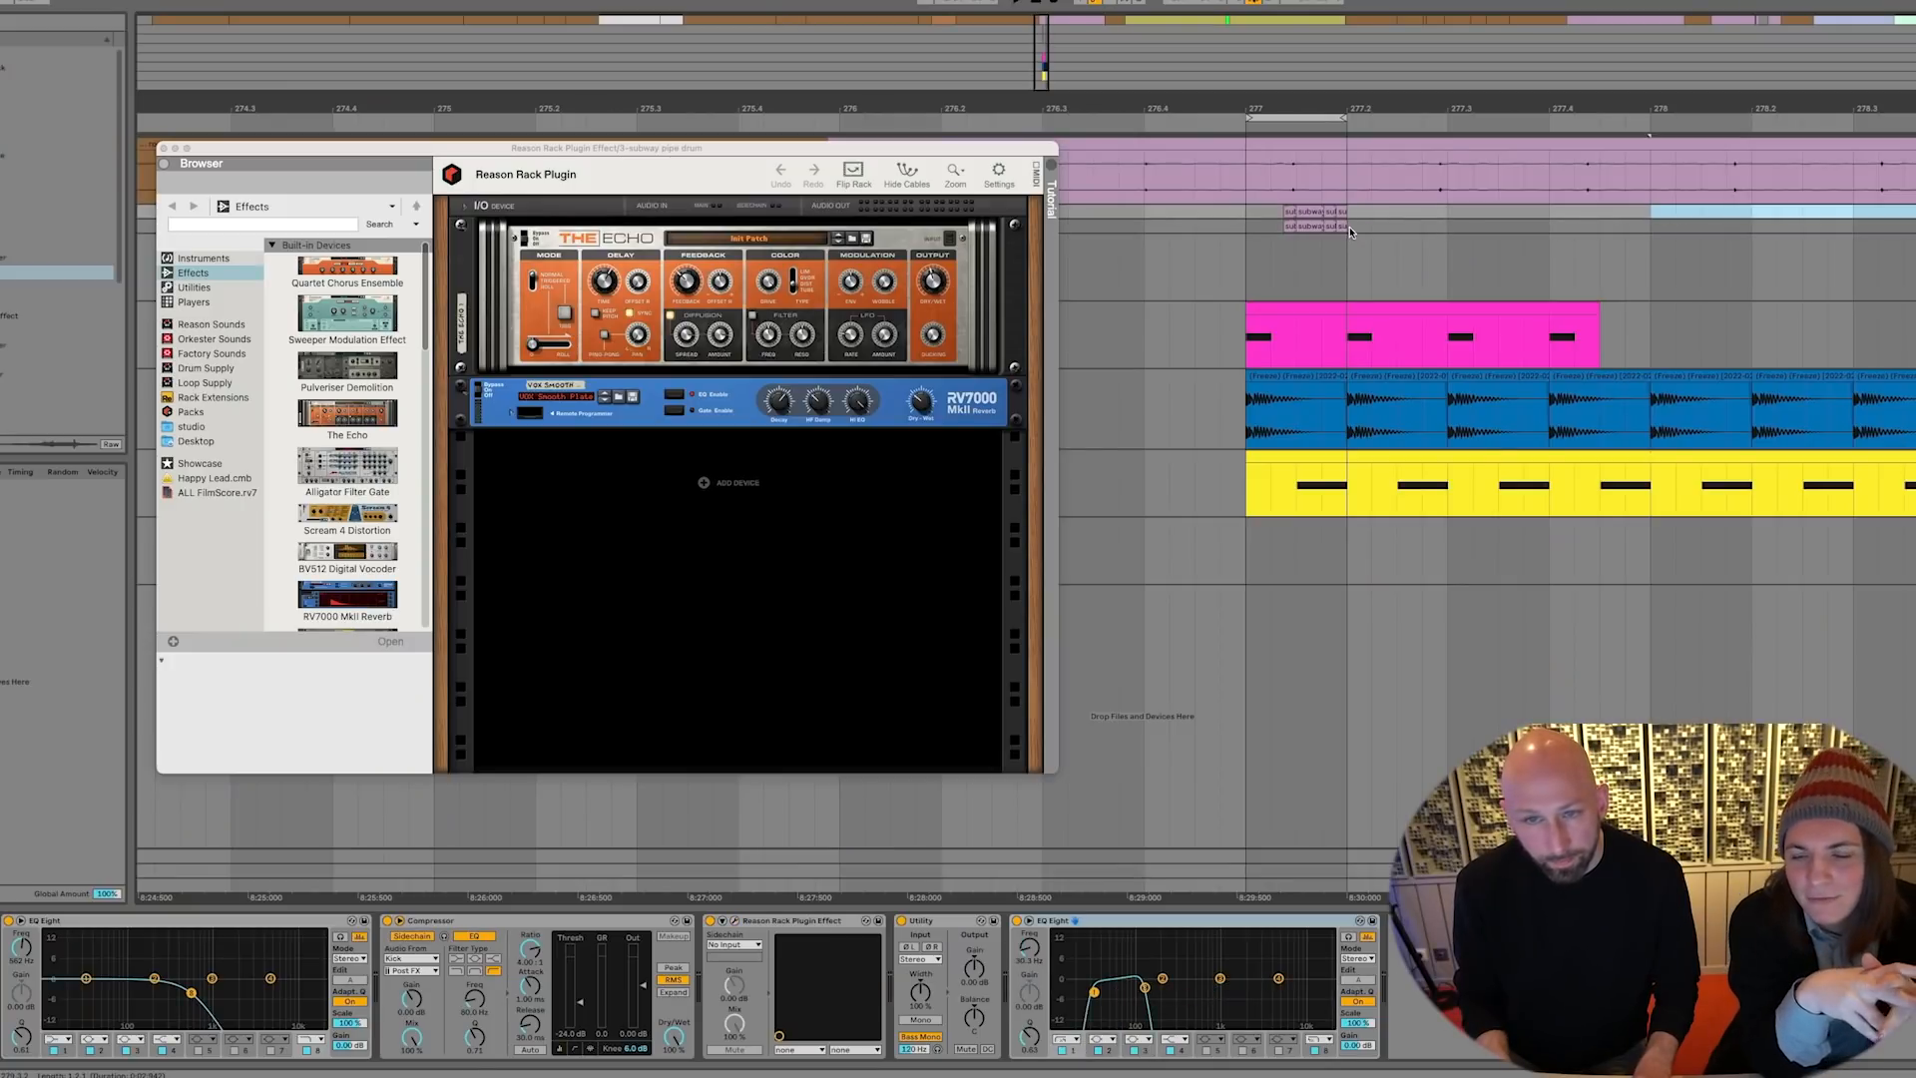
pyautogui.moveTo(1349, 232); pyautogui.dragTo(1245, 209)
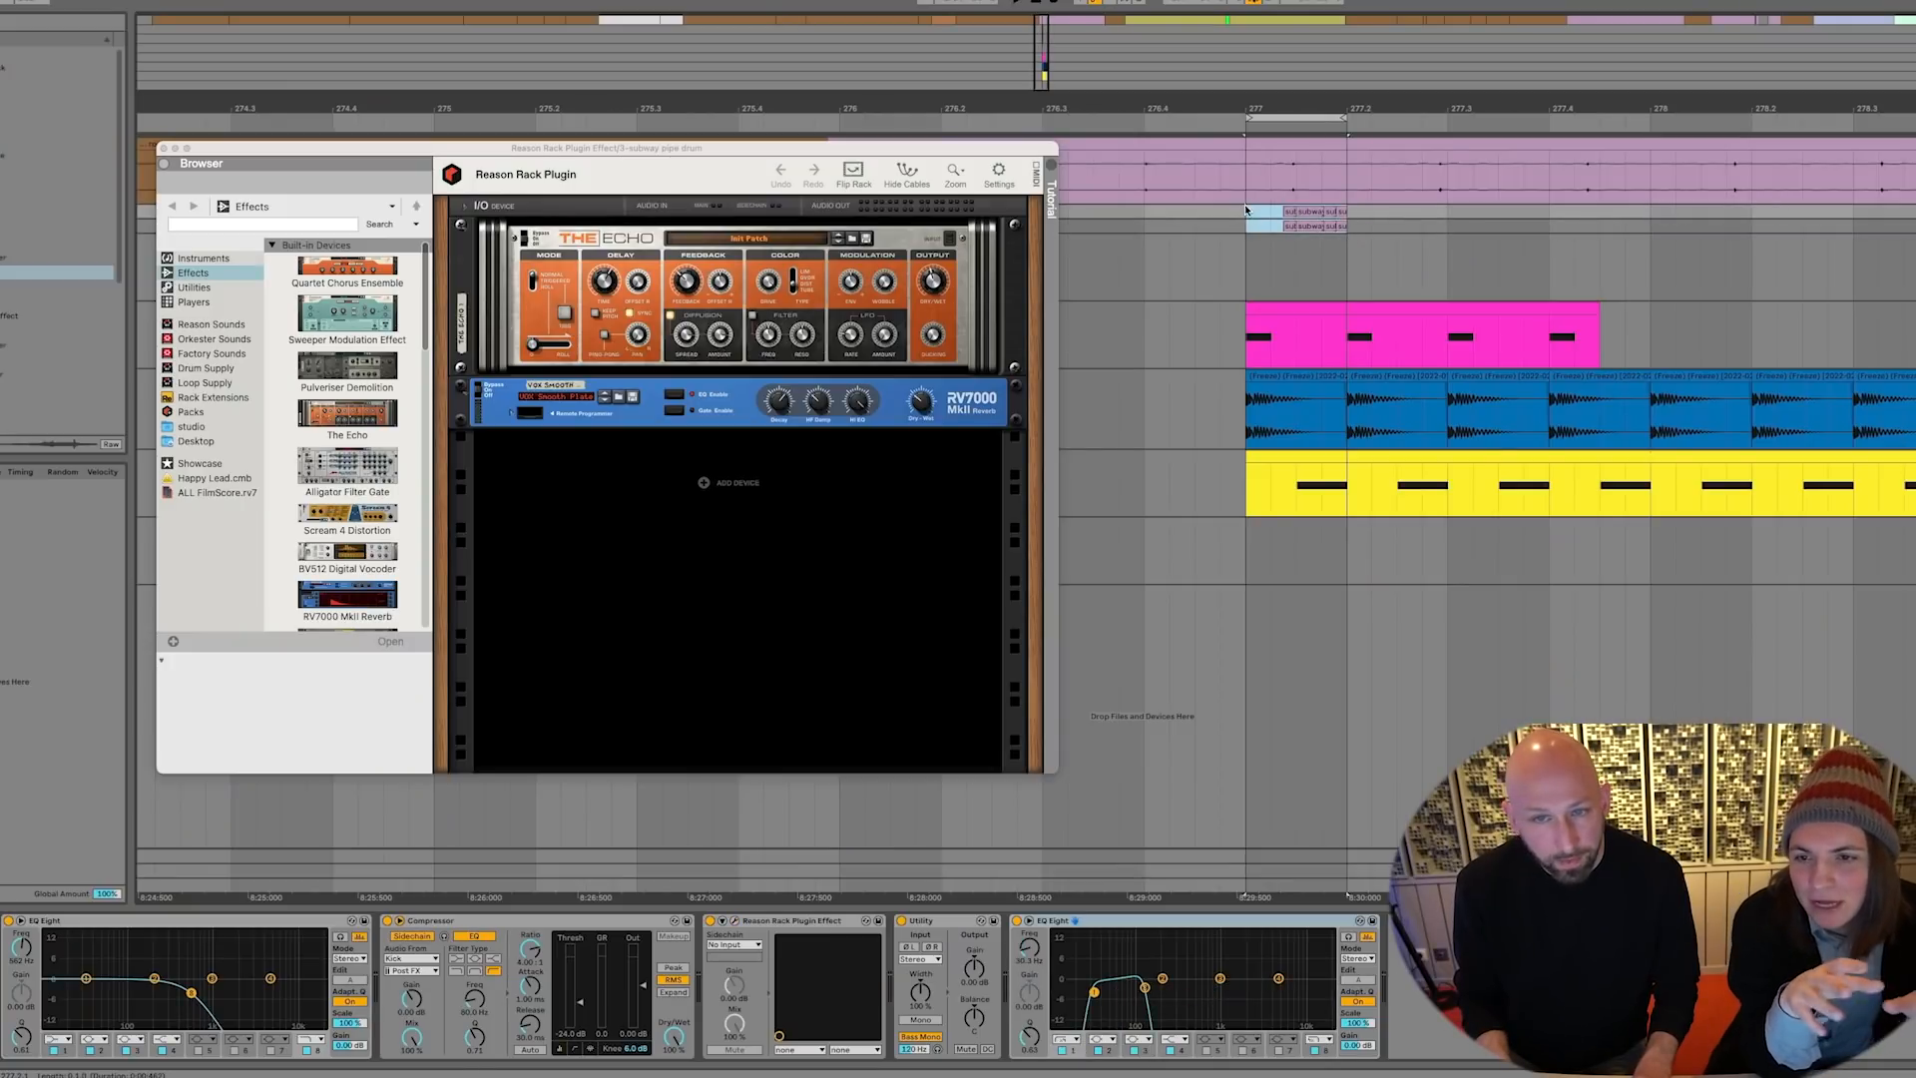
pyautogui.hotkey('ctrl', 'd')
pyautogui.hotkey('ctrl', 'd')
pyautogui.hotkey('ctrl', 'd')
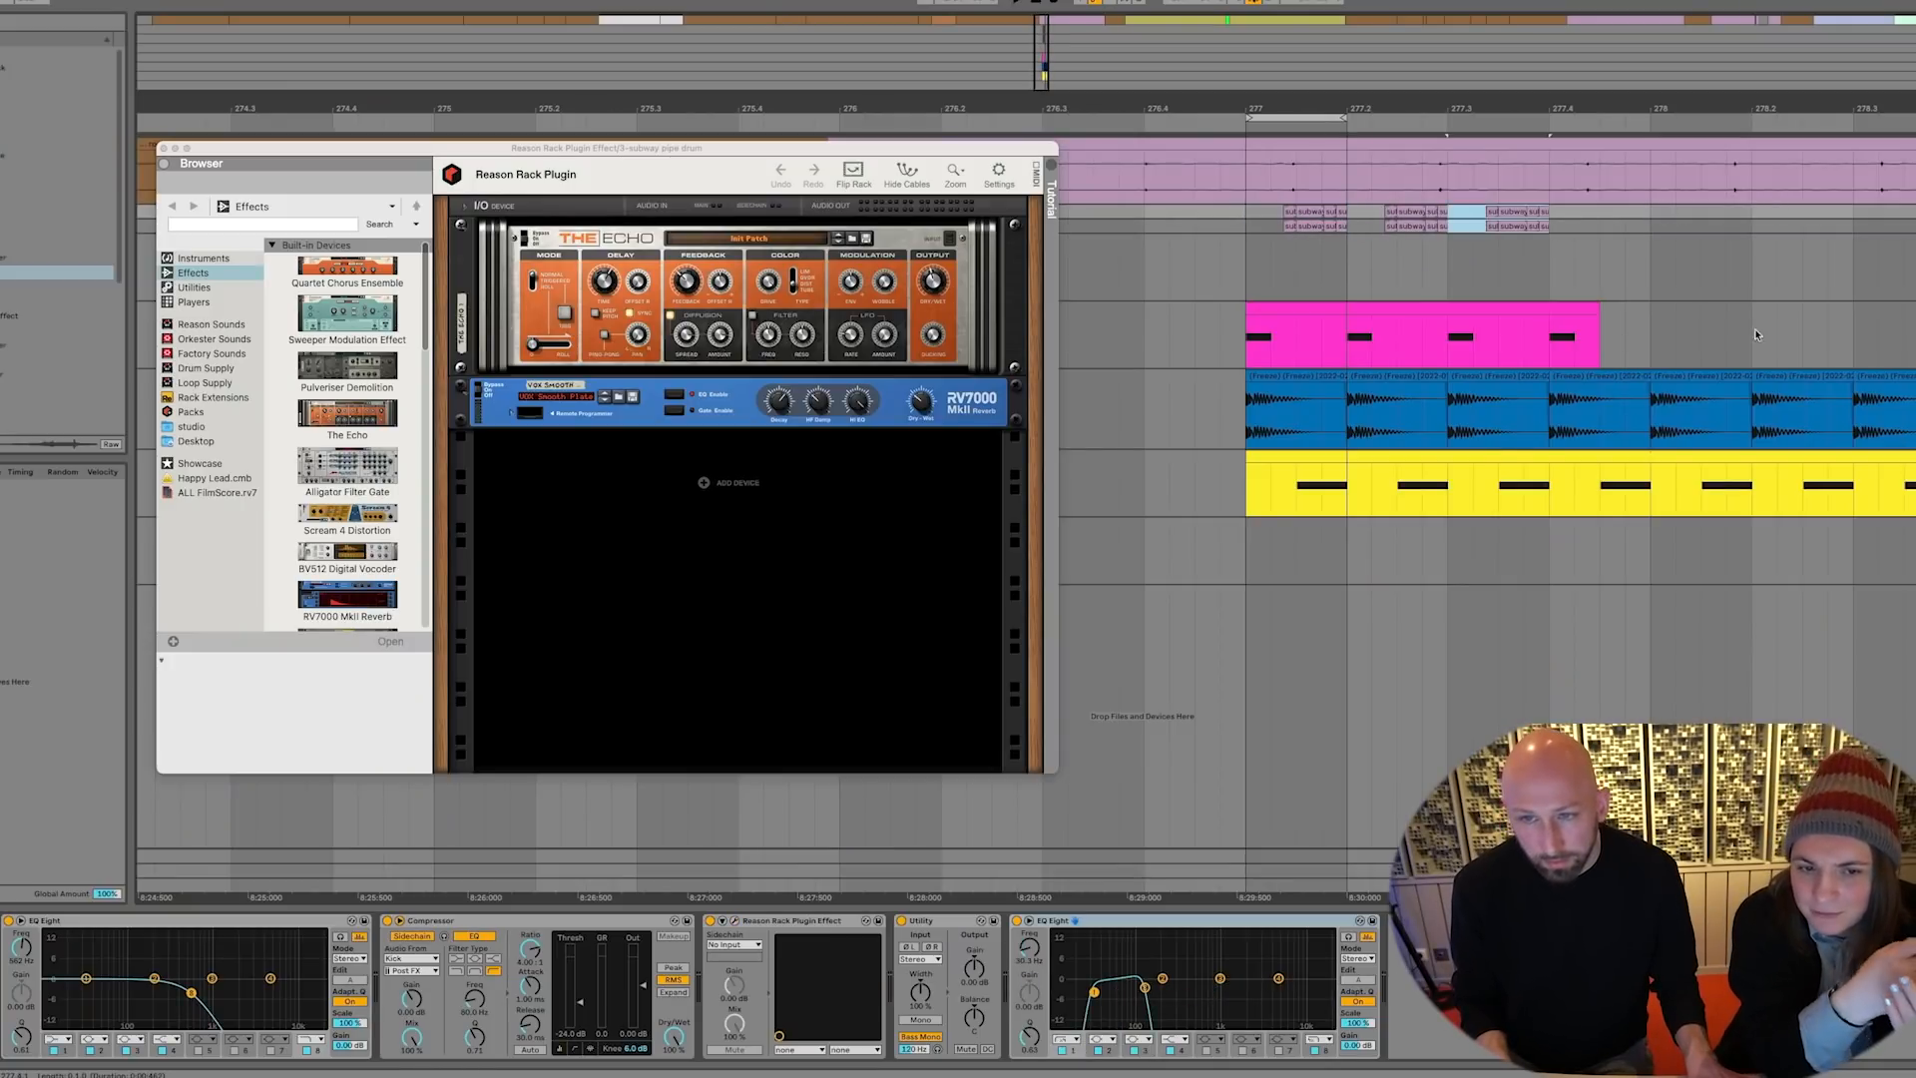
# Loop bar 277 and create a one-bar MIDI clip on the new track with C3 notes at 1.1.3, 1.2.3 and 1.2.4
pyautogui.moveTo(1645, 331); pyautogui.dragTo(1273, 336)
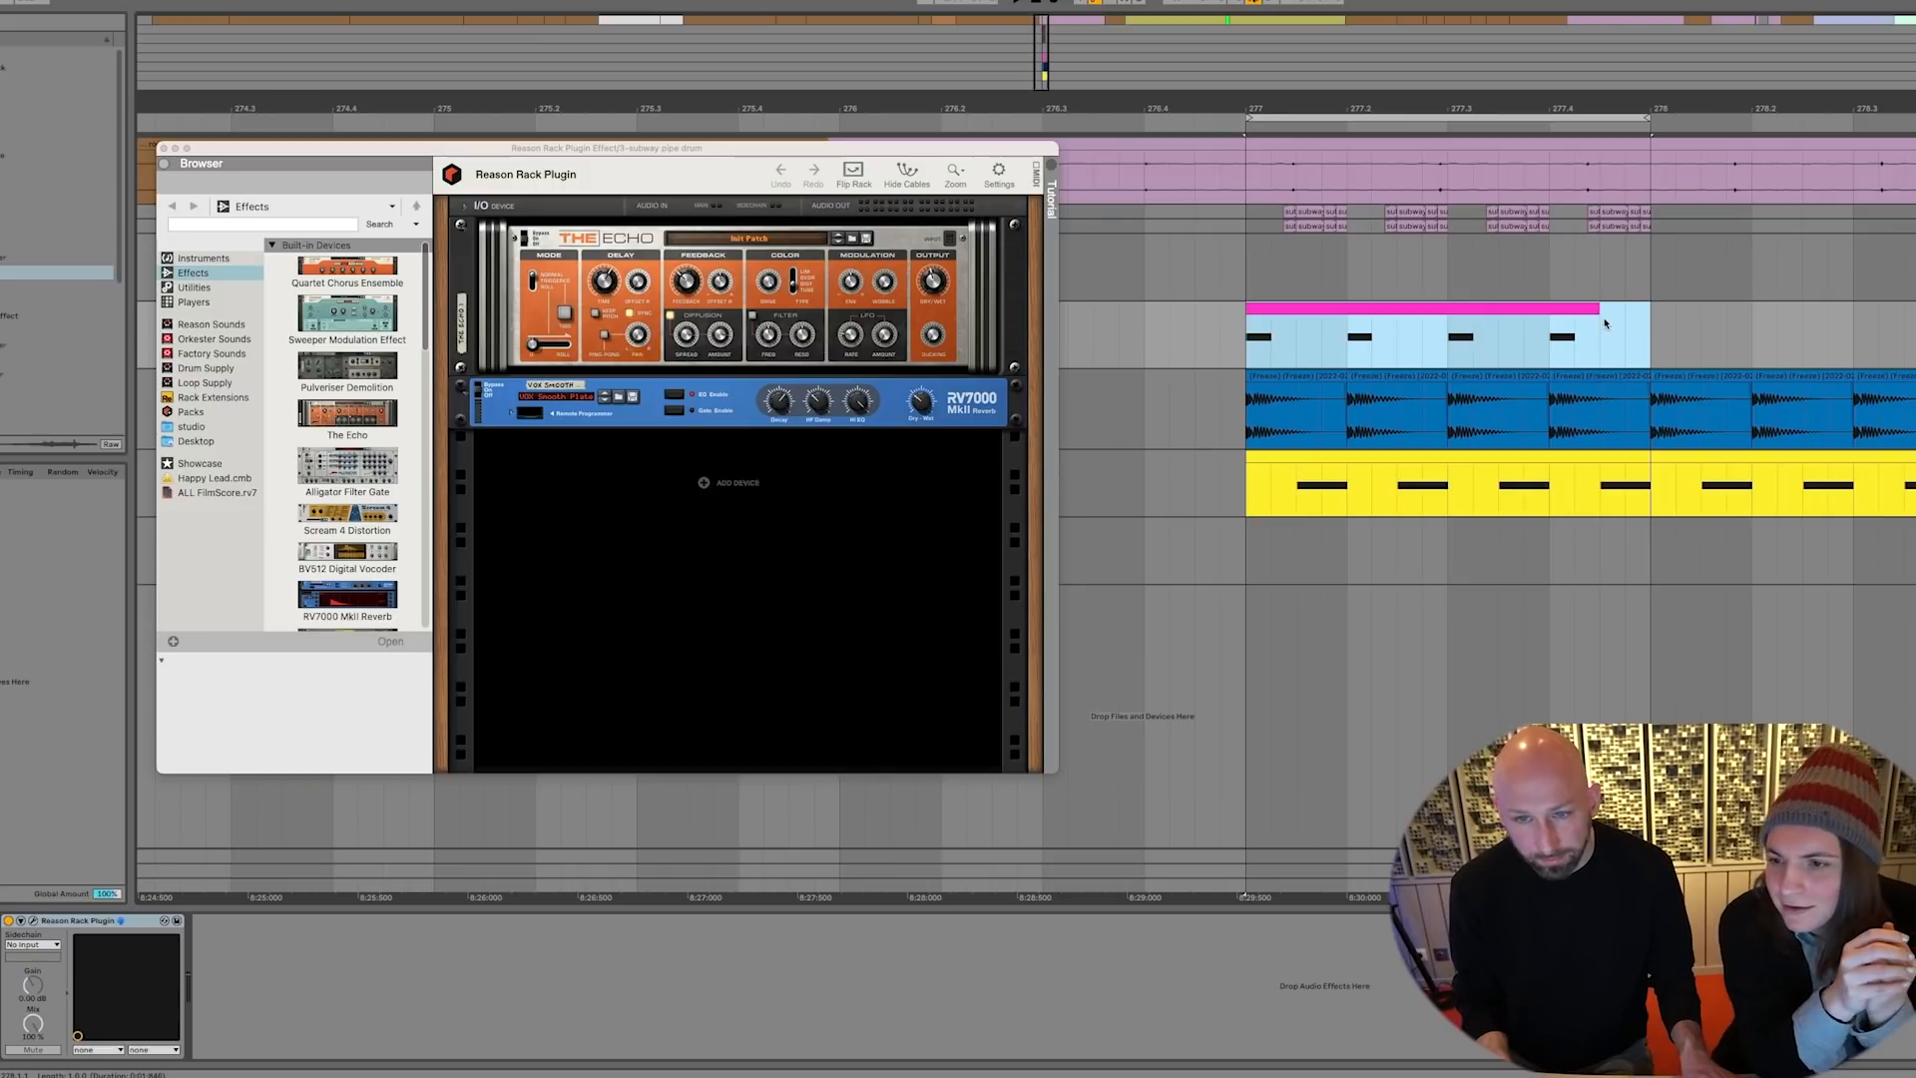
pyautogui.moveTo(1417, 106); pyautogui.dragTo(1417, 135)
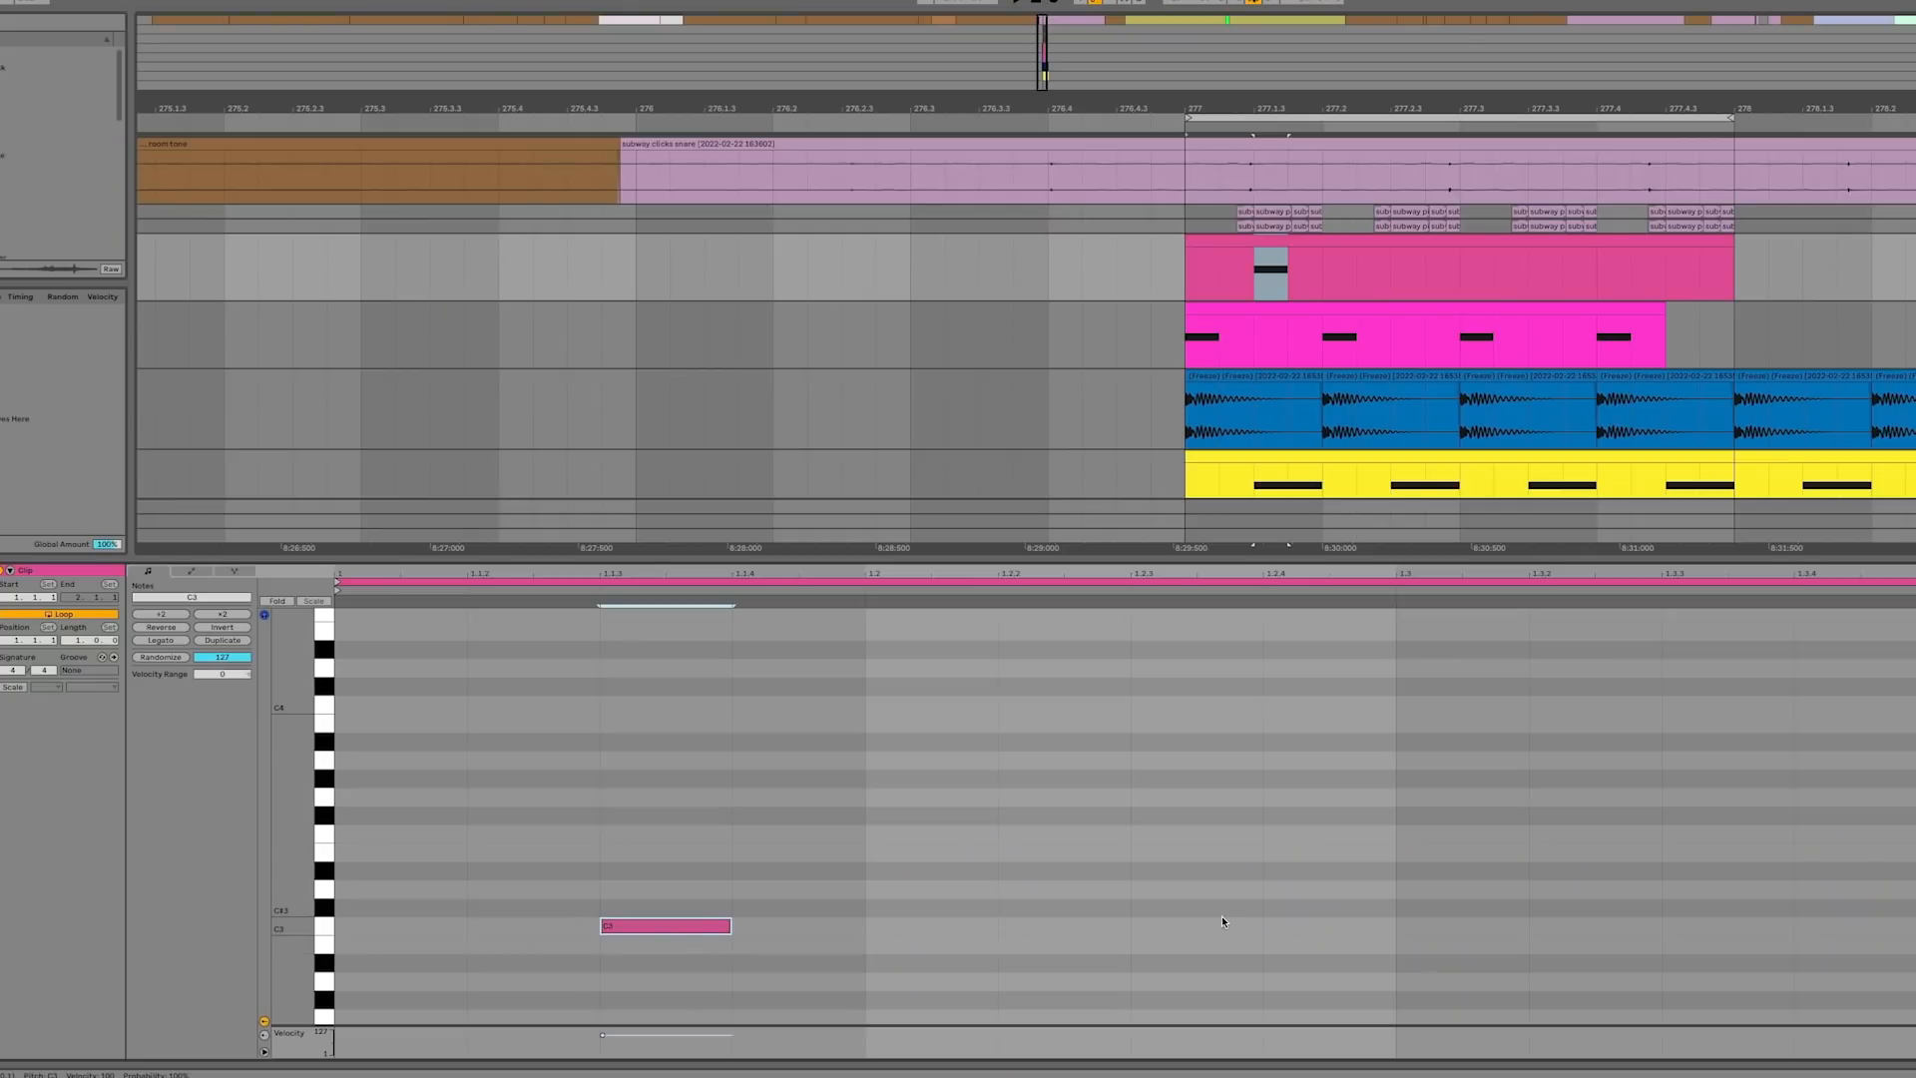
pyautogui.doubleClick(1224, 924)
pyautogui.hotkey('ctrl', 'd')
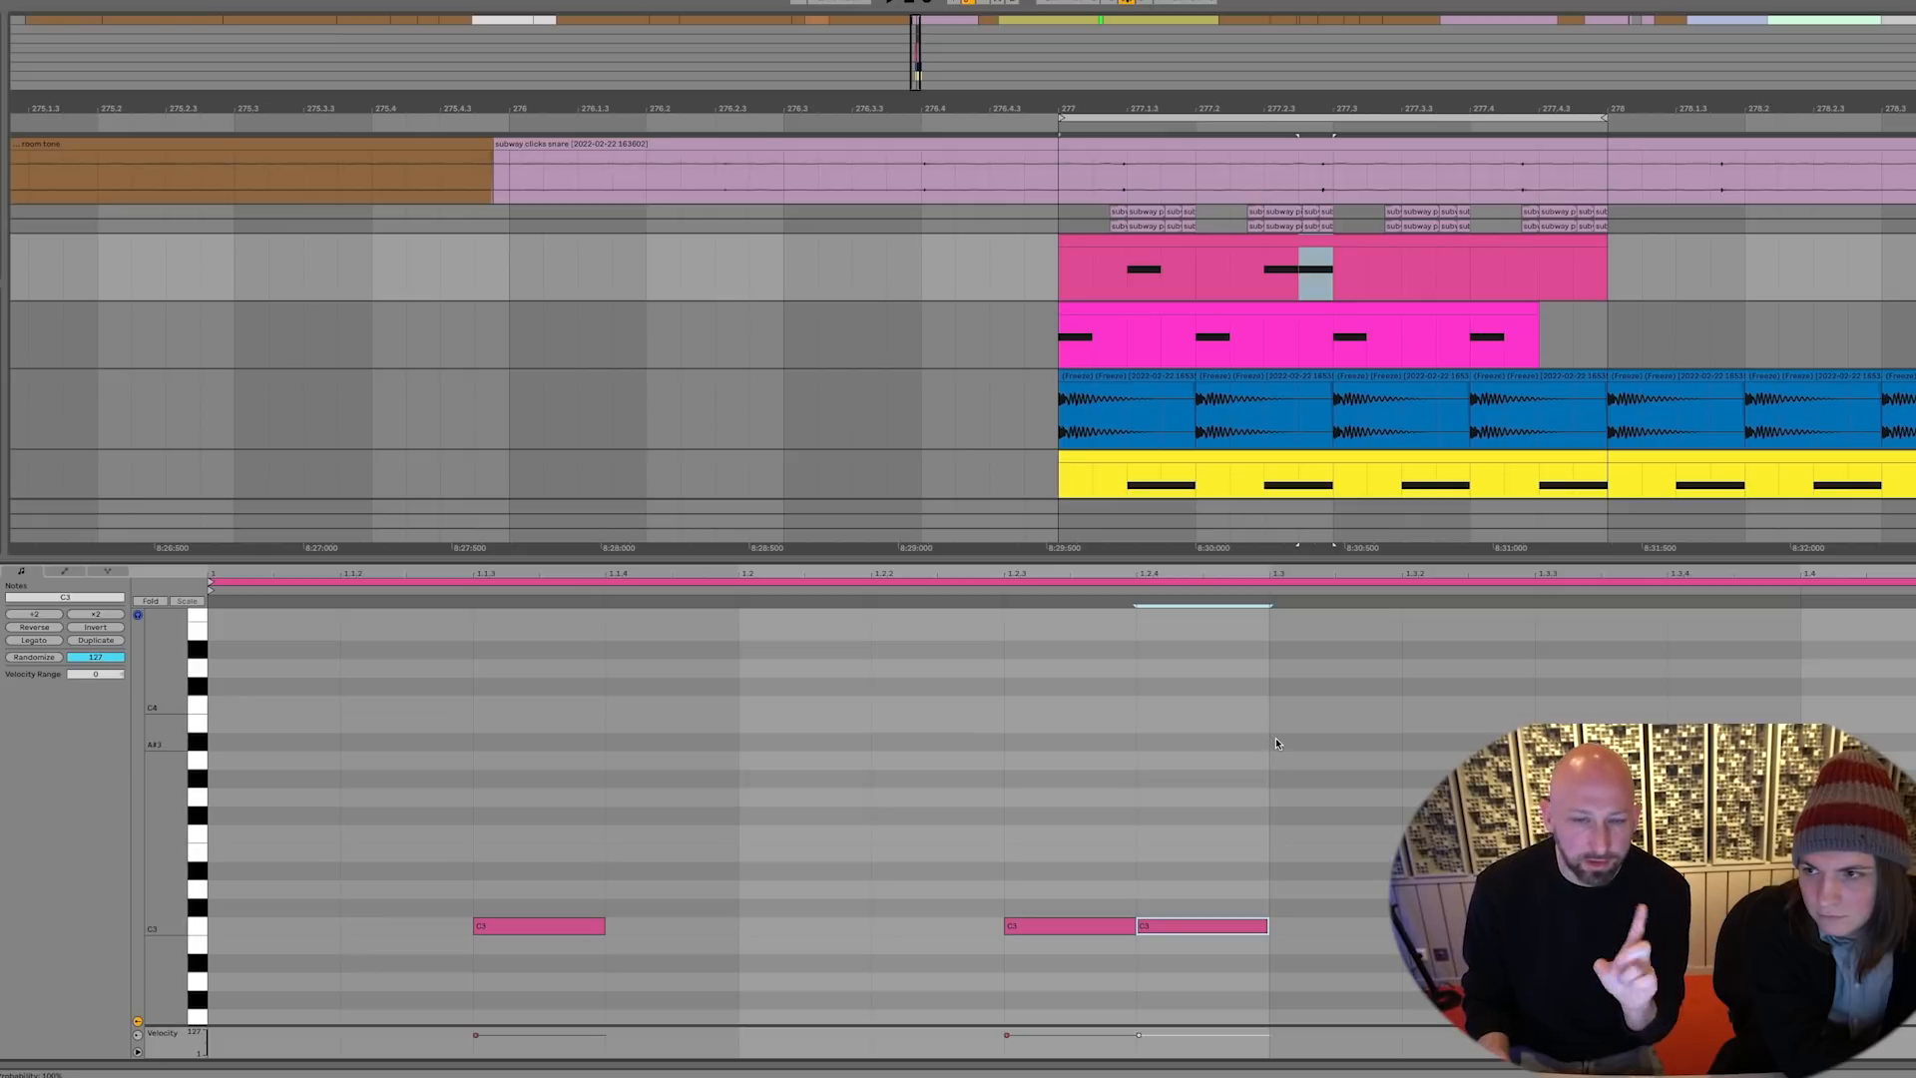
# Trim the start of the C3 note at 1.2.4 so that it begins slightly late
pyautogui.click(1134, 840)
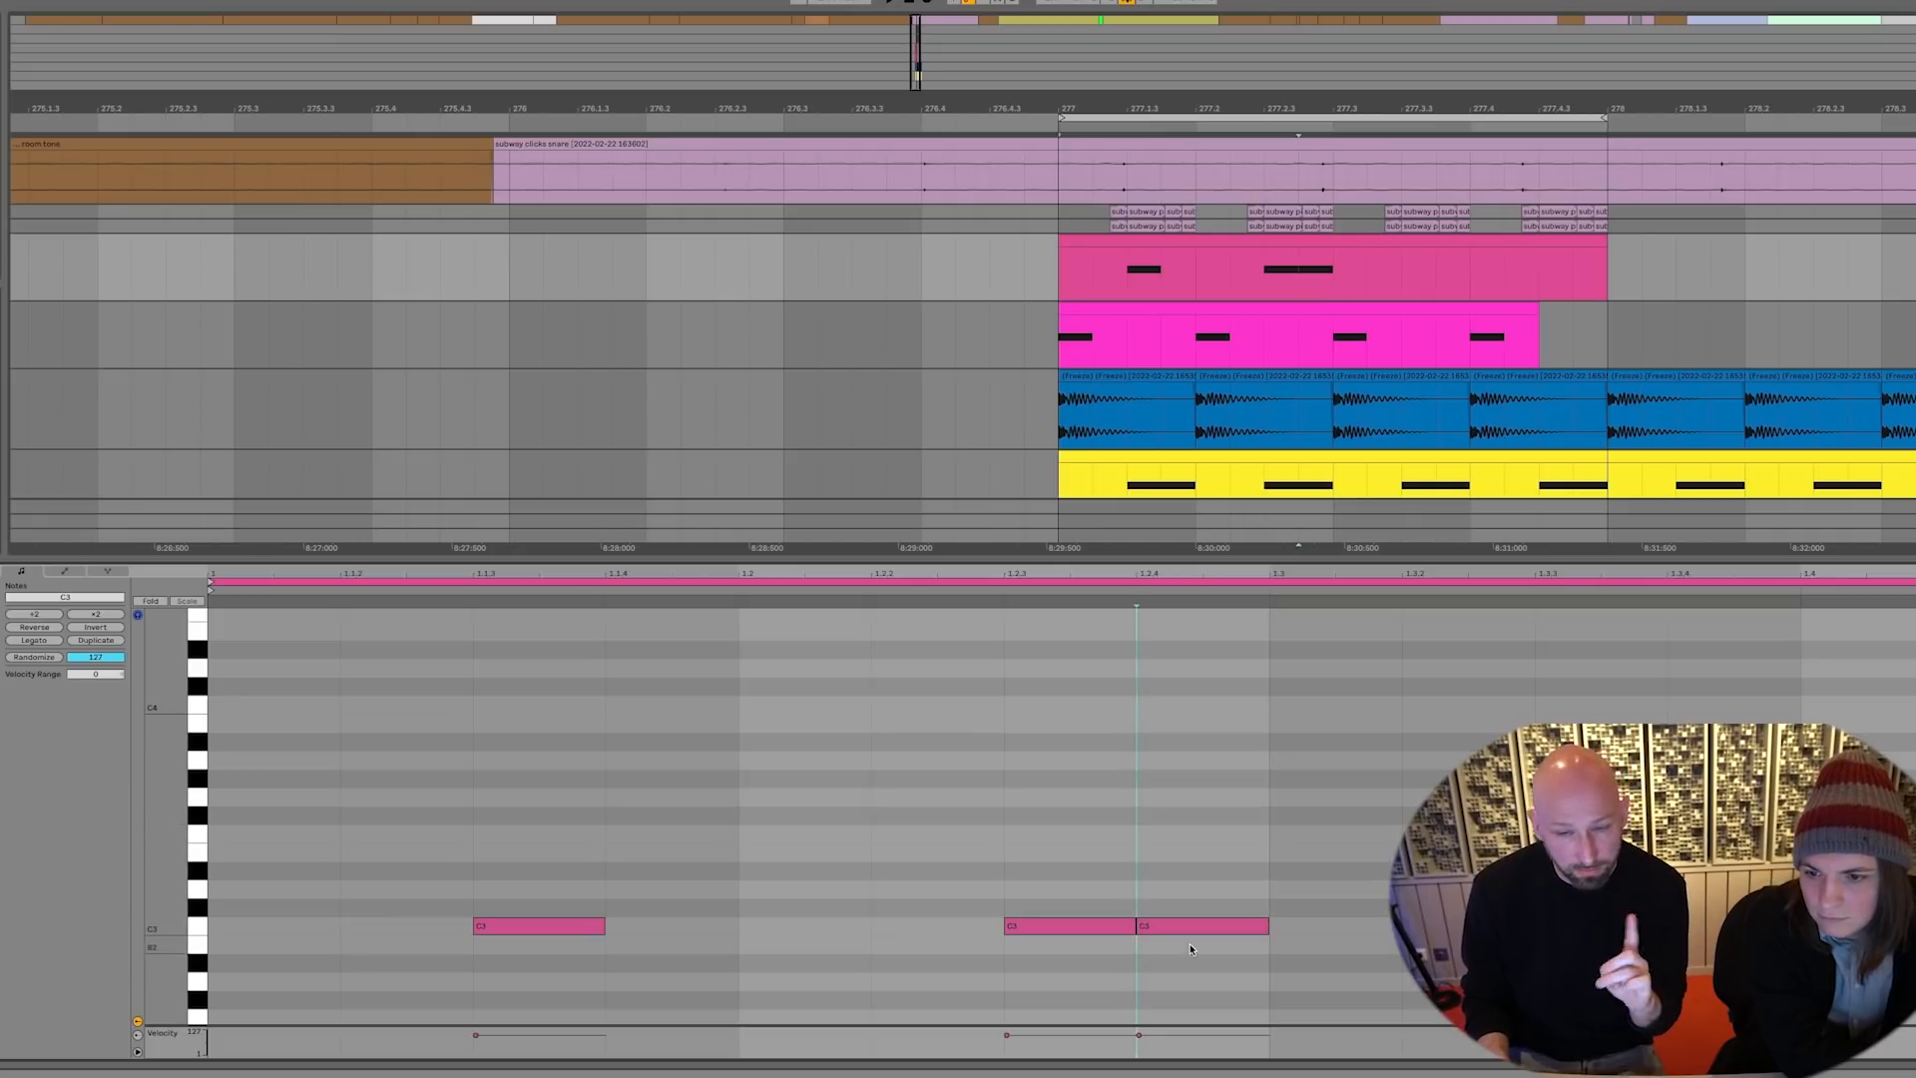
pyautogui.click(1146, 925)
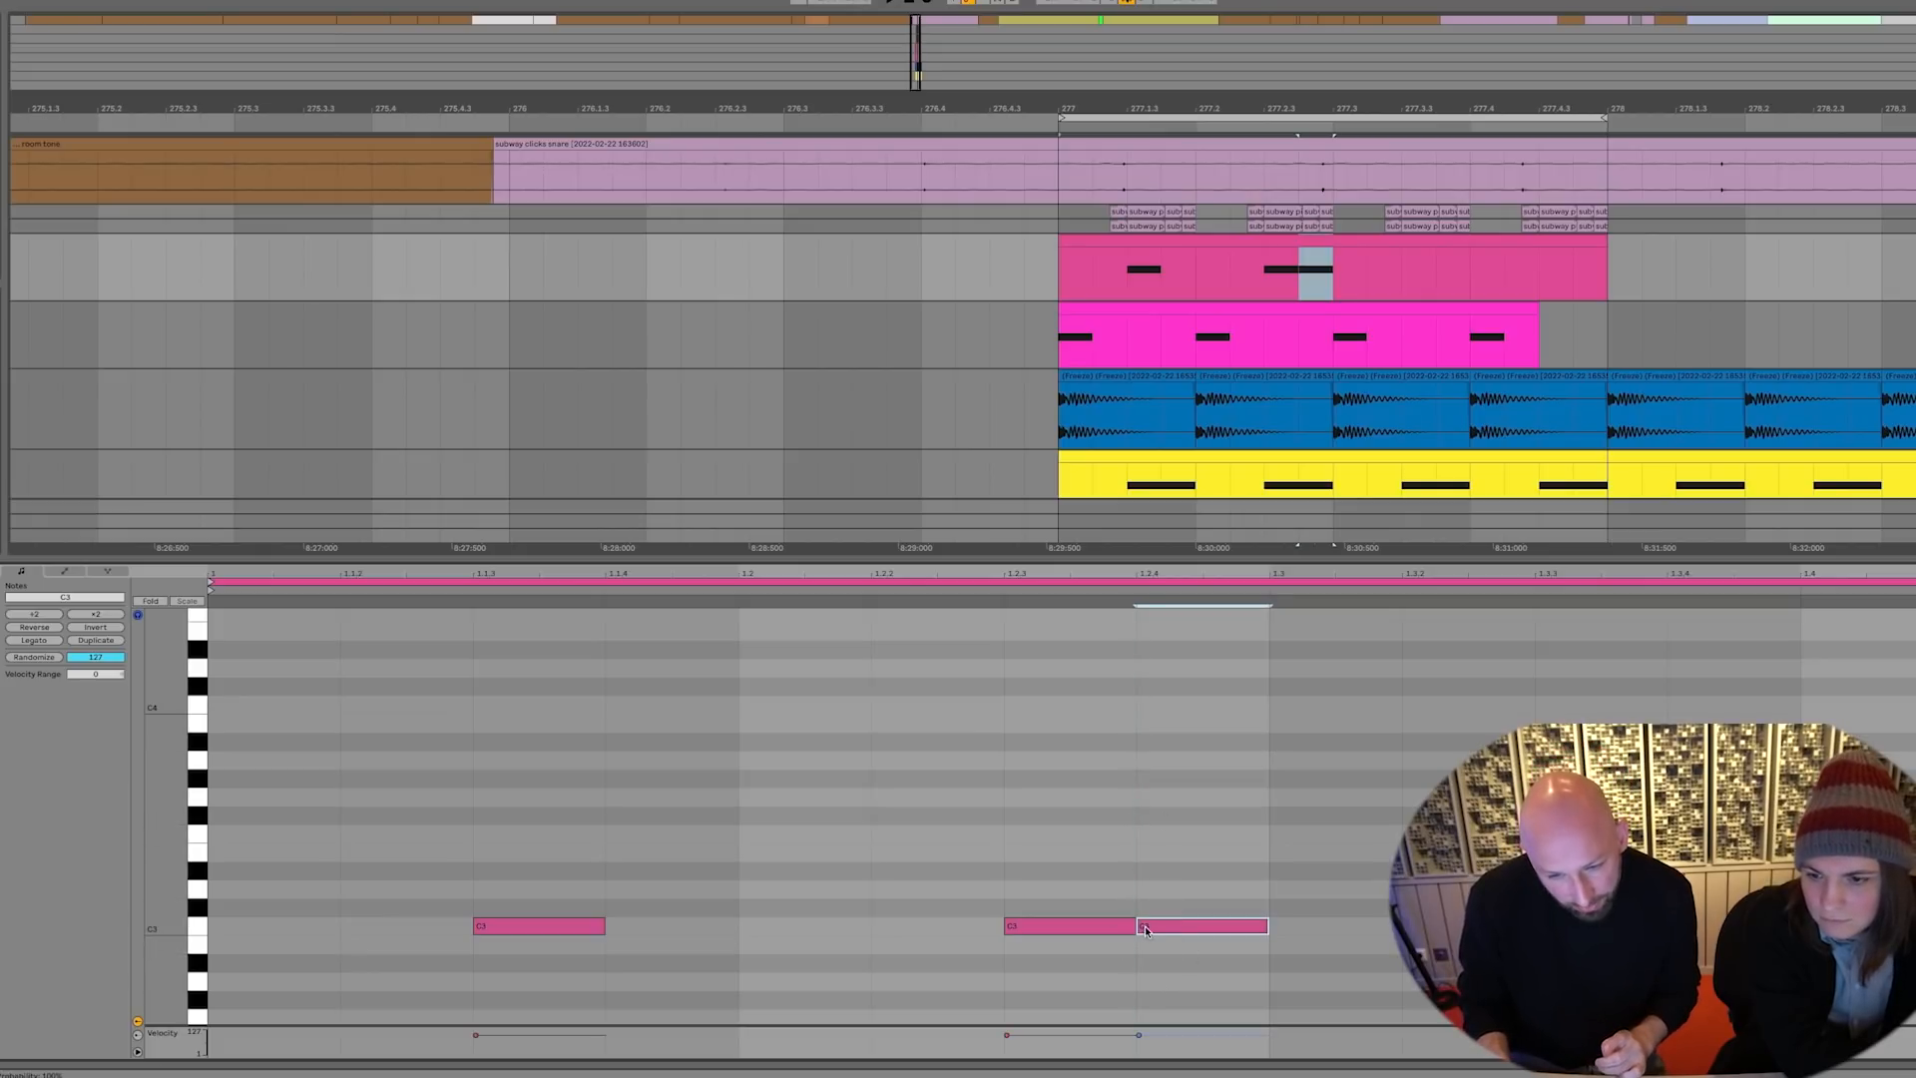
pyautogui.moveTo(1143, 930); pyautogui.dragTo(1174, 928)
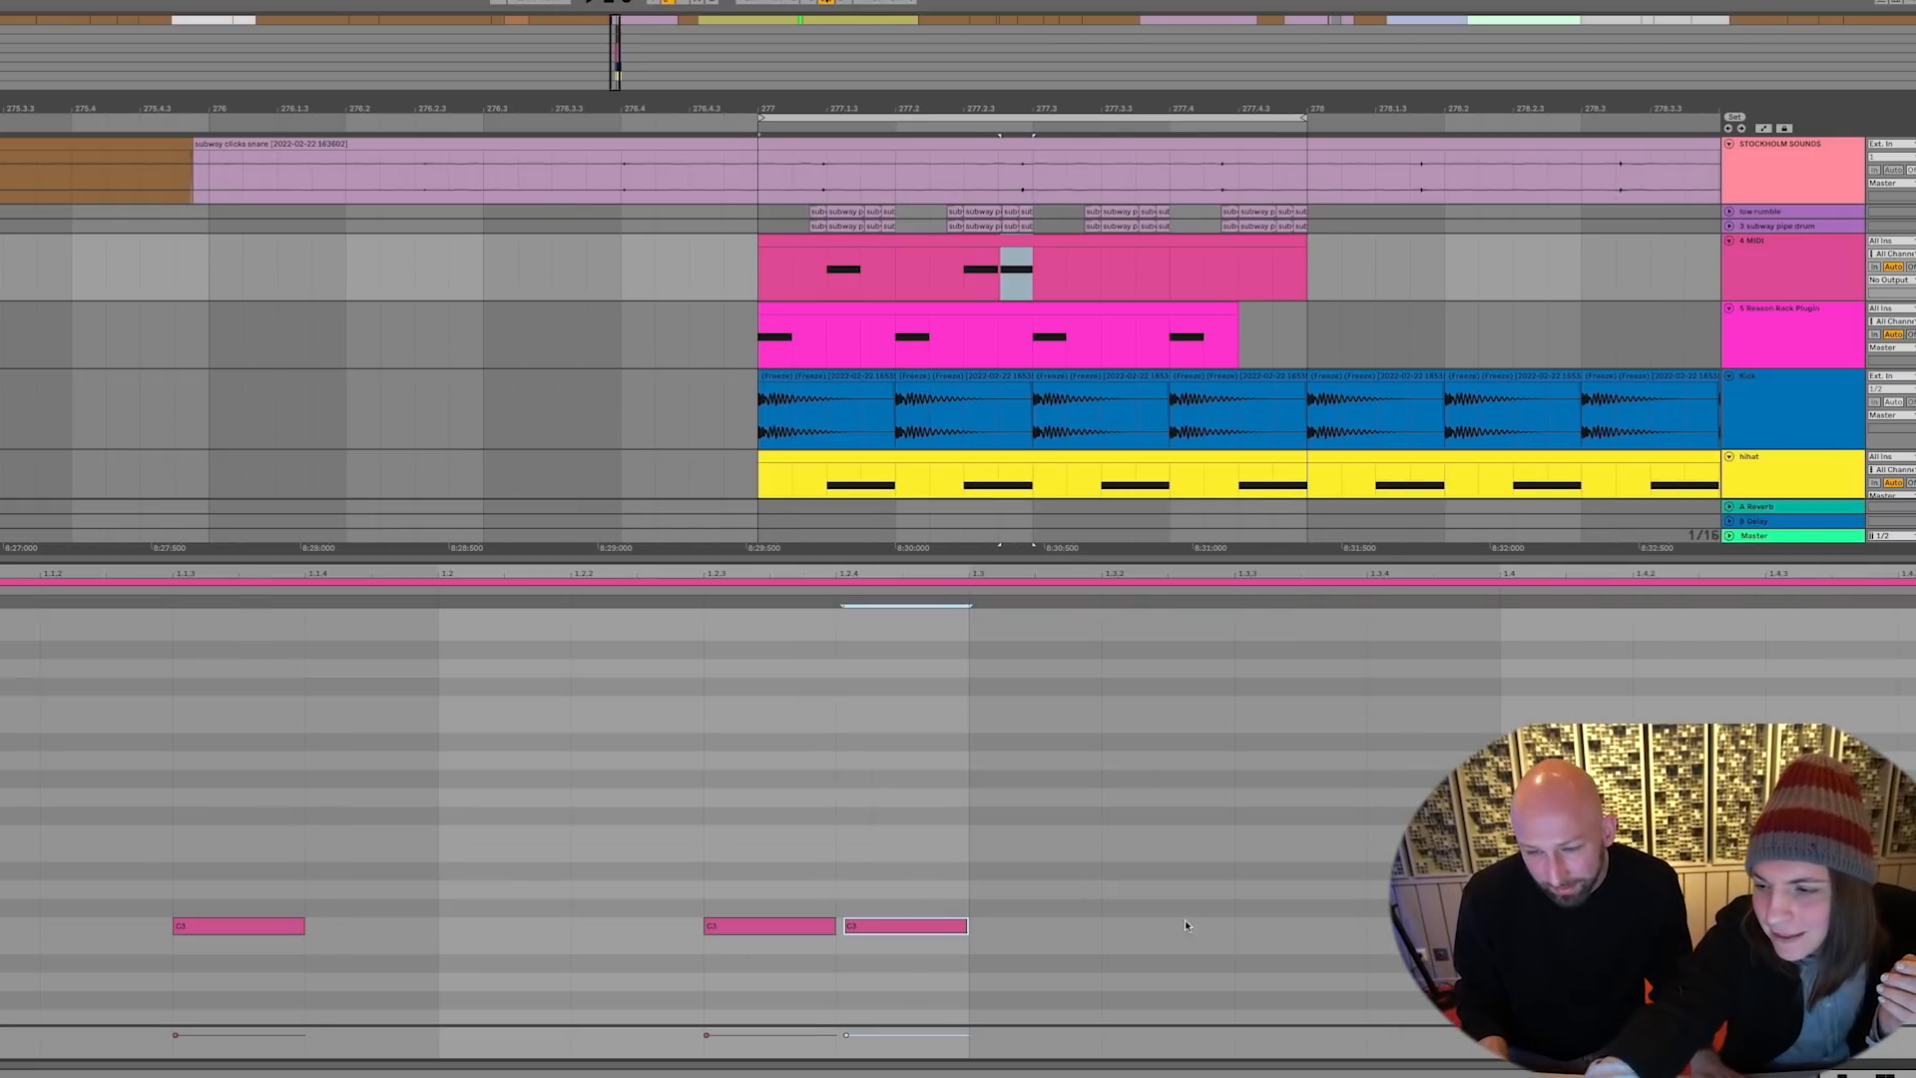
# Add C3 notes at 1.3.2, 1.3.4, 1.4.3 and 1.4.4, and trim the starts of the two beat-three notes slightly late
pyautogui.click(1170, 907)
pyautogui.doubleClick(1171, 920)
pyautogui.doubleClick(1568, 926)
pyautogui.doubleClick(1707, 918)
pyautogui.doubleClick(1830, 915)
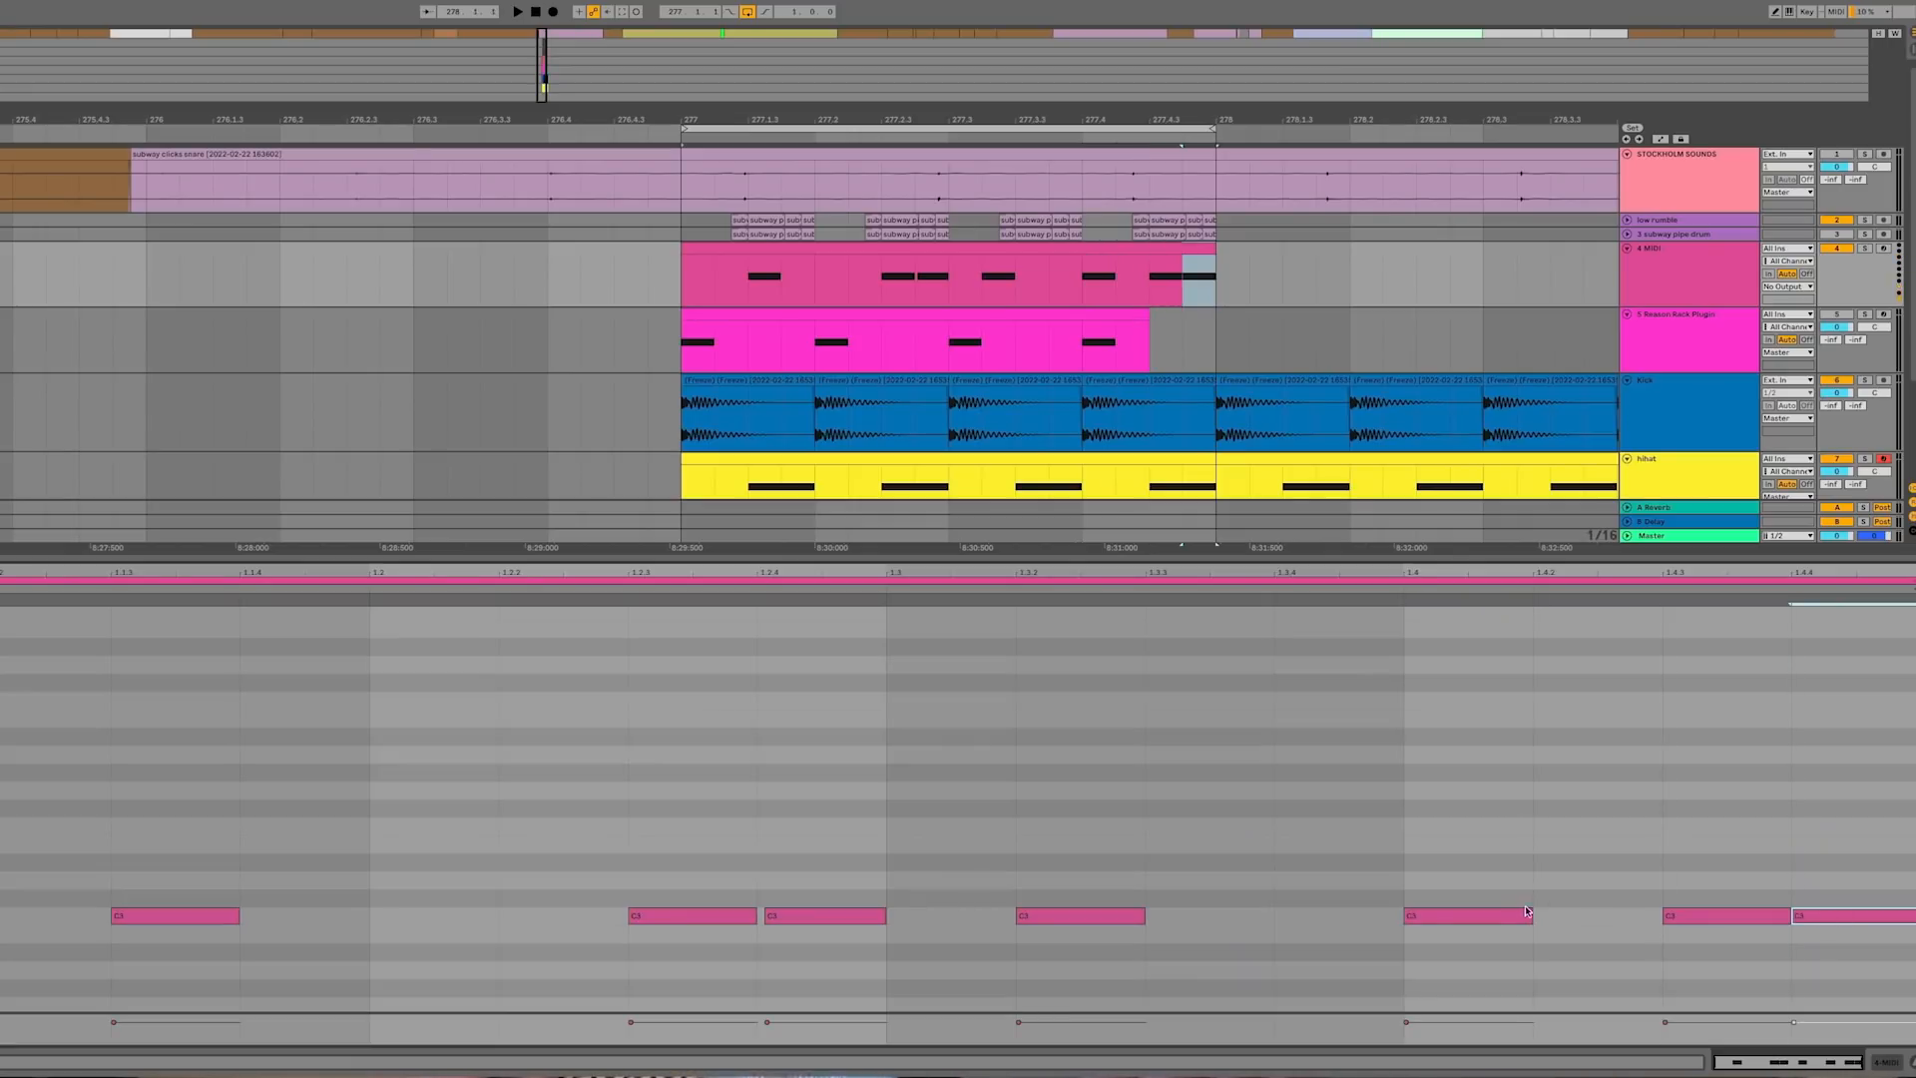
pyautogui.doubleClick(1527, 911)
pyautogui.doubleClick(1362, 915)
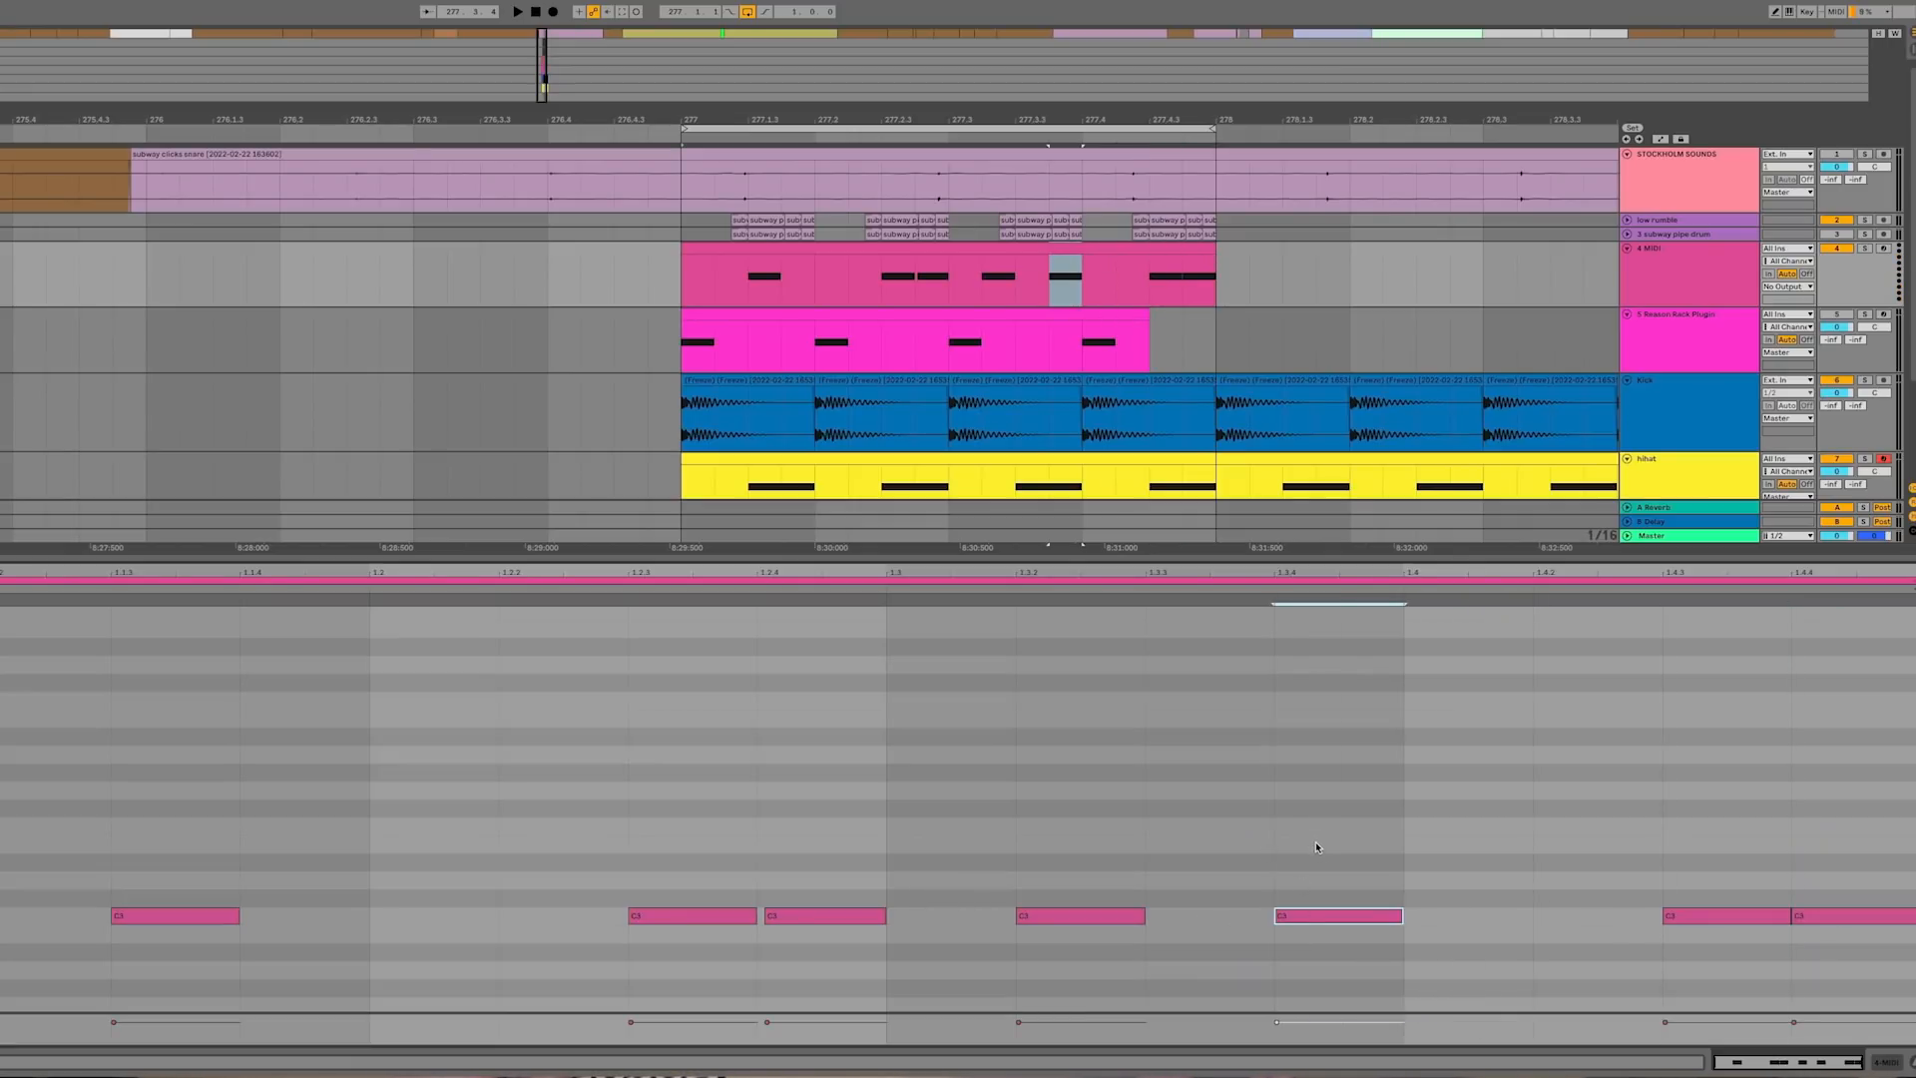
pyautogui.moveTo(1016, 849); pyautogui.dragTo(1313, 976)
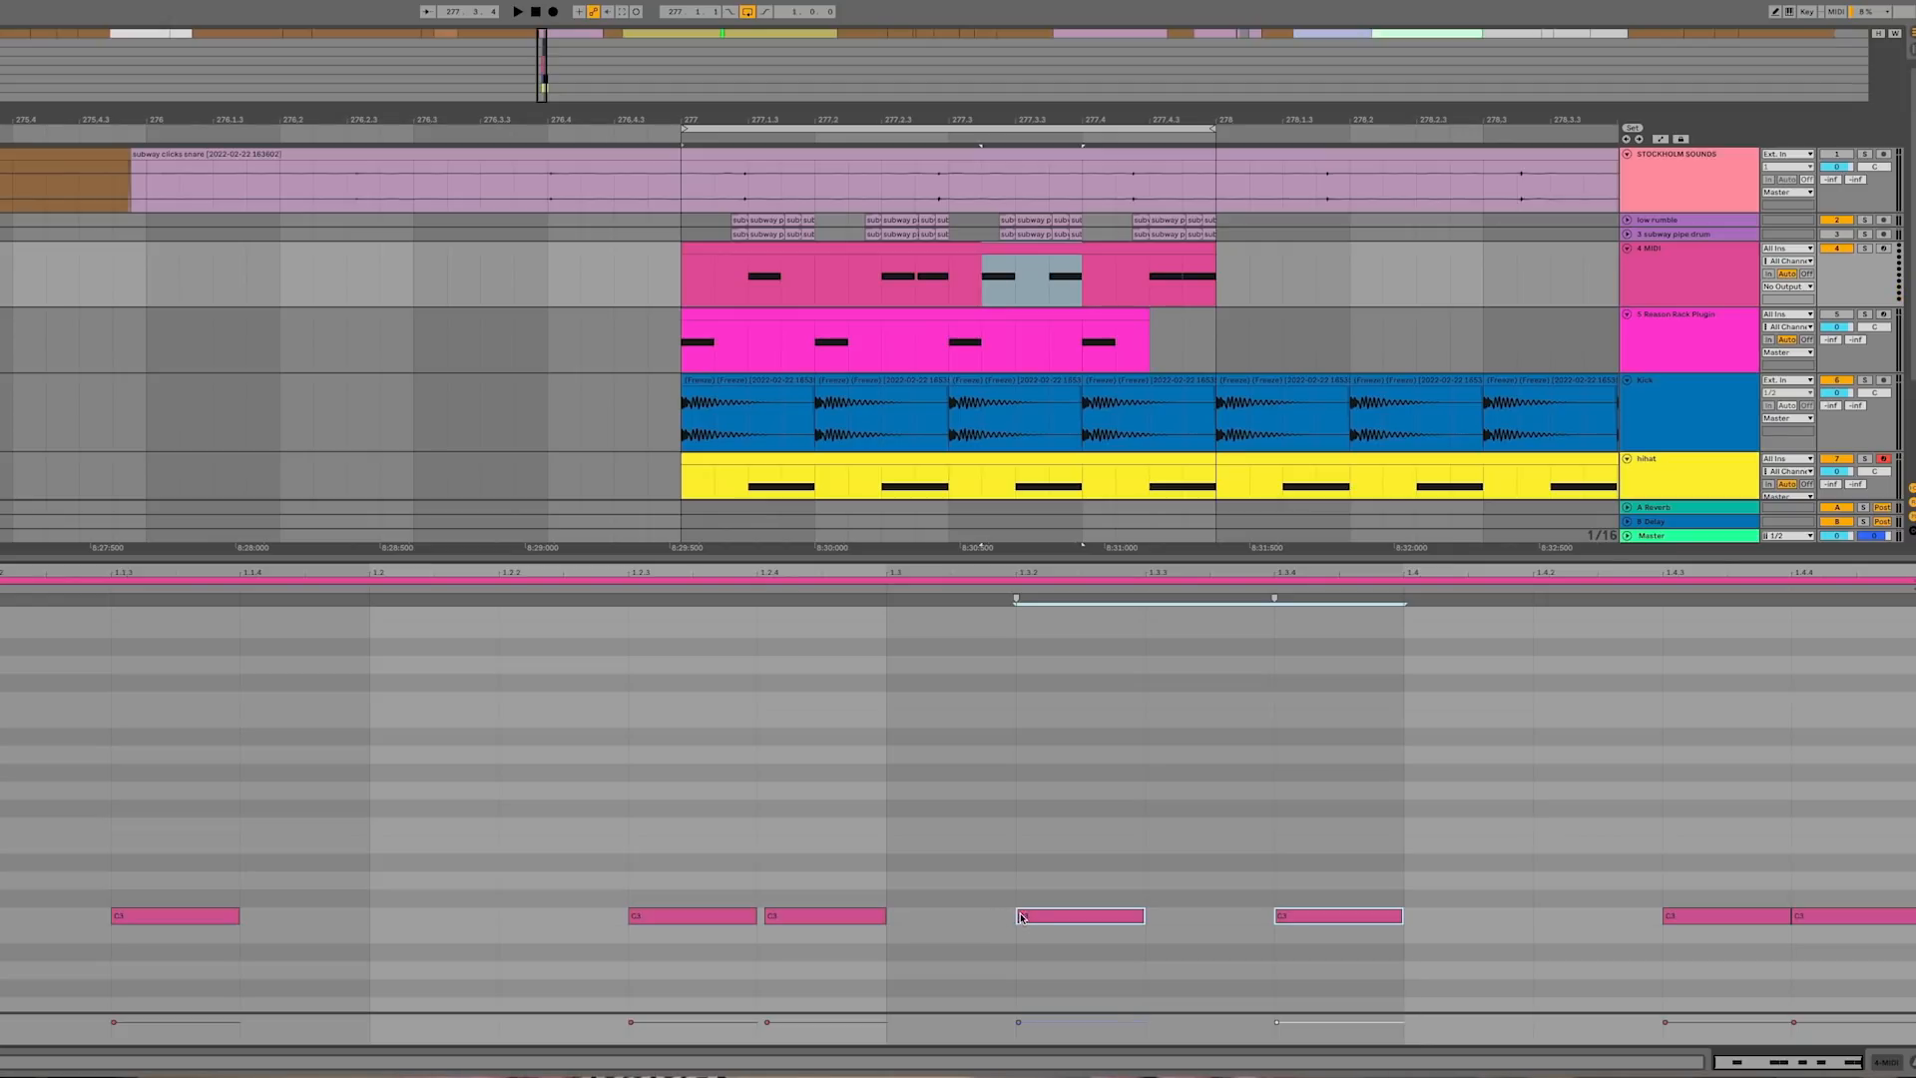
pyautogui.moveTo(1022, 919); pyautogui.dragTo(1028, 918)
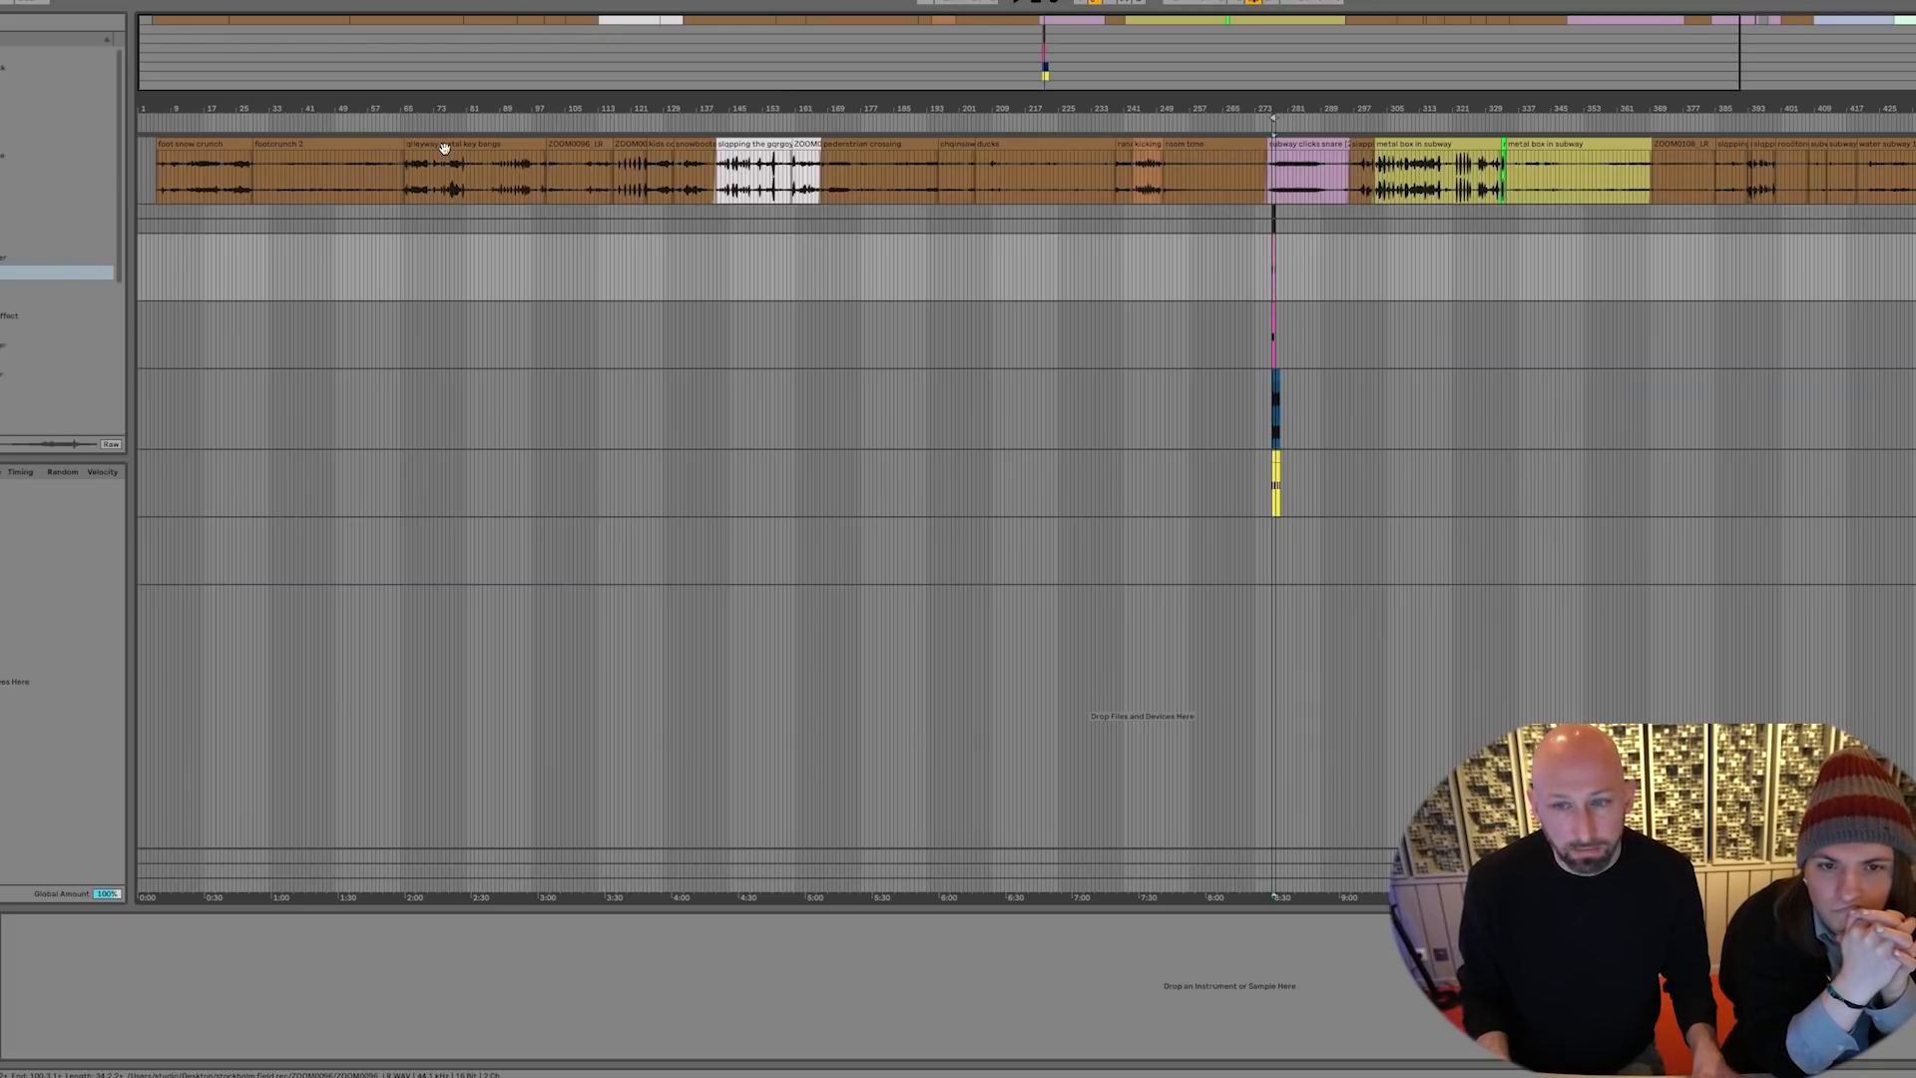
# Load the ZOOM0120_LR recording into Simpler on the new MIDI track and place the sample start right at a hit's attack
pyautogui.moveTo(444, 148); pyautogui.dragTo(385, 1009)
pyautogui.moveTo(1274, 109); pyautogui.dragTo(1274, 450)
pyautogui.moveTo(198, 952); pyautogui.dragTo(273, 1043)
pyautogui.moveTo(54, 943); pyautogui.dragTo(70, 1008)
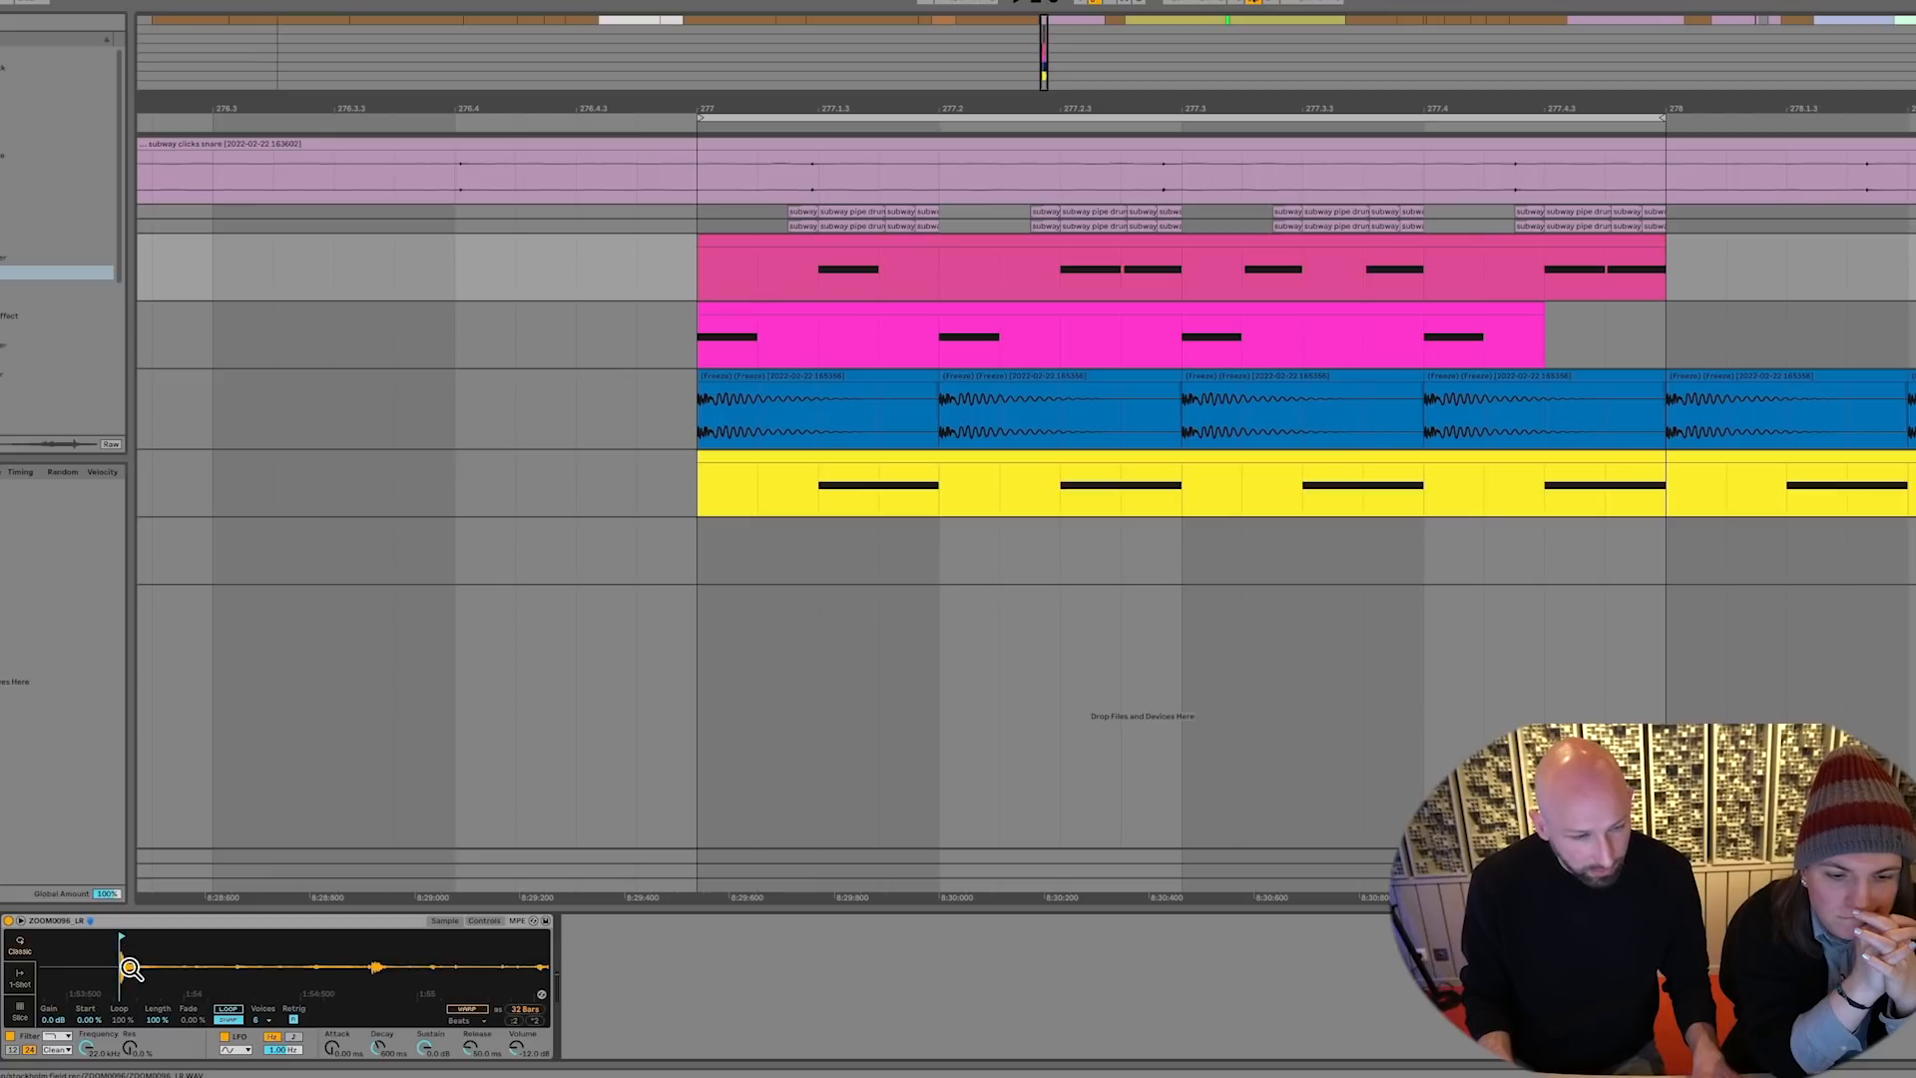
pyautogui.moveTo(130, 967); pyautogui.dragTo(130, 1003)
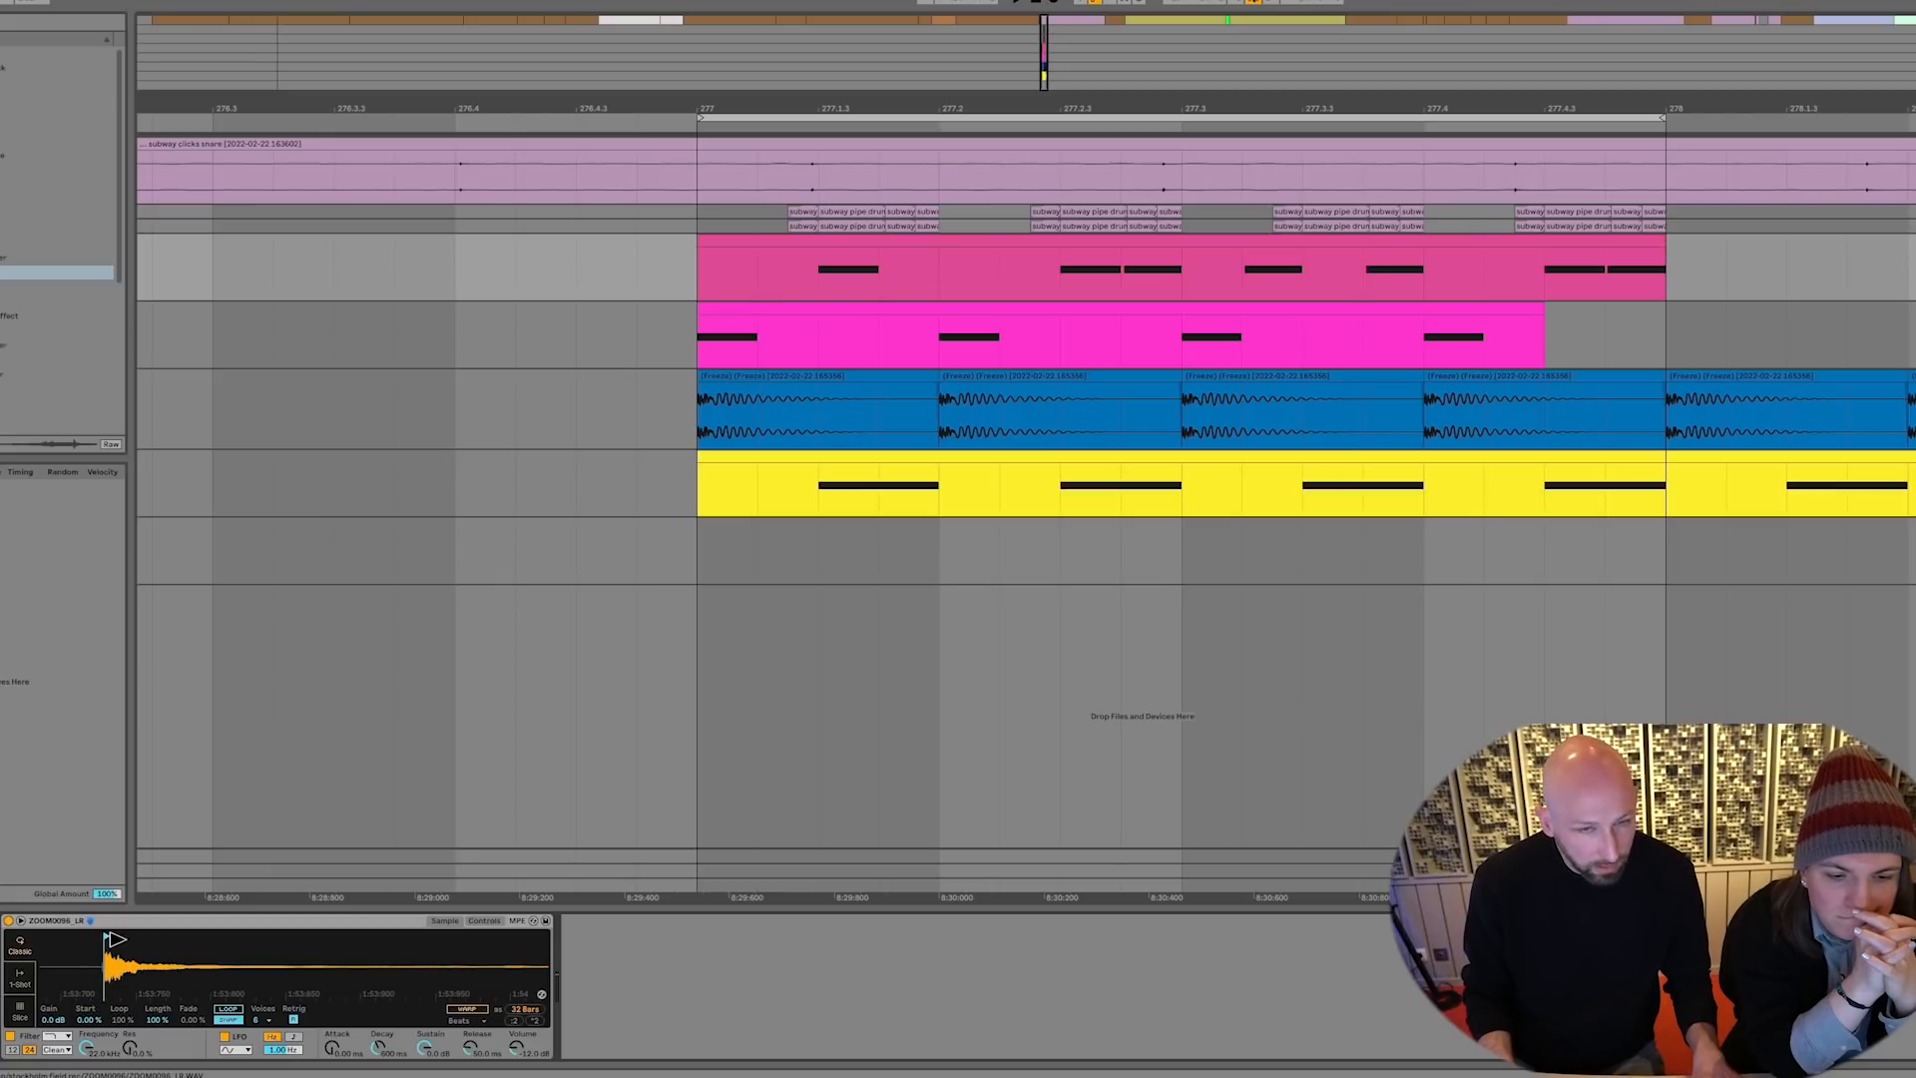
pyautogui.click(696, 281)
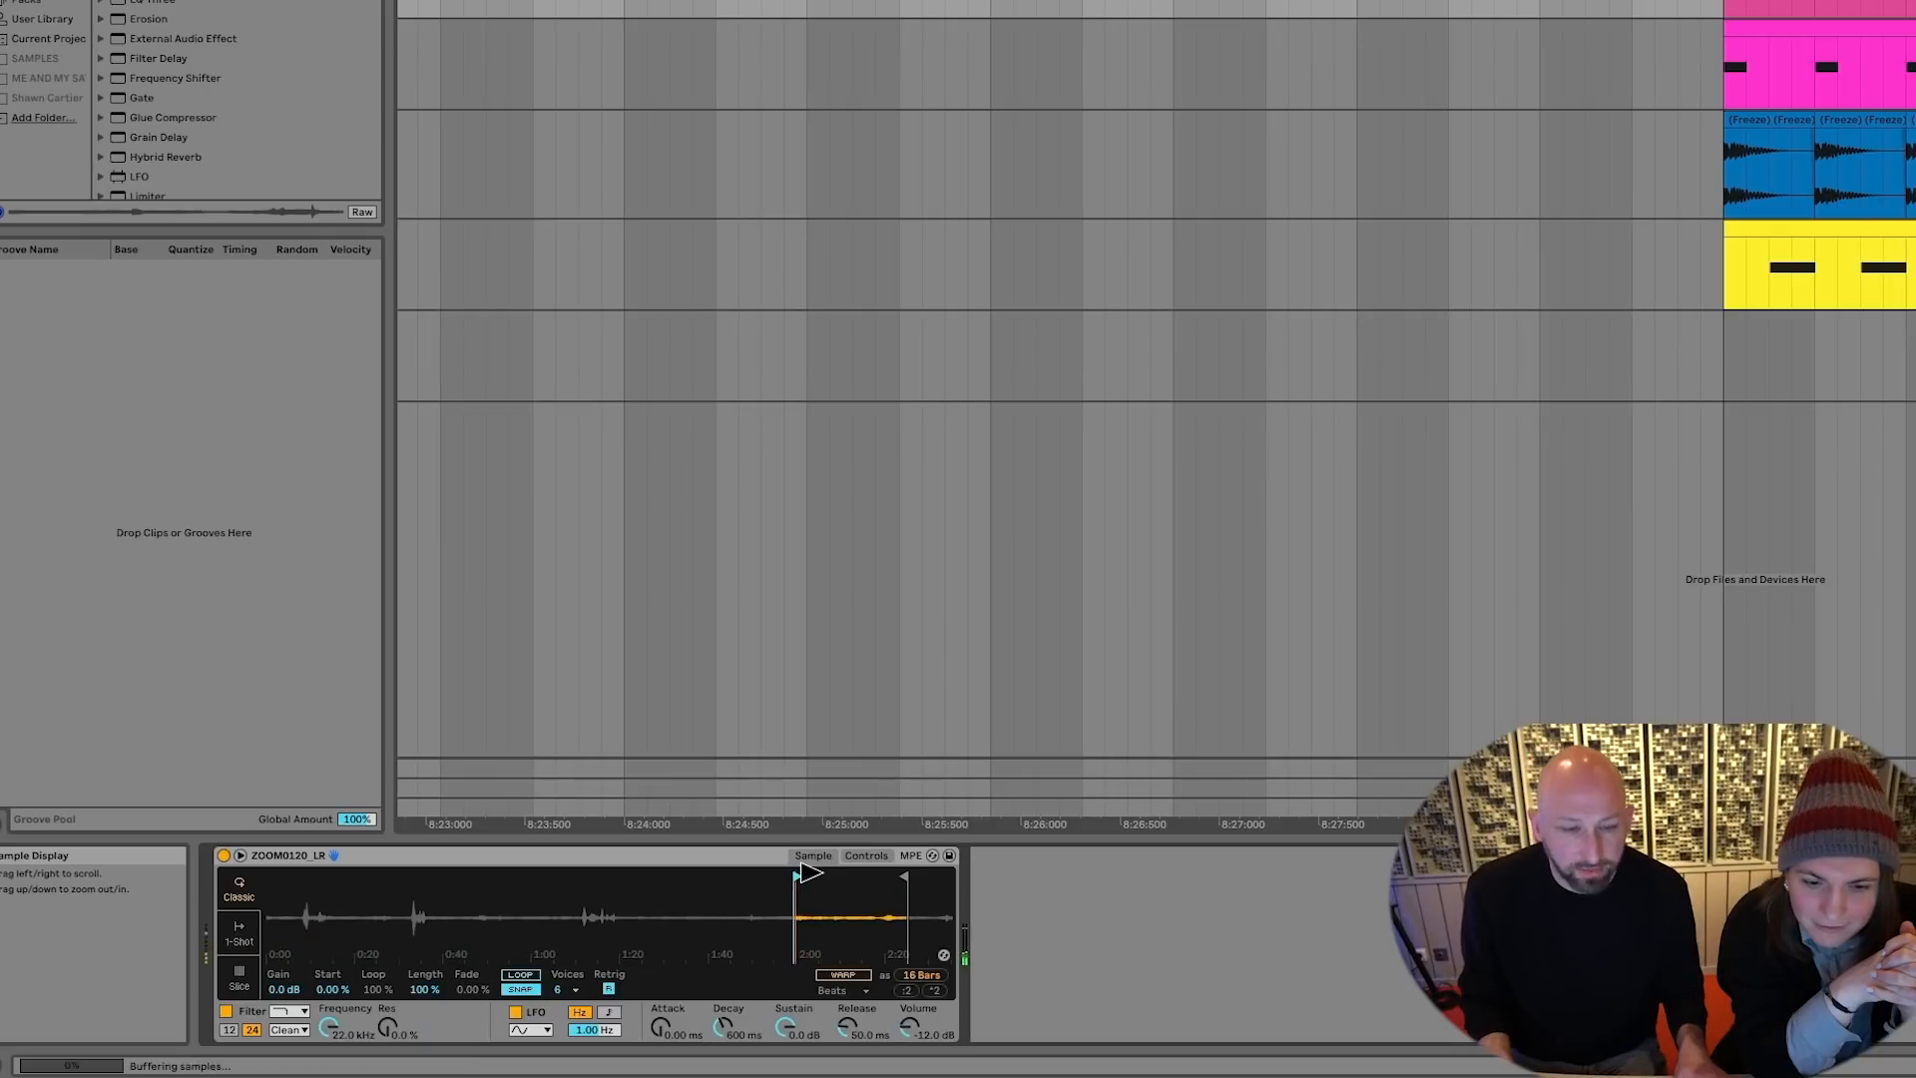
# Set Simpler's volume to 4.50 dB, release to 4.37 s and transposition to -24 st while the loop plays
pyautogui.moveTo(909, 1026); pyautogui.dragTo(910, 1013)
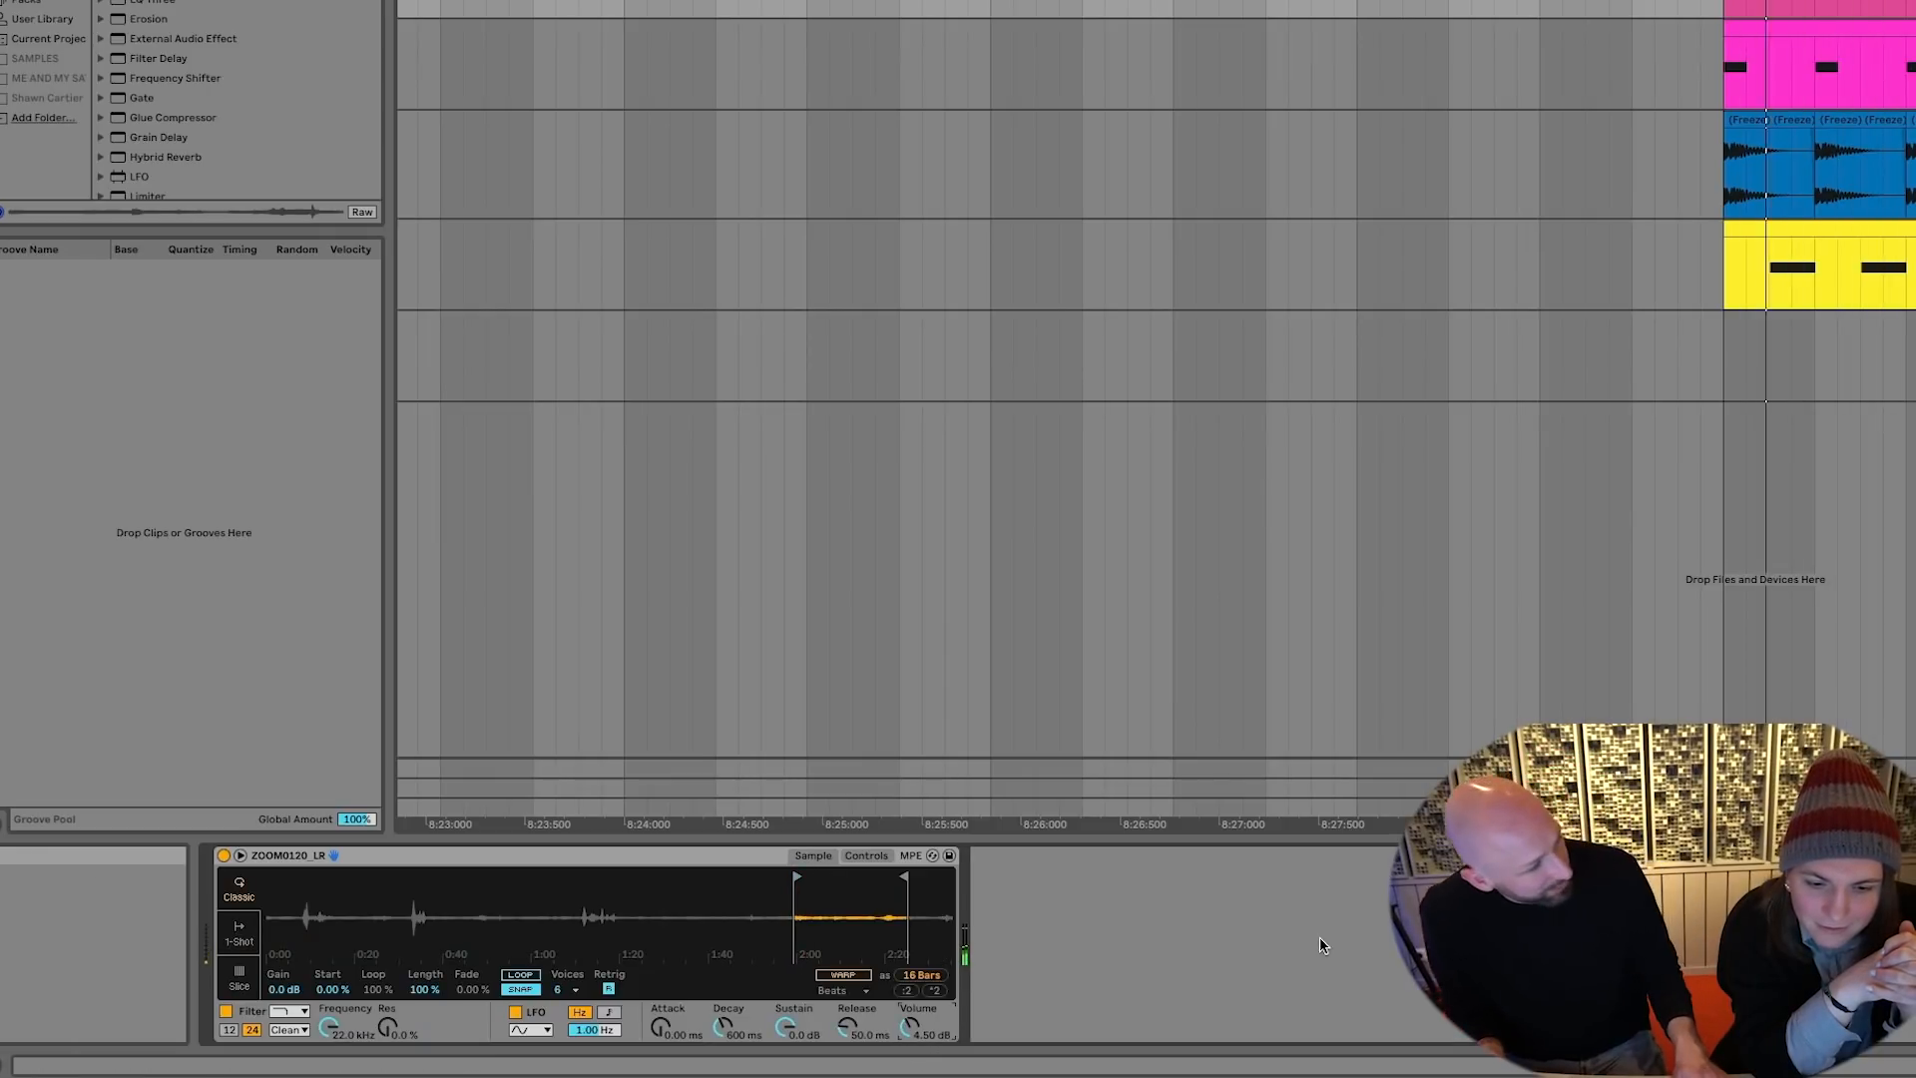
pyautogui.click(1853, 536)
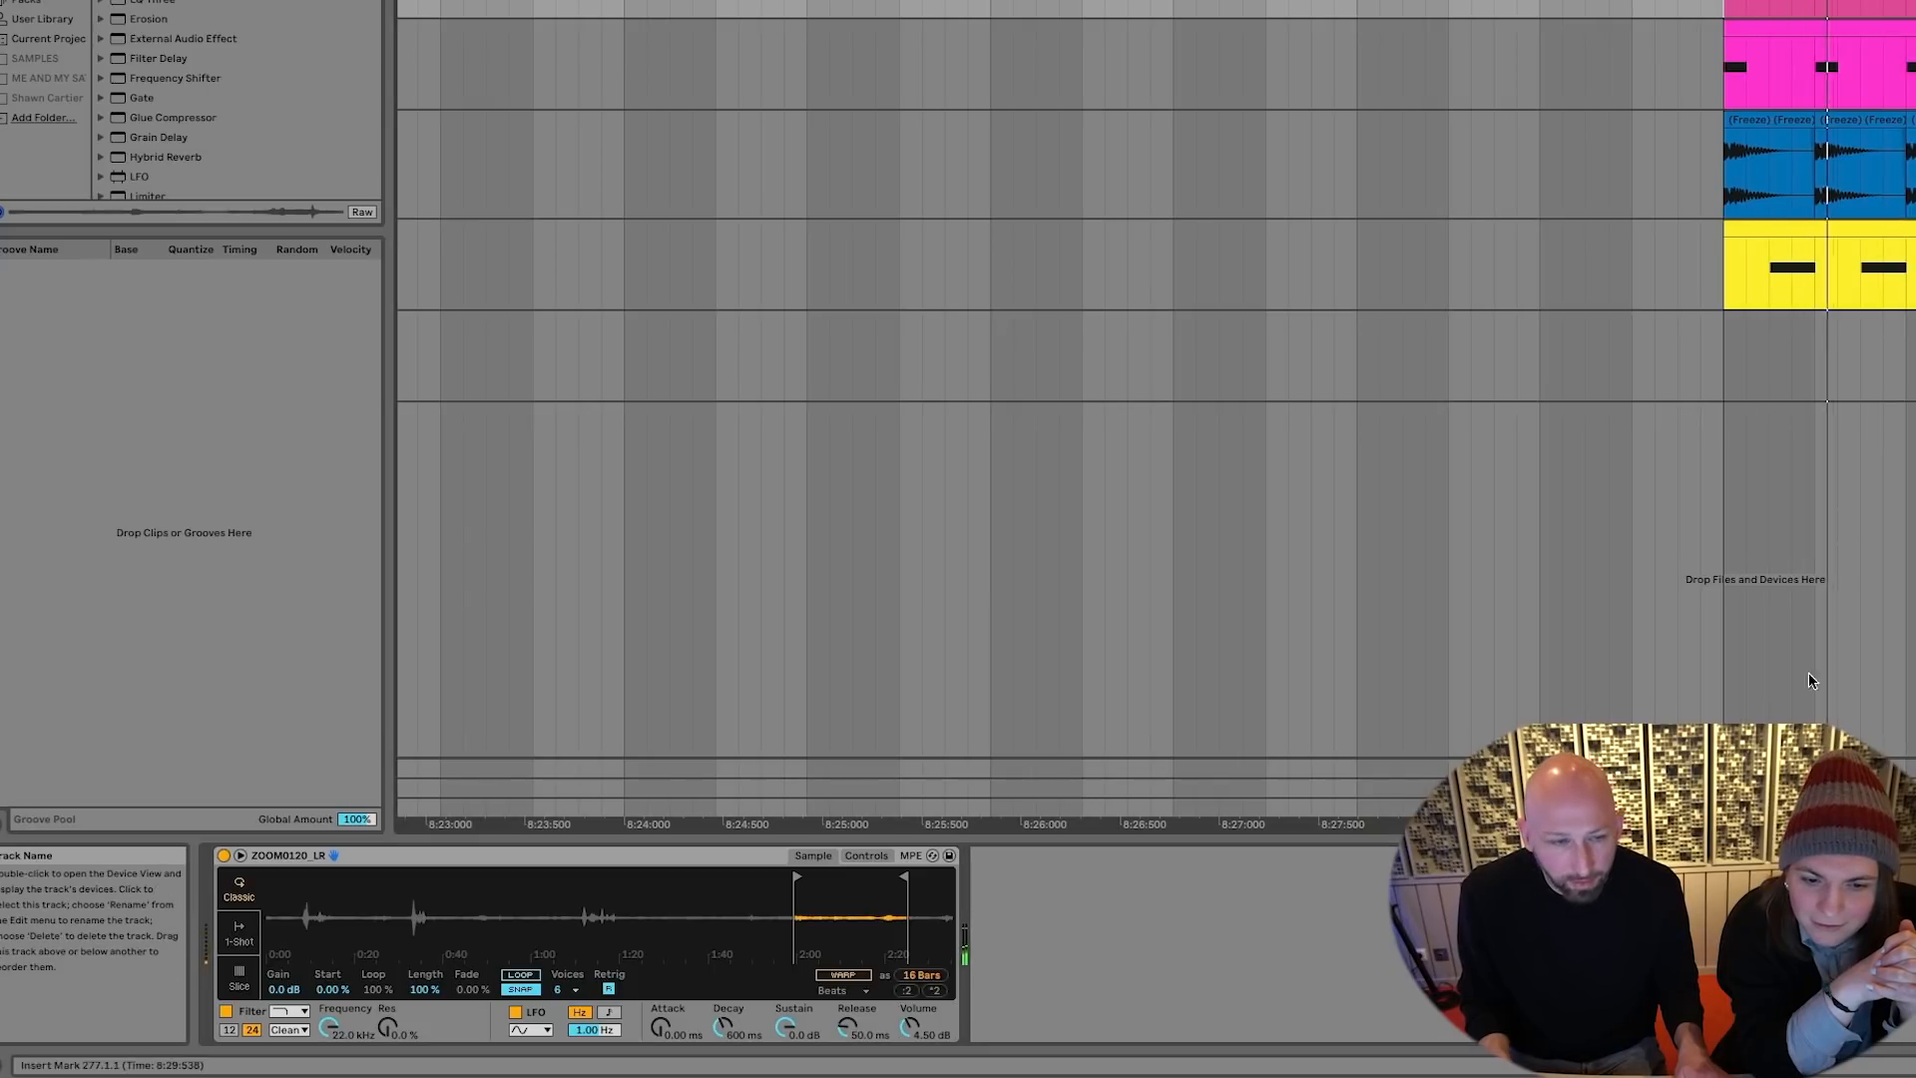
pyautogui.click(860, 856)
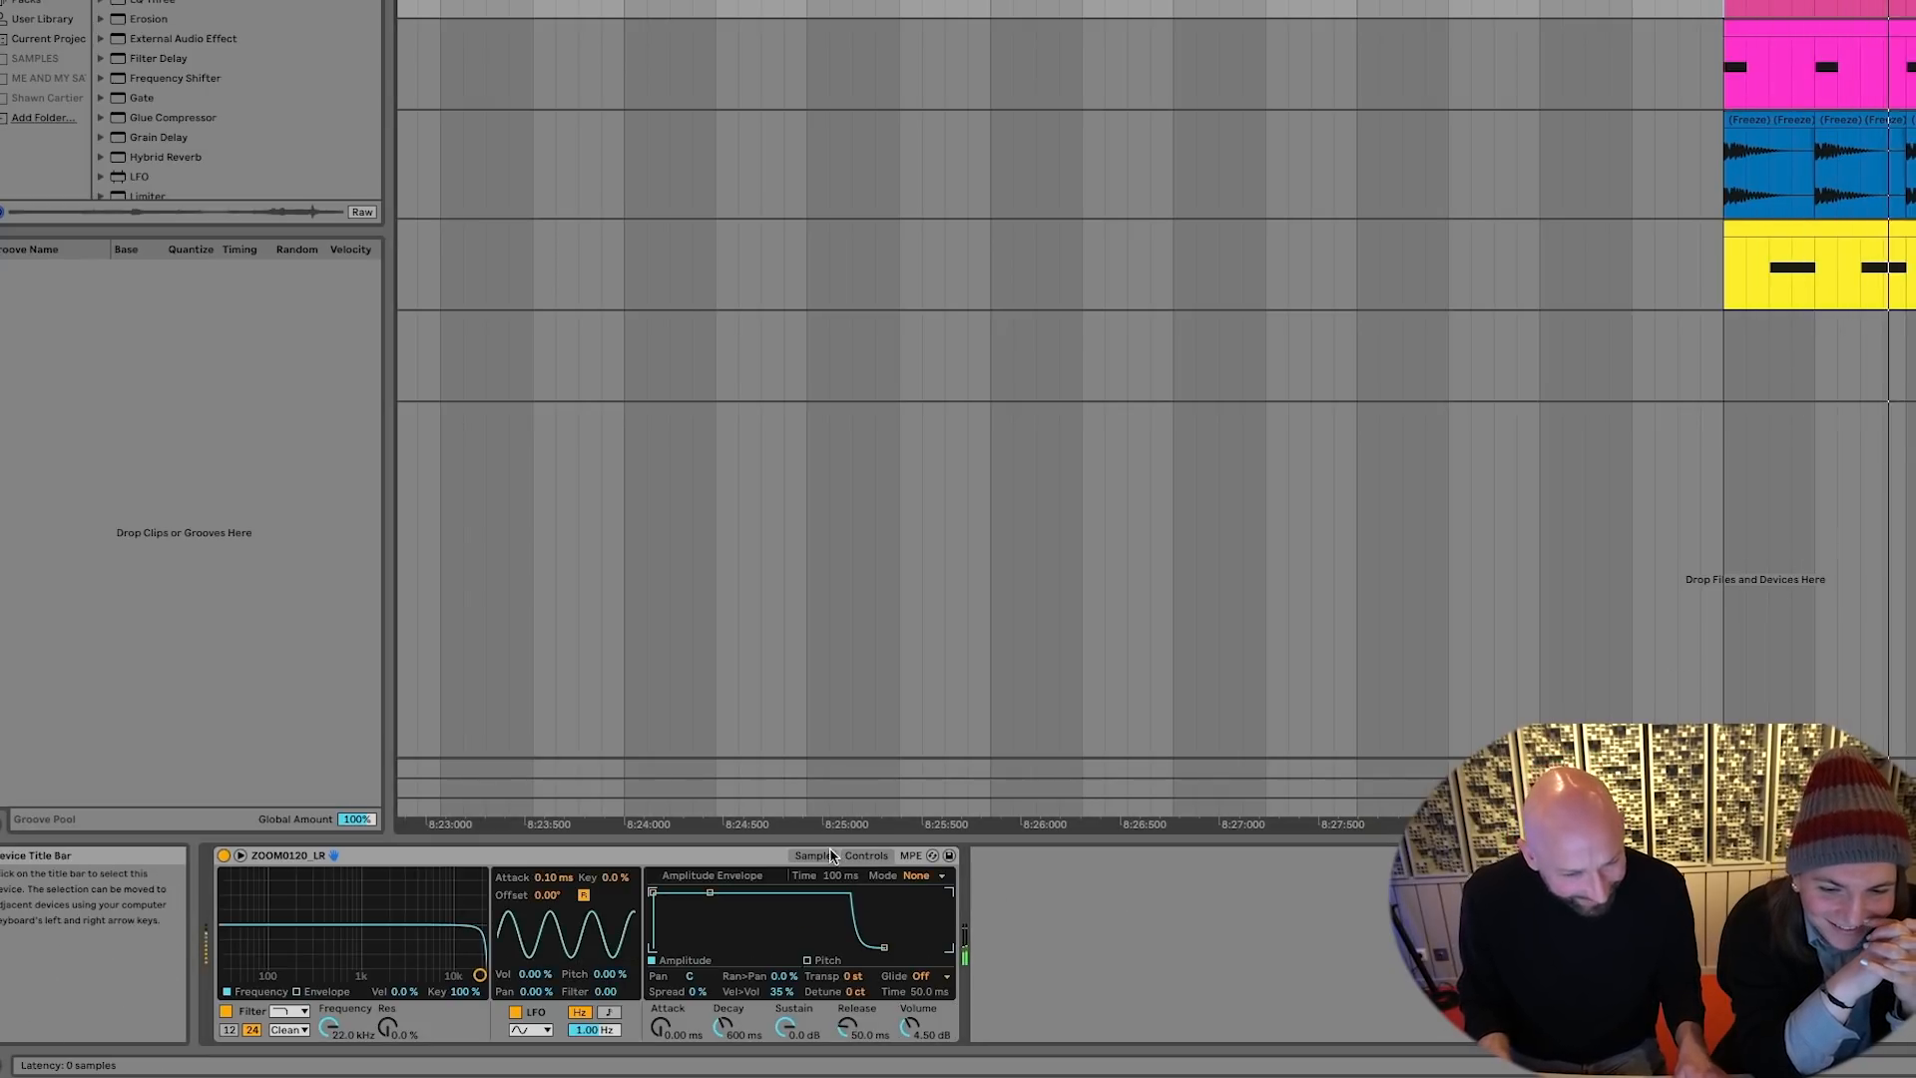
pyautogui.click(816, 856)
pyautogui.moveTo(846, 1028)
pyautogui.mouseDown()
pyautogui.moveTo(847, 973)
pyautogui.moveTo(846, 992)
pyautogui.mouseUp()
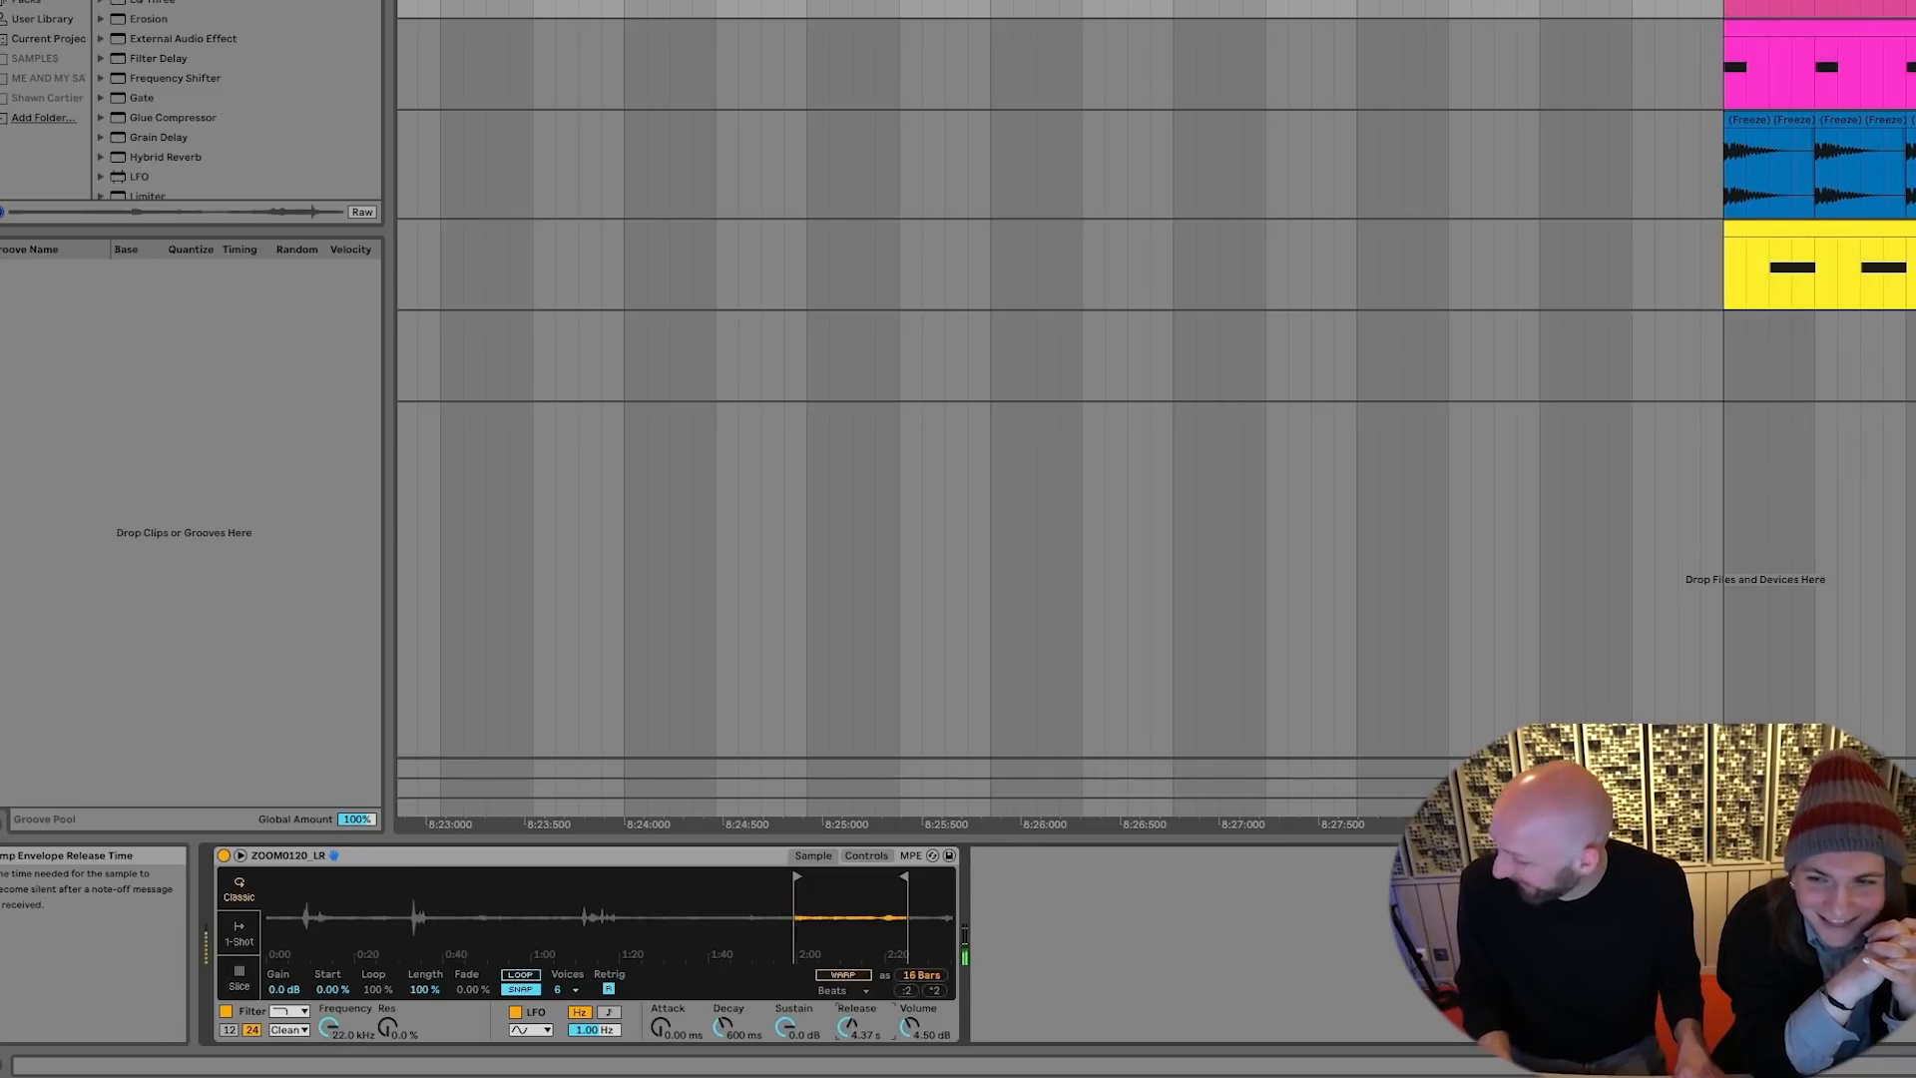
pyautogui.click(867, 856)
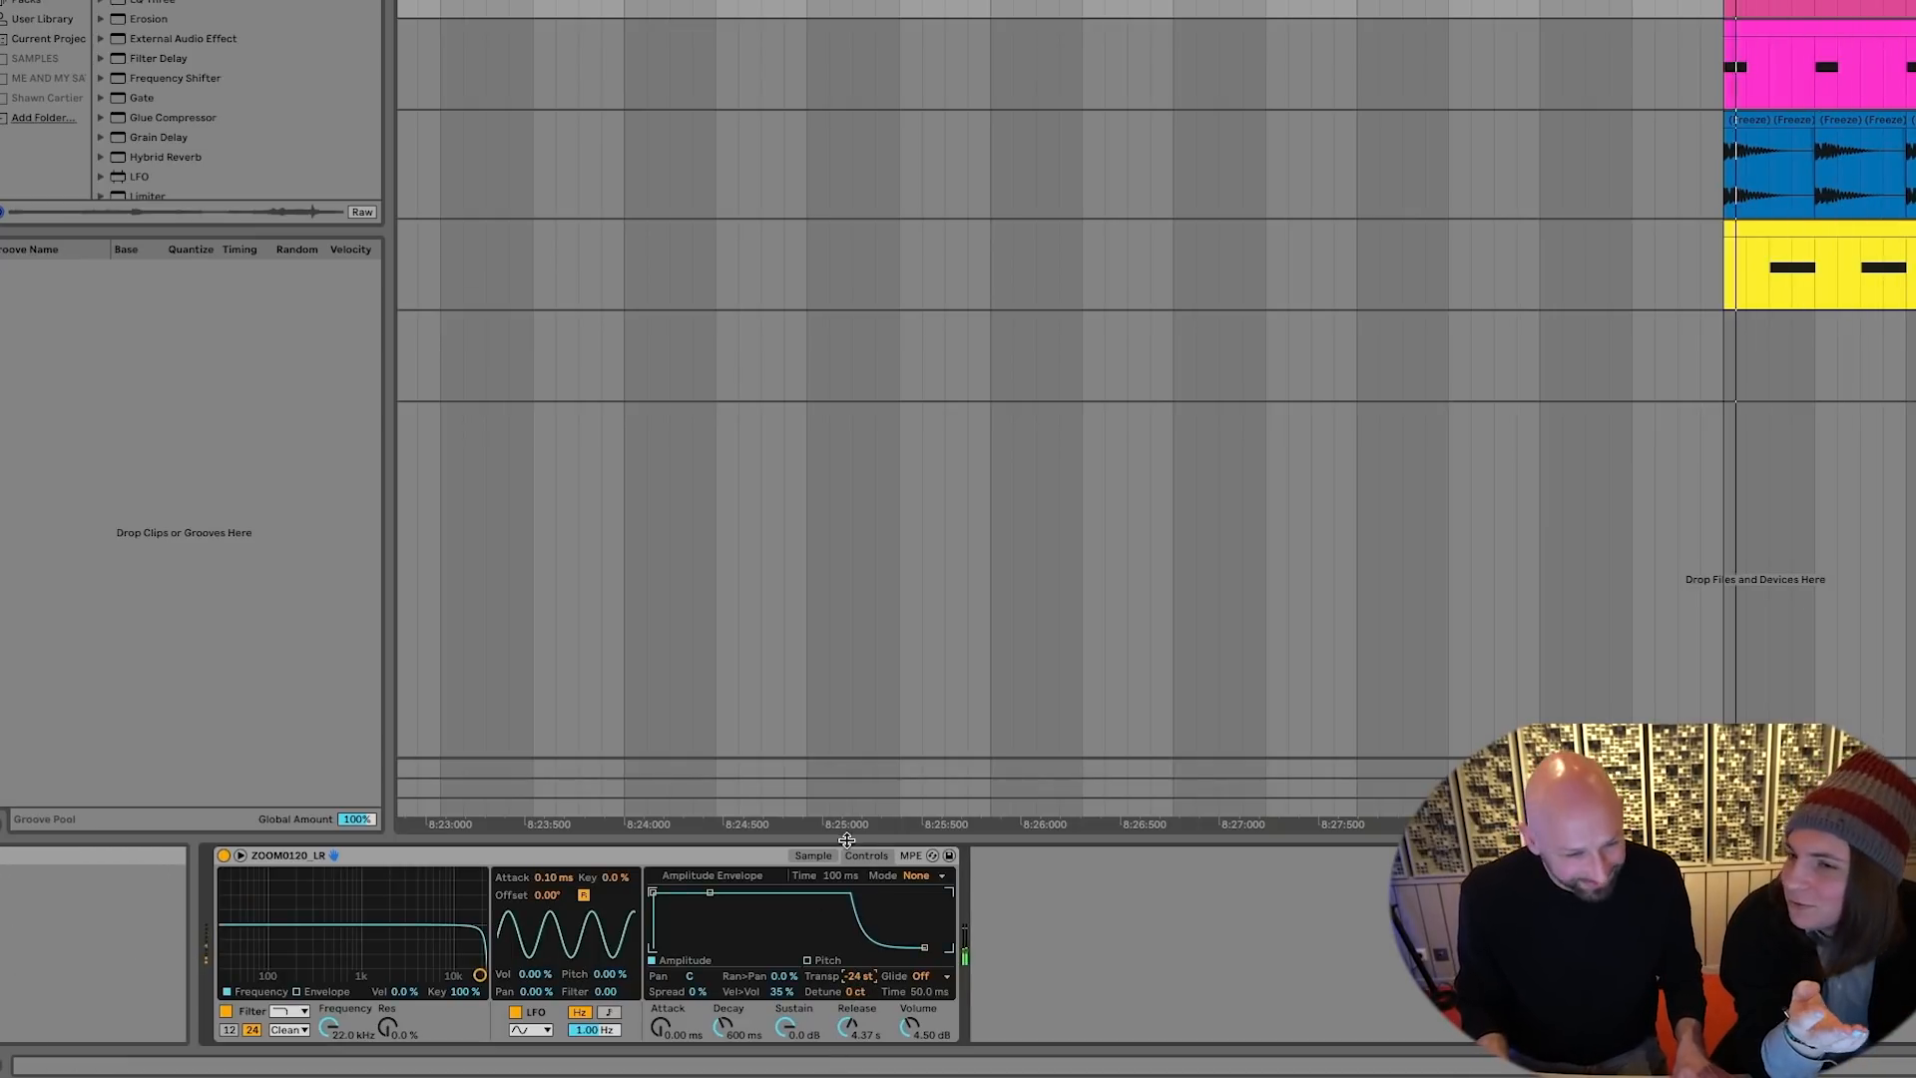
pyautogui.click(814, 855)
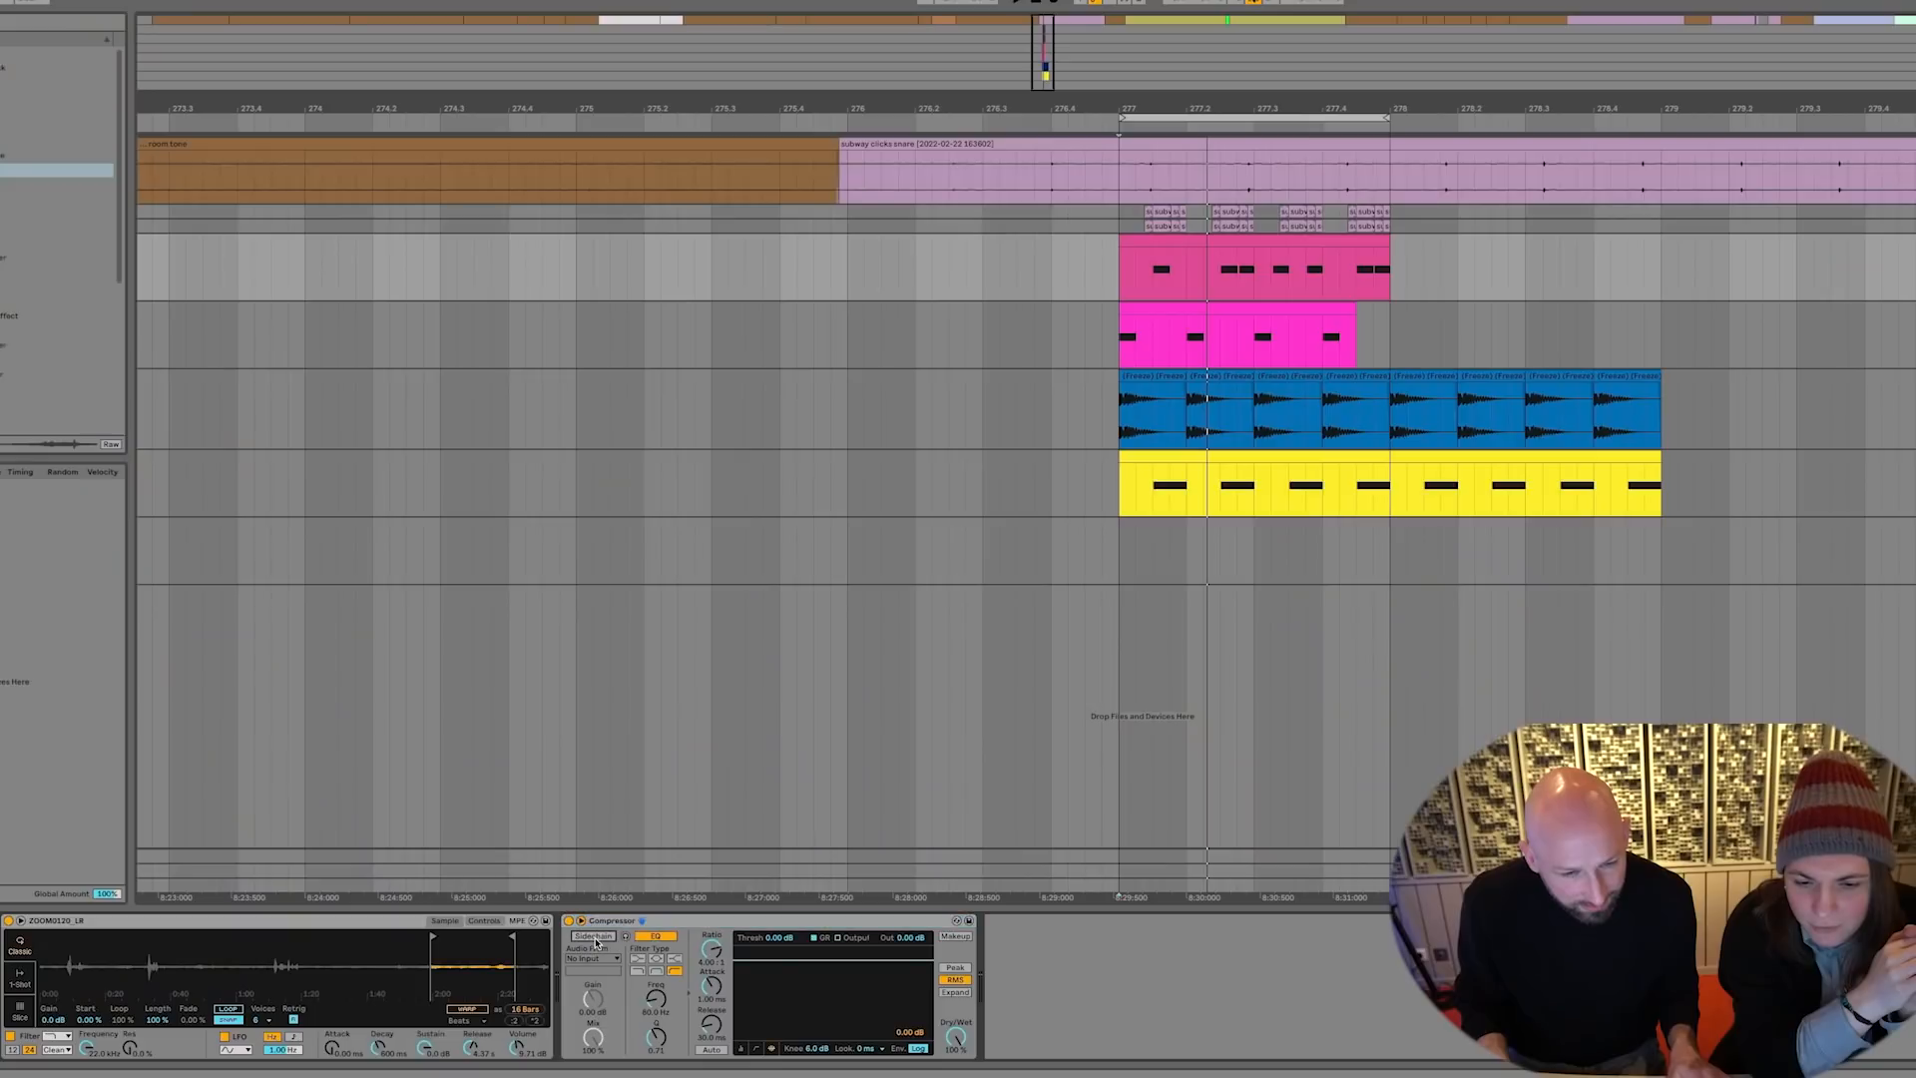
# Sidechain the Compressor after Simpler to the Kick track and set its threshold to -21.7 dB while playing the loop
pyautogui.click(594, 959)
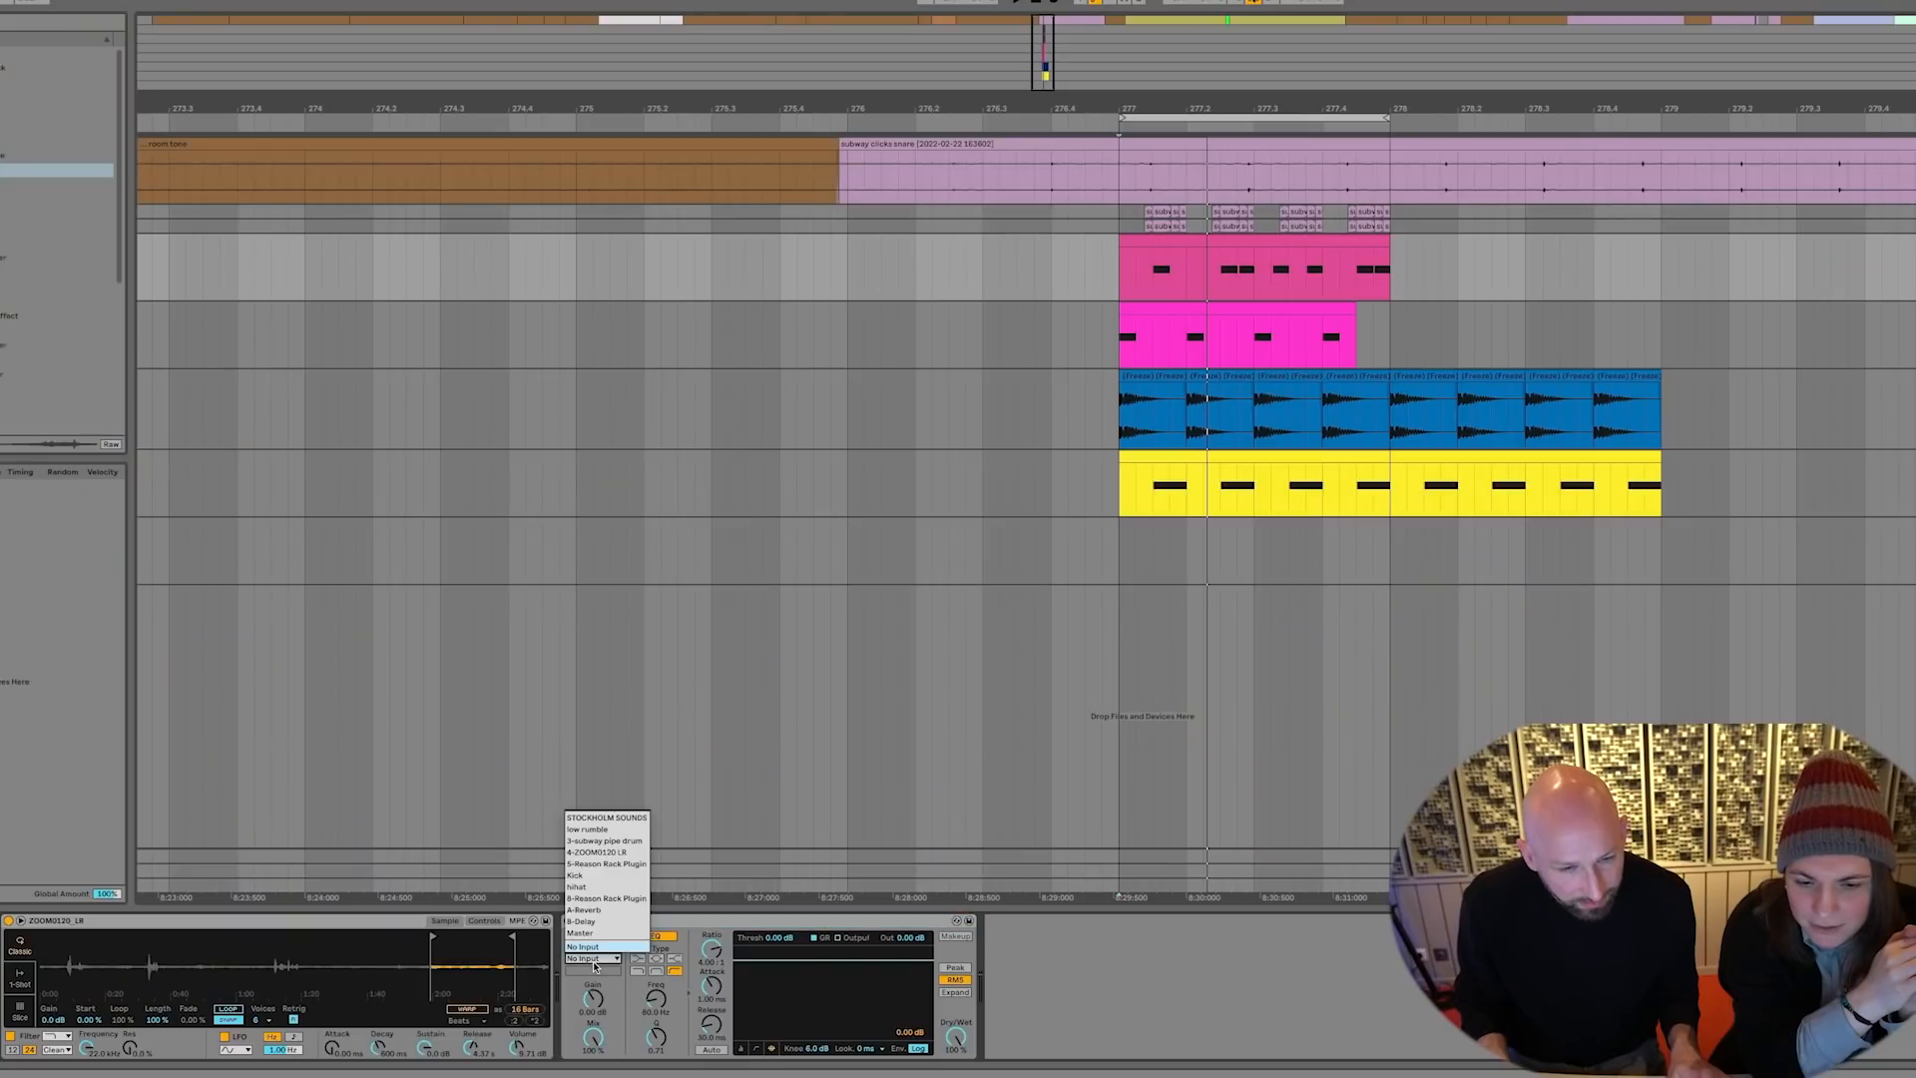
pyautogui.click(599, 875)
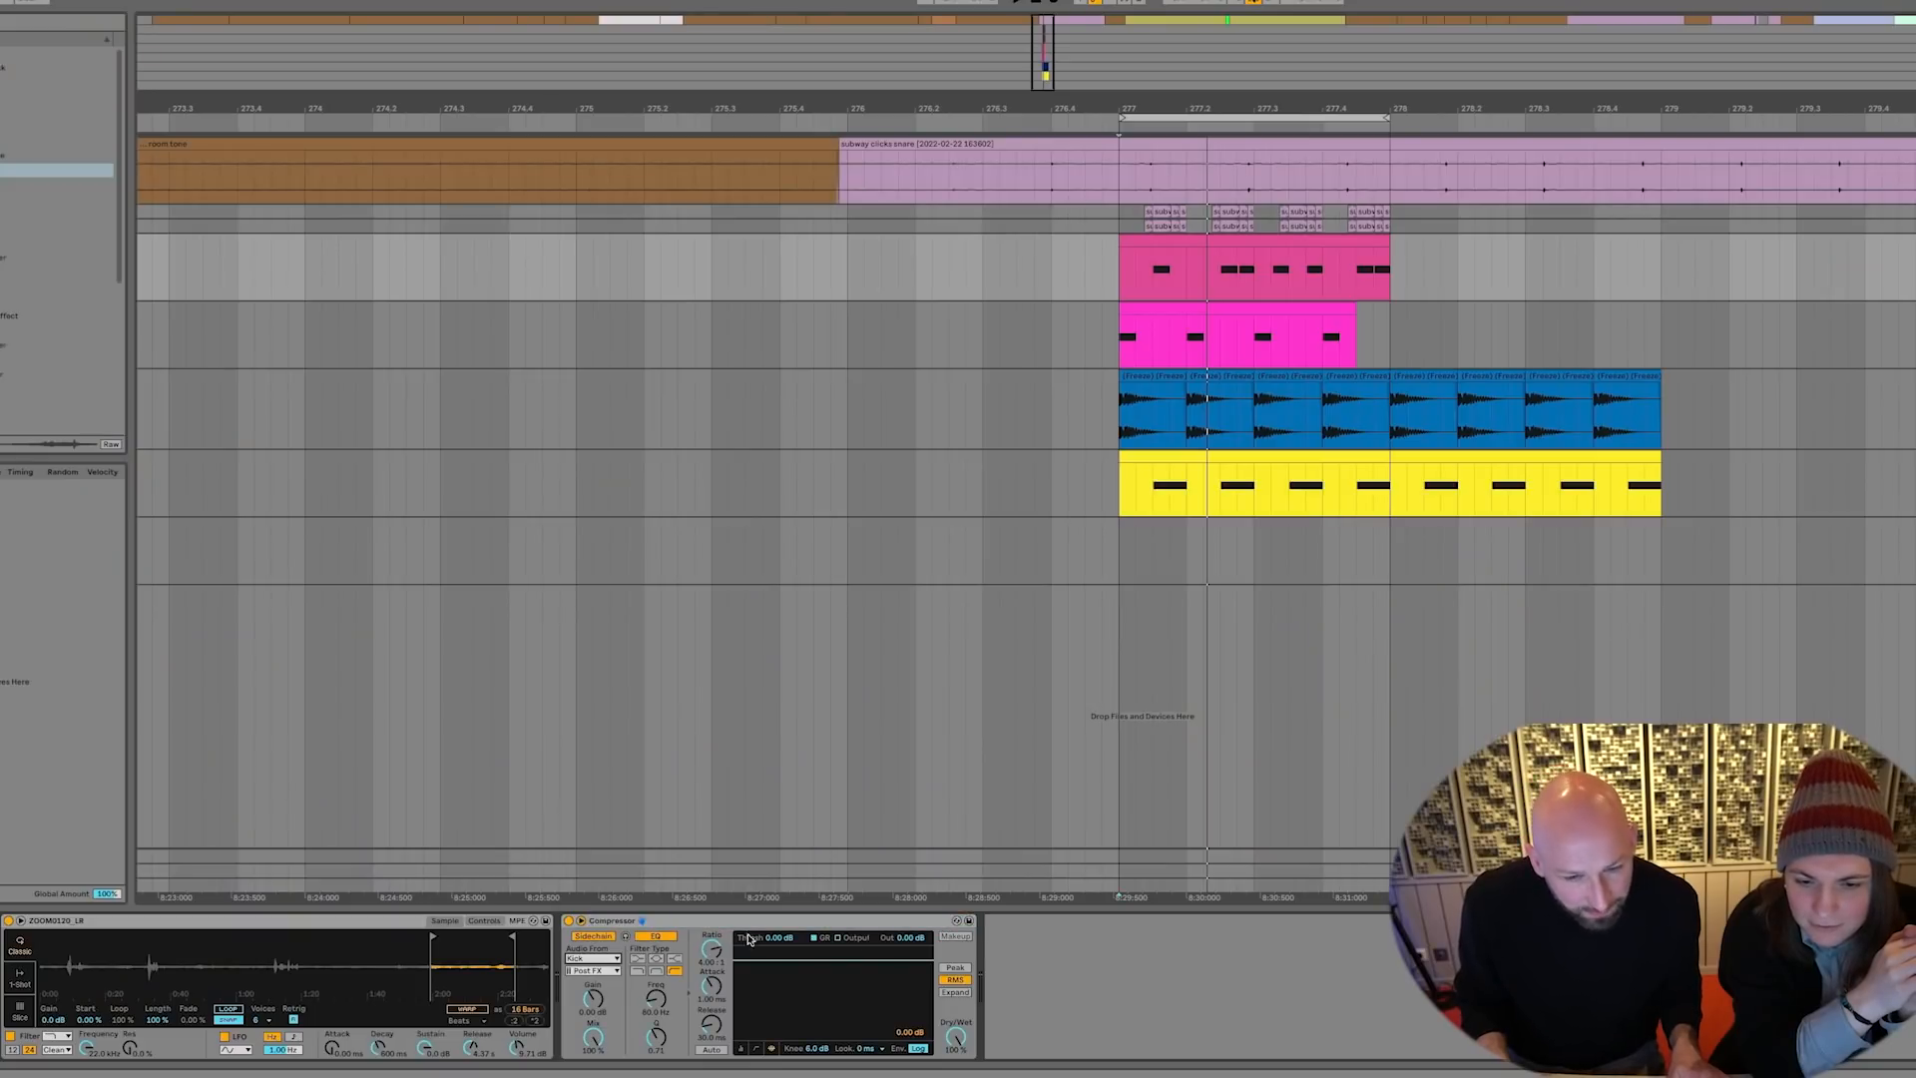
pyautogui.press('space')
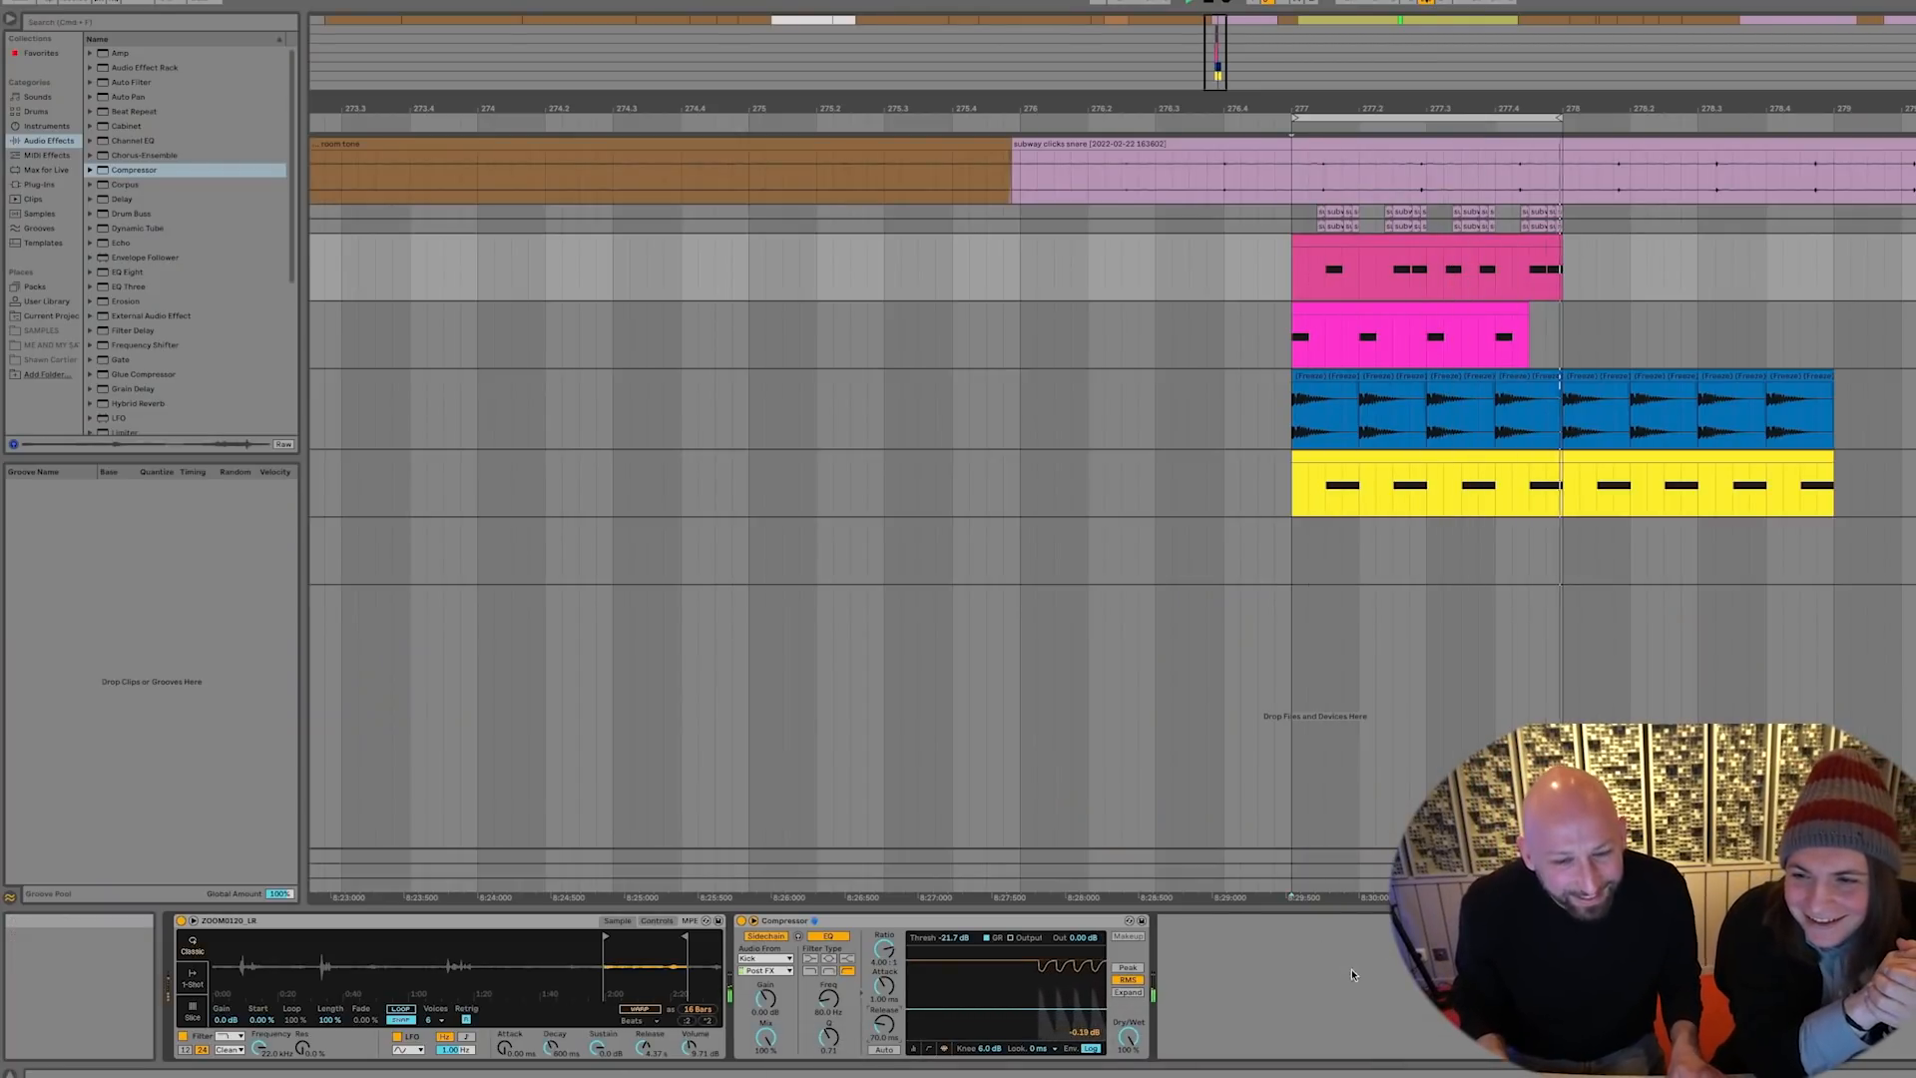
# Insert a Reason Rack Plugin Effect between Simpler and the Compressor, load a Scream 4 reset to its initial patch, and audition the loop
pyautogui.click(40, 184)
pyautogui.moveTo(155, 157); pyautogui.dragTo(733, 998)
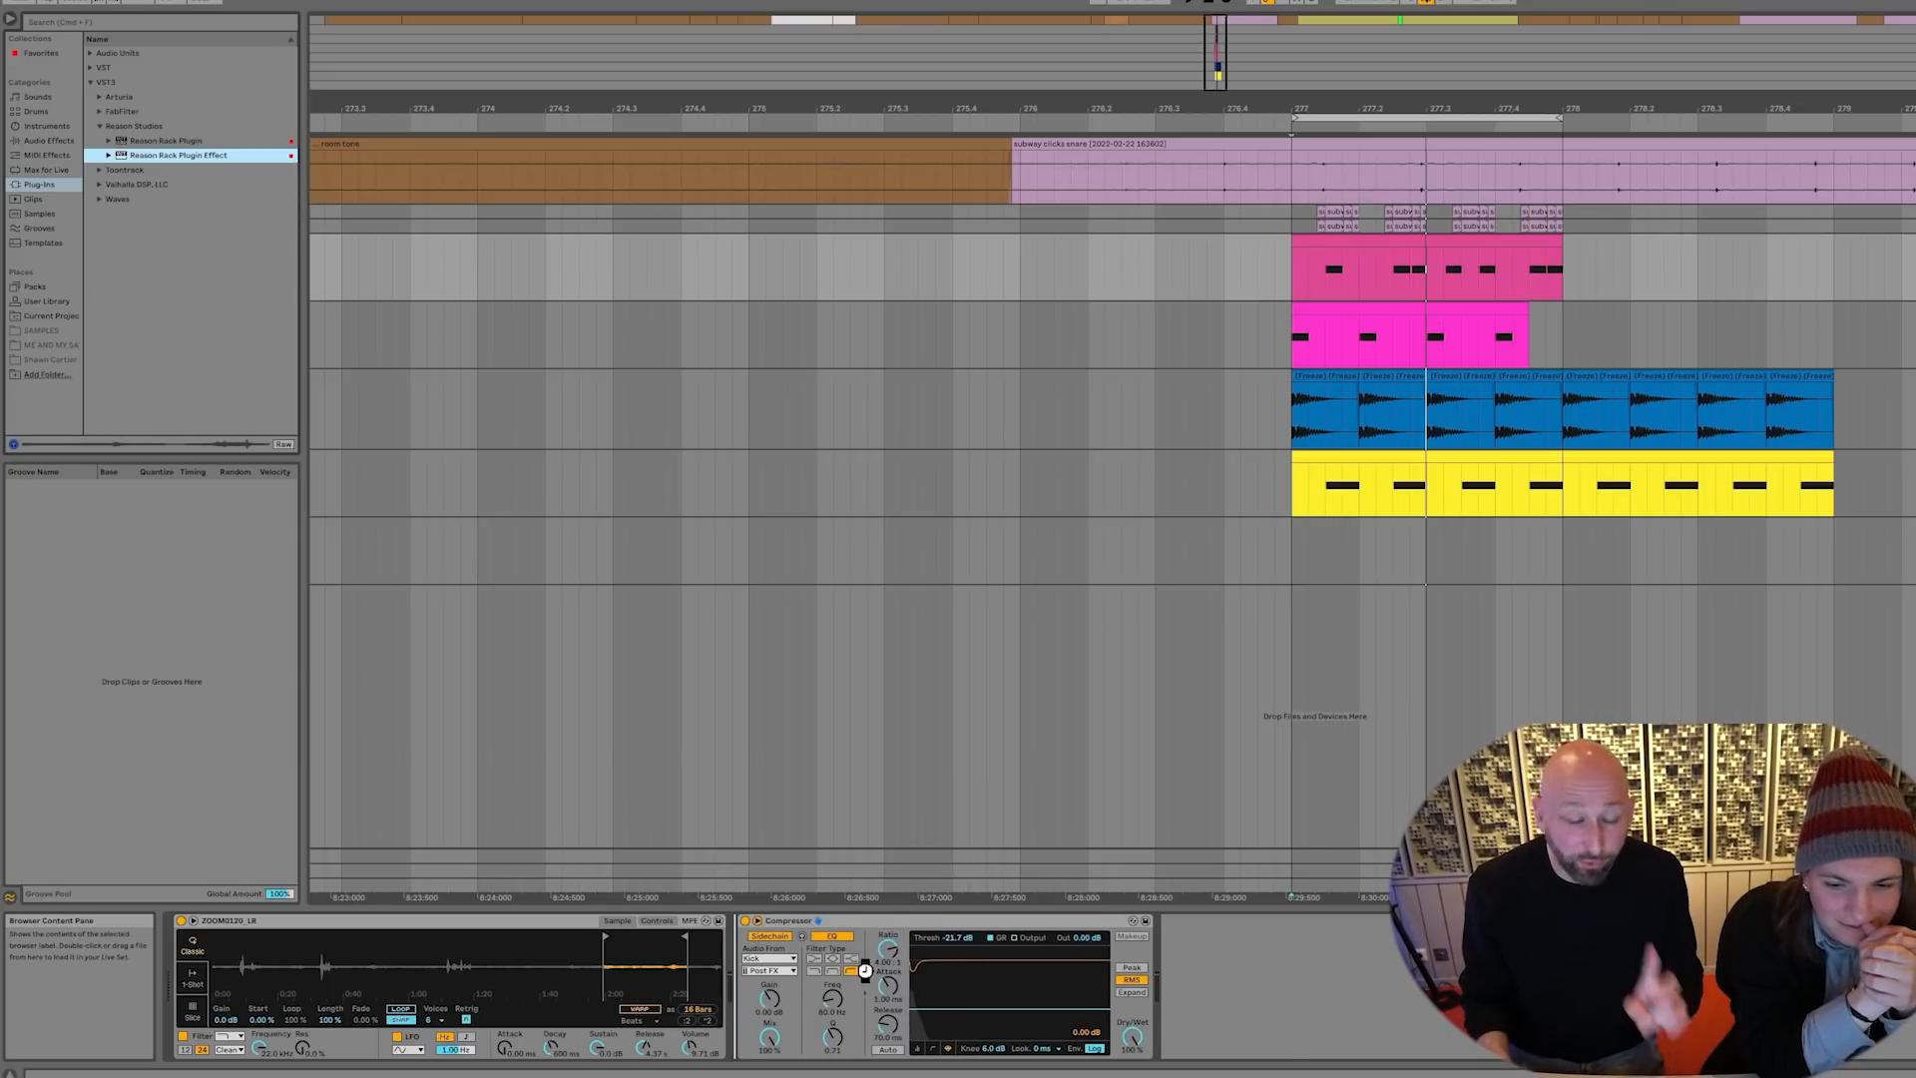
pyautogui.moveTo(864, 970); pyautogui.dragTo(865, 973)
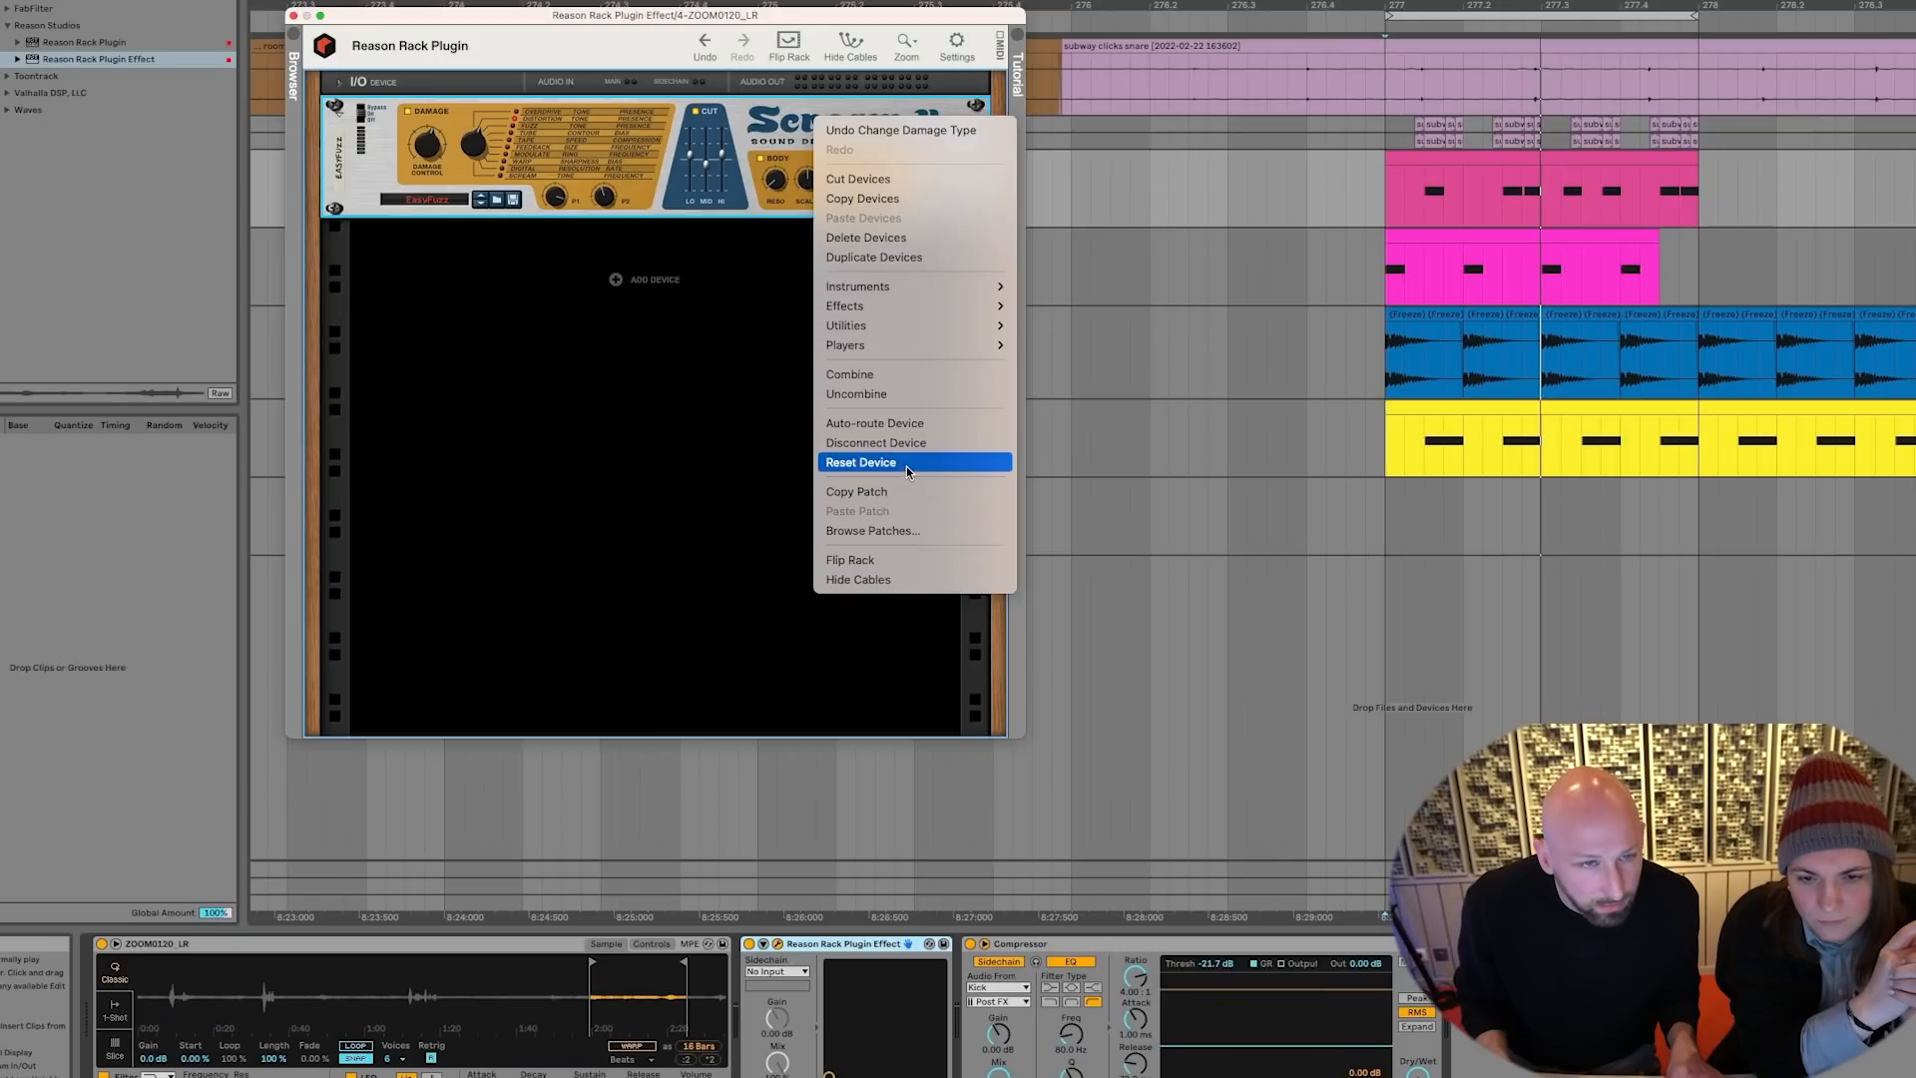
pyautogui.click(877, 507)
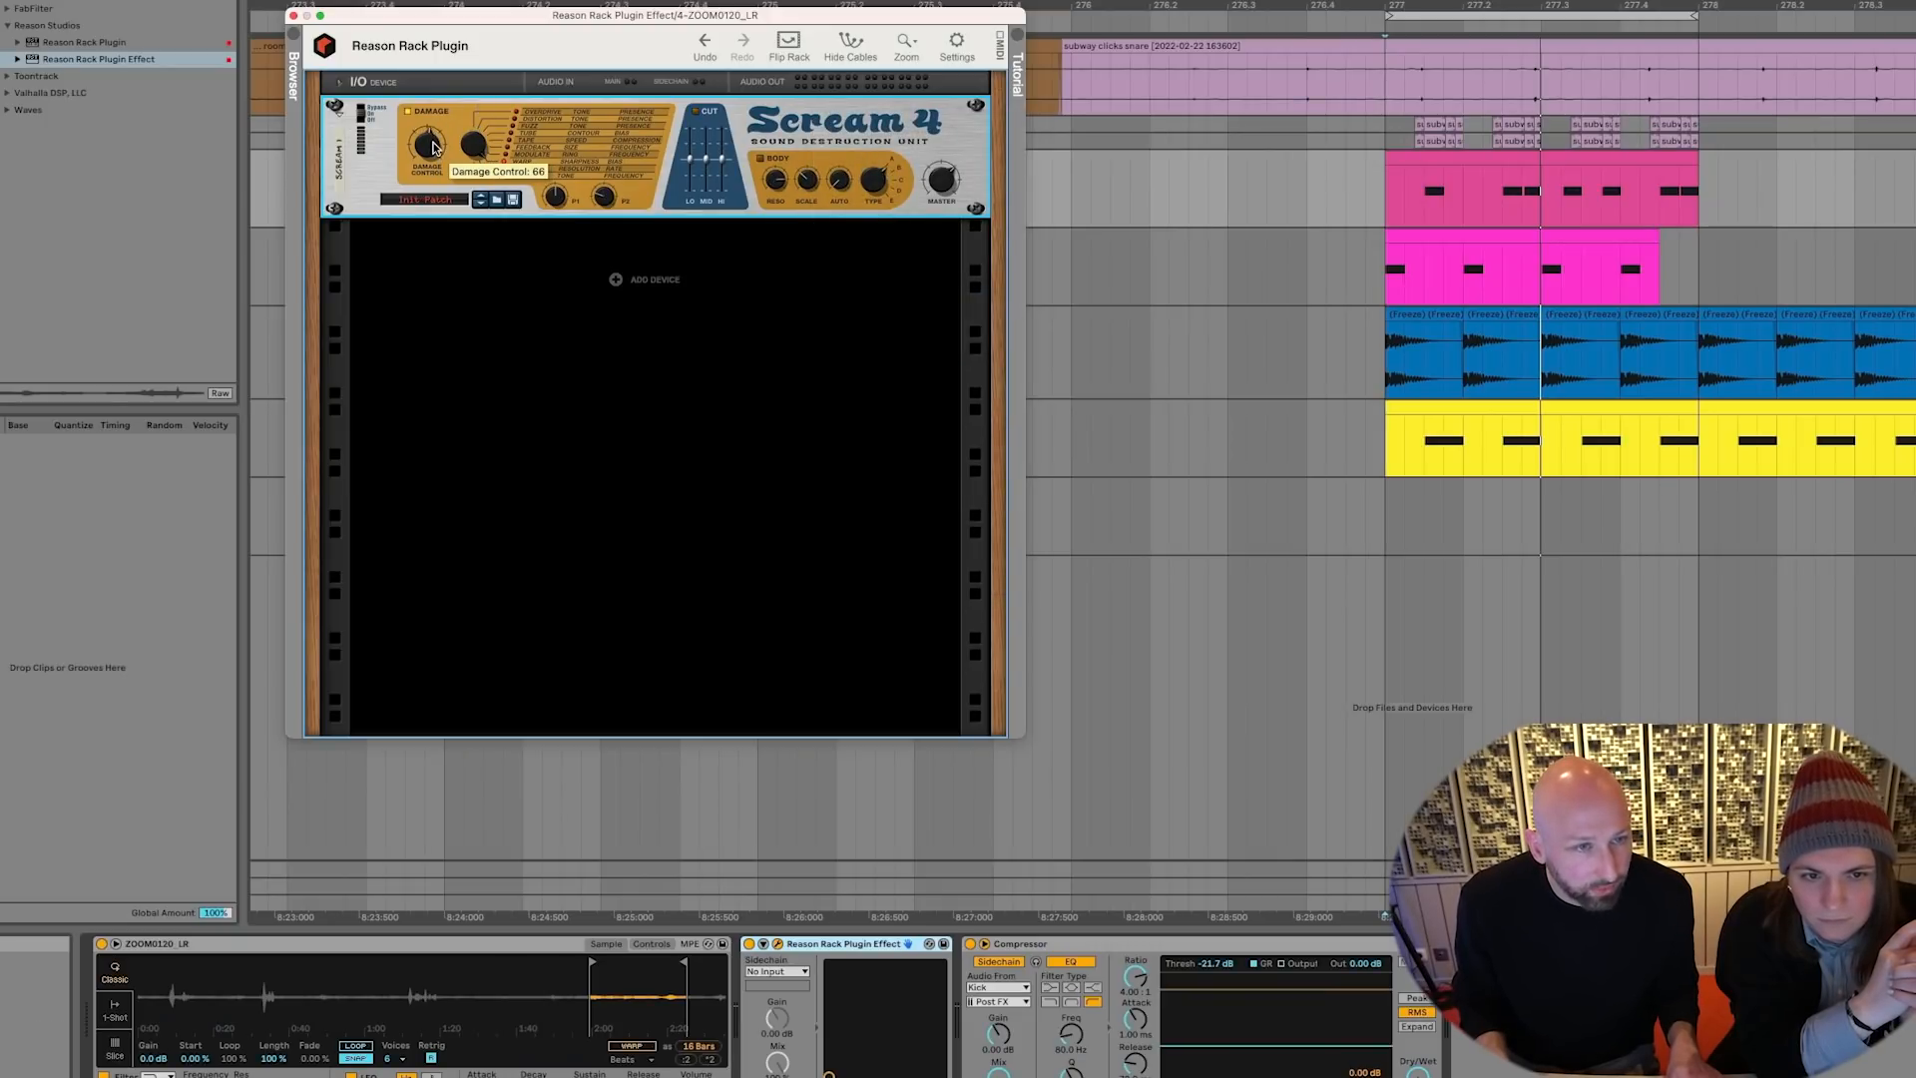
pyautogui.press('space')
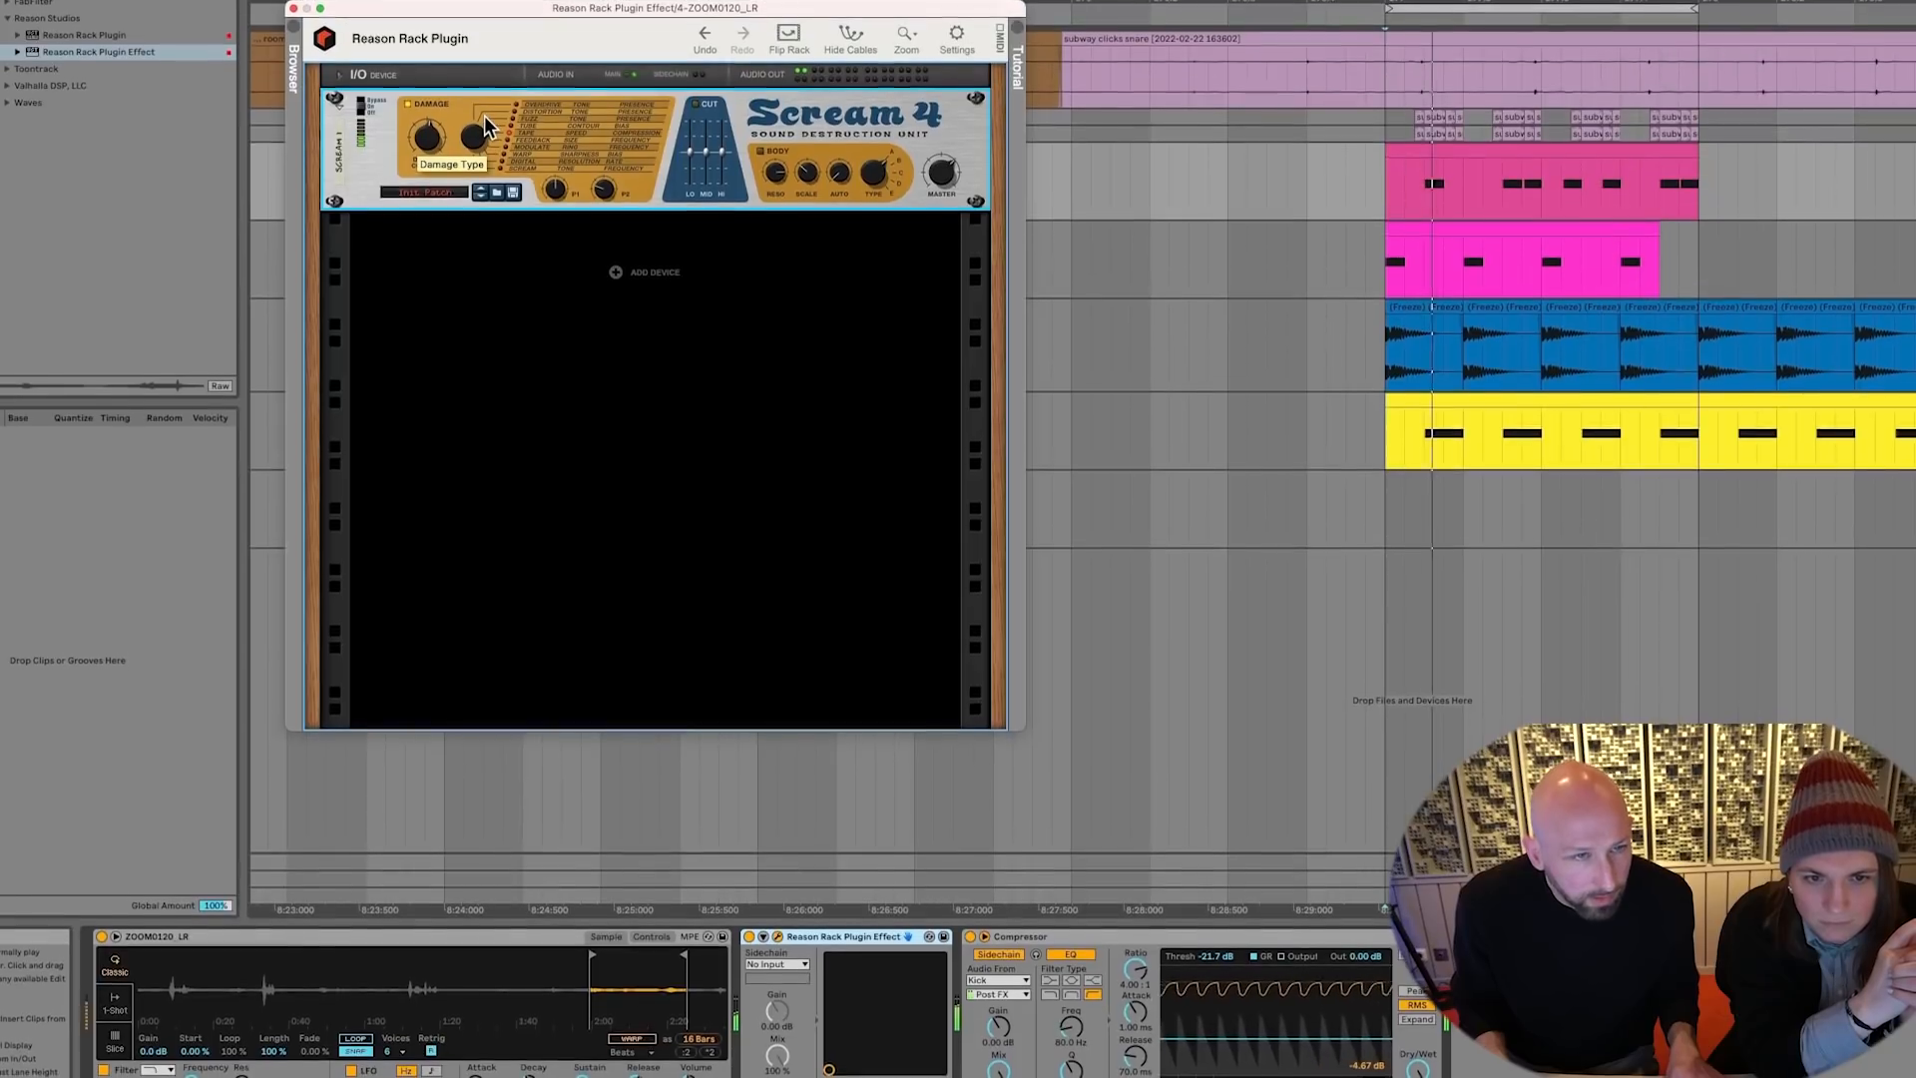
pyautogui.press('space')
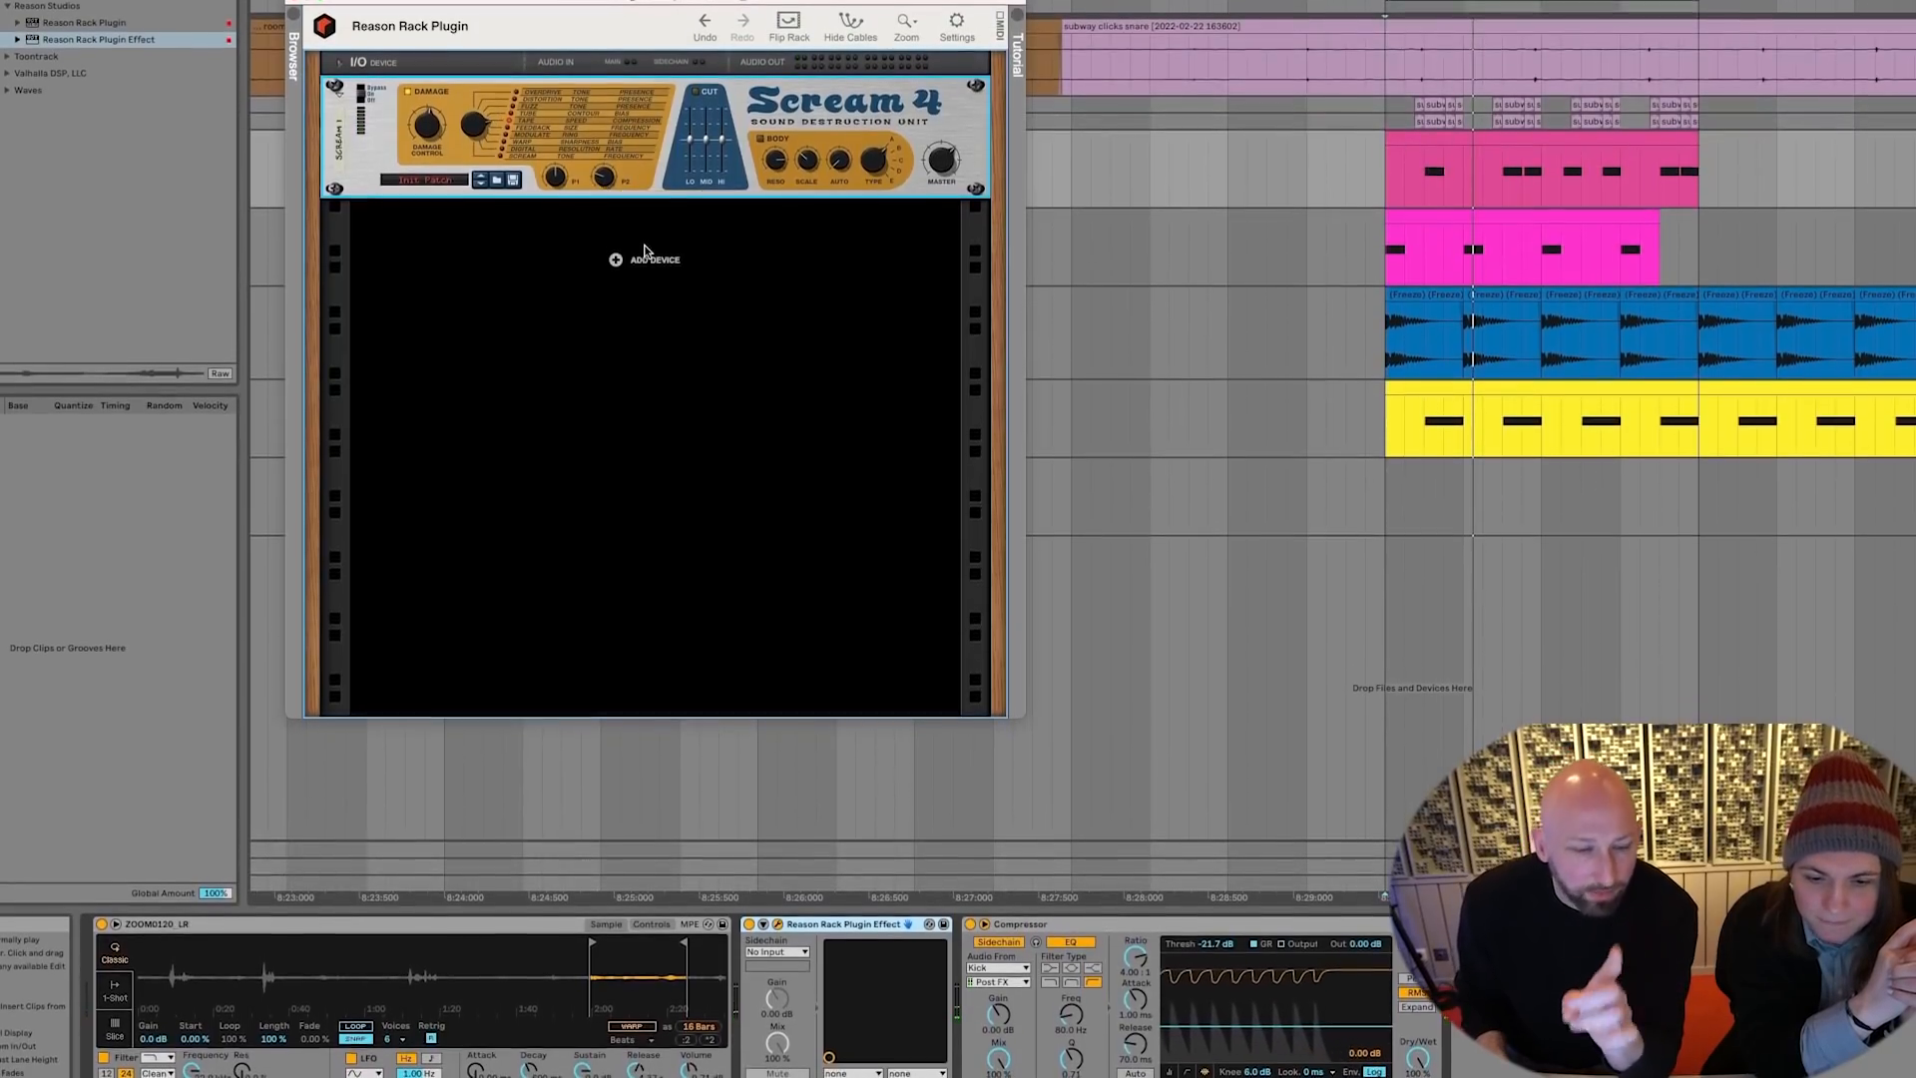
# Lengthen Simpler's amplitude envelope attack to 2.82 ms, play the loop and adjust Scream 4's damage type
pyautogui.click(652, 915)
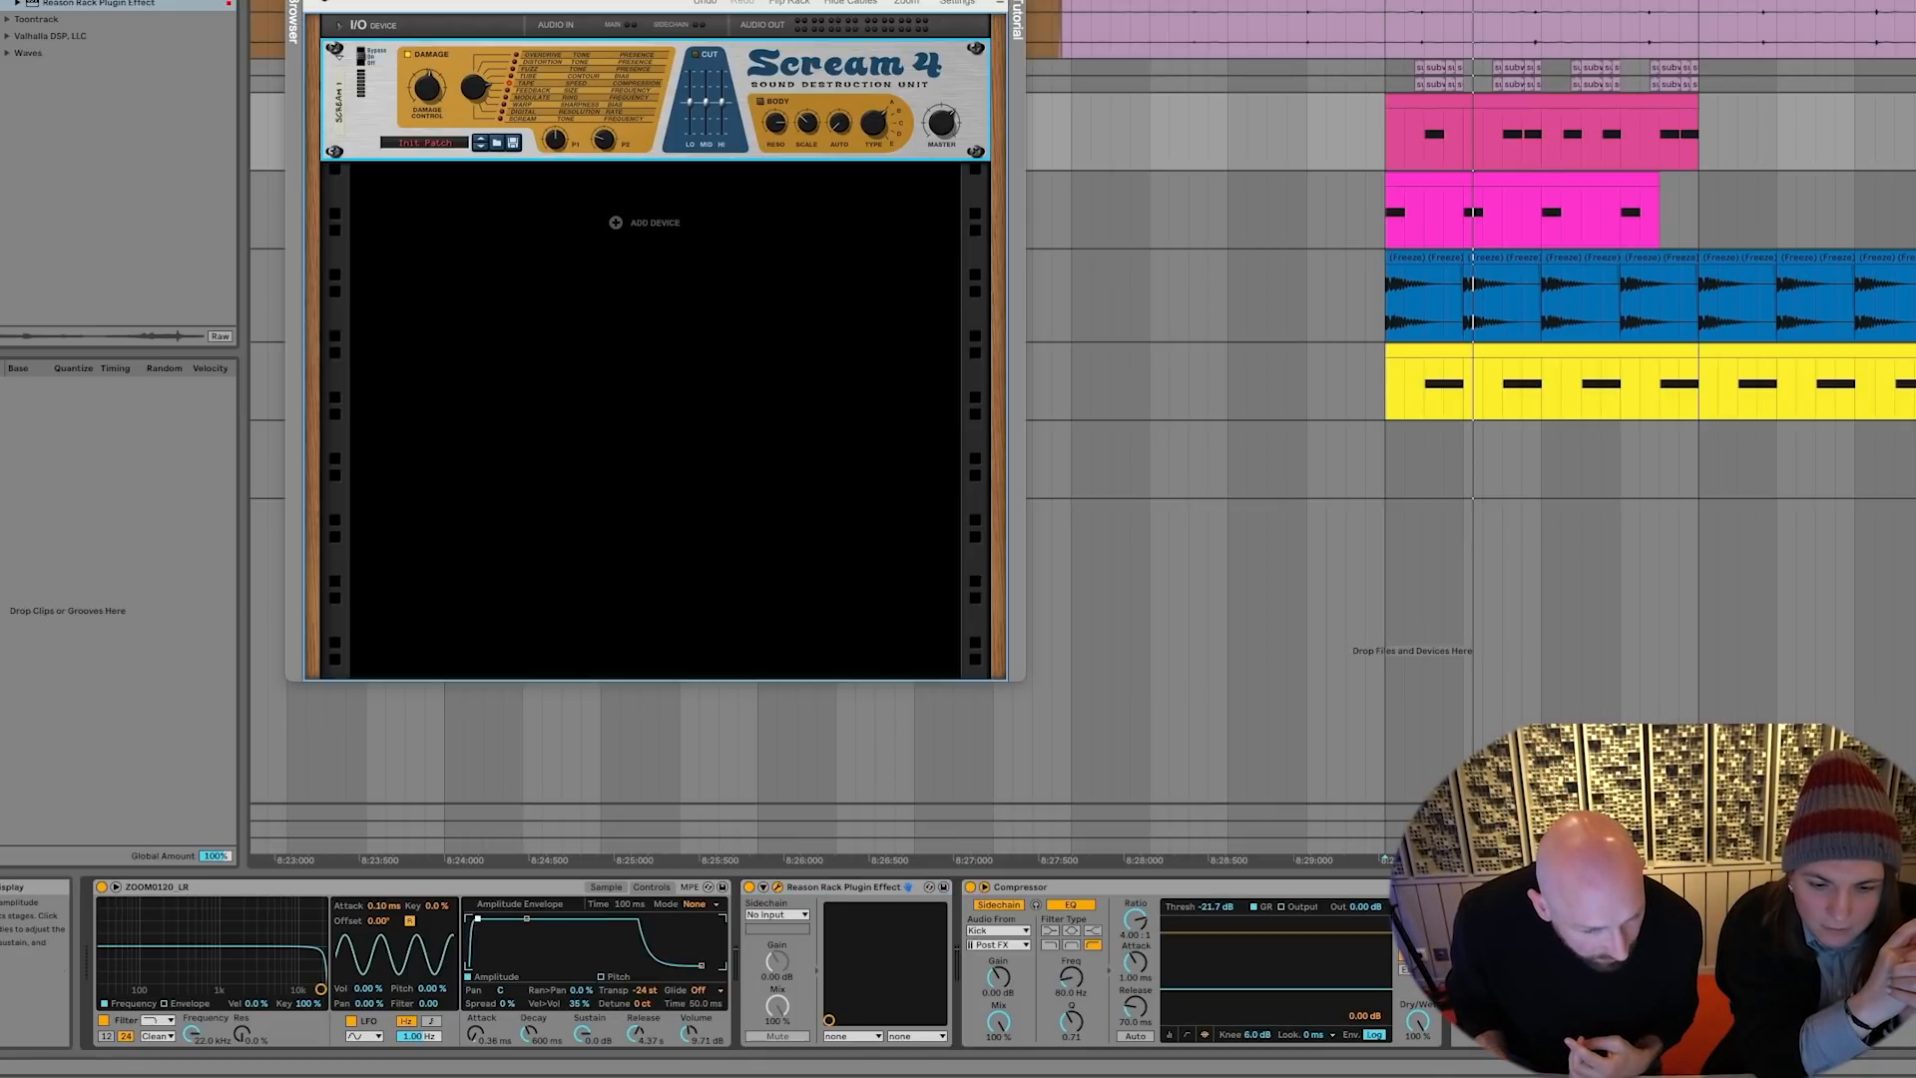
pyautogui.moveTo(479, 918); pyautogui.dragTo(484, 918)
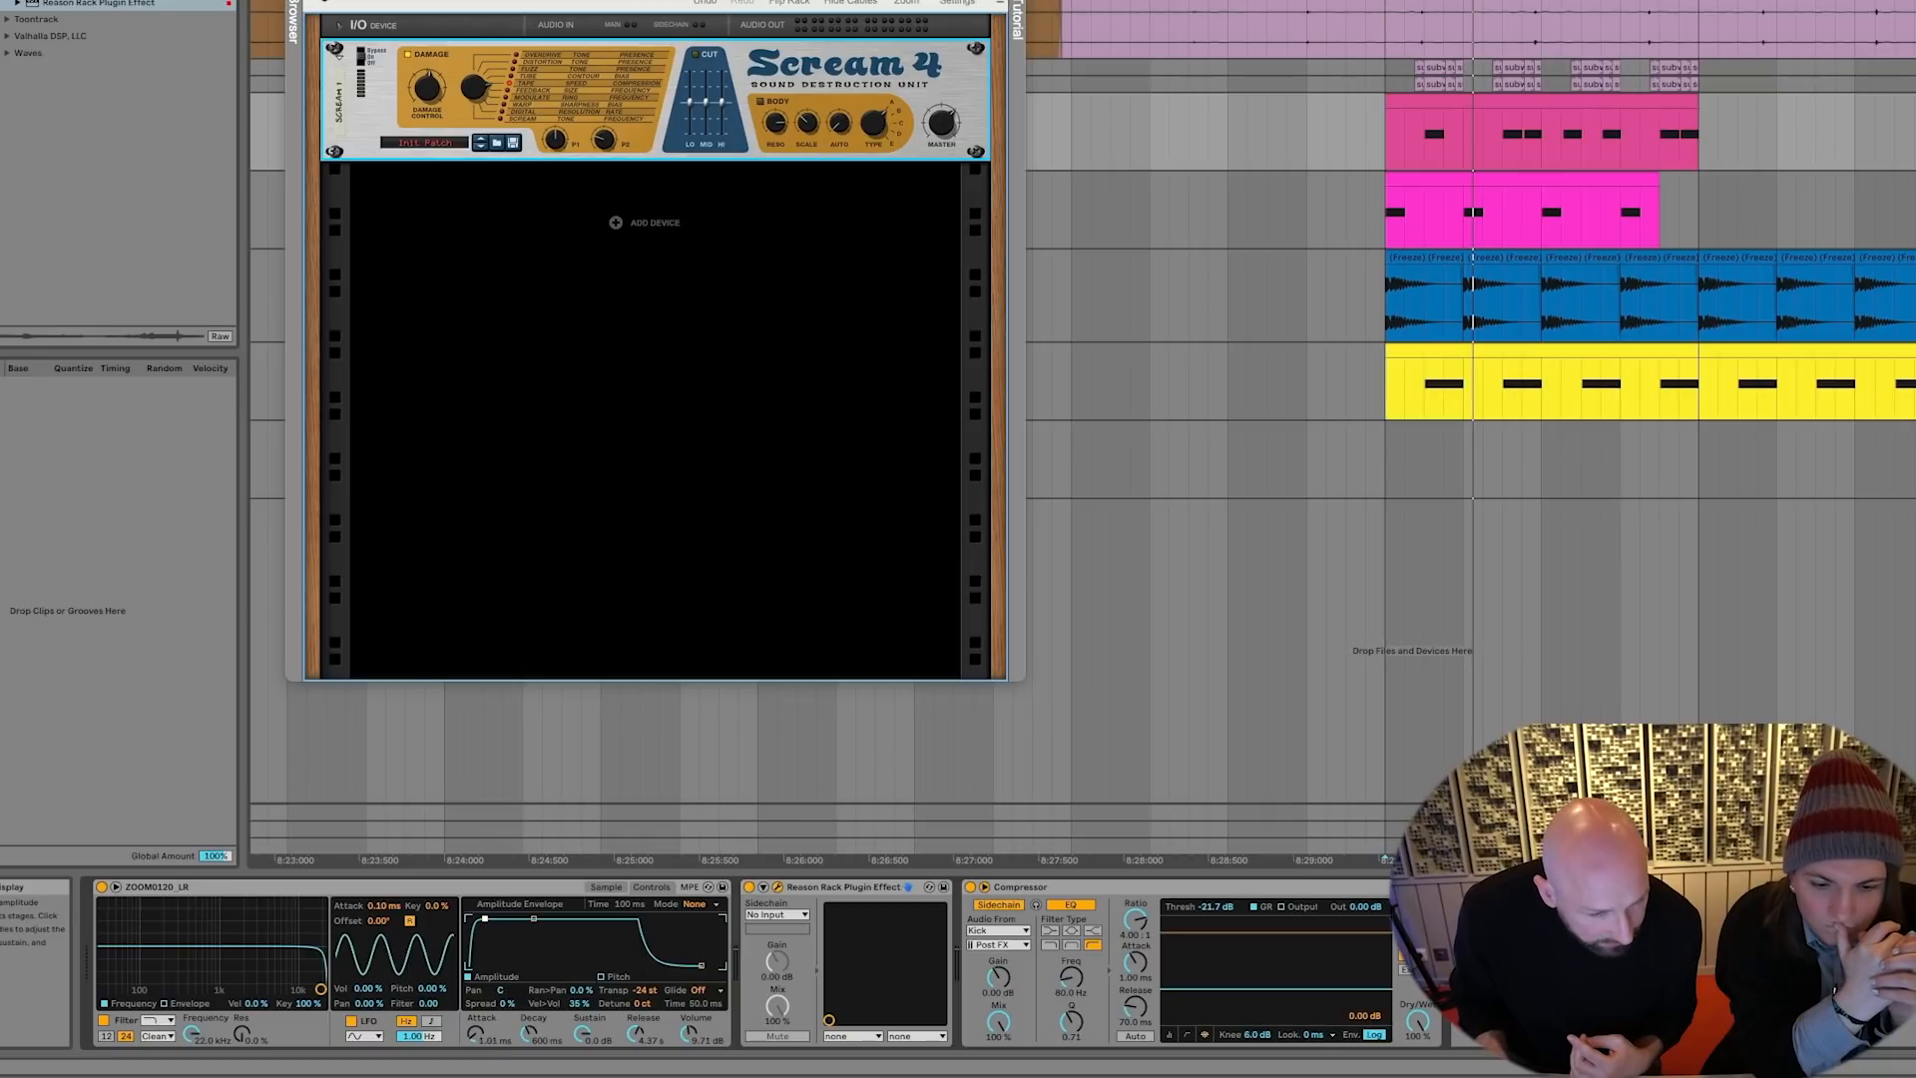
pyautogui.moveTo(489, 918); pyautogui.dragTo(492, 918)
pyautogui.press('space')
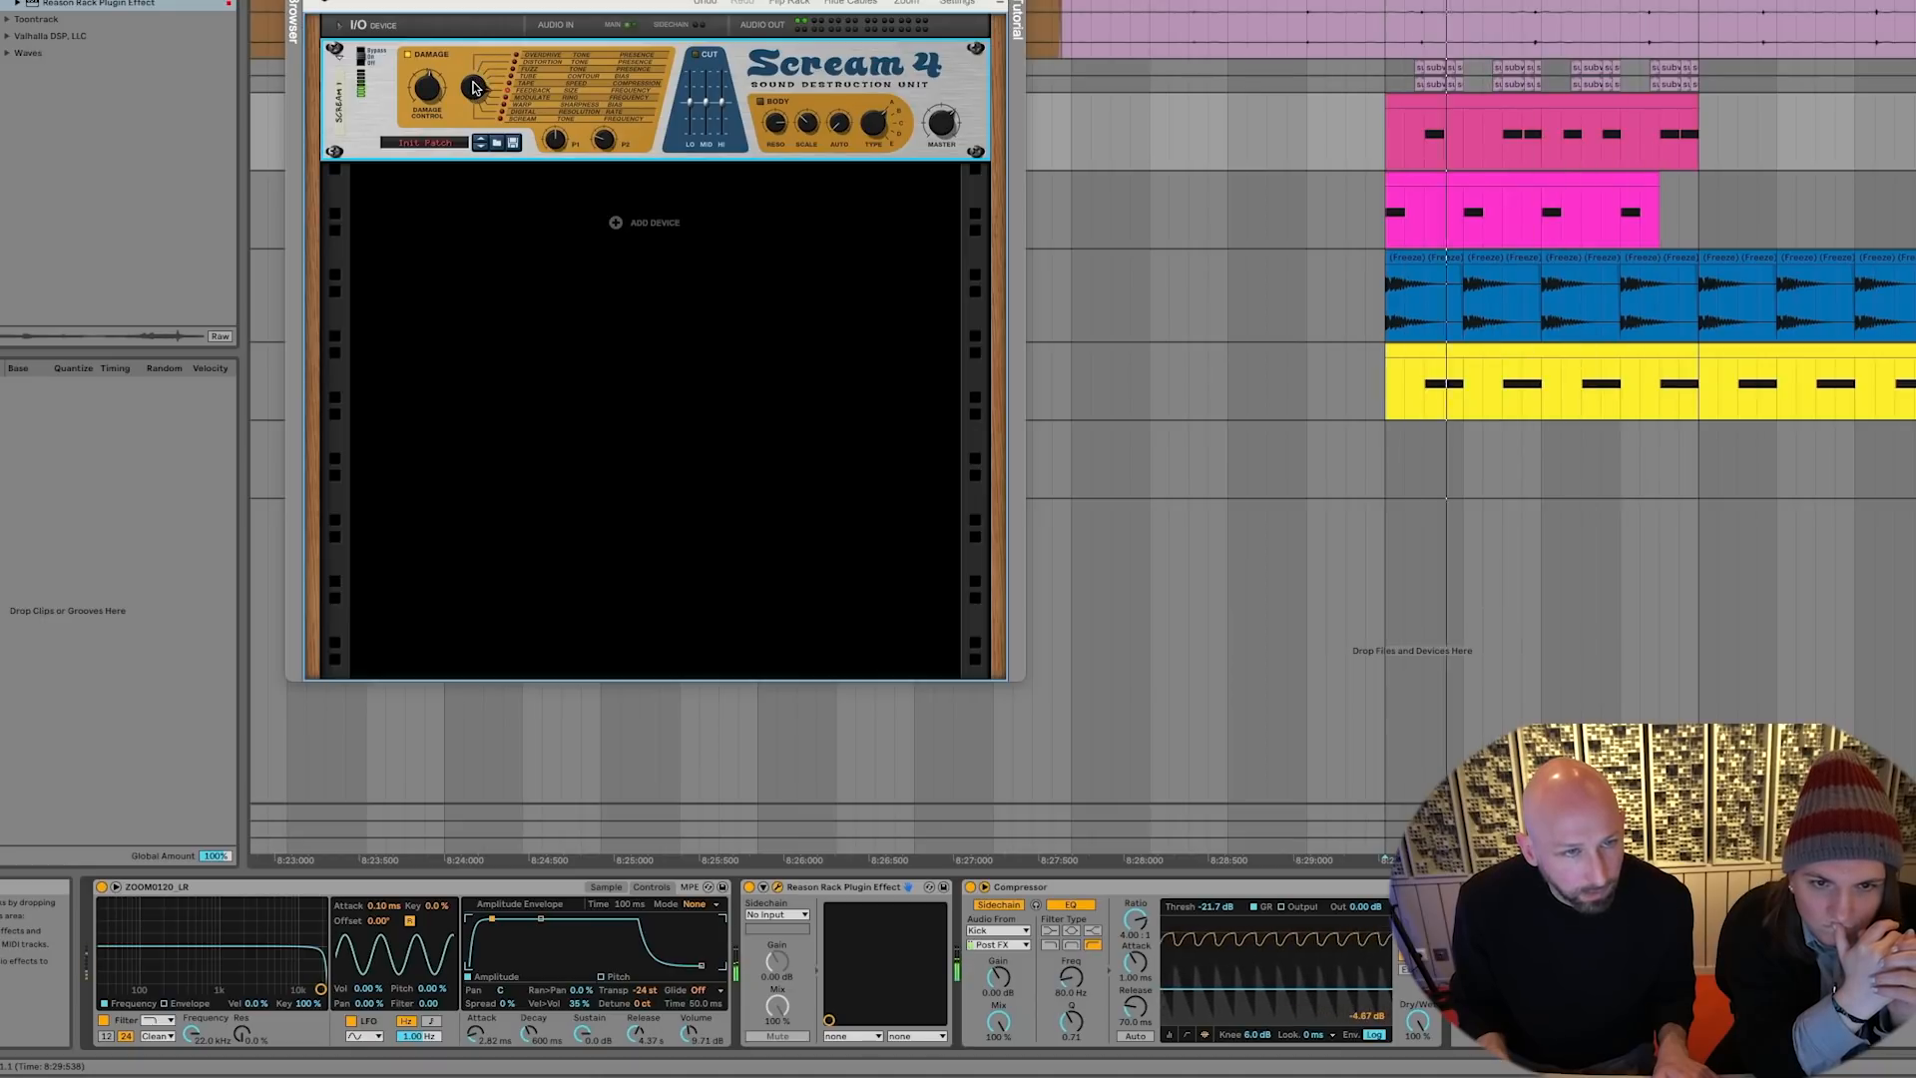
pyautogui.moveTo(477, 56); pyautogui.dragTo(469, 95)
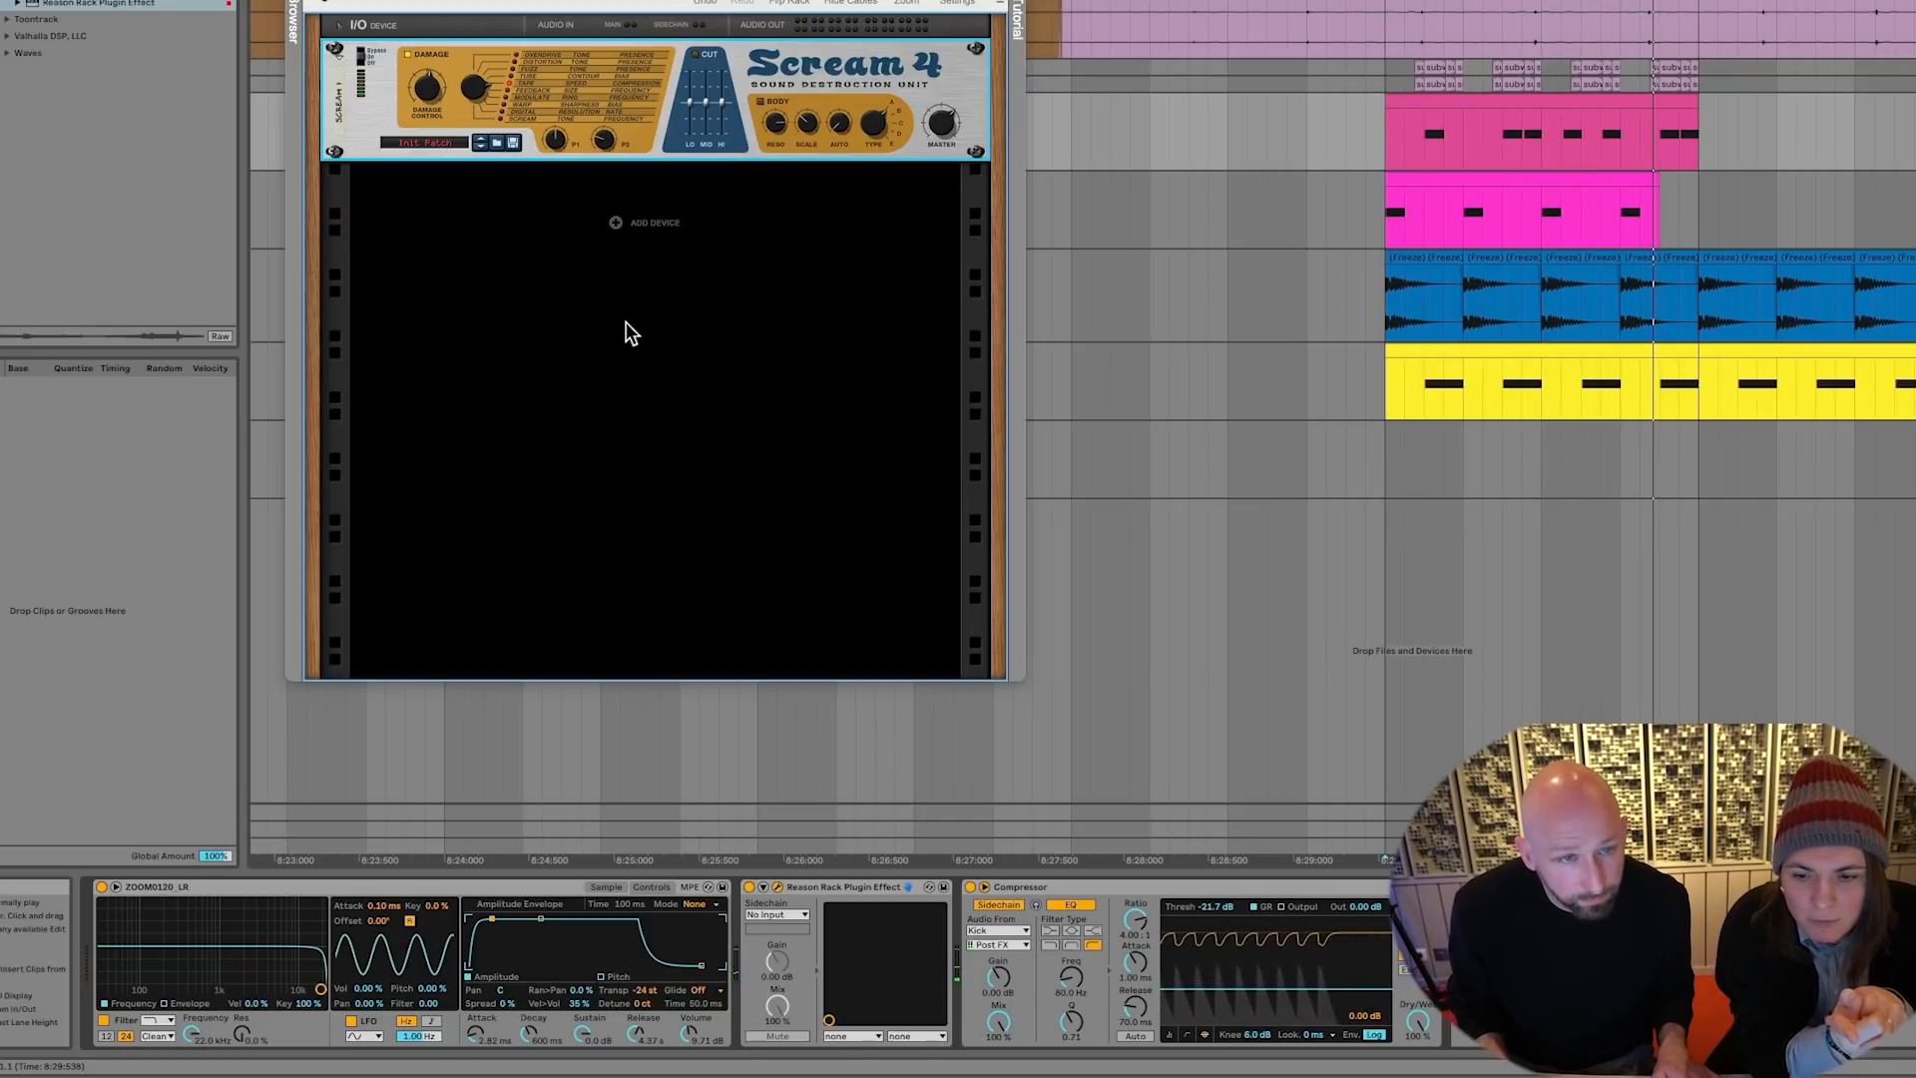
# Insert an EQ Eight between the Reason Rack effect and the Compressor, with a high cut at about 1.80 kHz and a steep low cut at 128 Hz
pyautogui.click(2, 60)
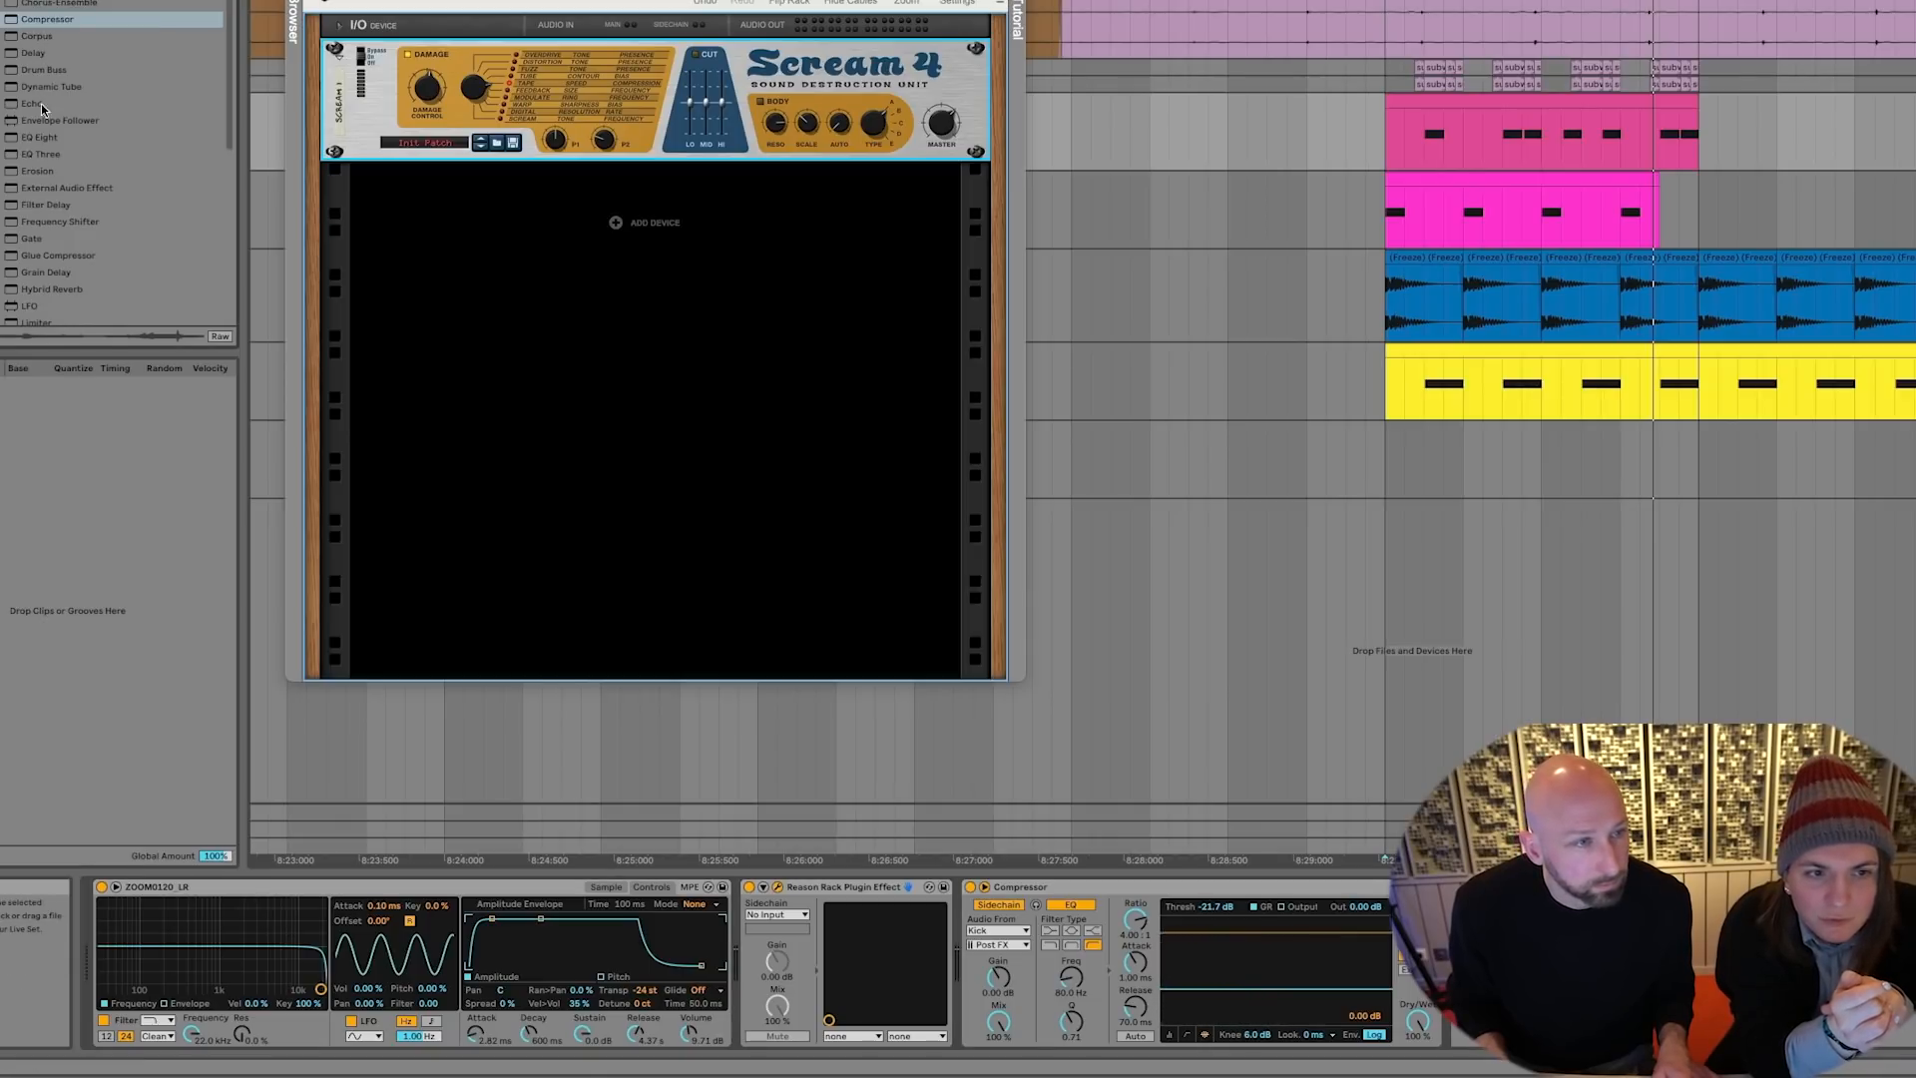
pyautogui.moveTo(39, 142); pyautogui.dragTo(966, 967)
pyautogui.click(1313, 1039)
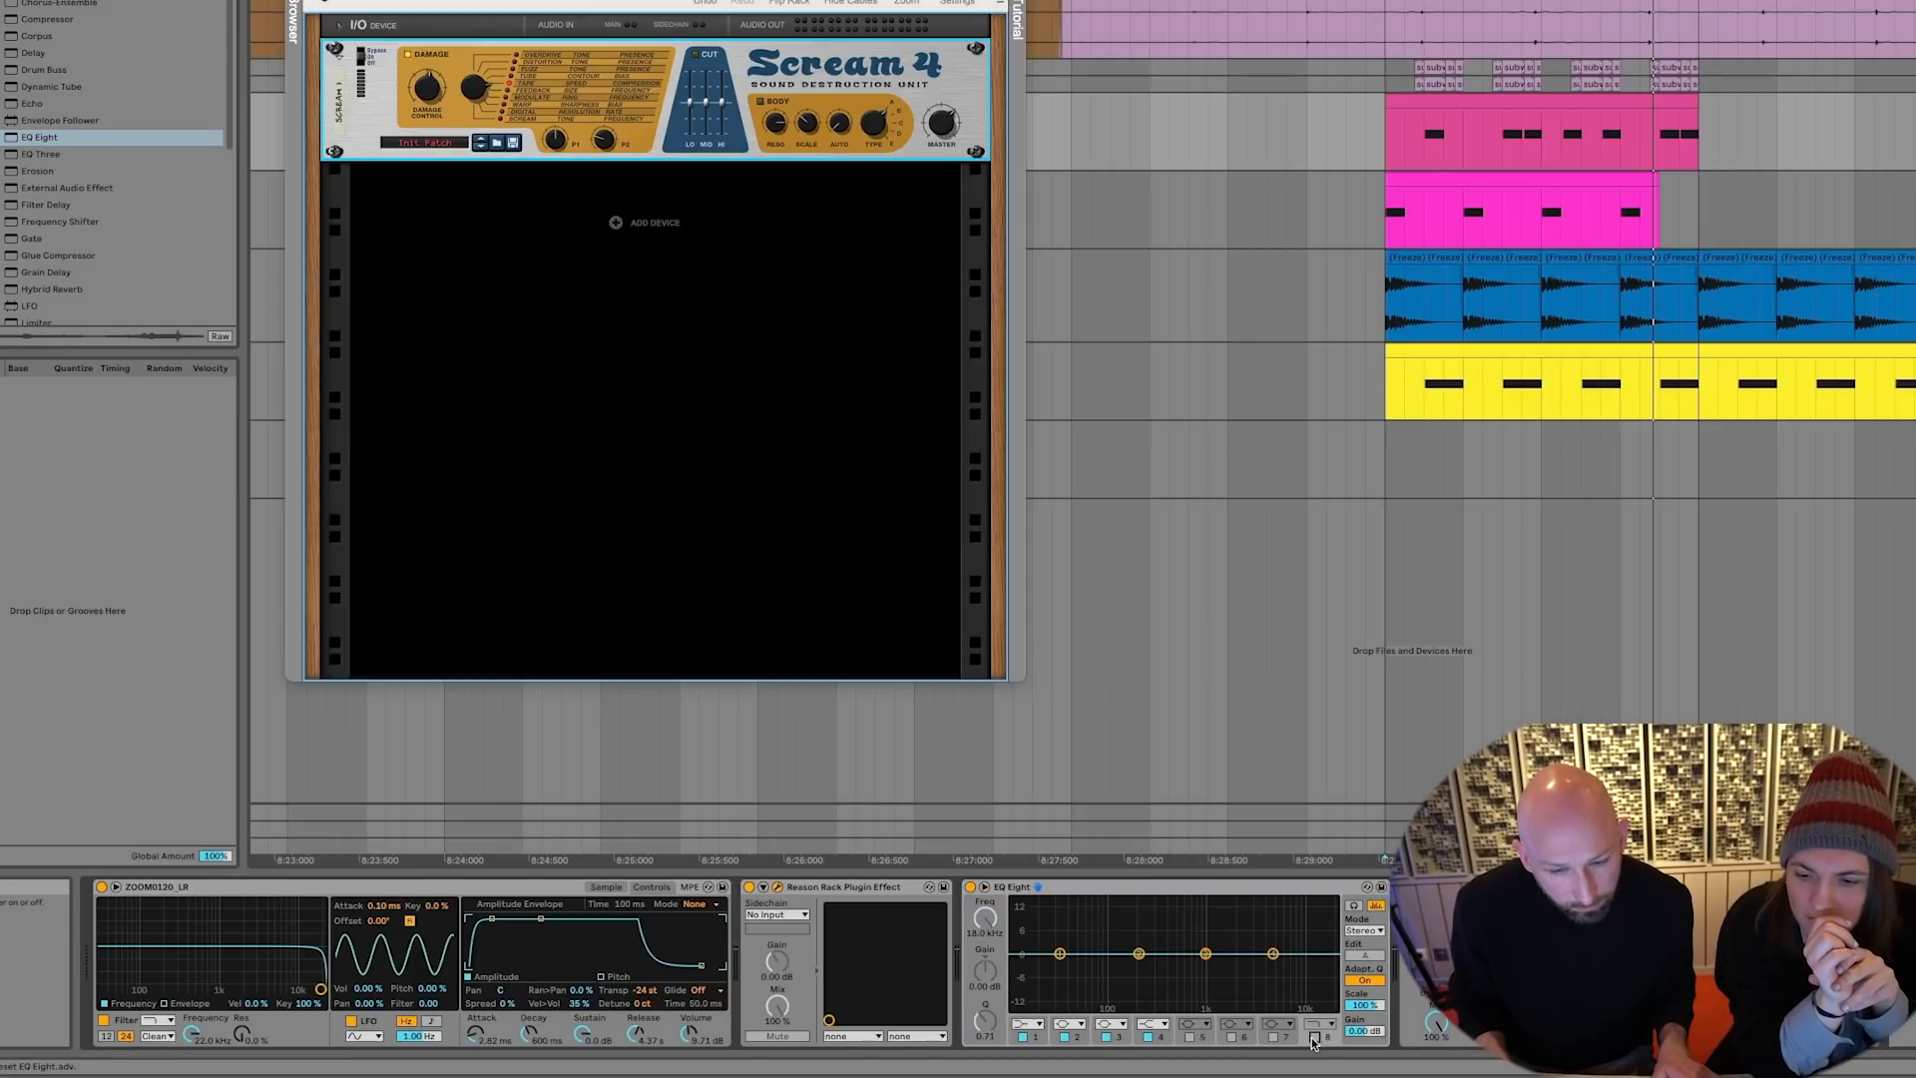
pyautogui.moveTo(1209, 967); pyautogui.dragTo(1226, 966)
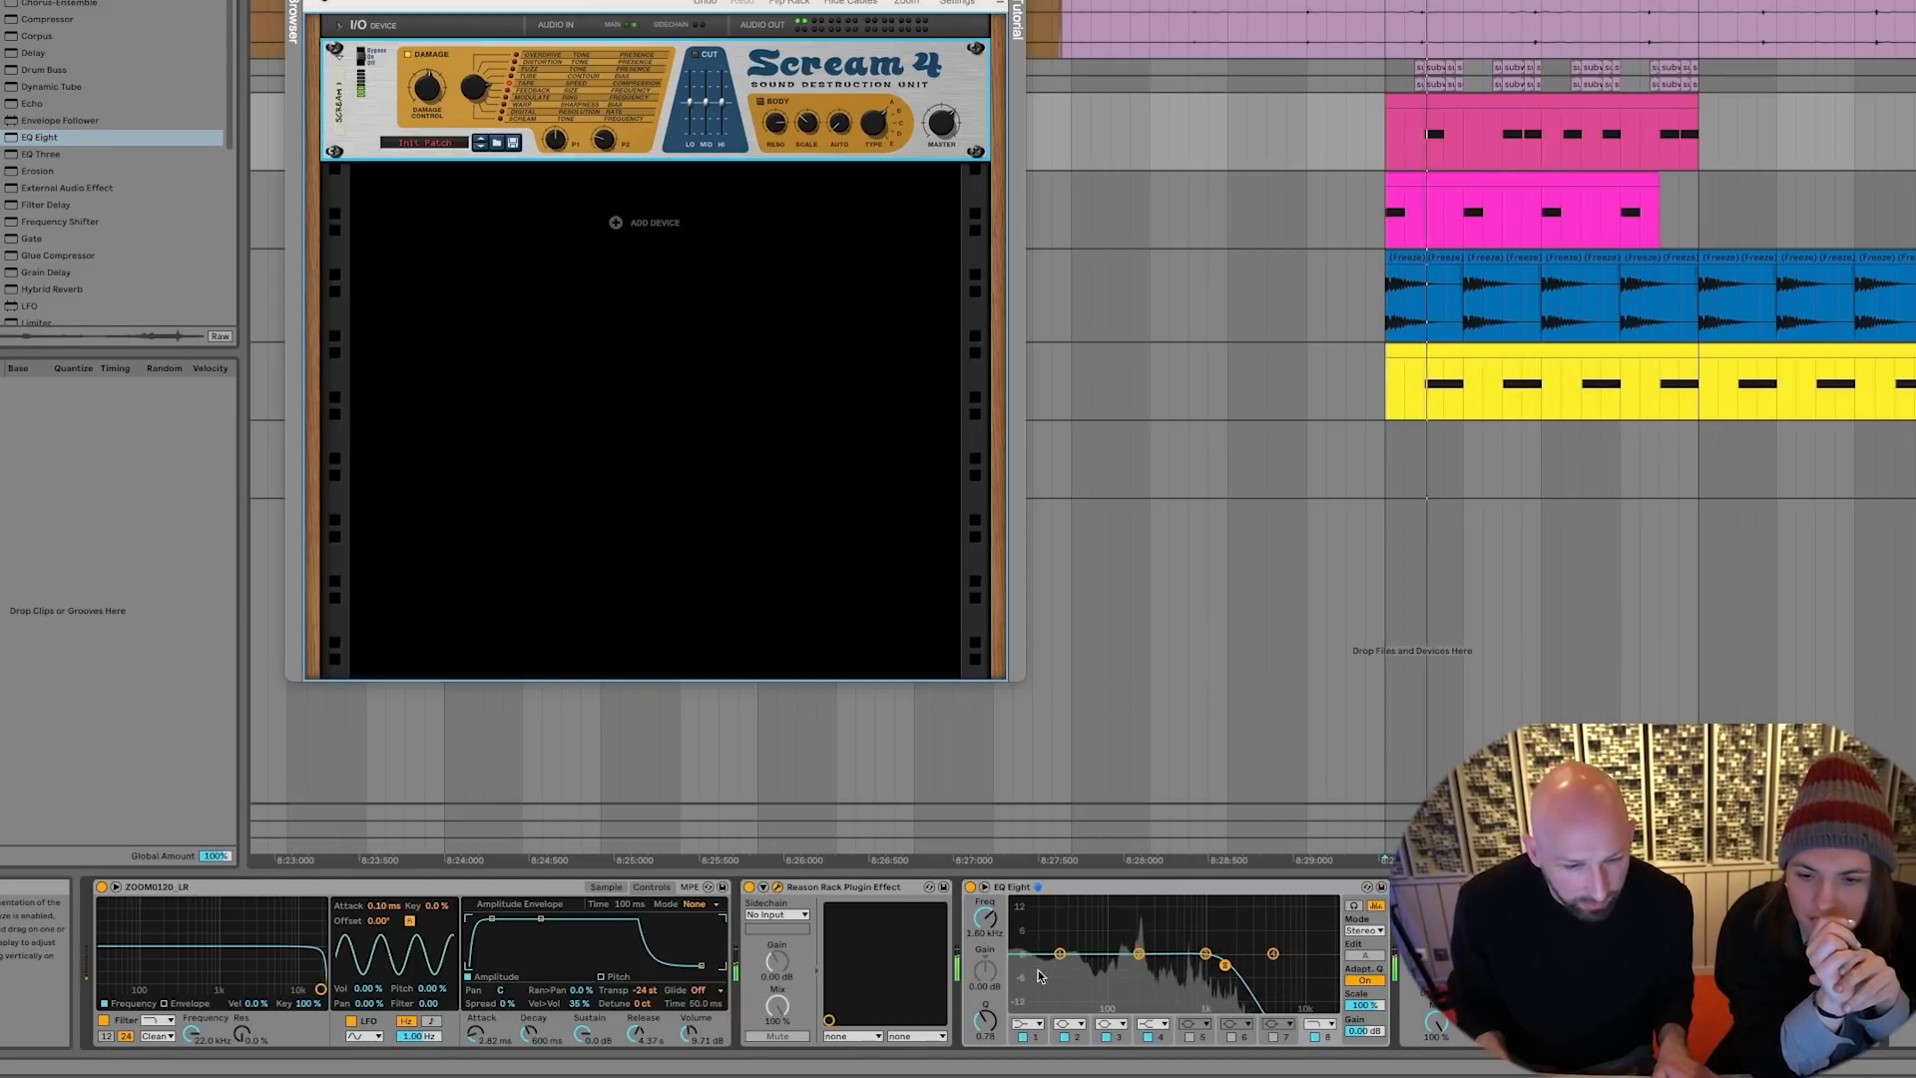
pyautogui.click(1028, 1025)
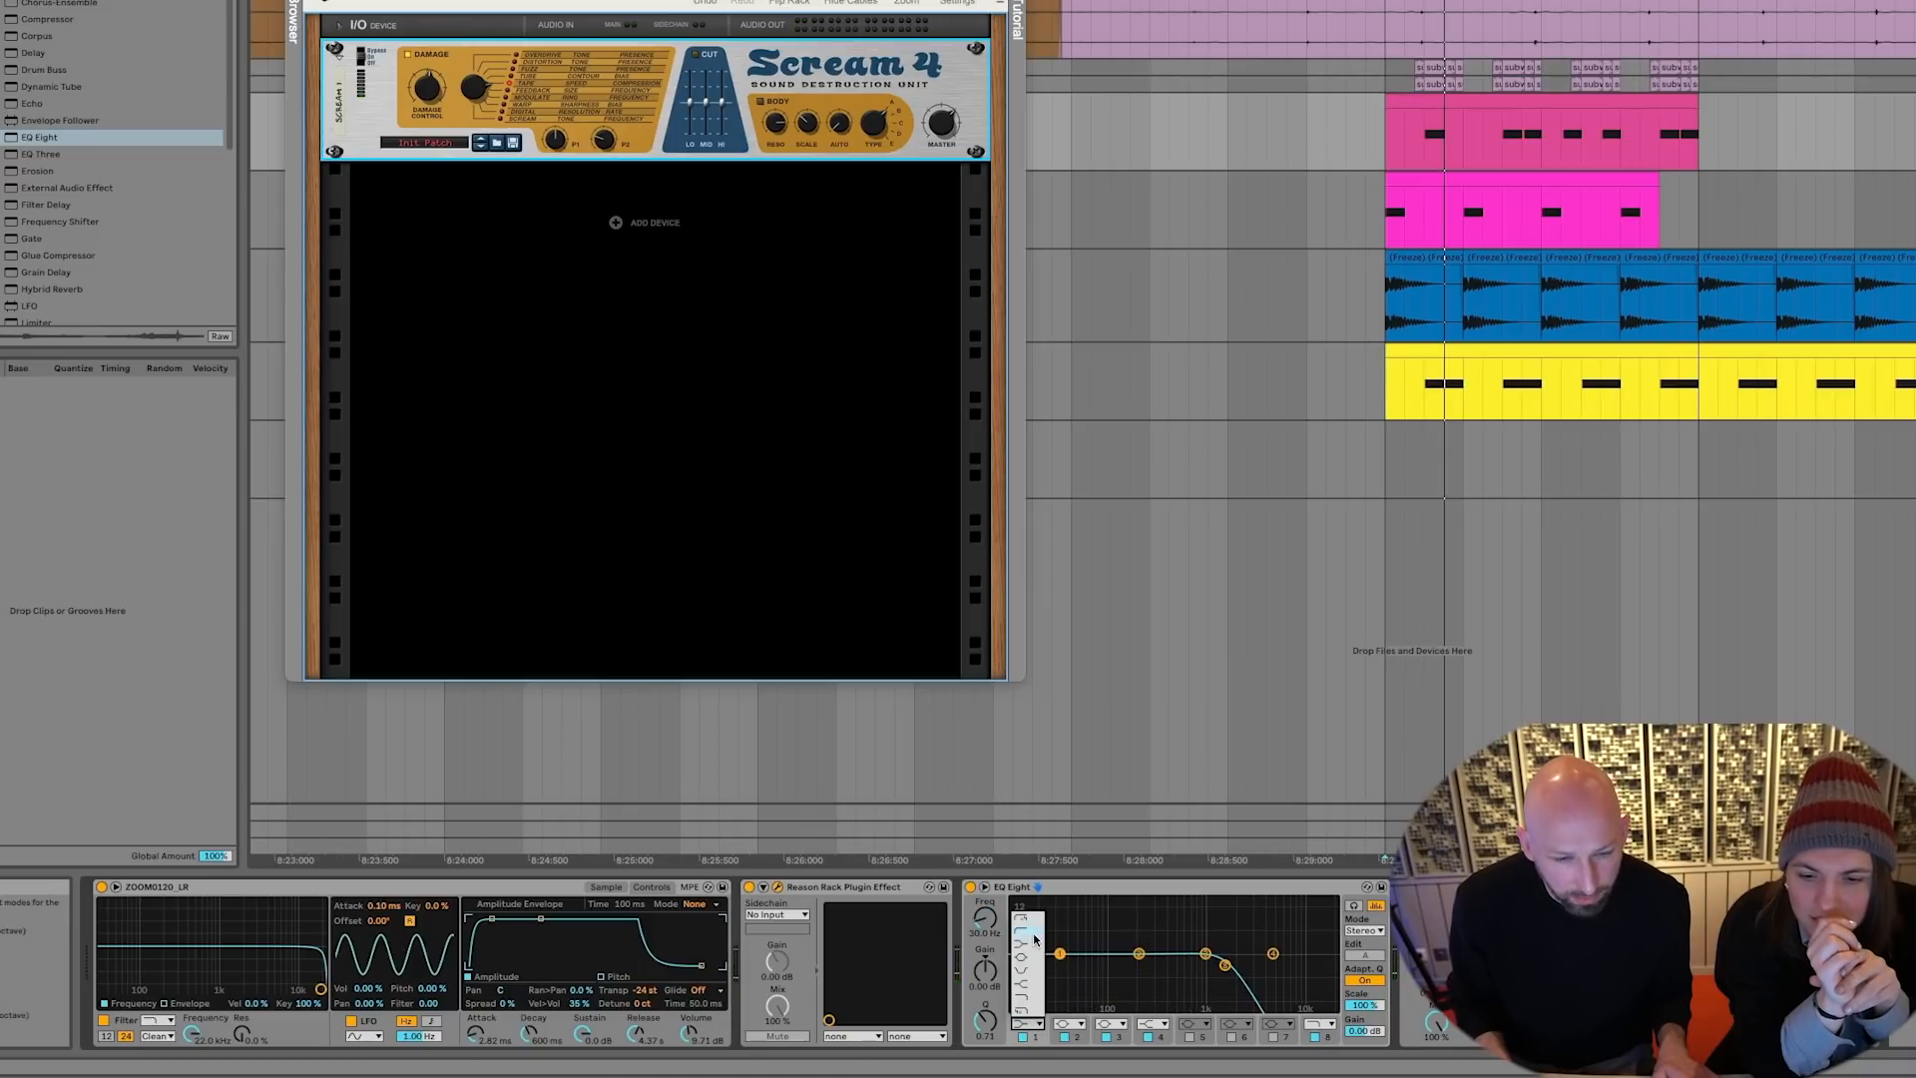
pyautogui.click(1031, 920)
pyautogui.moveTo(1113, 967); pyautogui.dragTo(1120, 967)
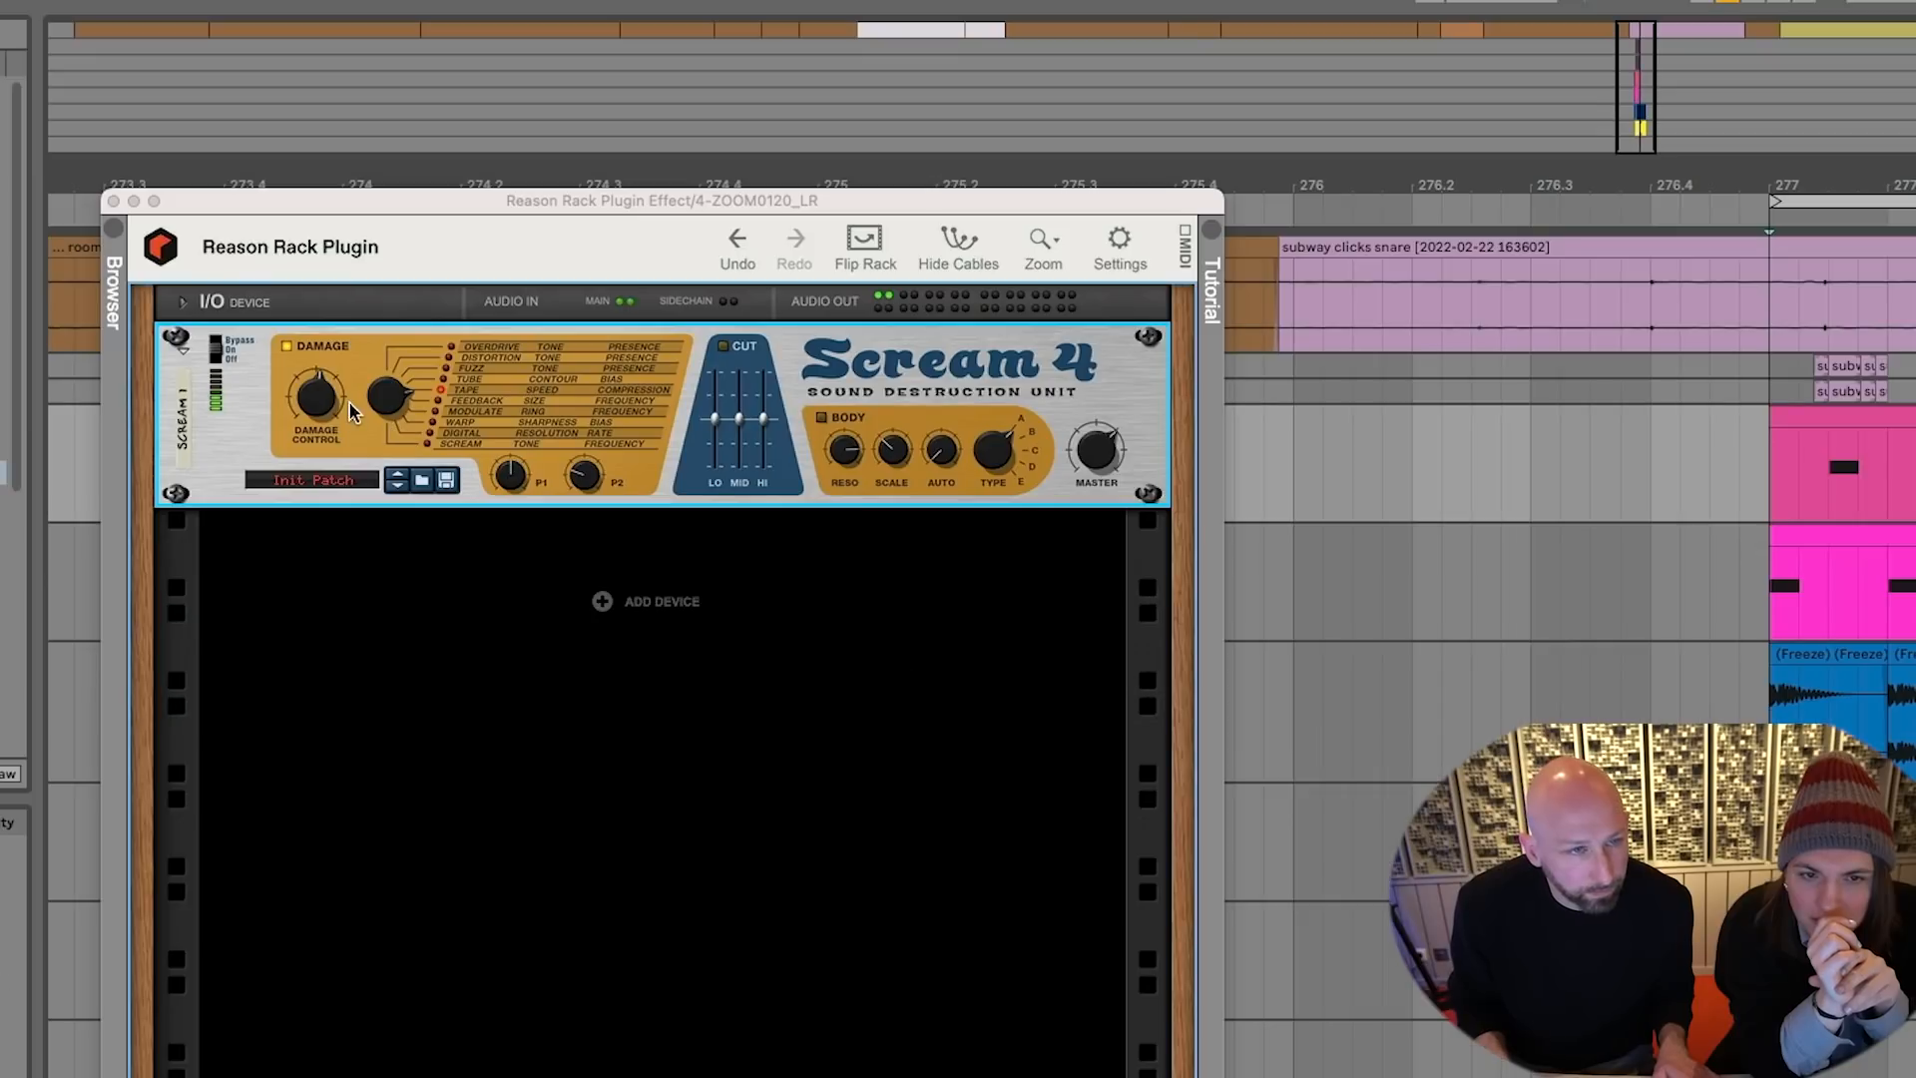
# Try other damage types on Scream 4, including Tube, while the loop plays
pyautogui.moveTo(465, 87); pyautogui.dragTo(462, 97)
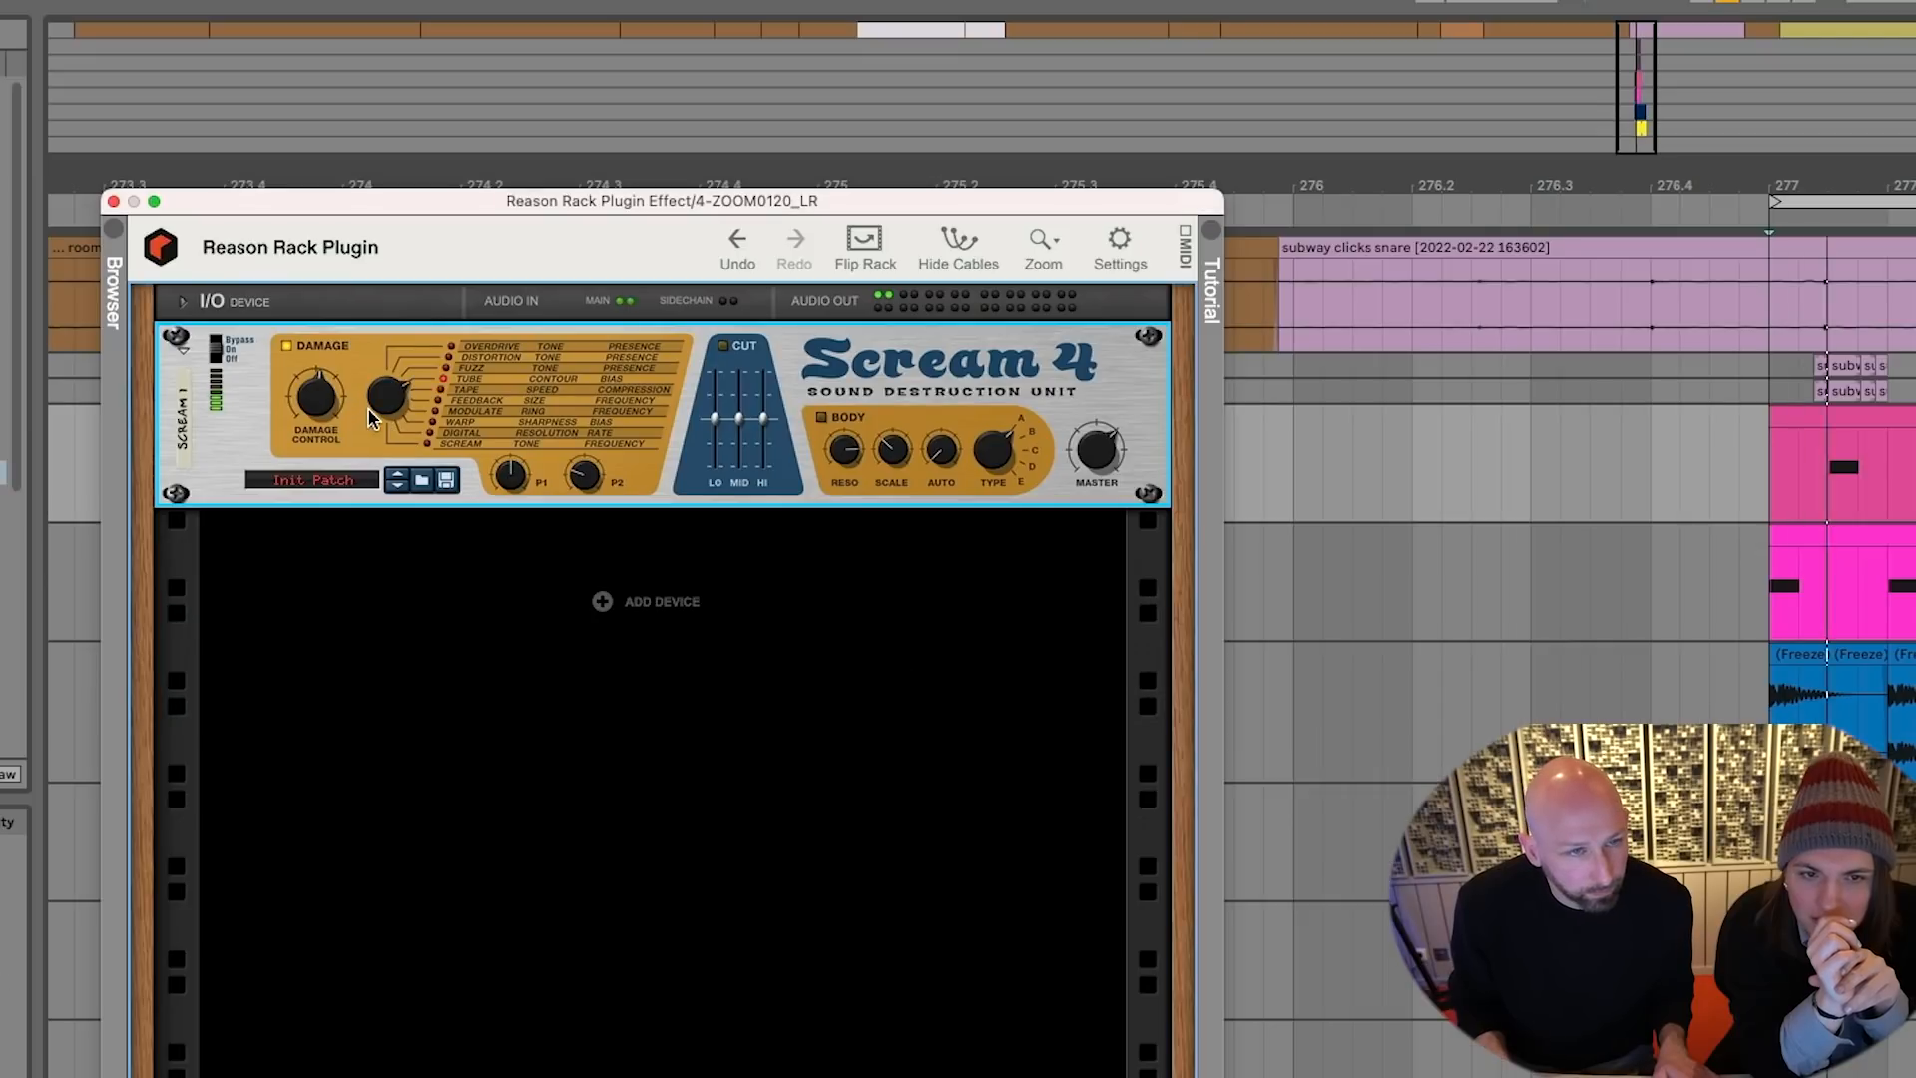
pyautogui.moveTo(370, 420); pyautogui.dragTo(388, 387)
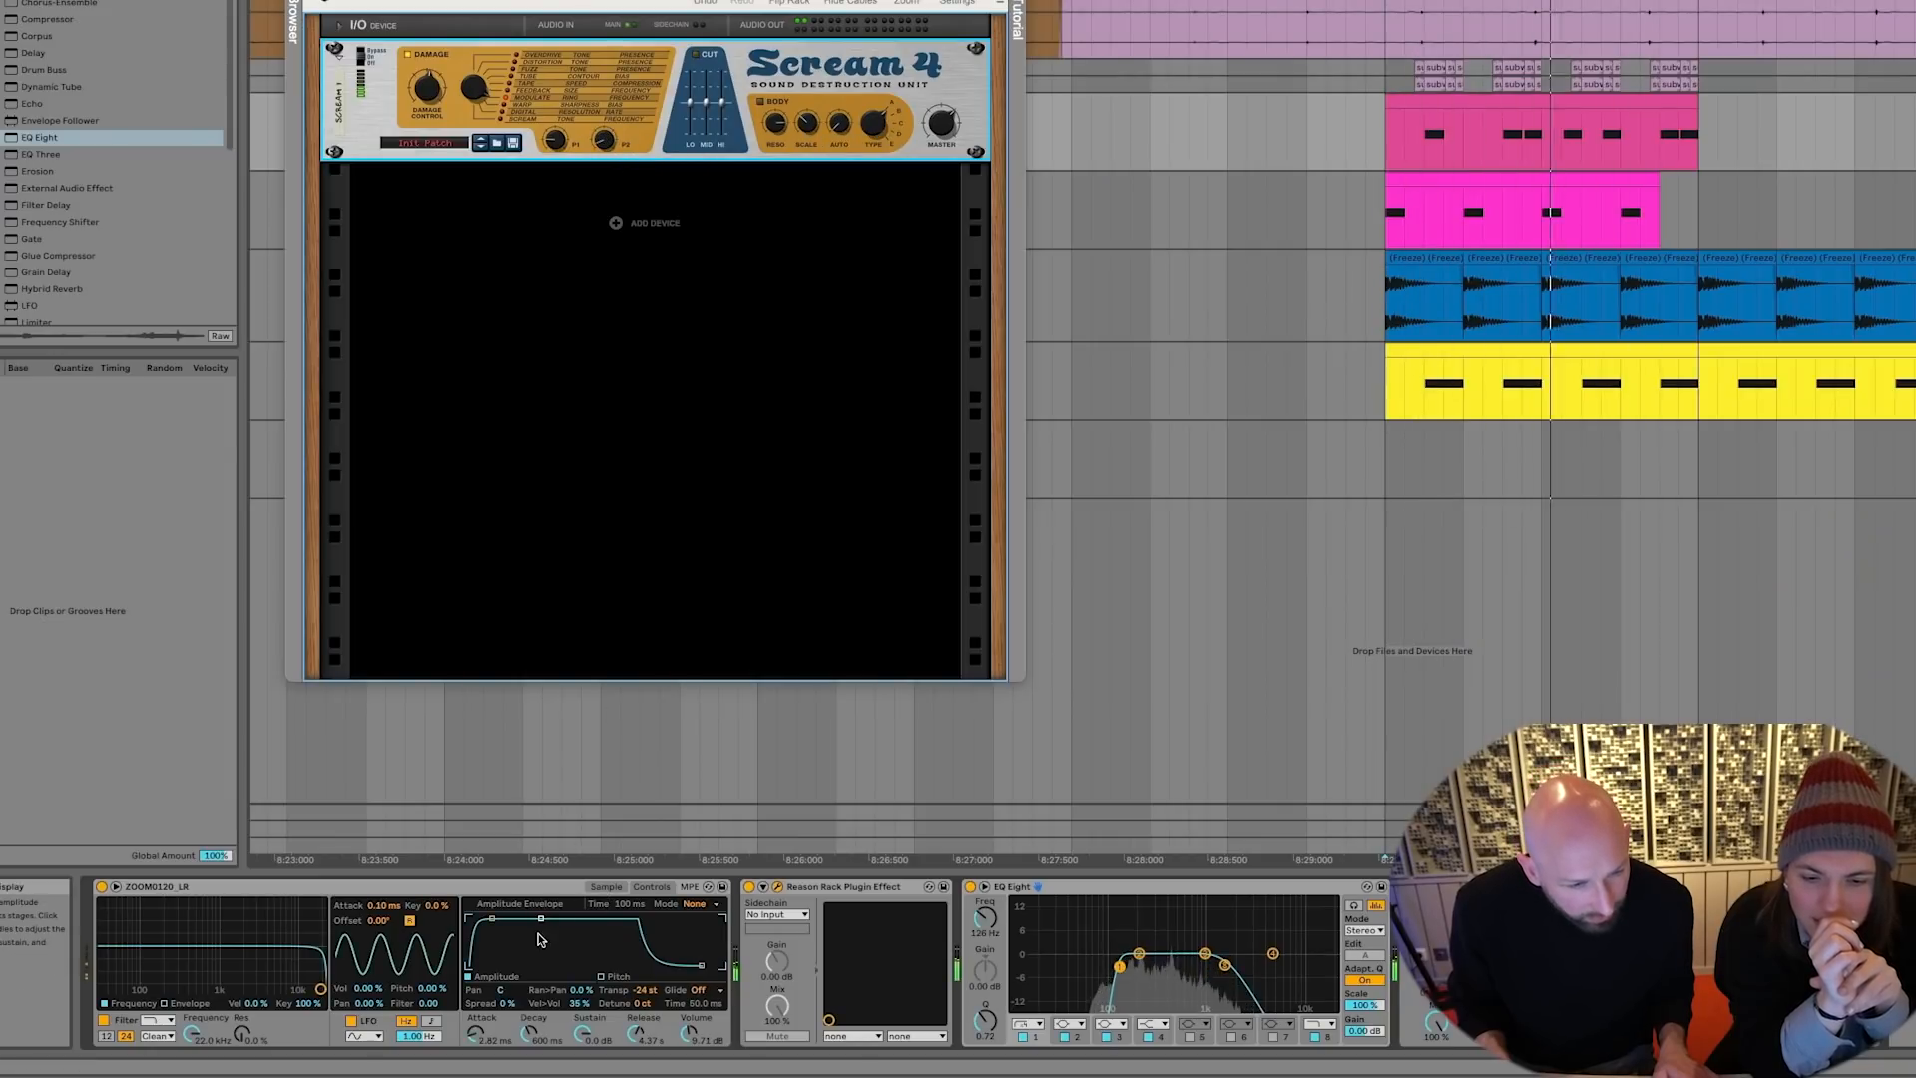
# Set Simpler's amplitude envelope decay to about 658 ms and its release to 908 ms during playback
pyautogui.moveTo(540, 918)
pyautogui.mouseDown()
pyautogui.moveTo(536, 967)
pyautogui.moveTo(539, 918)
pyautogui.mouseUp()
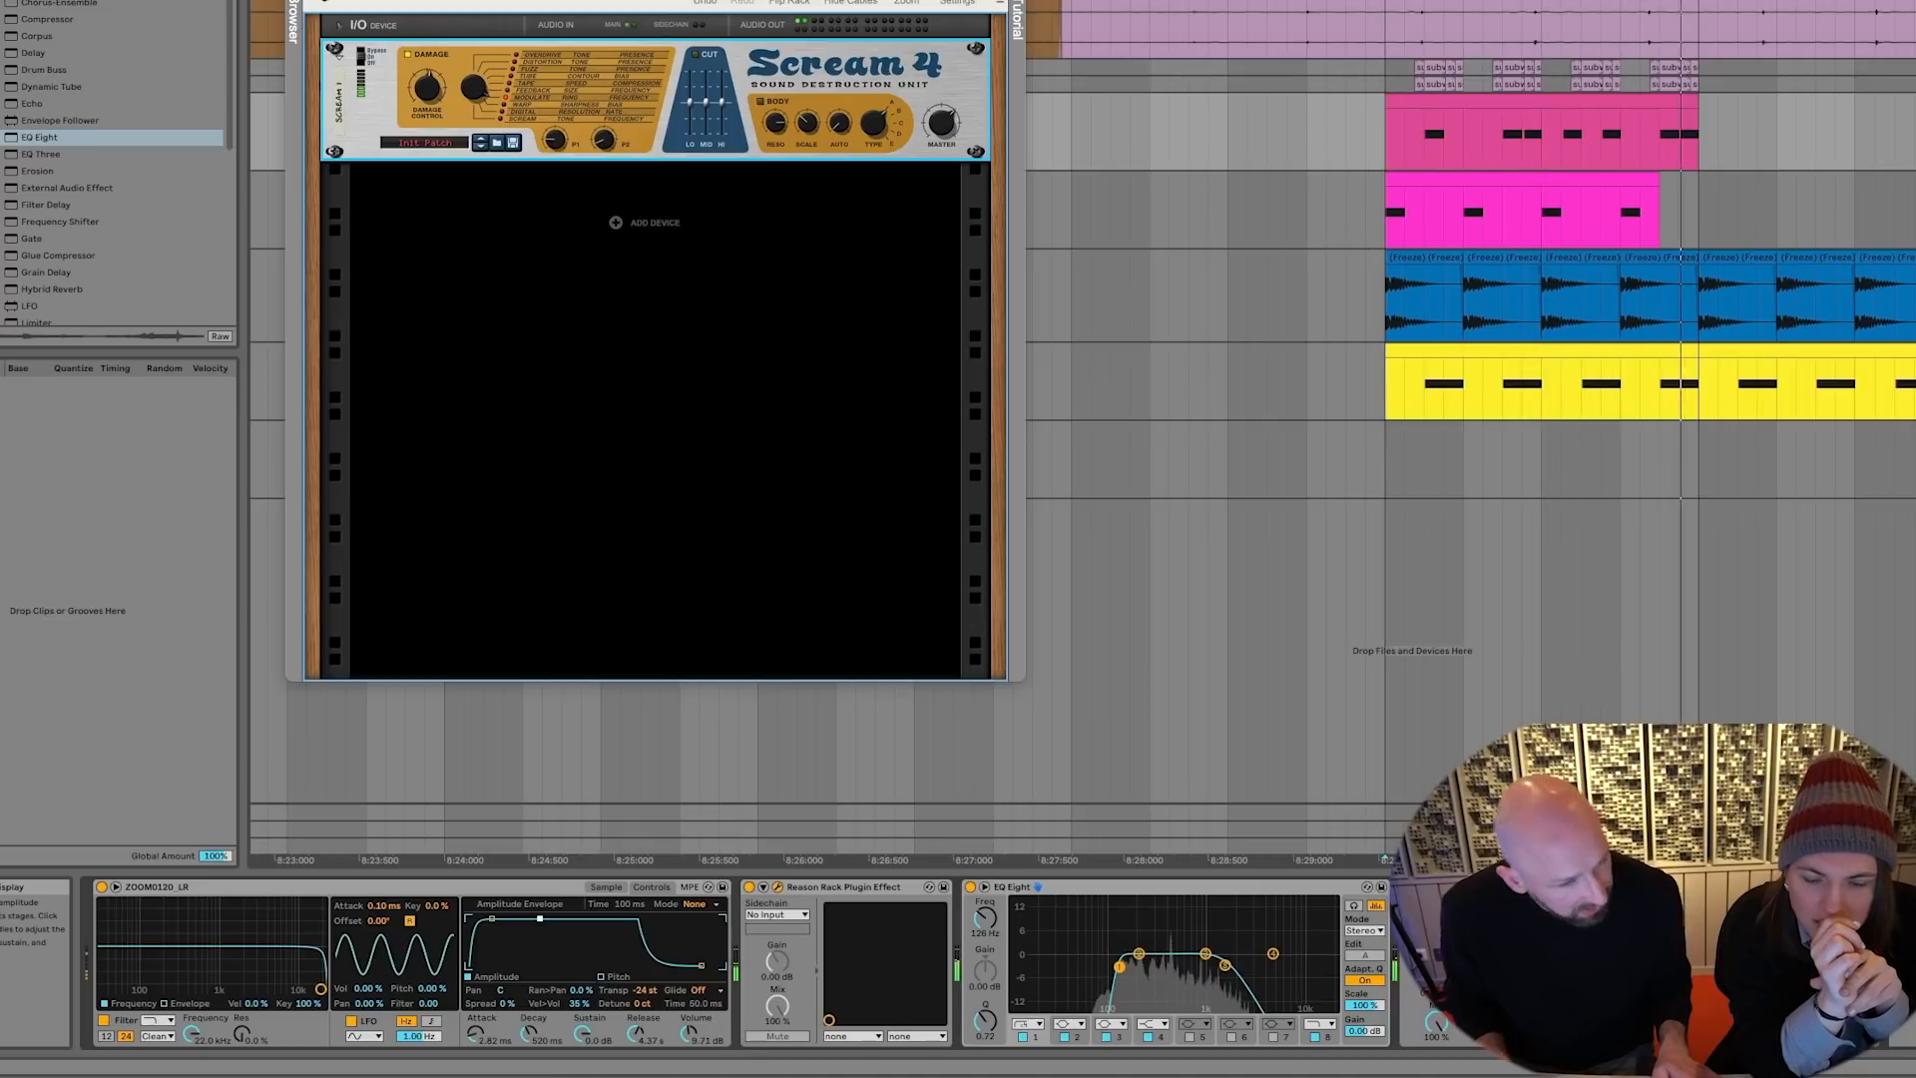
pyautogui.moveTo(540, 918)
pyautogui.mouseDown()
pyautogui.moveTo(543, 965)
pyautogui.moveTo(542, 918)
pyautogui.mouseUp()
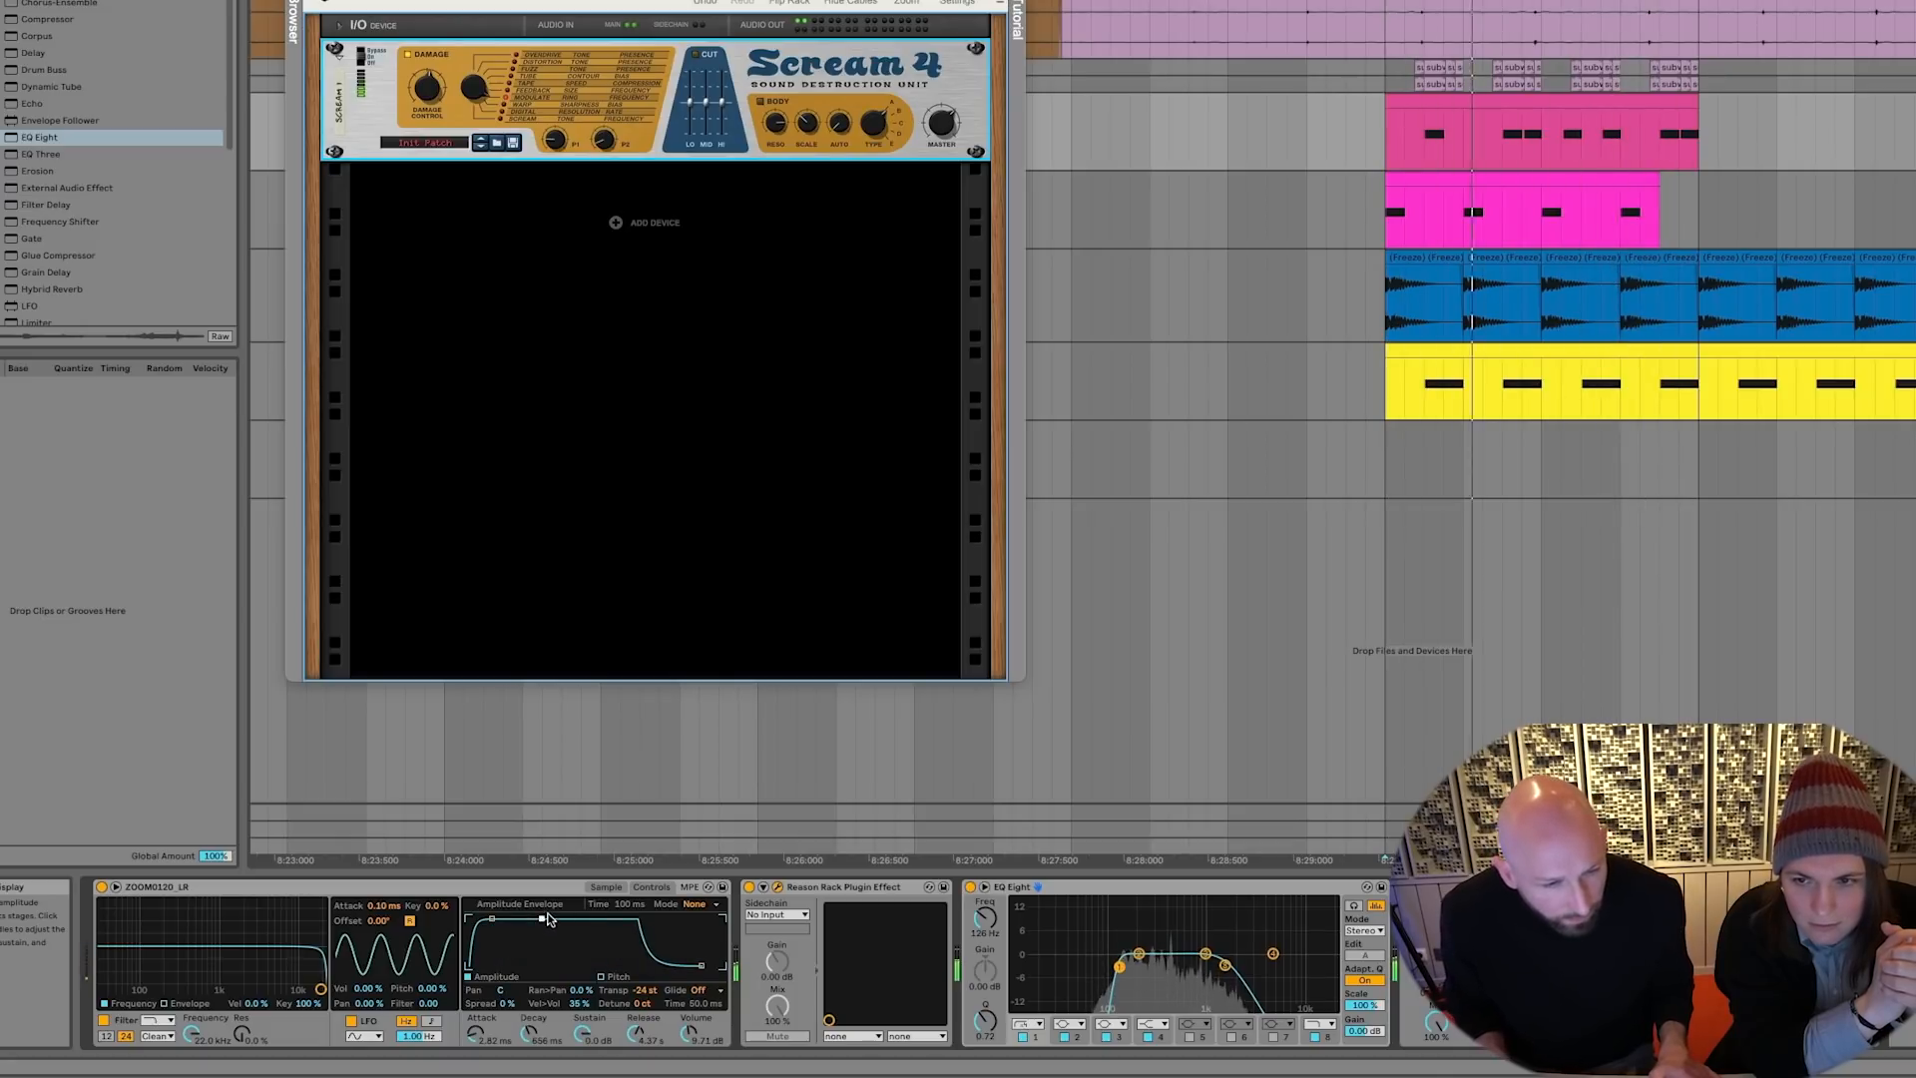
pyautogui.moveTo(636, 1034); pyautogui.dragTo(635, 1058)
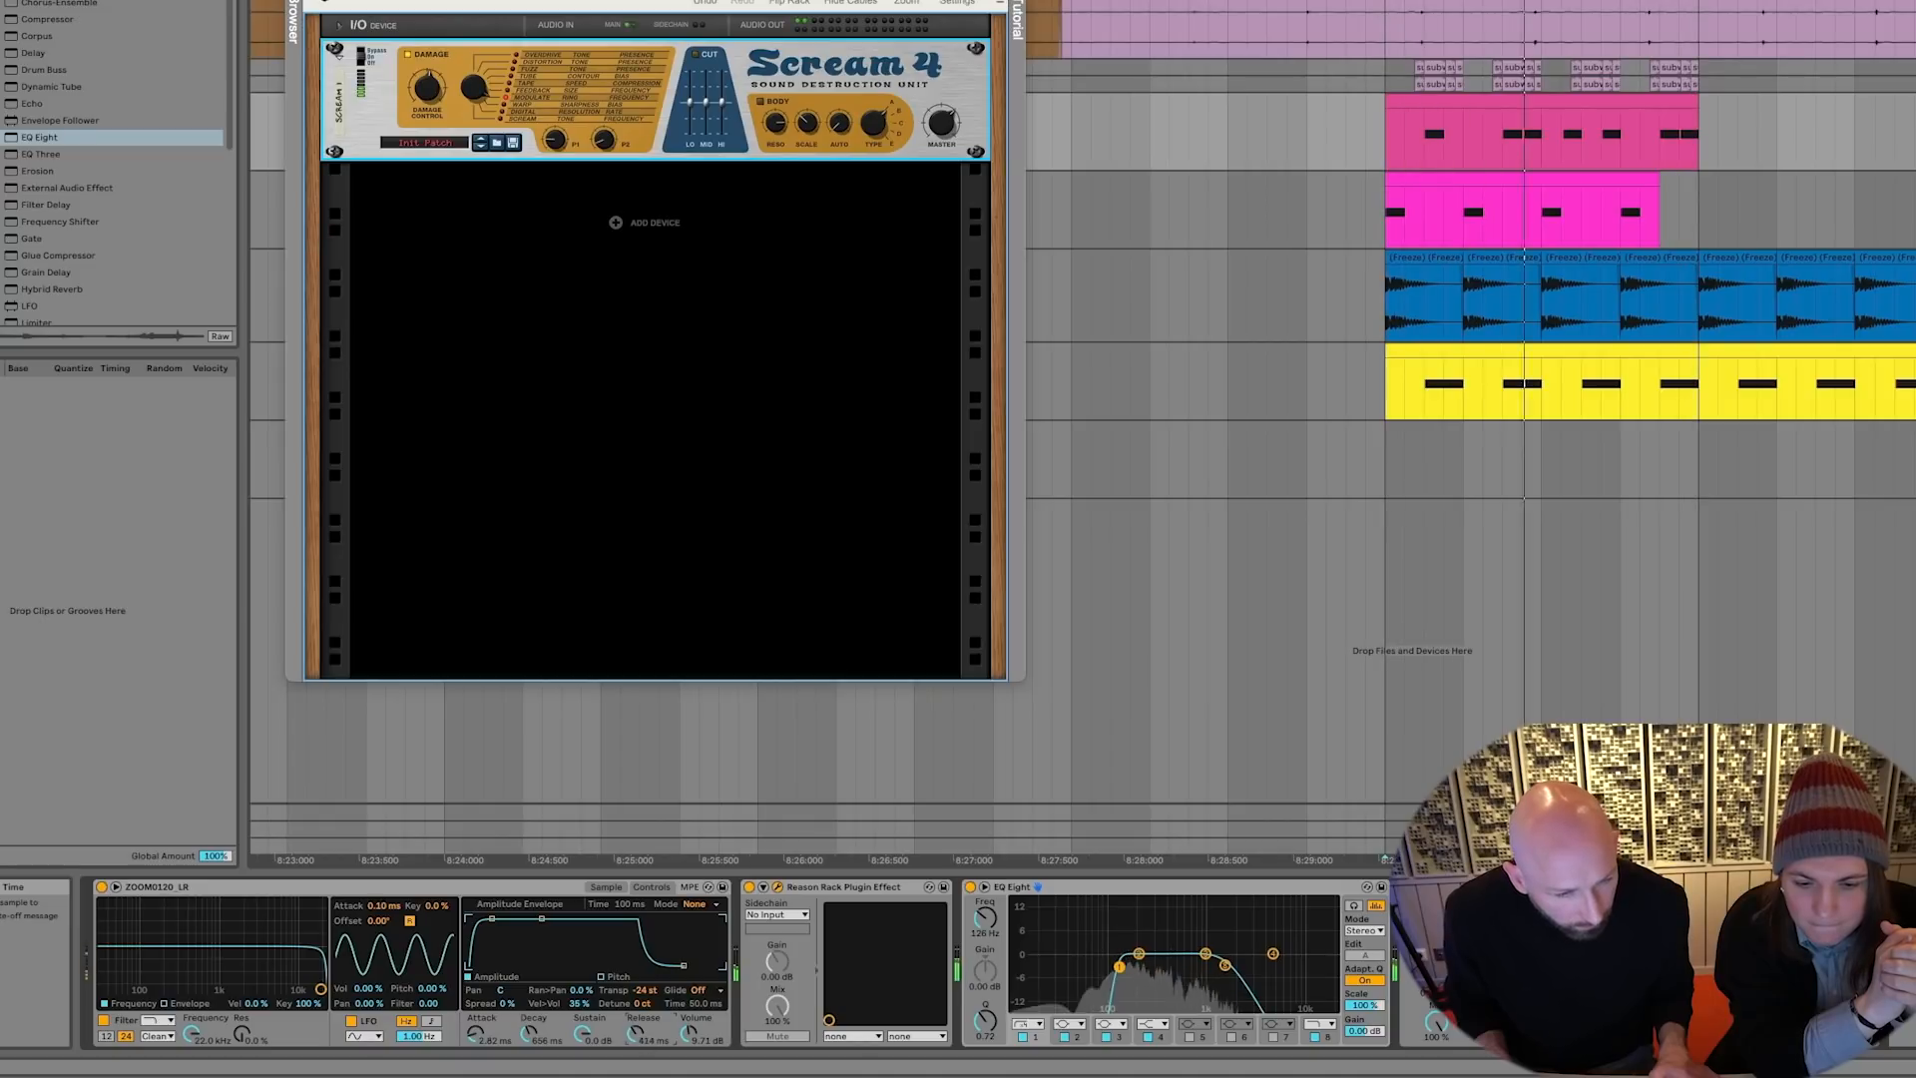
pyautogui.moveTo(635, 1057); pyautogui.dragTo(636, 1052)
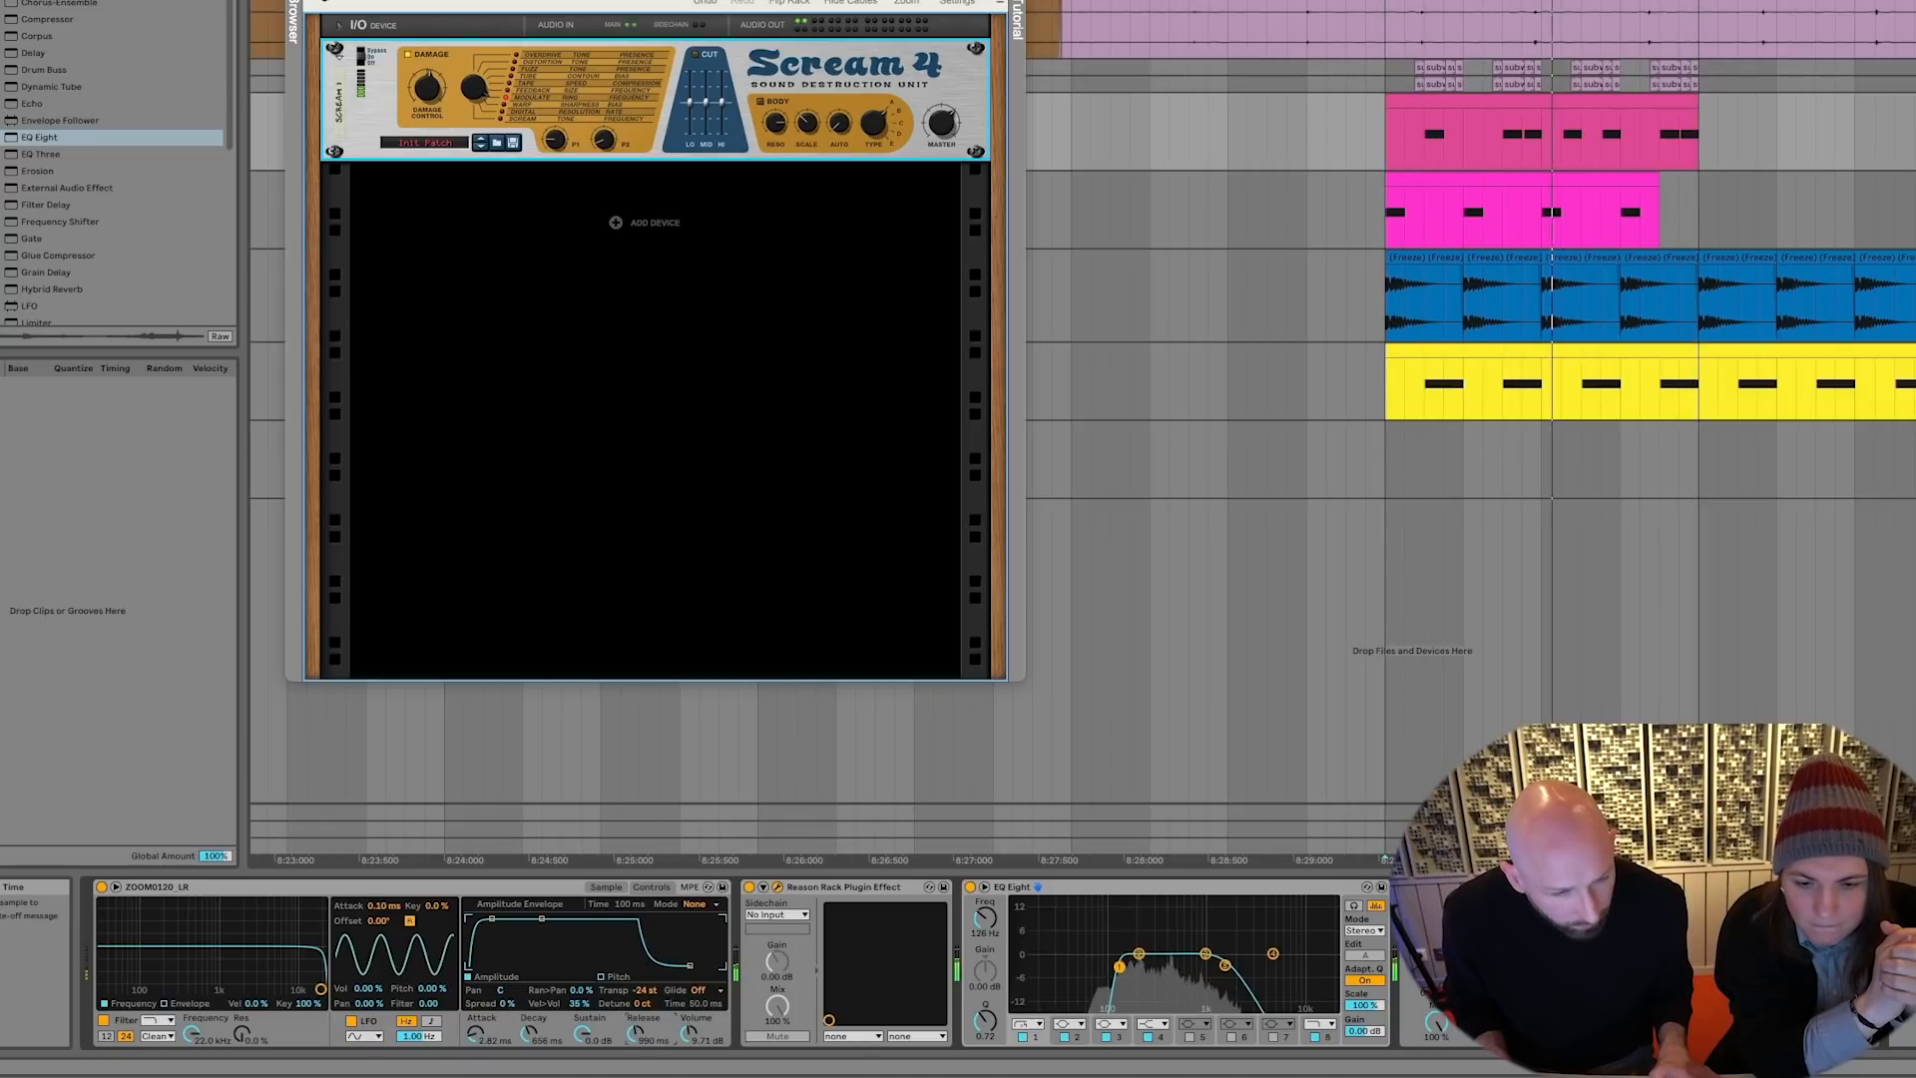
# Shorten the playback region of Simpler's ZOOM0120_LR sample to 4 bars
pyautogui.click(606, 887)
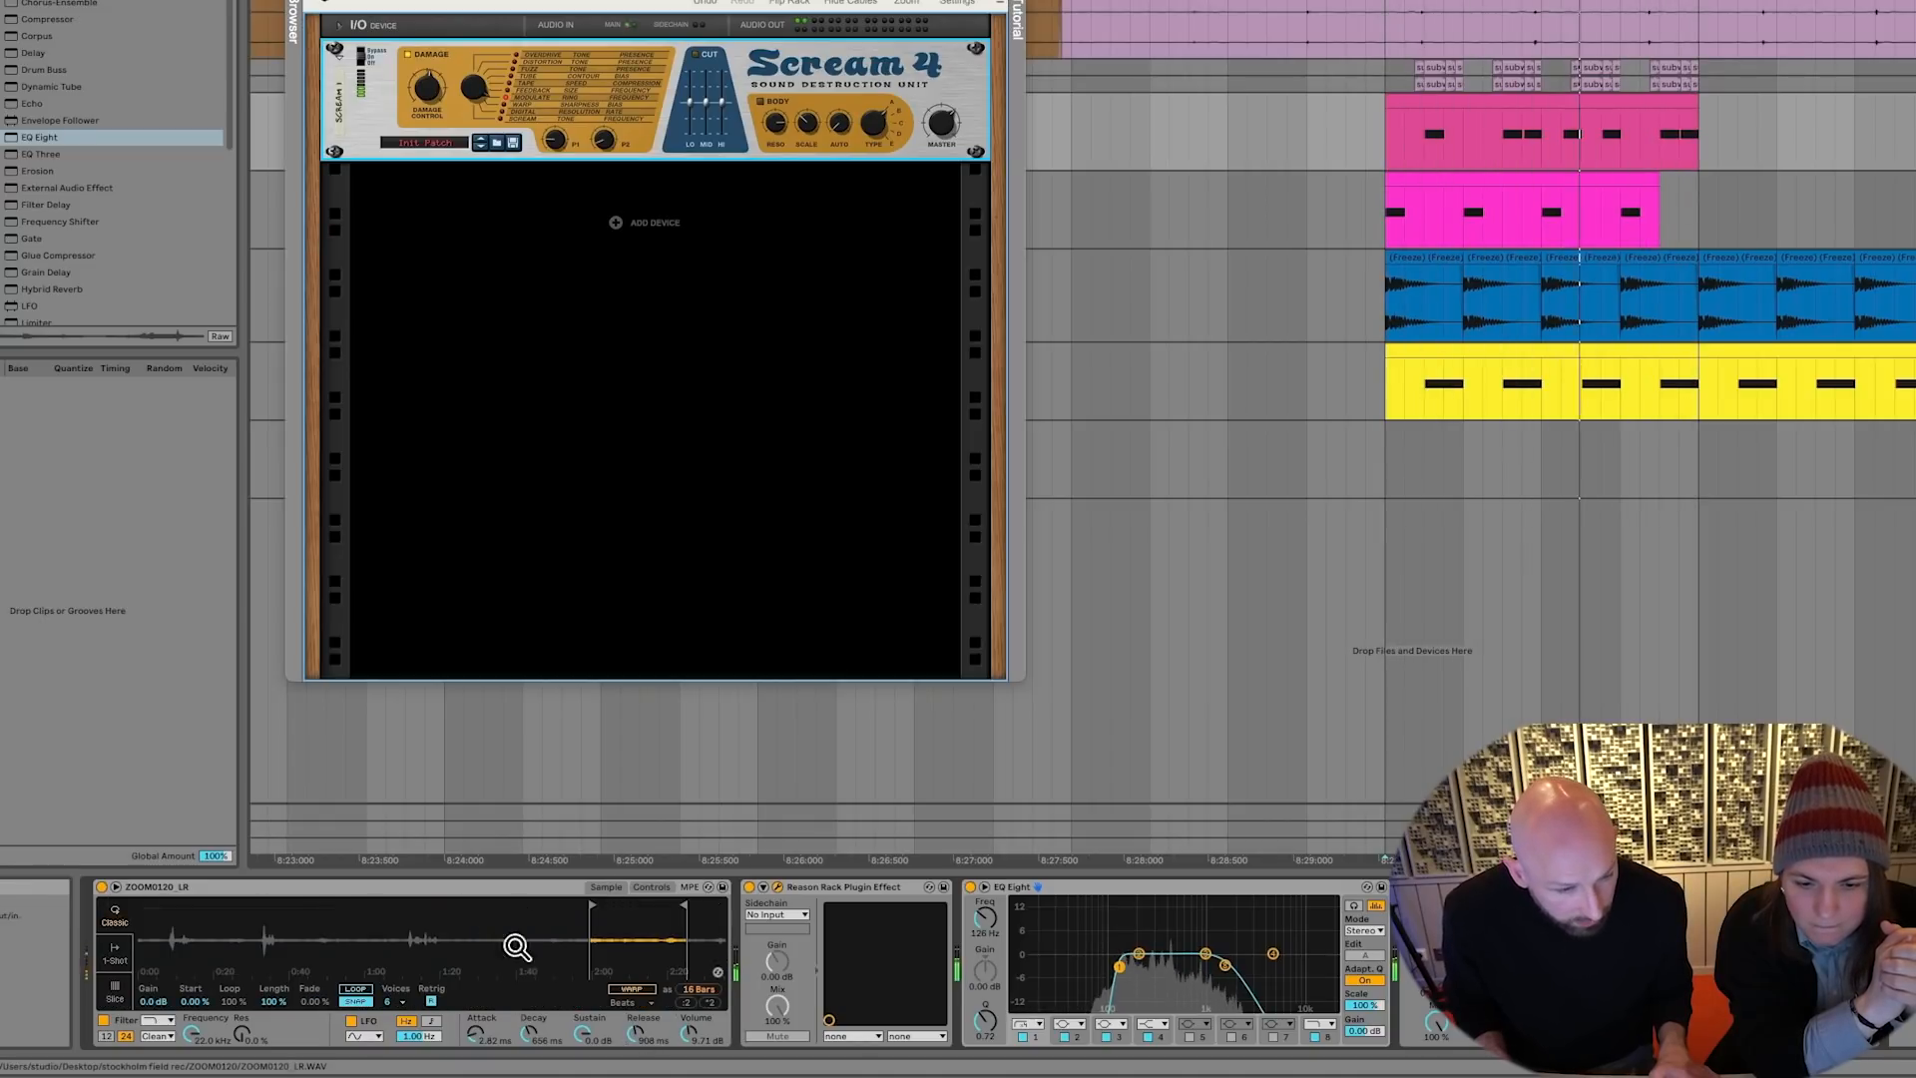
pyautogui.moveTo(610, 935); pyautogui.dragTo(611, 1036)
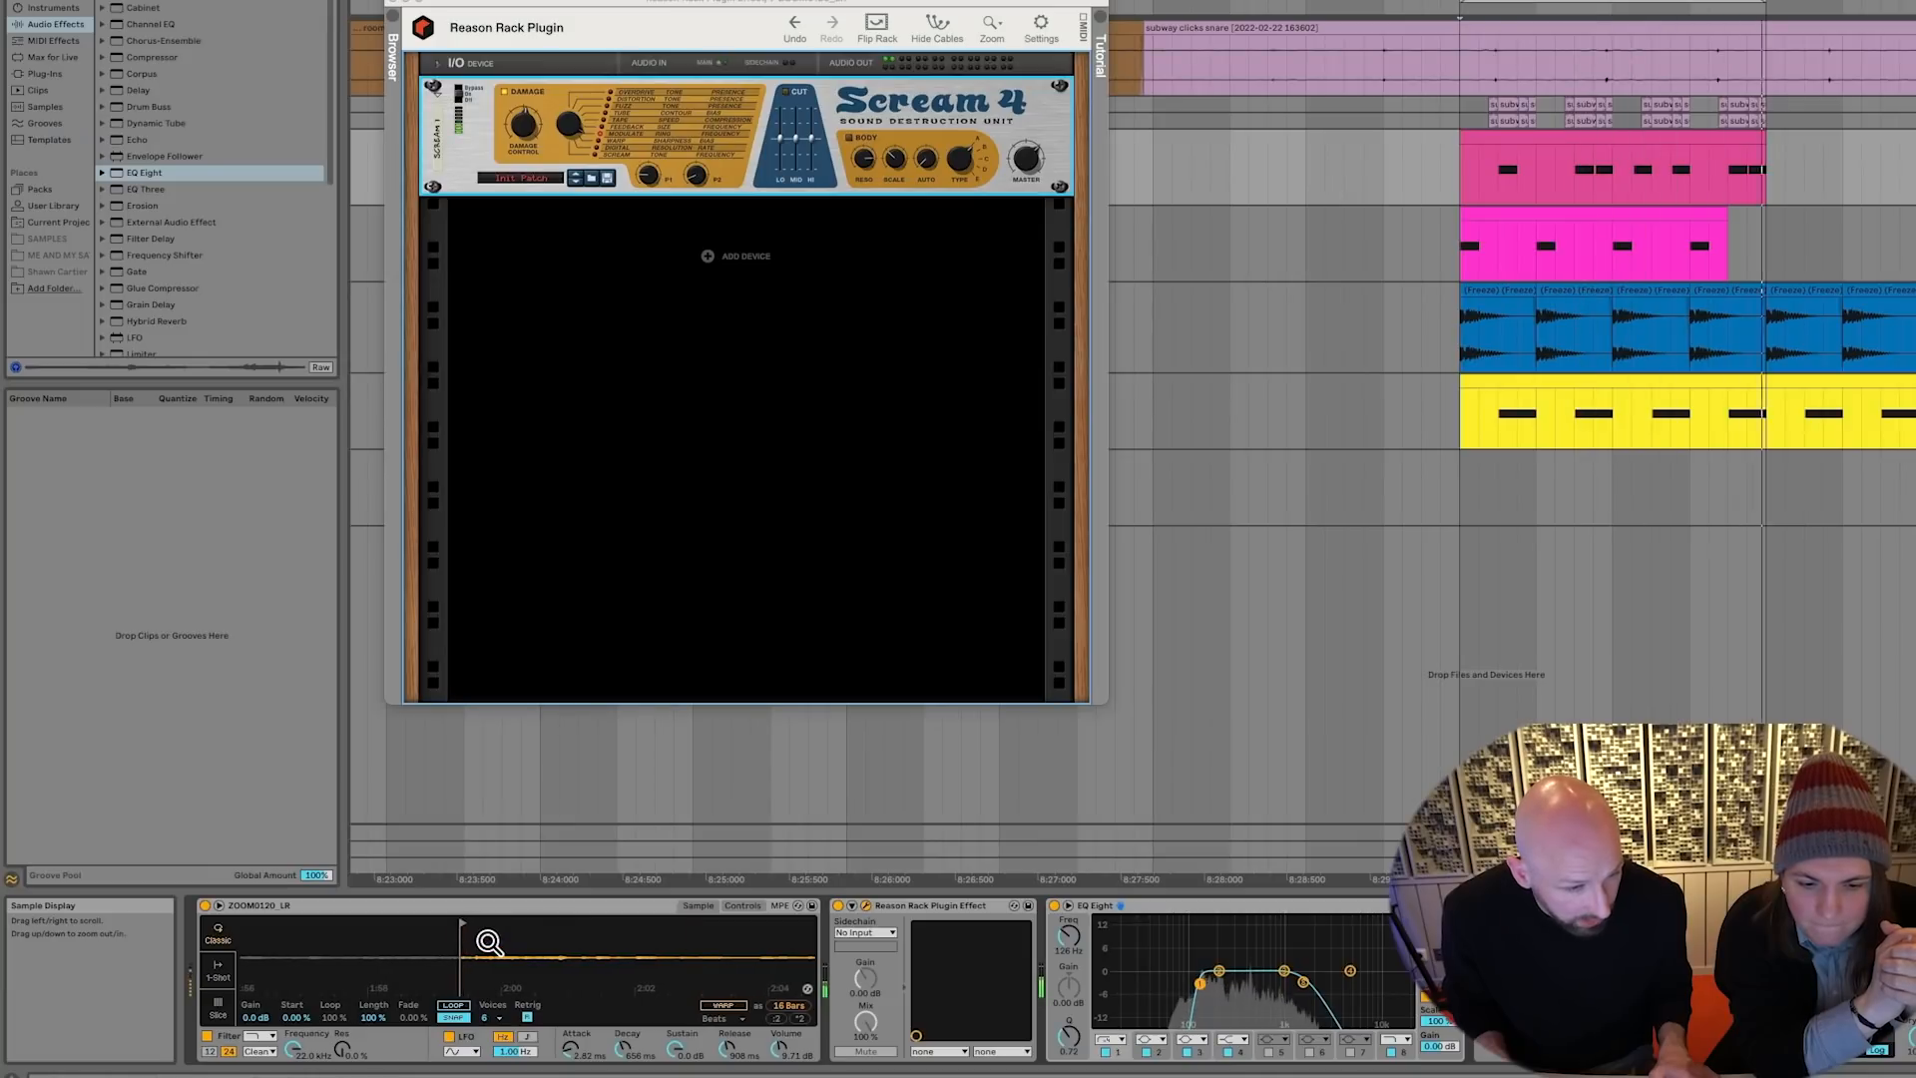
pyautogui.moveTo(489, 942); pyautogui.dragTo(629, 911)
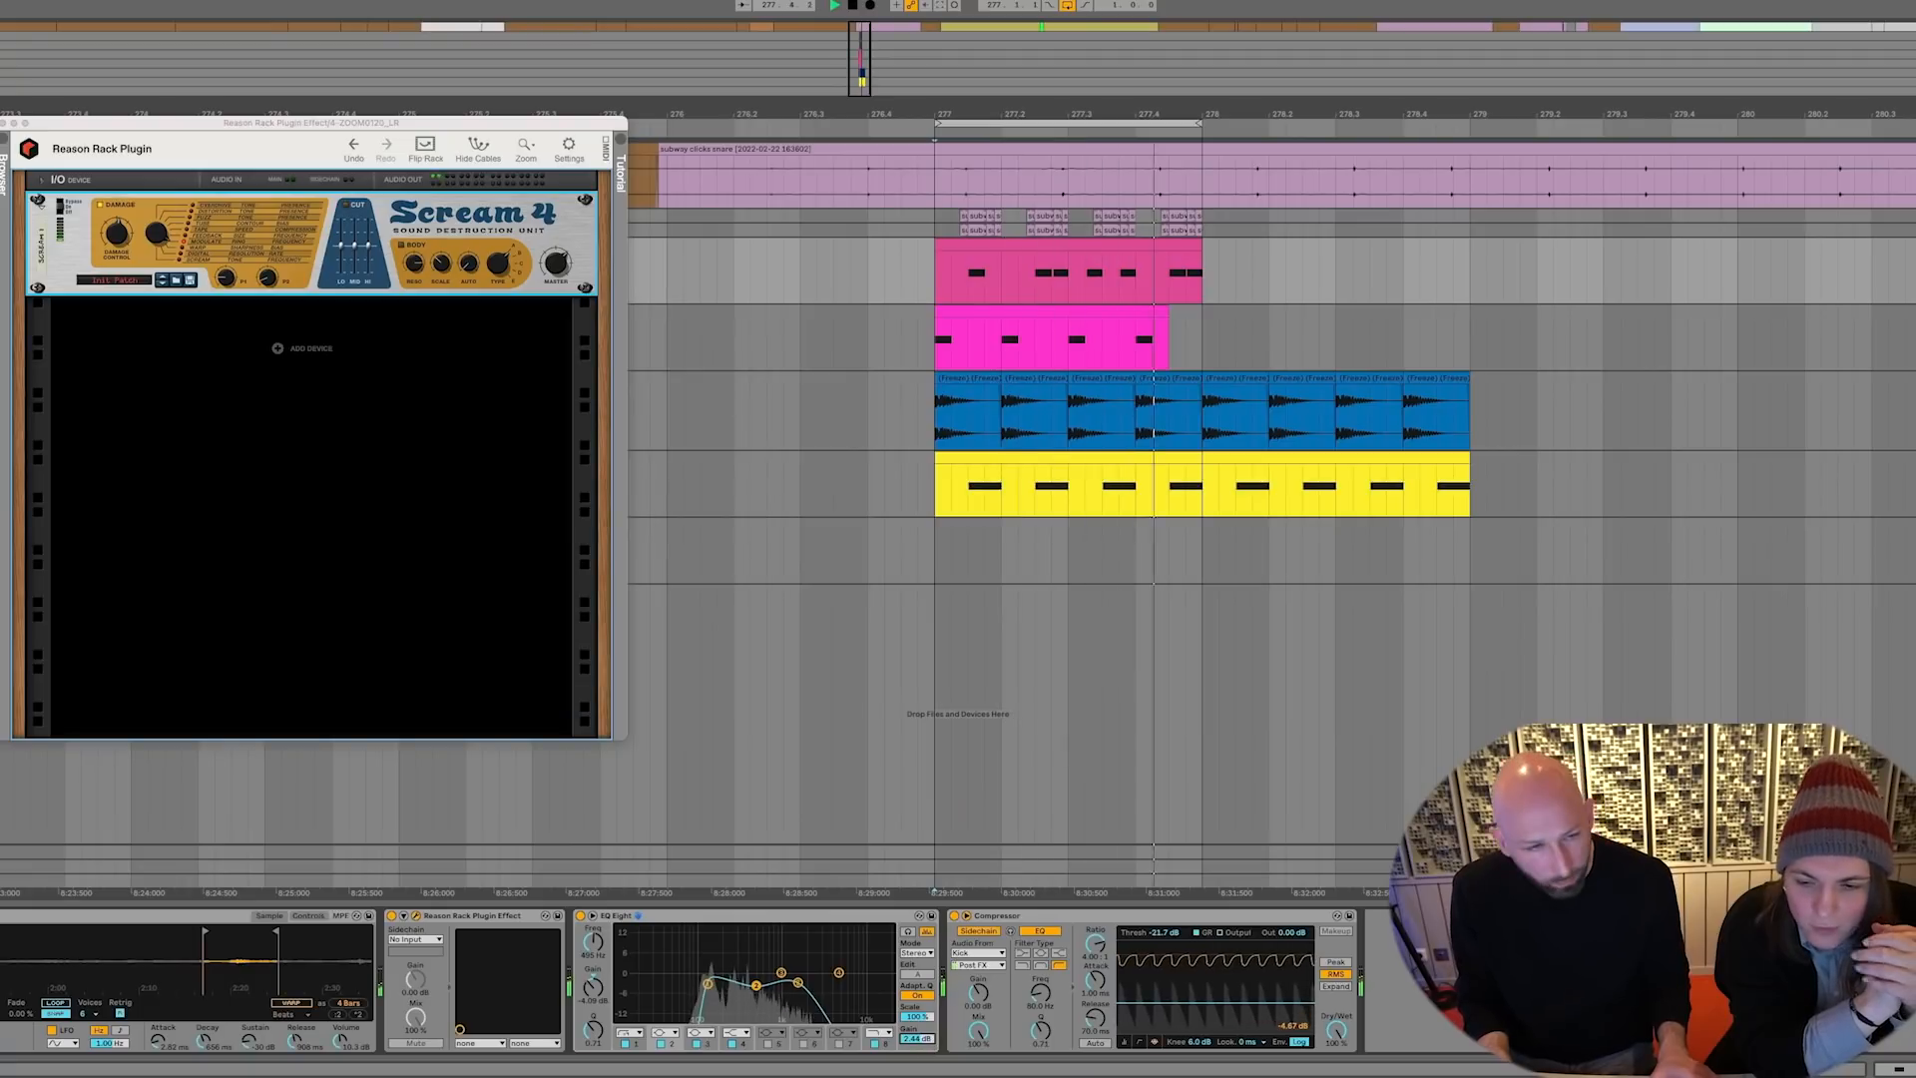
# Stop playback, add a Quartet Chorus Ensemble below Scream 4 in the rack and load its Secret Sauce patch
pyautogui.click(424, 409)
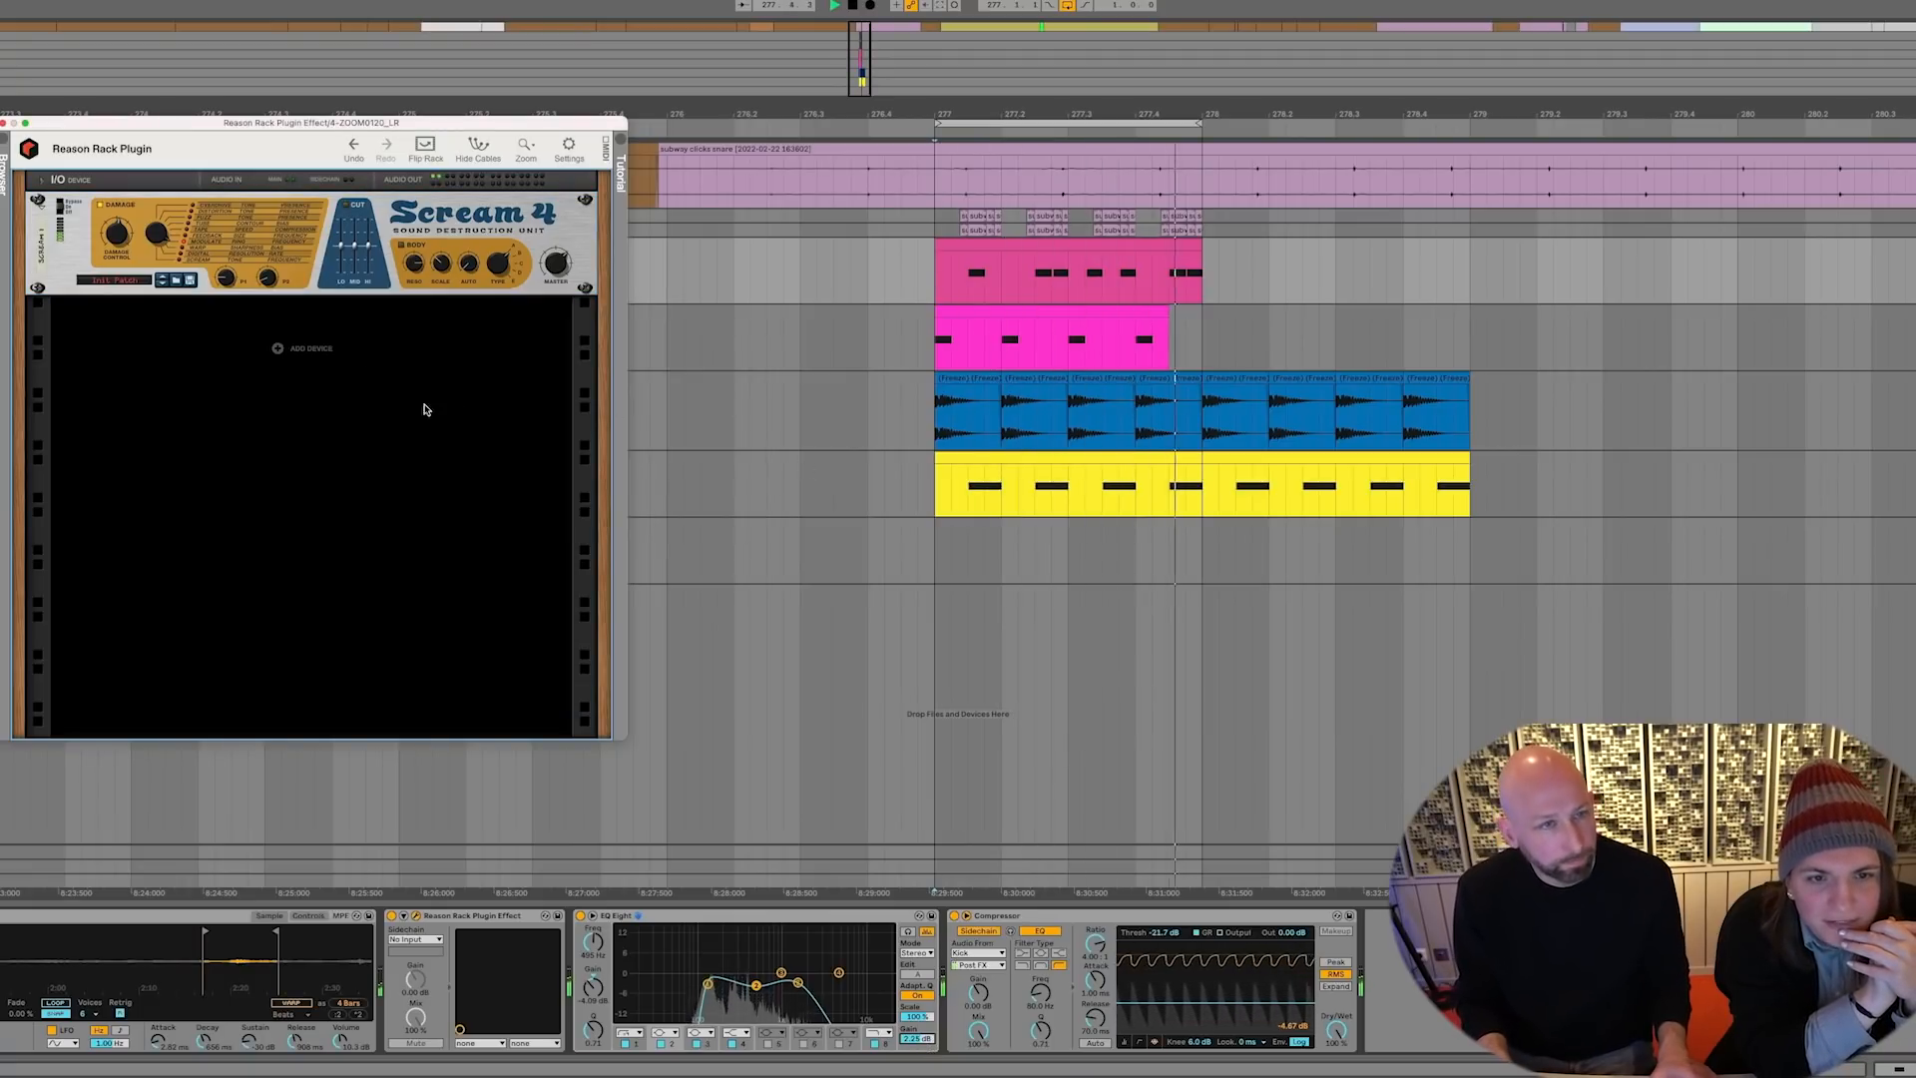
pyautogui.press('space')
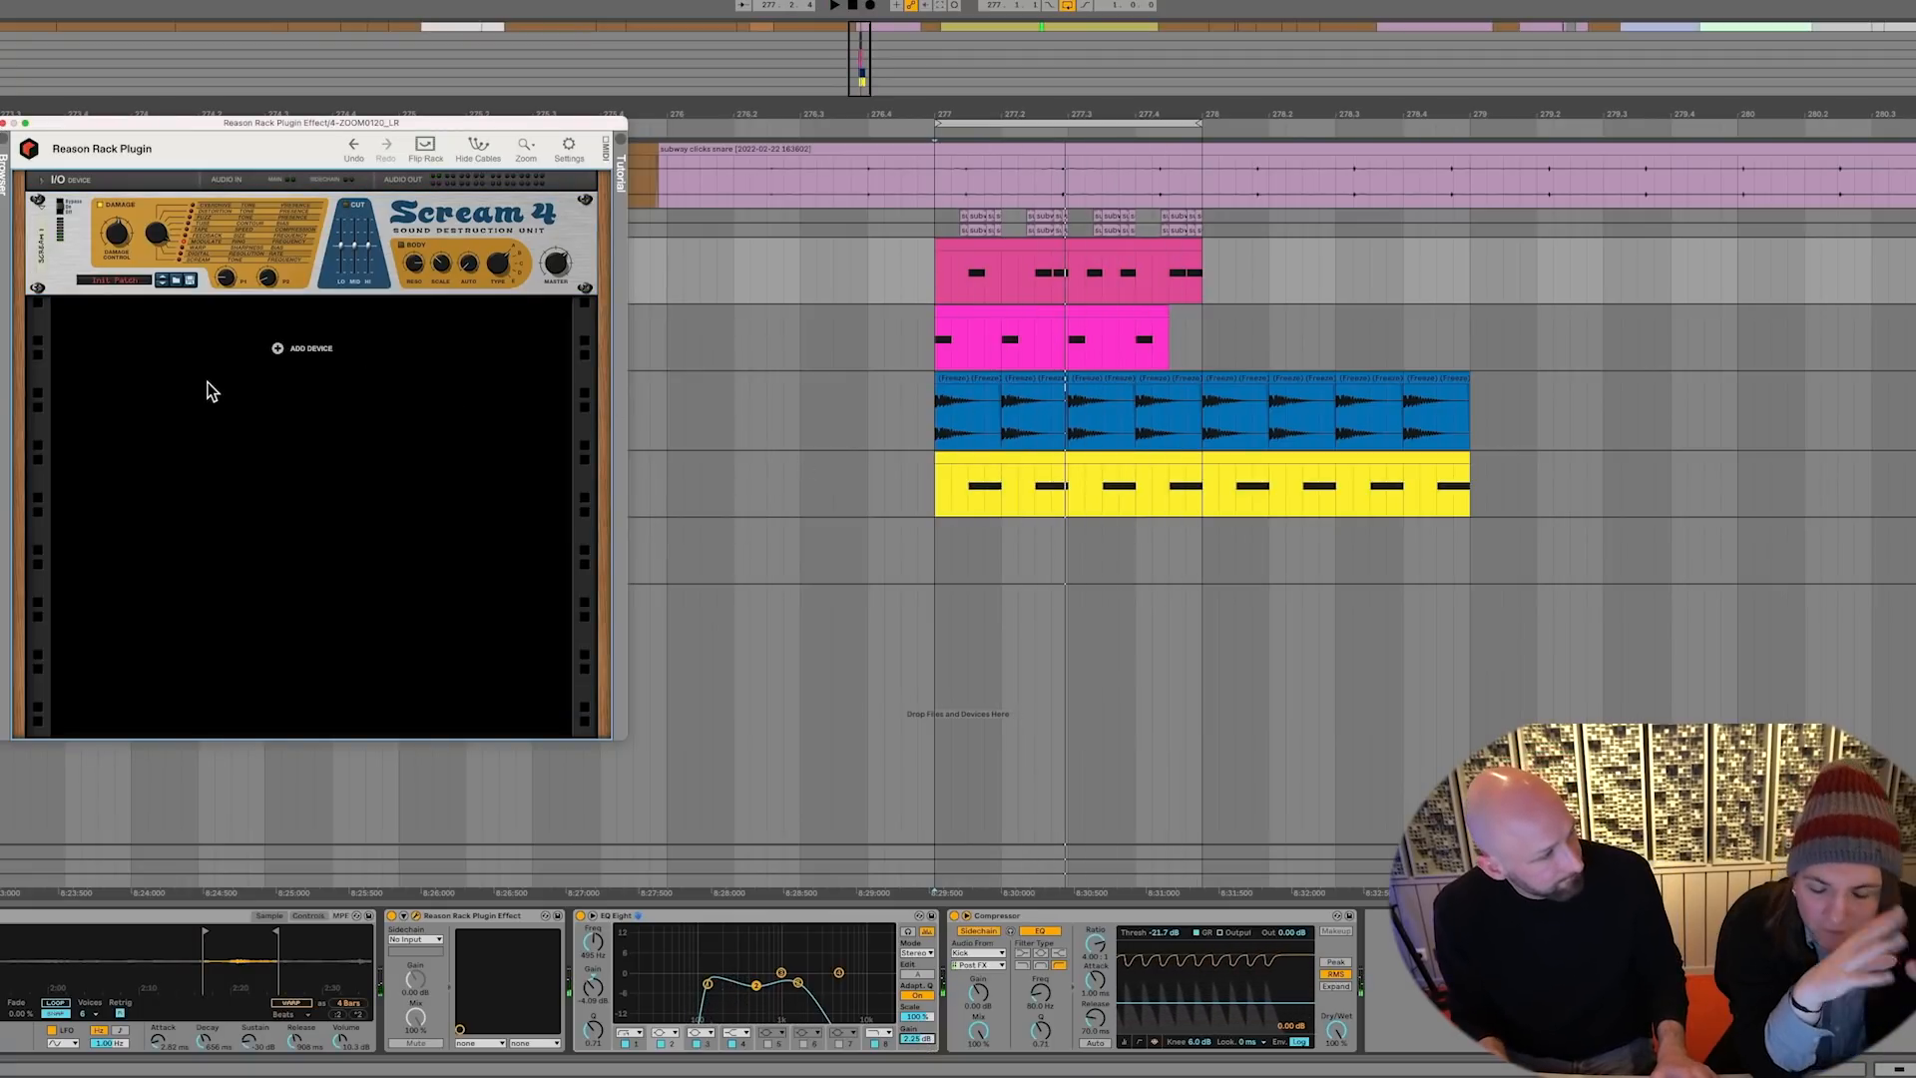
pyautogui.rightClick(297, 345)
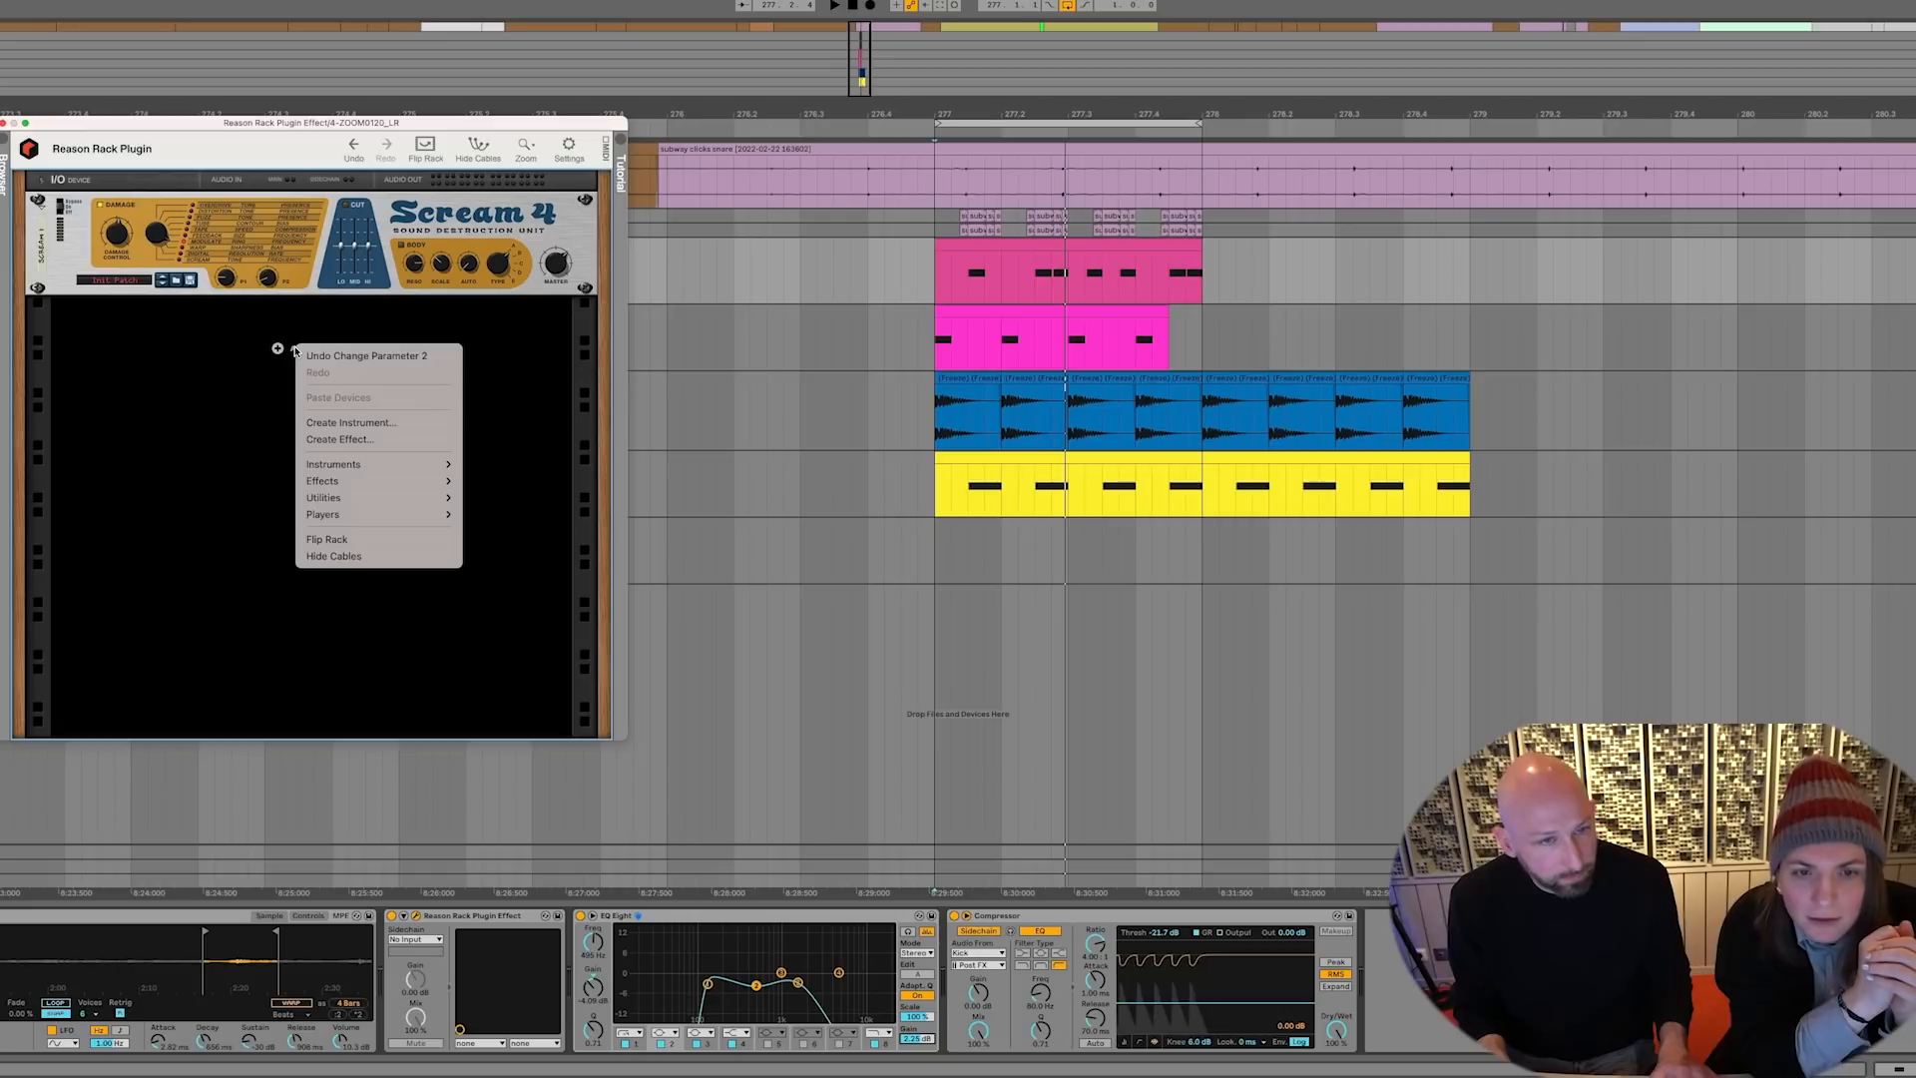
pyautogui.moveTo(369, 480)
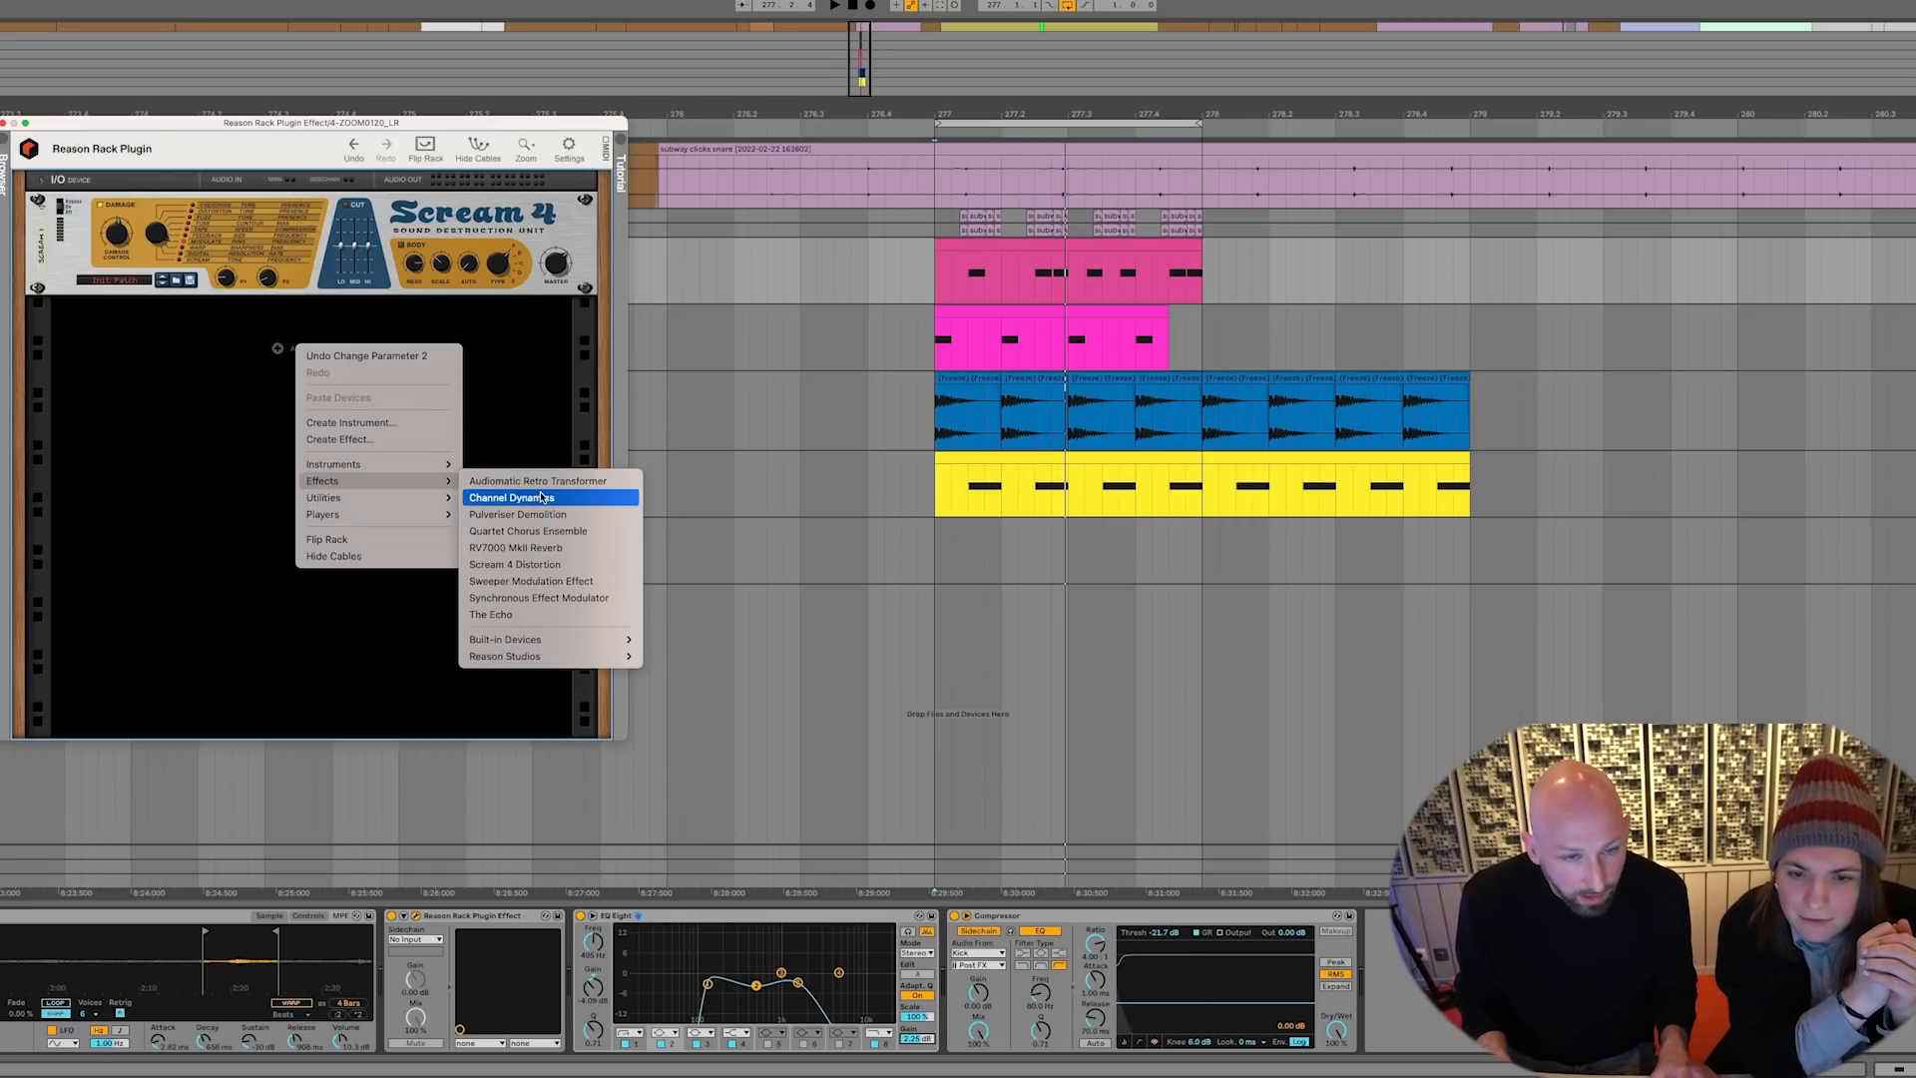
pyautogui.click(539, 531)
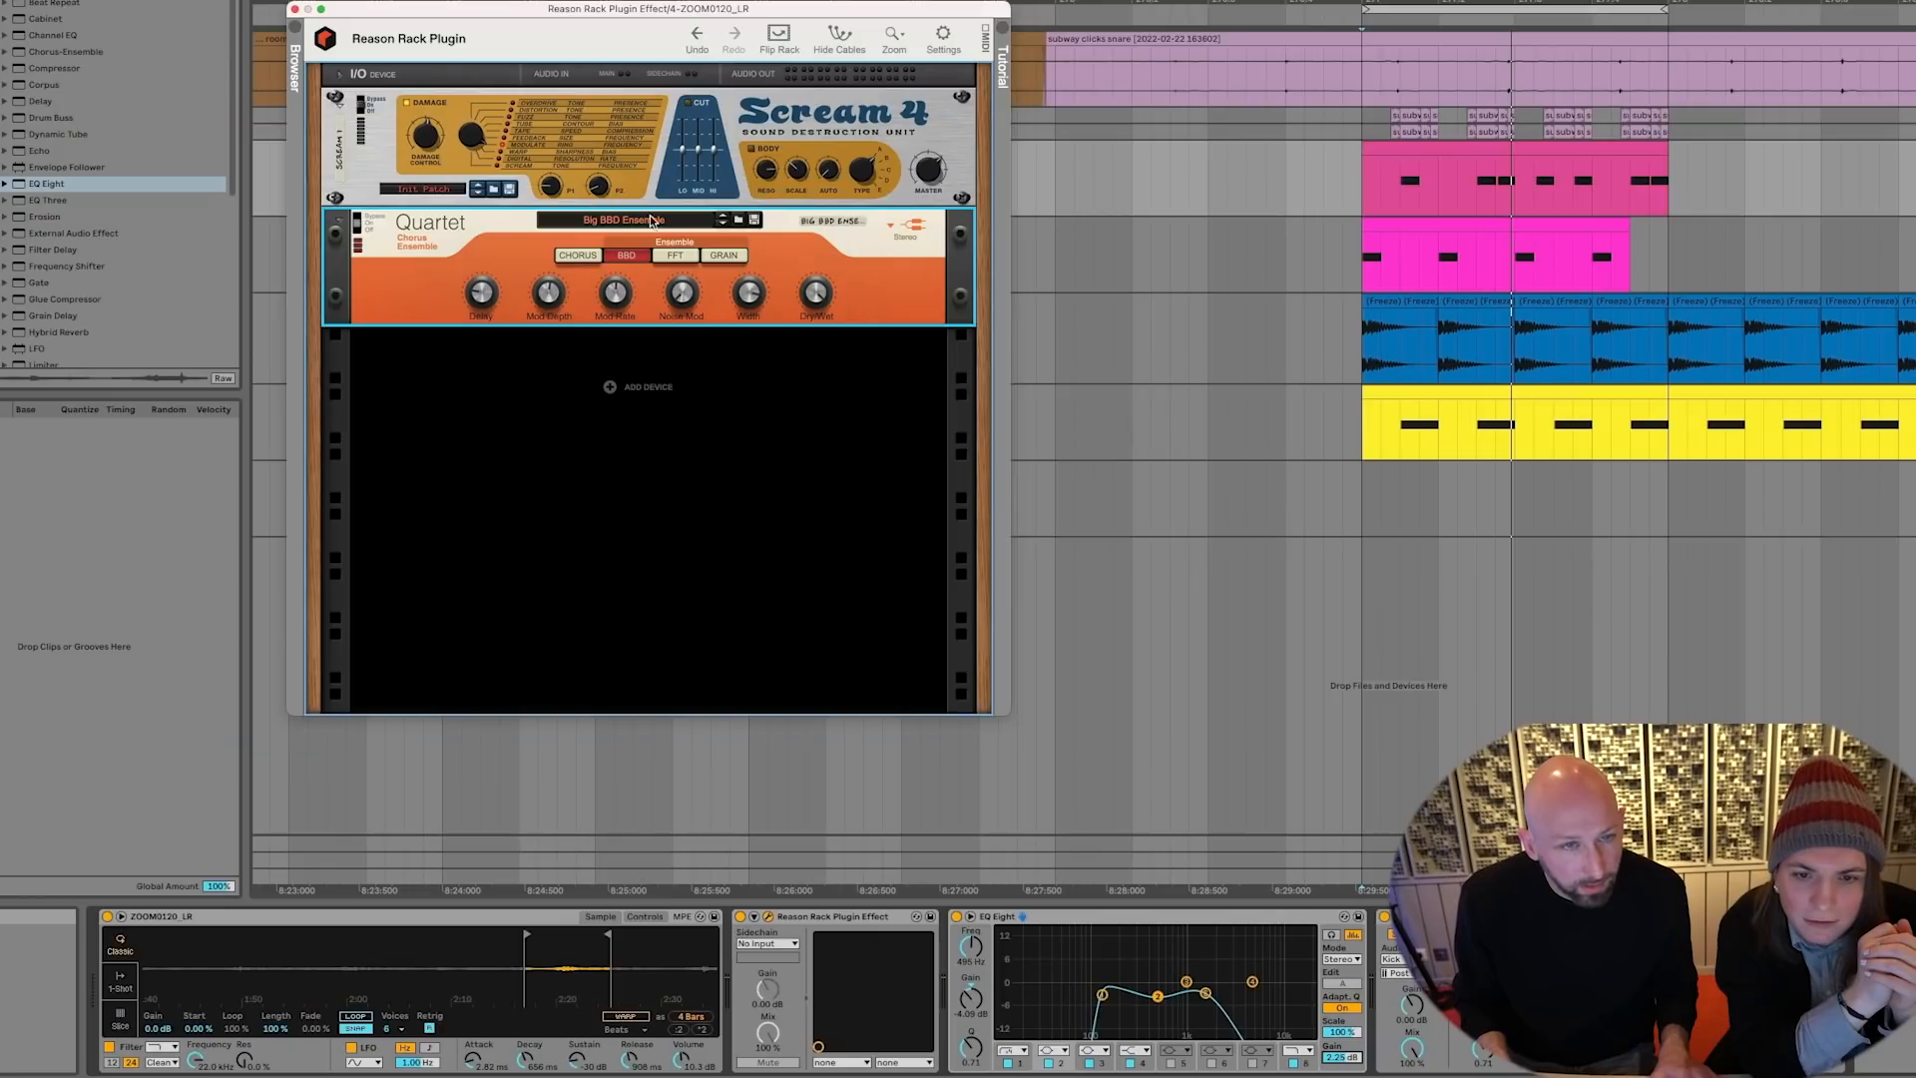
pyautogui.click(303, 313)
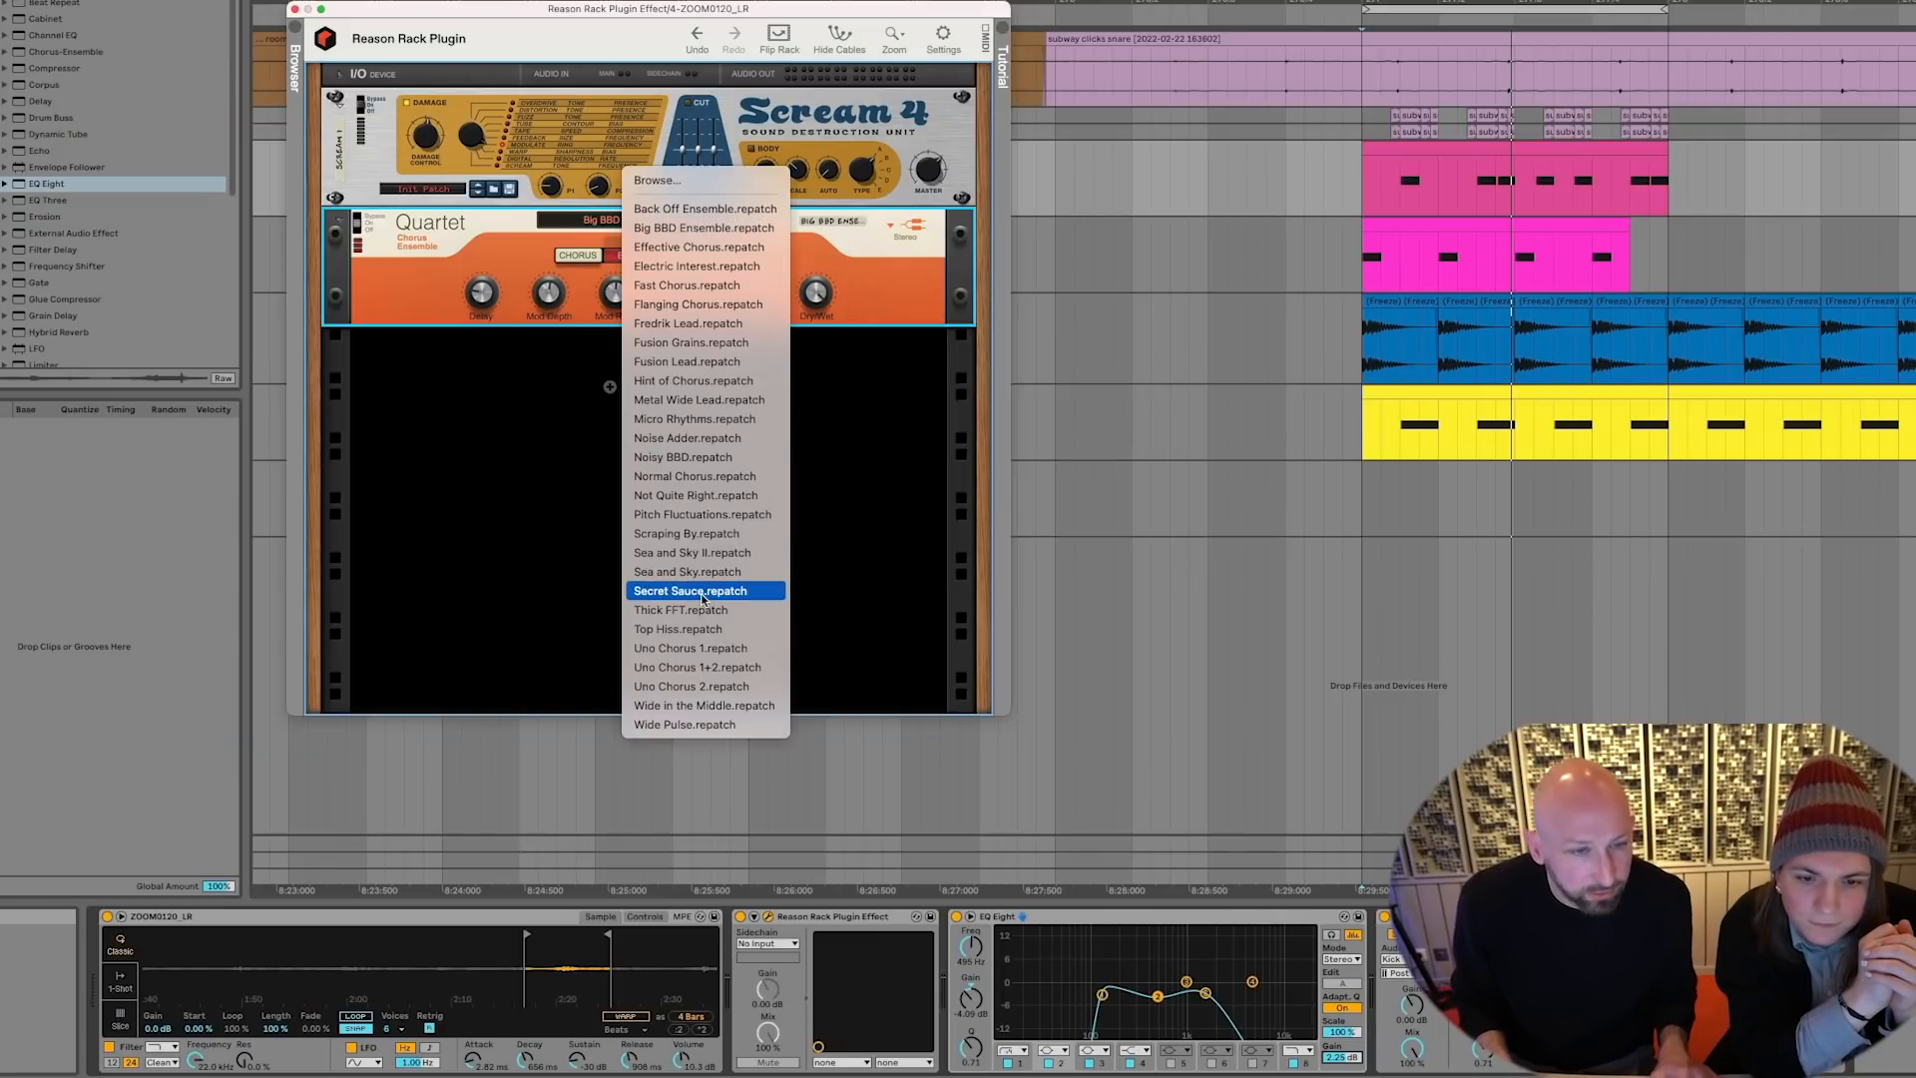
pyautogui.click(705, 591)
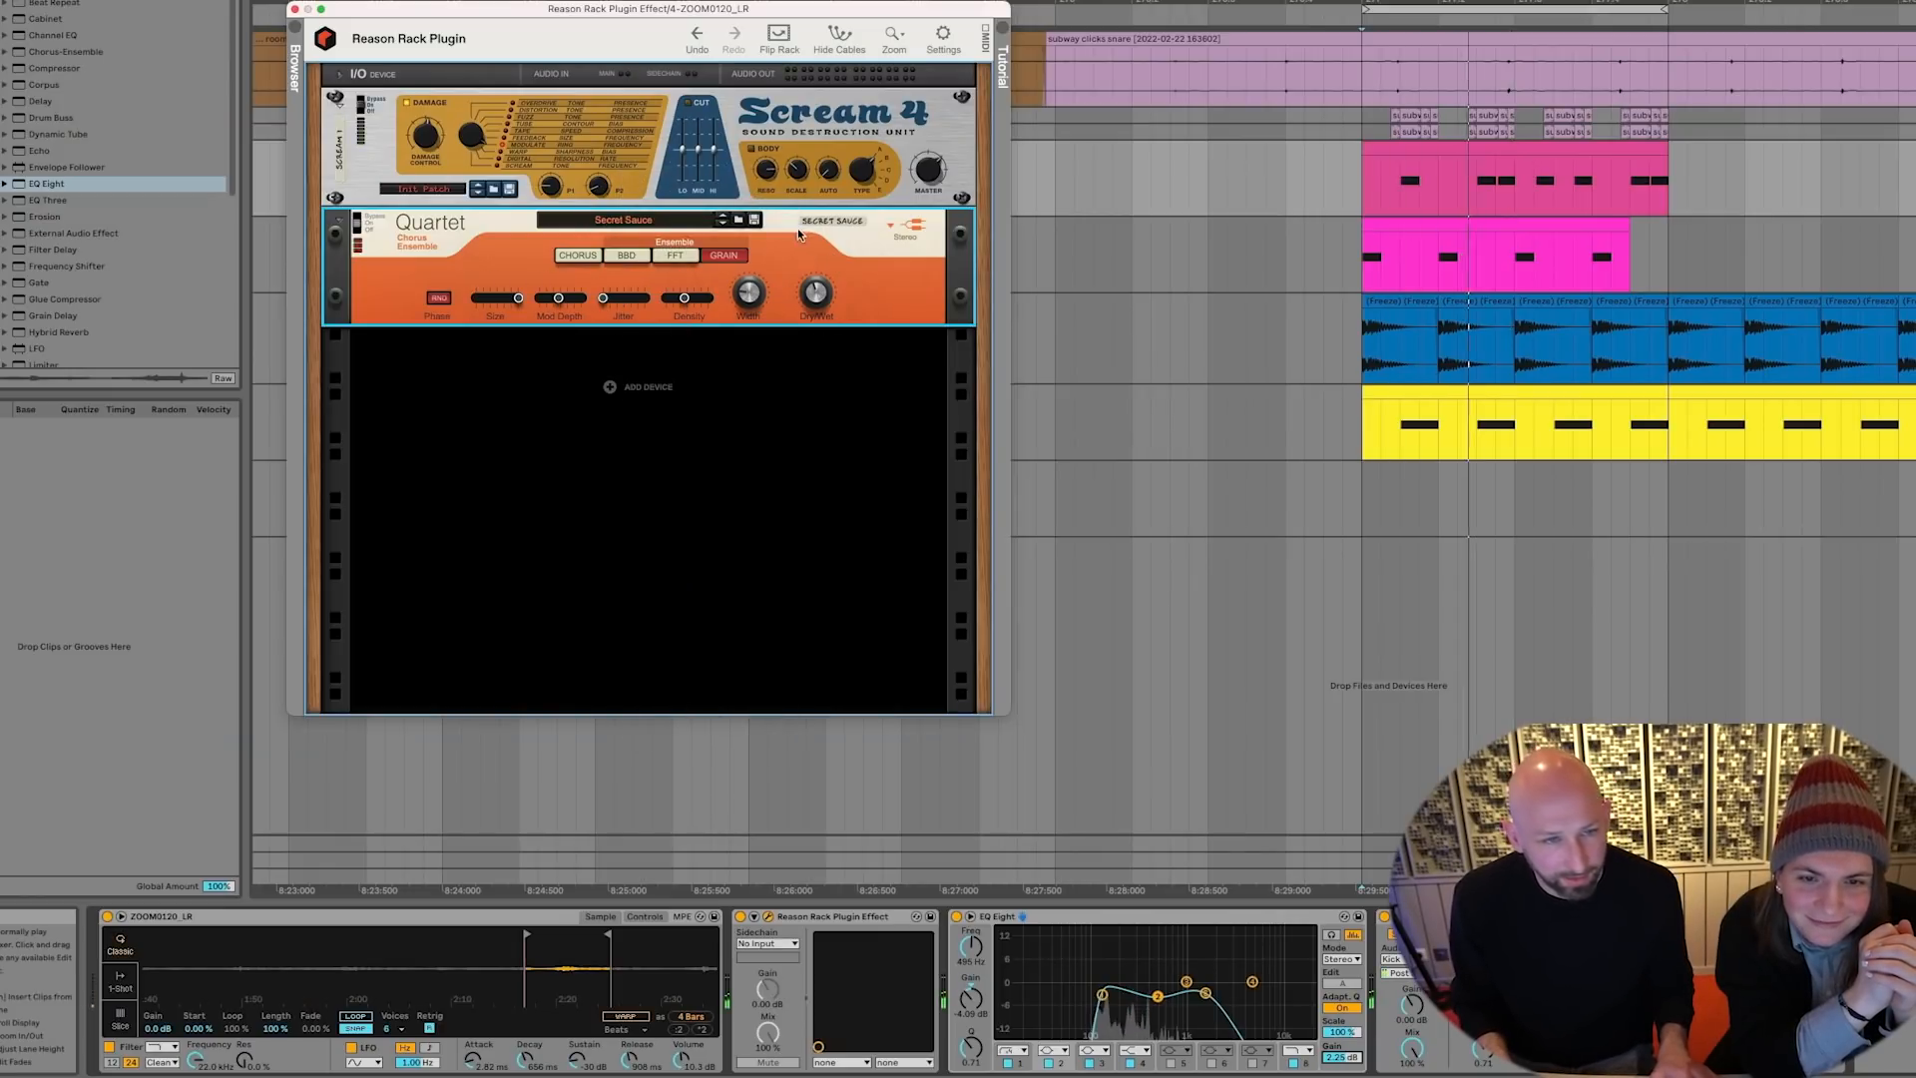
# Adjust the Quartet's Grain Dry/Wet and insert an RV7000 MkII Reverb directly after the Scream 4 unit
pyautogui.moveTo(817, 300); pyautogui.dragTo(824, 281)
pyautogui.rightClick(622, 396)
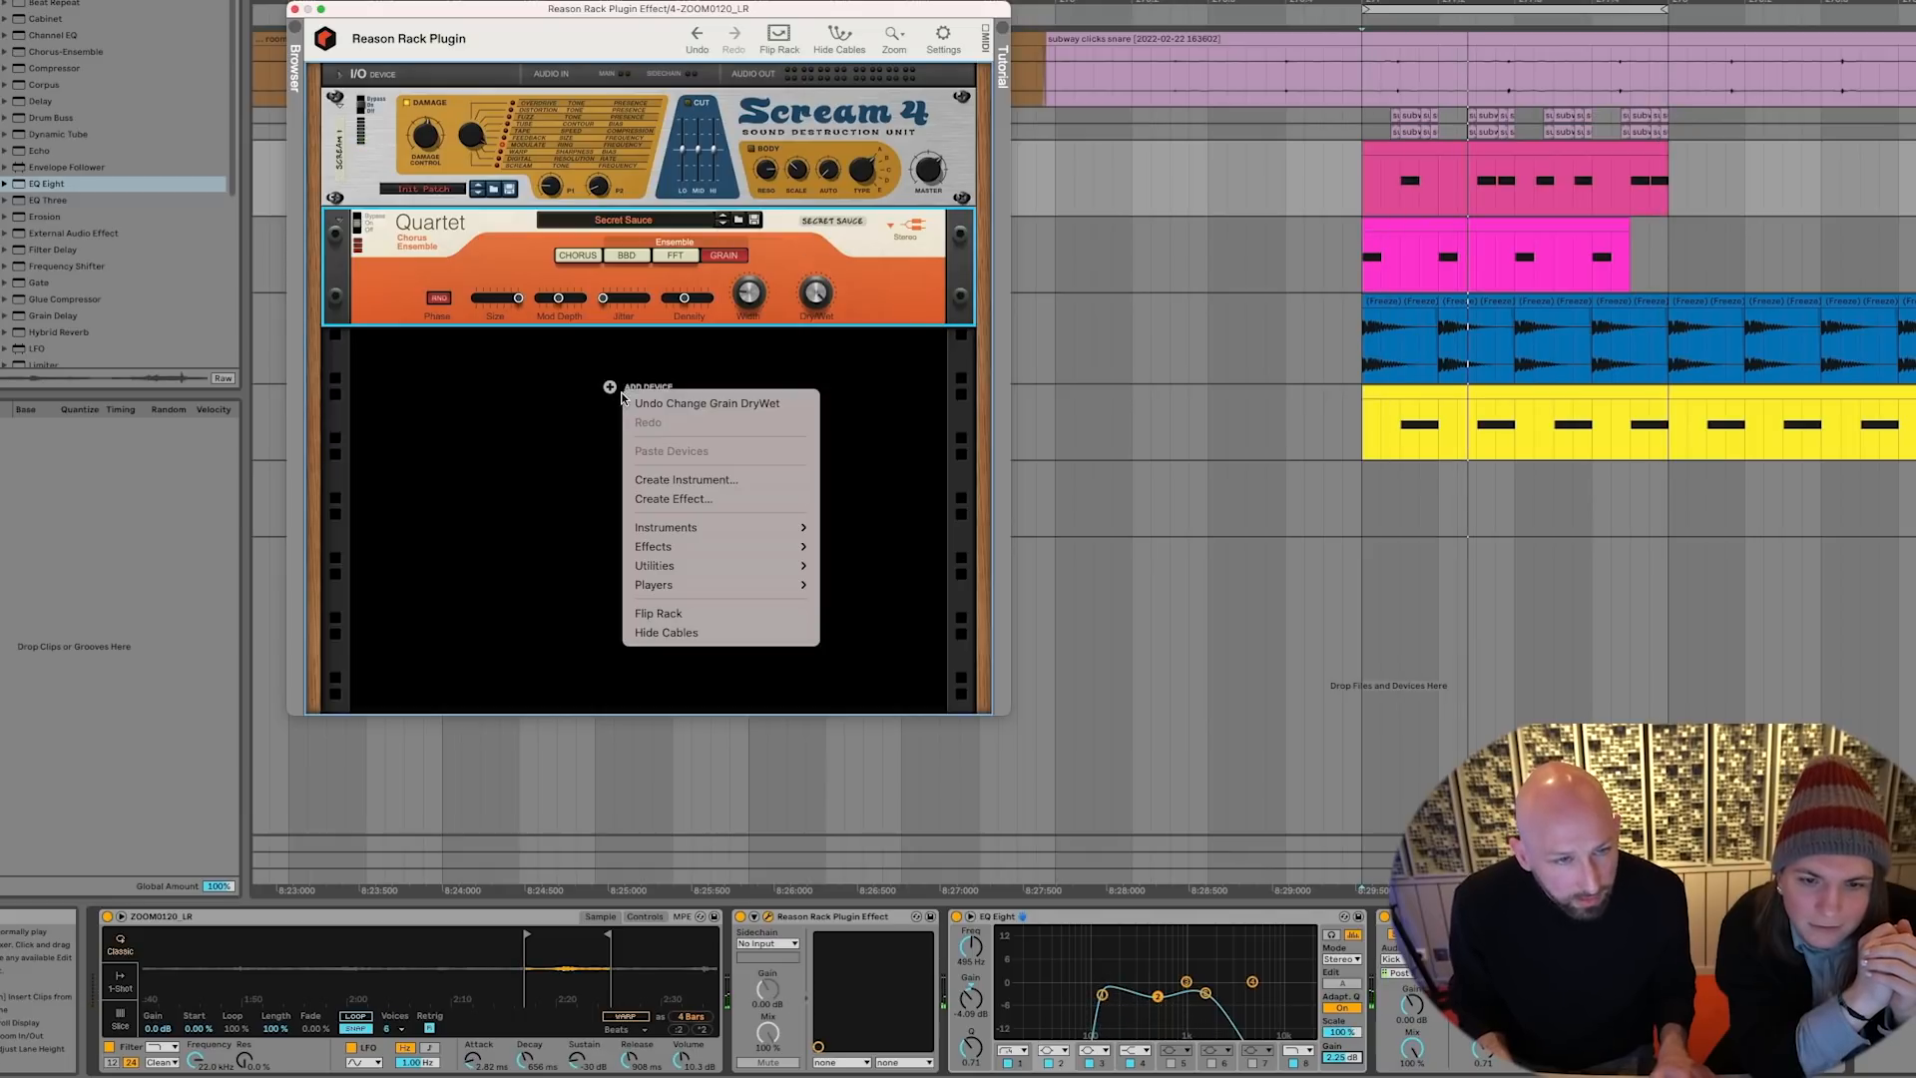
pyautogui.click(854, 192)
pyautogui.click(846, 190)
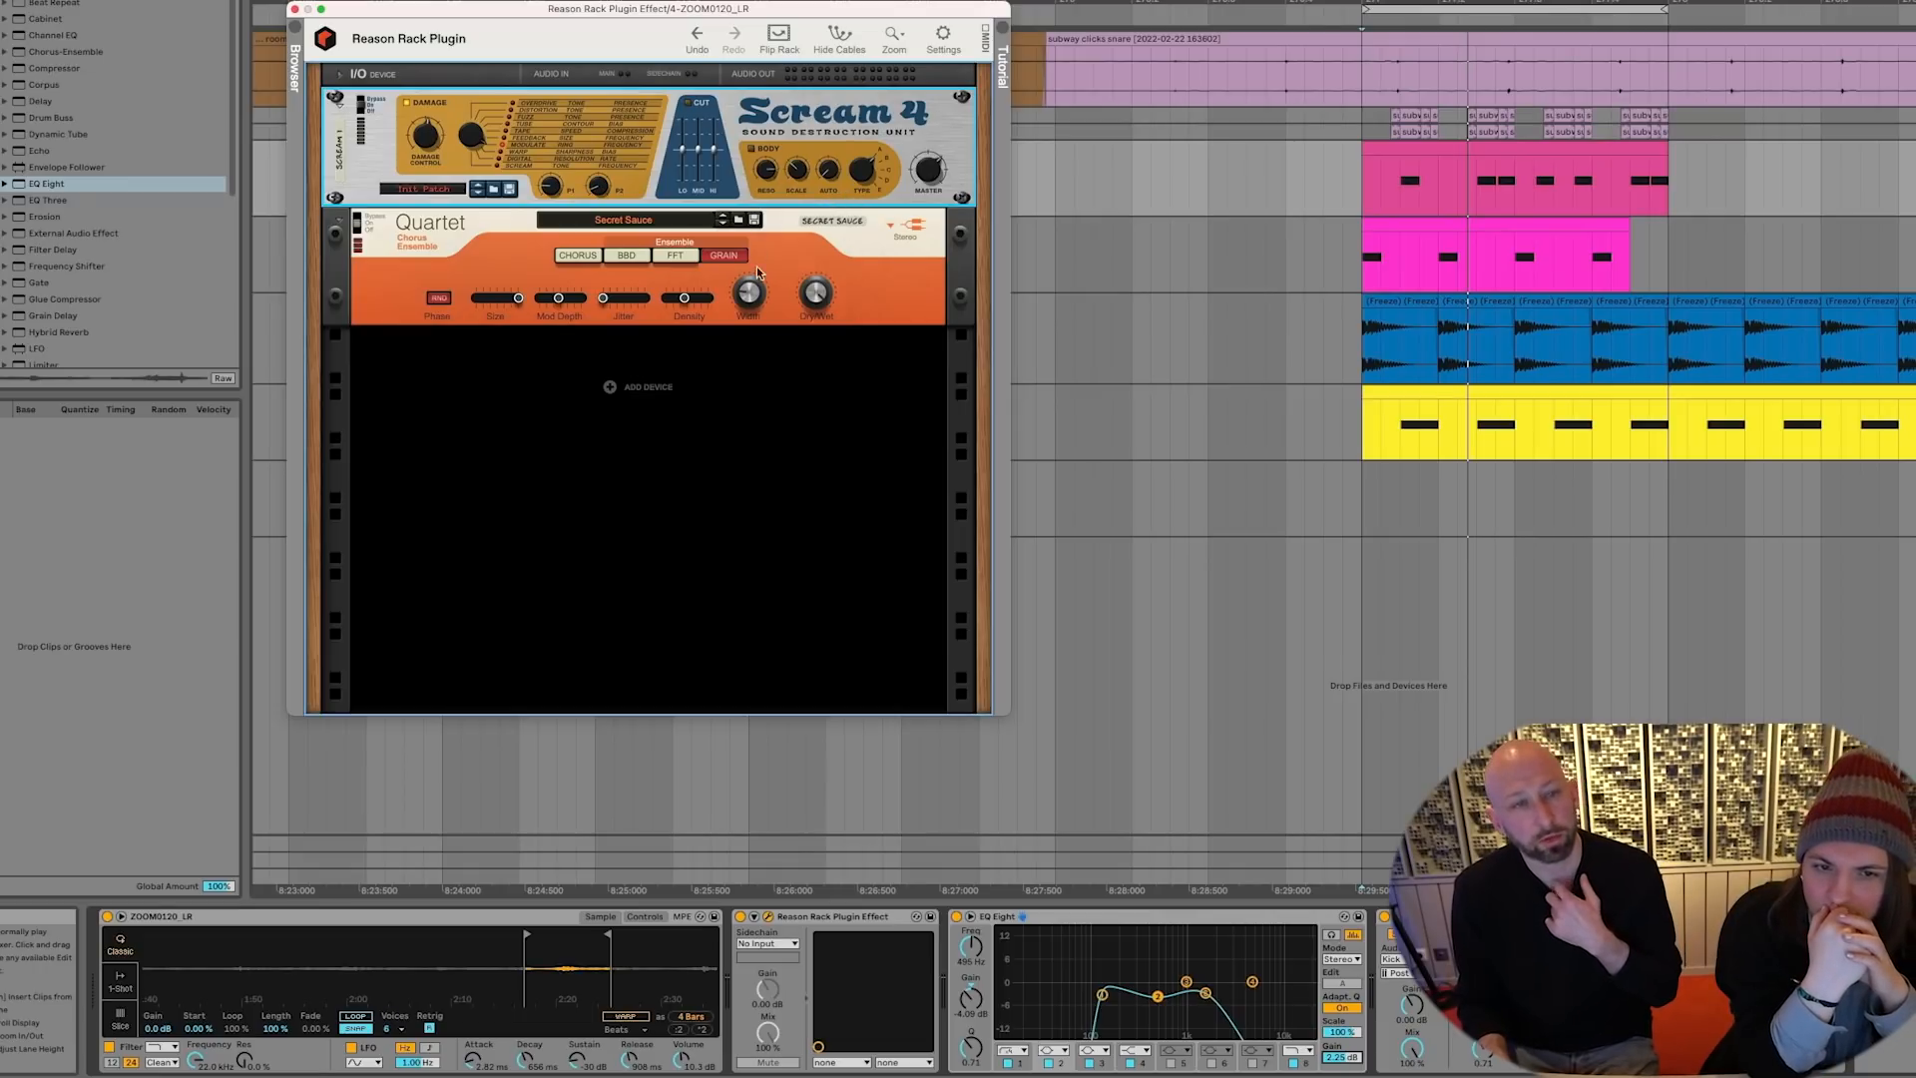
pyautogui.rightClick(789, 195)
pyautogui.moveTo(870, 378)
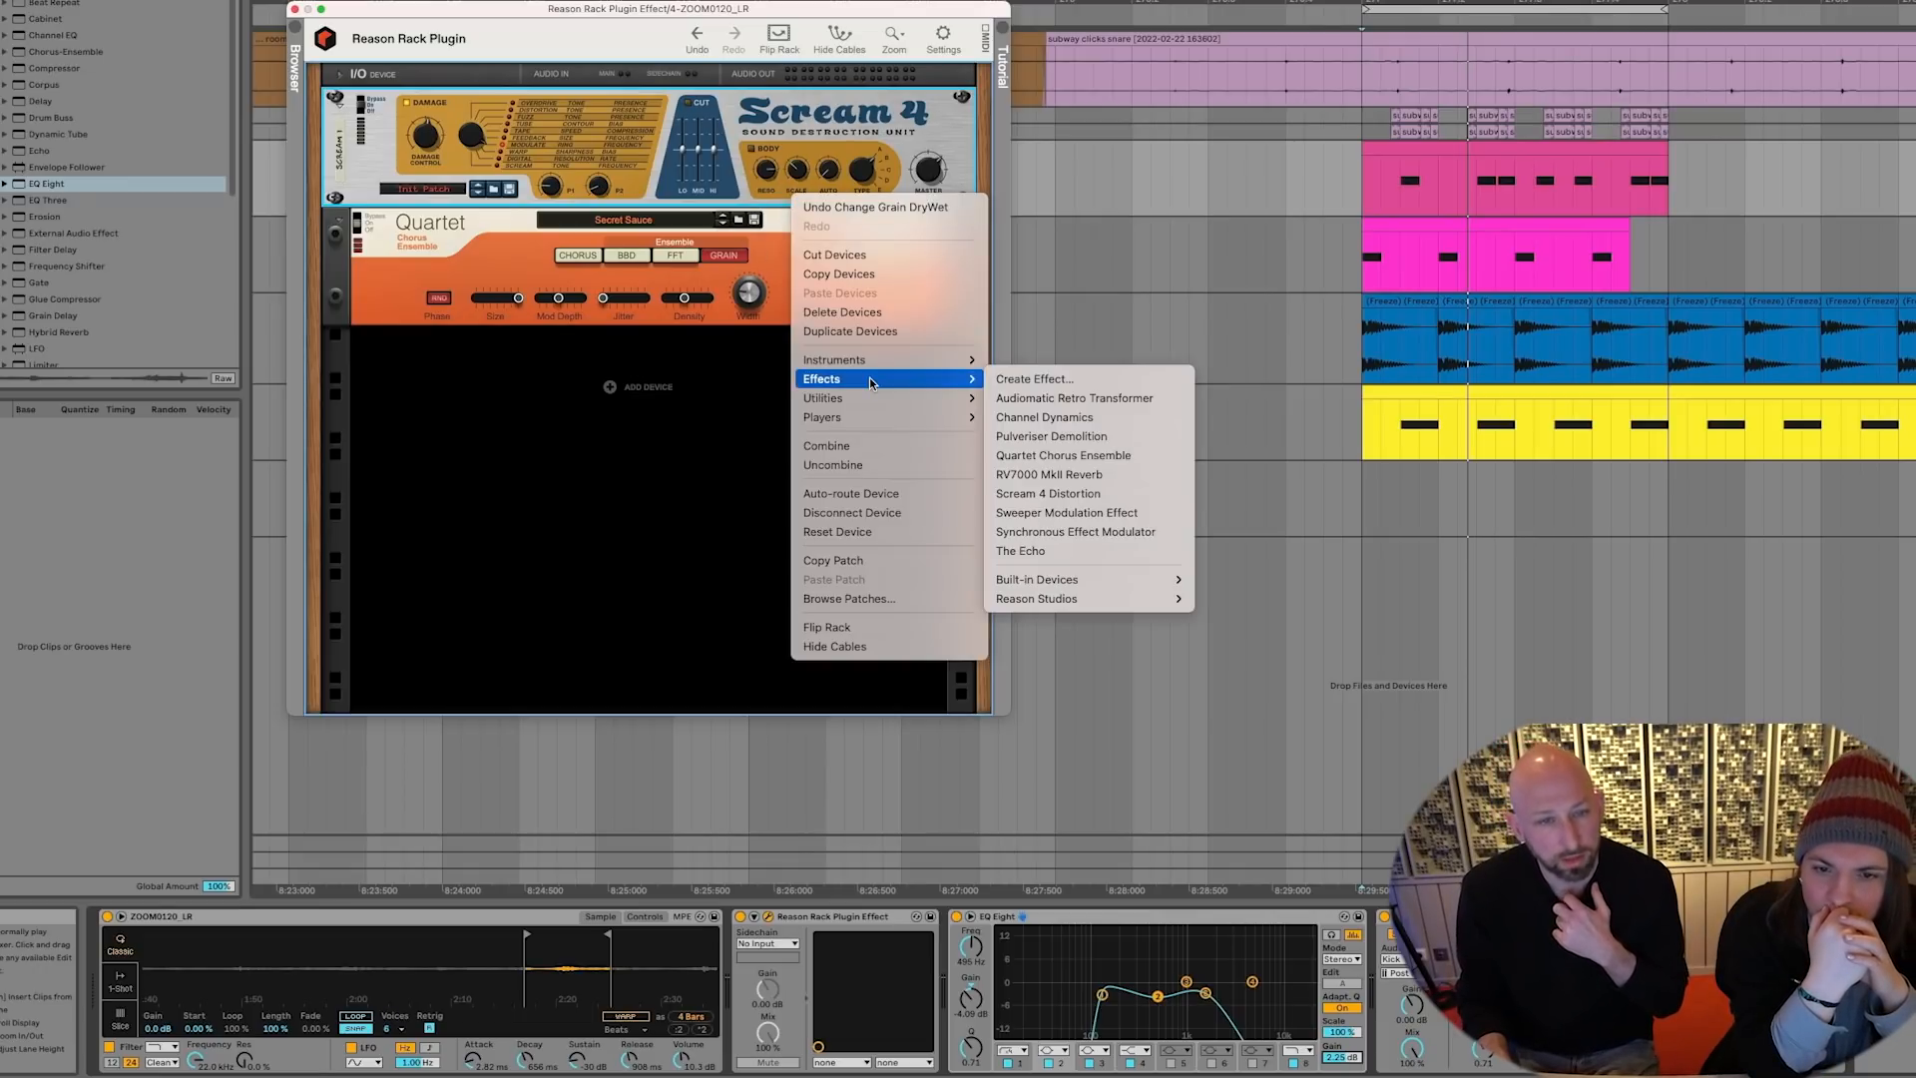
pyautogui.click(1044, 477)
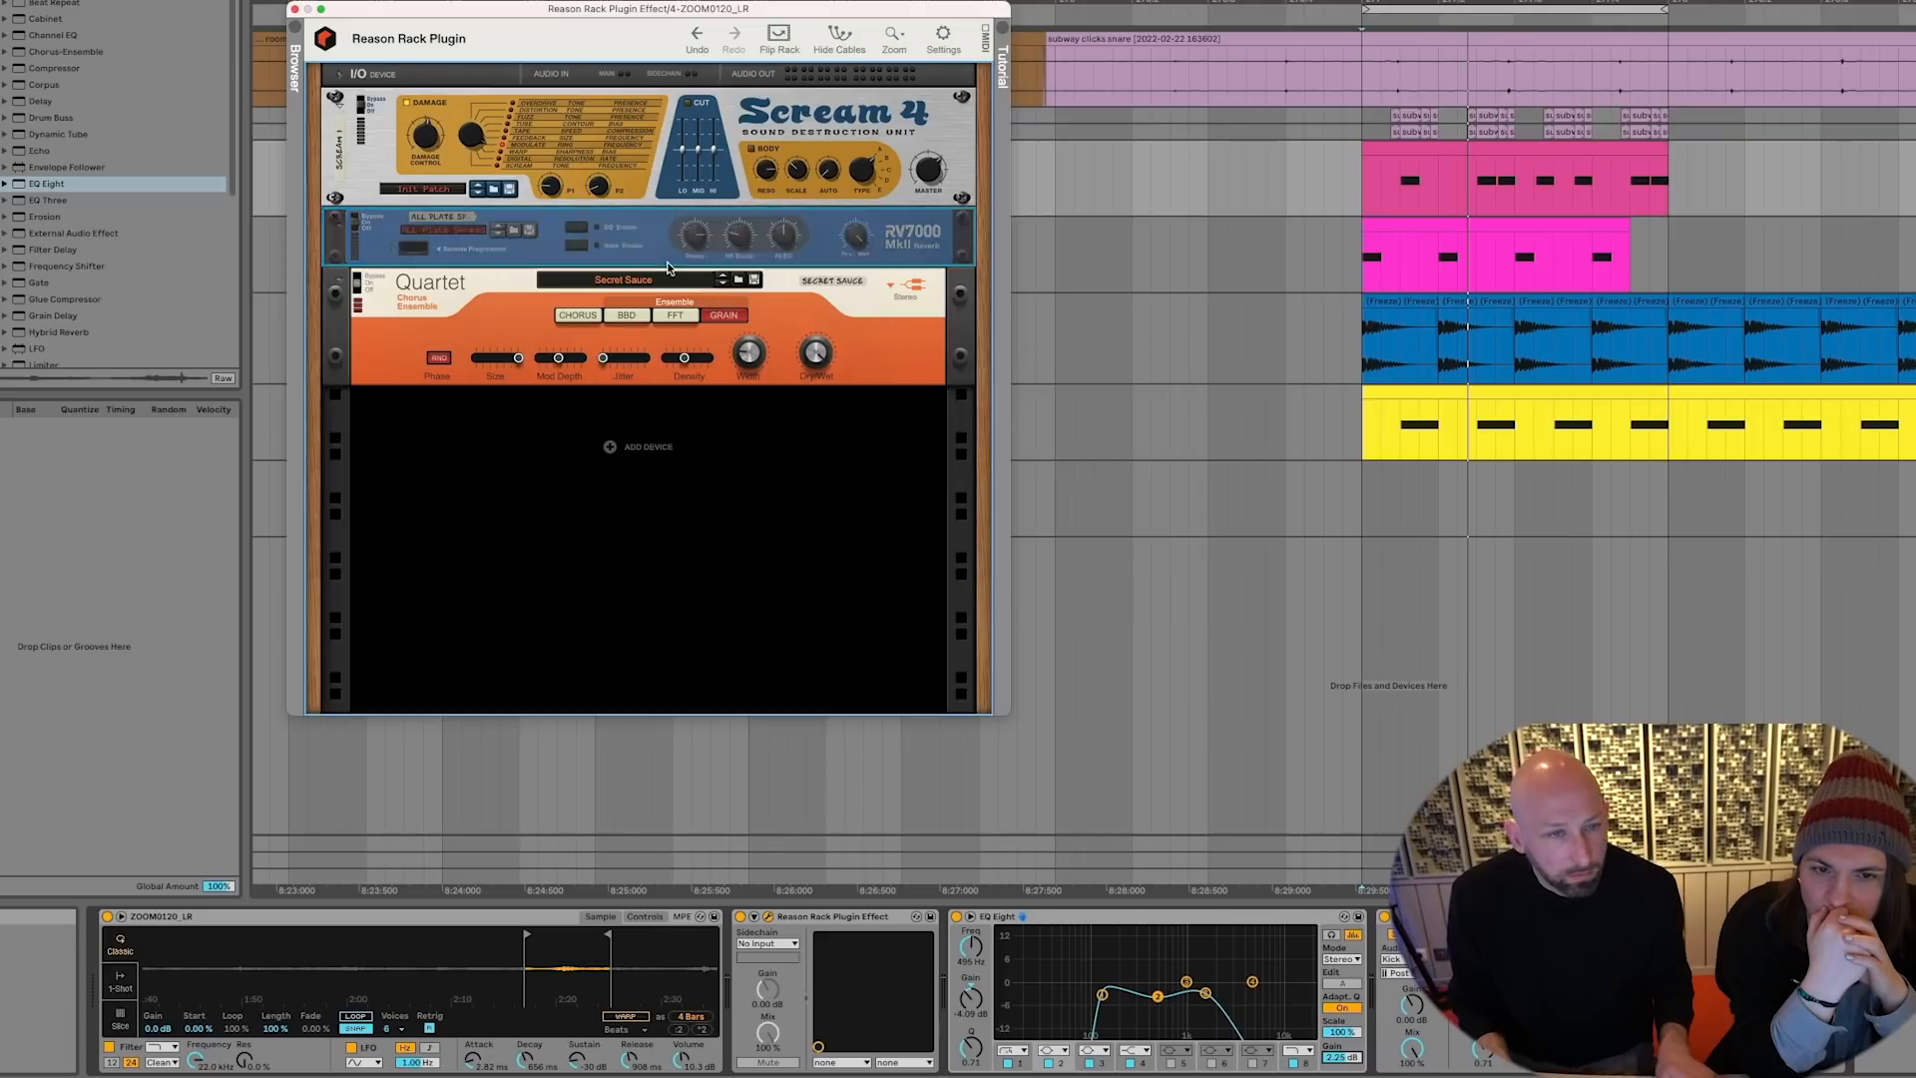
# Play the loop, load one of the ALL Super reverb patches in the RV7000, and adjust its dry/wet mix
pyautogui.moveTo(860, 299); pyautogui.dragTo(860, 277)
pyautogui.press('space')
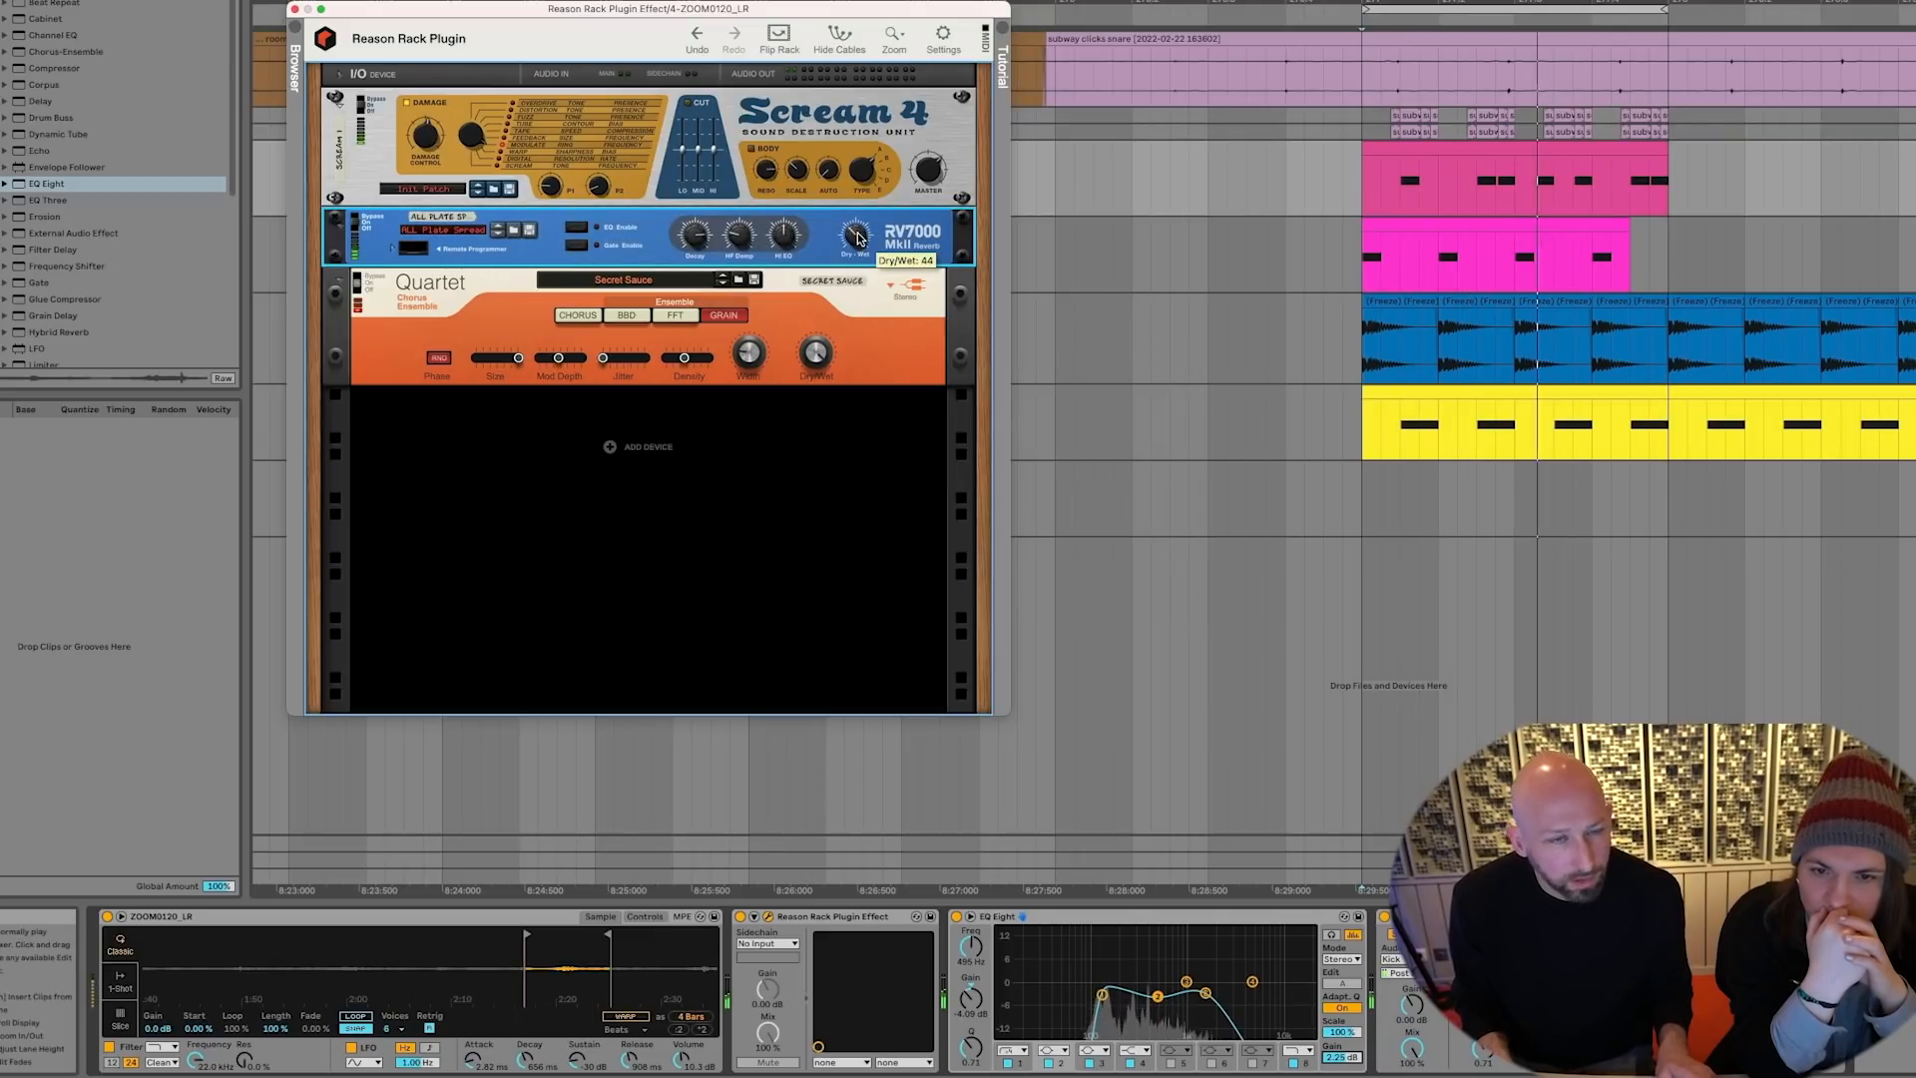
pyautogui.click(440, 225)
pyautogui.click(518, 321)
pyautogui.moveTo(856, 235); pyautogui.dragTo(857, 242)
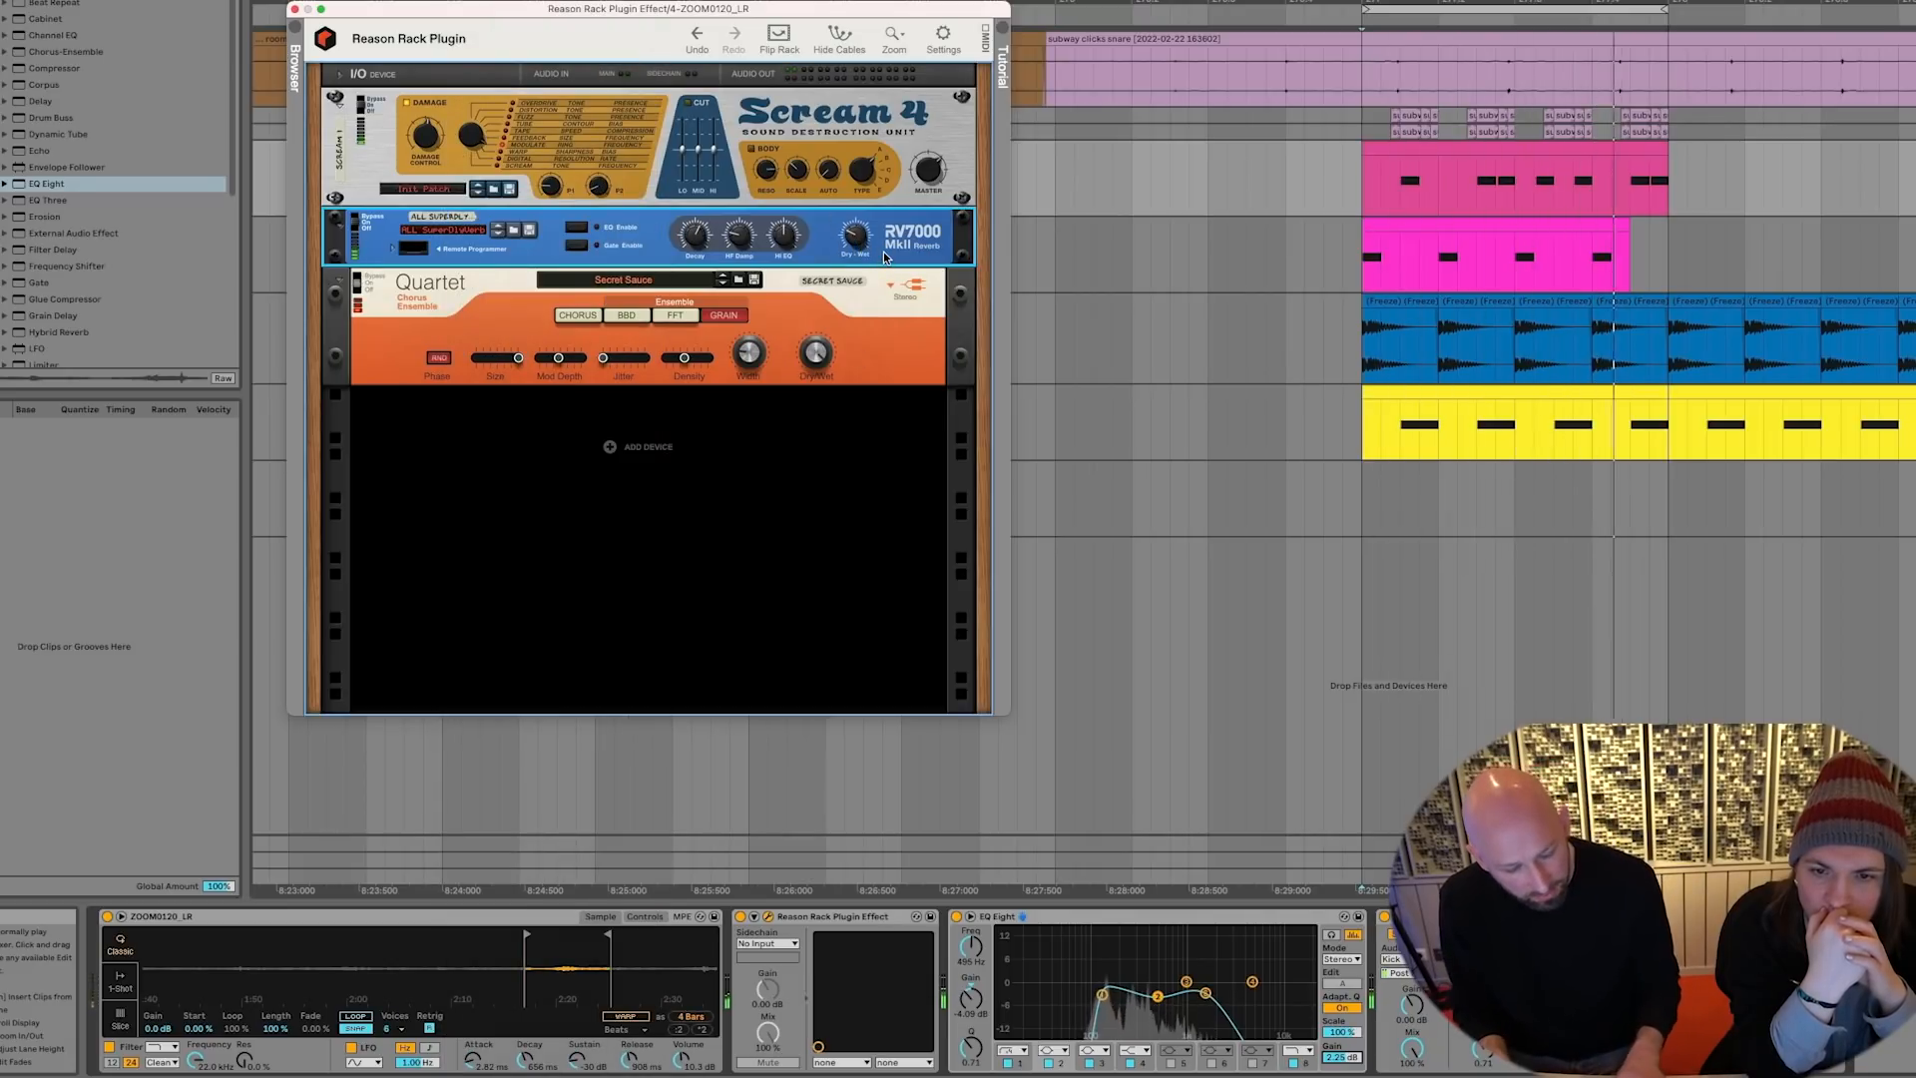
# Set the Quartet's Grain Dry/Wet amount to about 33%
pyautogui.click(873, 283)
pyautogui.moveTo(813, 366); pyautogui.dragTo(803, 447)
pyautogui.moveTo(817, 350); pyautogui.dragTo(821, 356)
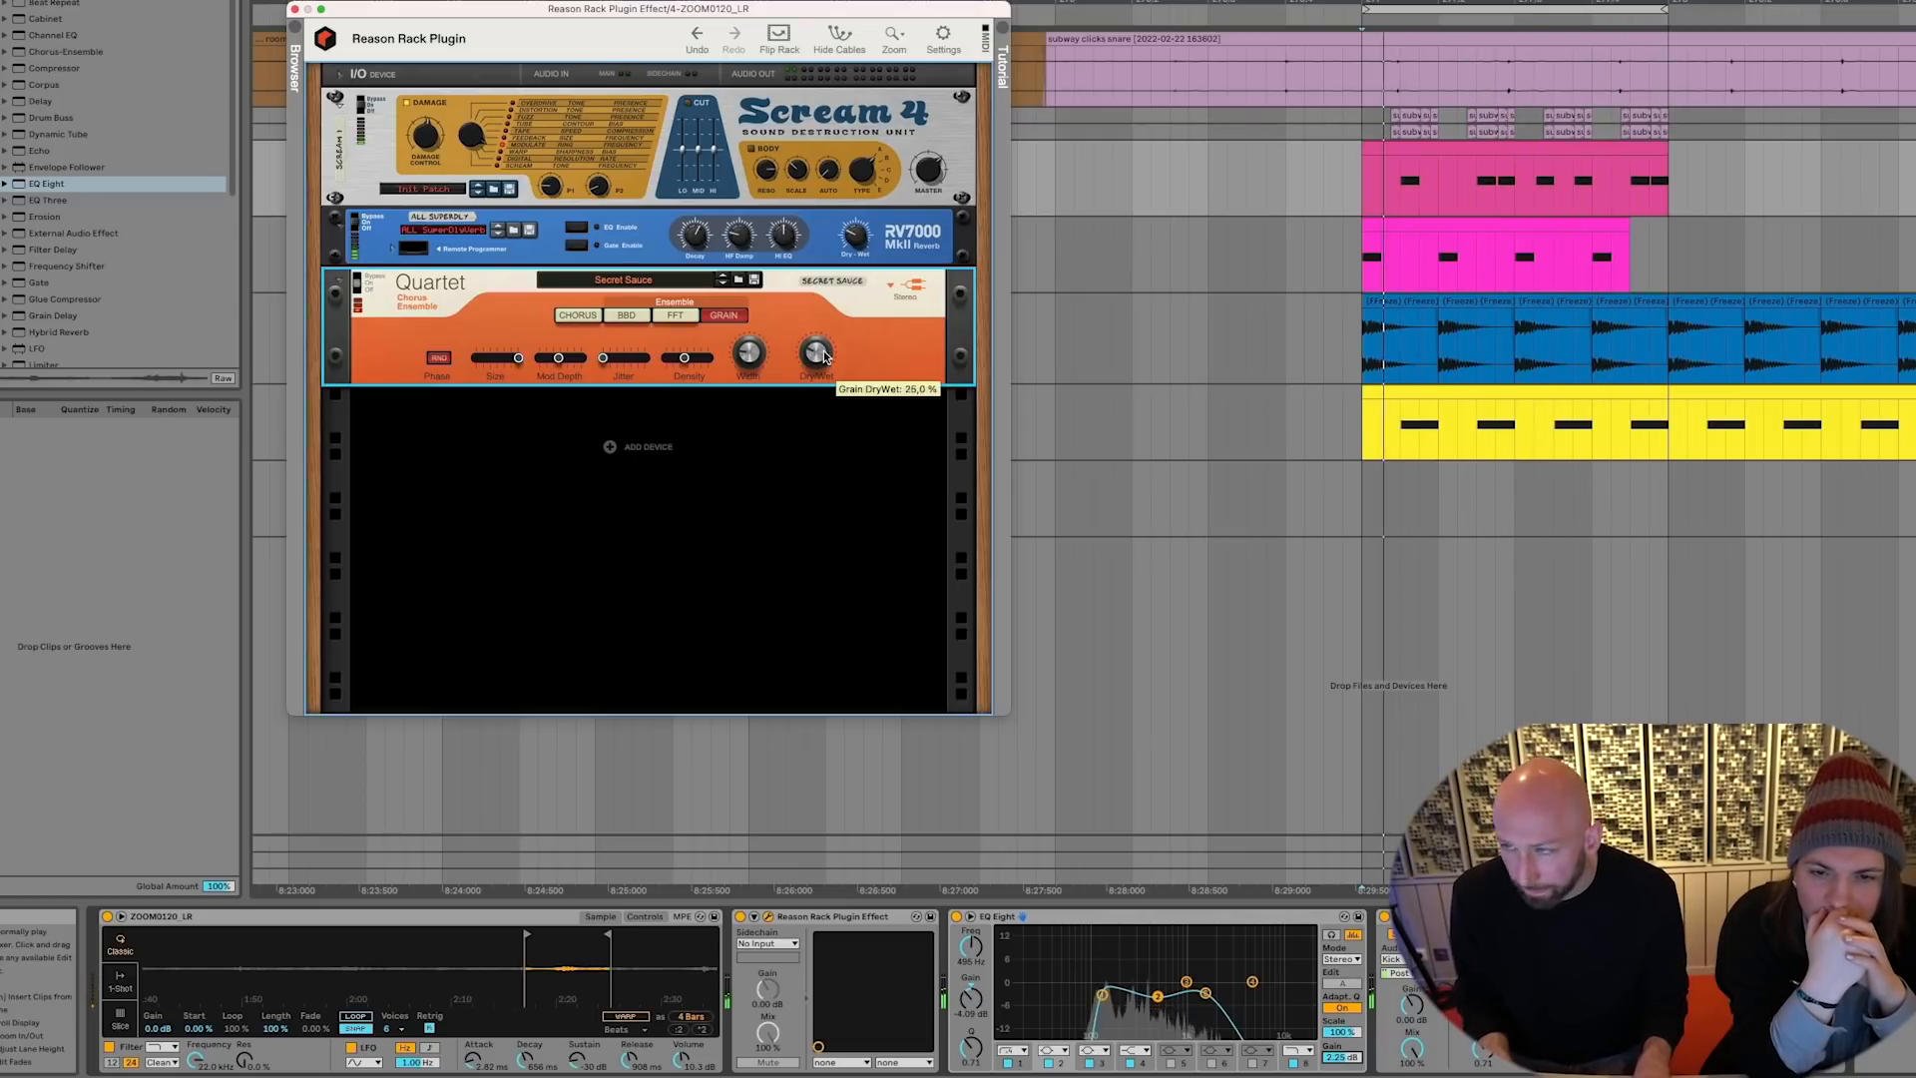
pyautogui.moveTo(826, 357); pyautogui.dragTo(830, 351)
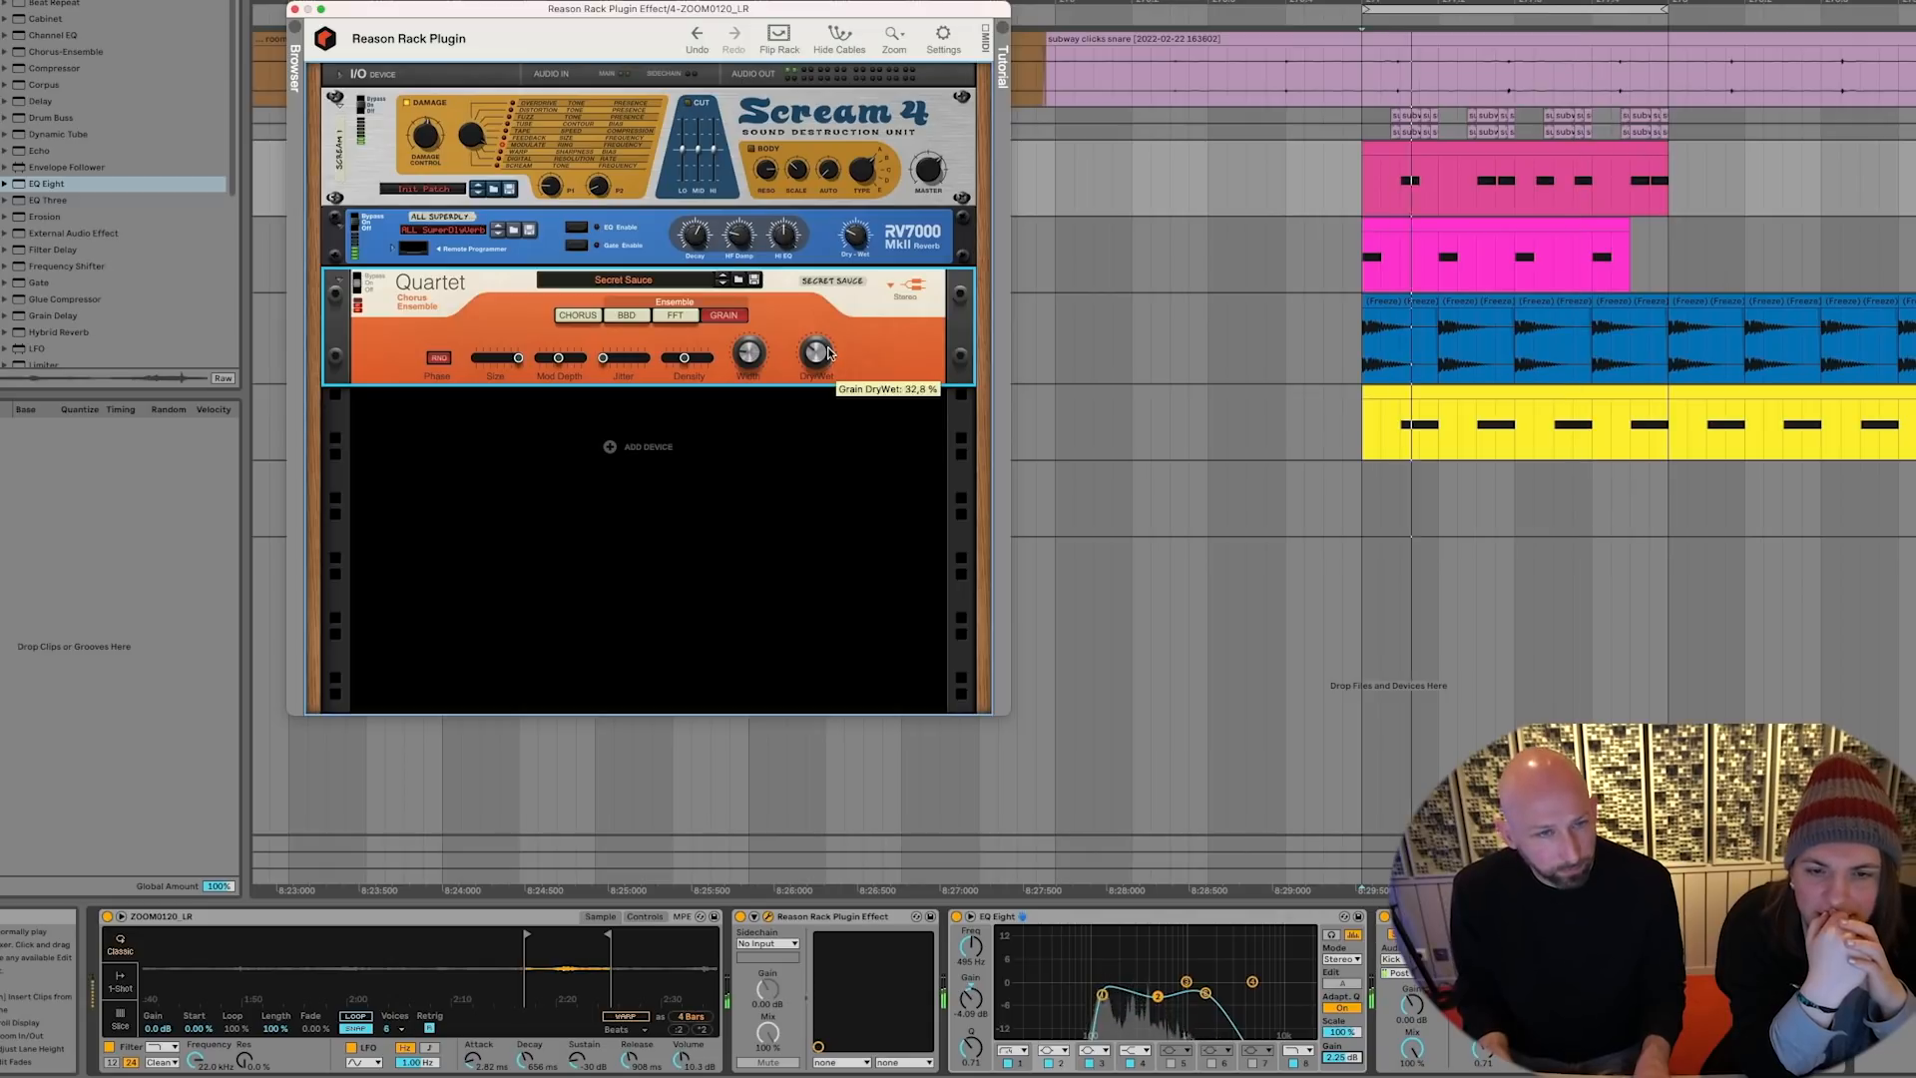
# Add a PH-90 Phaser after the Quartet and adjust its rate
pyautogui.rightClick(645, 429)
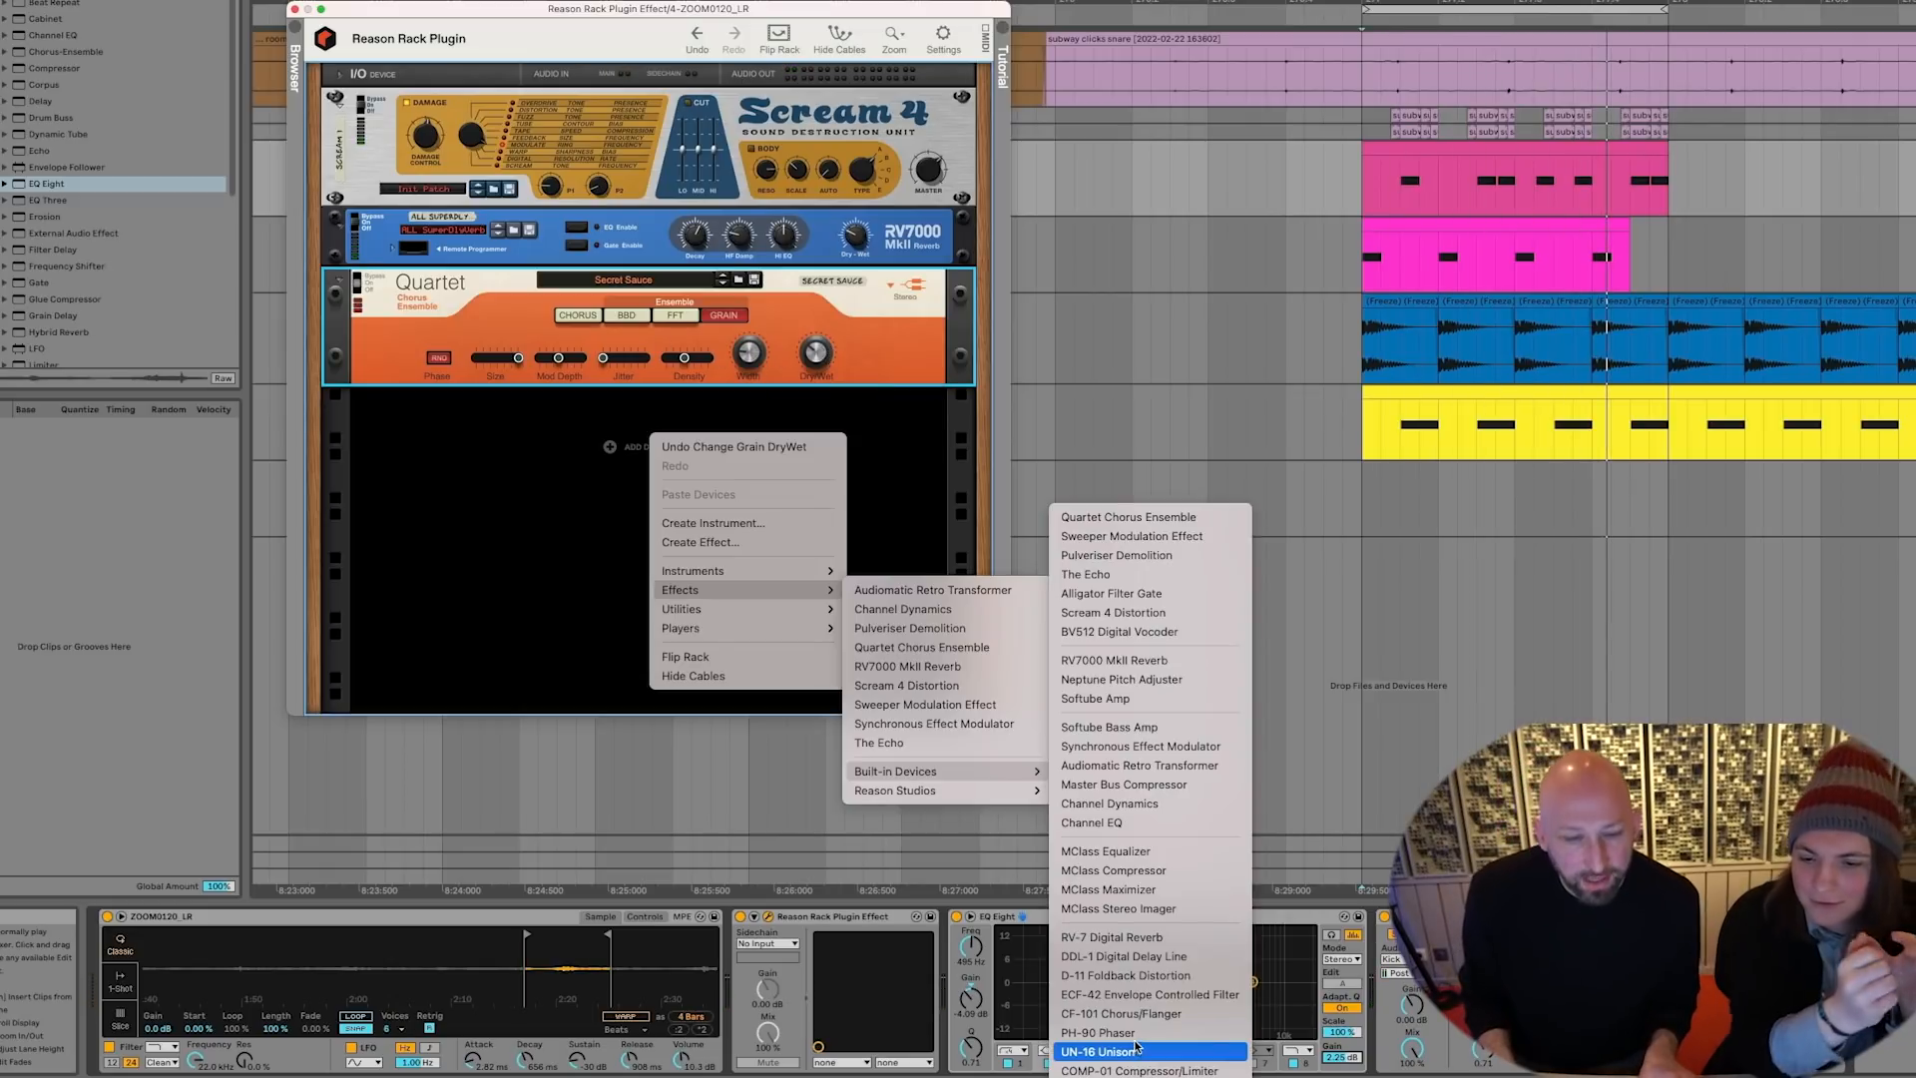
pyautogui.click(1148, 1031)
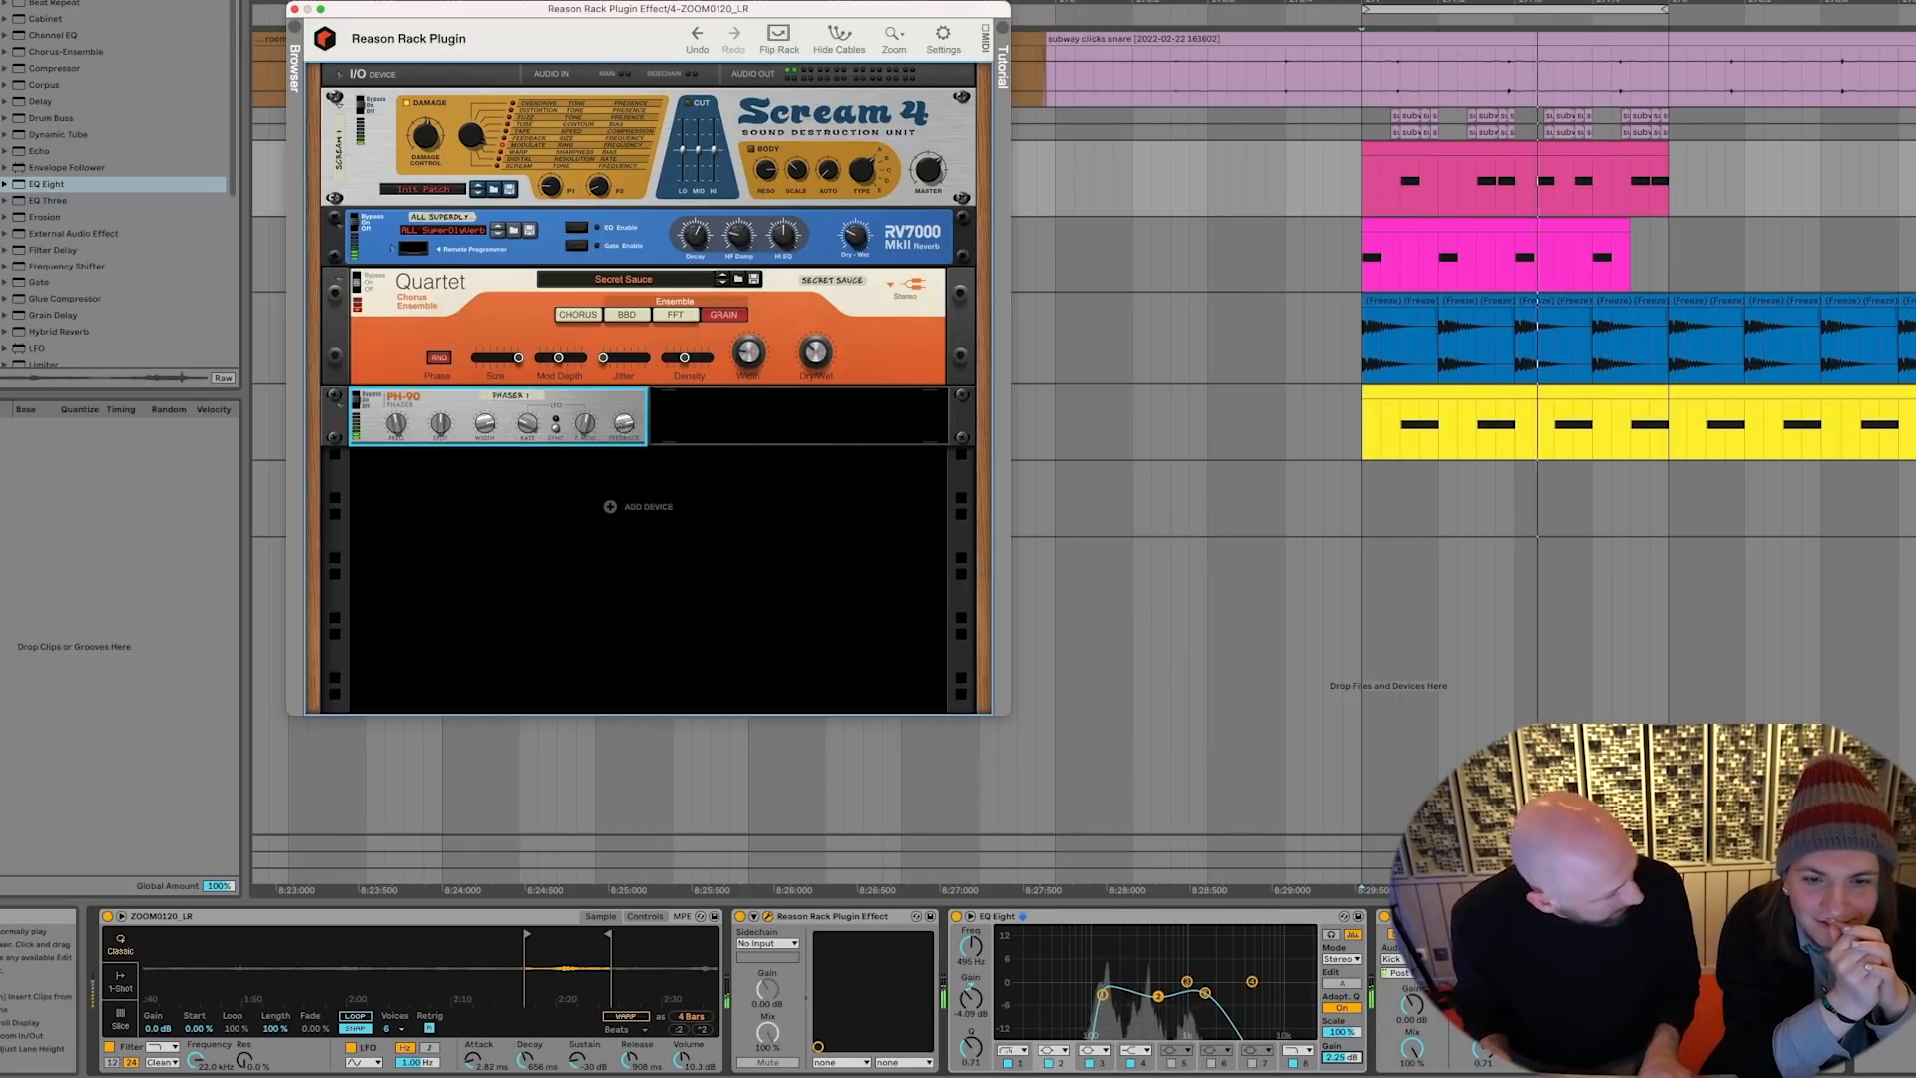
pyautogui.moveTo(632, 427)
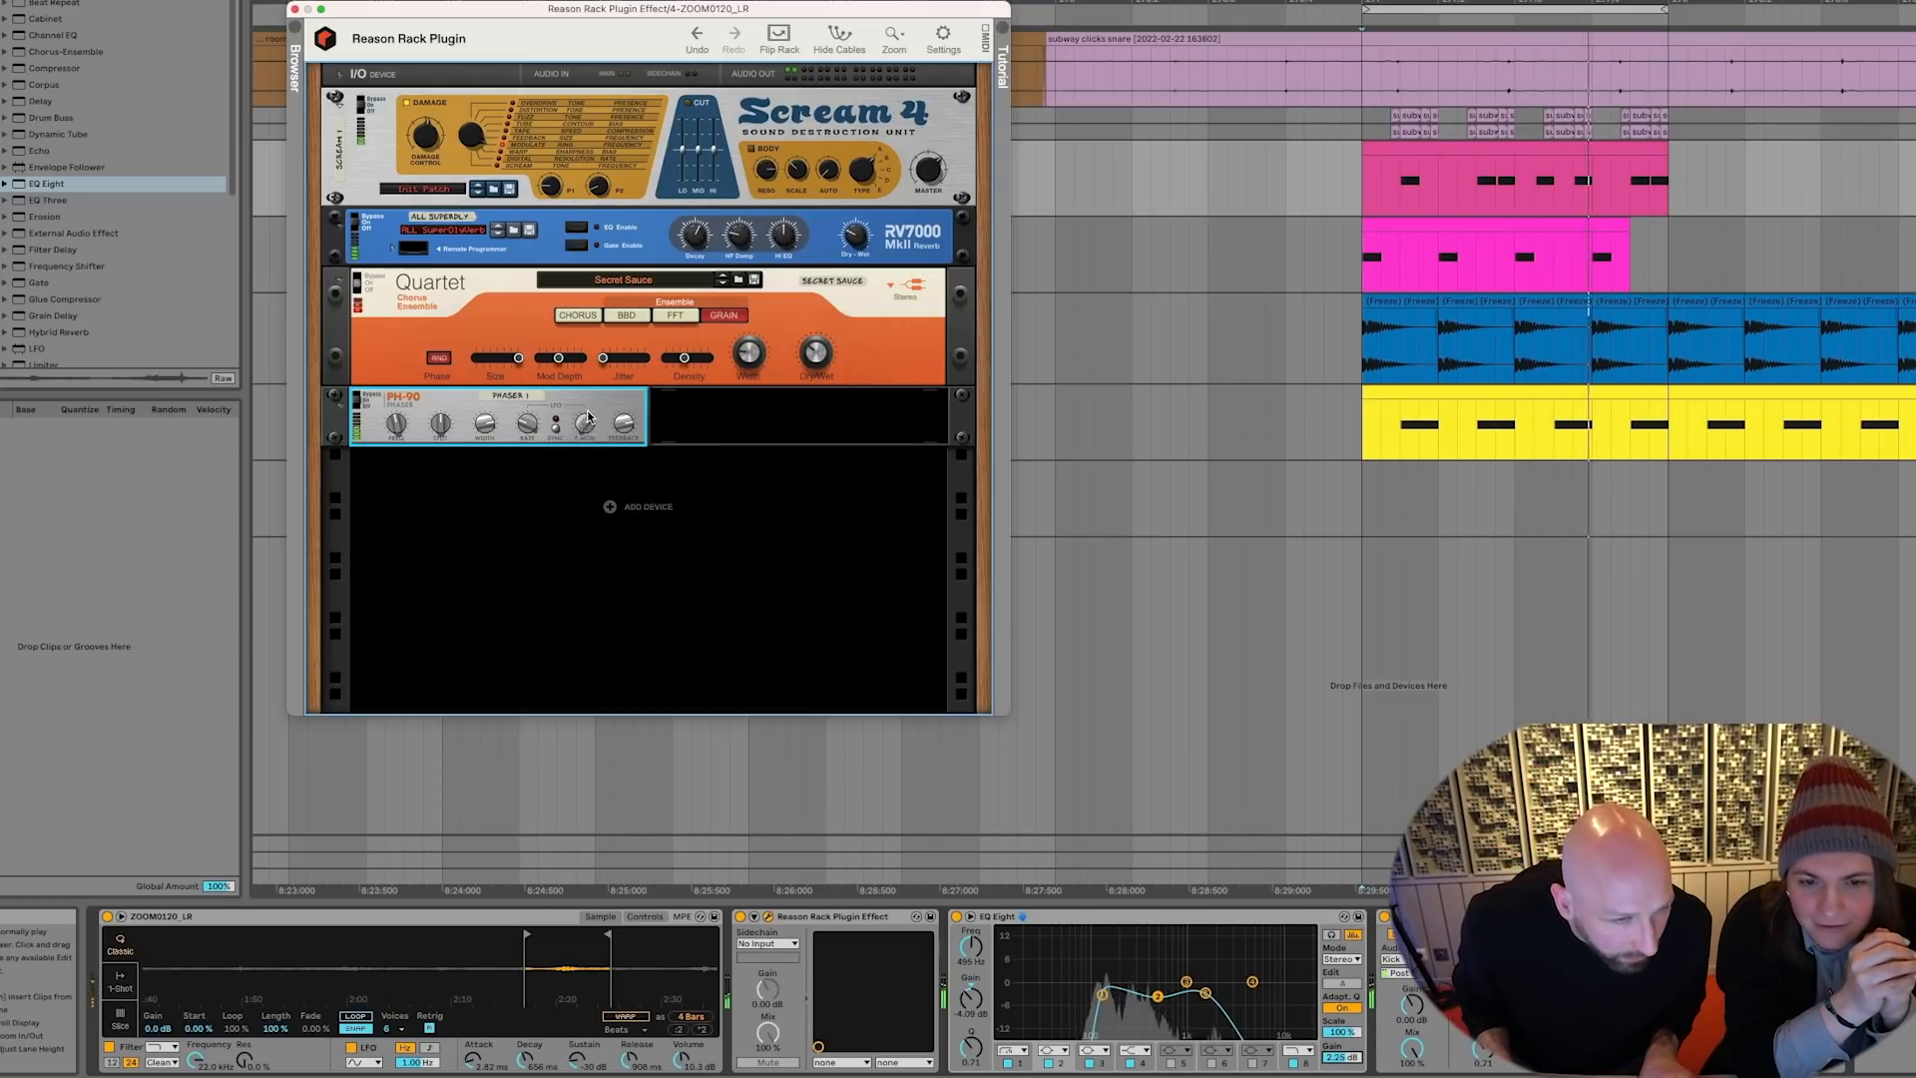
pyautogui.moveTo(530, 405)
pyautogui.moveTo(529, 405); pyautogui.dragTo(532, 424)
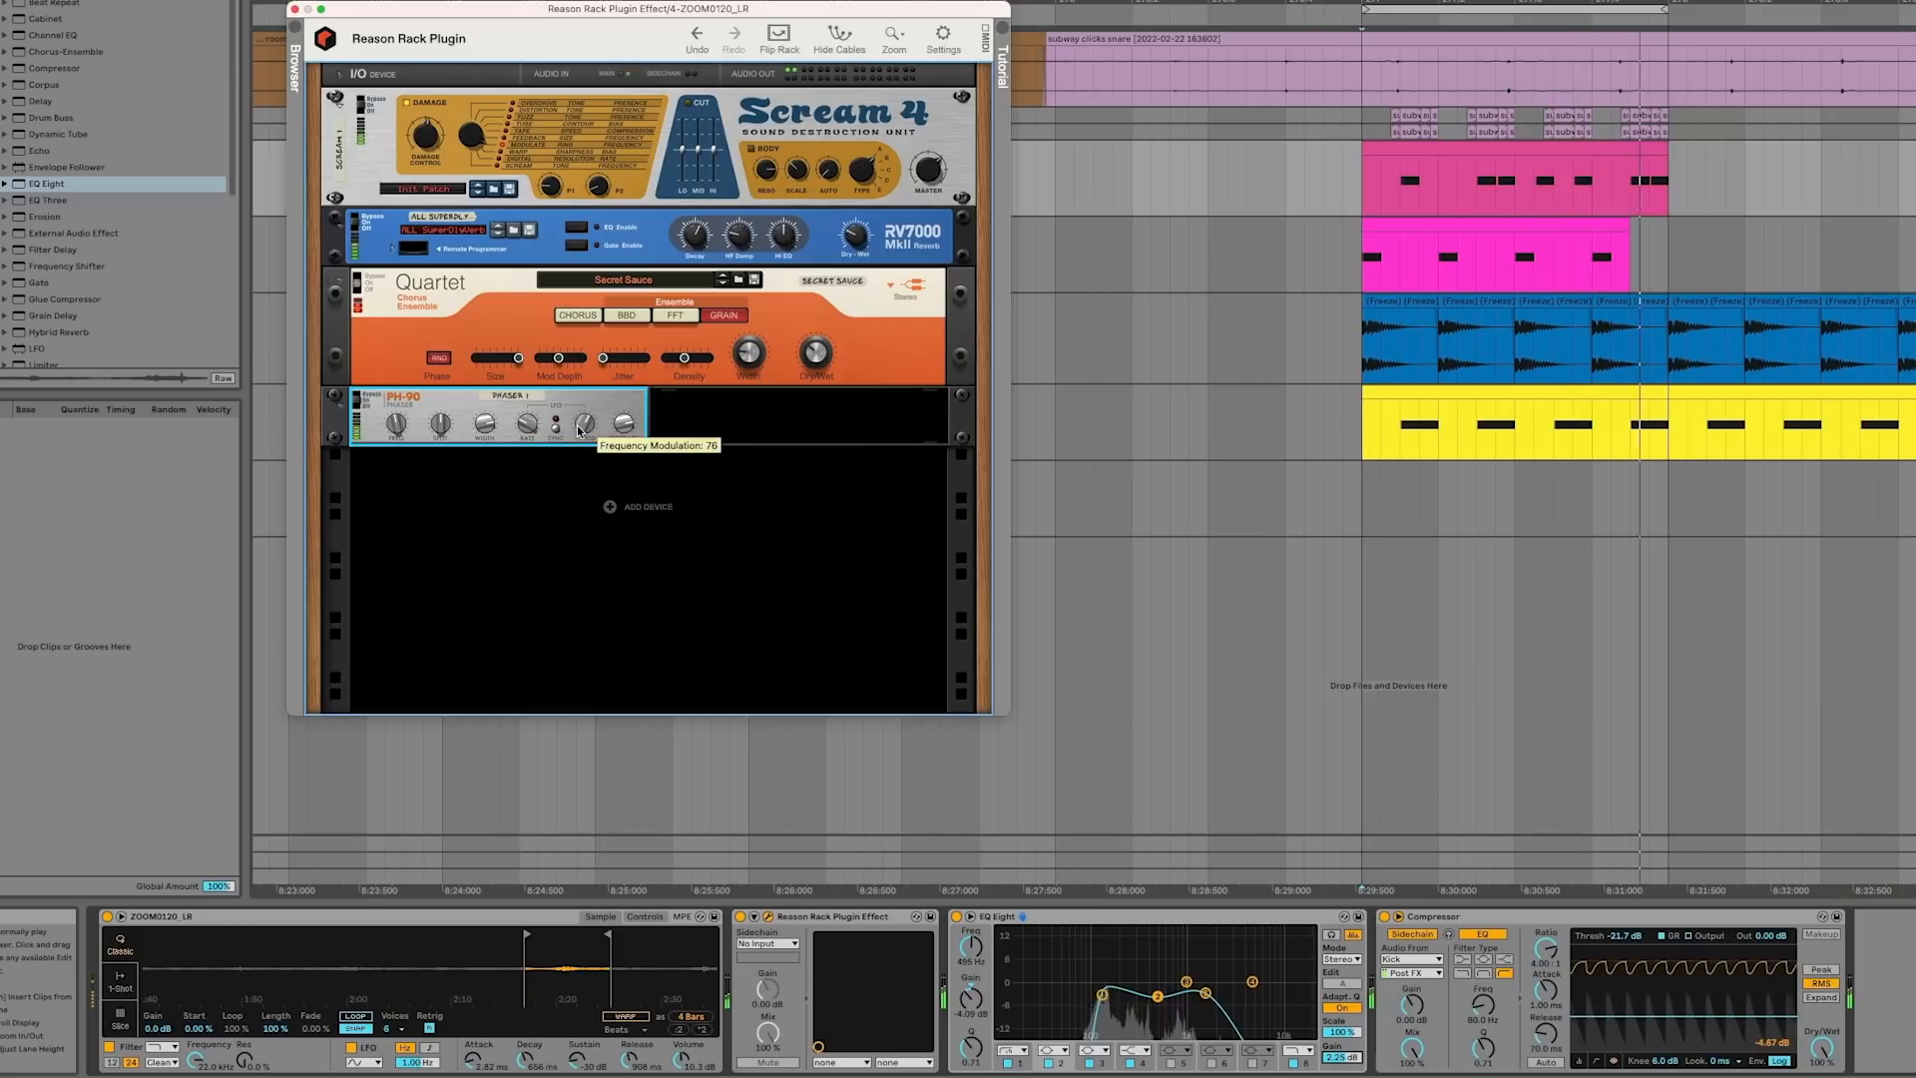
# Turn on tempo sync for the PH-90 Phaser, set its rate to 16/4, and adjust its frequency
pyautogui.click(555, 428)
pyautogui.moveTo(528, 423)
pyautogui.moveTo(530, 430); pyautogui.dragTo(529, 438)
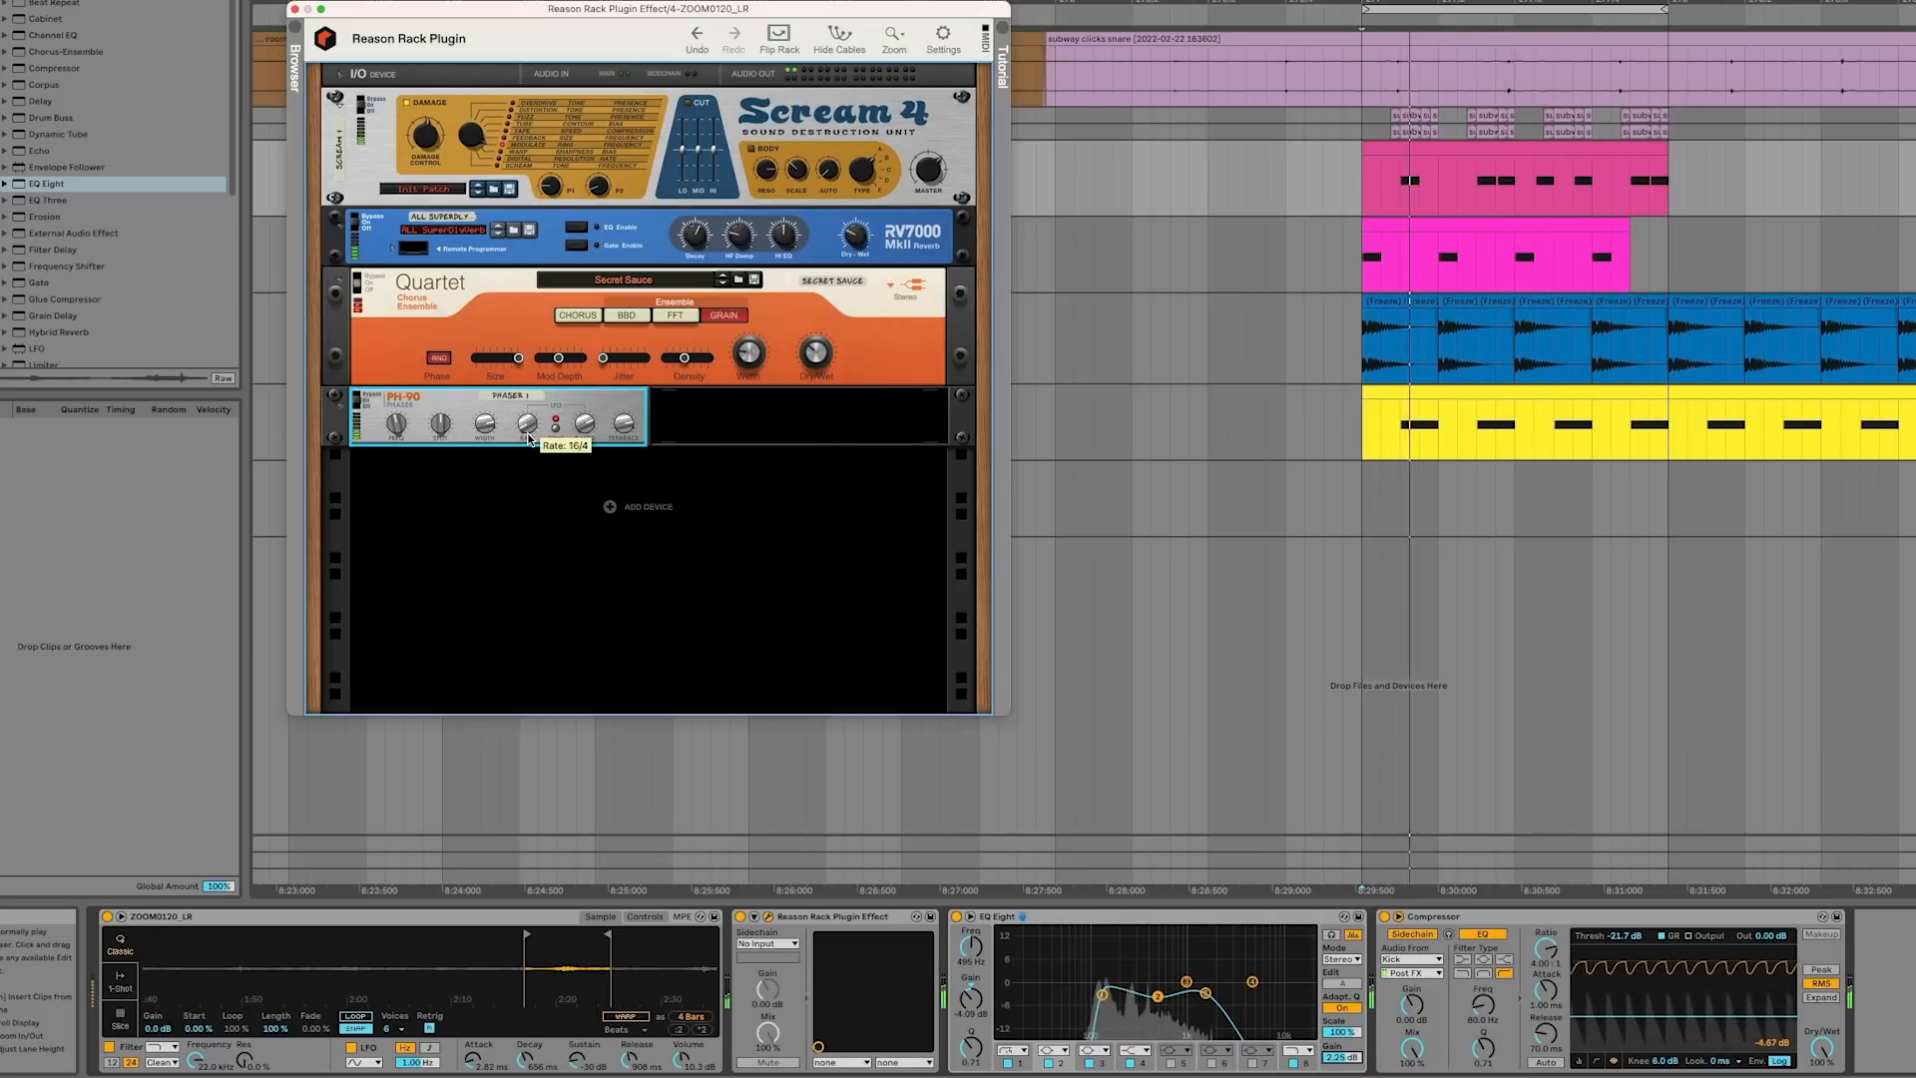
pyautogui.moveTo(401, 435); pyautogui.dragTo(398, 422)
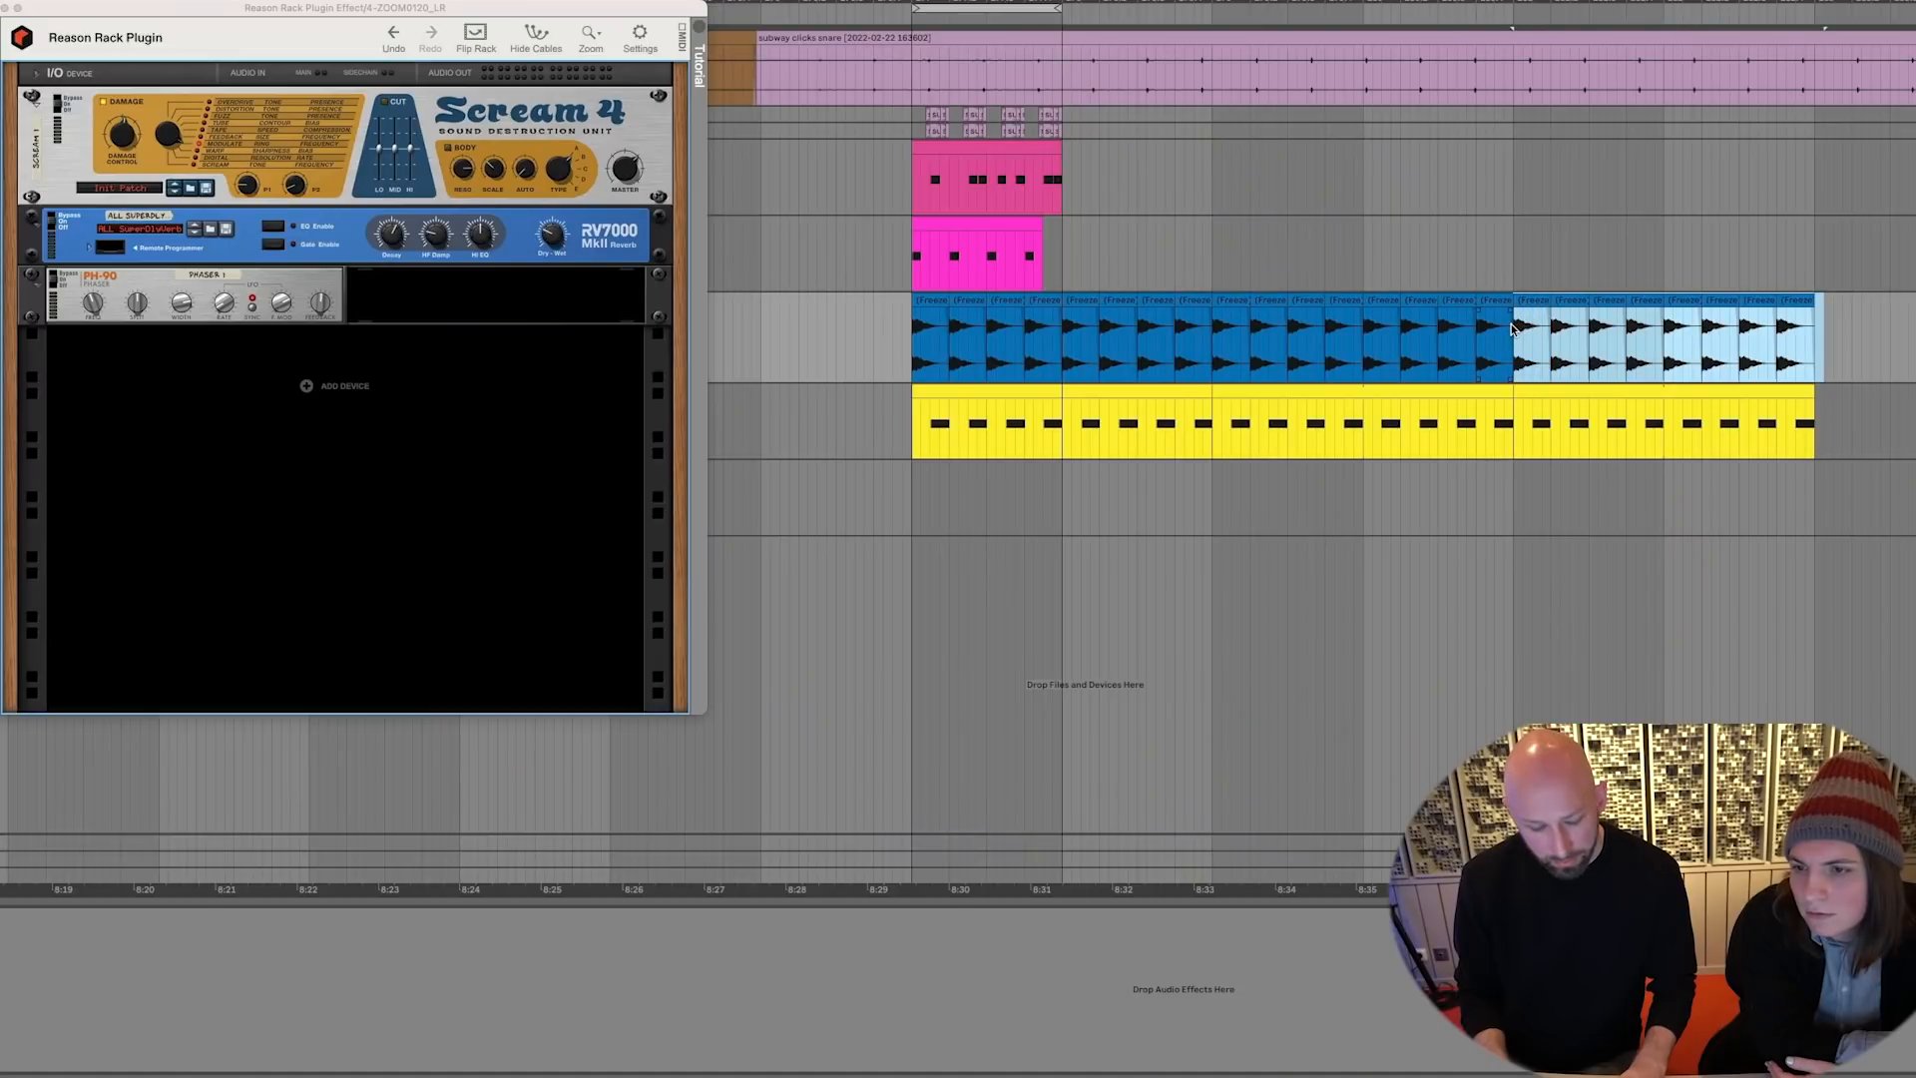
# Delete the last third of the frozen blue clips and loop the whole section up to the end of the yellow clips
pyautogui.press('Delete')
pyautogui.moveTo(1804, 317); pyautogui.dragTo(916, 352)
pyautogui.press('super+l')
pyautogui.click(1617, 364)
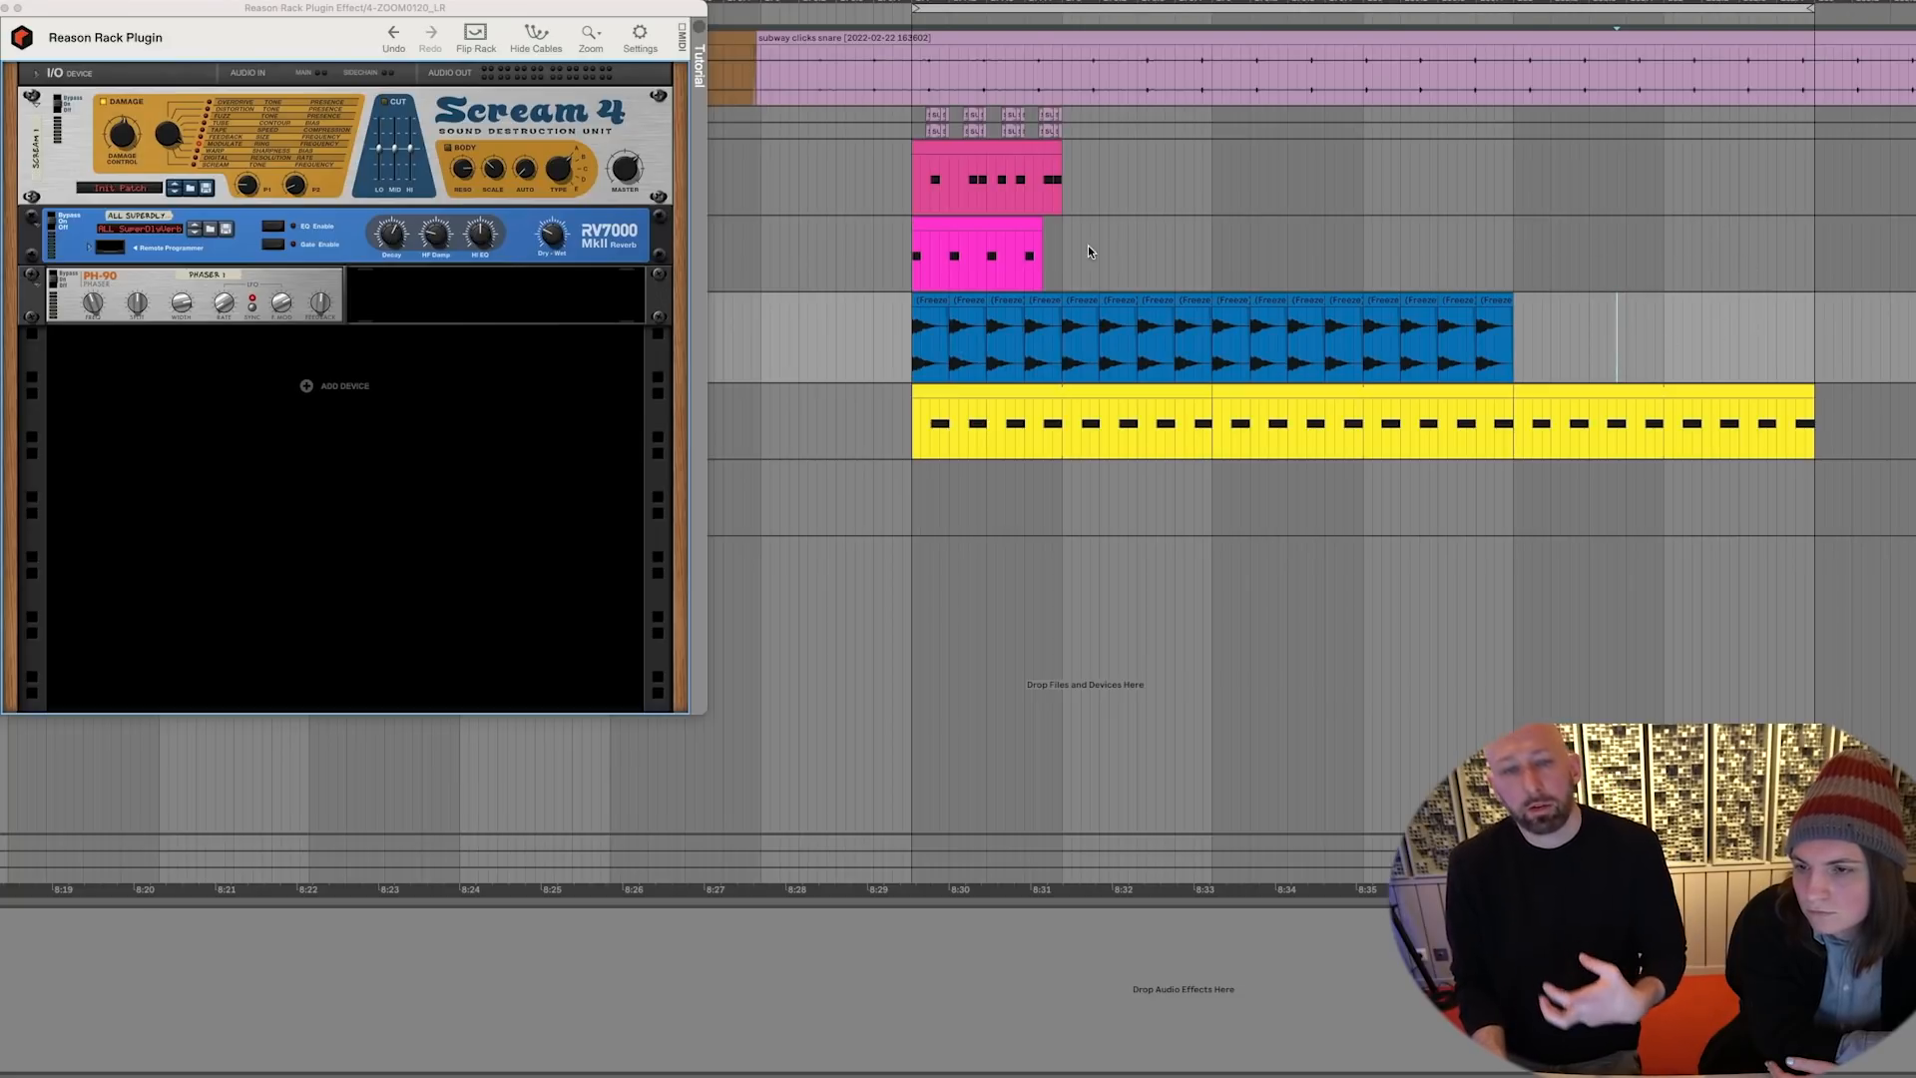
# Duplicate the two pink MIDI clips and the upper row of small purple clips five times to fill the loop
pyautogui.moveTo(1064, 244)
pyautogui.mouseDown()
pyautogui.moveTo(866, 159)
pyautogui.moveTo(908, 168)
pyautogui.mouseUp()
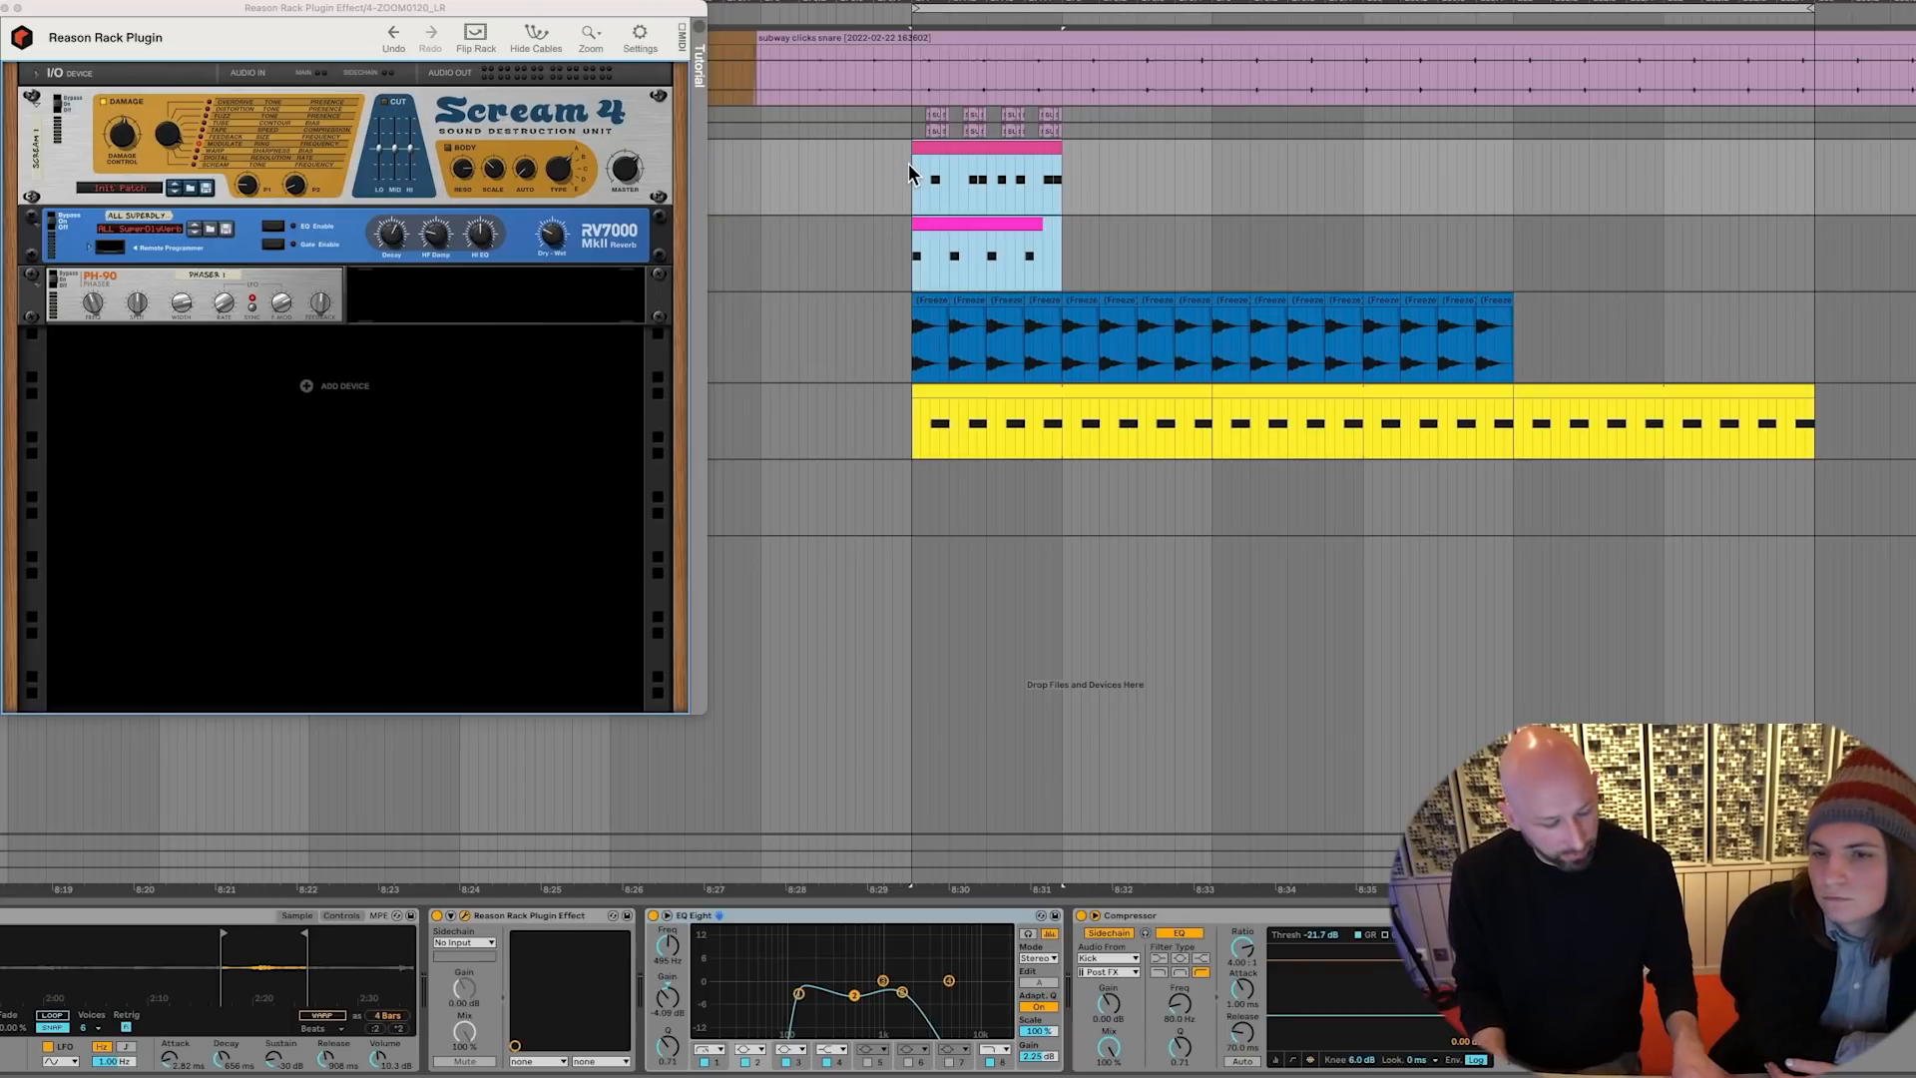
pyautogui.press('super+d')
pyautogui.press('super+d')
pyautogui.press('super+d')
pyautogui.press('super+d')
pyautogui.press('super+d')
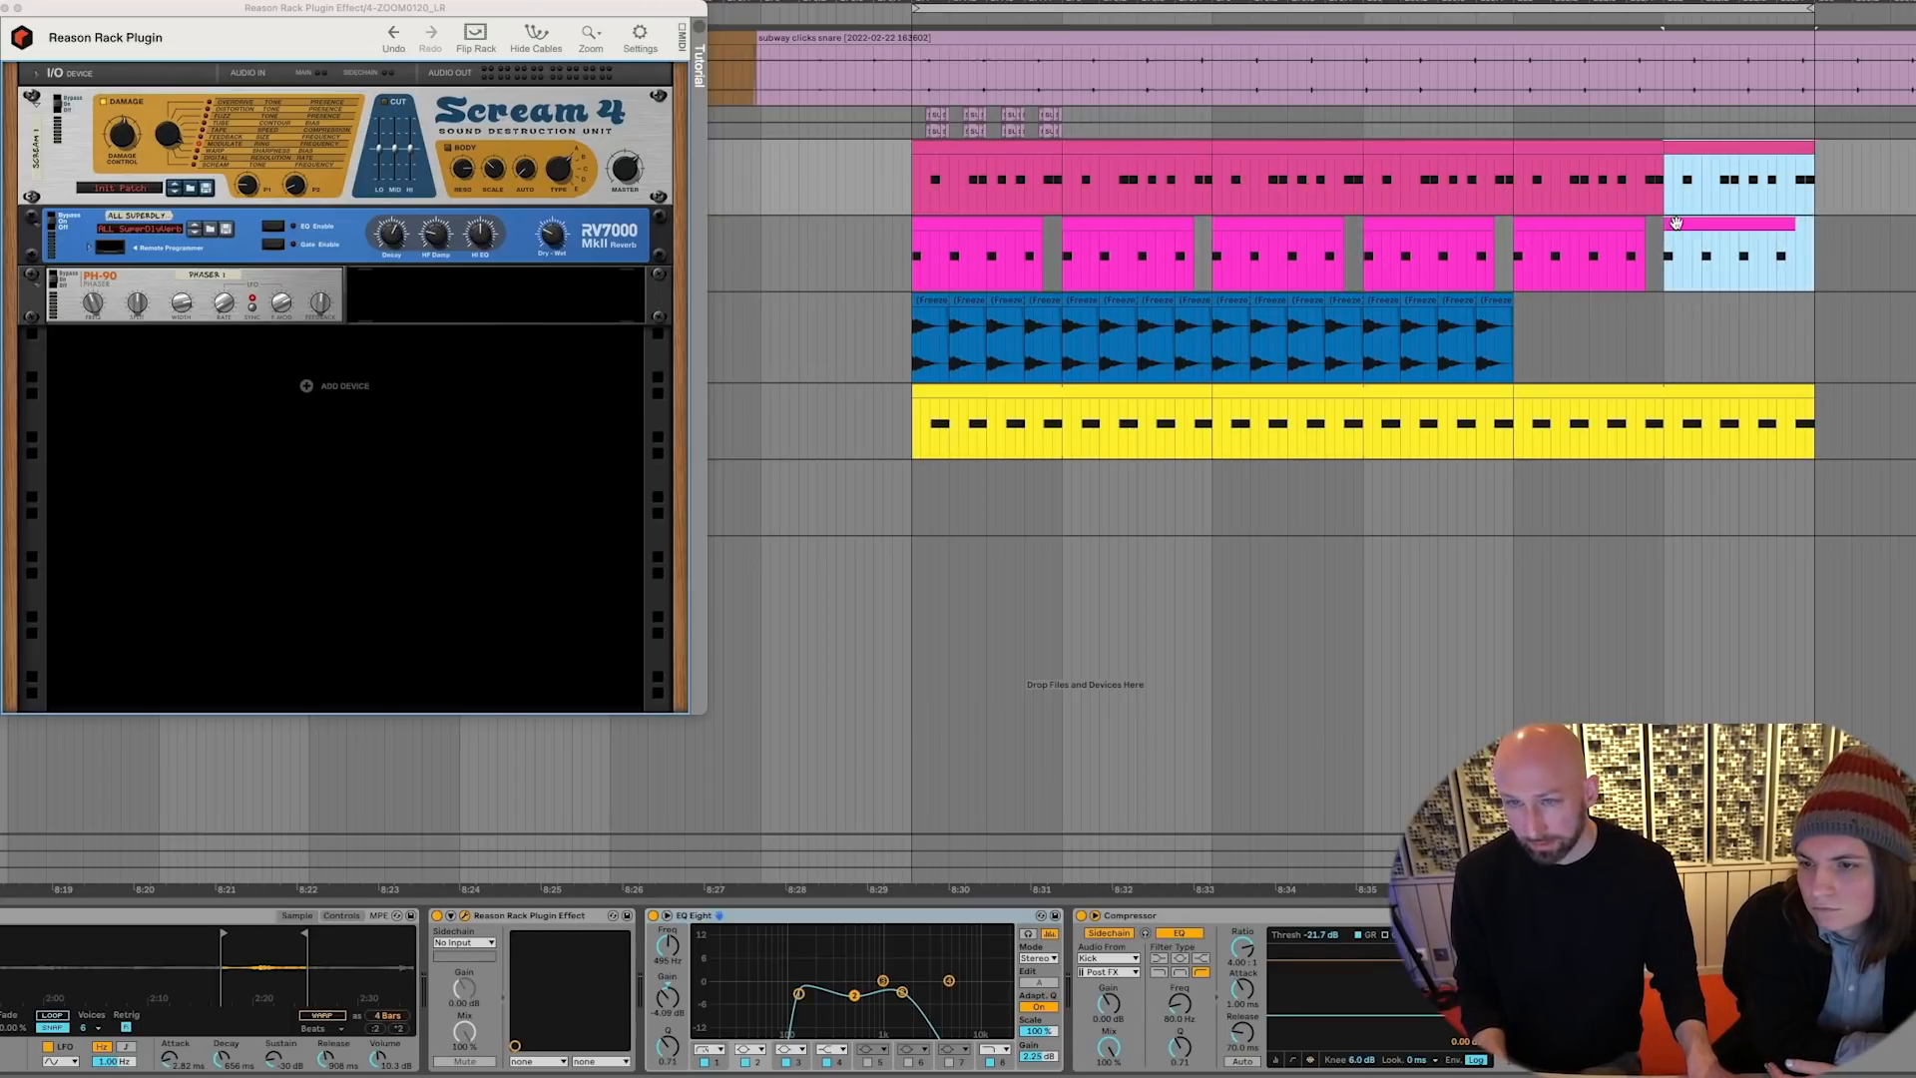
pyautogui.click(911, 259)
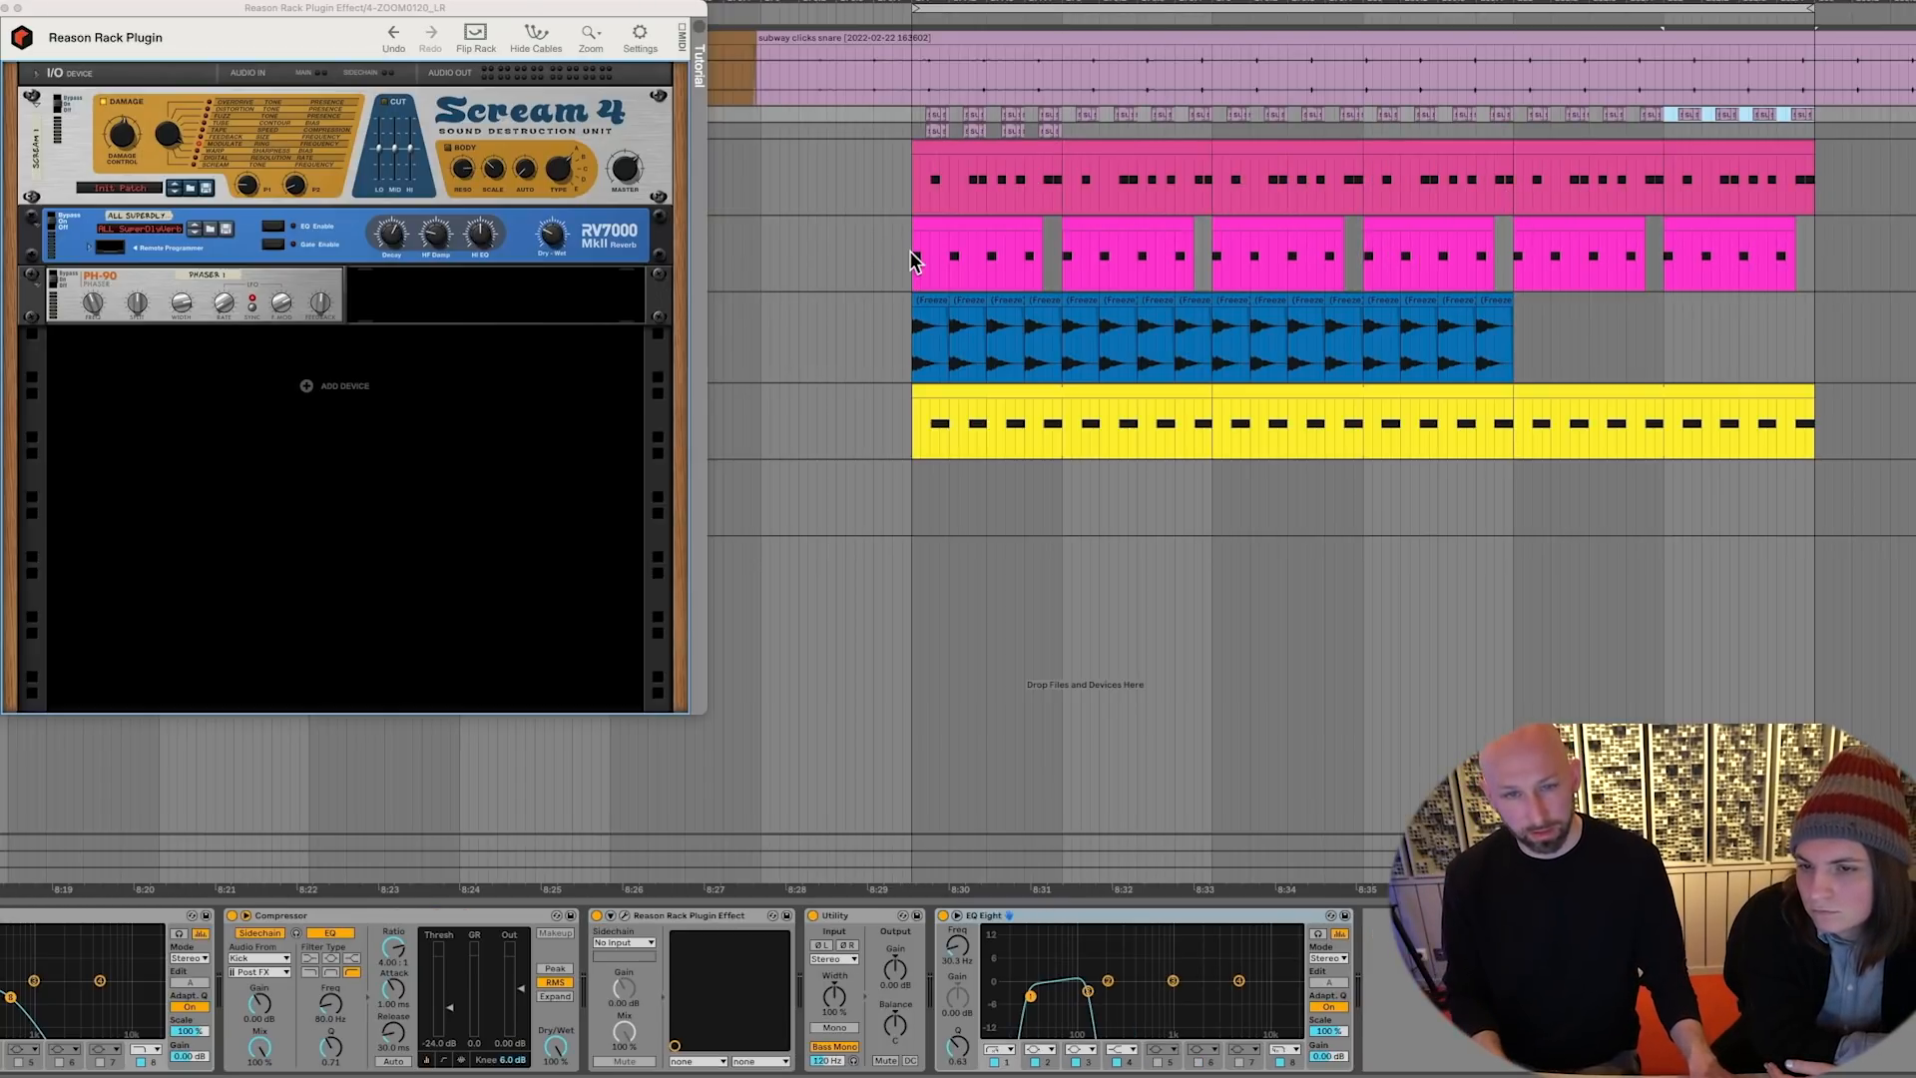
# Play the section from its start and shorten the yellow clips by removing their final stretch
pyautogui.click(911, 260)
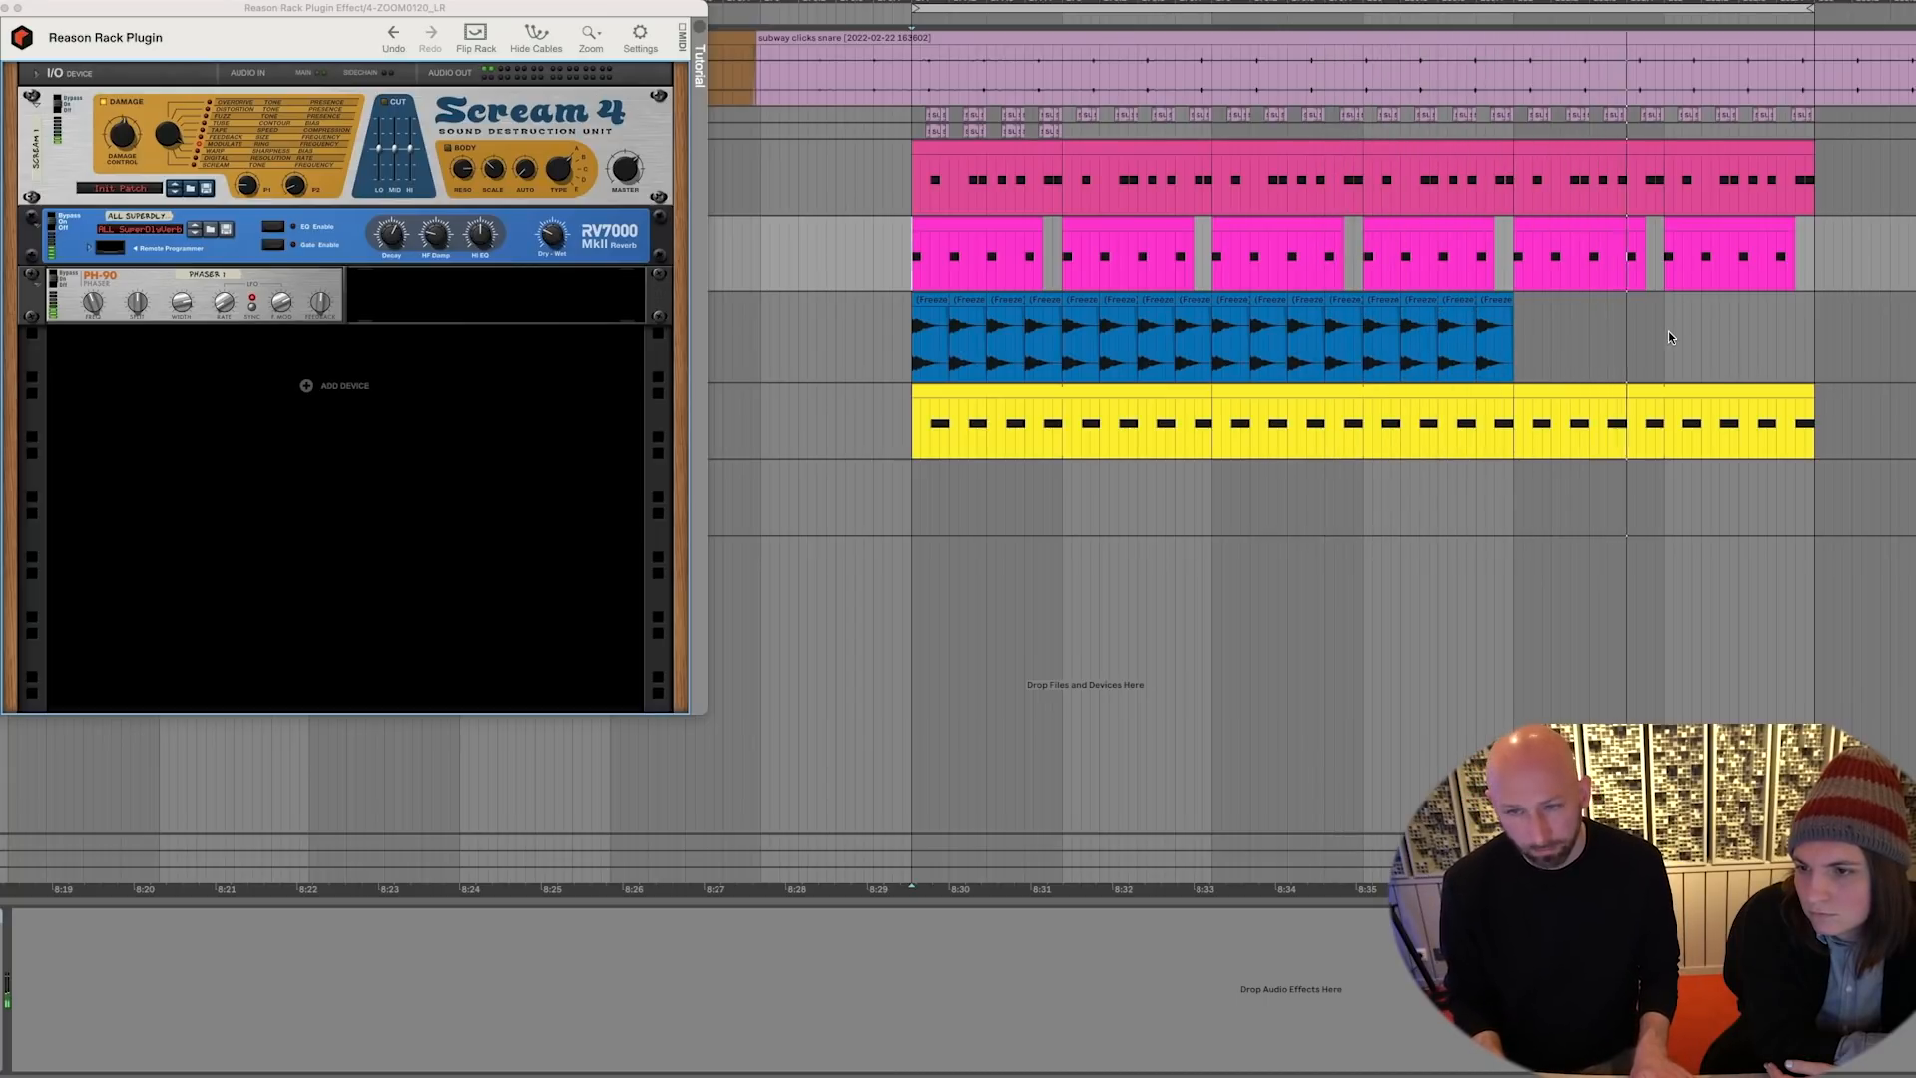
pyautogui.moveTo(1812, 399); pyautogui.dragTo(1669, 401)
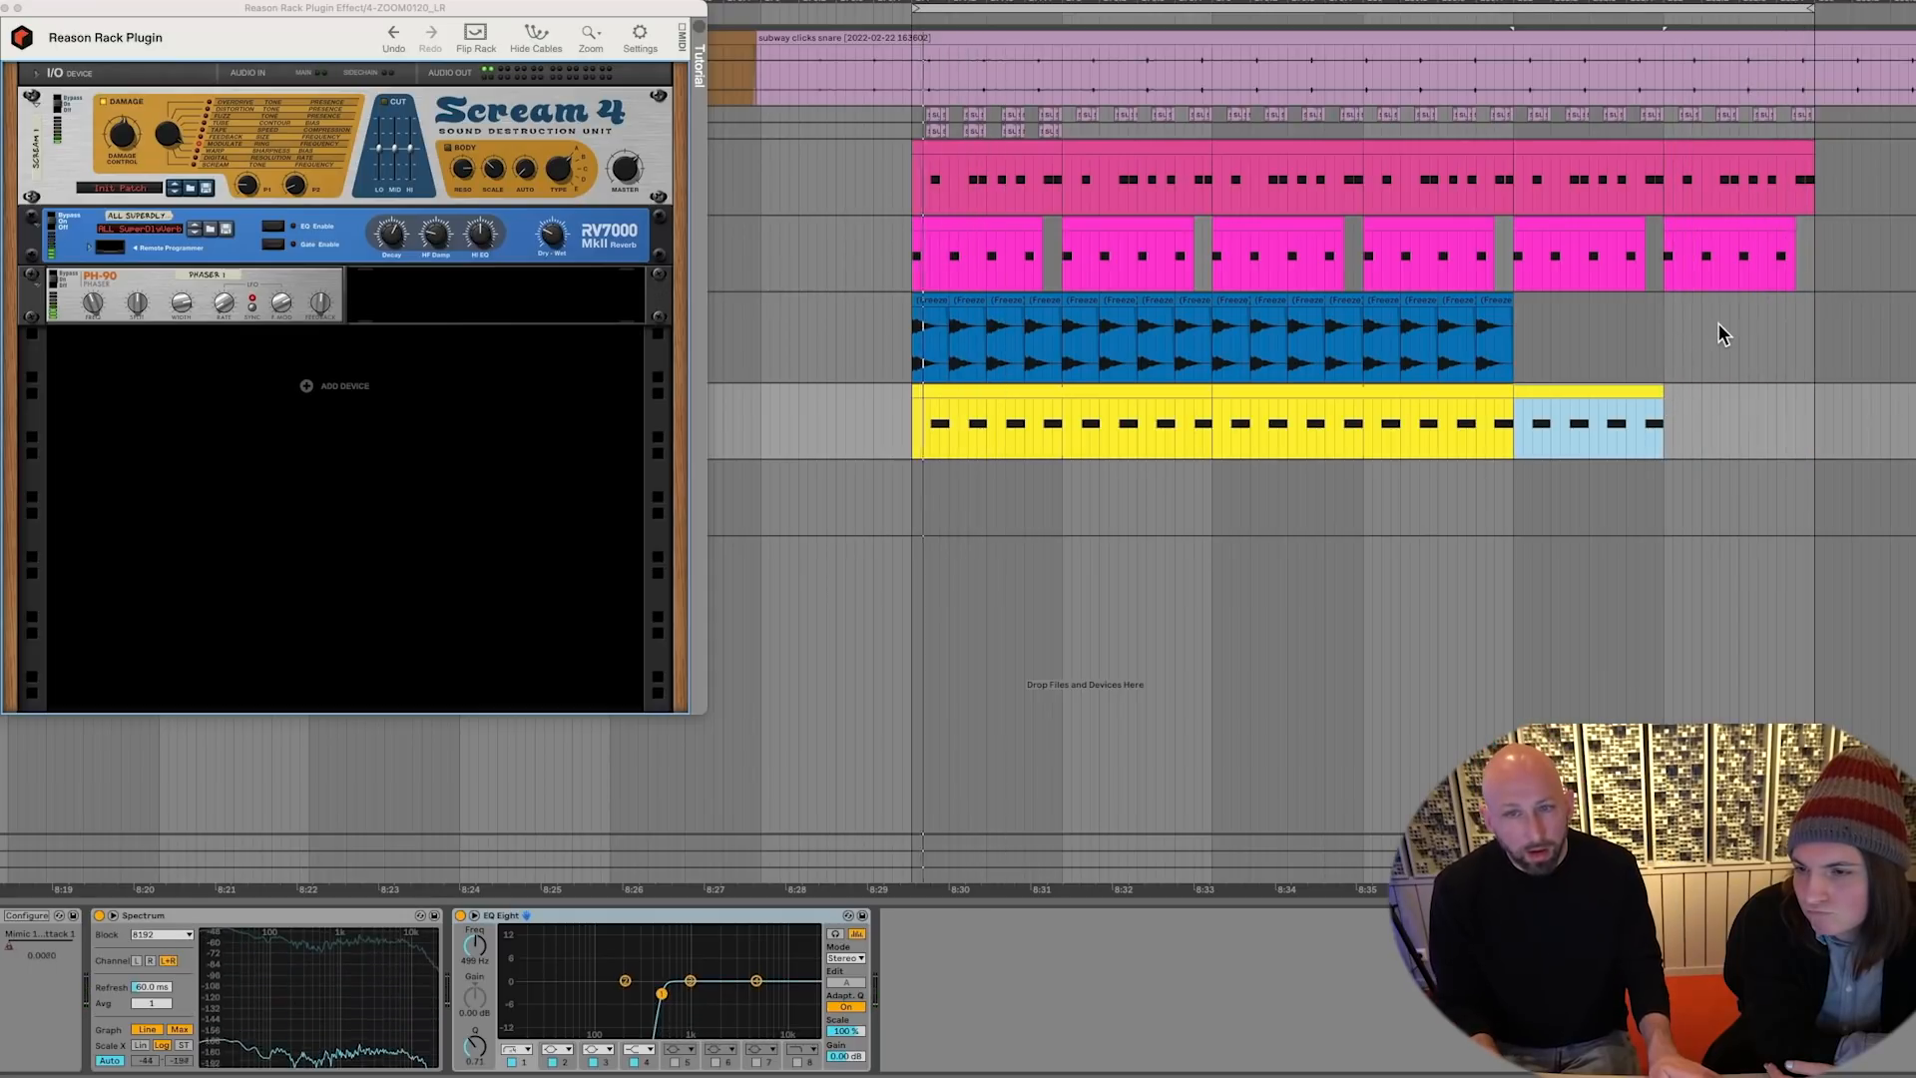
# Add The Echo after the PH-90 Phaser and reset the device to its init patch
pyautogui.rightClick(312, 387)
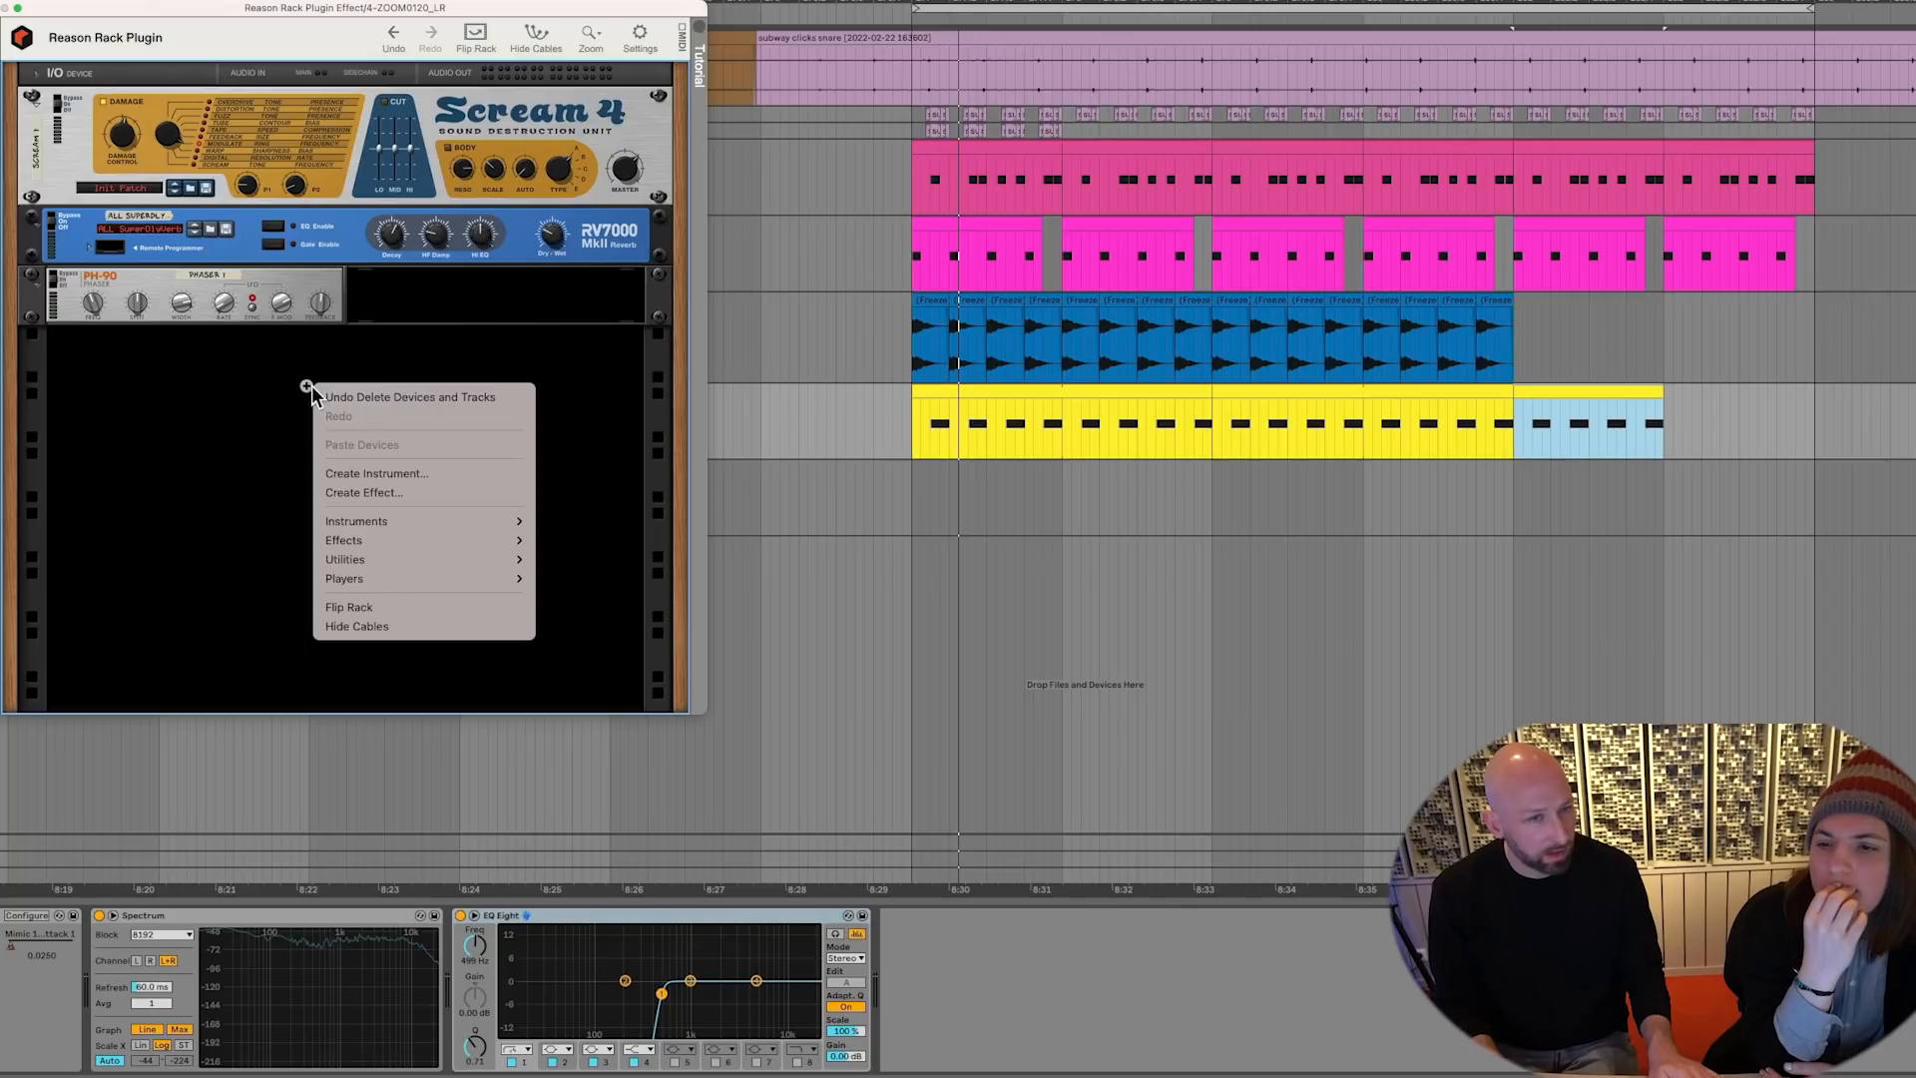
pyautogui.moveTo(479, 540)
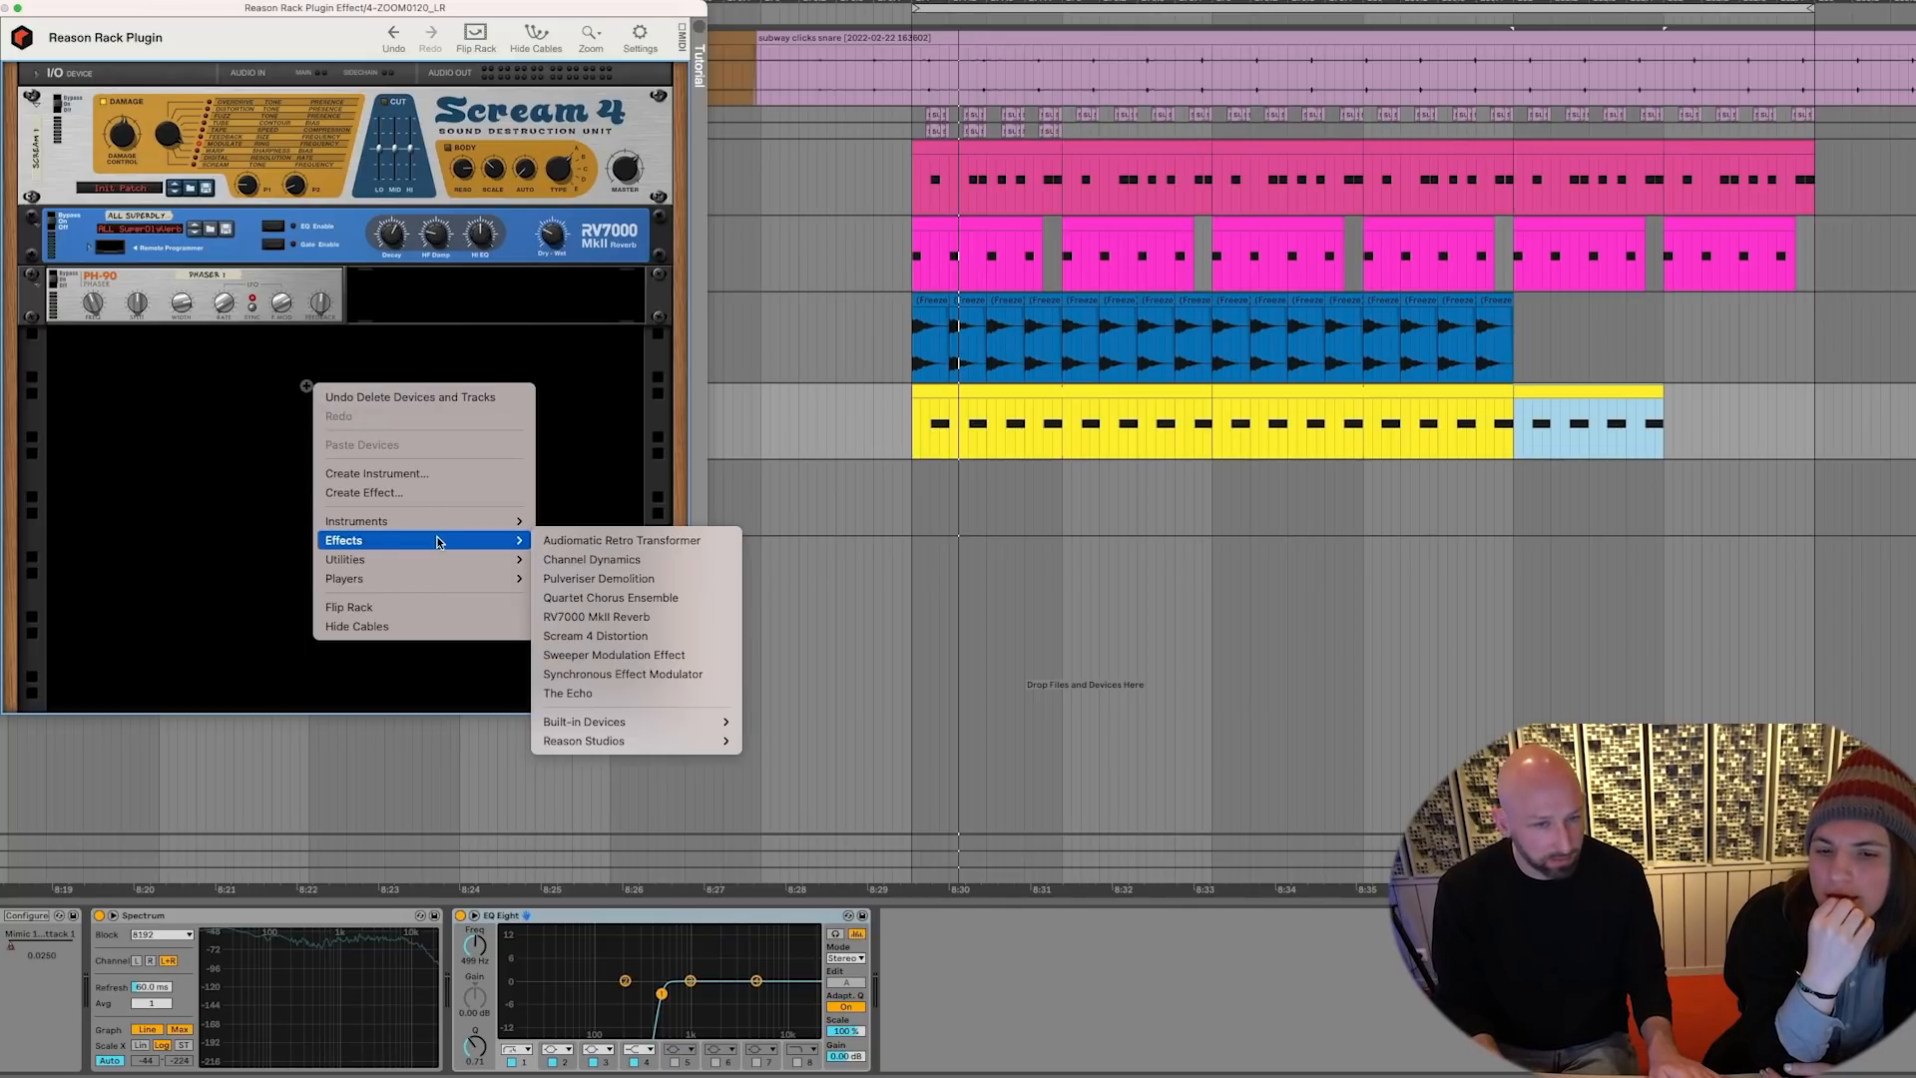
pyautogui.click(601, 694)
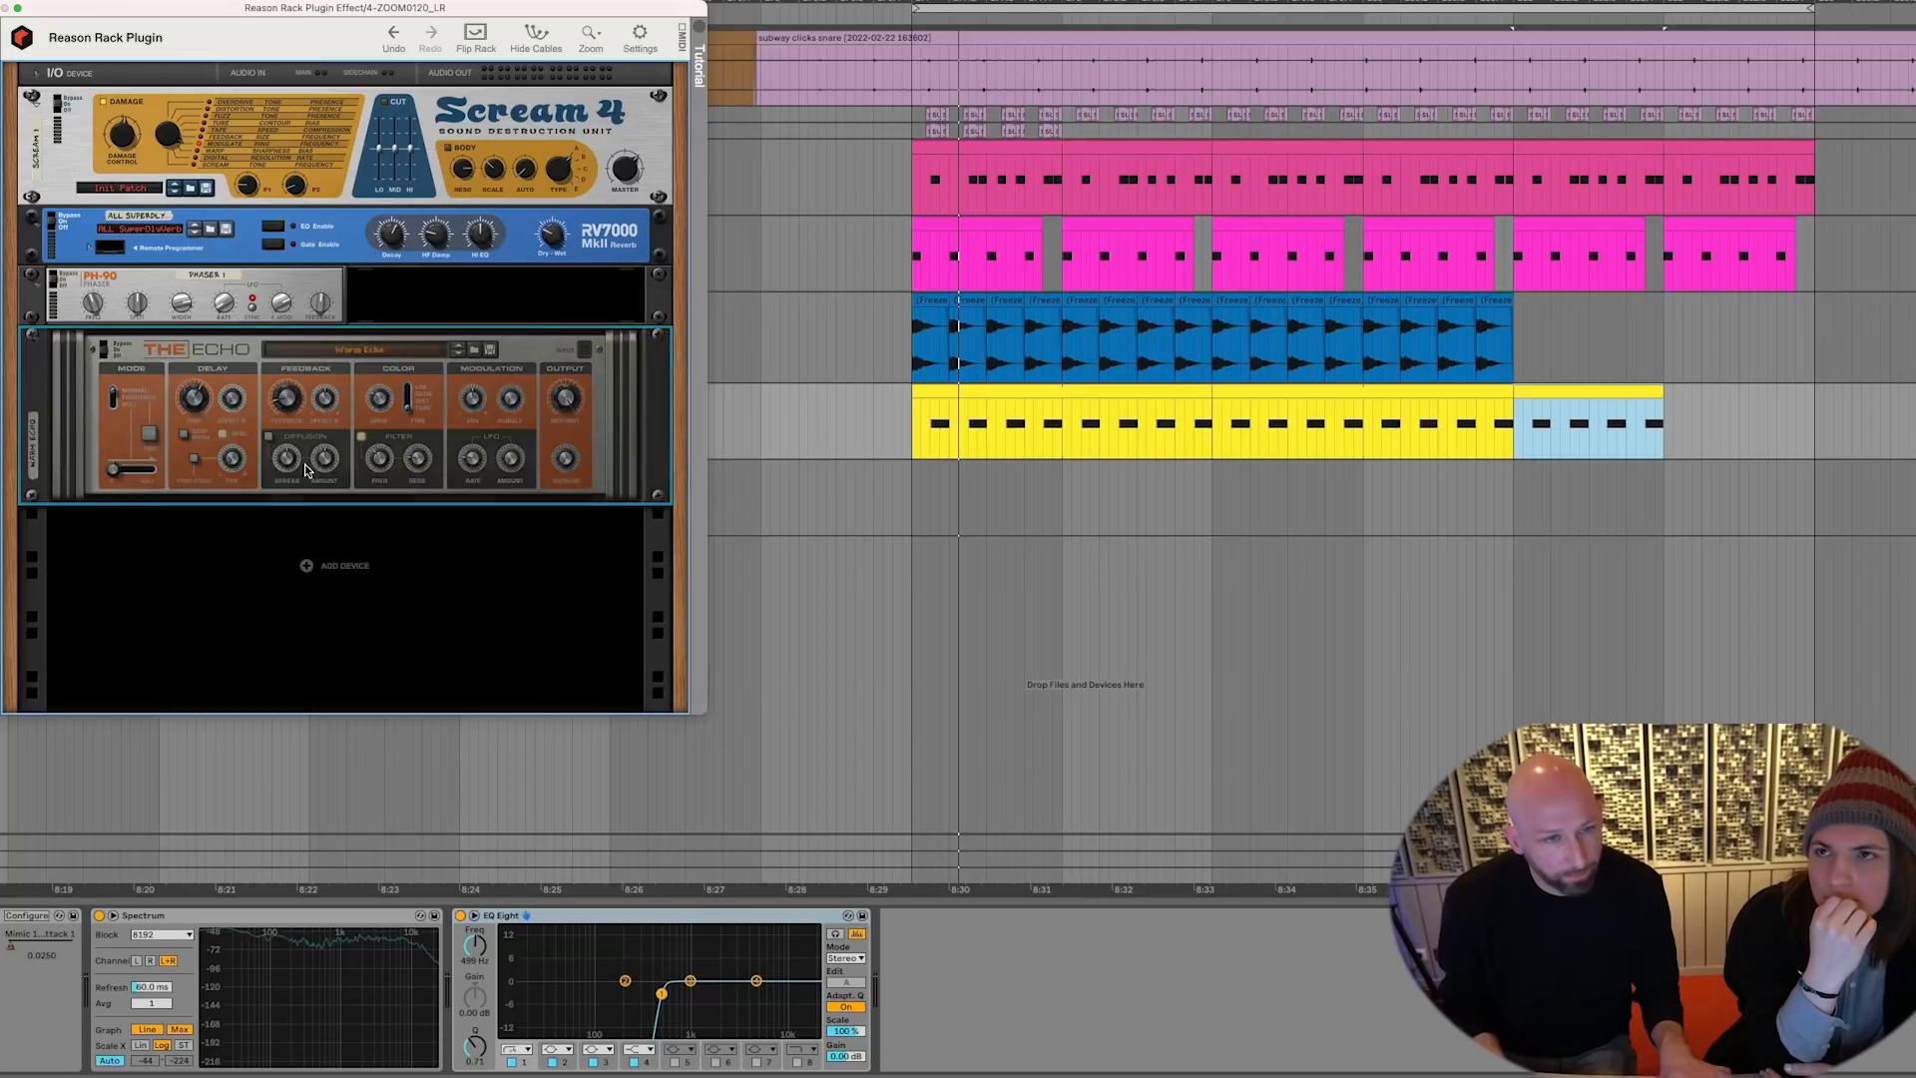
pyautogui.rightClick(554, 351)
pyautogui.click(629, 673)
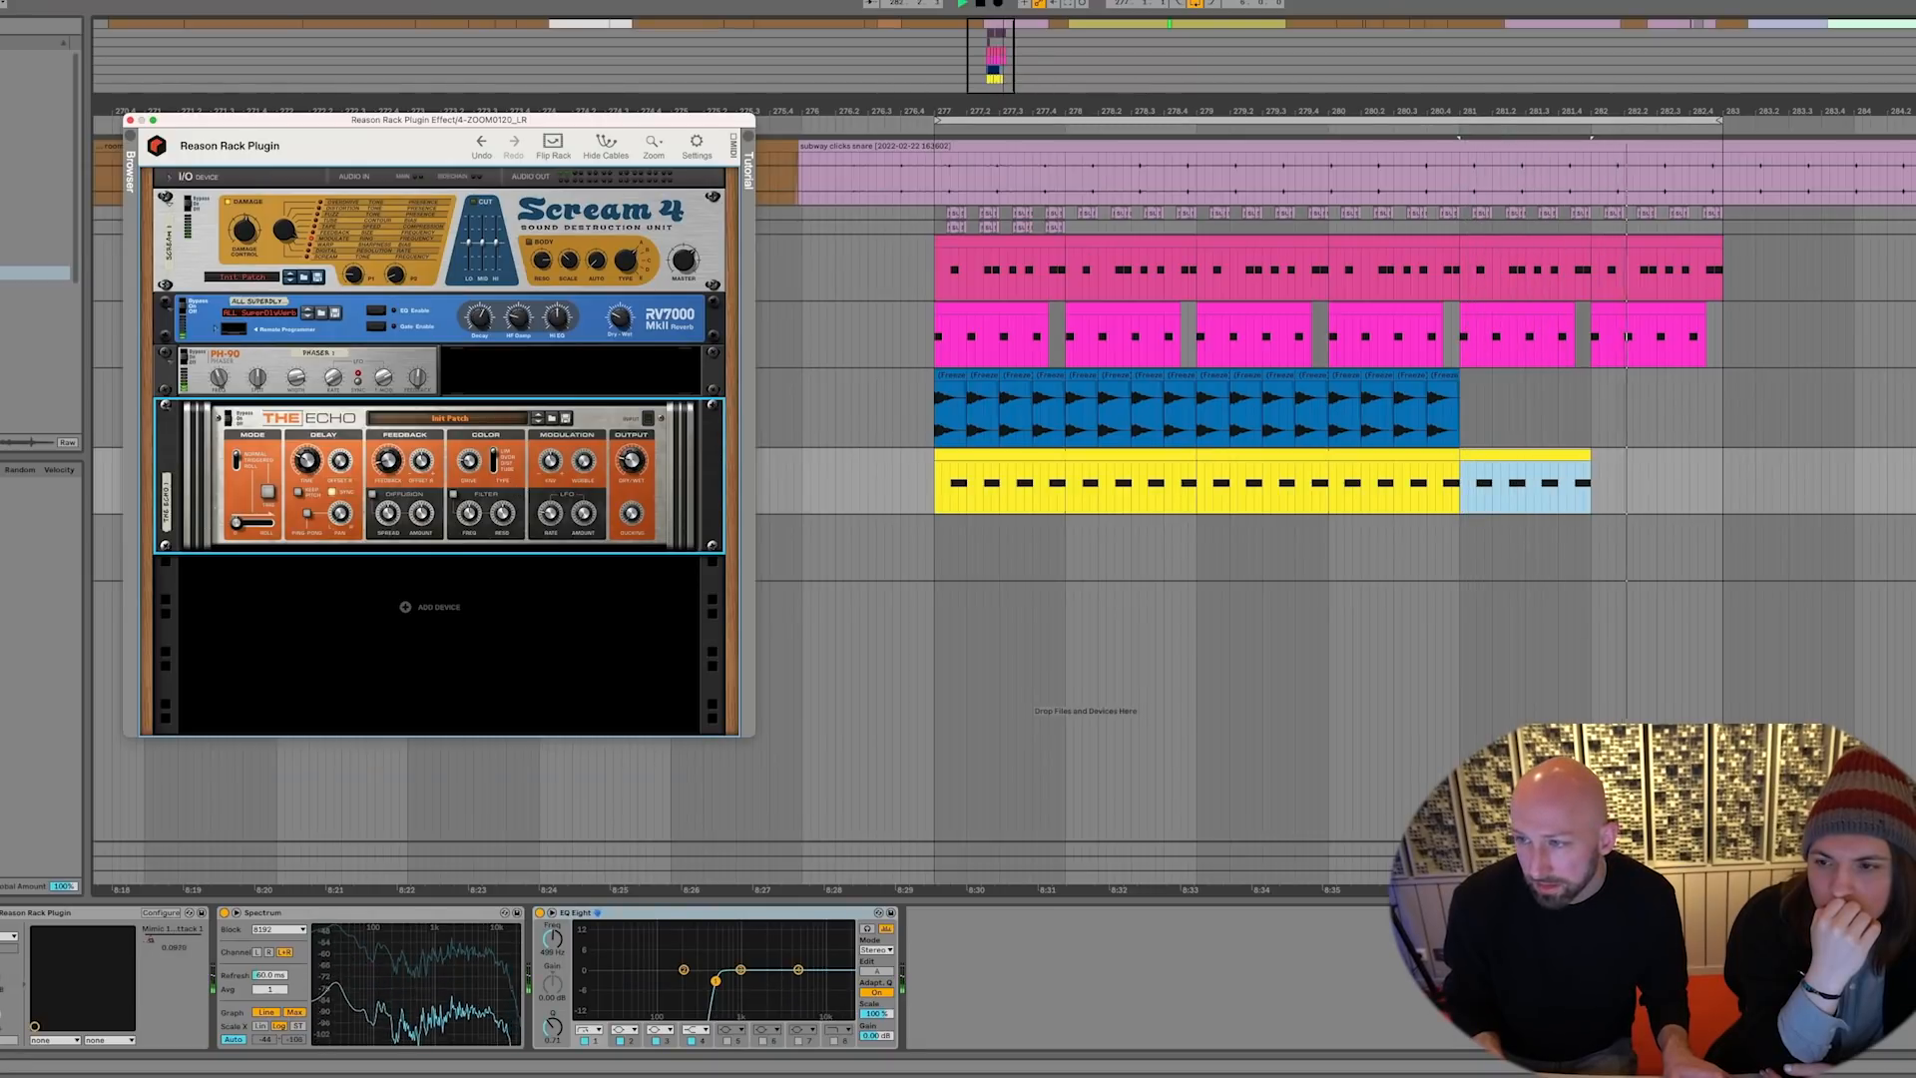
# Adjust The Echo's feedback and set its dry/wet balance to about 16%
pyautogui.press('super+Tab')
pyautogui.click(633, 463)
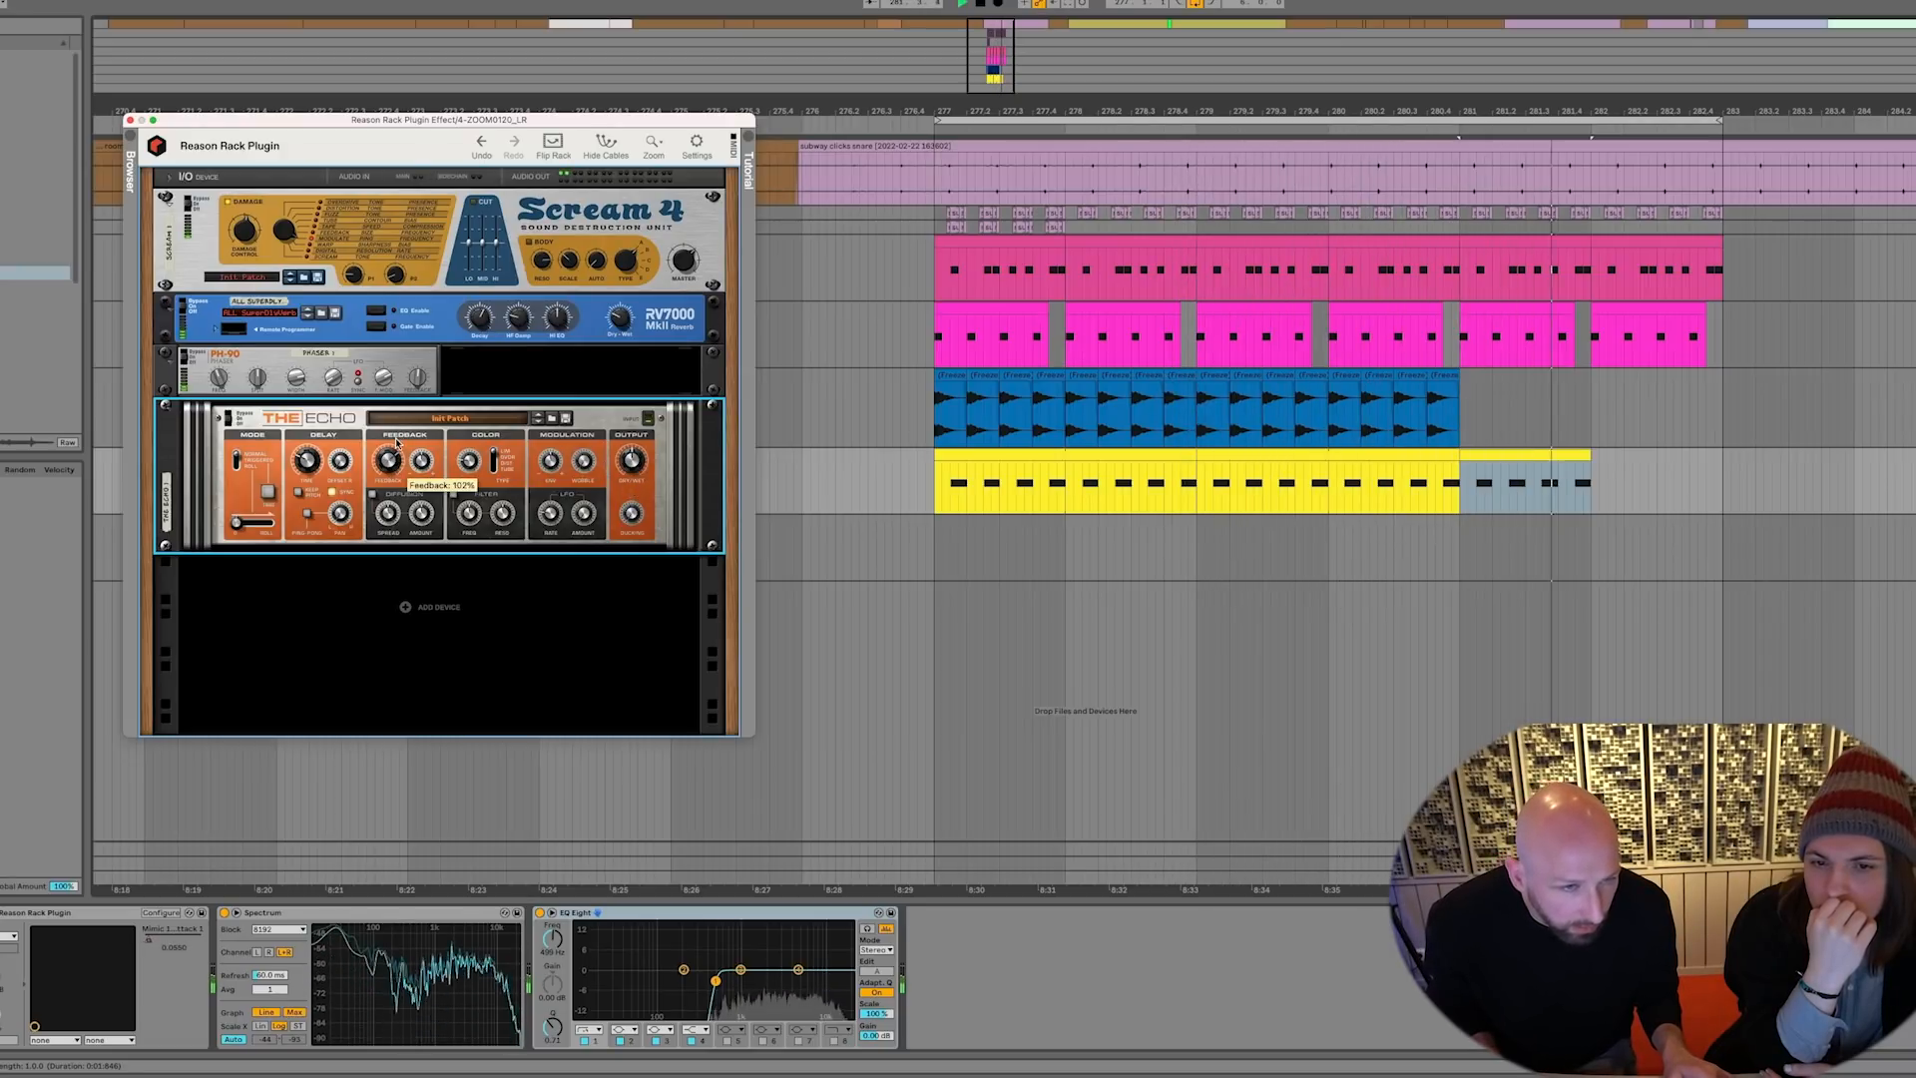
pyautogui.moveTo(391, 455); pyautogui.dragTo(390, 458)
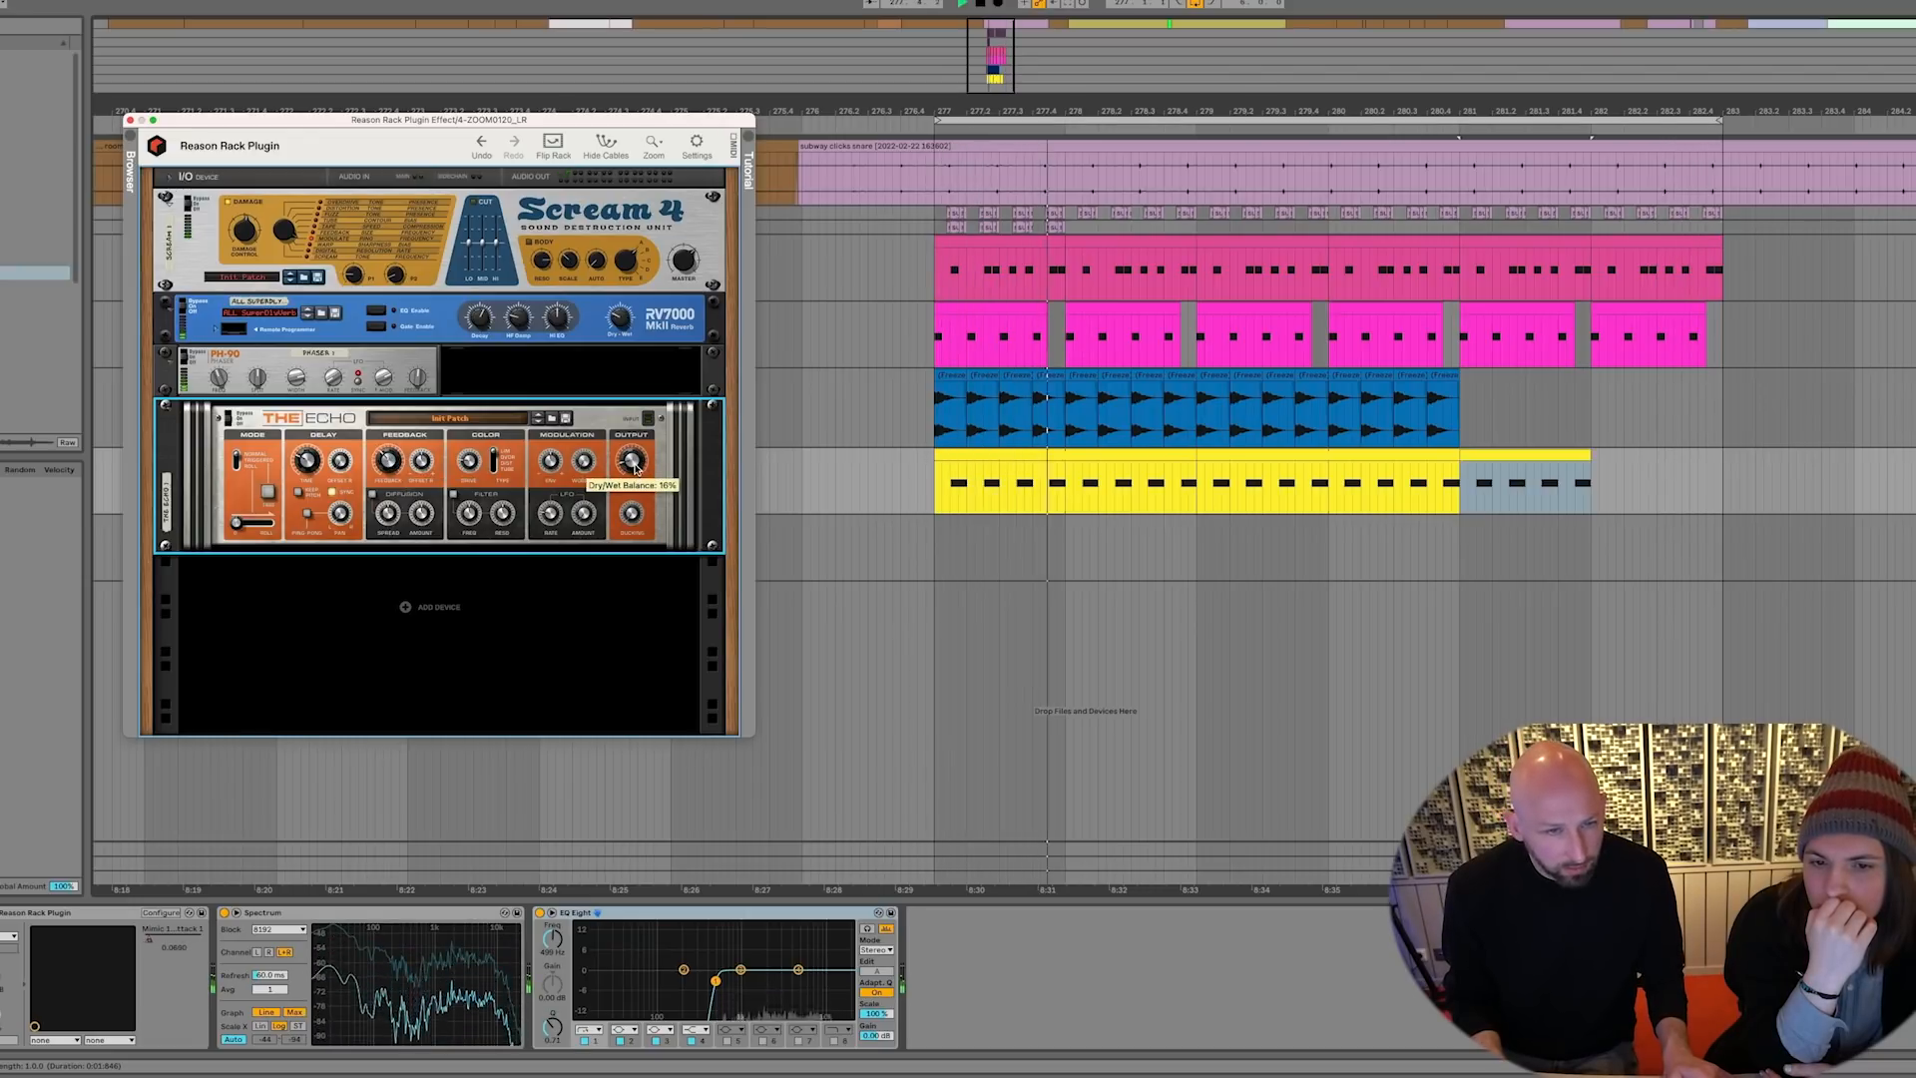
pyautogui.moveTo(634, 468); pyautogui.dragTo(636, 467)
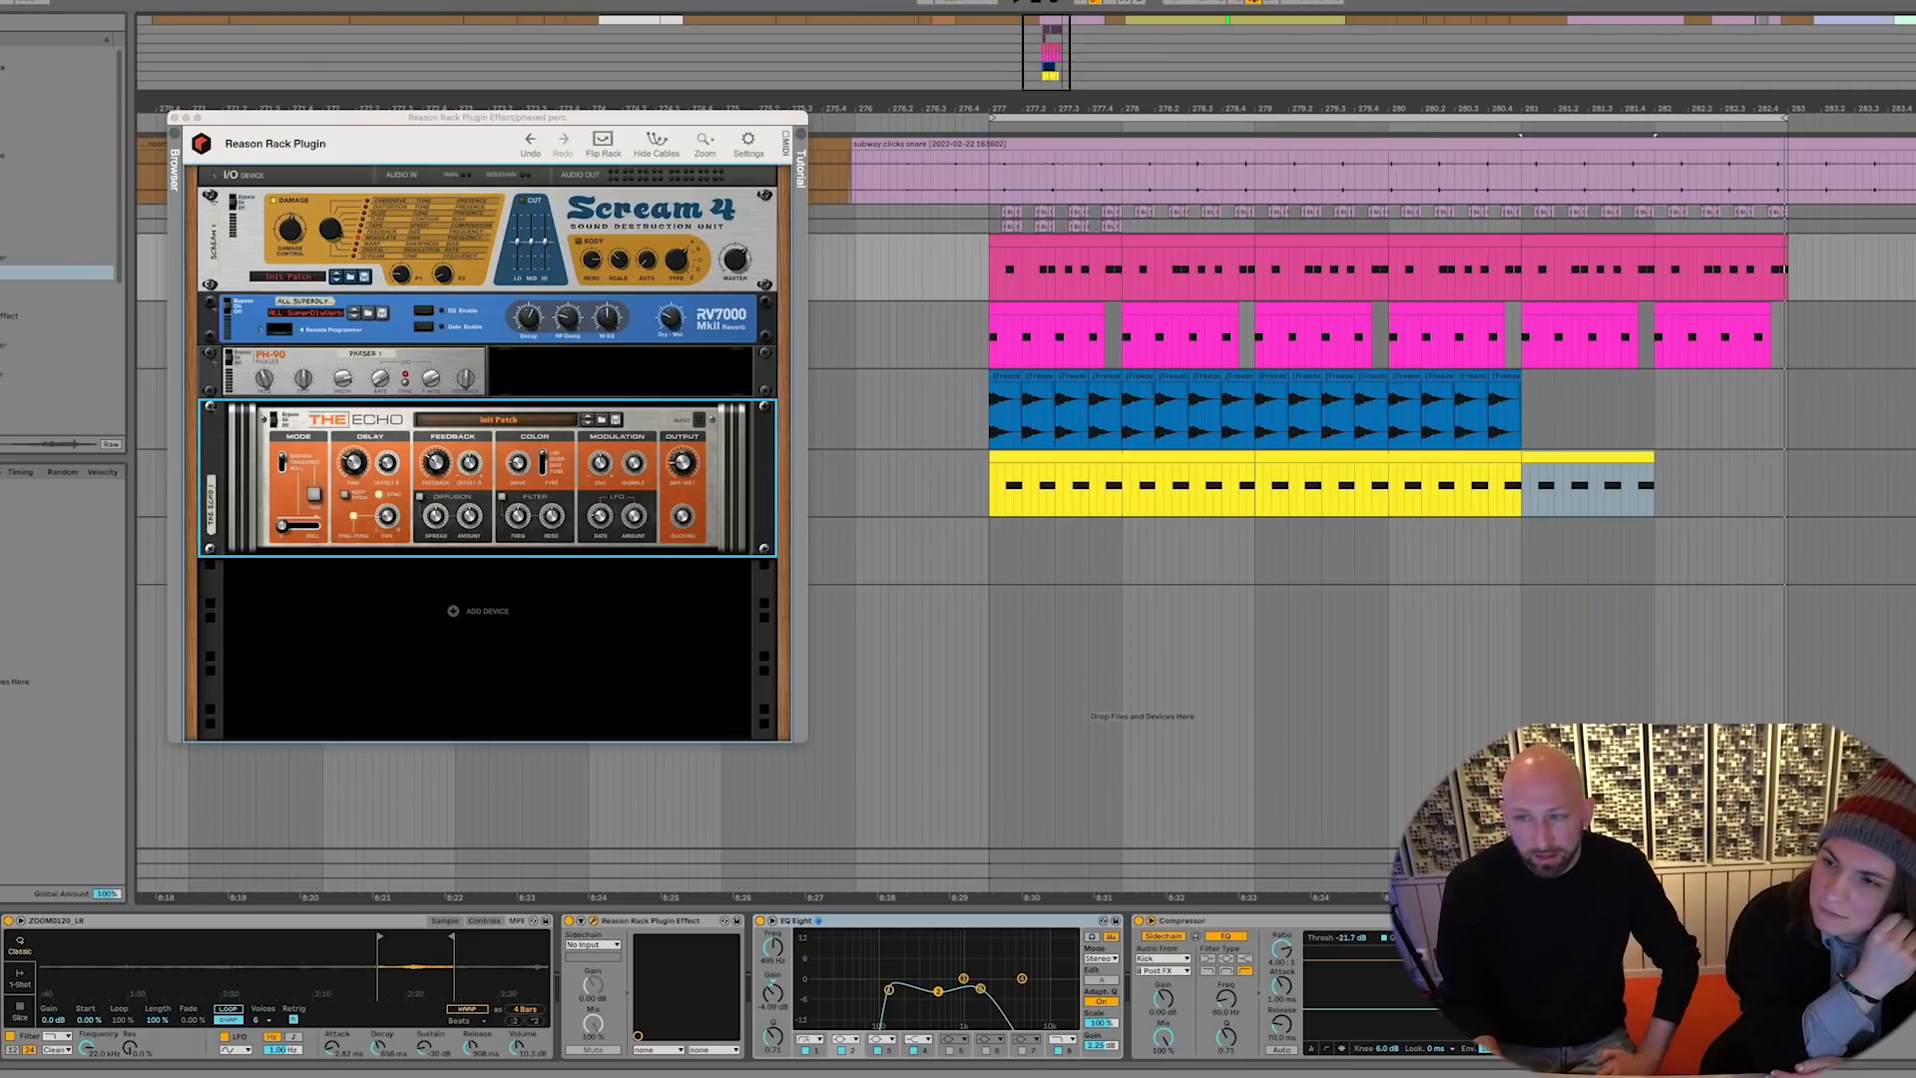
# Duplicate the yellow MIDI track with its clips and devices
pyautogui.click(1896, 484)
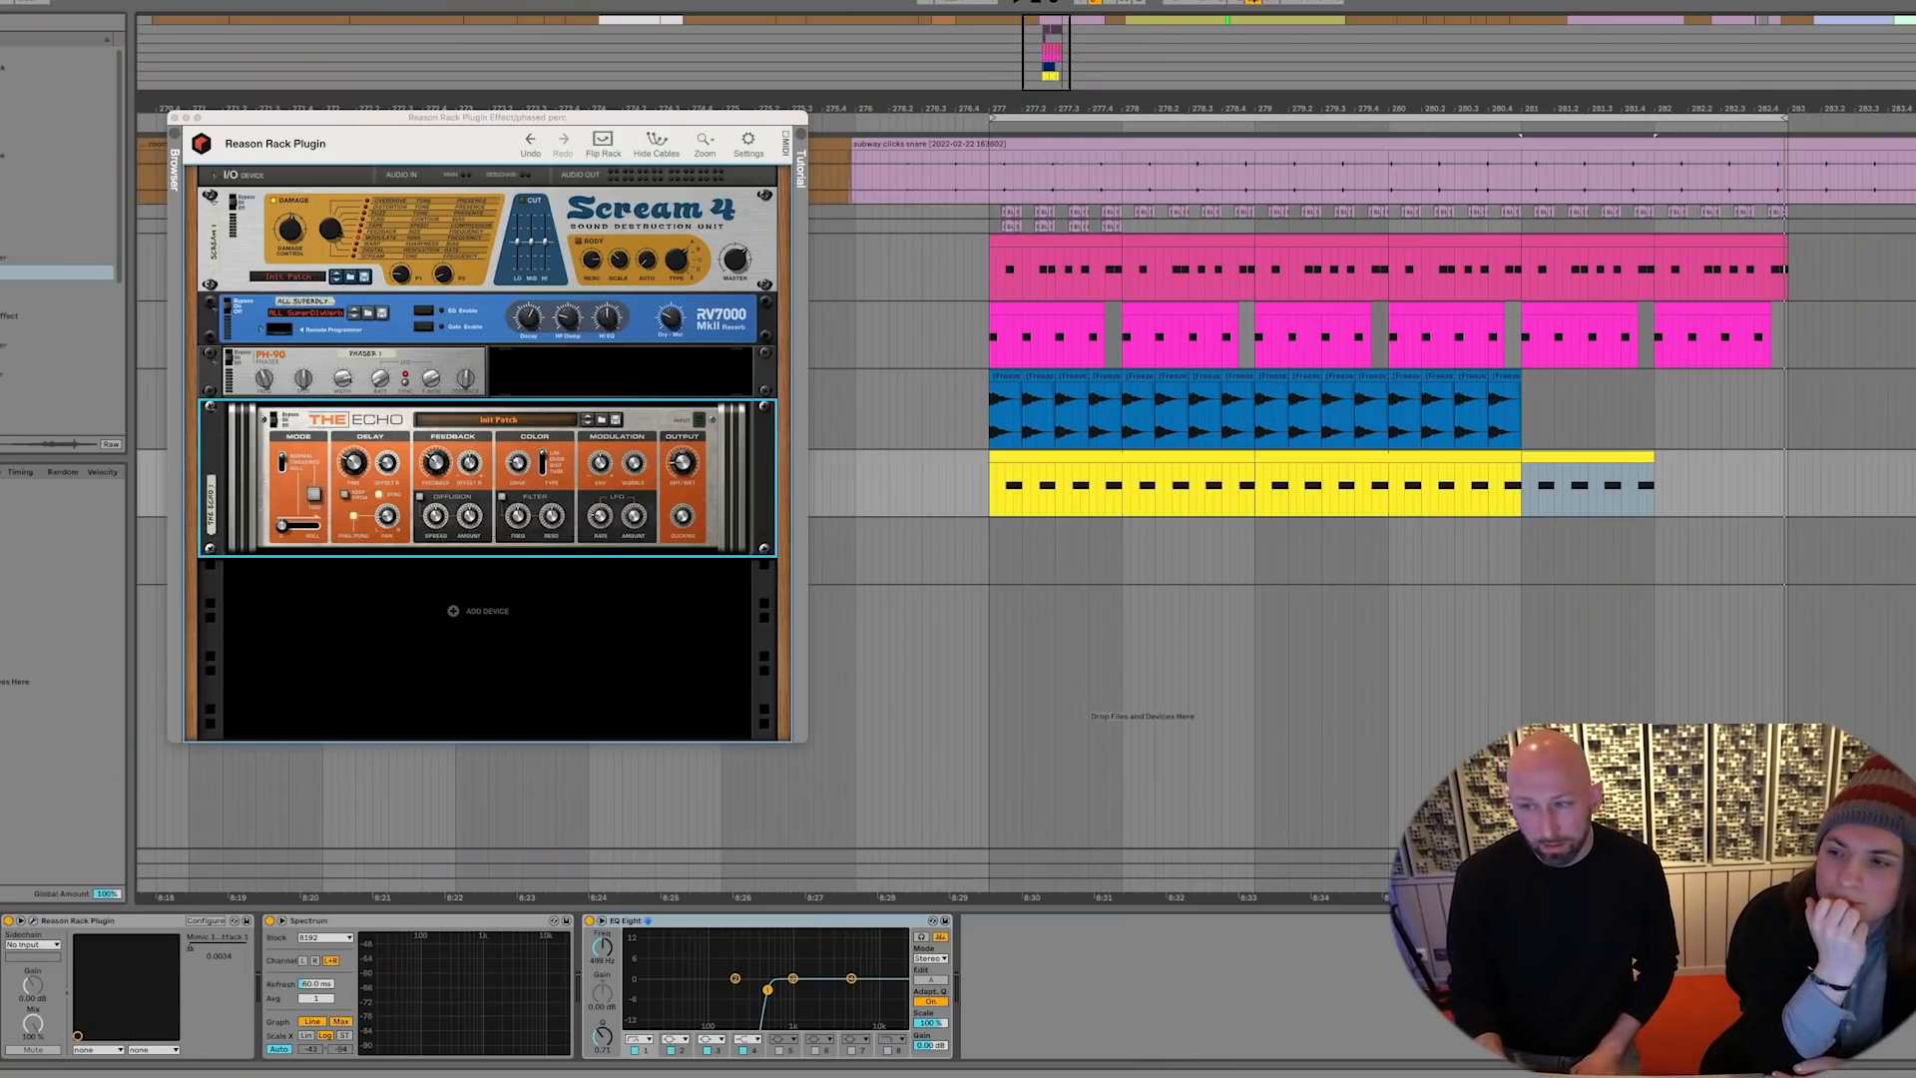
pyautogui.press('super+d')
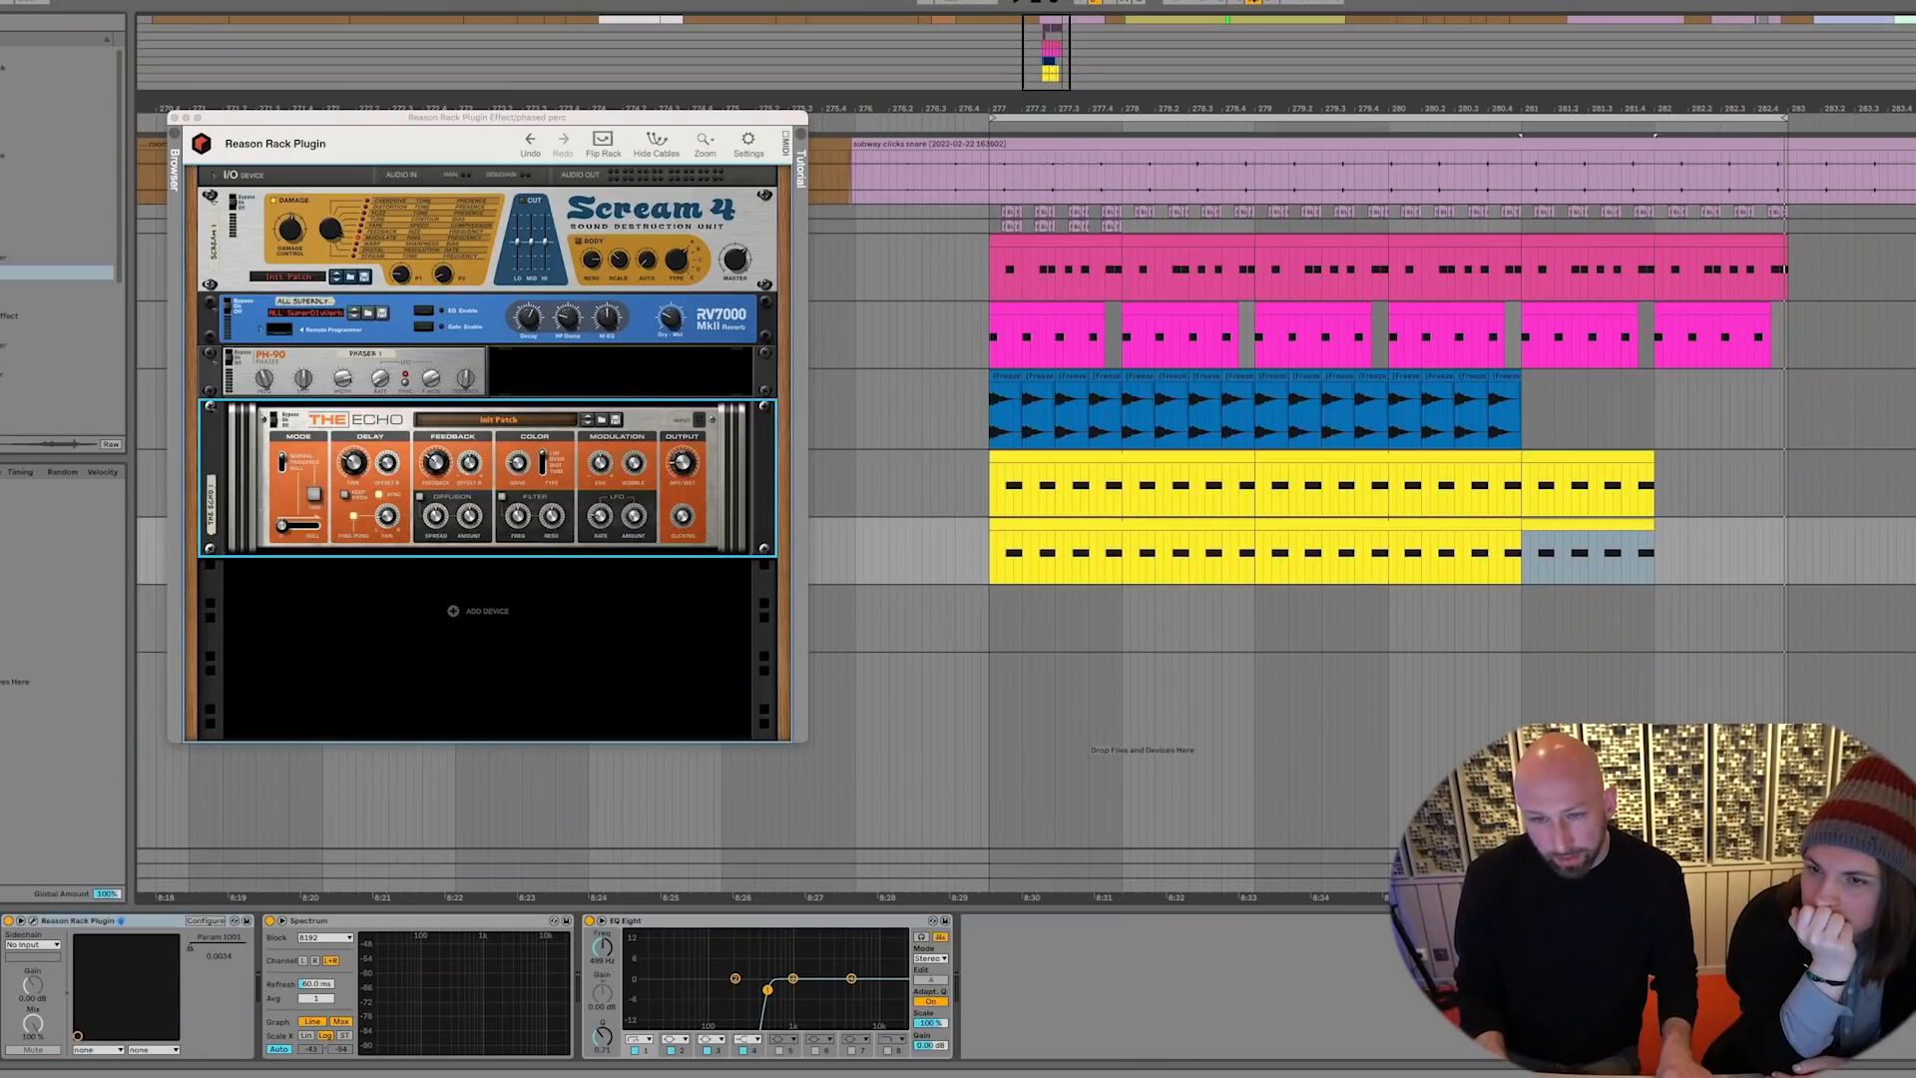
# Fill the duplicated yellow track's clip with back-to-back C3 sixteenth notes, and play it with the track's devices in view
pyautogui.doubleClick(1111, 524)
pyautogui.doubleClick(430, 922)
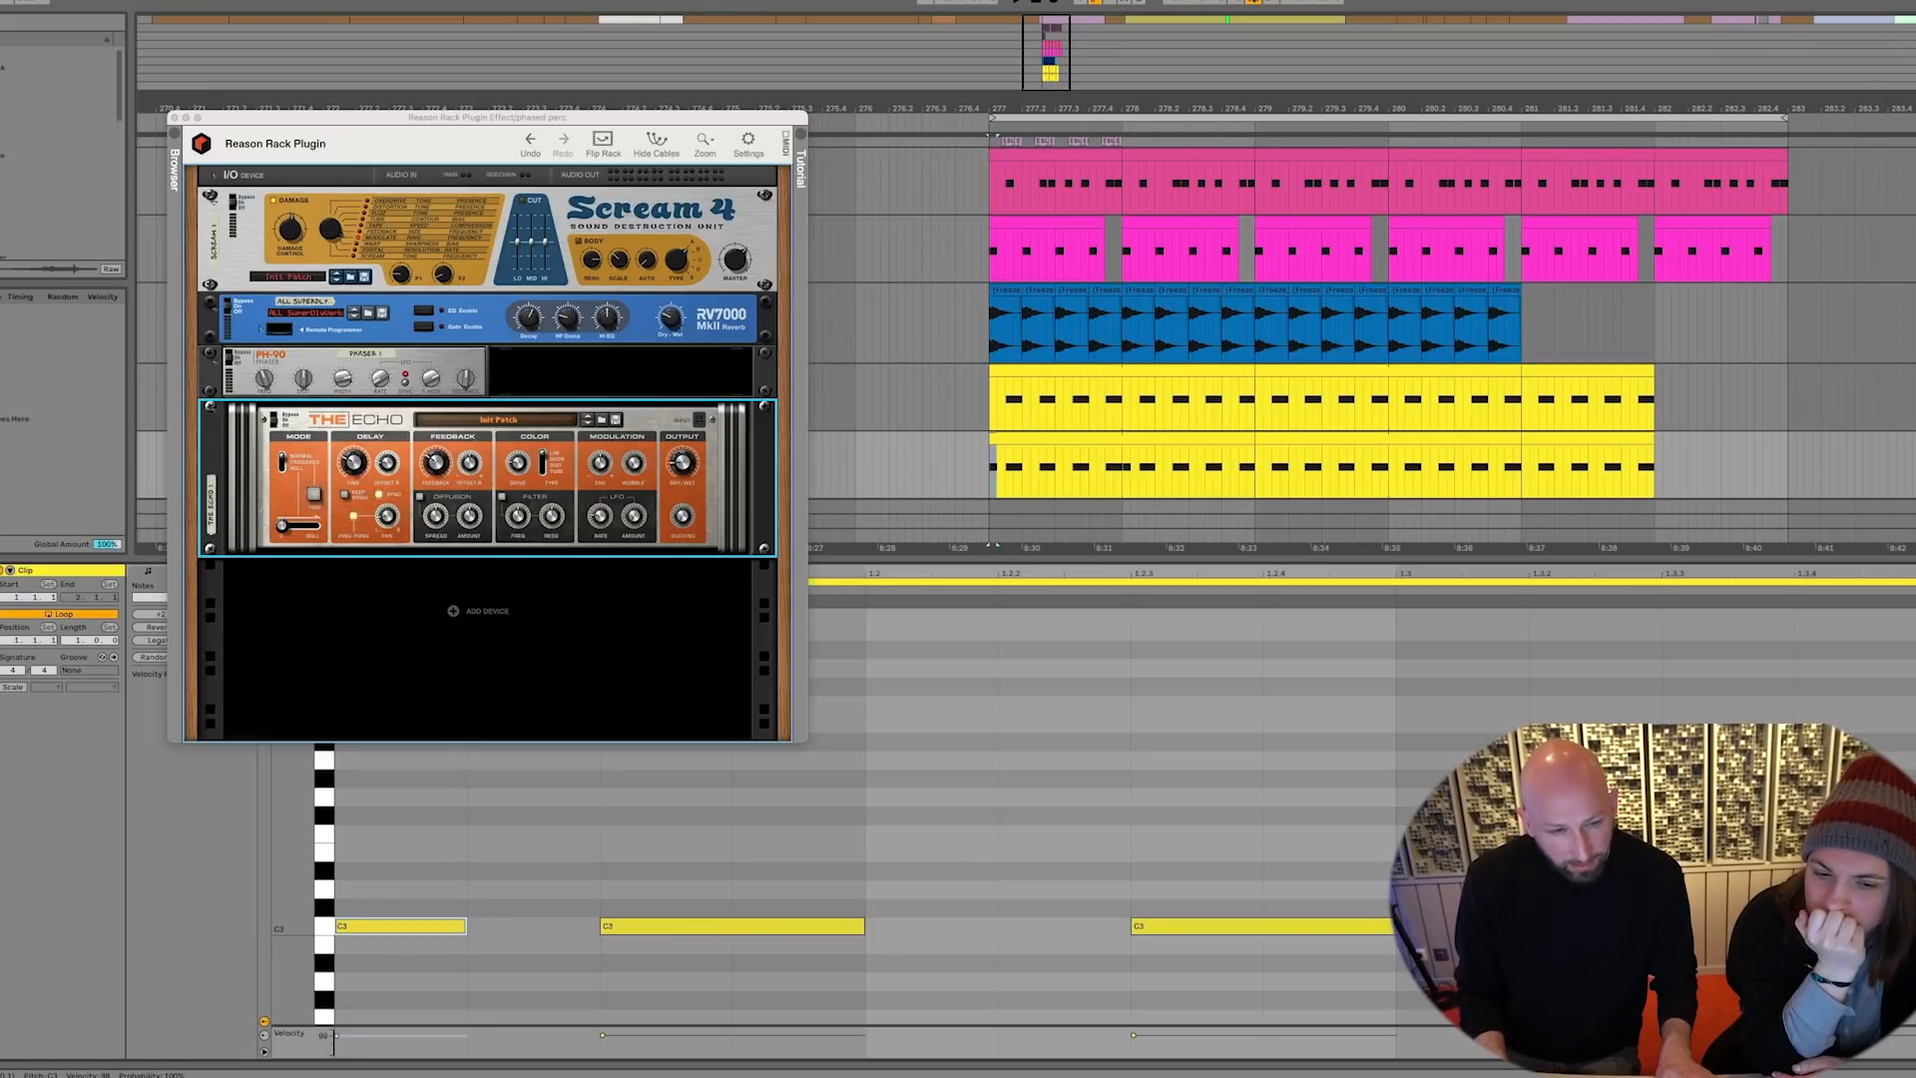
pyautogui.doubleClick(526, 935)
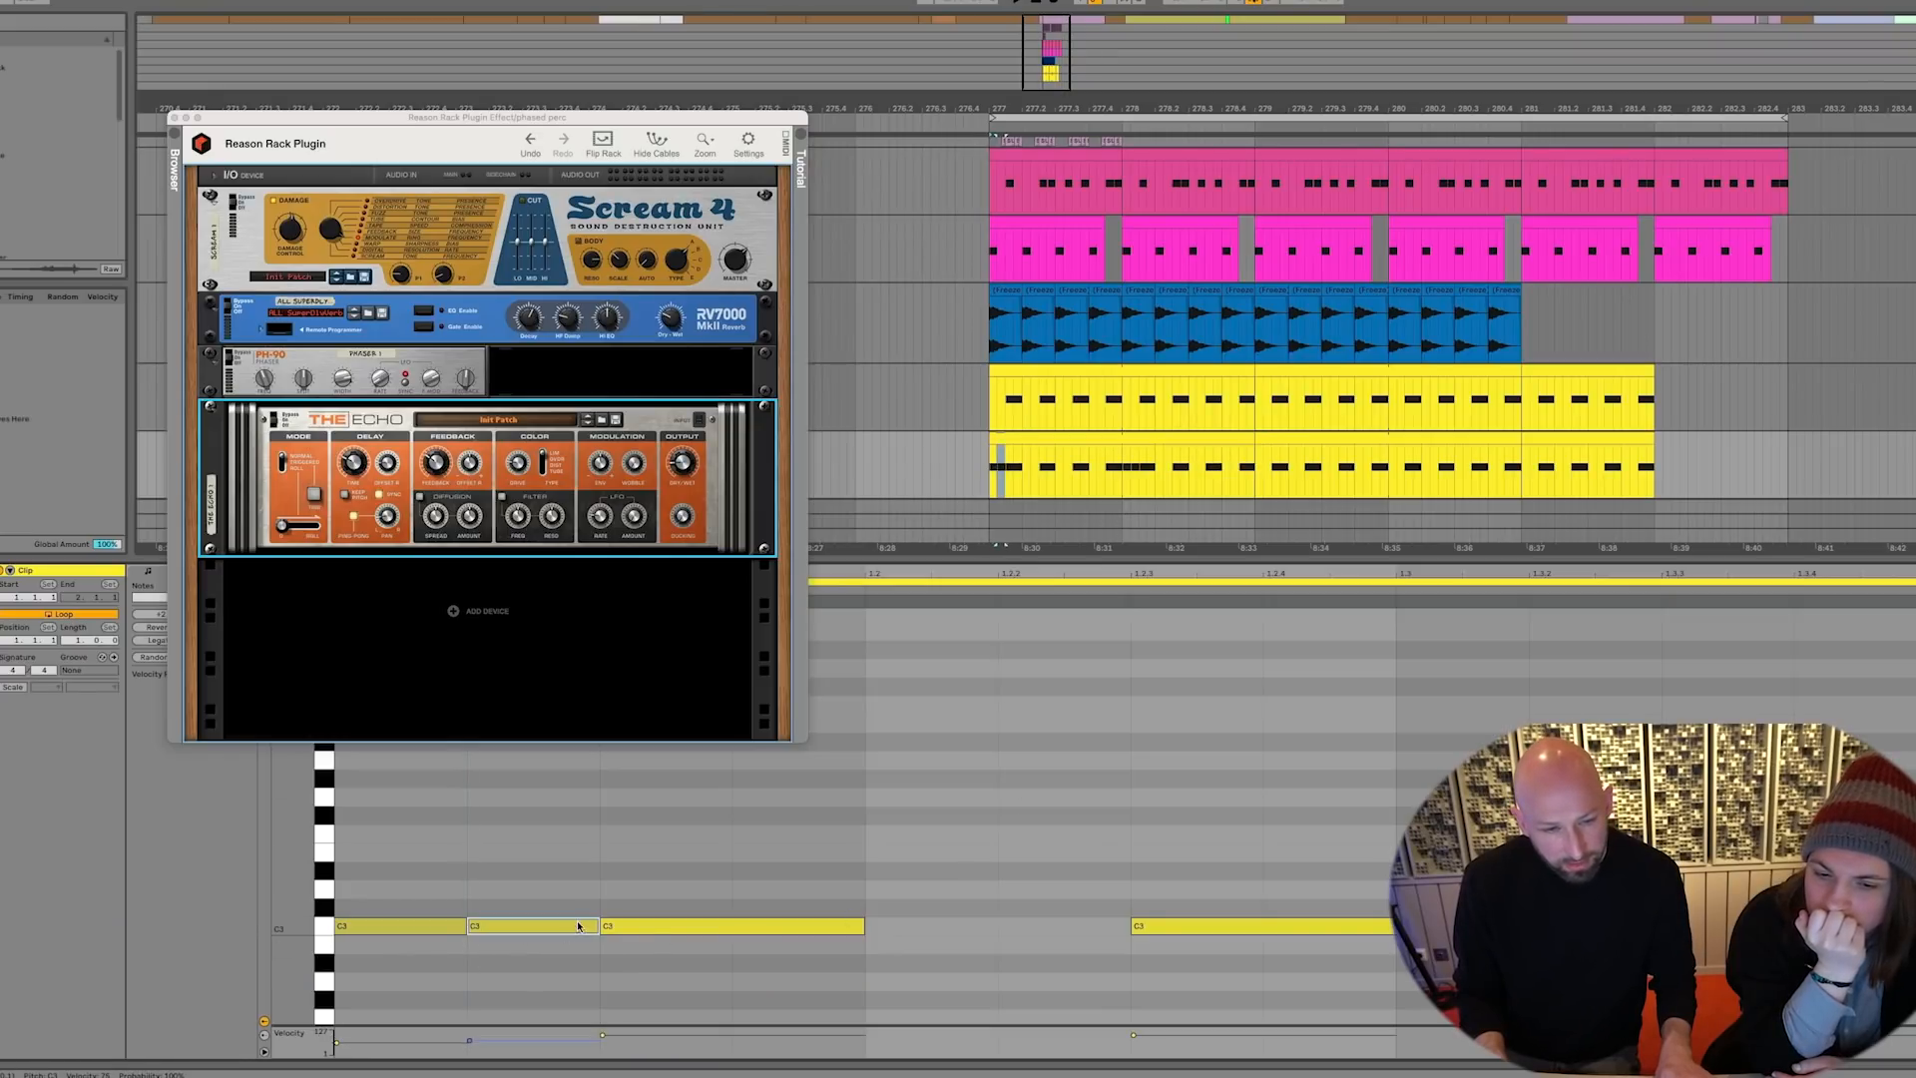
pyautogui.click(676, 925)
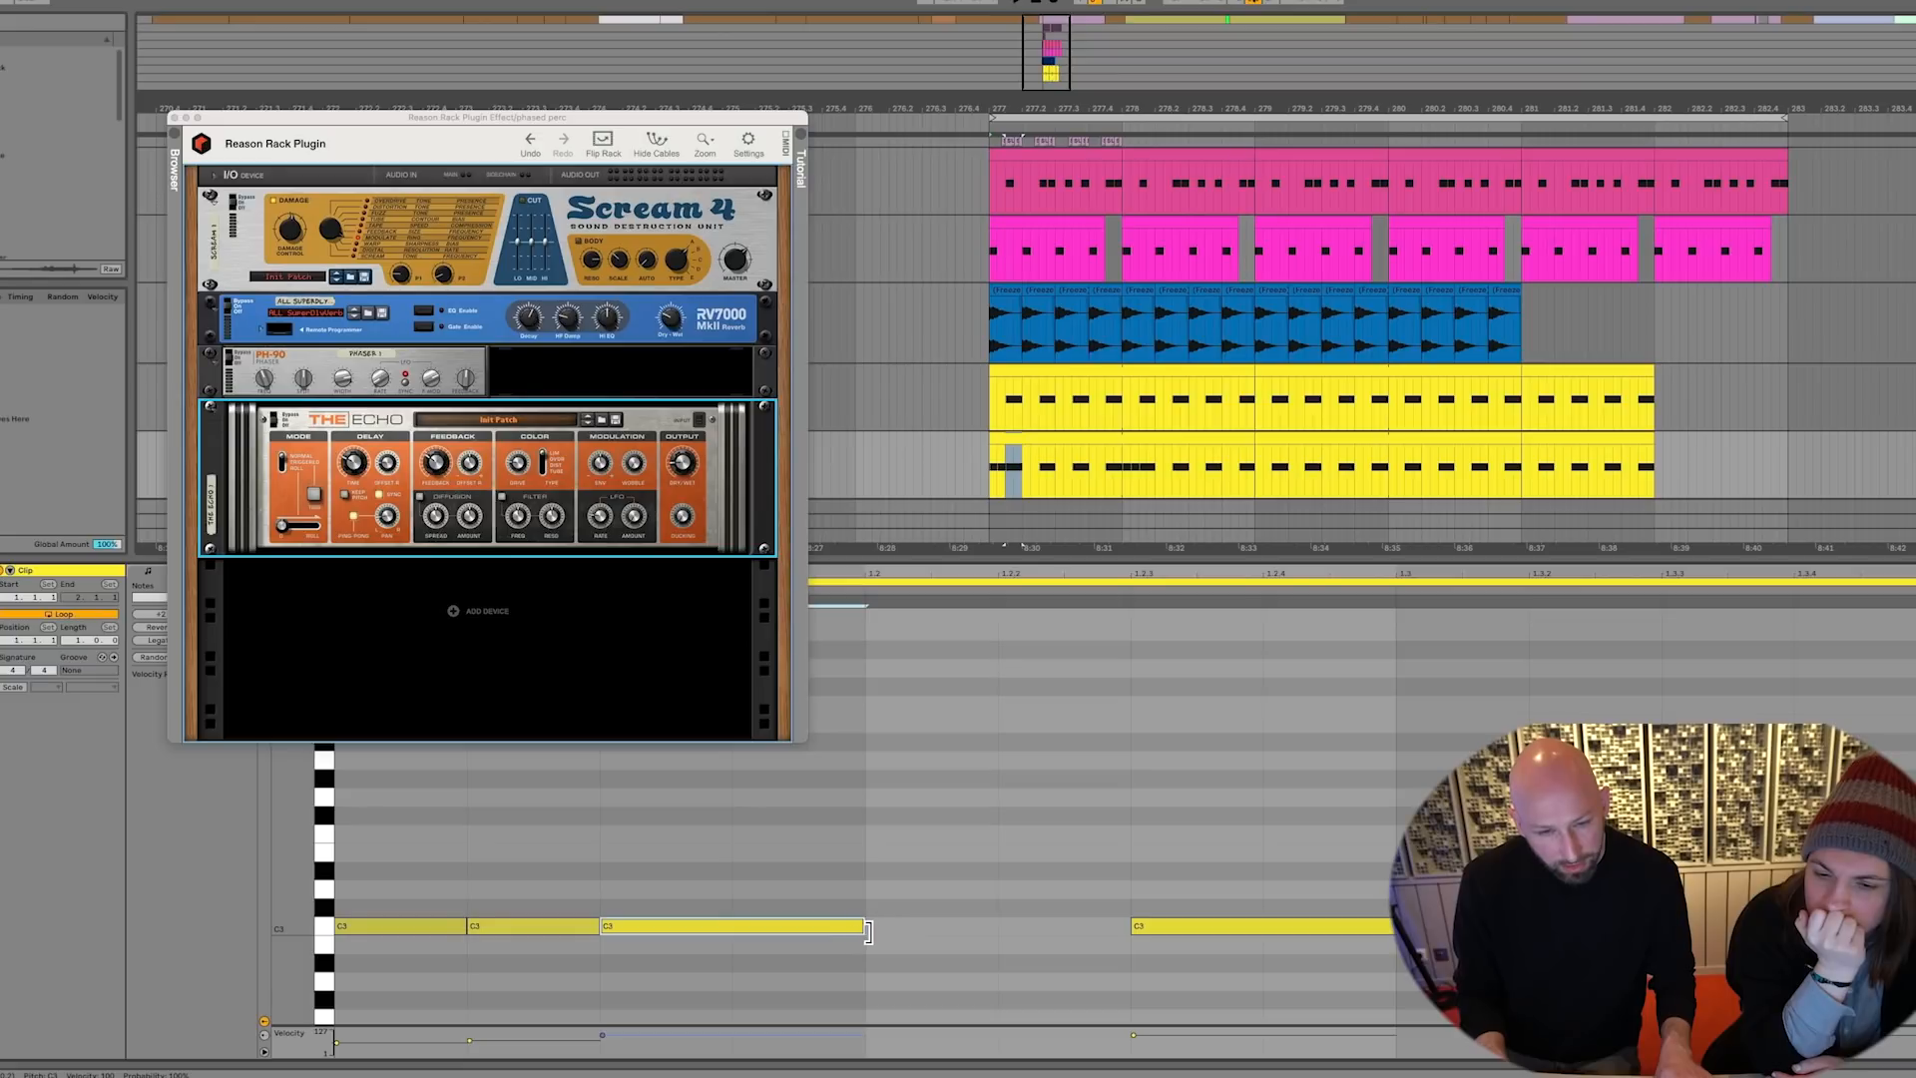
pyautogui.moveTo(868, 931); pyautogui.dragTo(685, 931)
pyautogui.click(814, 930)
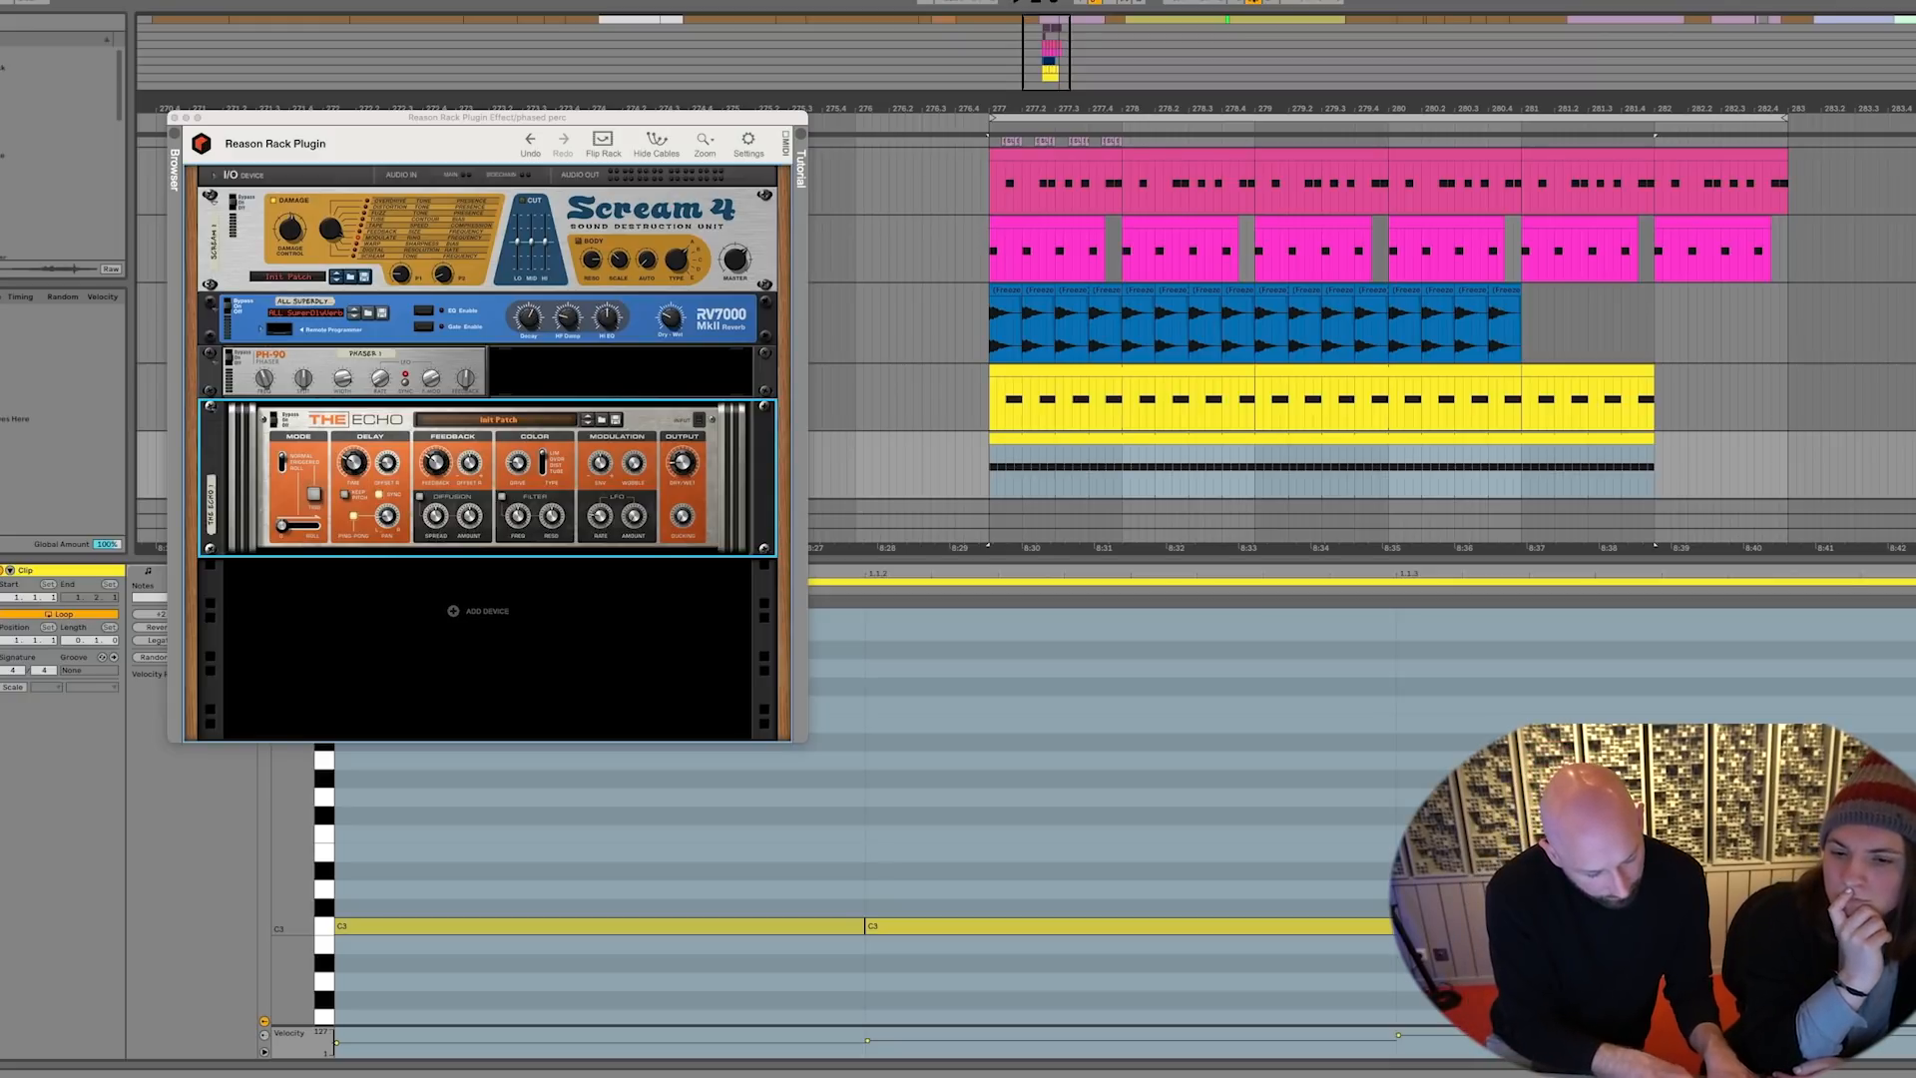
pyautogui.press('space')
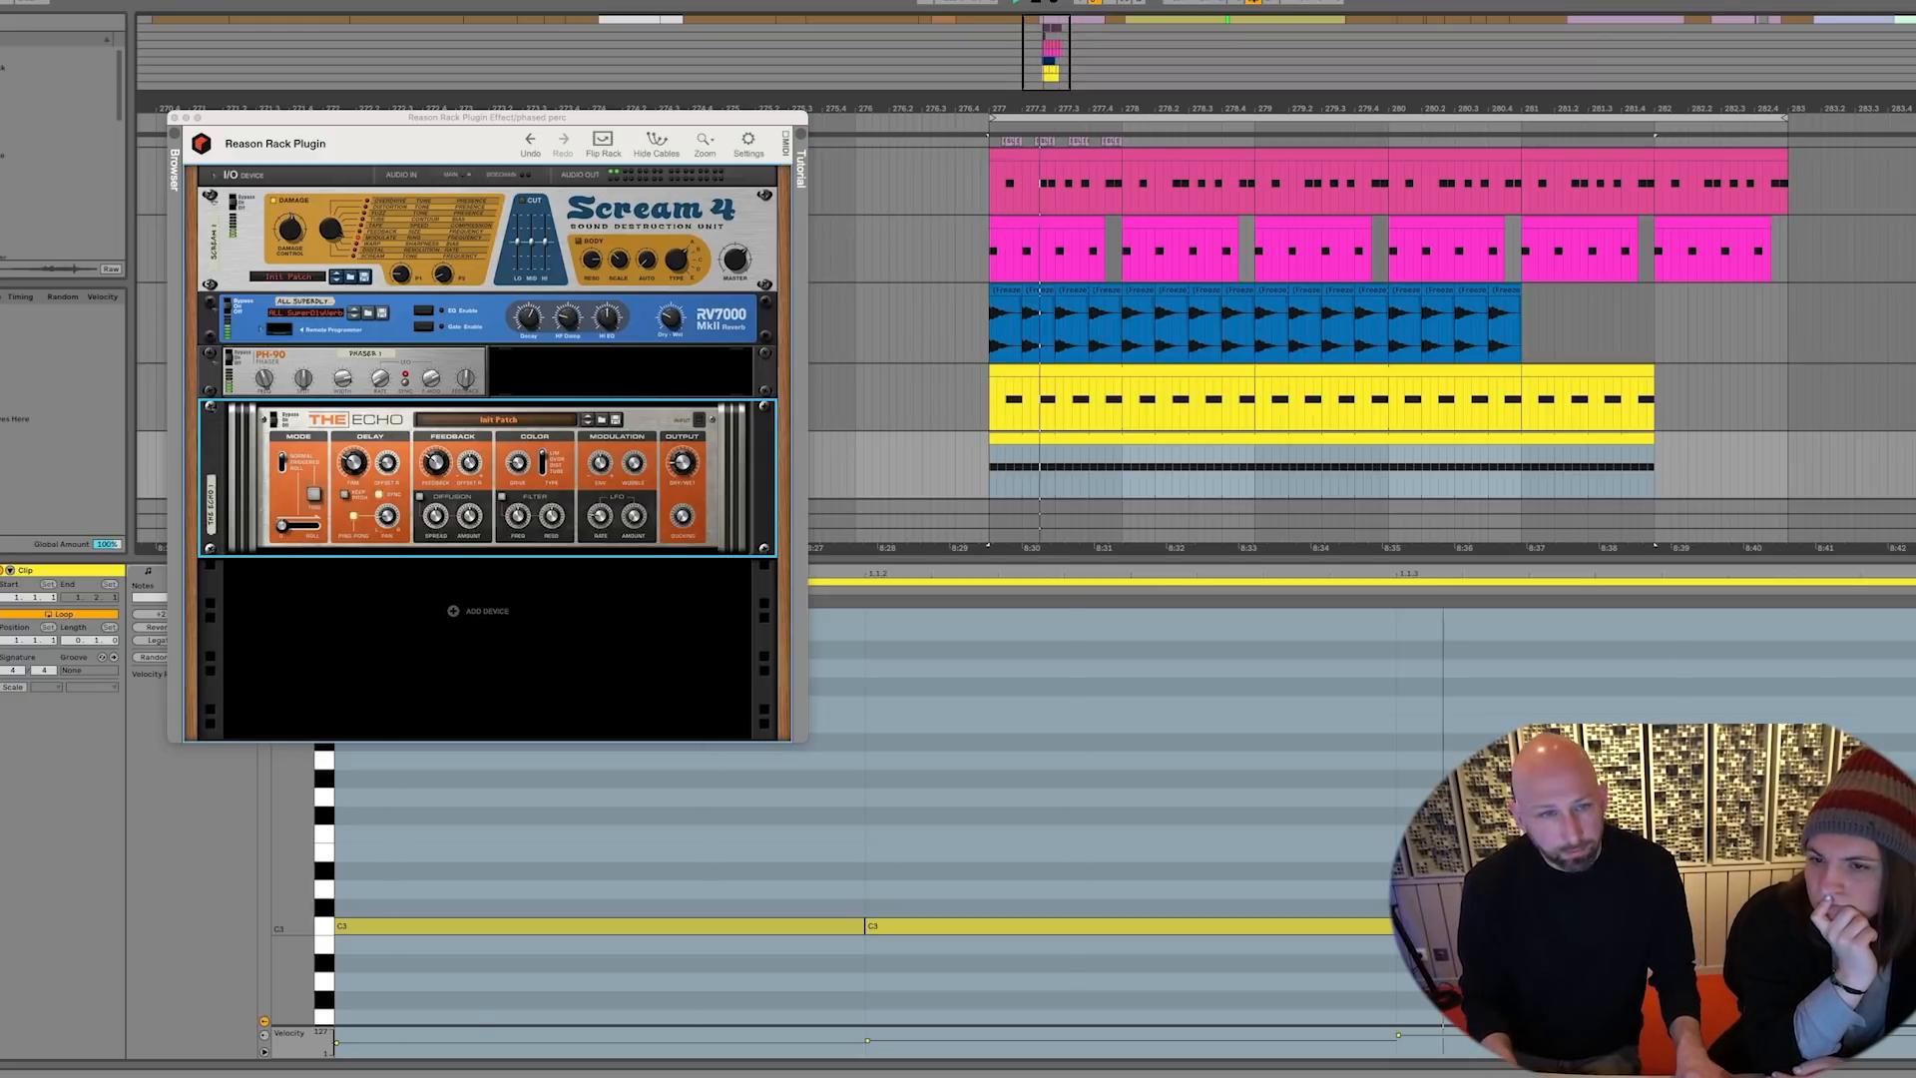
pyautogui.hotkey('shift', 'Tab')
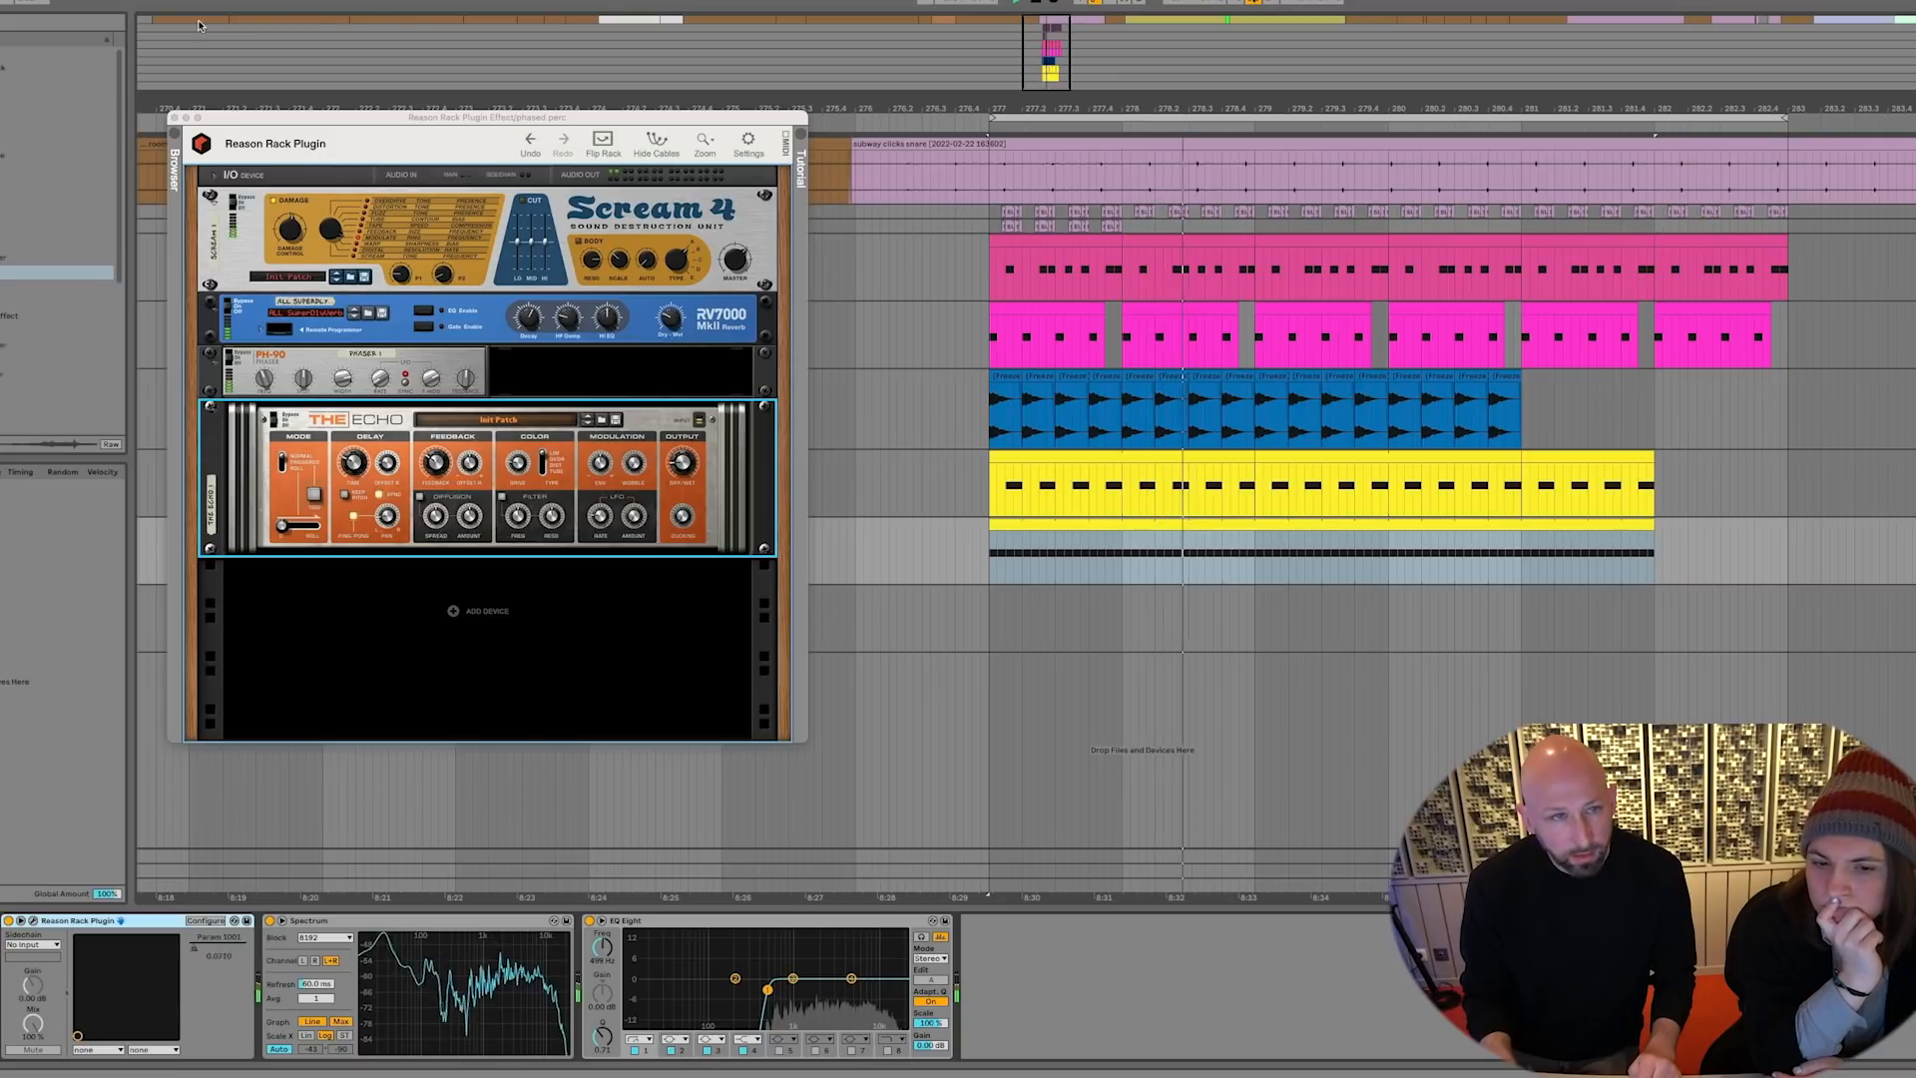
# Move the sample start point further into the subway leaving 2 sample in the closed hh track's Mimic sampler
pyautogui.click(175, 117)
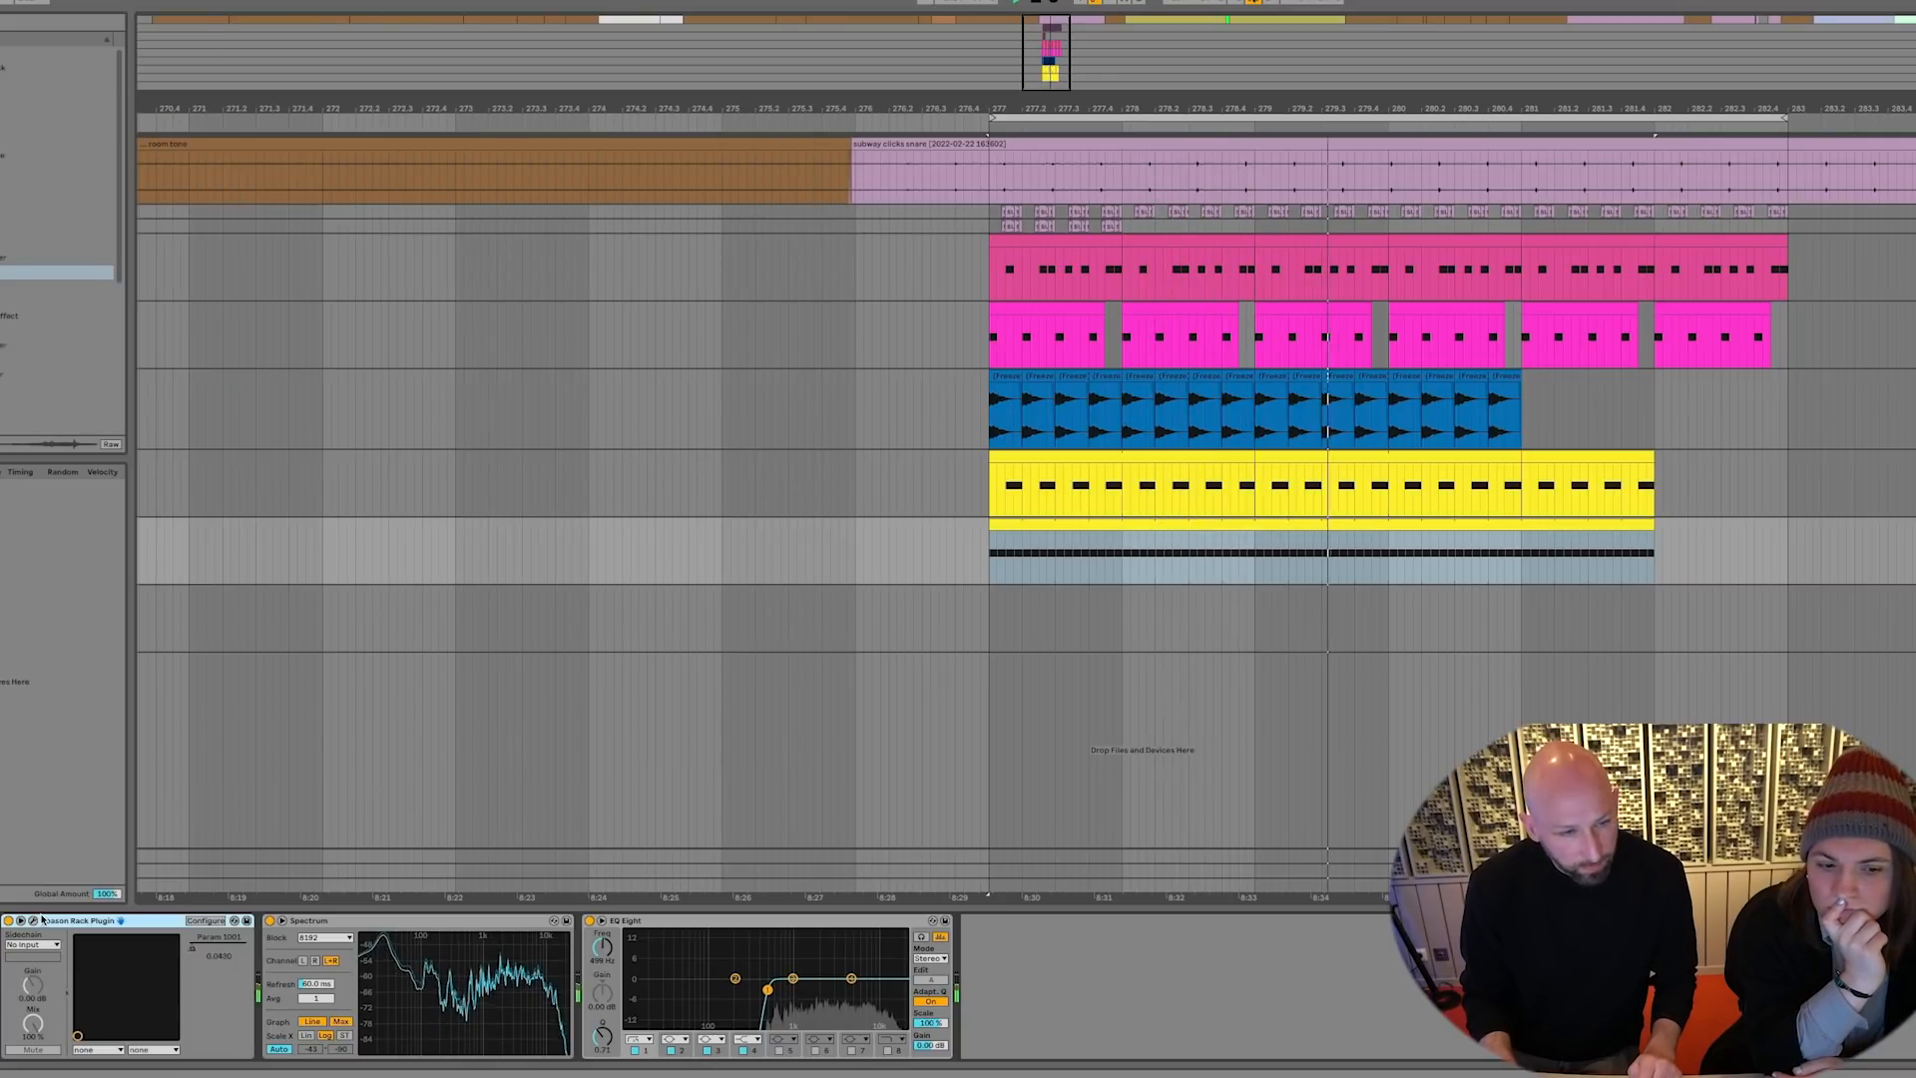
pyautogui.click(33, 921)
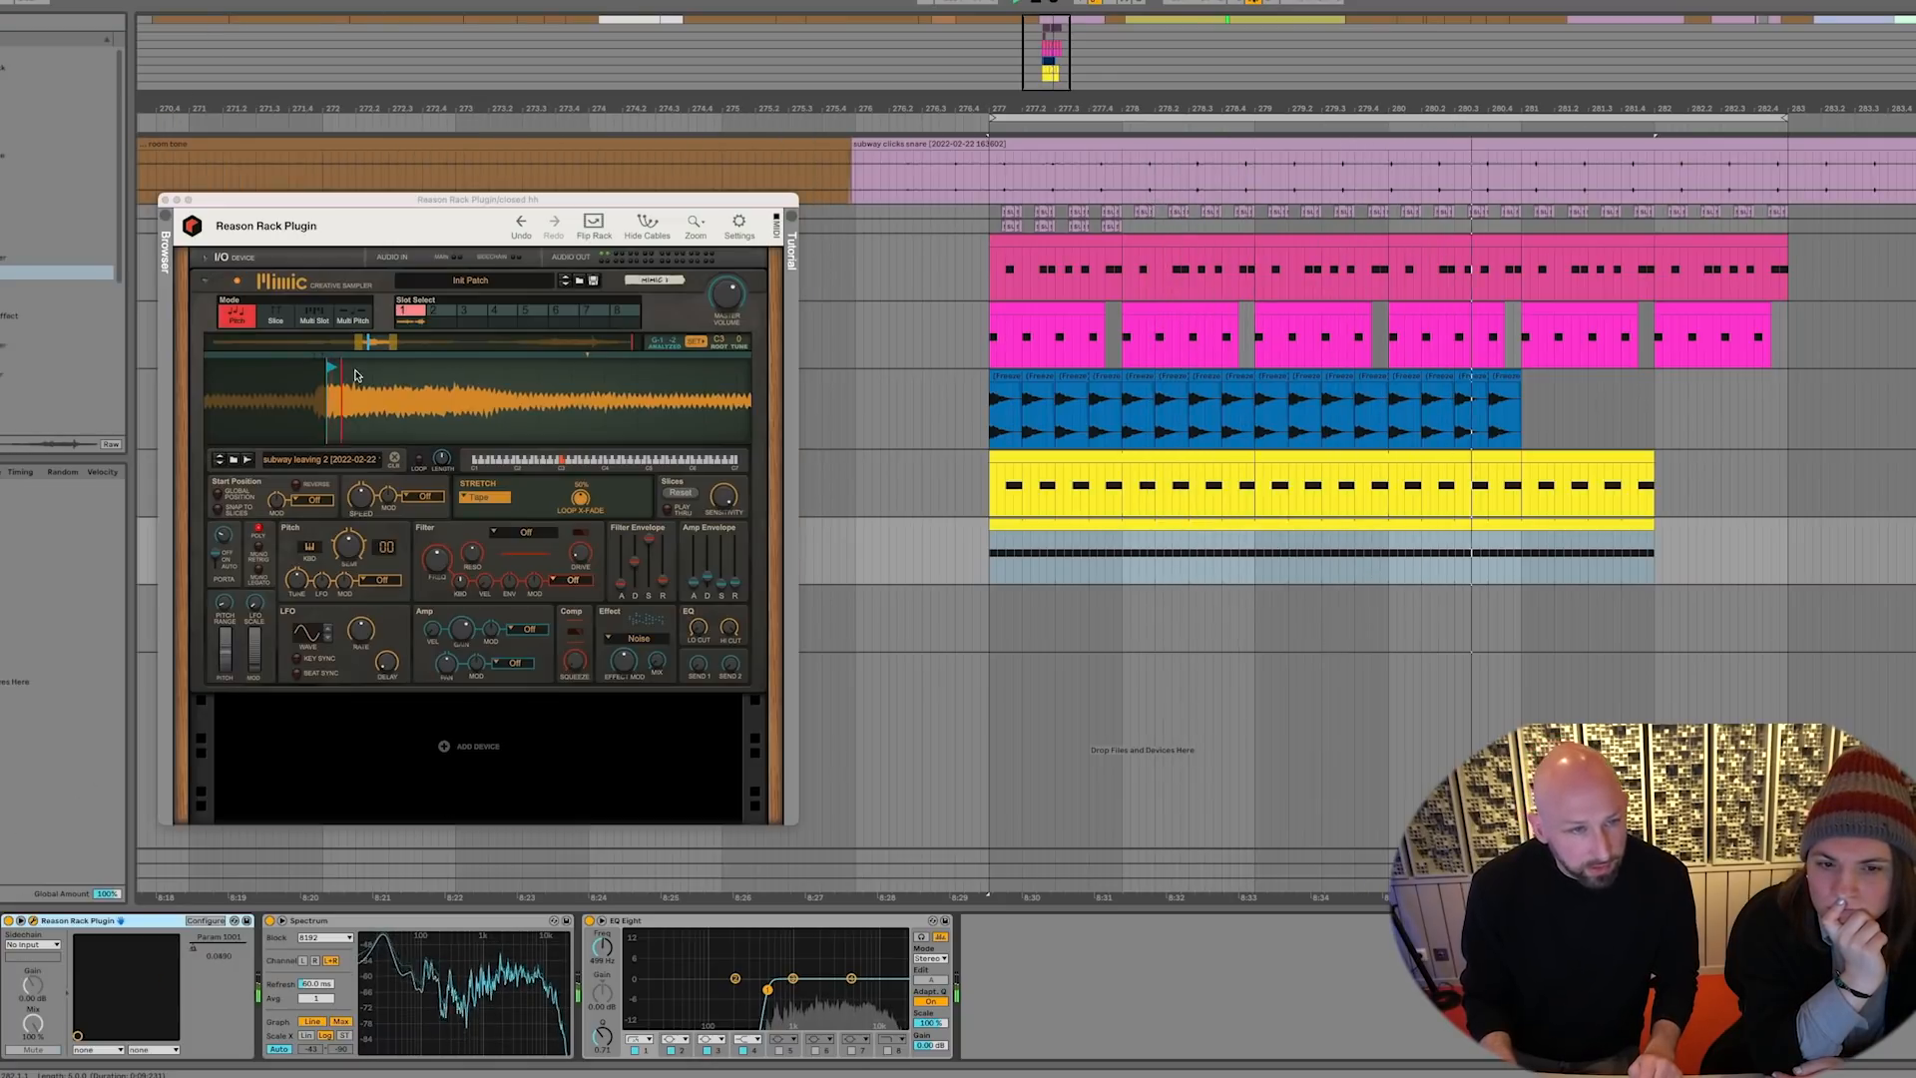
pyautogui.click(711, 584)
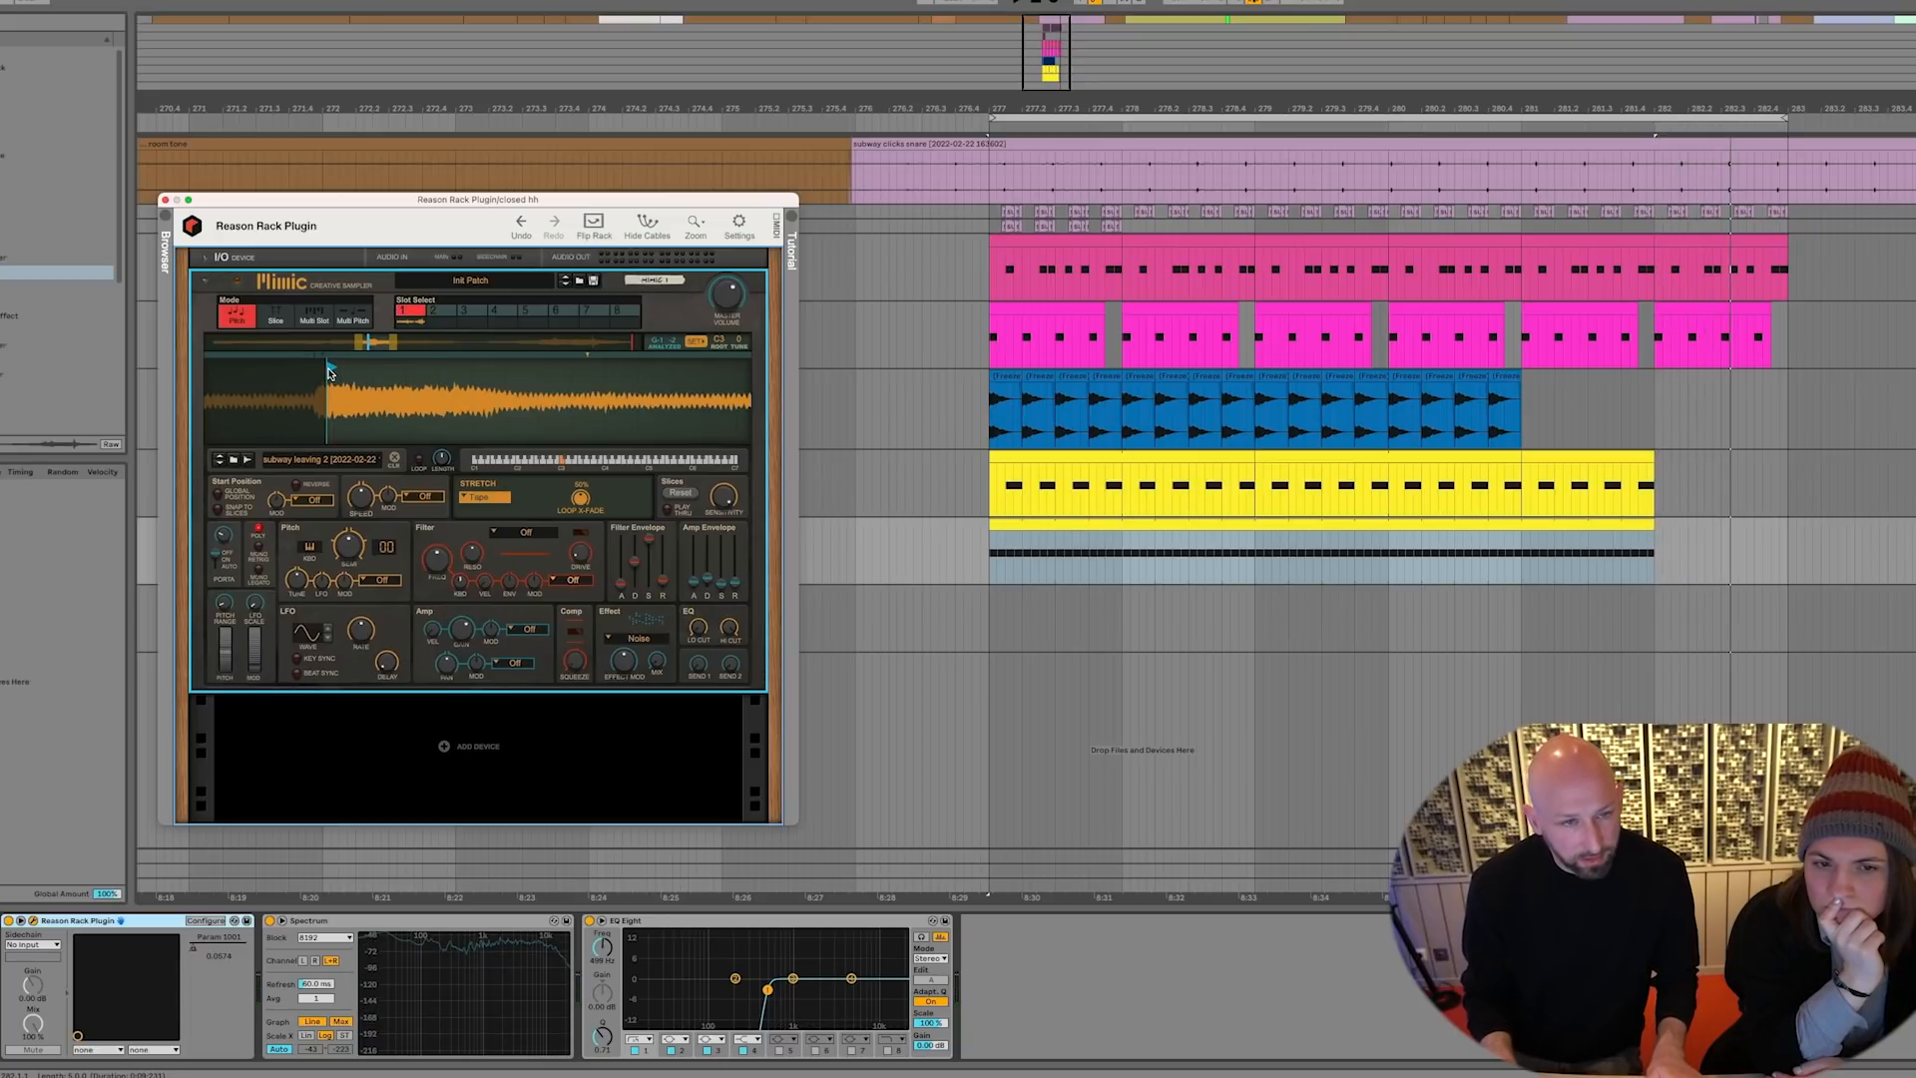
pyautogui.moveTo(331, 373); pyautogui.dragTo(481, 376)
pyautogui.moveTo(598, 412); pyautogui.dragTo(448, 280)
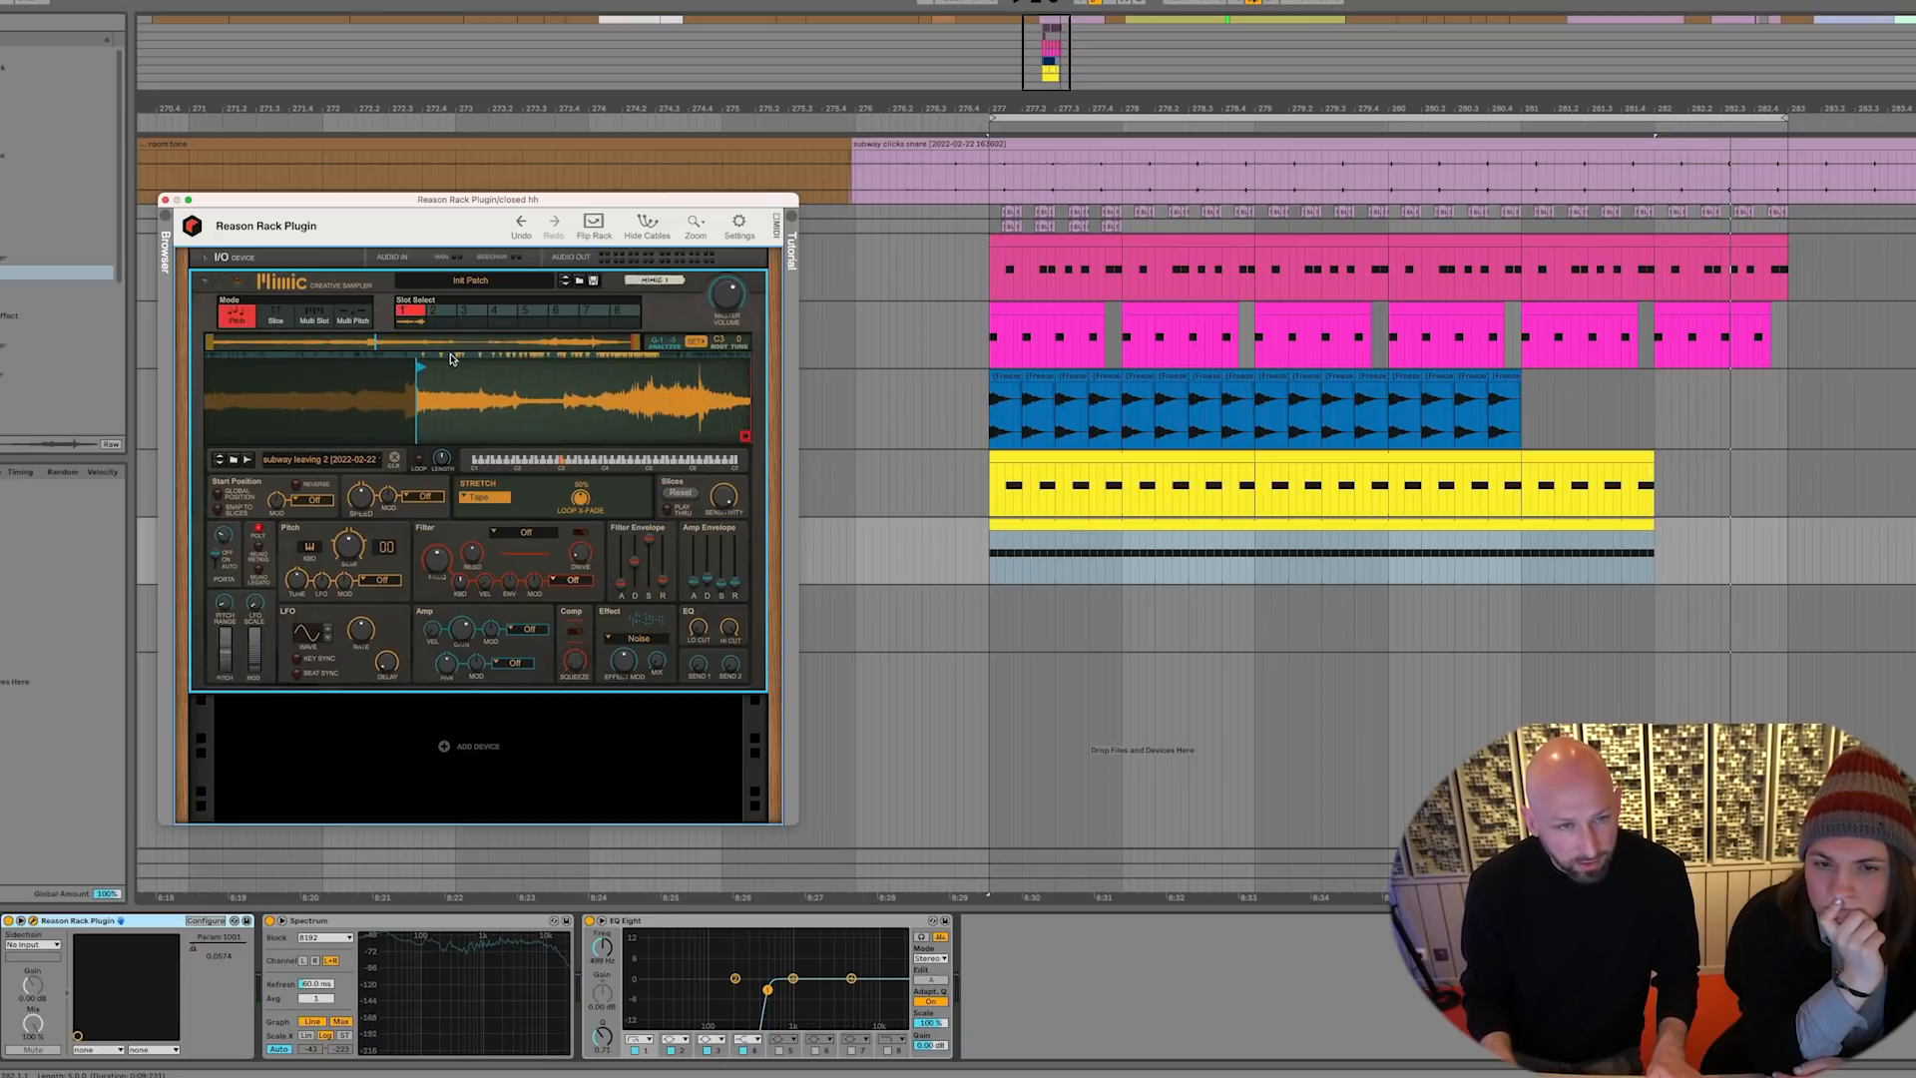
pyautogui.moveTo(420, 373); pyautogui.dragTo(600, 373)
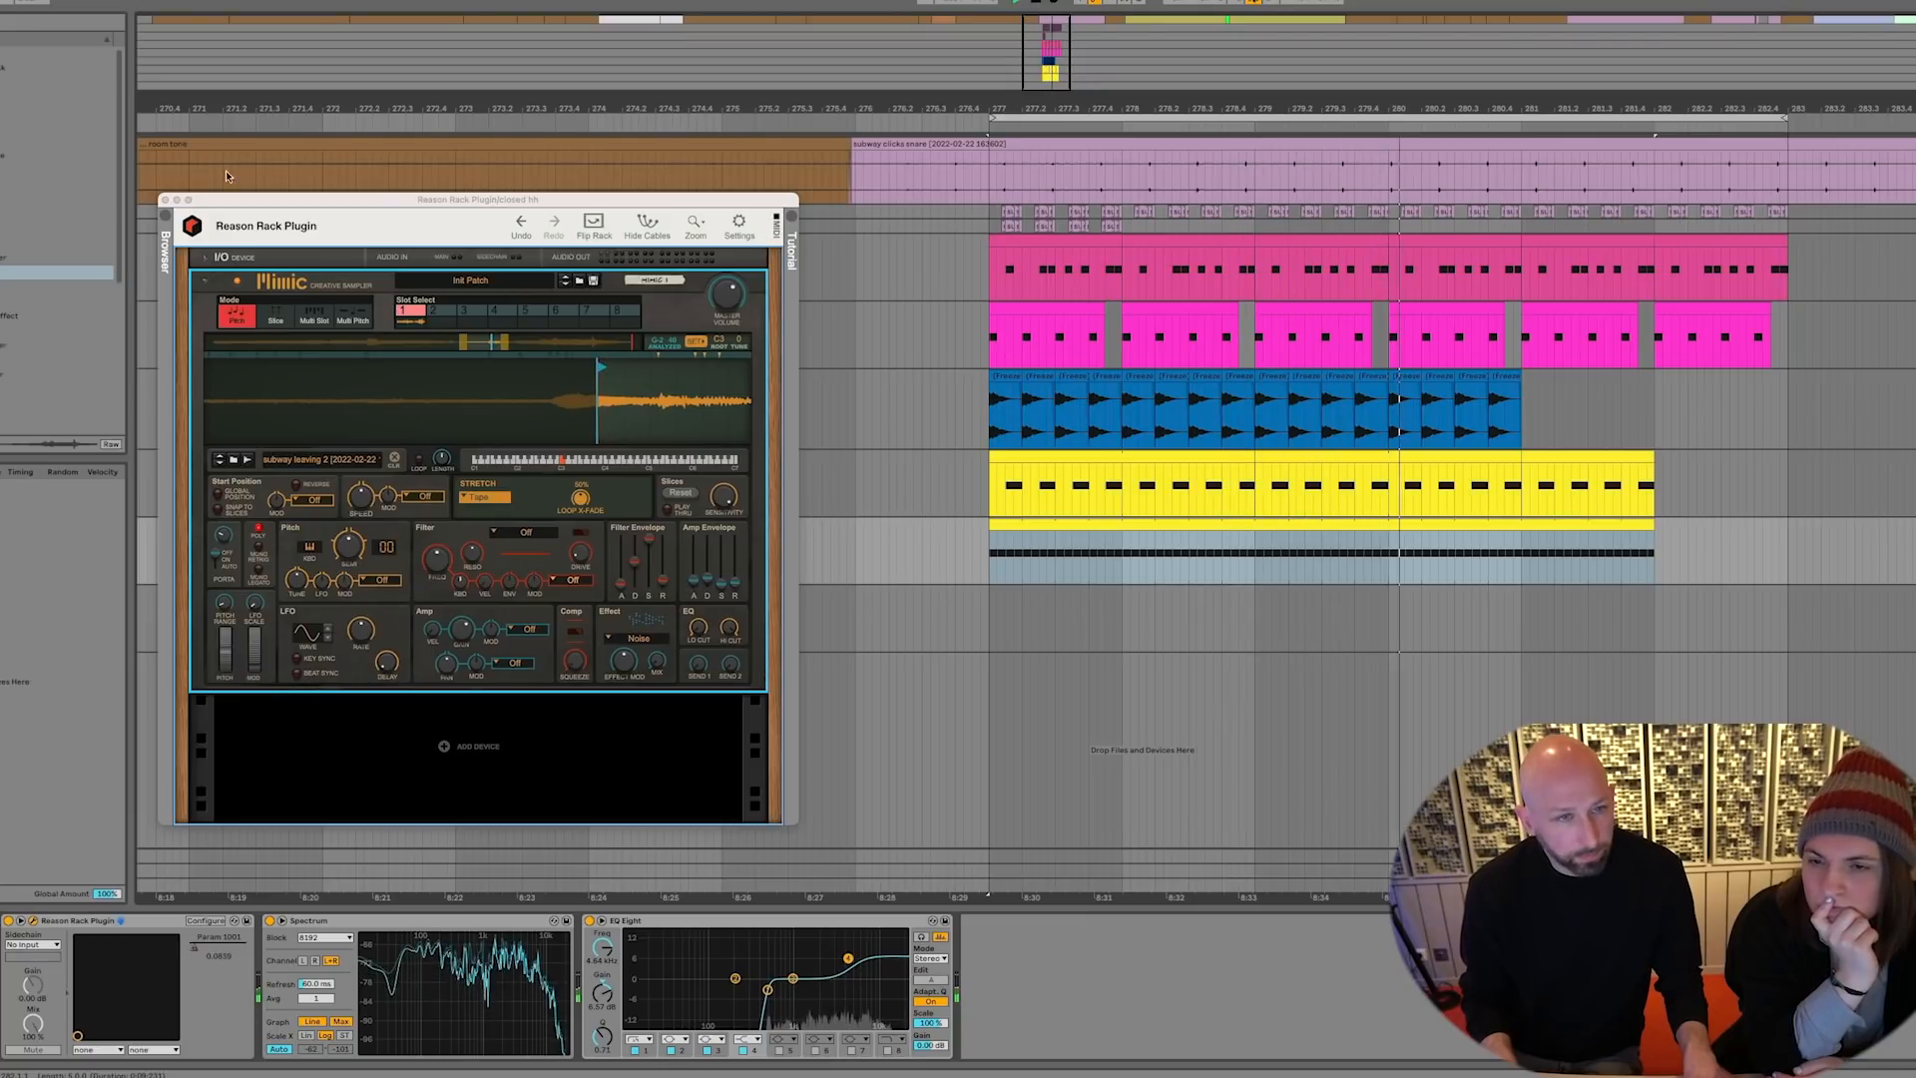
pyautogui.click(165, 200)
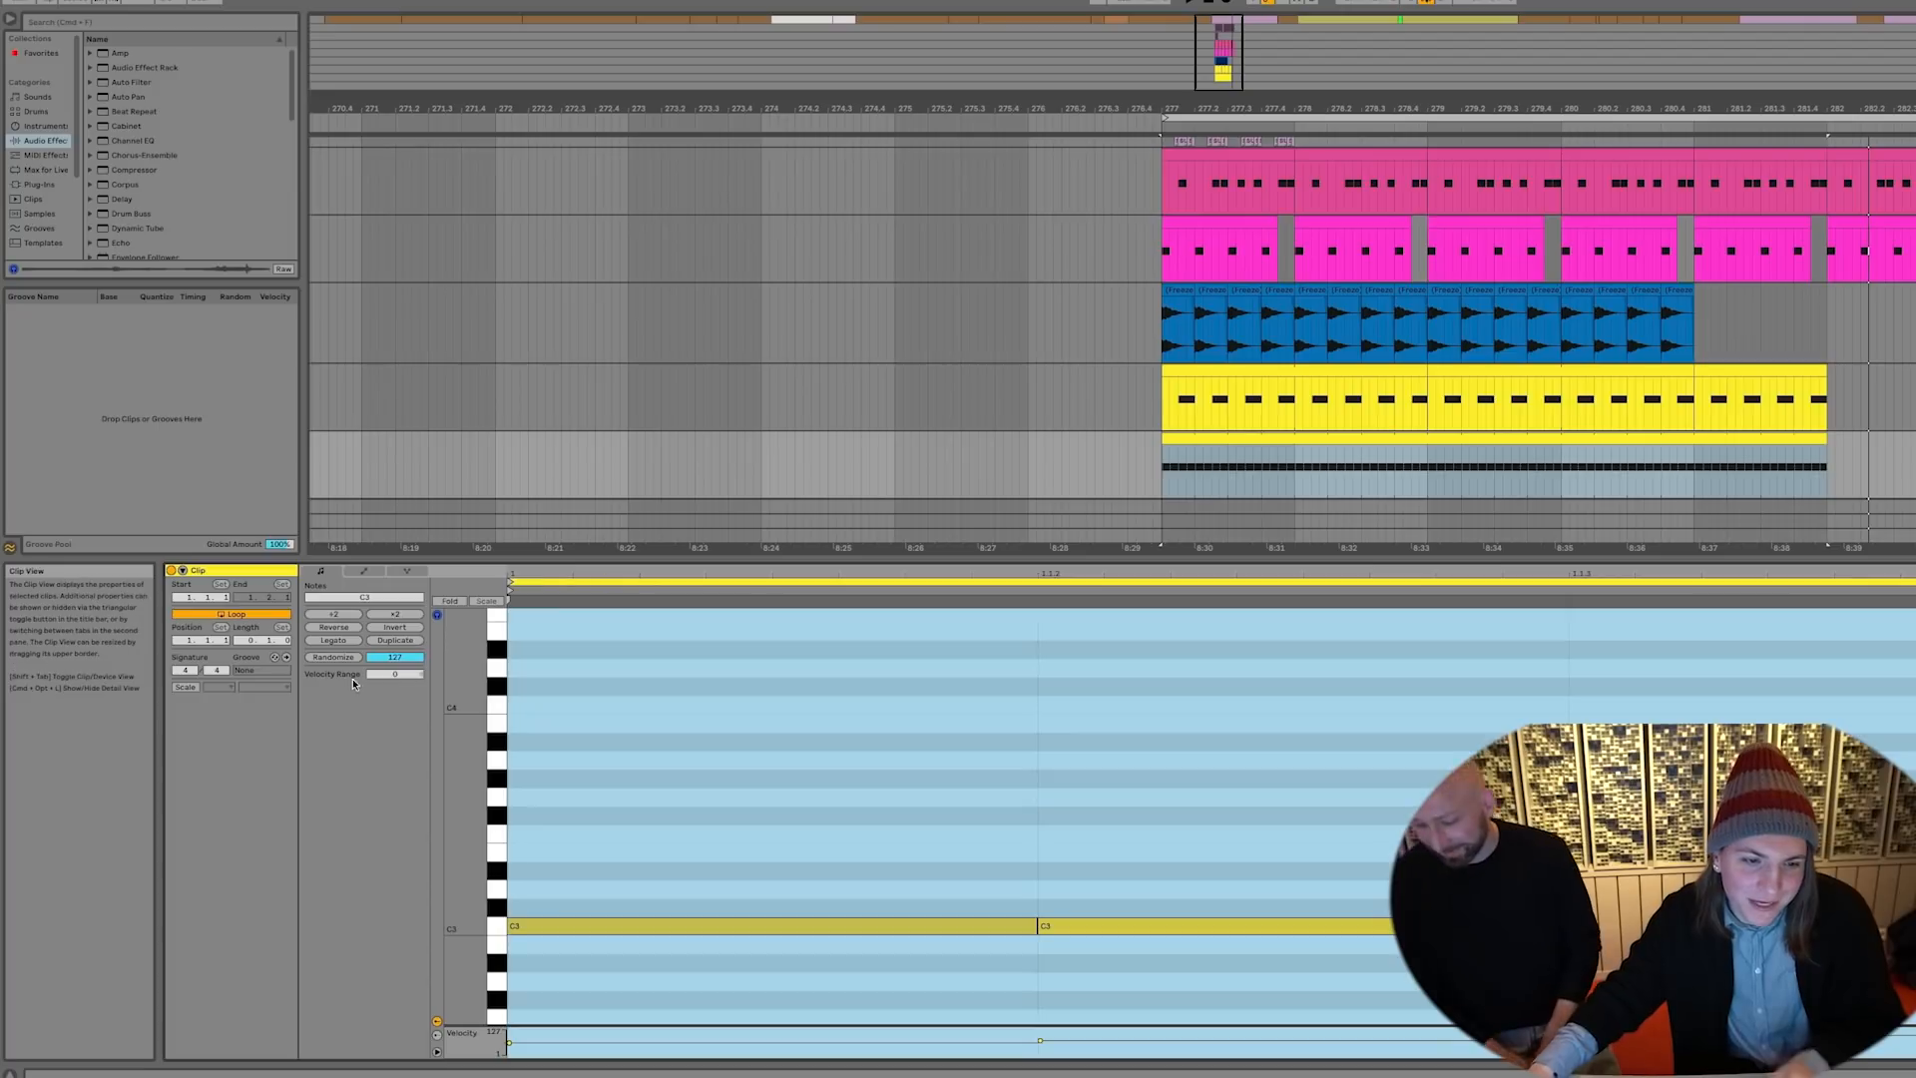
# Add the Beguine Accent 16ths groove to the groove pool, set its velocity to 23%, and assign it to the closed hh clip
pyautogui.click(251, 671)
pyautogui.click(276, 658)
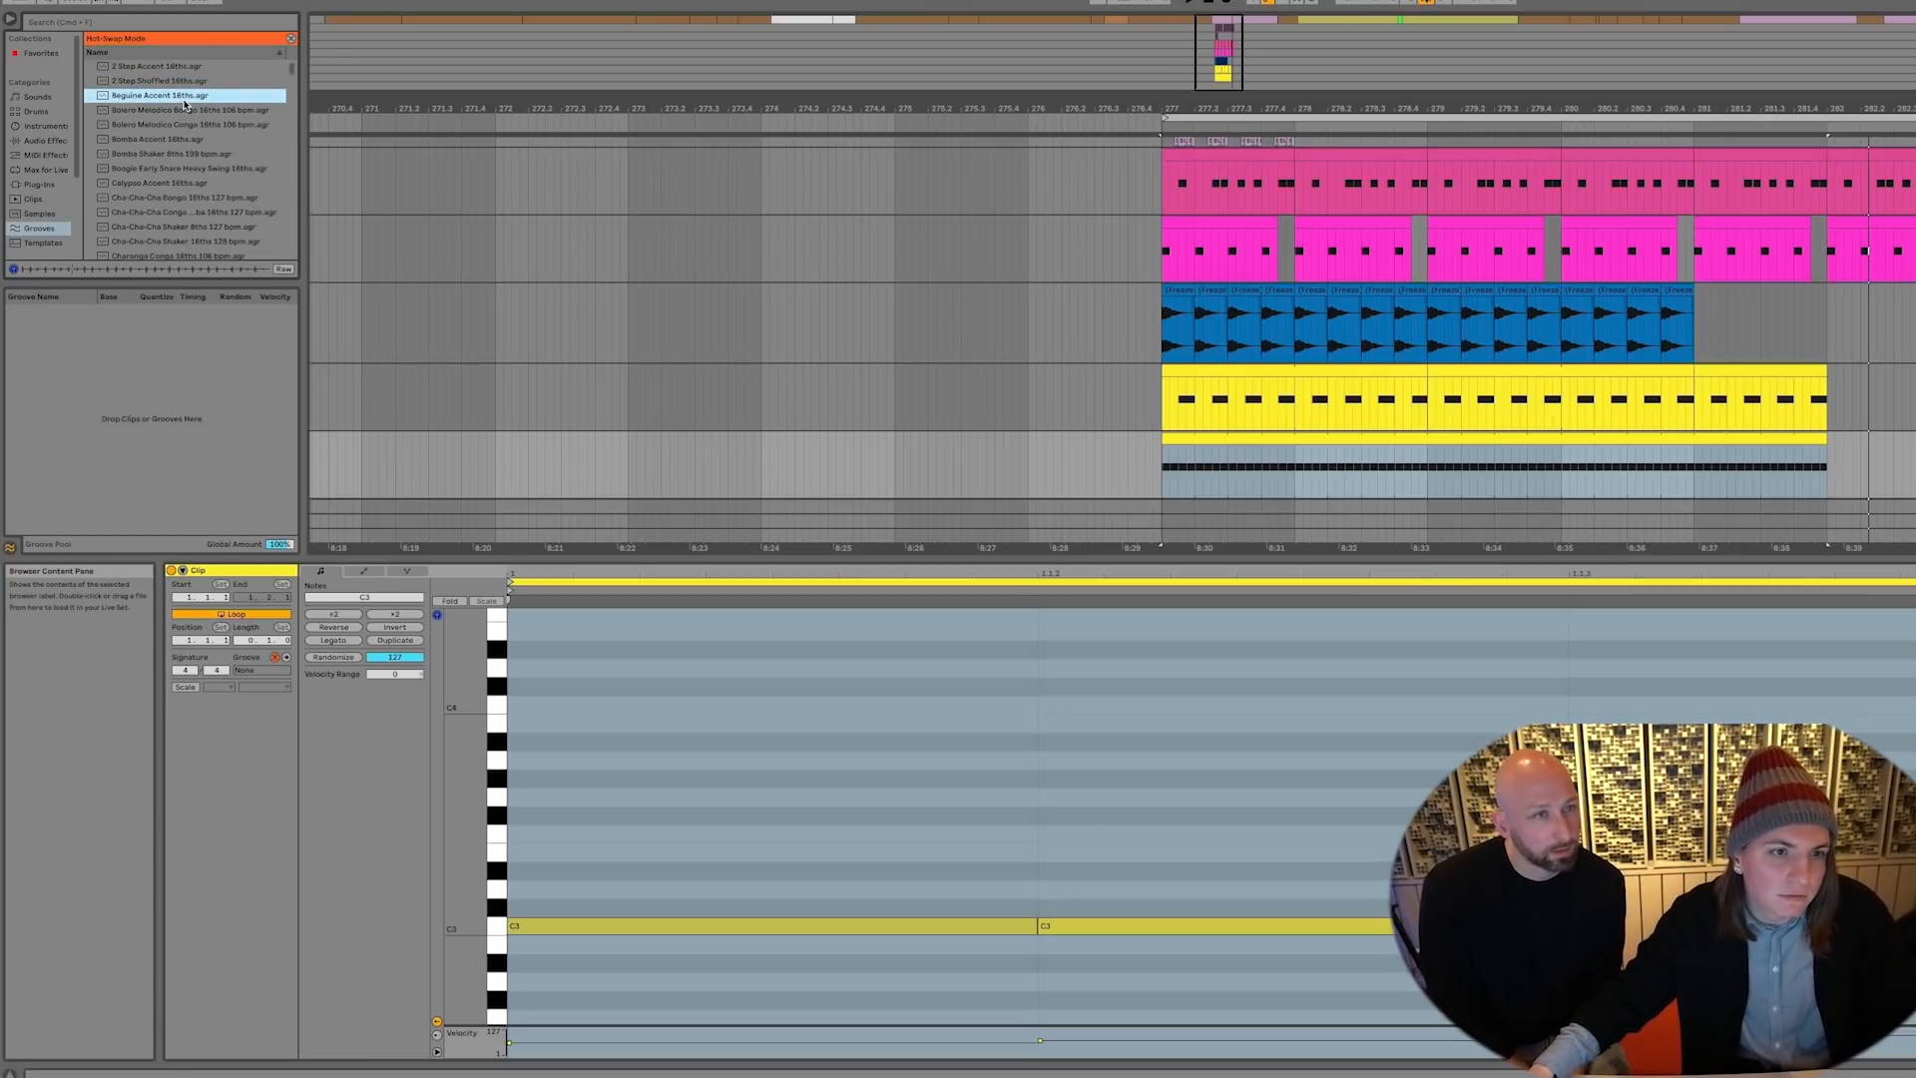
pyautogui.moveTo(184, 100); pyautogui.dragTo(182, 465)
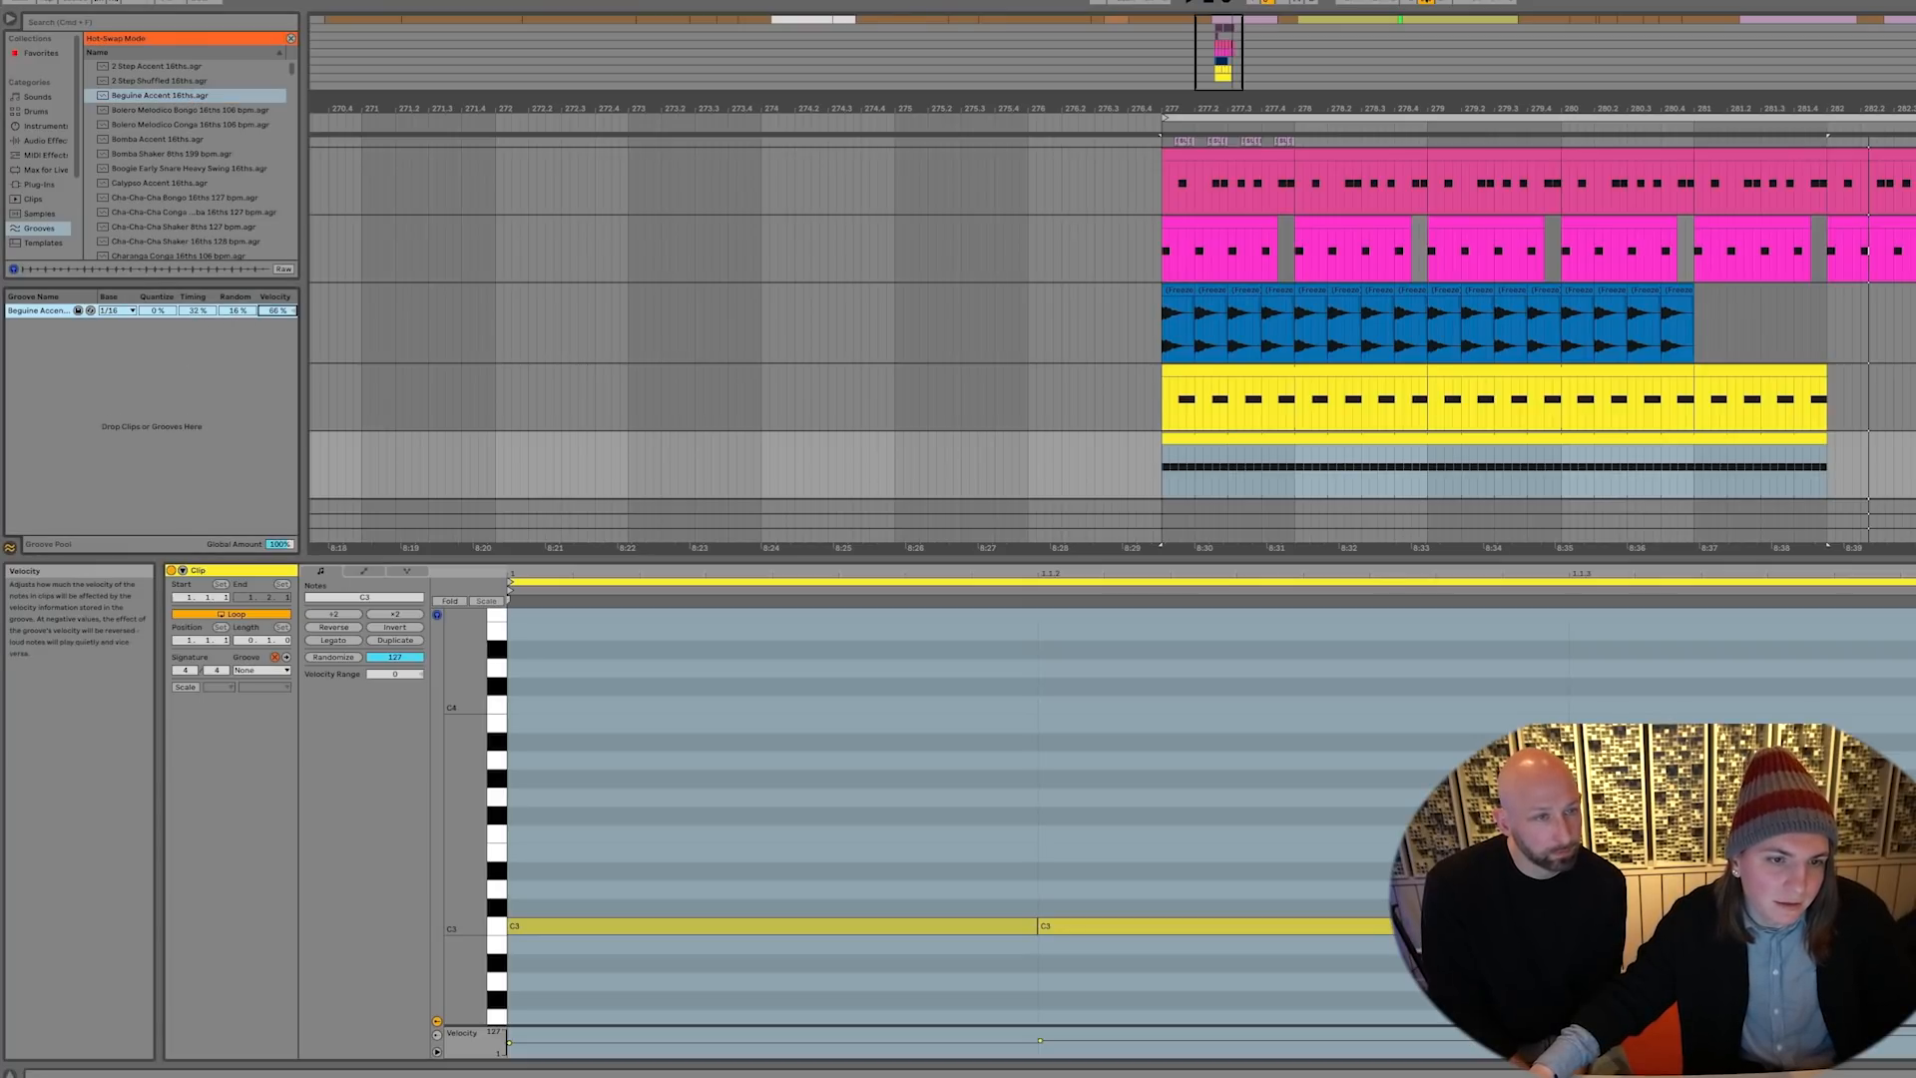
pyautogui.moveTo(174, 312); pyautogui.dragTo(175, 306)
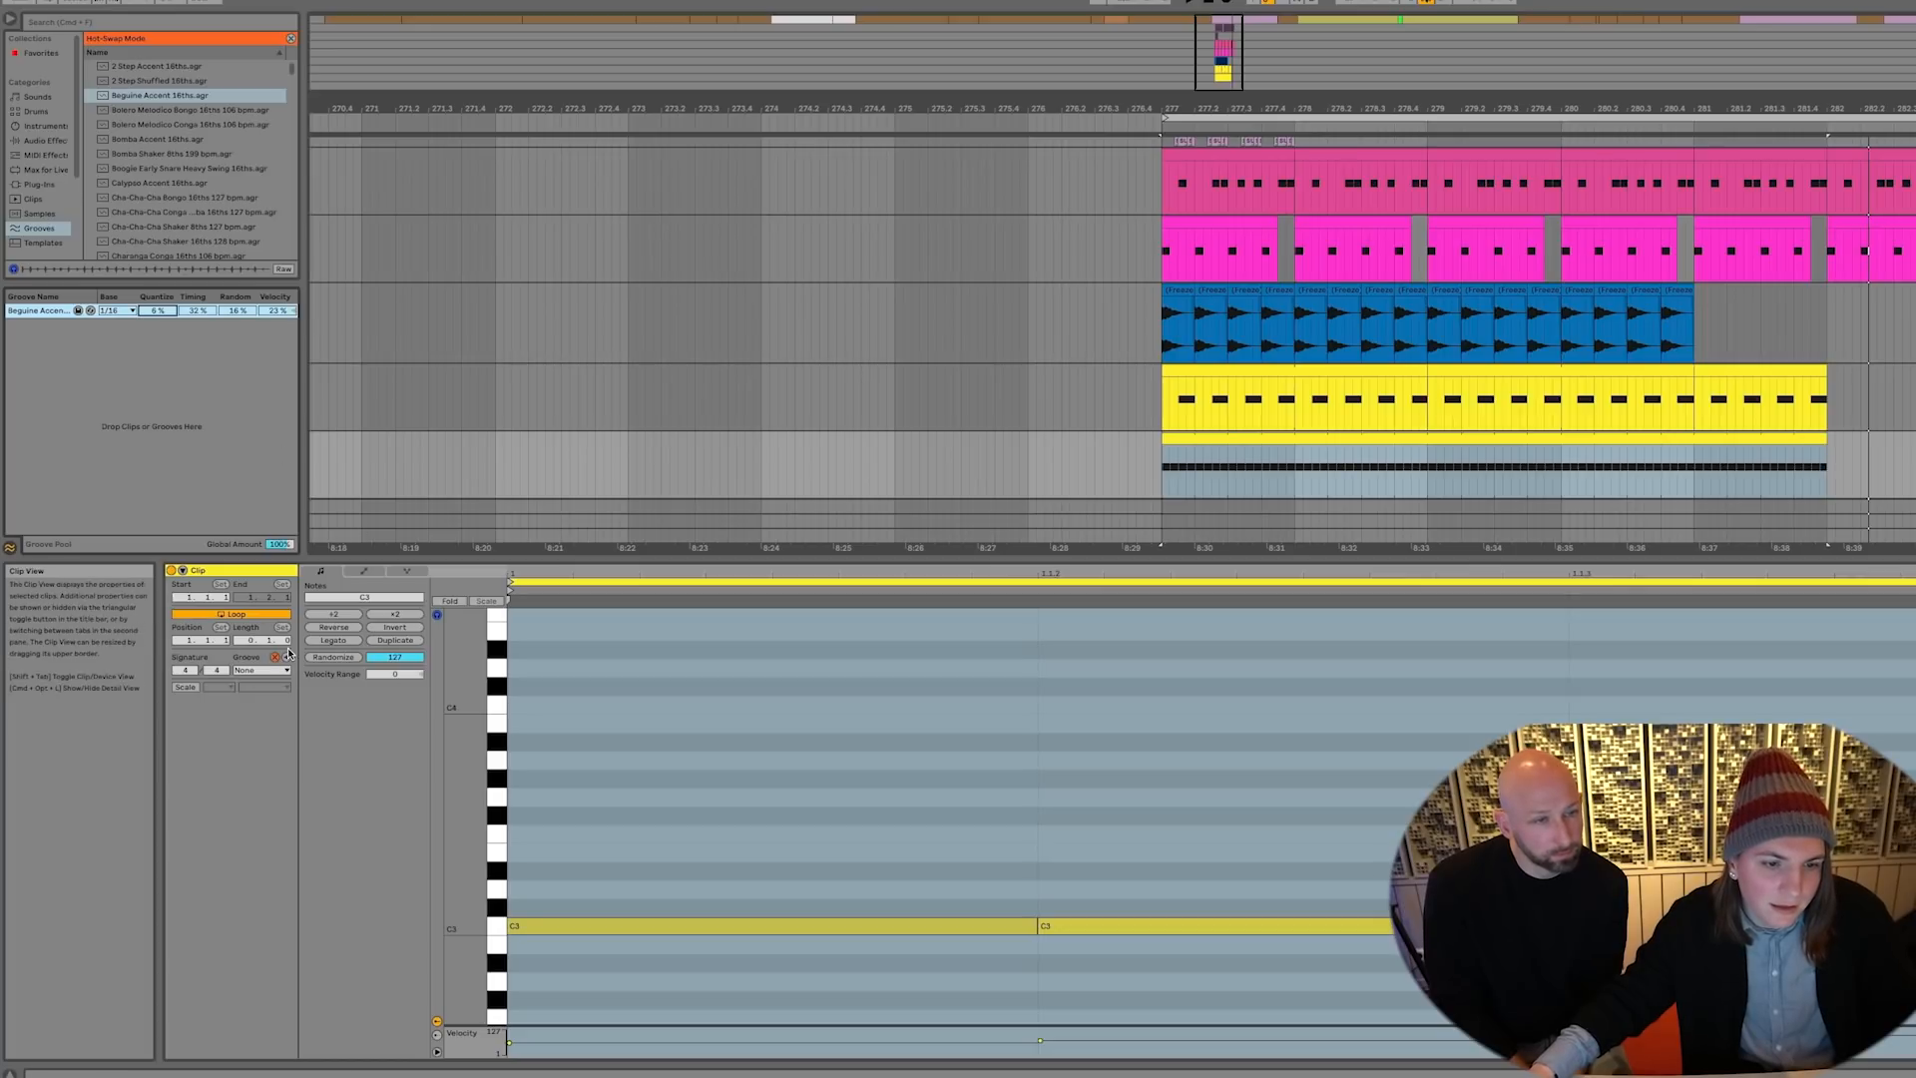
pyautogui.click(261, 669)
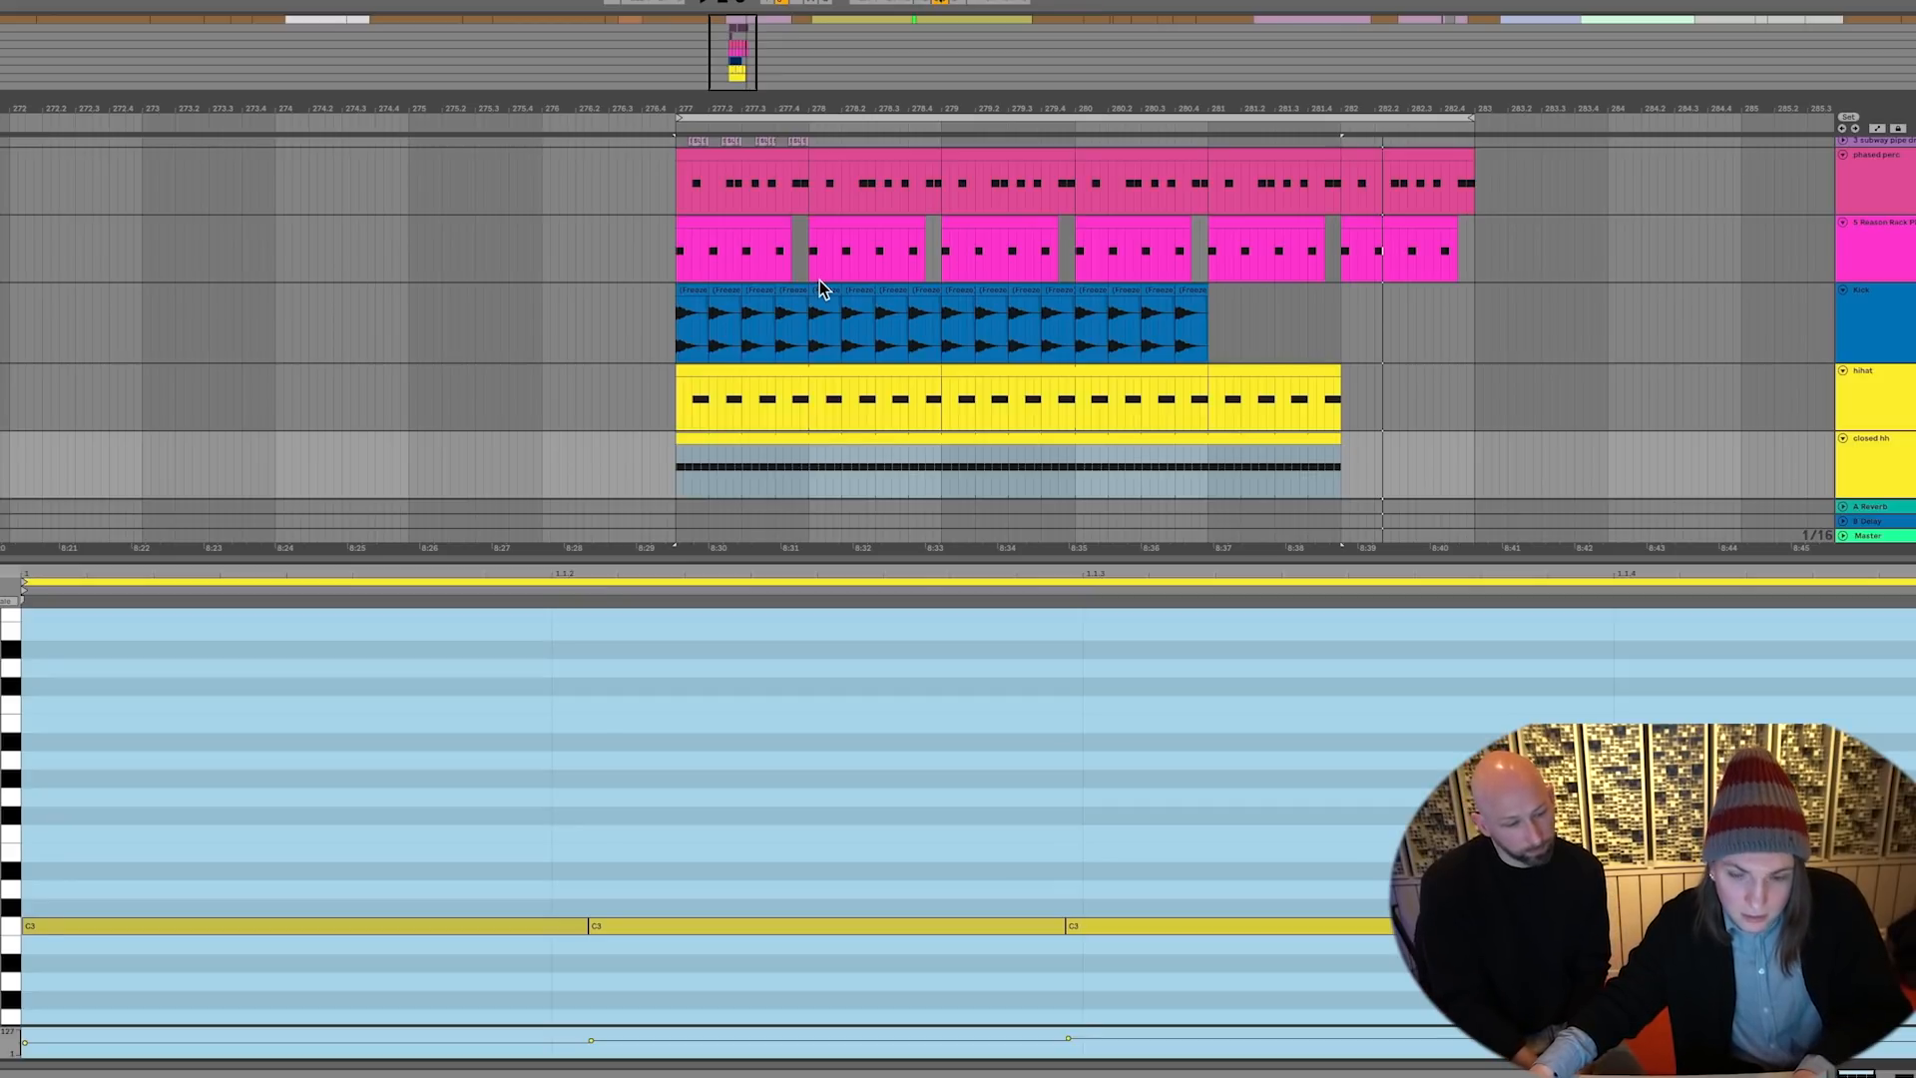
# Make a two-bar clip from the start of the closed hh part and turn on its loop
pyautogui.hotkey('ctrl', 'z')
pyautogui.press('space')
pyautogui.moveTo(676, 469); pyautogui.dragTo(941, 447)
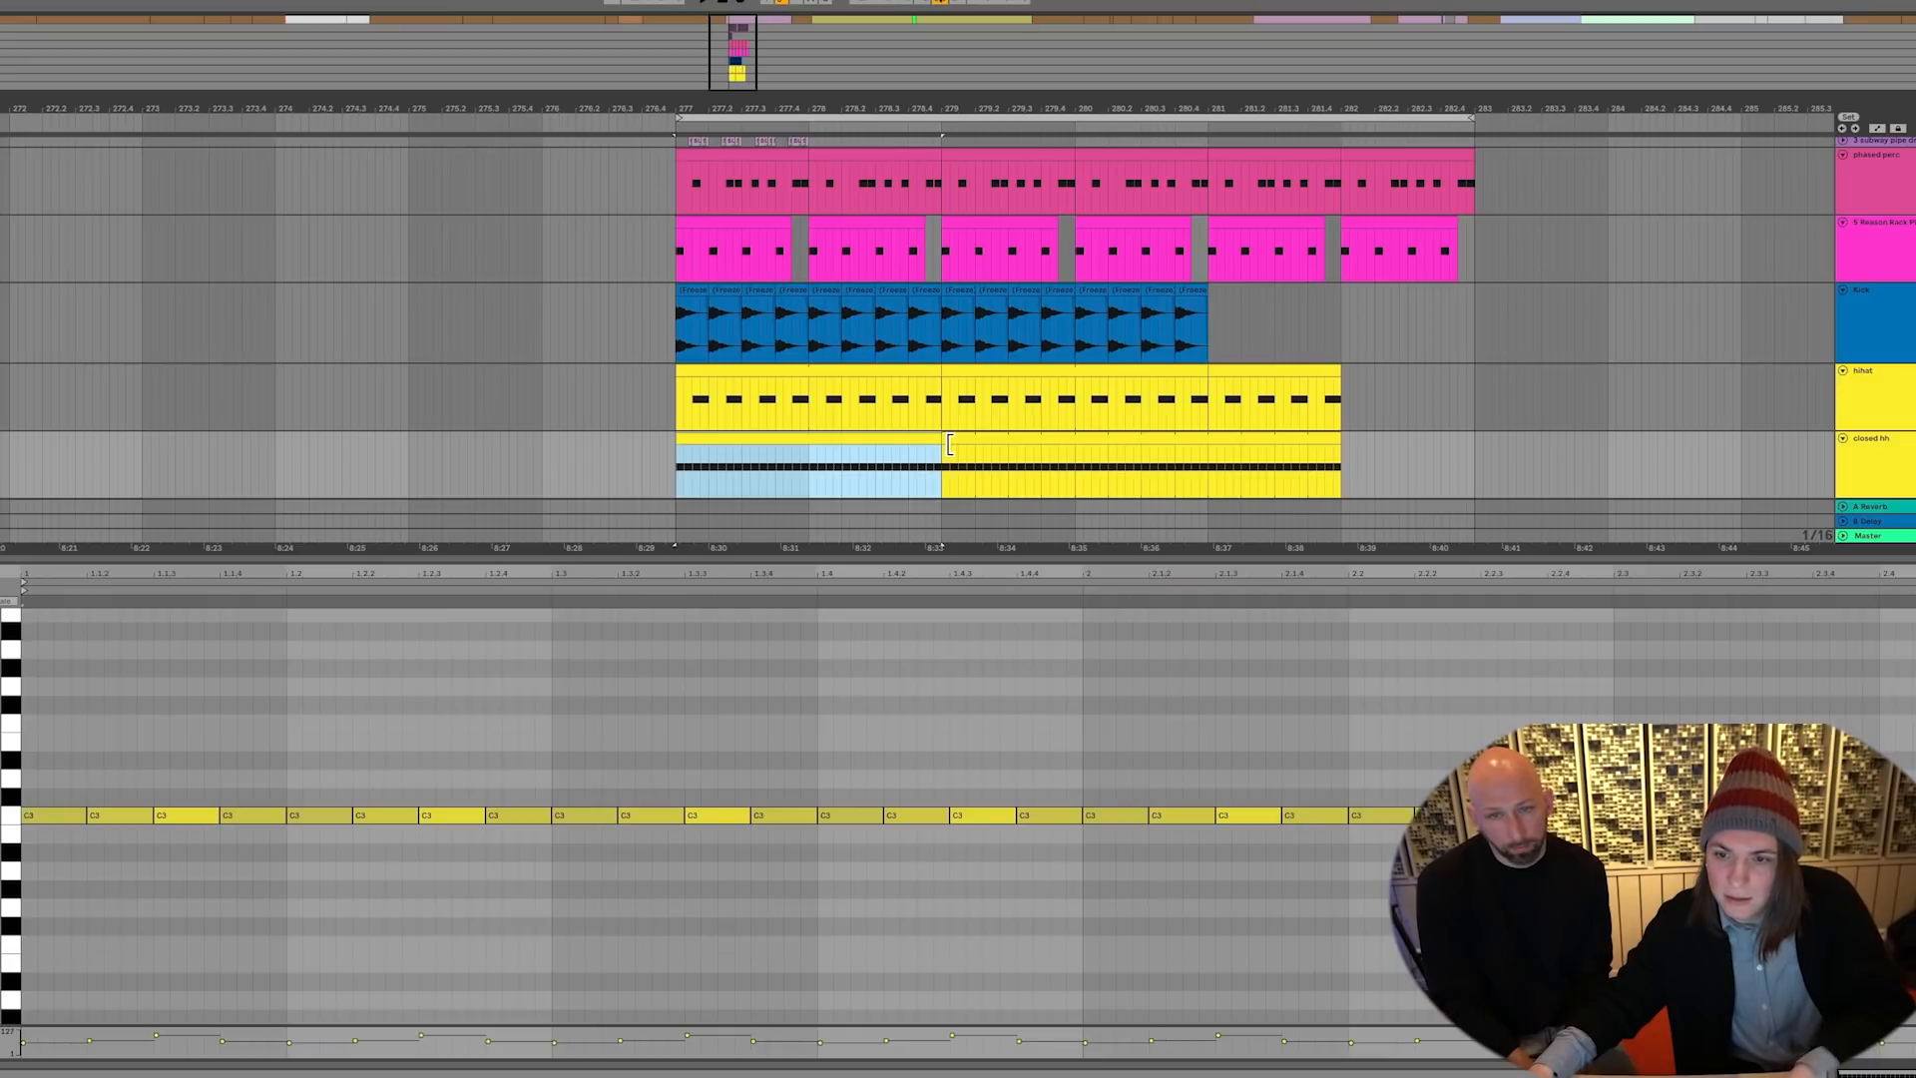
pyautogui.click(2, 709)
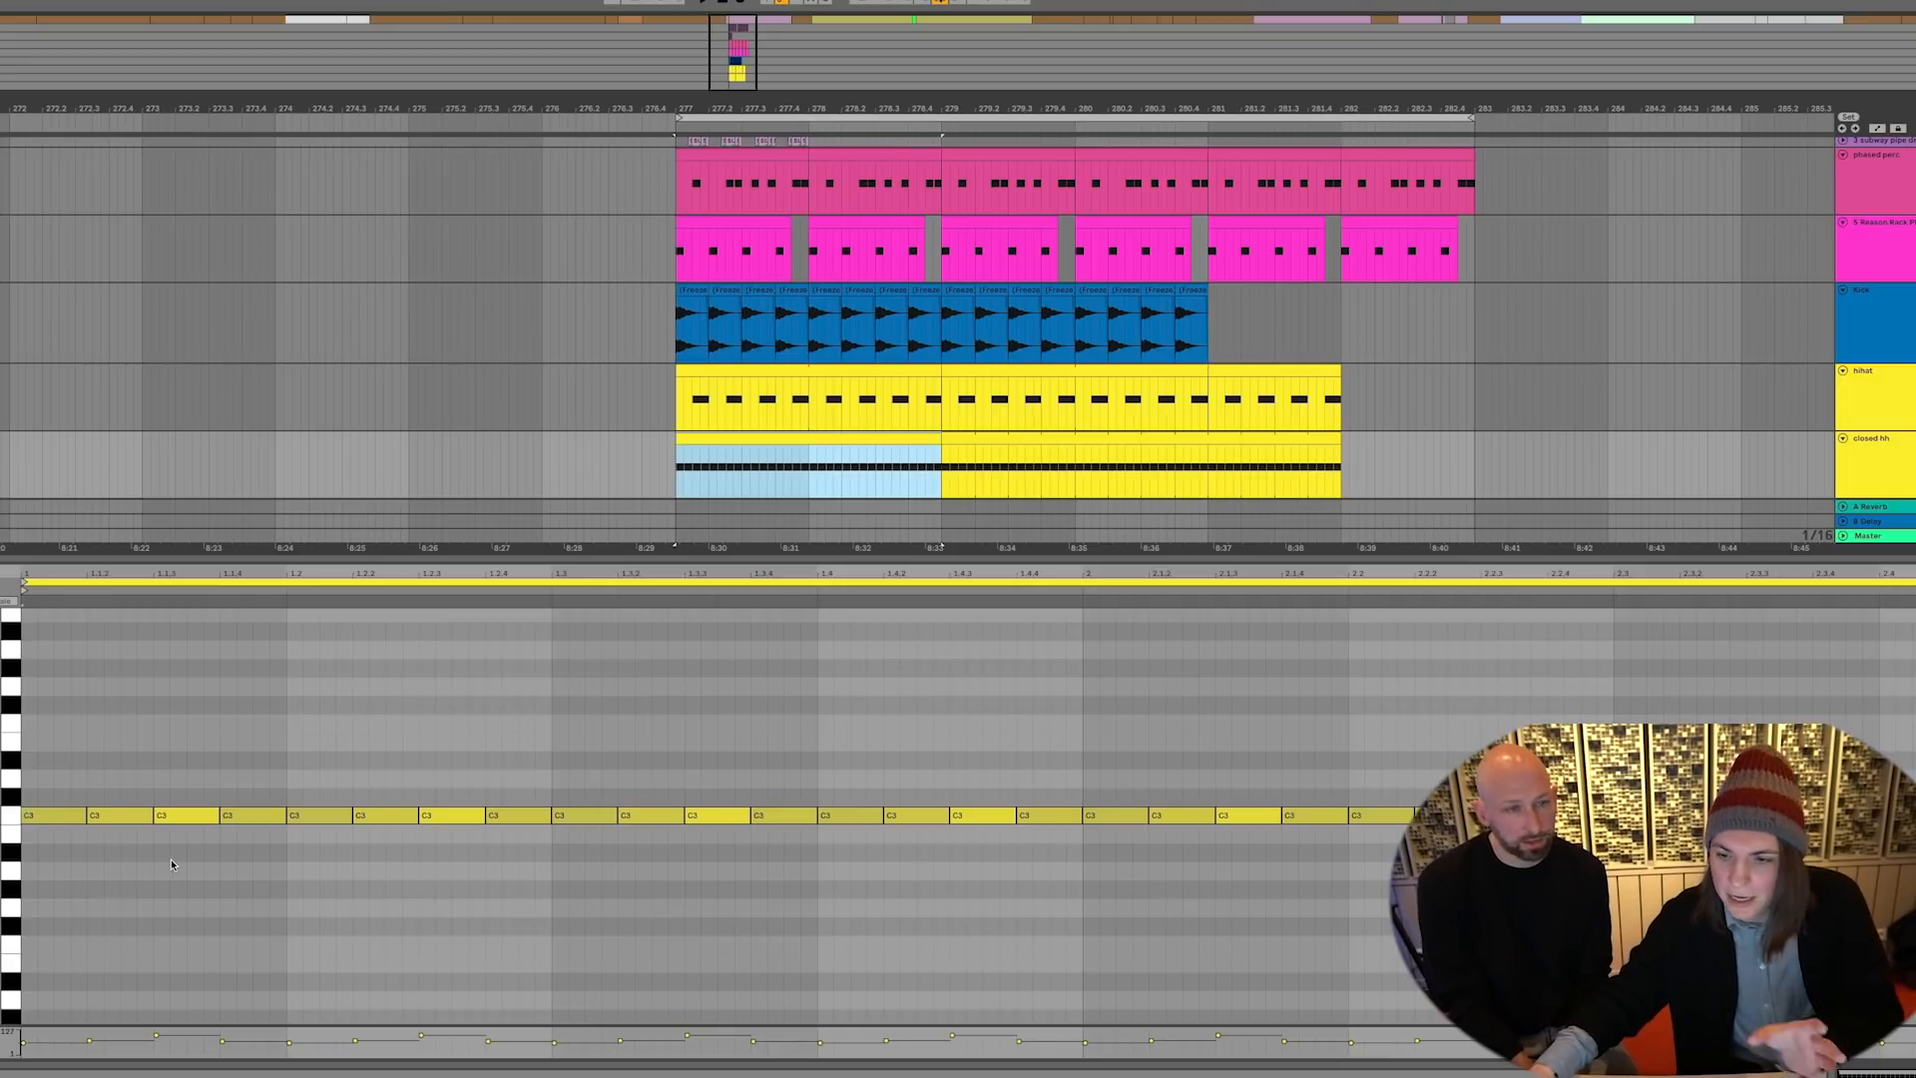
# Commit the groove to the two-bar closed hh clip and extend the clip to the end of the hihat clip
pyautogui.click(3, 708)
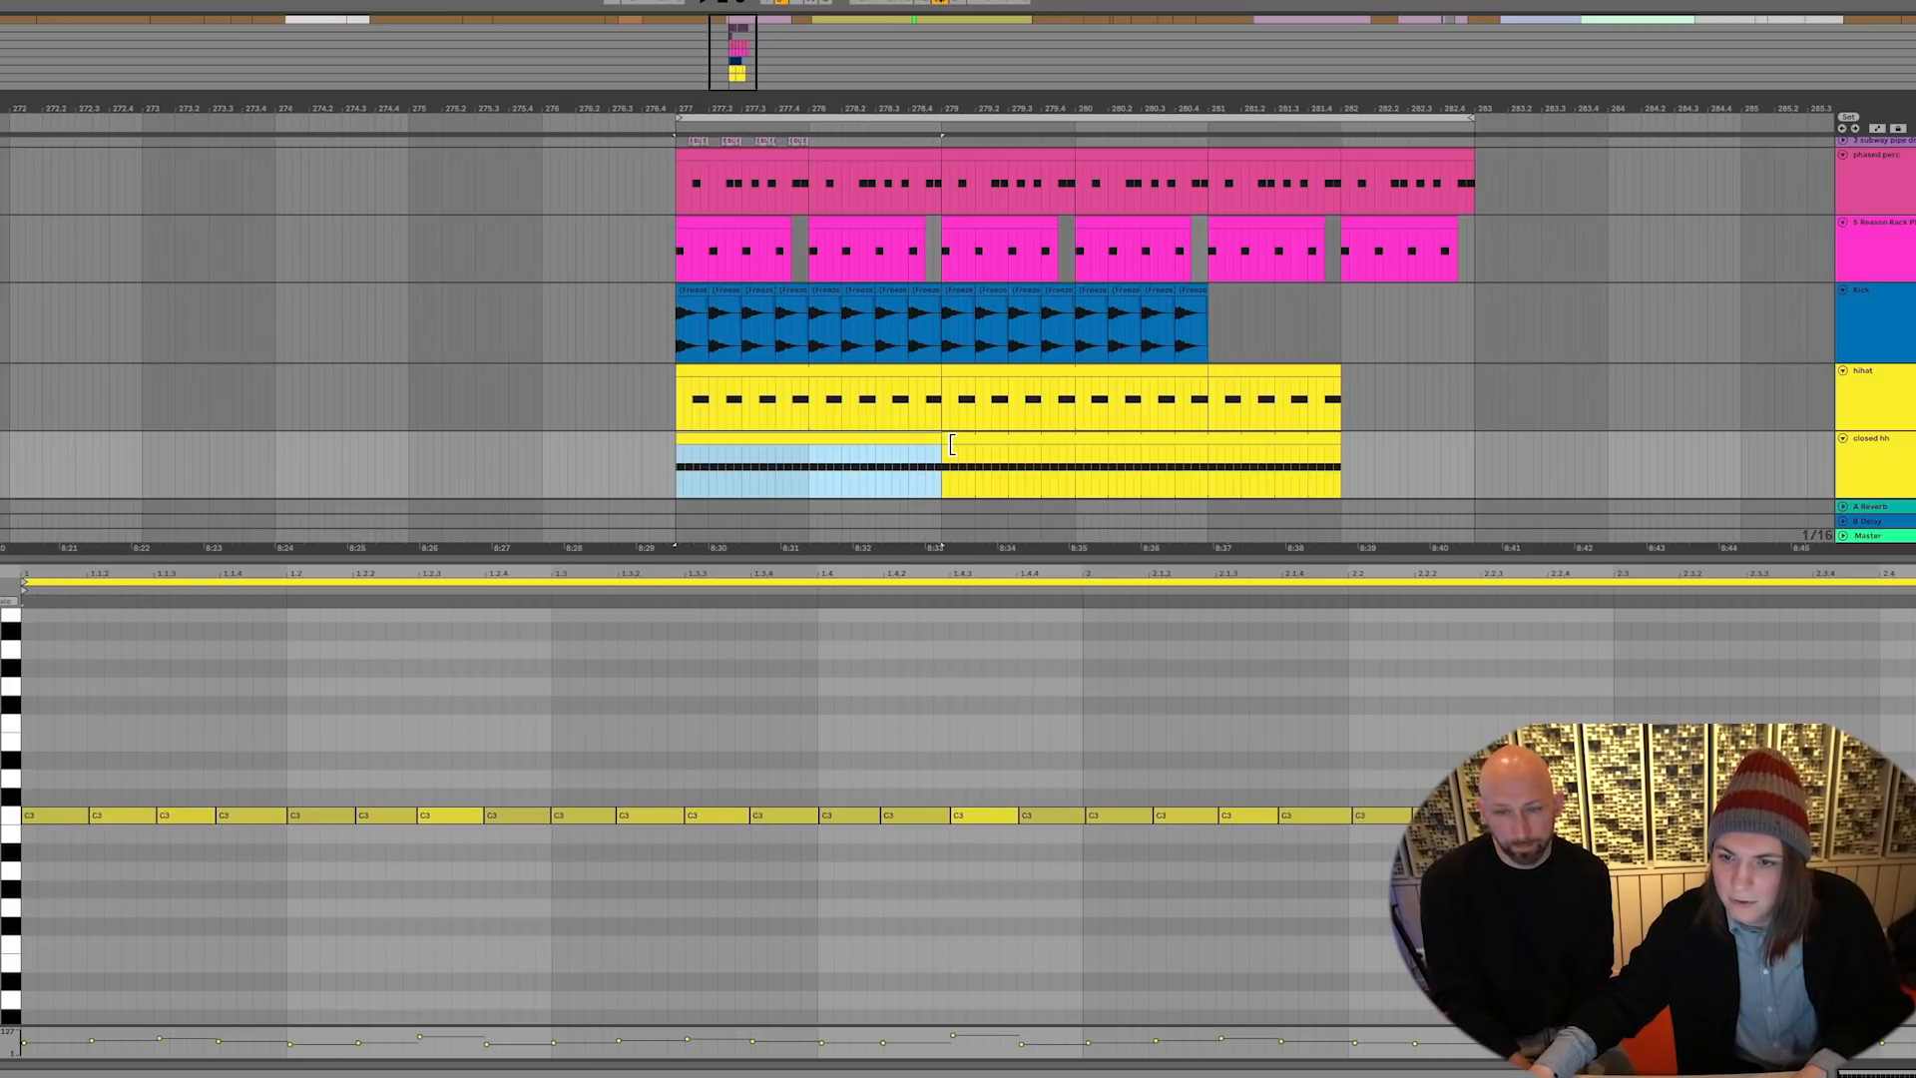
pyautogui.moveTo(943, 440); pyautogui.dragTo(1346, 437)
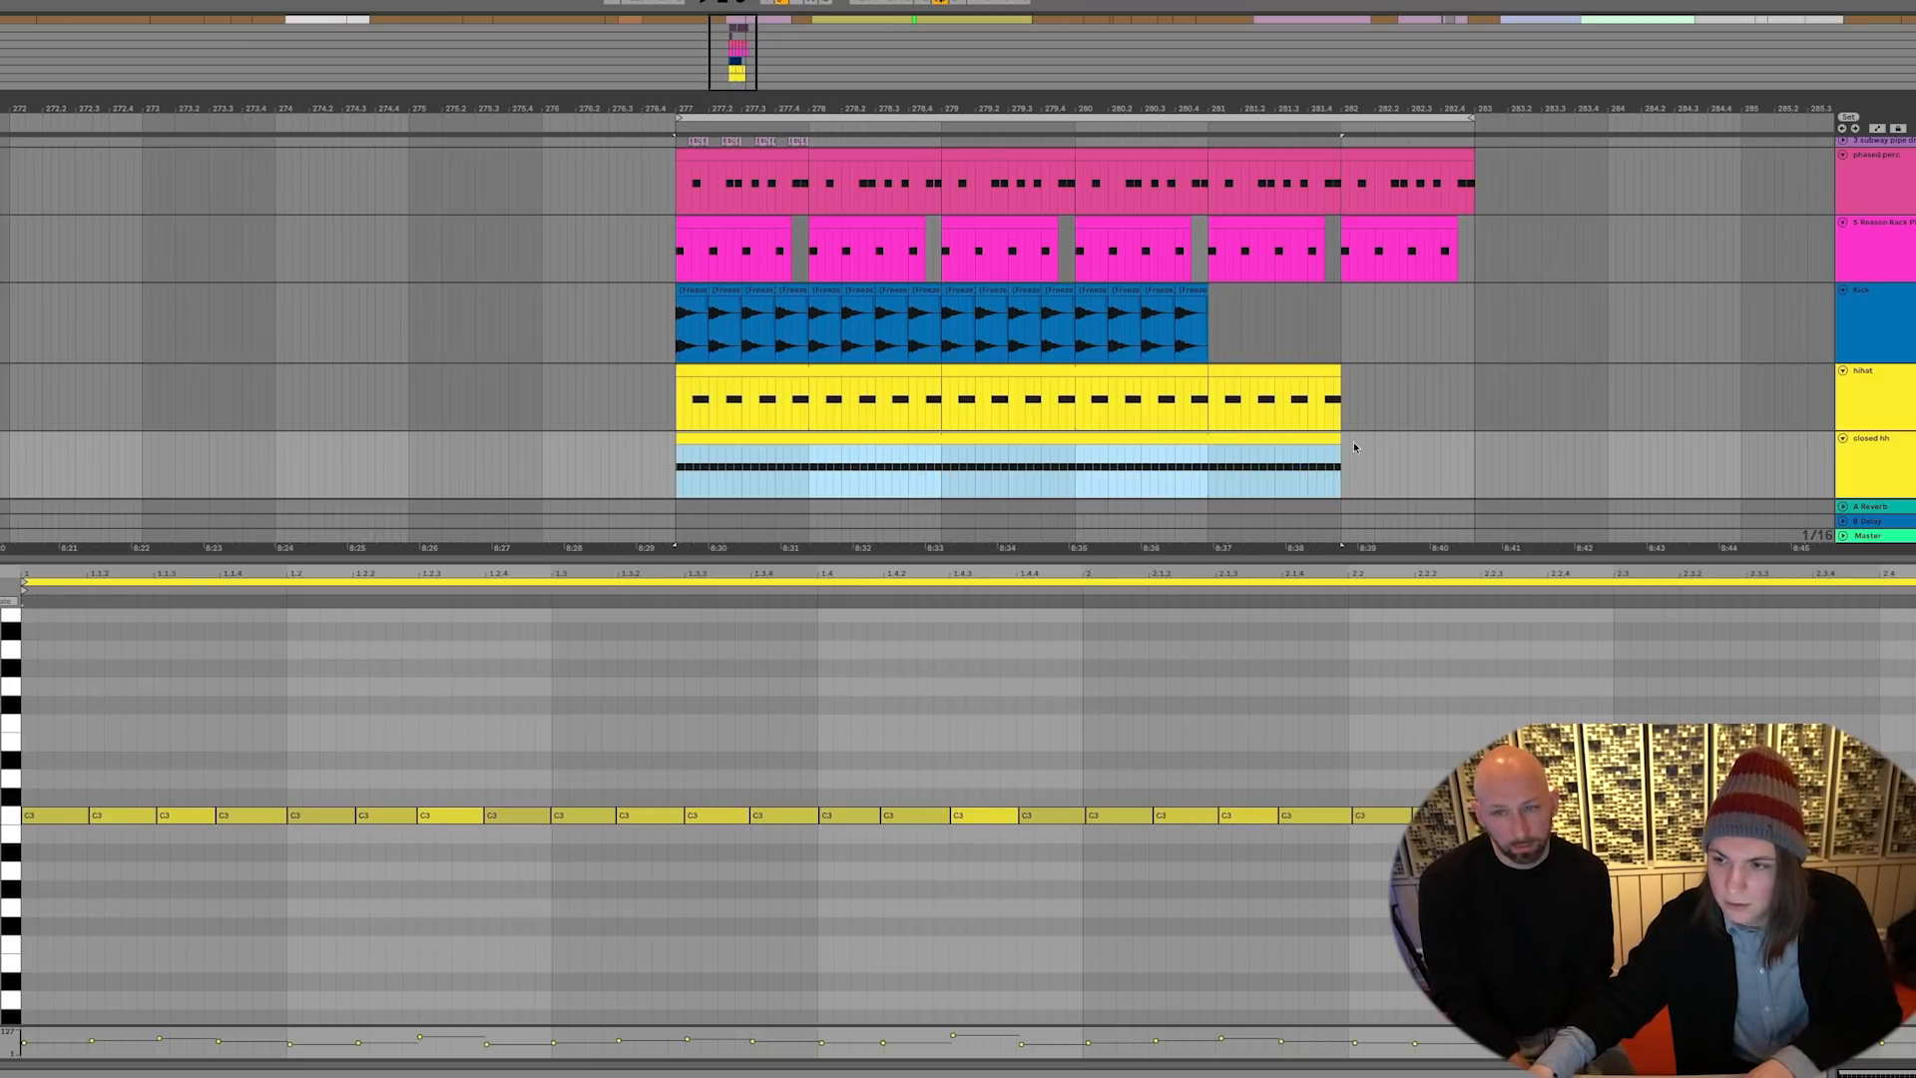
pyautogui.click(2, 709)
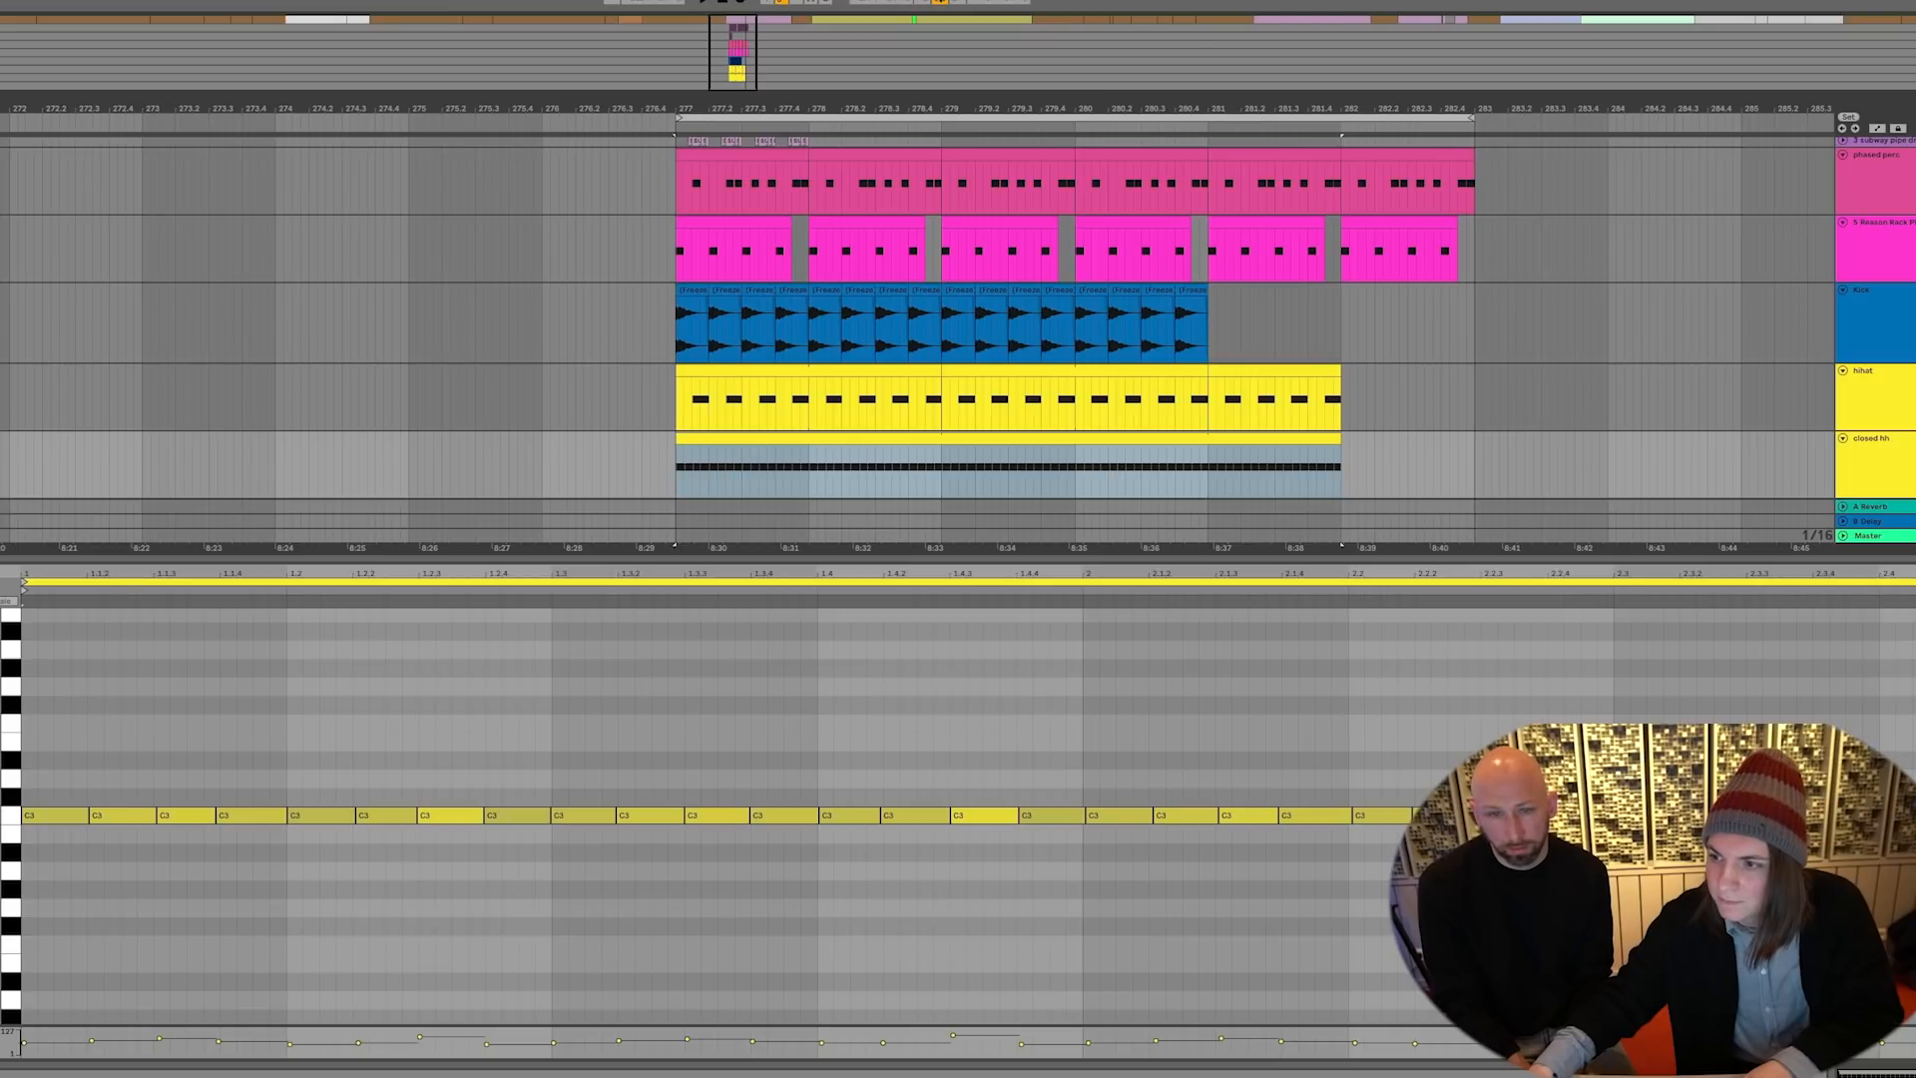
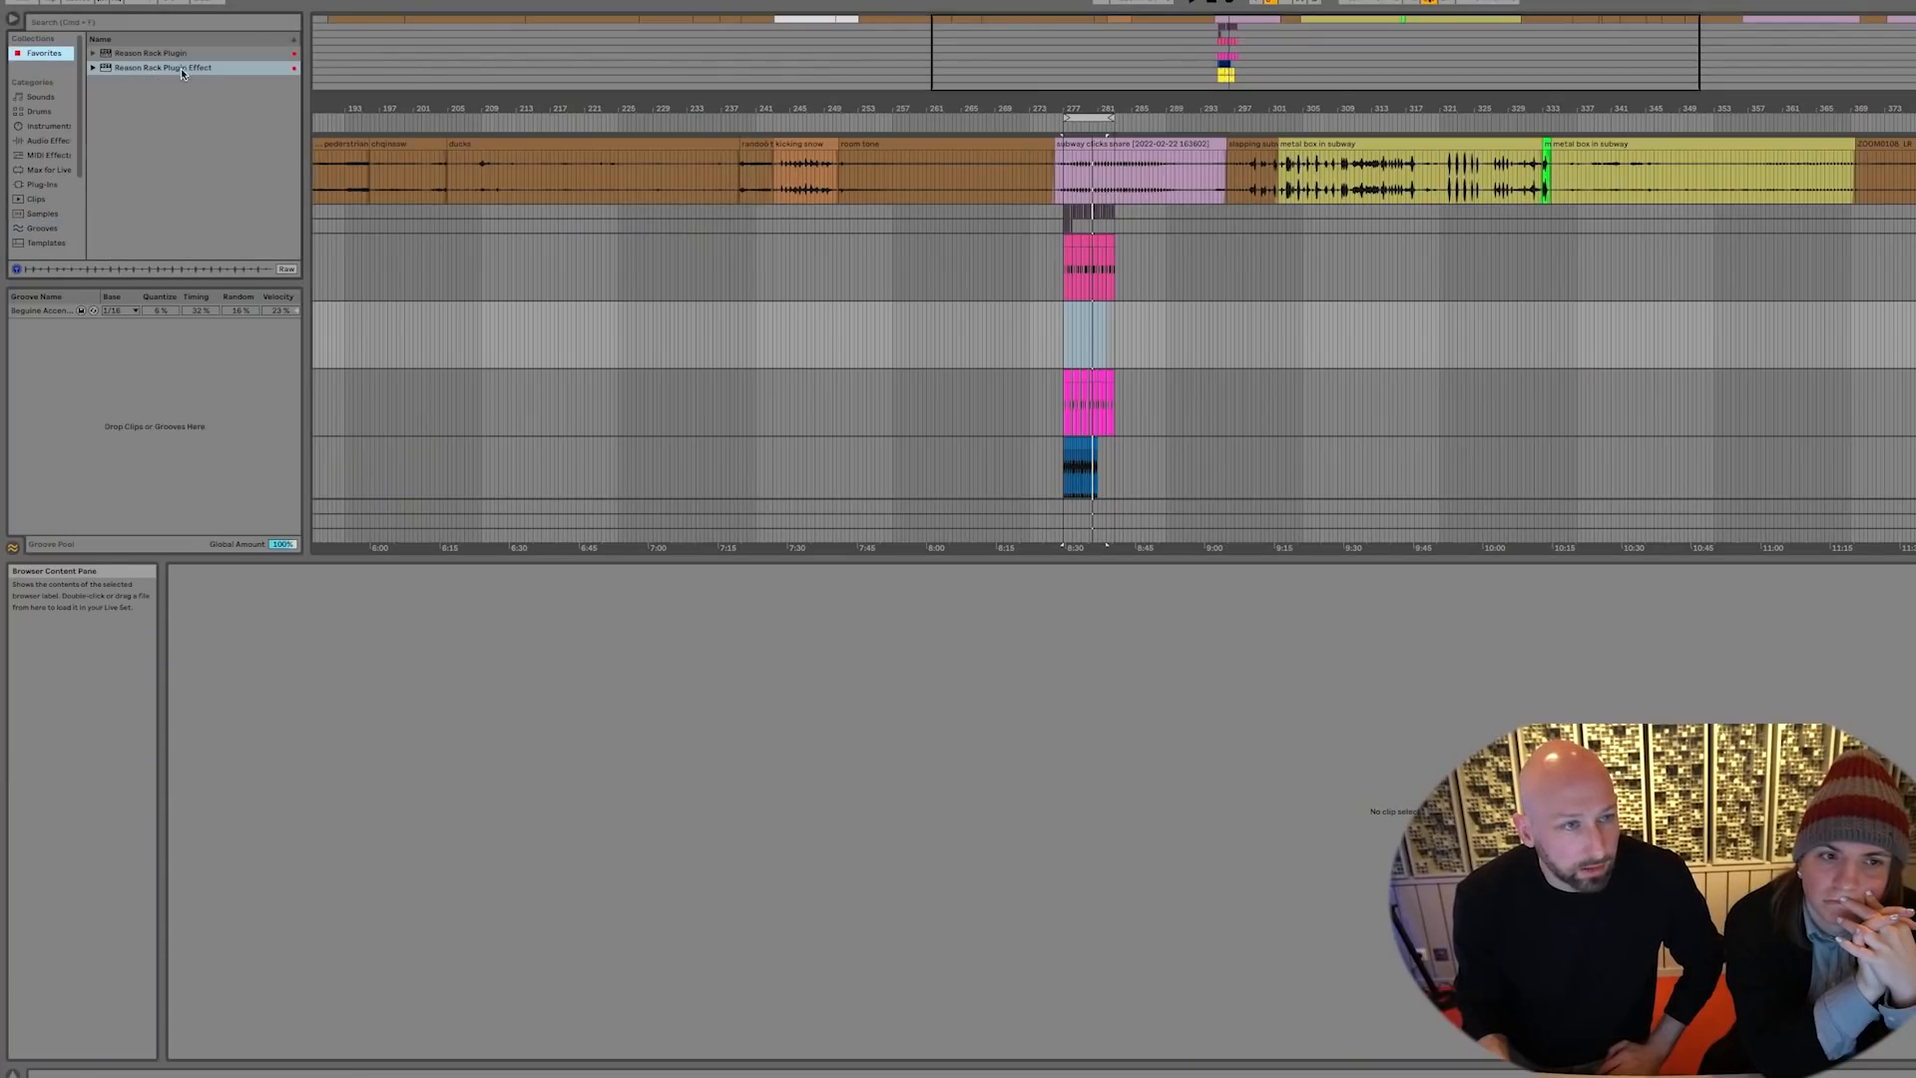
# Load the Reason Rack Plugin instrument on the BASSLINE GEN track and add a Bassline Generator player to it
pyautogui.click(162, 56)
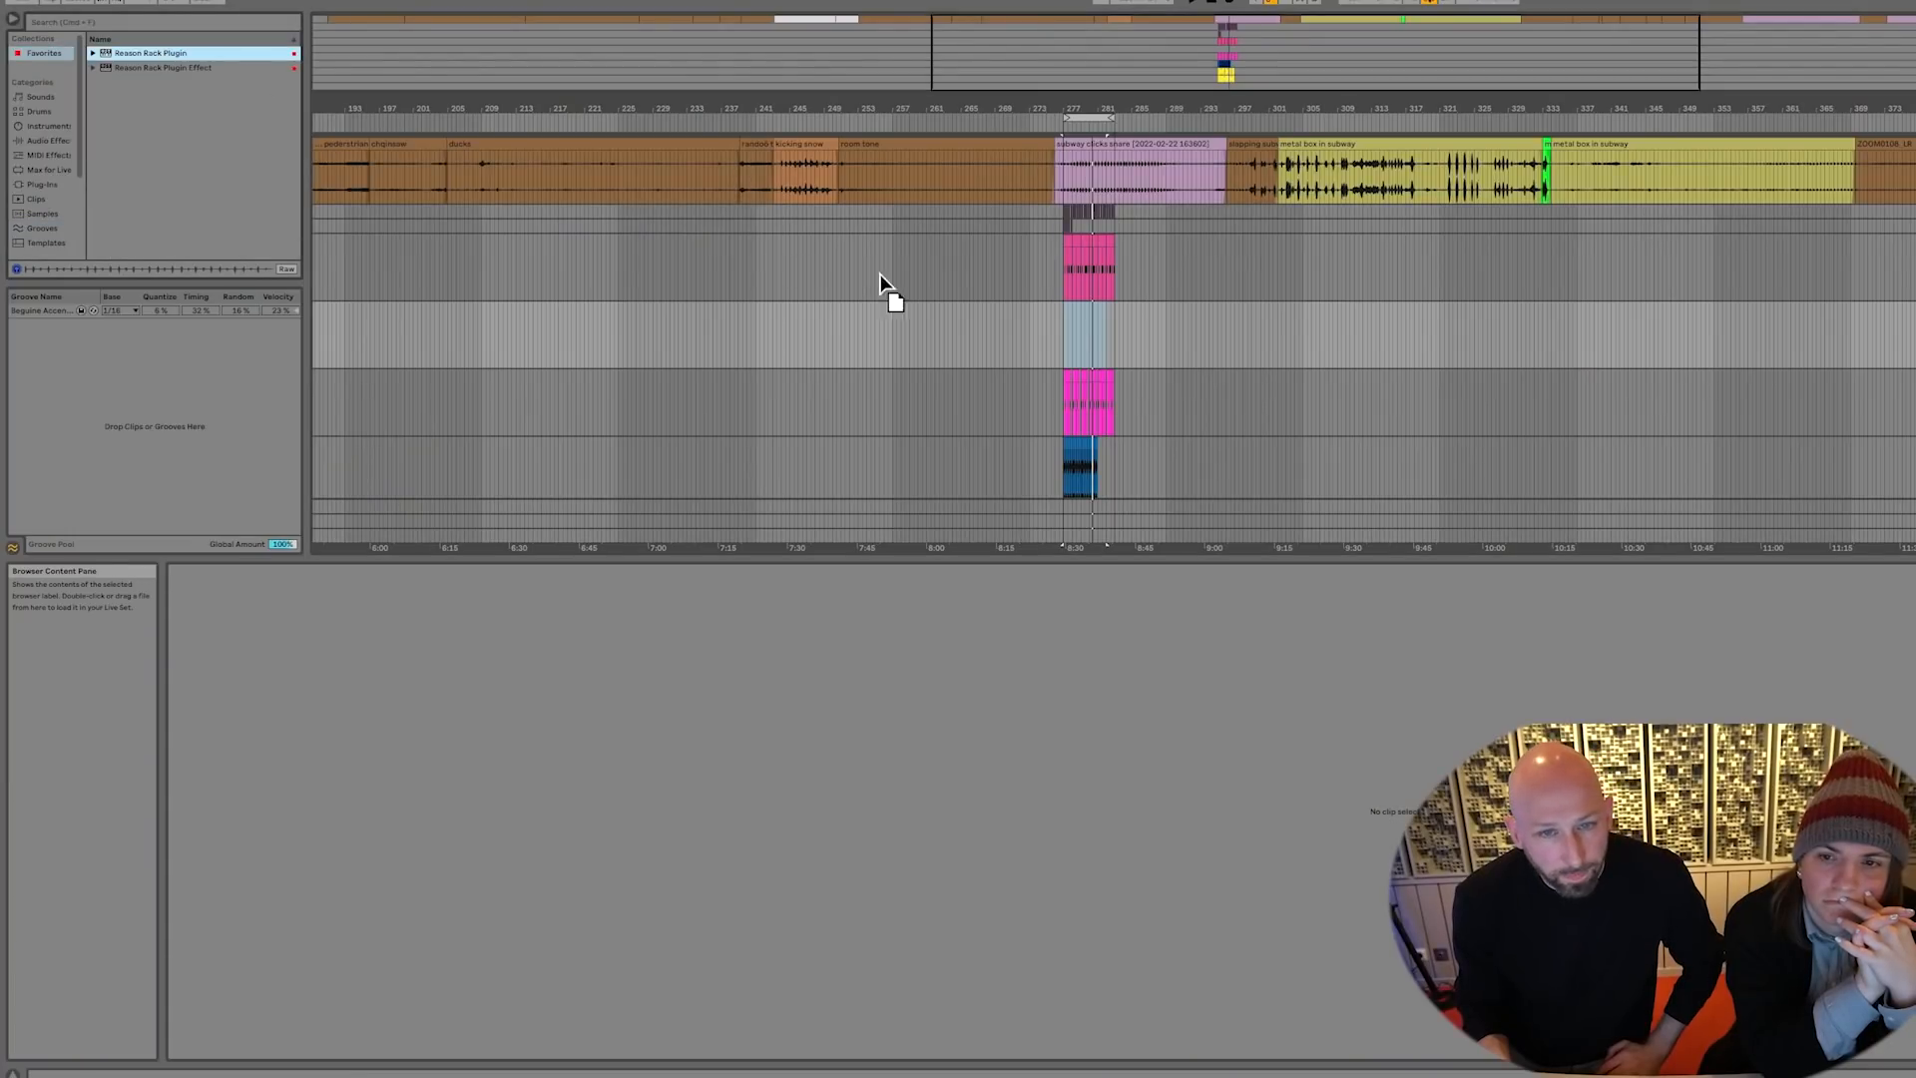
pyautogui.moveTo(1099, 332); pyautogui.dragTo(1099, 330)
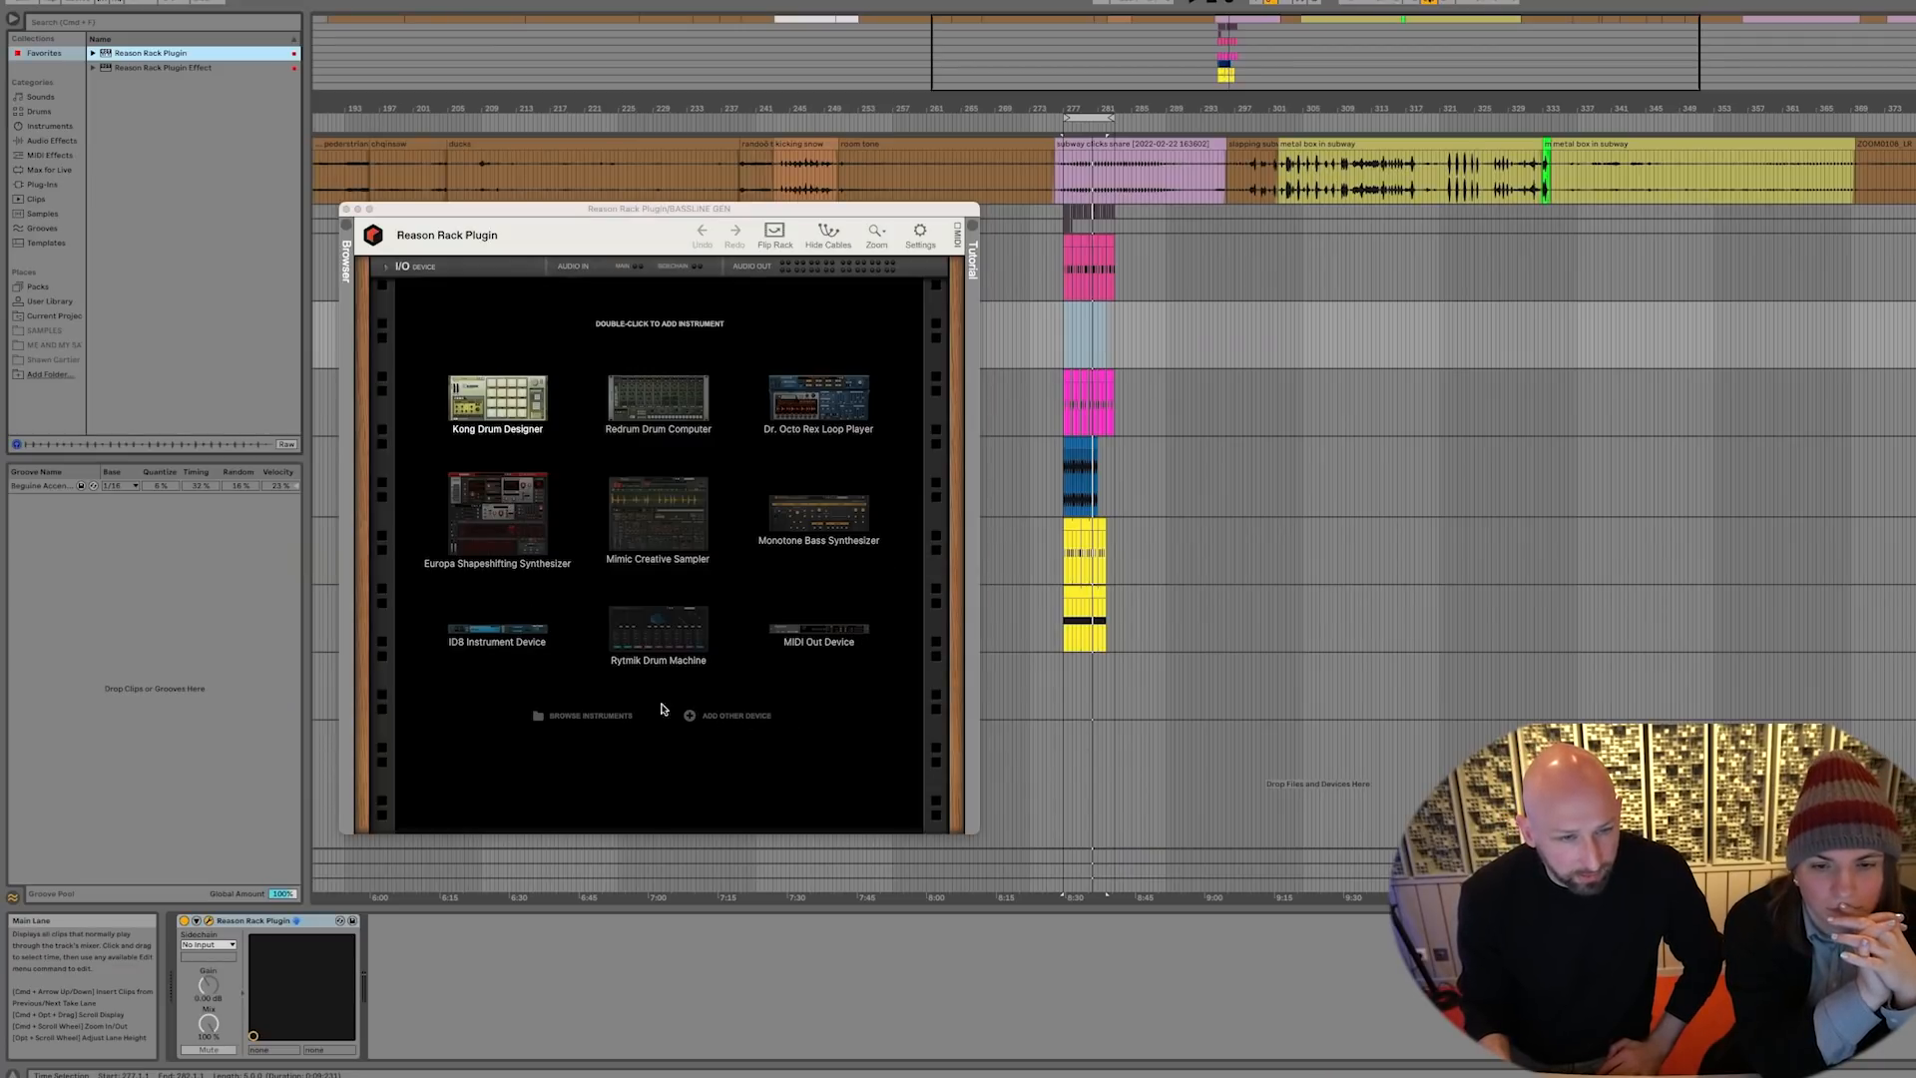
pyautogui.click(736, 719)
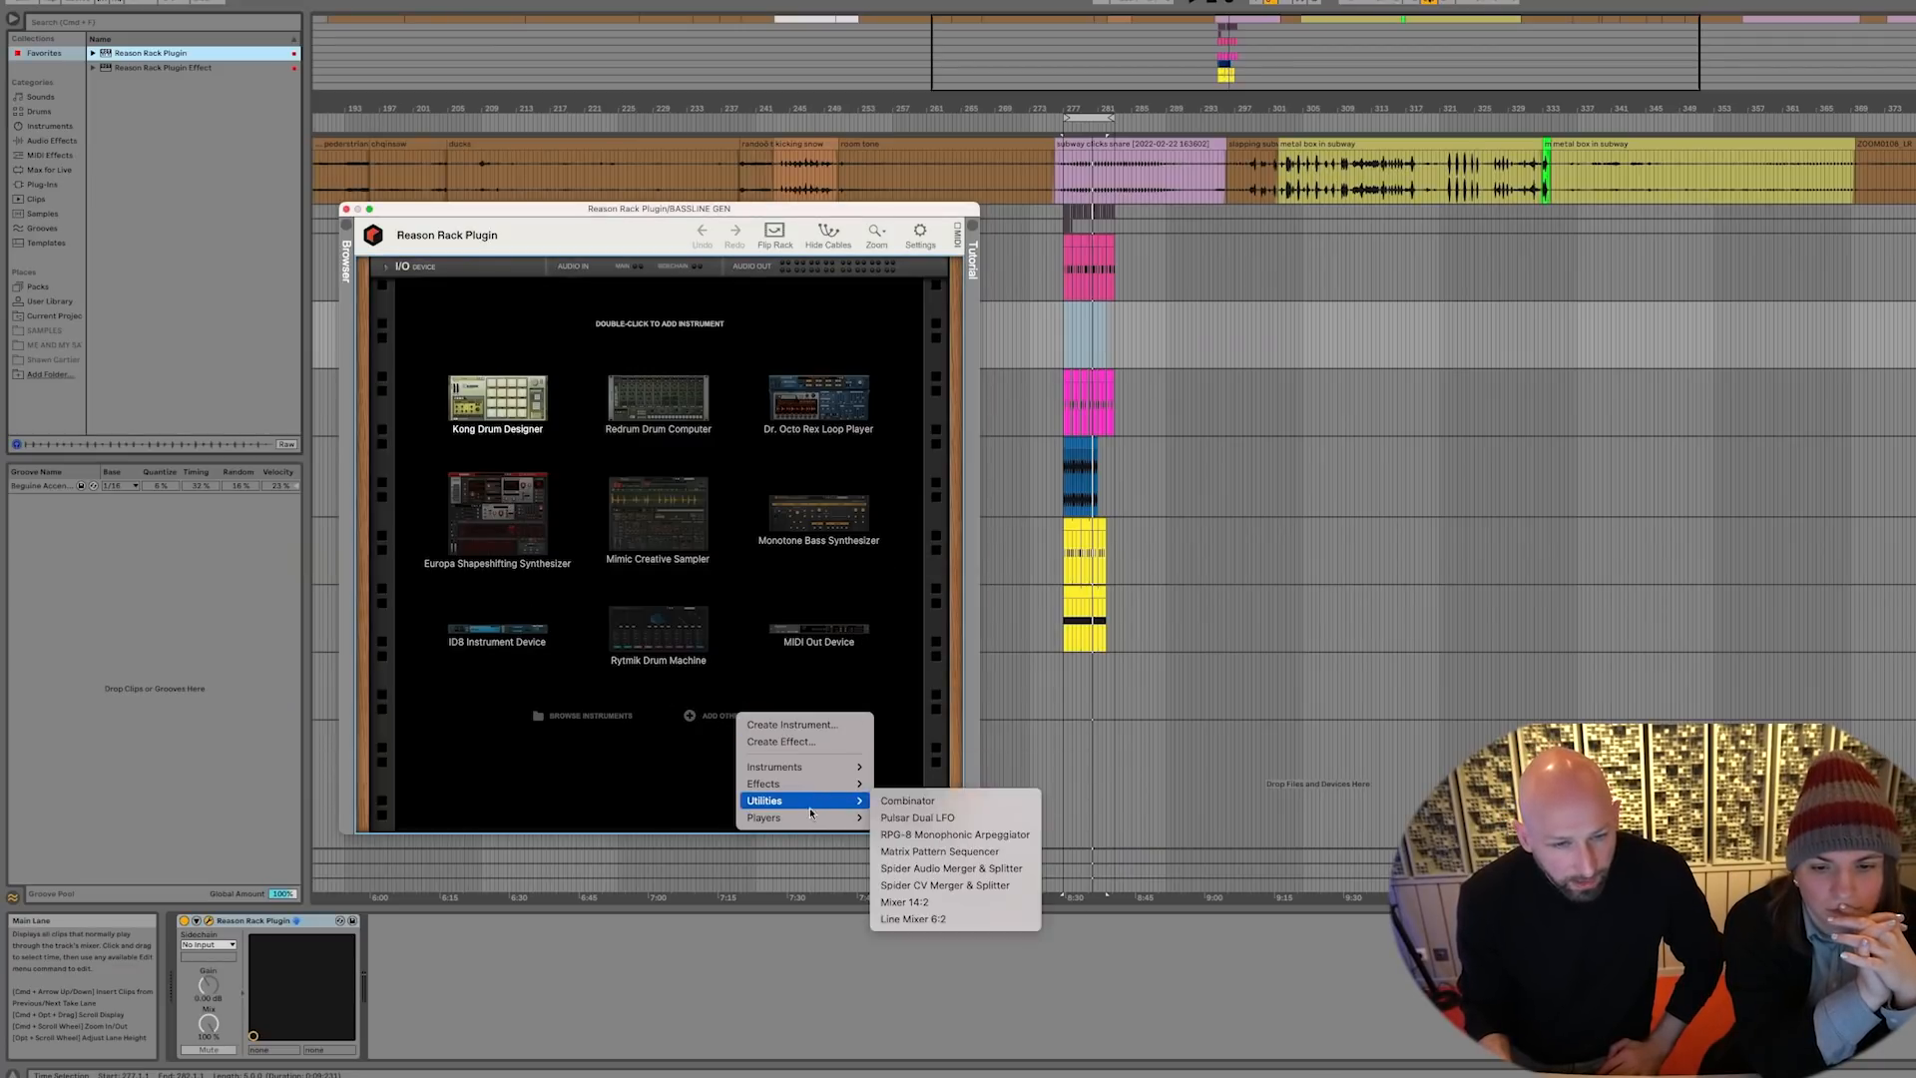
pyautogui.moveTo(809, 821)
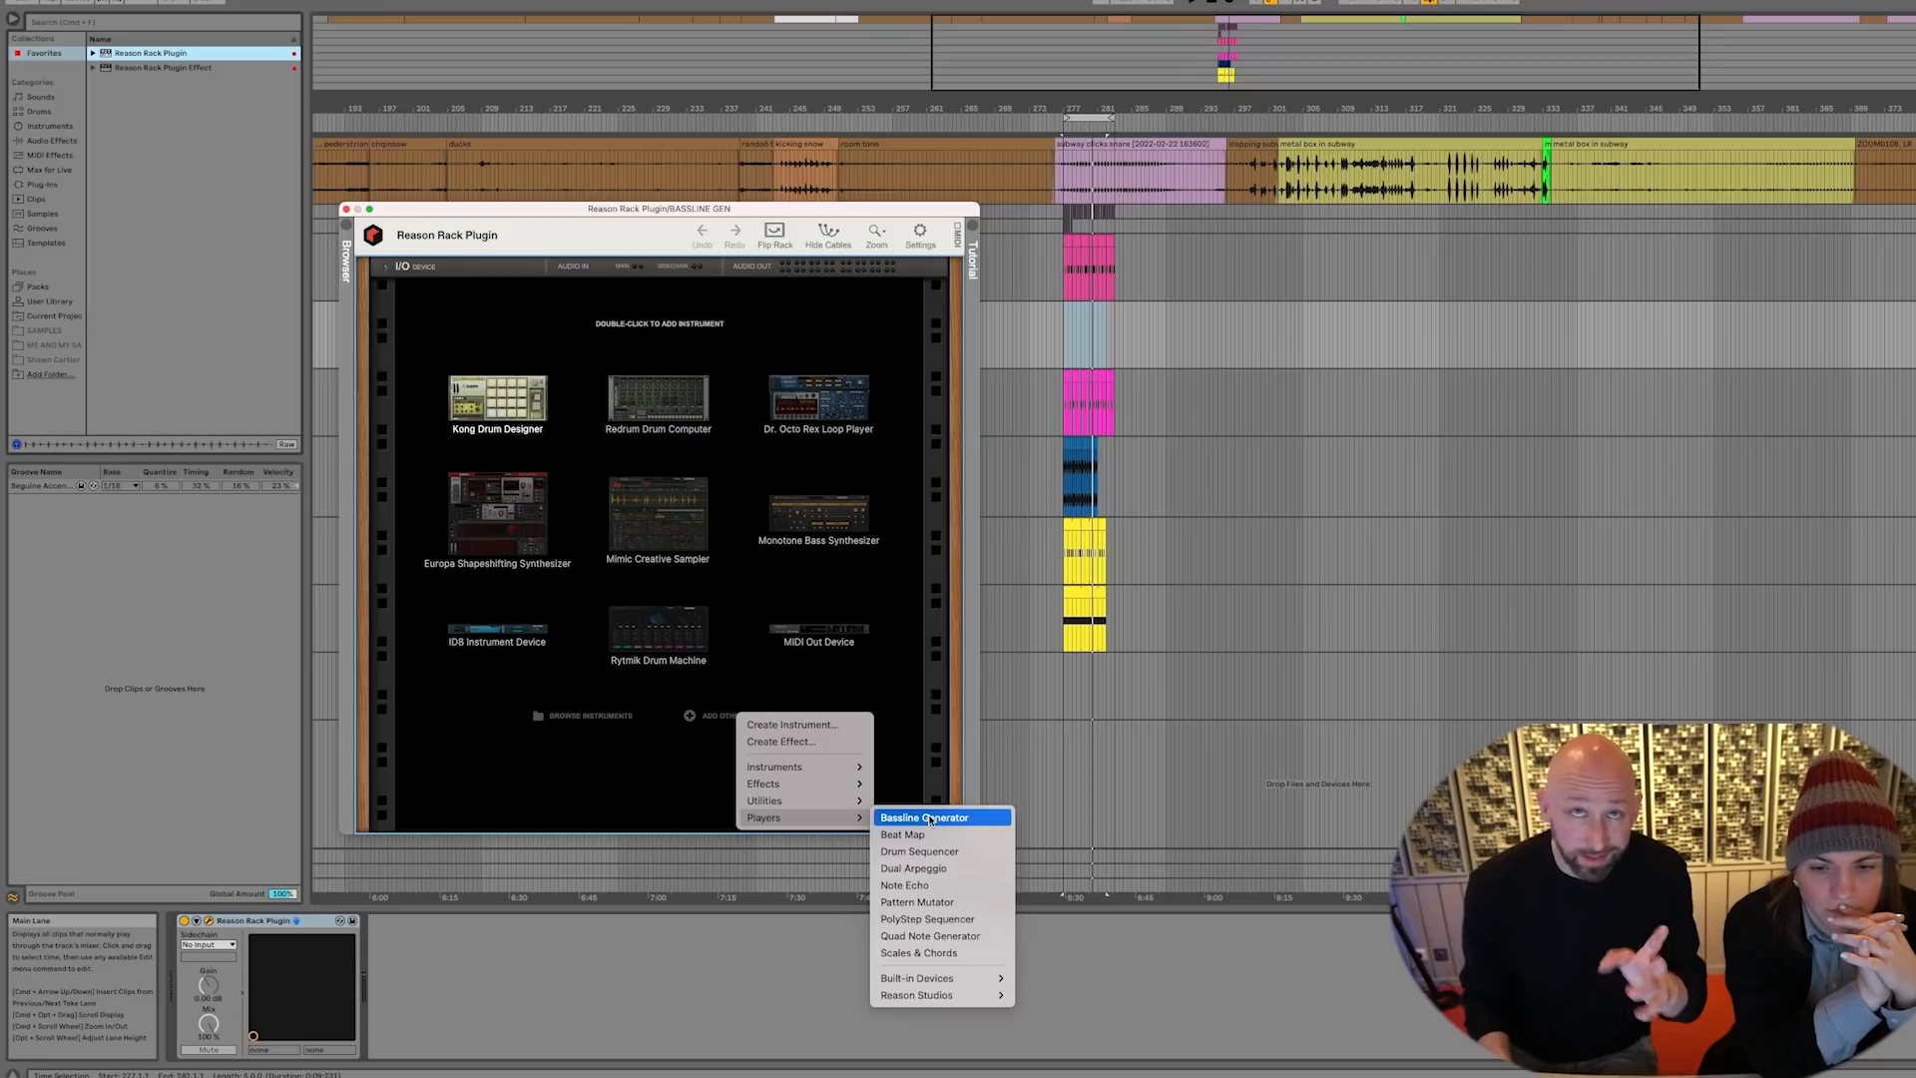
pyautogui.click(930, 820)
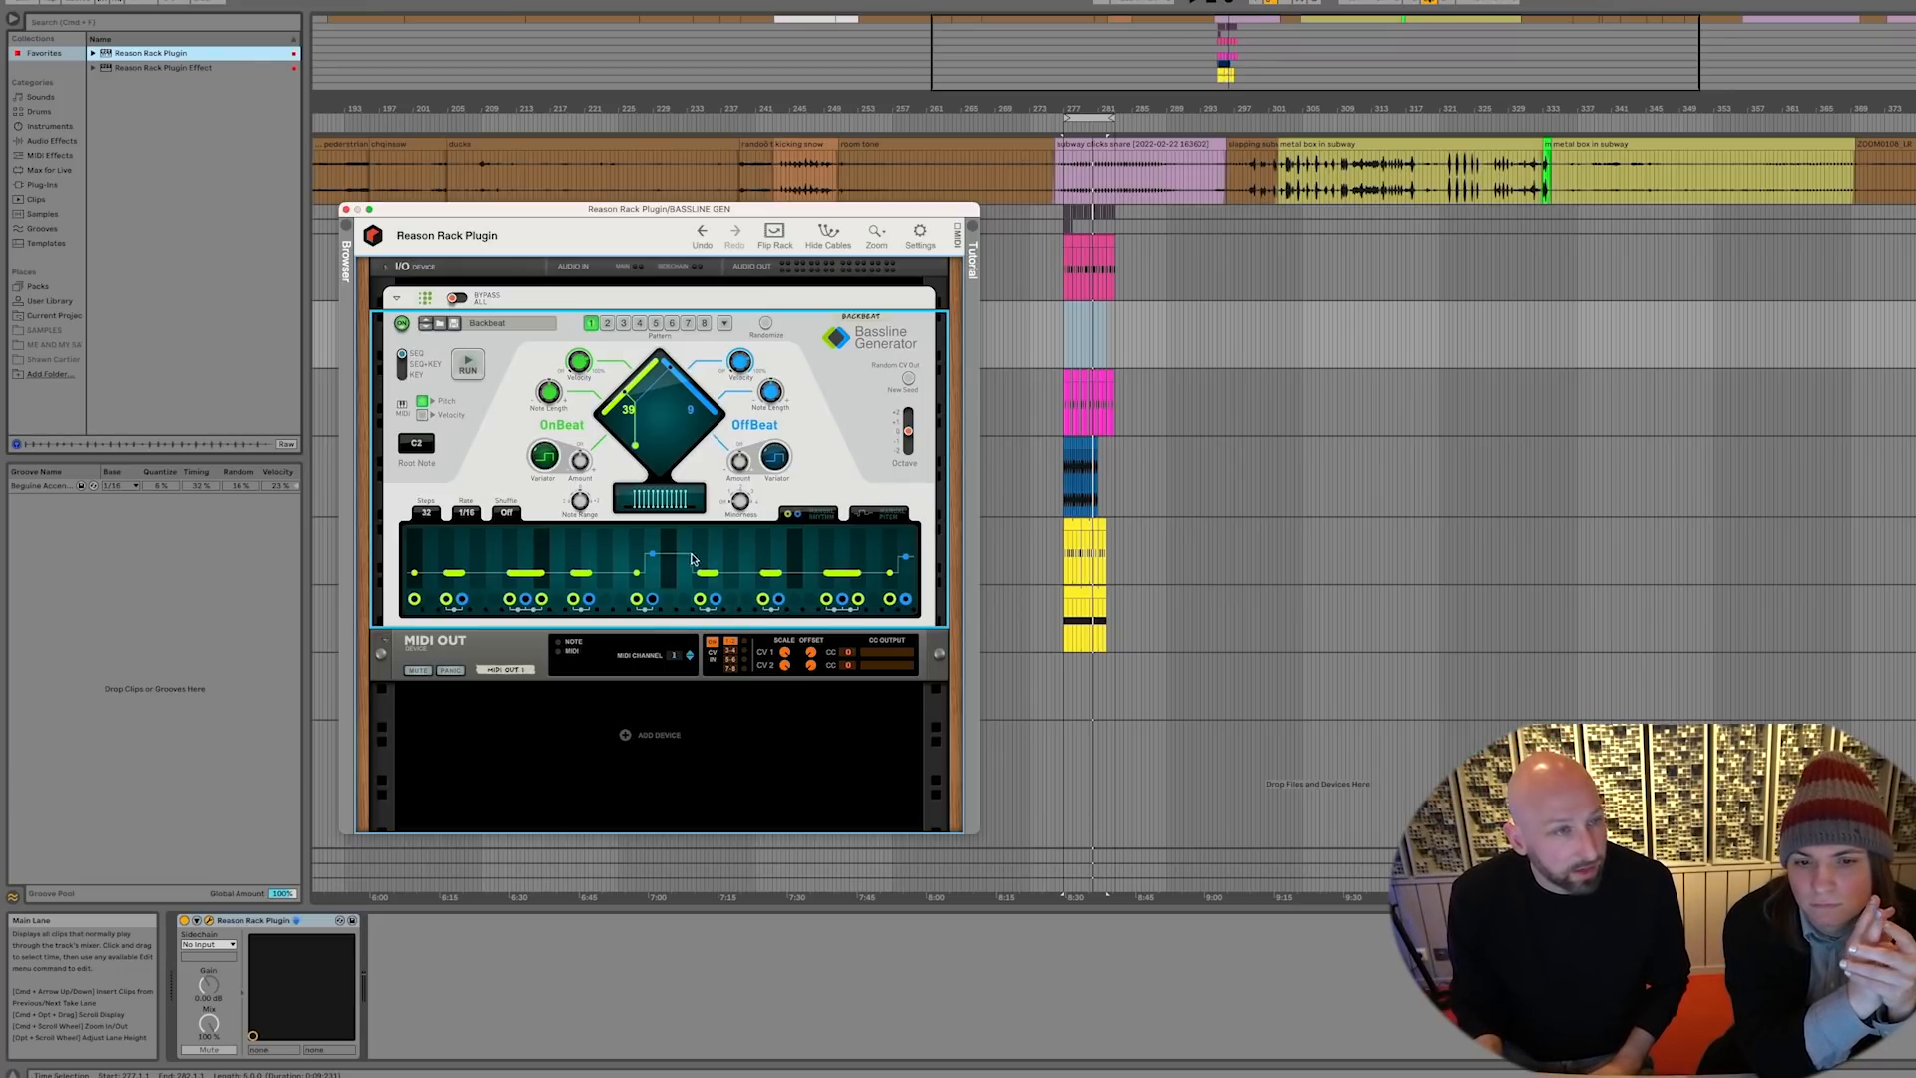
# Add a Mimic Creative Sampler to the bassline rack and reset it to its init patch
pyautogui.rightClick(650, 734)
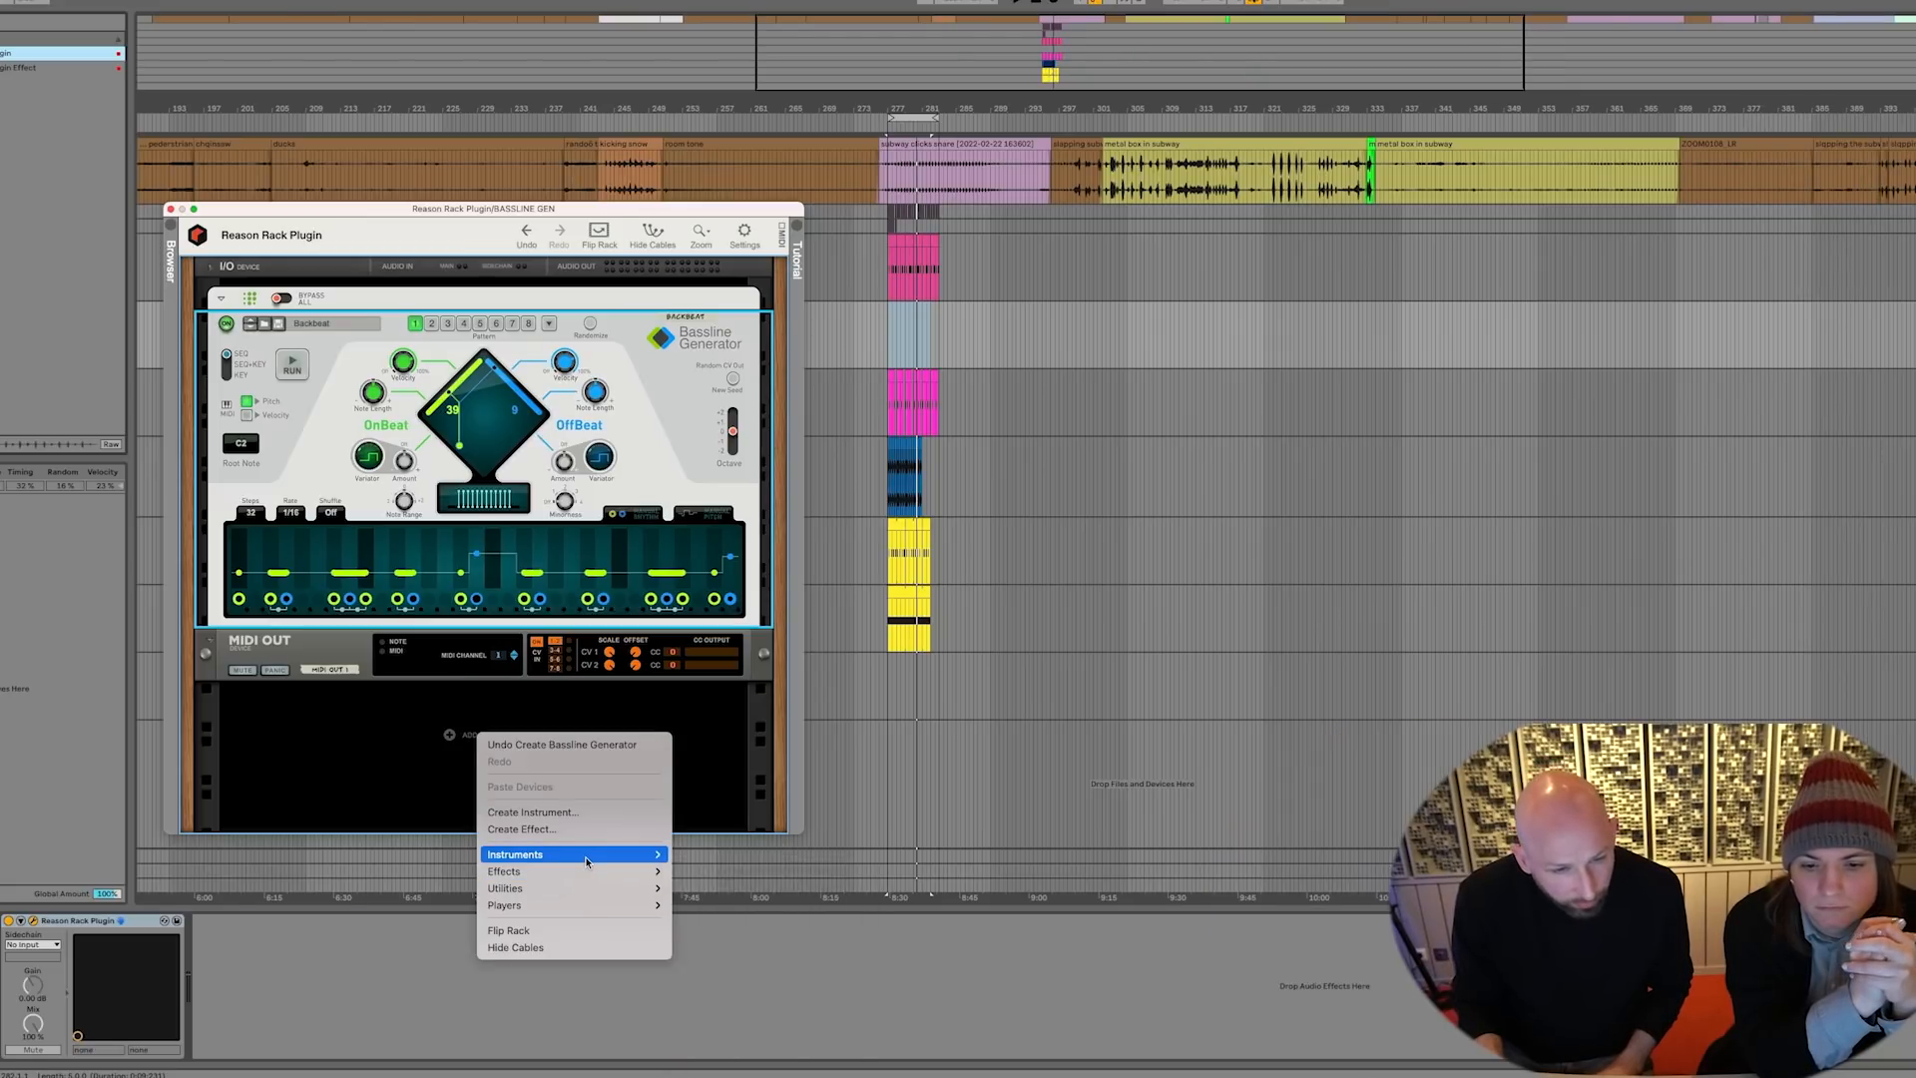
pyautogui.moveTo(587, 858)
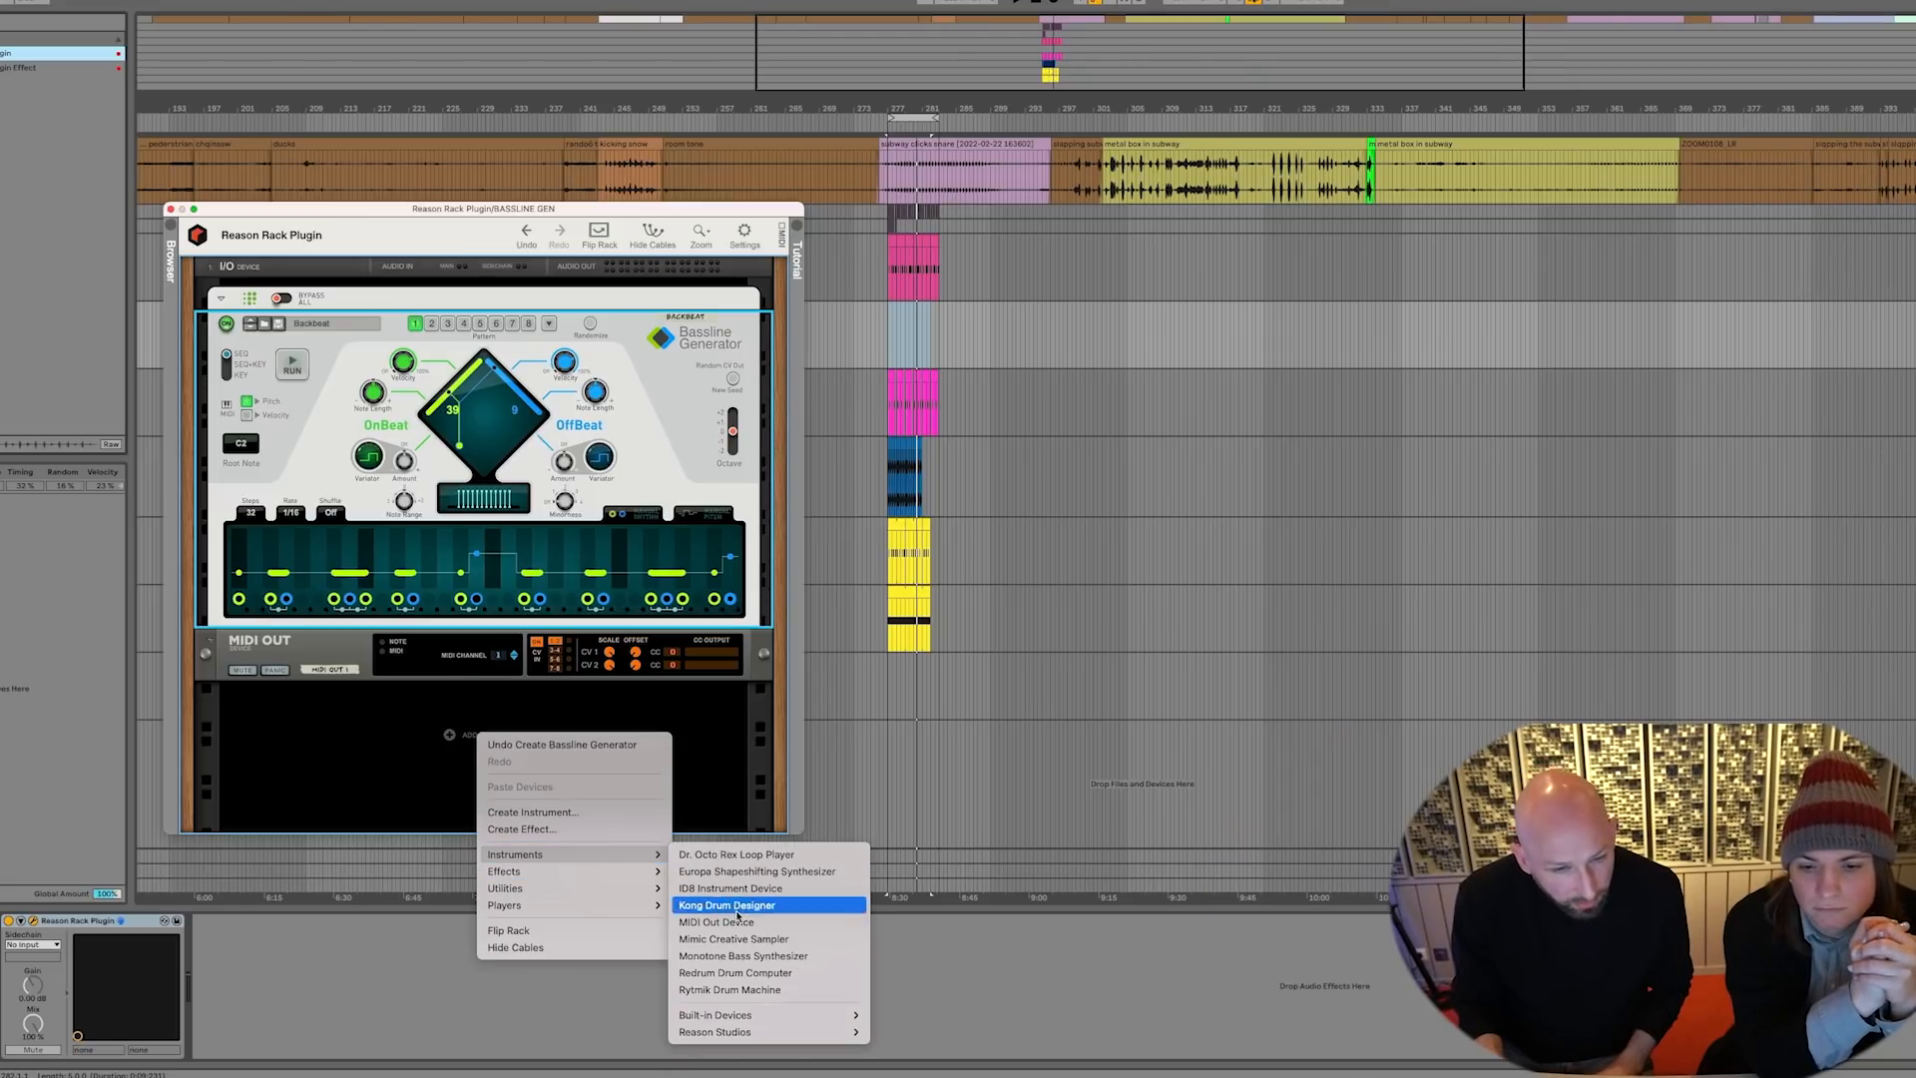
pyautogui.click(747, 939)
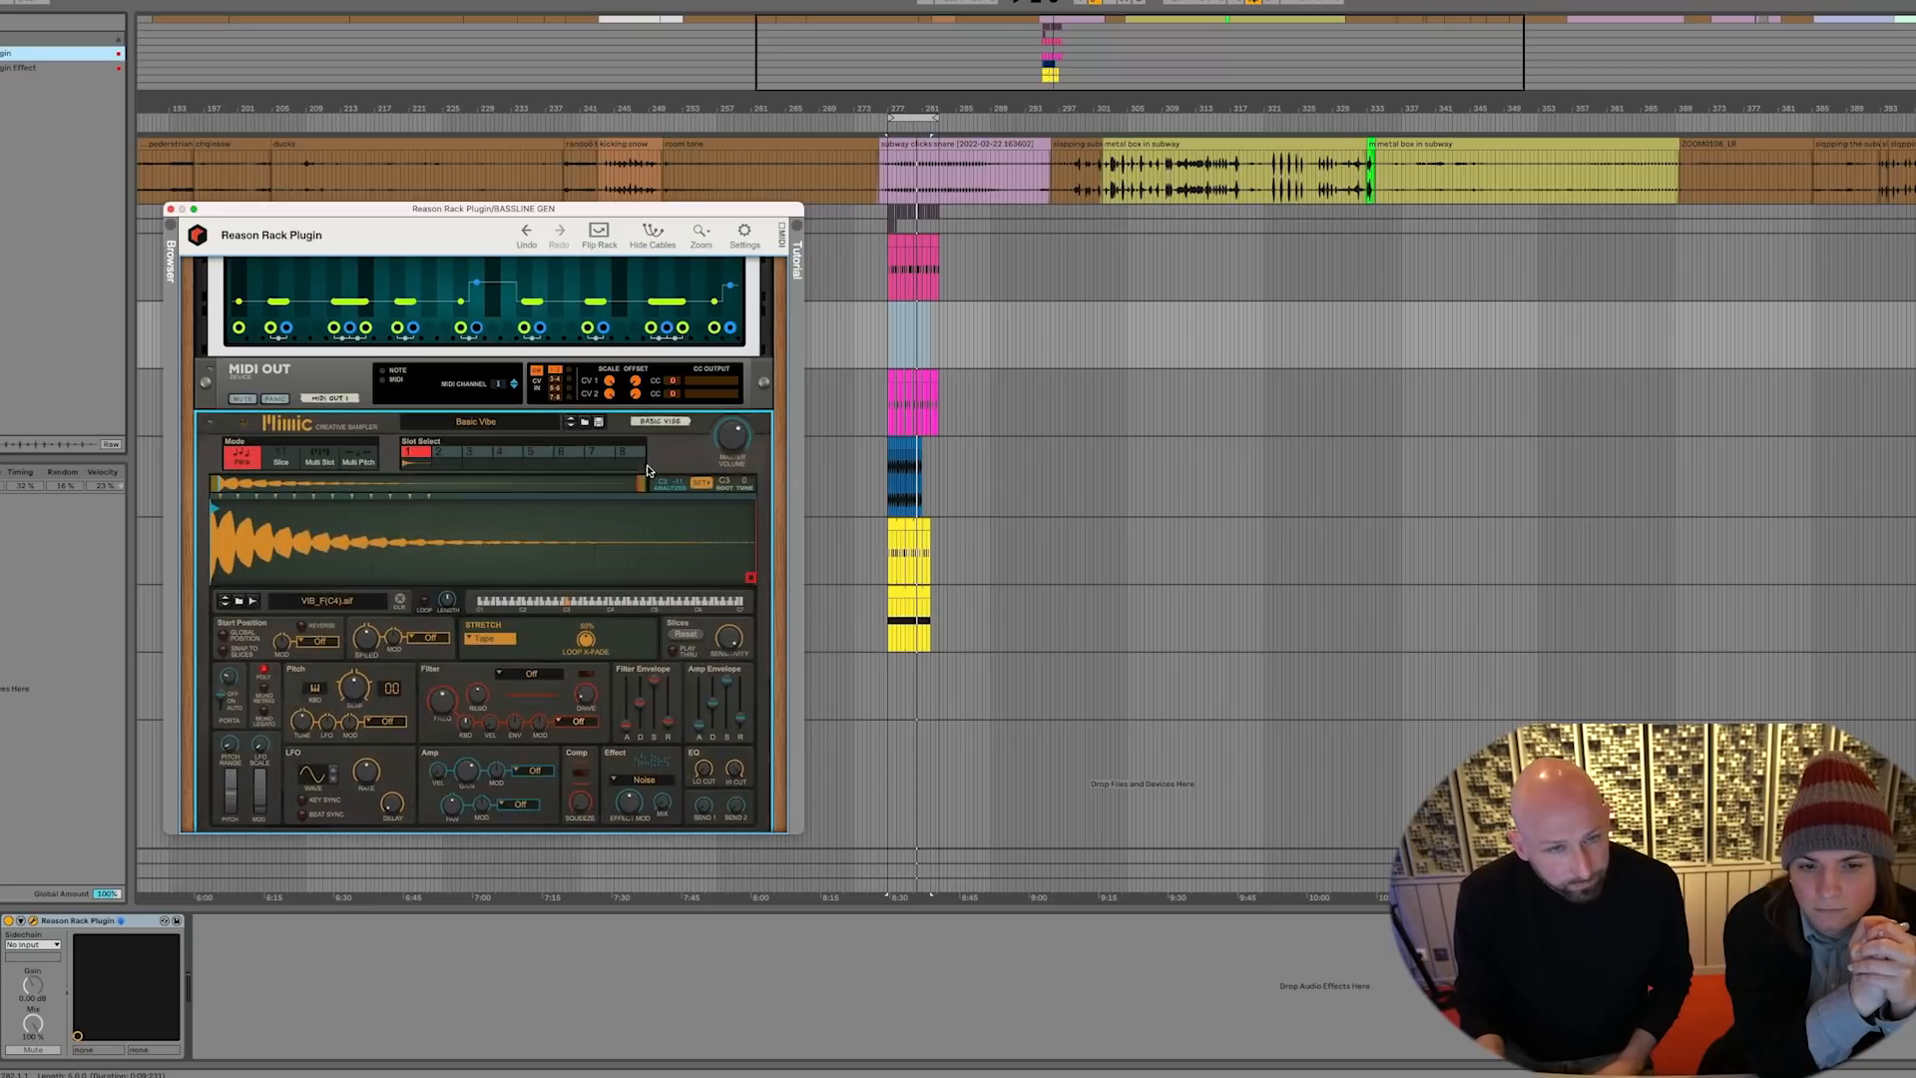
pyautogui.rightClick(675, 462)
pyautogui.click(758, 764)
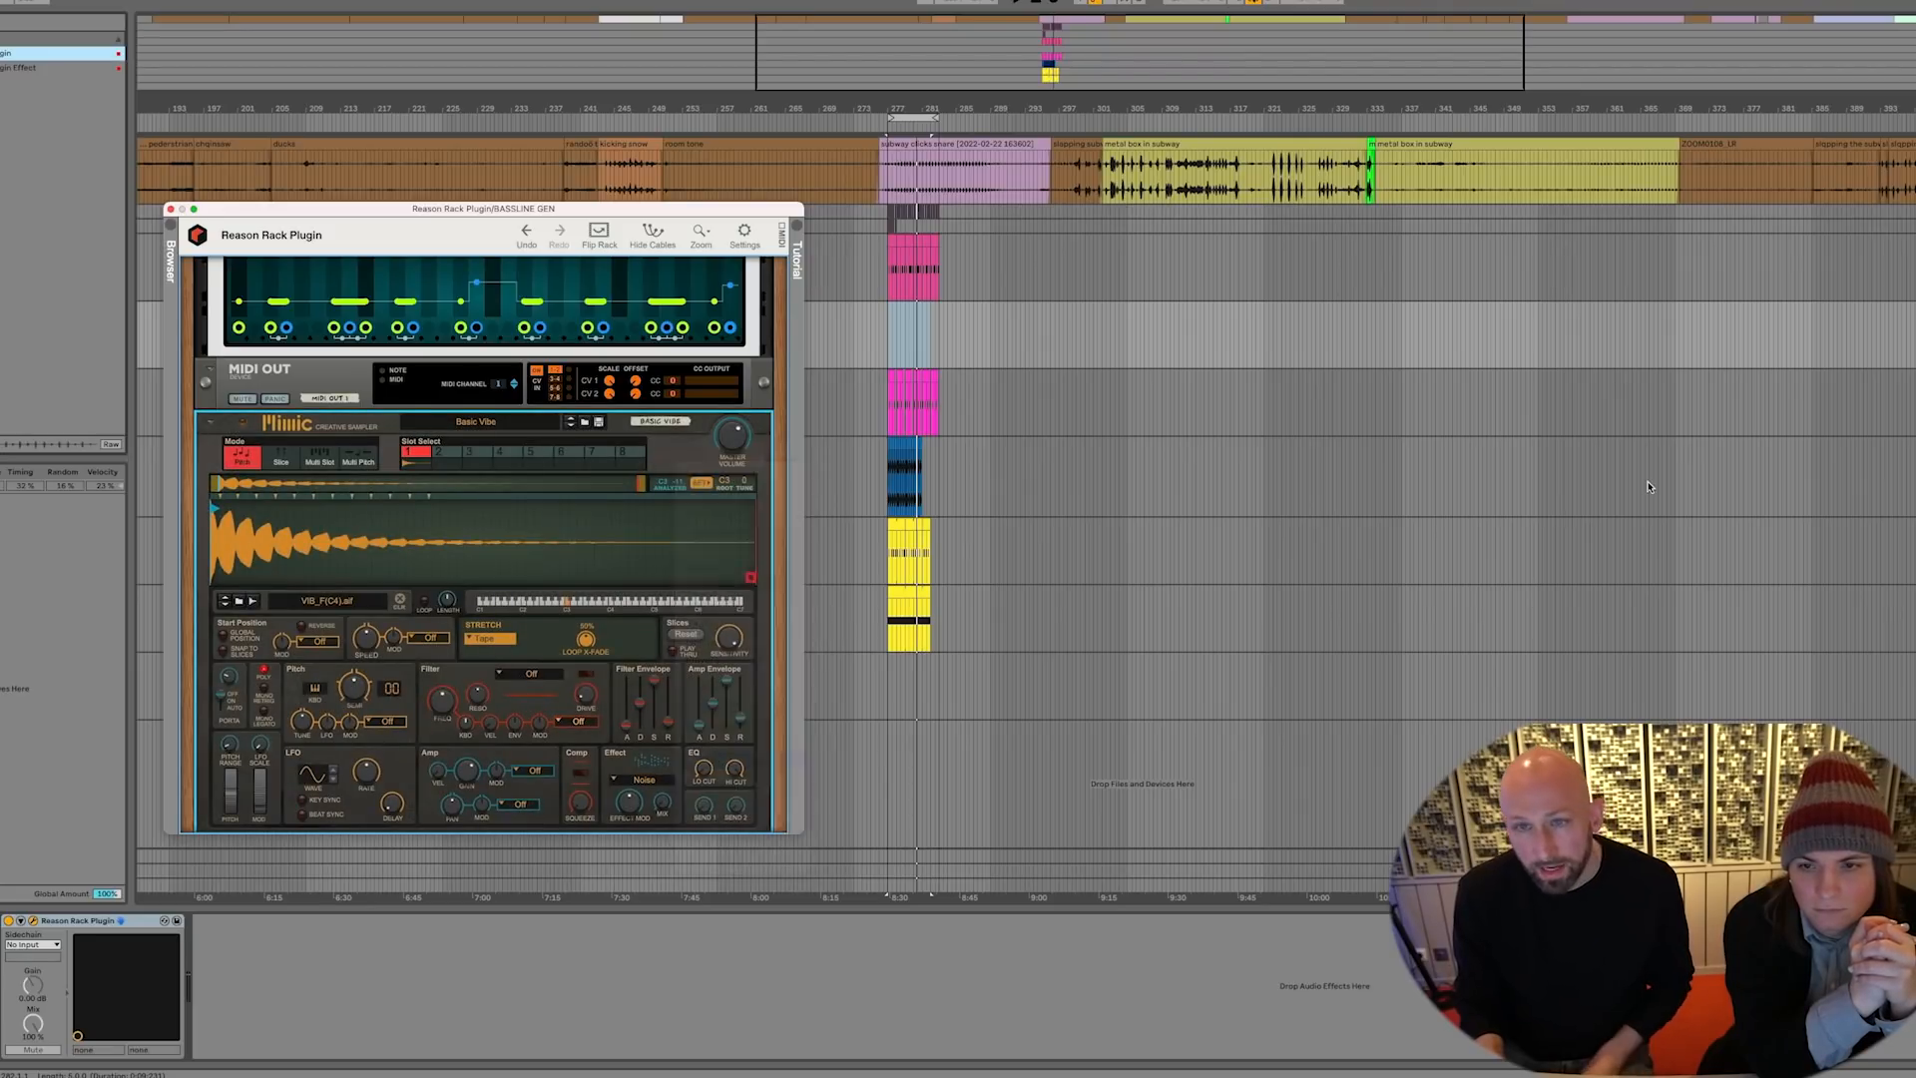
# Locate the musician 1 clip's audio file in the browser and load it into the empty Mimic sampler
pyautogui.moveTo(1782, 106); pyautogui.dragTo(1217, 87)
pyautogui.rightClick(1810, 144)
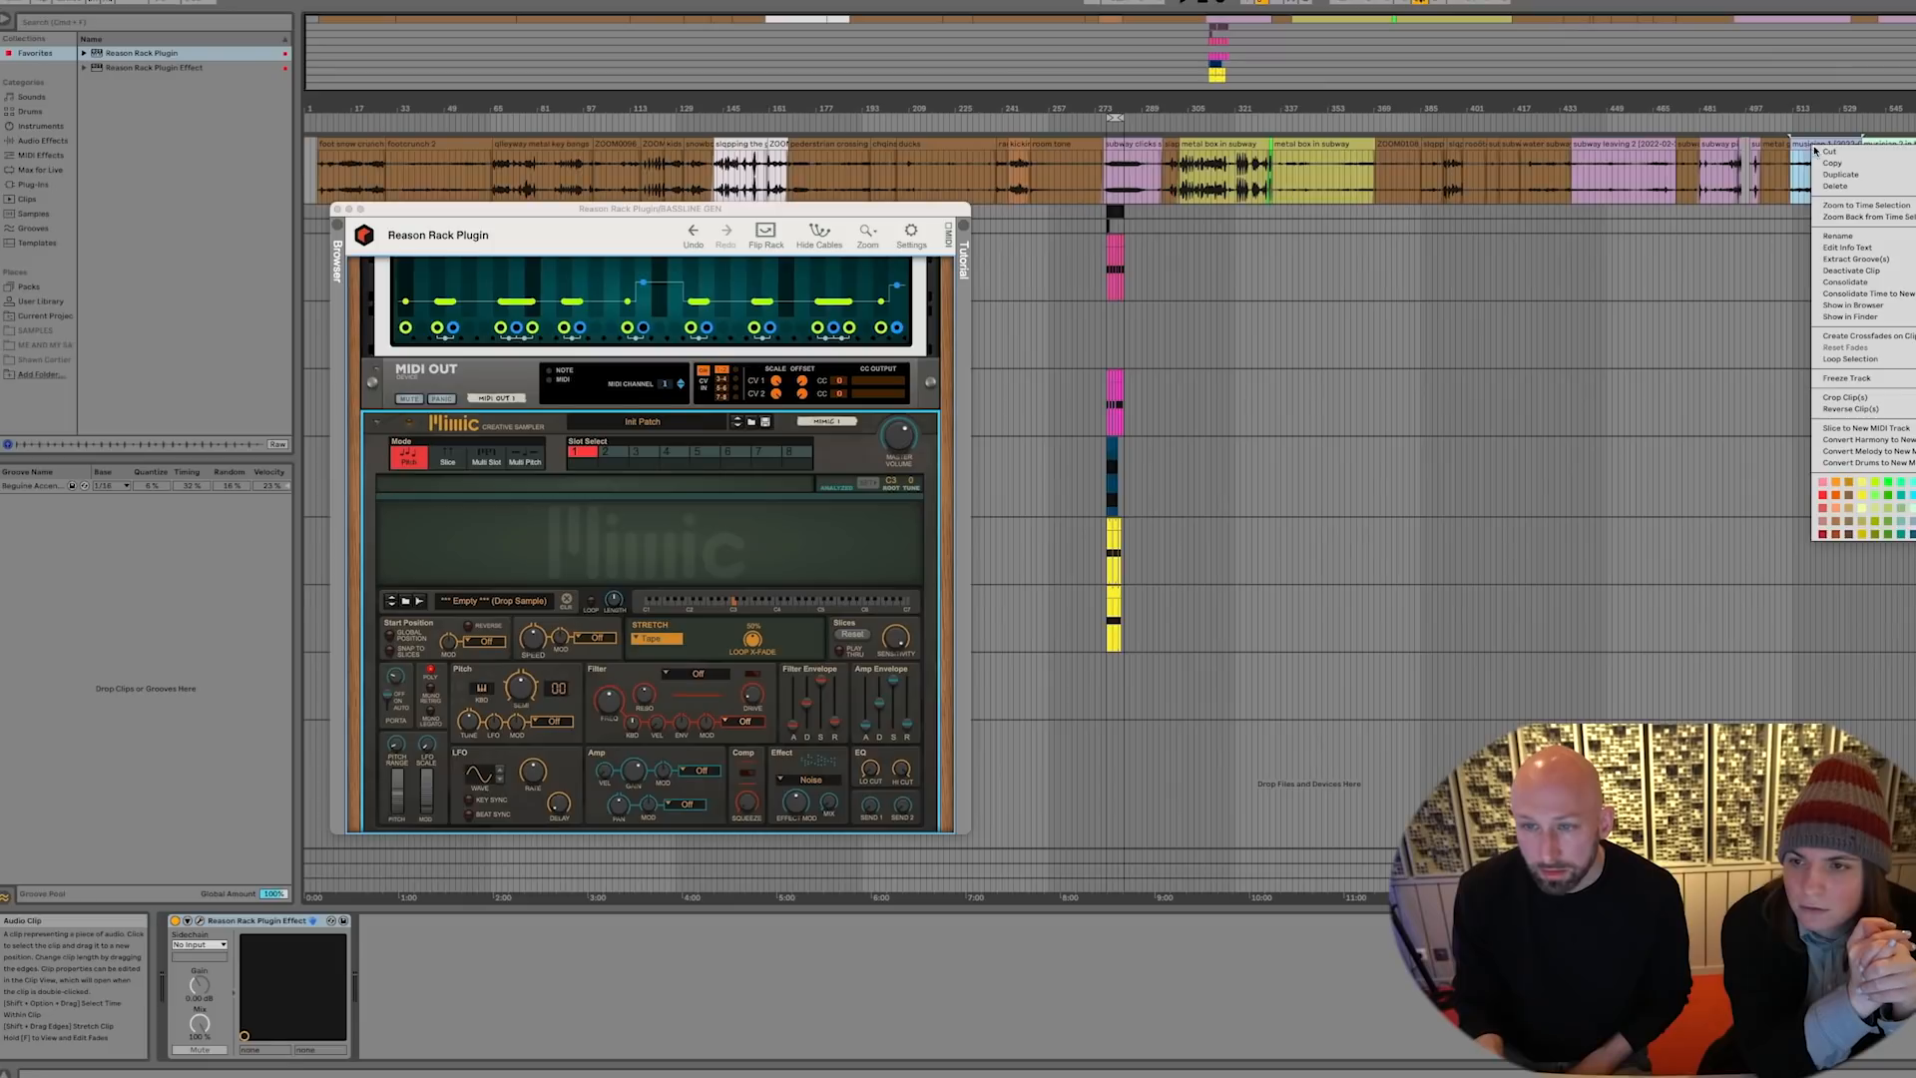
pyautogui.click(1869, 306)
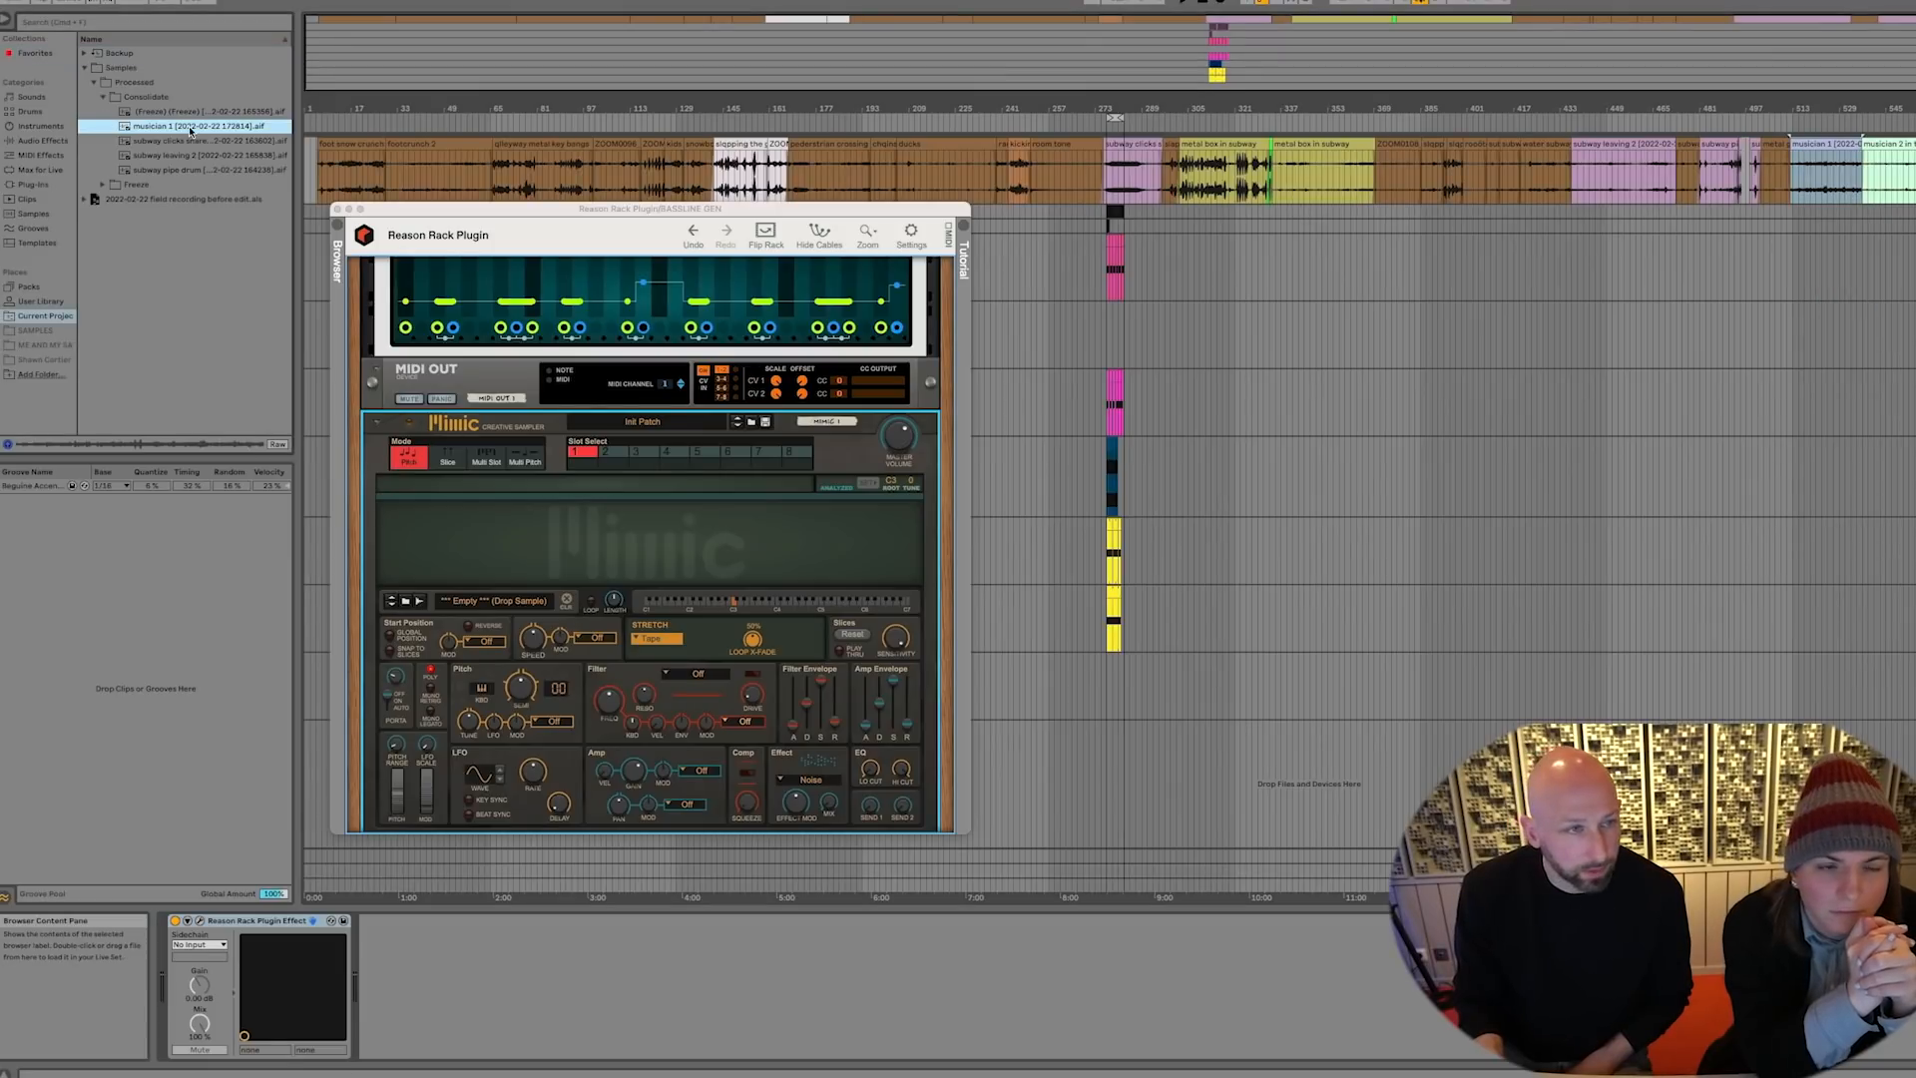
pyautogui.moveTo(192, 126); pyautogui.dragTo(661, 549)
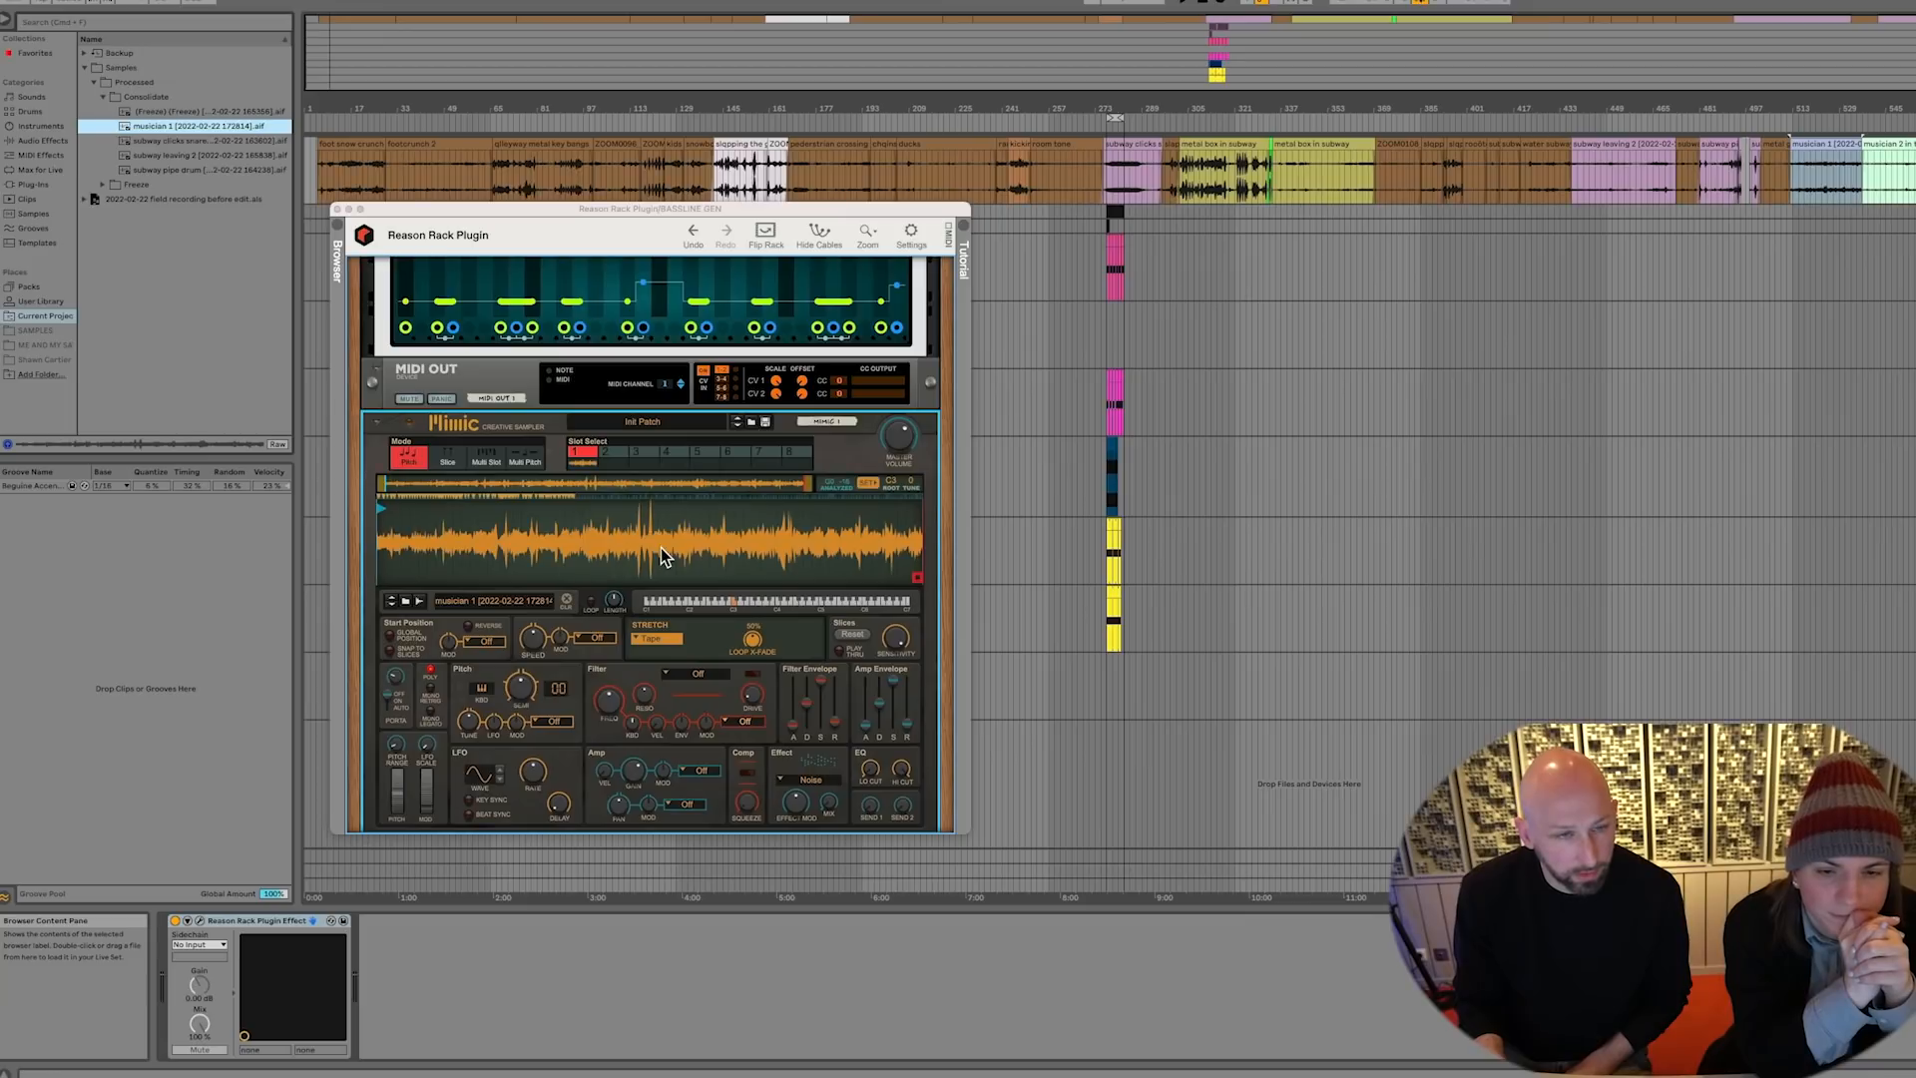
# Try a start point about a quarter into the musician 1 sample in Mimic, and play the original clip in the arrangement
pyautogui.click(380, 512)
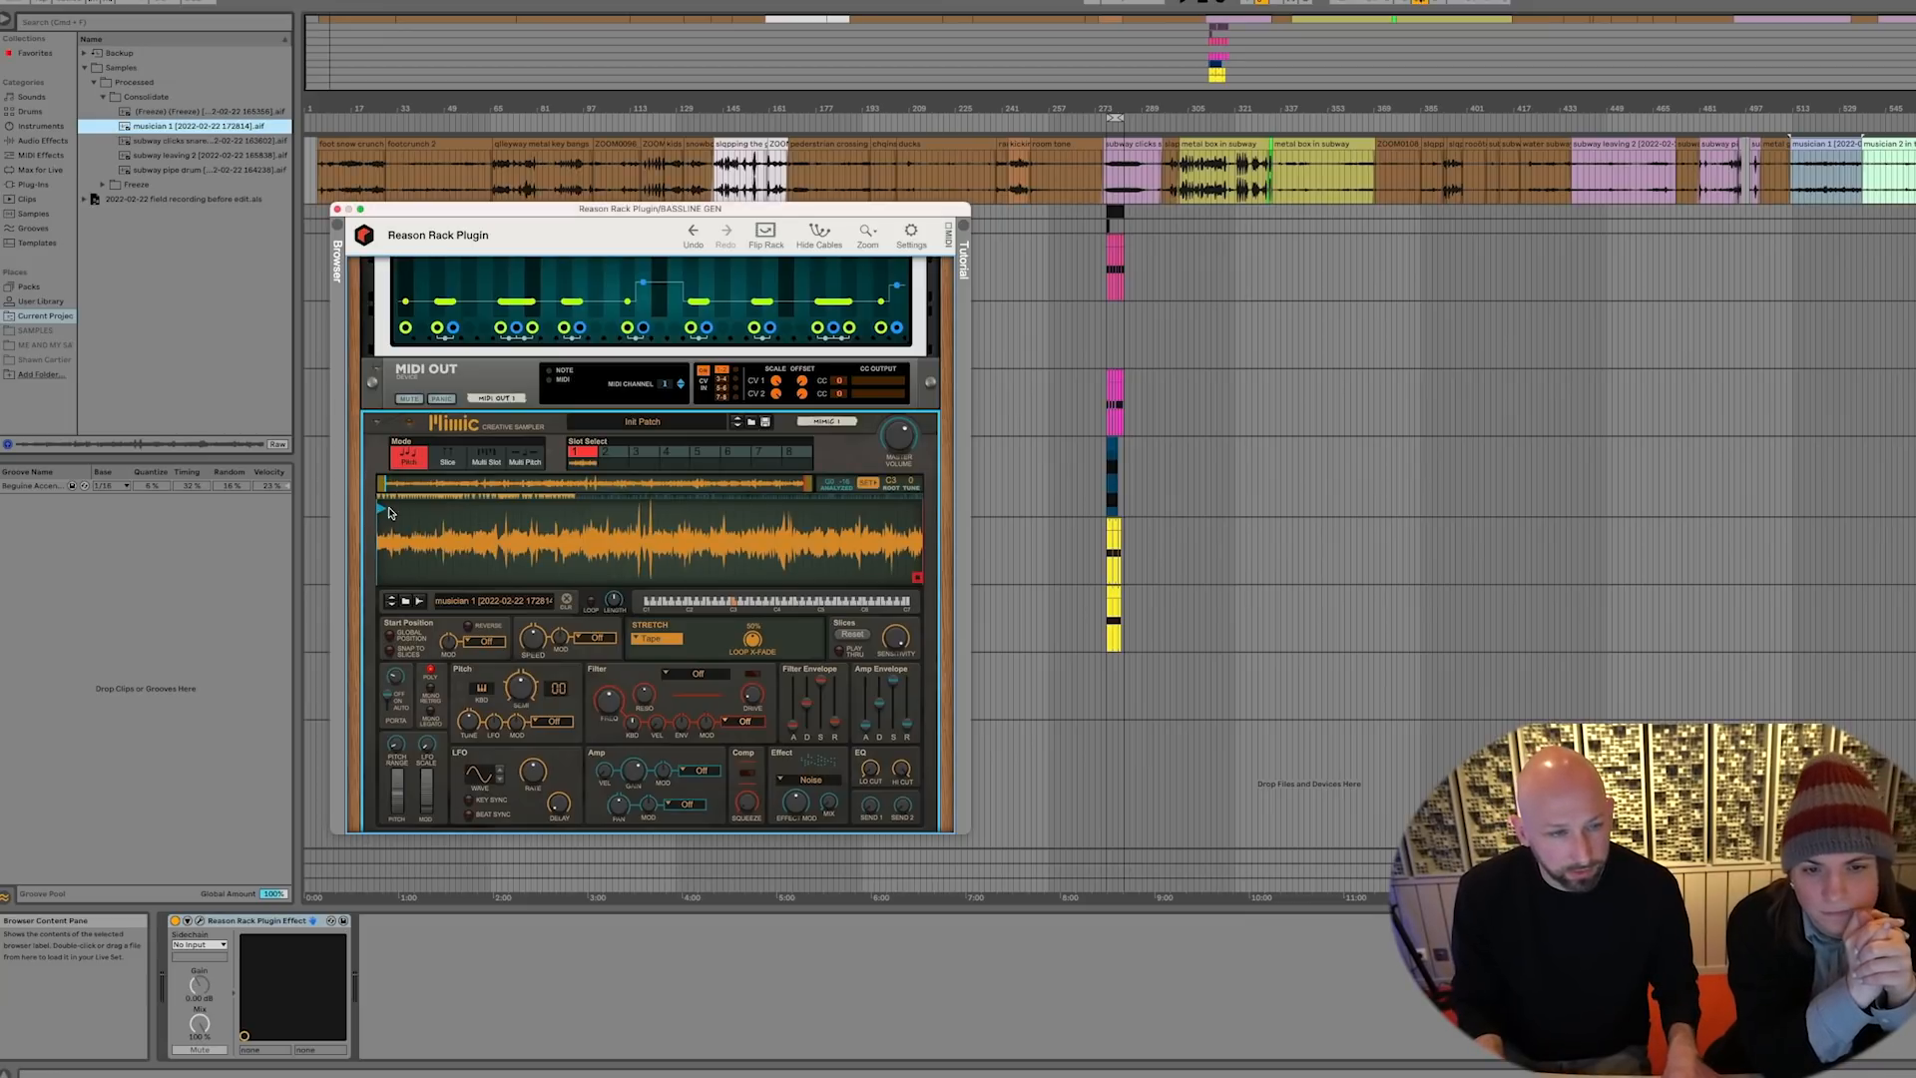
pyautogui.moveTo(395, 511); pyautogui.dragTo(515, 515)
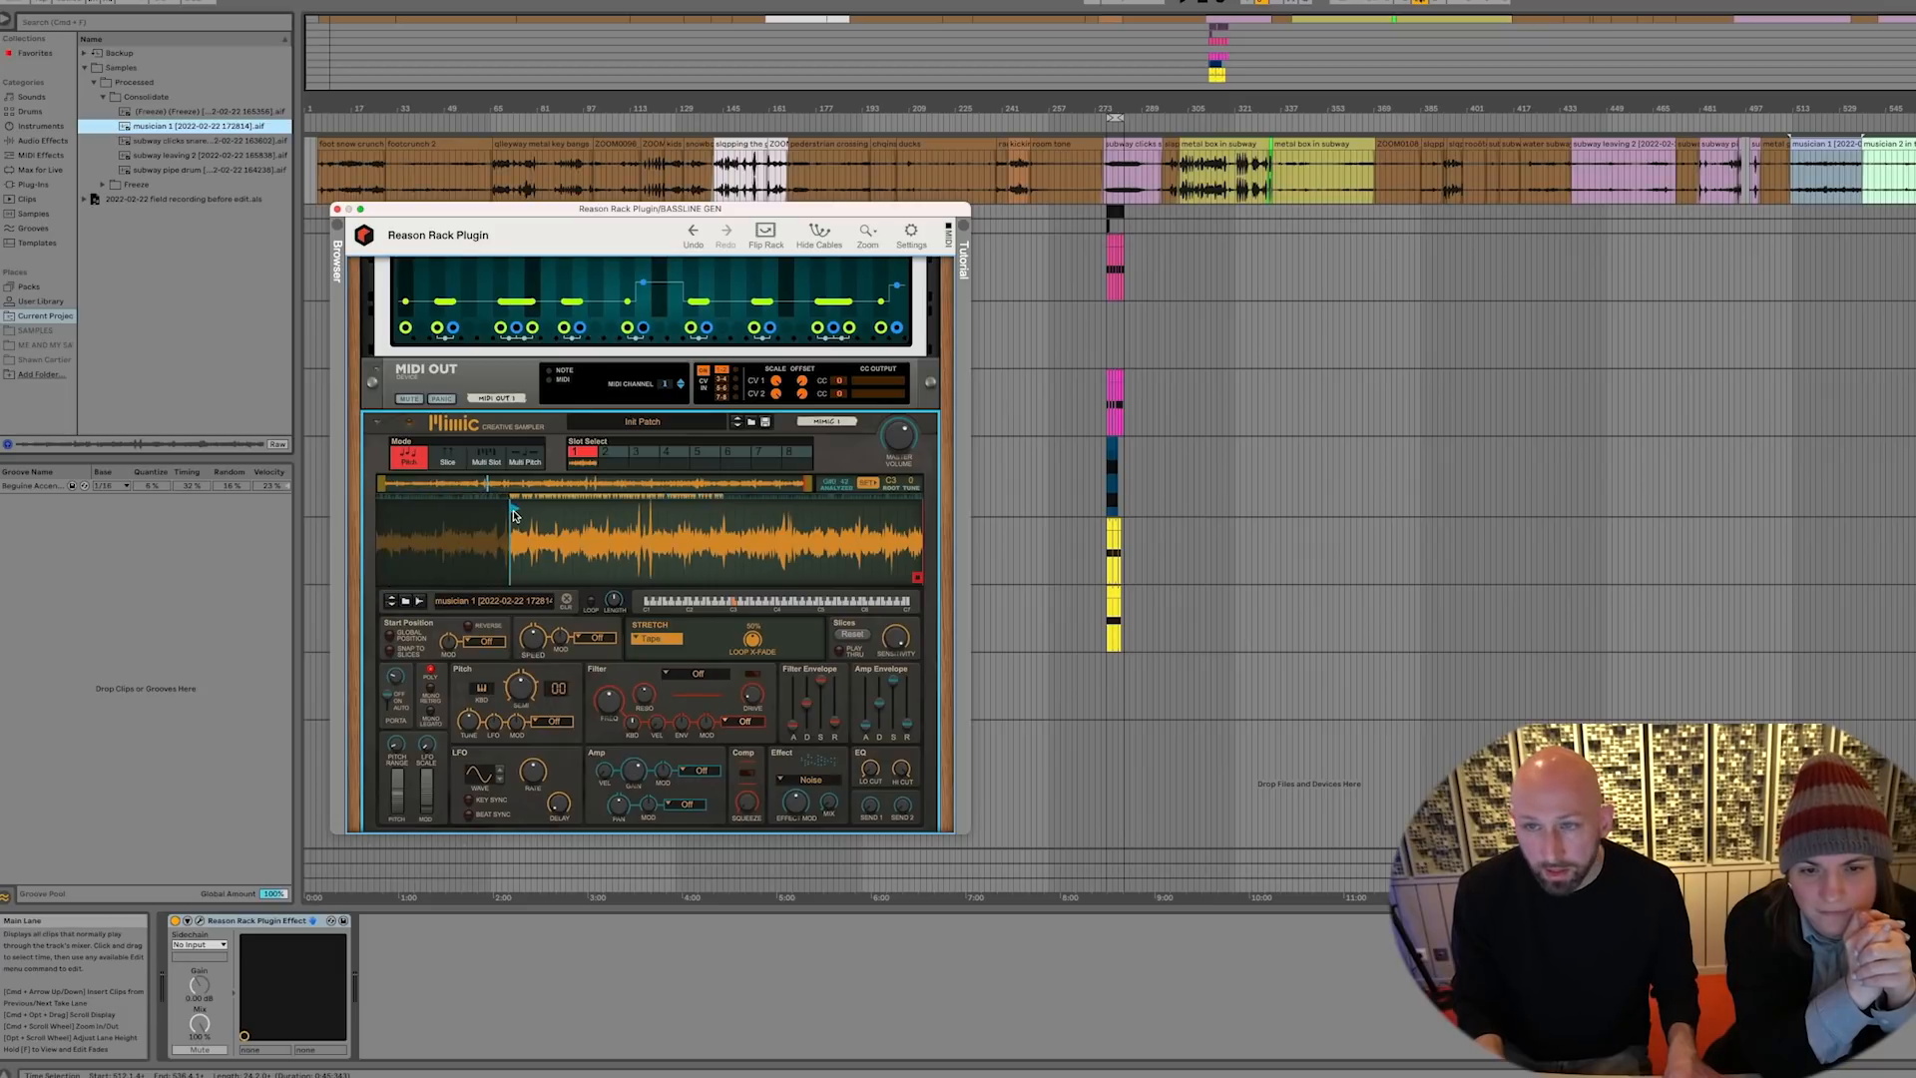
pyautogui.click(1881, 176)
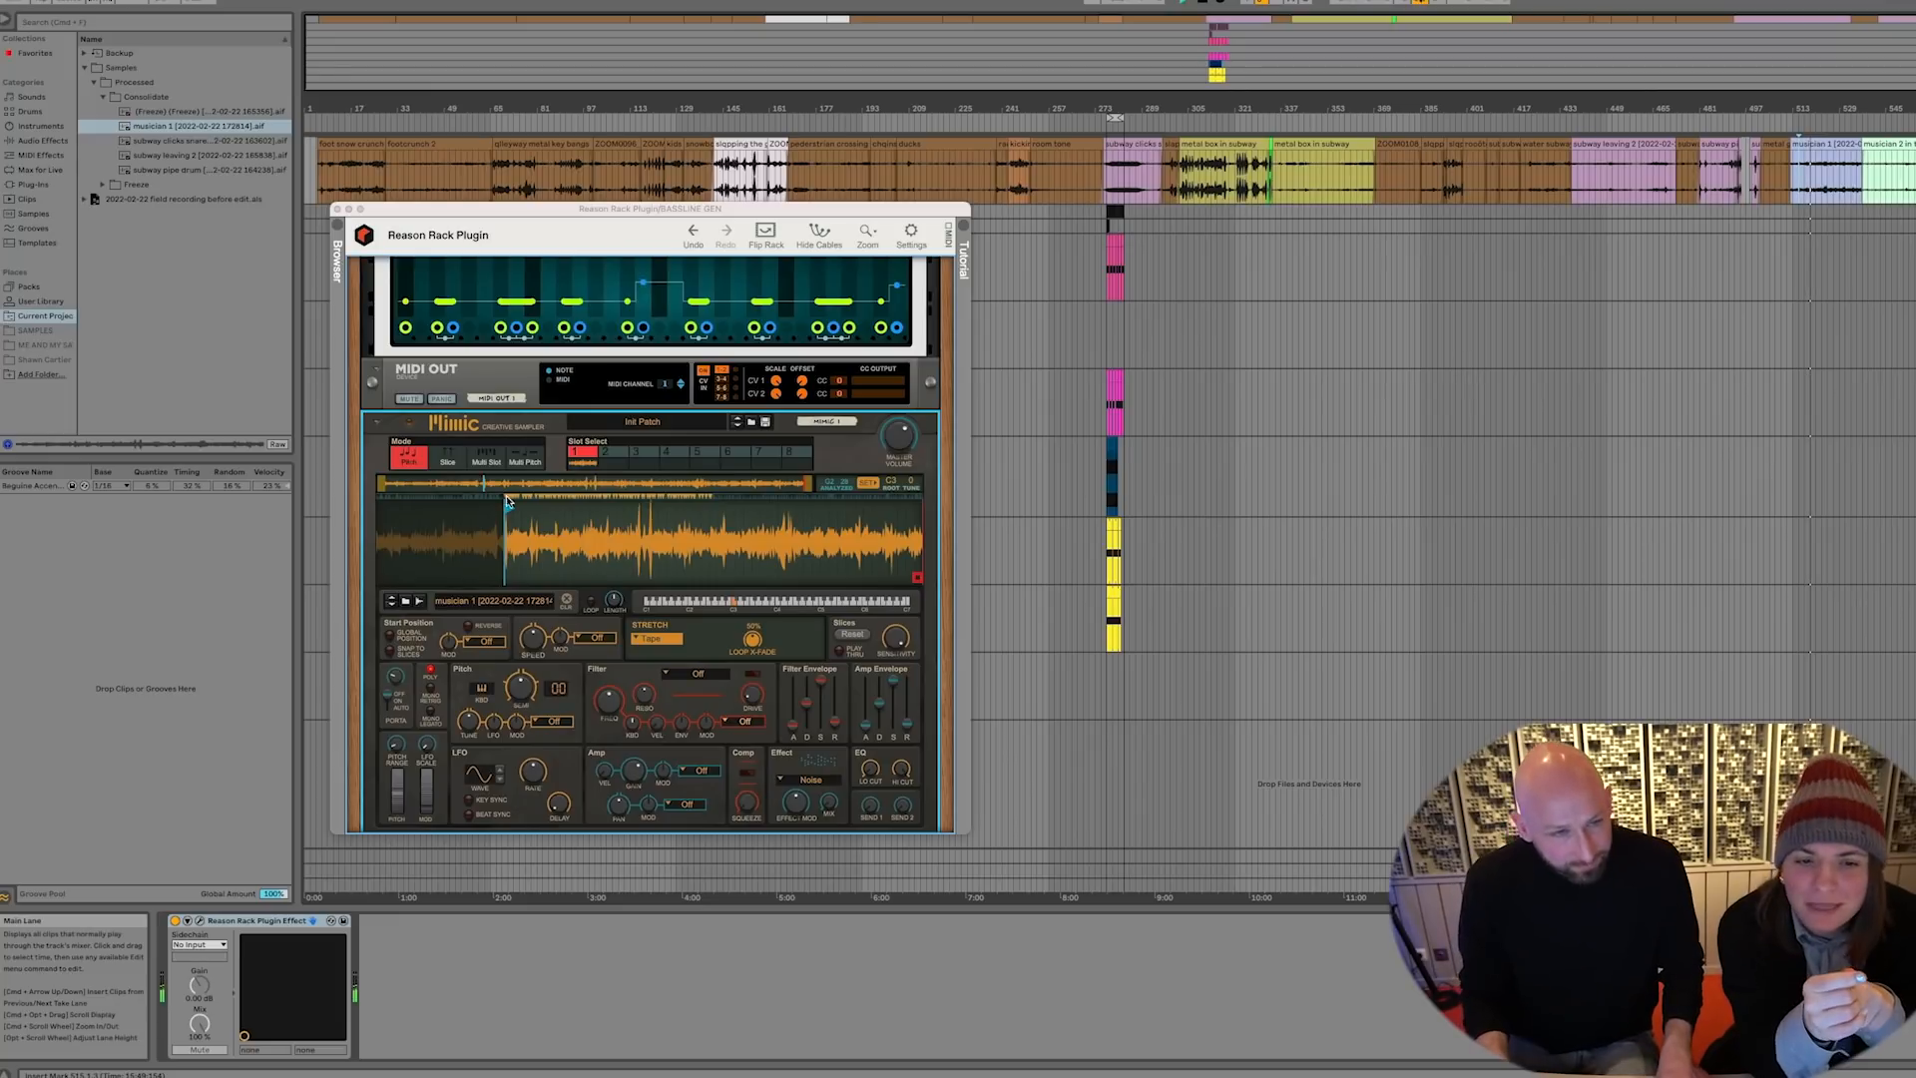
pyautogui.moveTo(509, 512)
pyautogui.mouseDown()
pyautogui.moveTo(375, 516)
pyautogui.moveTo(394, 581)
pyautogui.moveTo(629, 596)
pyautogui.moveTo(642, 569)
pyautogui.mouseUp()
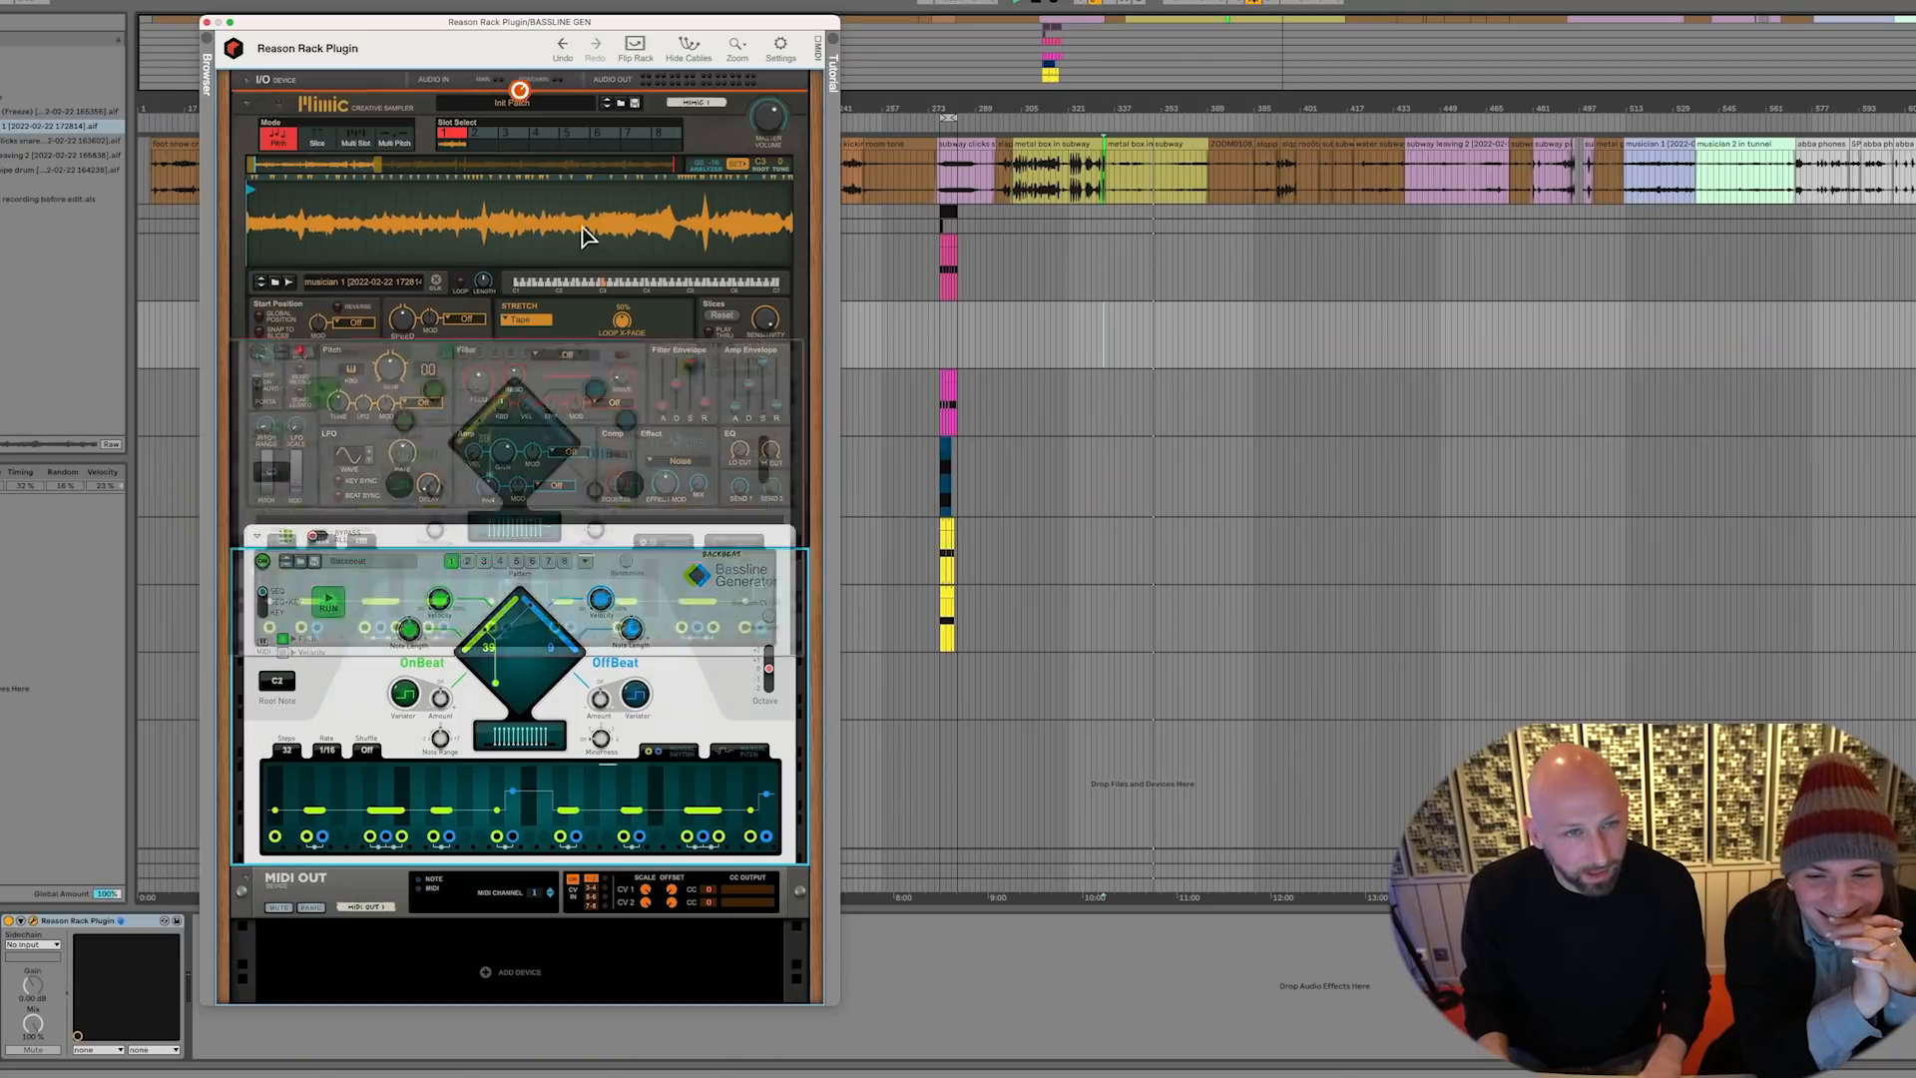
# Move the Bassline Generator above Mimic so it drives the sampler, and place the playback position at the start of the beat clips
pyautogui.moveTo(567, 283); pyautogui.dragTo(561, 93)
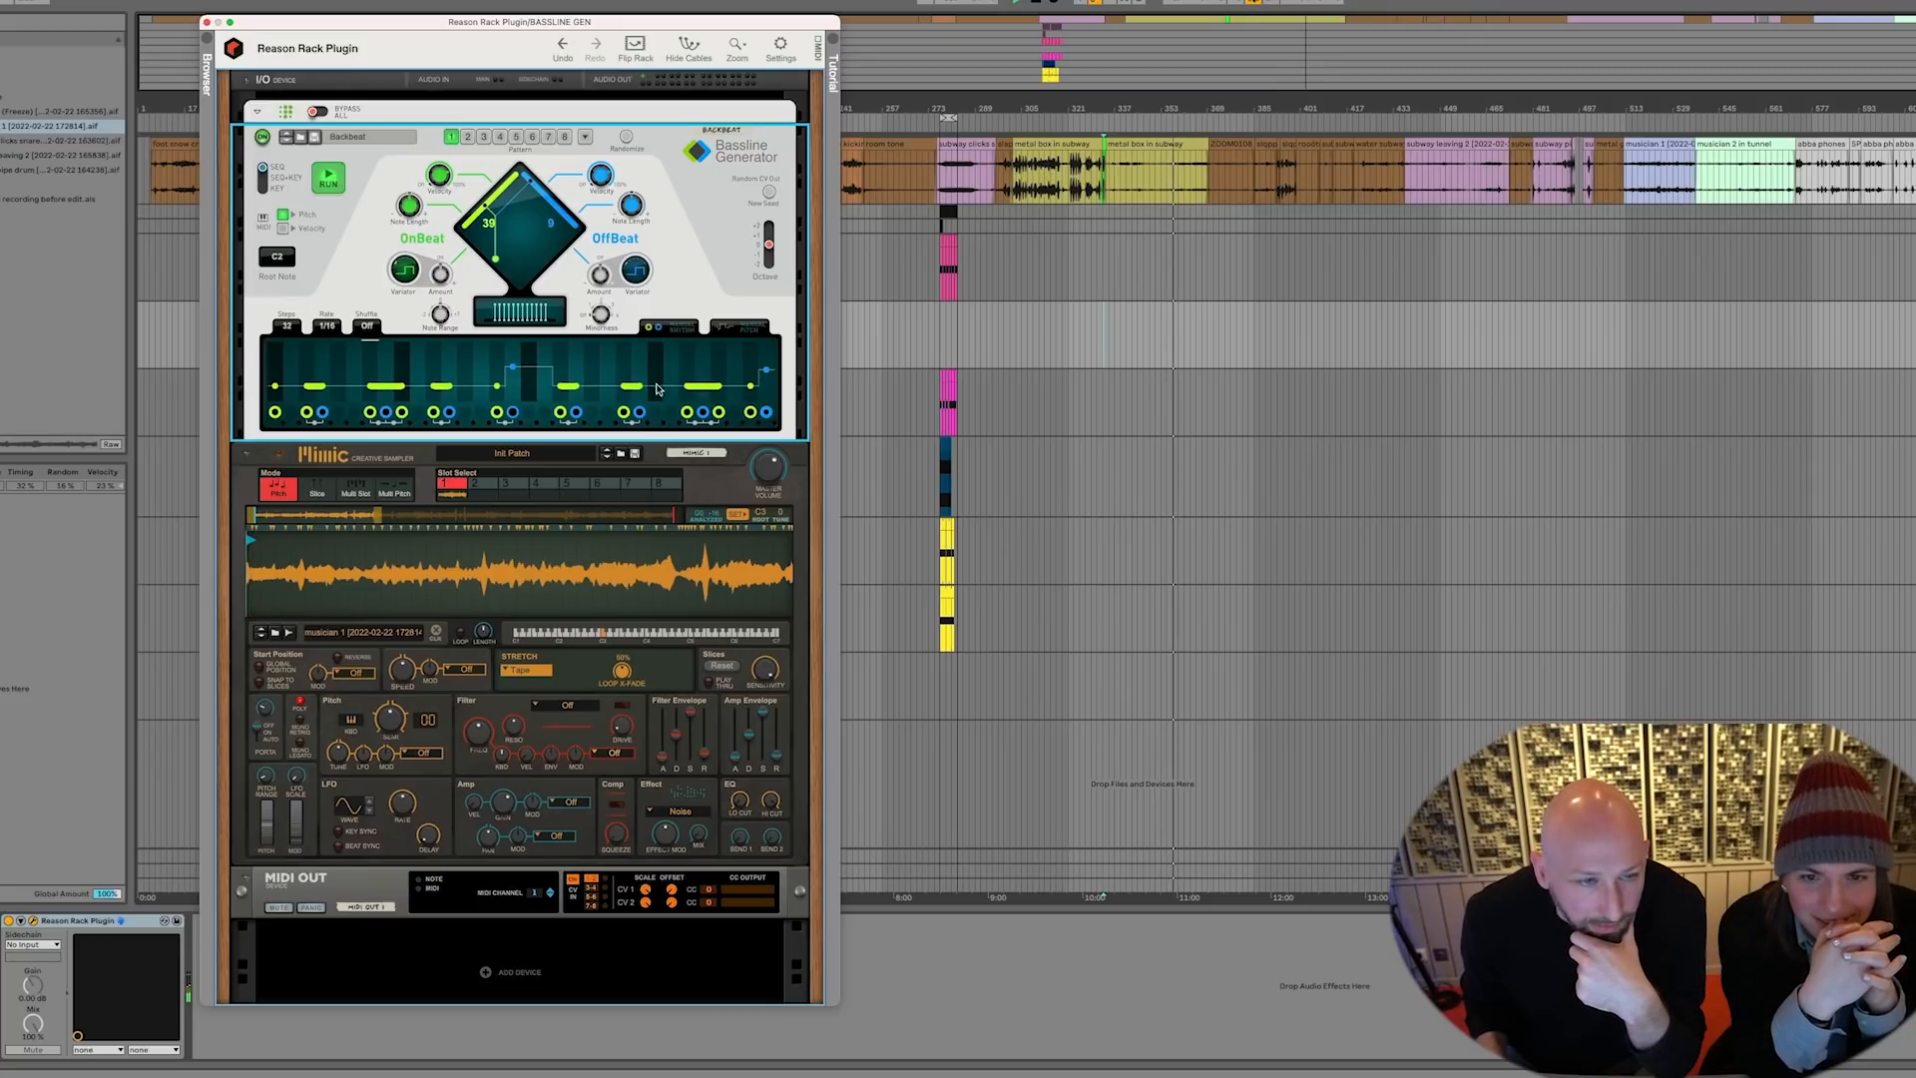
pyautogui.click(318, 529)
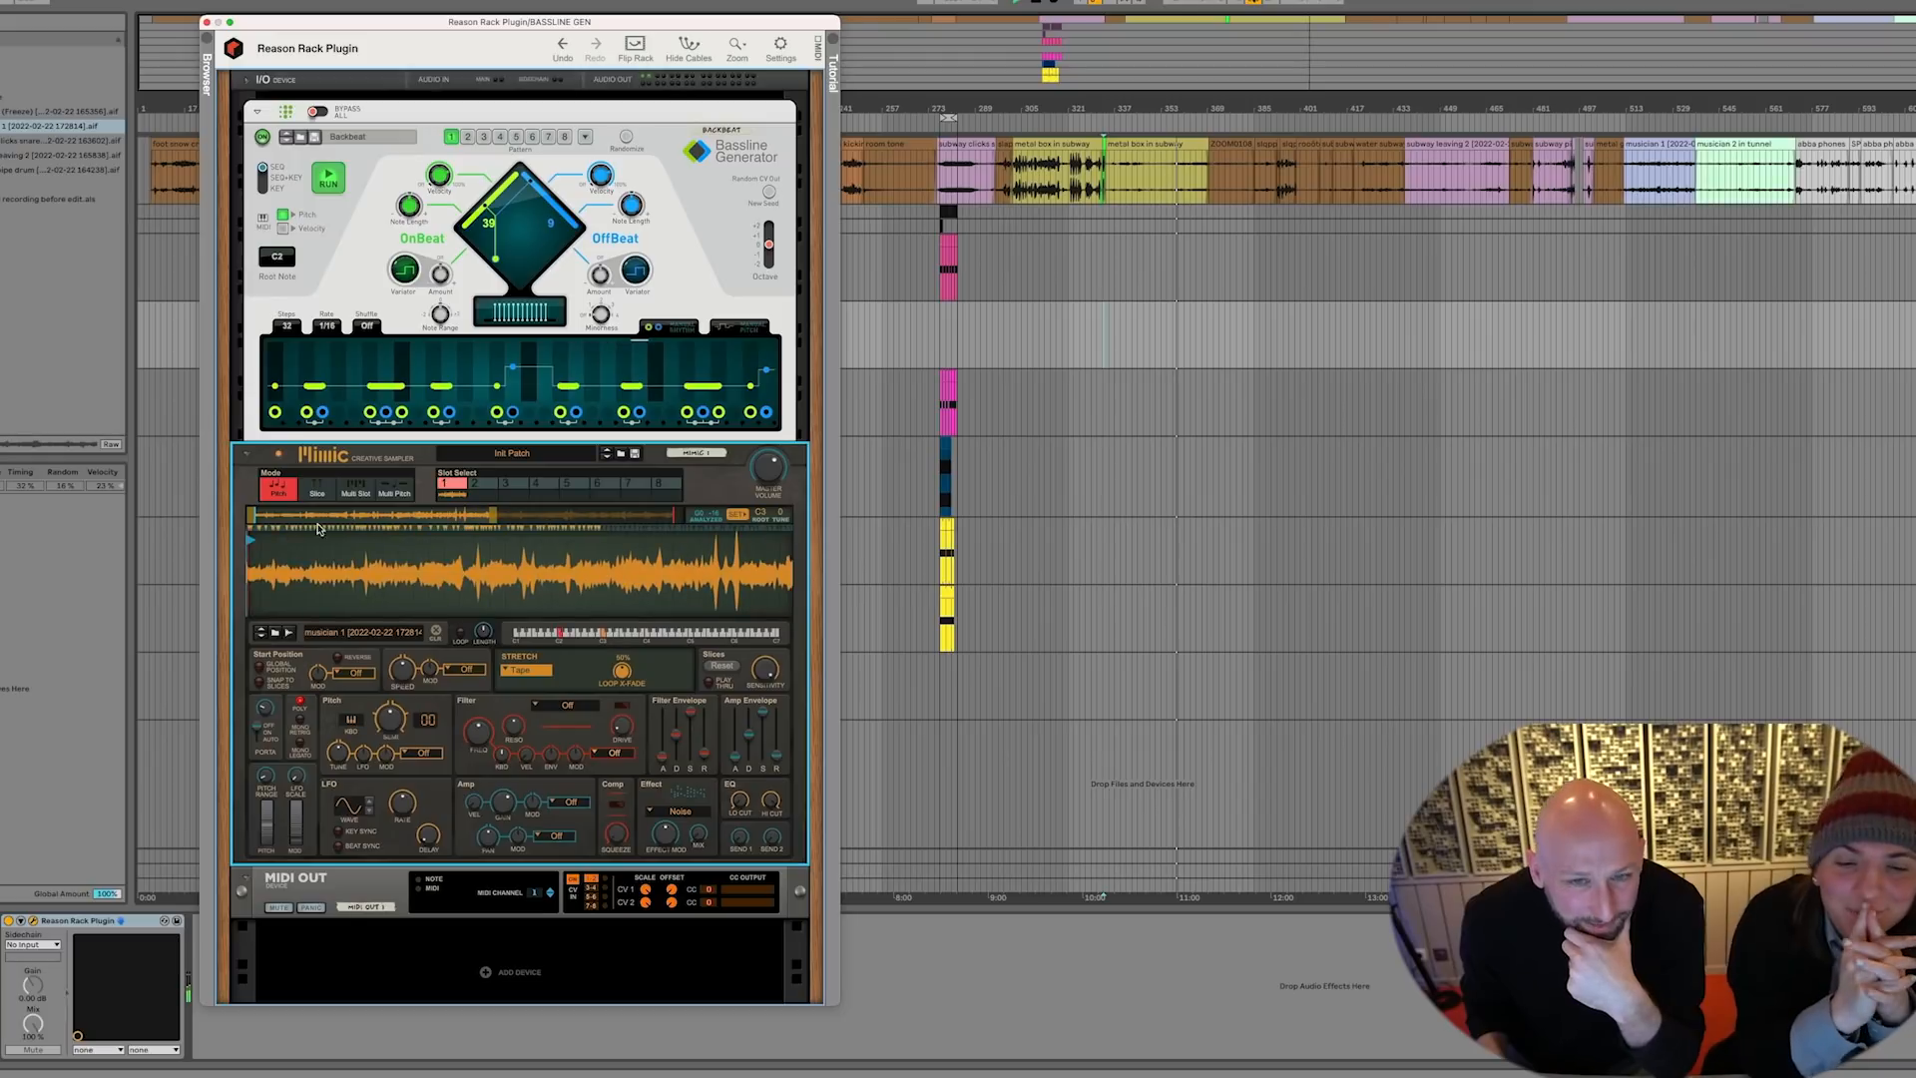
pyautogui.click(940, 313)
pyautogui.press('space')
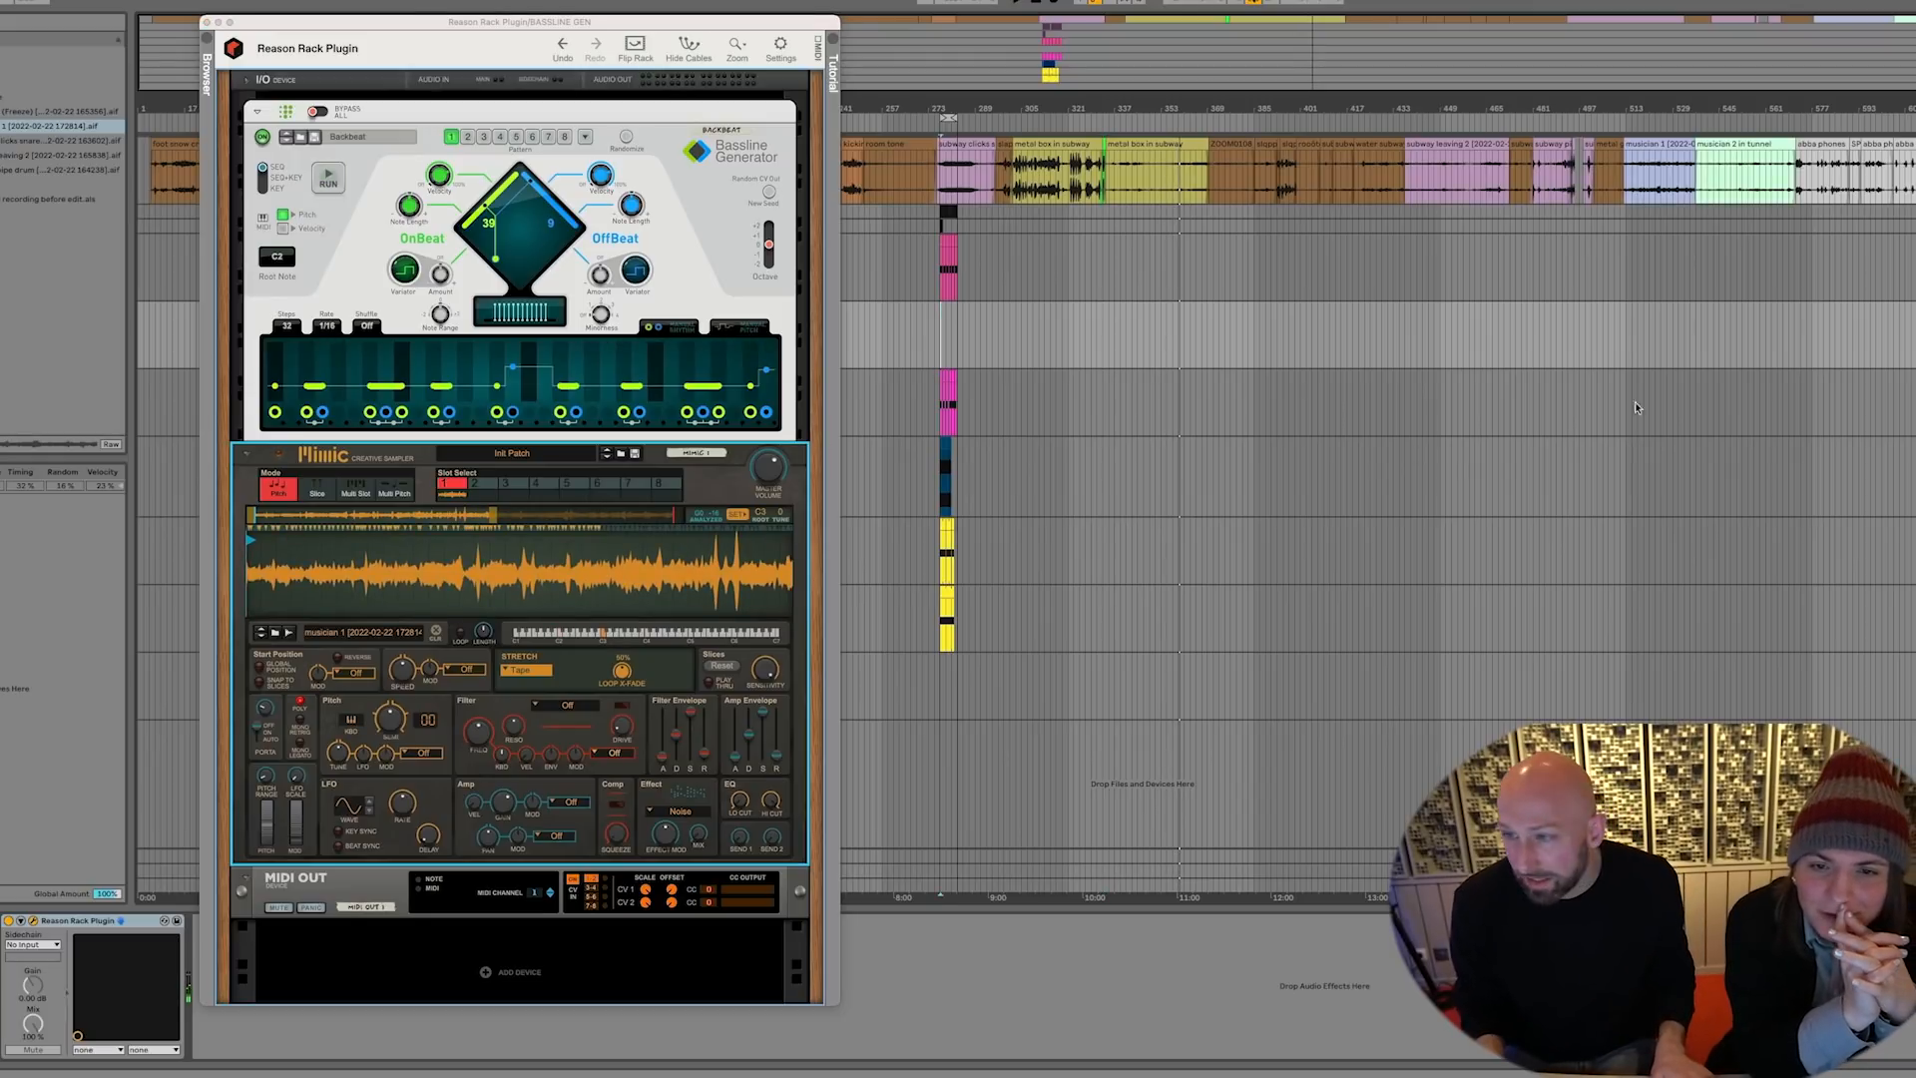
# Play the beat clips with the generated Mimic bassline, bring the loop region into closer view, and stop playback
pyautogui.press('space')
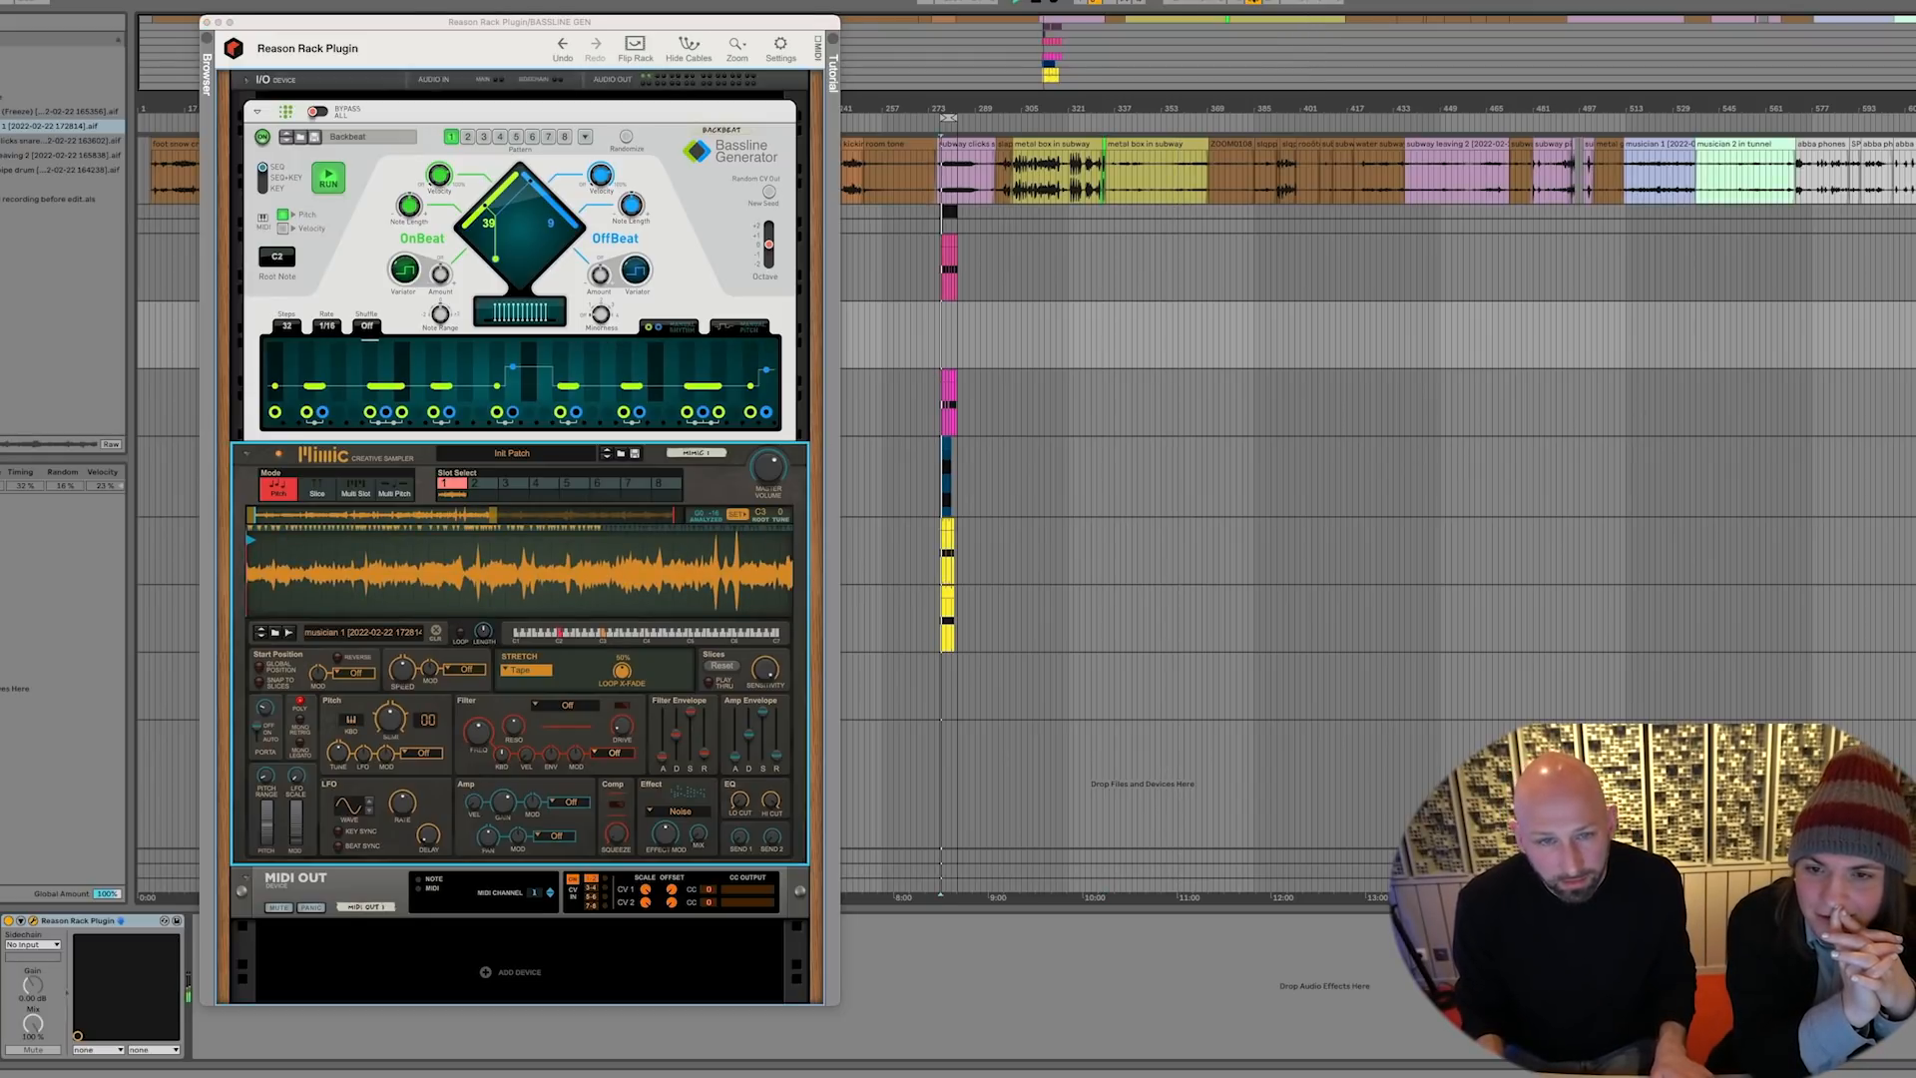
pyautogui.moveTo(953, 112); pyautogui.dragTo(922, 101)
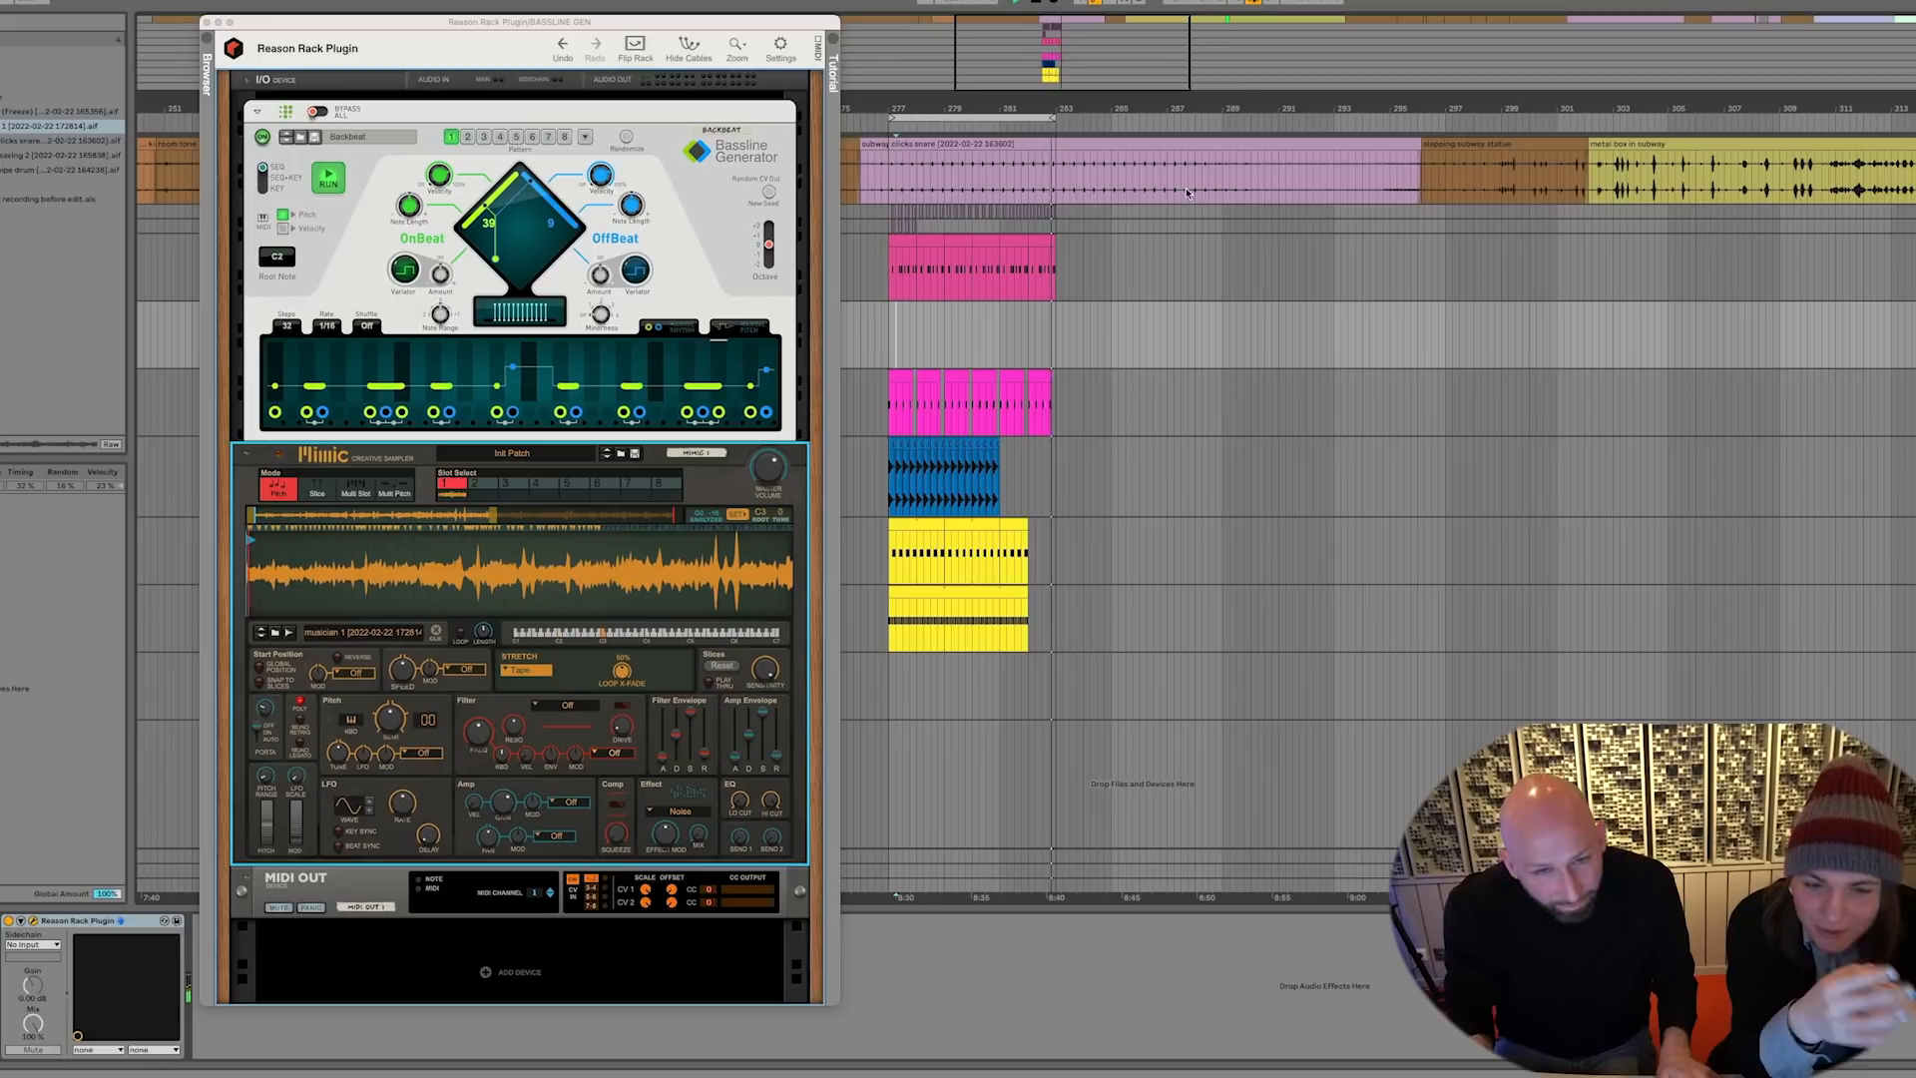
pyautogui.press('space')
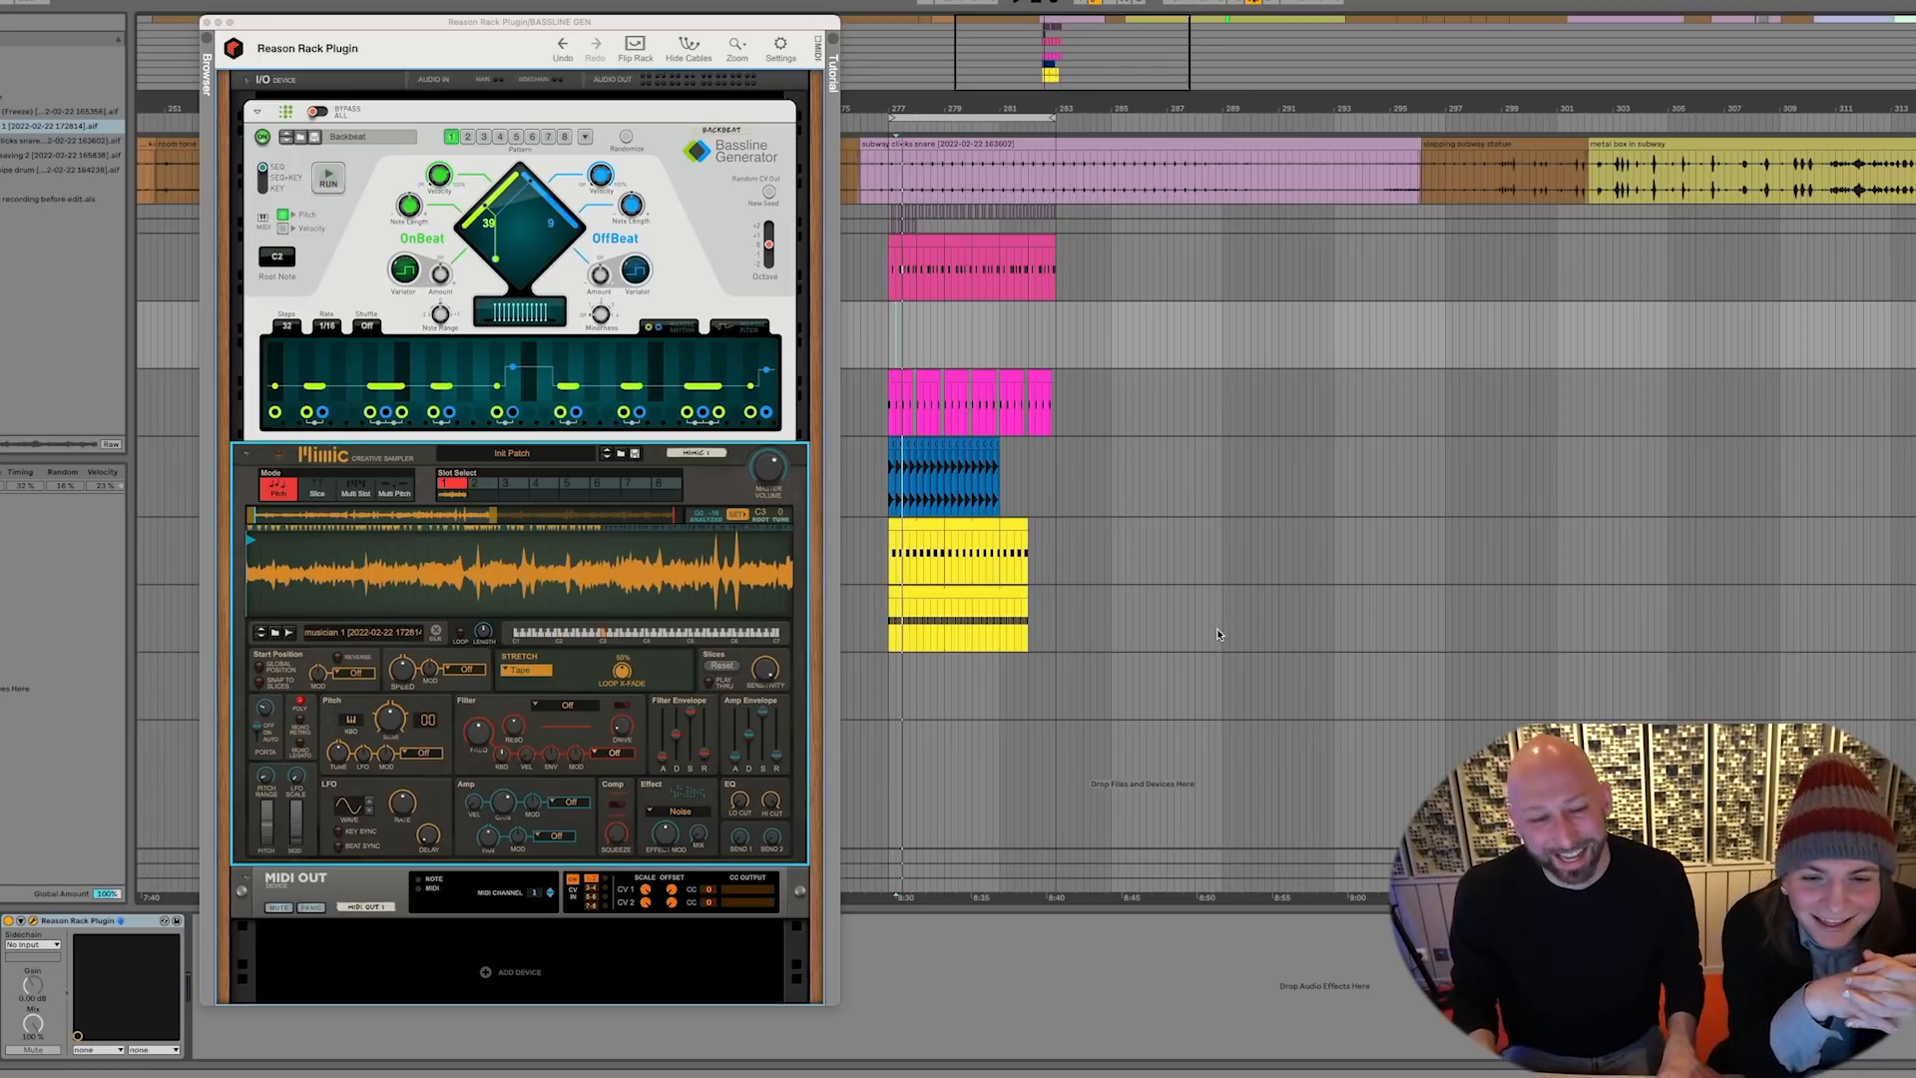
# Lower the sustain of Mimic's amp envelope to its minimum with a decay of 688 ms, and start playback
pyautogui.moveTo(763, 714); pyautogui.dragTo(754, 793)
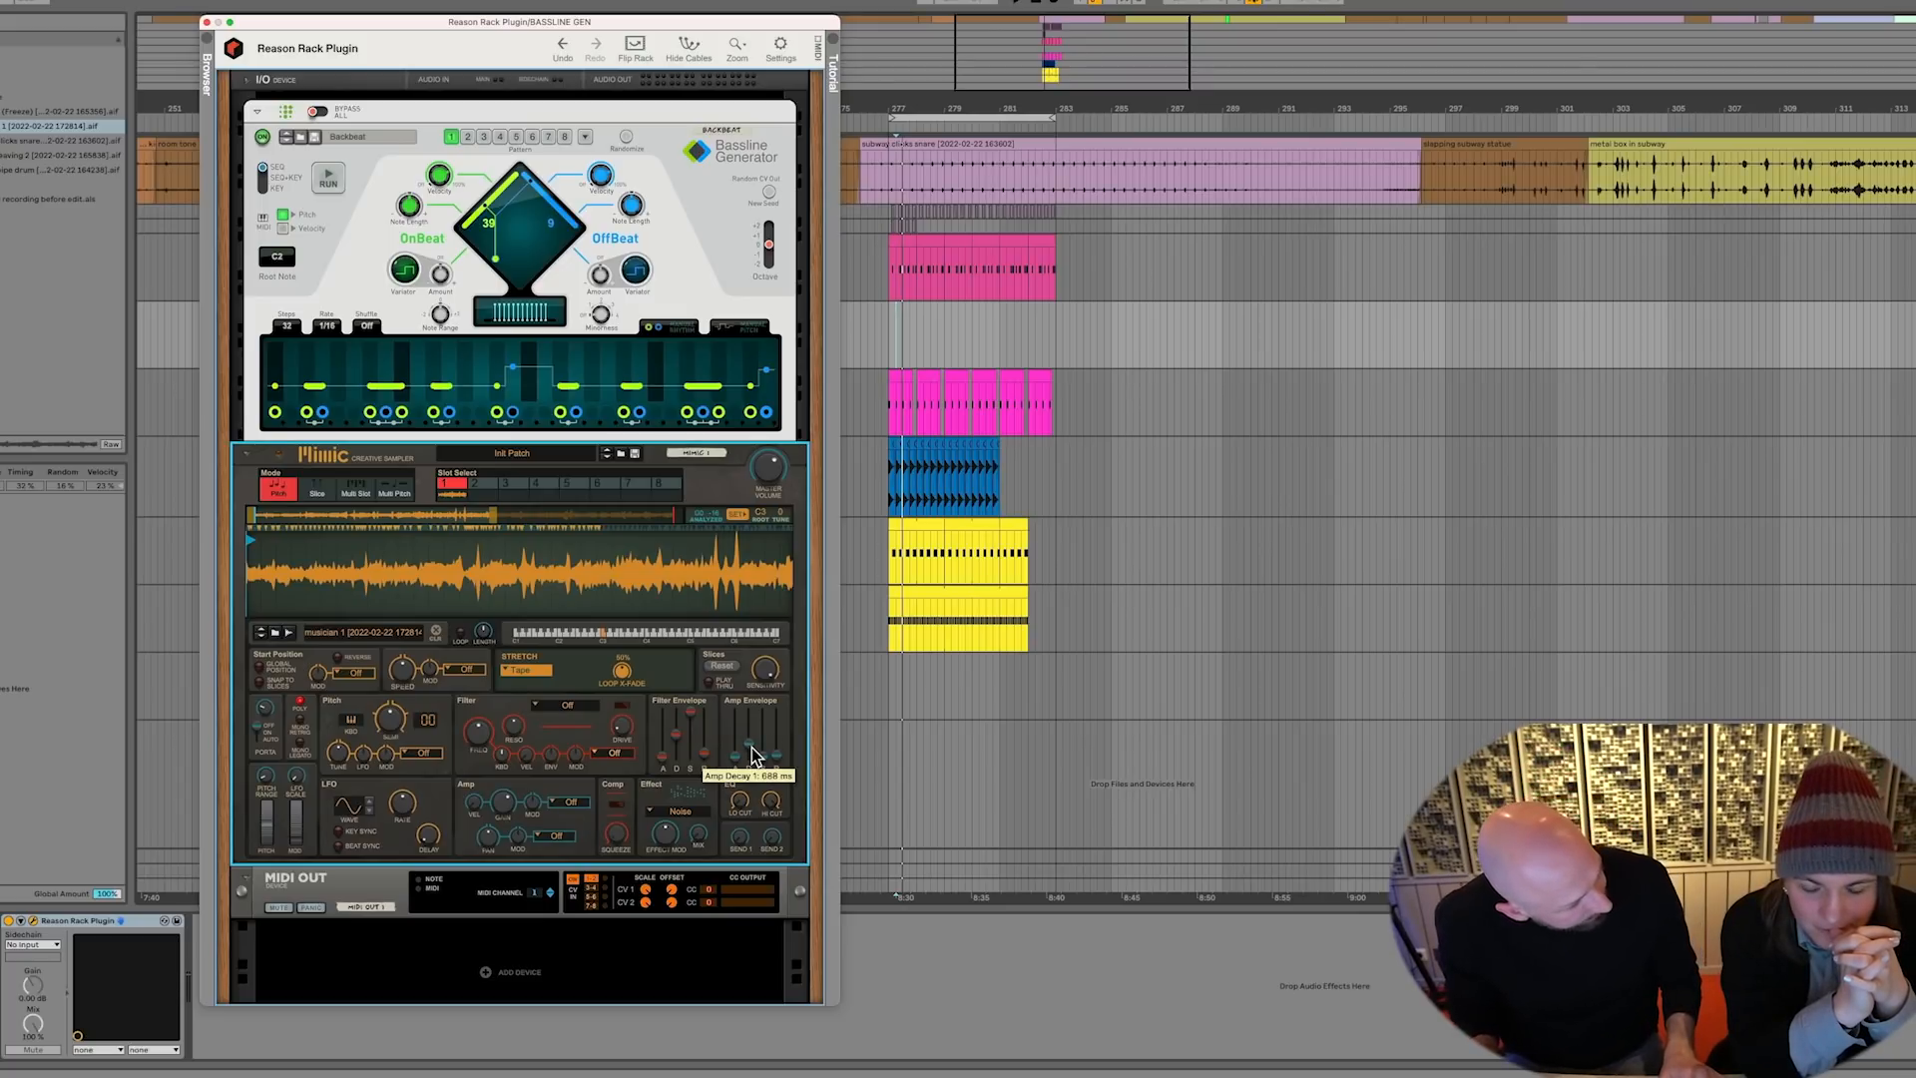
pyautogui.press('space')
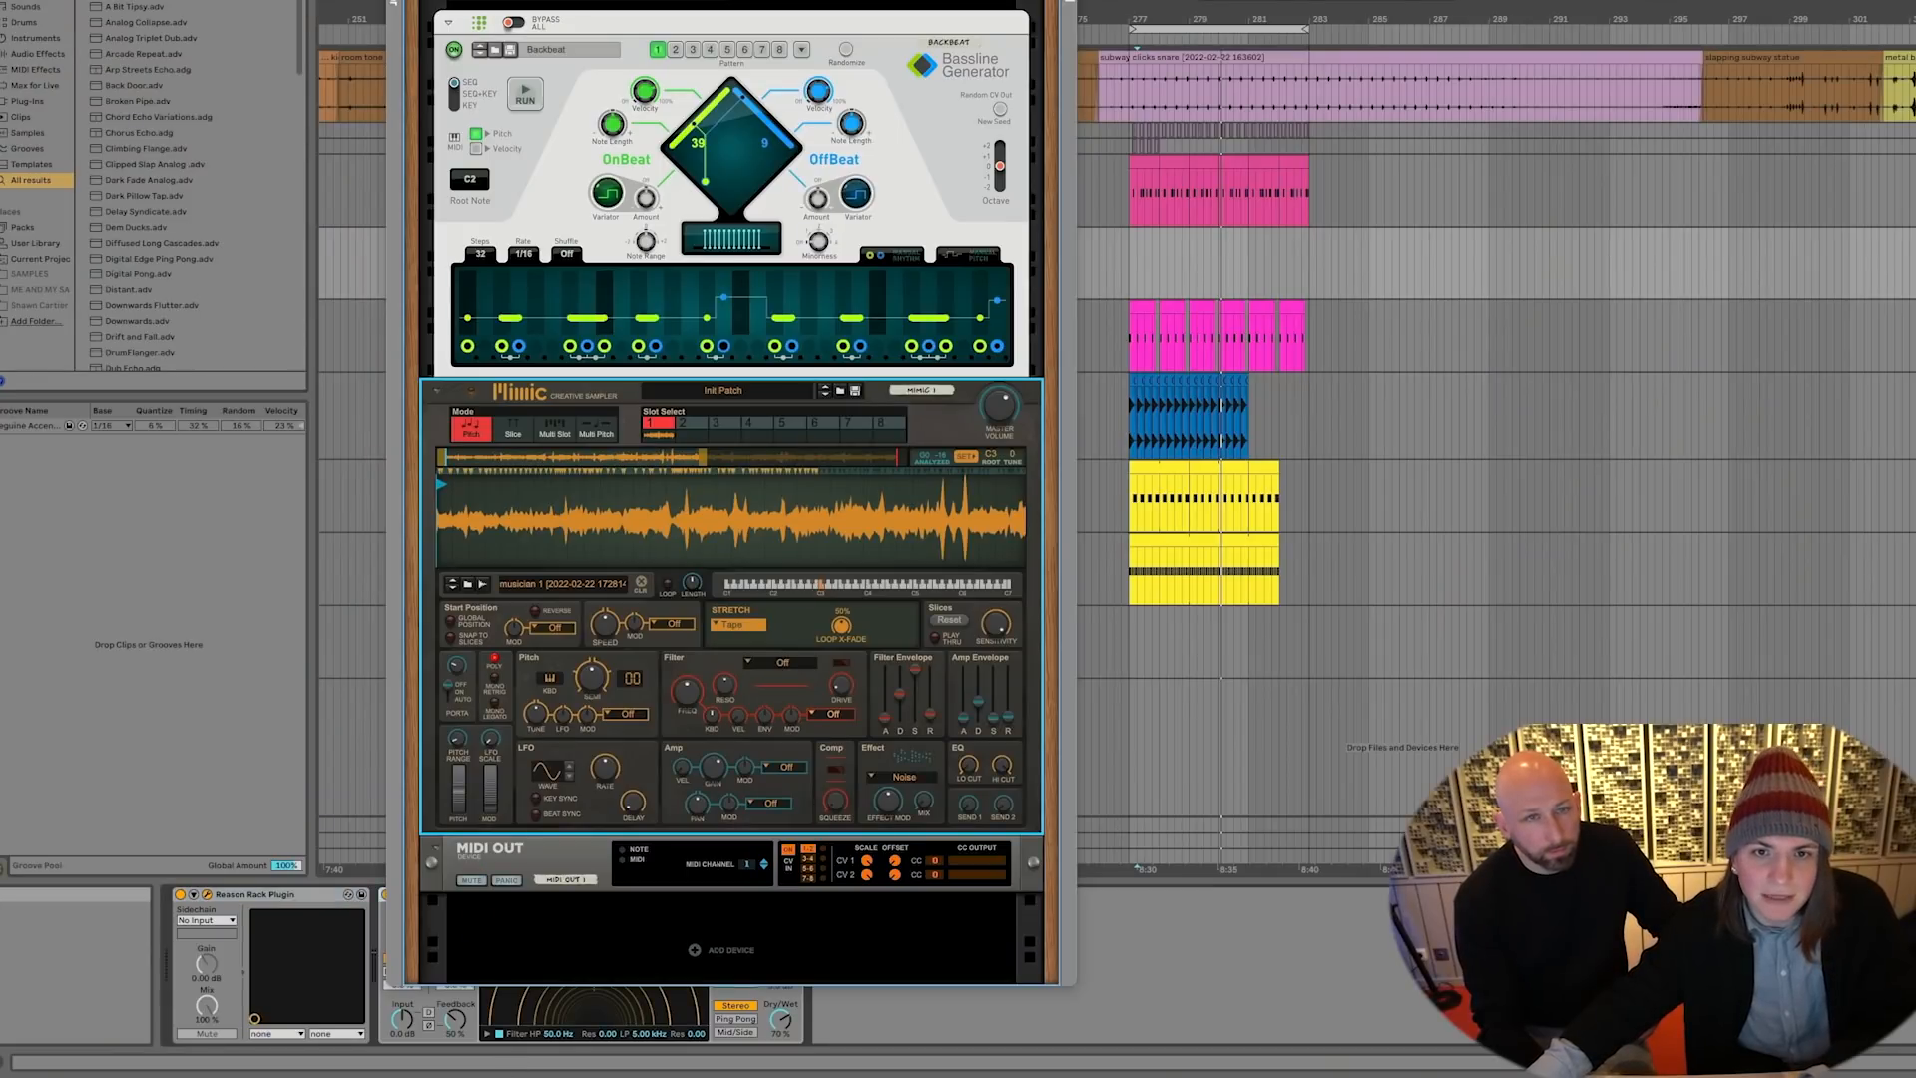
# Group the bassline track's Echo into an Audio Effect Rack and duplicate its chain to make three parallel chains
pyautogui.moveTo(732, 2); pyautogui.dragTo(1458, 0)
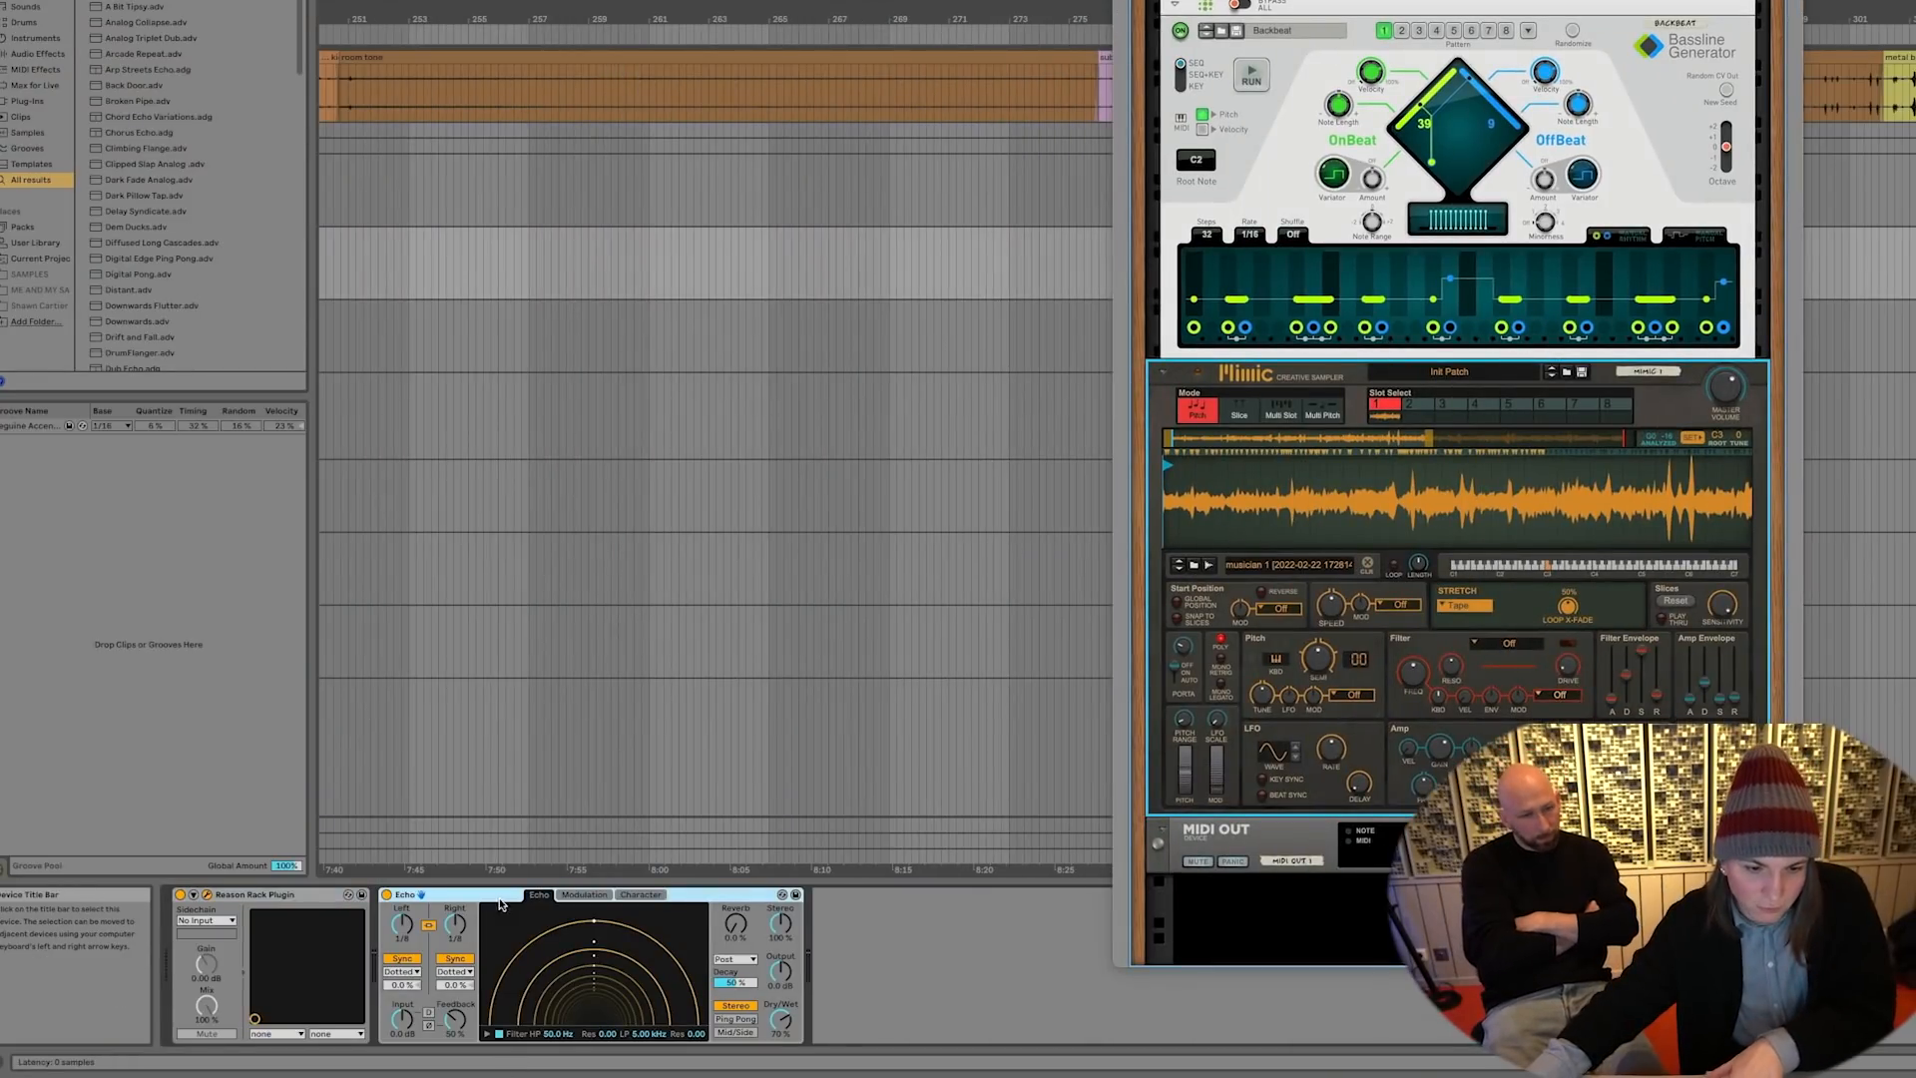
pyautogui.hotkey('ctrl', 'g')
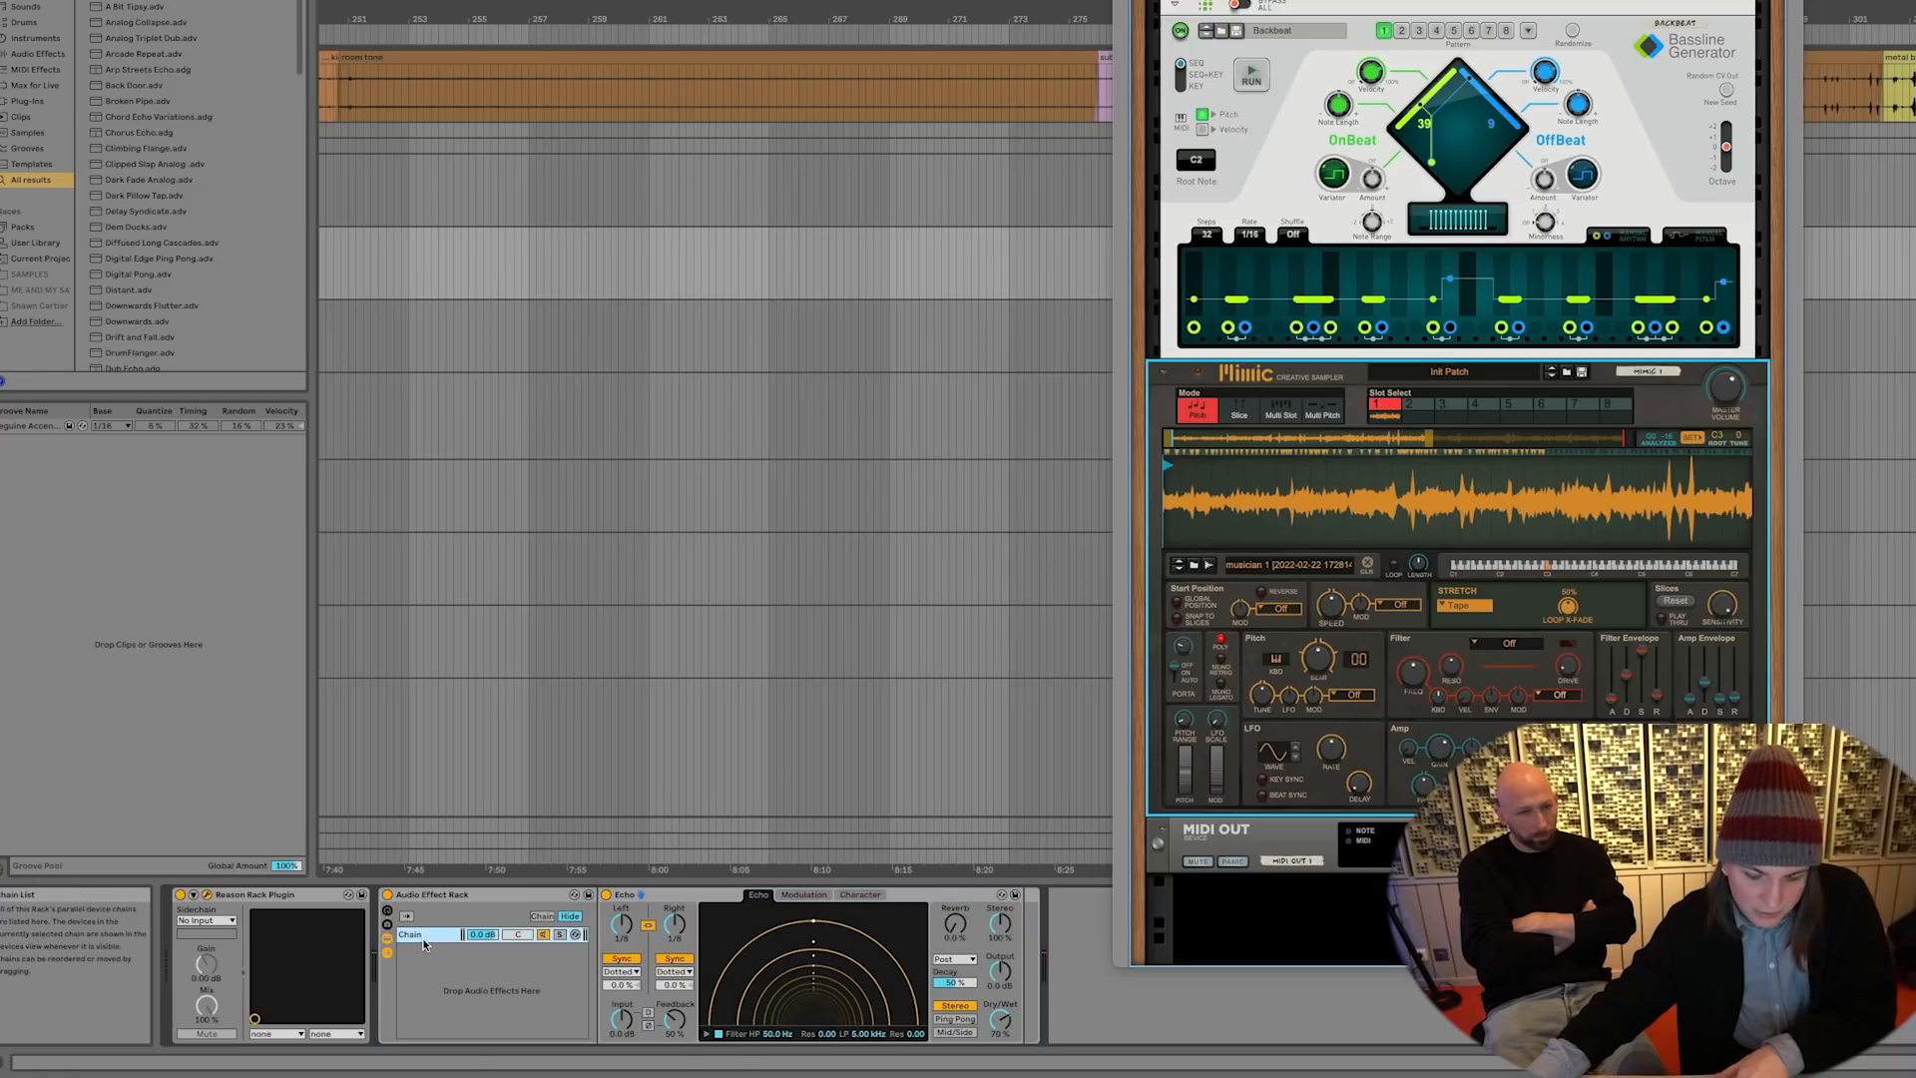
pyautogui.hotkey('ctrl', 'd')
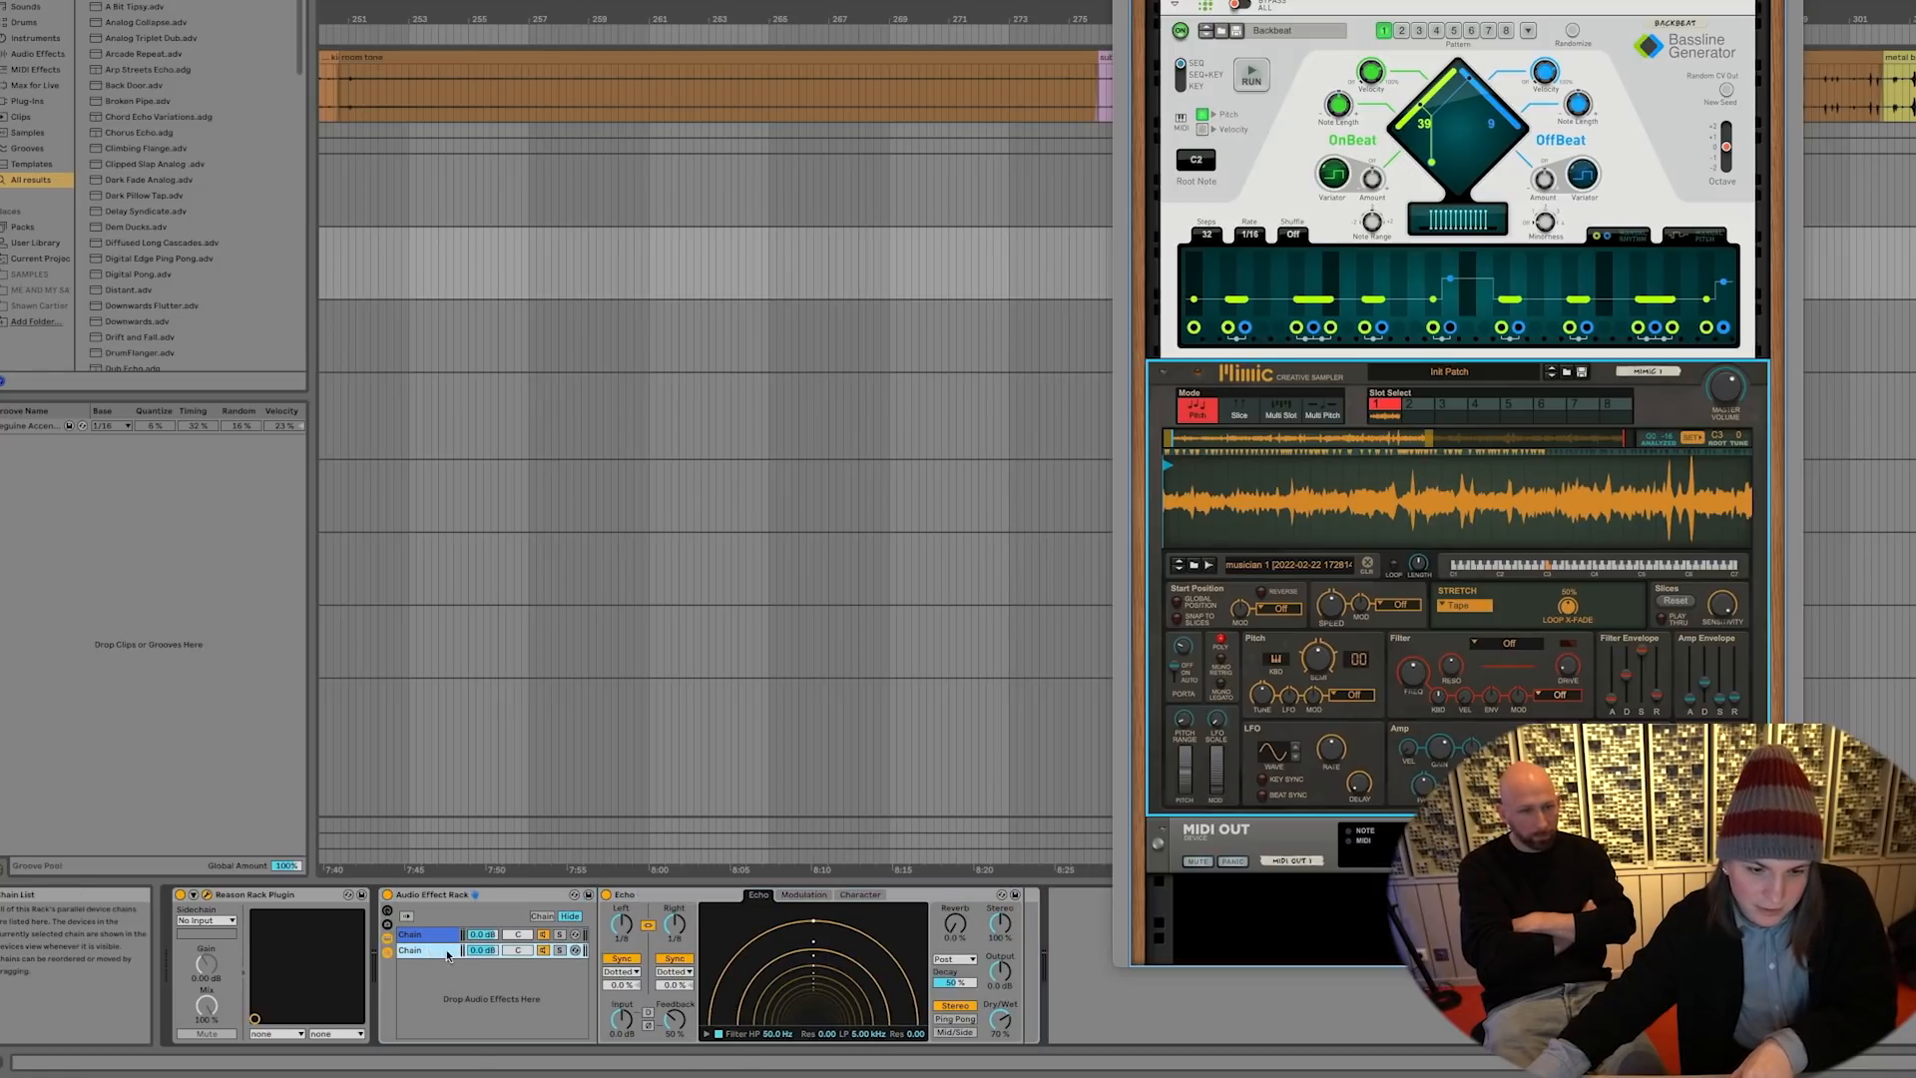
pyautogui.hotkey('ctrl', 'd')
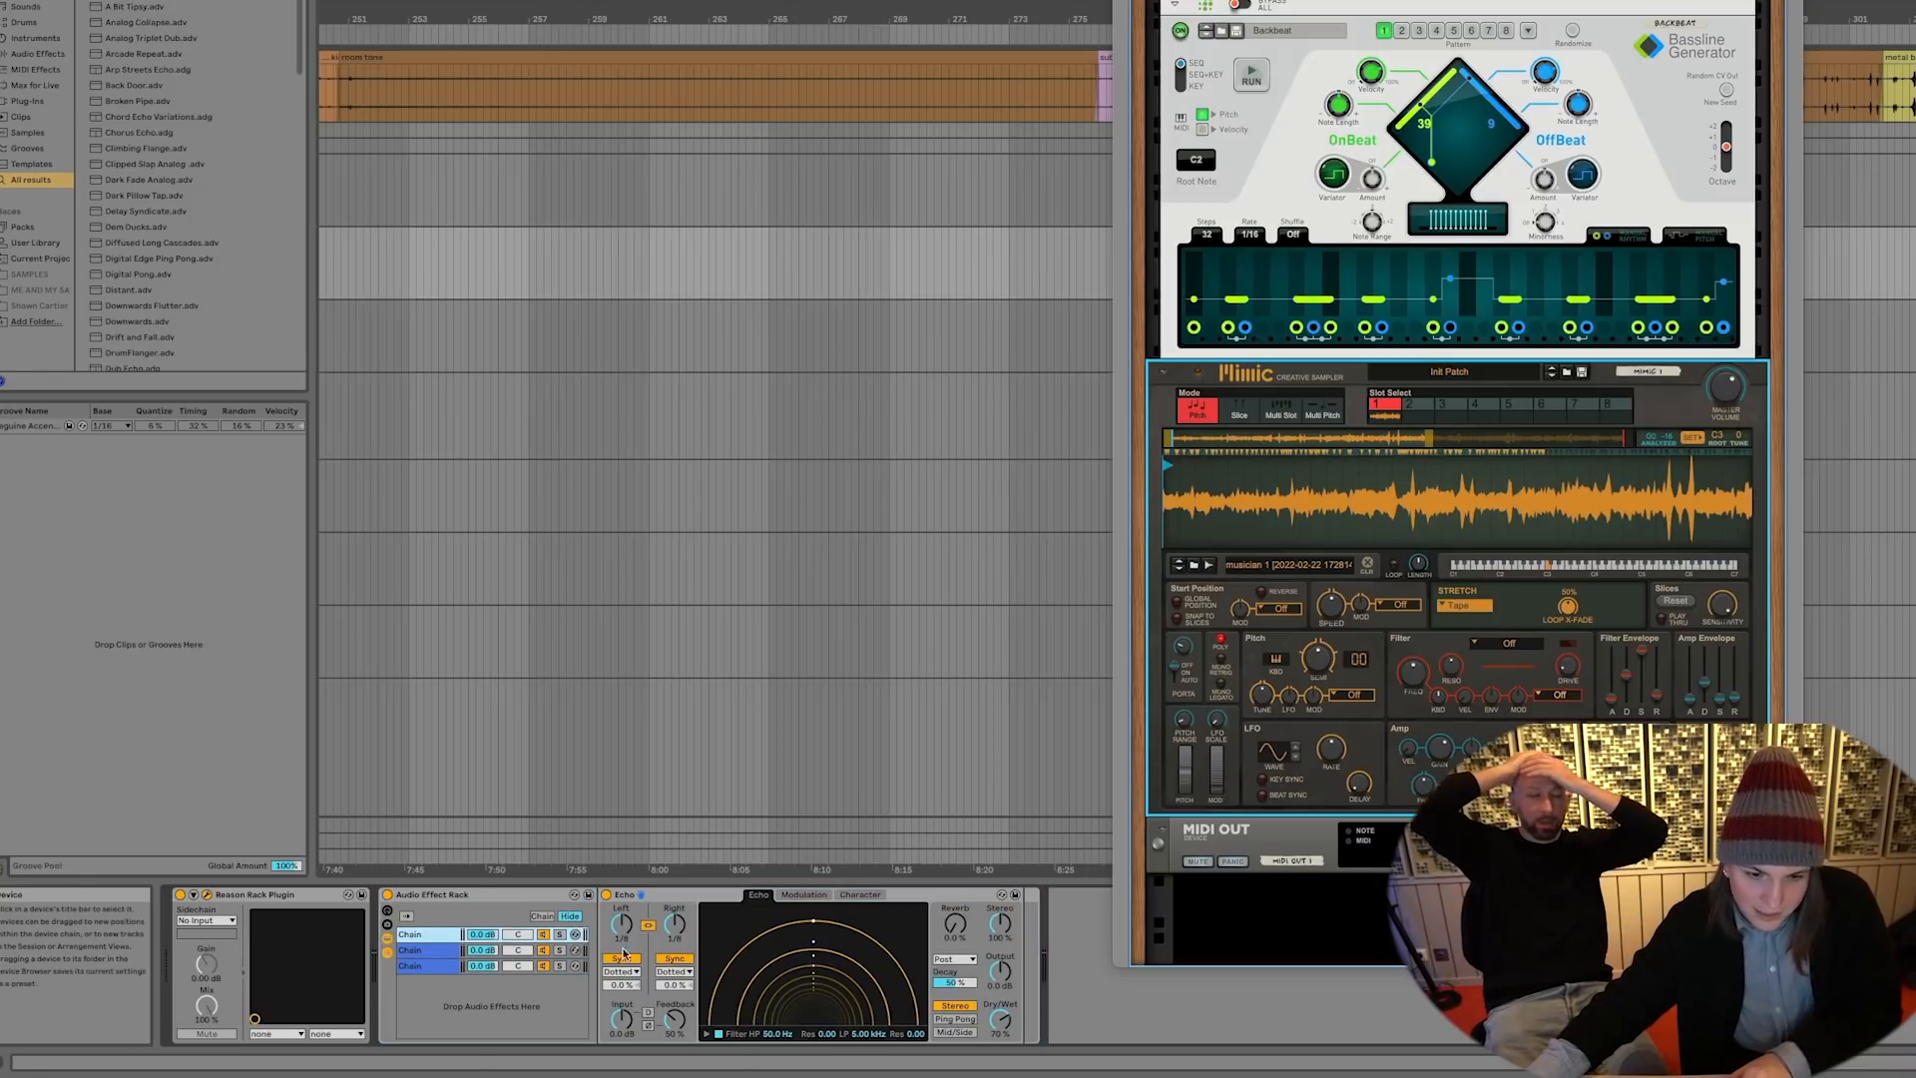
# Empty the rack's first chain of its Echo and make the Echo in the second and third chains almost fully wet
pyautogui.click(679, 898)
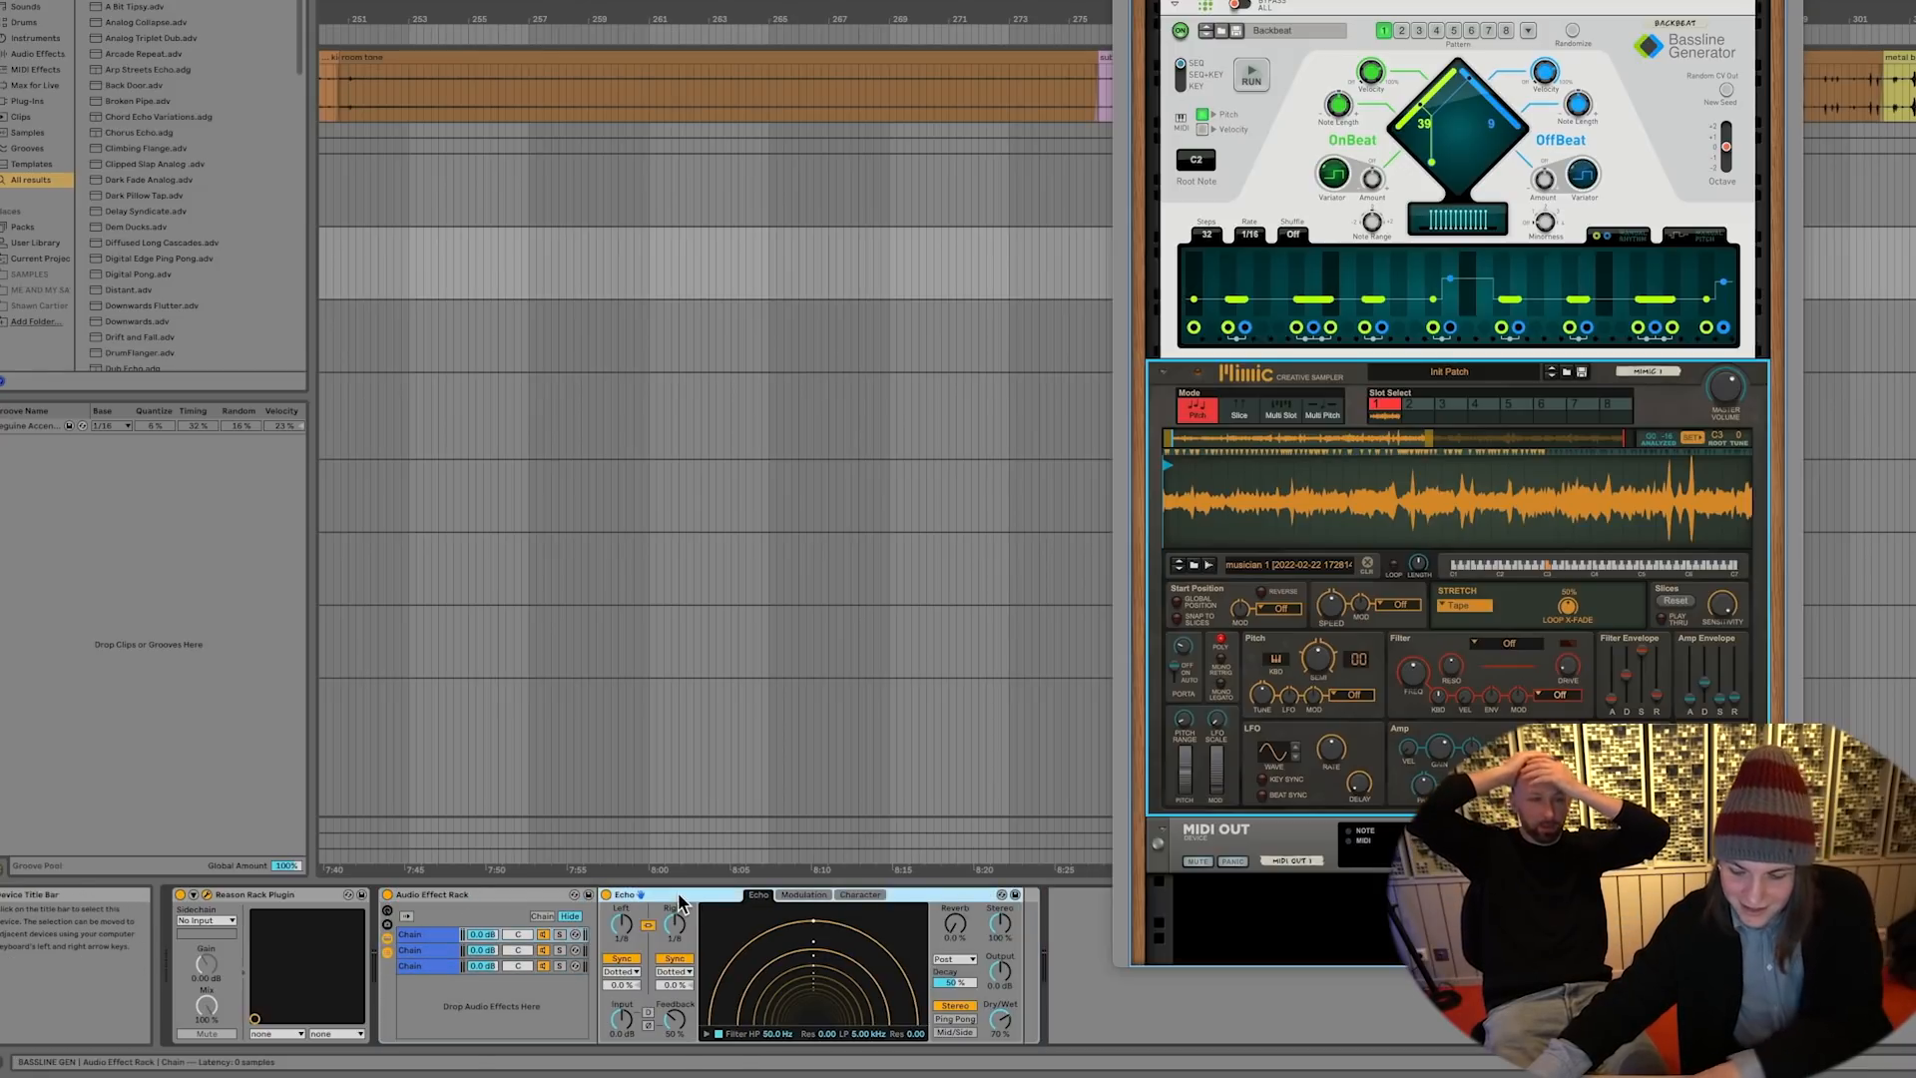
pyautogui.click(420, 953)
pyautogui.click(442, 961)
pyautogui.moveTo(994, 1023); pyautogui.dragTo(994, 983)
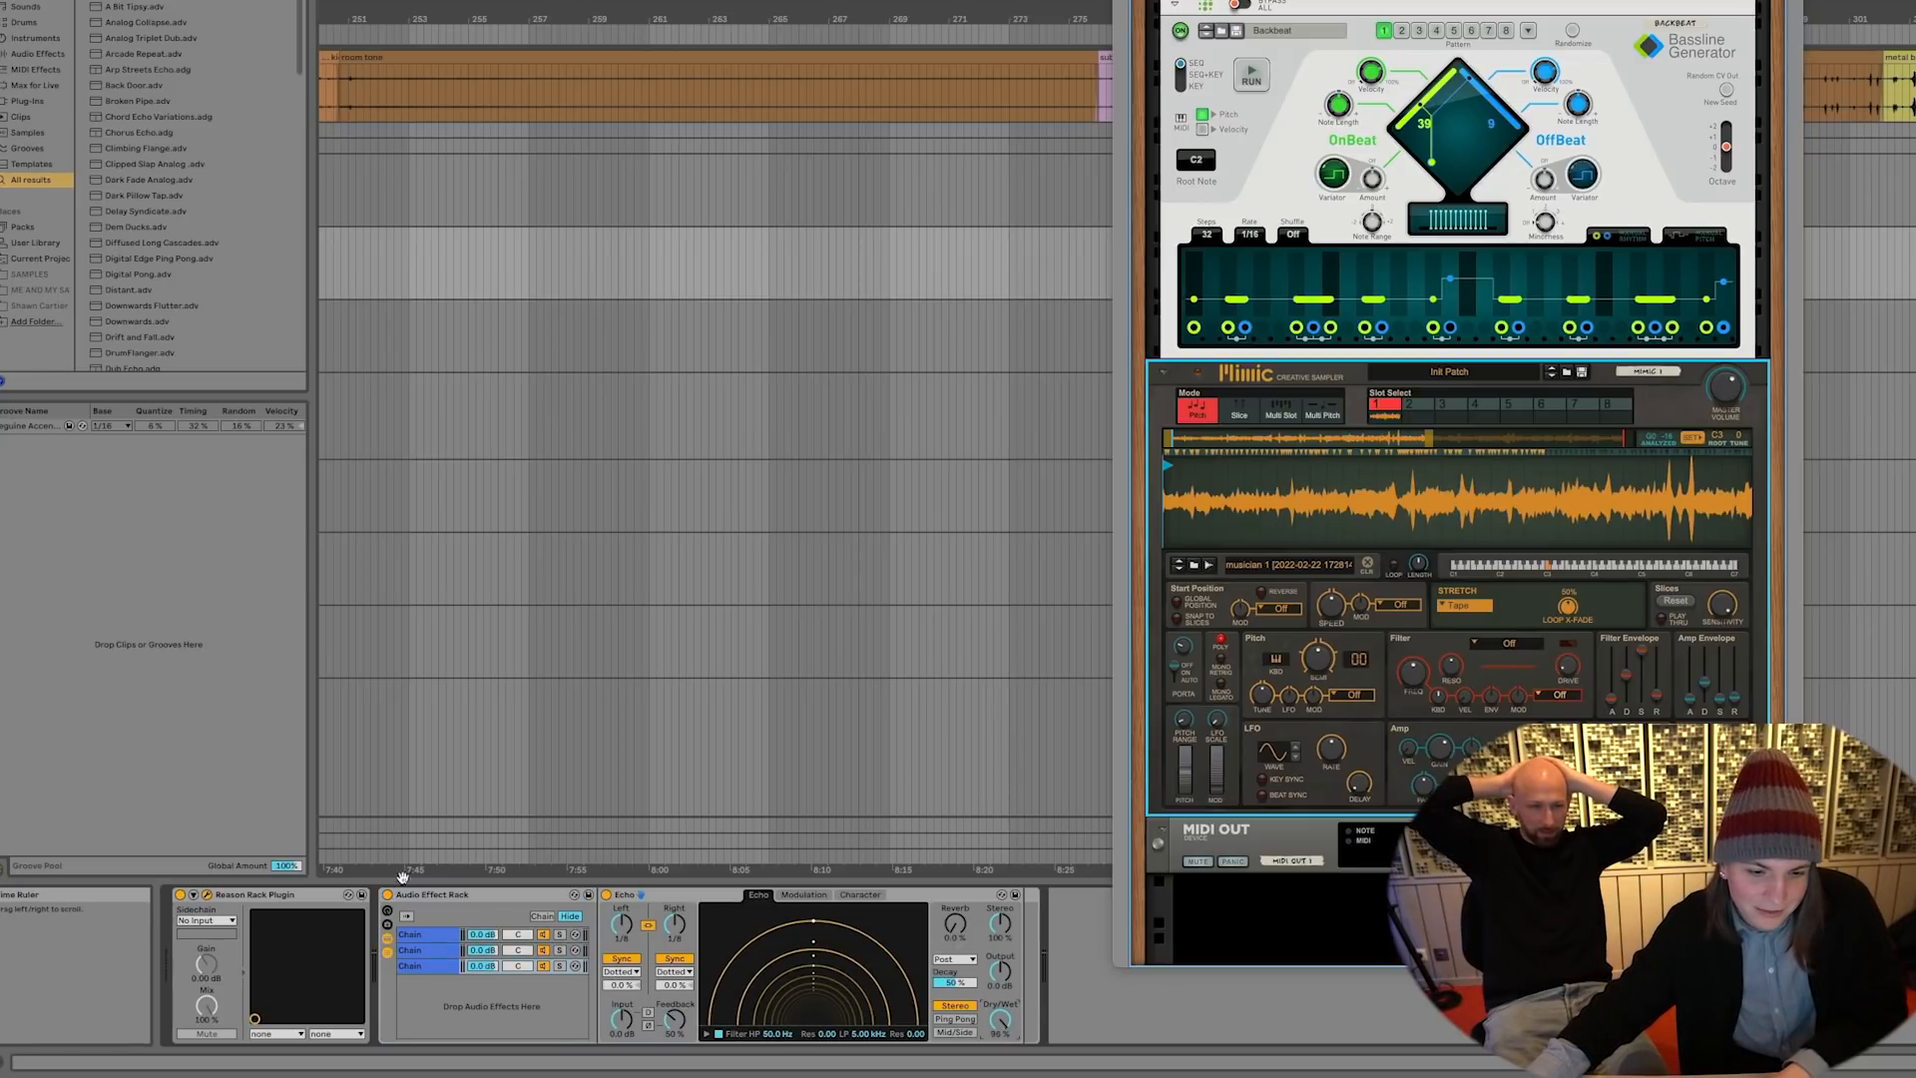
# Rename the rack's three chains dry, wet and wet
pyautogui.click(437, 942)
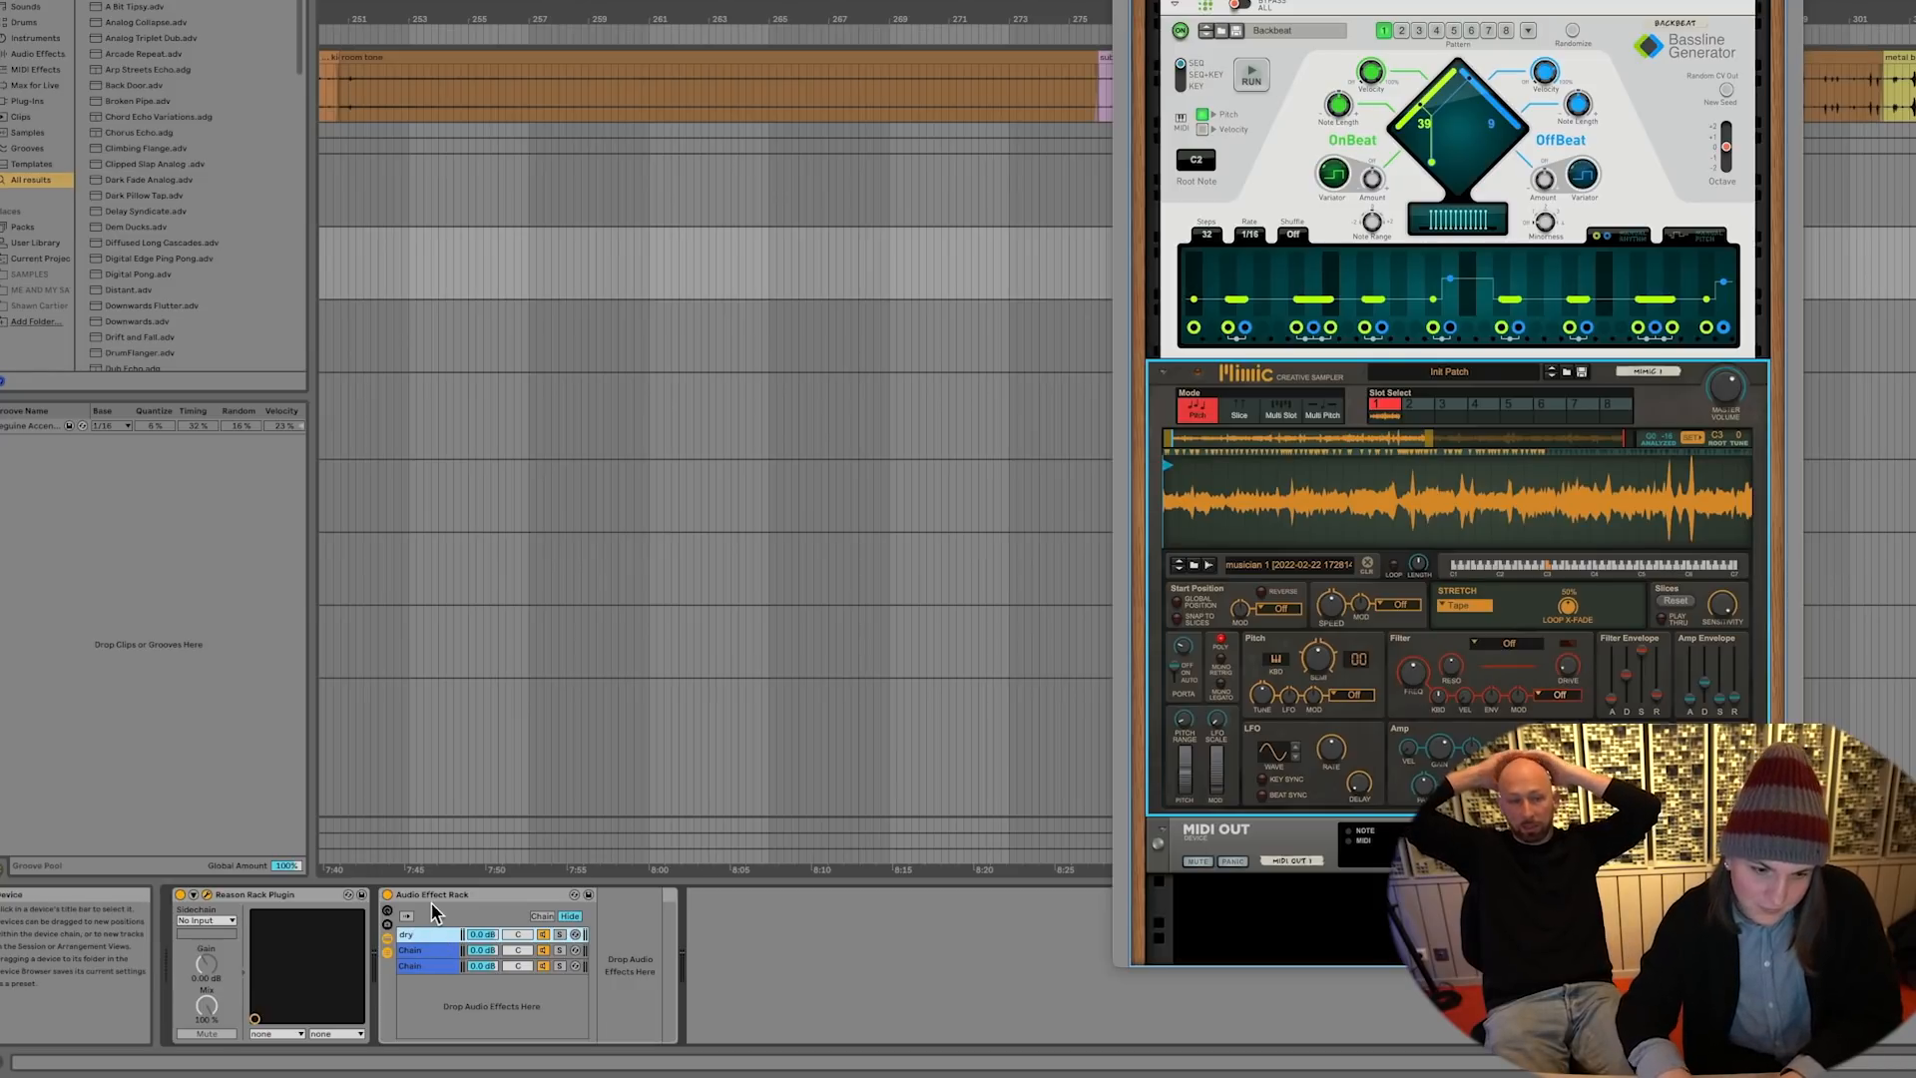
pyautogui.click(414, 951)
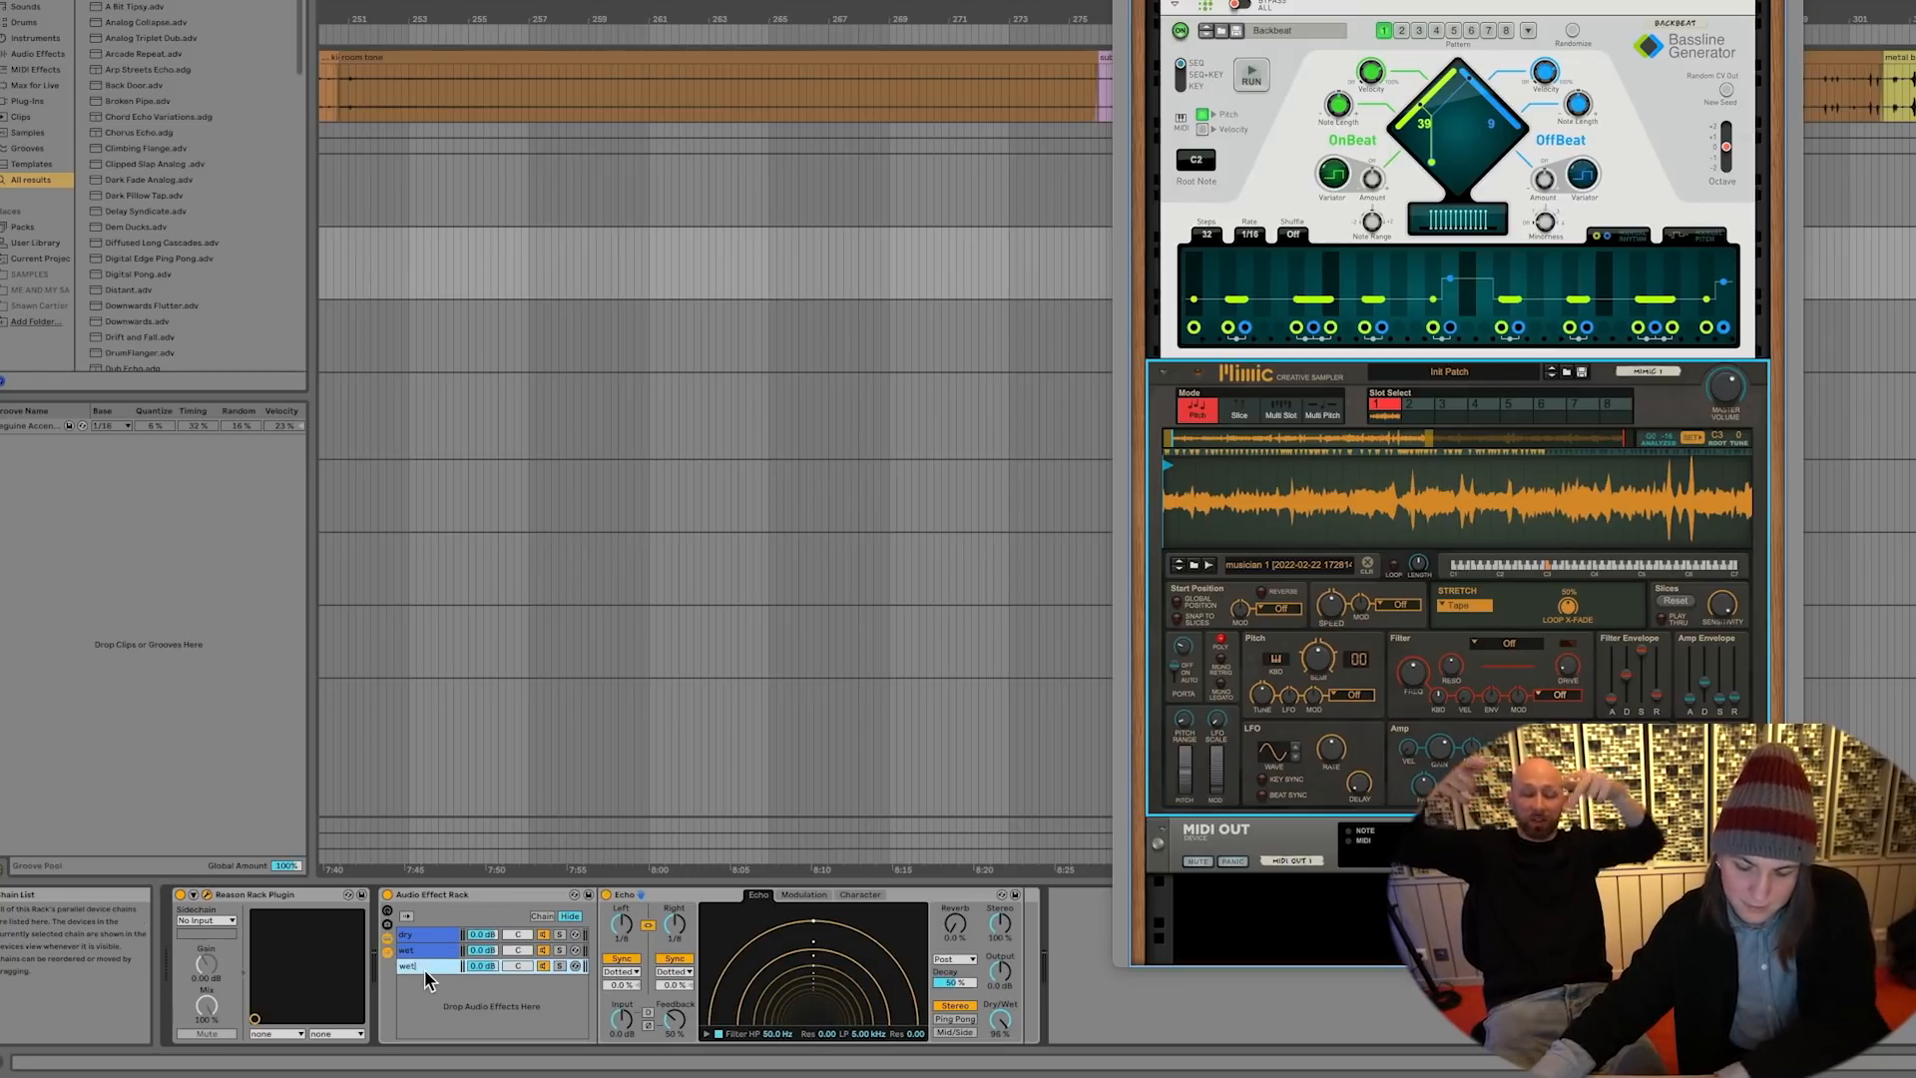
pyautogui.press('Return')
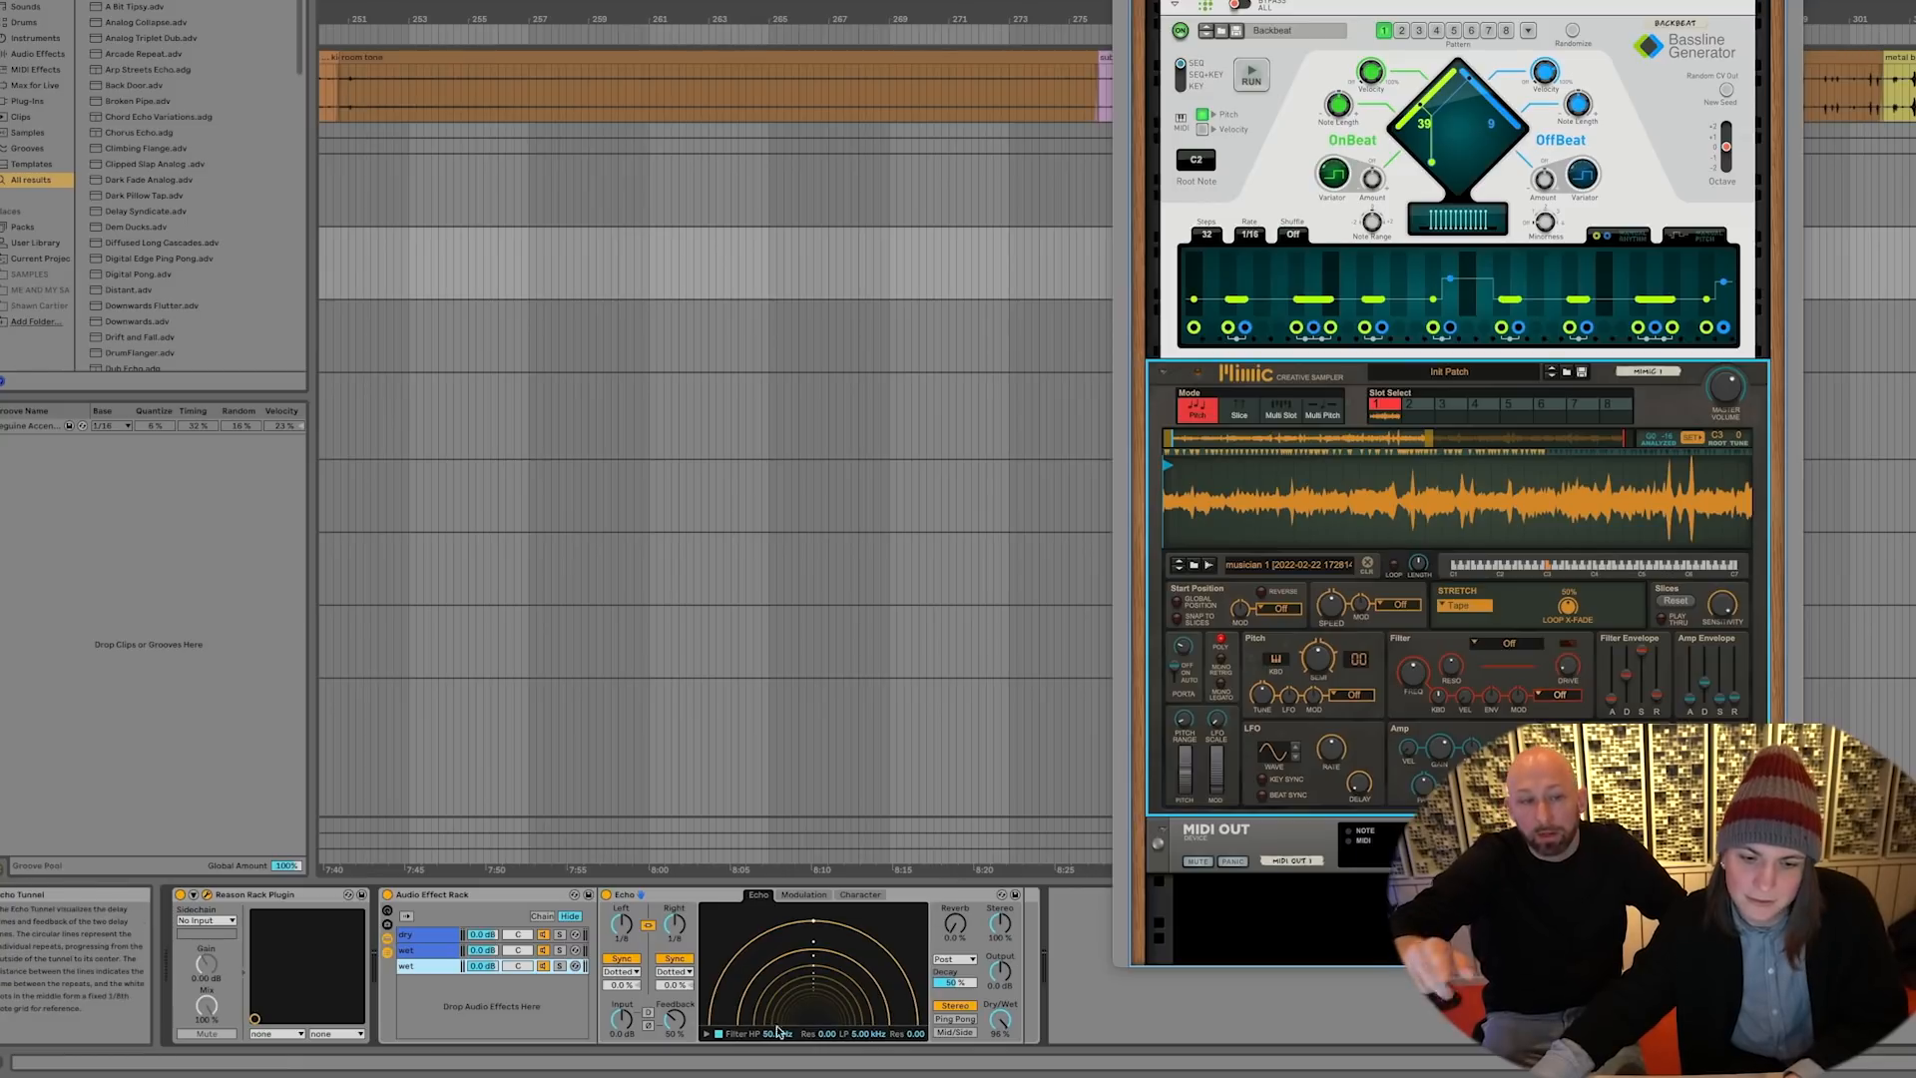
# Band-limit the Echo filters to 165 Hz and 2.55 kHz in the third chain, and 534 Hz and 5.43 kHz in the second
pyautogui.click(706, 1032)
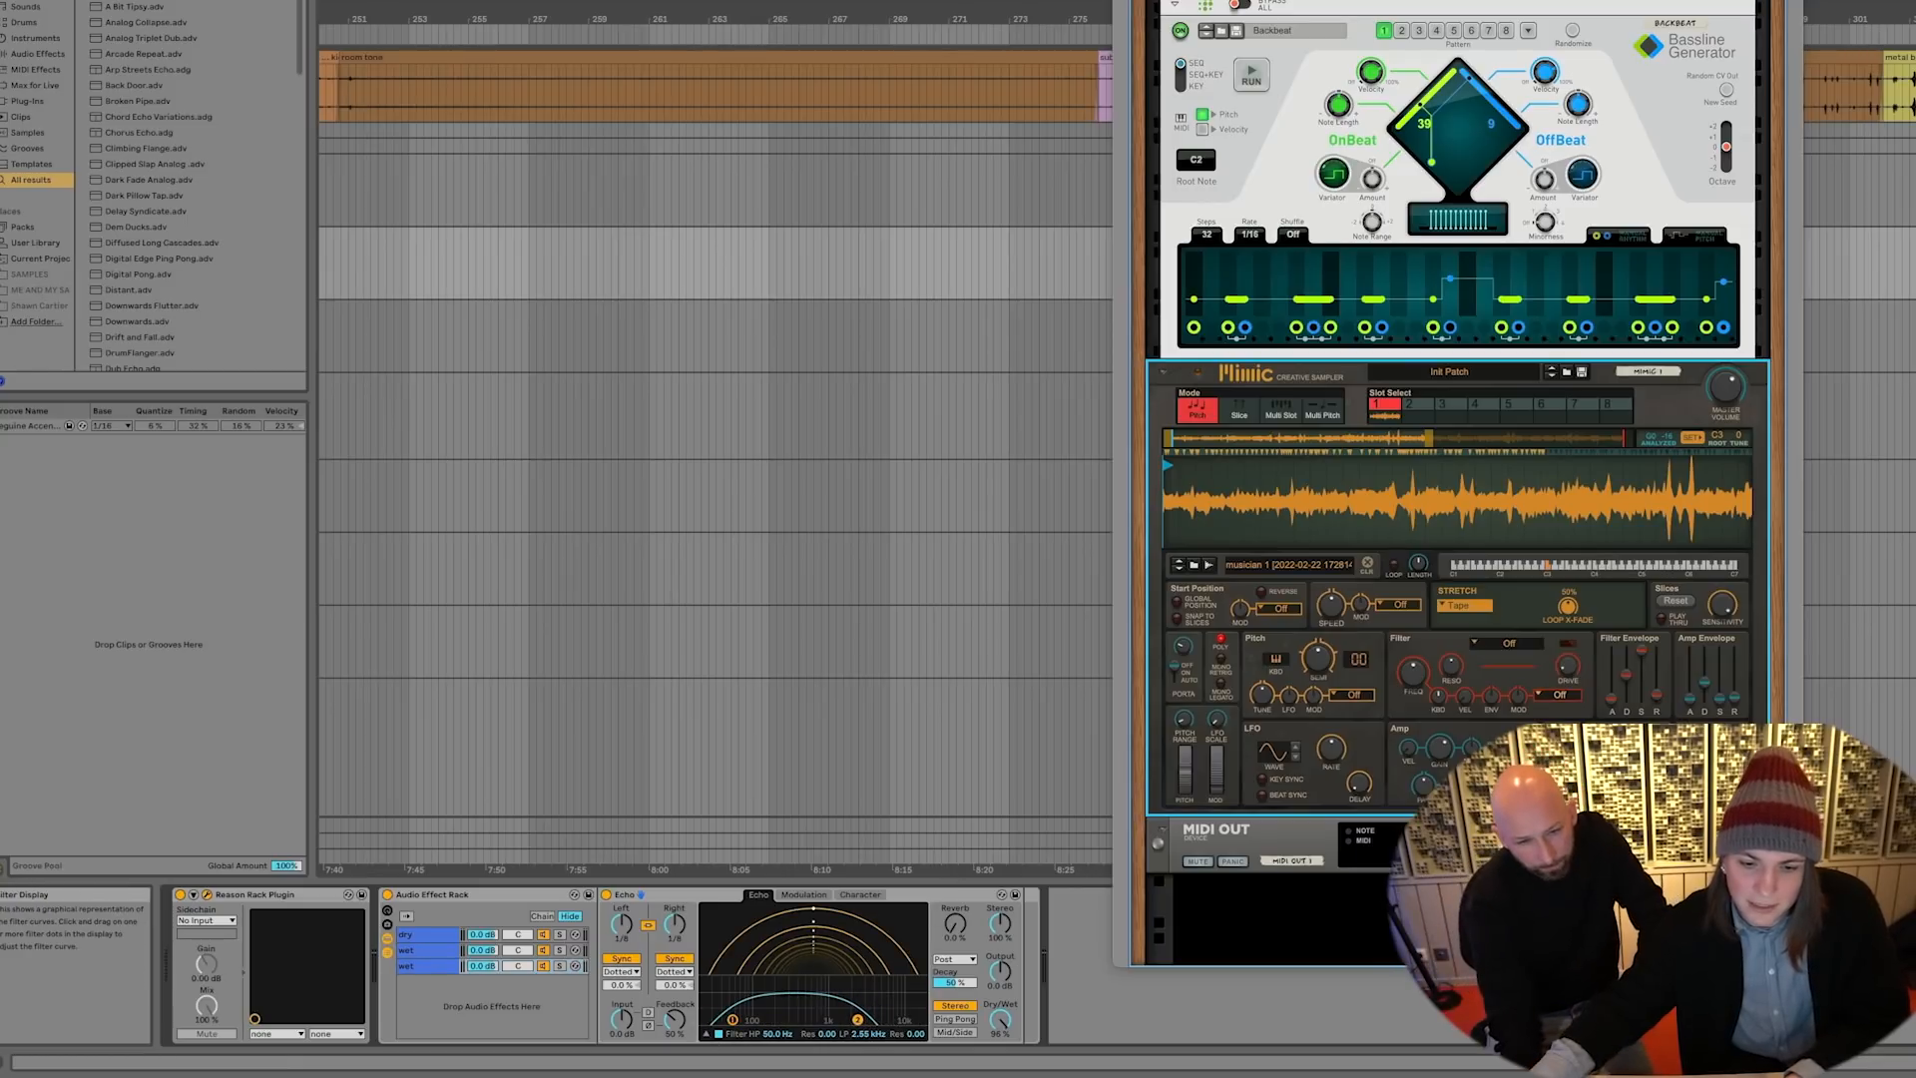
pyautogui.click(431, 951)
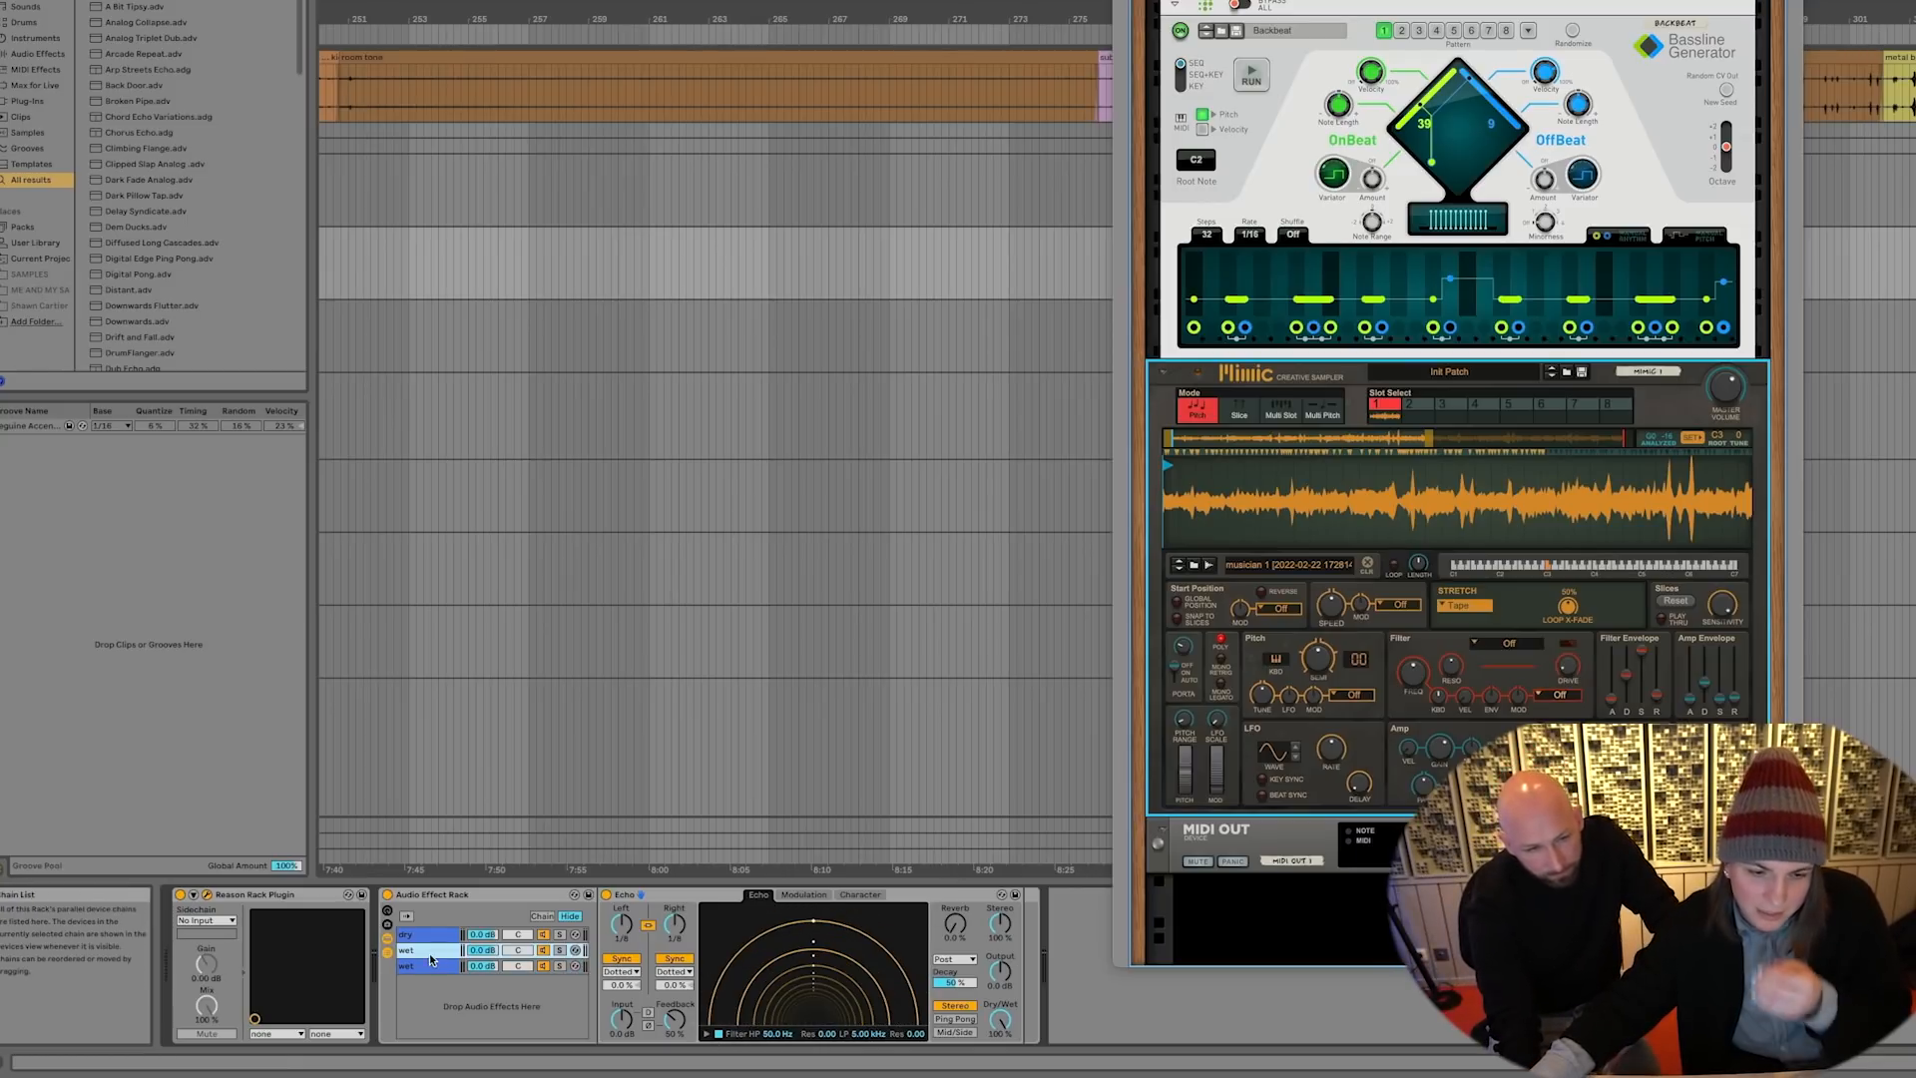
pyautogui.click(706, 1034)
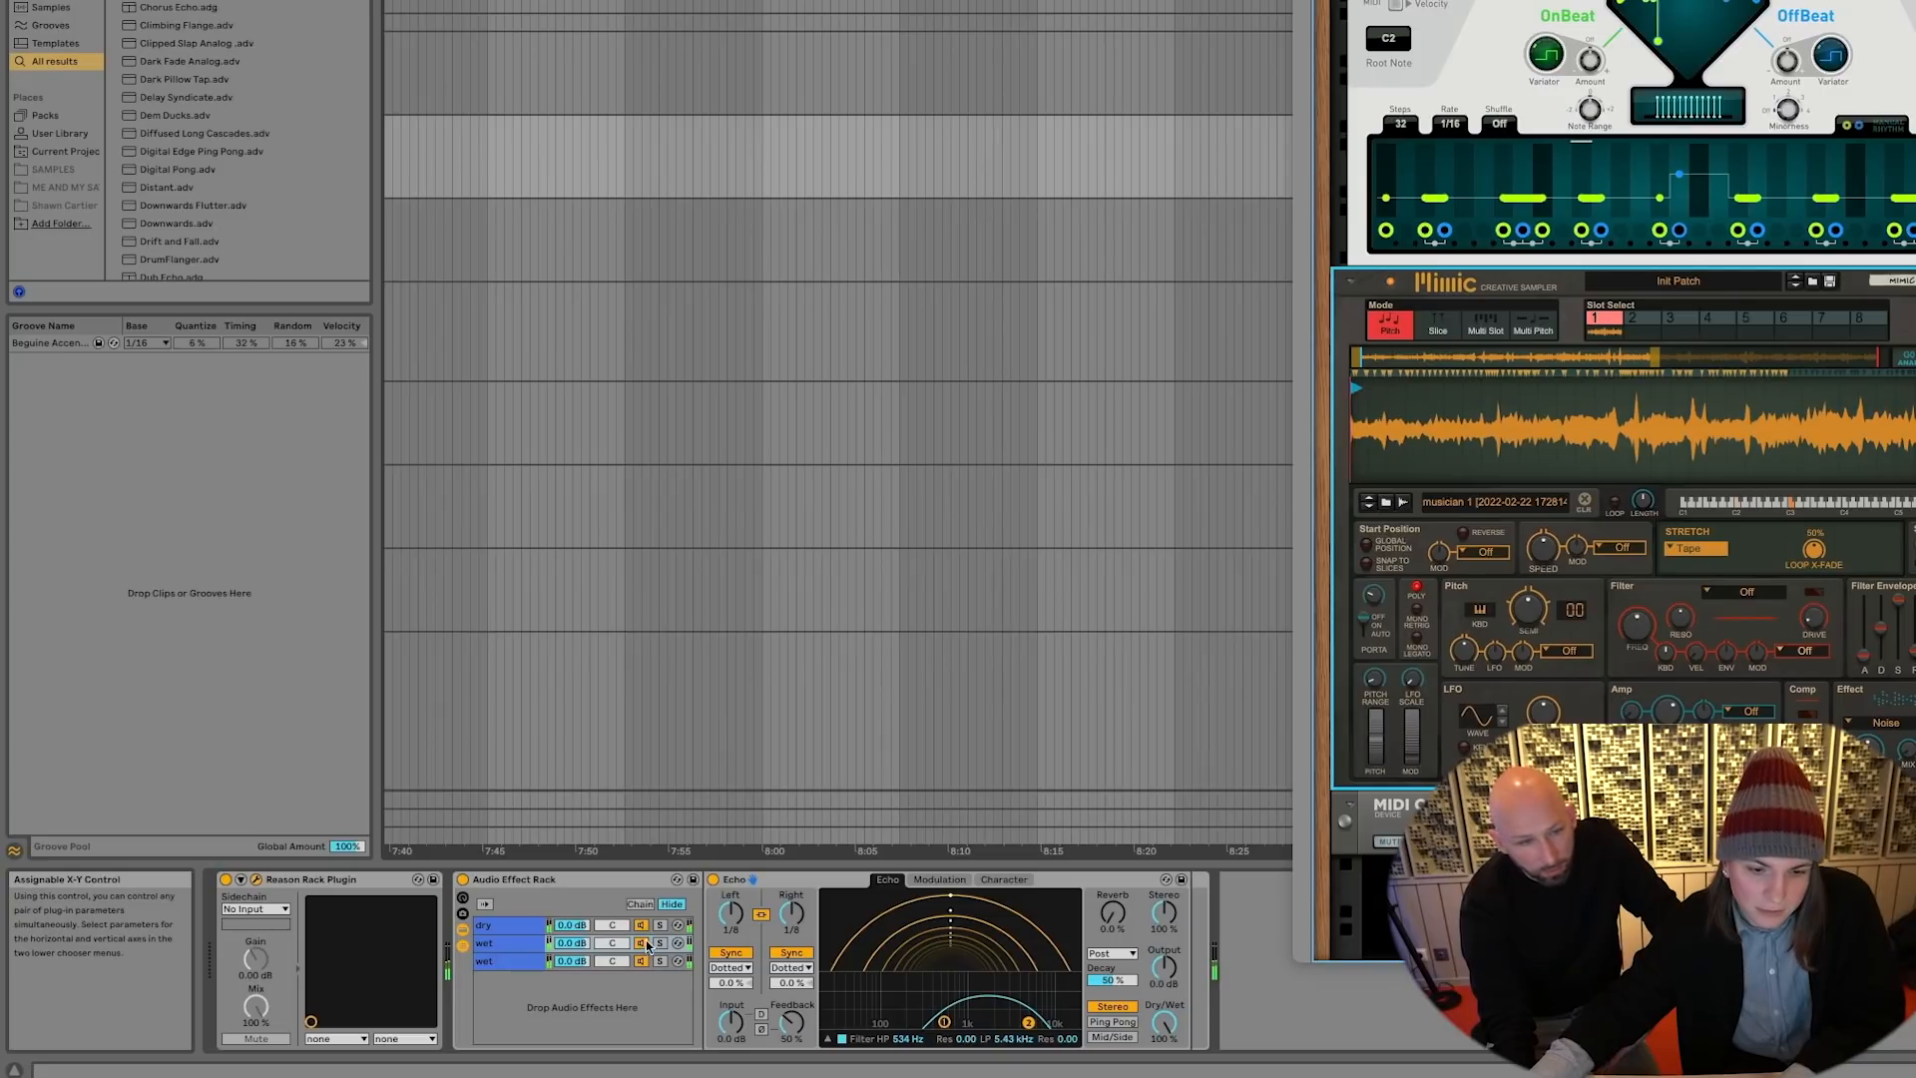
# Solo the second chain, raise its Echo low-pass to 6.19 kHz and switch the Echo to Ping Pong mode
pyautogui.click(659, 943)
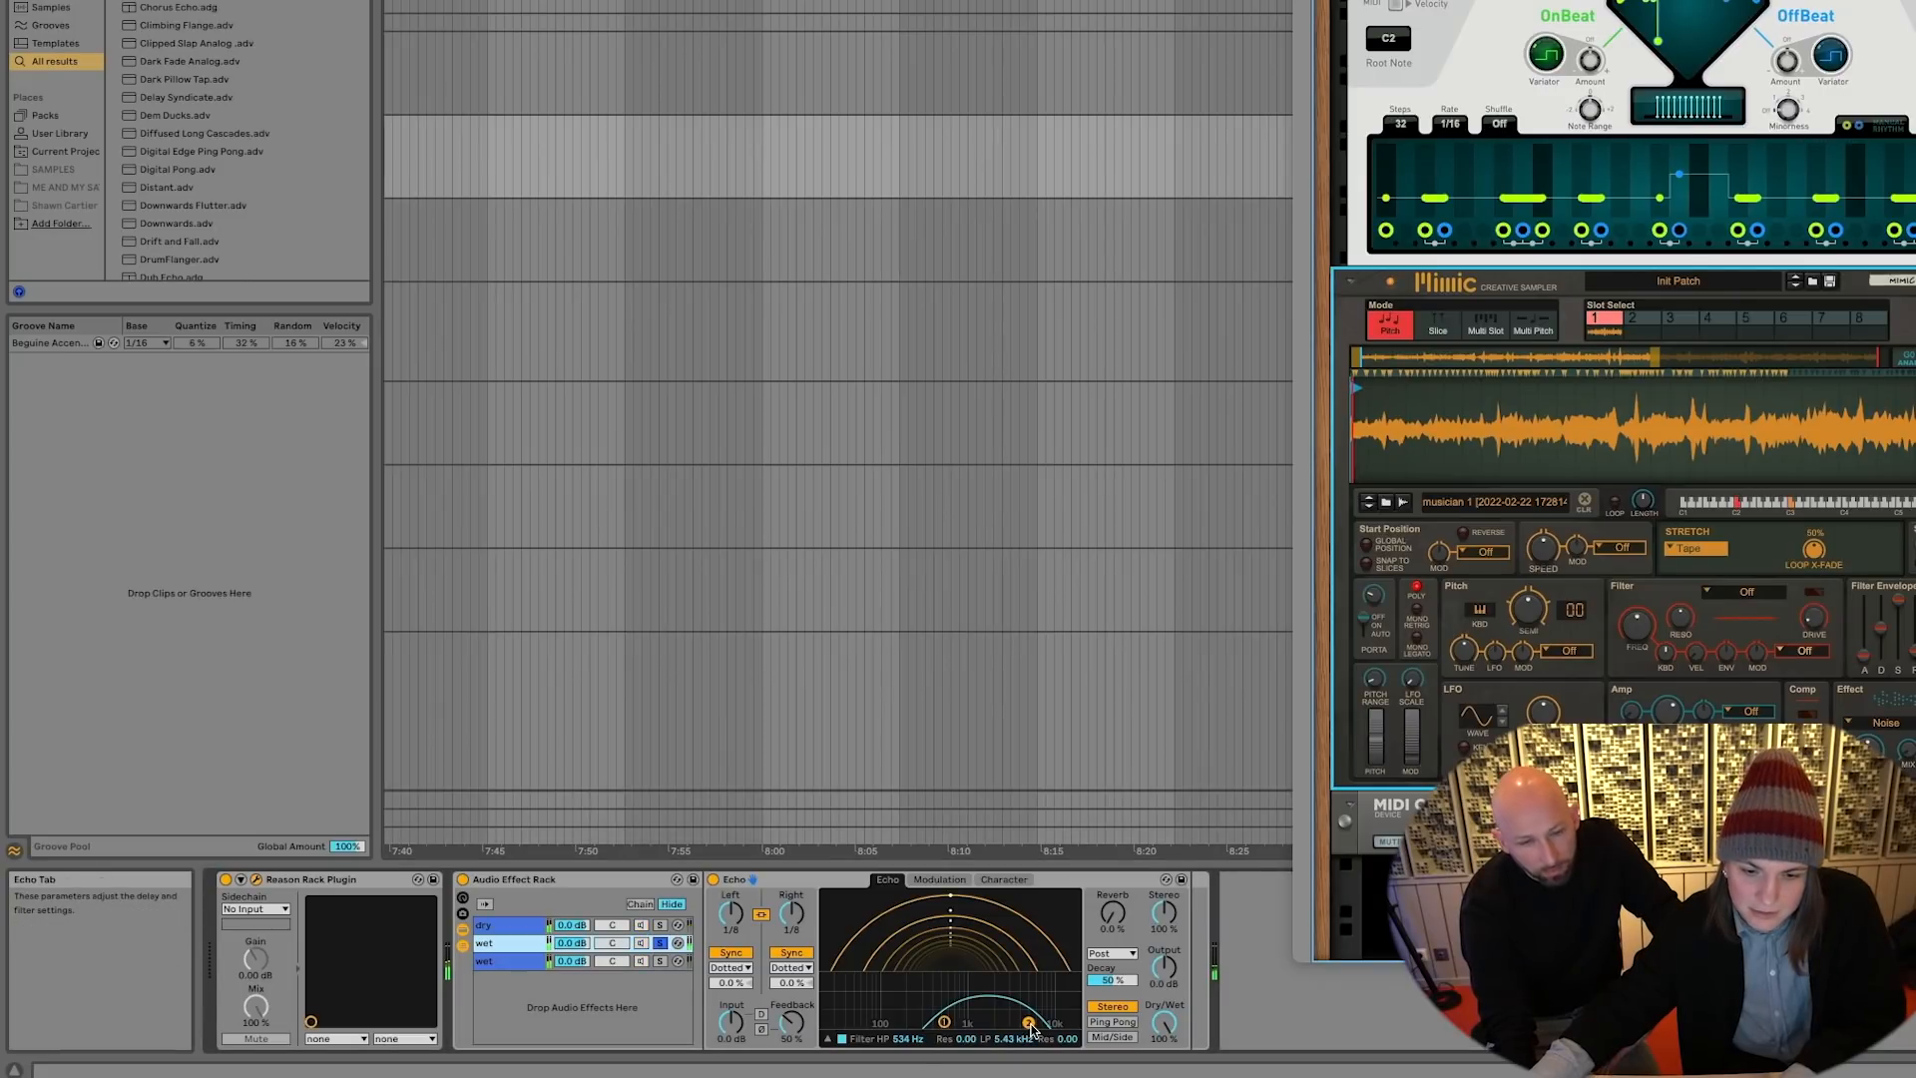
pyautogui.moveTo(1031, 1030); pyautogui.dragTo(1020, 1023)
pyautogui.click(1114, 1023)
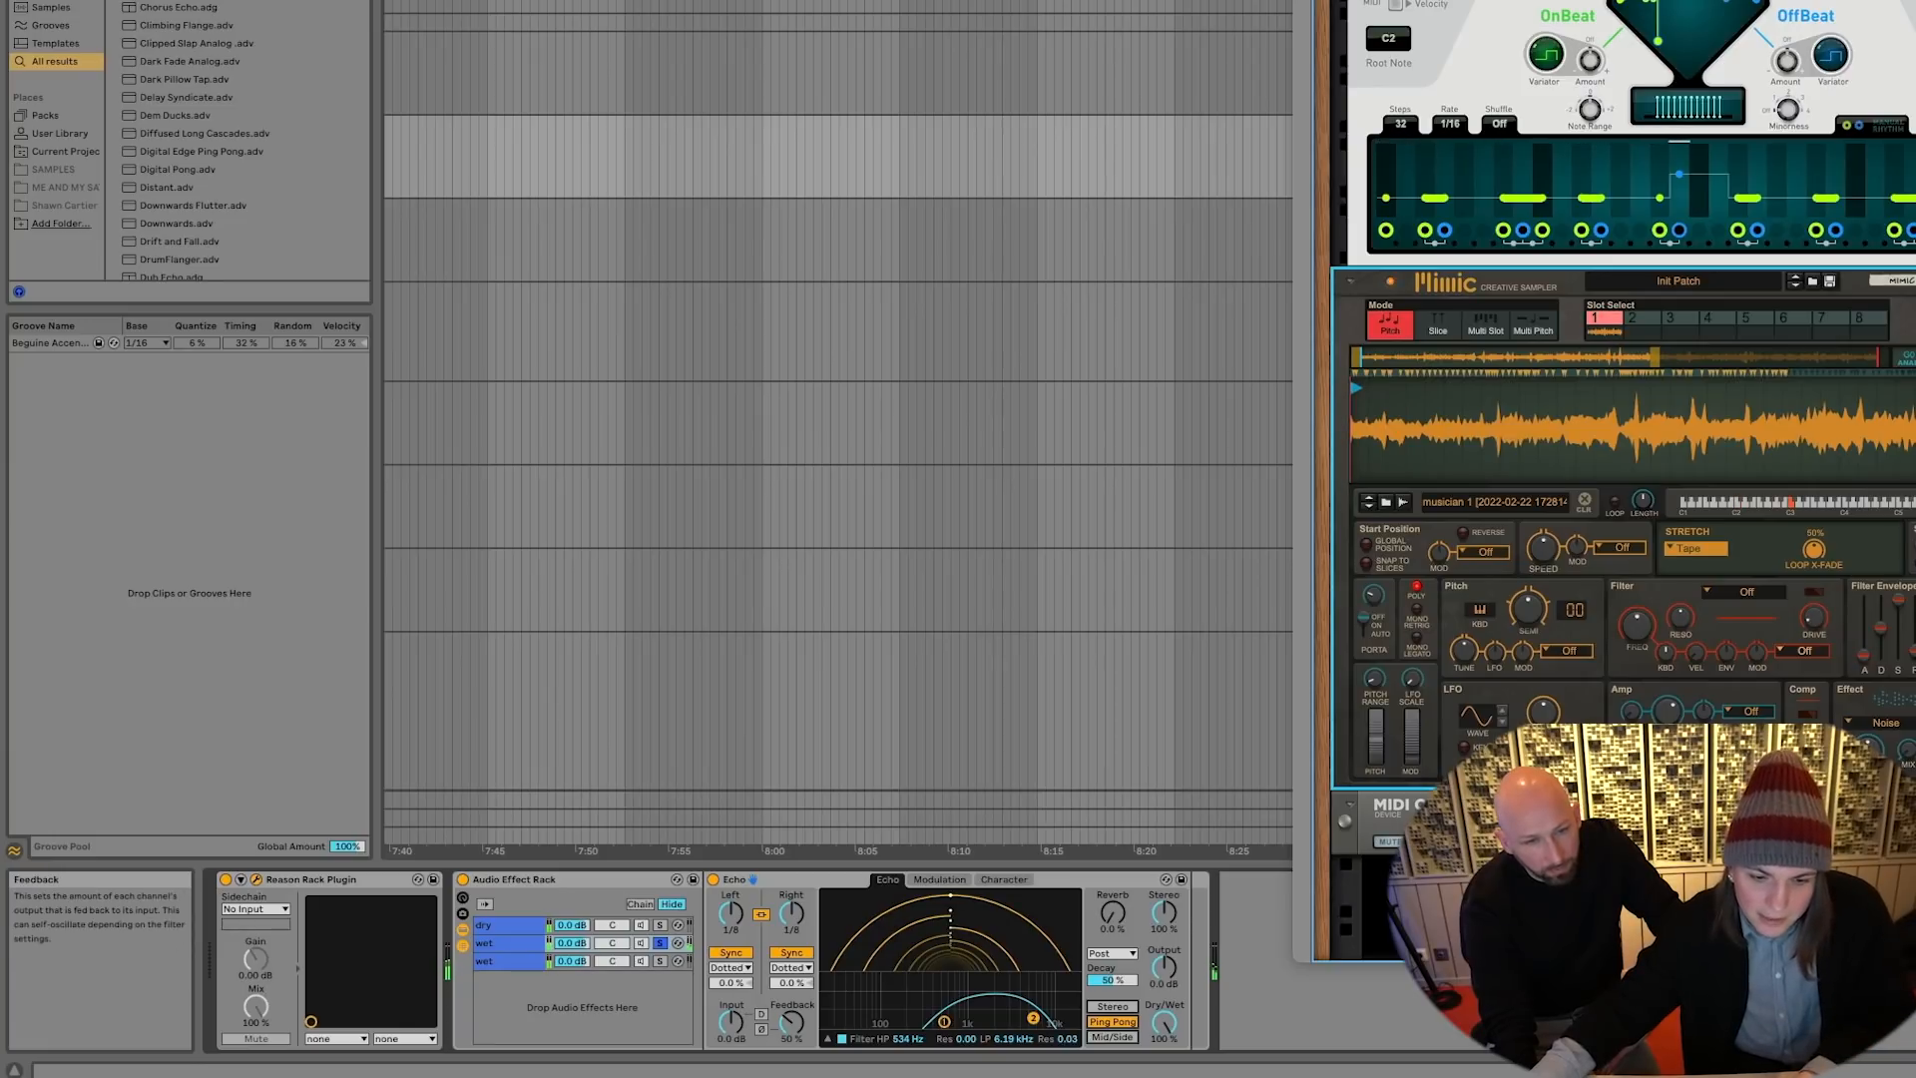
# Solo the third chain too and balance the wet chain volumes at -9.3 dB for the second and -12.0 dB for the third
pyautogui.click(659, 961)
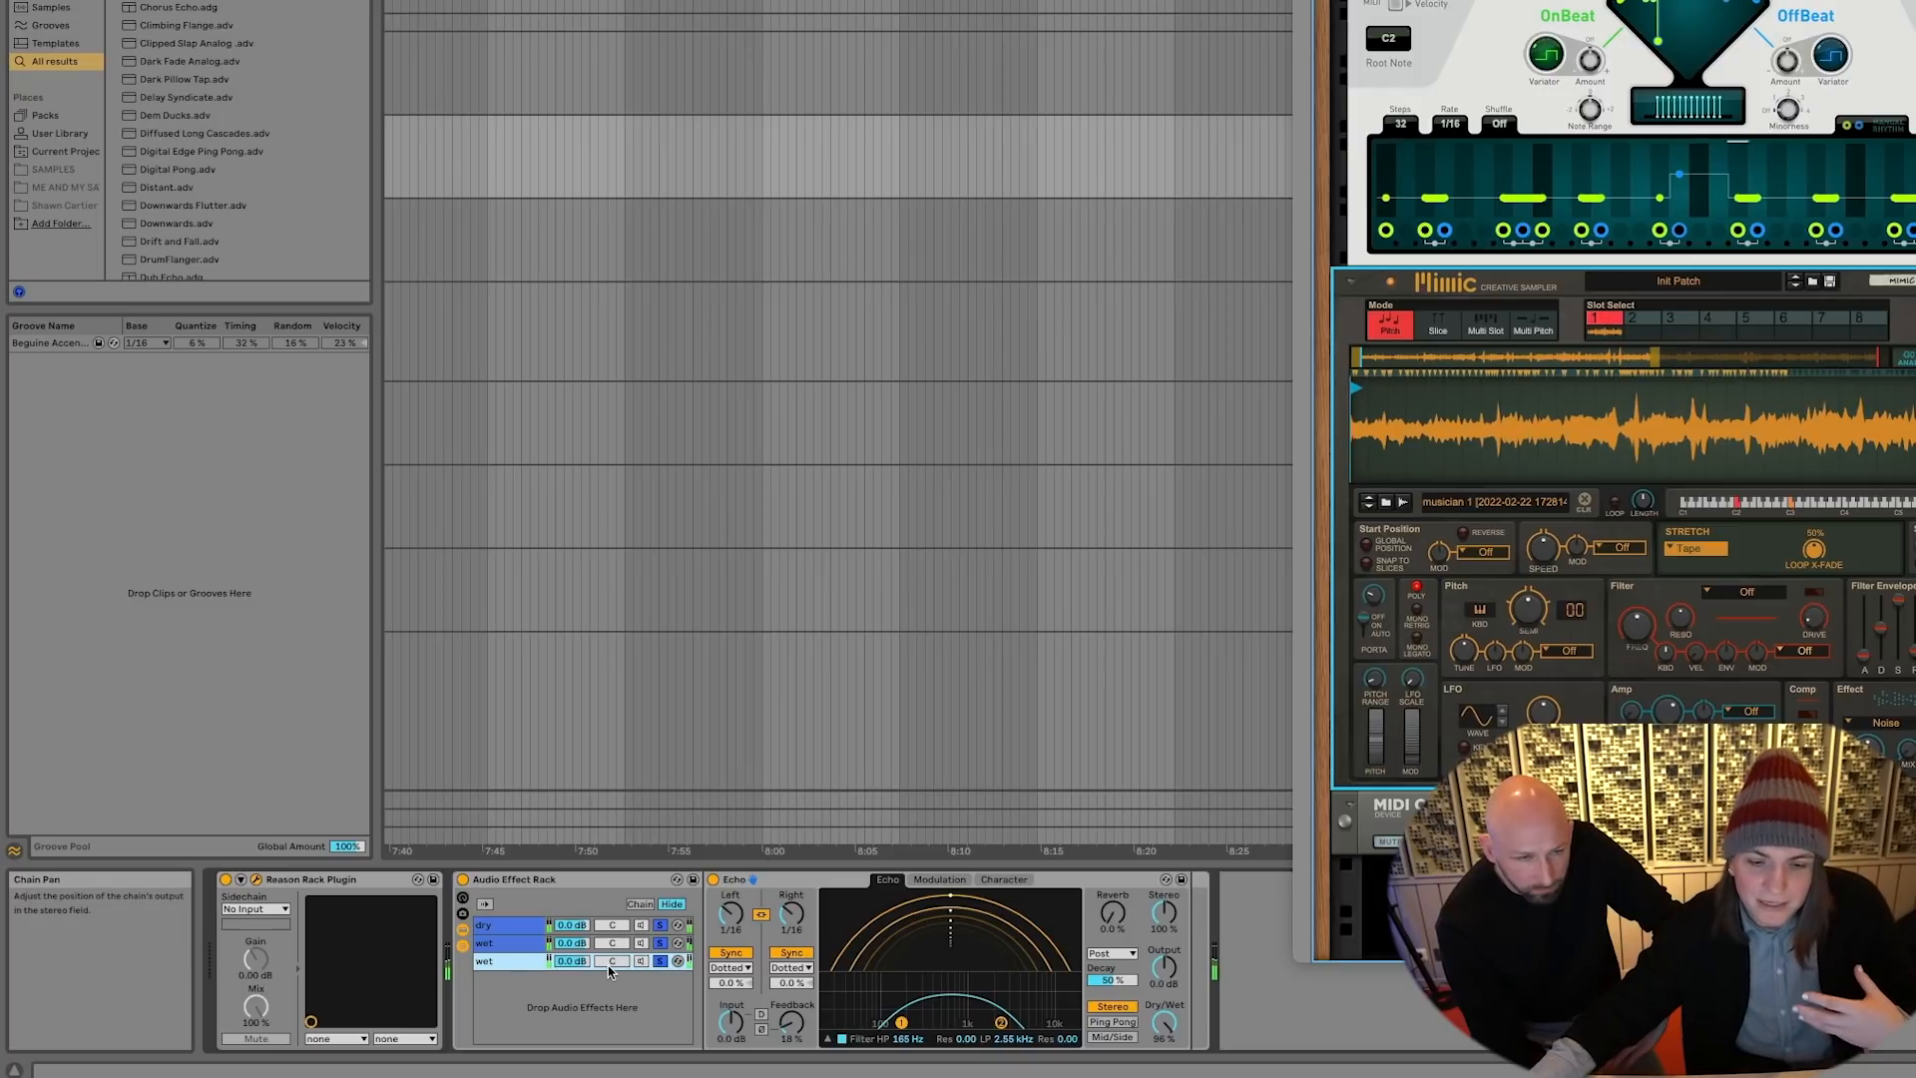
pyautogui.moveTo(572, 961); pyautogui.dragTo(576, 970)
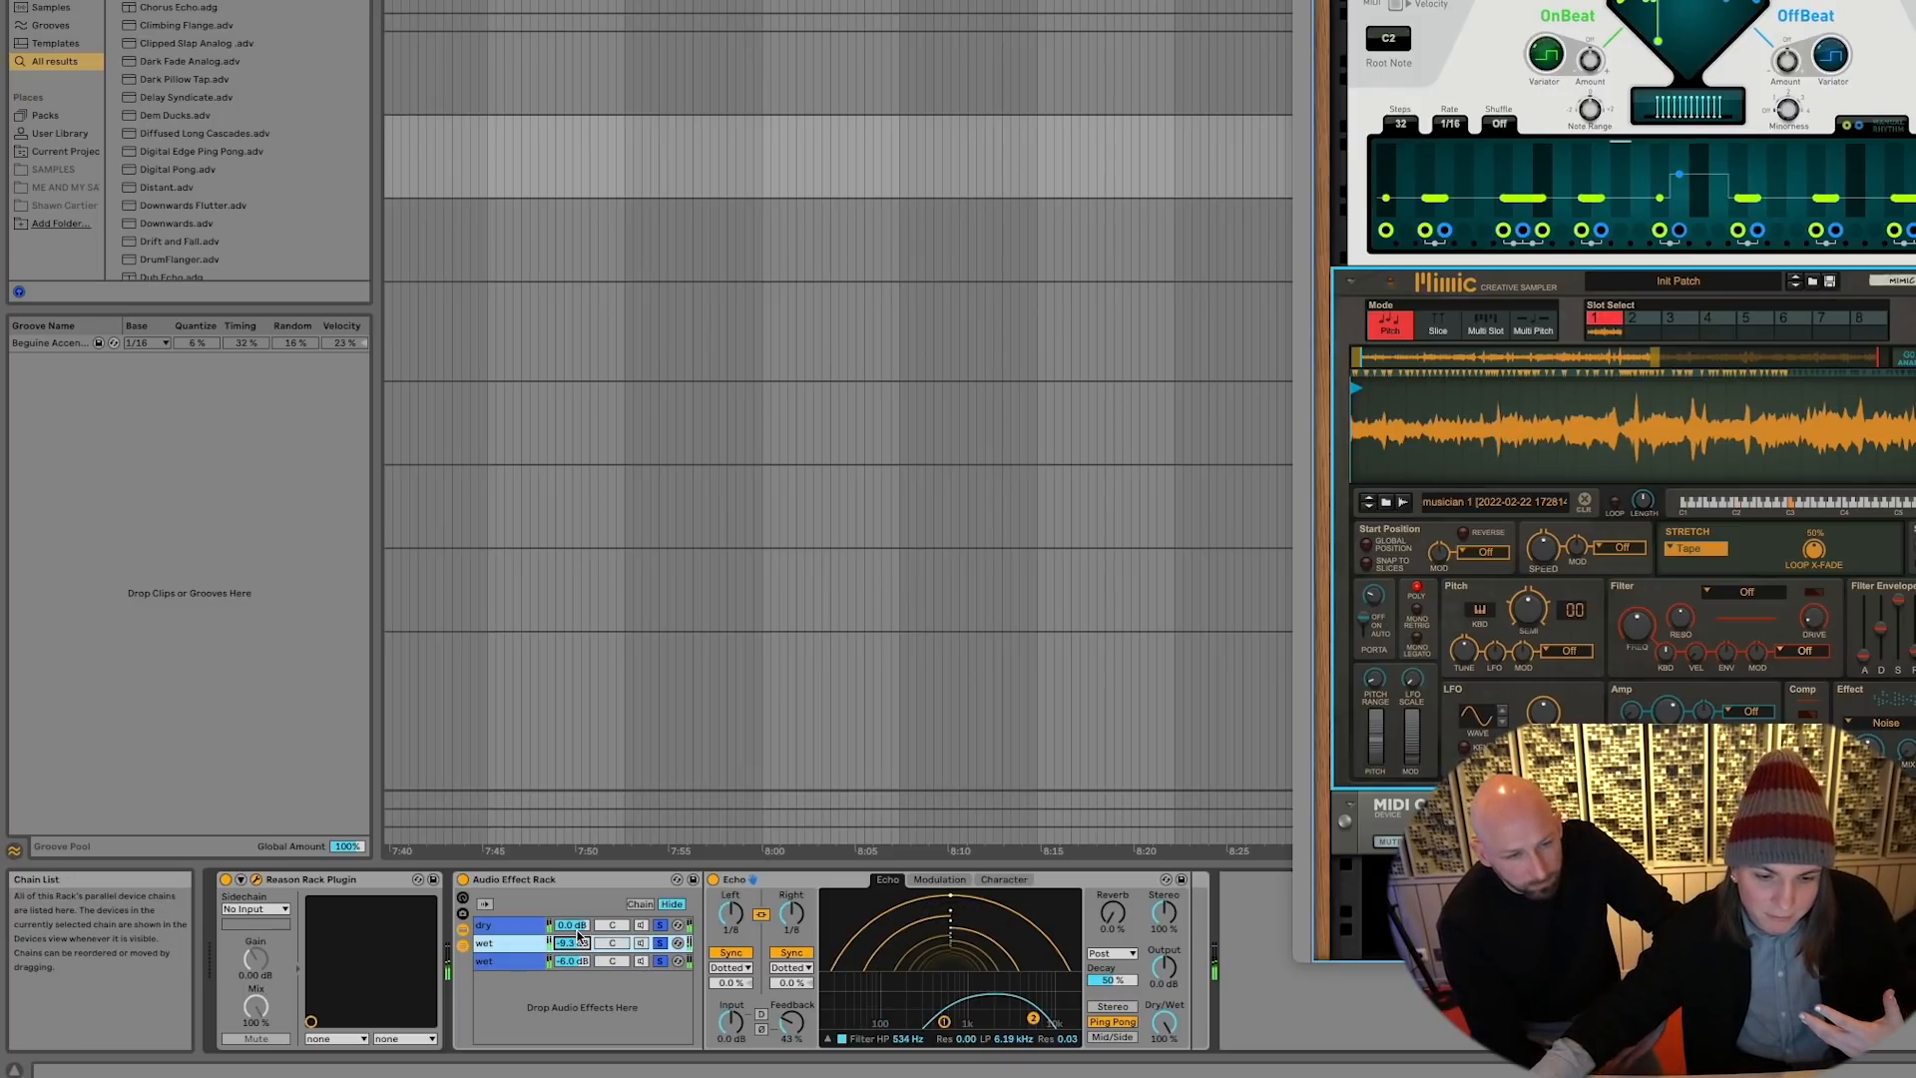
pyautogui.click(572, 925)
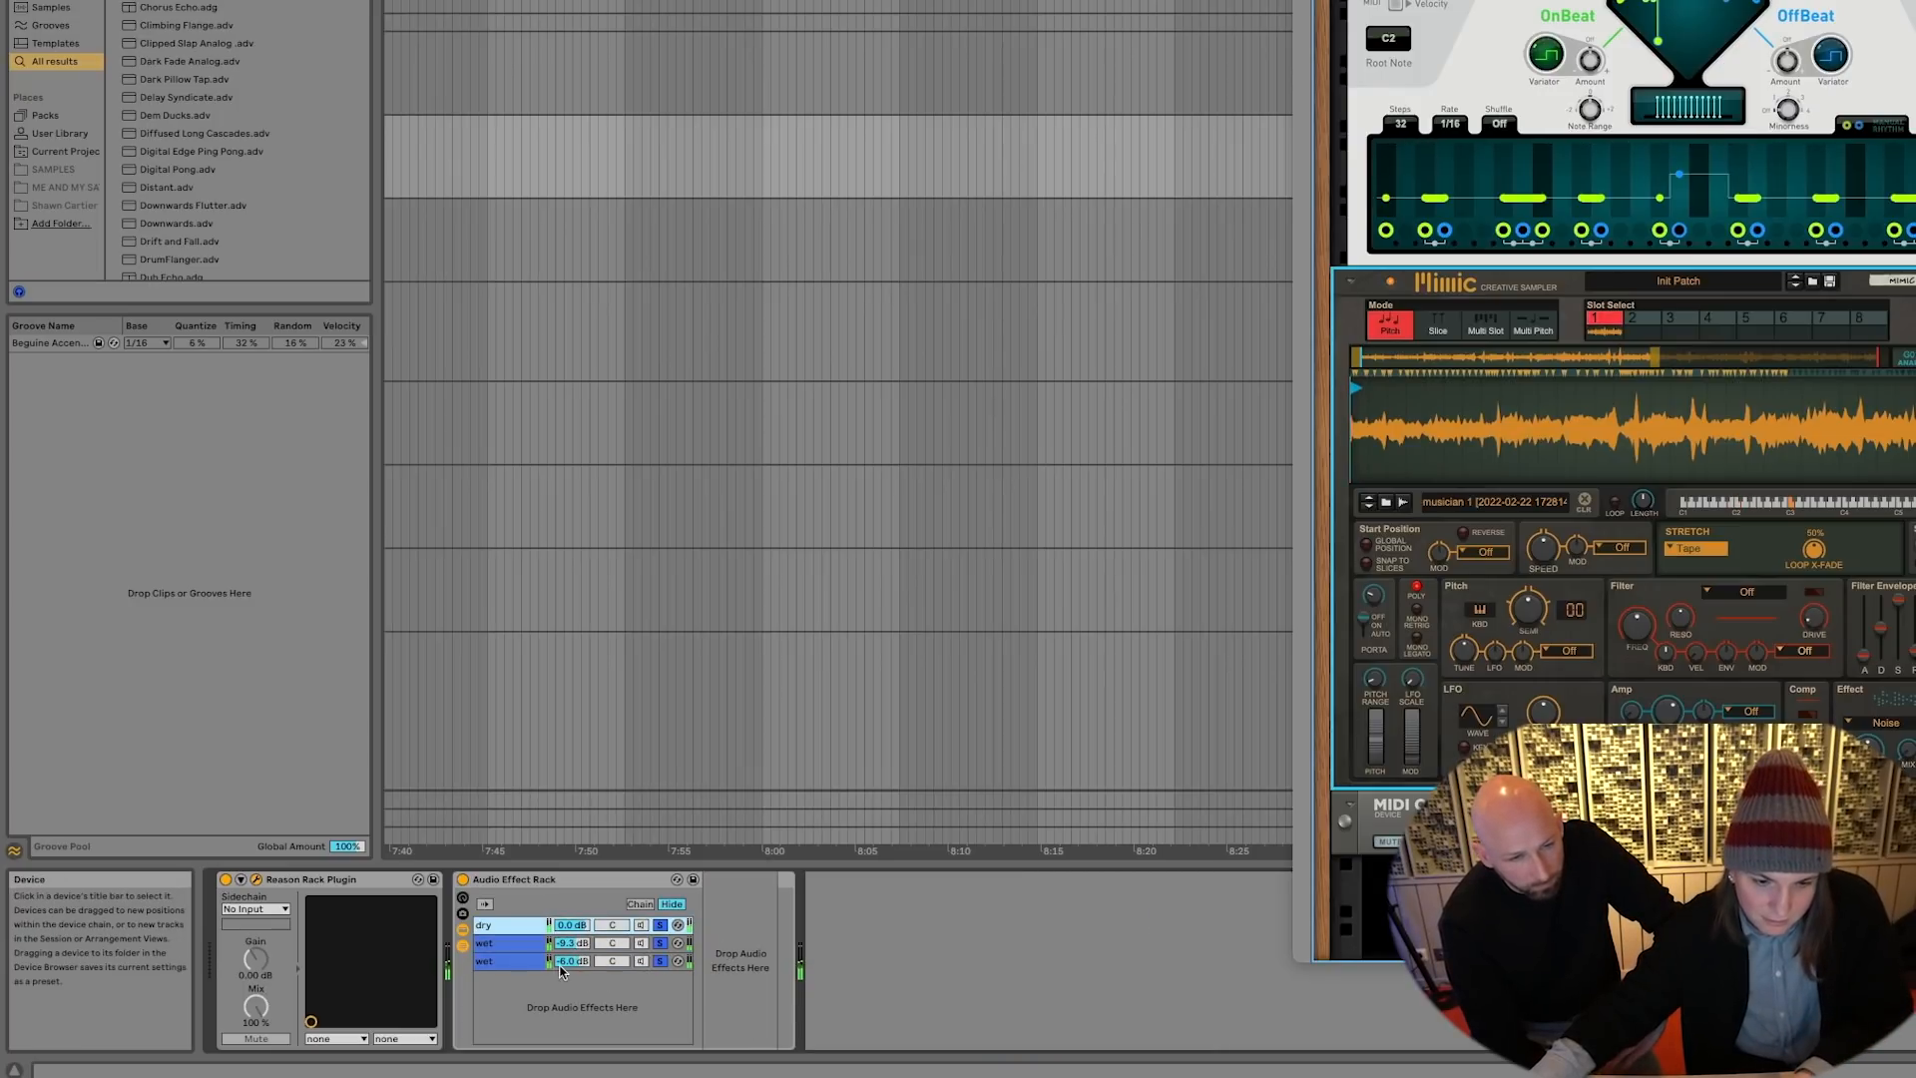
pyautogui.moveTo(572, 961); pyautogui.dragTo(571, 973)
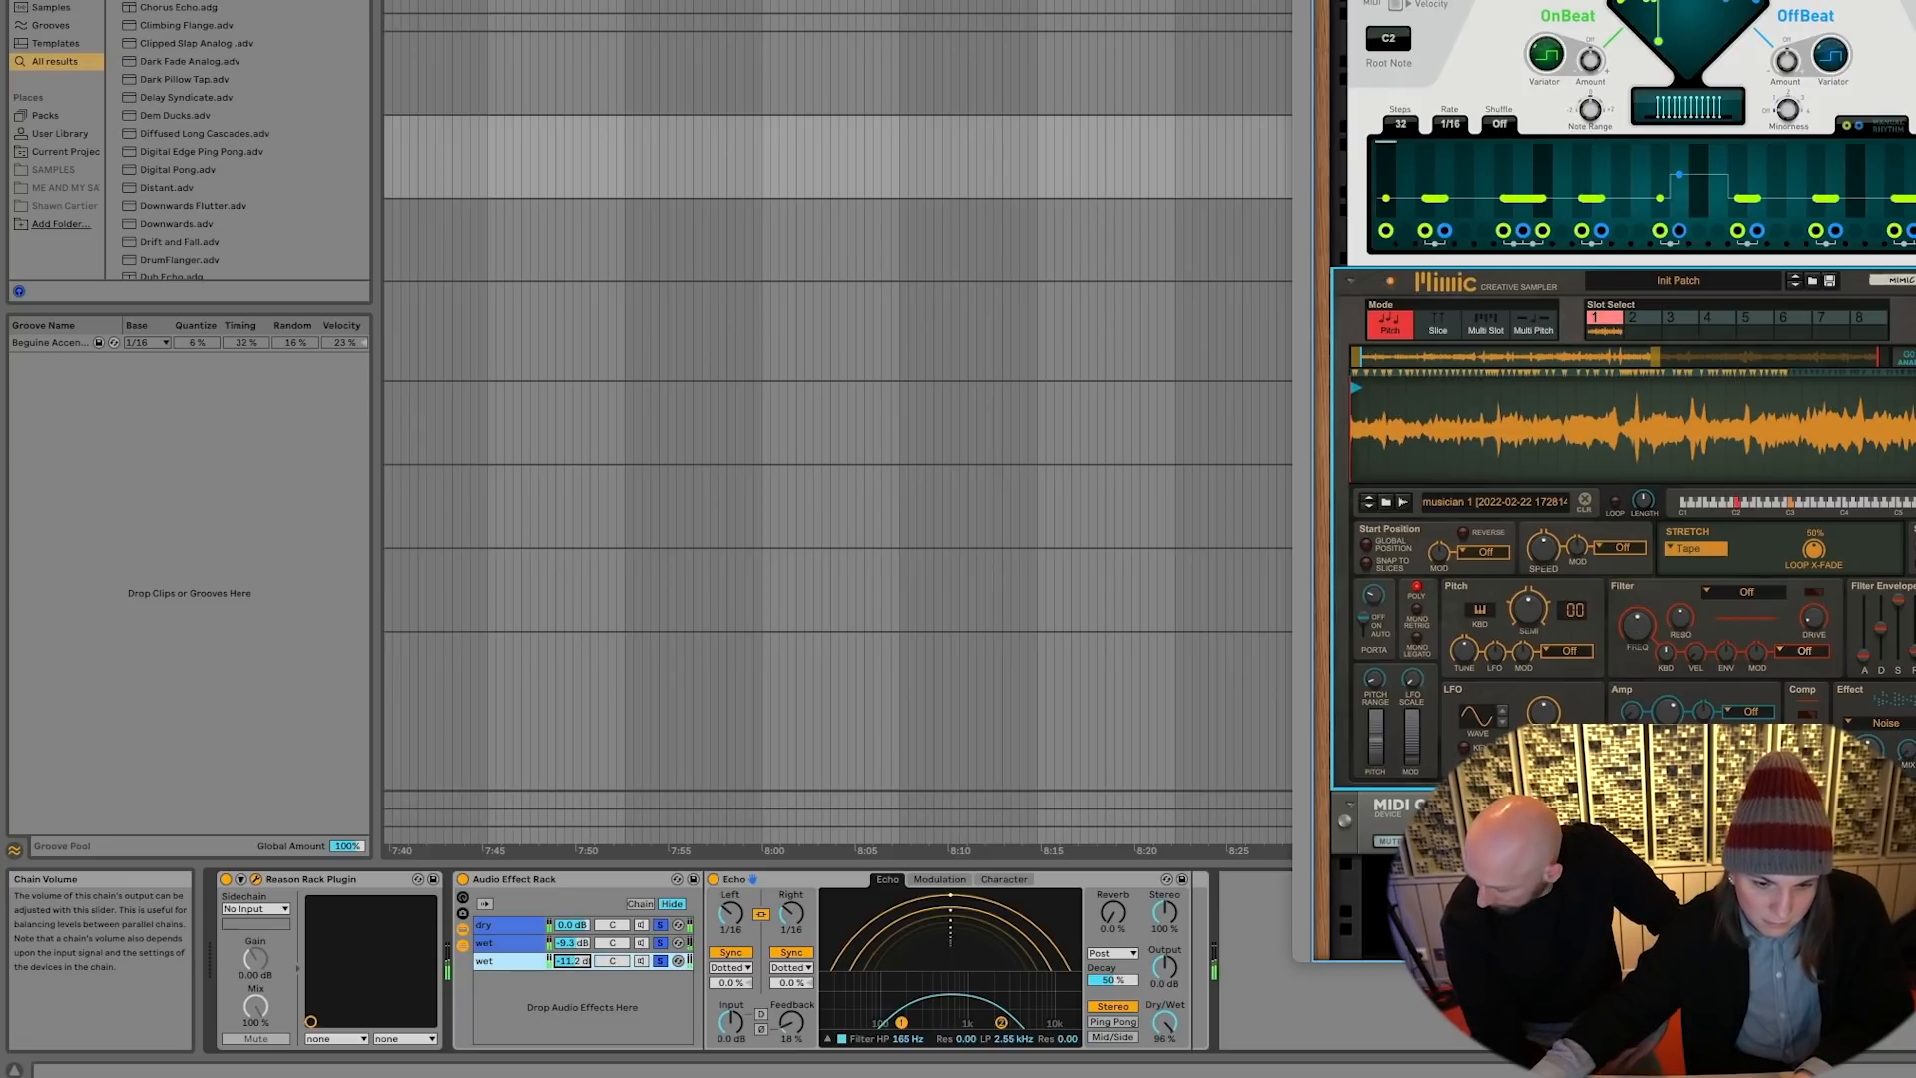
# Set the third chain's Echo to 1/4 delay times in Notes mode, and readjust the second chain's volume
pyautogui.click(731, 914)
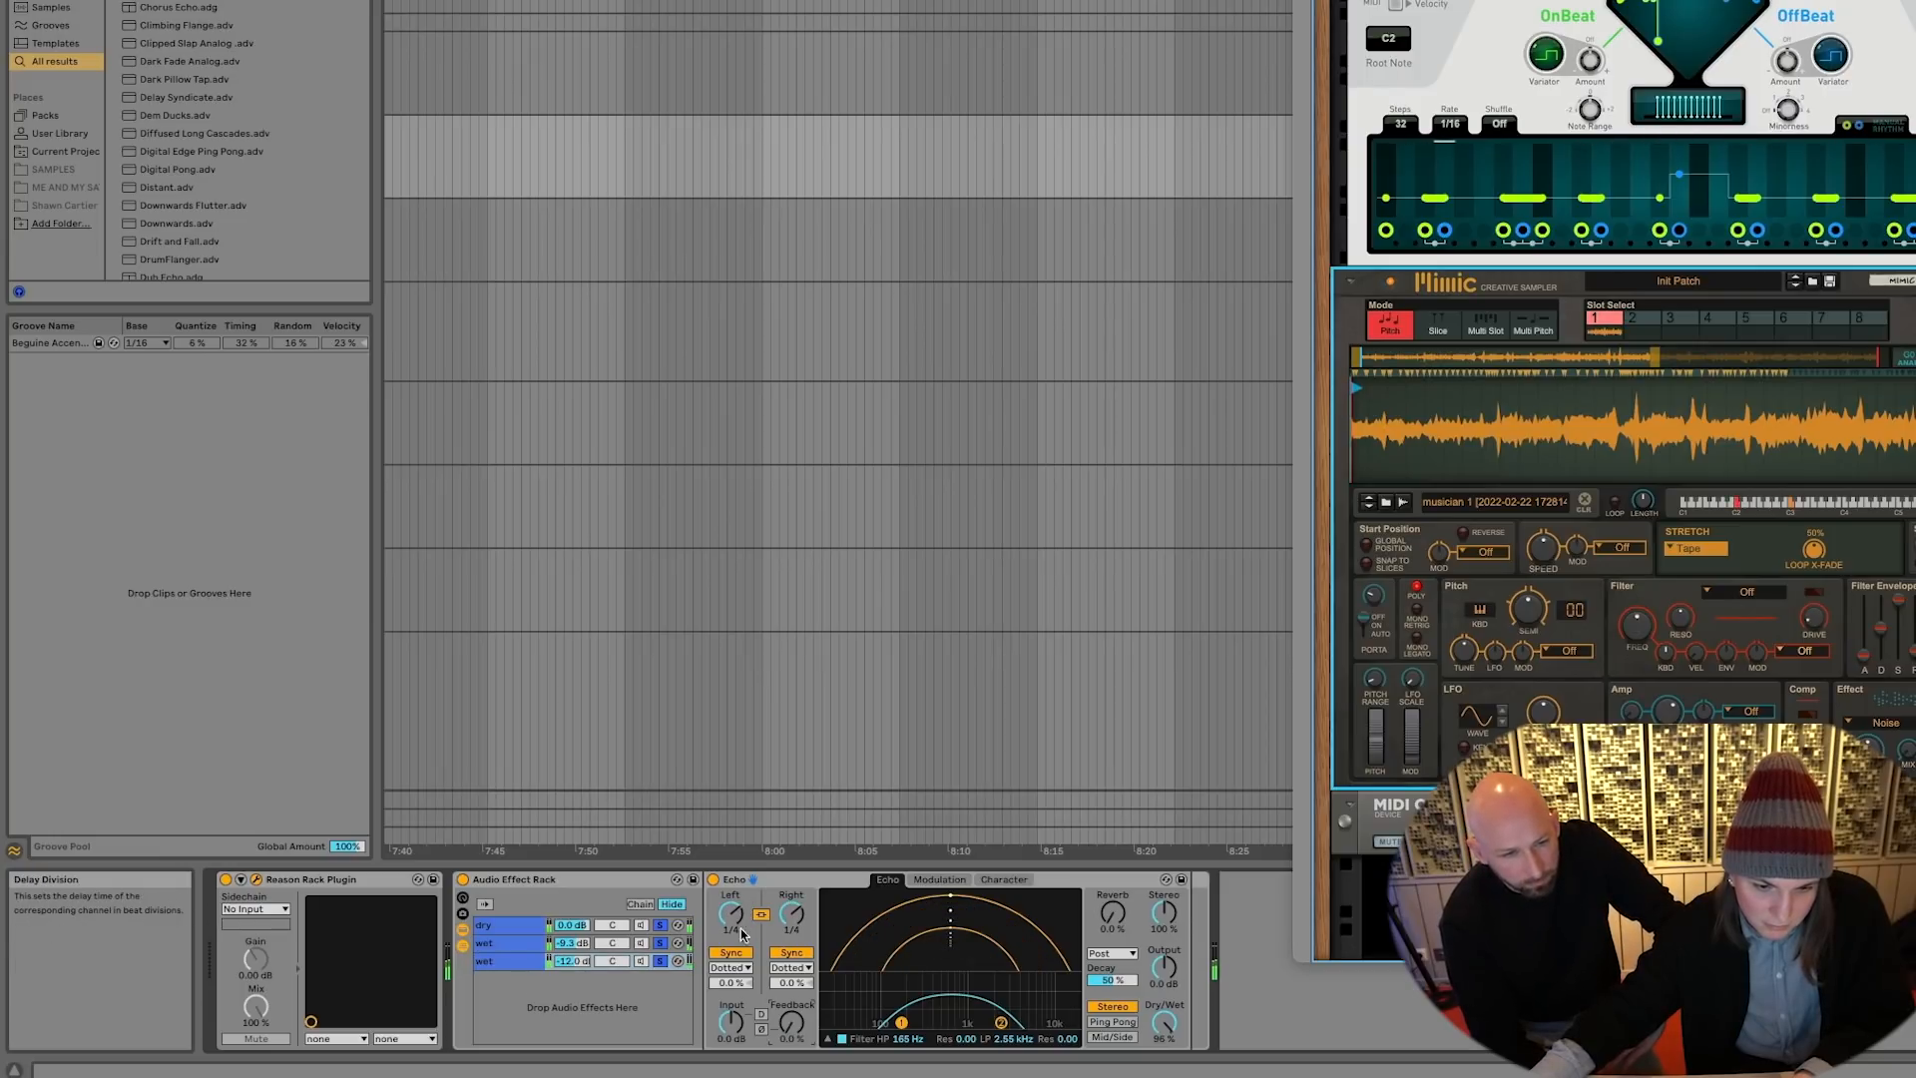
pyautogui.click(739, 968)
pyautogui.click(738, 981)
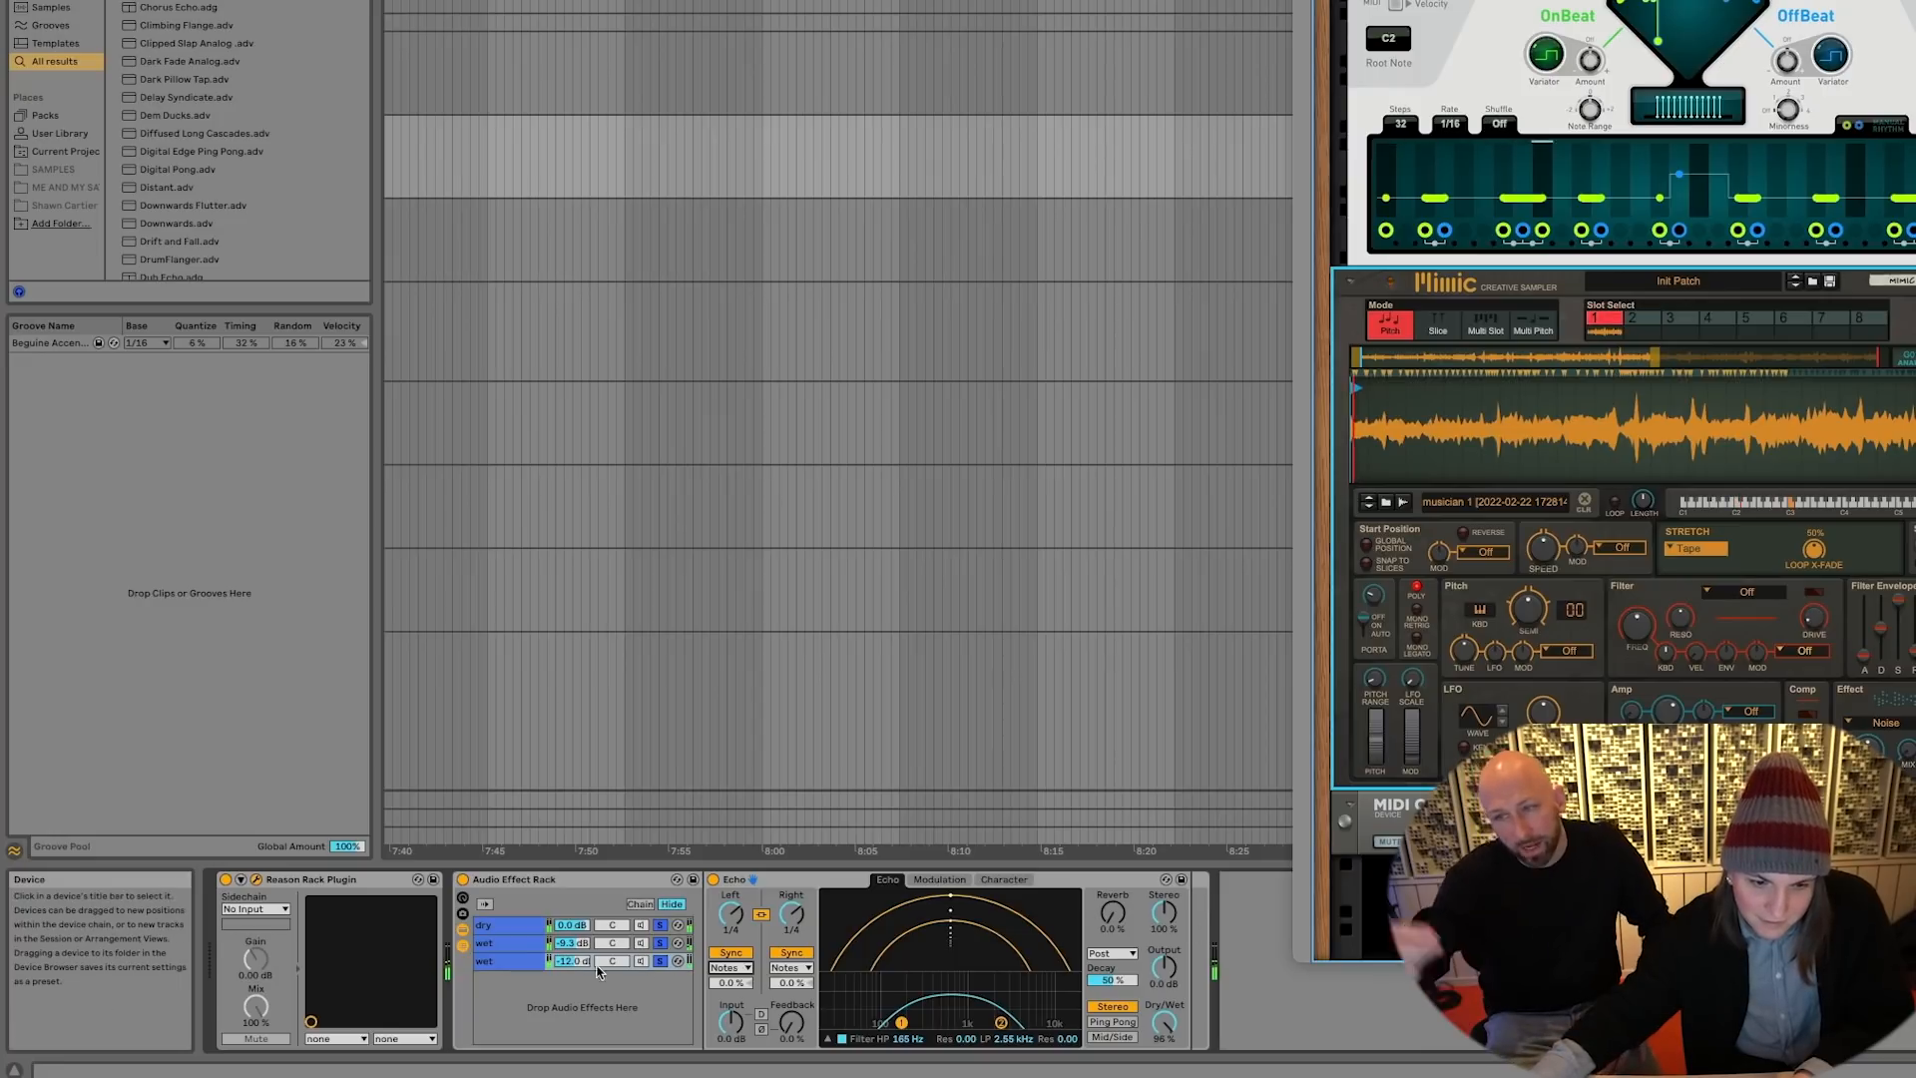
pyautogui.moveTo(572, 944); pyautogui.dragTo(572, 936)
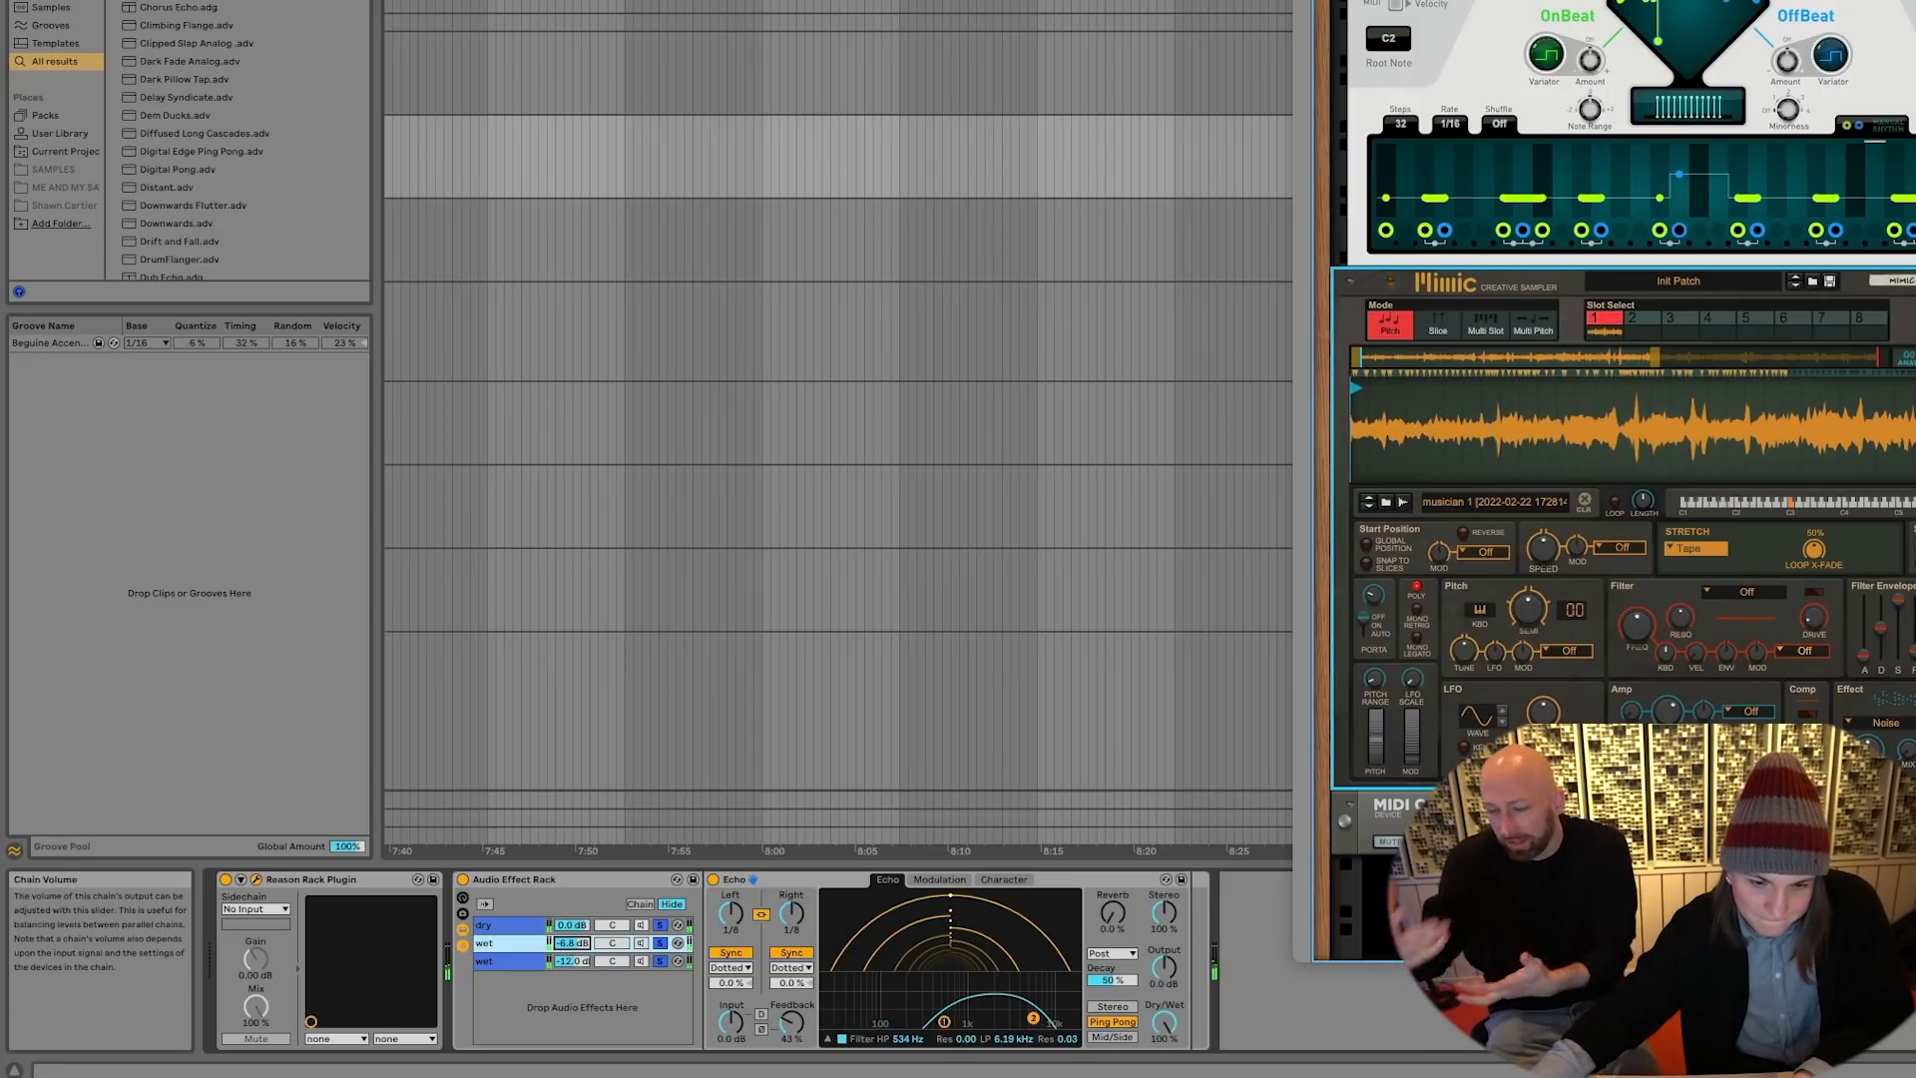
pyautogui.moveTo(572, 943); pyautogui.dragTo(572, 949)
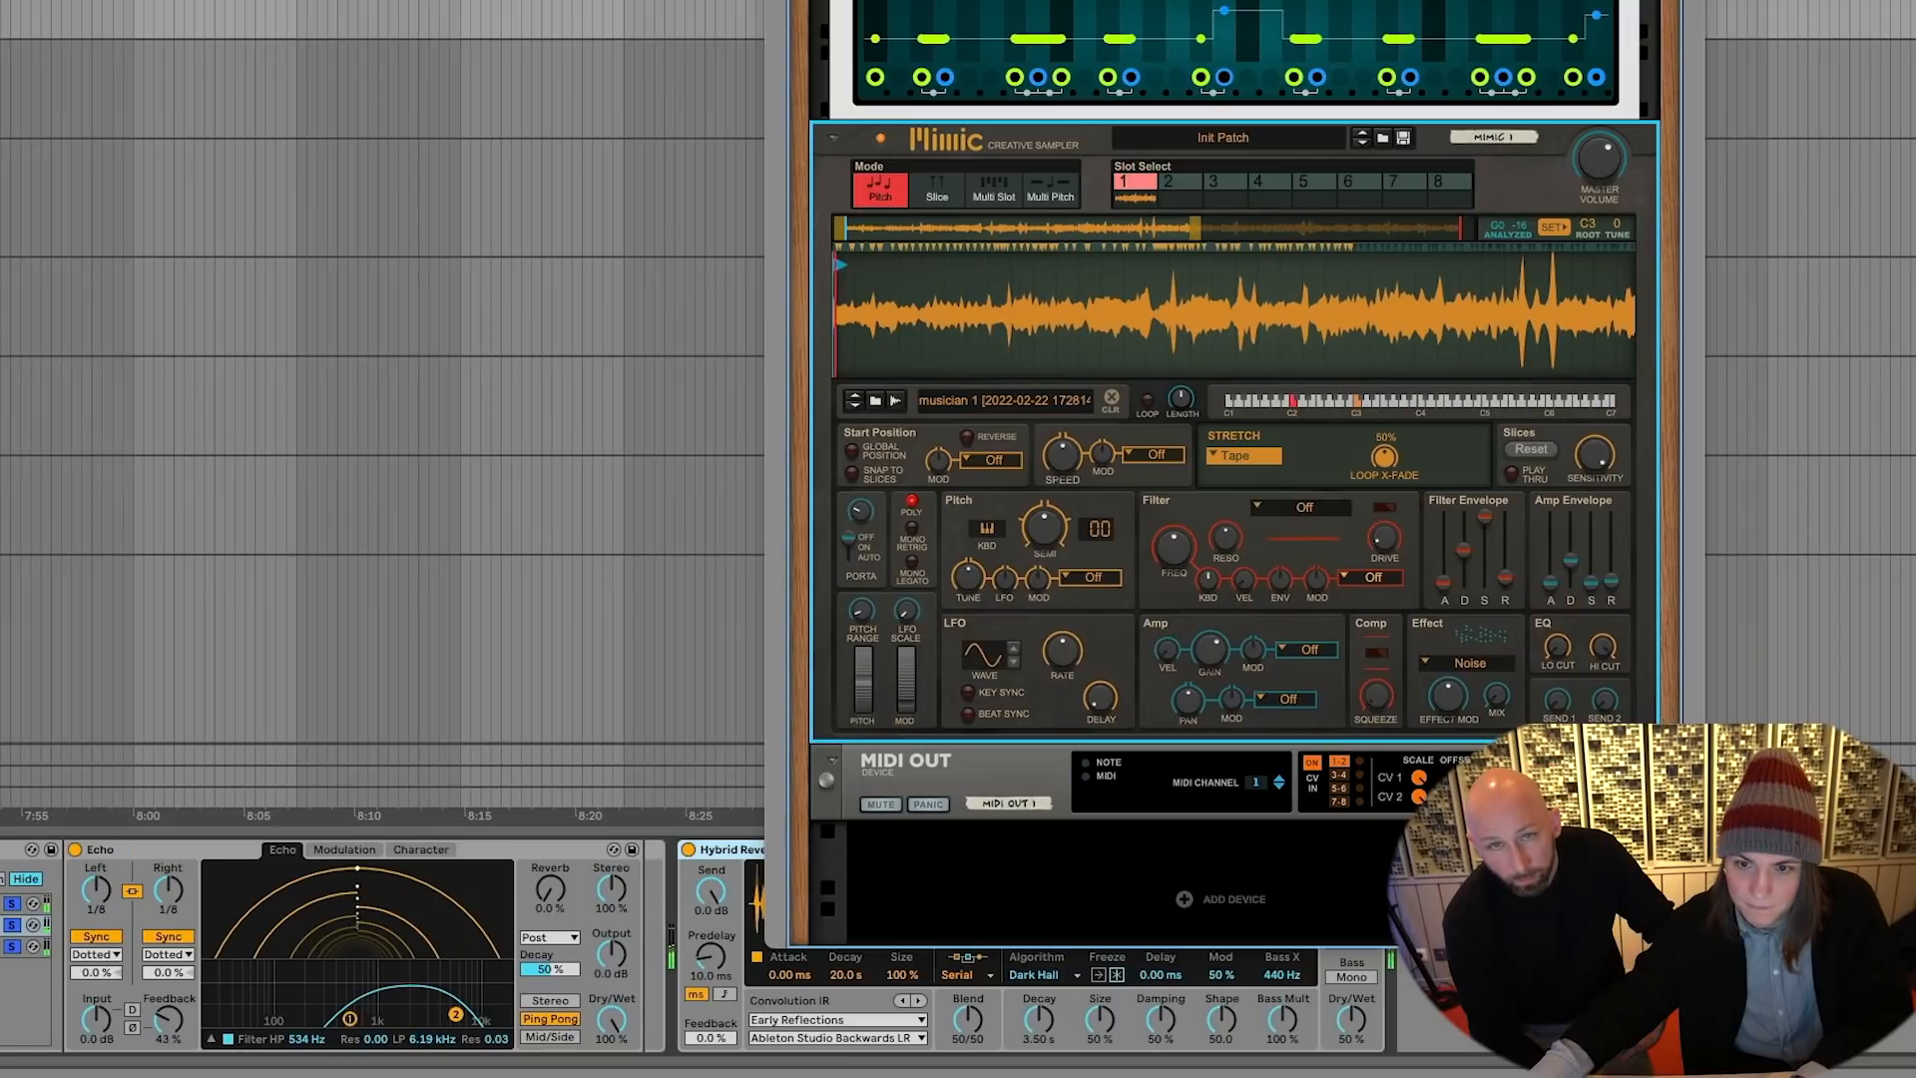
# Shorten the Hybrid Reverb's algorithm decay to 1.66 s and try its Dry/Wet at 22% and 100%
pyautogui.moveTo(998, 2); pyautogui.dragTo(1859, 30)
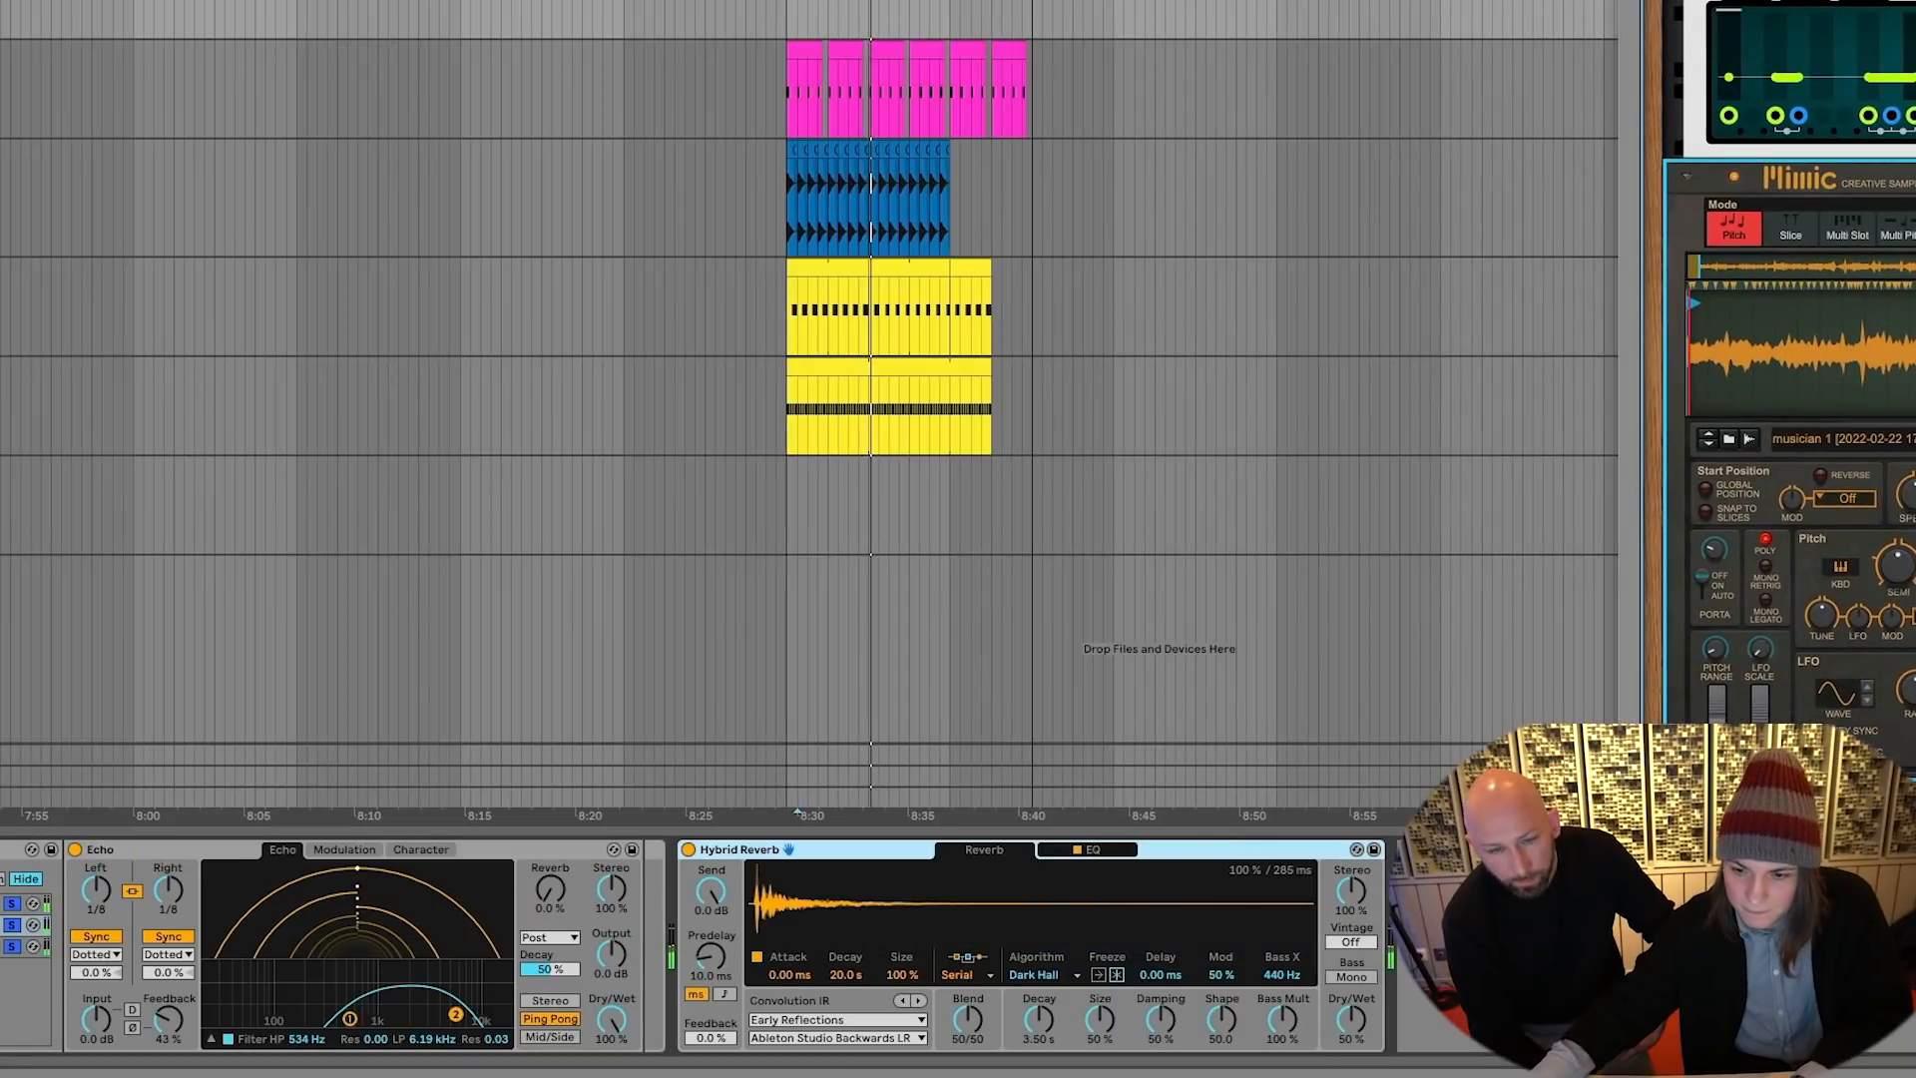
pyautogui.moveTo(1347, 1008); pyautogui.dragTo(1347, 1038)
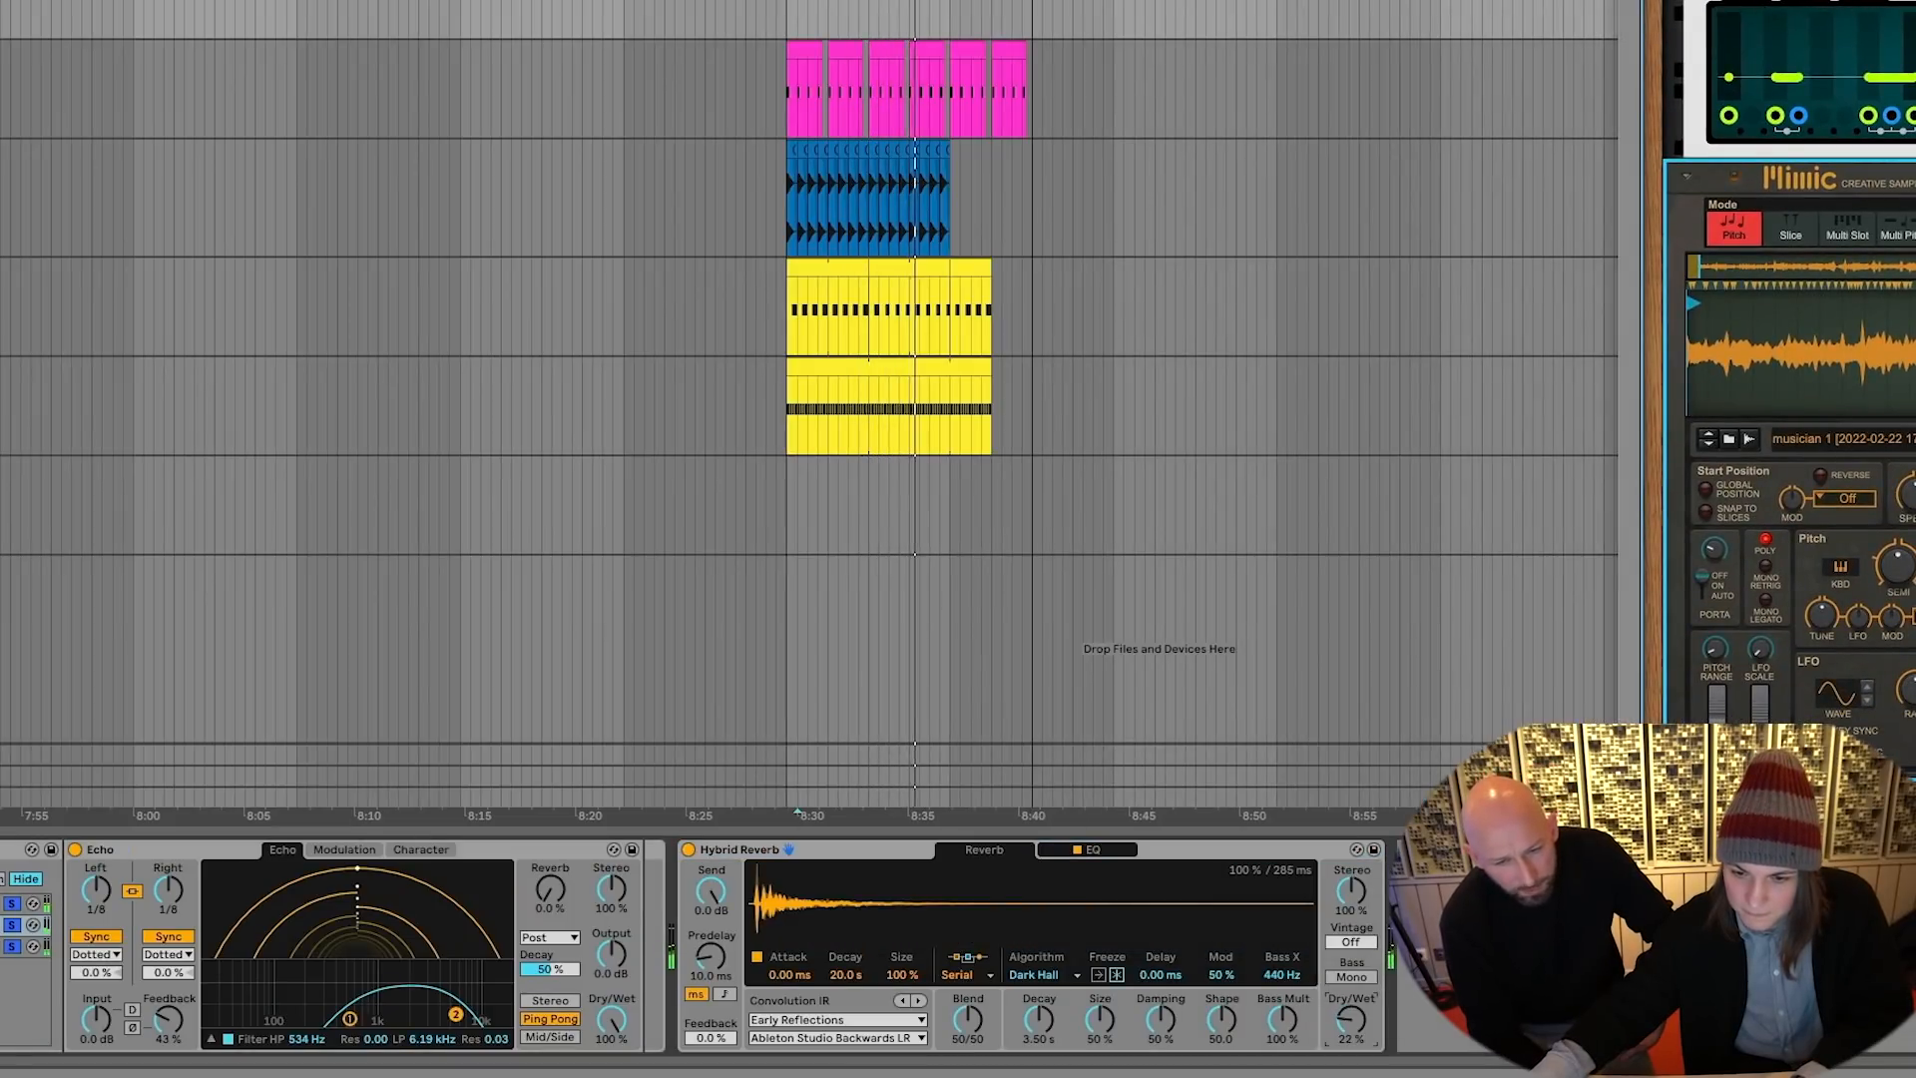
pyautogui.moveTo(1038, 1003); pyautogui.dragTo(1038, 1032)
pyautogui.moveTo(1350, 1019); pyautogui.dragTo(1350, 928)
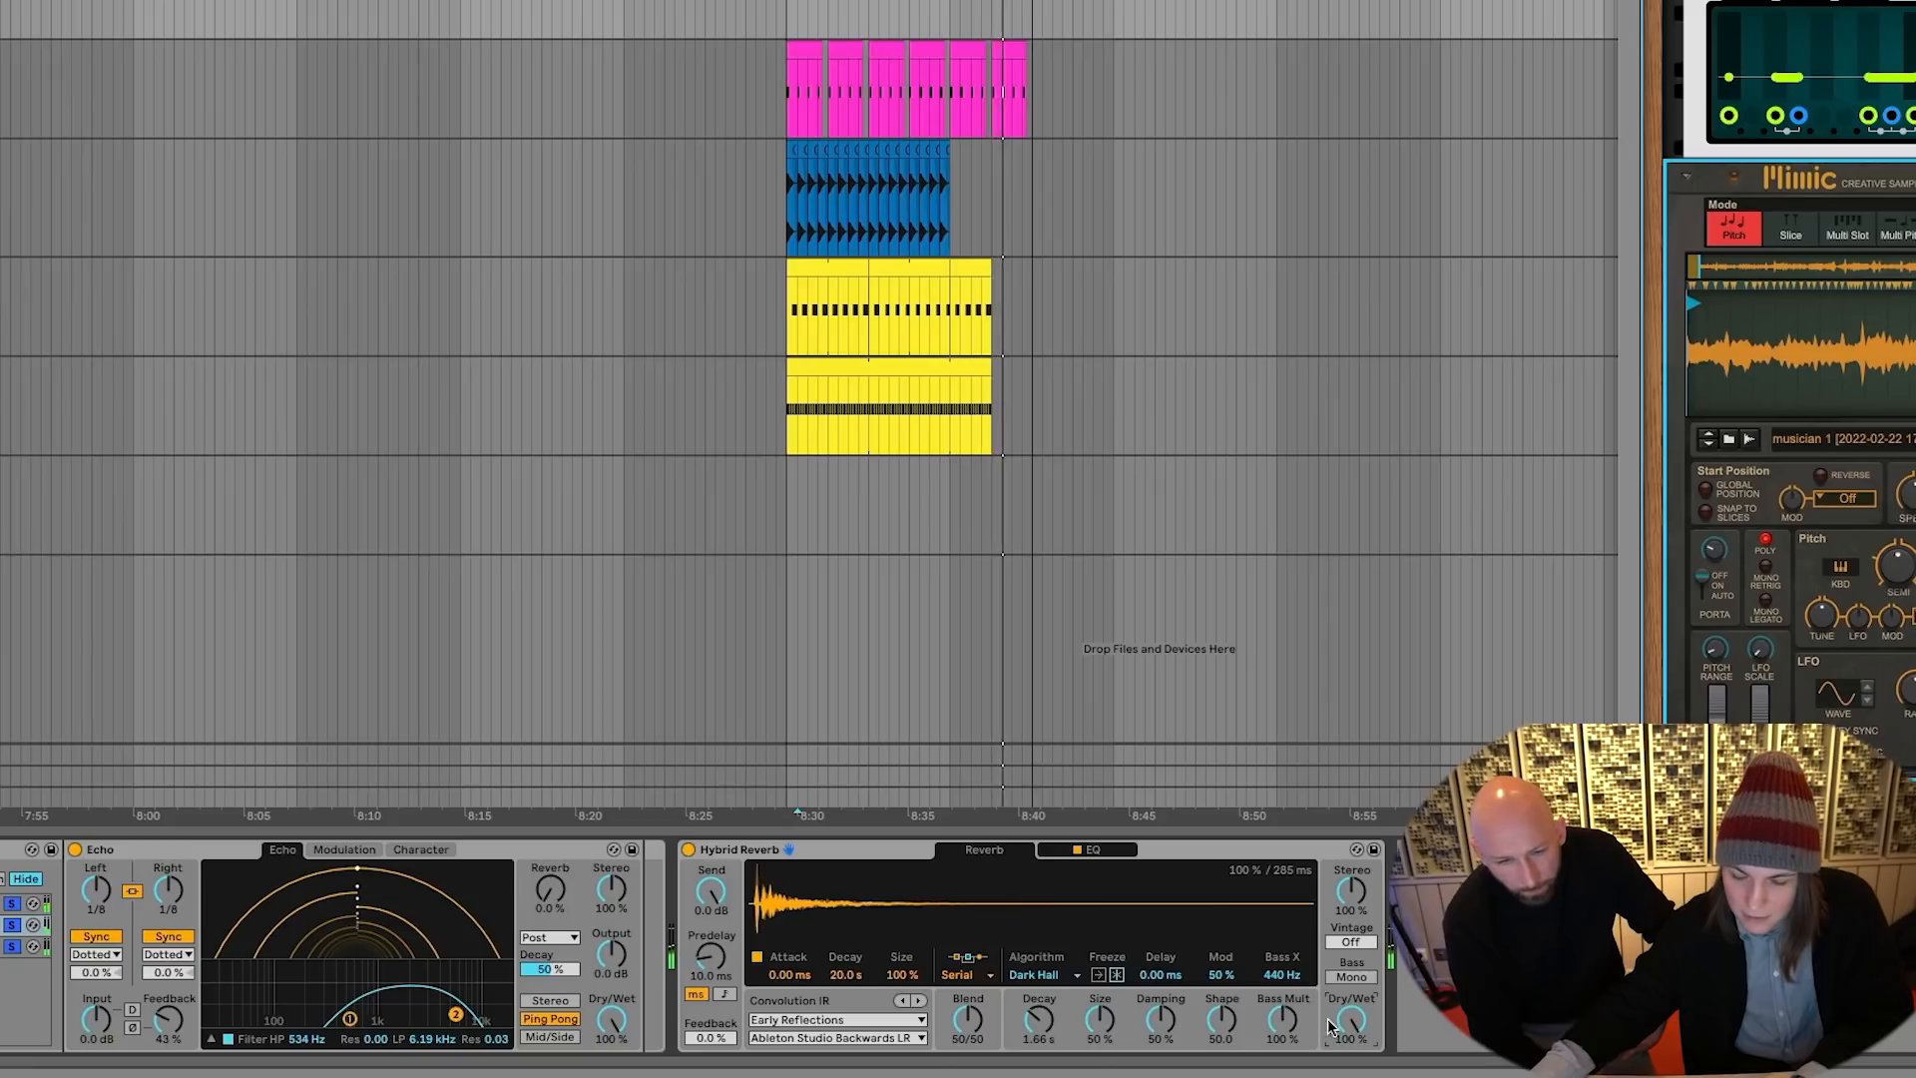
# Adjust the Hybrid Reverb's damping and bass multiplier, and load the Berliner Hall LR impulse response from the Halls category
pyautogui.moveTo(1161, 1016)
pyautogui.mouseDown()
pyautogui.moveTo(1160, 1046)
pyautogui.moveTo(1161, 1019)
pyautogui.mouseUp()
pyautogui.moveTo(1282, 1019); pyautogui.dragTo(1281, 1058)
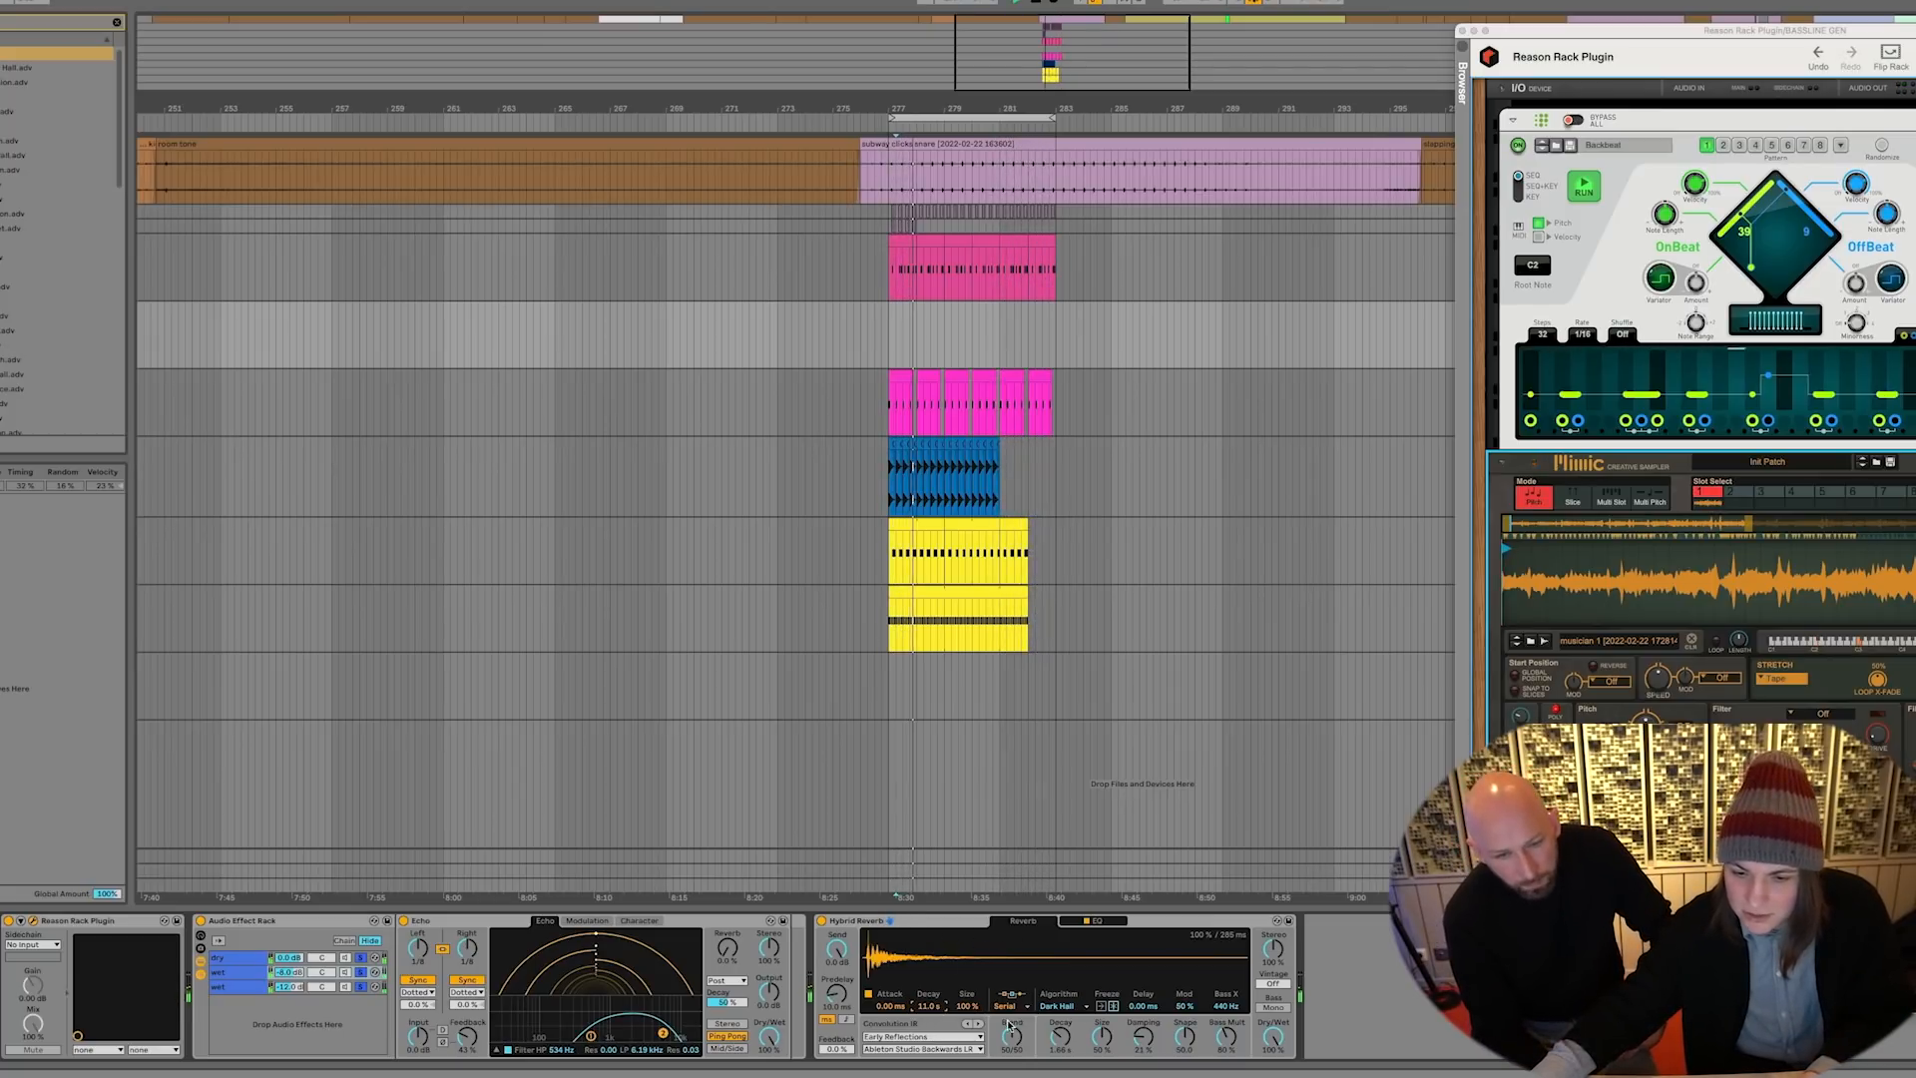
pyautogui.click(964, 1035)
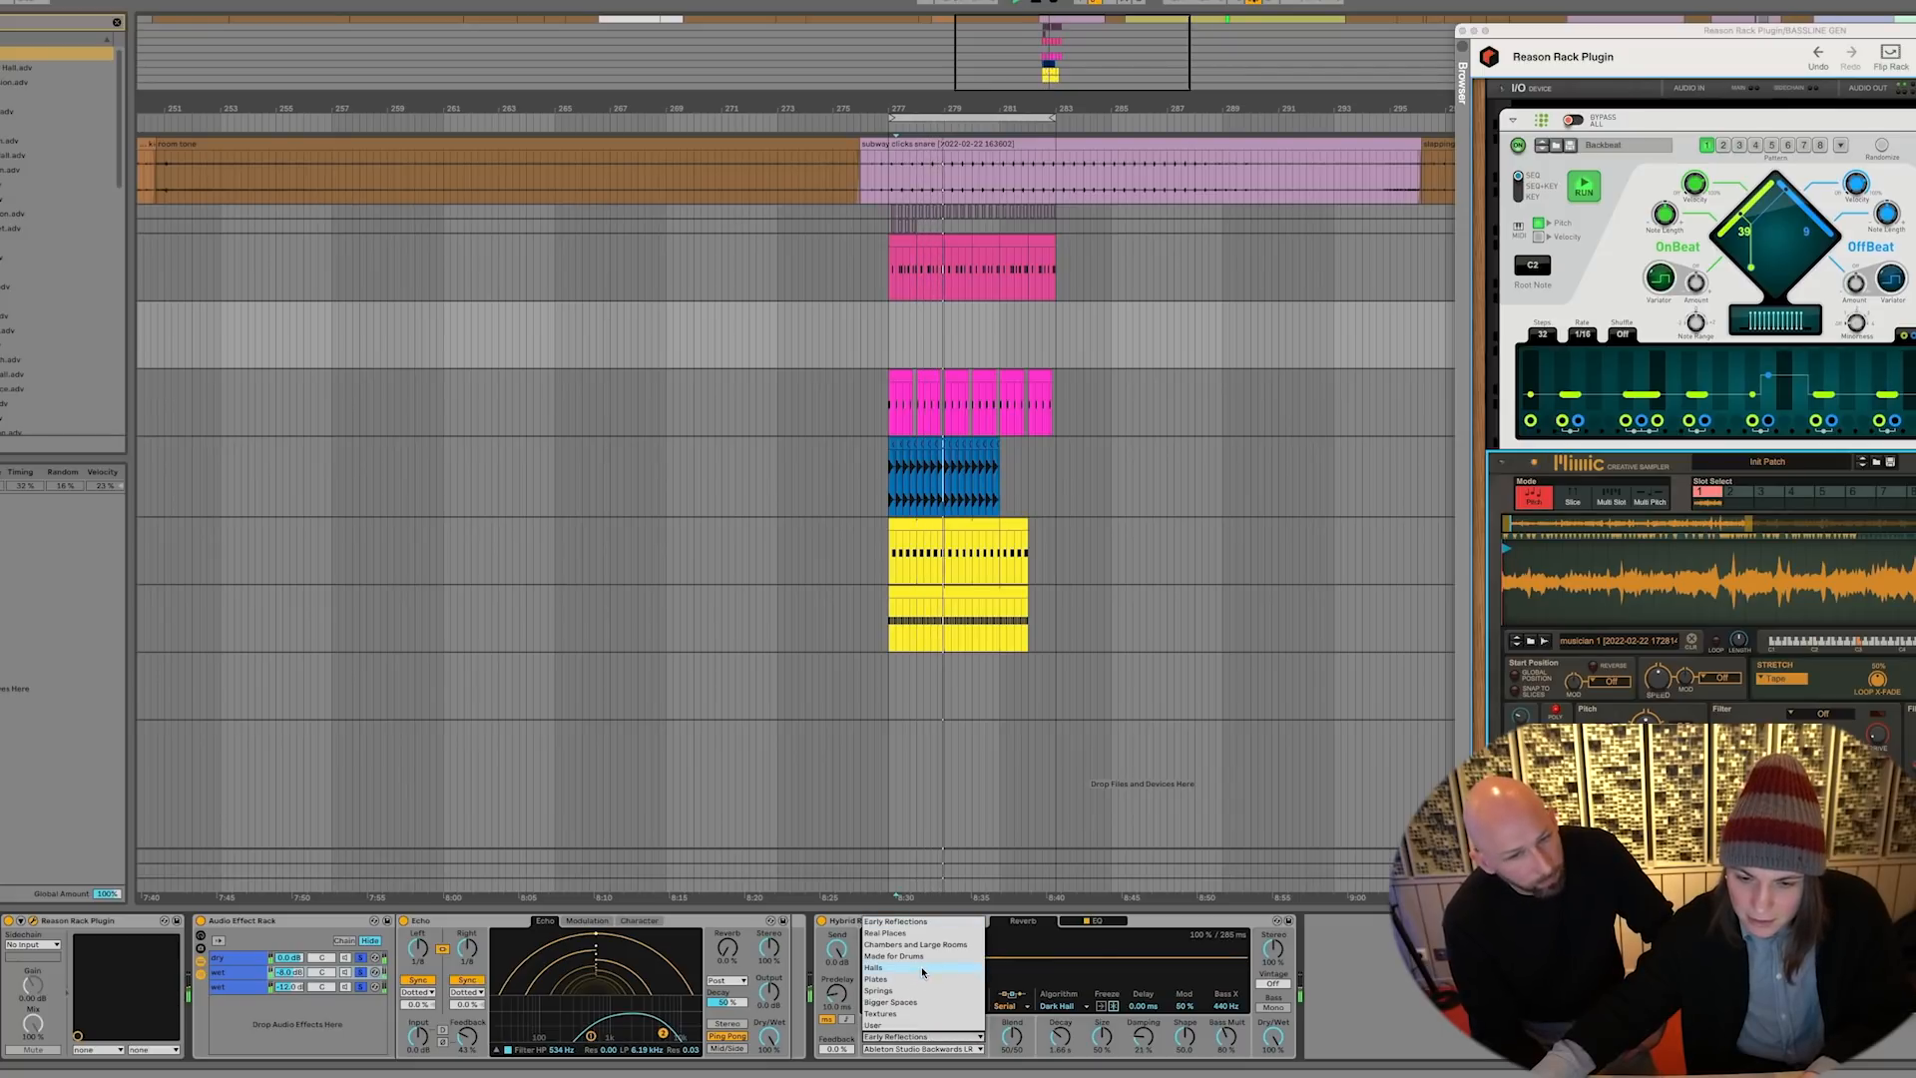
pyautogui.click(948, 1020)
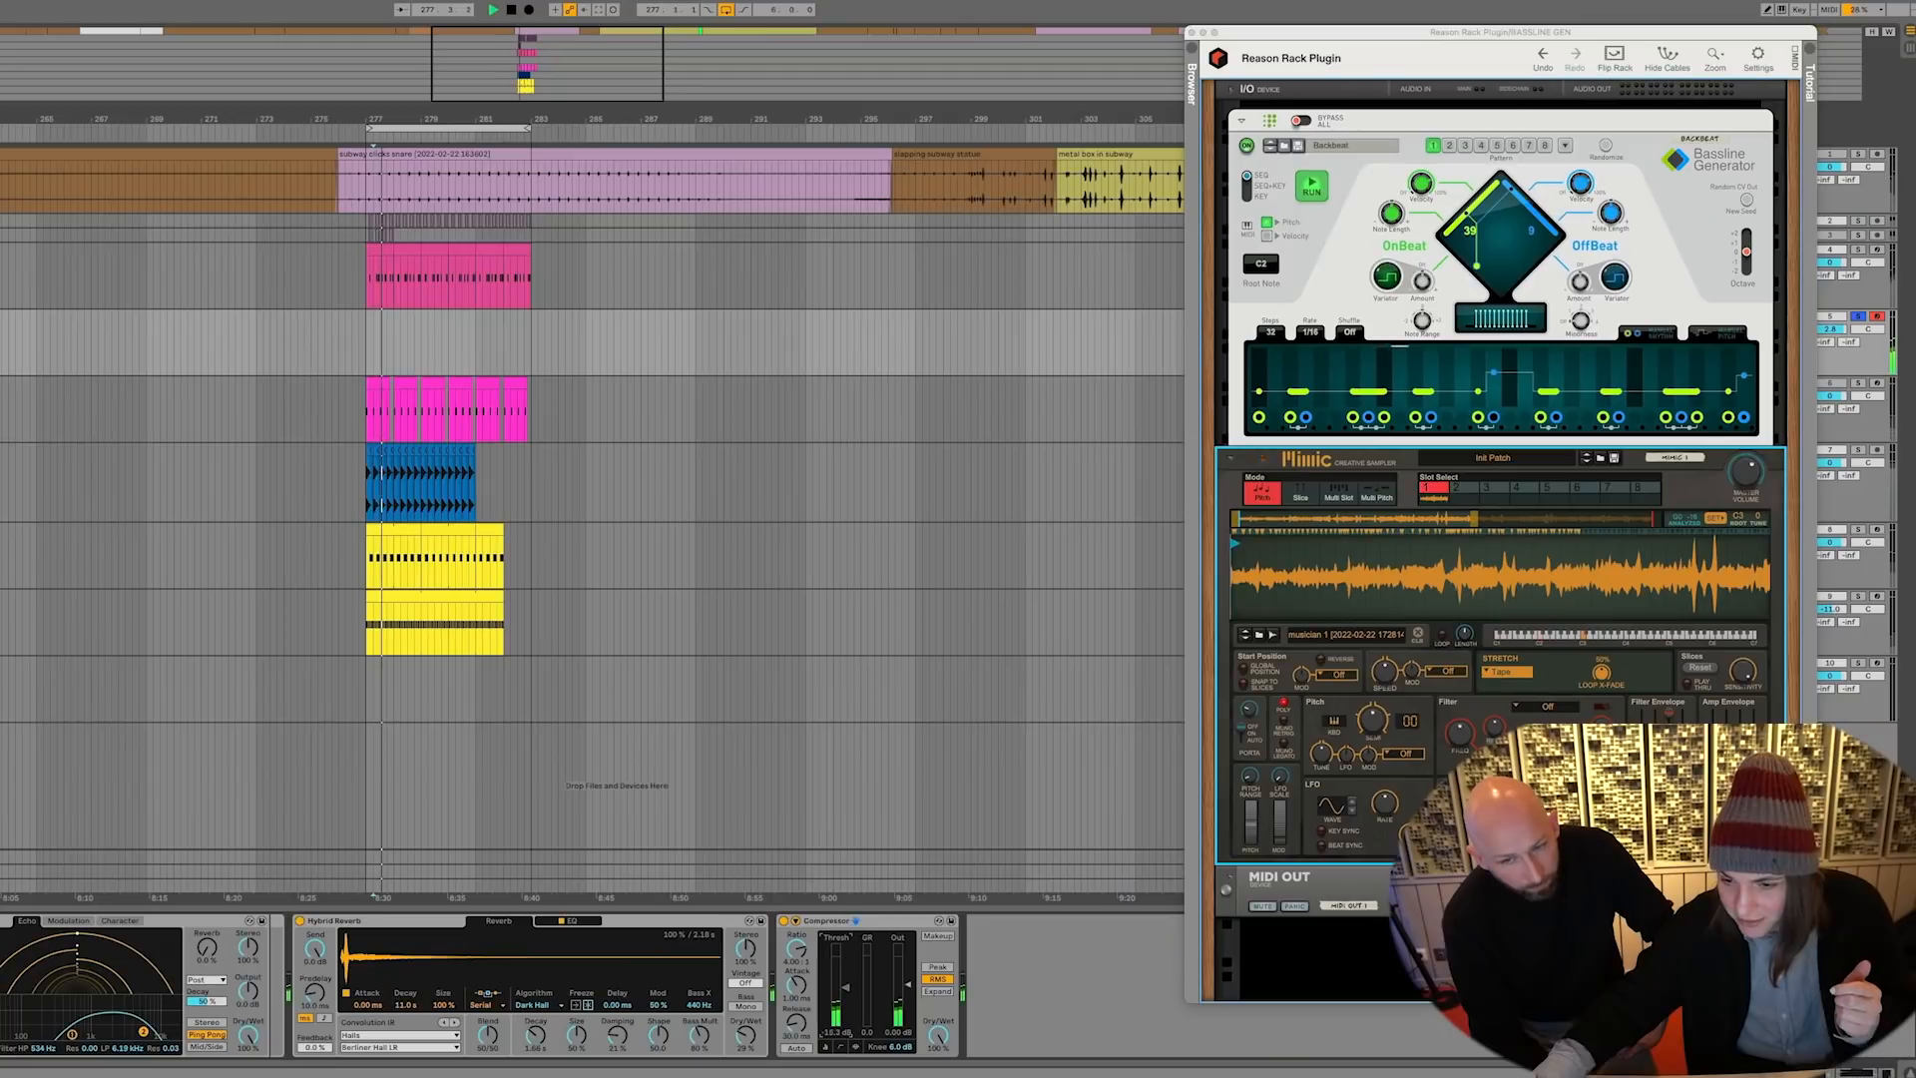
# Enable the bassline Compressor's sidechain with the Kick track as source and set its threshold to -20.1 dB
pyautogui.click(855, 1047)
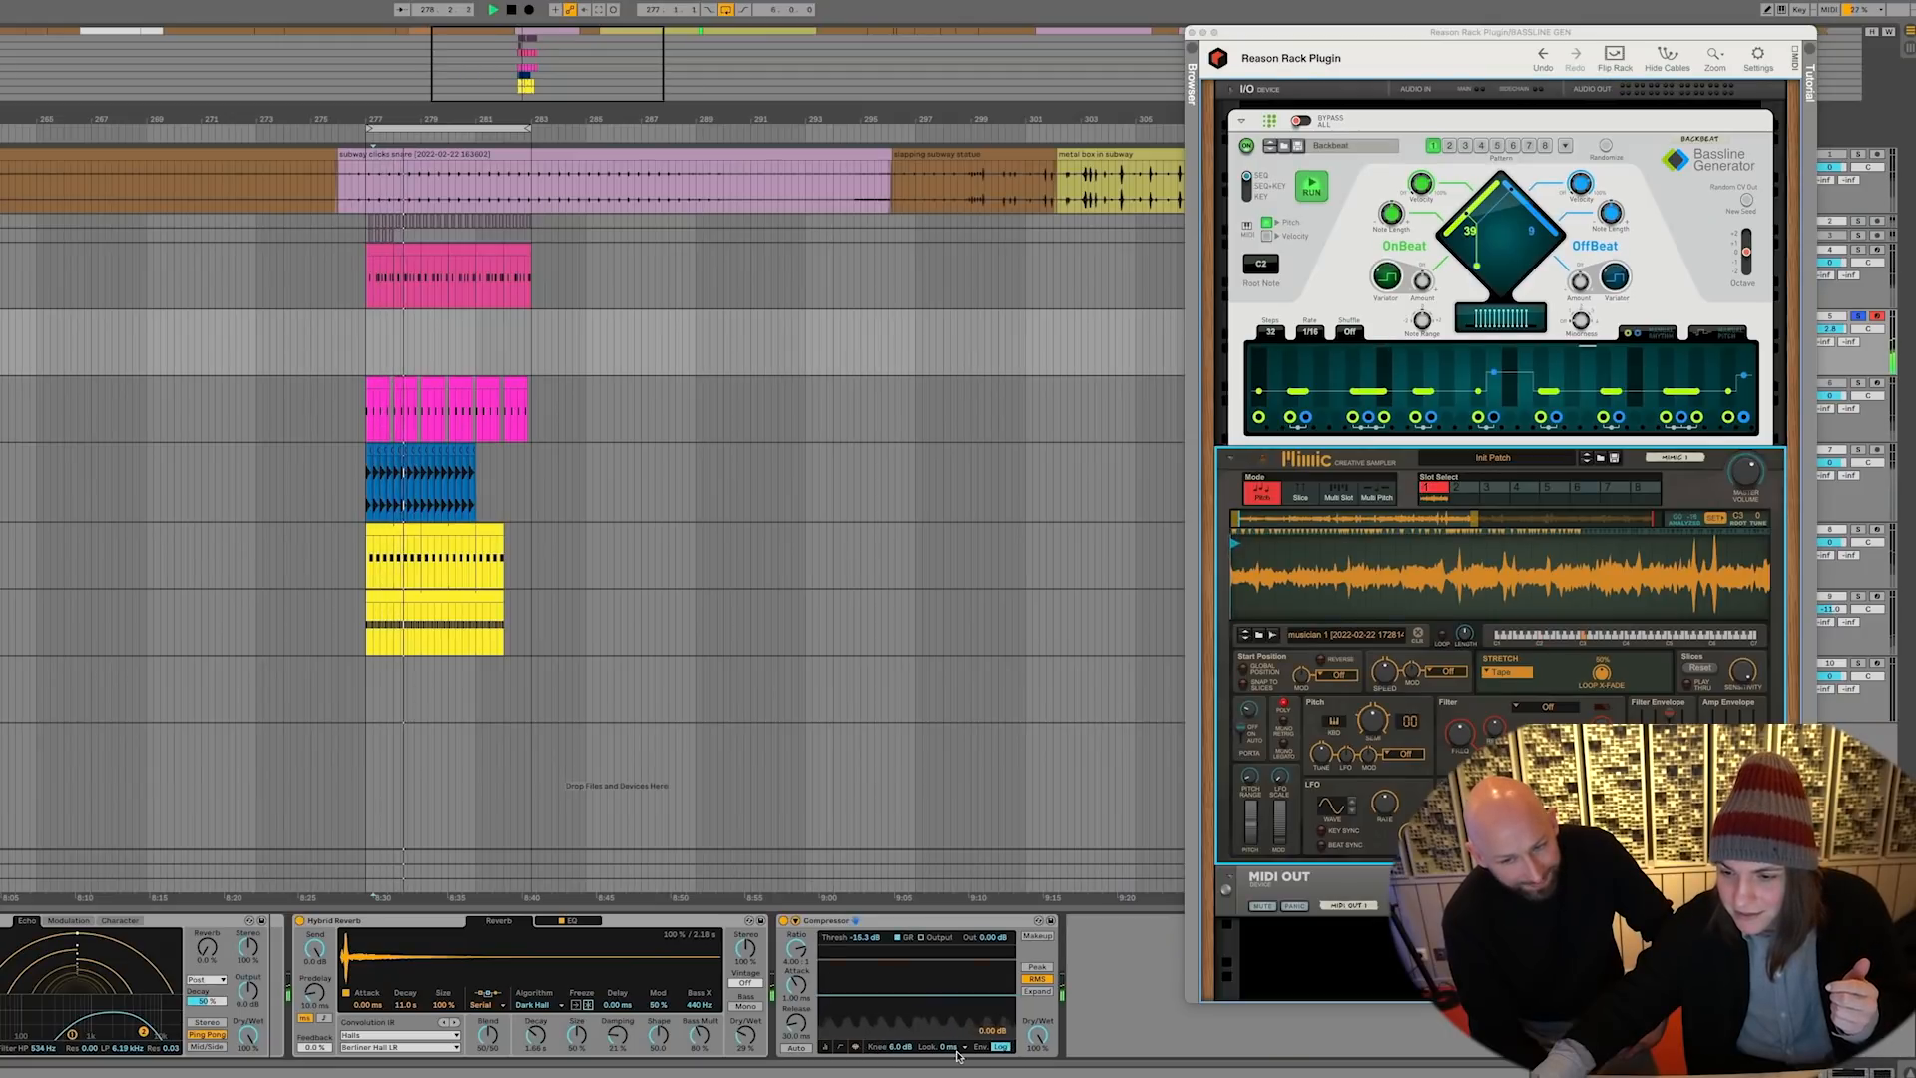
pyautogui.click(952, 1048)
pyautogui.click(949, 1036)
pyautogui.click(827, 1046)
pyautogui.click(795, 920)
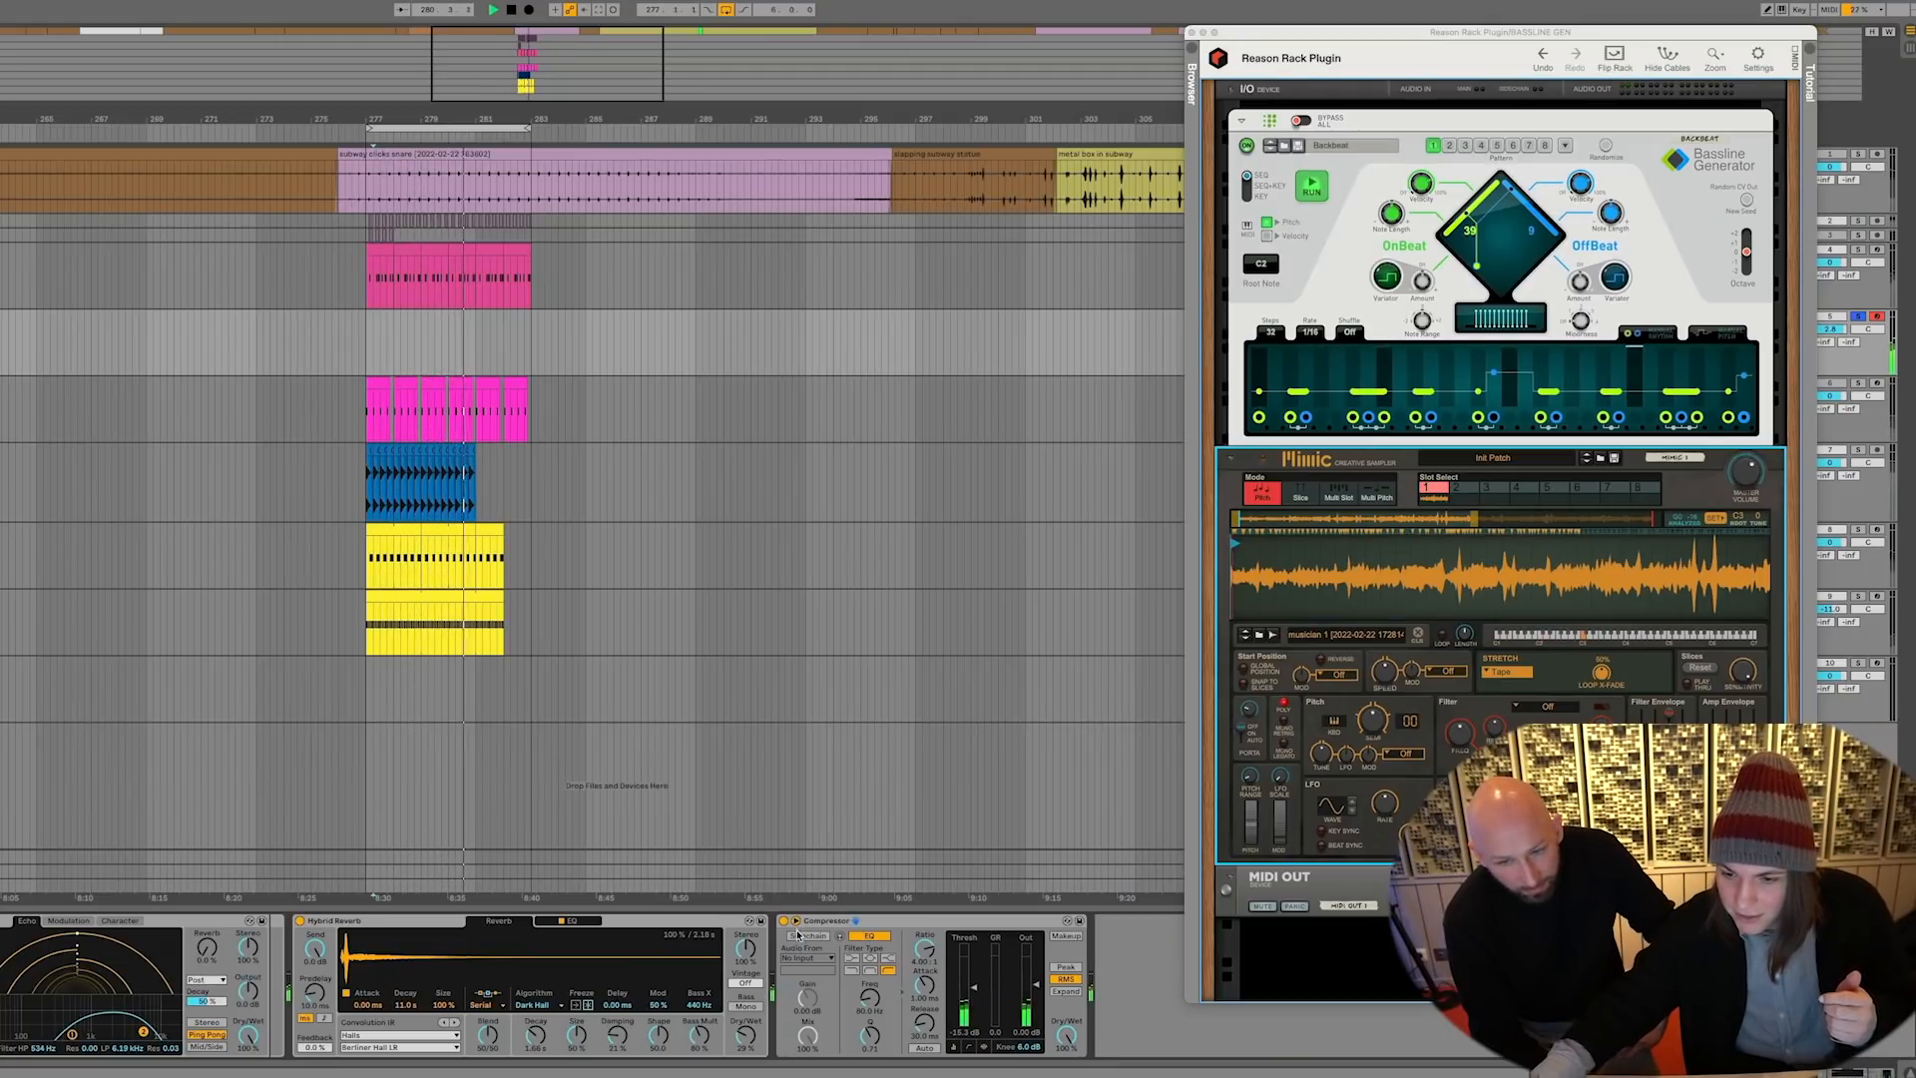
pyautogui.click(801, 938)
pyautogui.click(806, 958)
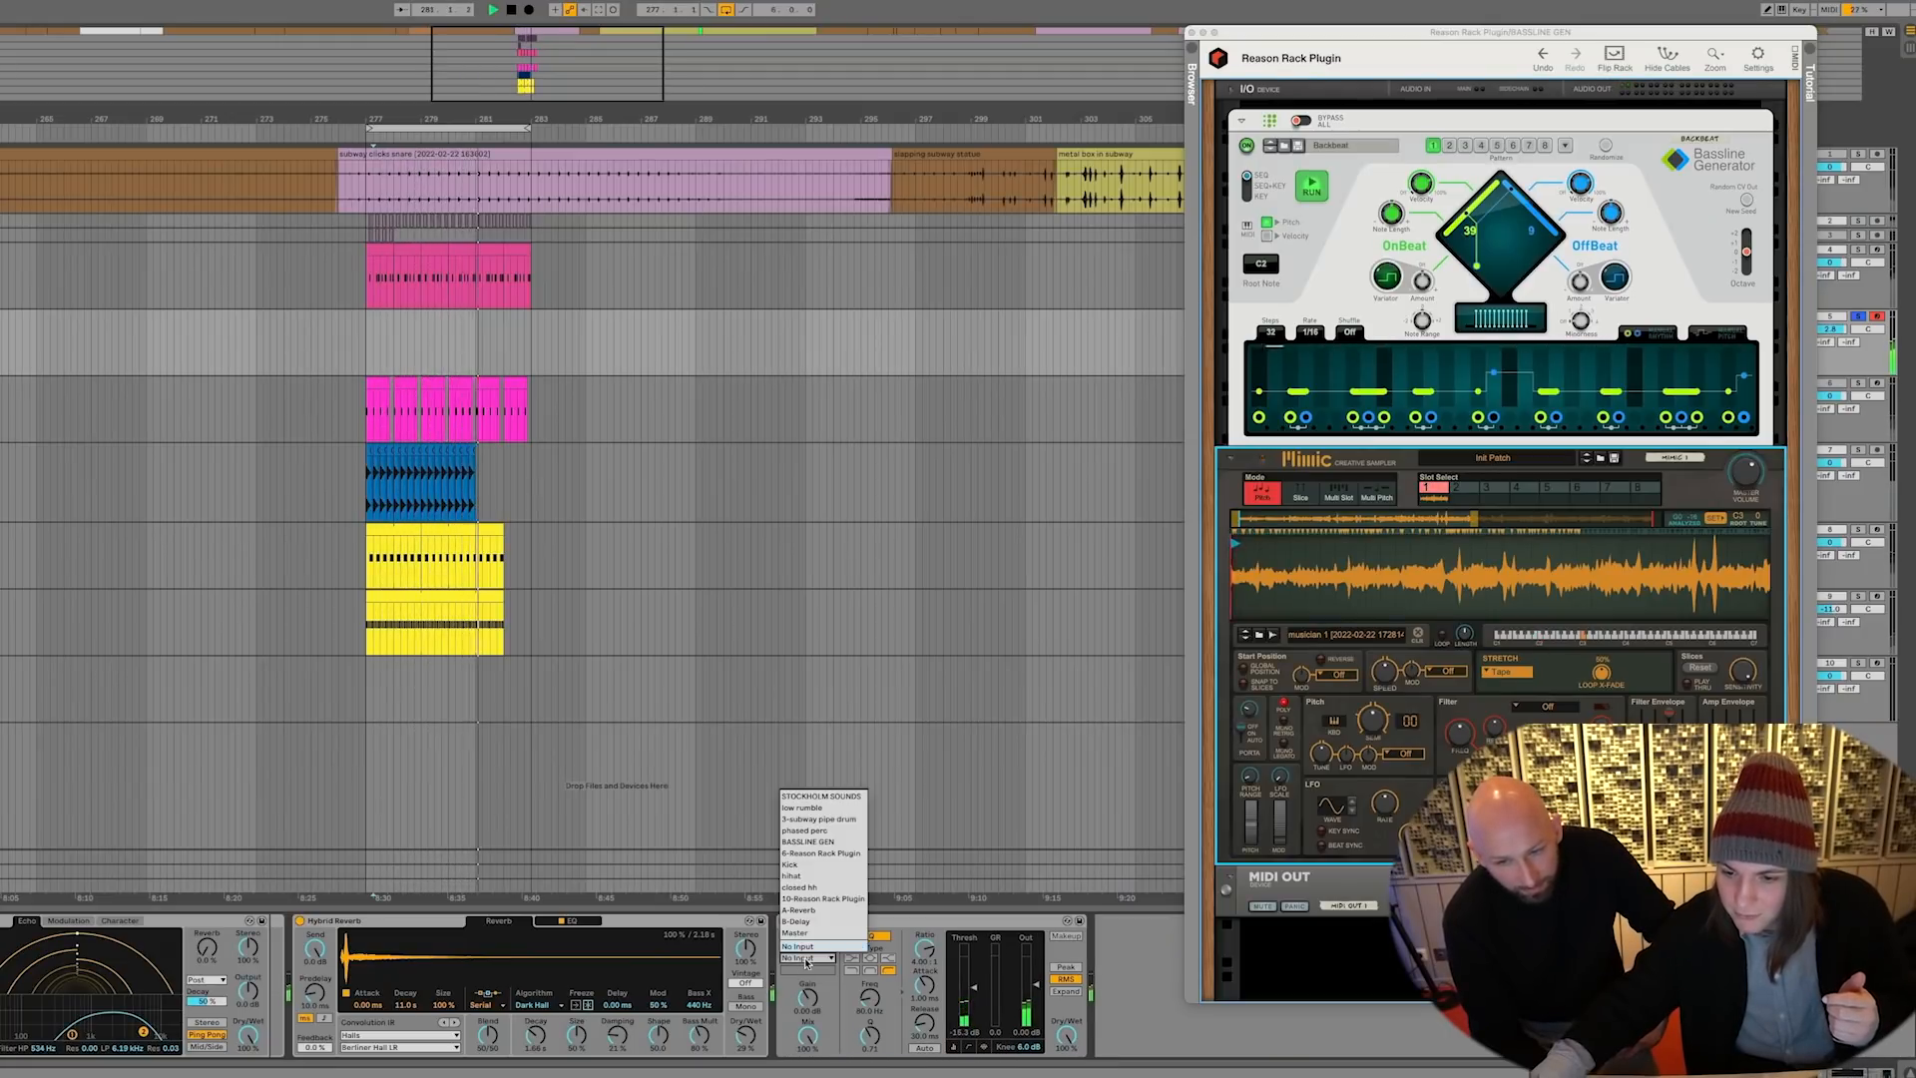
pyautogui.click(824, 862)
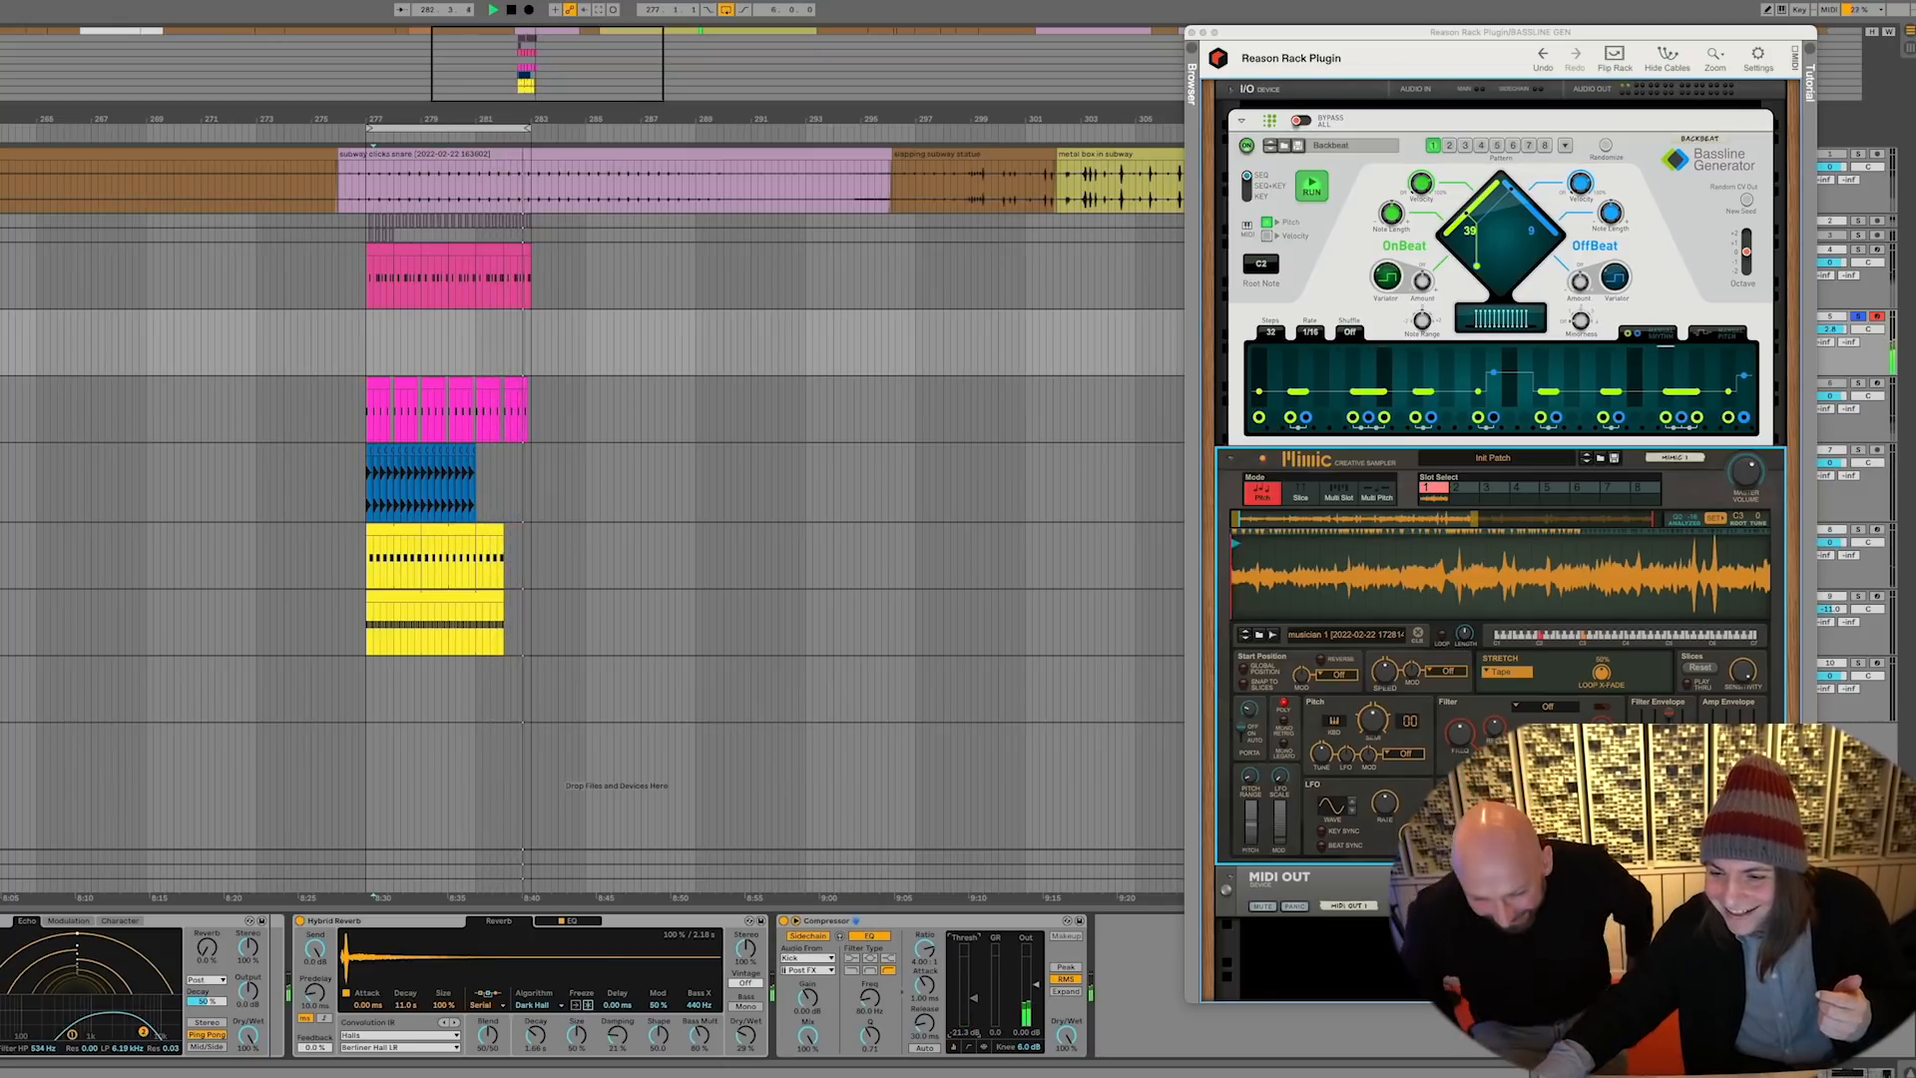
pyautogui.moveTo(974, 987); pyautogui.dragTo(974, 998)
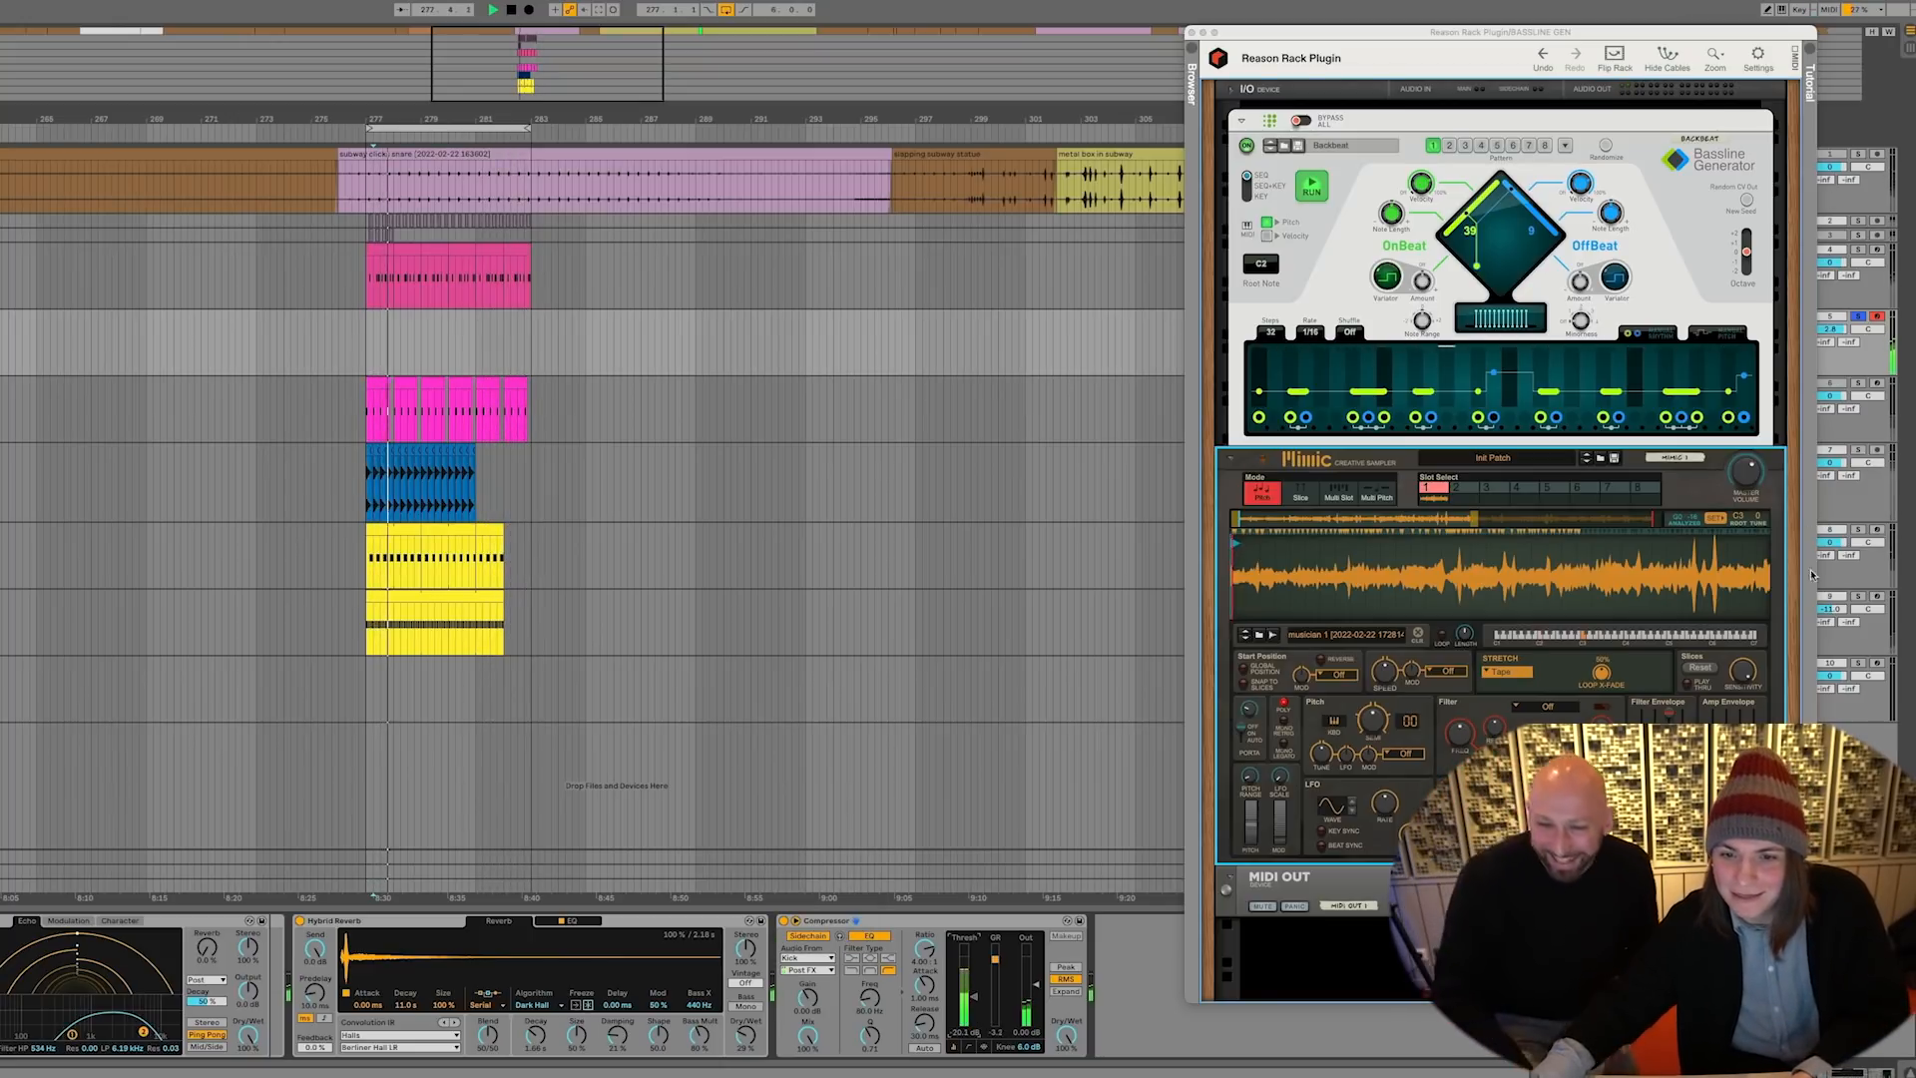
# Solo the Kick track together with the bassline and shorten the loop to bars 277 to 279
pyautogui.click(1851, 454)
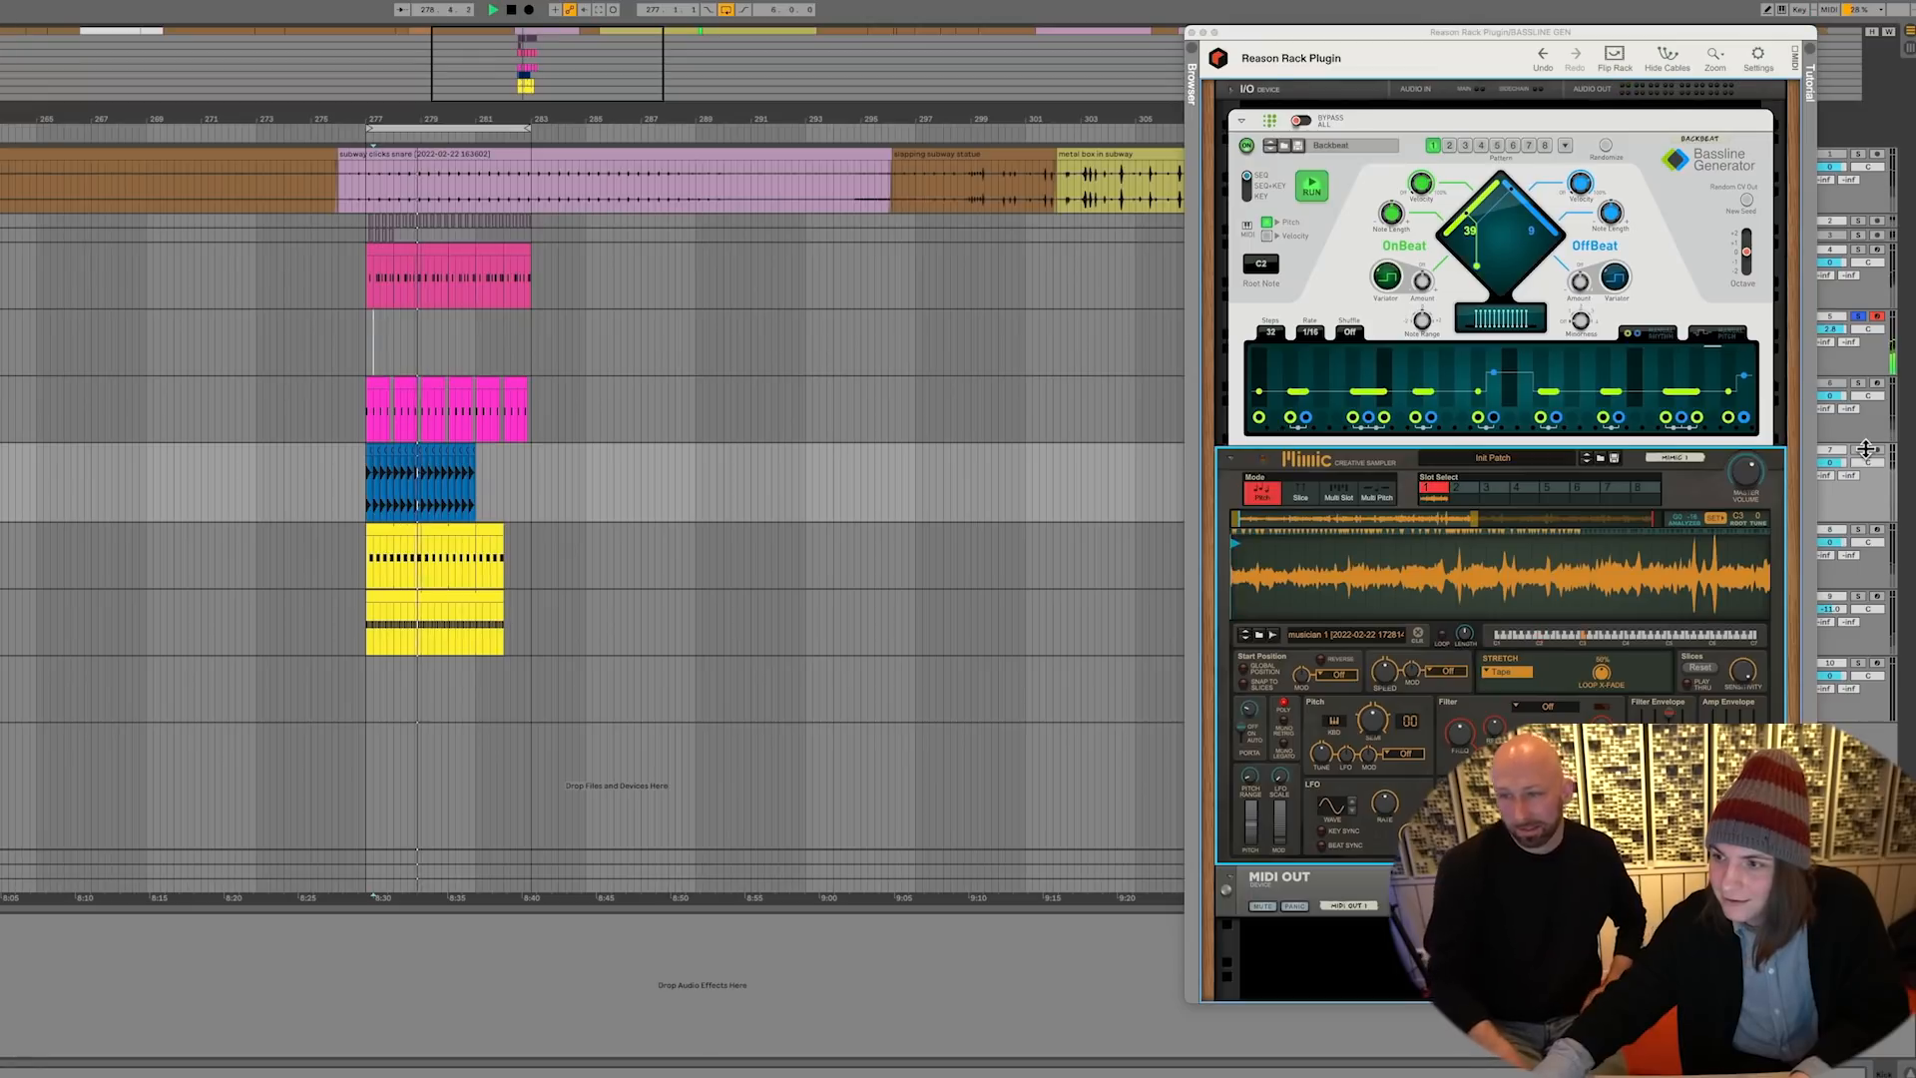
pyautogui.click(1856, 450)
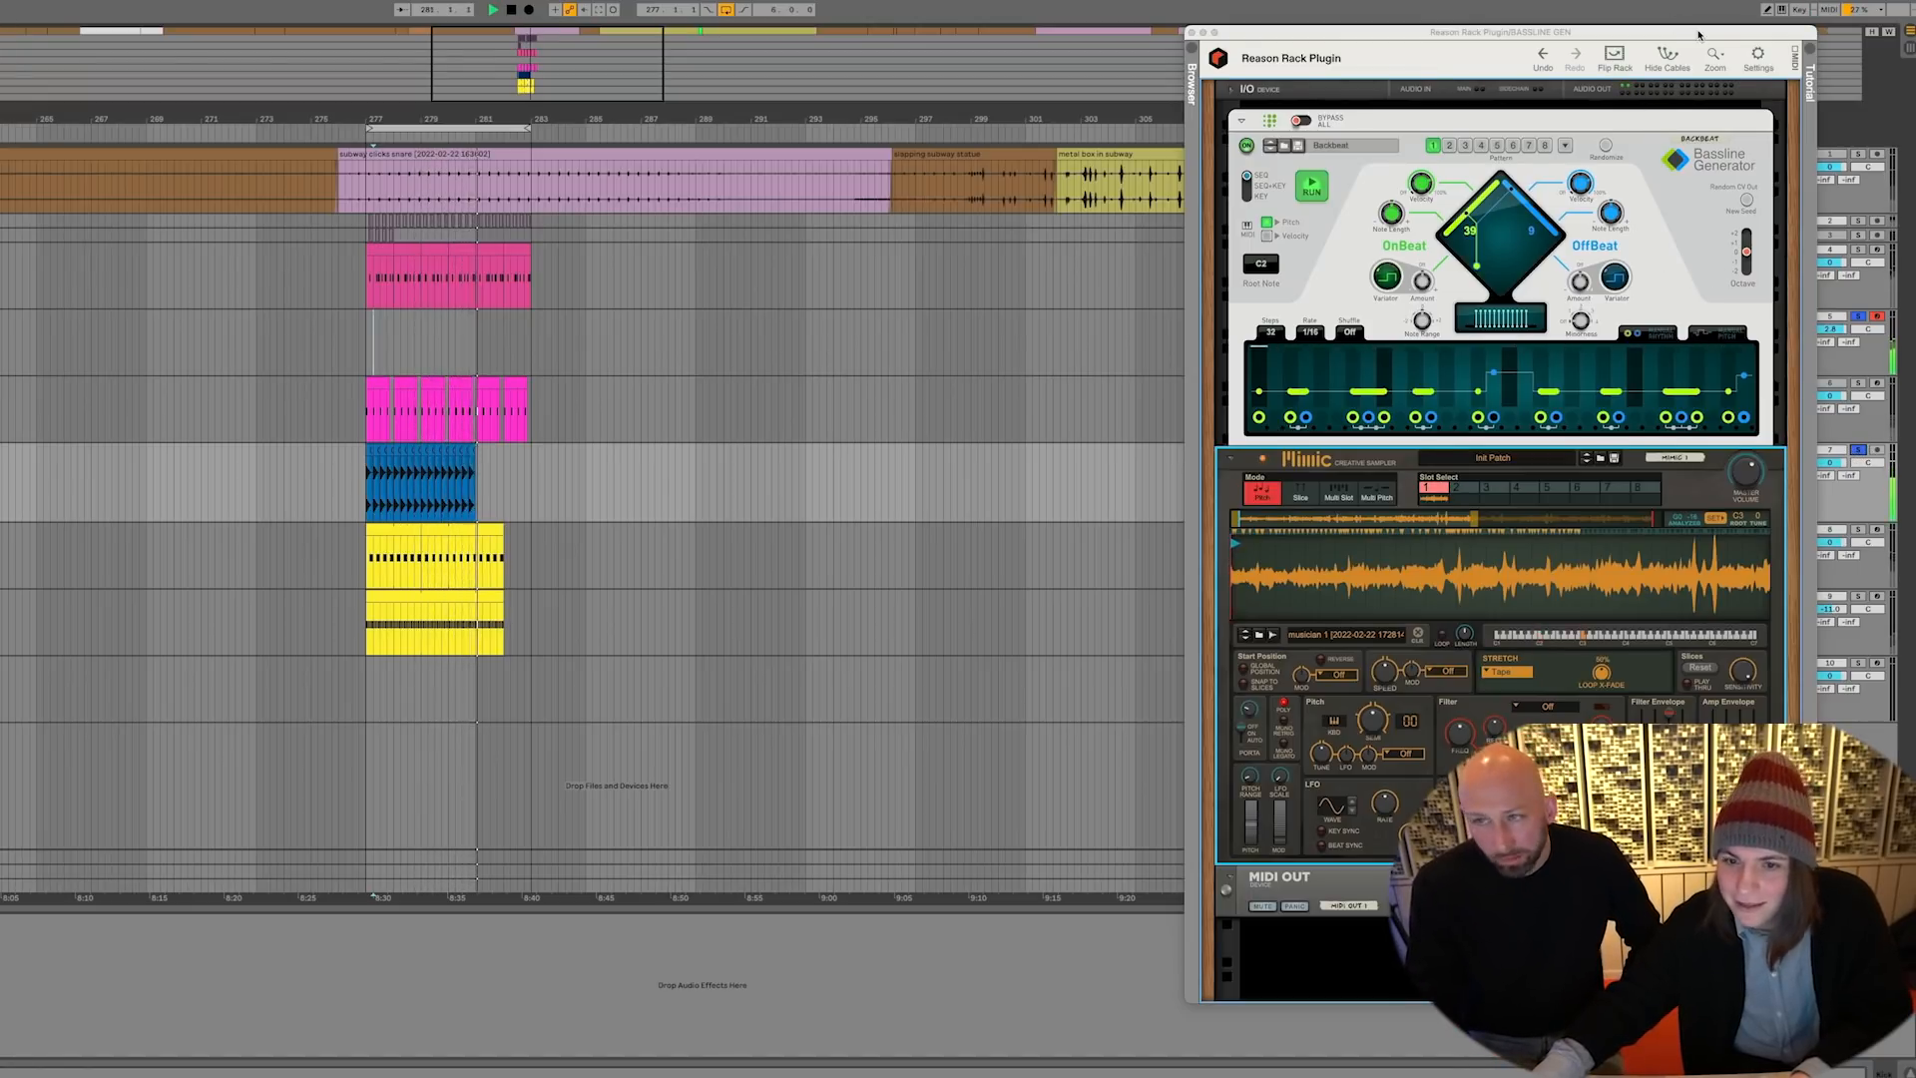
pyautogui.moveTo(1574, 117); pyautogui.dragTo(1454, 111)
pyautogui.moveTo(530, 130); pyautogui.dragTo(417, 131)
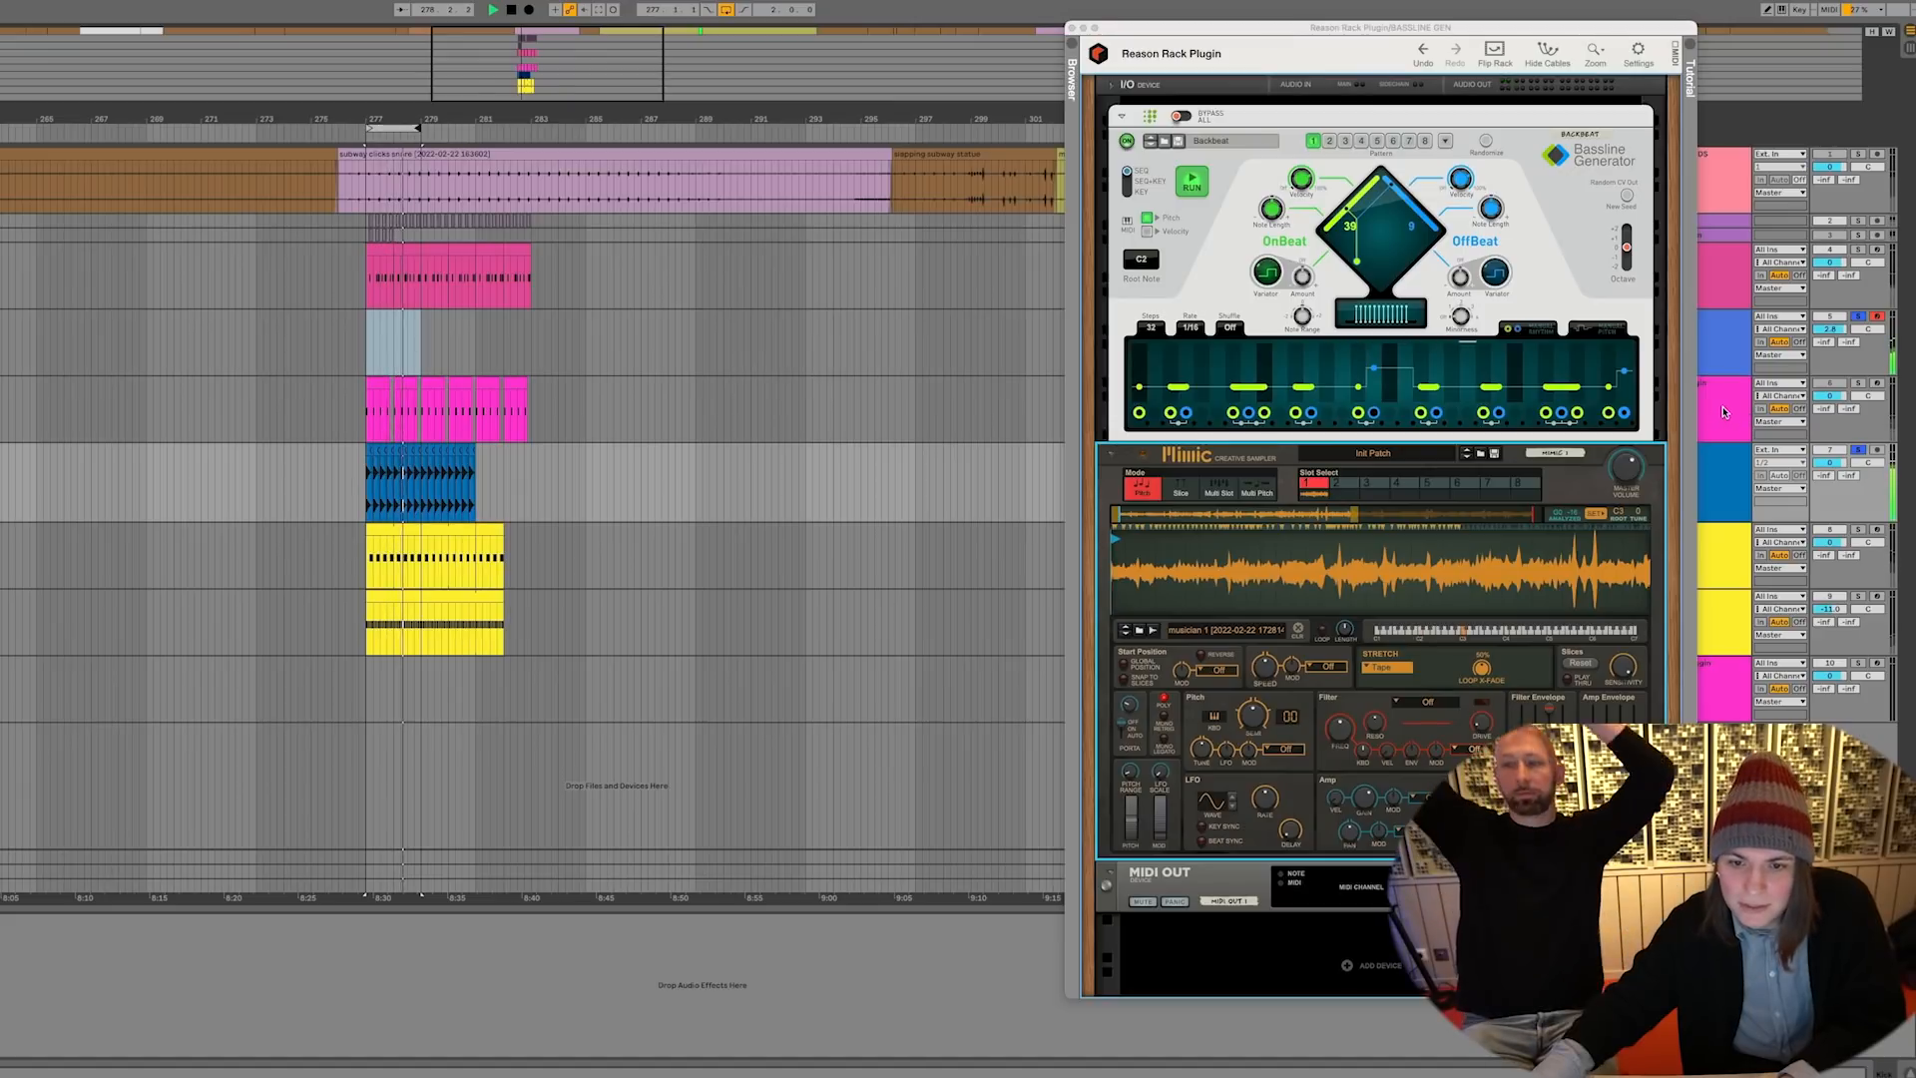
# Duplicate the Kick-sidechained Compressor on the BASSLINE GEN track and solo the phased perc track
pyautogui.click(1725, 267)
pyautogui.click(1724, 339)
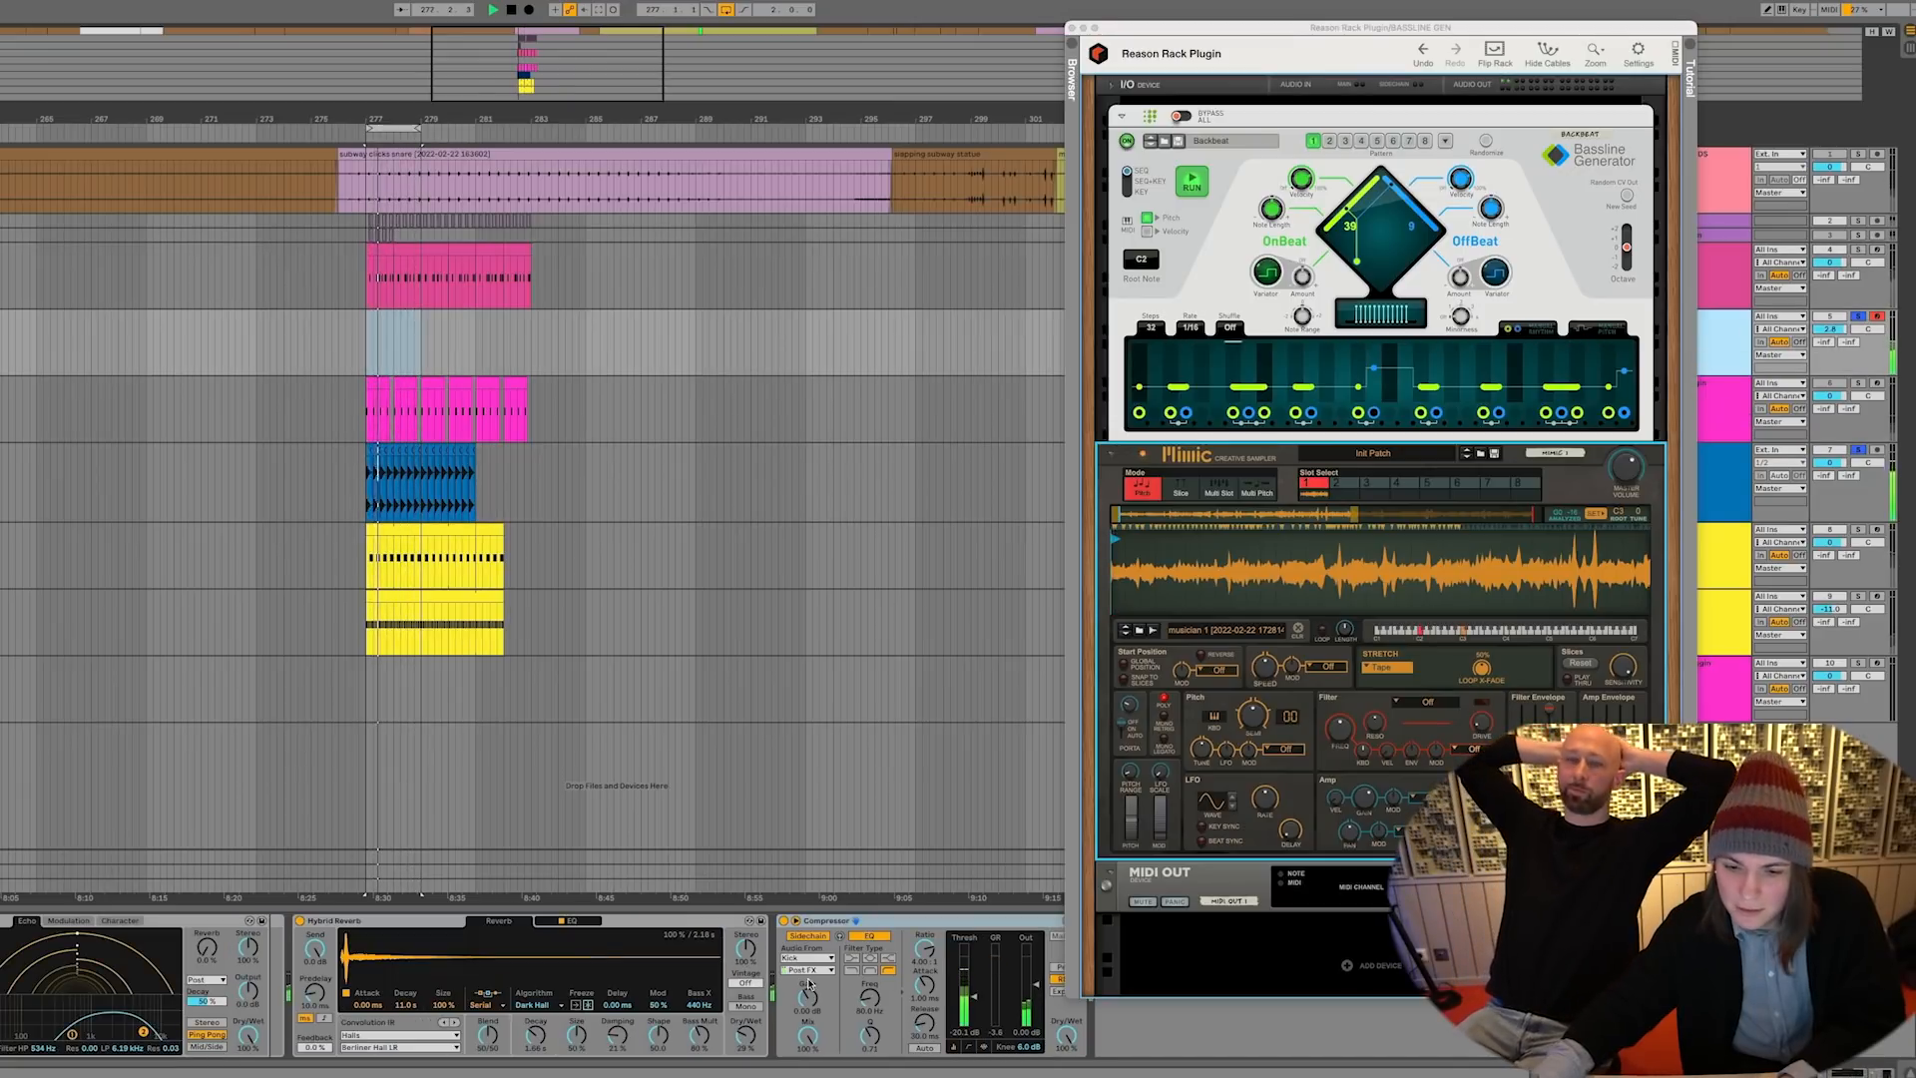
pyautogui.moveTo(1267, 28); pyautogui.dragTo(1360, 30)
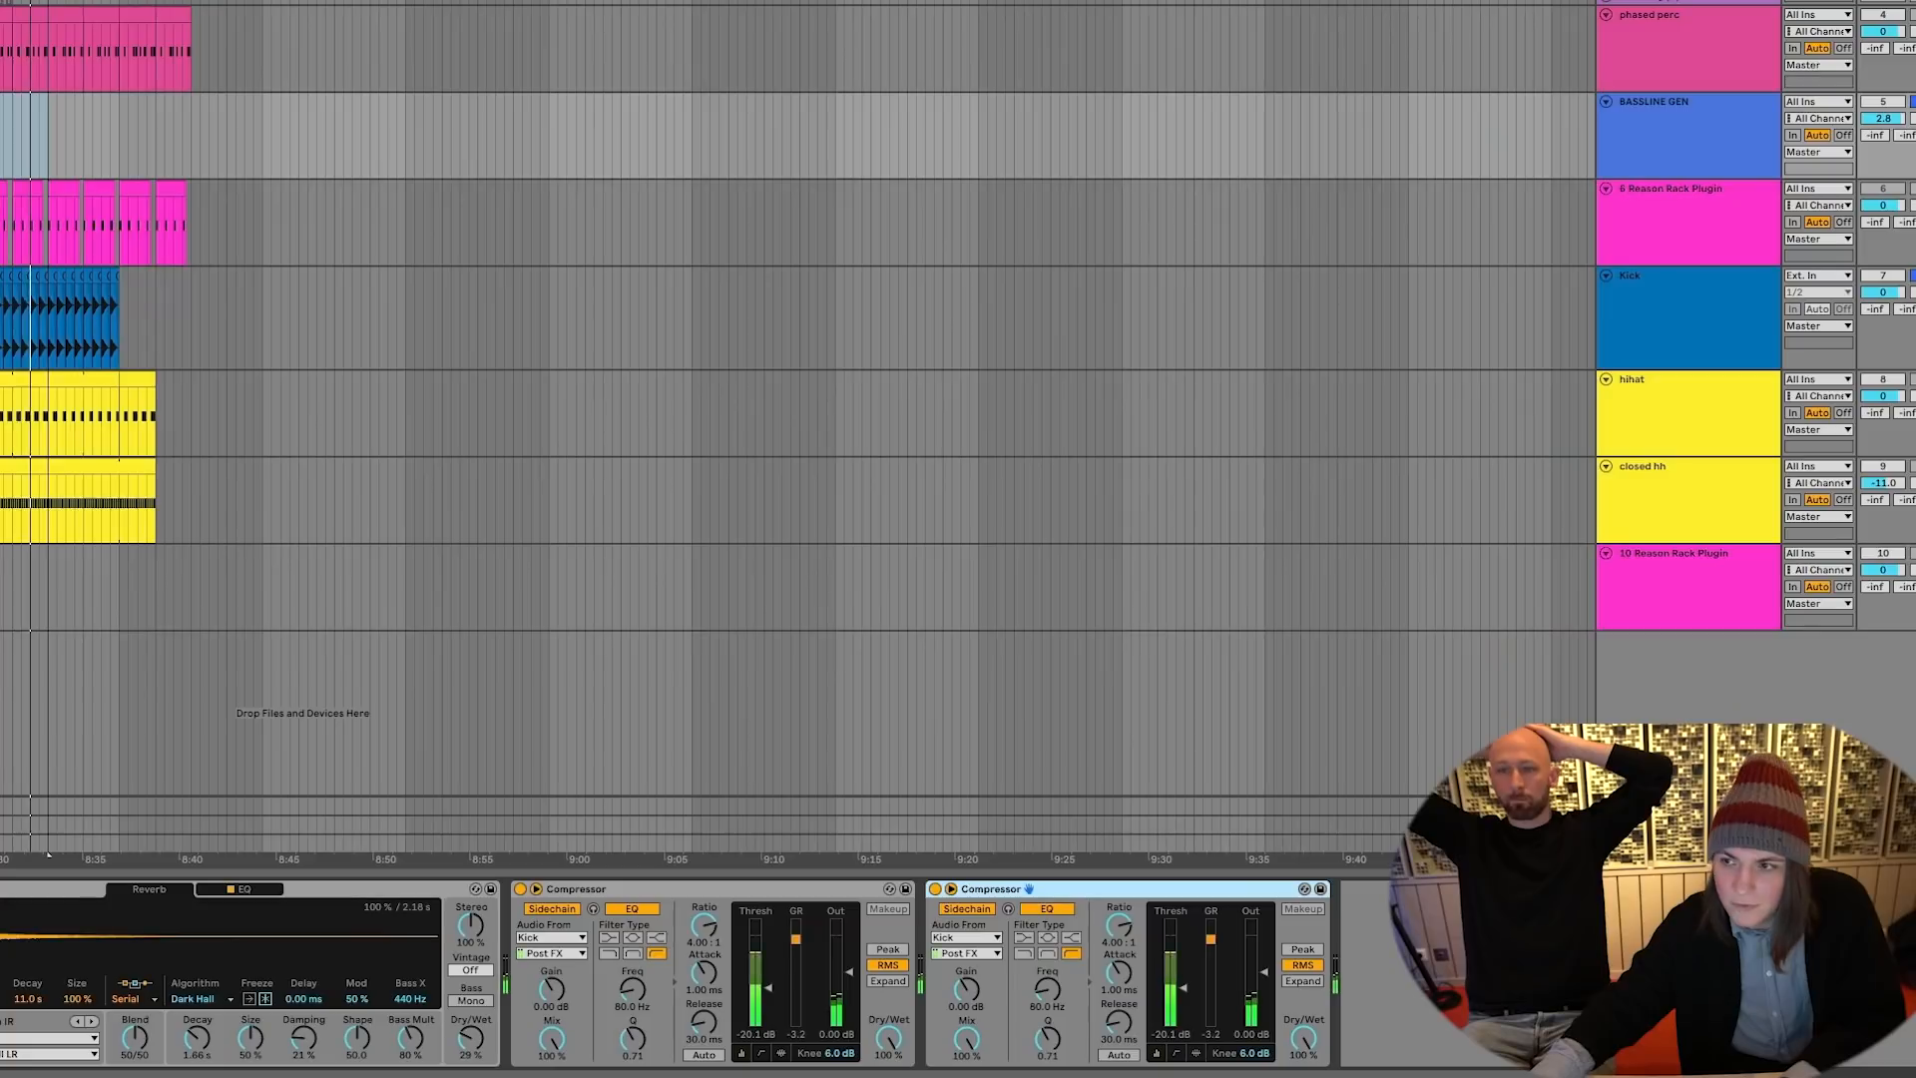
pyautogui.press('+')
pyautogui.press('+')
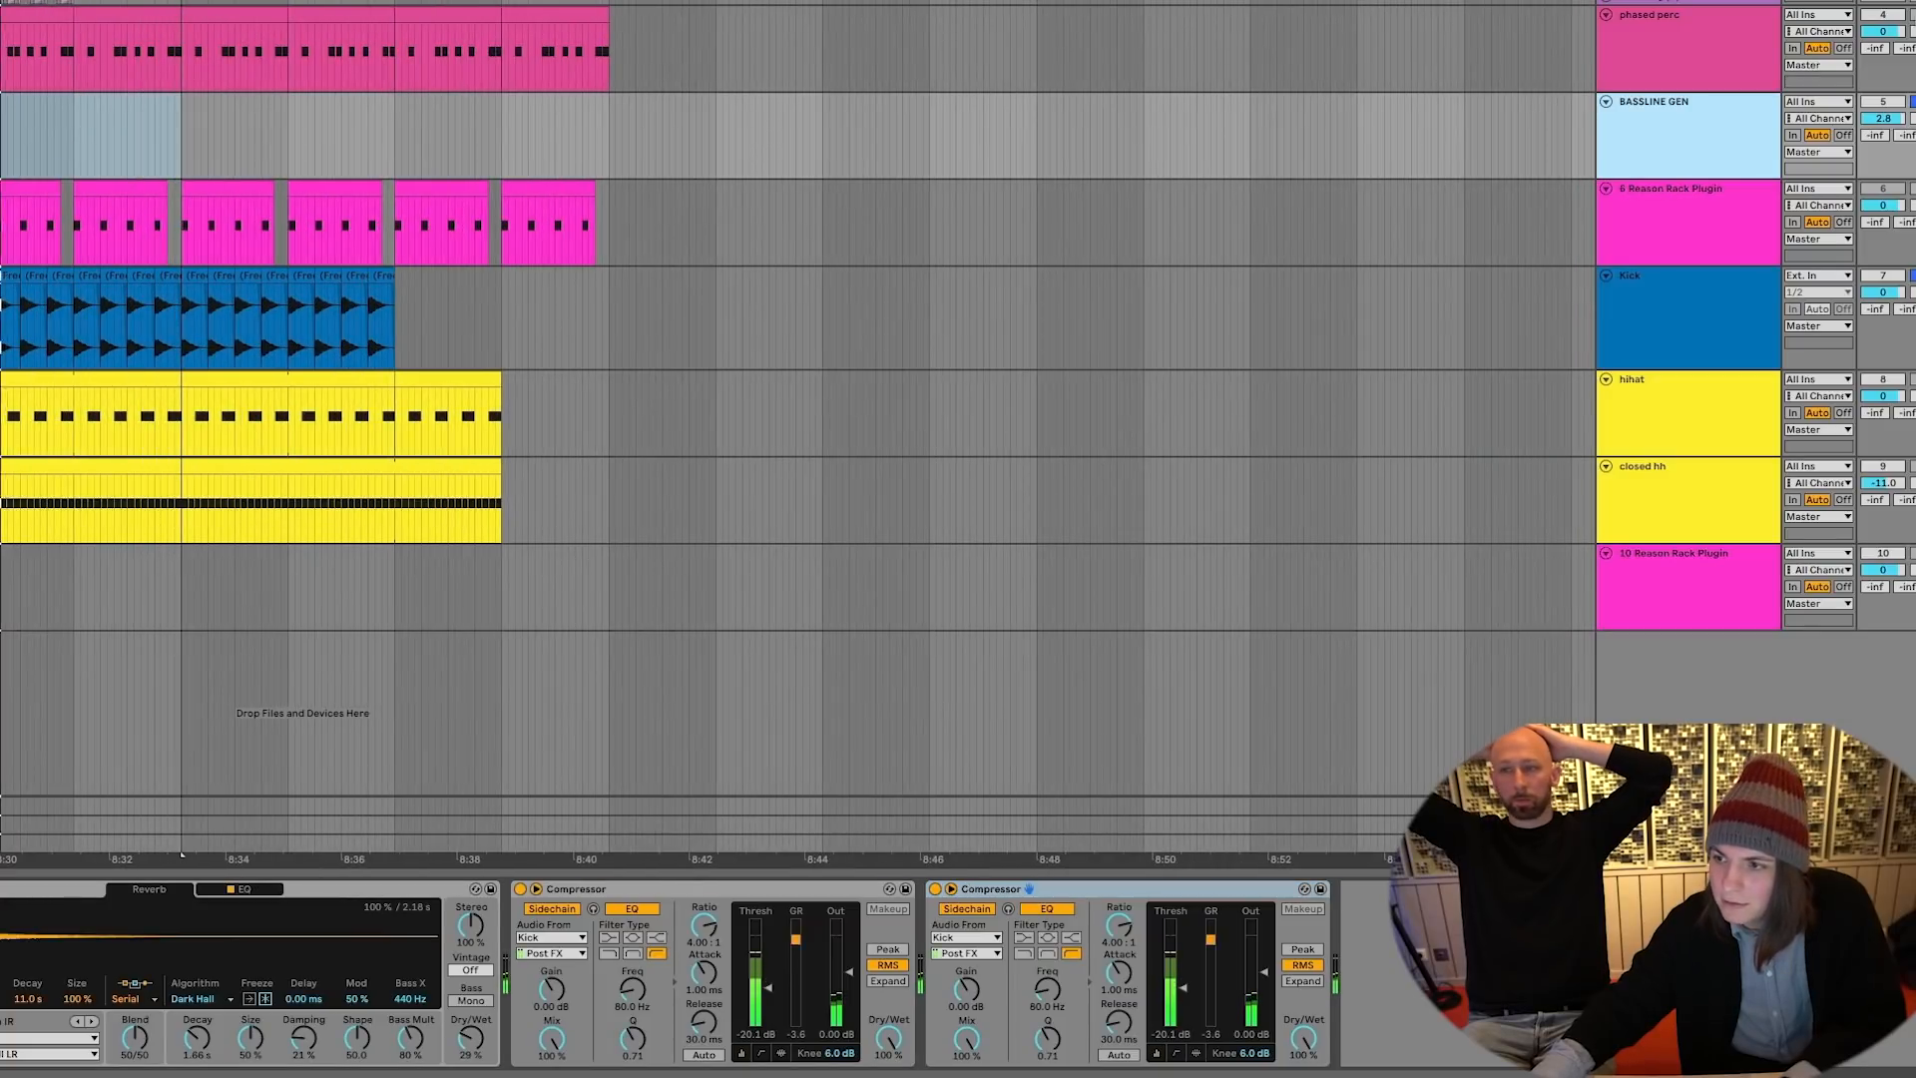
pyautogui.click(1913, 15)
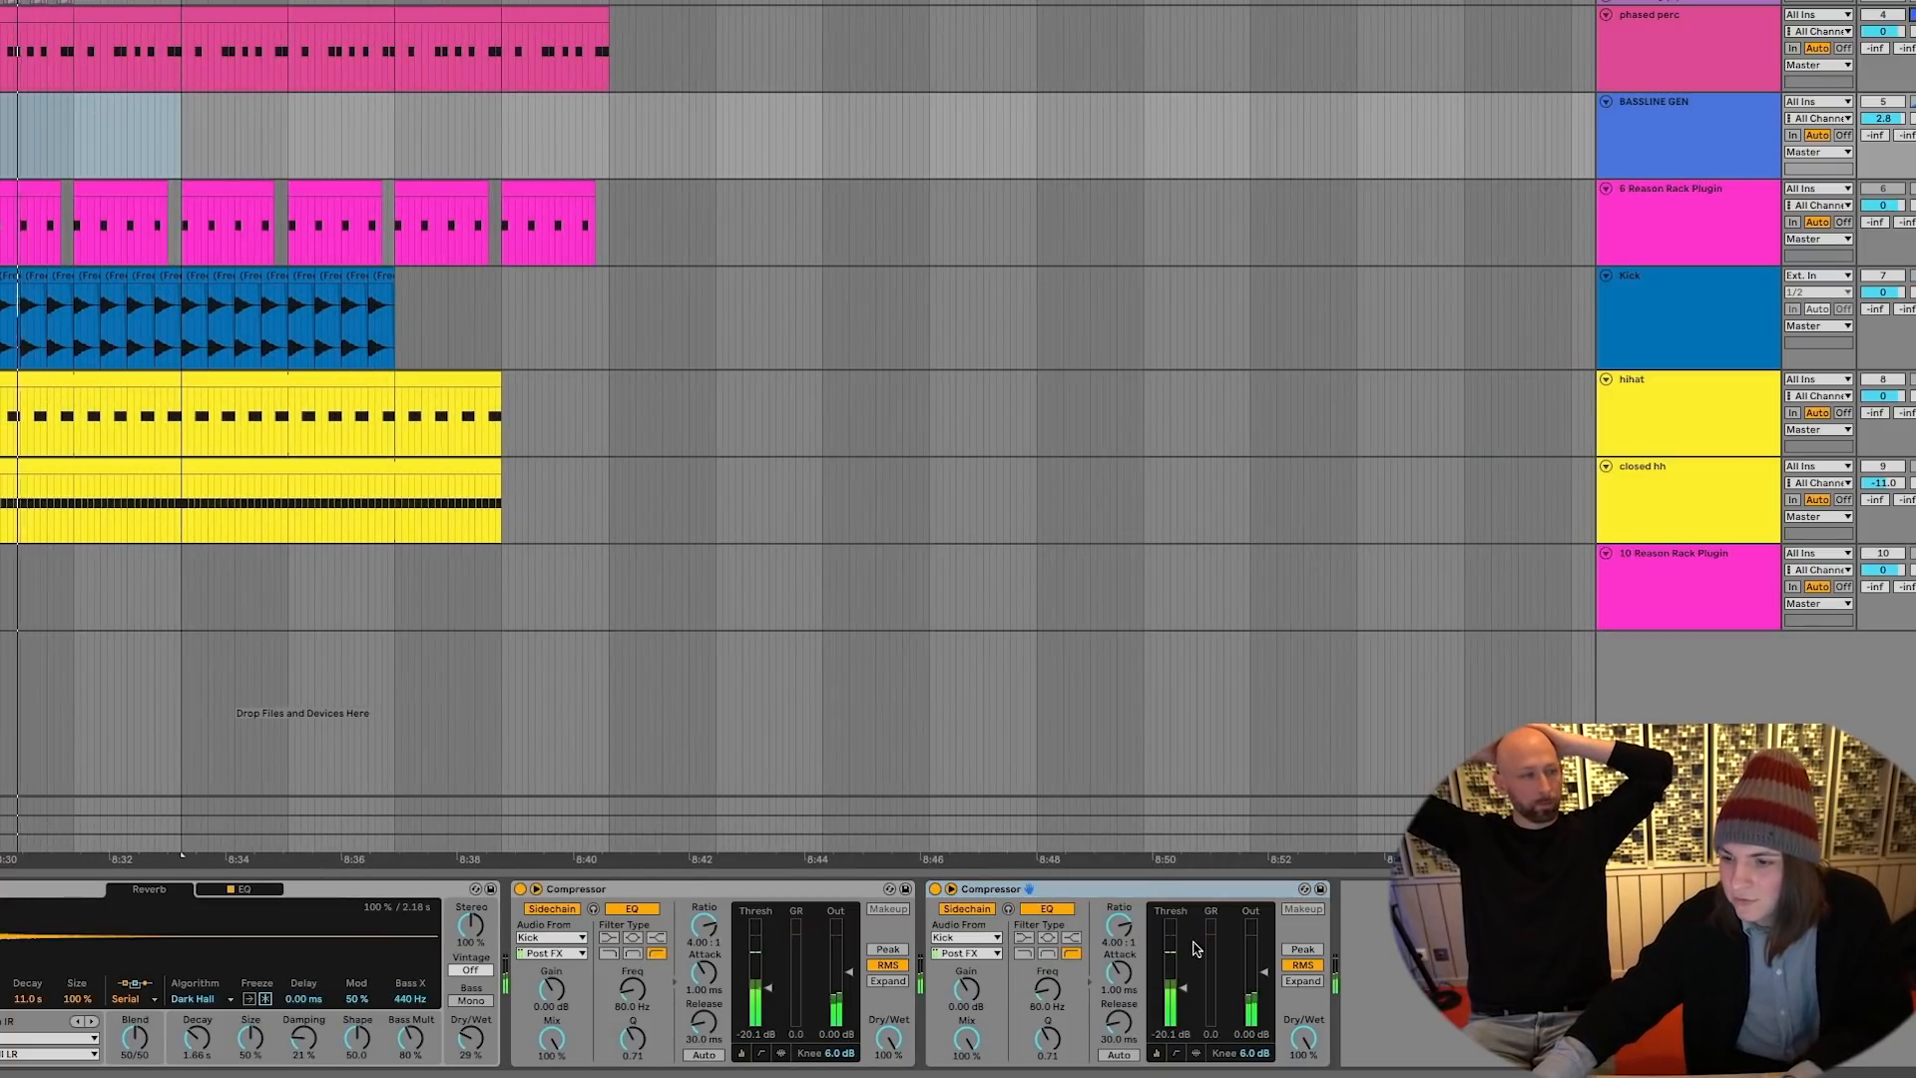
# Set the second Compressor's sidechain source to phased perc and switch it to Expand mode
pyautogui.click(973, 939)
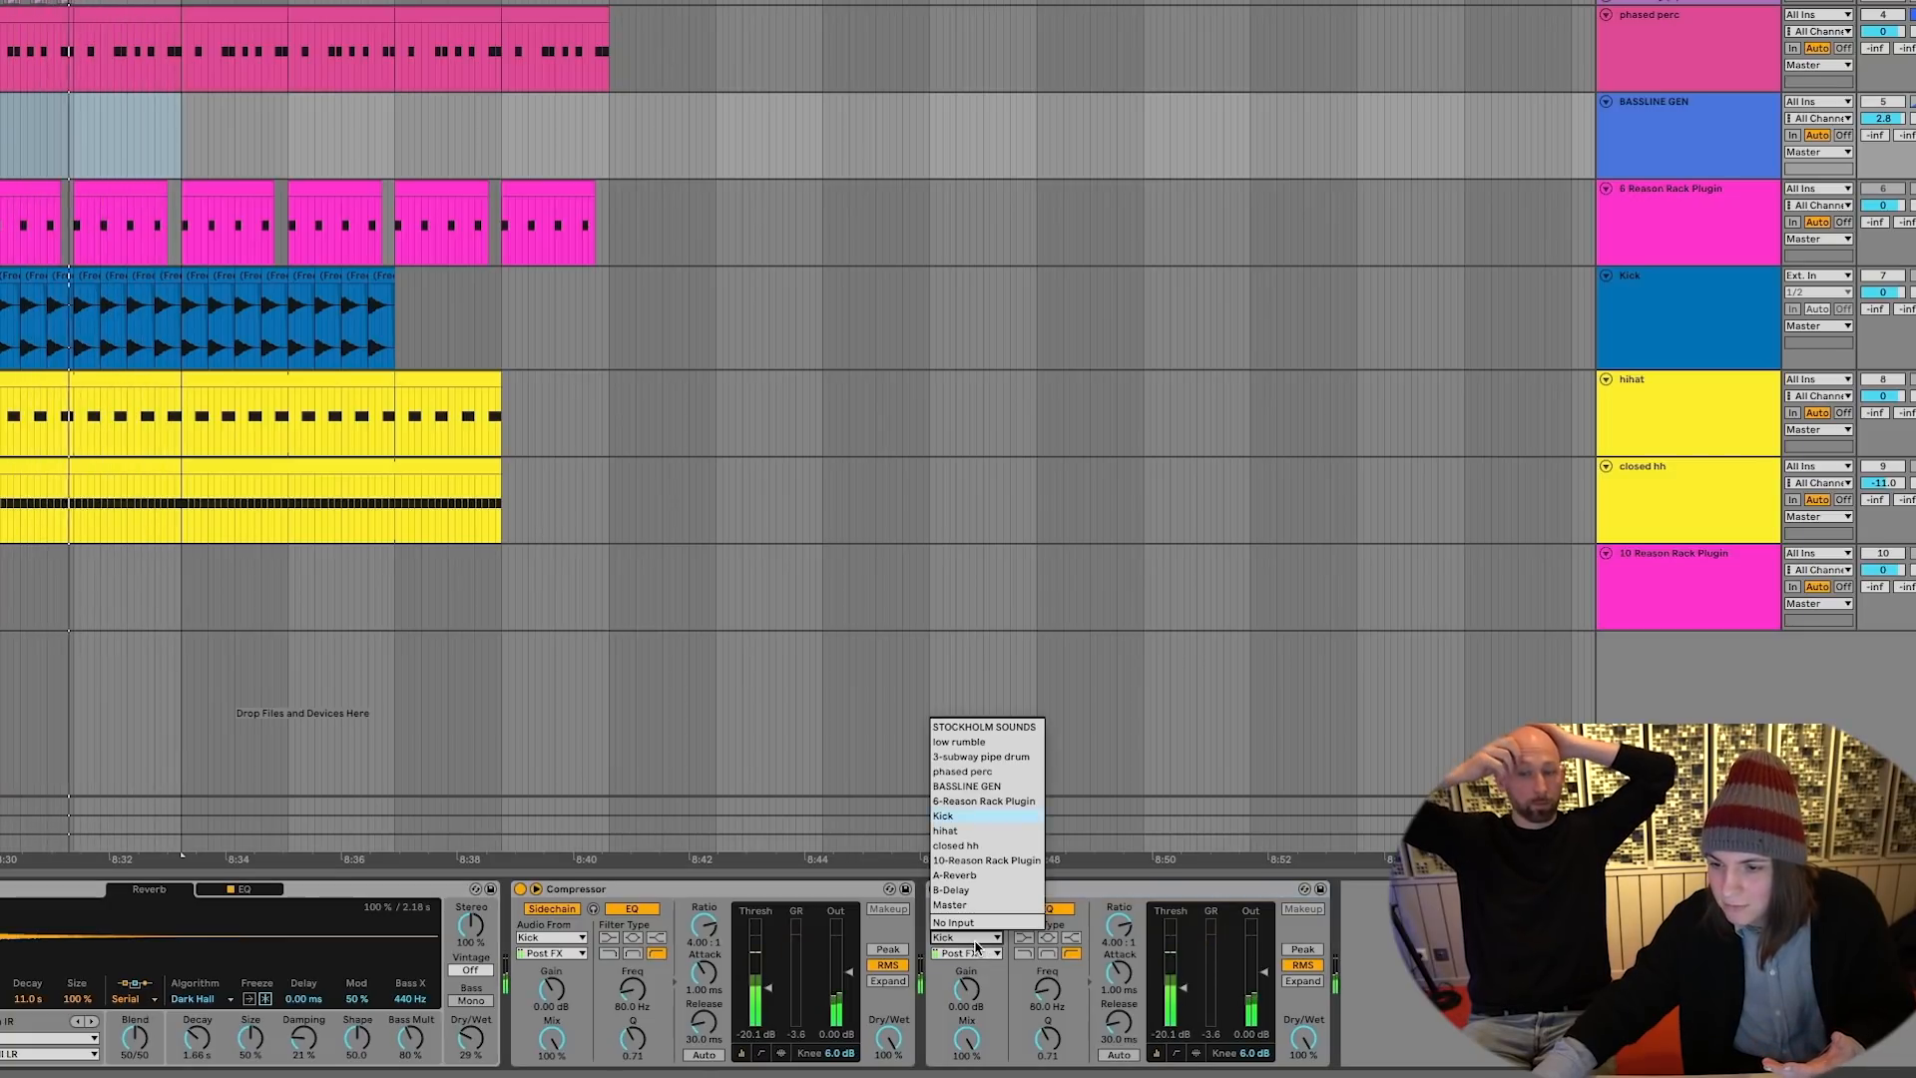
pyautogui.click(976, 772)
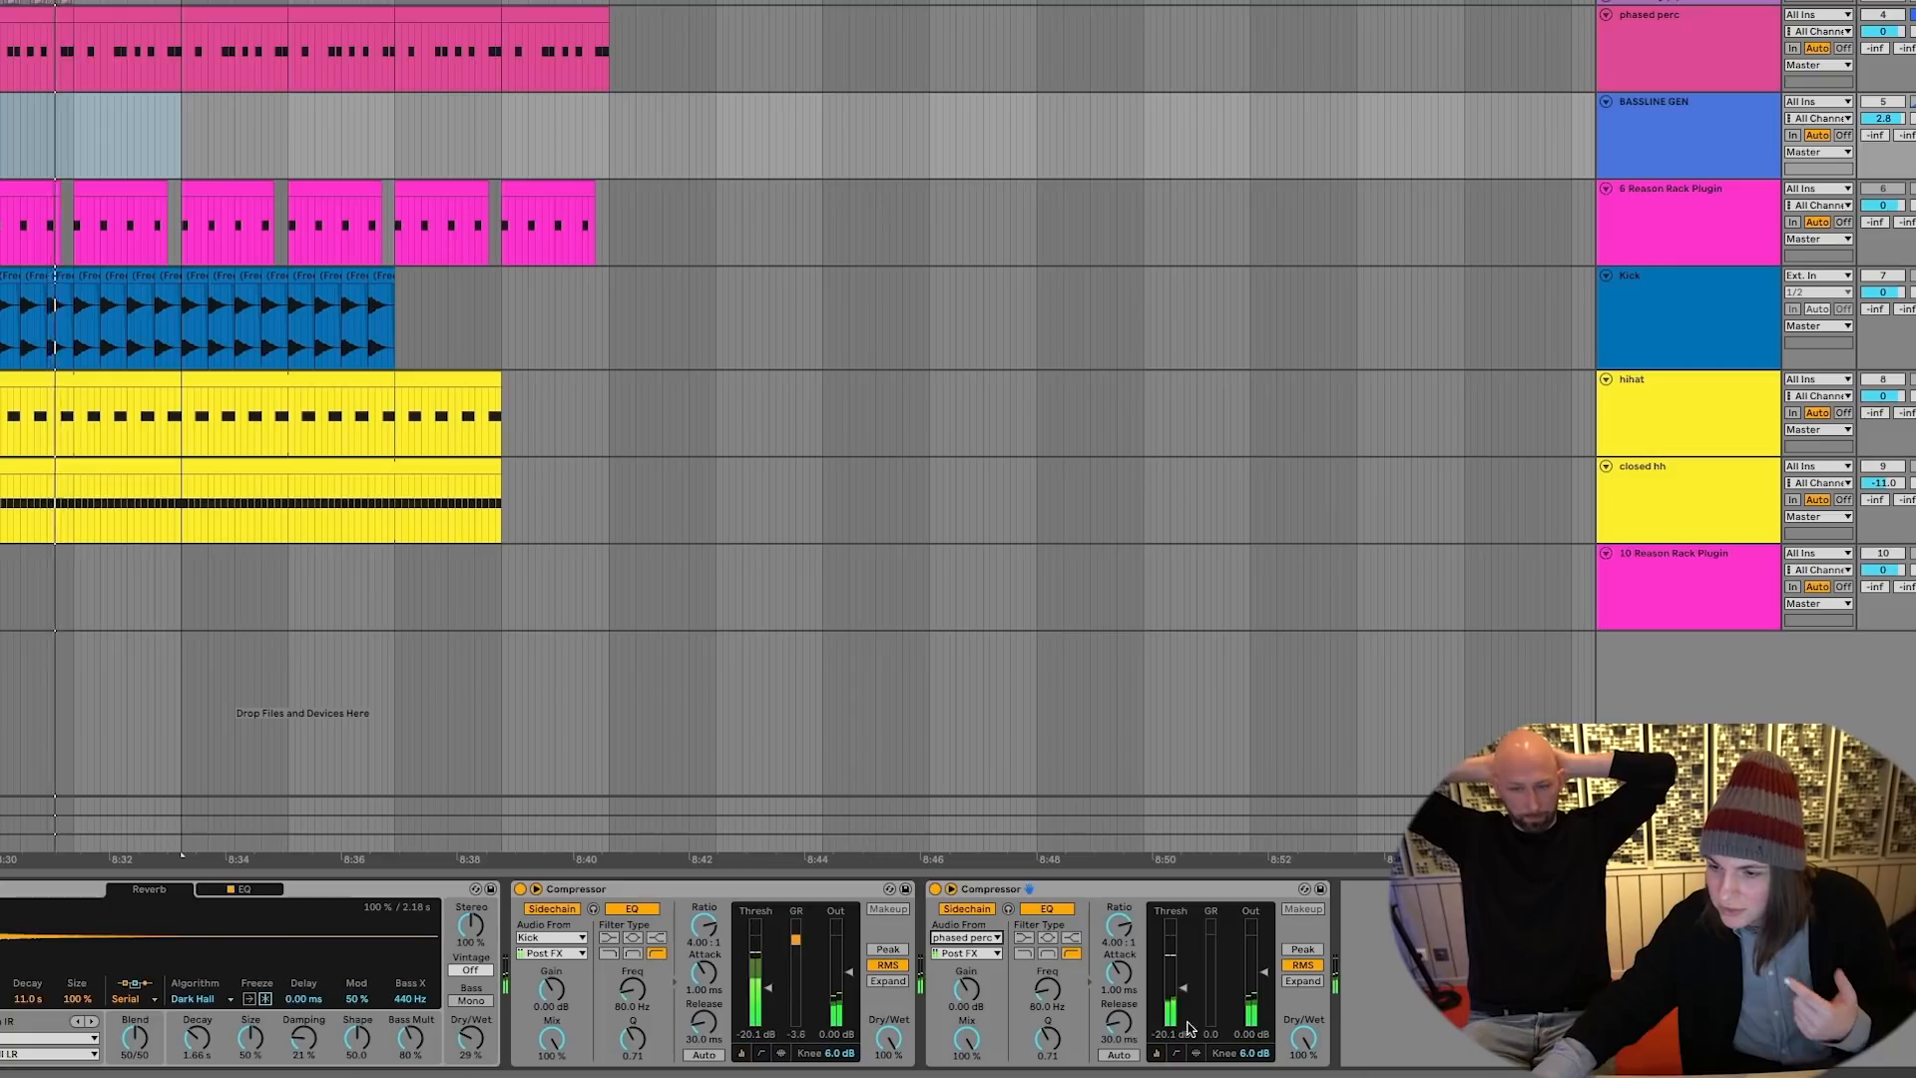
pyautogui.click(1302, 982)
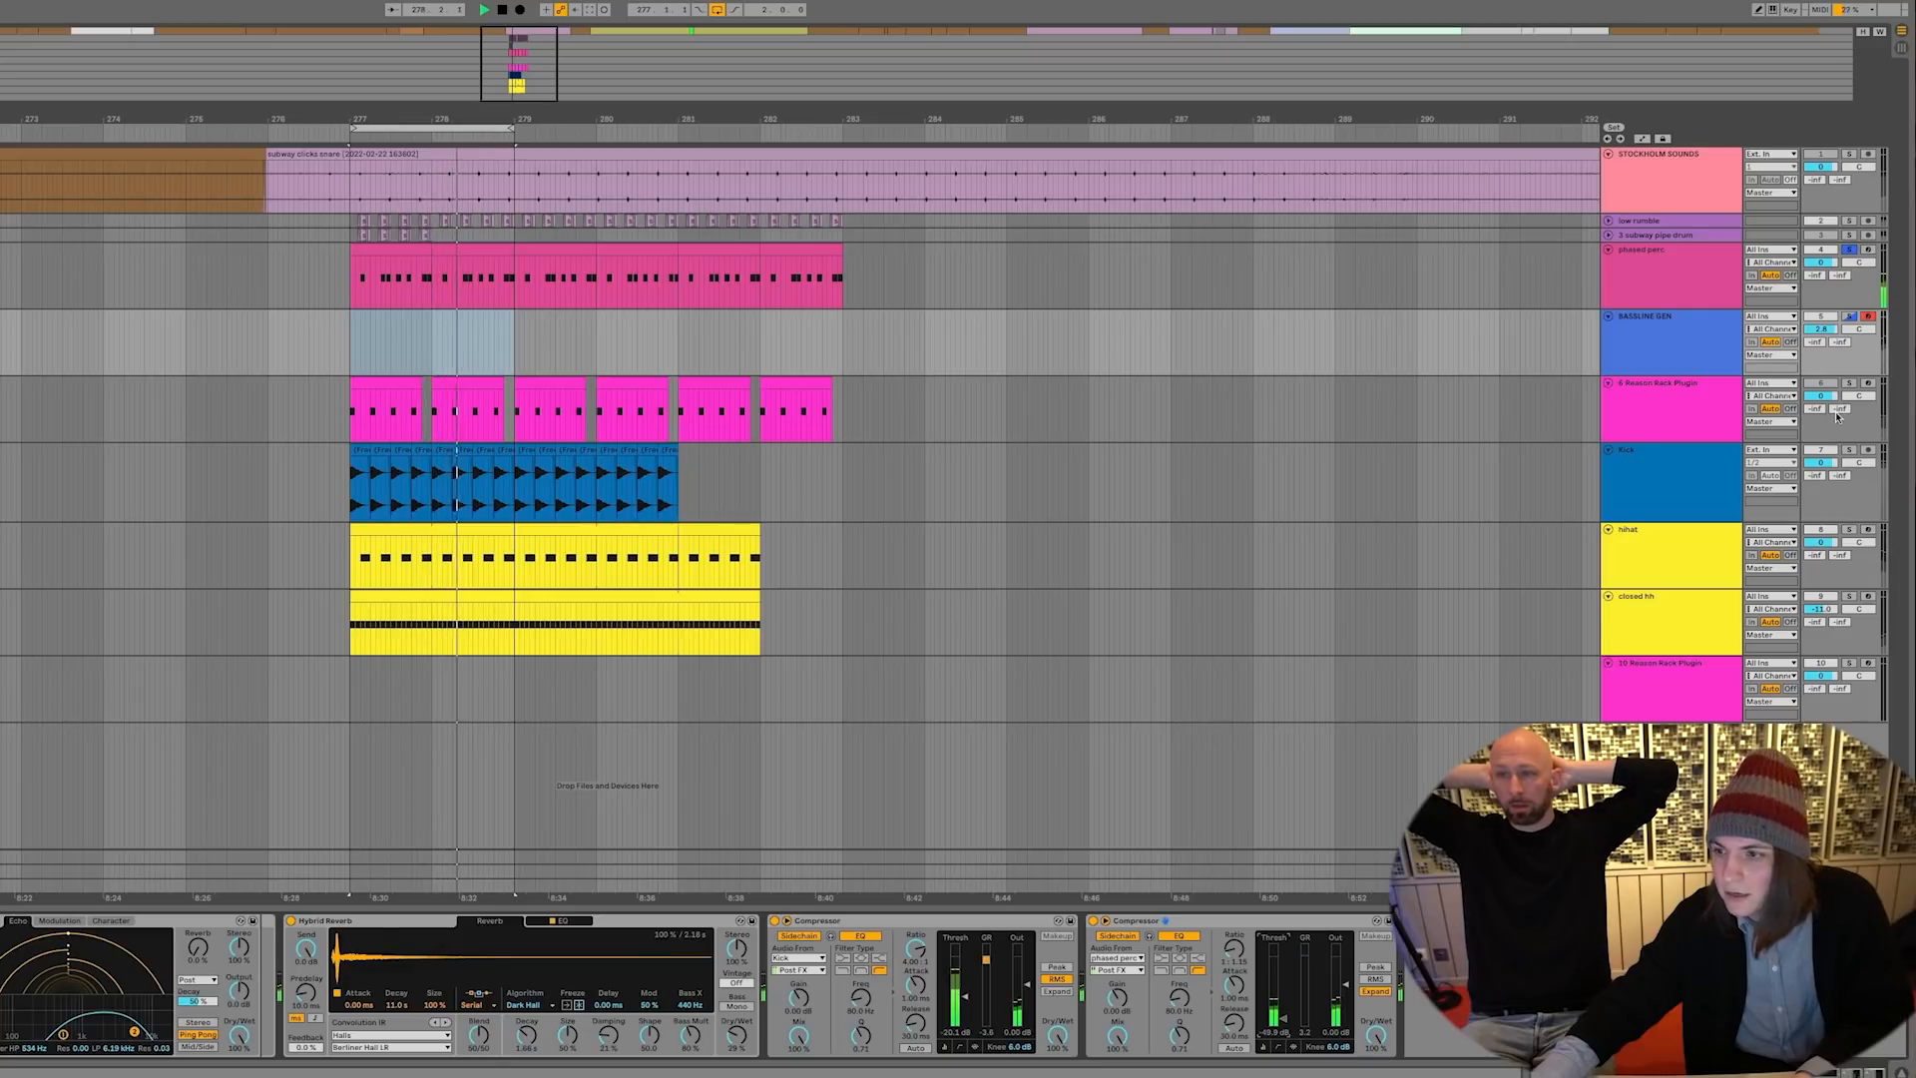
# Solo BASSLINE GEN alongside phased perc and place the phased perc Compressor ahead of the Kick one
pyautogui.click(1850, 317)
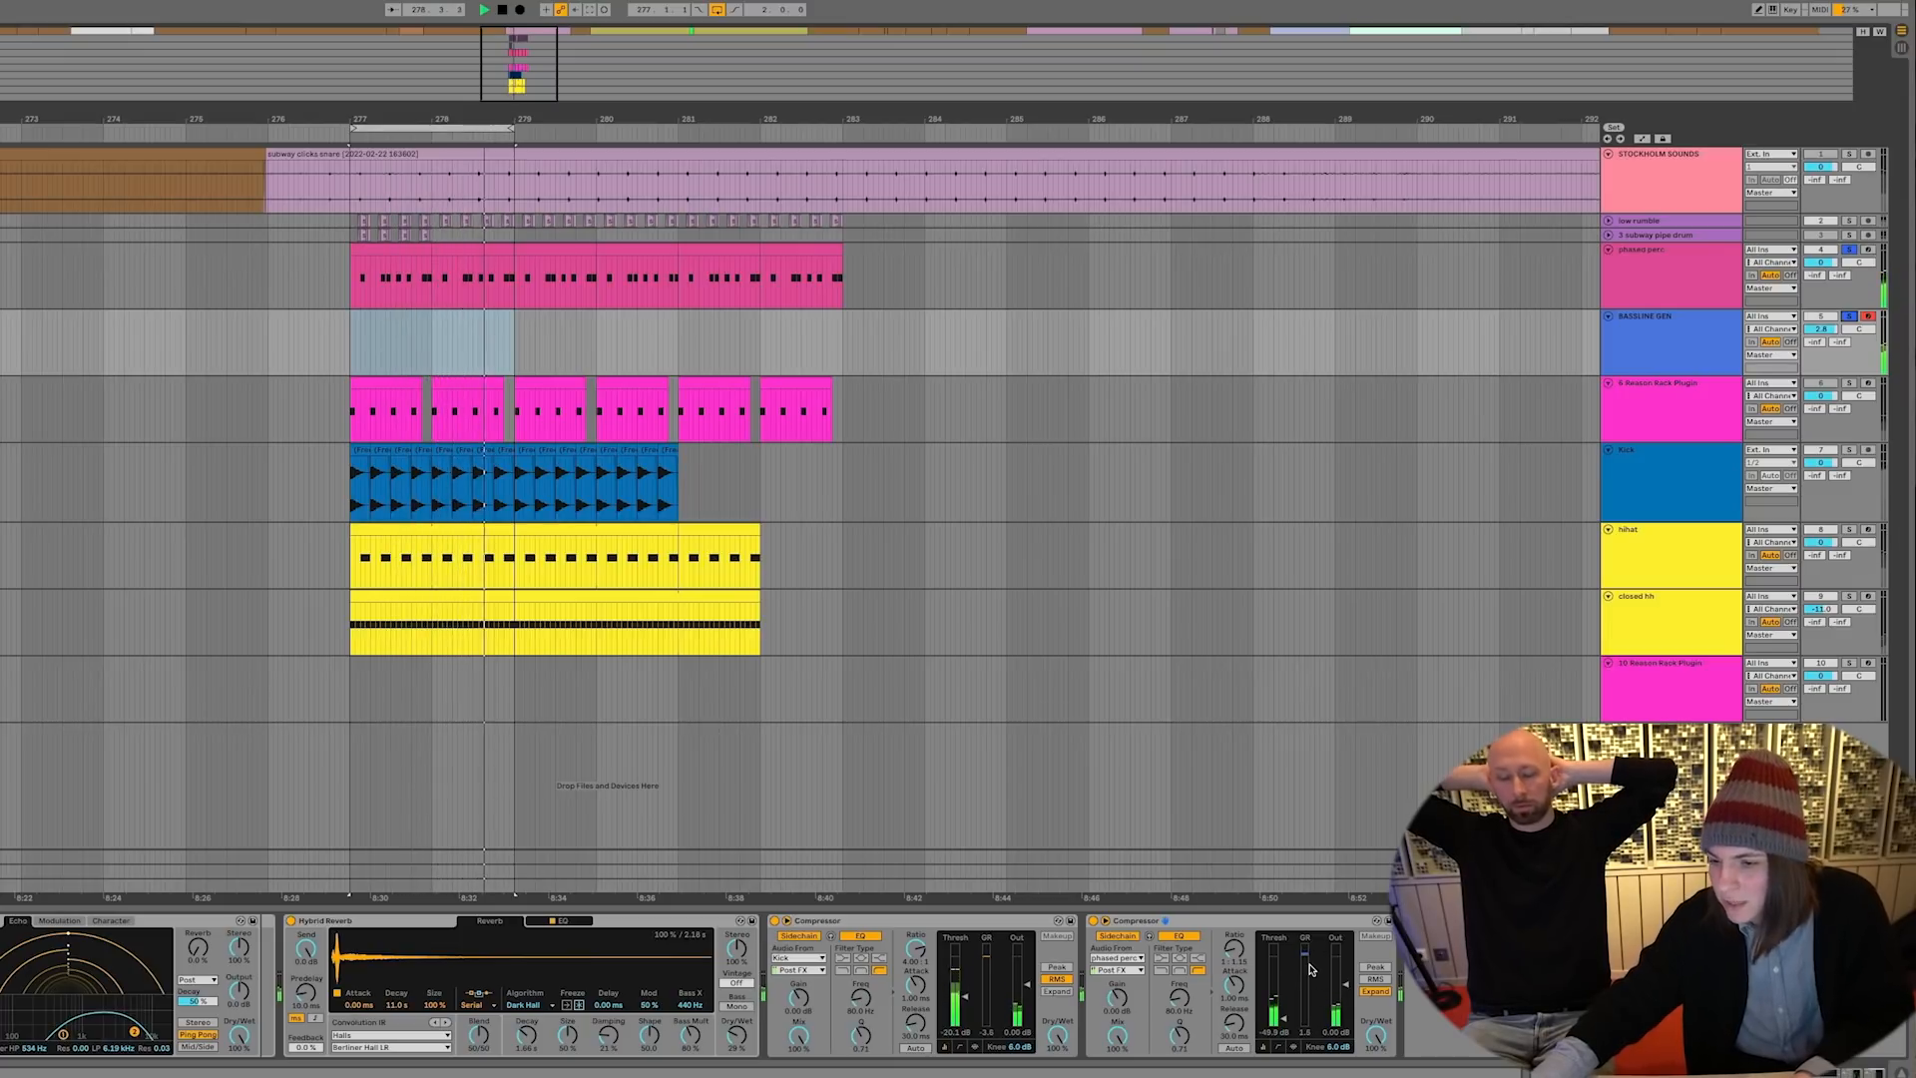
pyautogui.moveTo(923, 922); pyautogui.dragTo(1288, 1020)
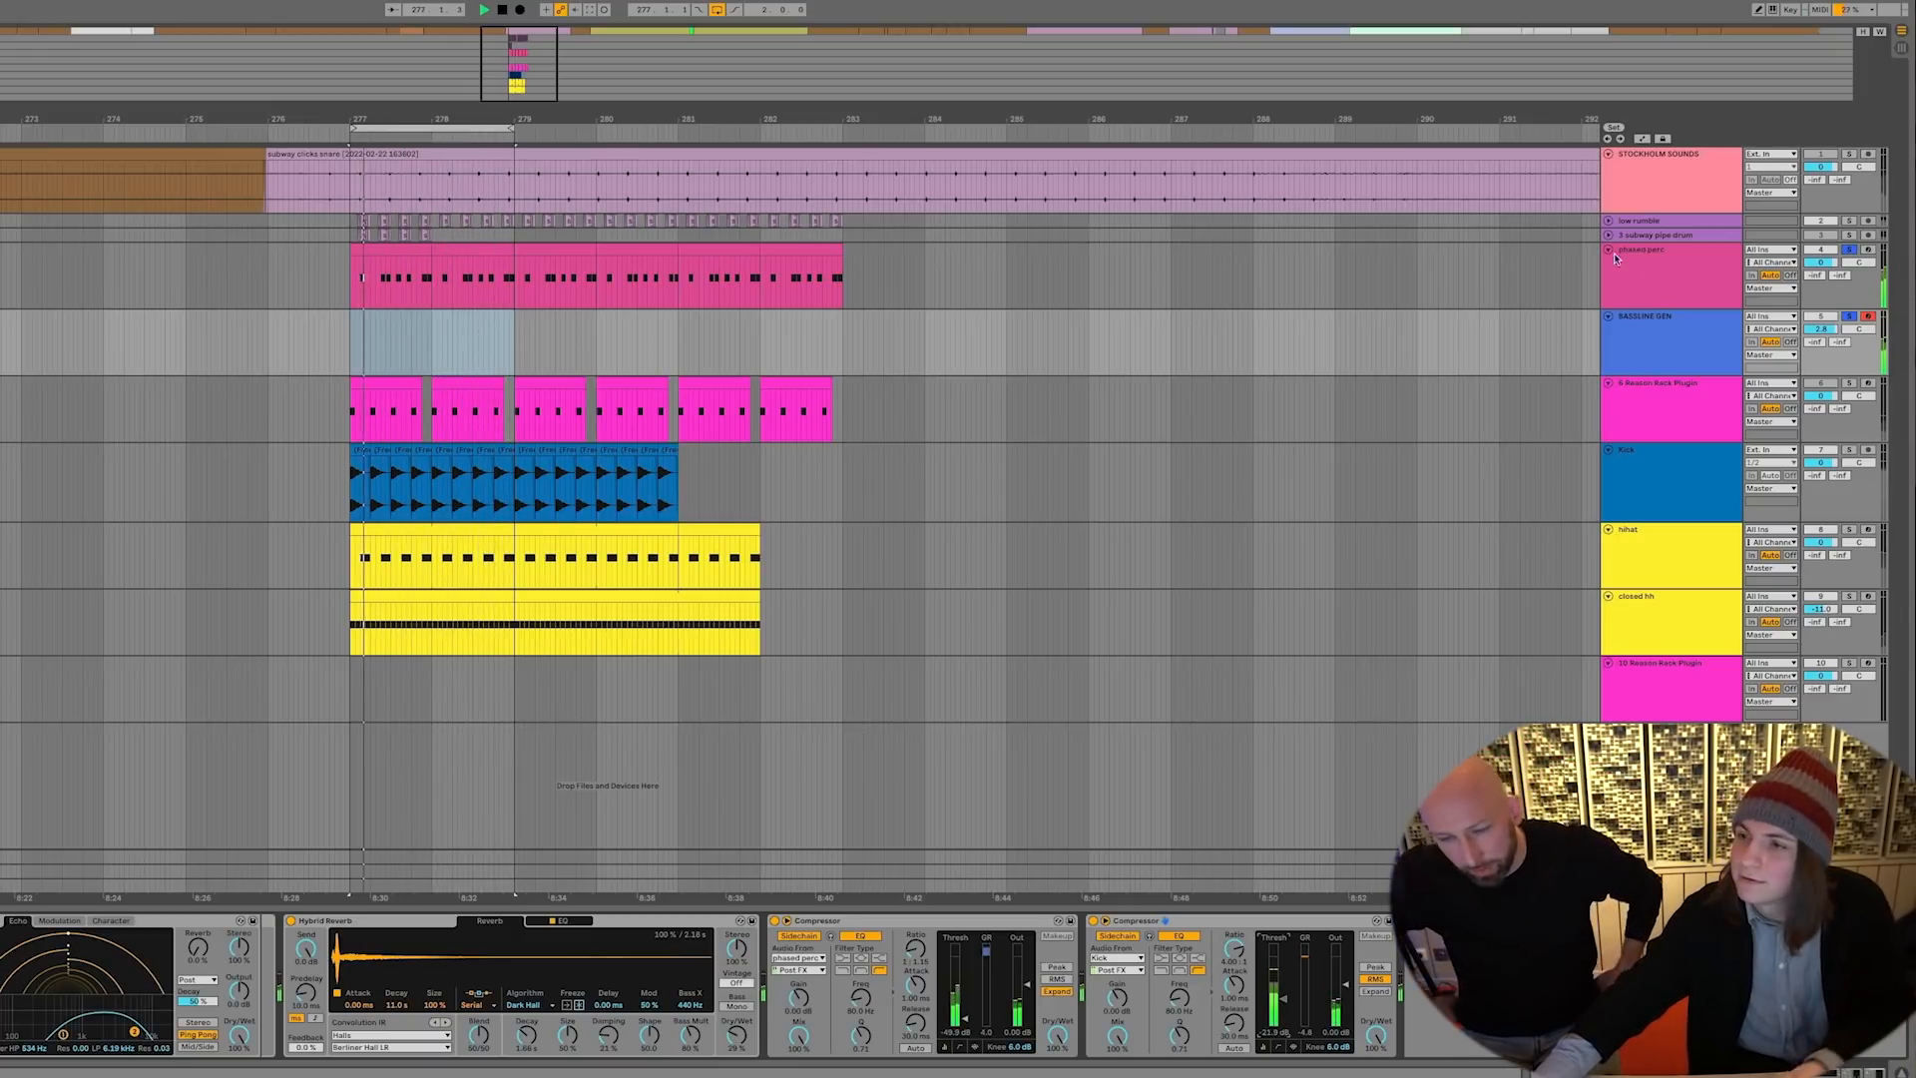
# Take BASSLINE GEN out of solo and lower the low-cut frequency in its EQ Eight
pyautogui.click(1849, 316)
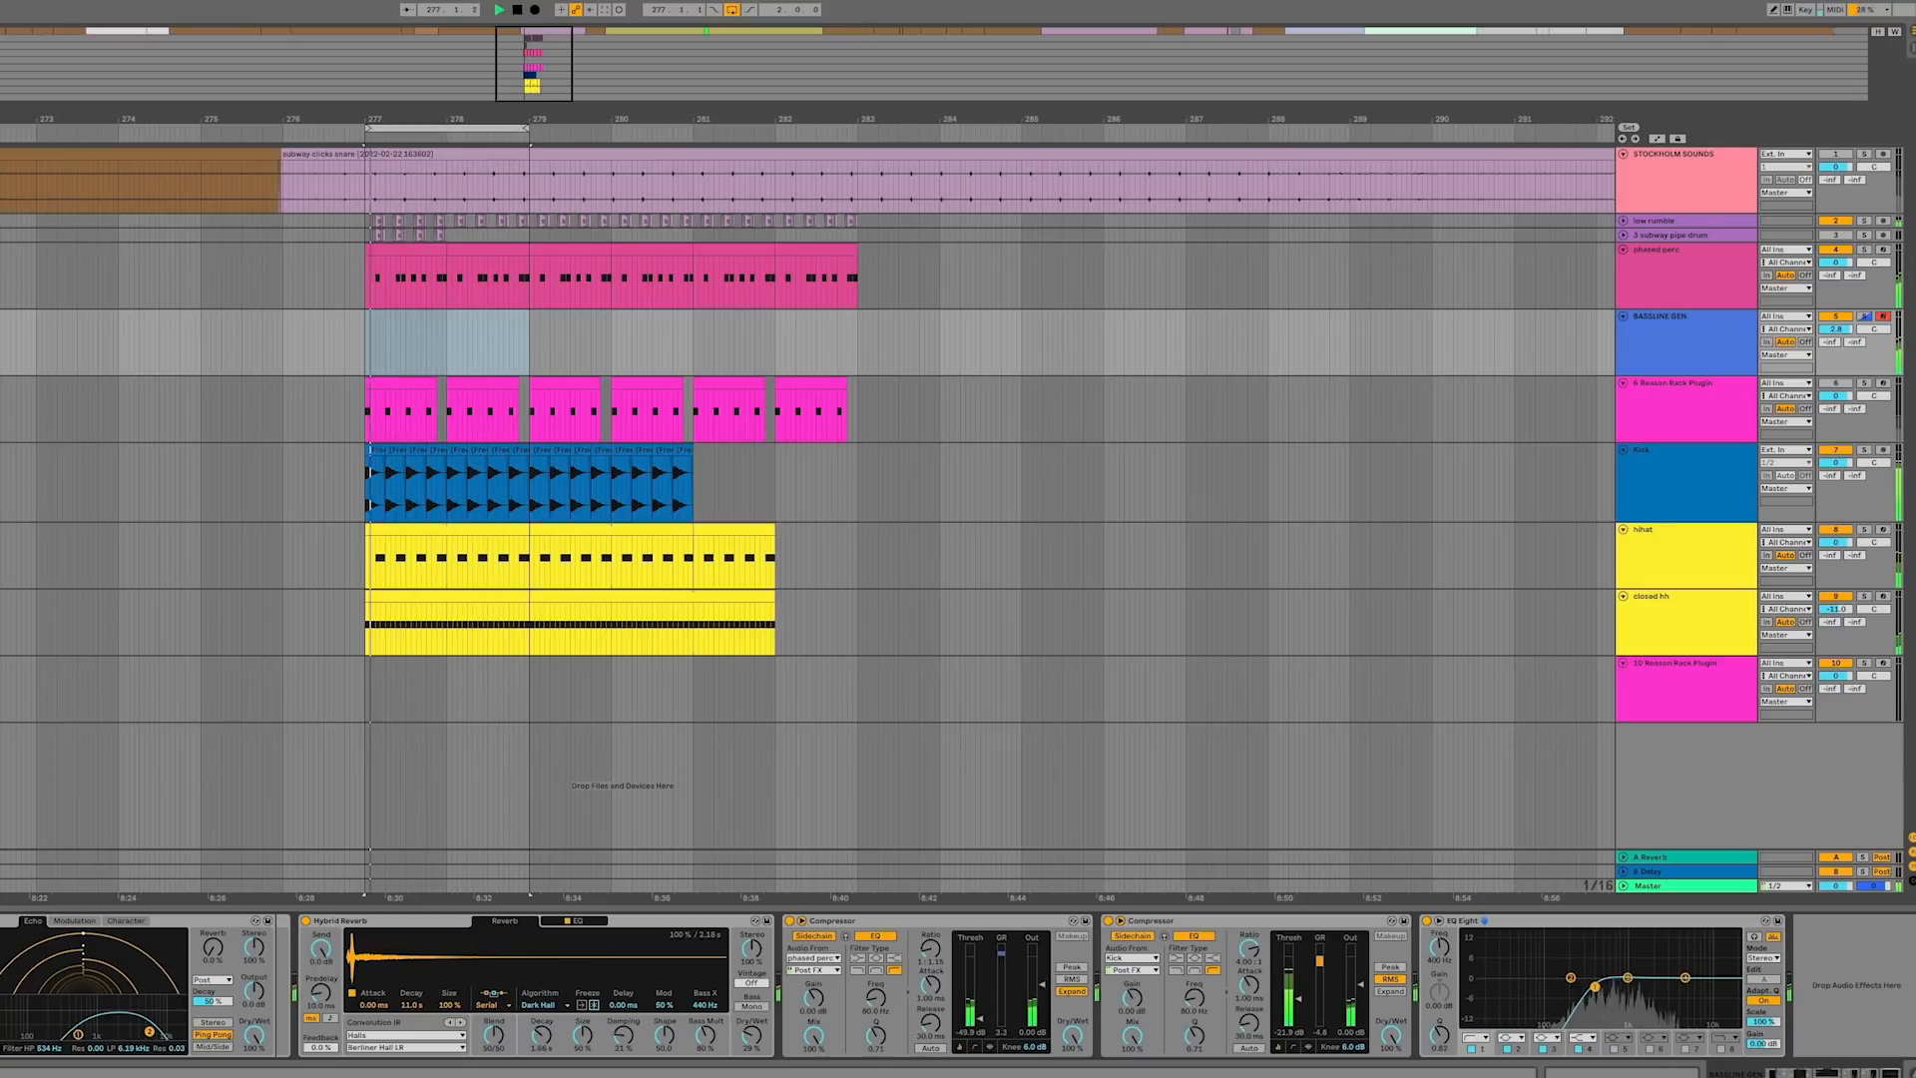
pyautogui.moveTo(1588, 985); pyautogui.dragTo(1554, 987)
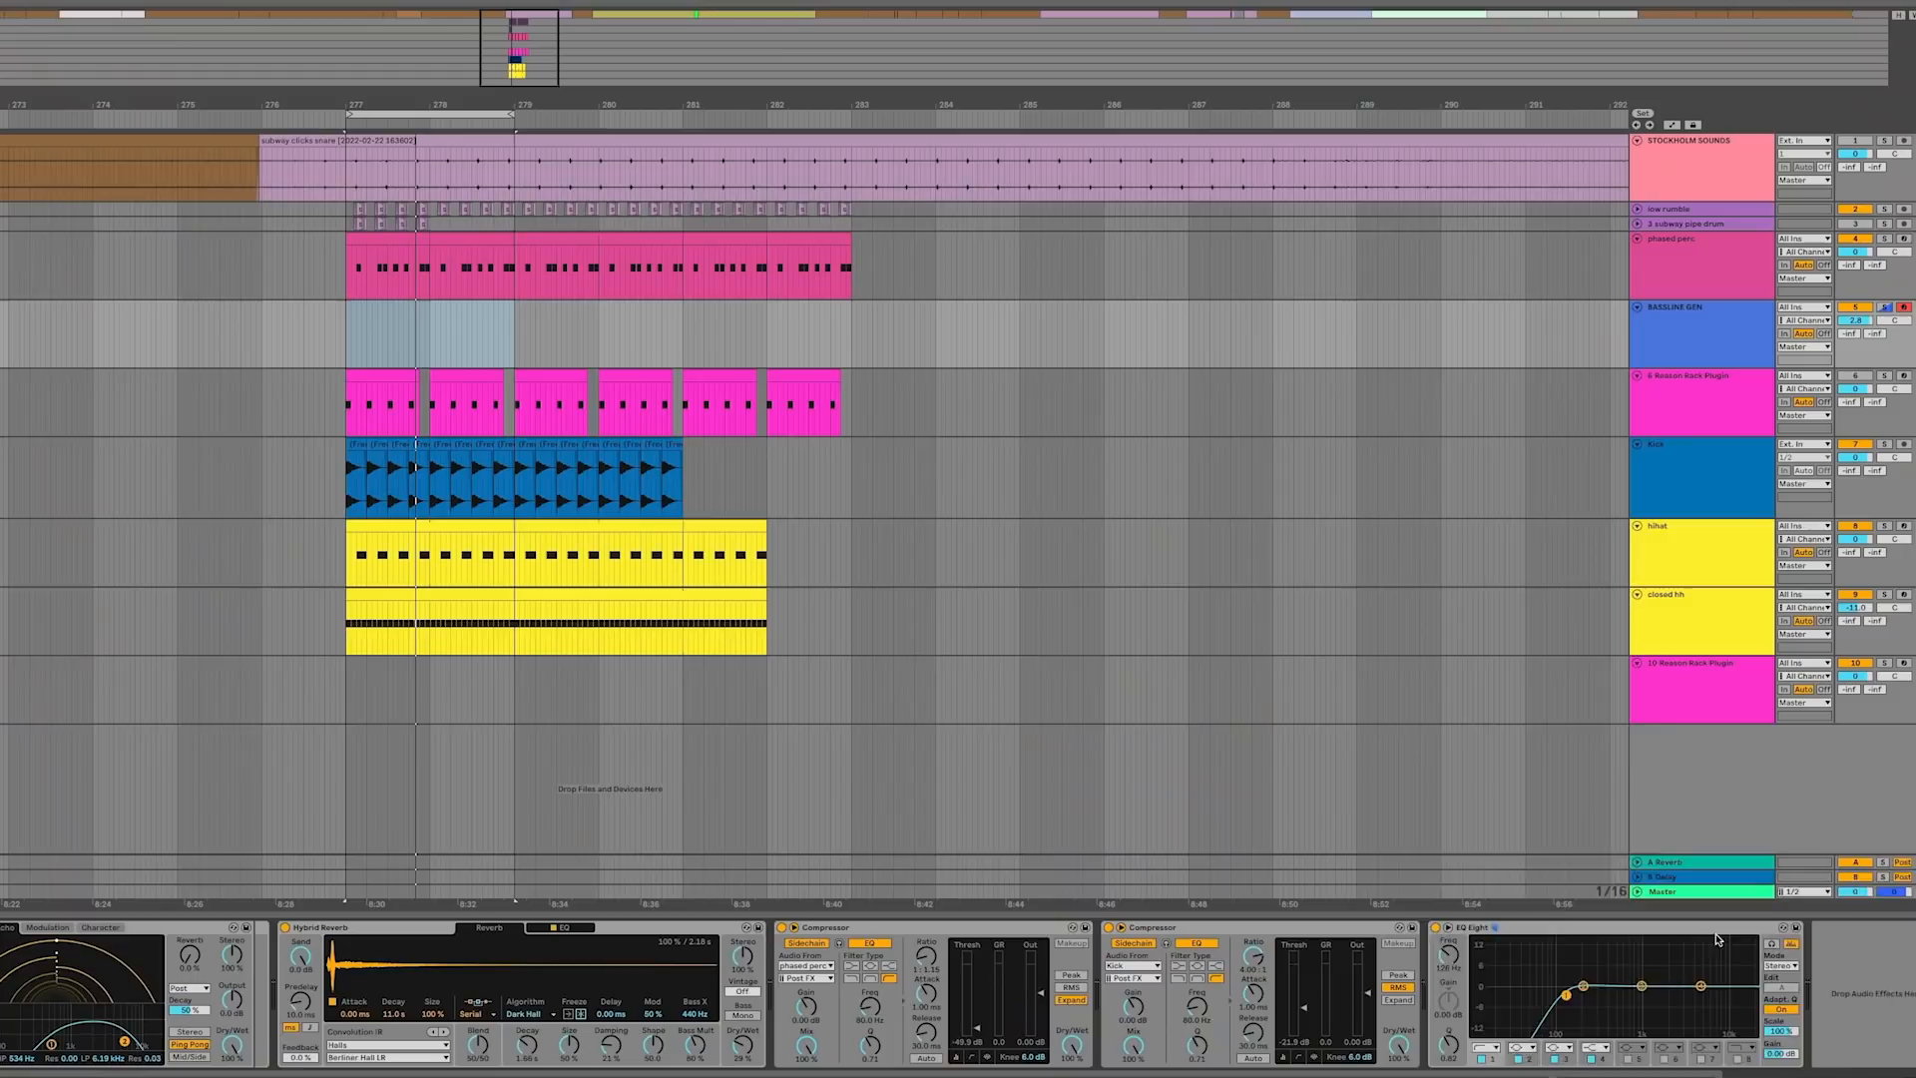
# Replace the Delay device on the B Delay return track with an Echo
pyautogui.click(1705, 891)
pyautogui.click(1705, 877)
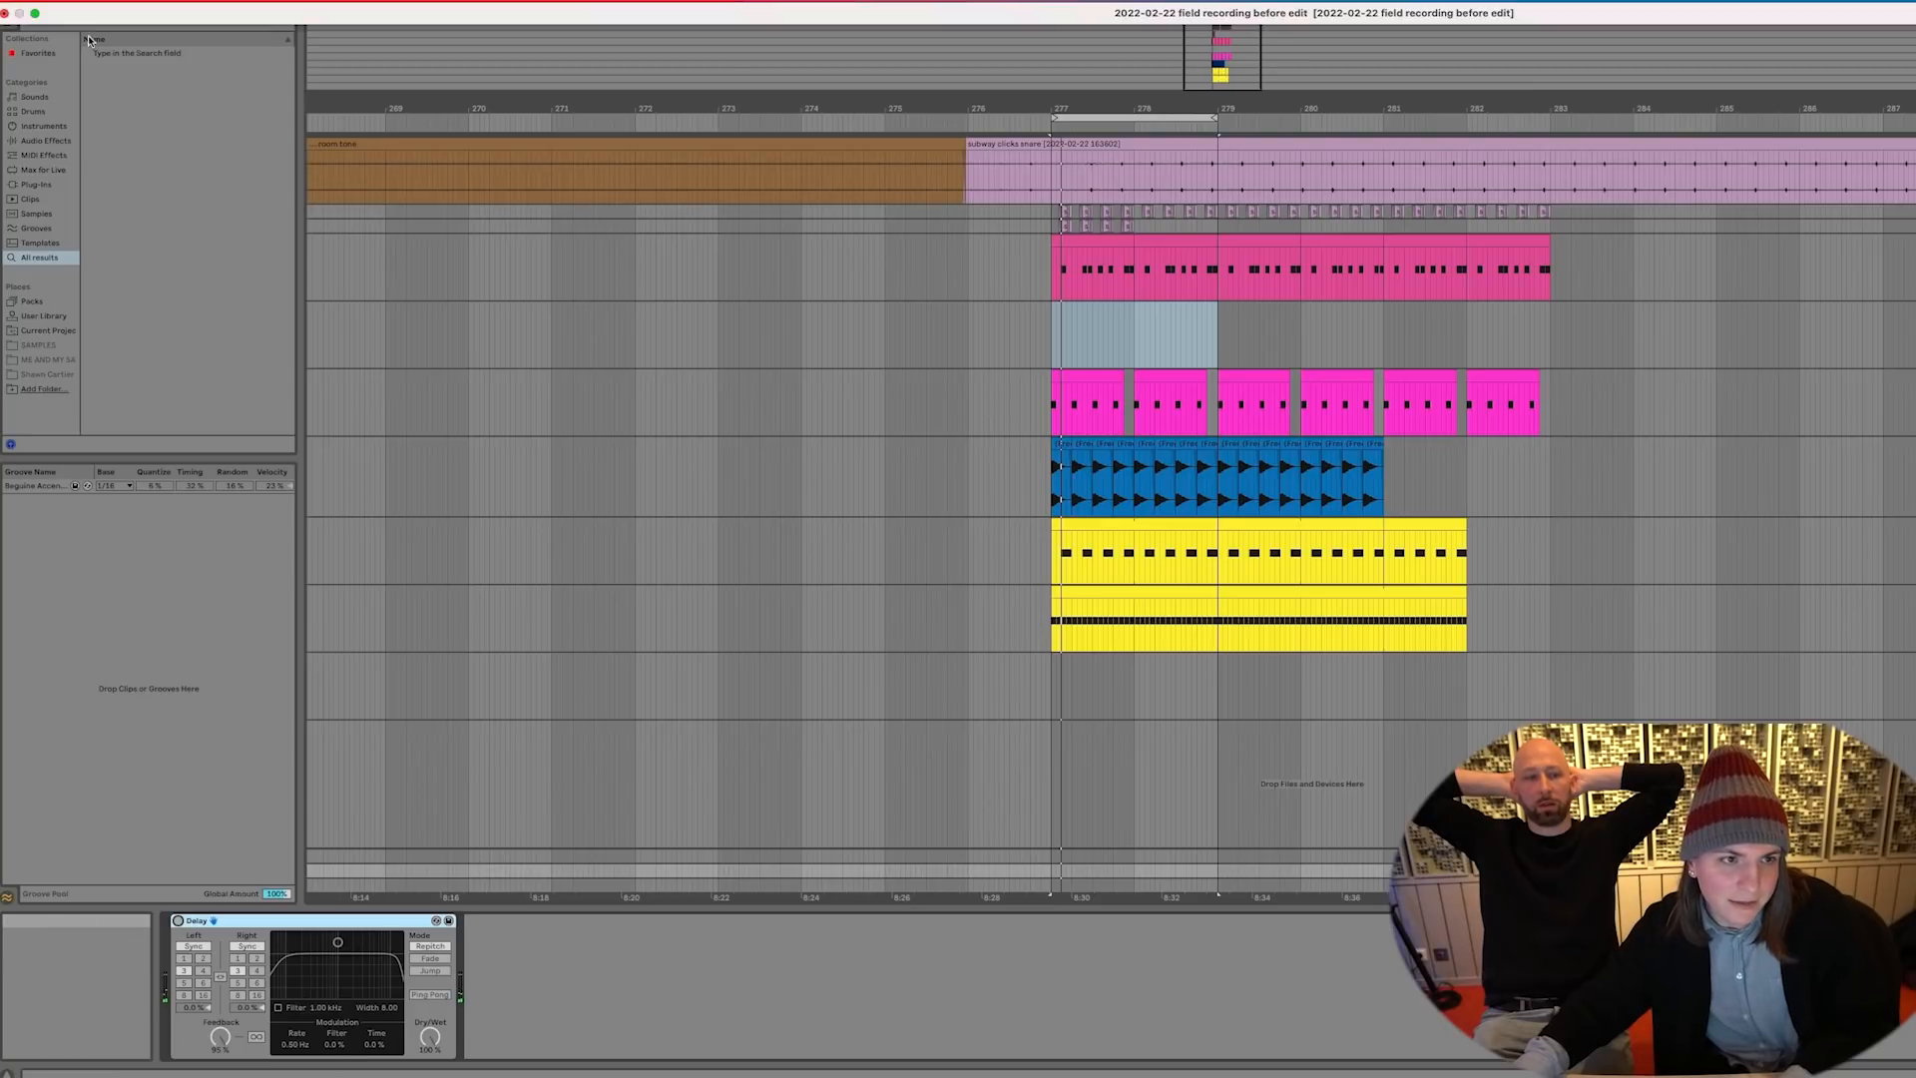
pyautogui.click(98, 17)
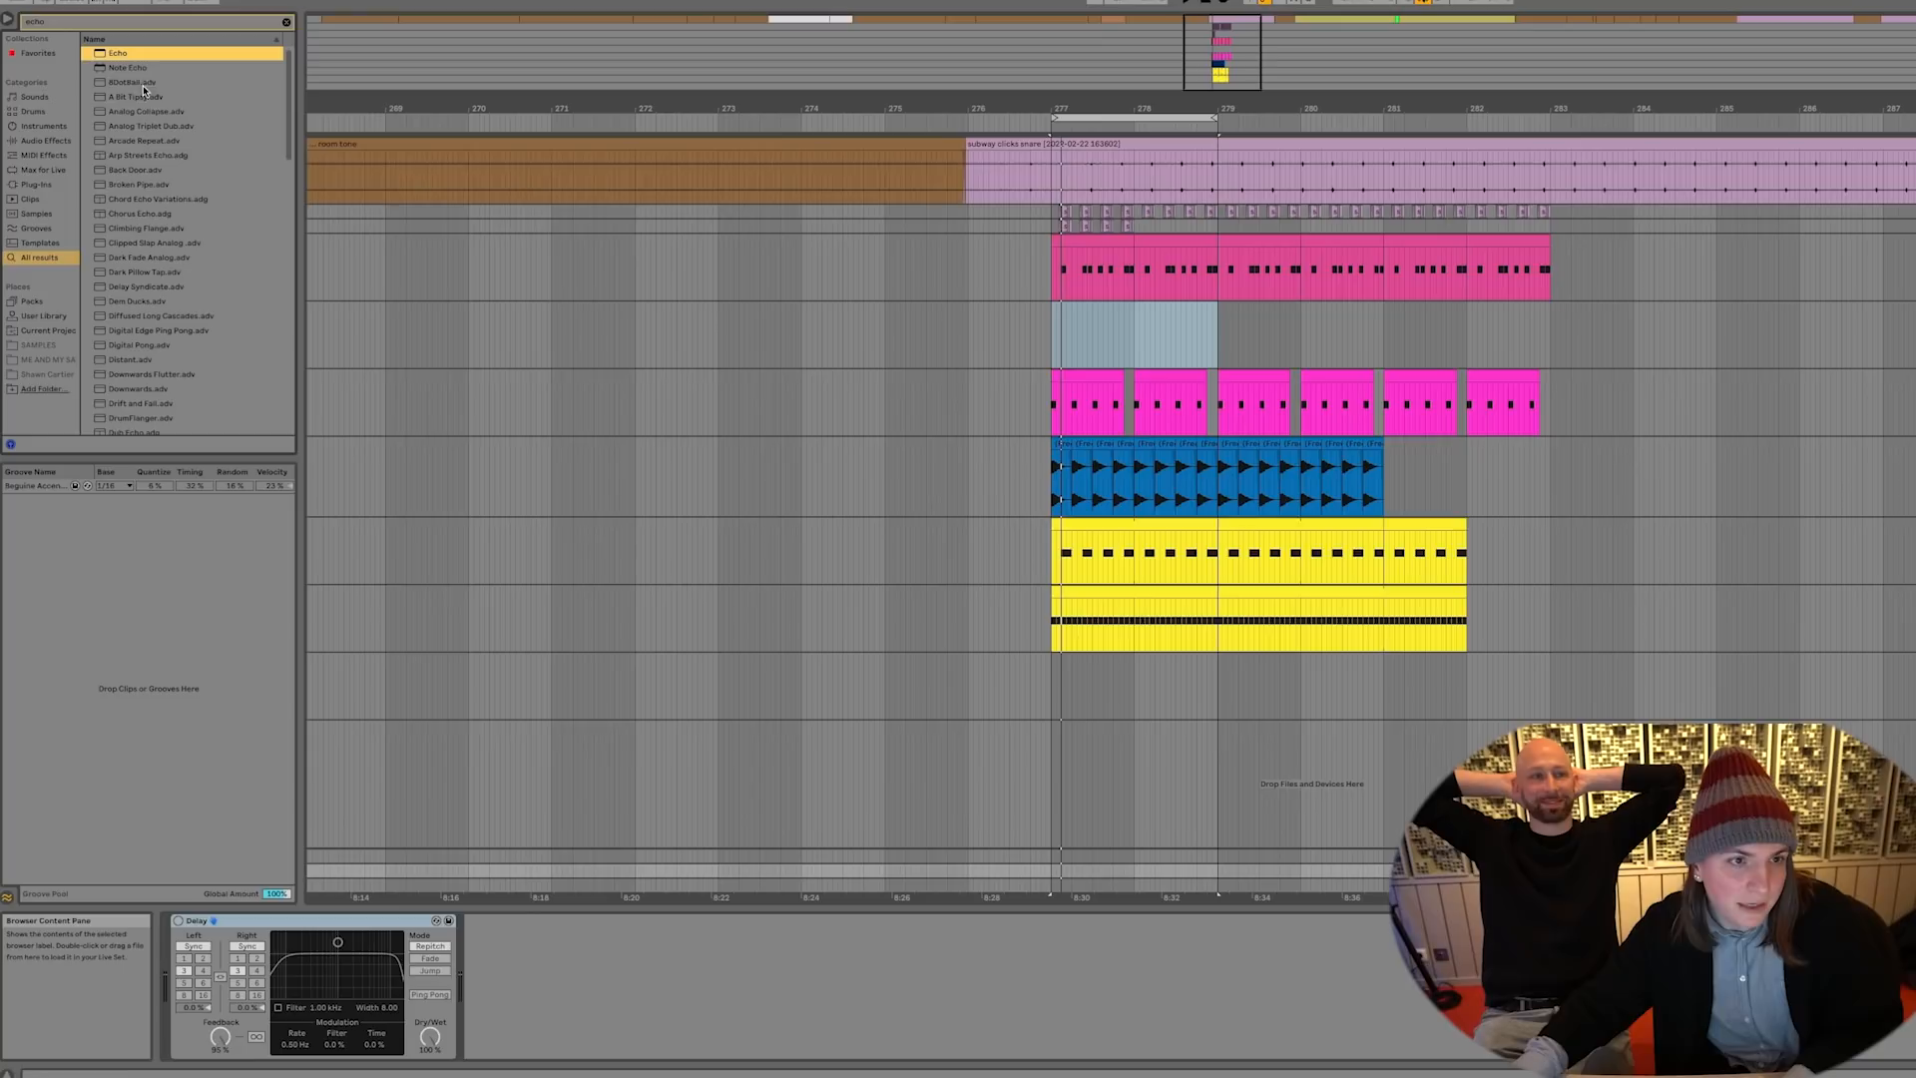
pyautogui.moveTo(547, 1023); pyautogui.dragTo(551, 1022)
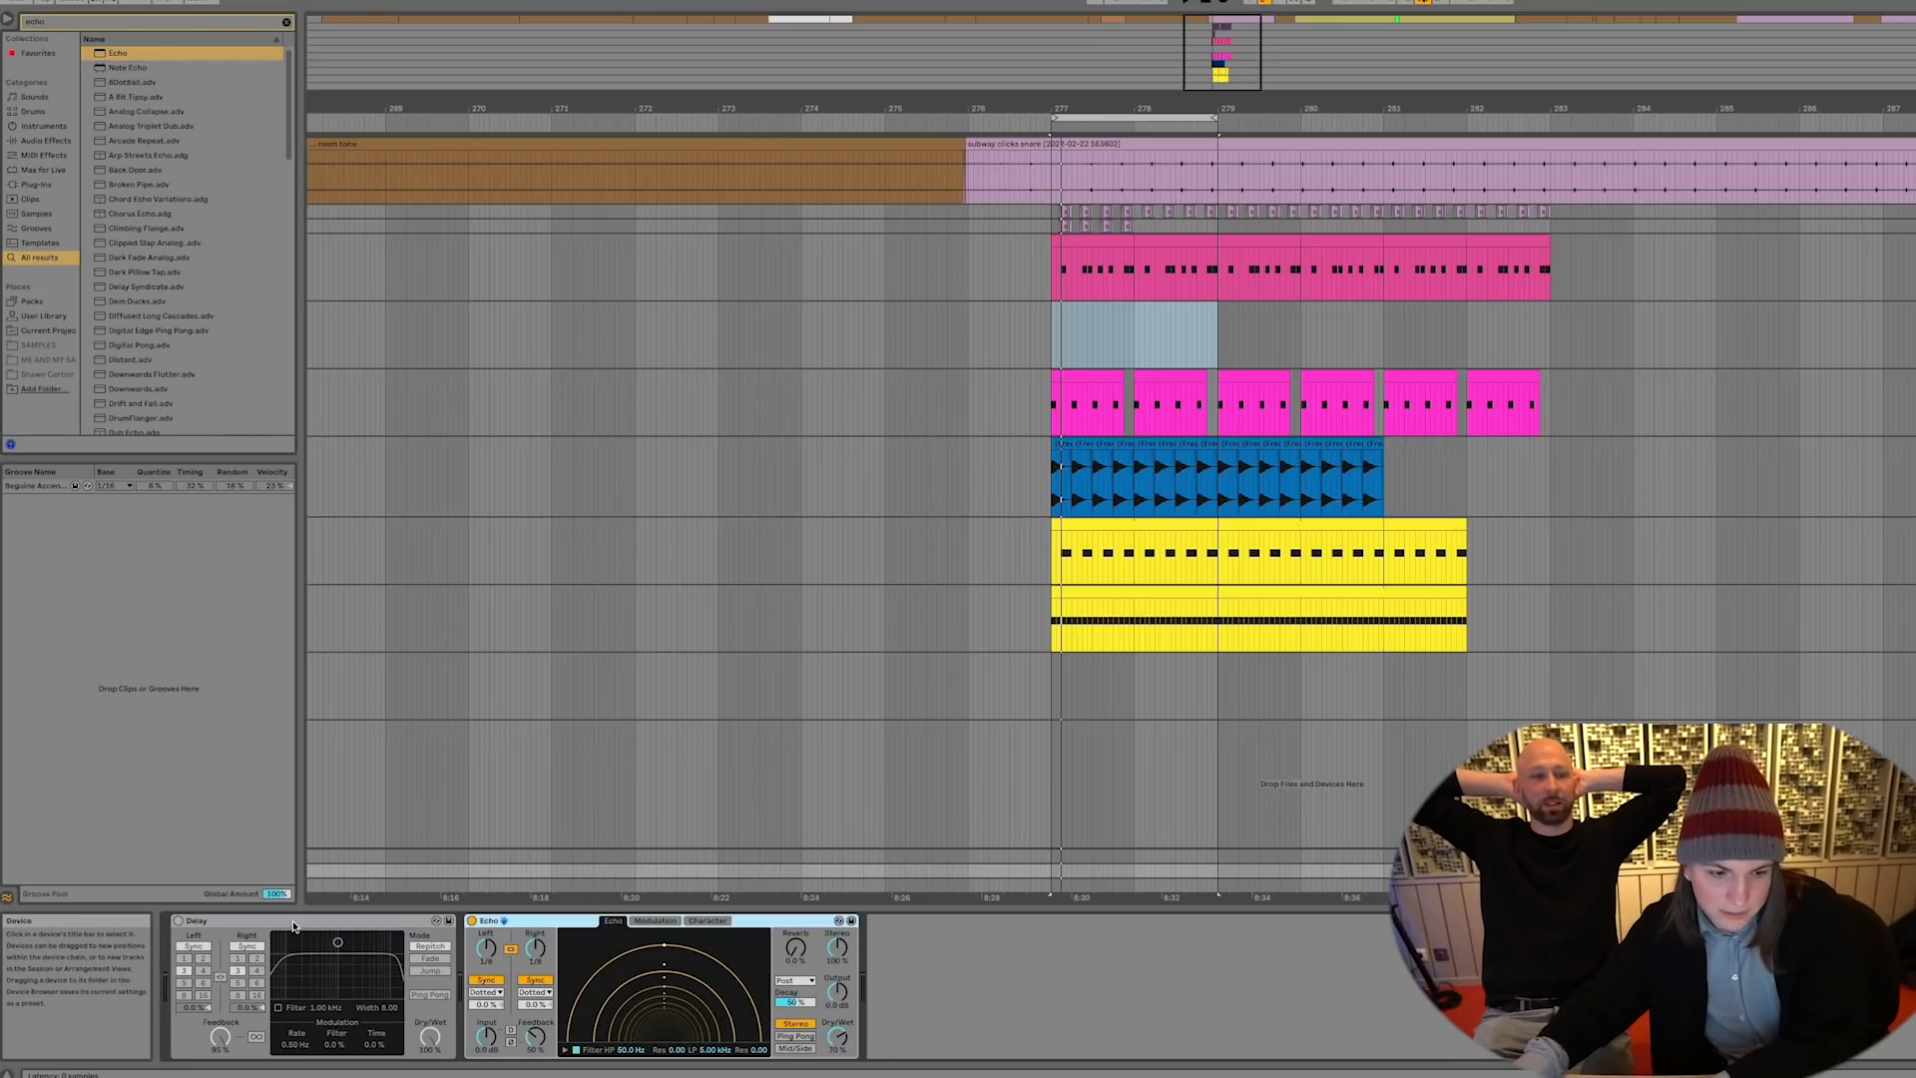
pyautogui.click(293, 926)
pyautogui.press('Delete')
# Try the return Echo's feedback above 100% during playback and pull it back down
pyautogui.moveTo(239, 1040); pyautogui.dragTo(239, 1003)
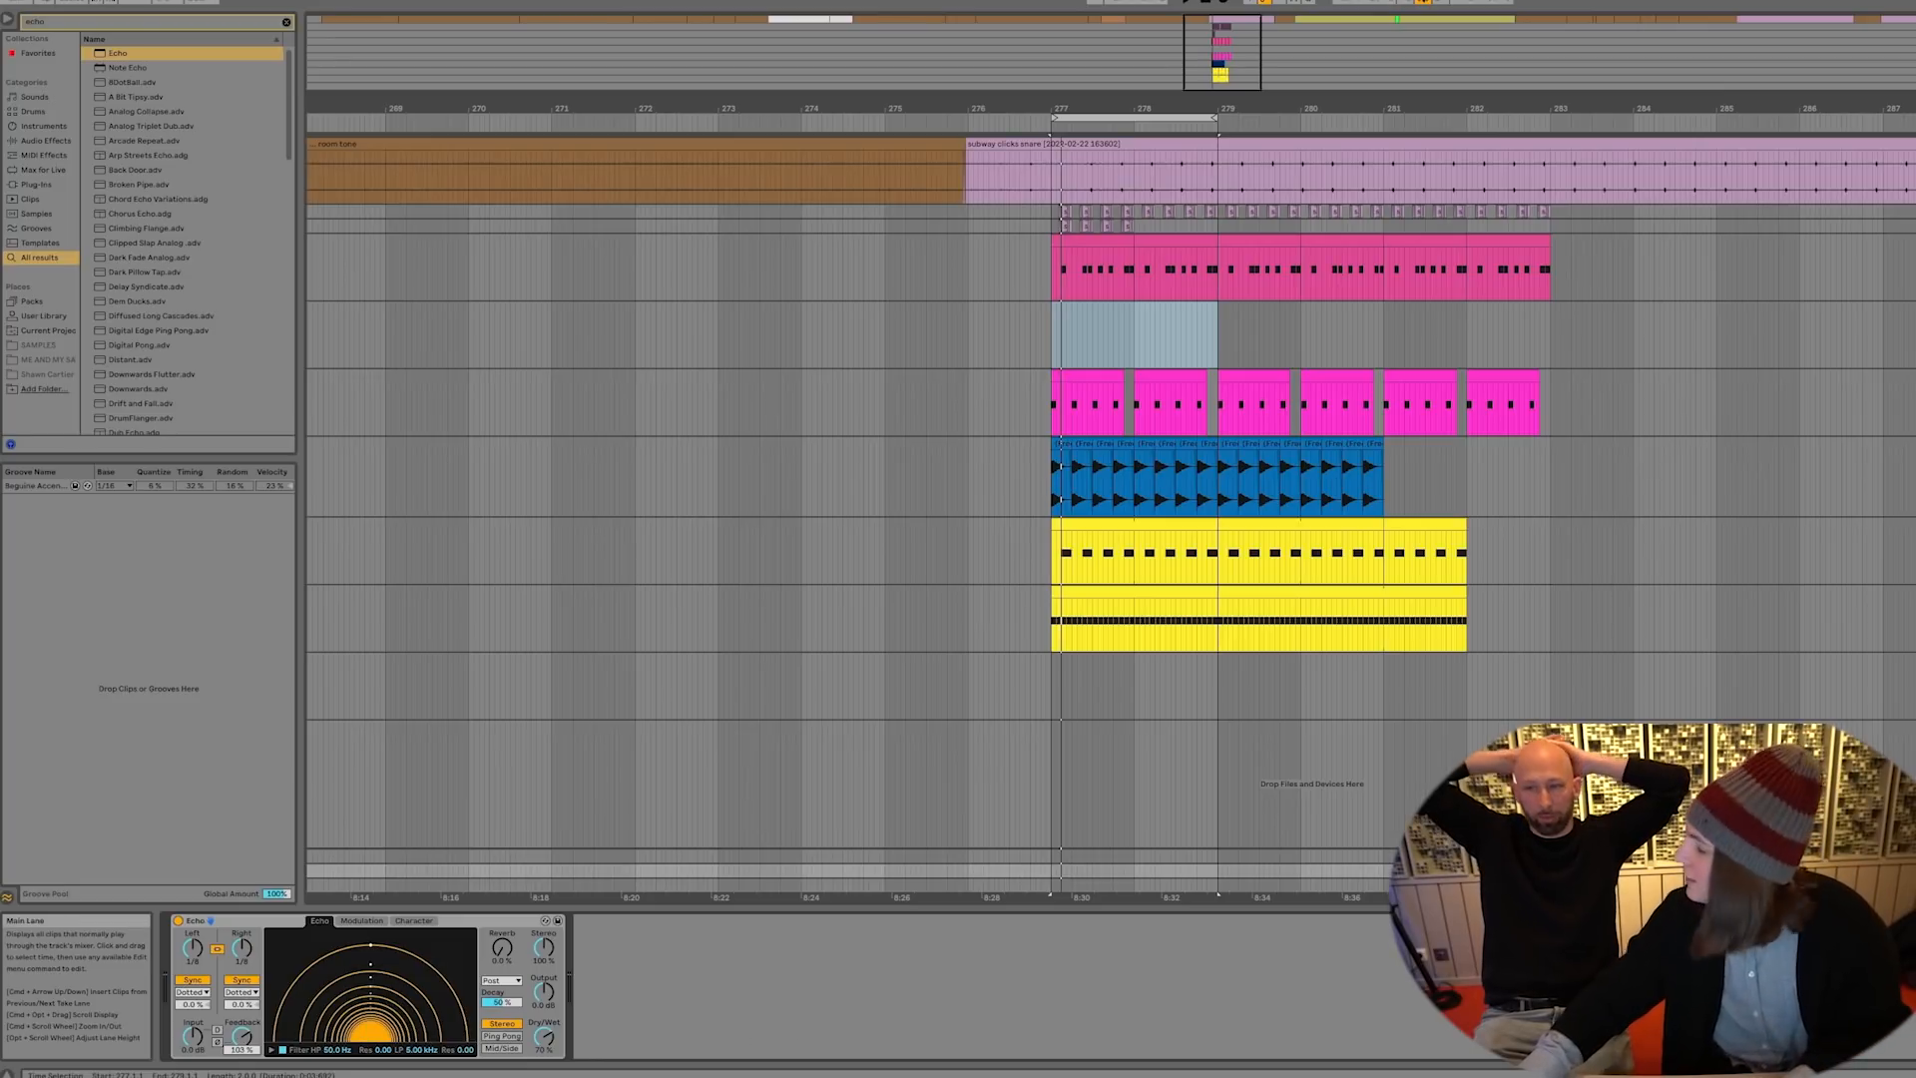
pyautogui.press('space')
pyautogui.moveTo(241, 1037); pyautogui.dragTo(241, 1033)
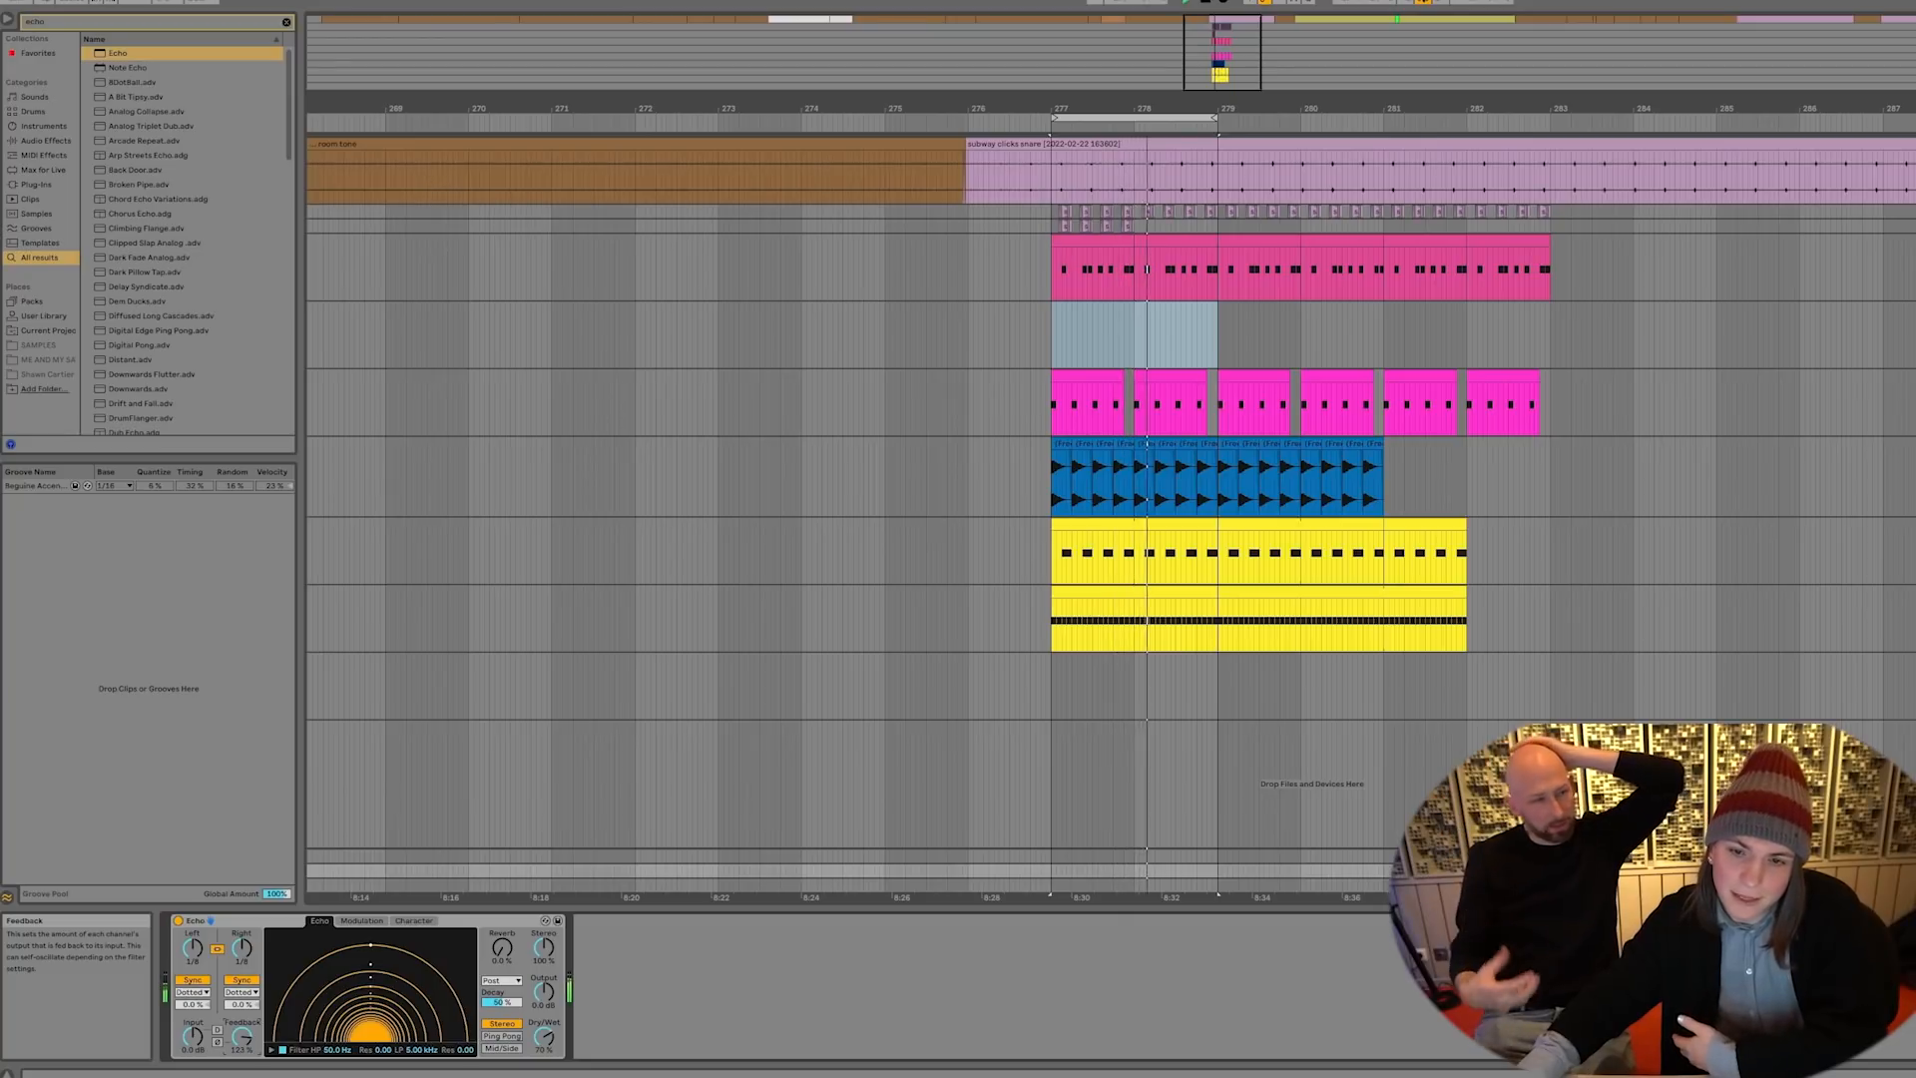
pyautogui.moveTo(242, 1037); pyautogui.dragTo(241, 1077)
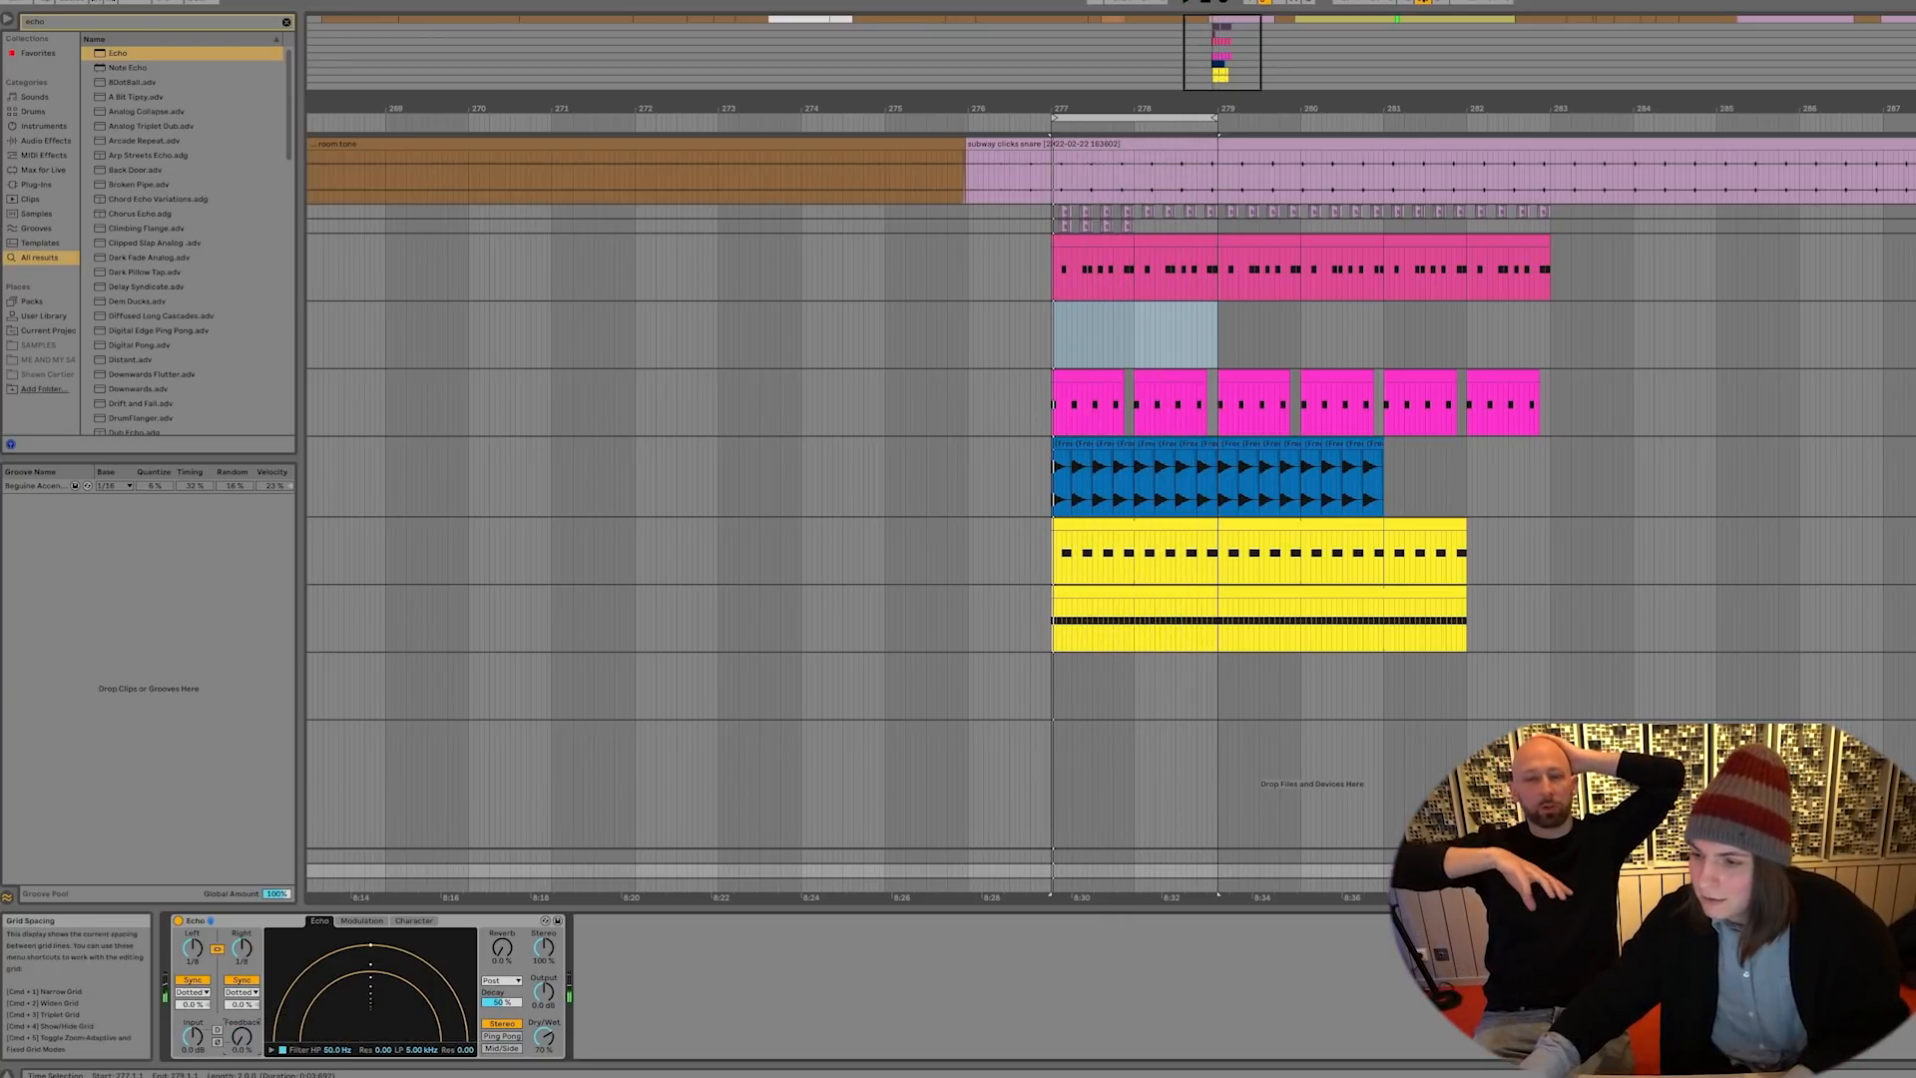
# Record the output to the resampling audio track while raising the return Echo's feedback past 100%, ending with the Echo switched off
pyautogui.click(1908, 870)
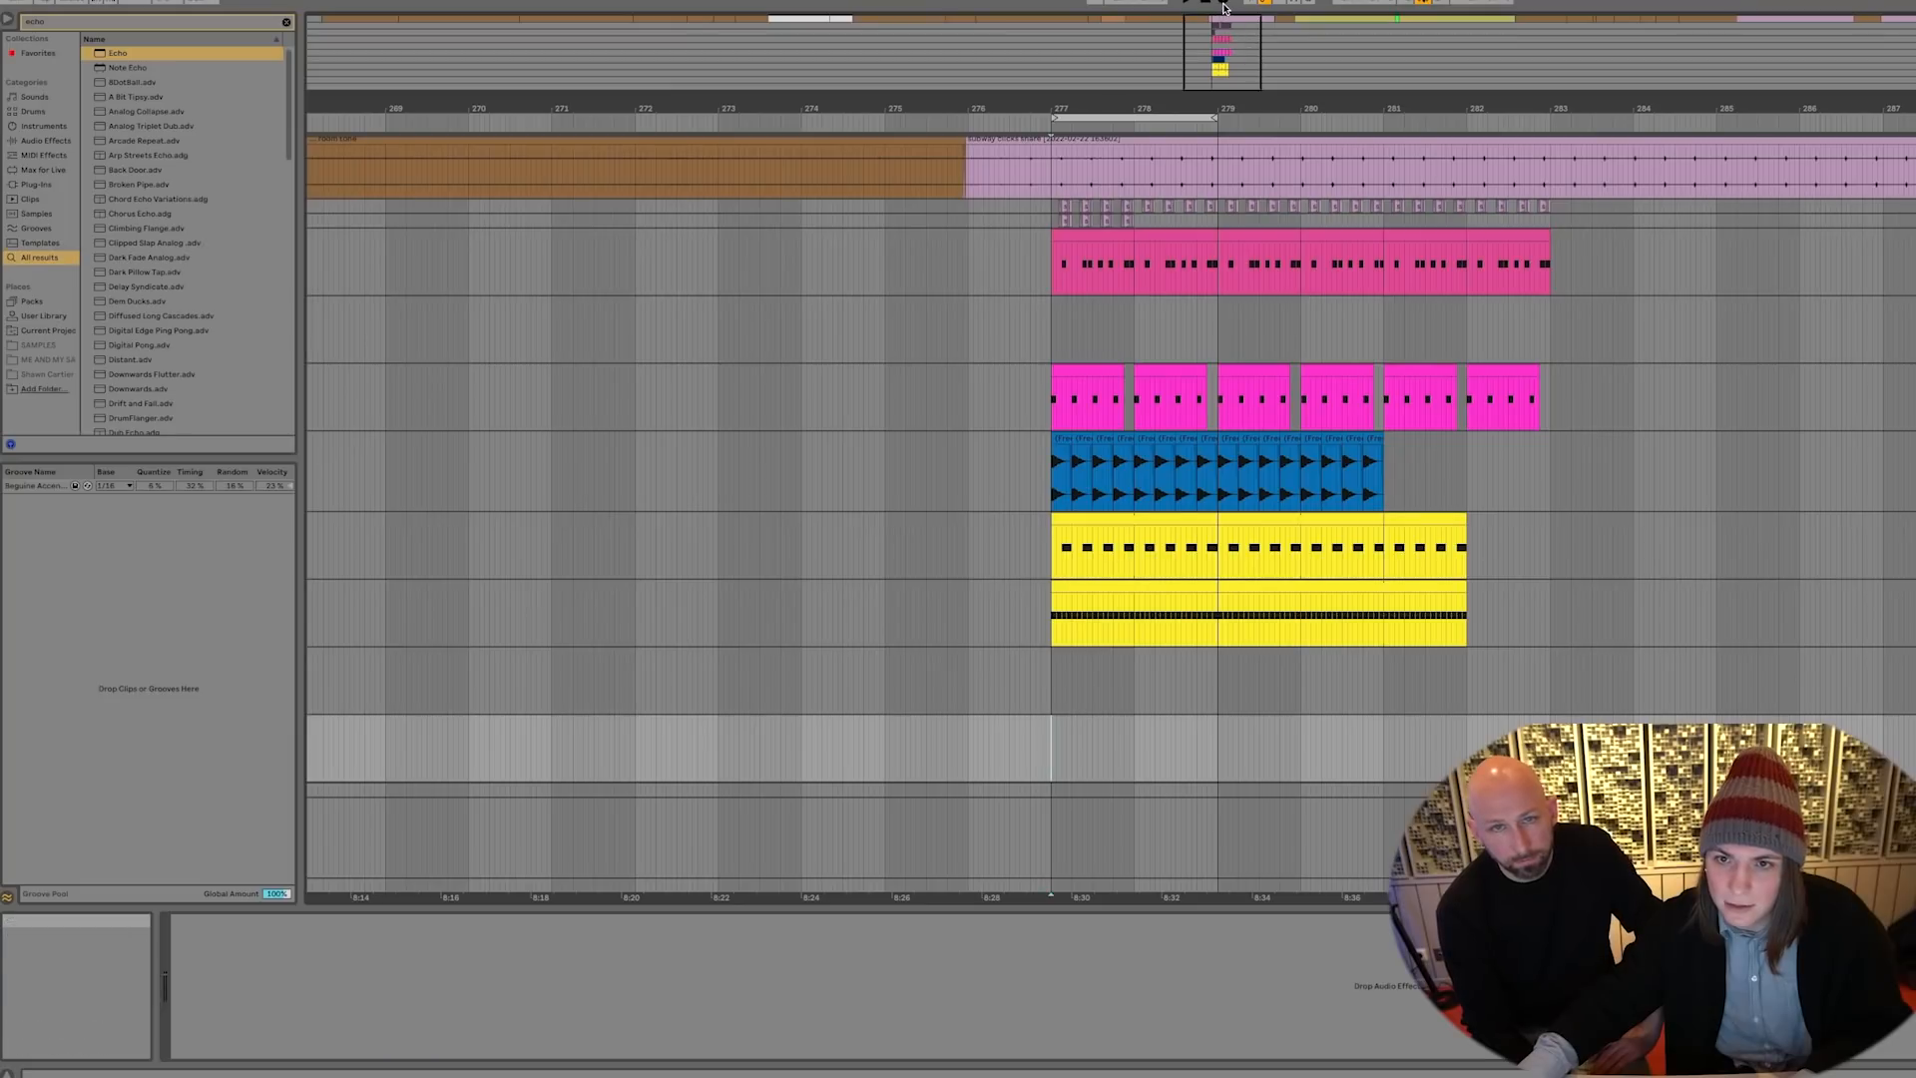
pyautogui.click(1224, 8)
pyautogui.click(1910, 807)
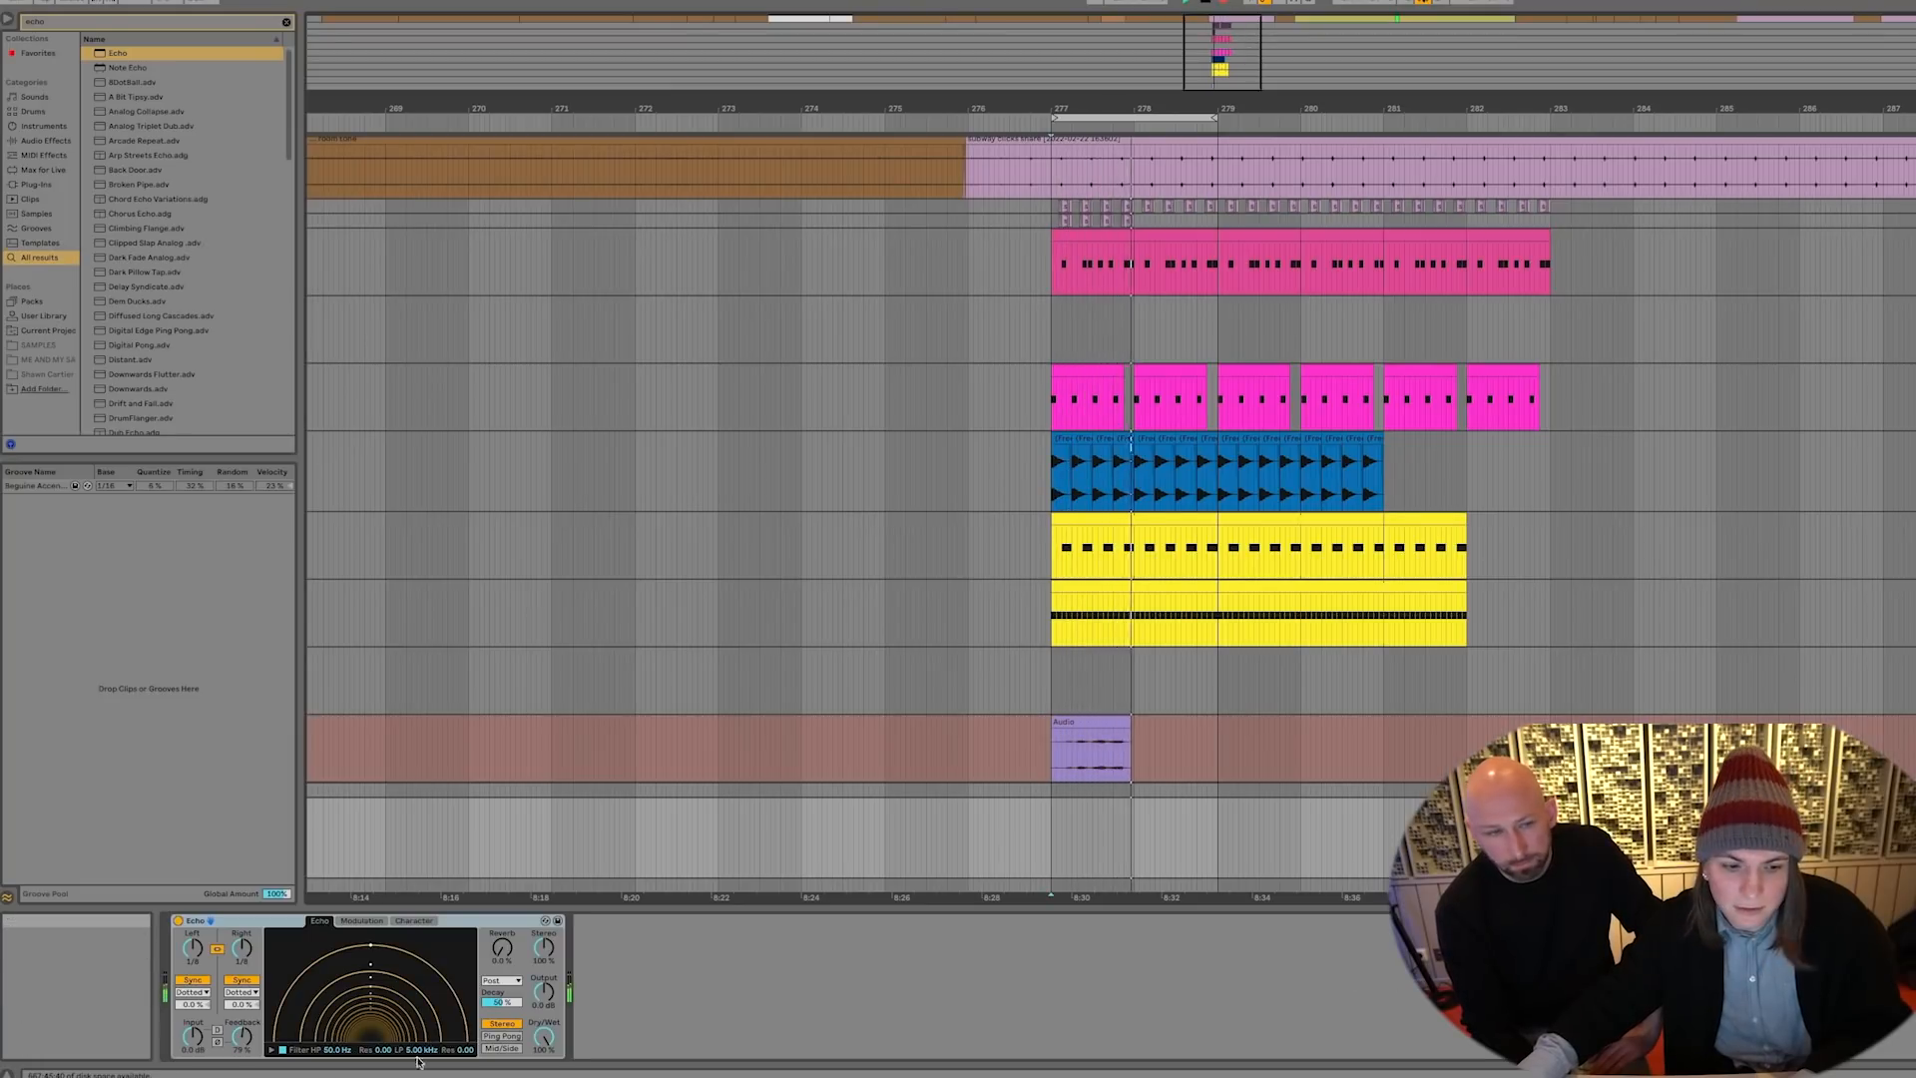
pyautogui.moveTo(242, 1036); pyautogui.dragTo(242, 996)
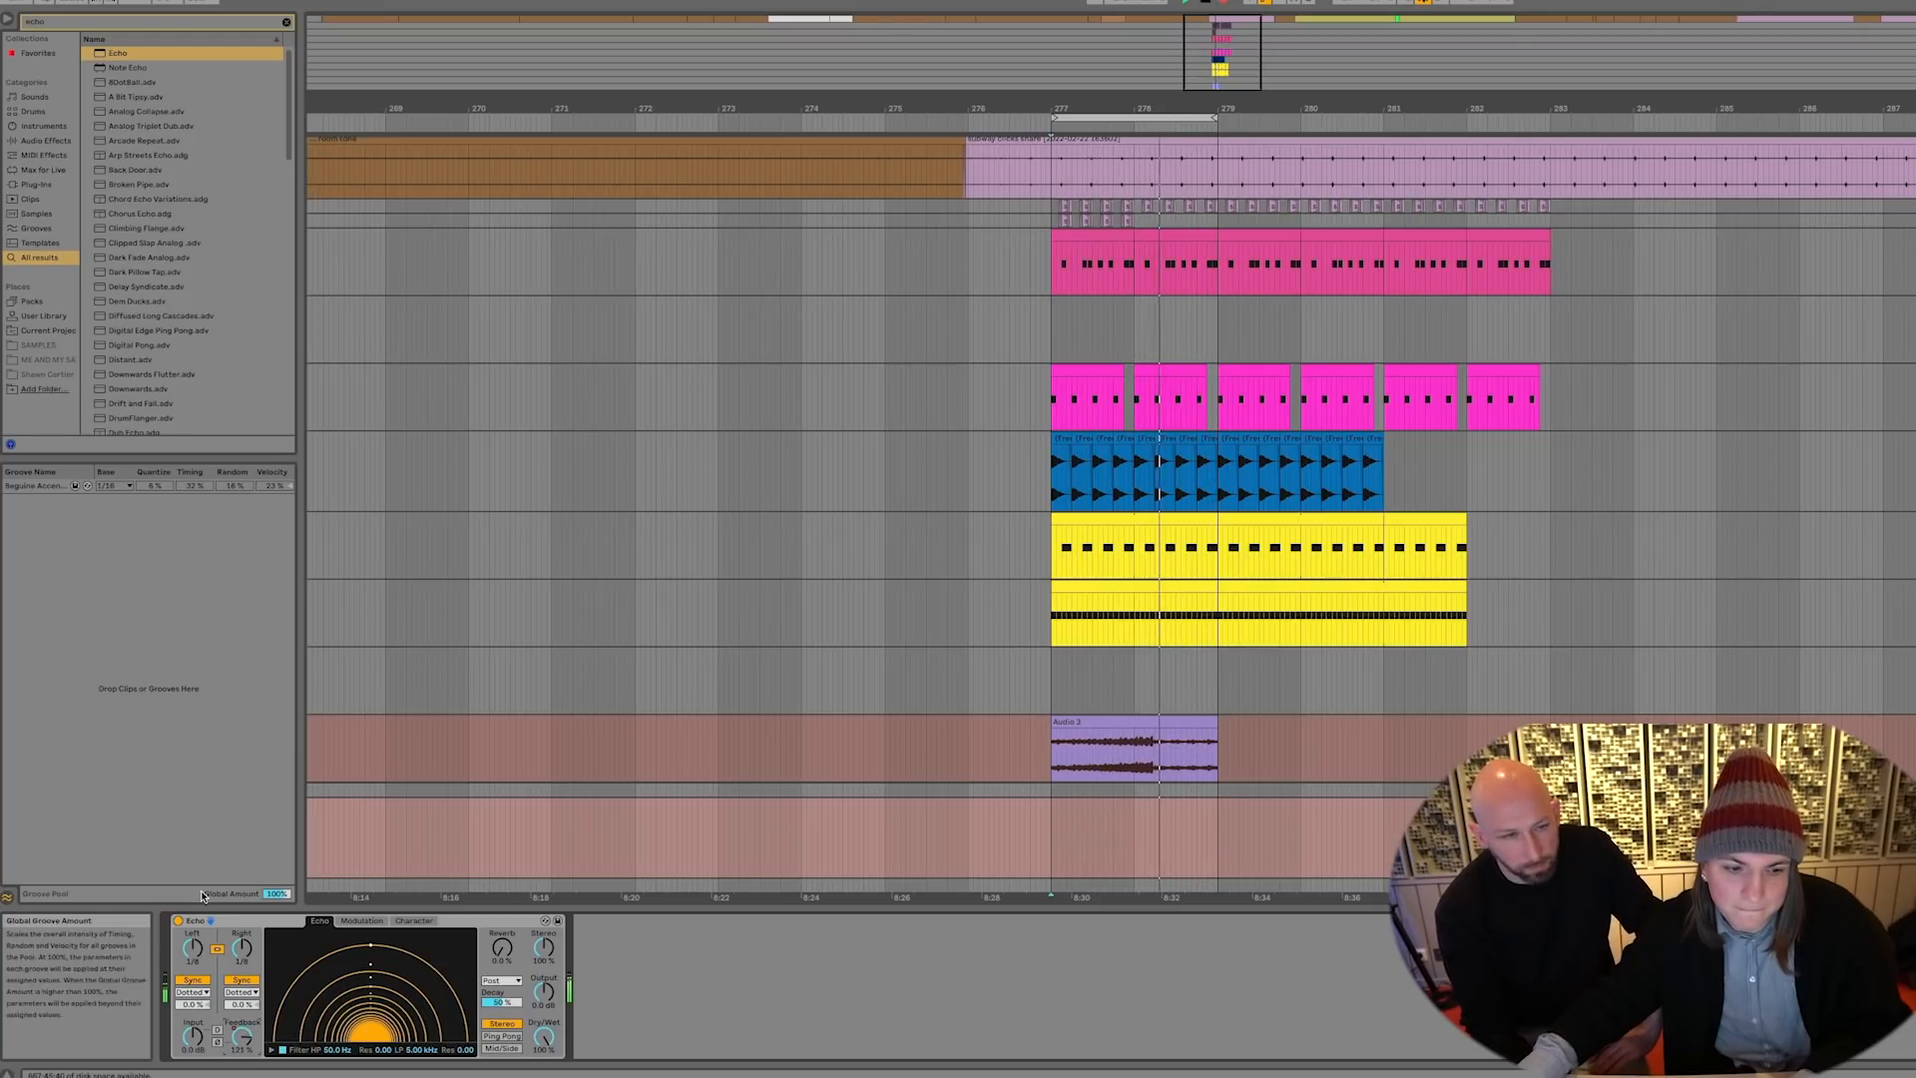
pyautogui.click(179, 920)
pyautogui.press('space')
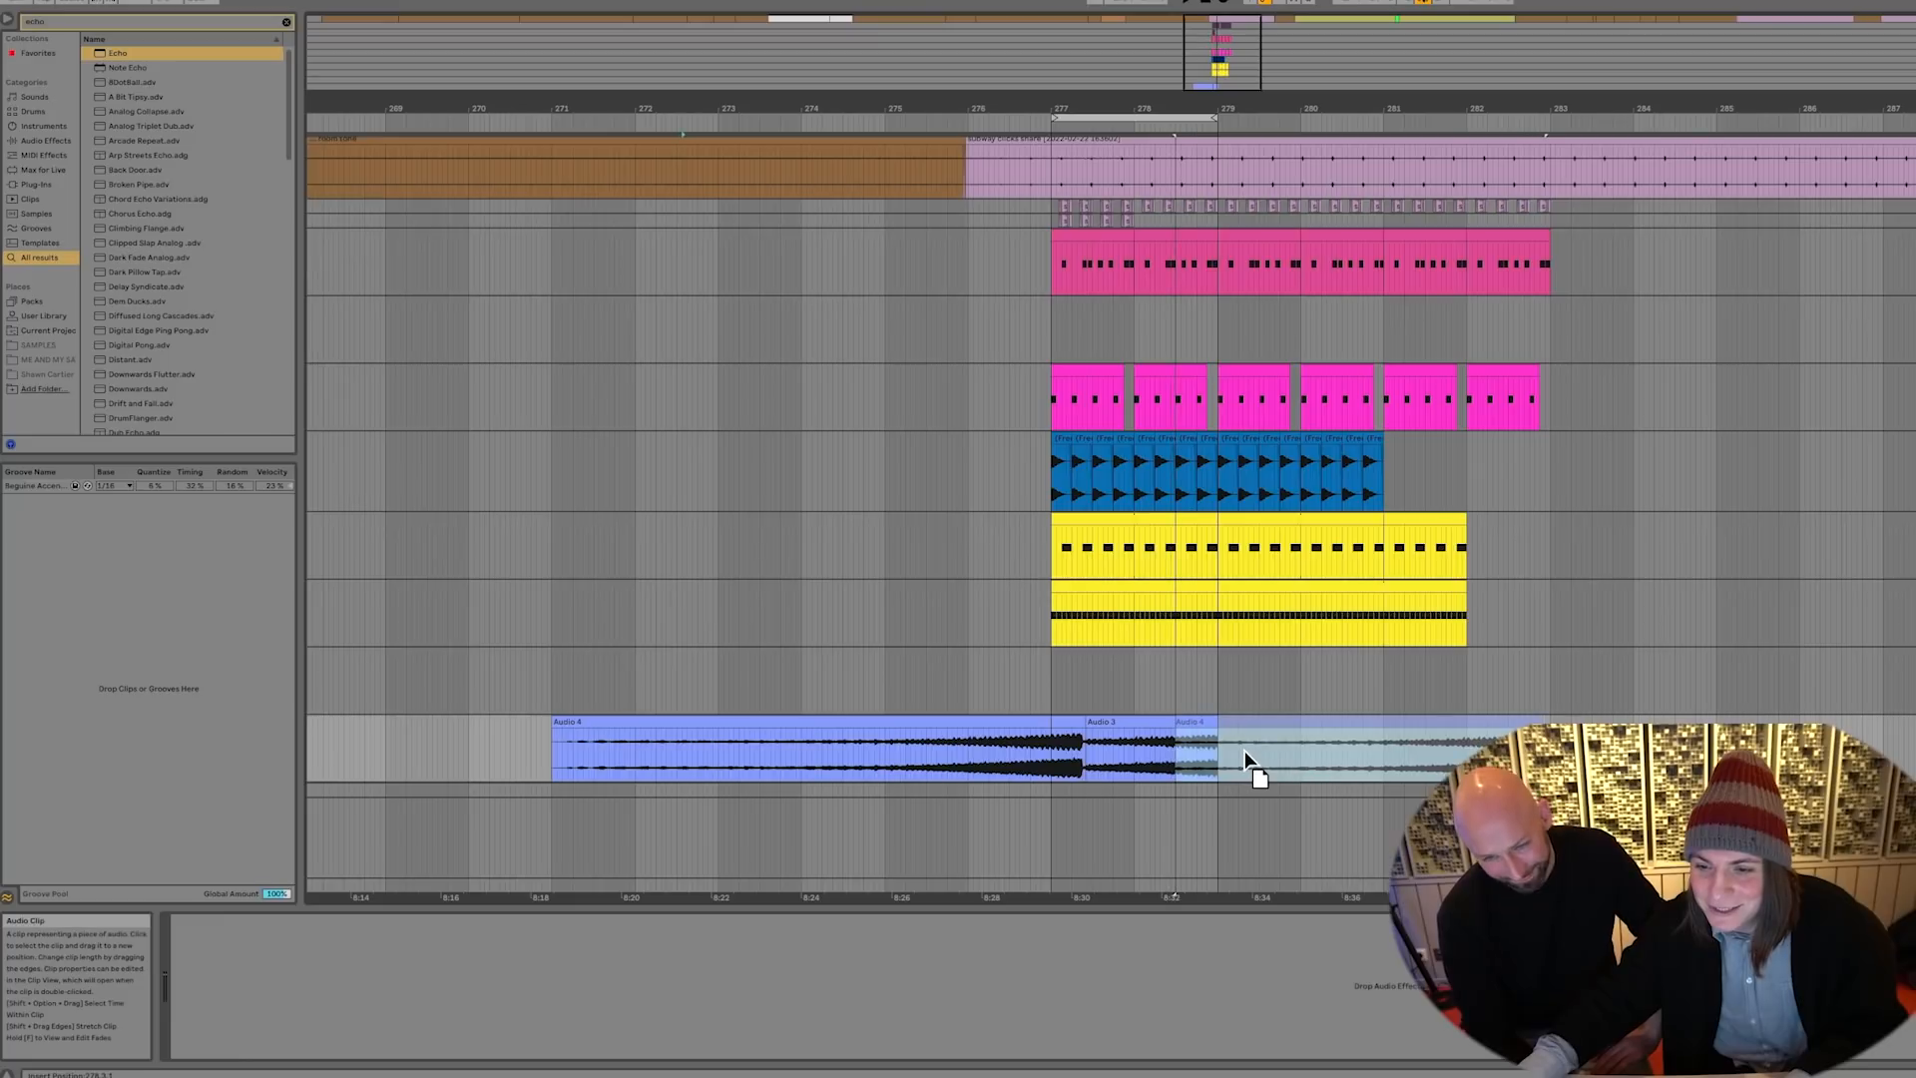
# Shift the selected part of the recording slightly and add an Auto Filter to the resampled audio track
pyautogui.moveTo(1243, 751); pyautogui.dragTo(1248, 751)
pyautogui.click(1266, 1022)
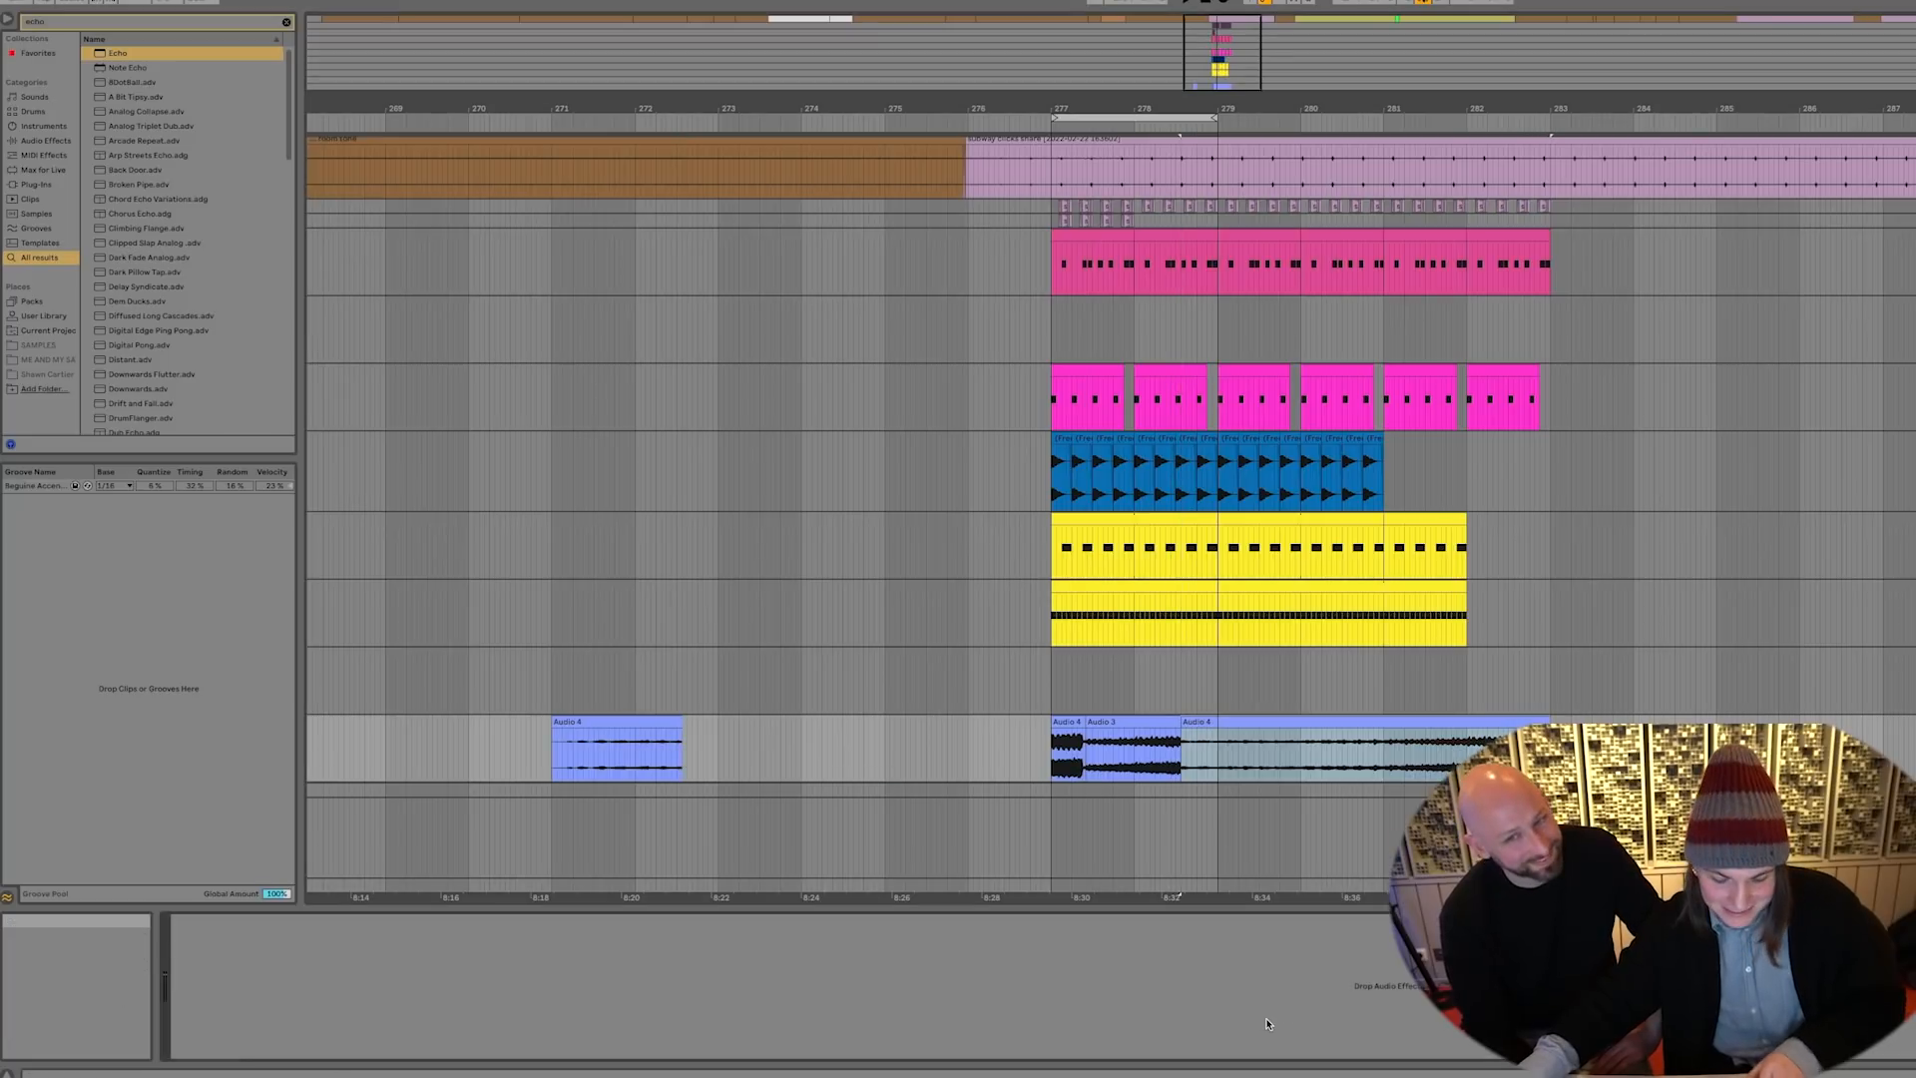
pyautogui.hotkey('ctrl', 'f')
pyautogui.write('auto')
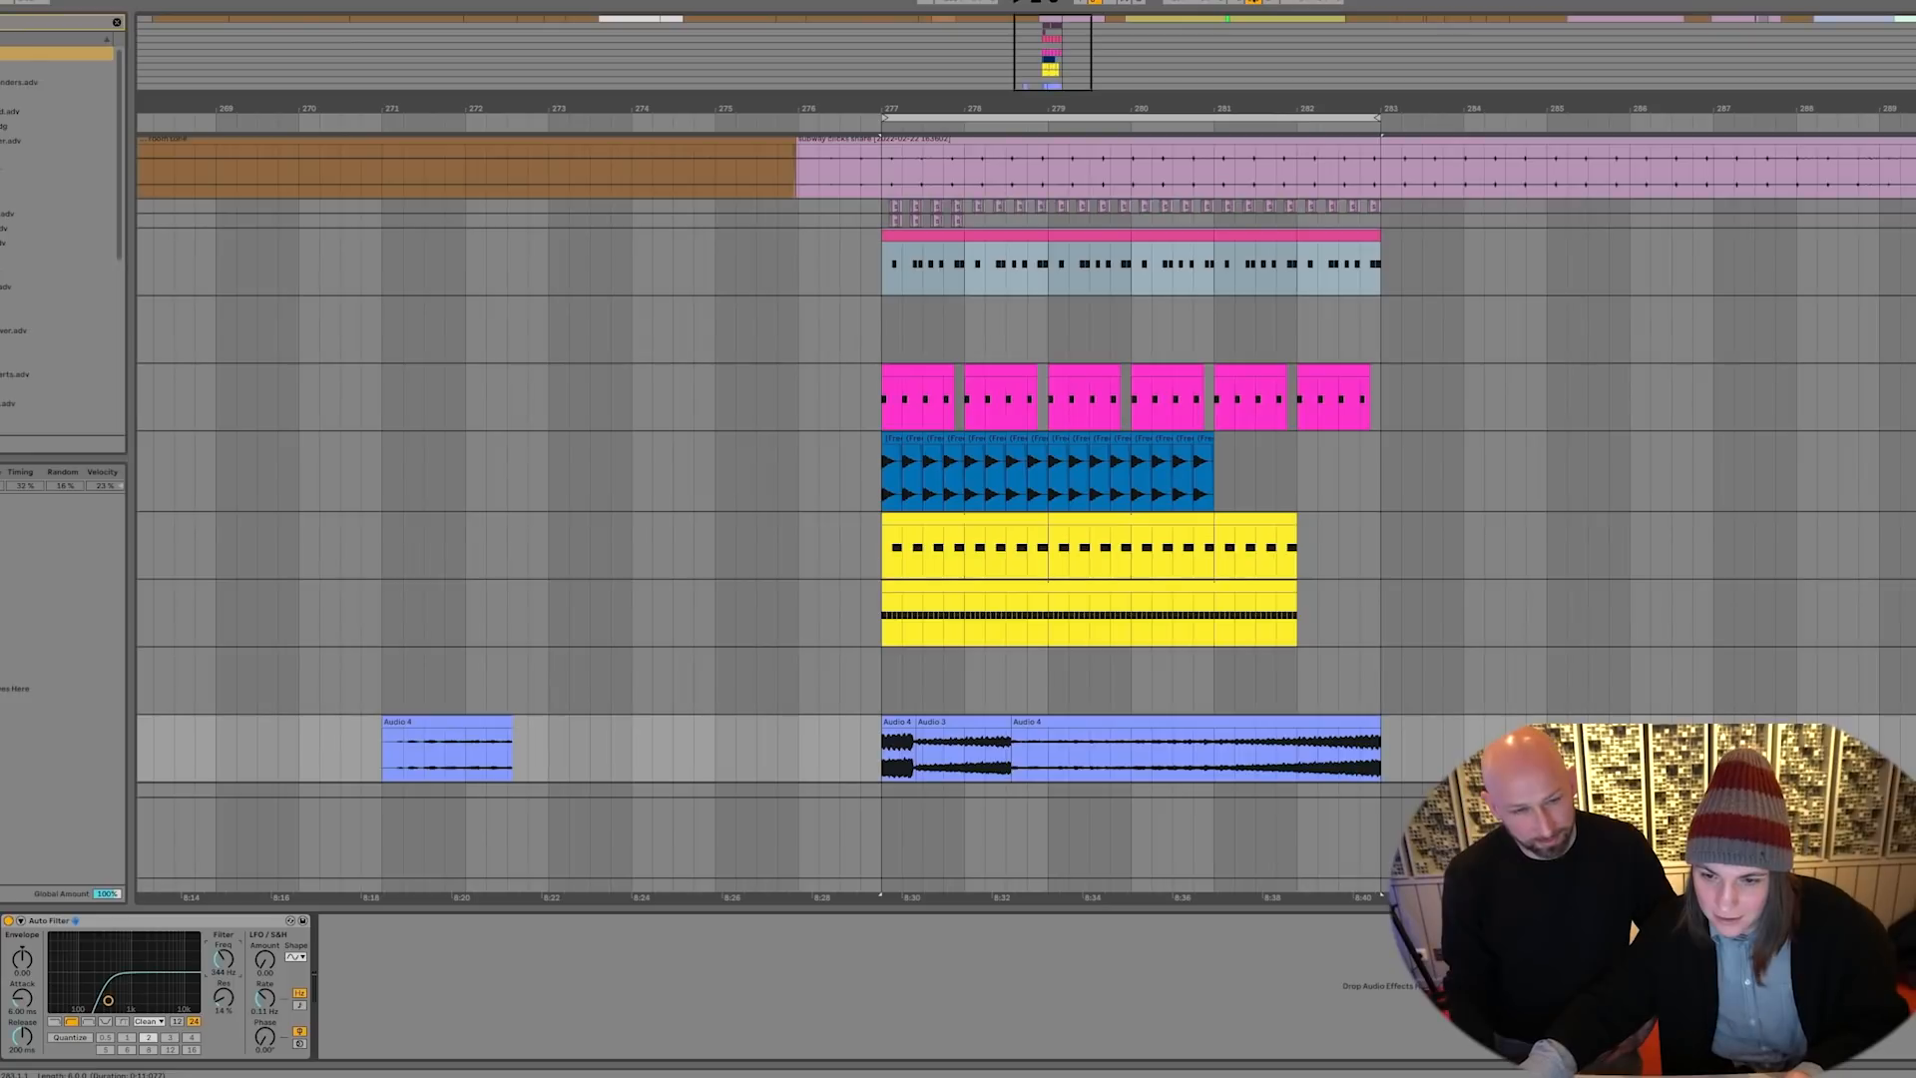
# Trim the start of the long Audio 4 clip so it spans bars 281 to 283
pyautogui.press('a')
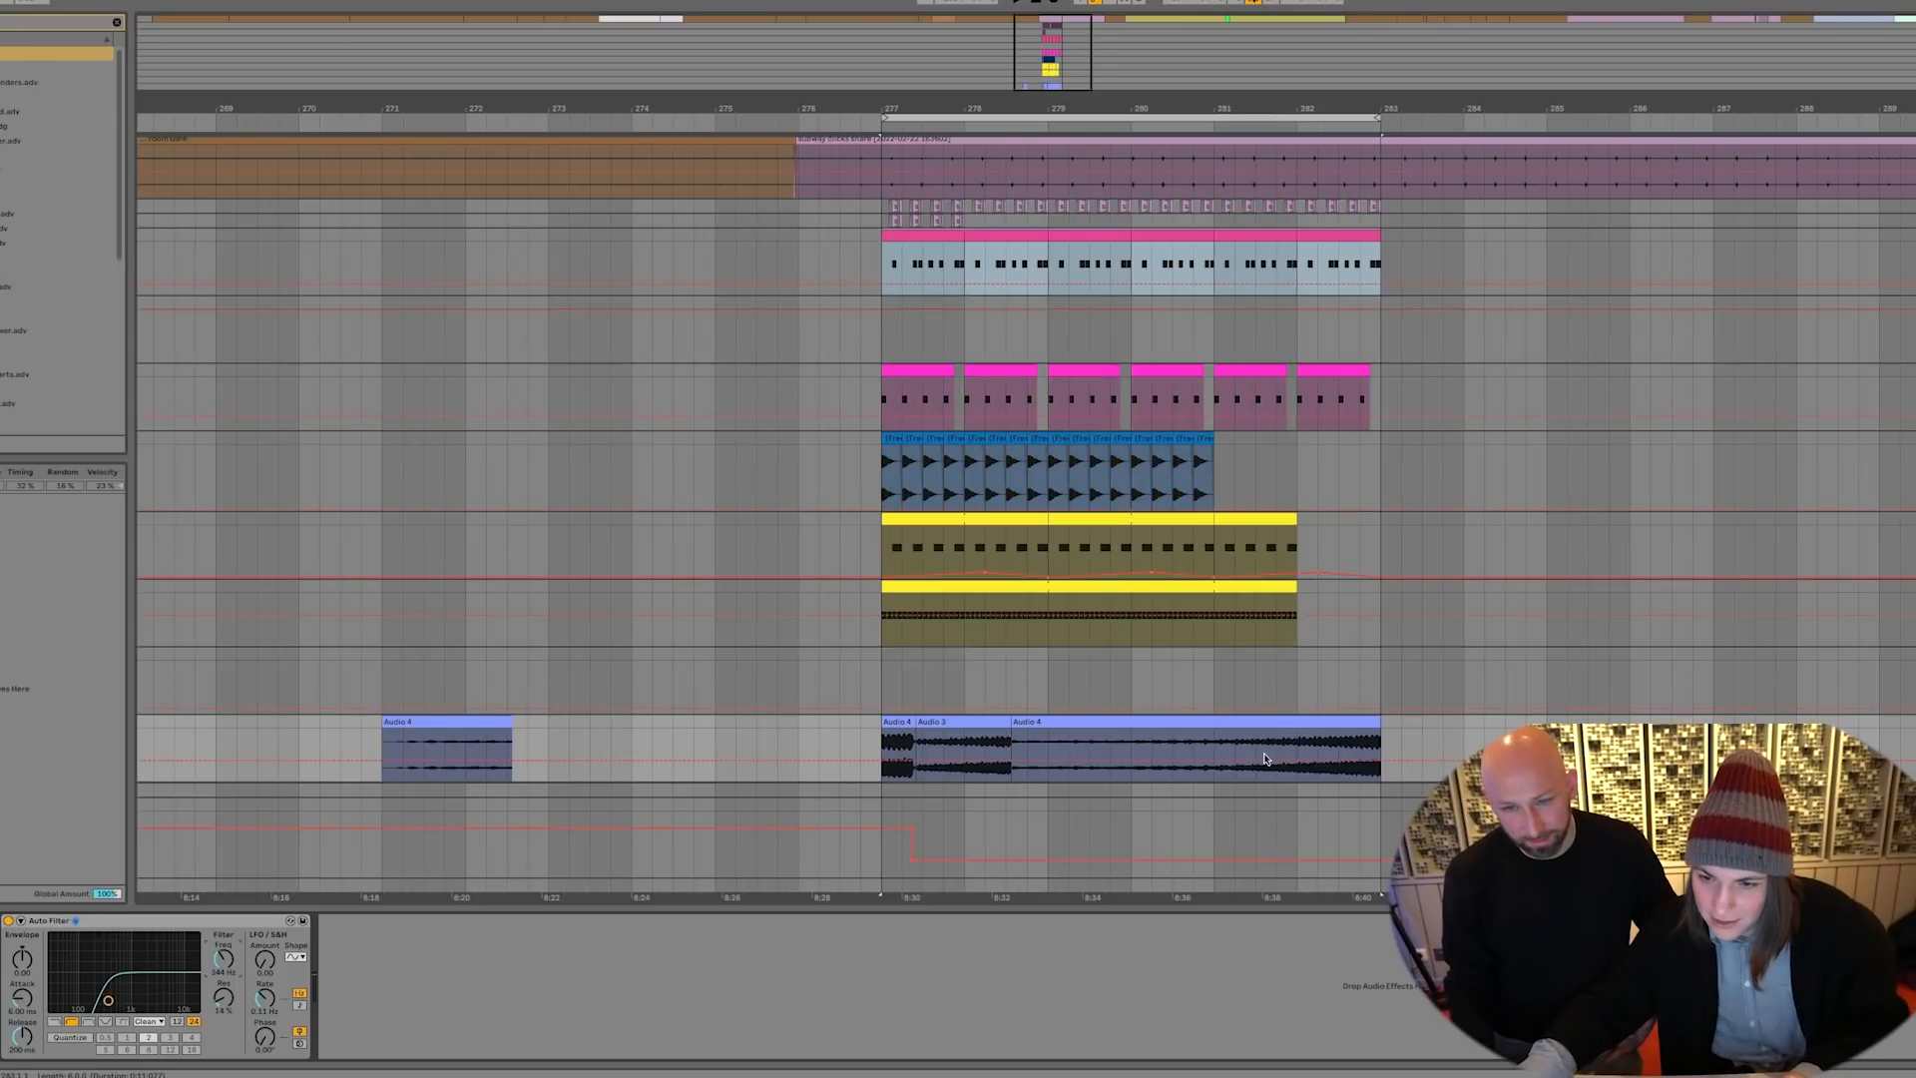
pyautogui.moveTo(1379, 760); pyautogui.dragTo(1208, 780)
pyautogui.moveTo(1015, 722); pyautogui.dragTo(1226, 733)
pyautogui.press('a')
# Add a Reverb after the Auto Filter on the resampled audio track
pyautogui.press('super+f')
pyautogui.write('reve')
pyautogui.moveTo(57, 67); pyautogui.dragTo(429, 975)
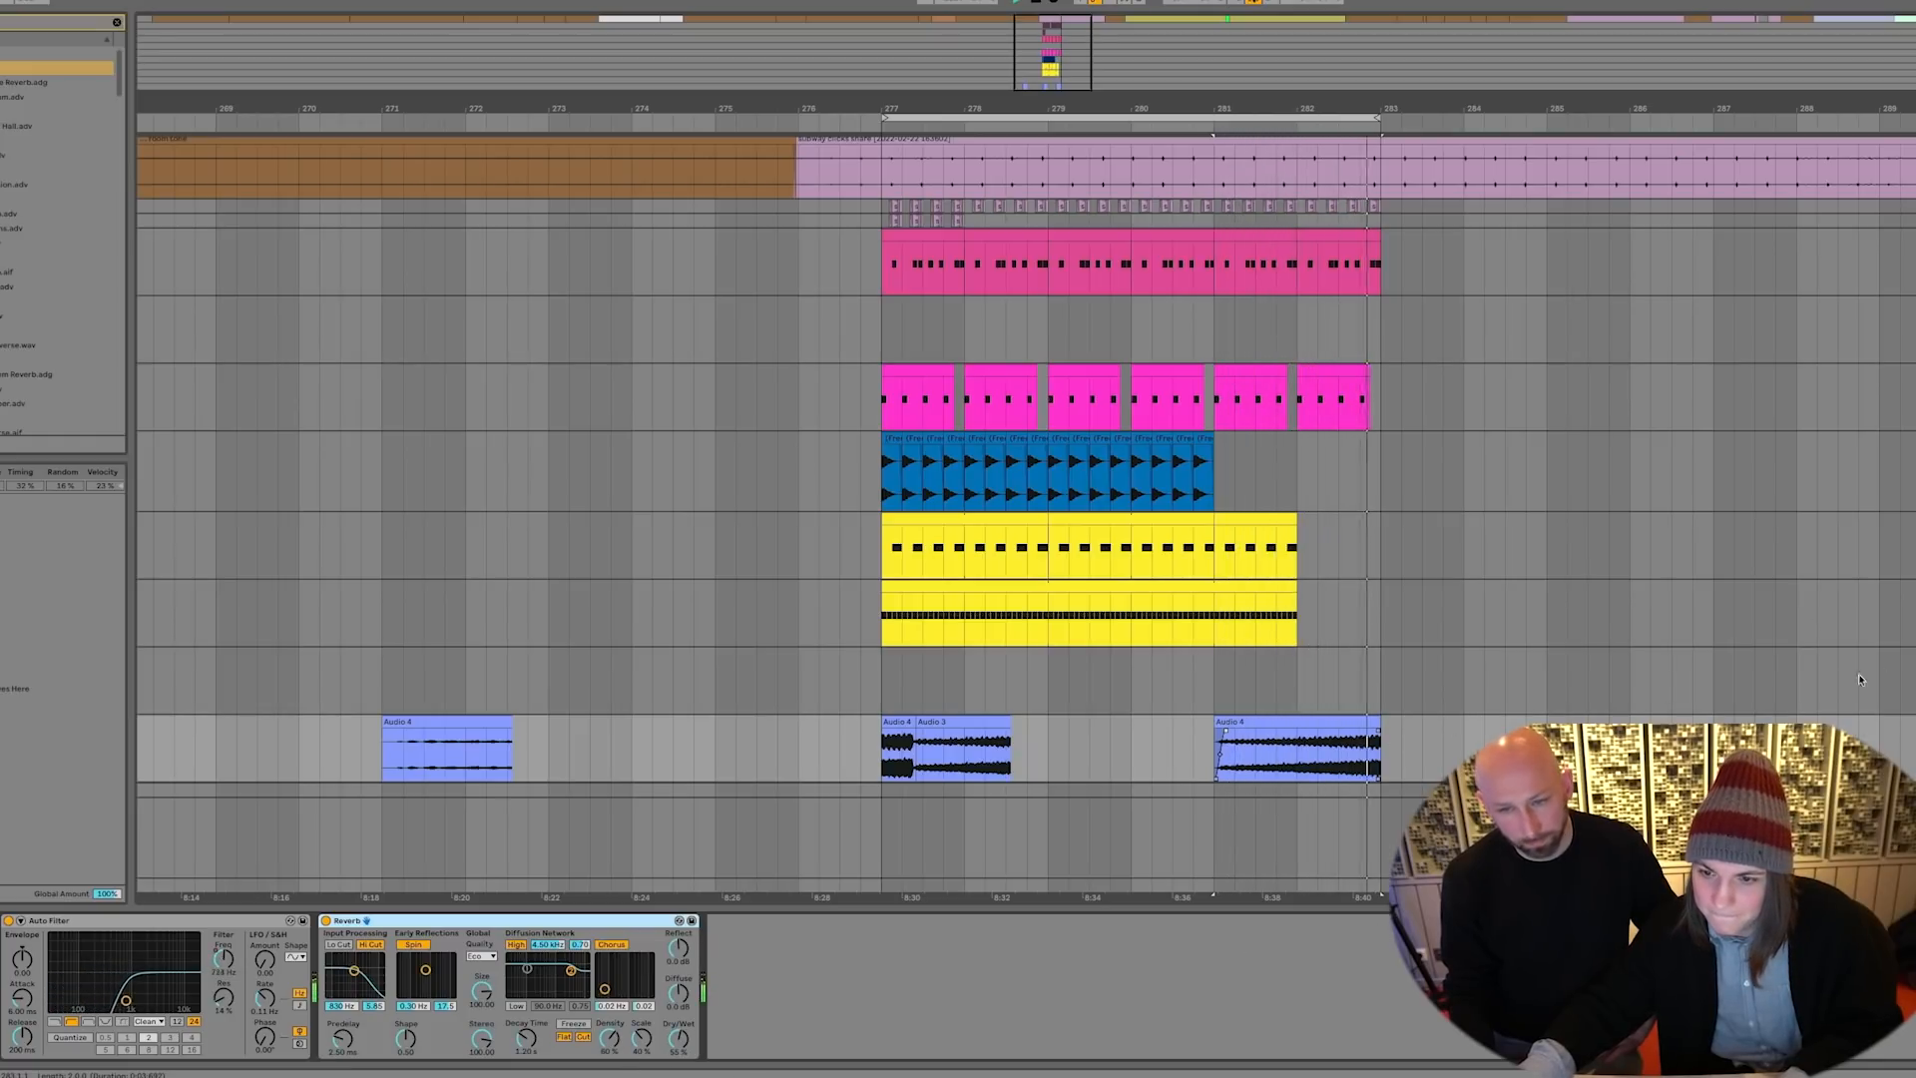
# Delete the leftover recorded pieces around bar 277 on the resampled audio track
pyautogui.moveTo(1087, 743); pyautogui.dragTo(778, 741)
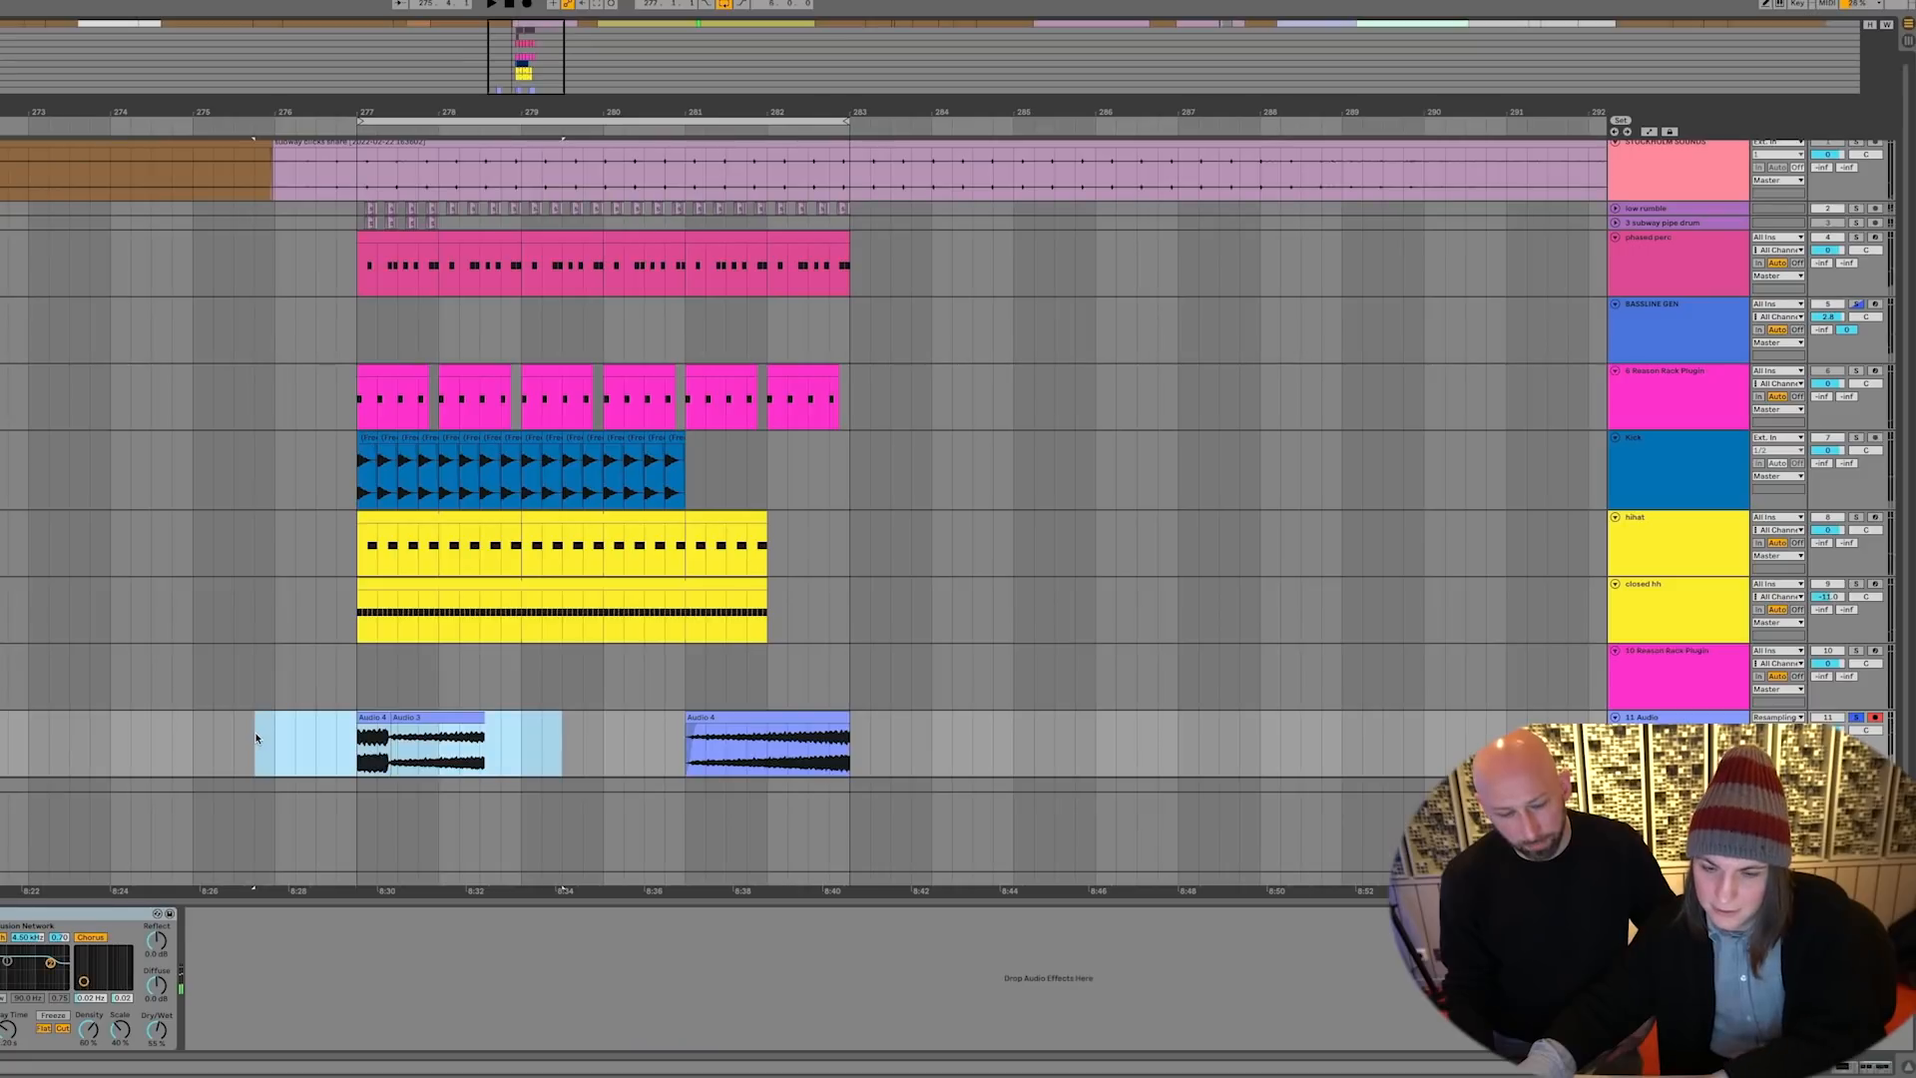
pyautogui.press('Delete')
pyautogui.click(1886, 702)
pyautogui.click(616, 689)
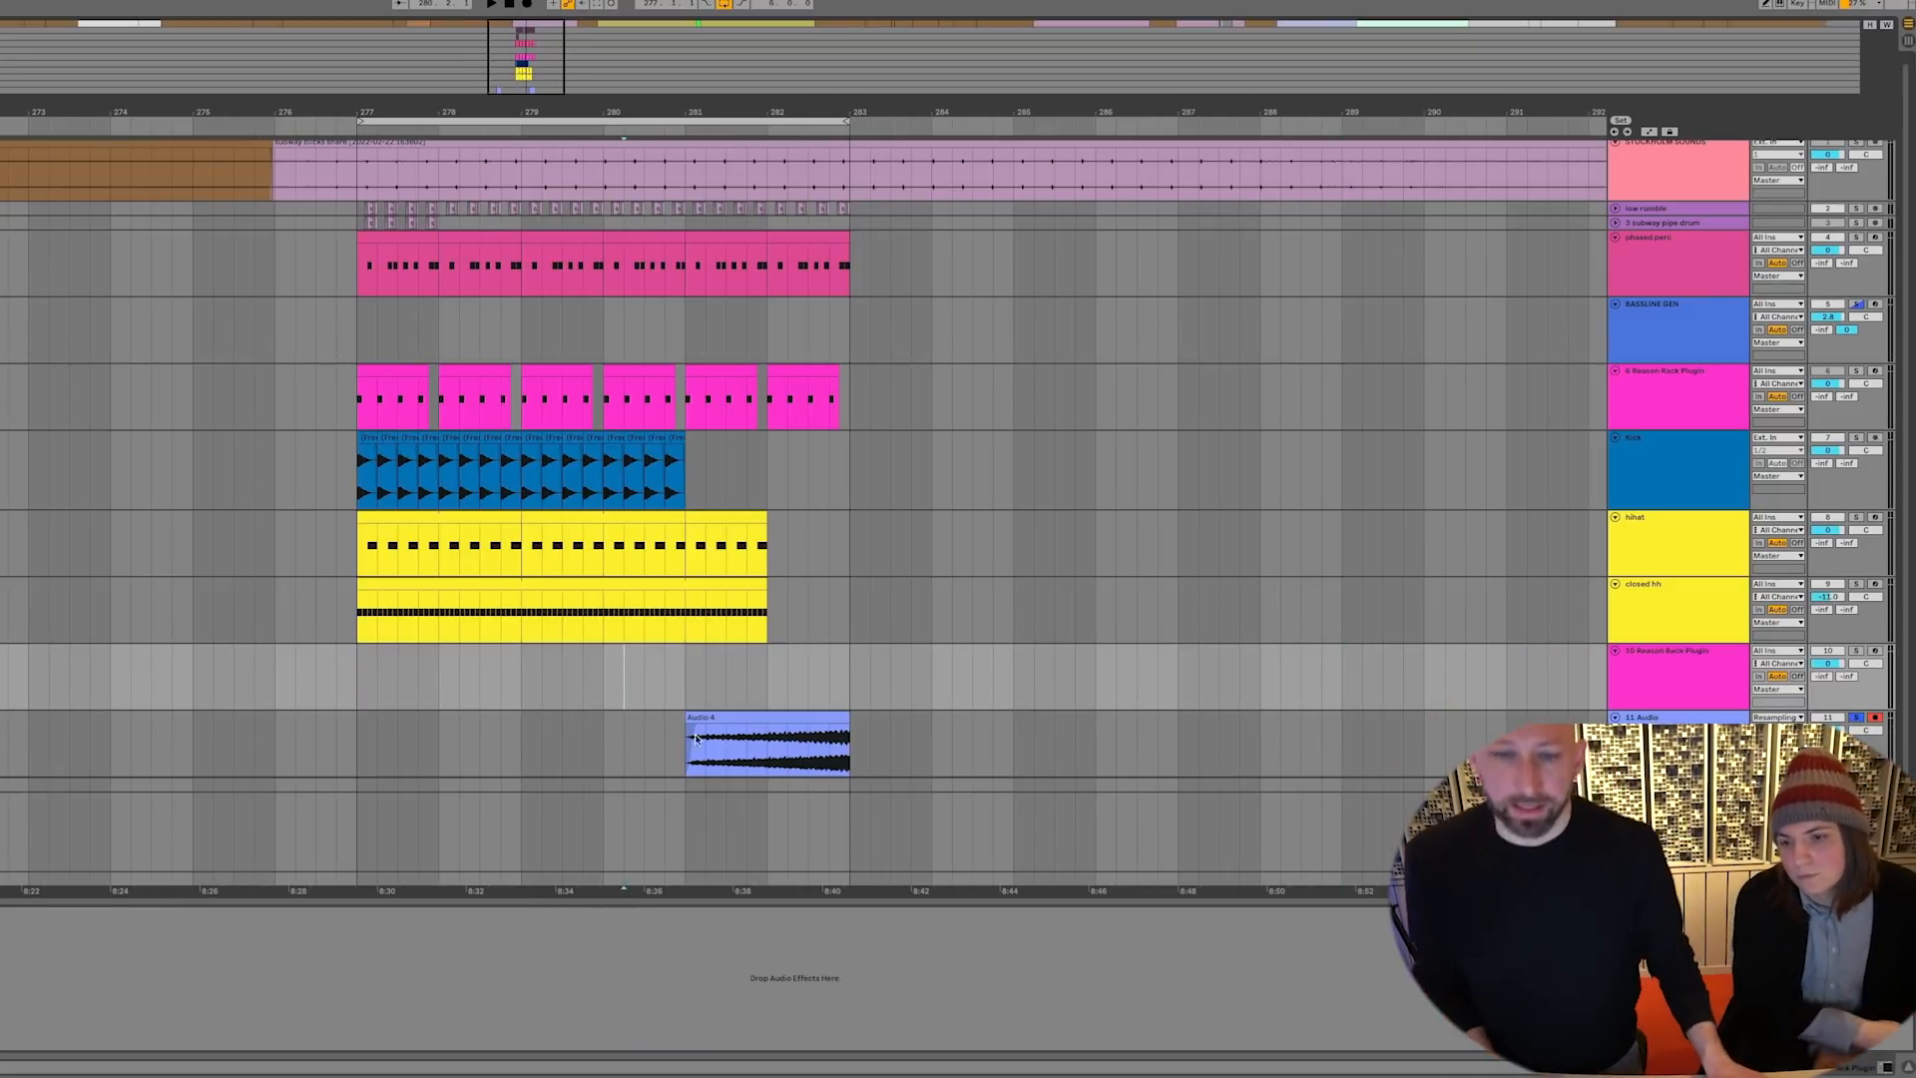
pyautogui.moveTo(351, 661); pyautogui.dragTo(688, 378)
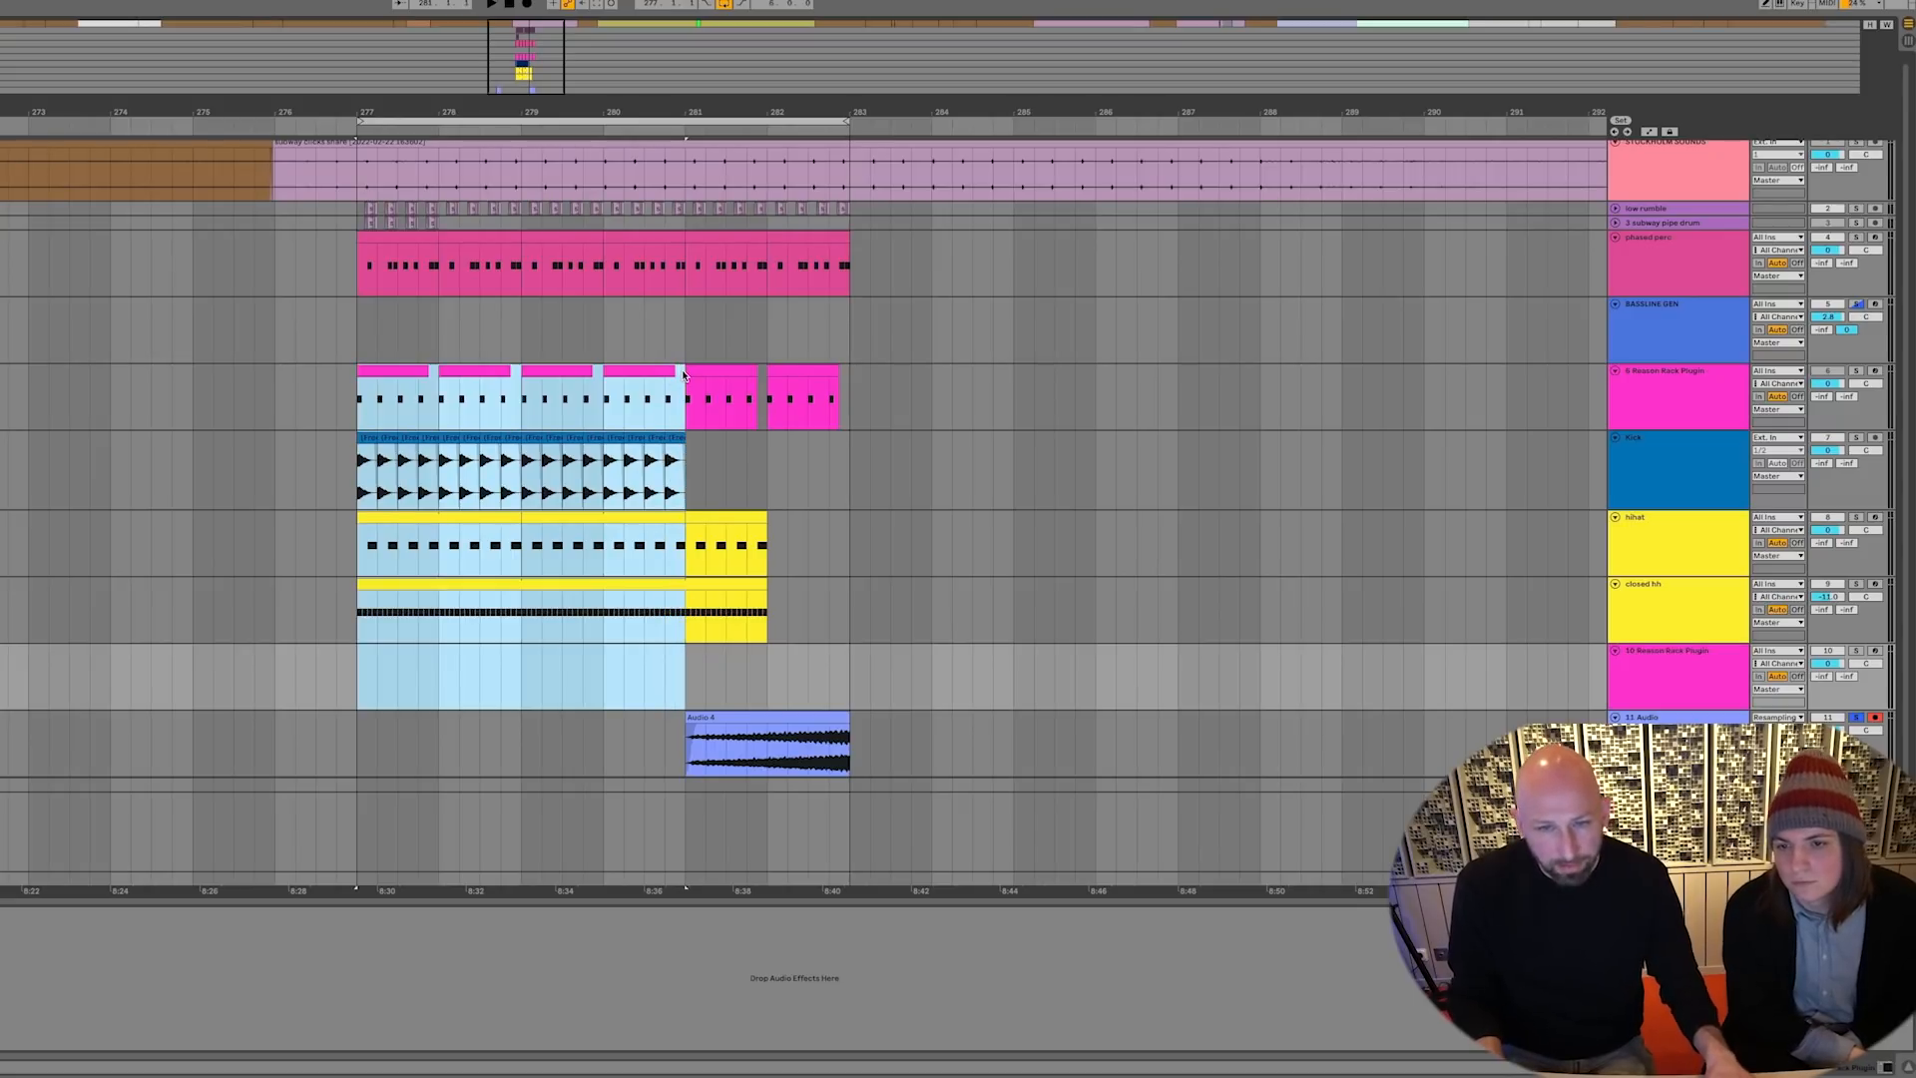
pyautogui.moveTo(717, 495); pyautogui.dragTo(851, 477)
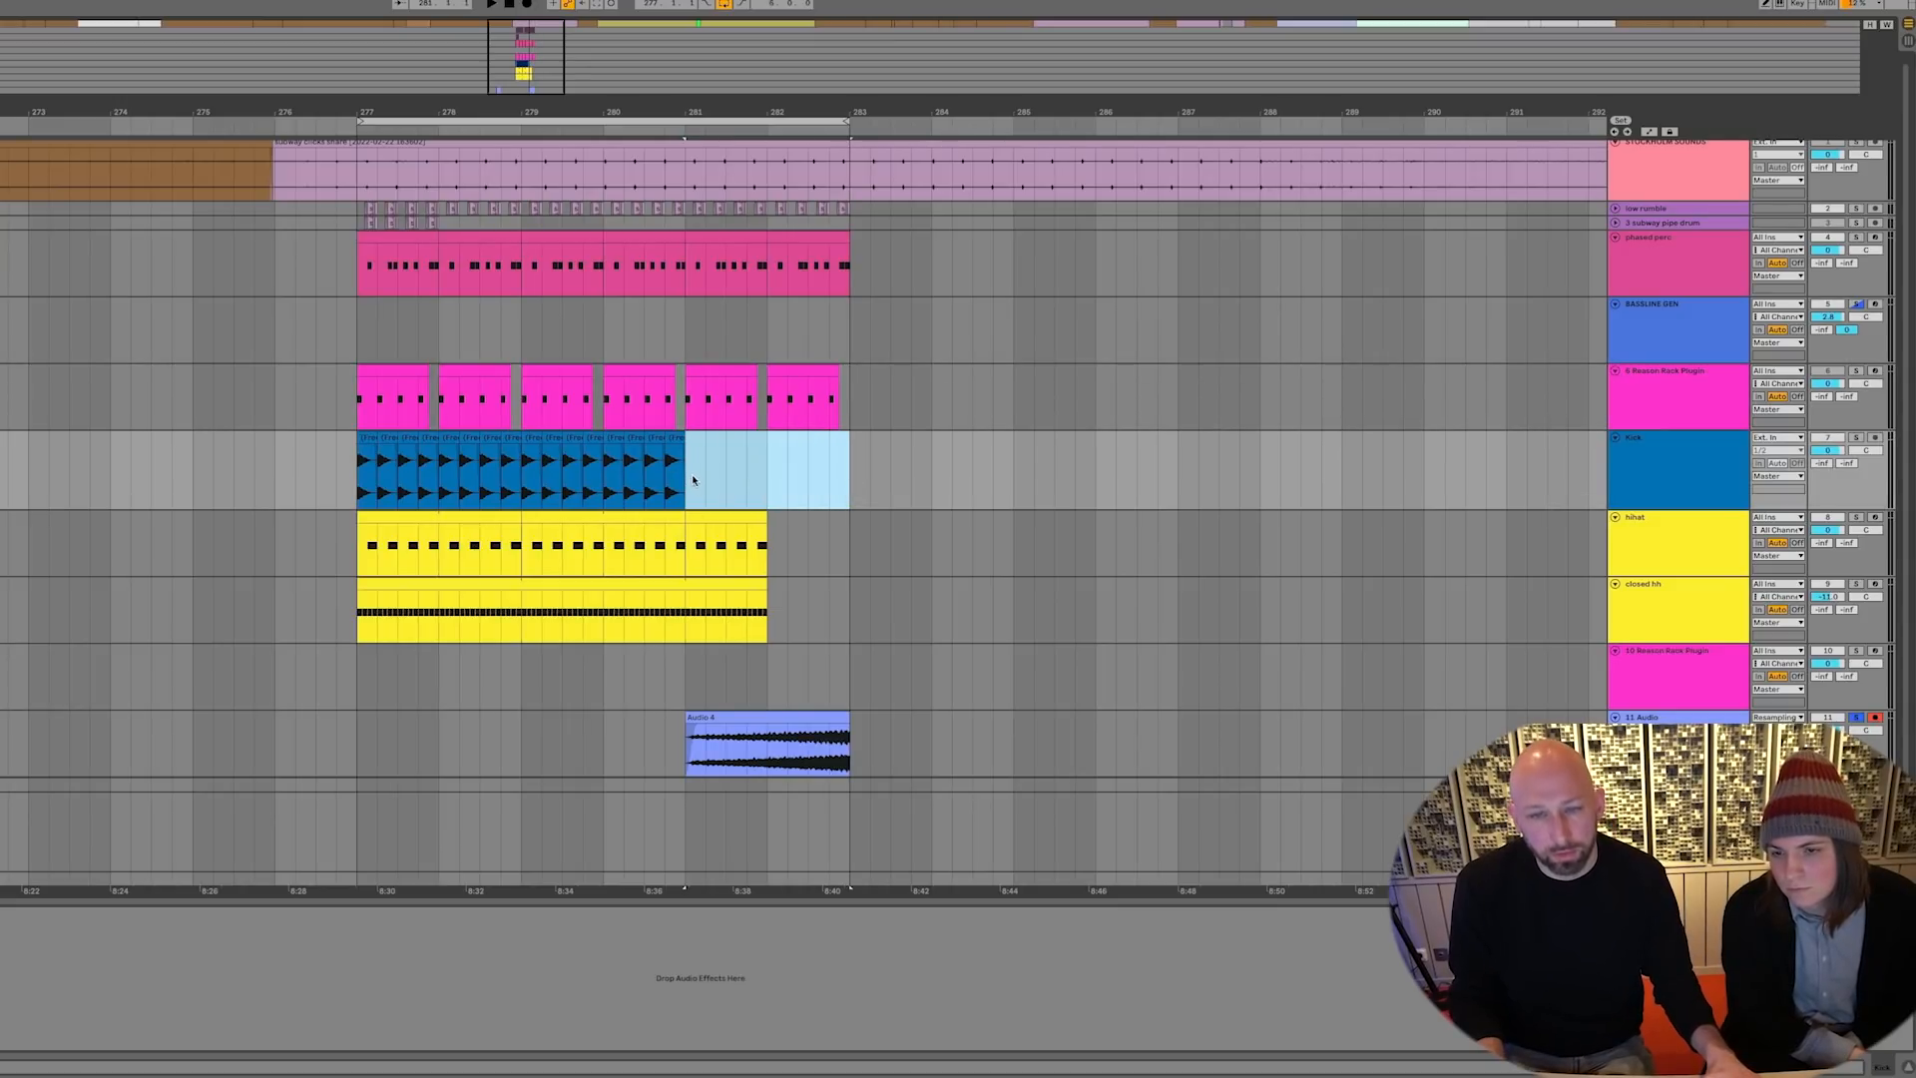
pyautogui.moveTo(693, 480); pyautogui.dragTo(850, 697)
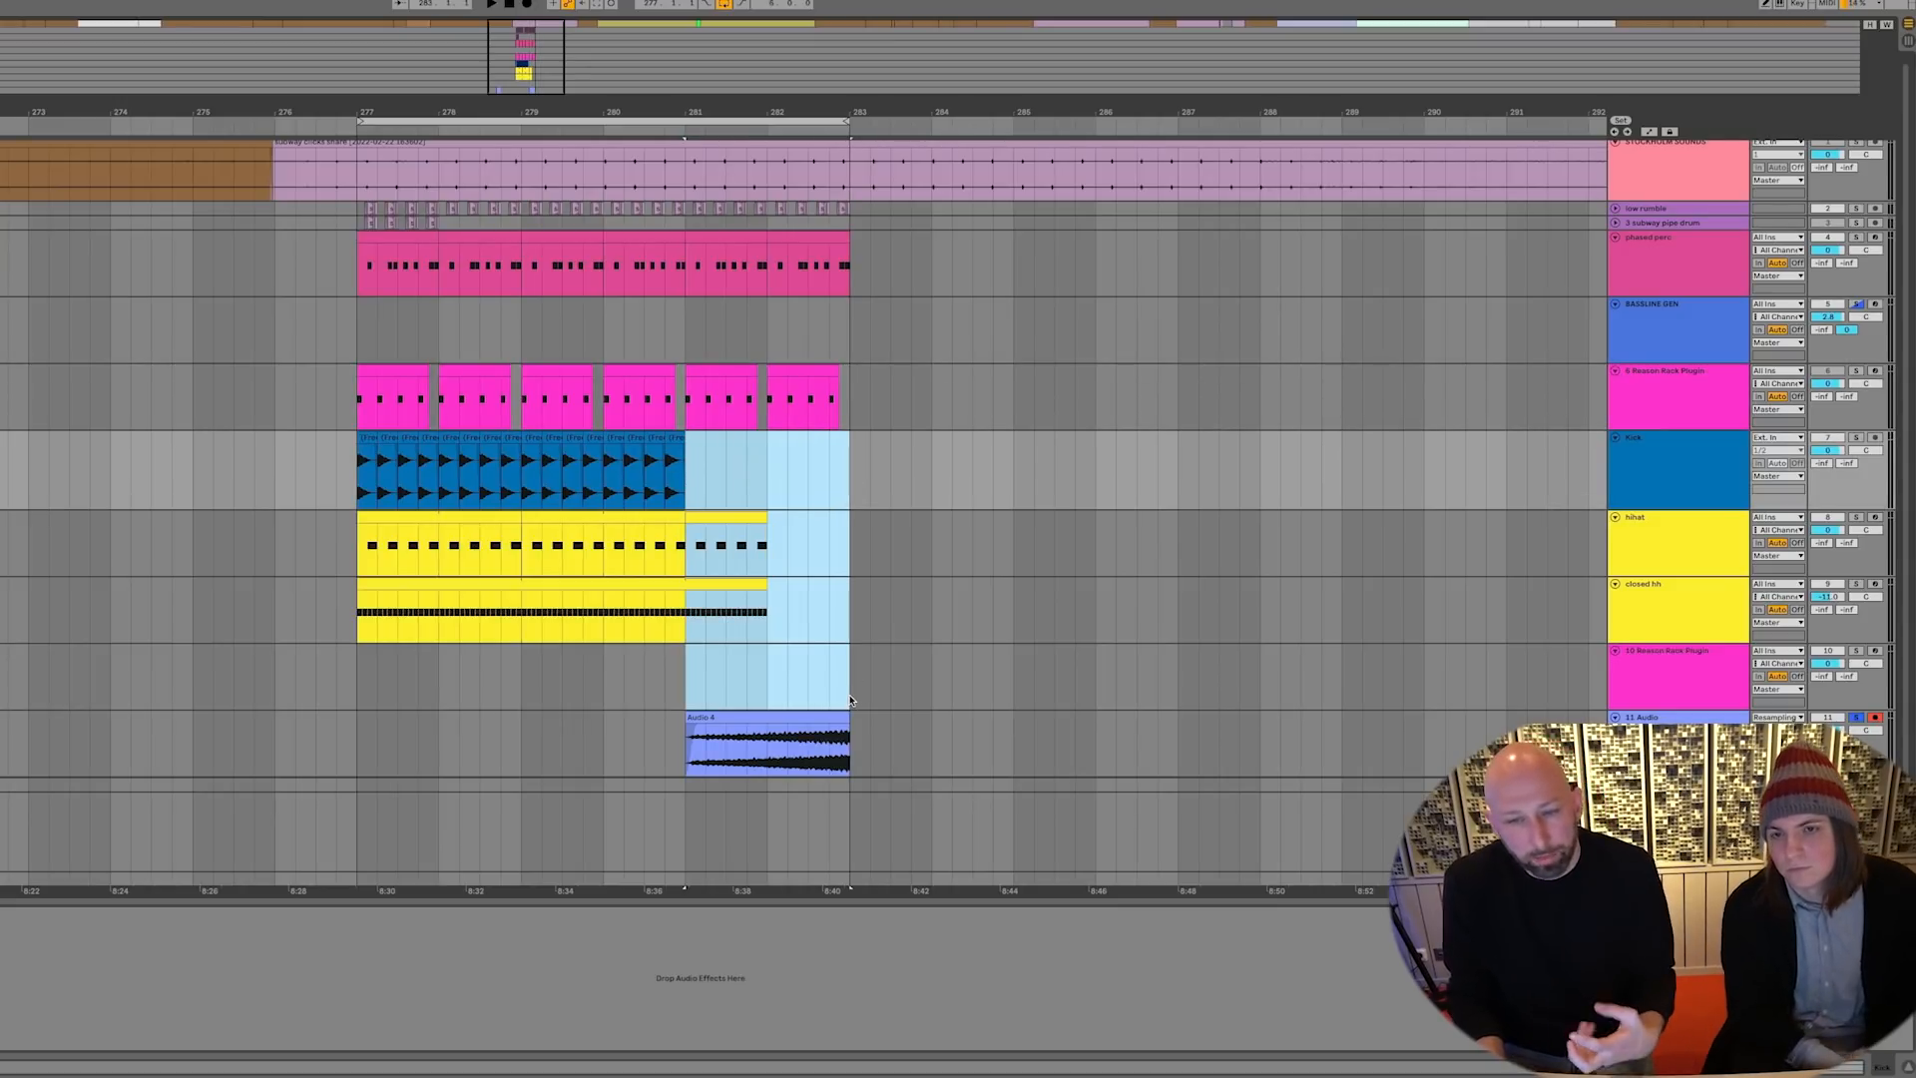
pyautogui.click(851, 696)
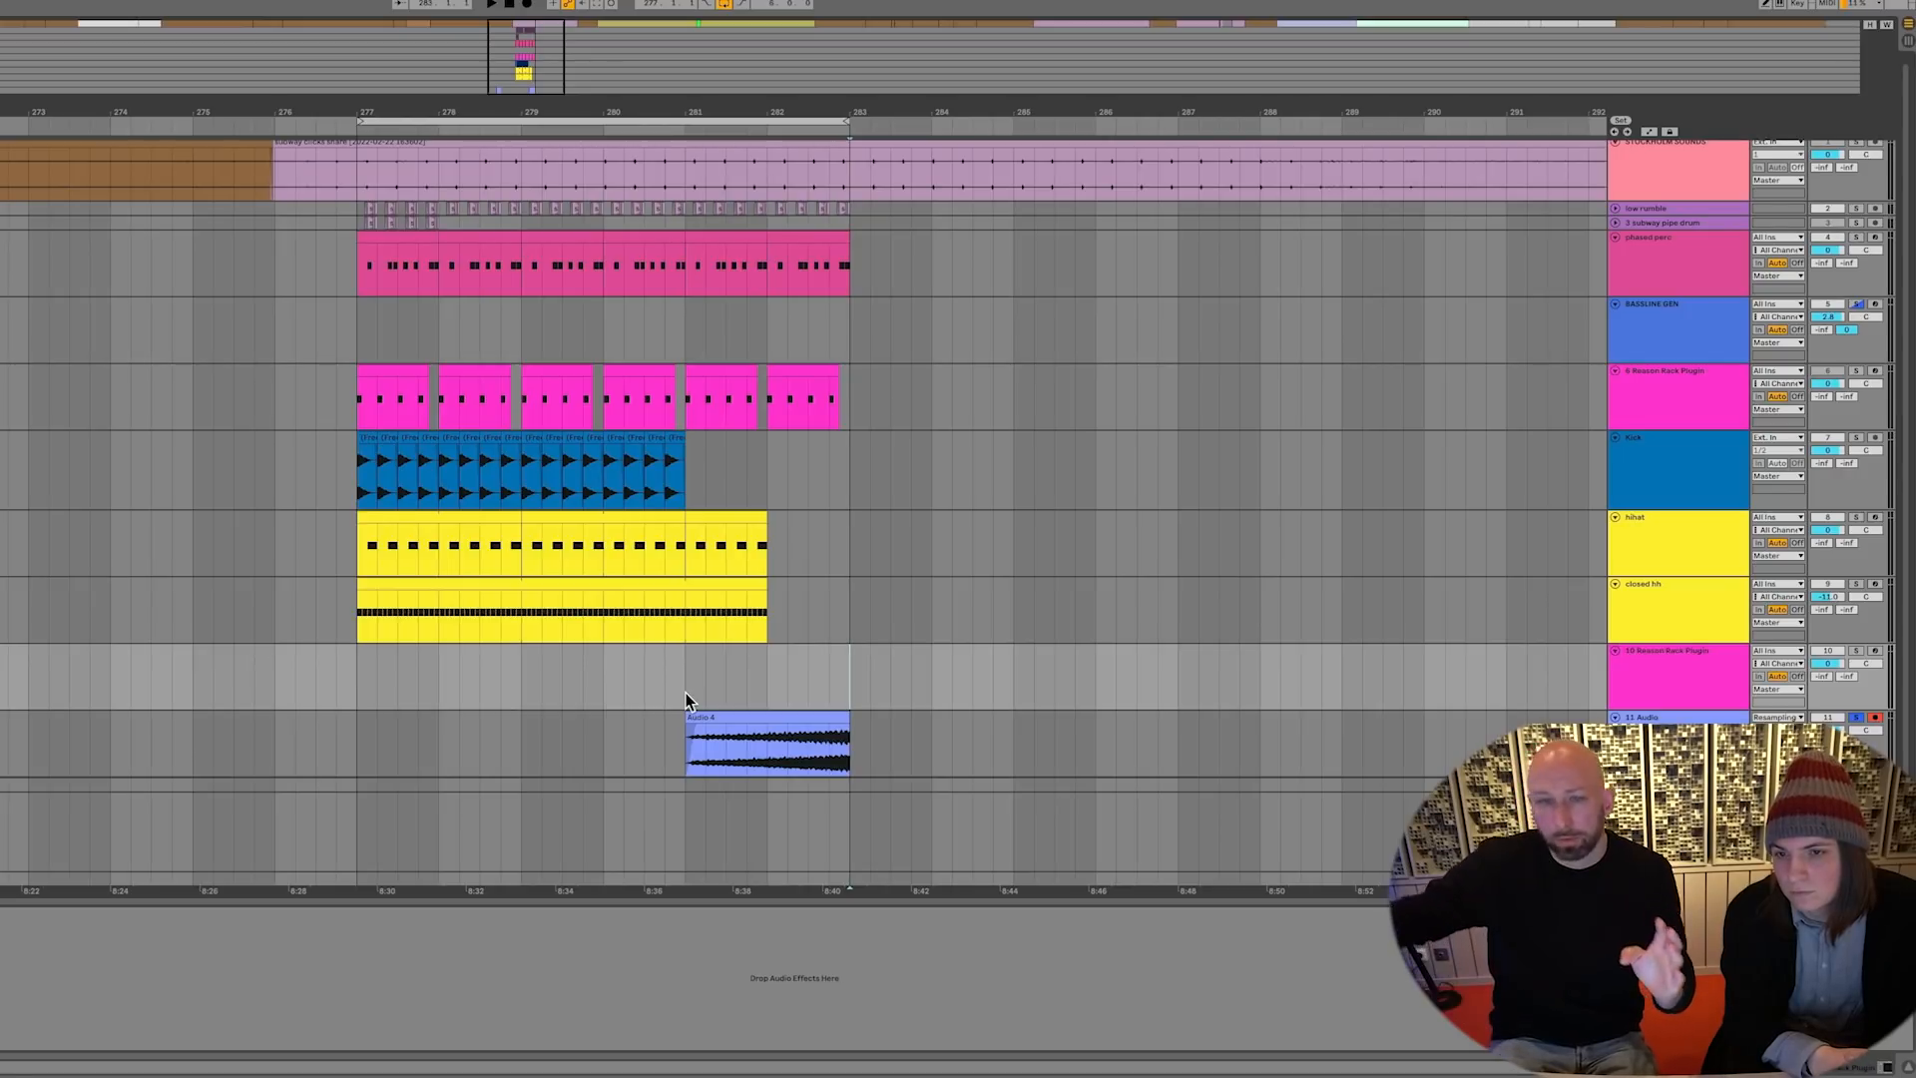
pyautogui.moveTo(693, 666); pyautogui.dragTo(843, 676)
pyautogui.scroll(-1, 847, 669)
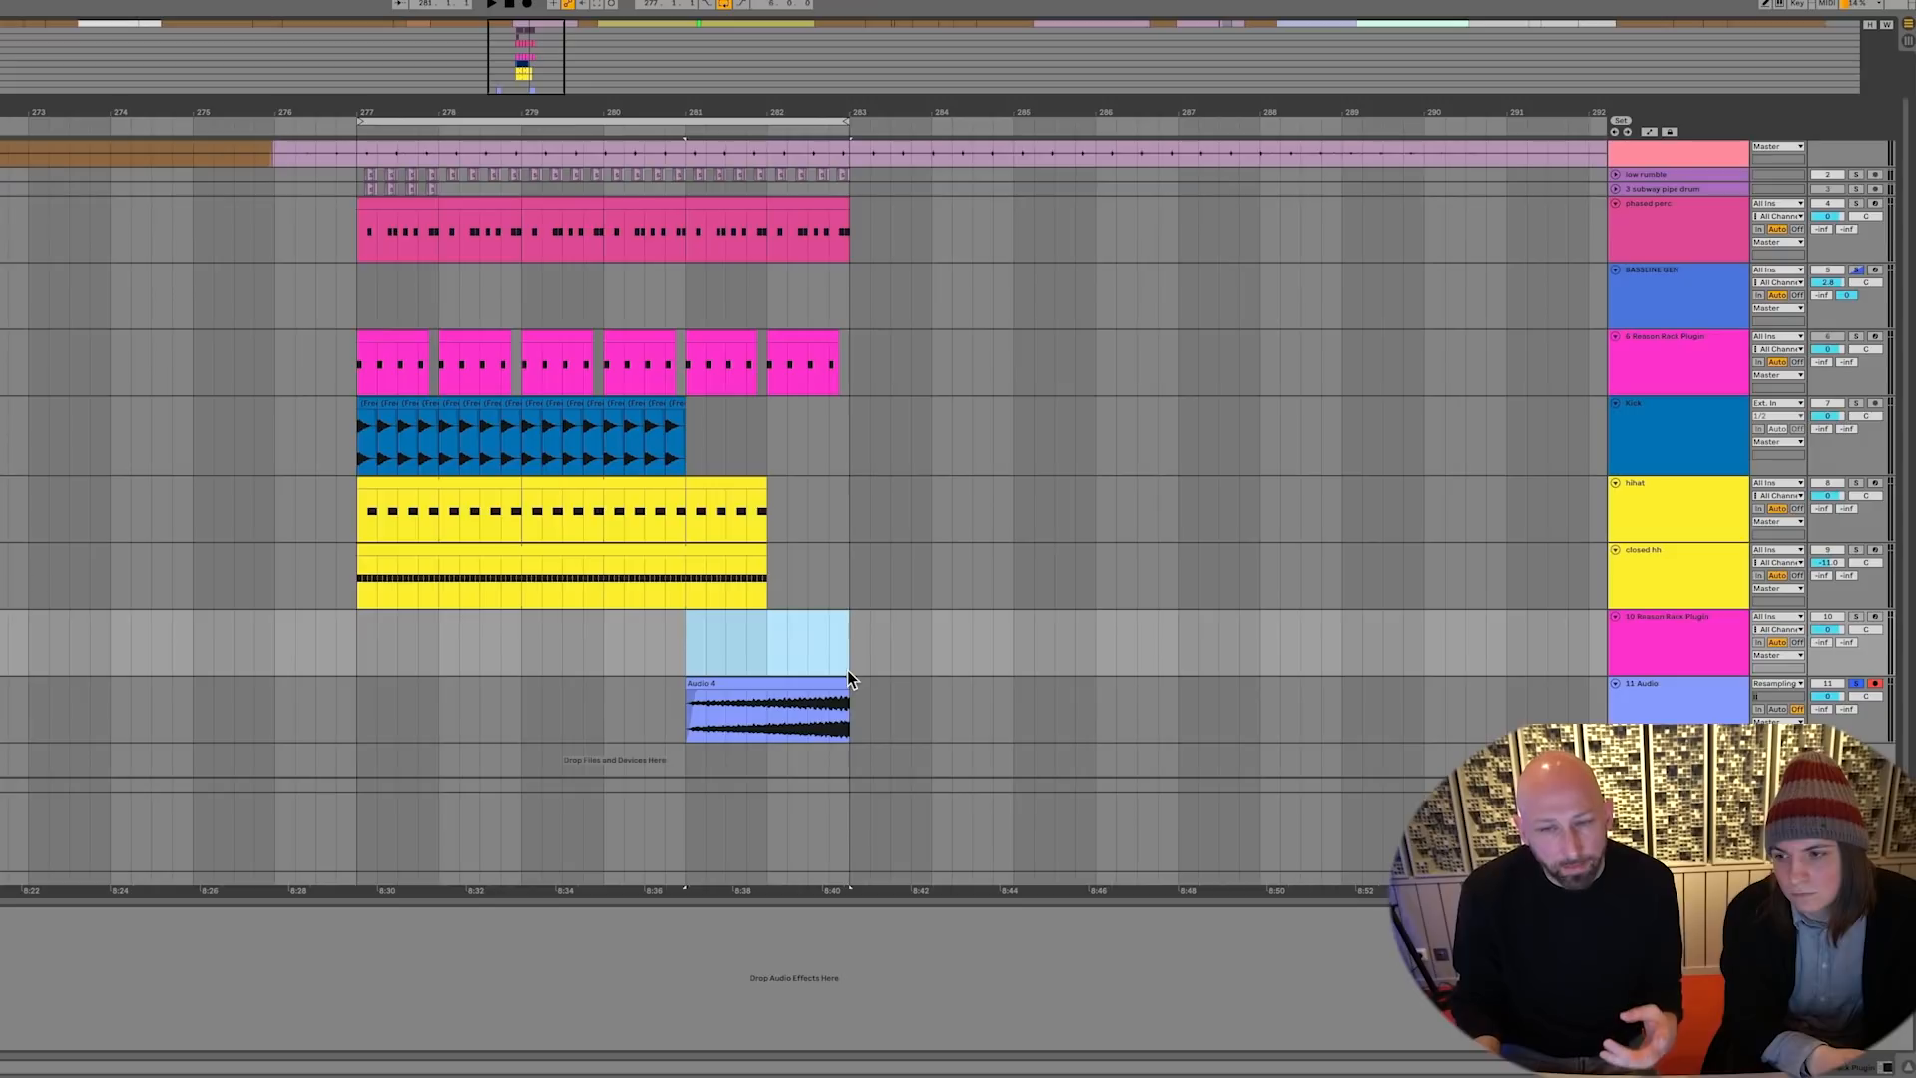
# Rename the resampled audio track as "delaybuilder"
pyautogui.click(720, 682)
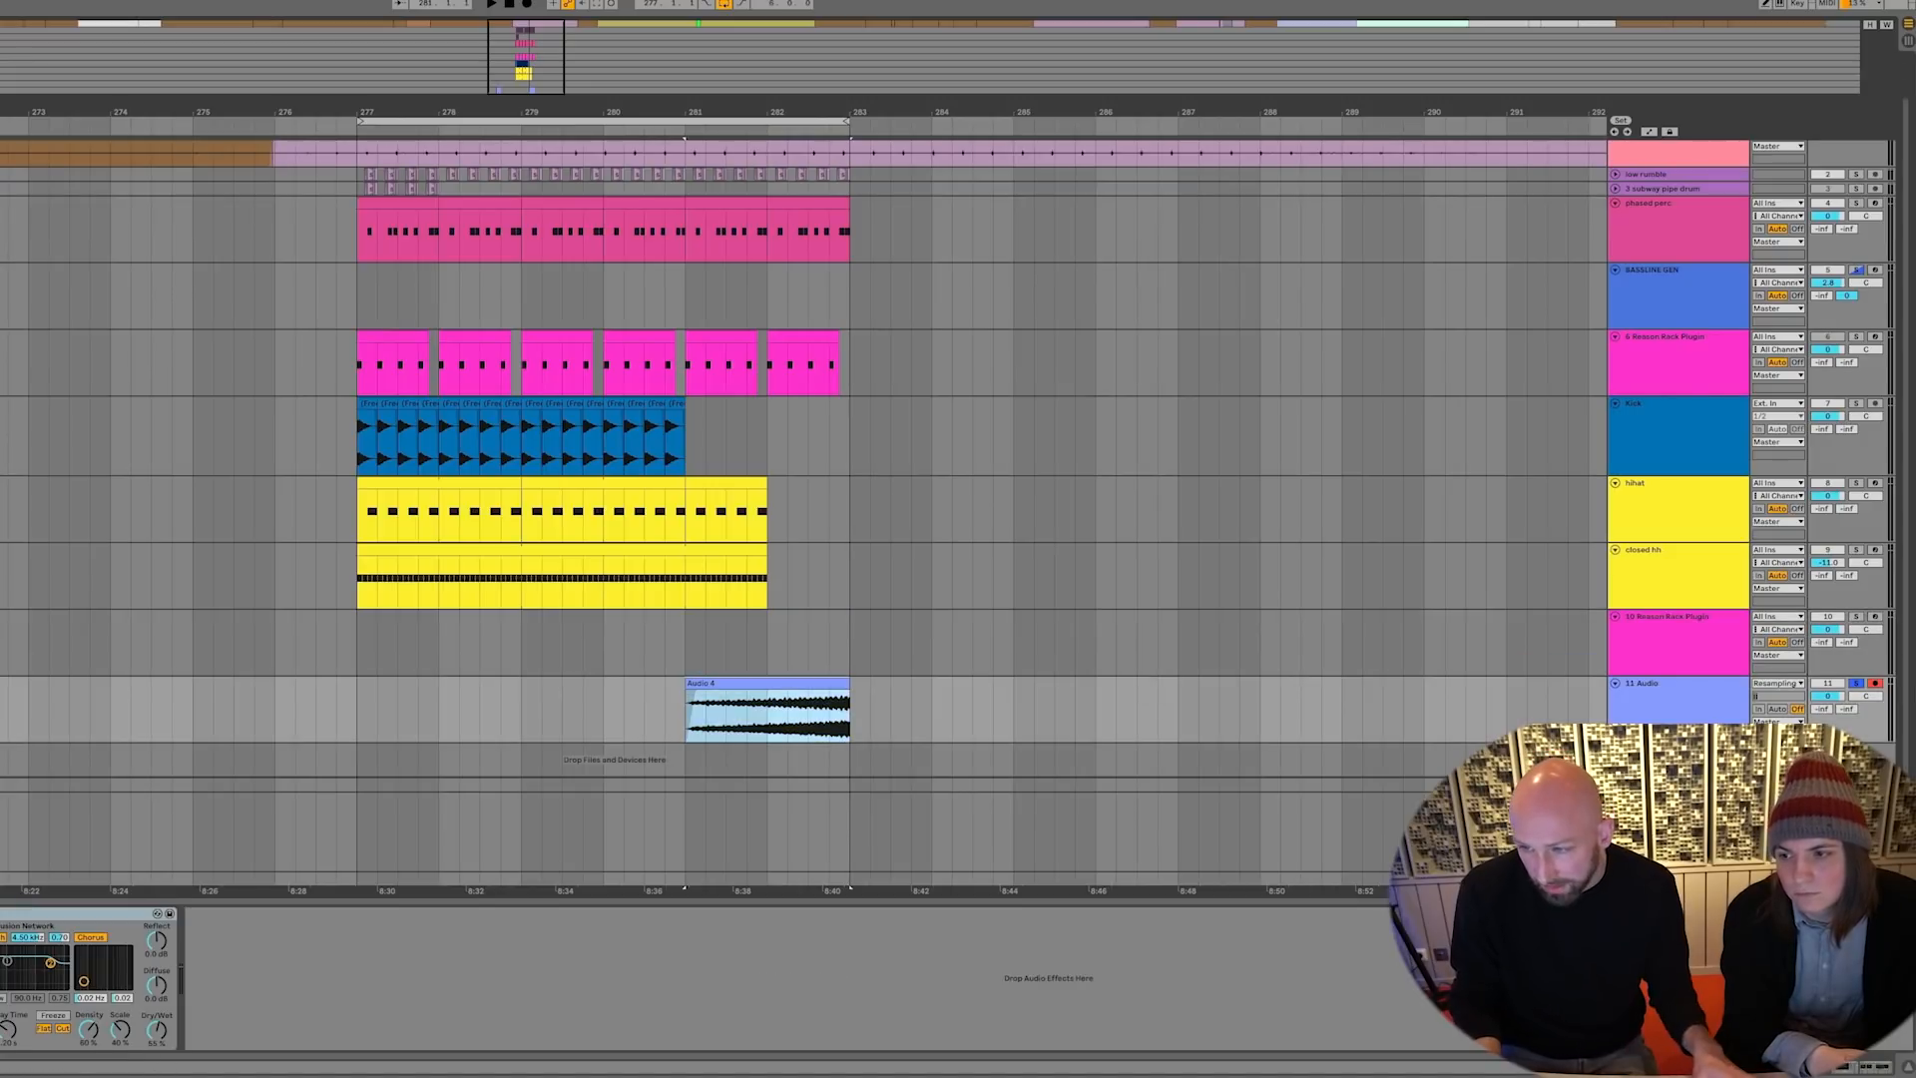
pyautogui.click(1687, 707)
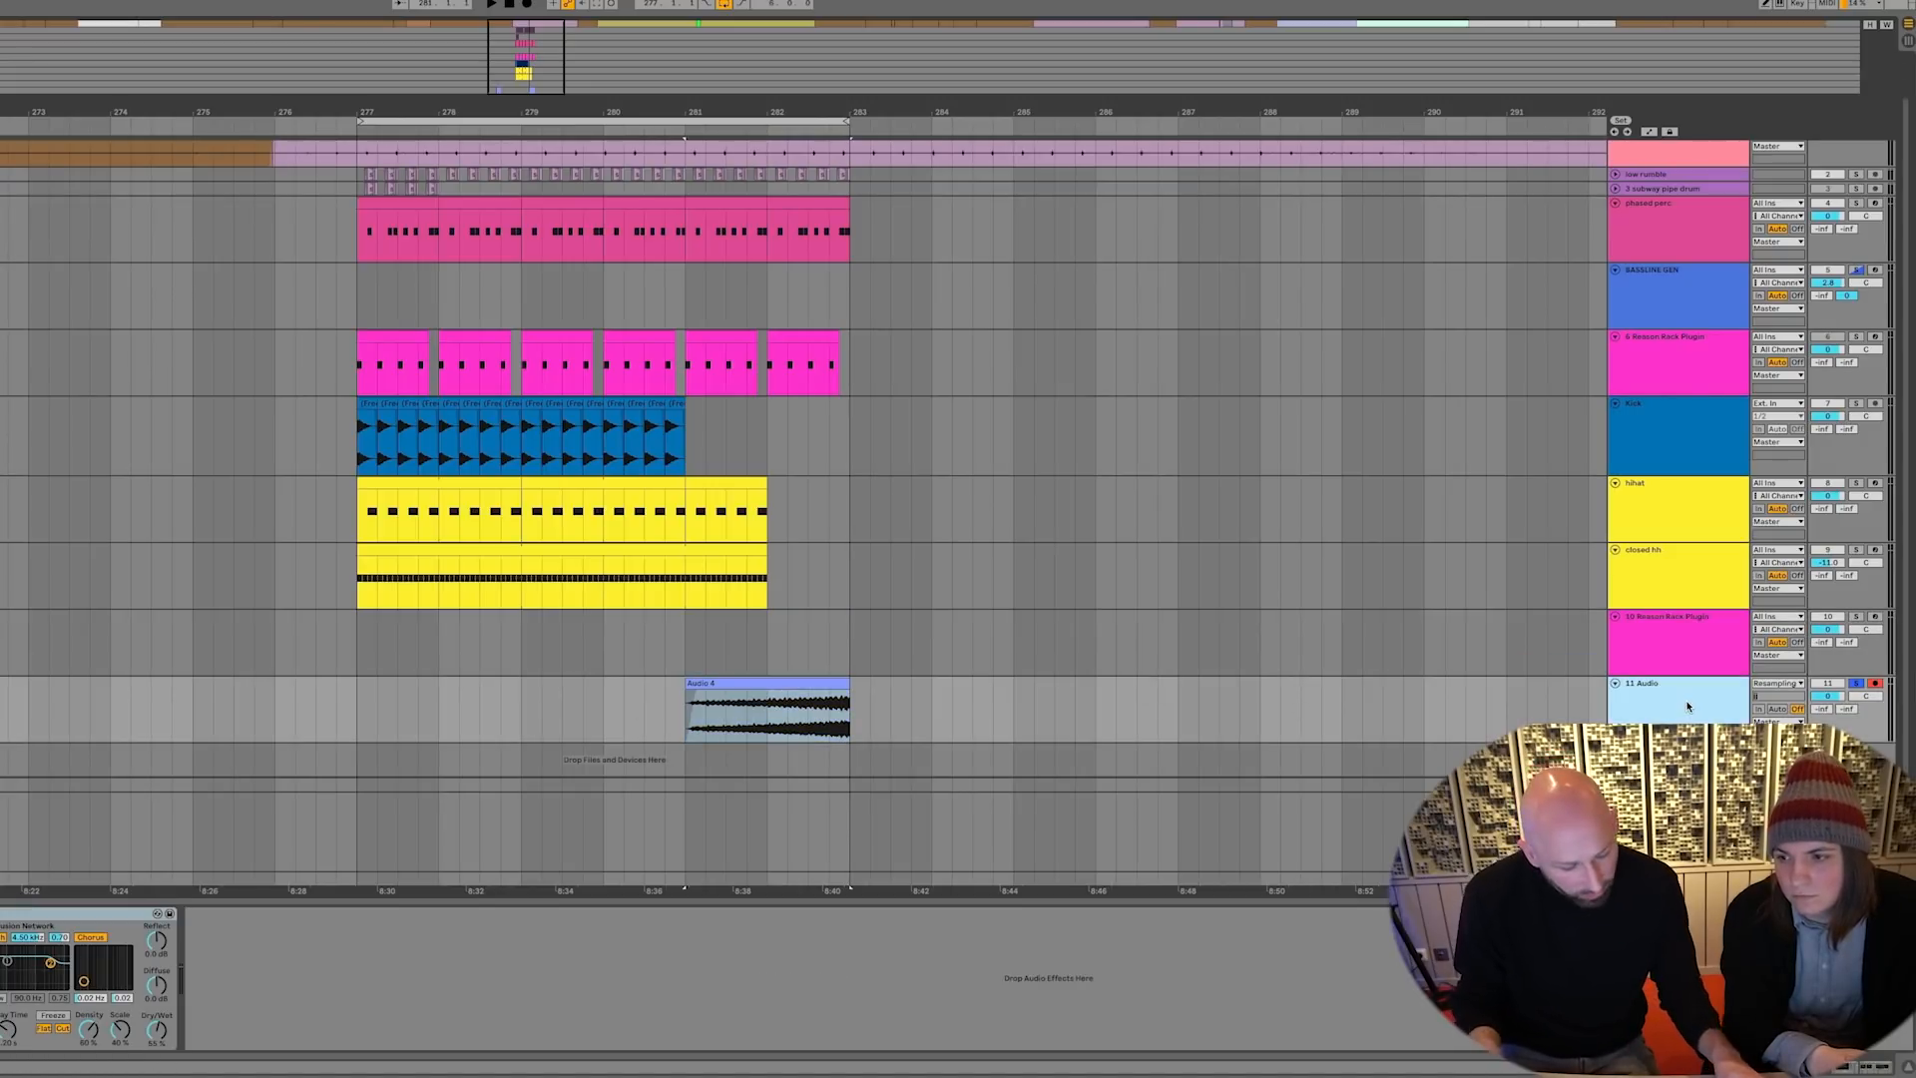
pyautogui.write('del')
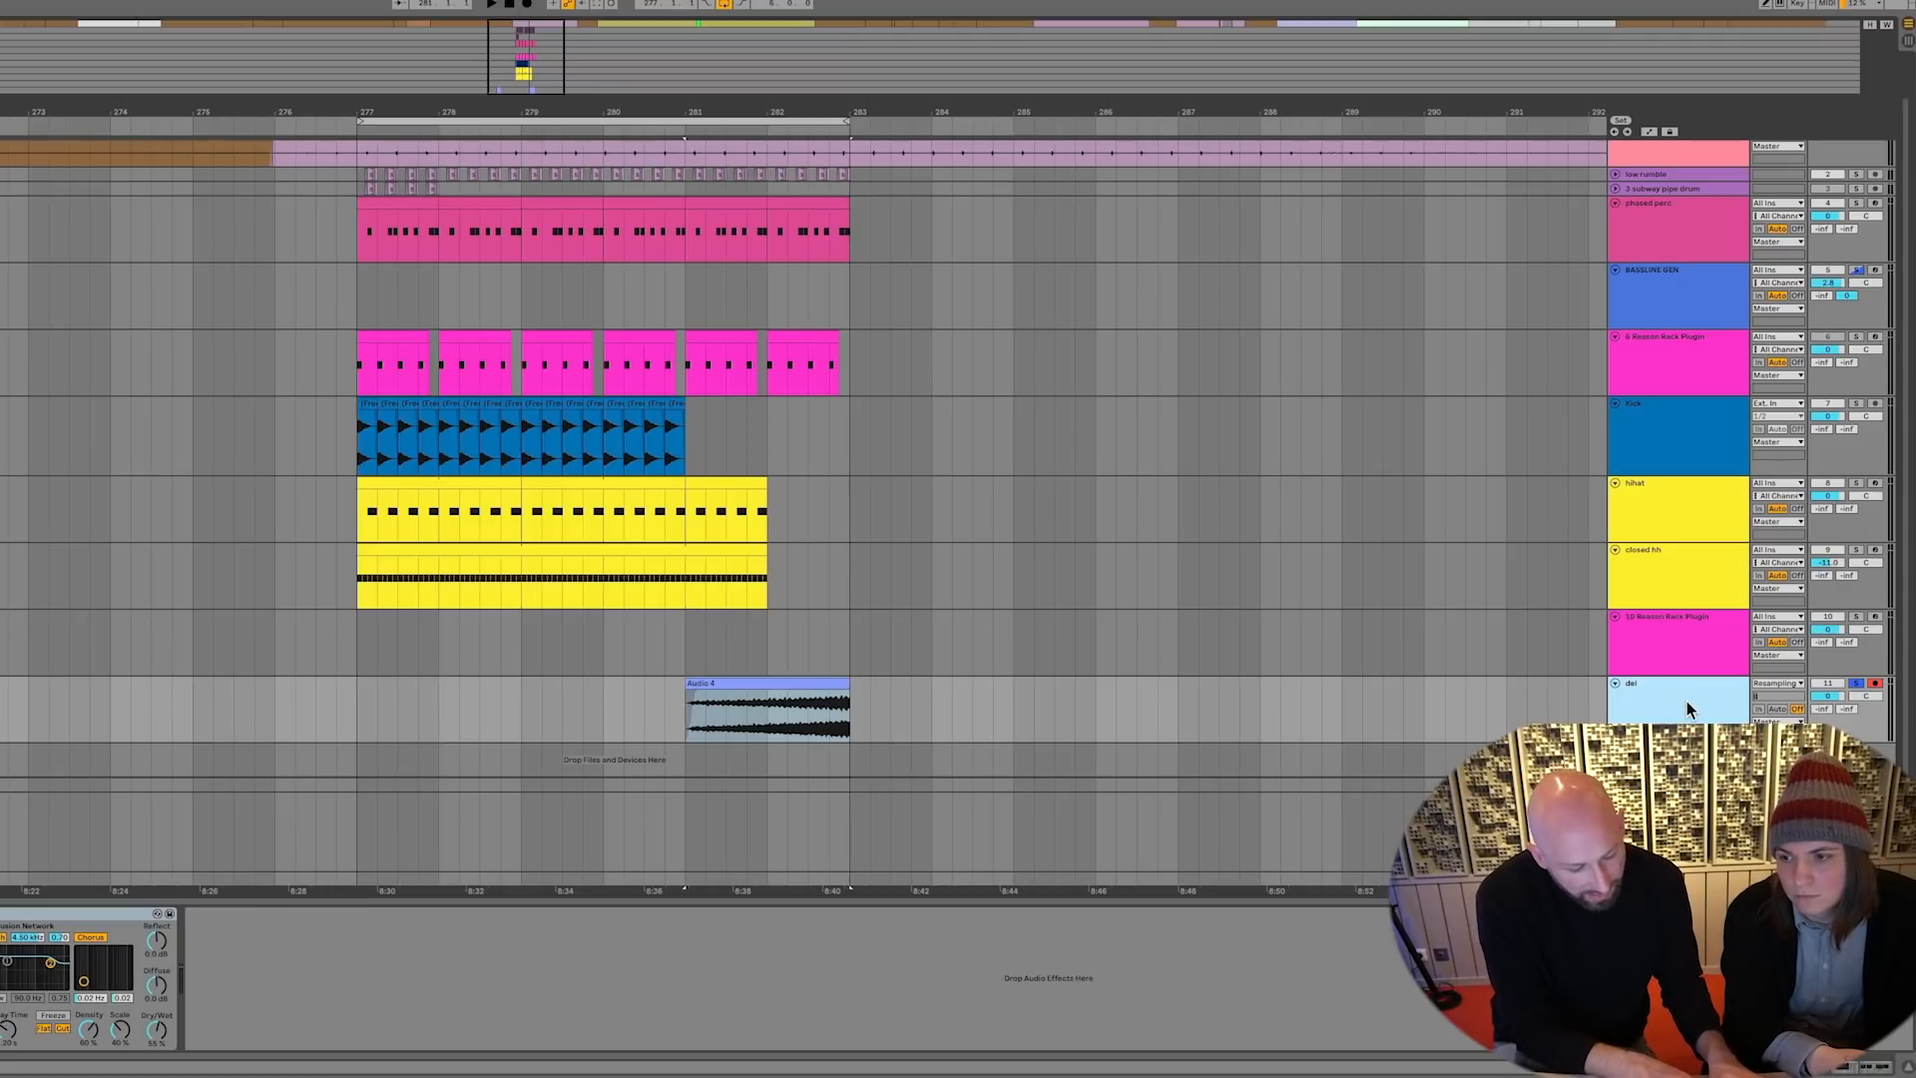
pyautogui.write('aybuilder')
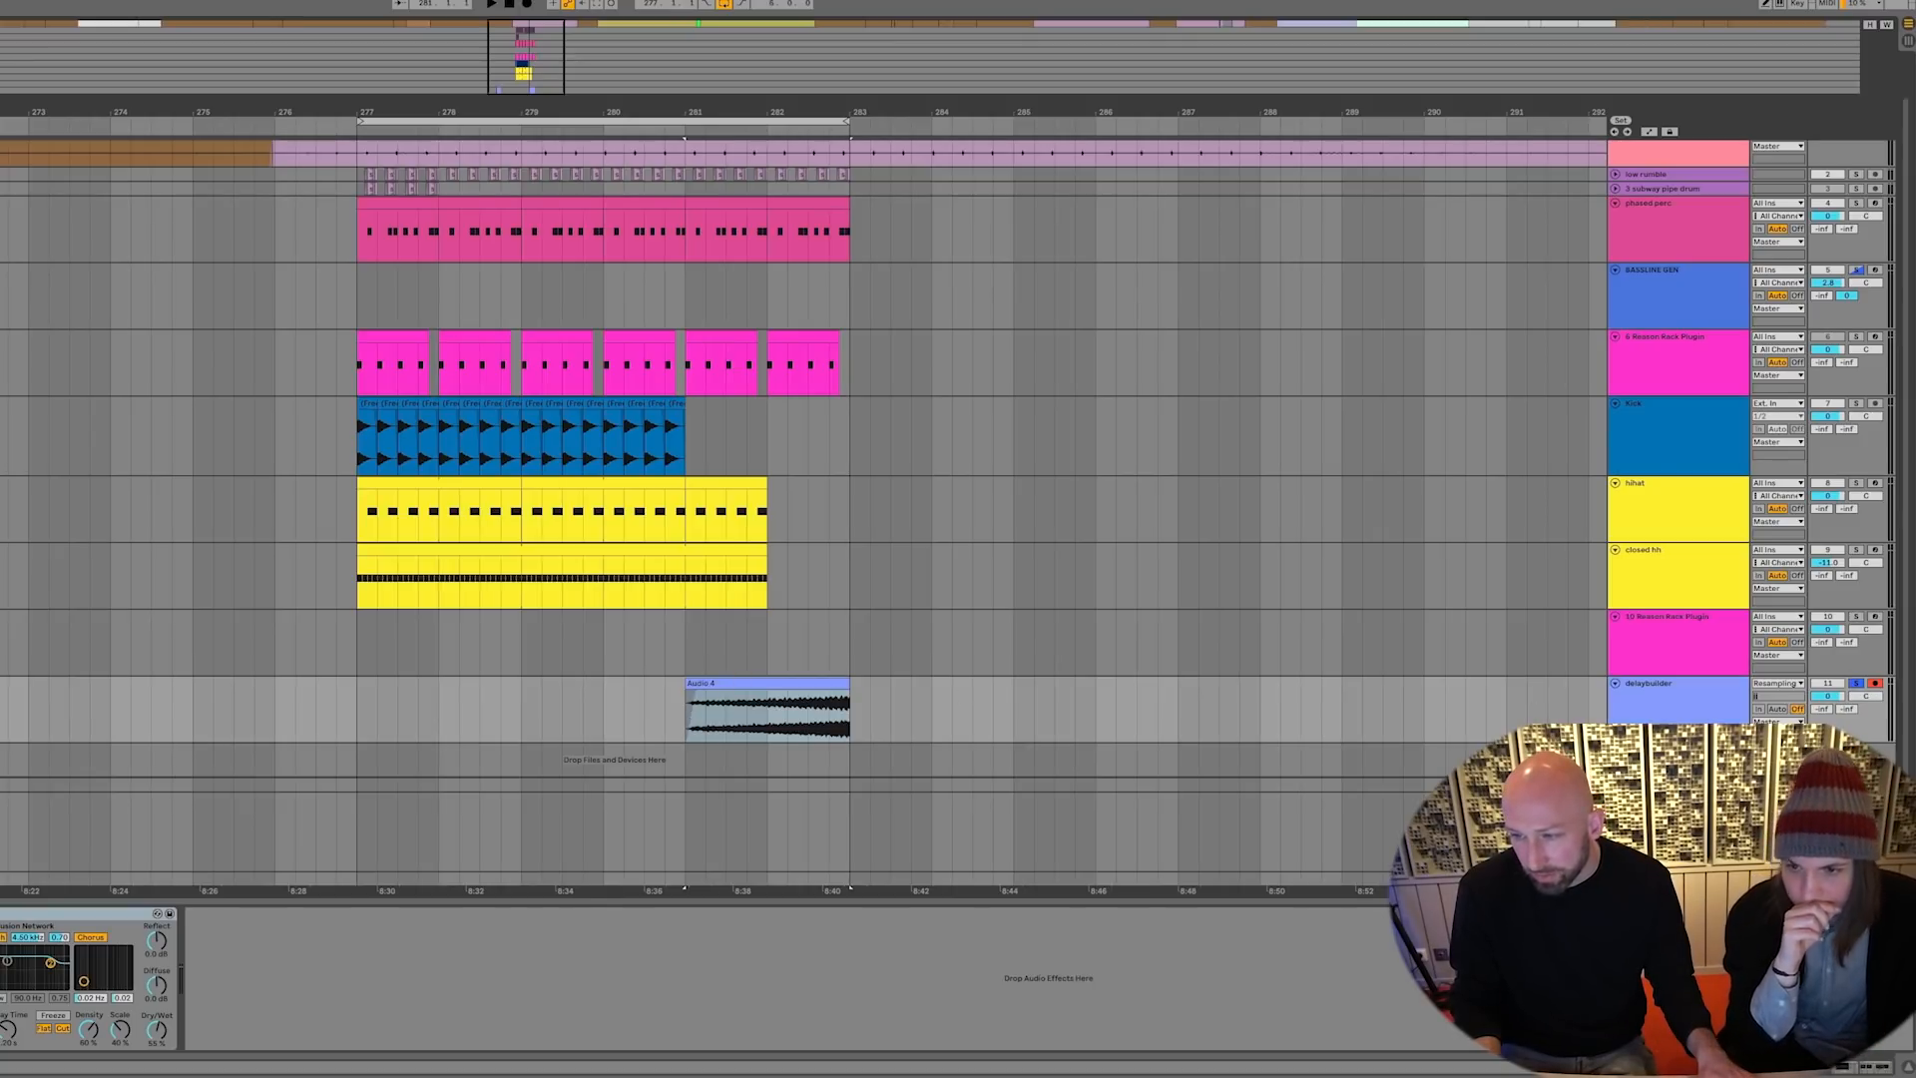
pyautogui.click(1662, 690)
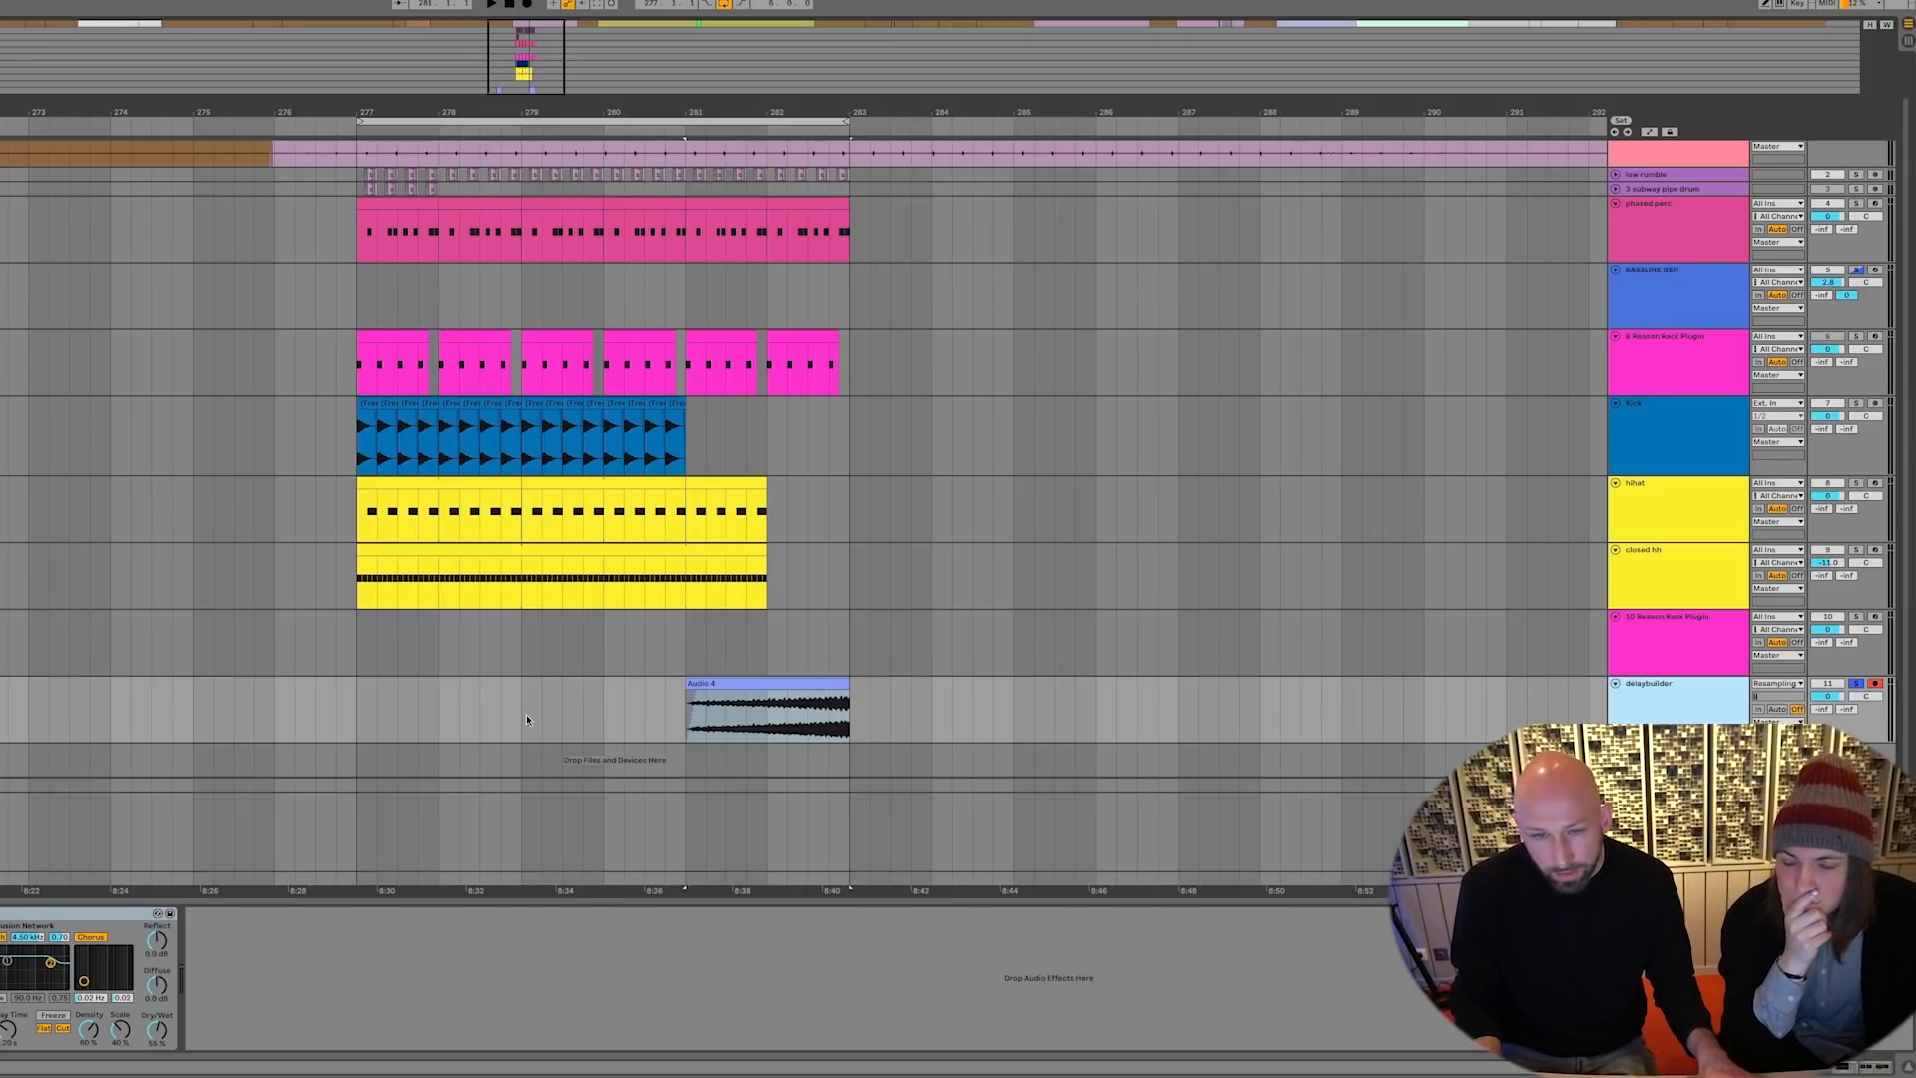
# Play the loop and lower the delaybuilder track's volume to balance the riser against the beat
pyautogui.click(664, 707)
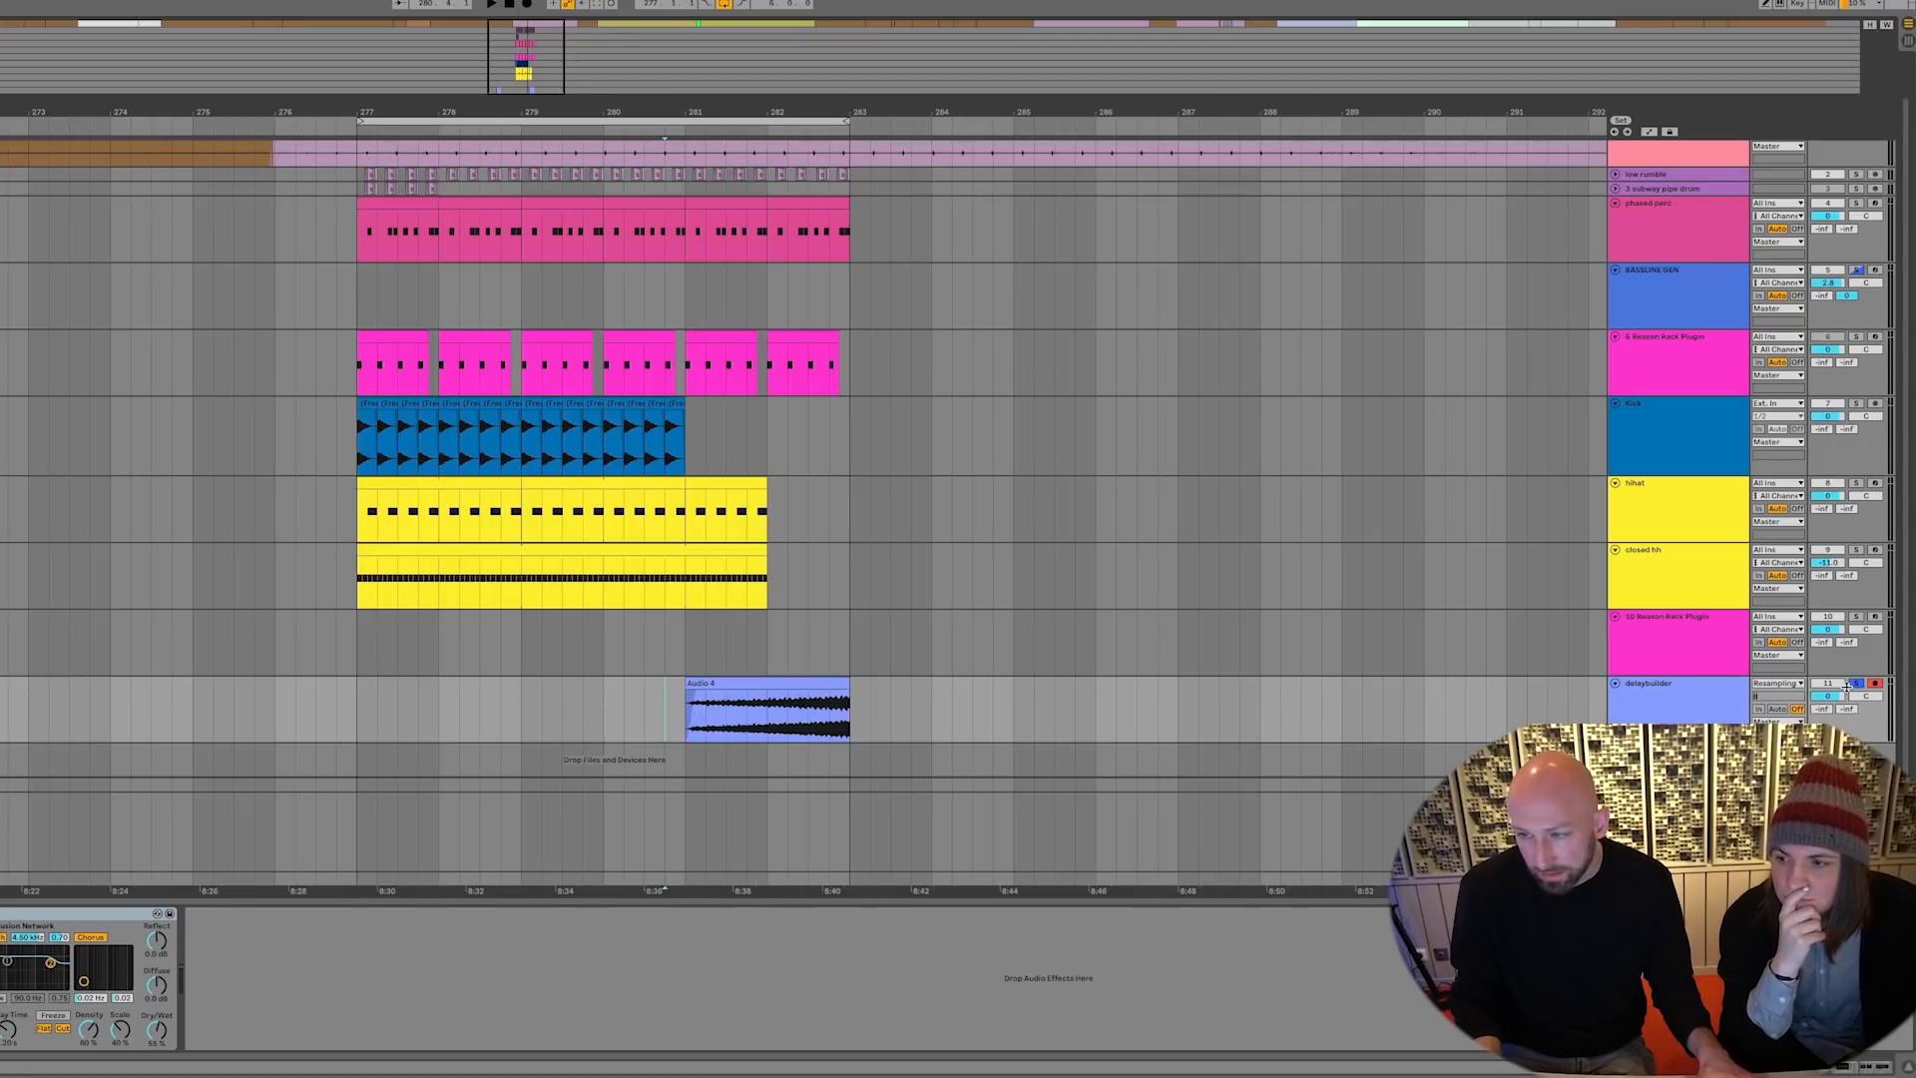
pyautogui.press('space')
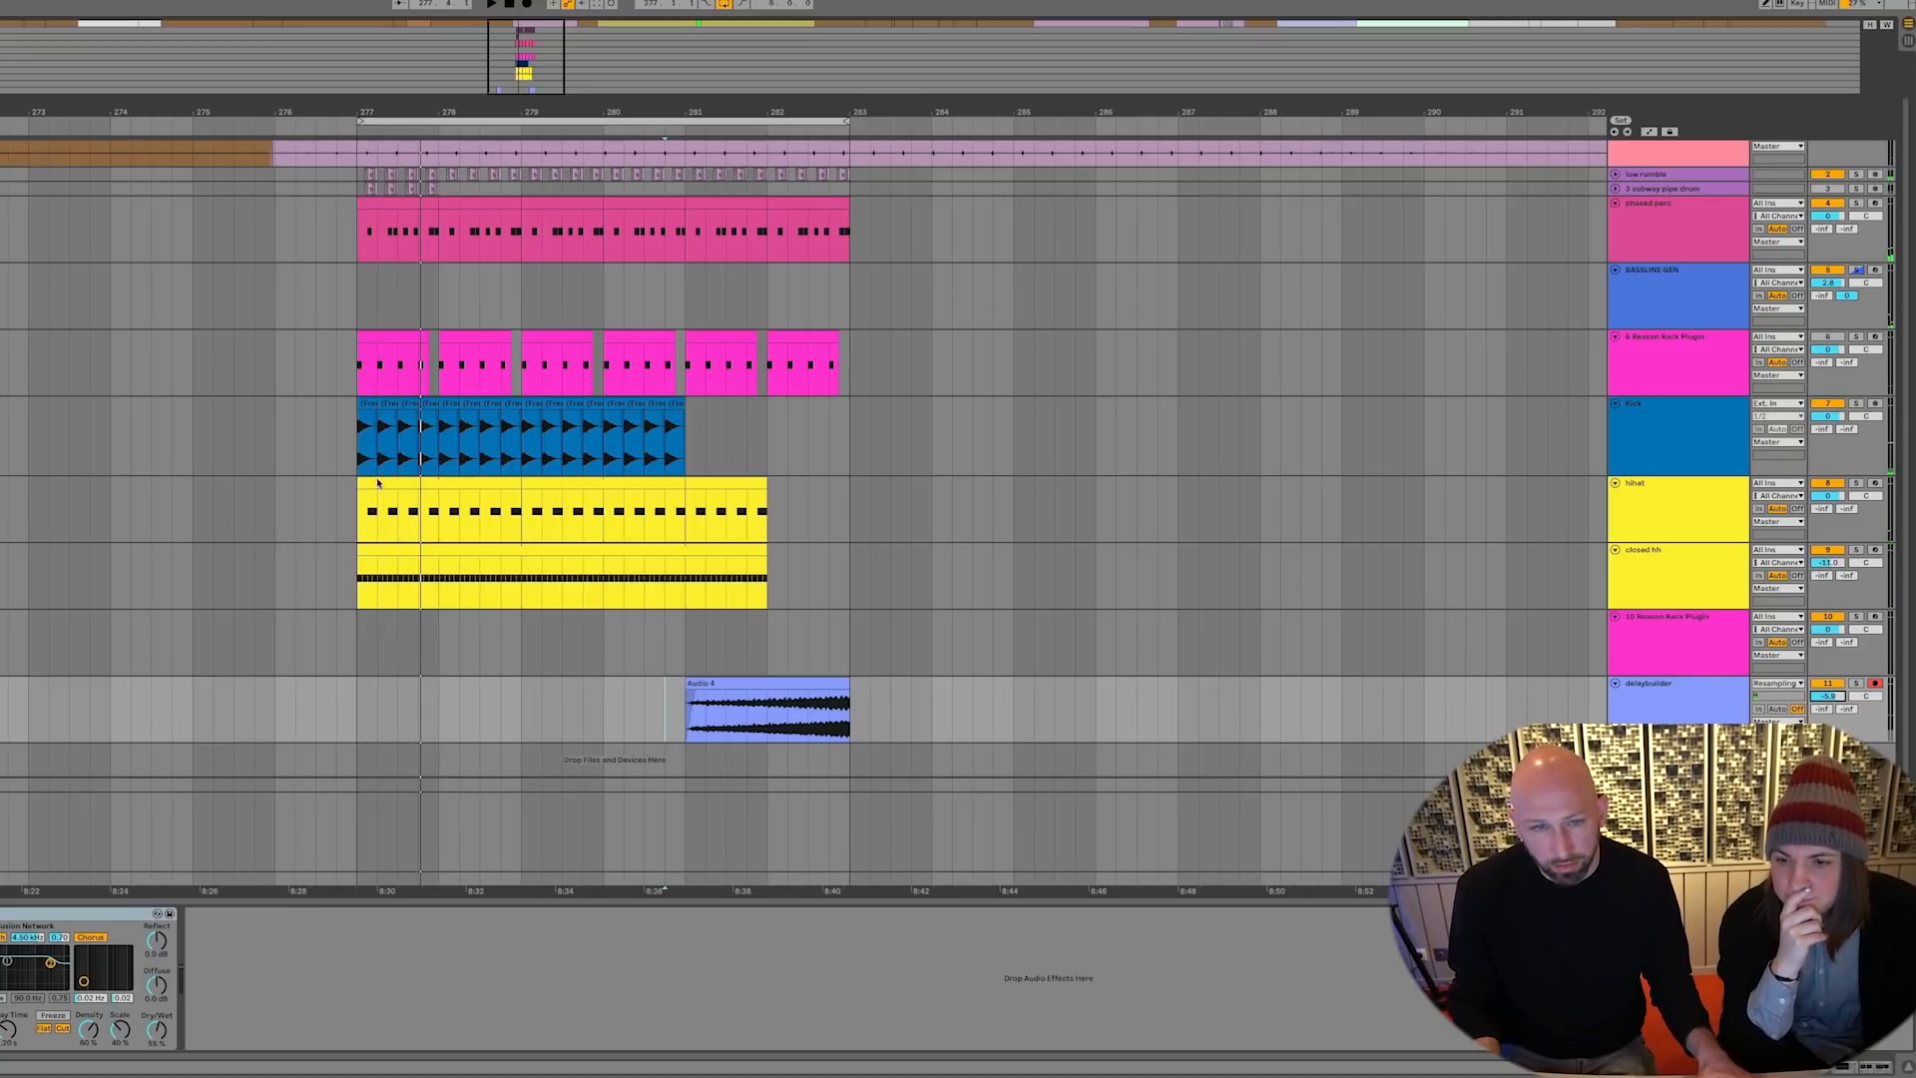
pyautogui.press('space')
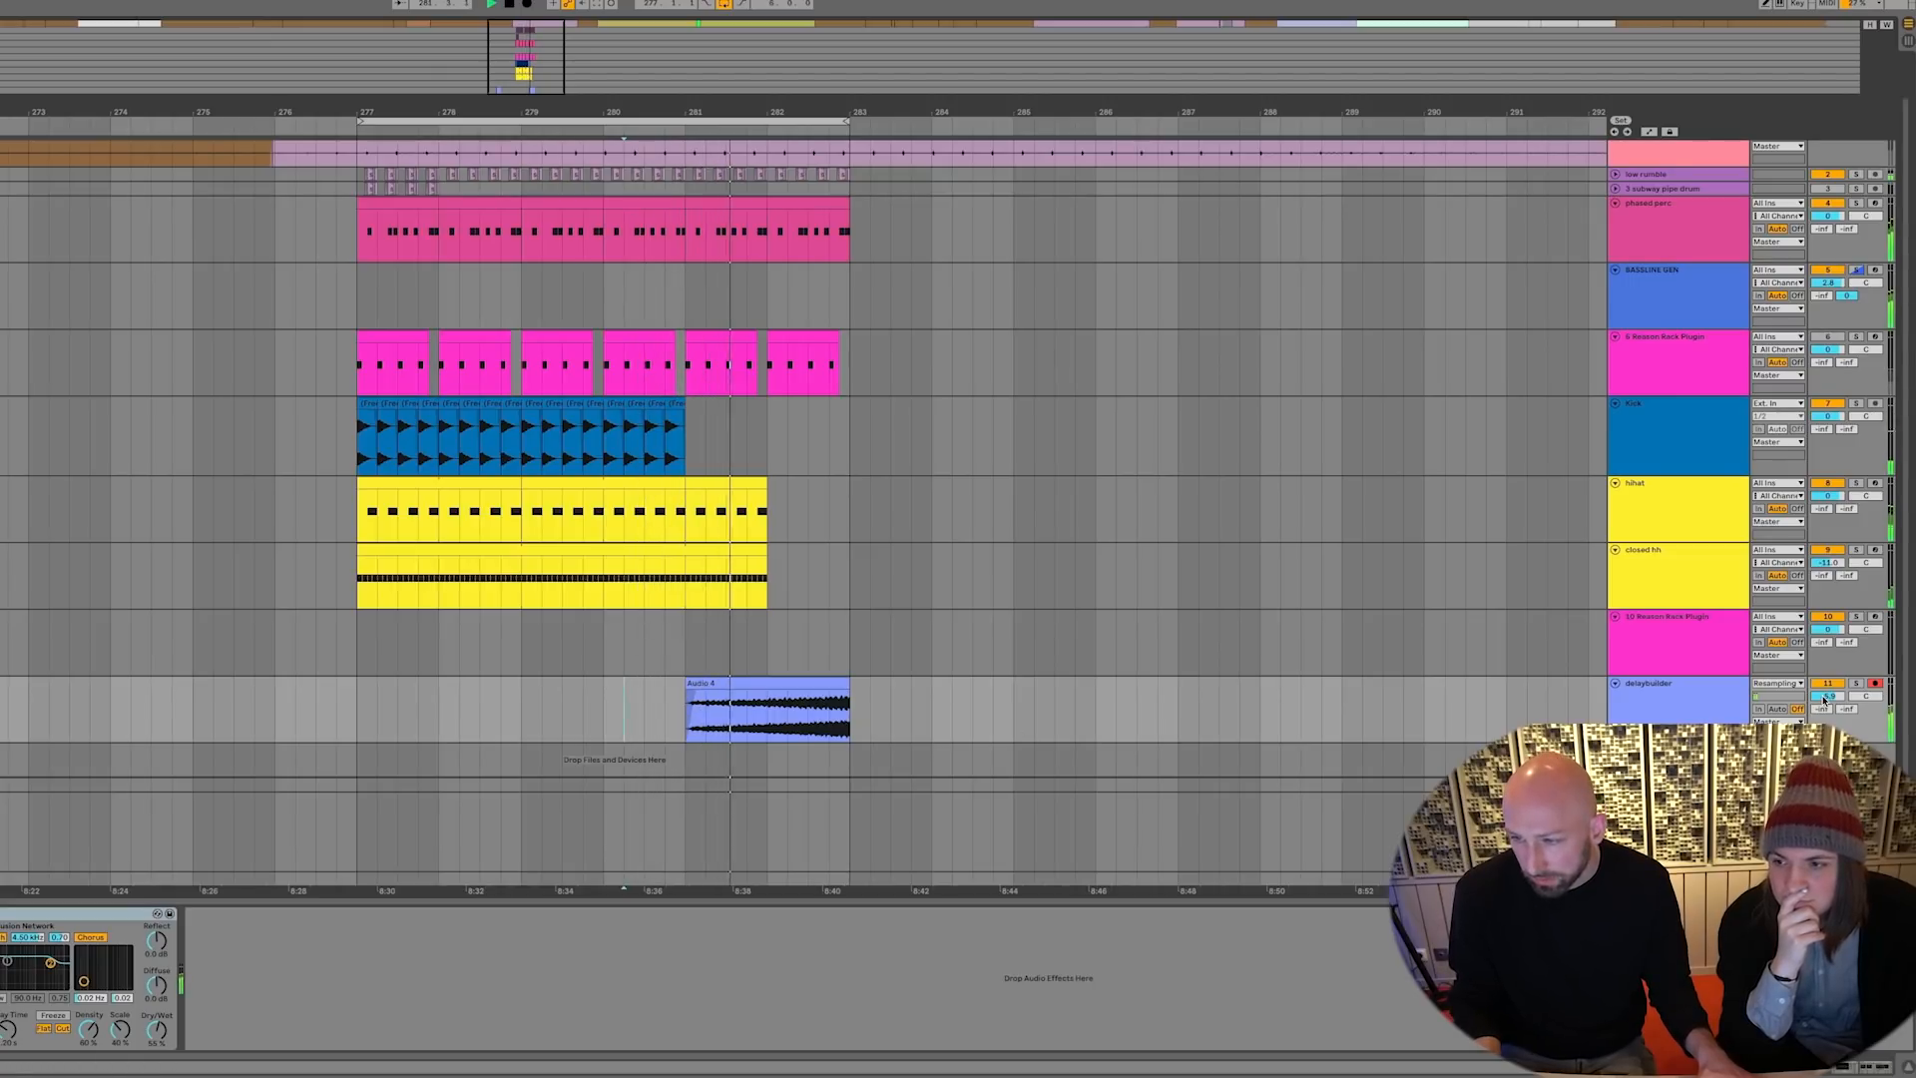
pyautogui.moveTo(1824, 699); pyautogui.dragTo(1826, 690)
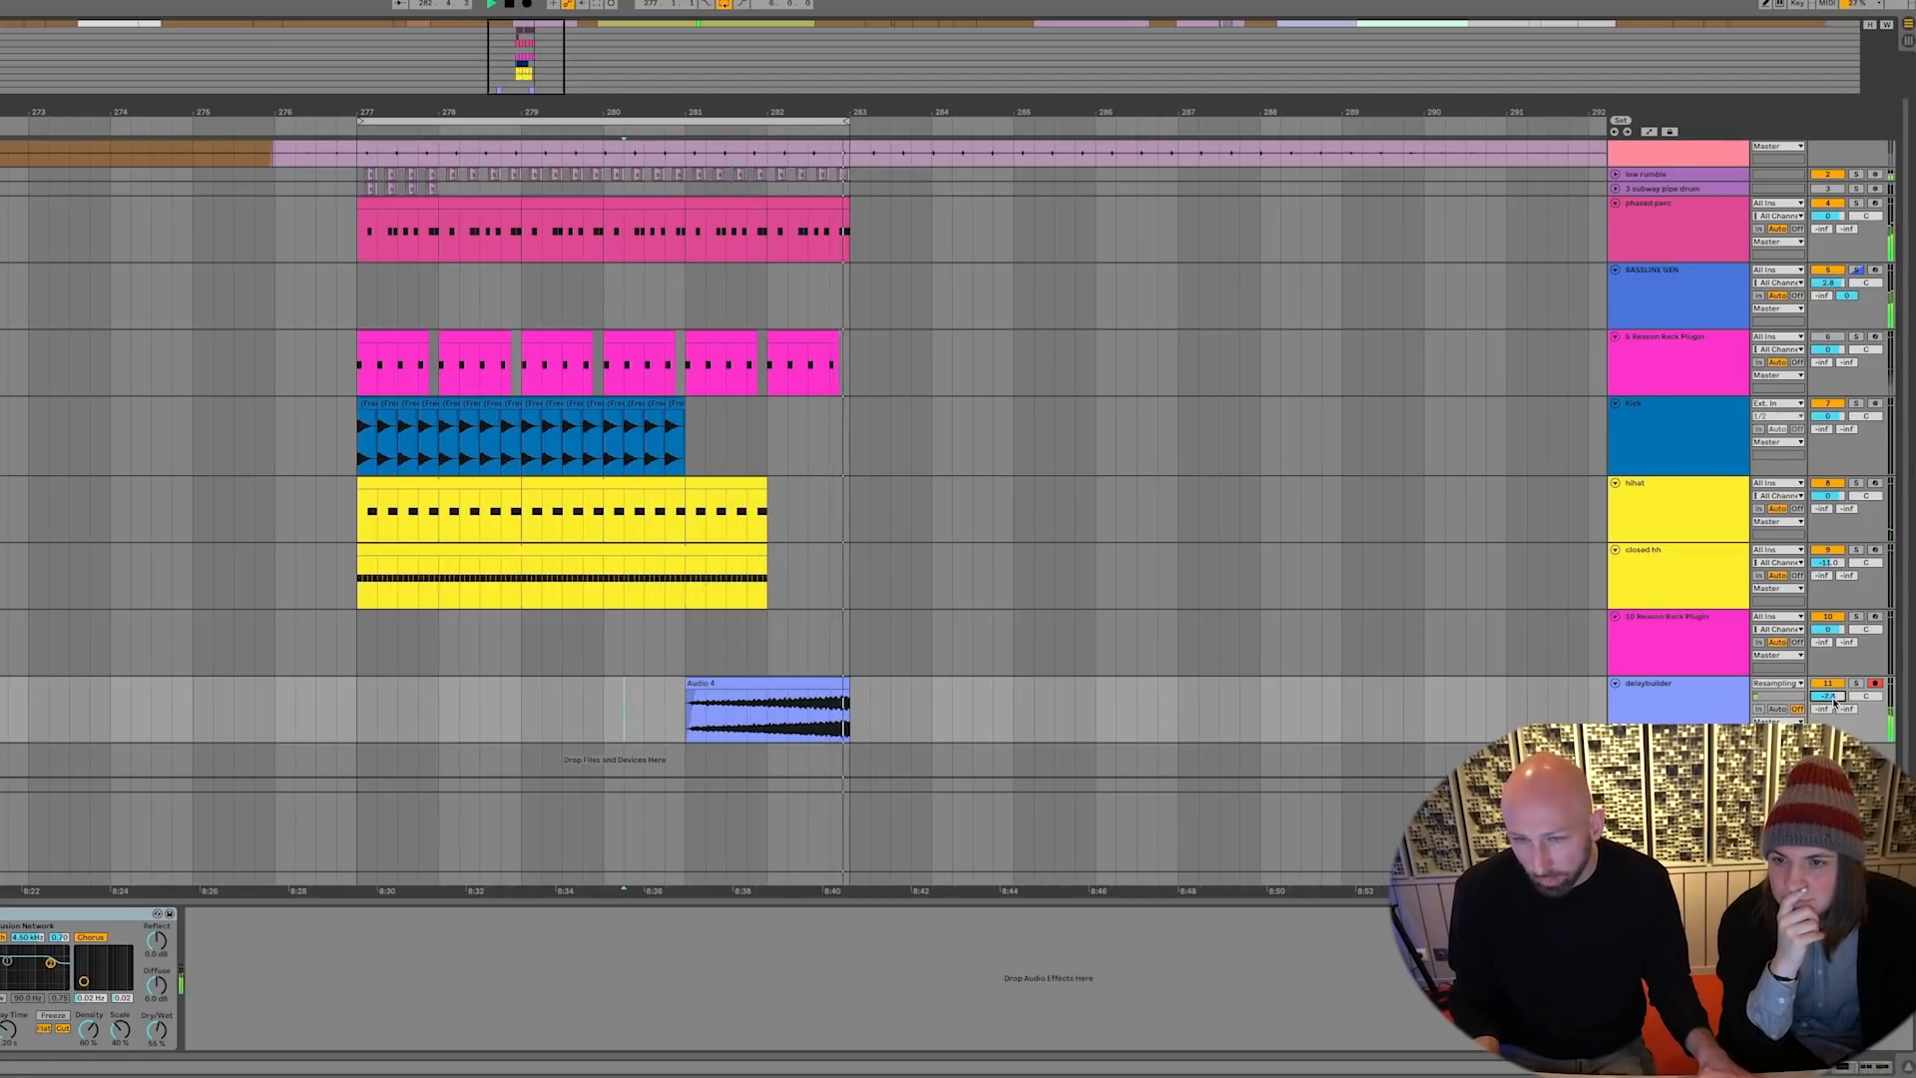
# Insert a MIDI track below the delaybuilder track and fold the kick track
pyautogui.click(1645, 695)
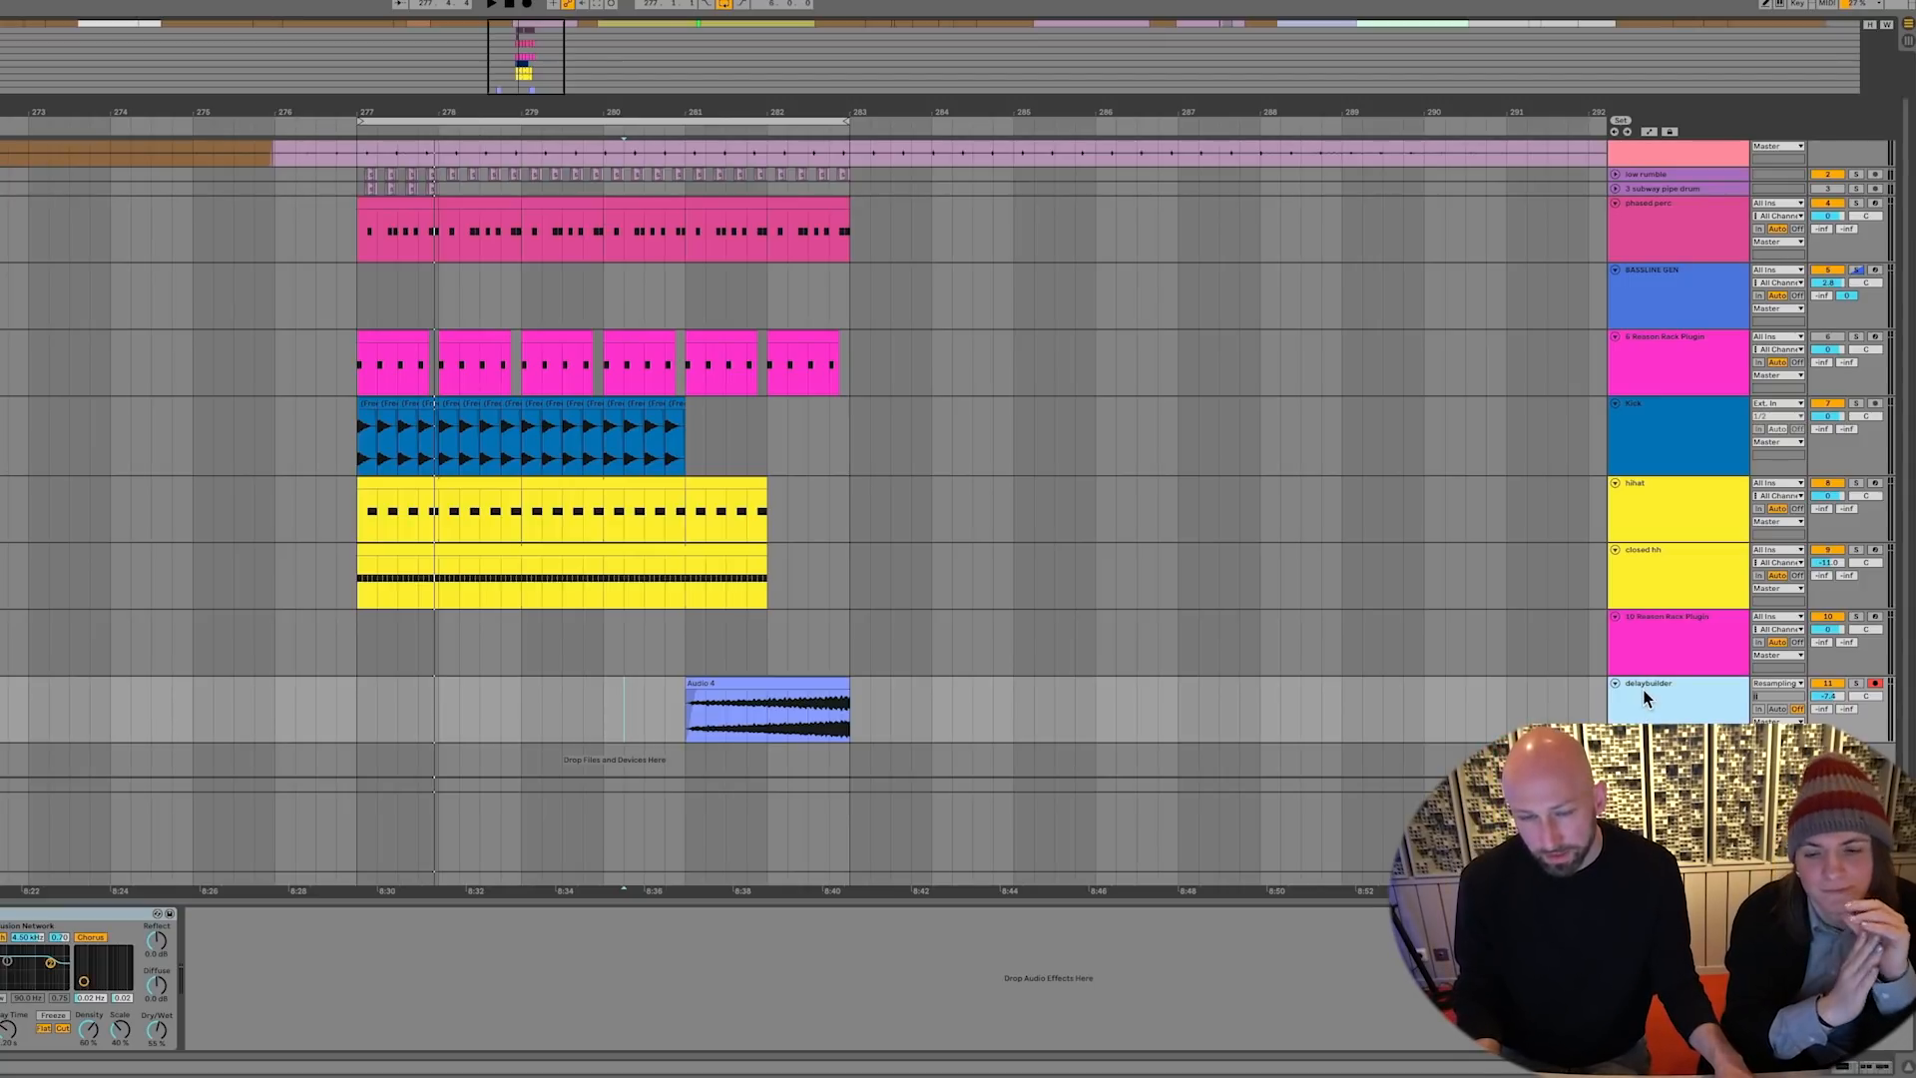
pyautogui.hotkey('ctrl', 'shift', 't')
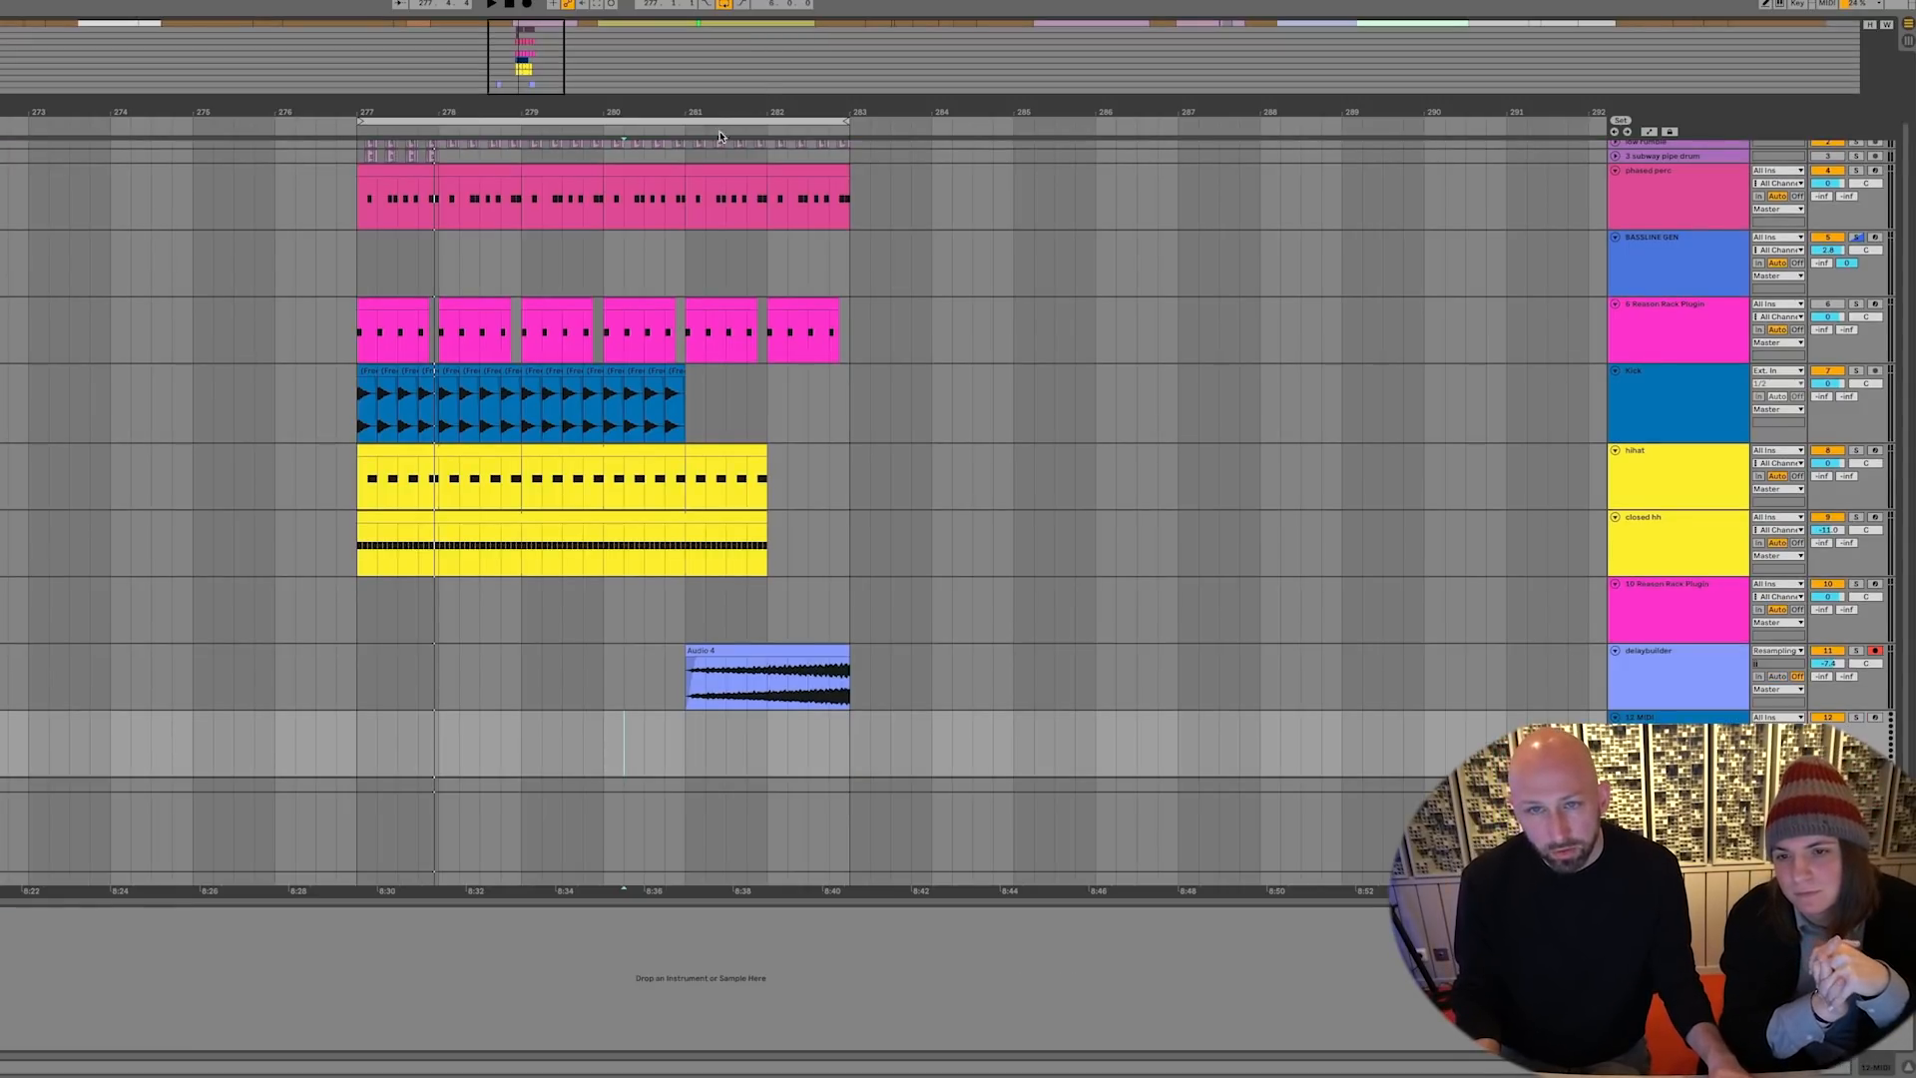
pyautogui.moveTo(736, 118); pyautogui.dragTo(387, 60)
pyautogui.scroll(3, 603, 313)
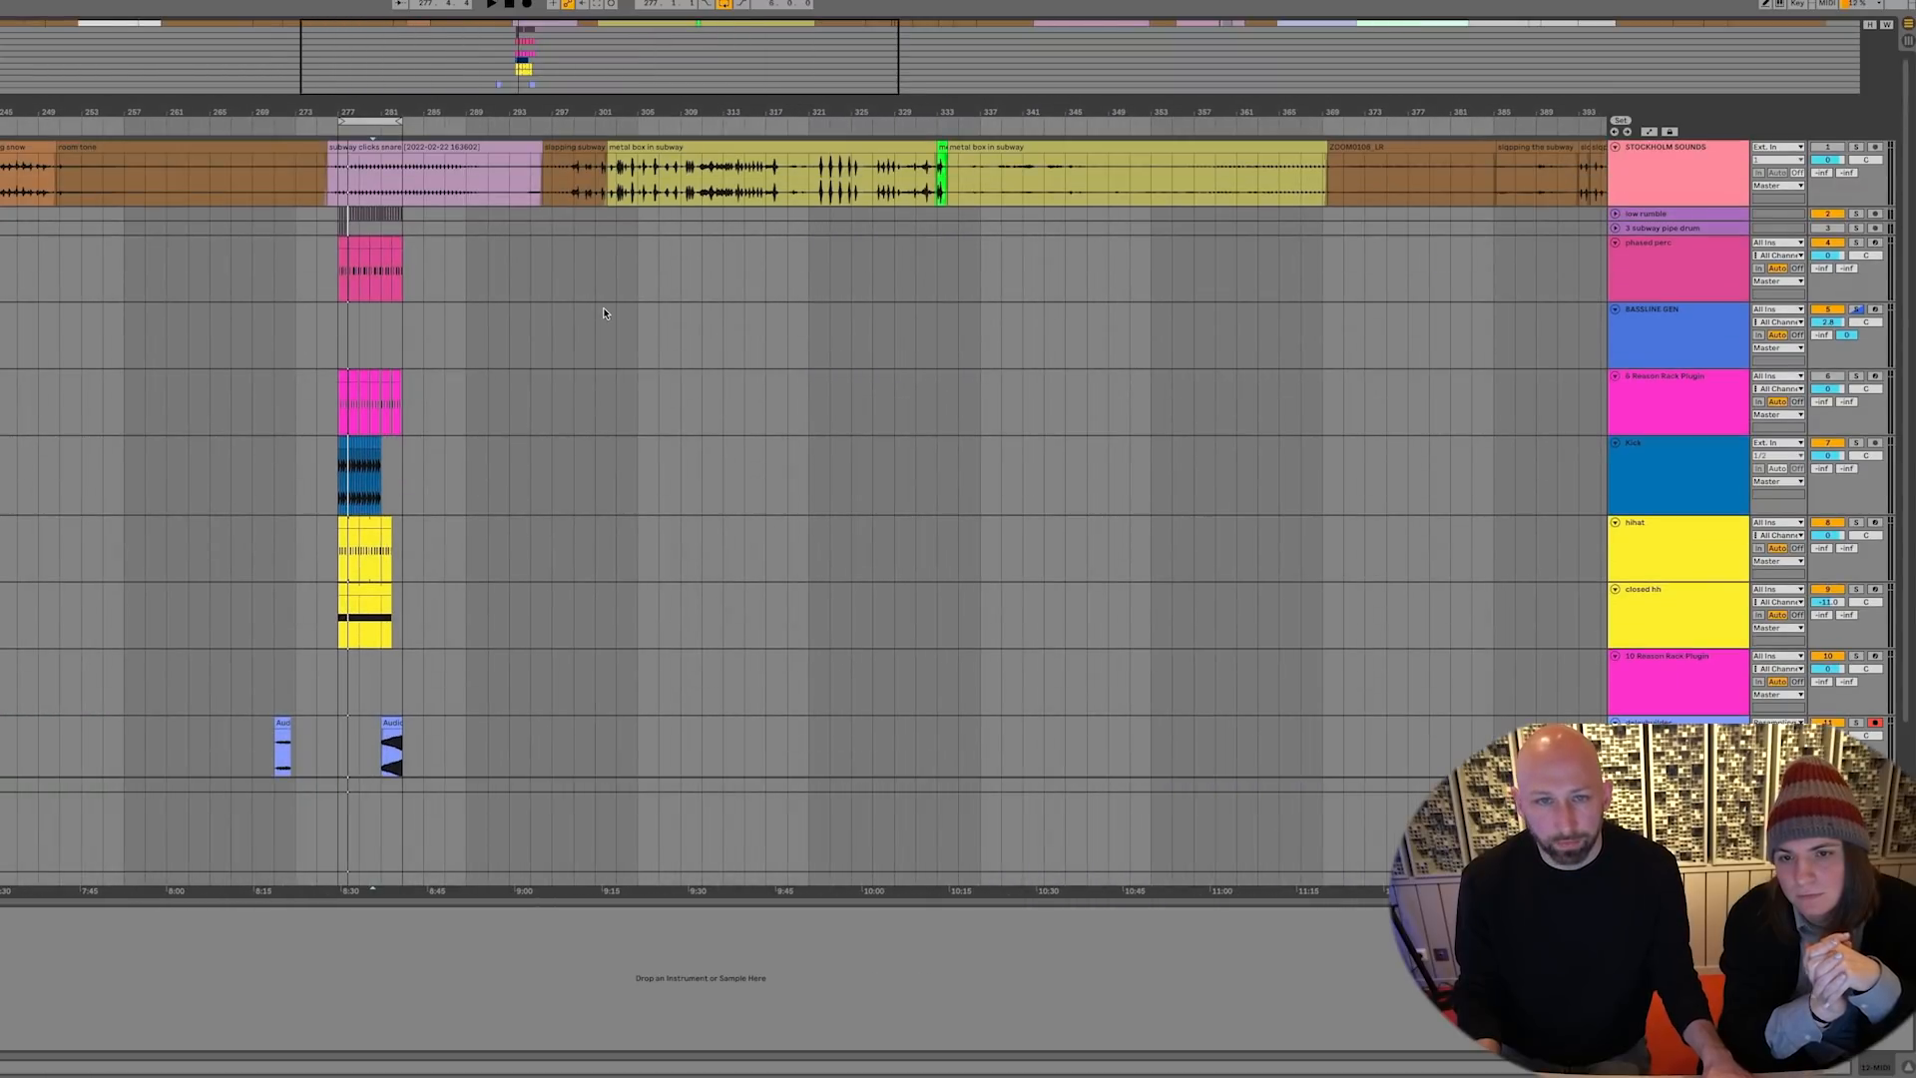
pyautogui.click(1665, 465)
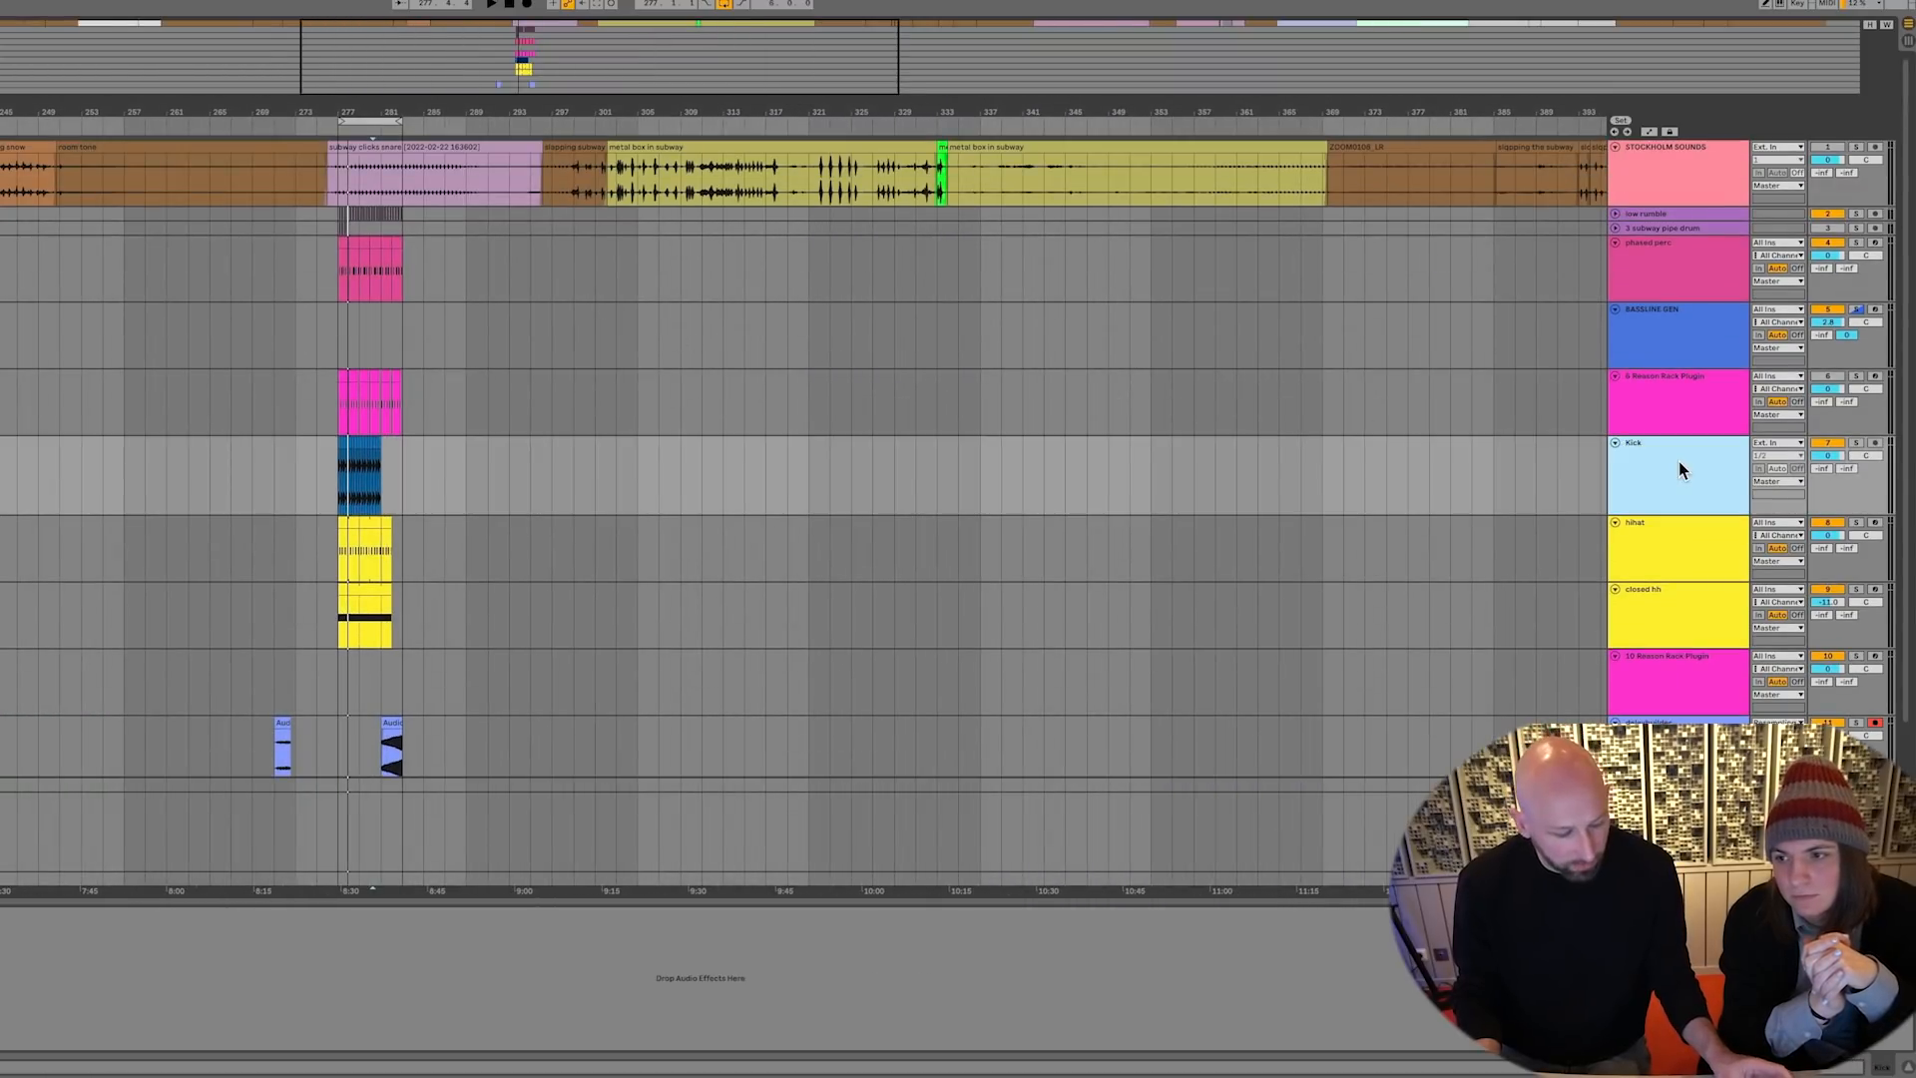
pyautogui.click(1614, 444)
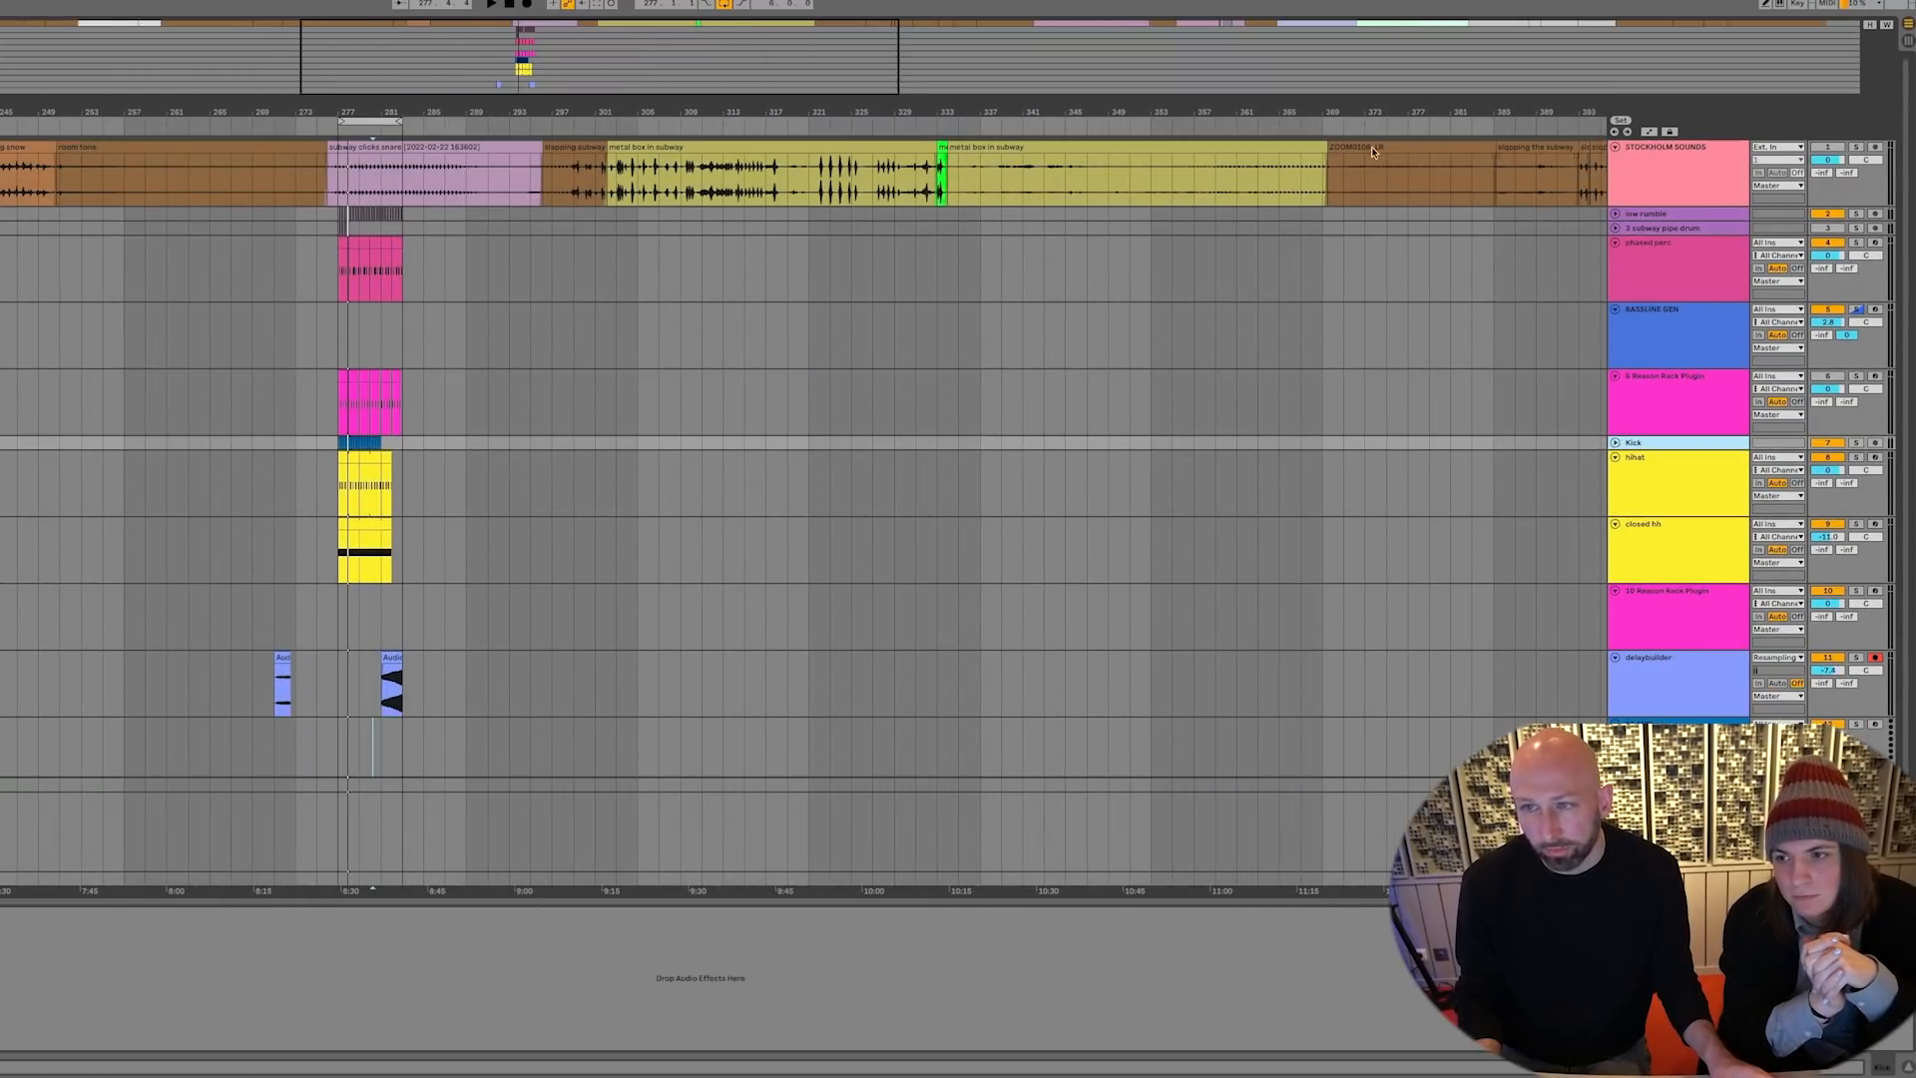
# Copy a section of the subway leaving 2 recording from the STOCKHOLM SOUNDS track down to the delaybuilder track
pyautogui.moveTo(1342, 113); pyautogui.dragTo(1342, 30)
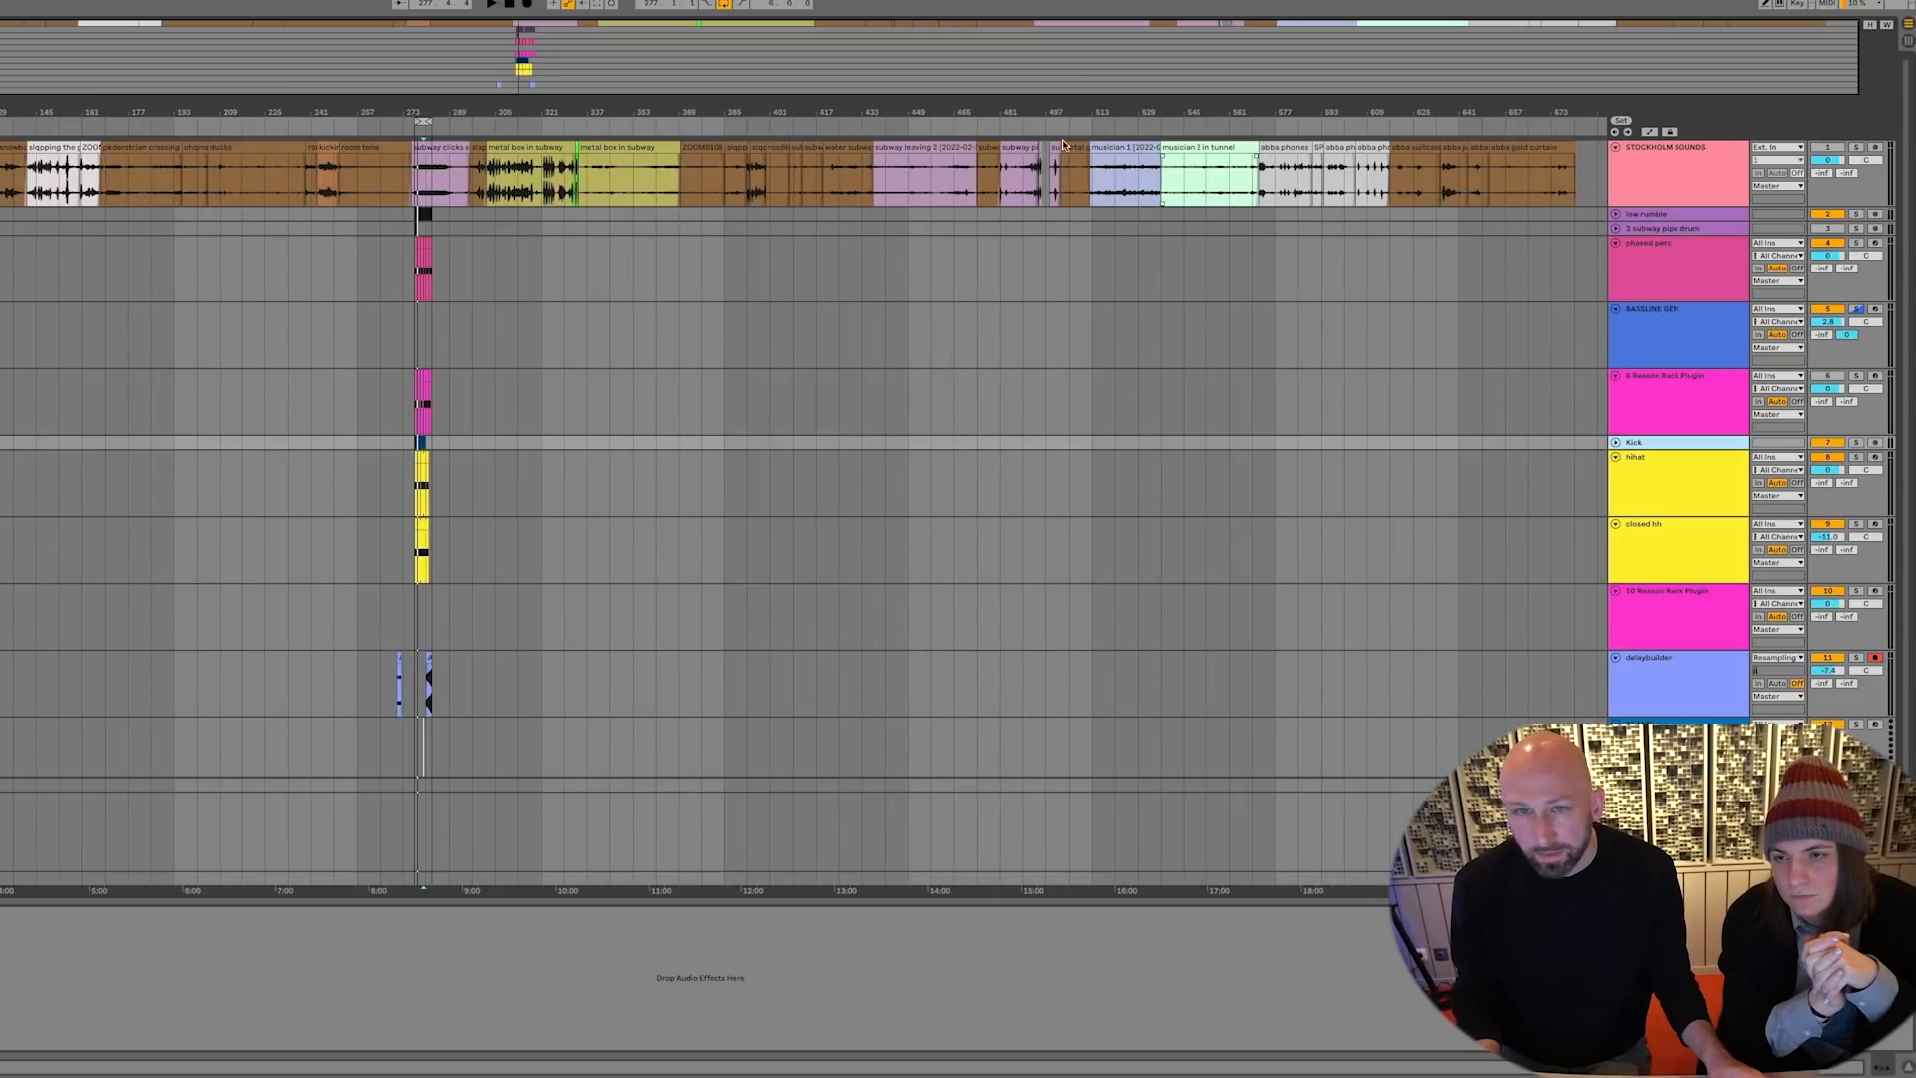
pyautogui.click(908, 180)
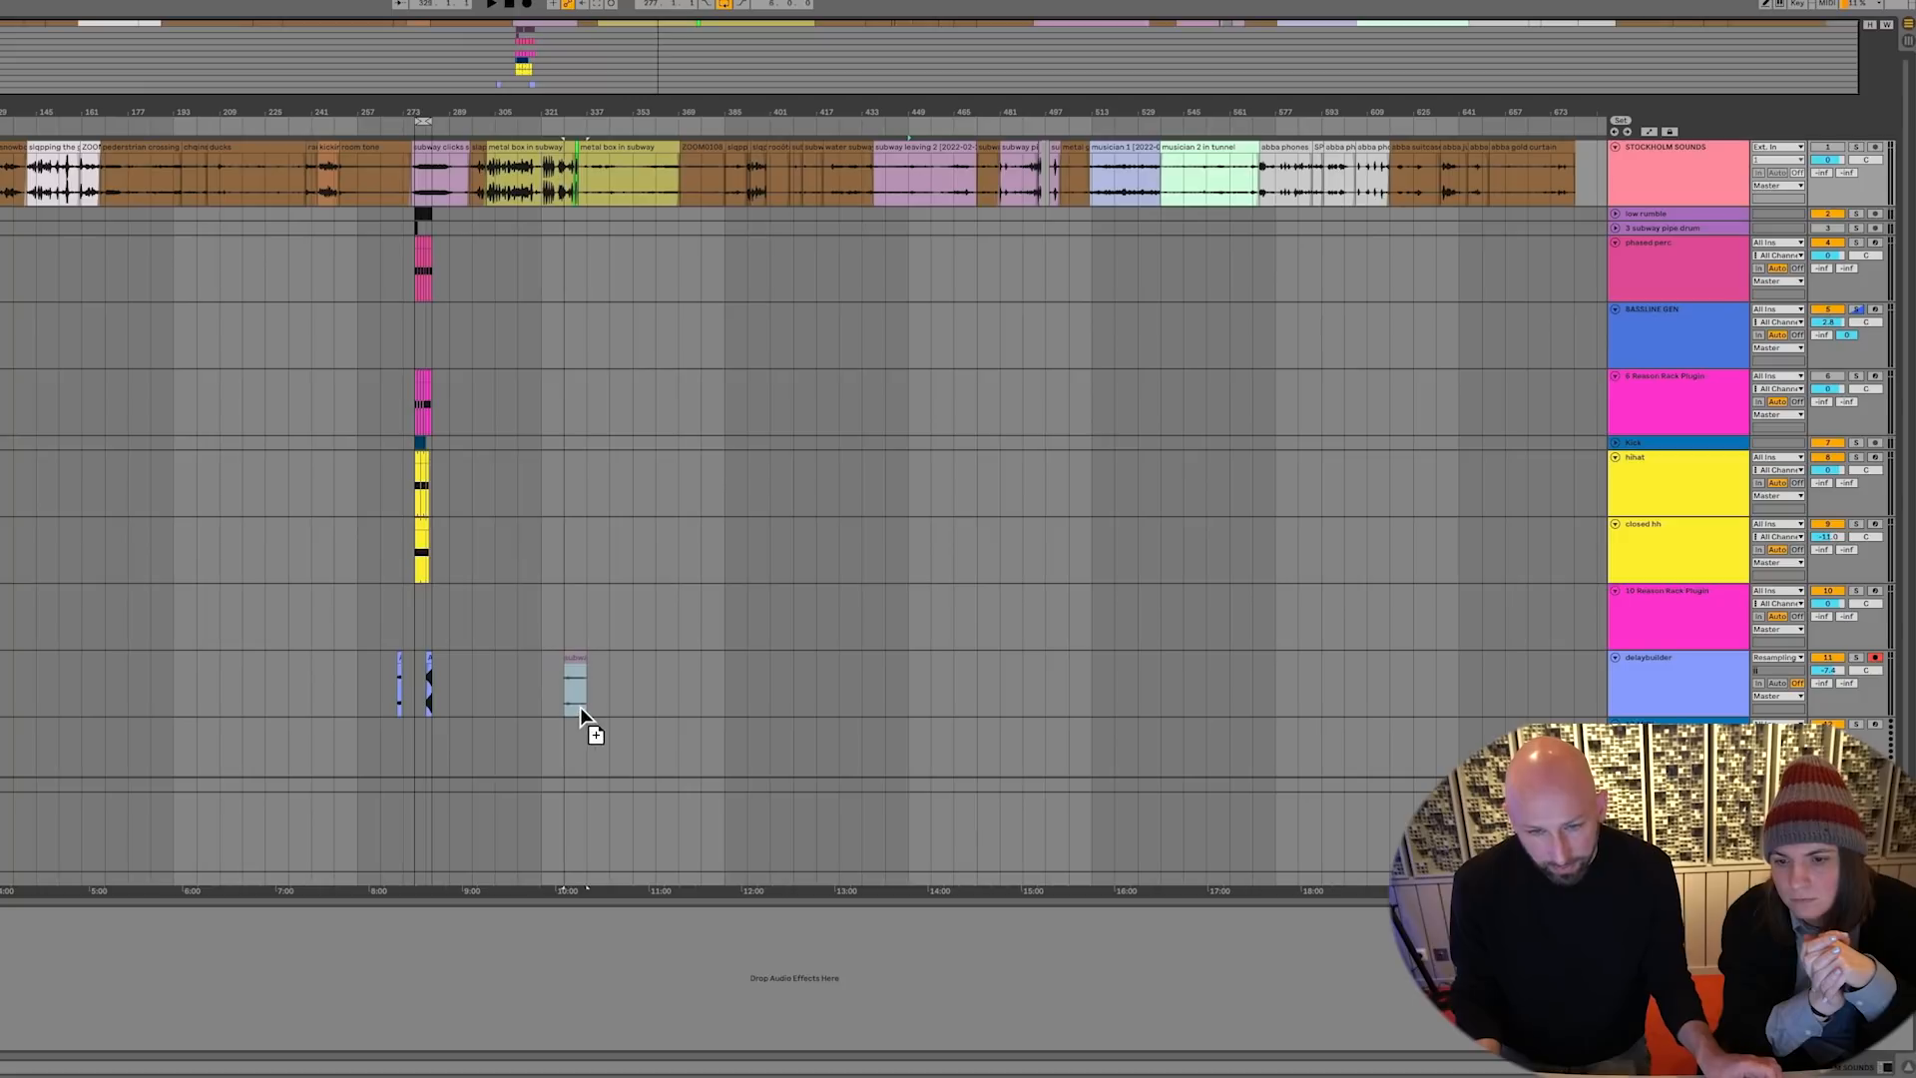
pyautogui.moveTo(589, 704); pyautogui.dragTo(589, 705)
pyautogui.press('Down')
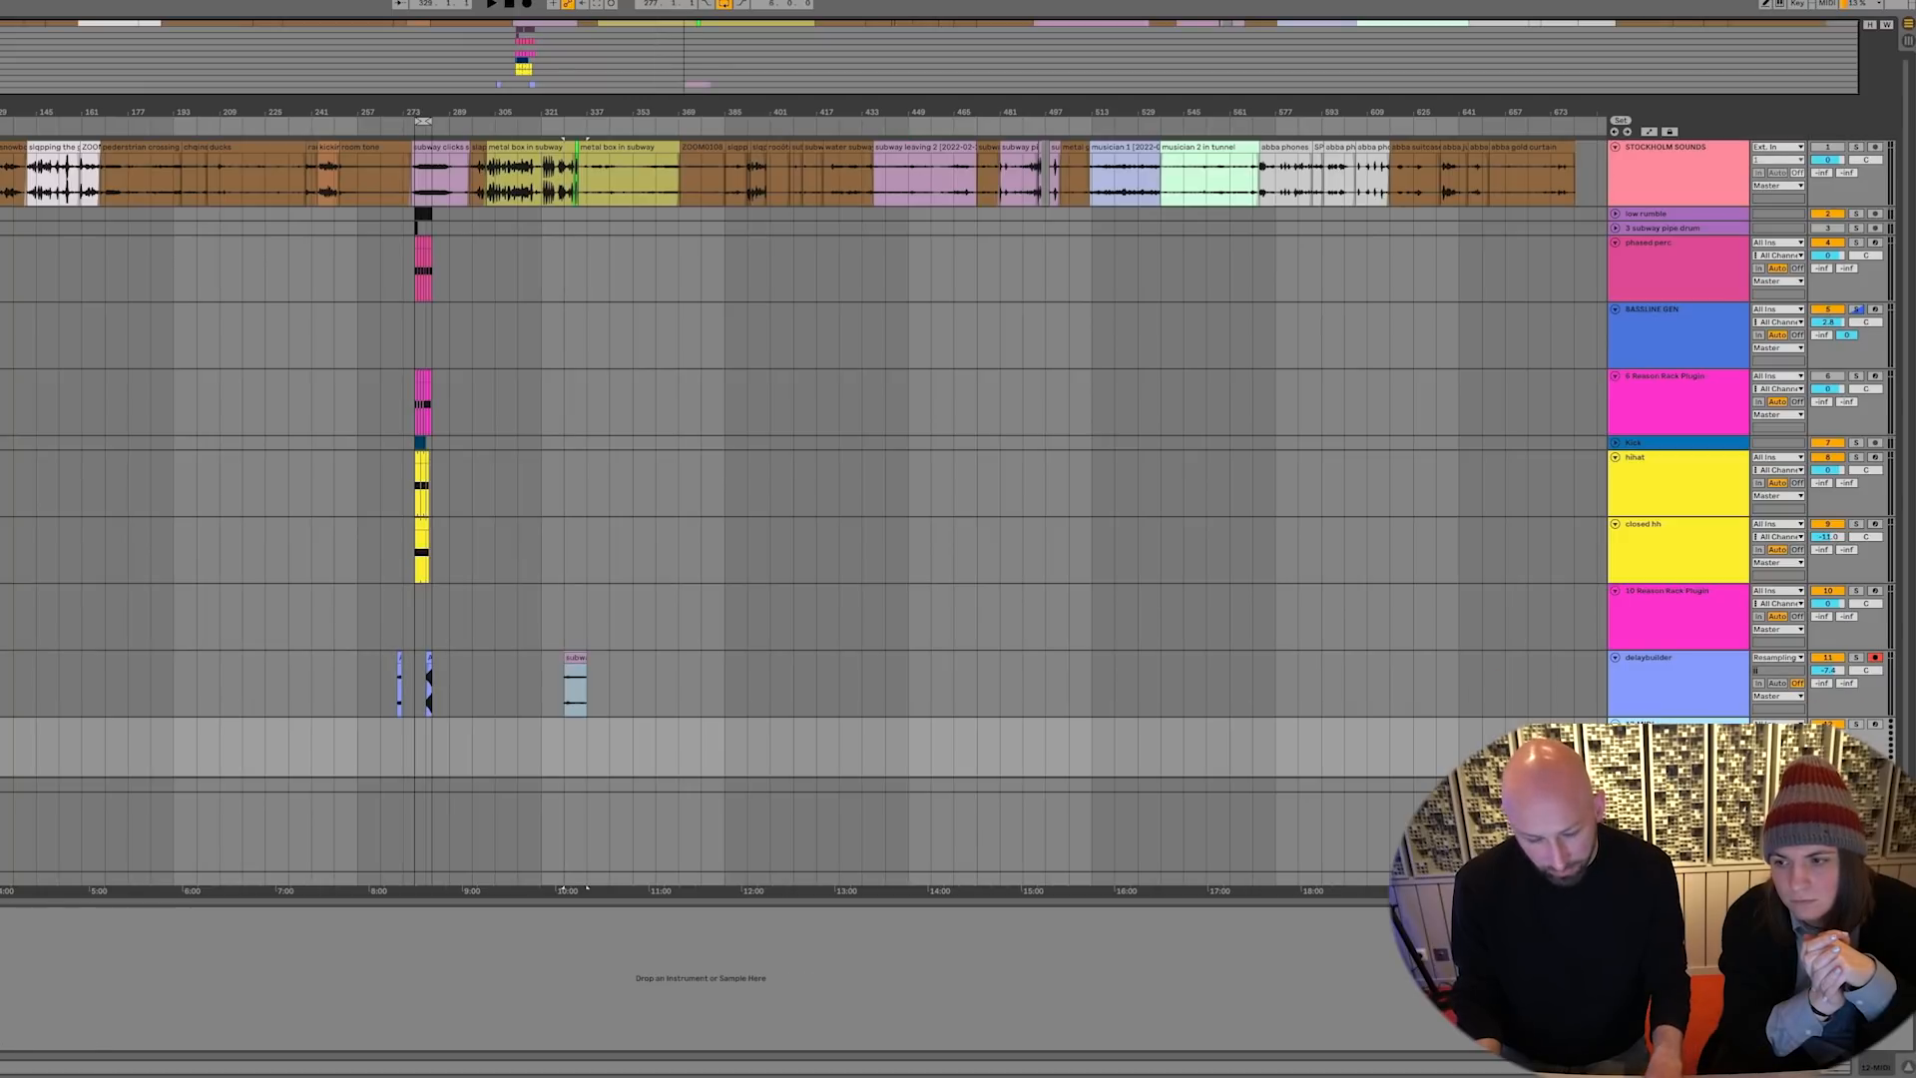
# Replace the empty MIDI track with a new audio track and move the subway leaving 2 clip onto it, starting at bar 277
pyautogui.click(1671, 701)
pyautogui.hotkey('ctrl', 't')
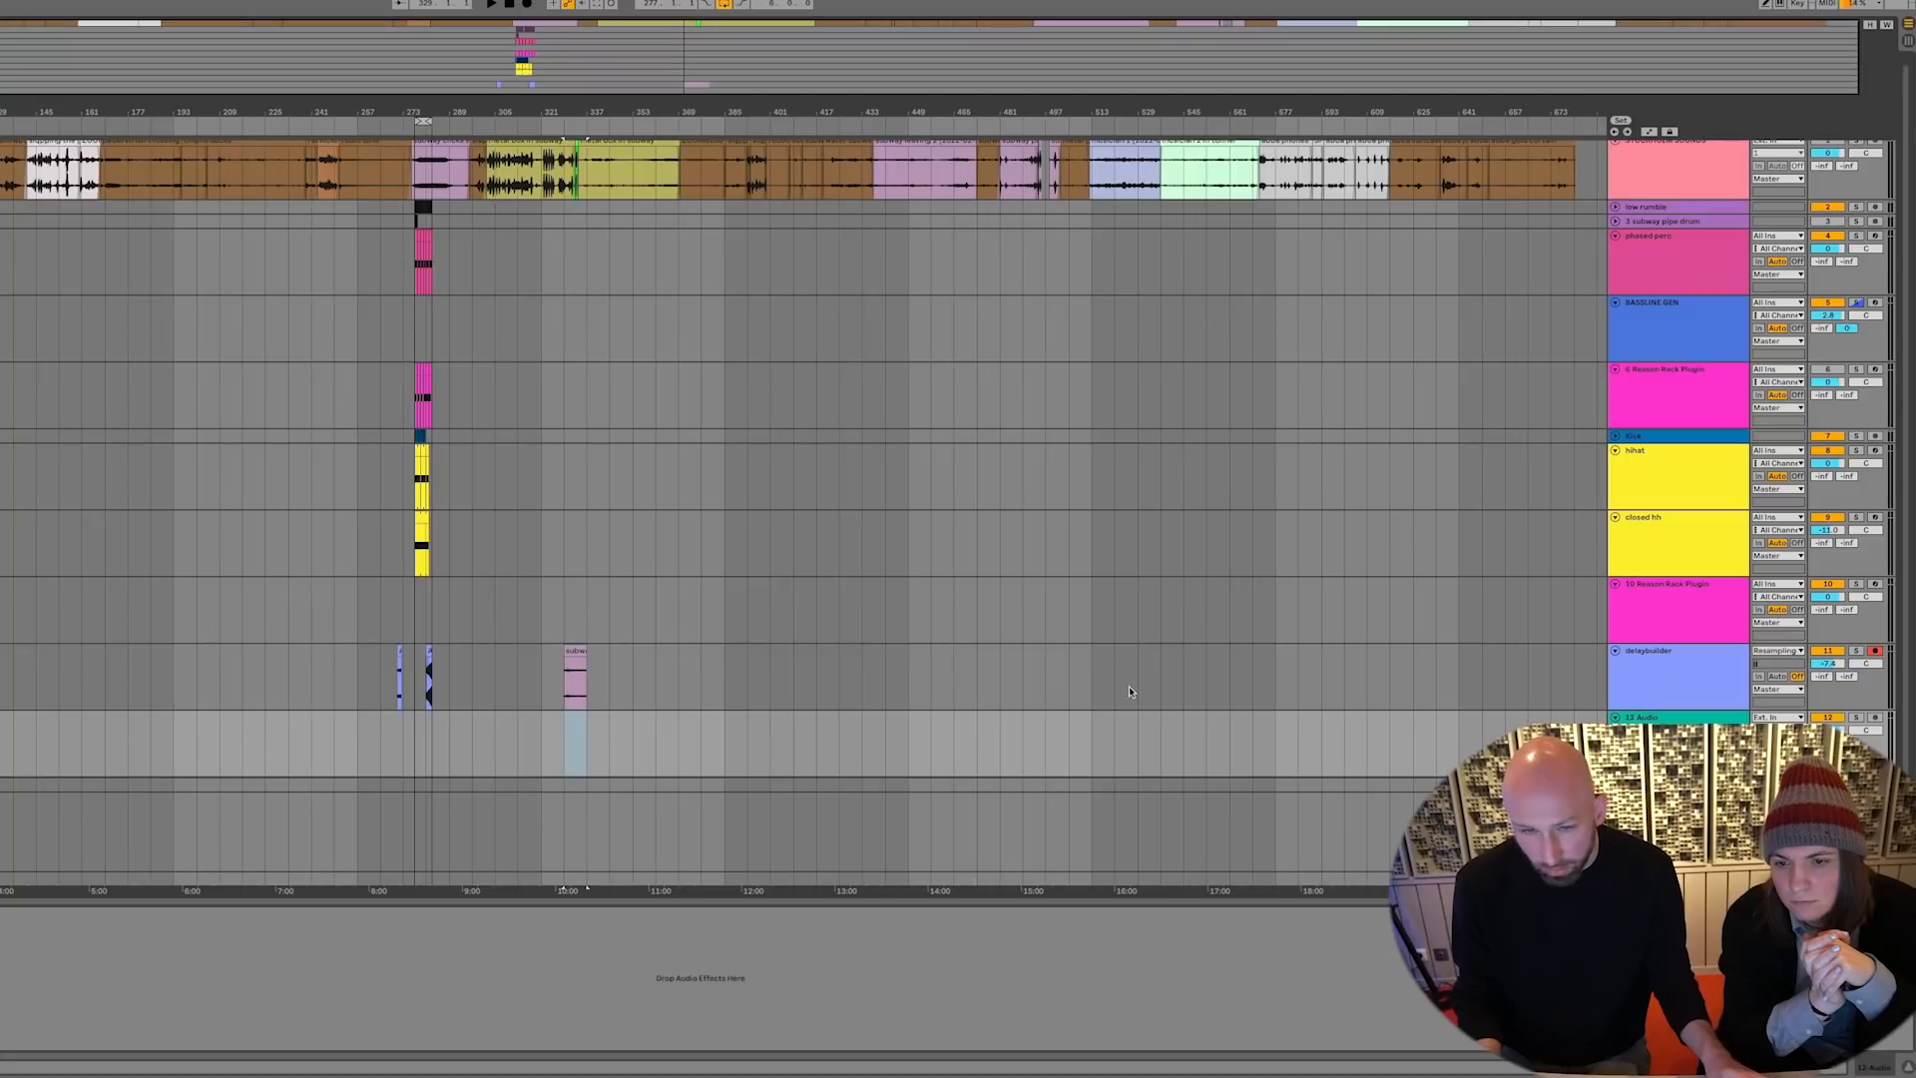
pyautogui.moveTo(553, 666); pyautogui.dragTo(415, 745)
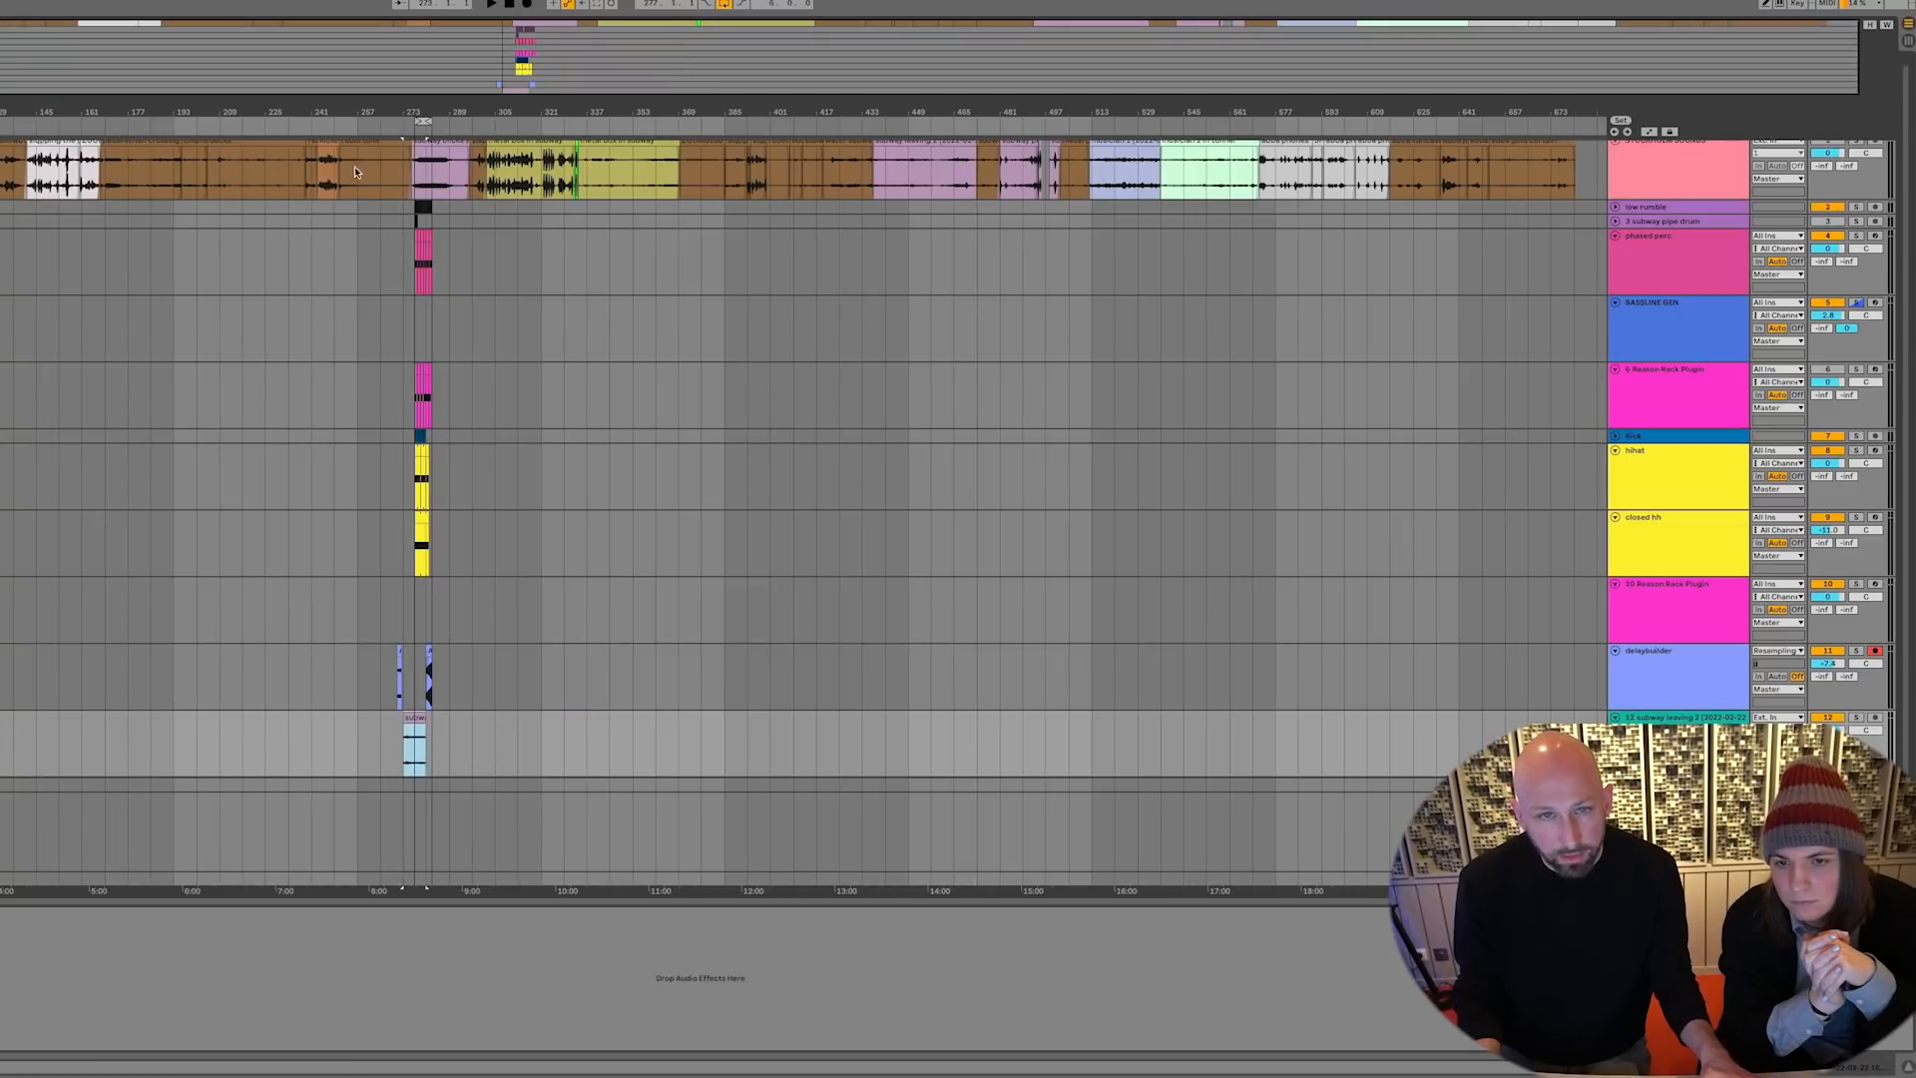
pyautogui.moveTo(426, 112); pyautogui.dragTo(661, 419)
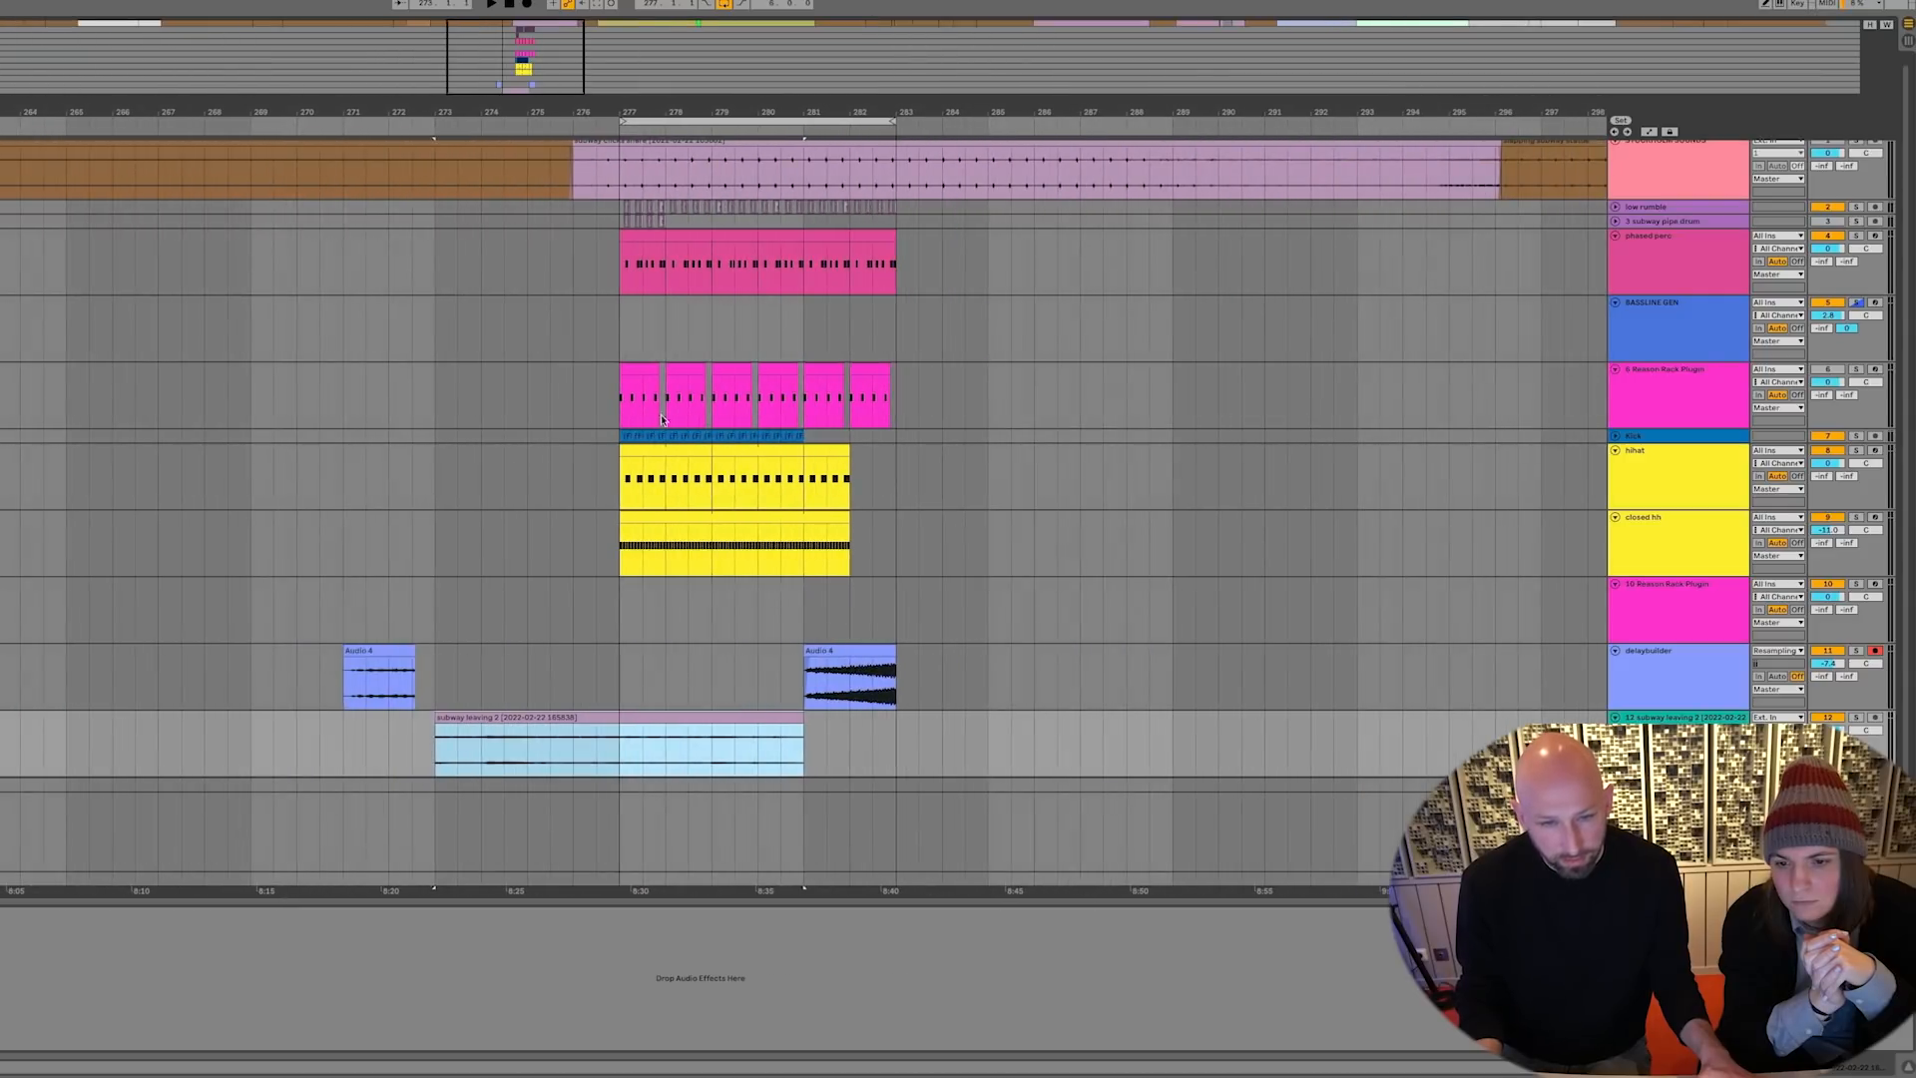
pyautogui.moveTo(515, 719); pyautogui.dragTo(636, 746)
# Open the subway leaving 2 clip's waveform, move its start marker to 15.2 and play the clip
pyautogui.press('super+alt+b')
pyautogui.doubleClick(1315, 748)
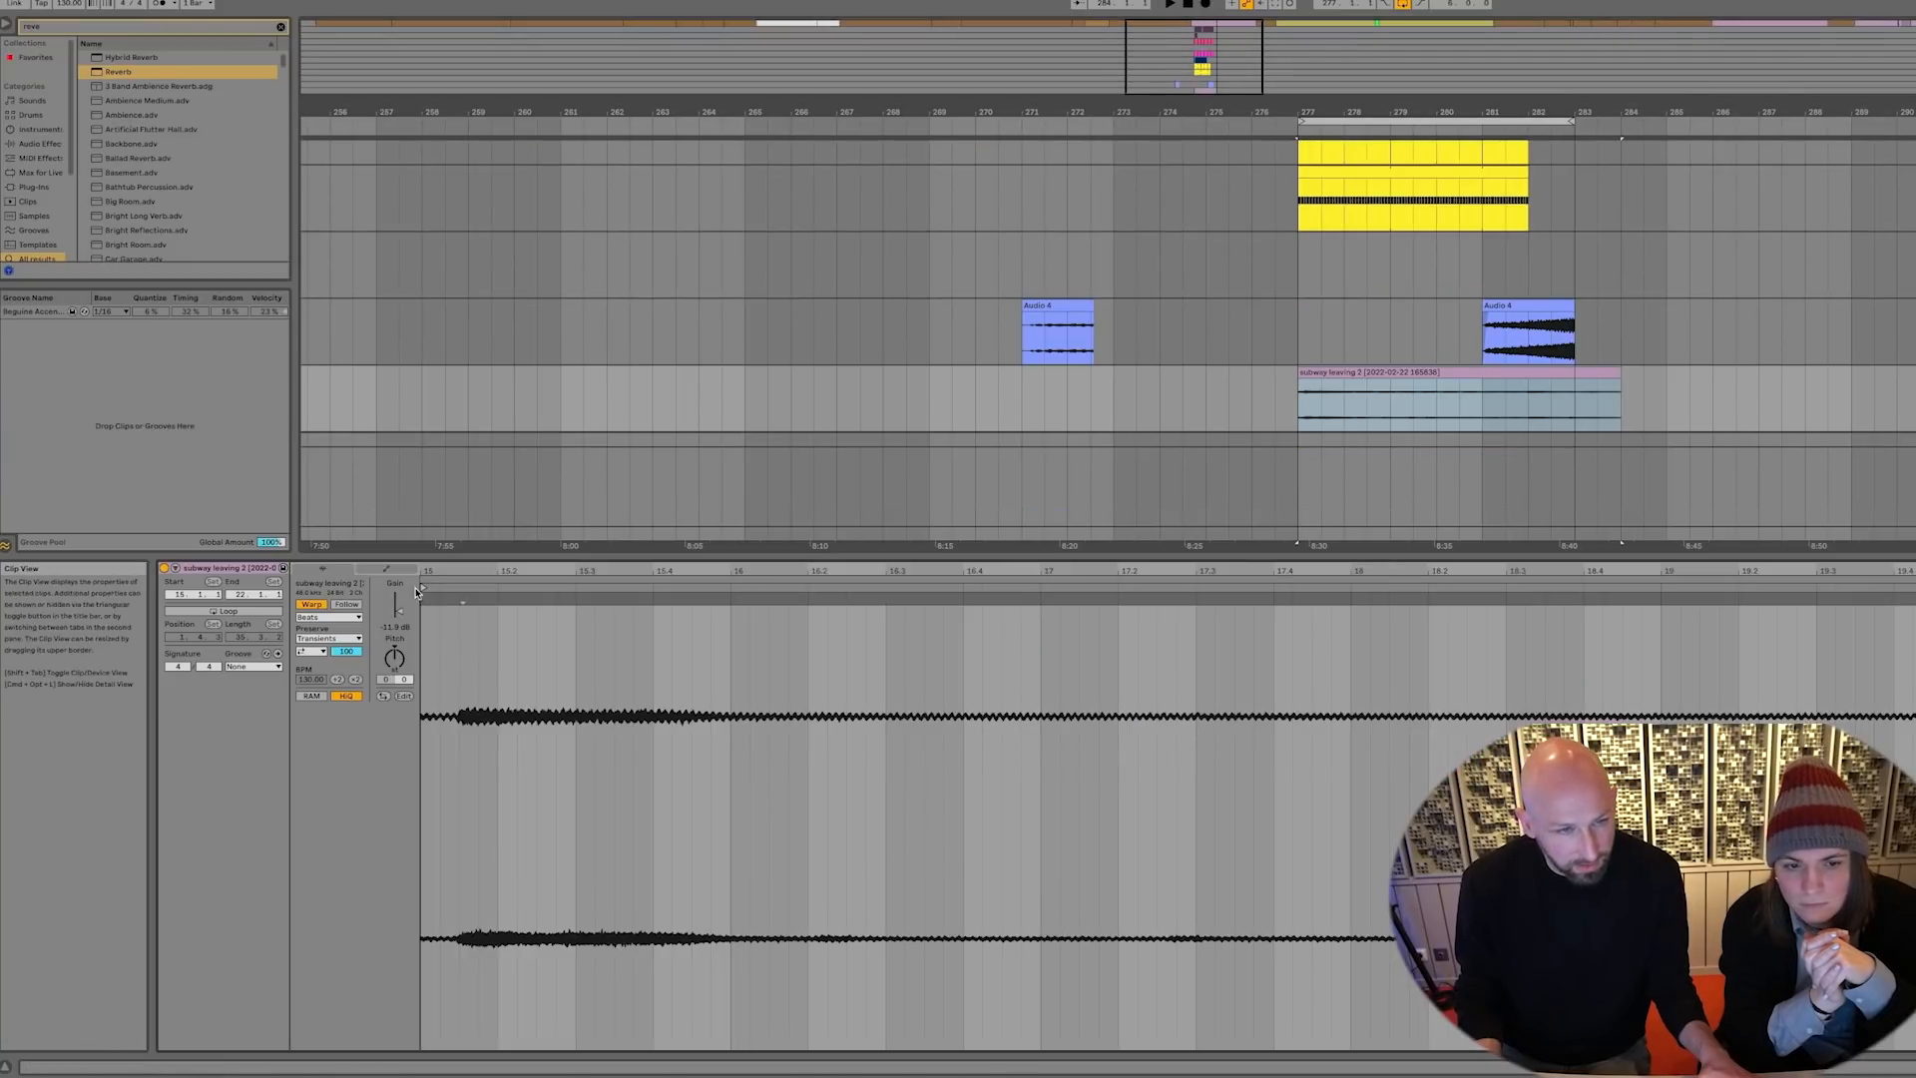
pyautogui.moveTo(433, 595)
pyautogui.mouseDown()
pyautogui.moveTo(518, 589)
pyautogui.moveTo(501, 588)
pyautogui.mouseUp()
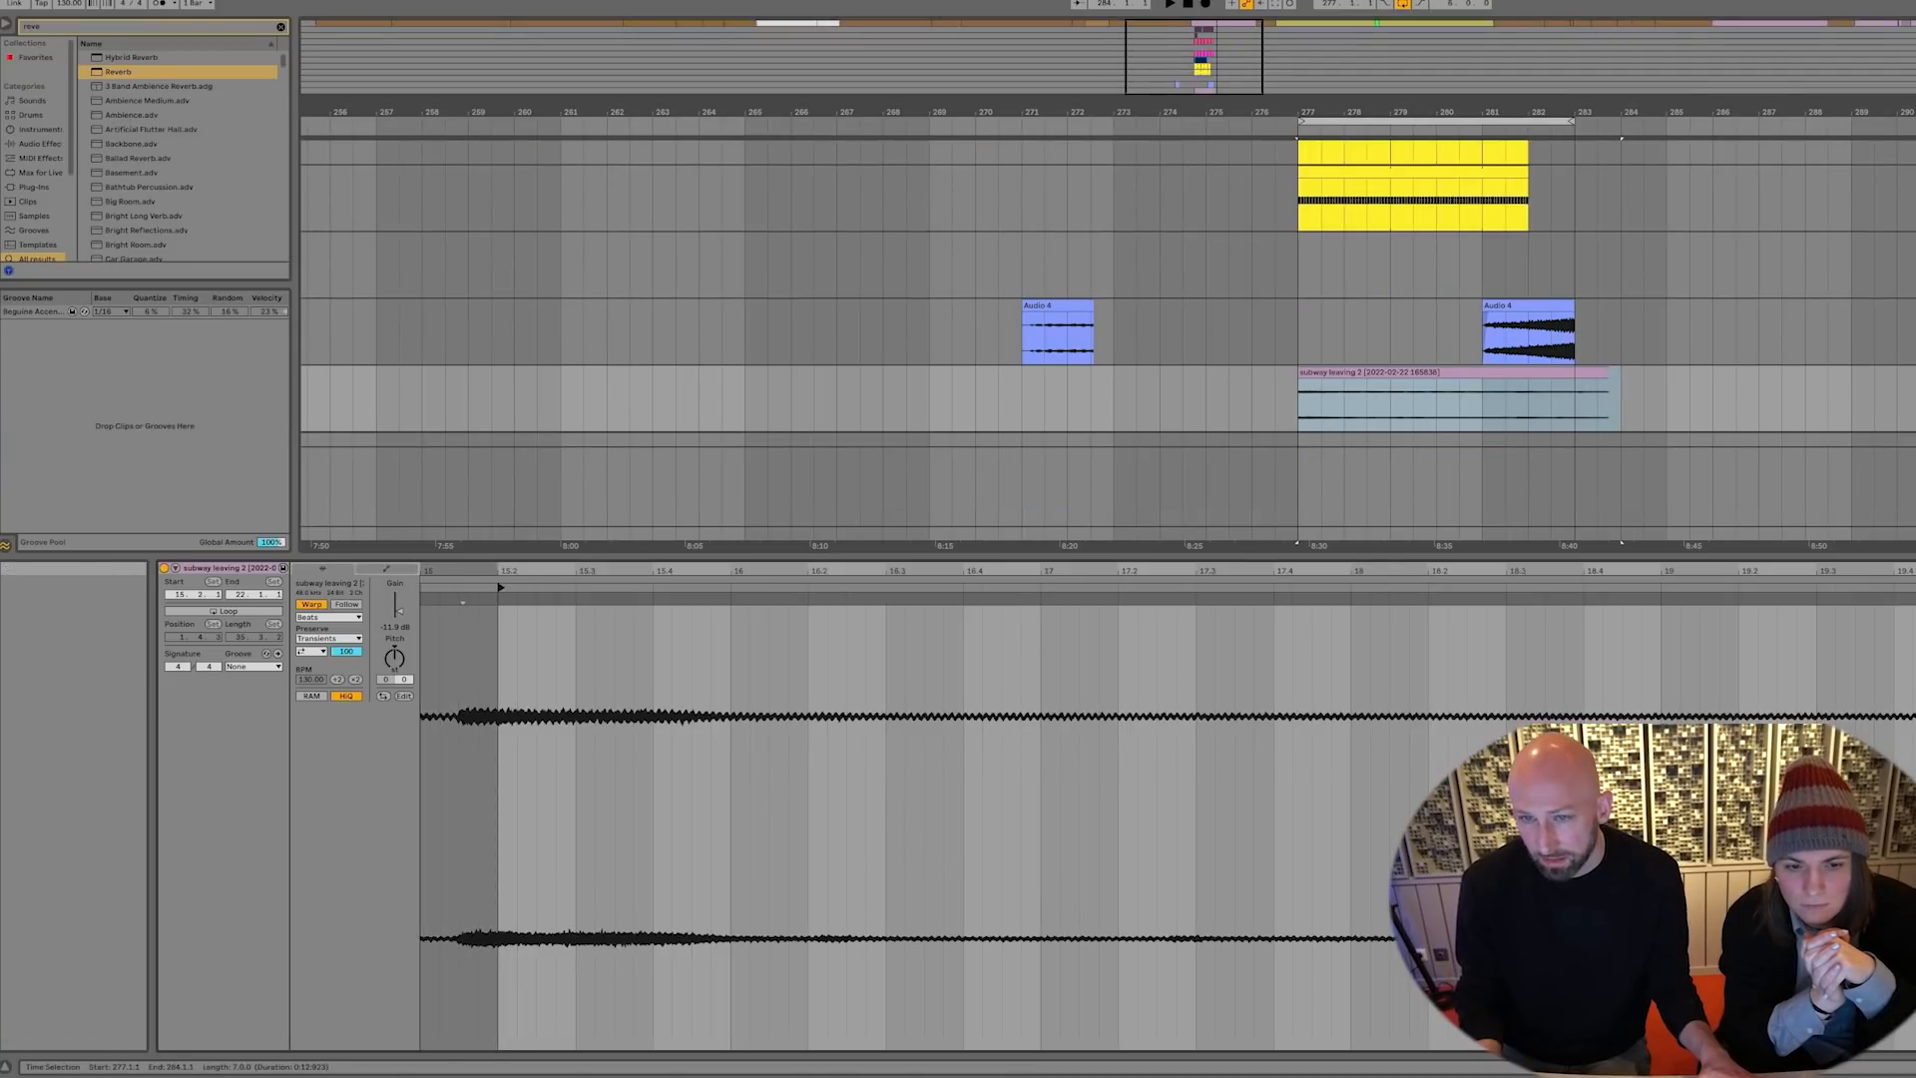
pyautogui.press('space')
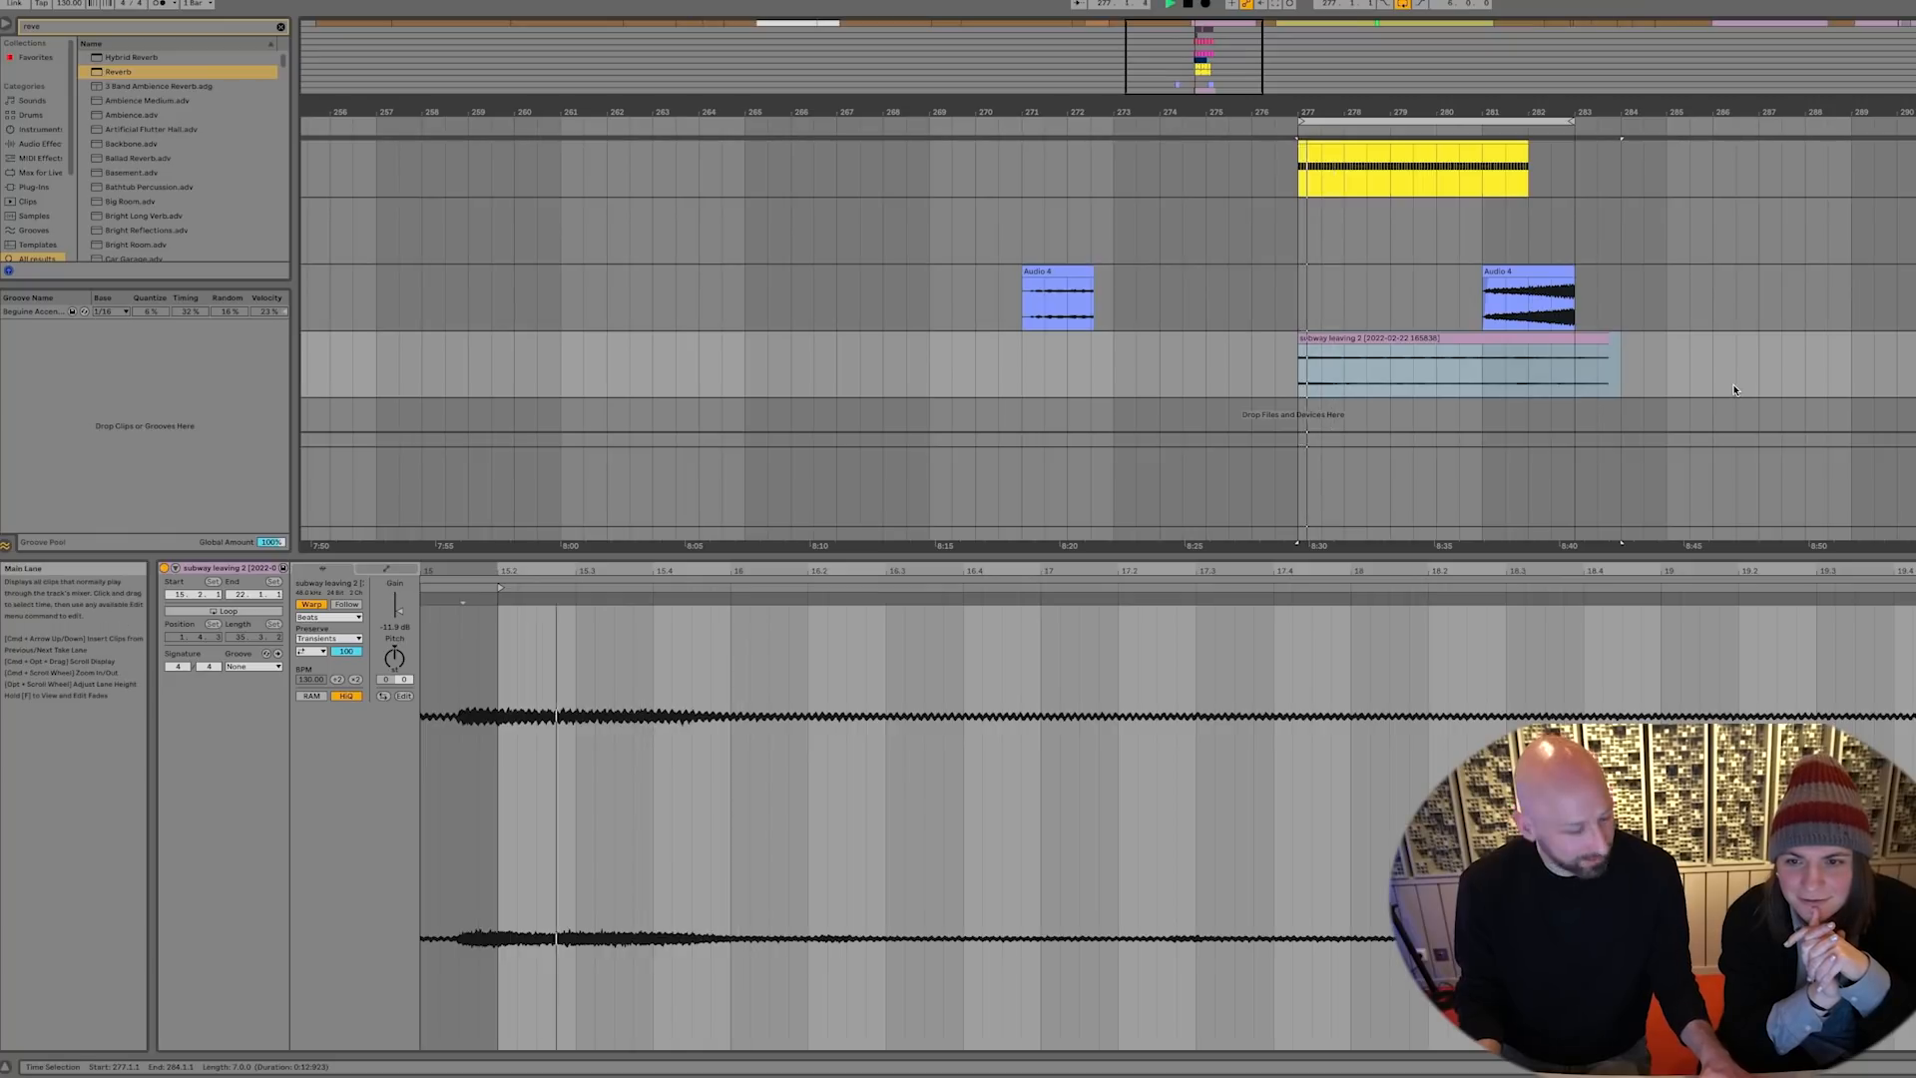
# Stop playback and shift the subway leaving 2 clip's start marker slightly earlier, close to the onset of the loud sound
pyautogui.click(1368, 340)
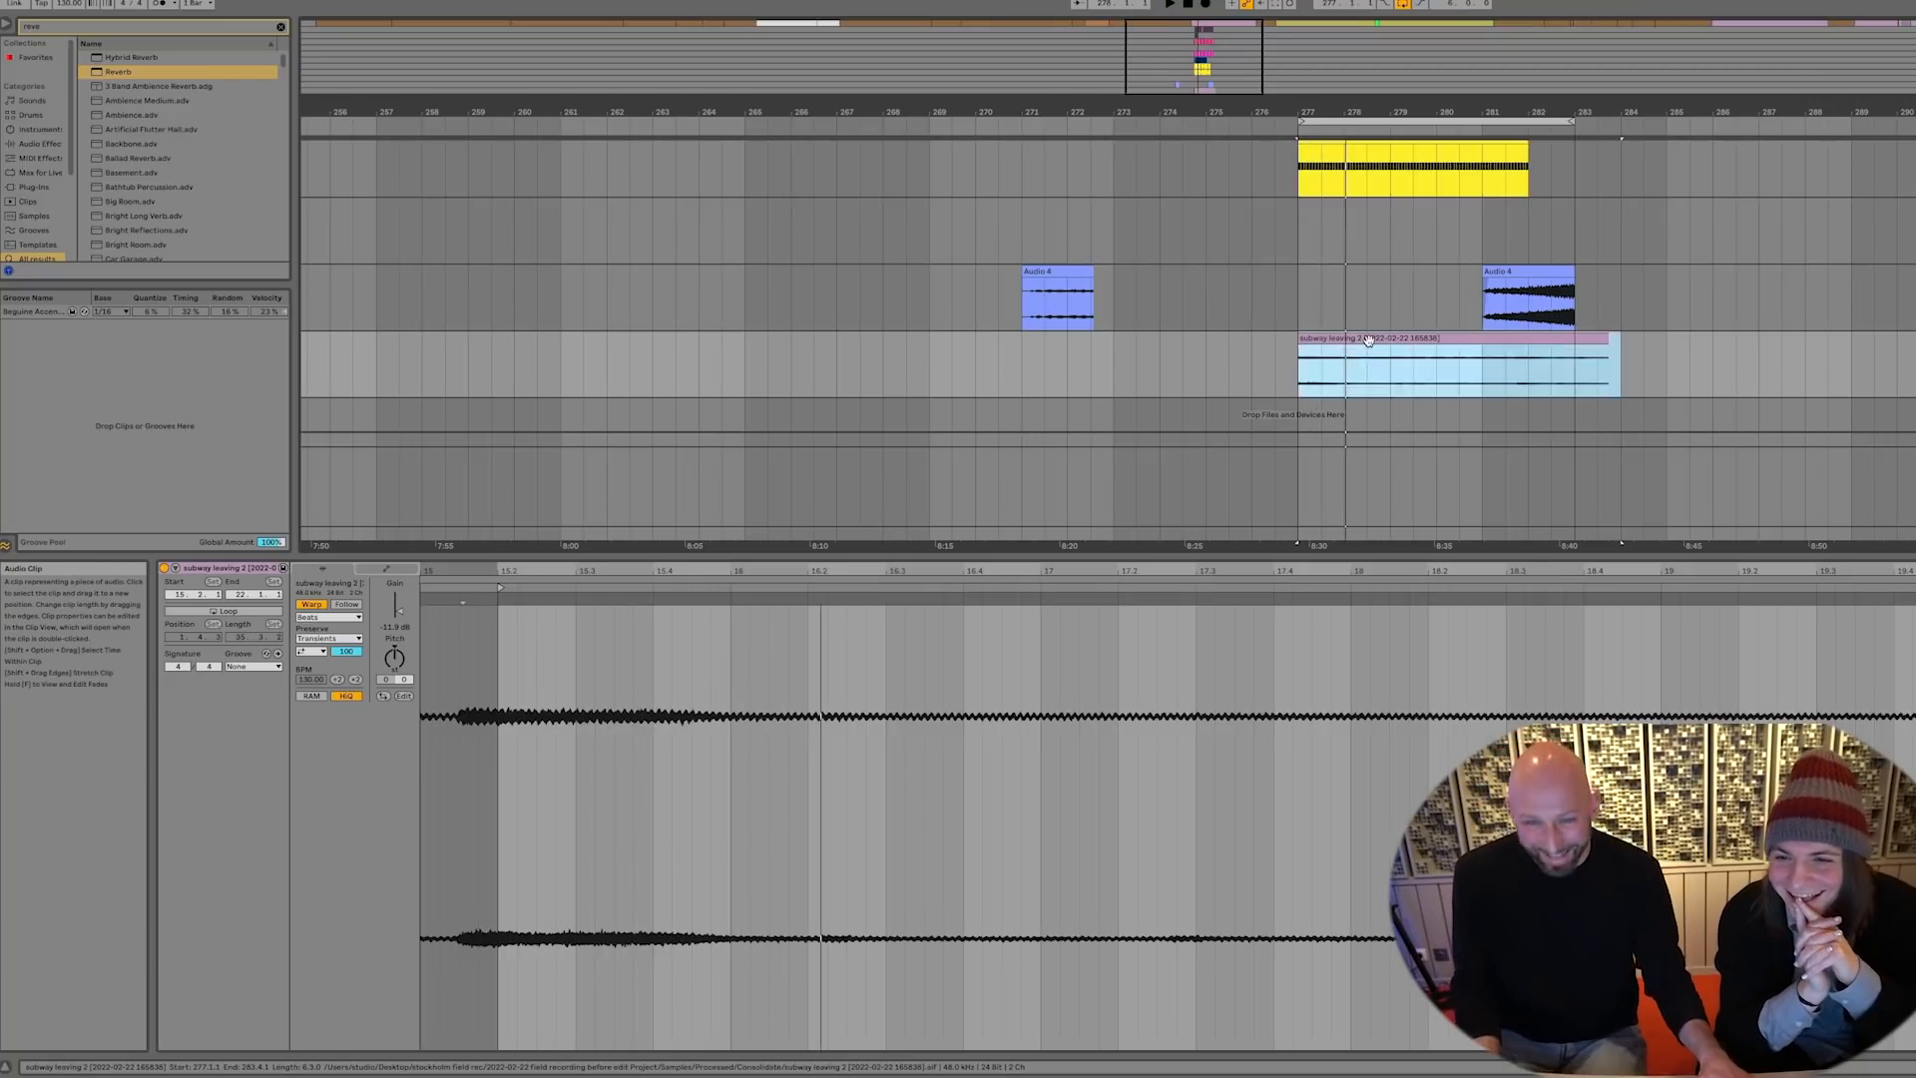
pyautogui.doubleClick(1368, 340)
pyautogui.moveTo(945, 572); pyautogui.dragTo(948, 479)
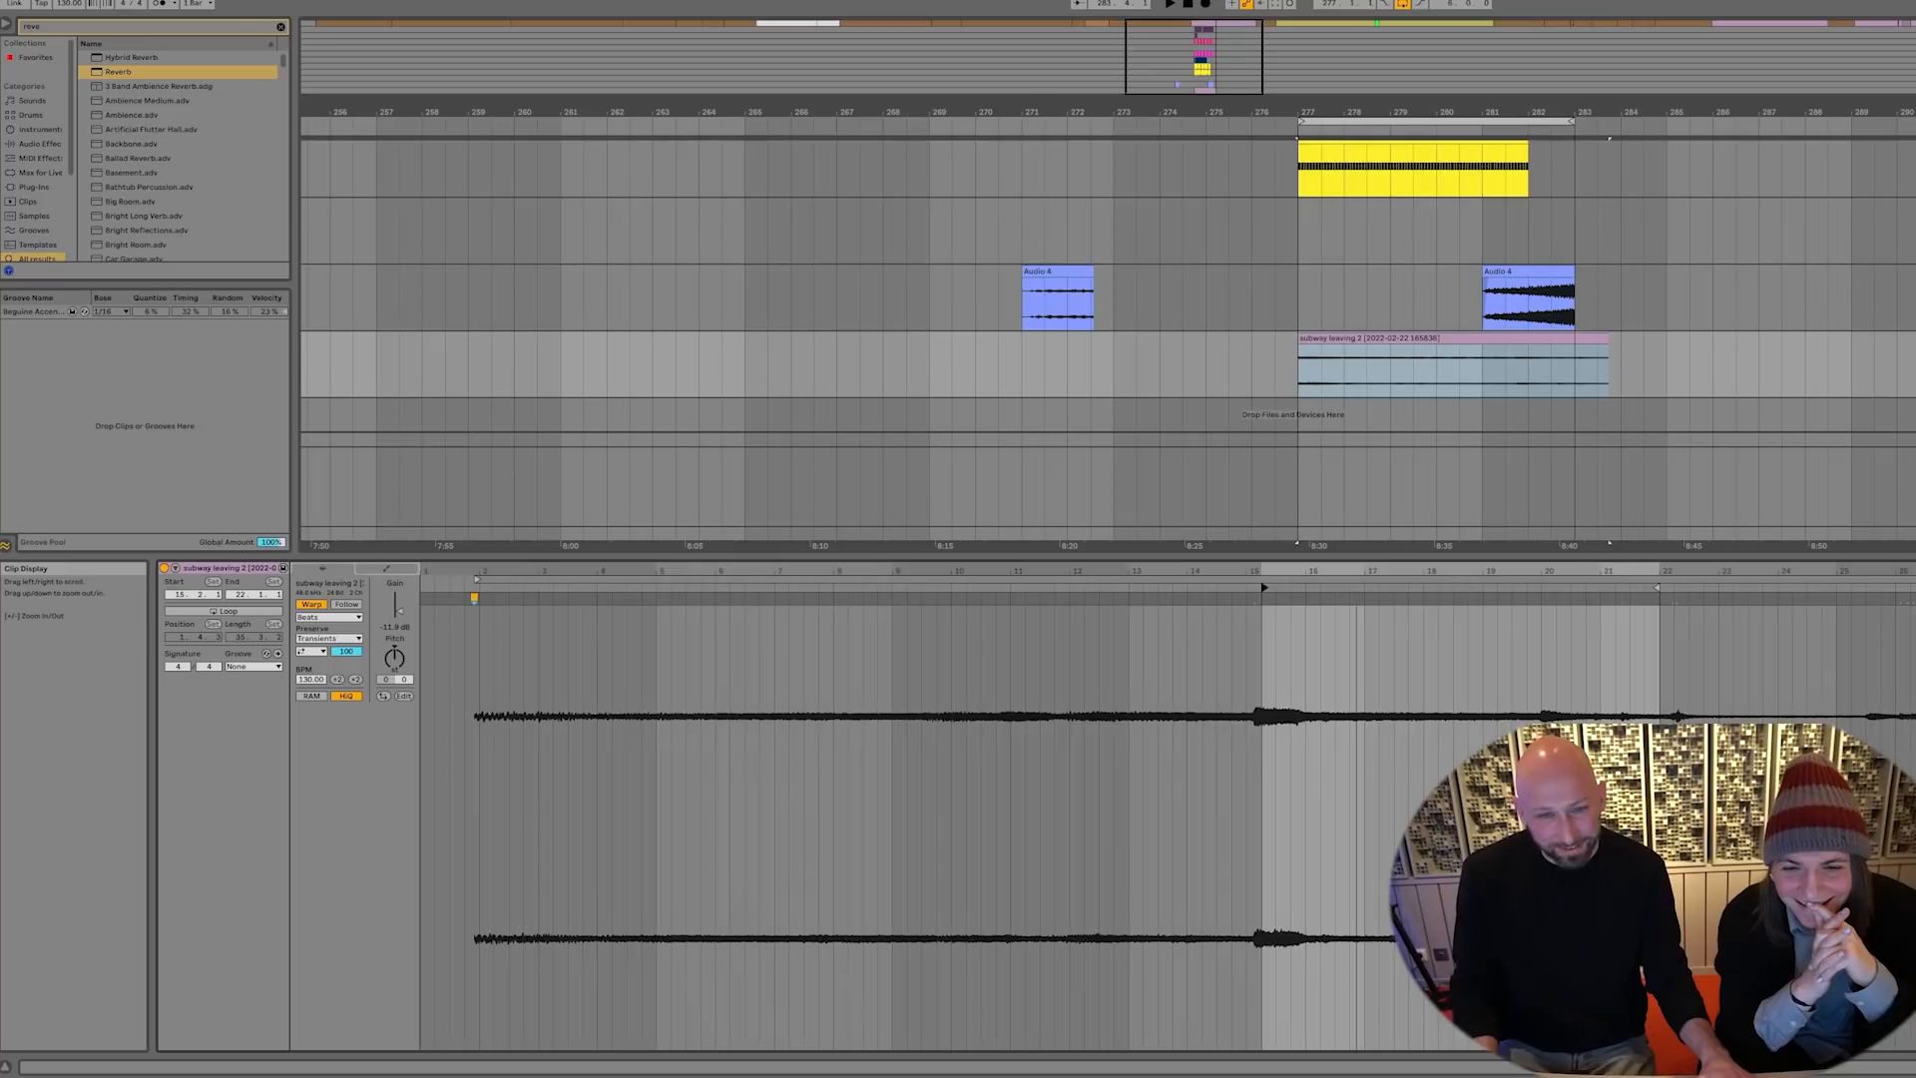
pyautogui.moveTo(1264, 587)
pyautogui.mouseDown()
pyautogui.moveTo(641, 598)
pyautogui.moveTo(1300, 595)
pyautogui.moveTo(1263, 592)
pyautogui.mouseUp()
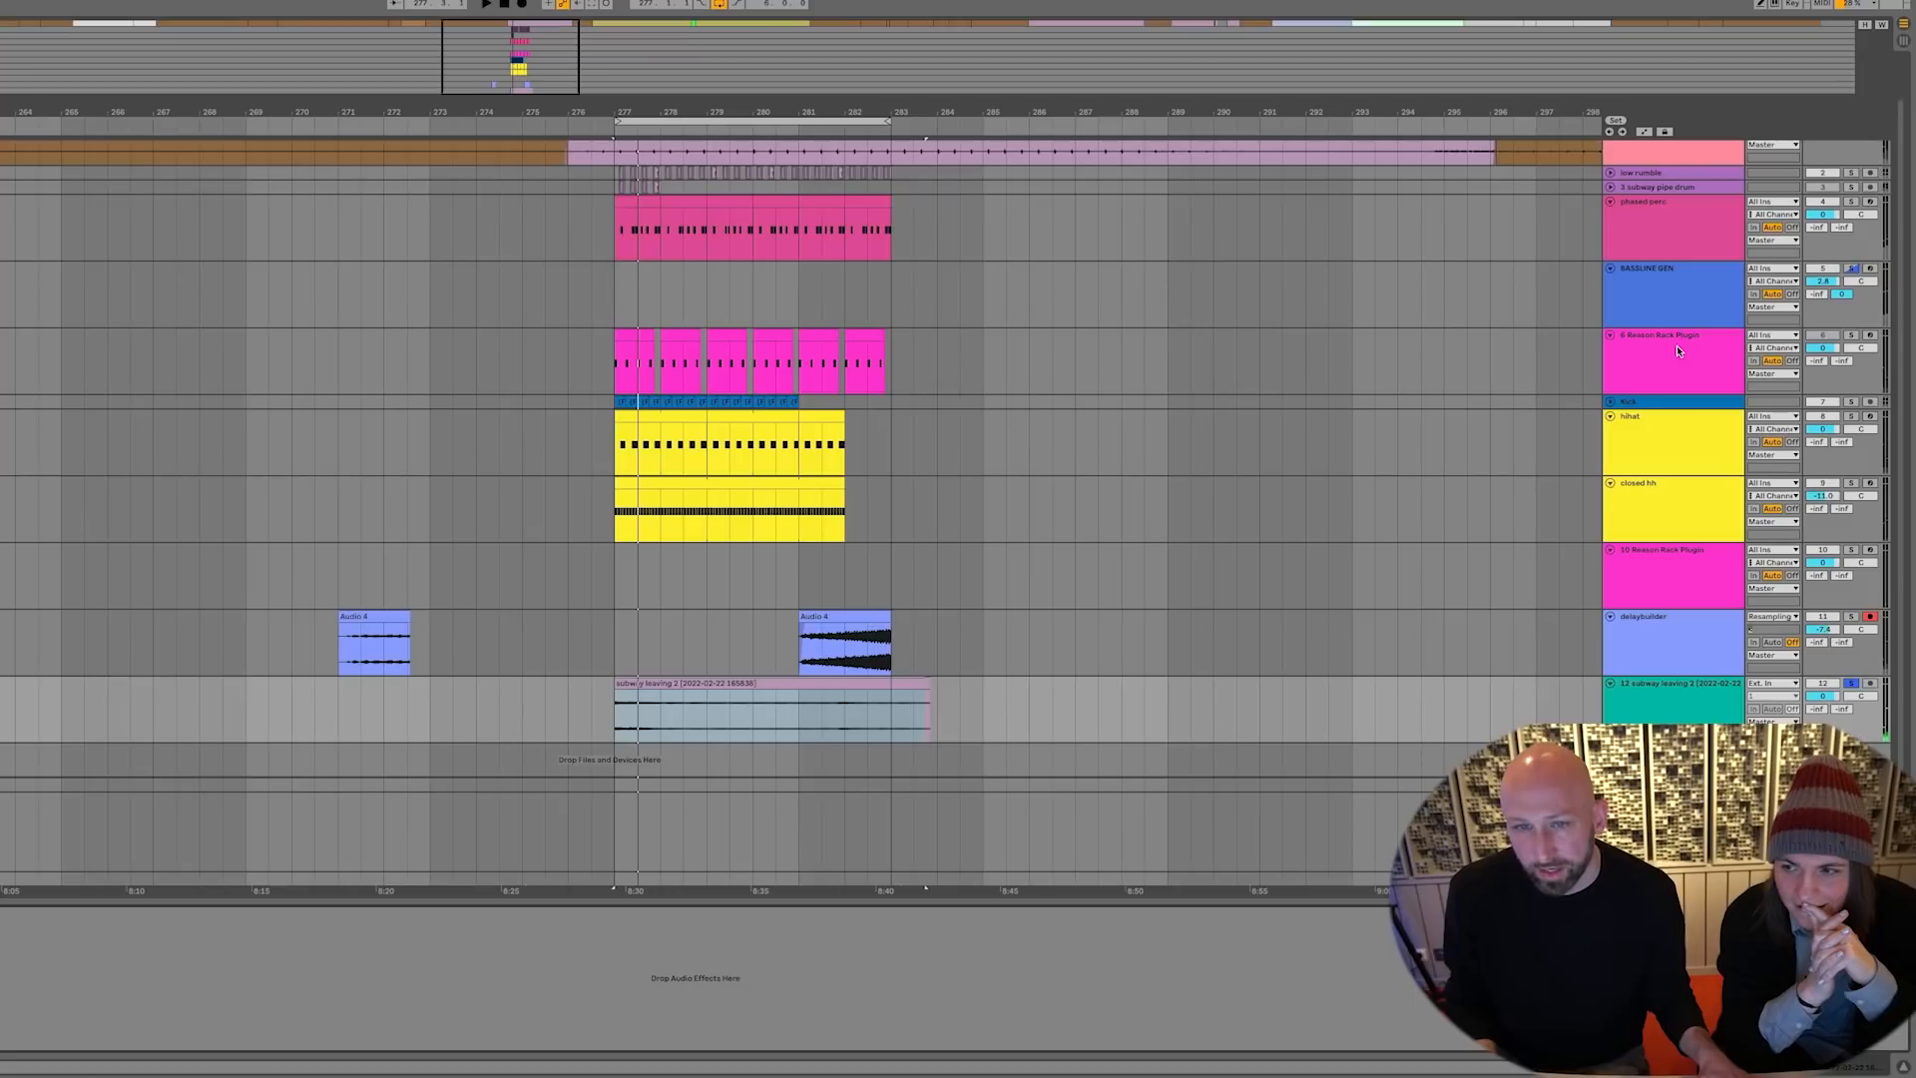
# Split the subway leaving 2 clip at bar 278, delete the remainder and add a long fade-out to the kept piece
pyautogui.click(650, 710)
pyautogui.hotkey('ctrl', 'e')
pyautogui.click(757, 684)
pyautogui.press('Delete')
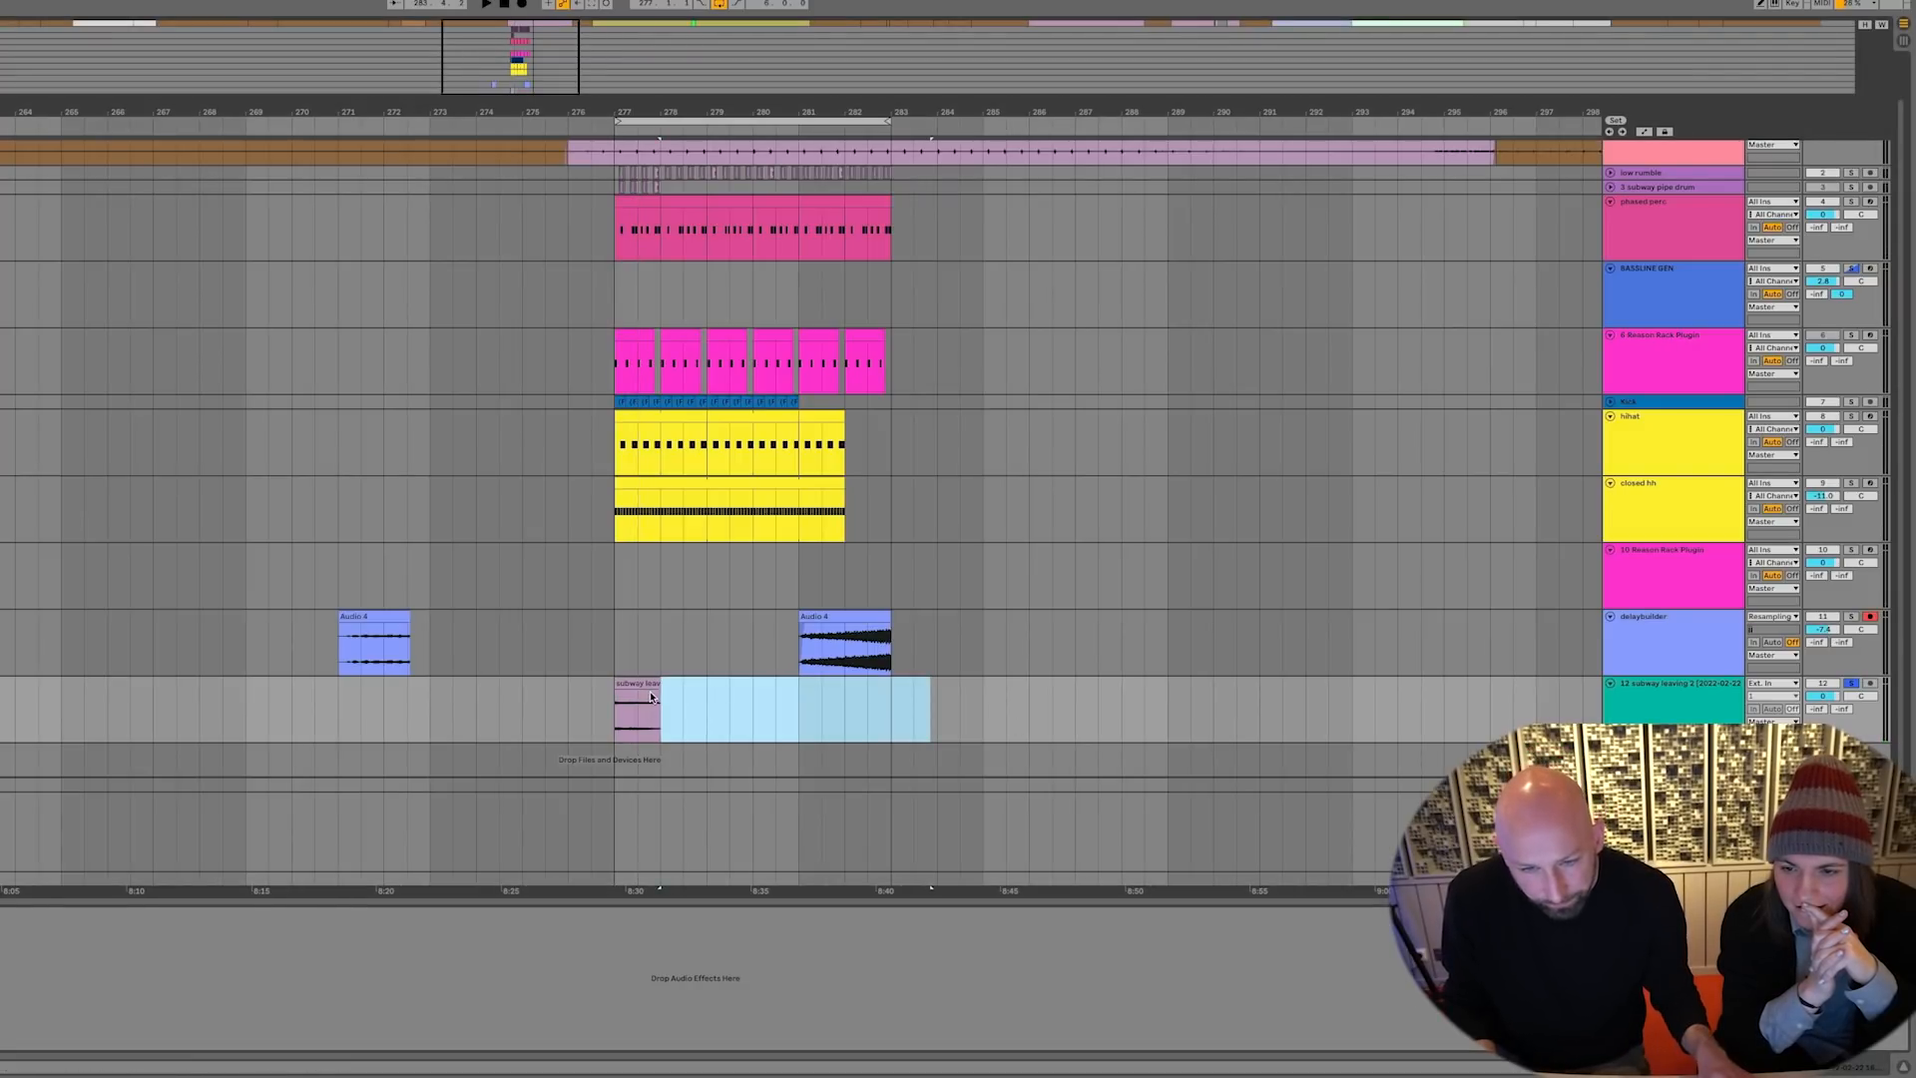
pyautogui.moveTo(658, 695); pyautogui.dragTo(621, 694)
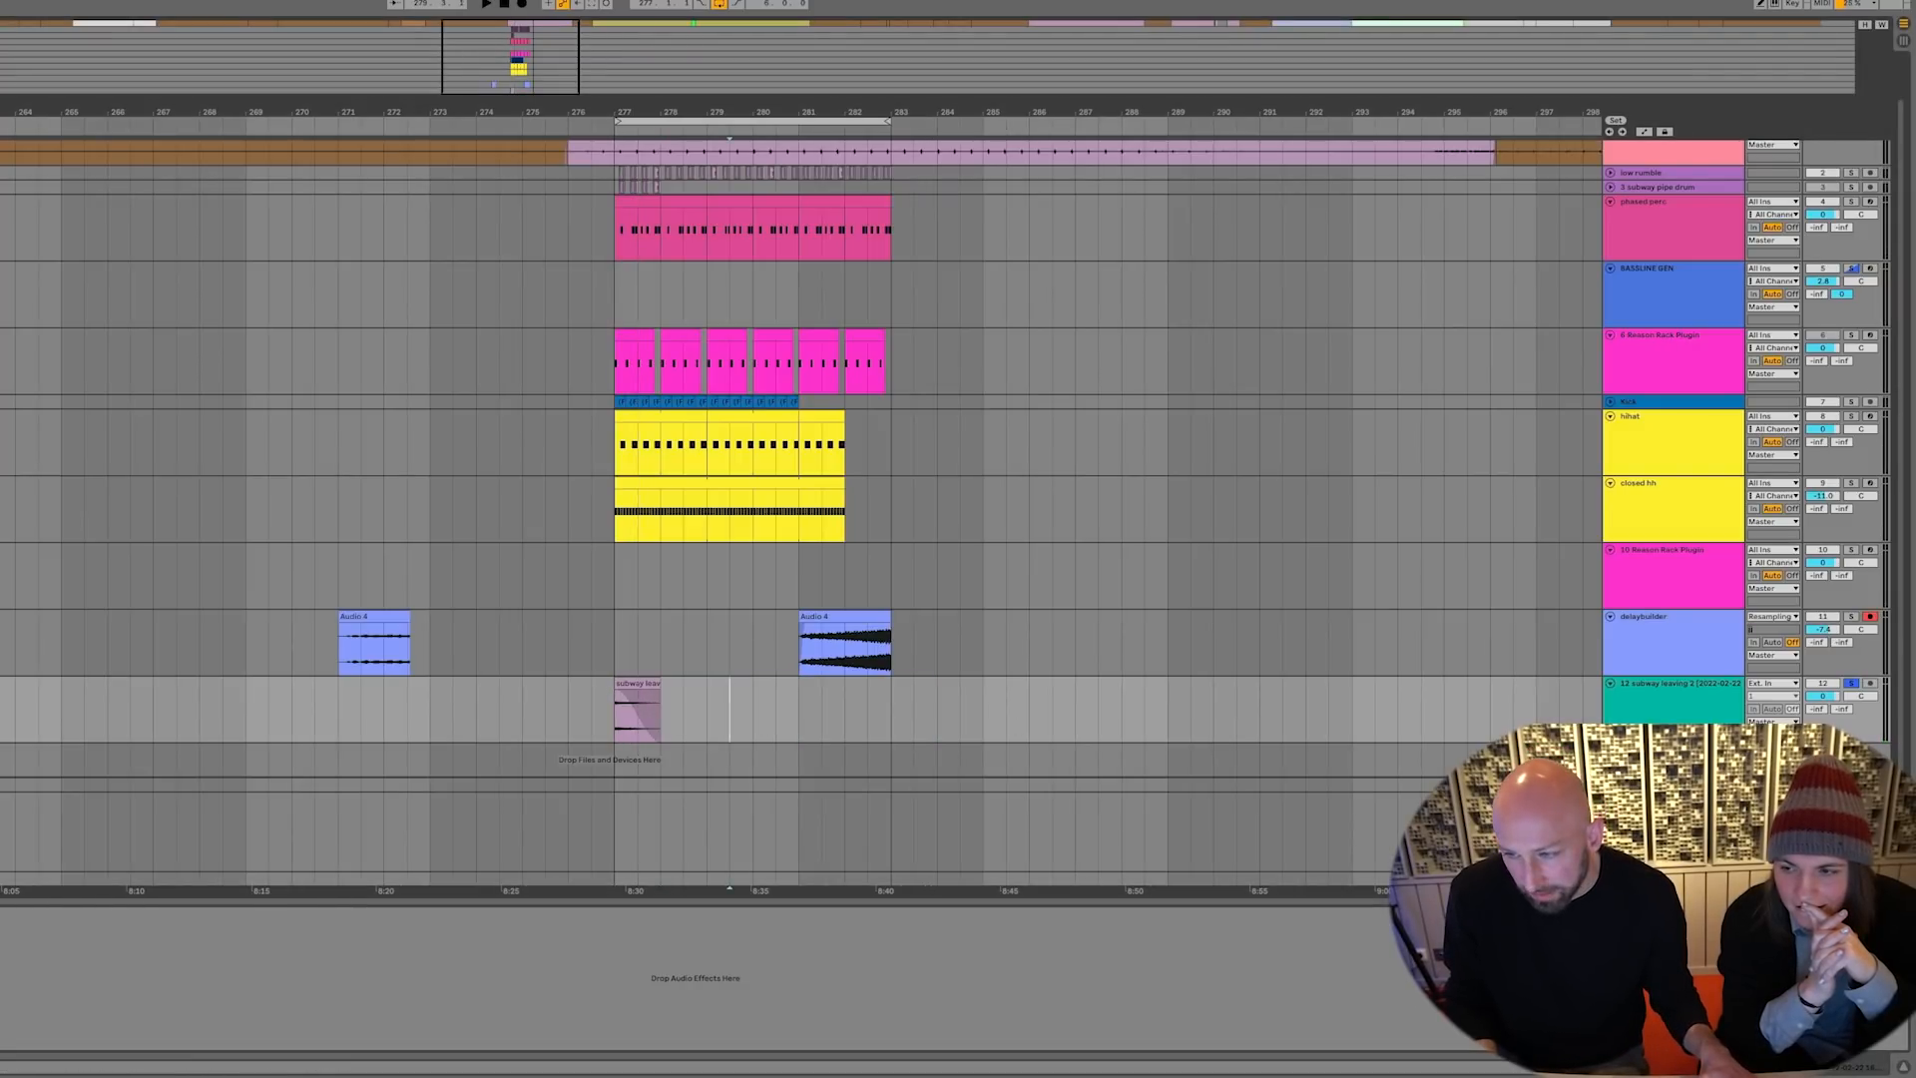
# Play the shortened subway clip and add an EQ Eight to its track
pyautogui.press('space')
pyautogui.click(608, 719)
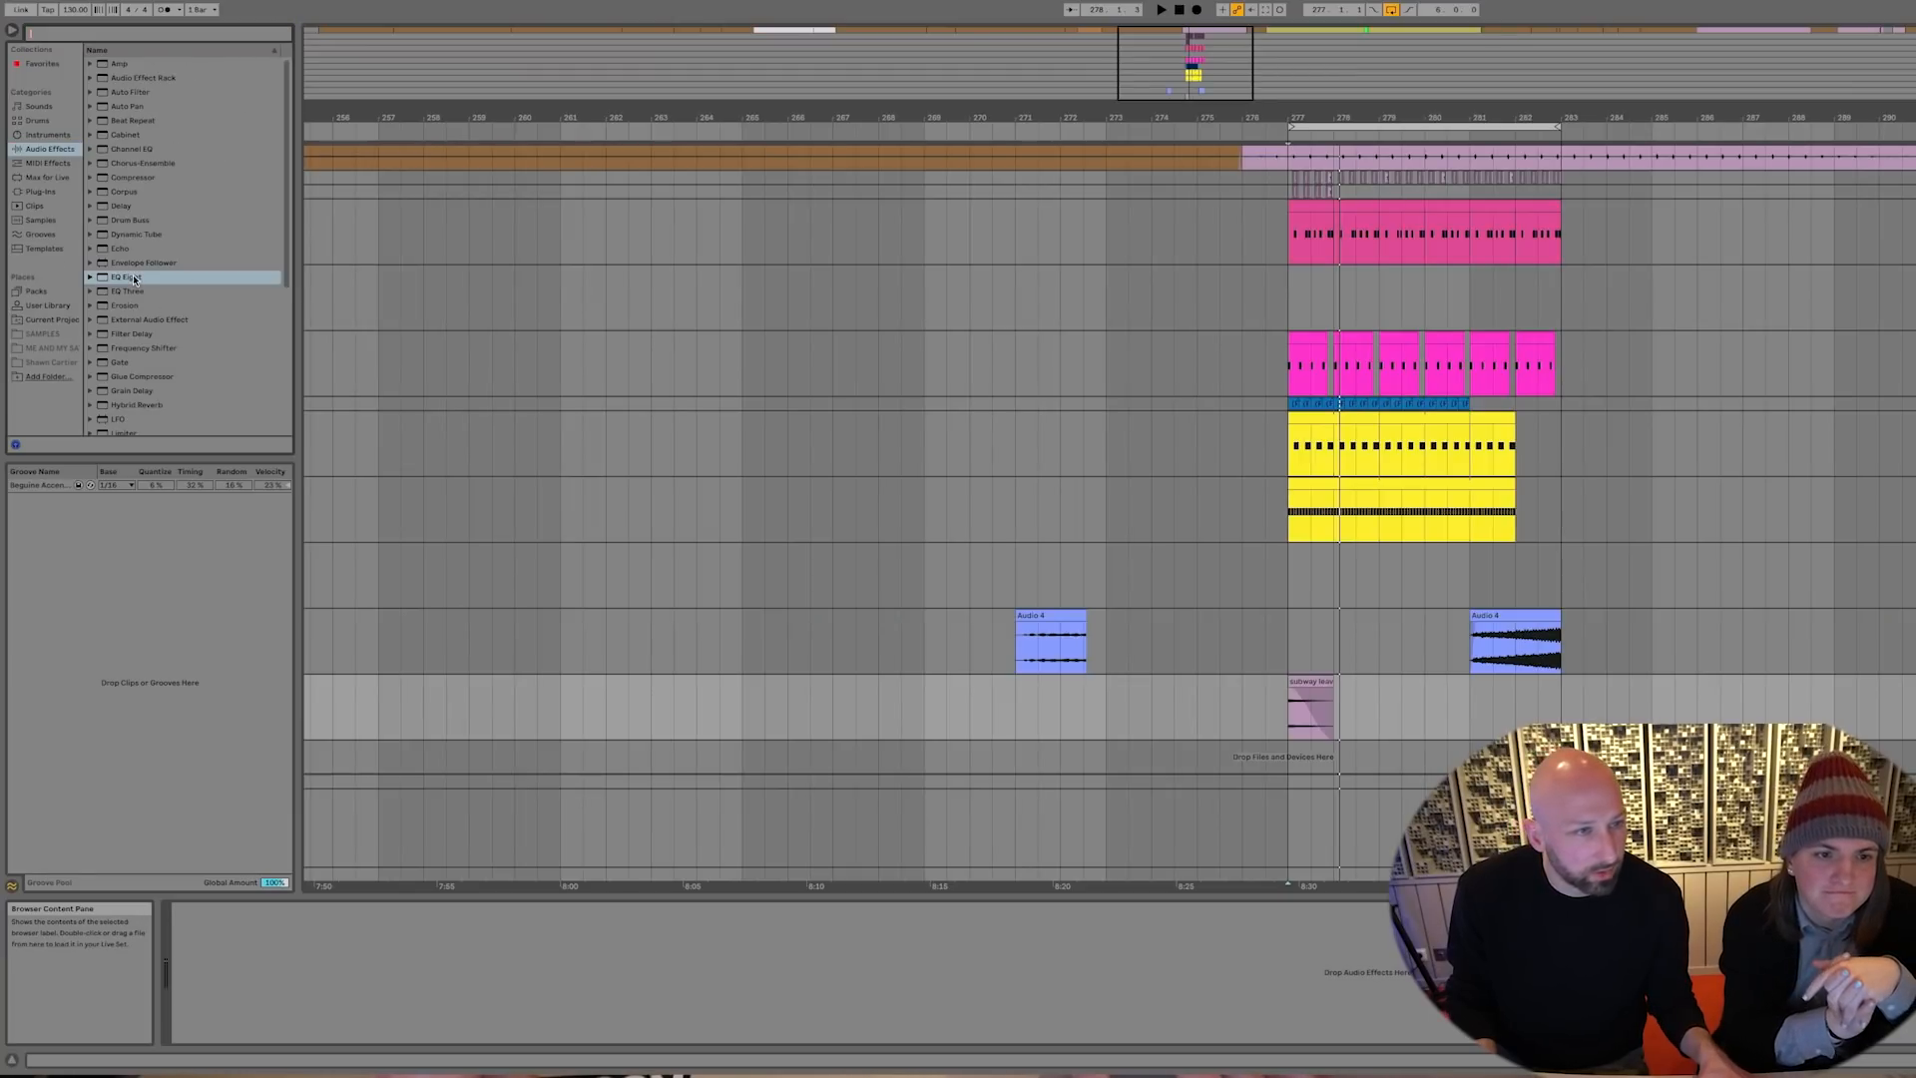
pyautogui.moveTo(135, 279); pyautogui.dragTo(1178, 644)
pyautogui.moveTo(1327, 717); pyautogui.dragTo(1327, 717)
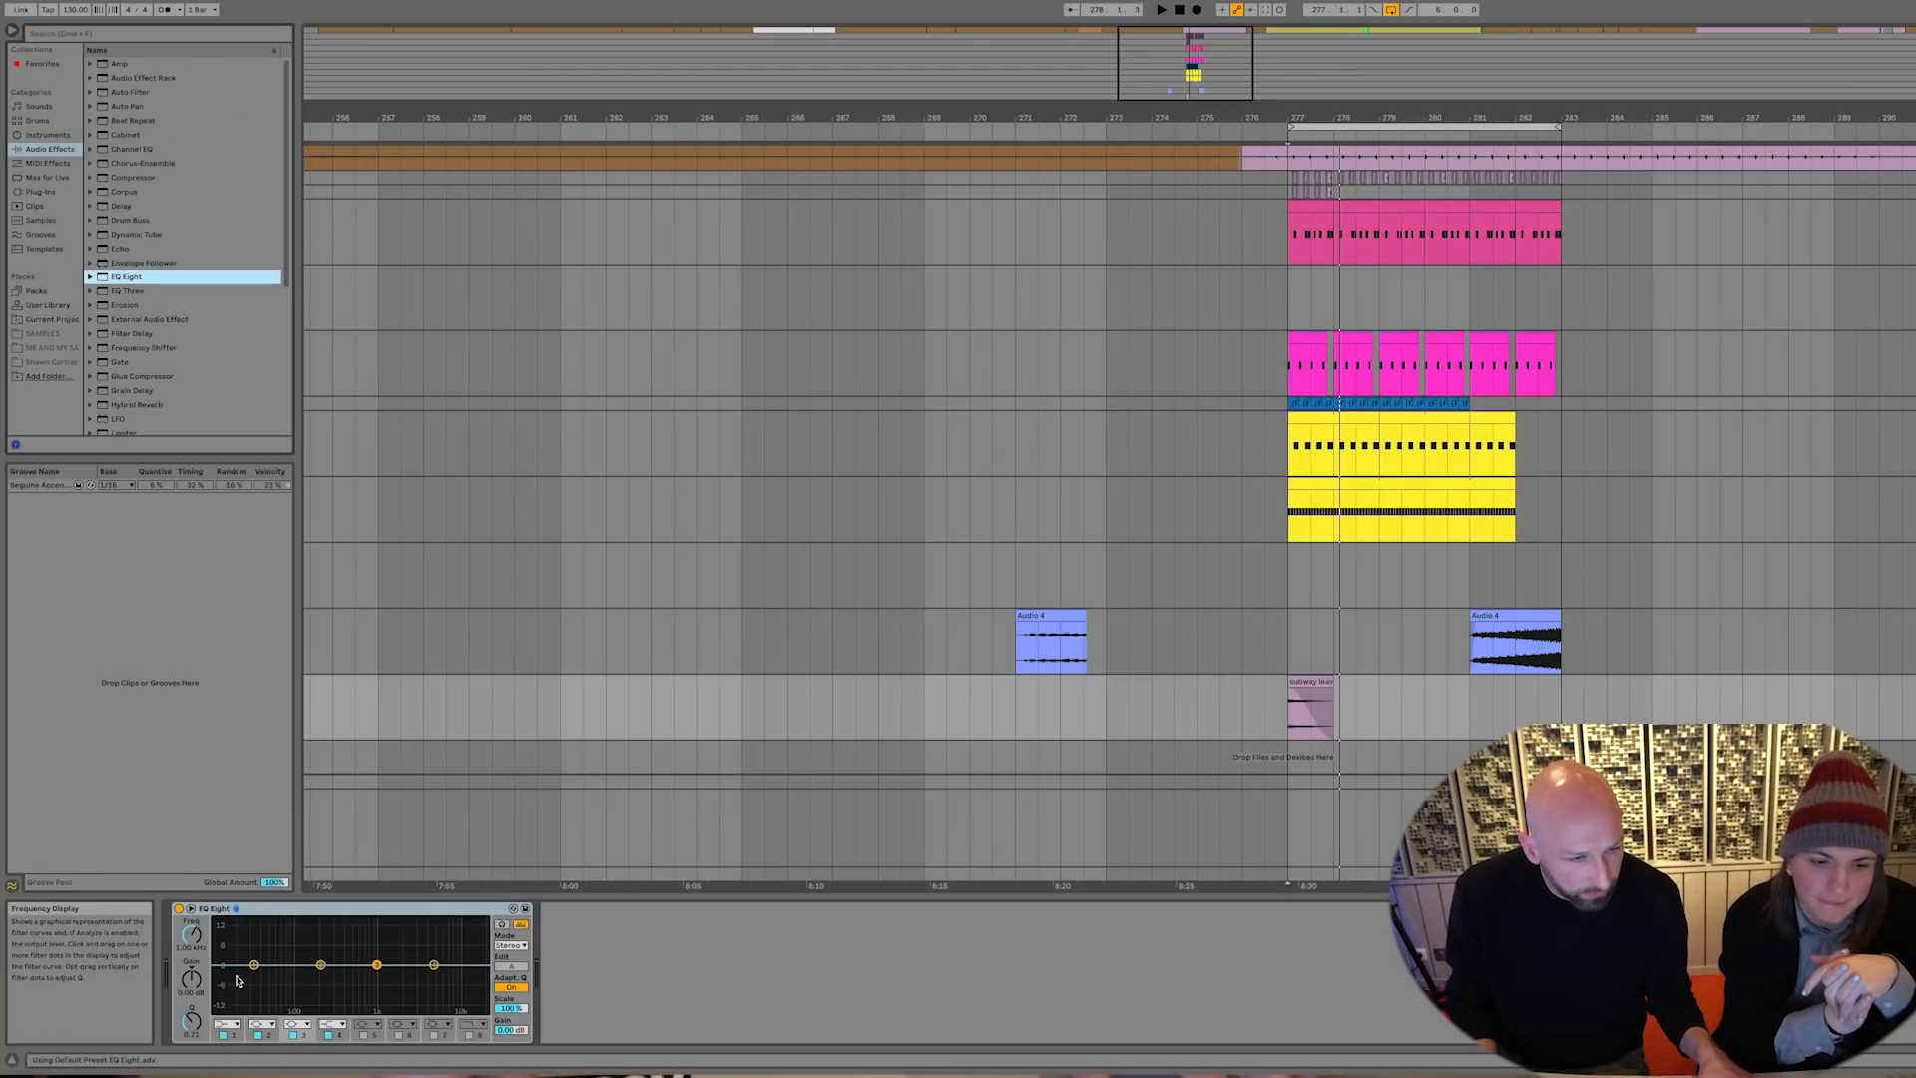
# Make EQ Eight band 1 a low cut at about 1.8 kHz and boost band 4 about 4 dB near 8 kHz while playing the clip
pyautogui.click(233, 1025)
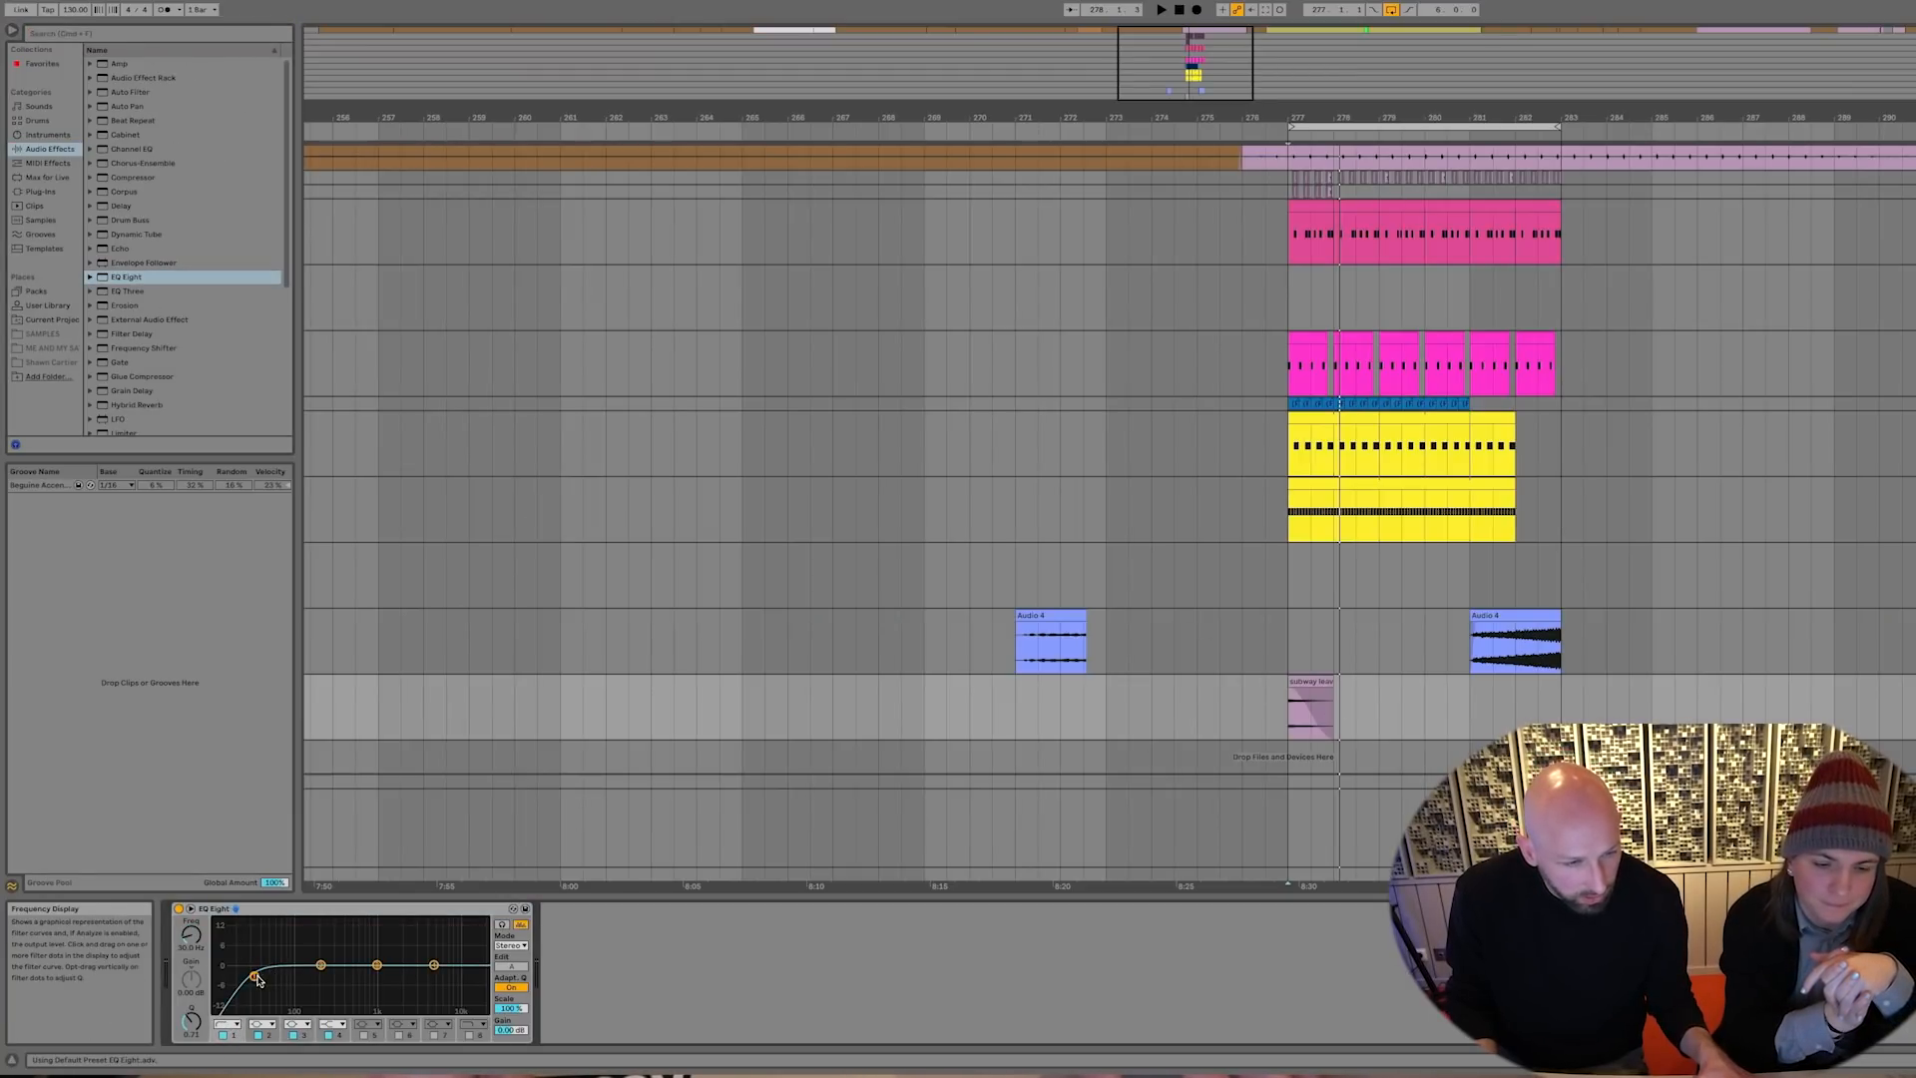
pyautogui.press('space')
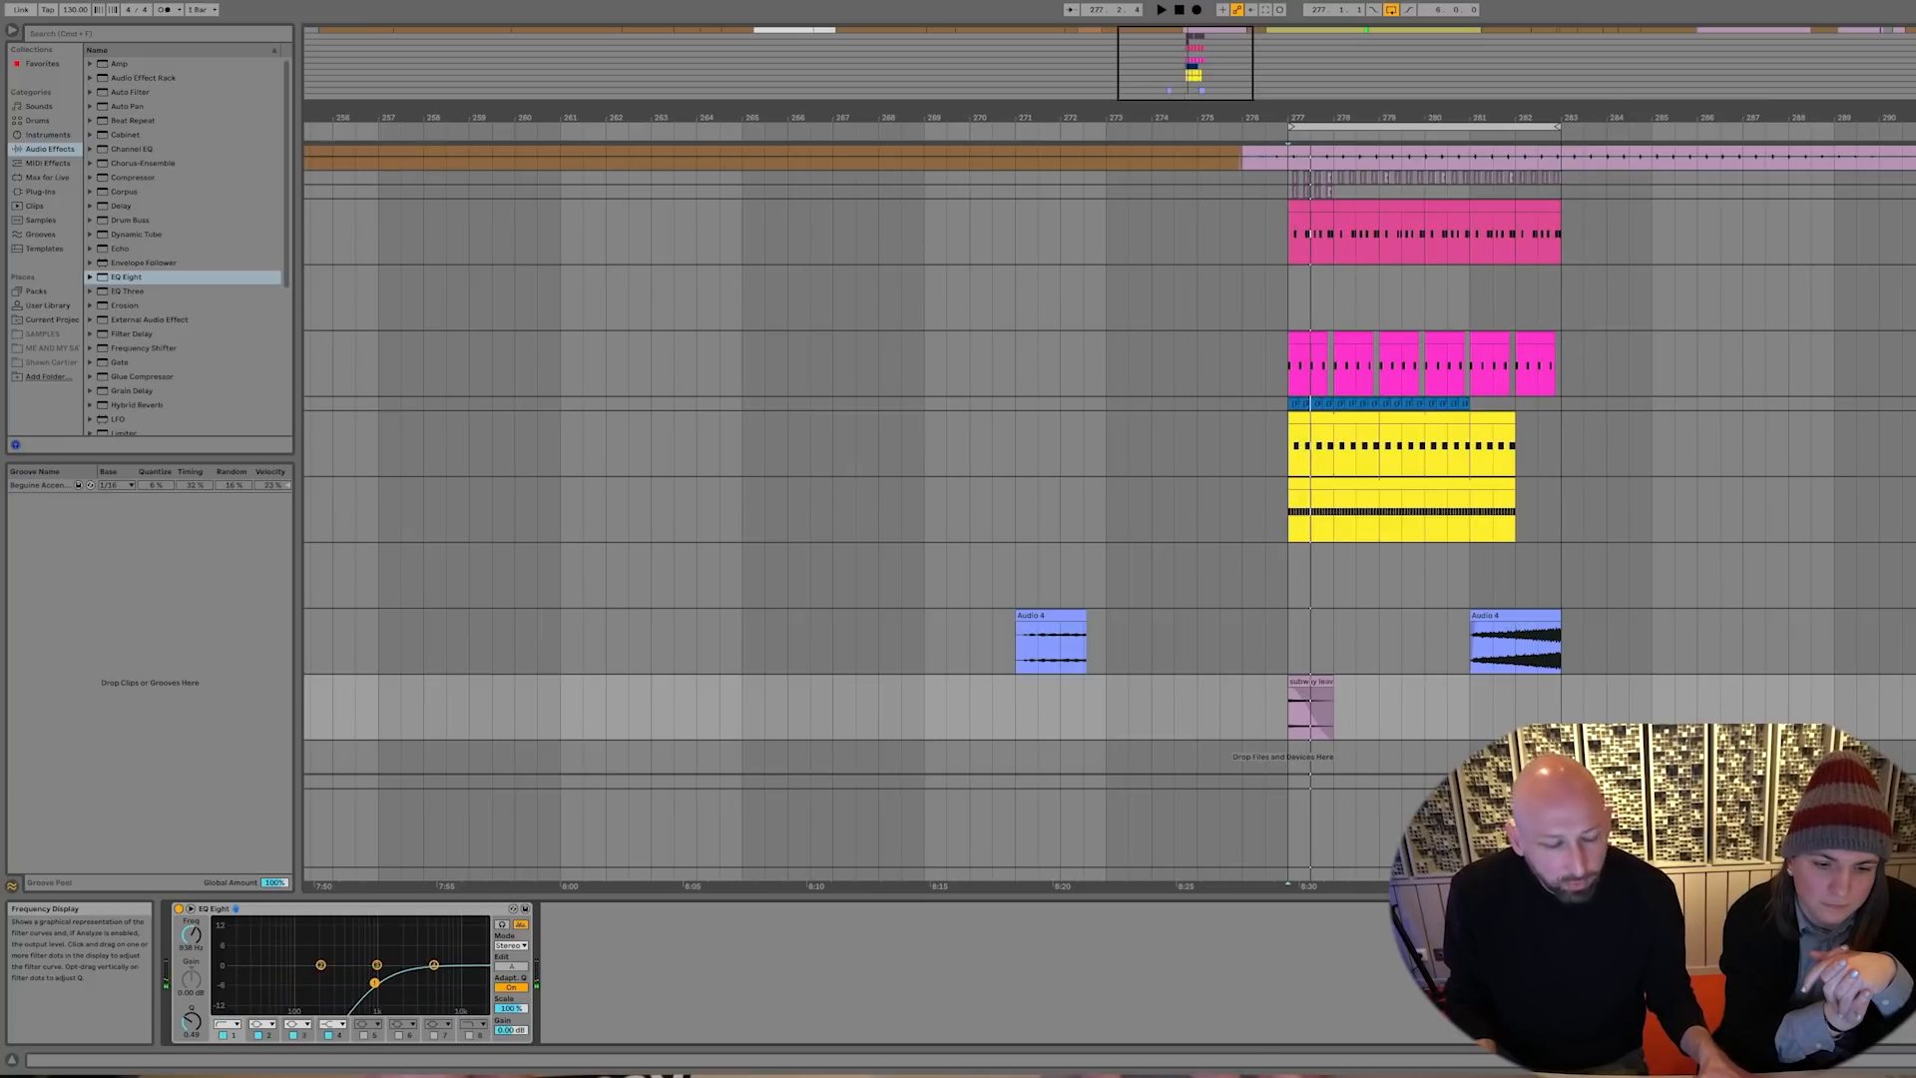
pyautogui.moveTo(374, 983); pyautogui.dragTo(379, 983)
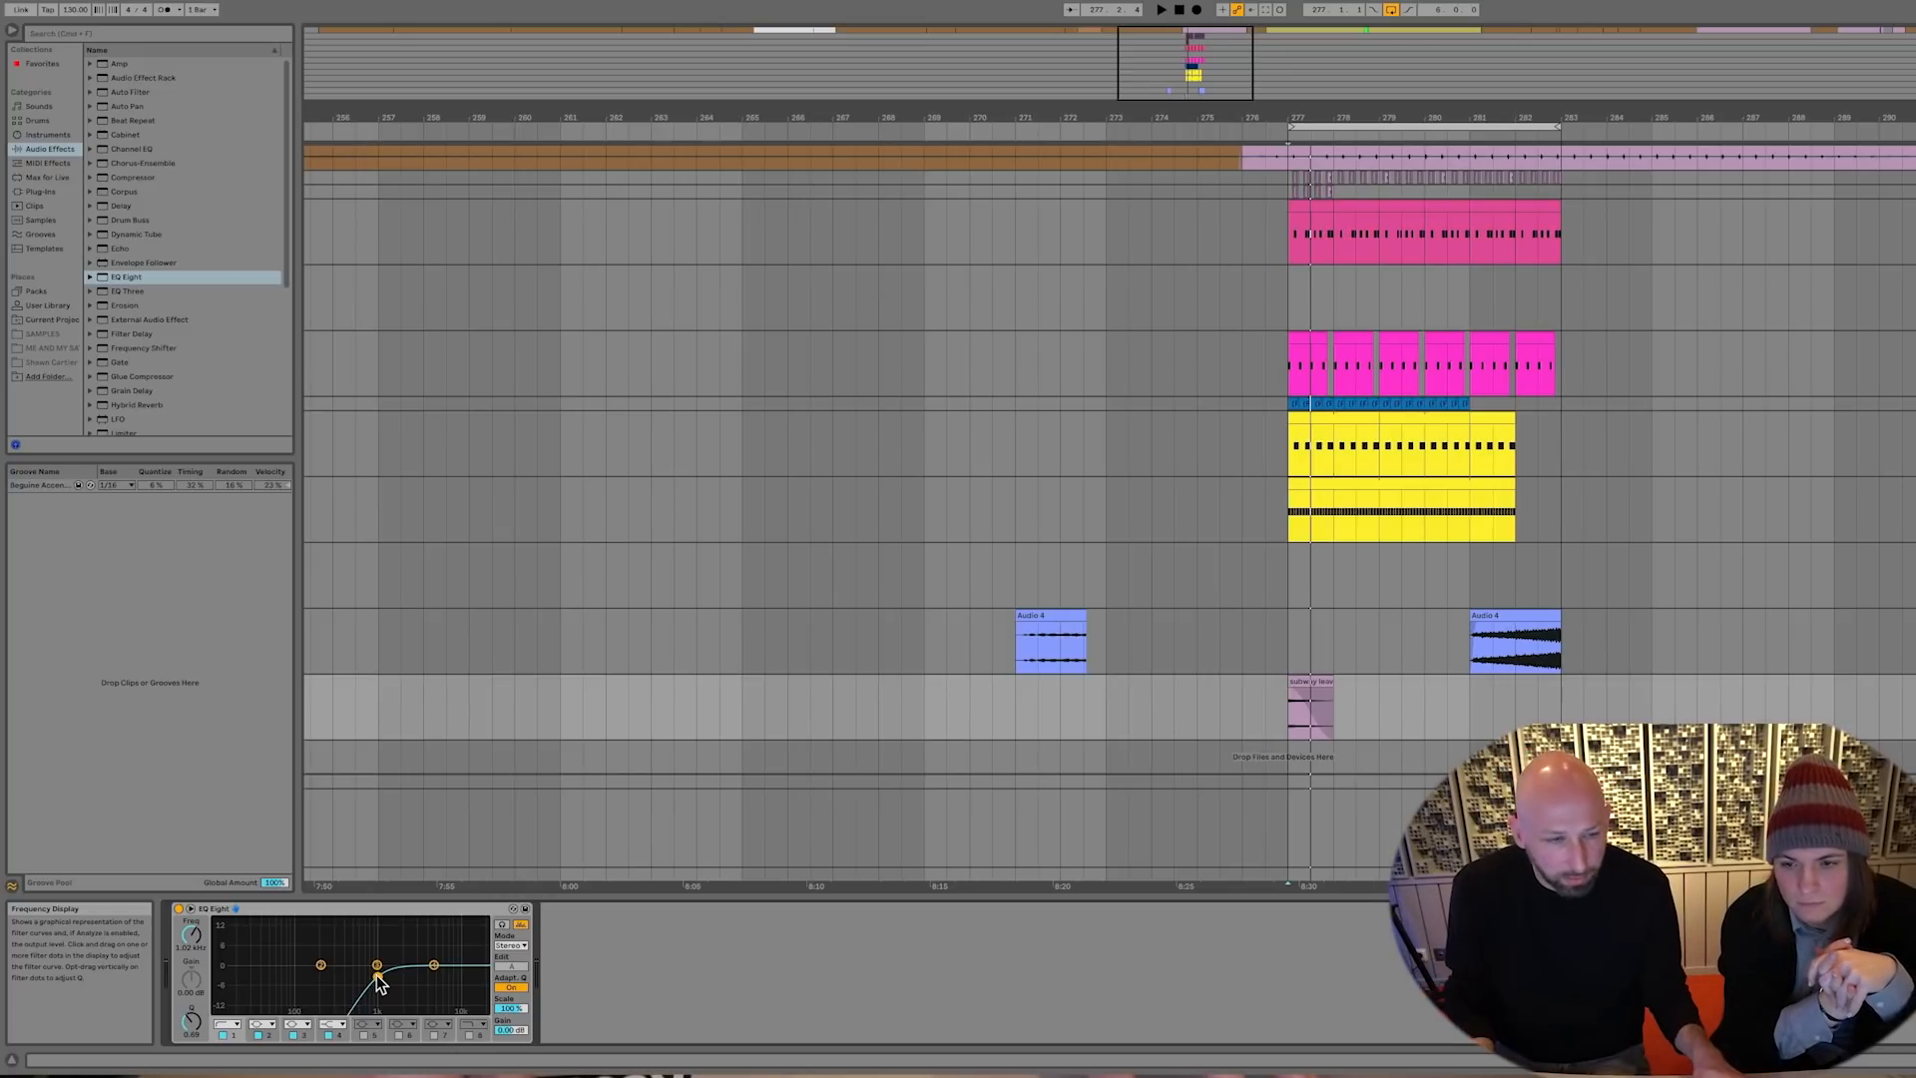
pyautogui.press('space')
pyautogui.moveTo(374, 976); pyautogui.dragTo(396, 975)
pyautogui.press('space')
pyautogui.press('space')
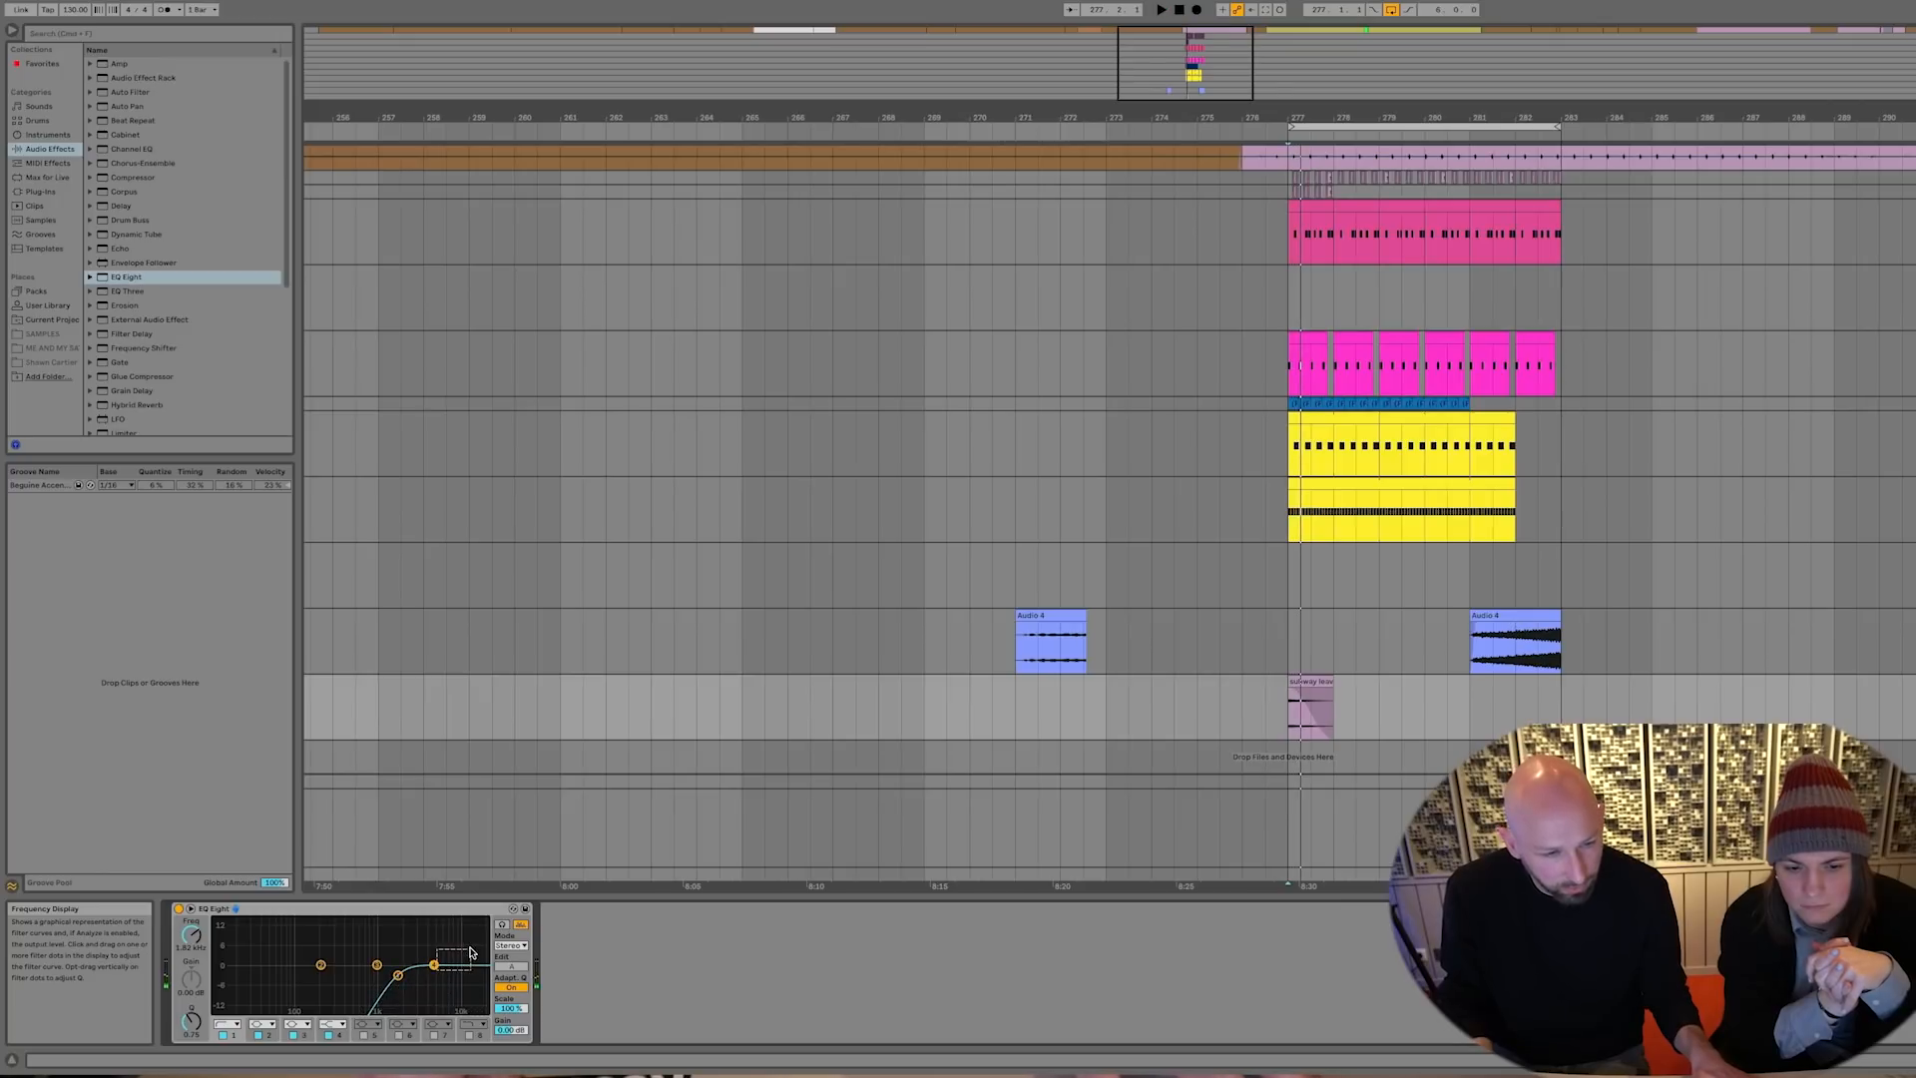
pyautogui.moveTo(444, 956); pyautogui.dragTo(454, 948)
pyautogui.press('space')
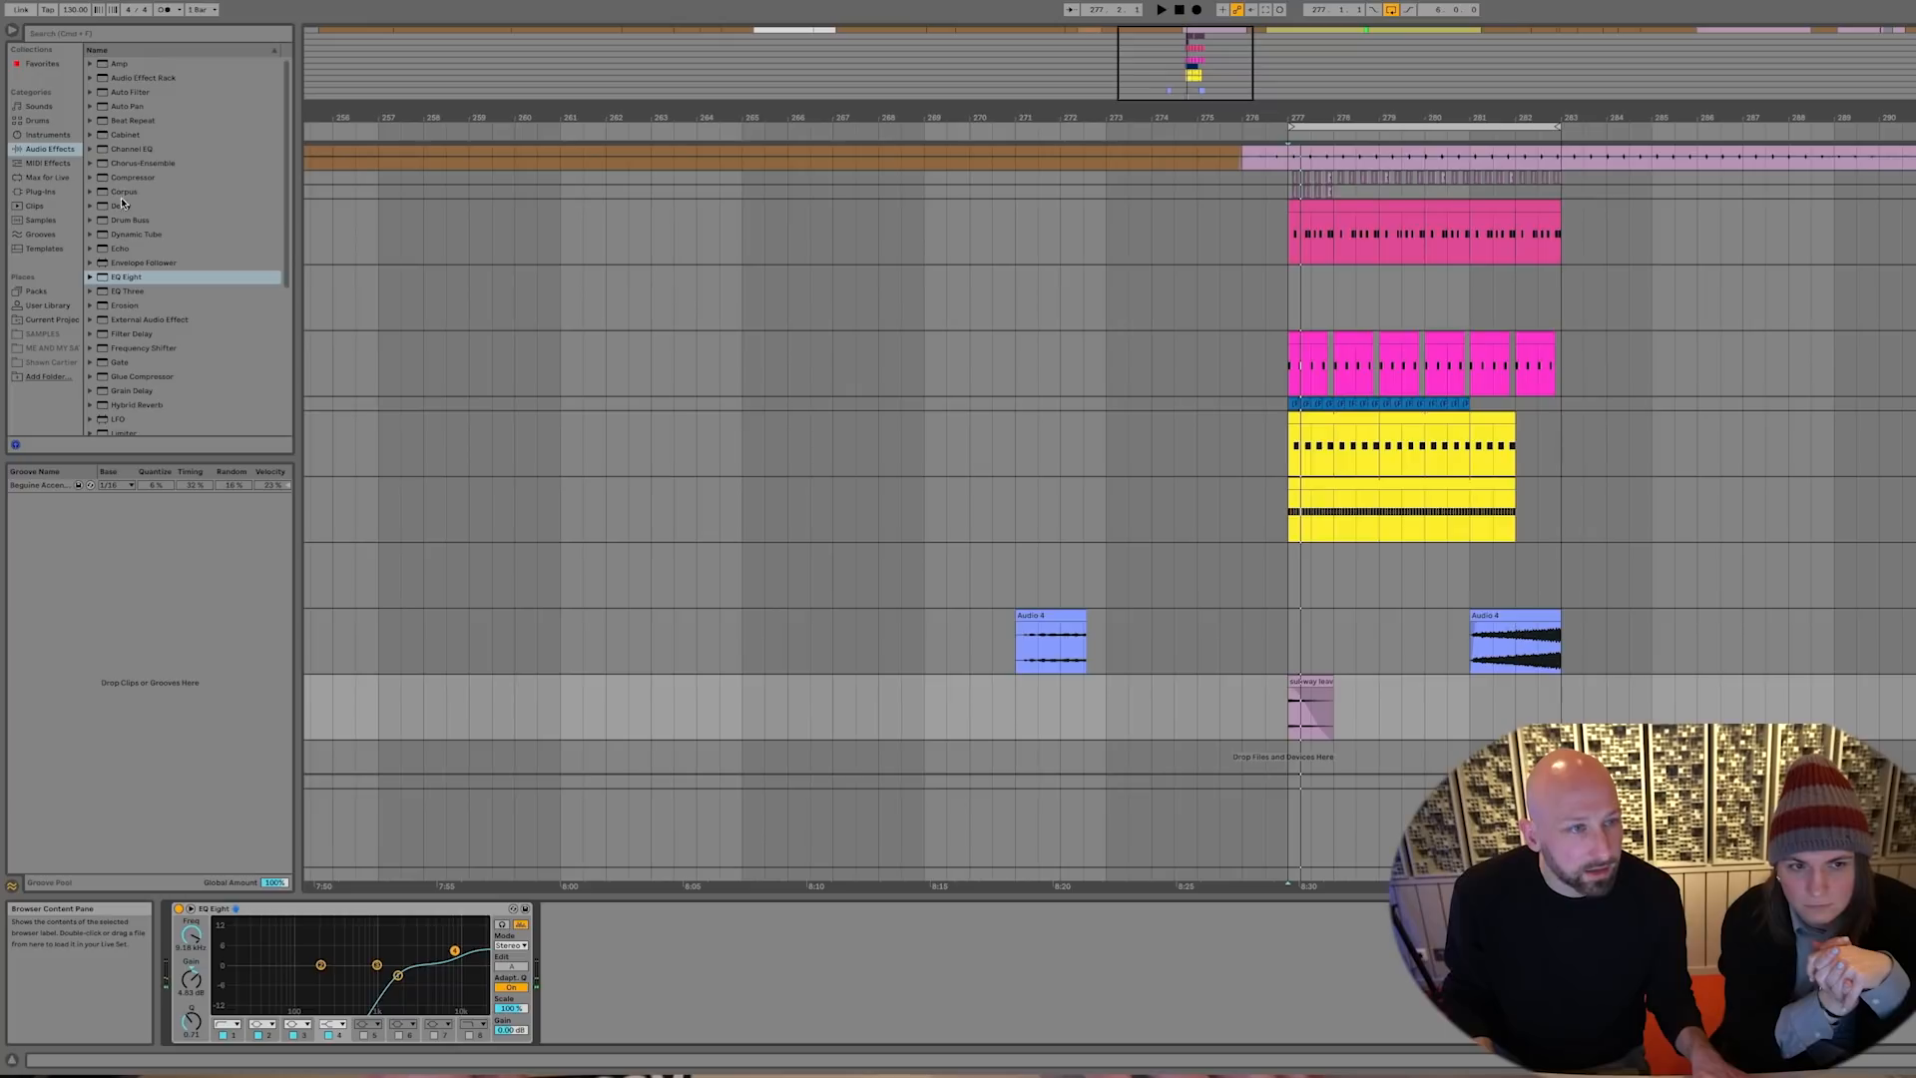
# Add a Delay after the EQ Eight, enable Ping Pong and play the clip through it
pyautogui.moveTo(115, 206); pyautogui.dragTo(344, 516)
pyautogui.moveTo(577, 953); pyautogui.dragTo(711, 991)
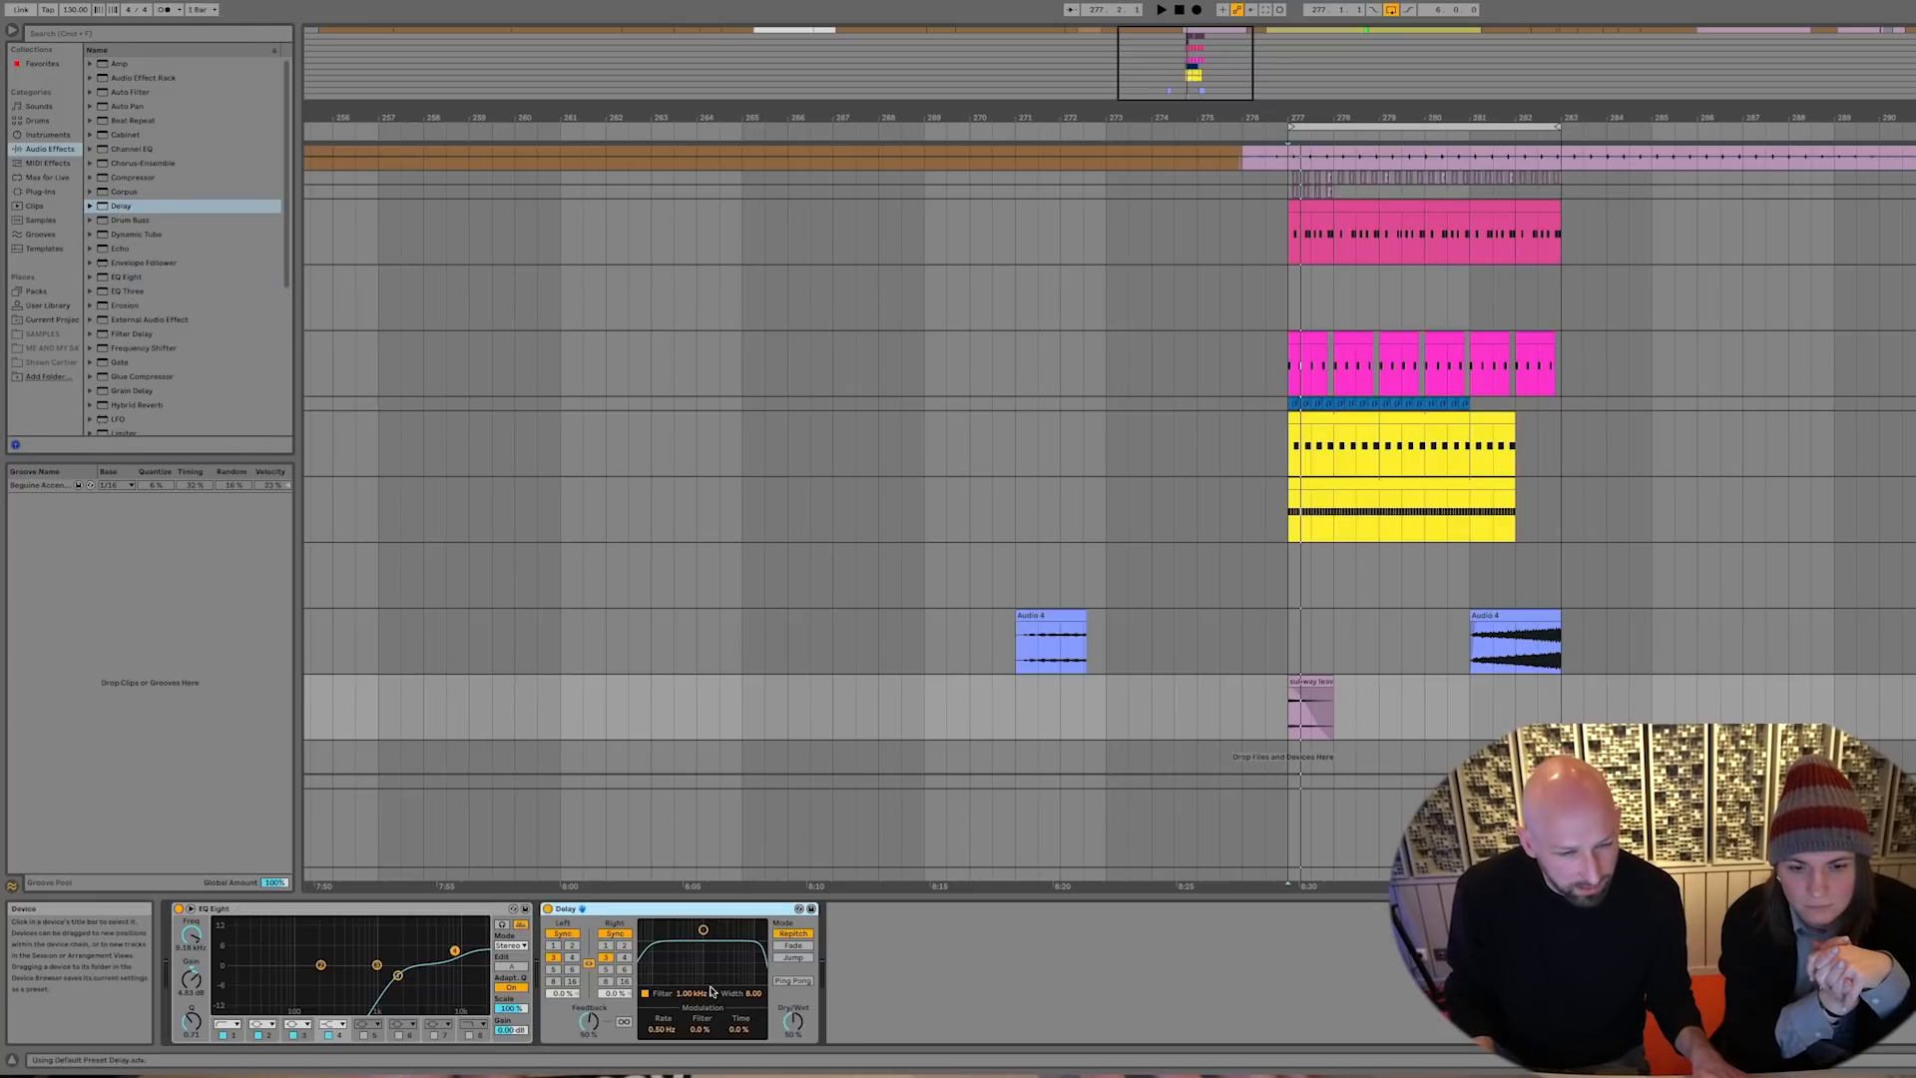
pyautogui.click(796, 980)
pyautogui.press('space')
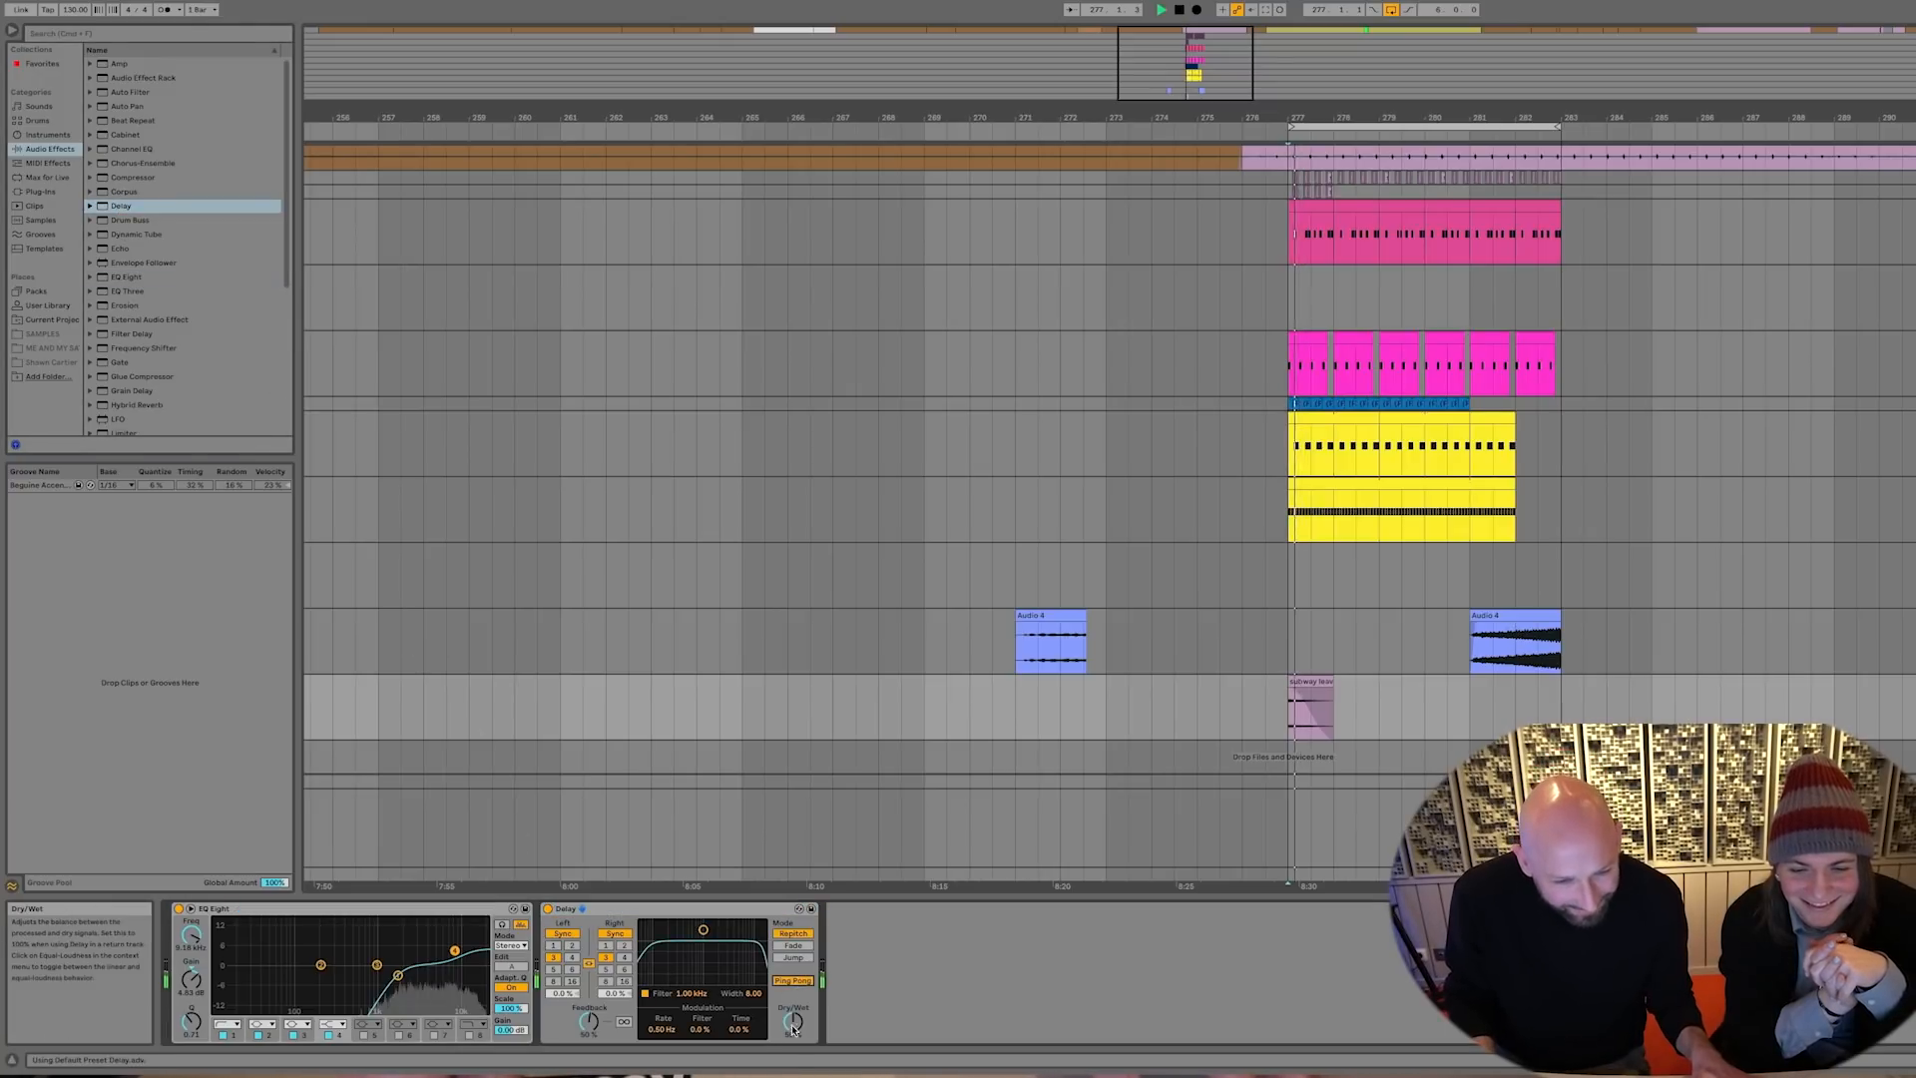
# Raise the Delay's feedback and reduce its dry/wet mix while replaying the clip
pyautogui.press('space')
pyautogui.press('space')
pyautogui.moveTo(589, 1022); pyautogui.dragTo(588, 1002)
pyautogui.press('space')
pyautogui.press('space')
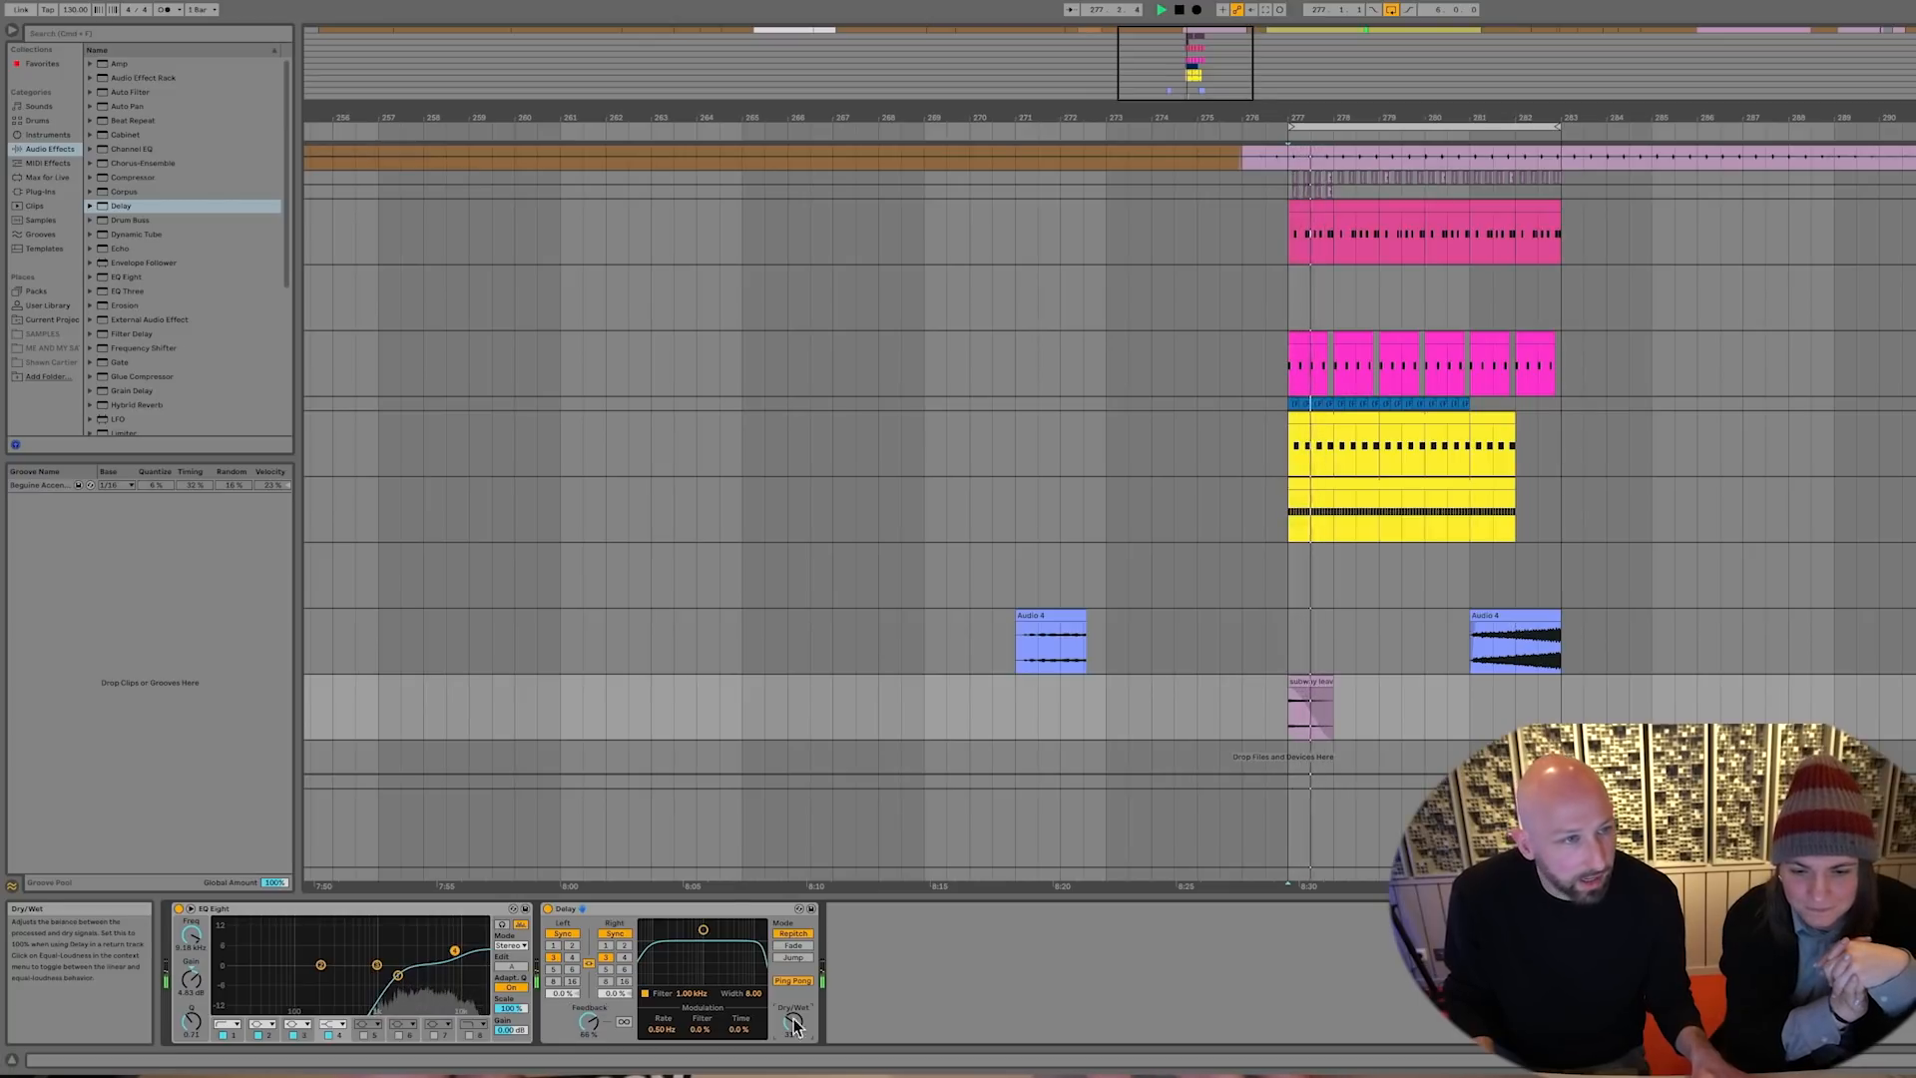
# Add a Compressor after the Delay, sidechain it from the kick track, and lower its threshold to about -19 dB with a longer release
pyautogui.scroll(-3, 181, 291)
pyautogui.scroll(3, 180, 292)
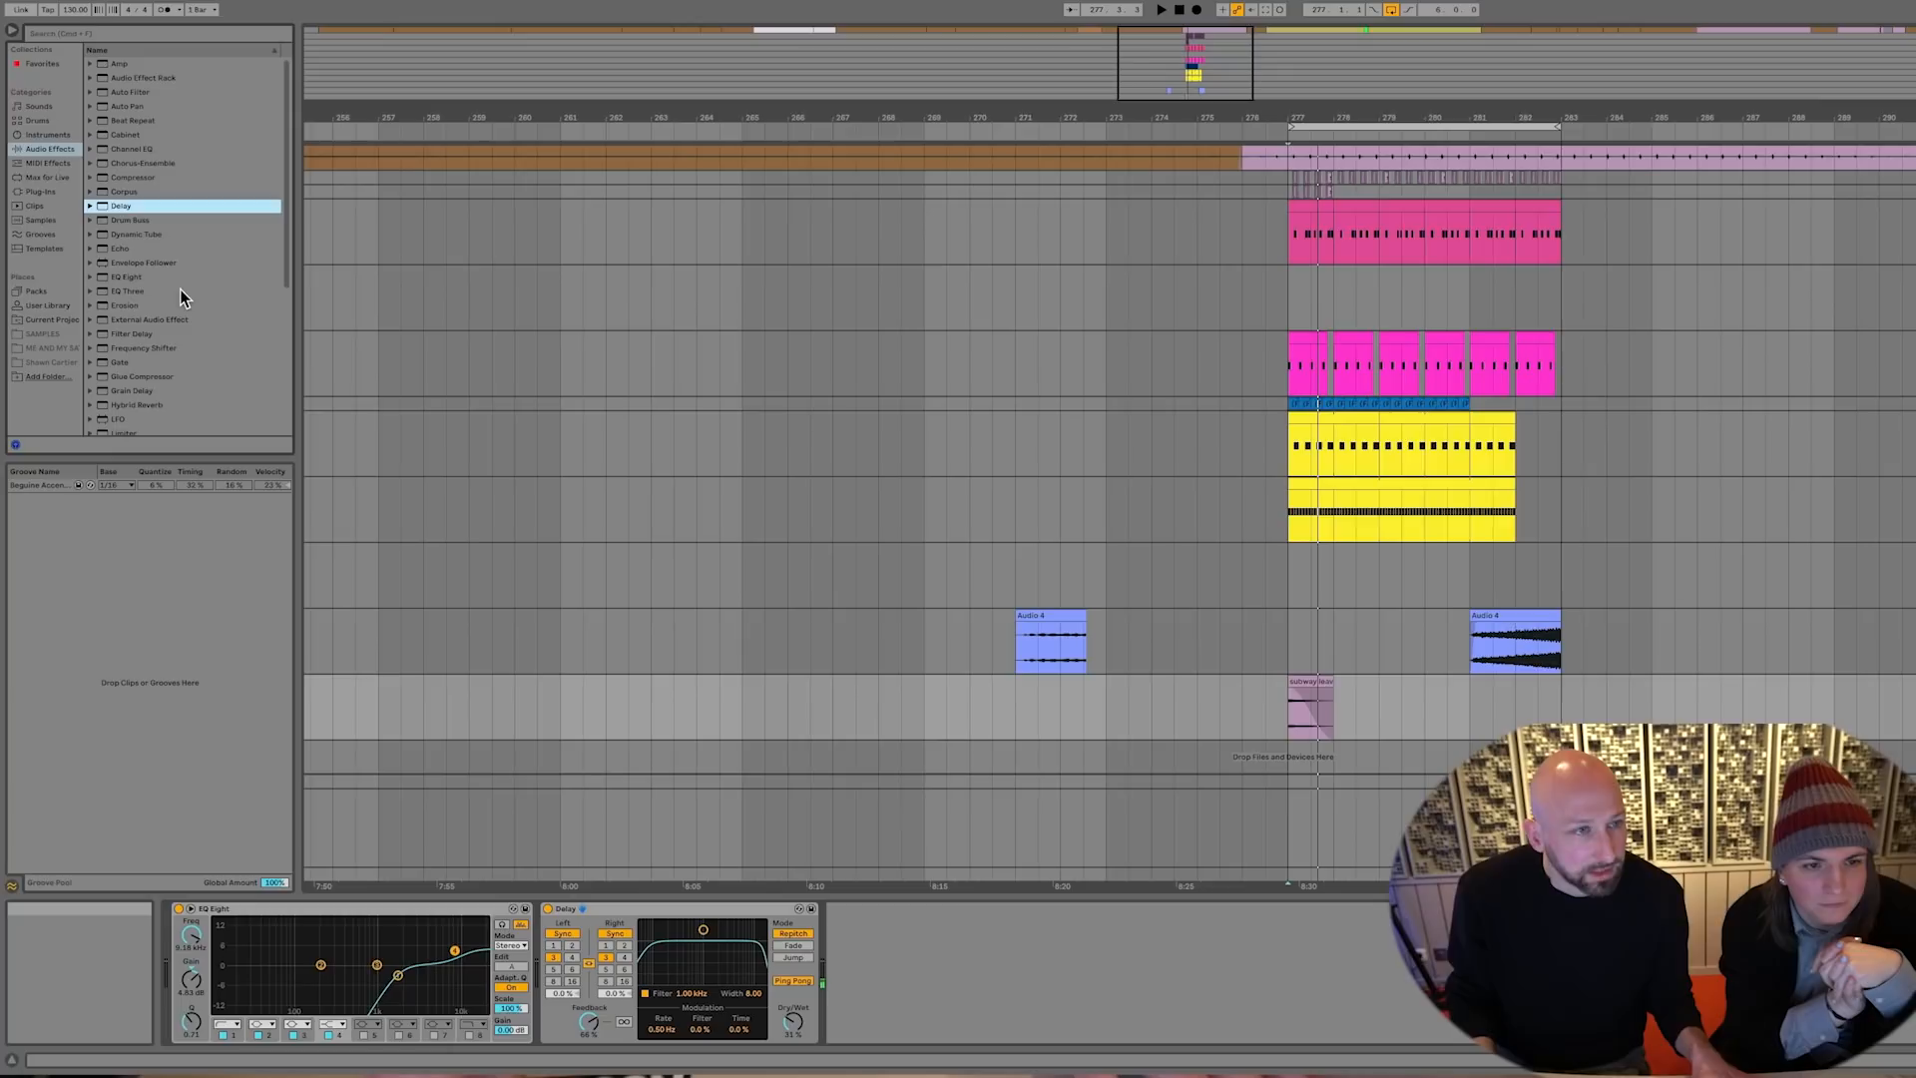
pyautogui.moveTo(113, 180); pyautogui.dragTo(164, 233)
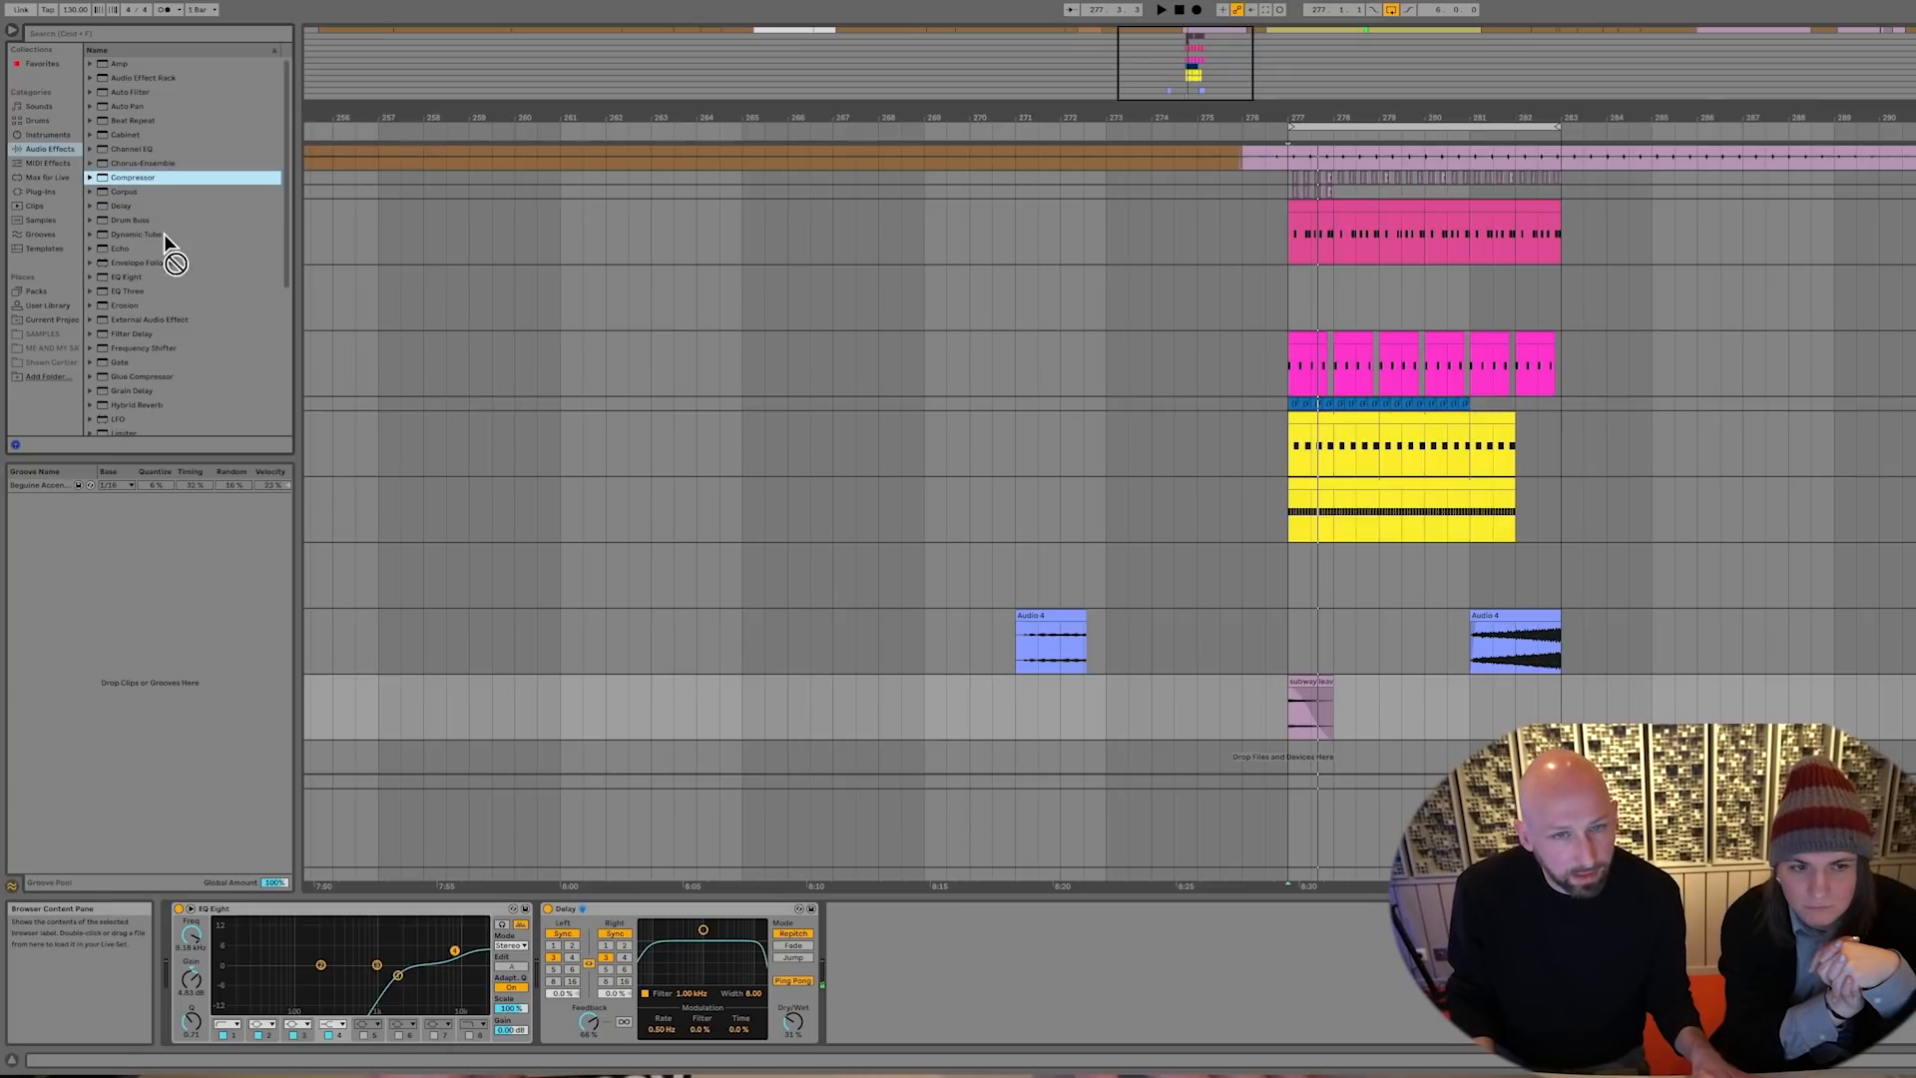
pyautogui.moveTo(938, 998); pyautogui.dragTo(936, 930)
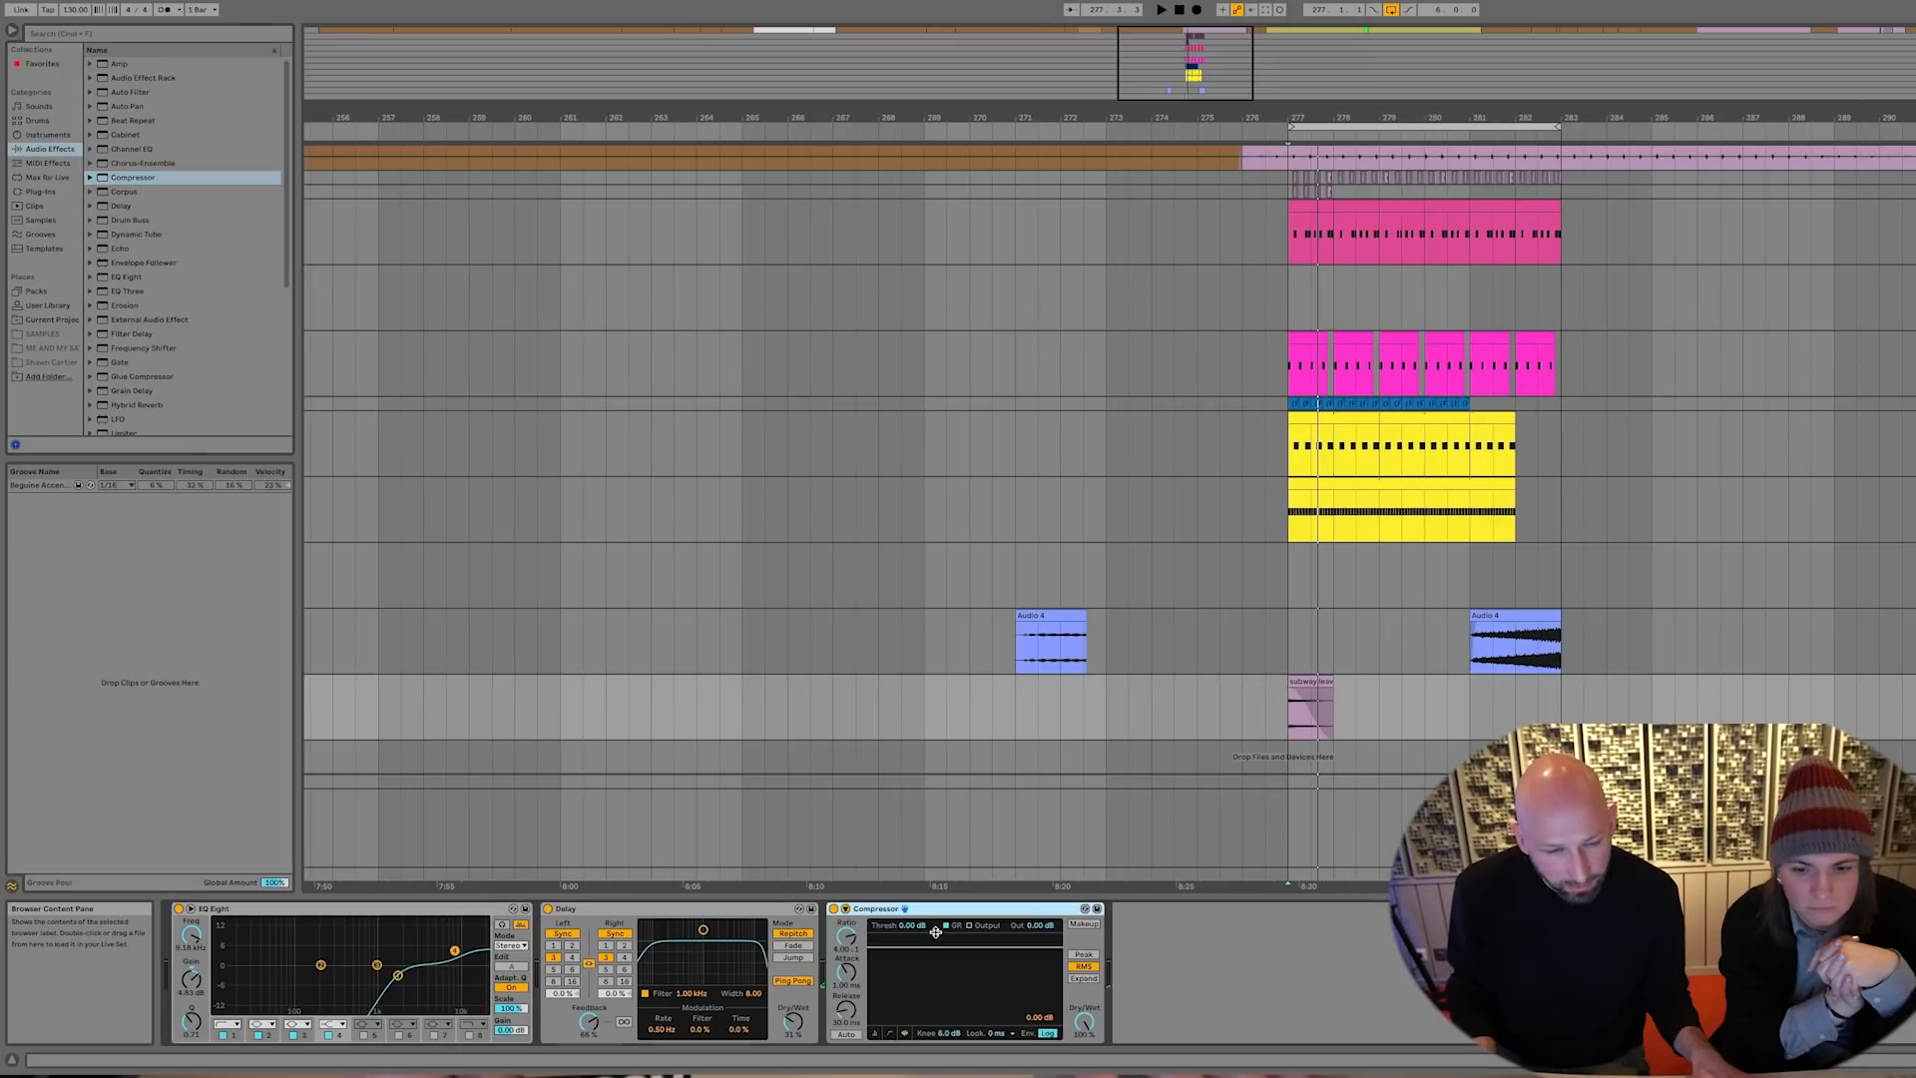
pyautogui.click(845, 909)
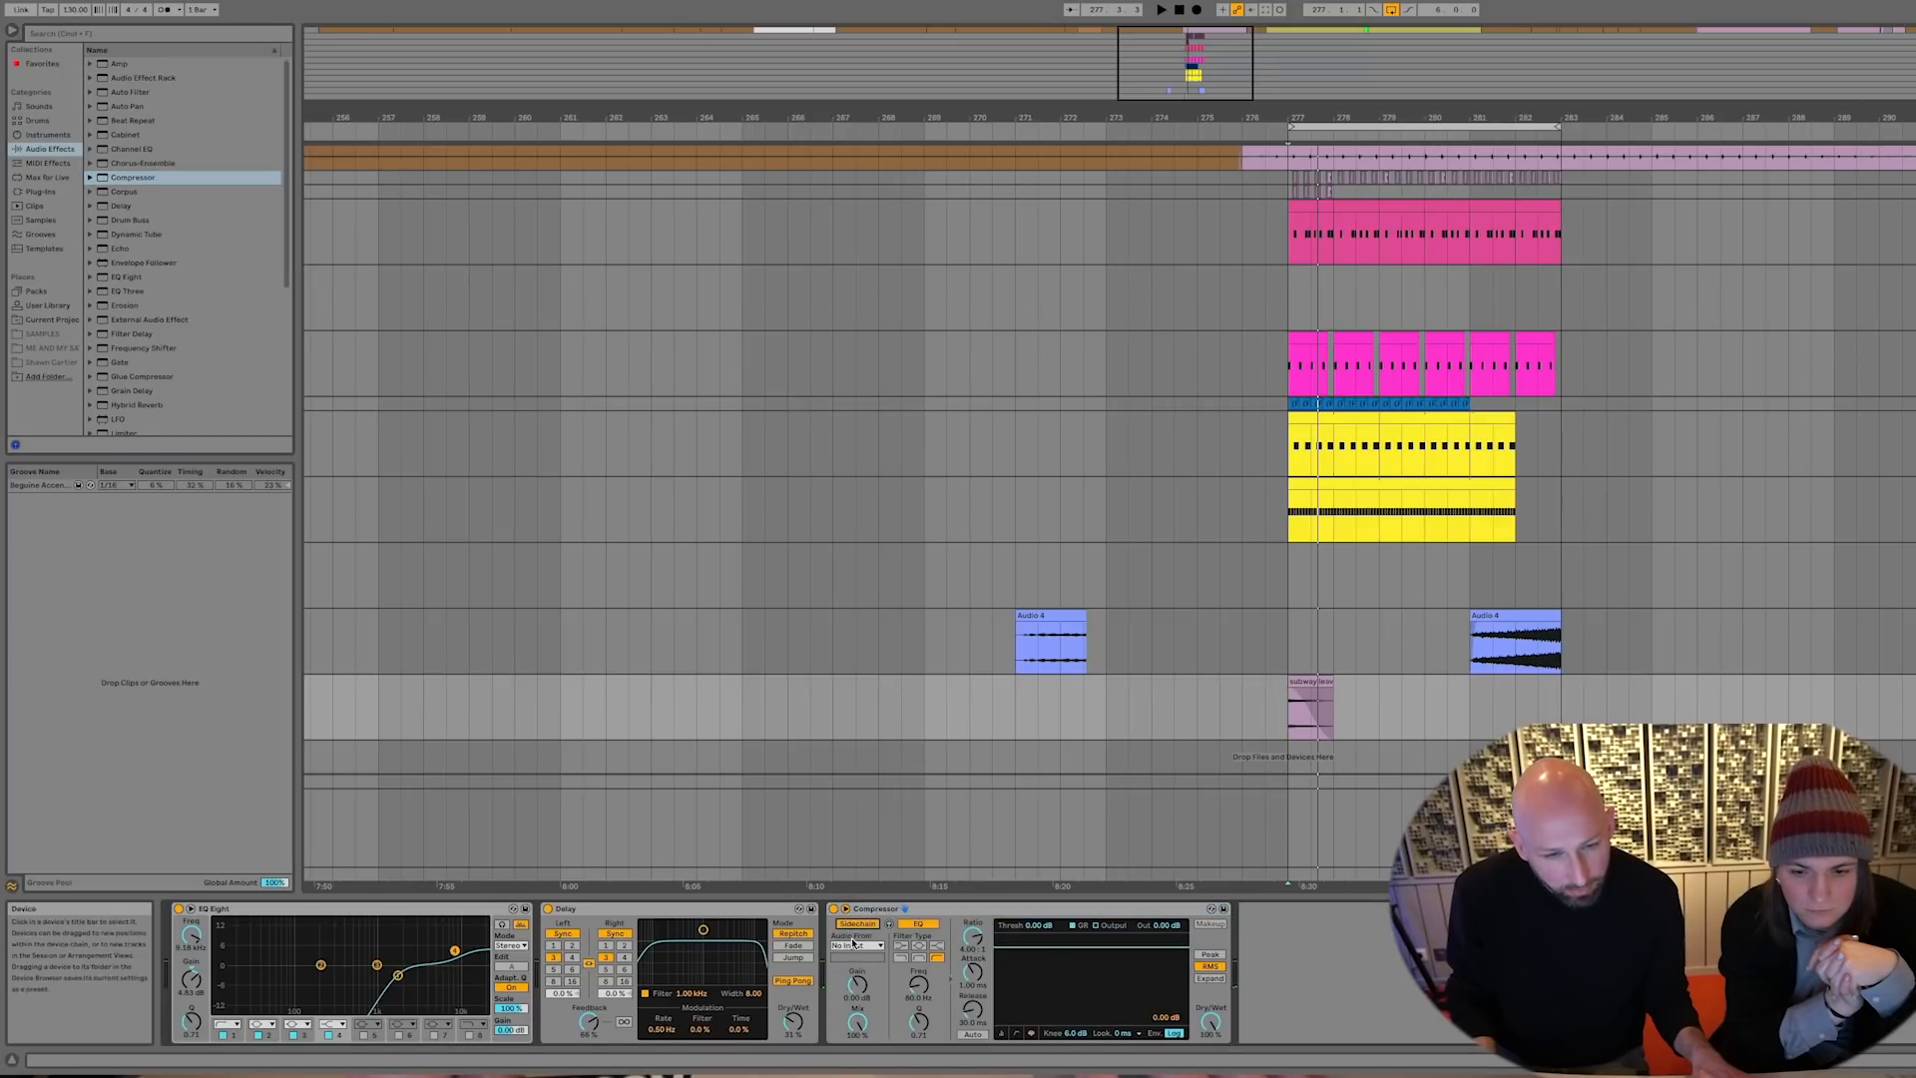
pyautogui.click(858, 945)
pyautogui.click(860, 832)
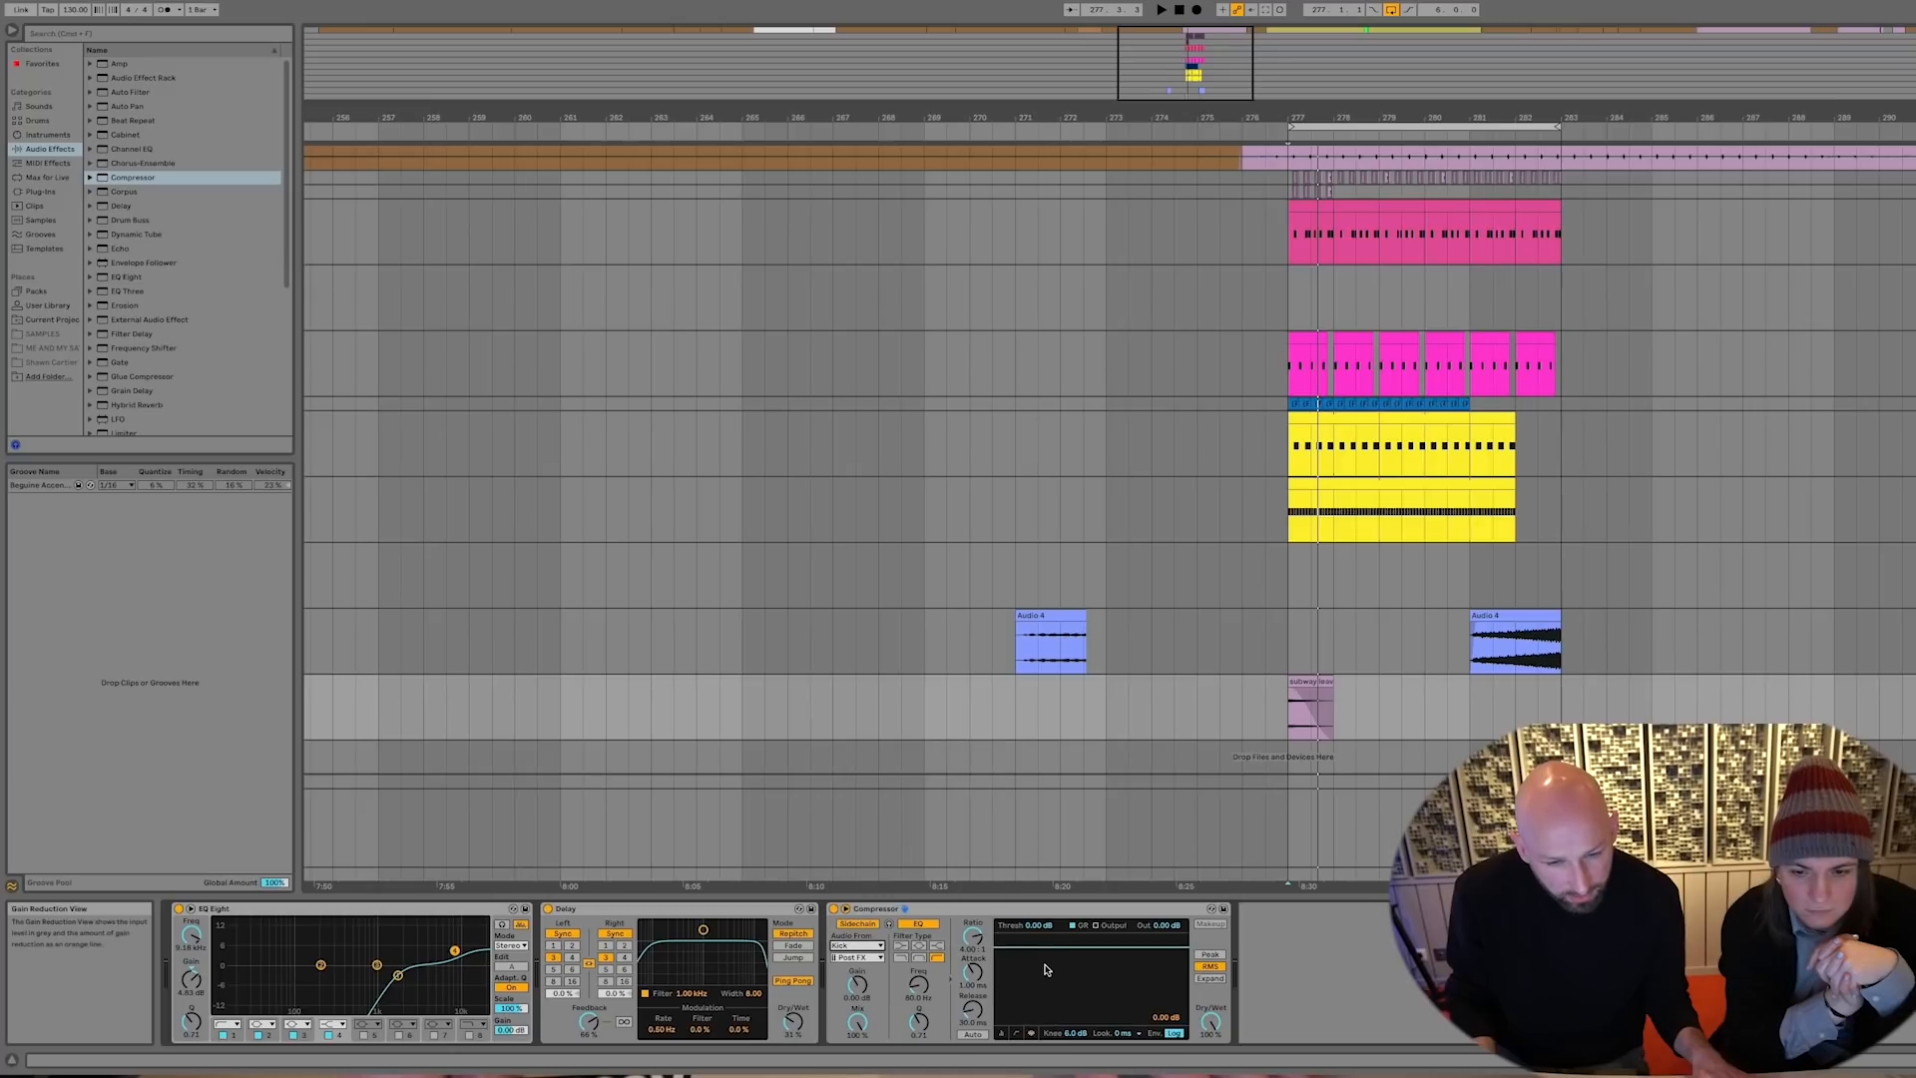
pyautogui.moveTo(1087, 957); pyautogui.dragTo(1087, 990)
pyautogui.moveTo(957, 1023); pyautogui.dragTo(1072, 991)
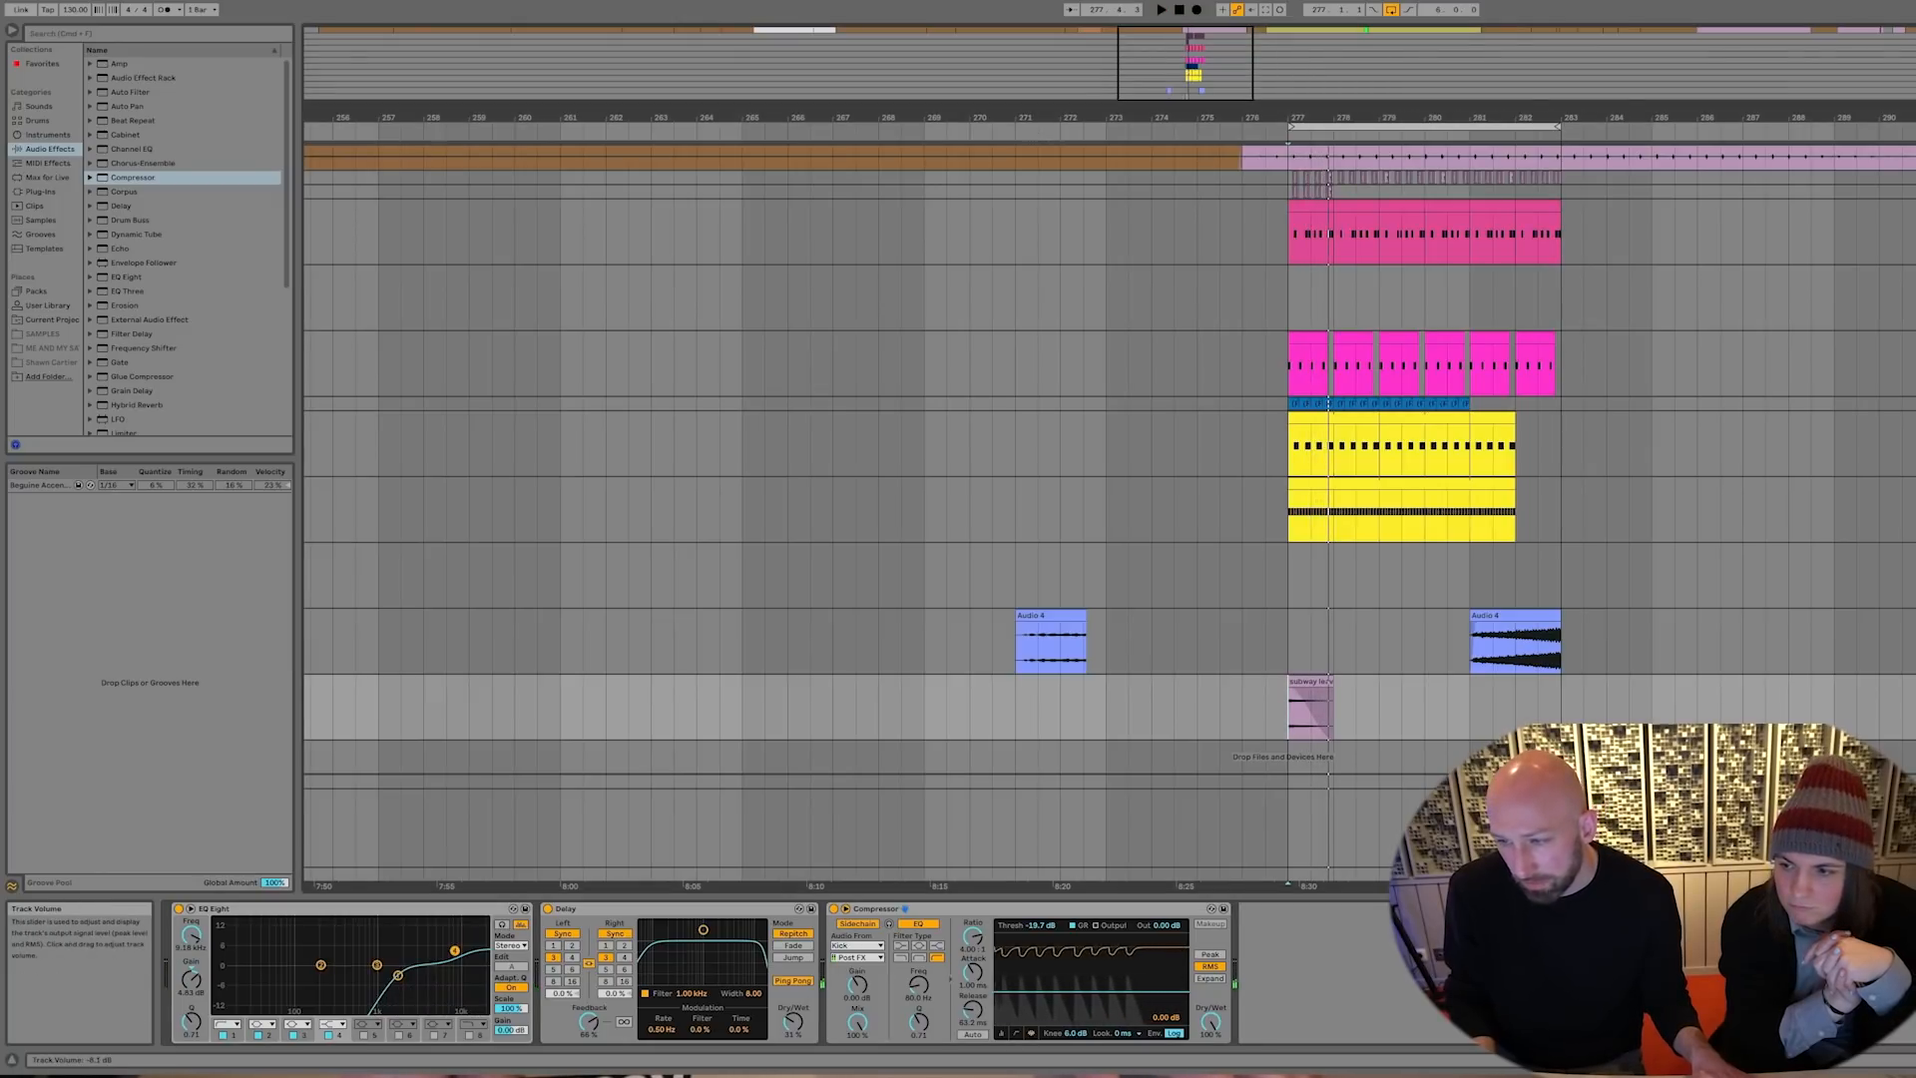
# Play the arrangement from bar 281 and rename the subway hit's track as CRASH
pyautogui.click(1505, 698)
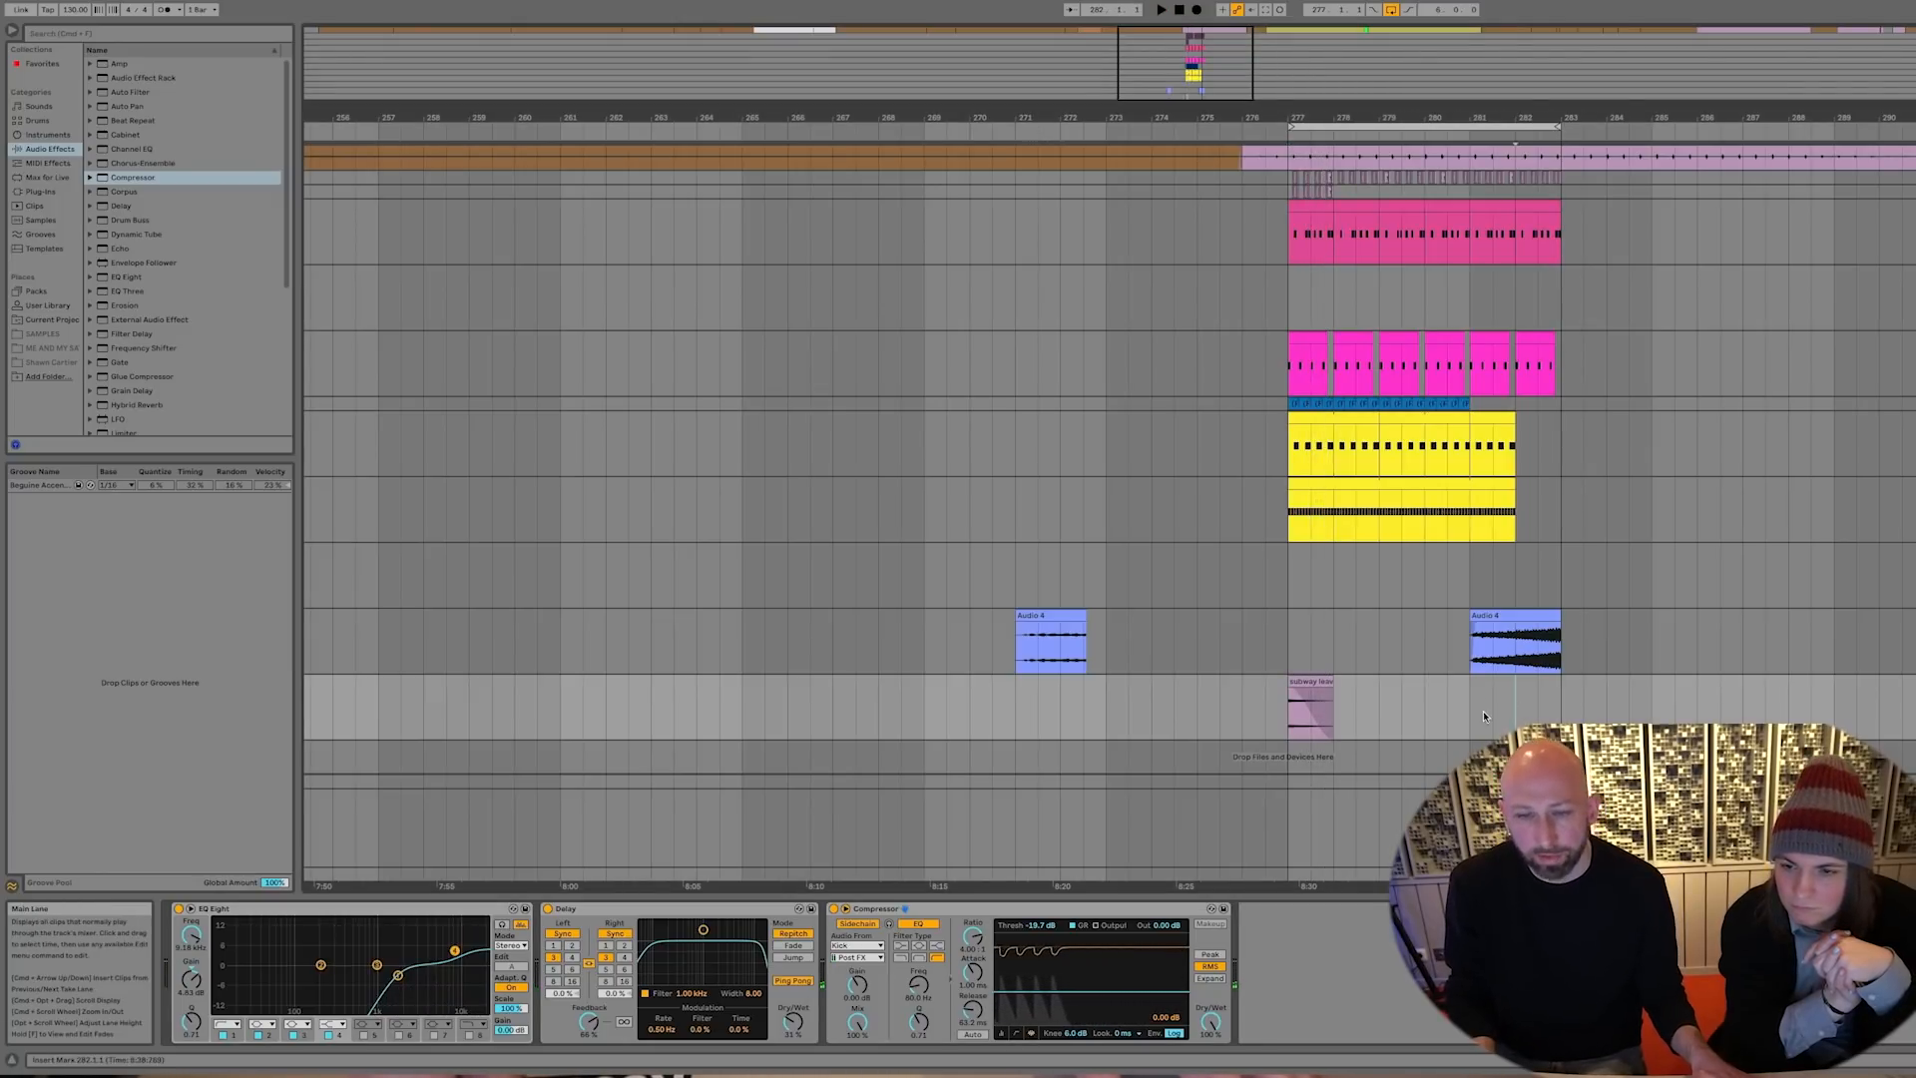
pyautogui.click(1477, 709)
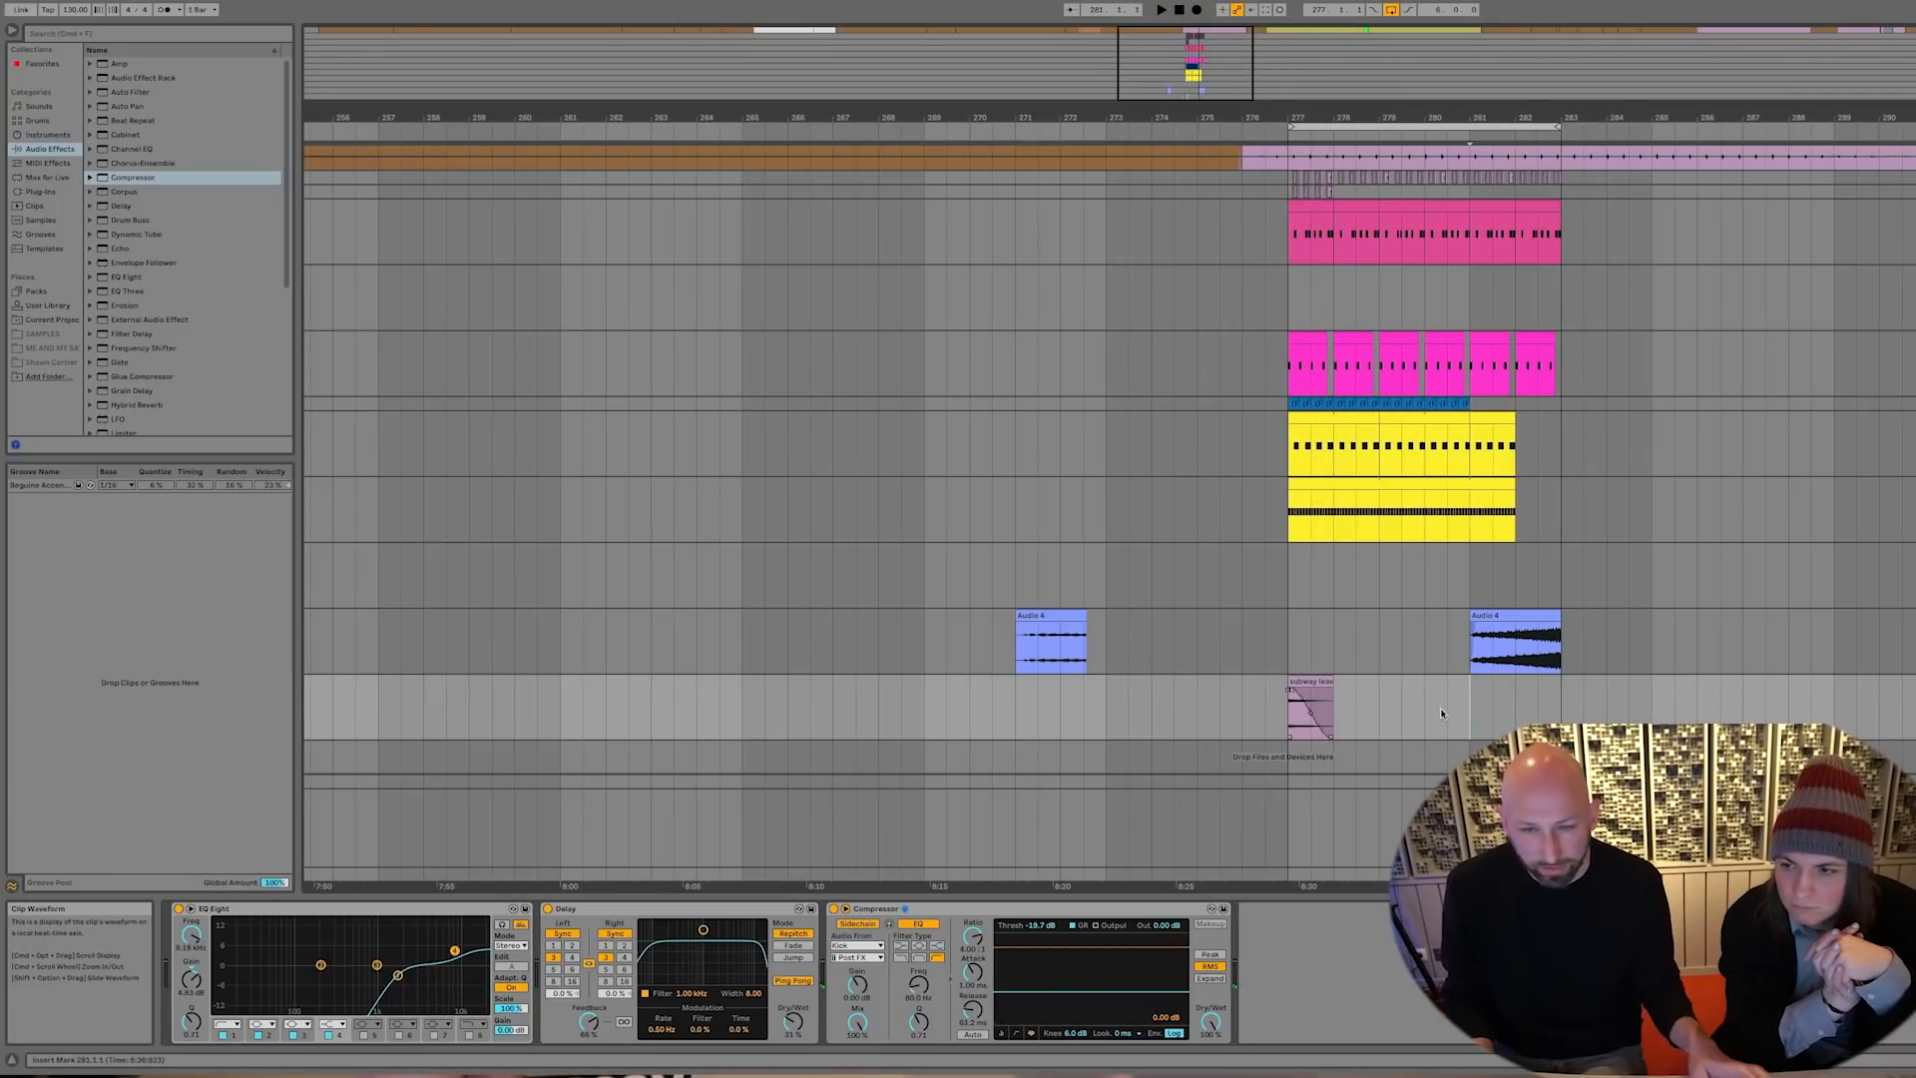
pyautogui.press('space')
pyautogui.click(1686, 700)
pyautogui.press('super+r')
pyautogui.write('CRASH')
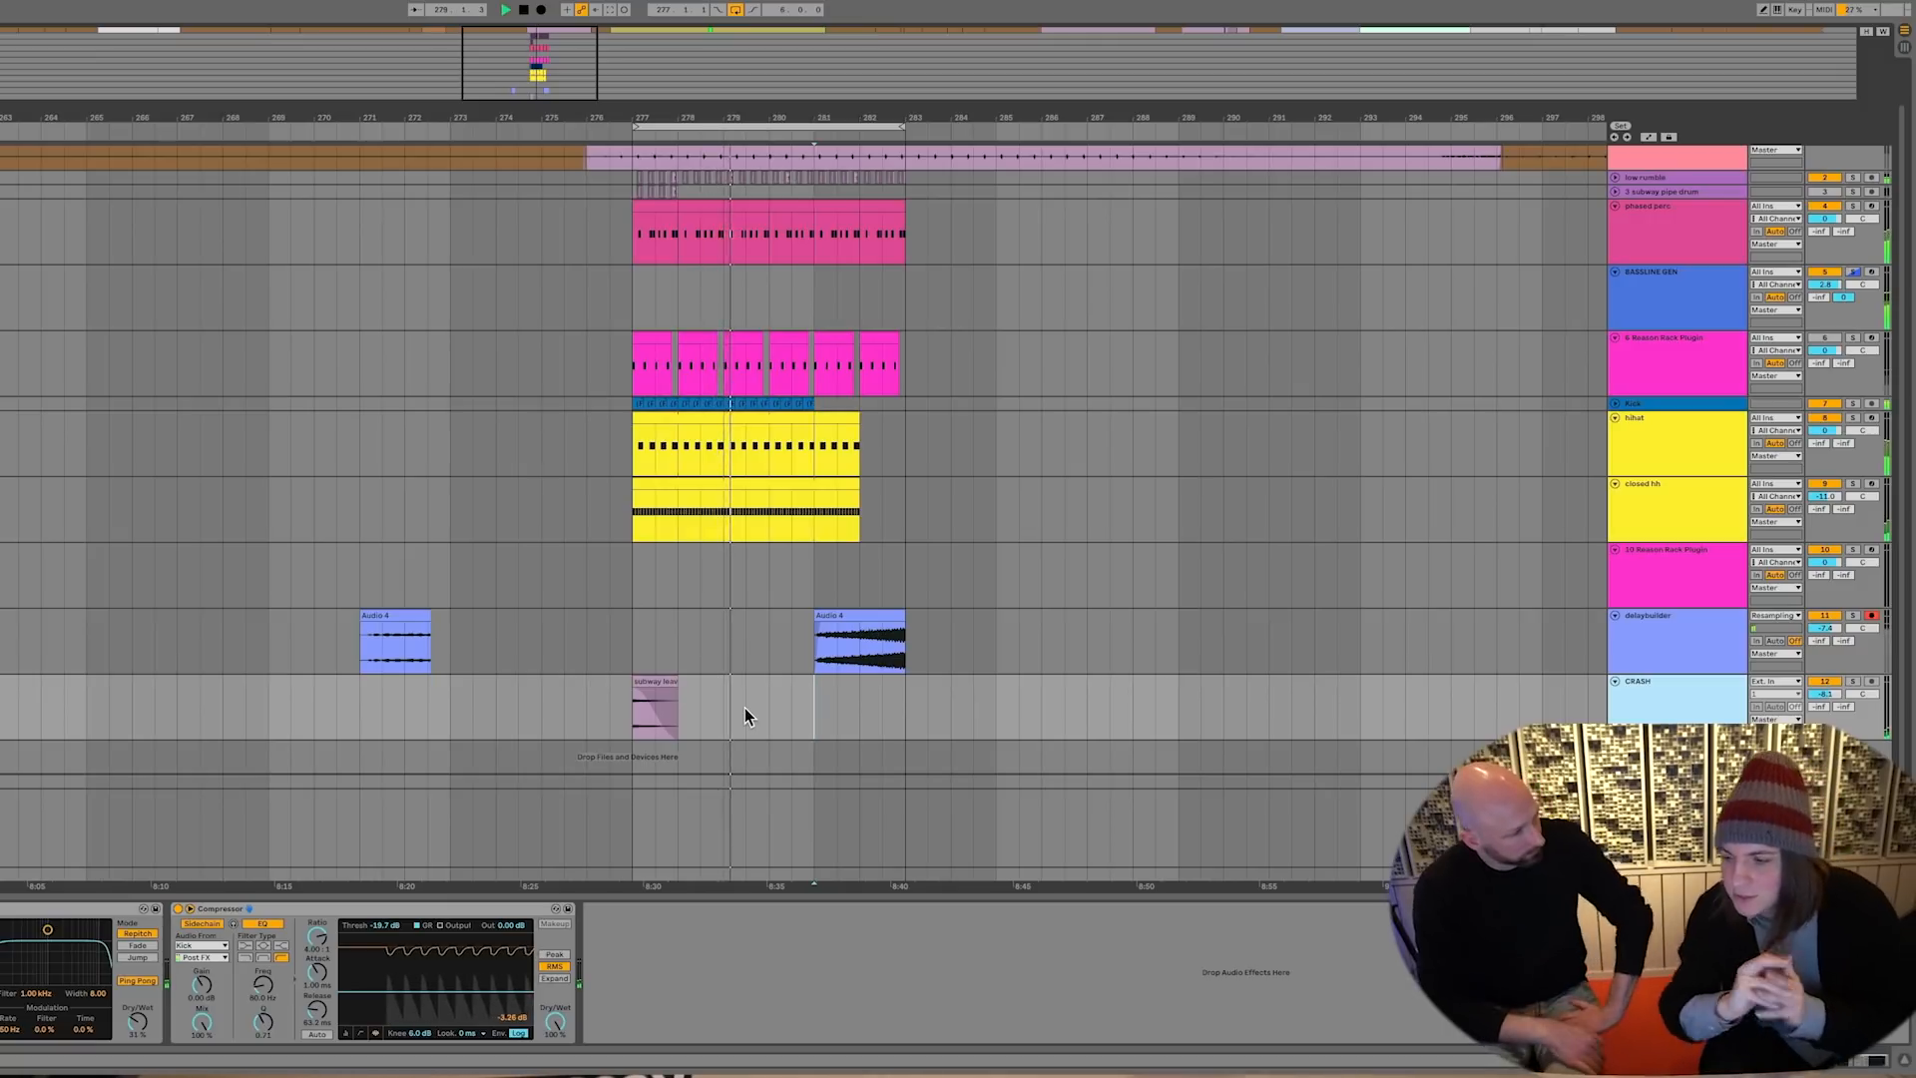
# Add a long fade-in to the Audio 4 riser clip at bar 281 and stop playback
pyautogui.click(824, 630)
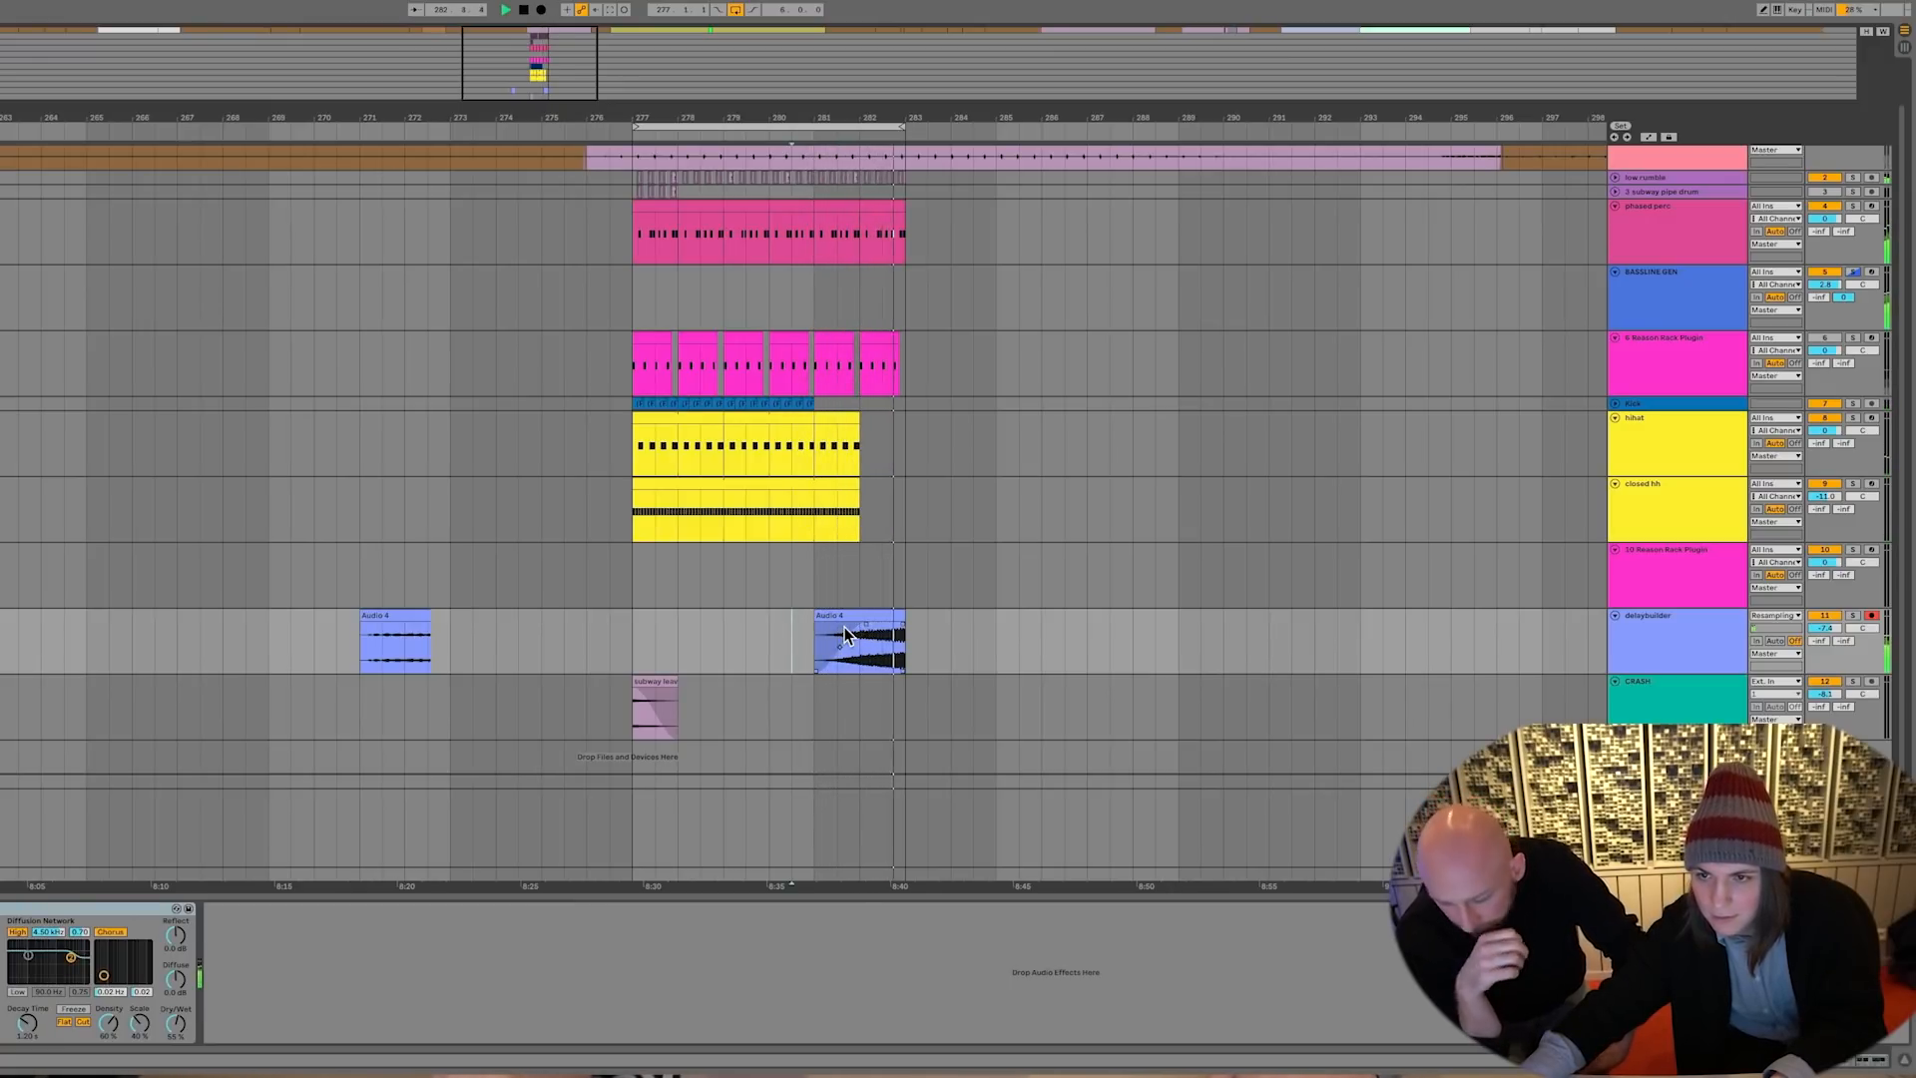
pyautogui.press('space')
# Copy the subway hit on the CRASH track to bar 282, give the copy a long rising fade-in and play it
pyautogui.moveTo(656, 681); pyautogui.dragTo(880, 682)
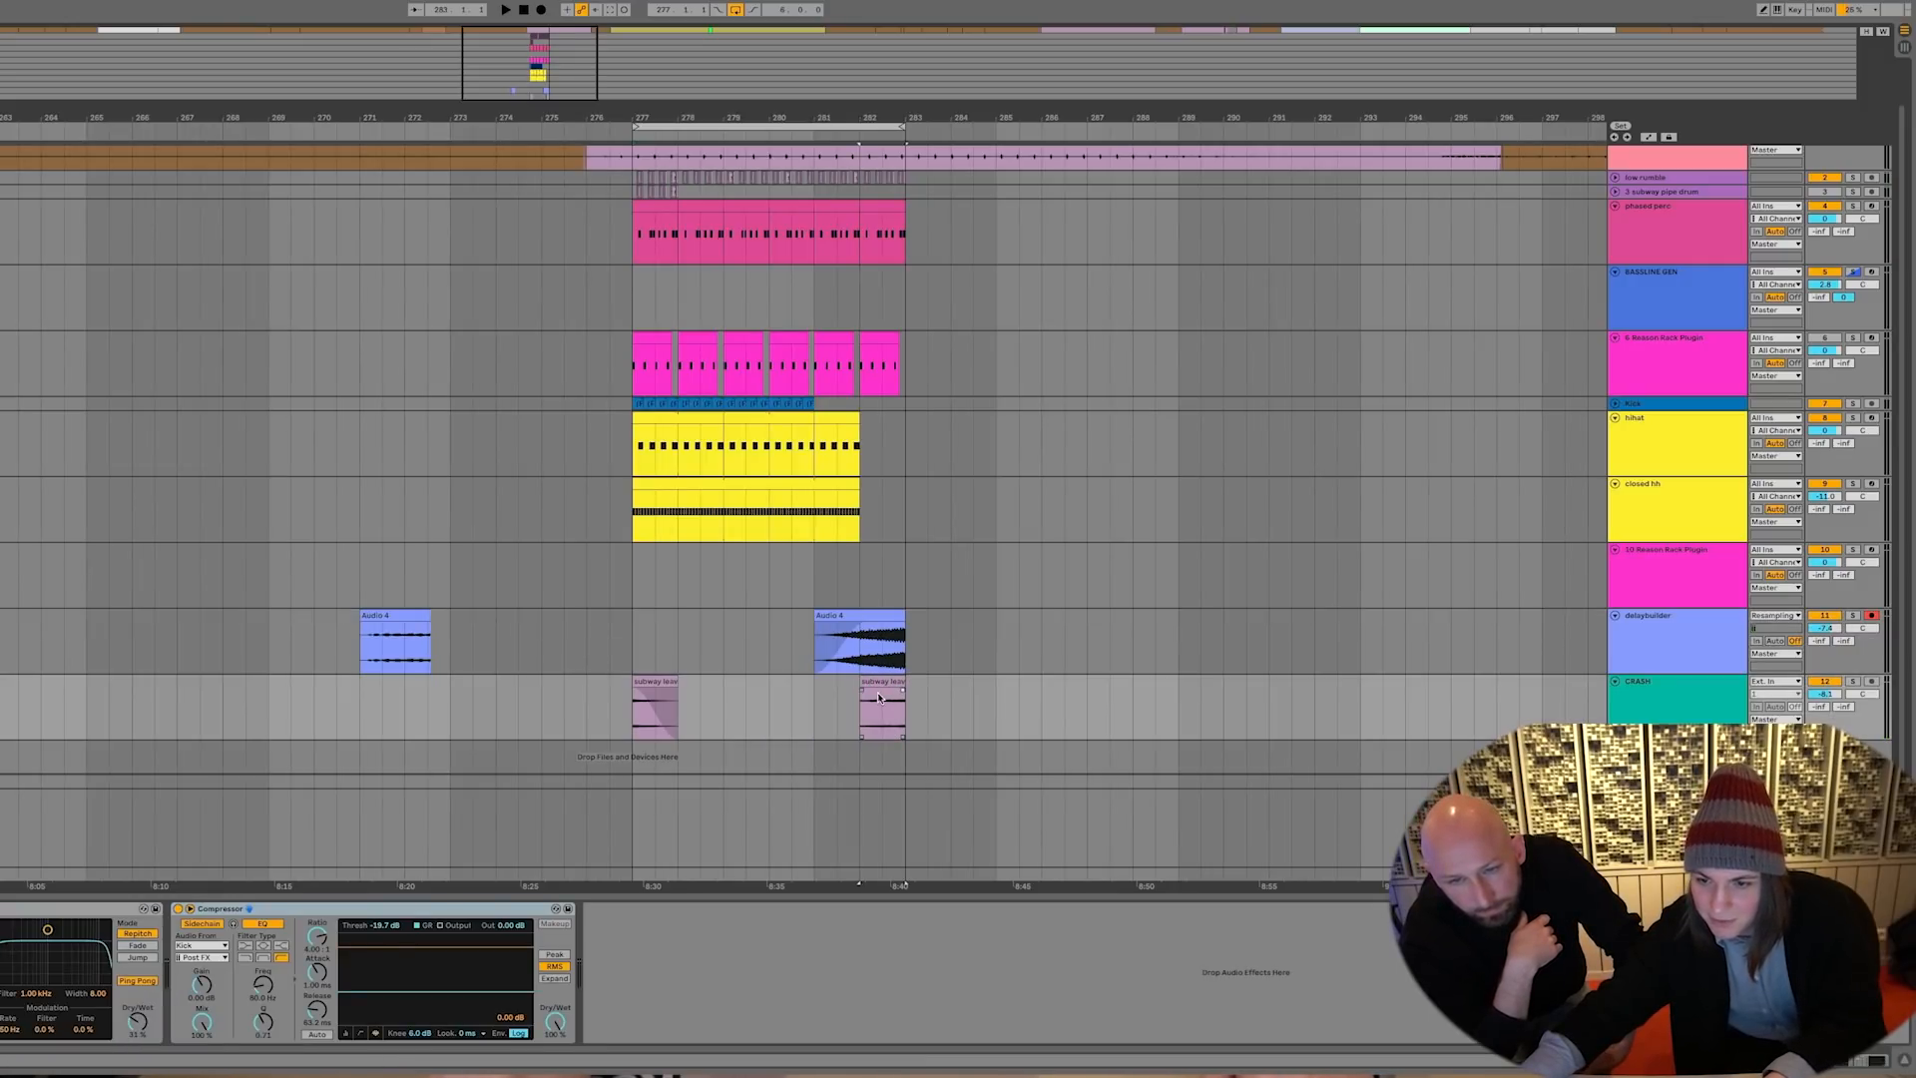
pyautogui.press('space')
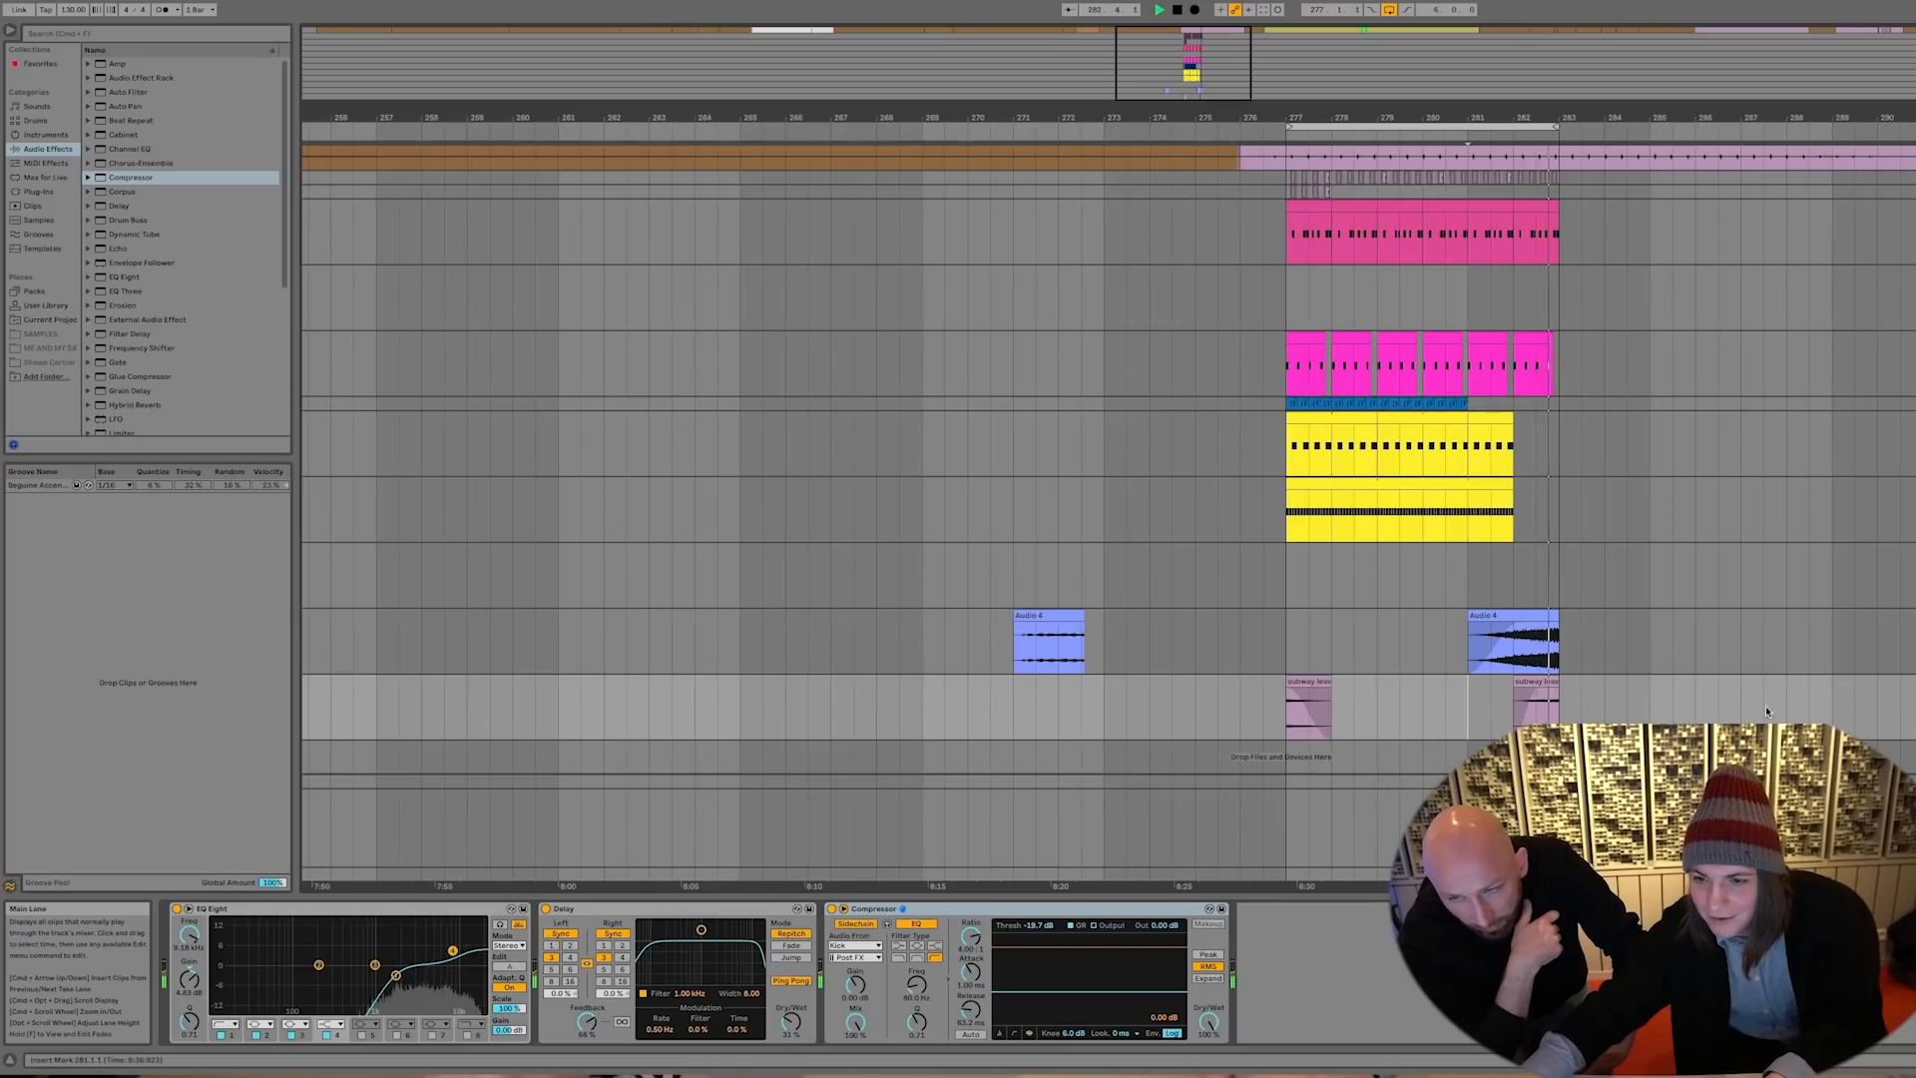
pyautogui.press('space')
pyautogui.doubleClick(1537, 683)
pyautogui.moveTo(398, 608); pyautogui.dragTo(398, 612)
pyautogui.click(1505, 721)
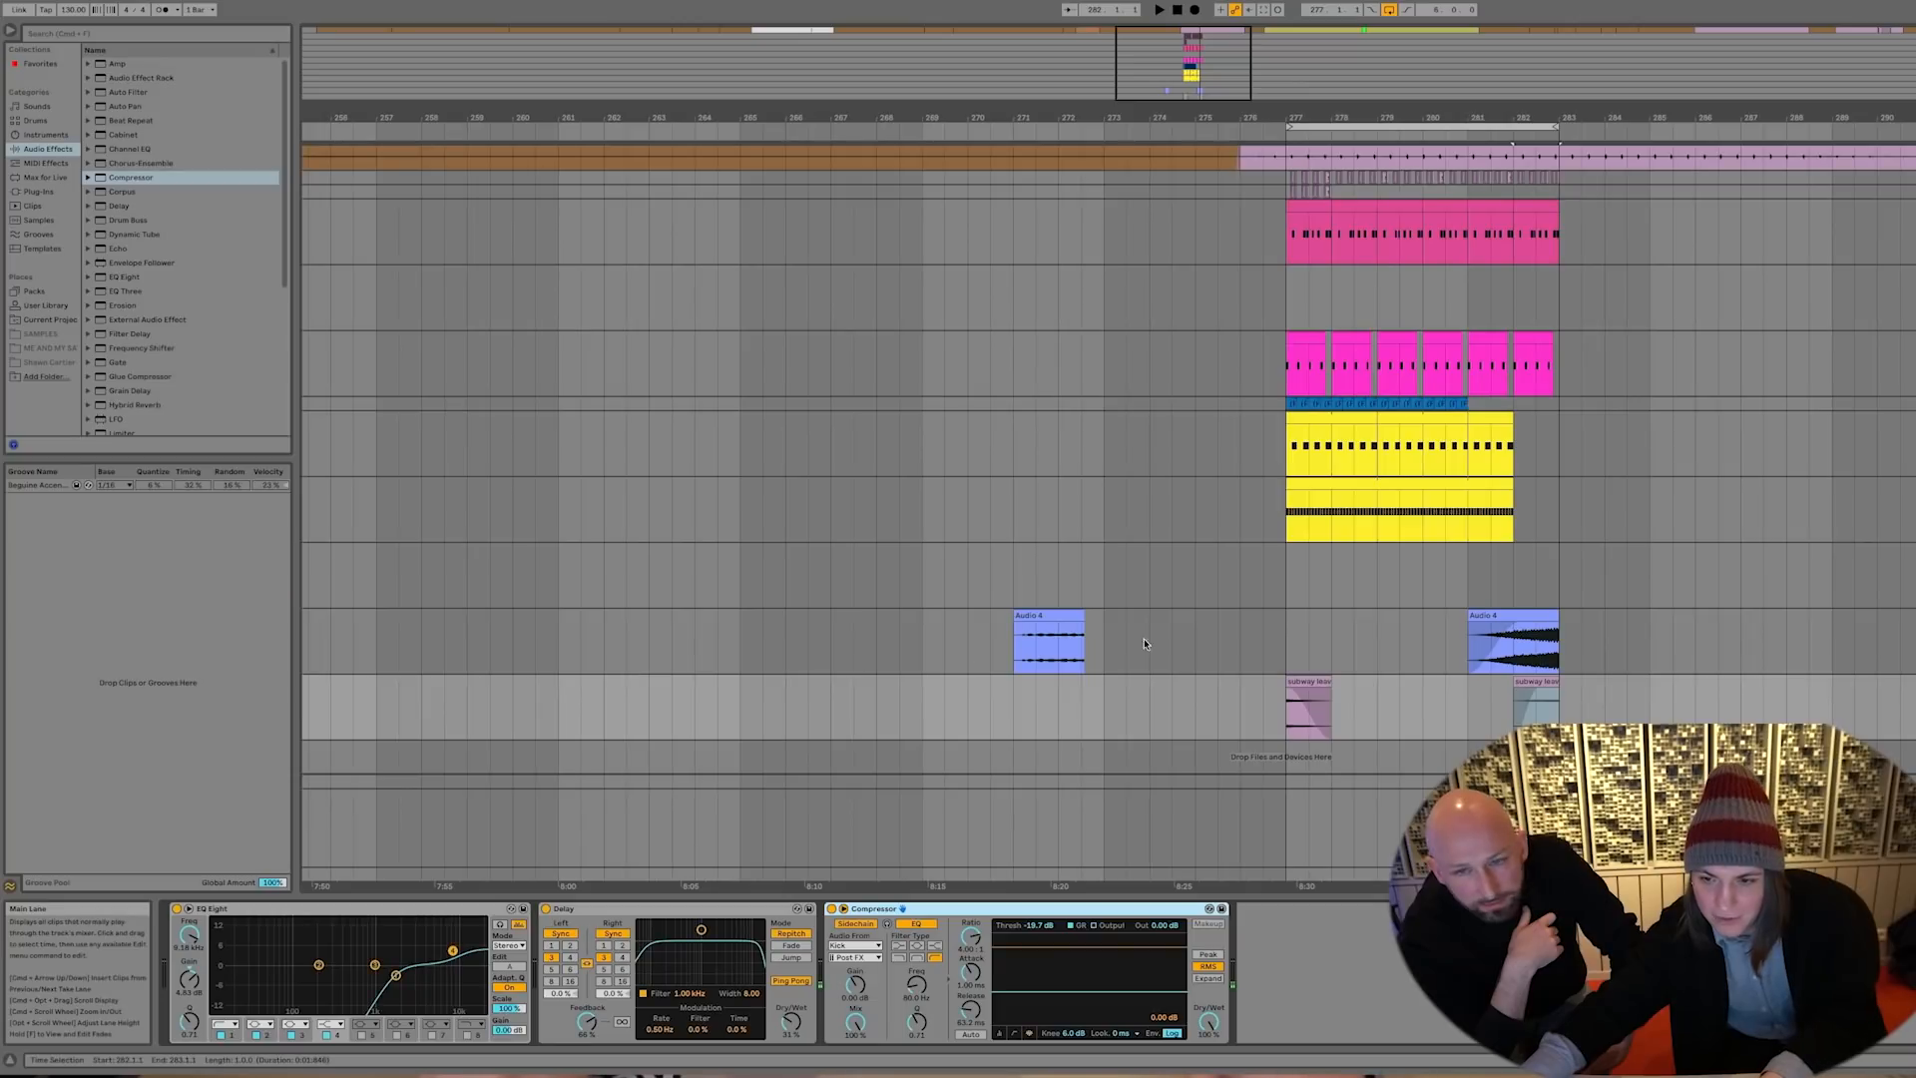
pyautogui.press('space')
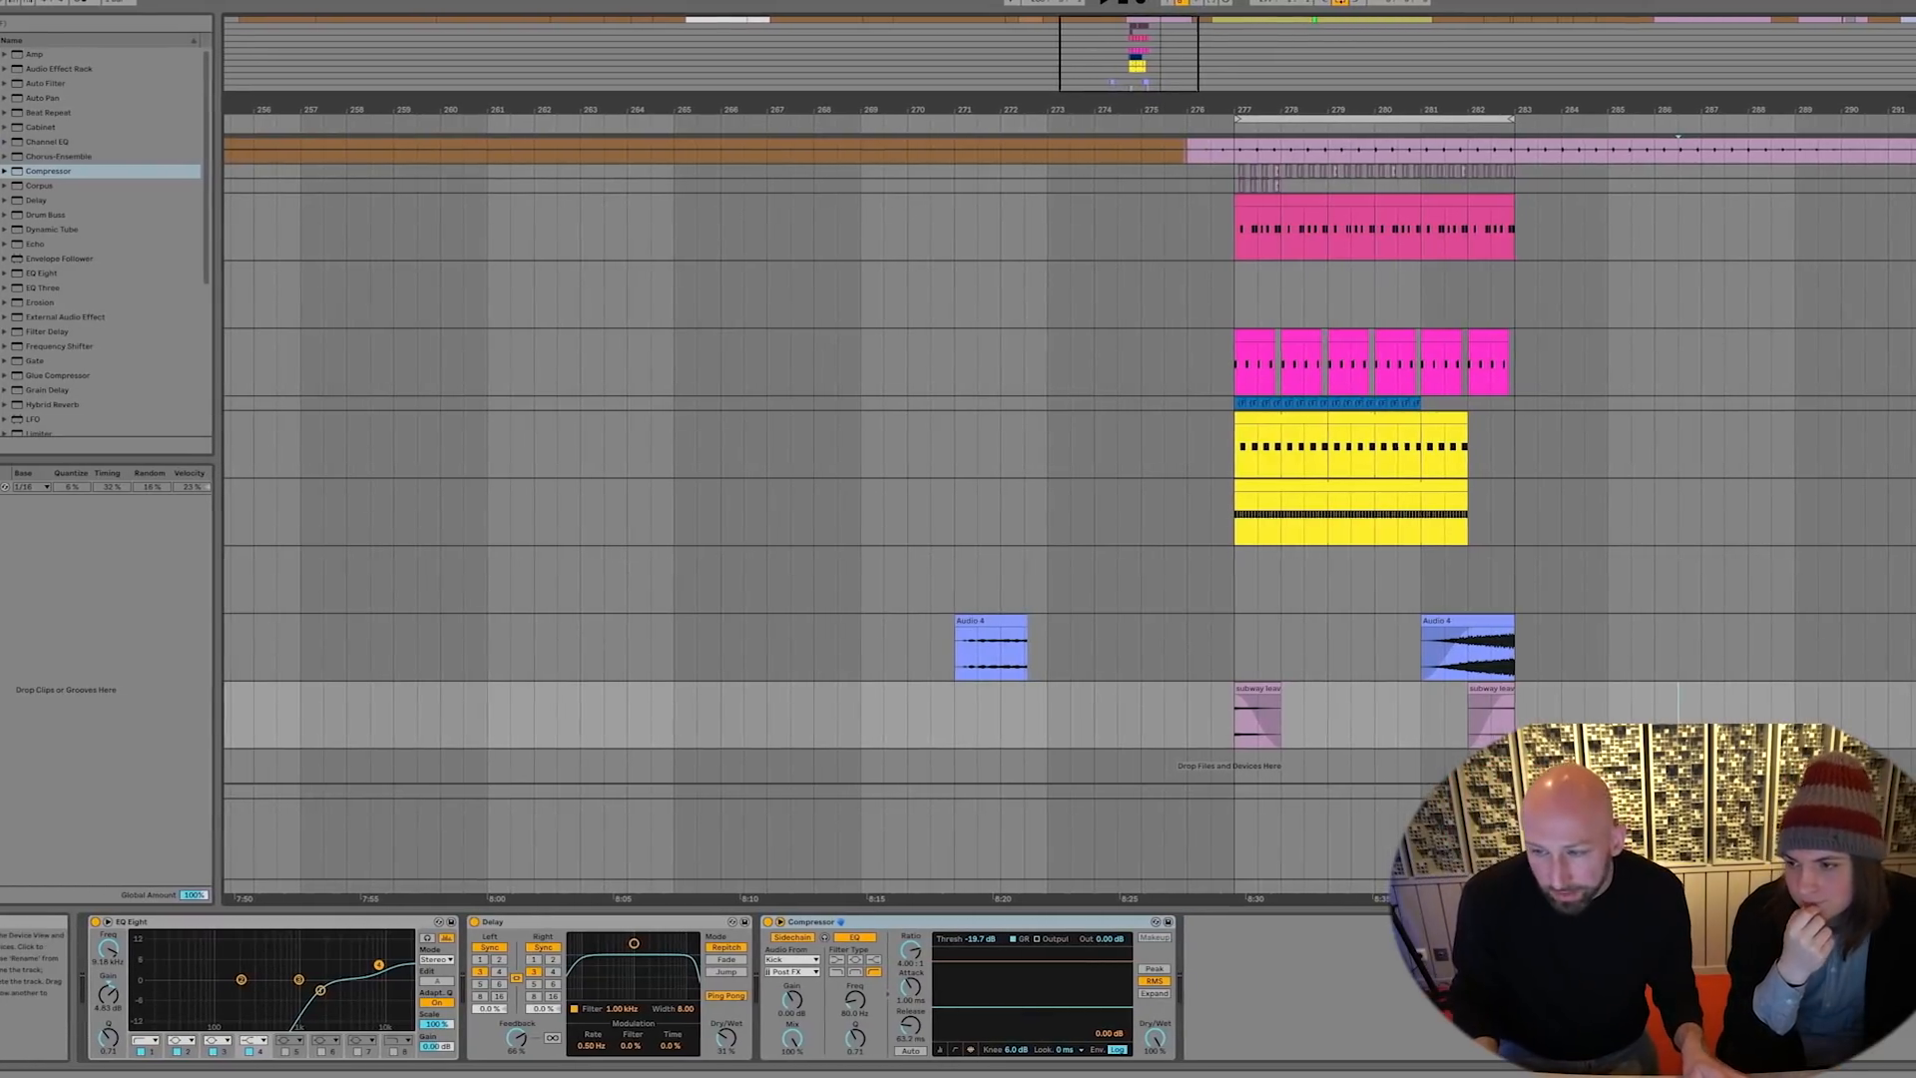
# Create a new audio track below CRASH and copy the full subway leaving 2 recording onto it, starting at bar 273
pyautogui.hotkey('ctrl', 't')
pyautogui.click(1539, 124)
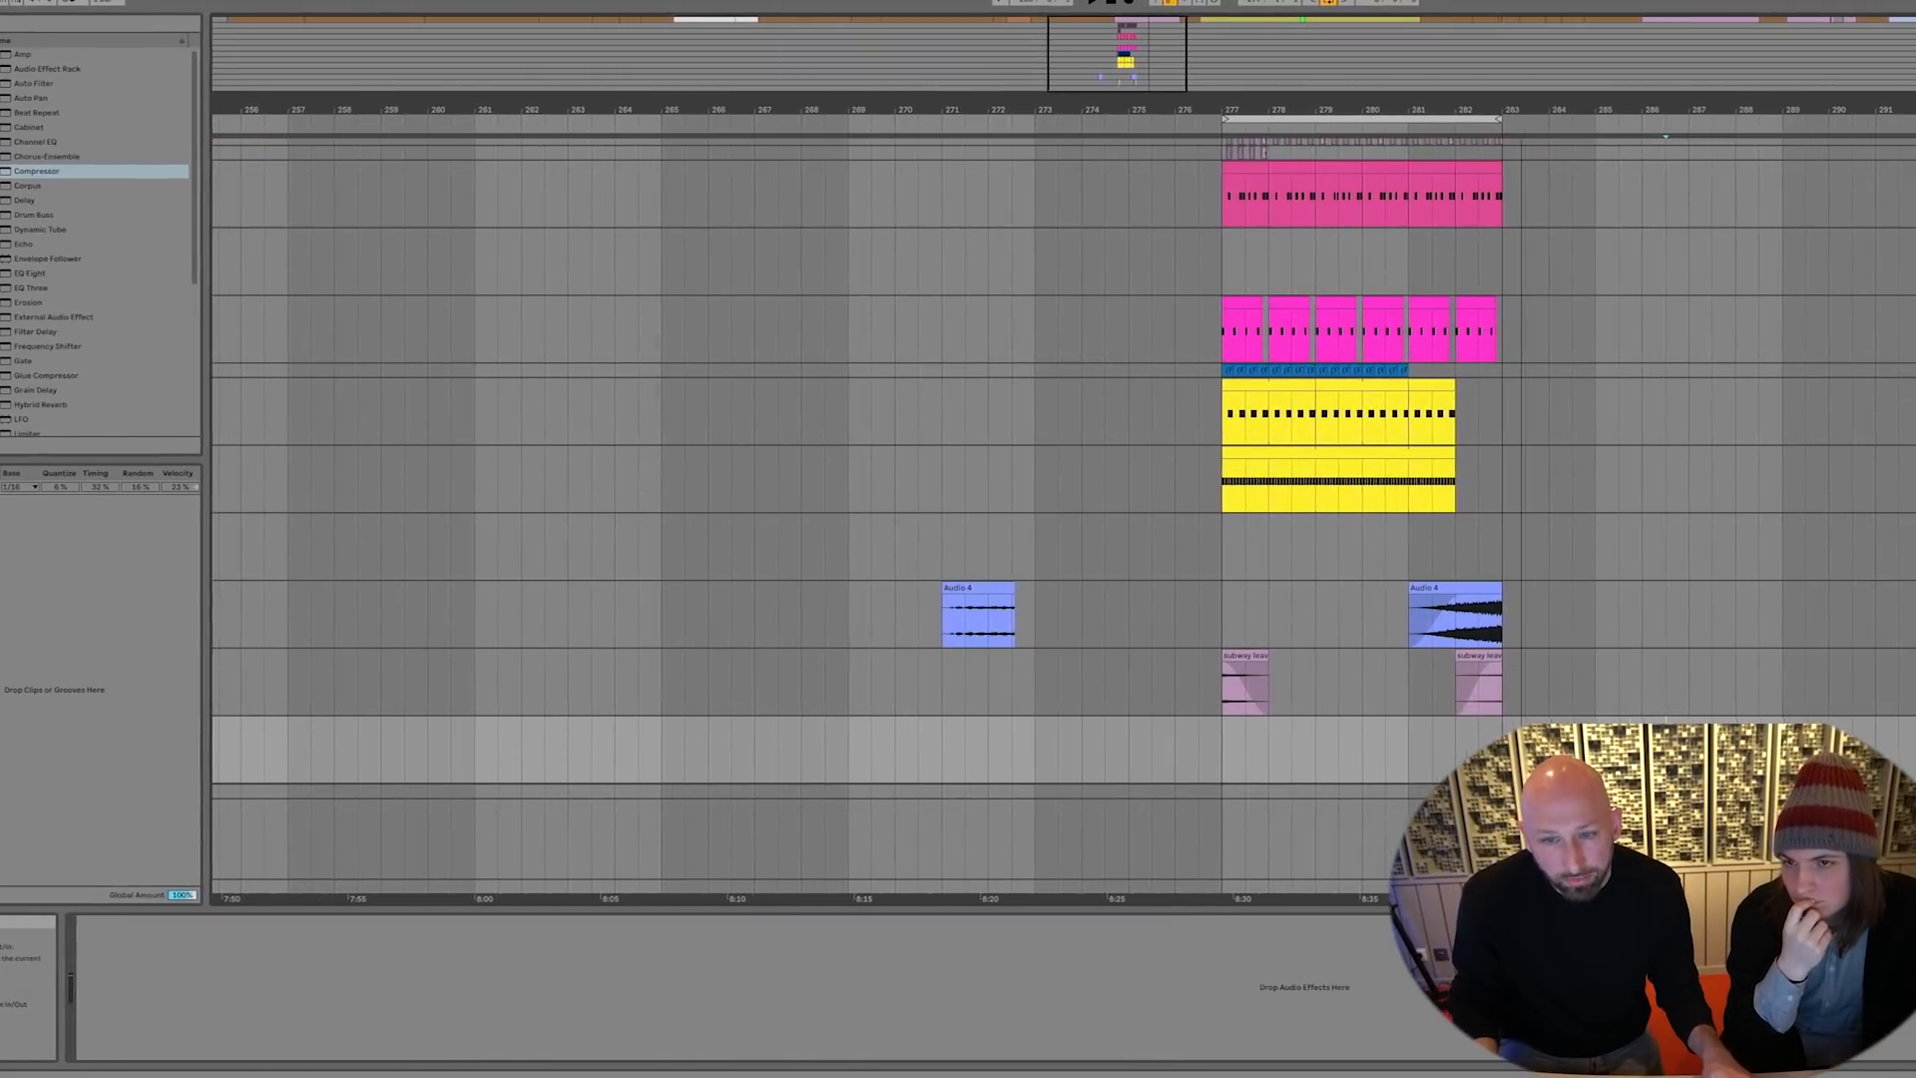
pyautogui.press('-')
pyautogui.press('-')
pyautogui.press('-')
pyautogui.press('-')
pyautogui.scroll(3, 1601, 297)
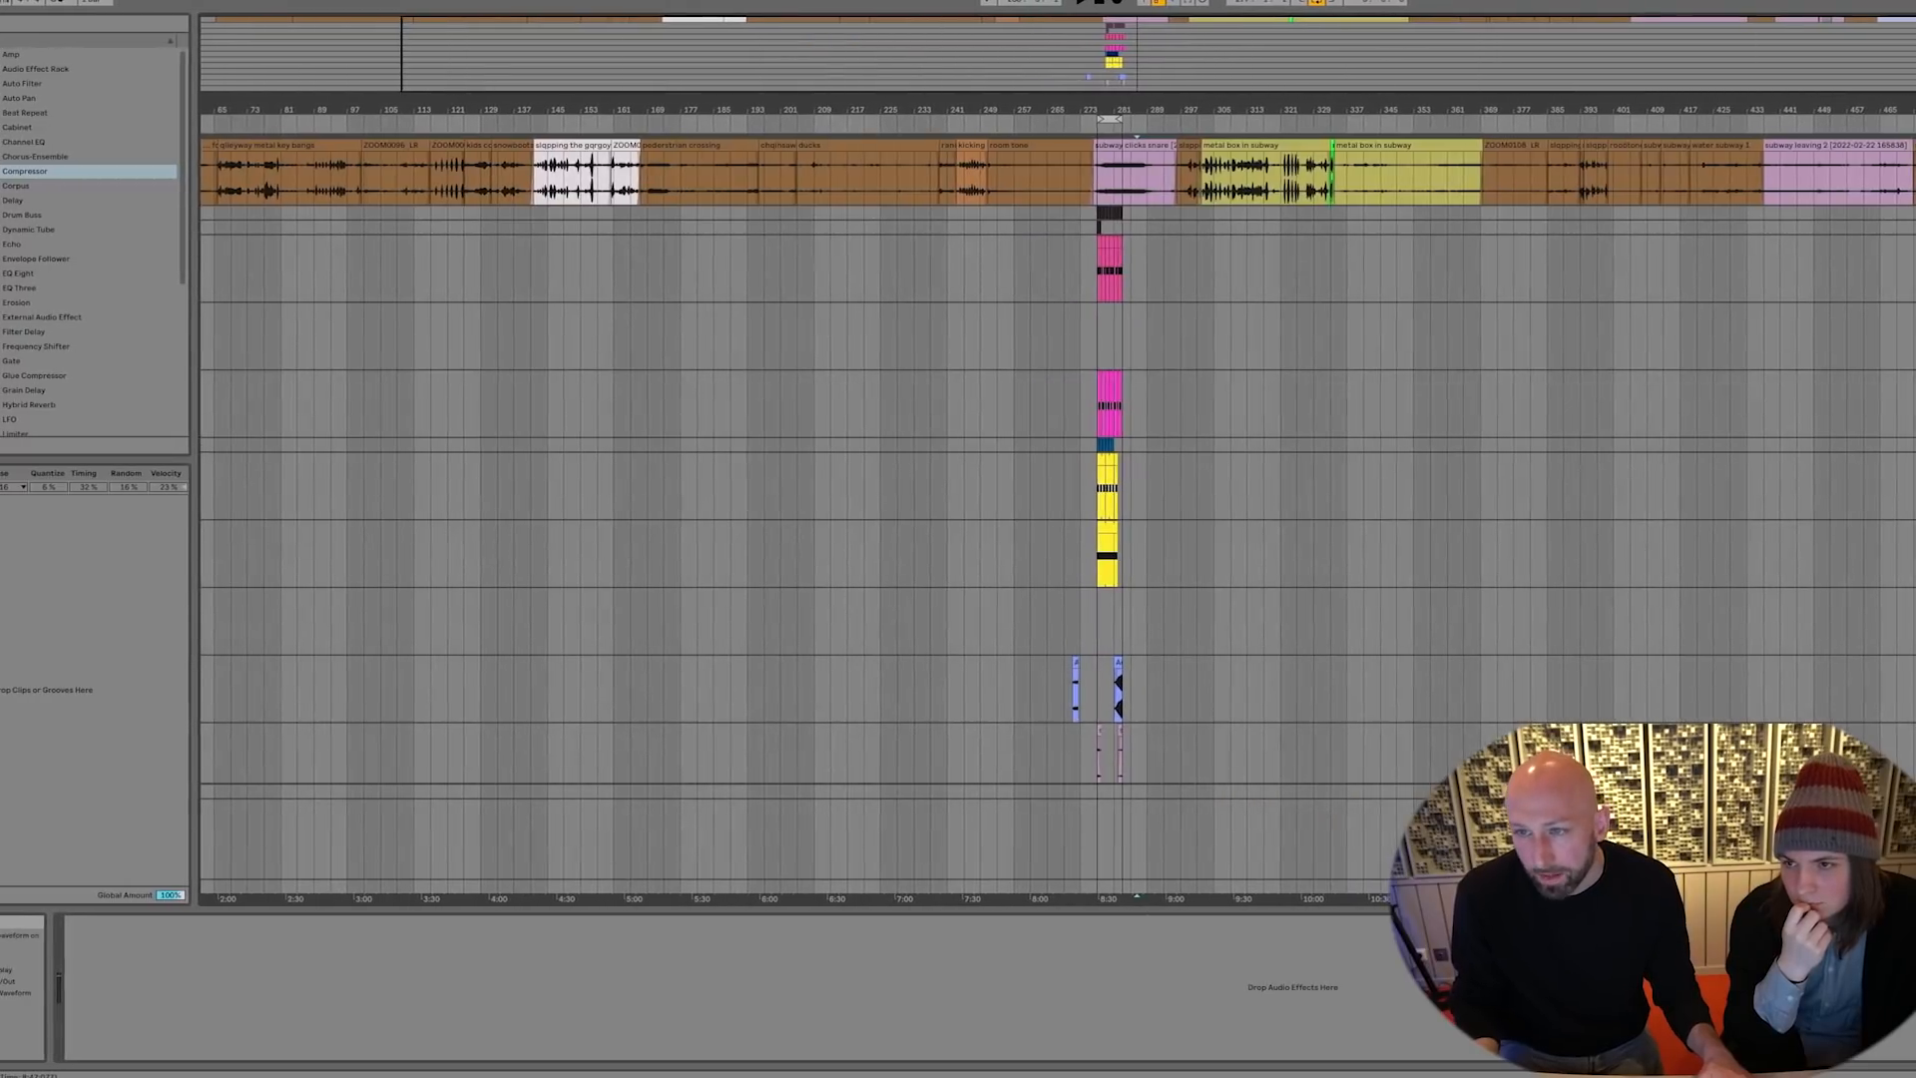
pyautogui.click(1805, 159)
pyautogui.moveTo(1802, 145); pyautogui.dragTo(1225, 739)
pyautogui.scroll(-2, 1225, 738)
pyautogui.moveTo(1237, 621); pyautogui.dragTo(1109, 720)
pyautogui.moveTo(1075, 112); pyautogui.dragTo(1072, 113)
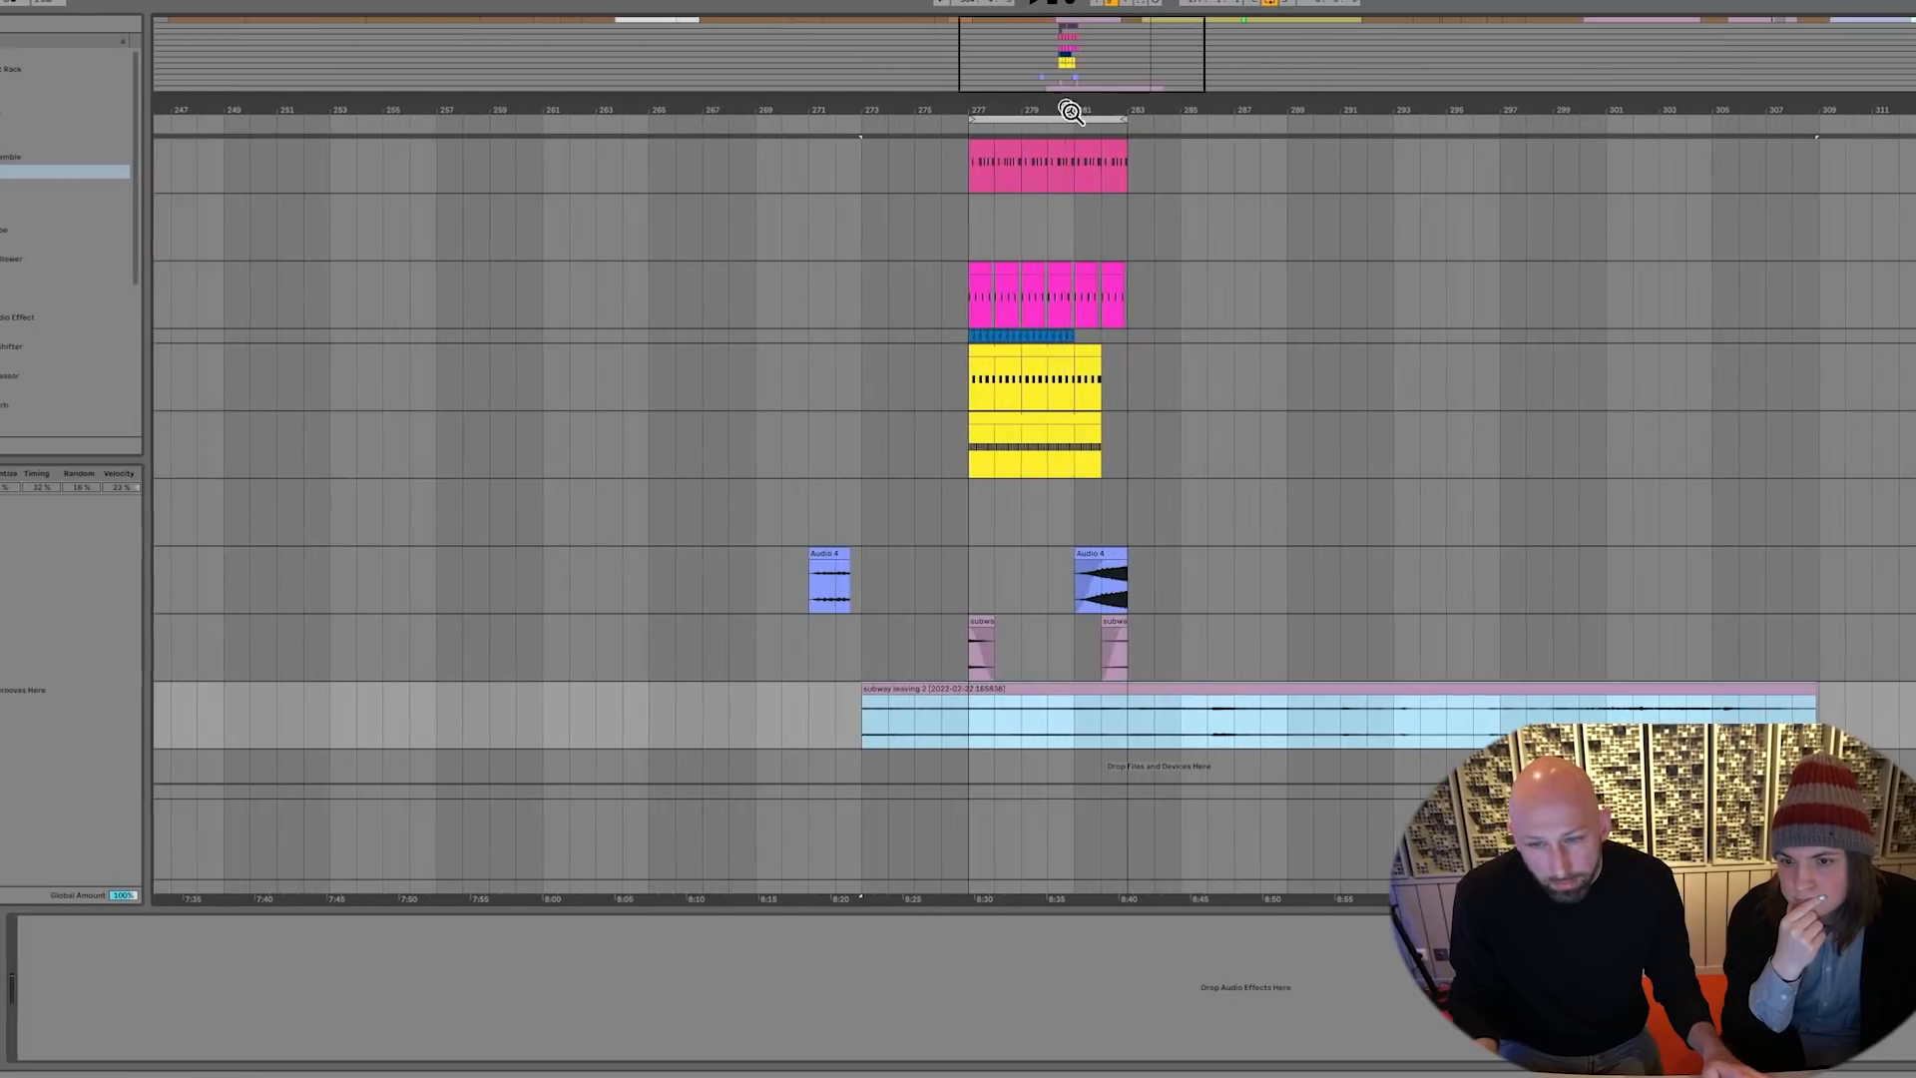
# Audition the copied subway recording at several points, split it at bar 299 and delete the part before the split
pyautogui.click(1130, 735)
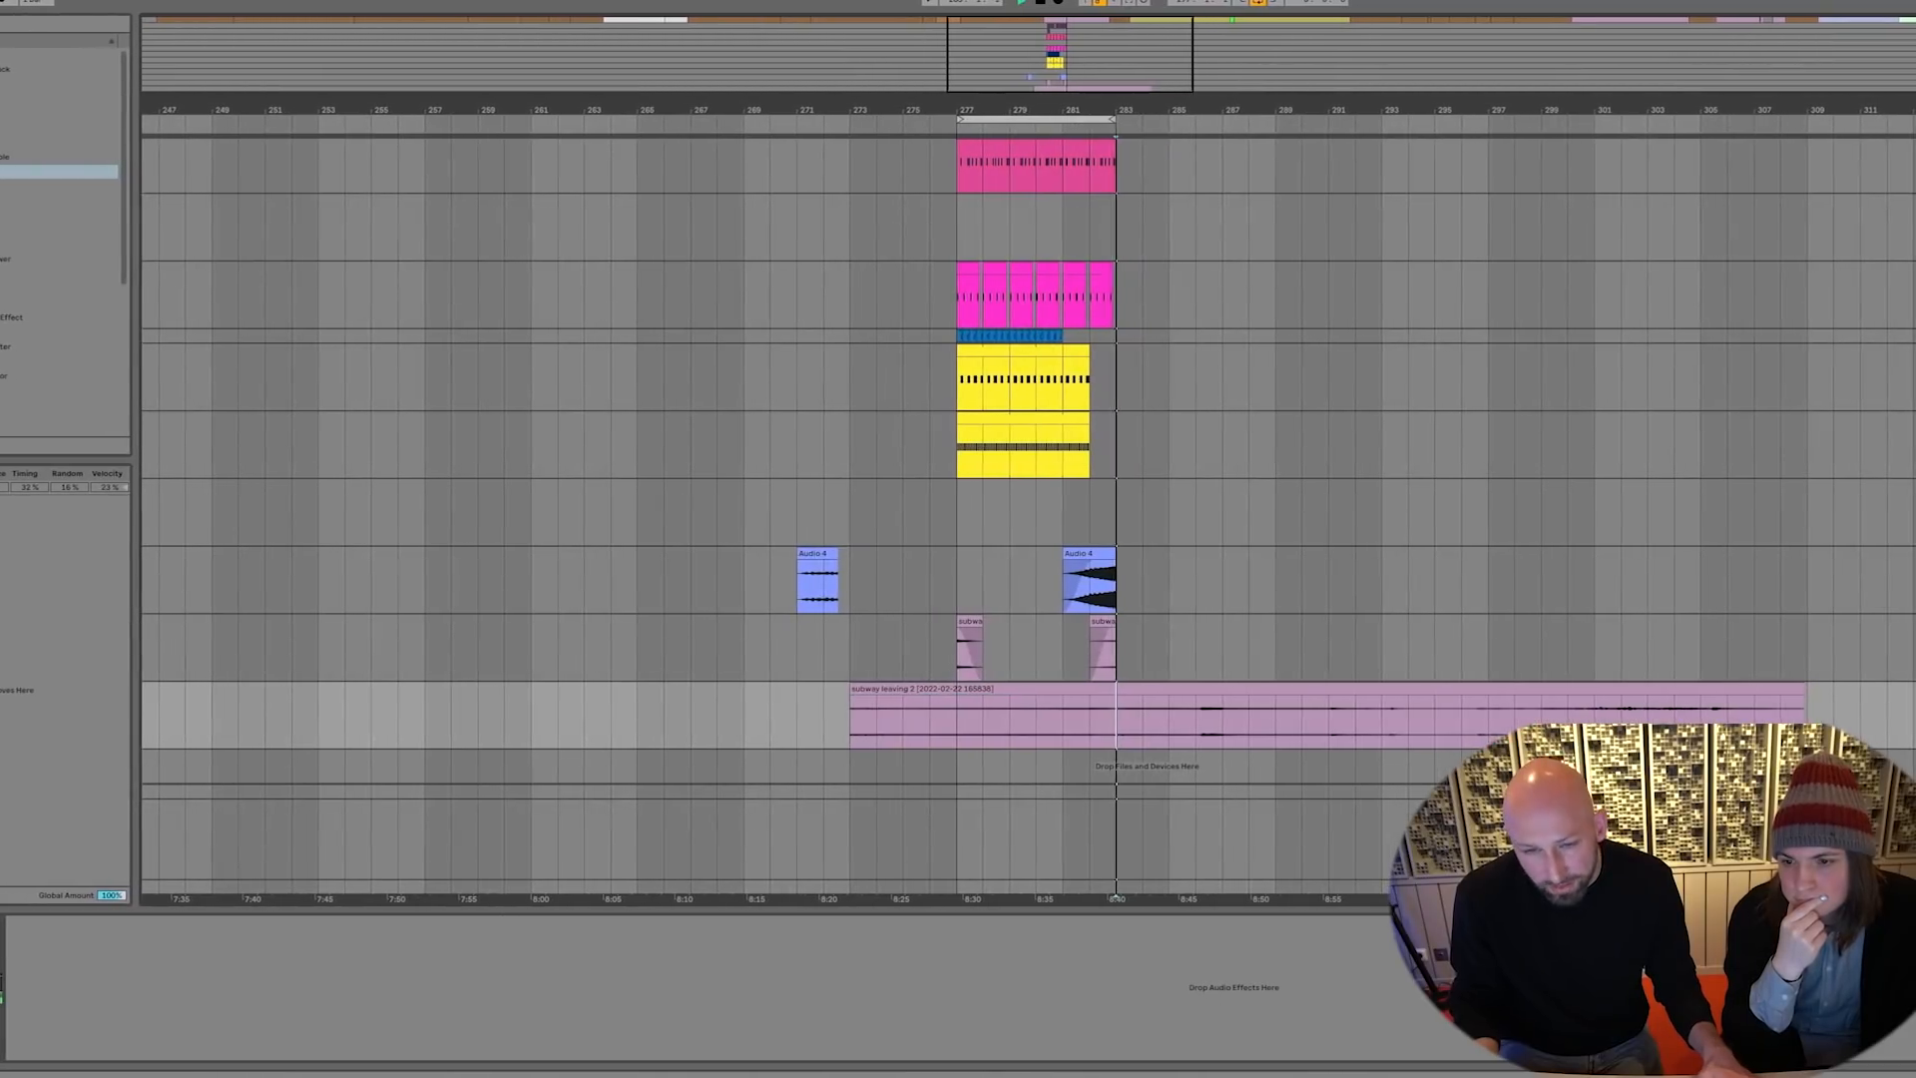
pyautogui.click(1220, 734)
pyautogui.press('space')
pyautogui.click(1294, 733)
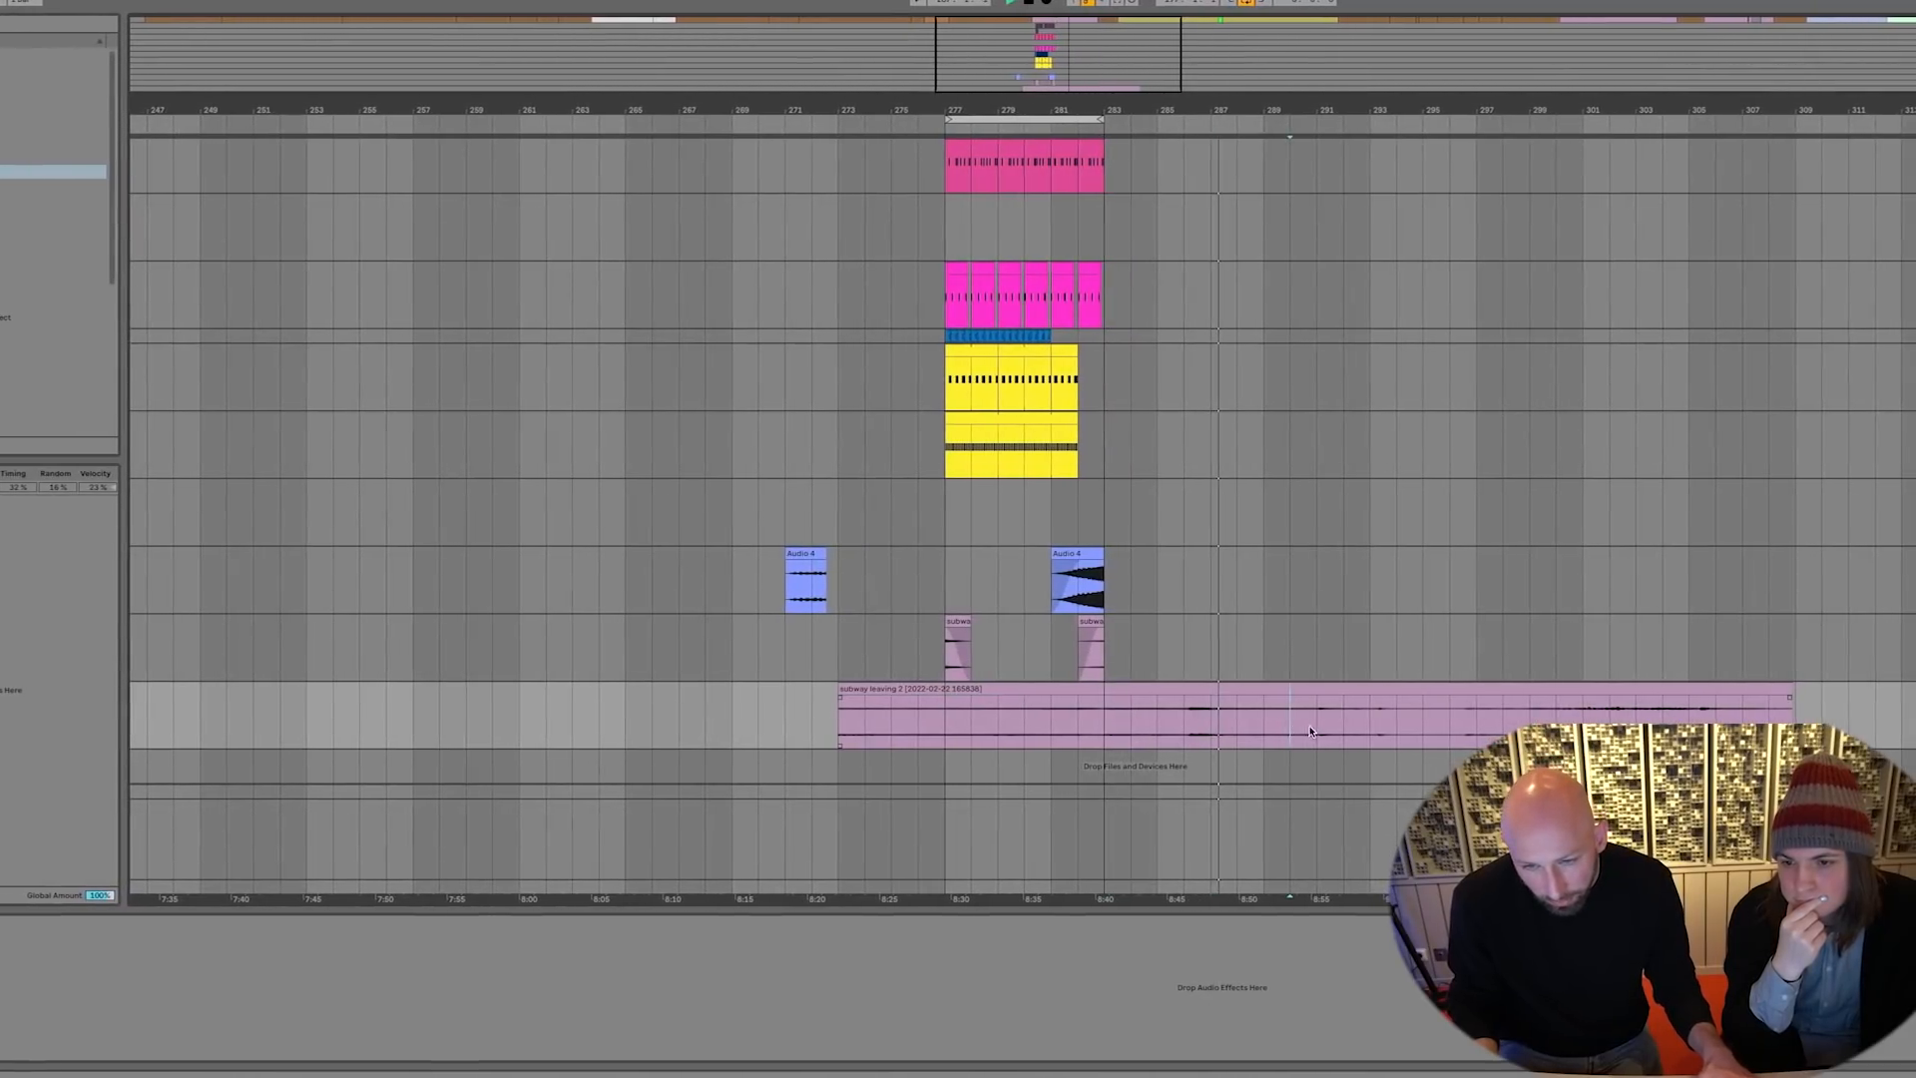
pyautogui.click(1472, 717)
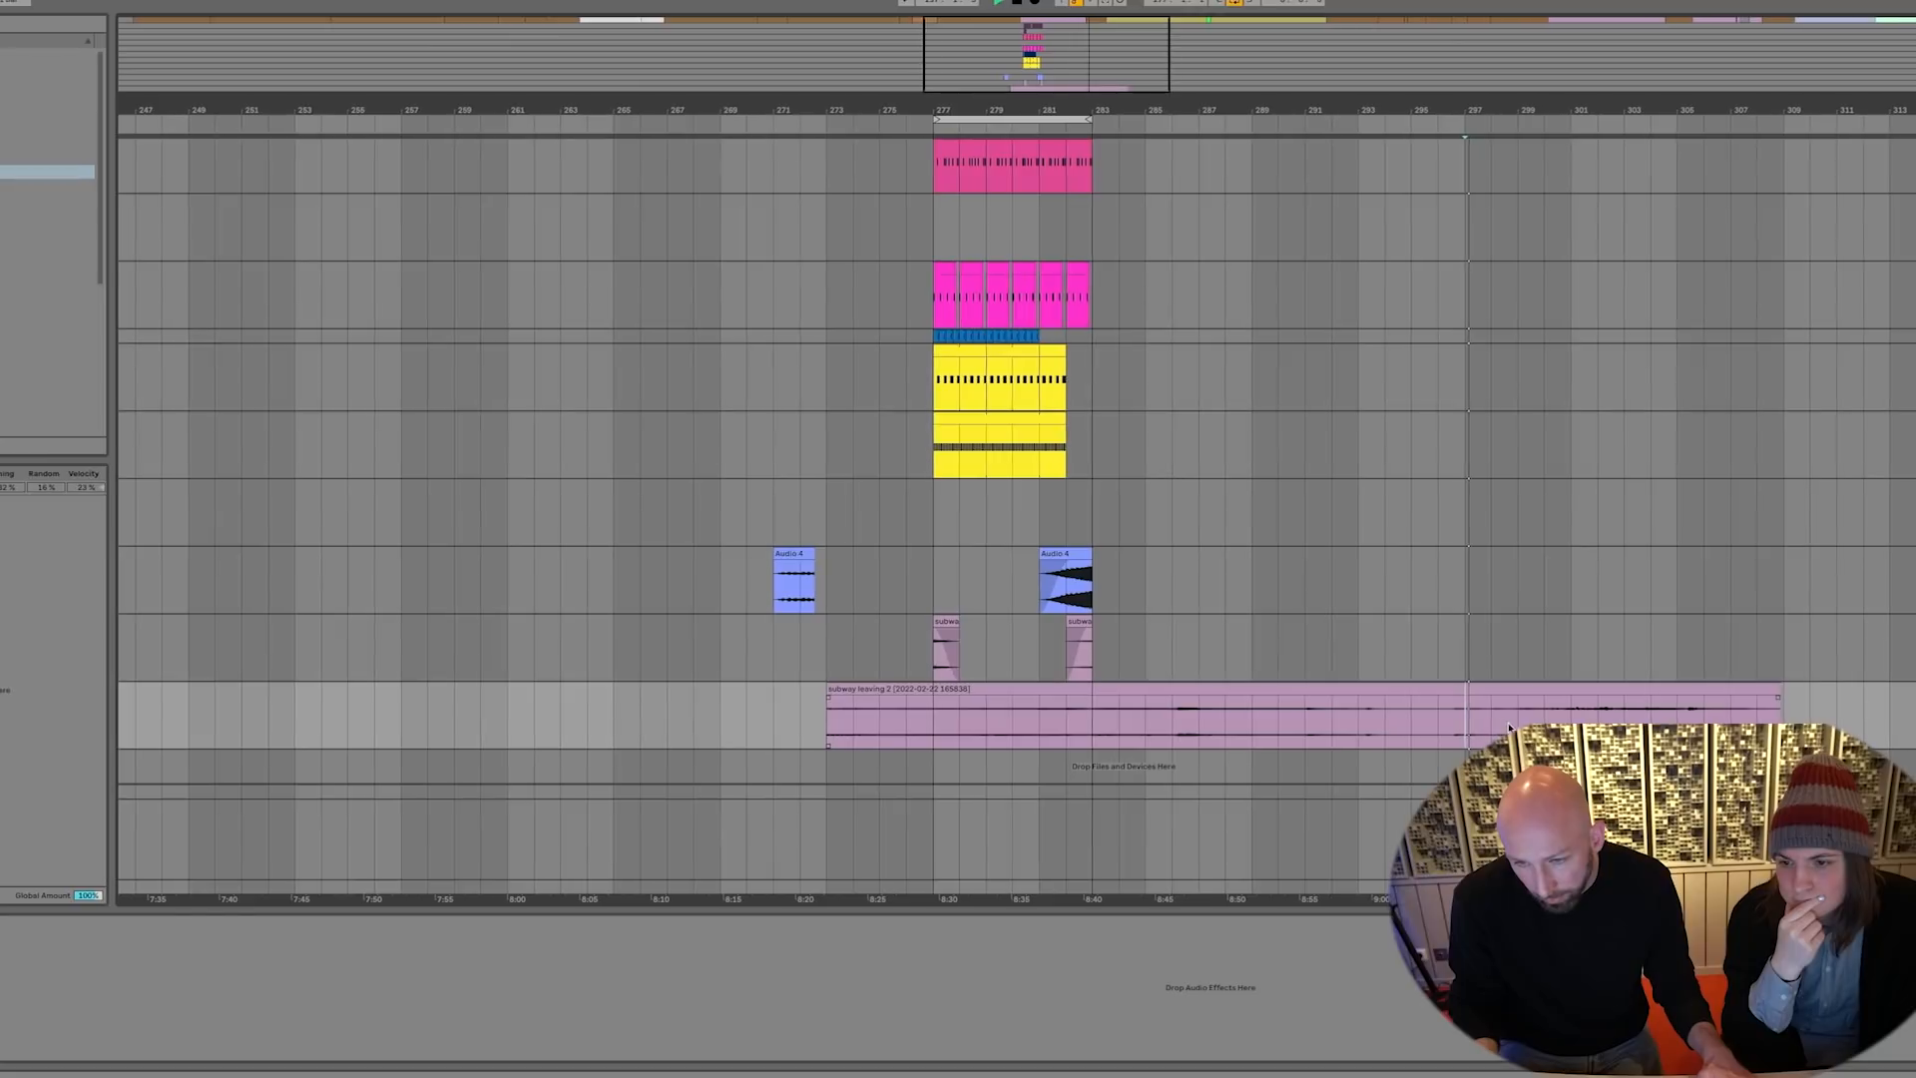
pyautogui.click(1513, 728)
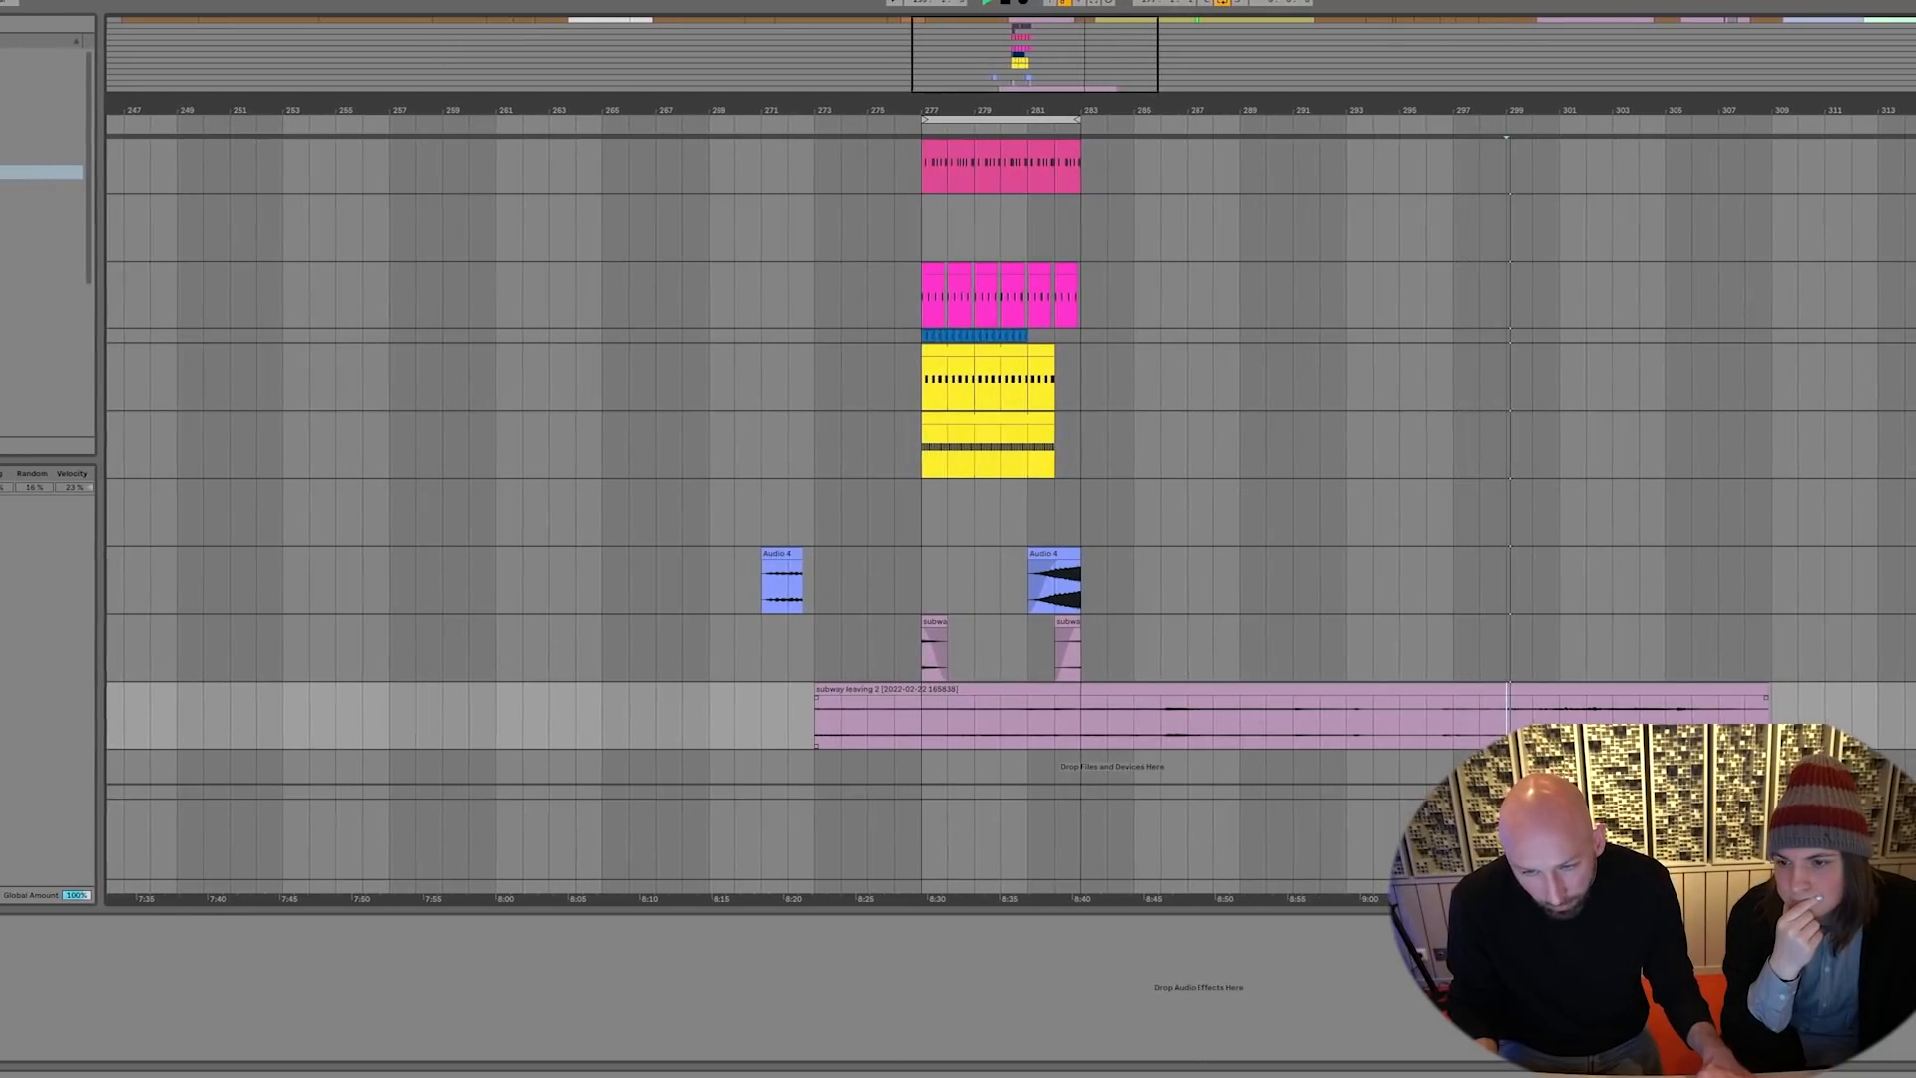
pyautogui.press('super+e')
pyautogui.click(1390, 689)
pyautogui.press('Delete')
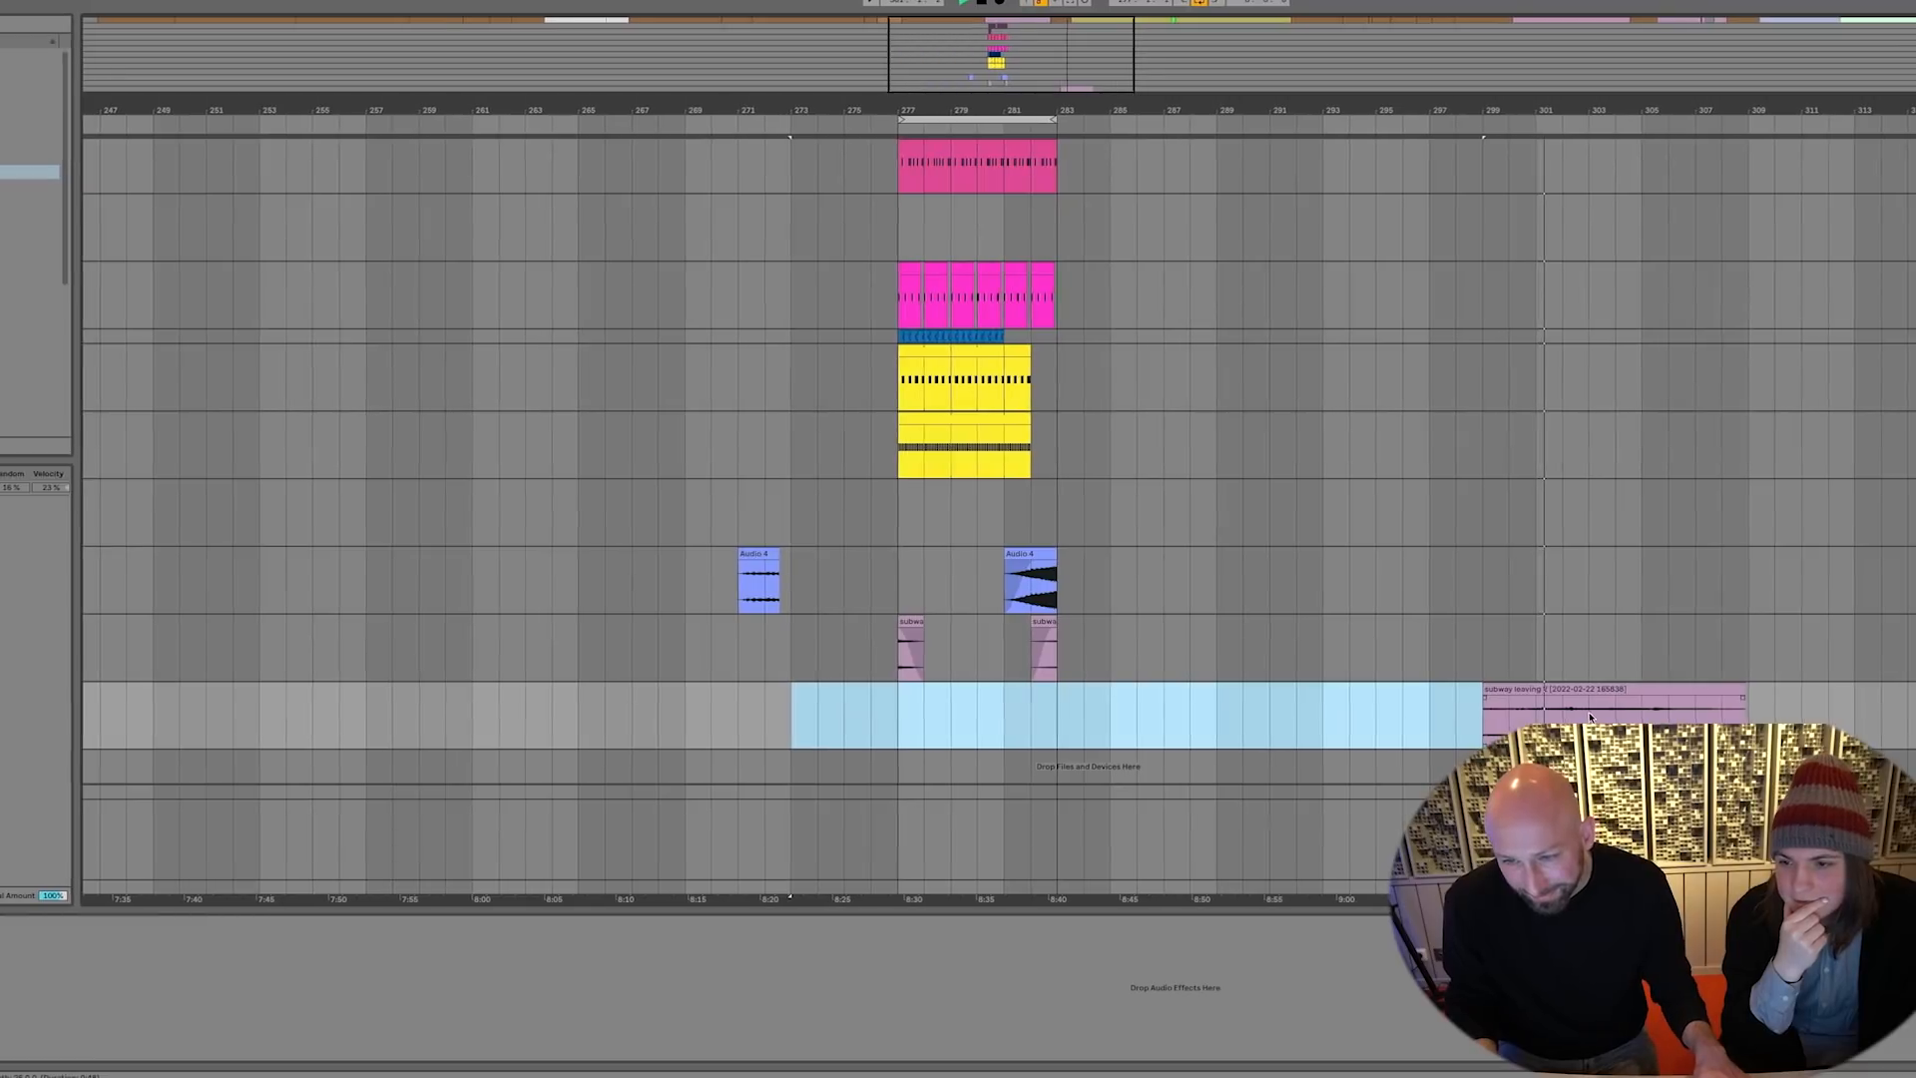
# Place a two-bar piece of the subway recording at bars 281 to 283 and add a short fade-in
pyautogui.click(1589, 715)
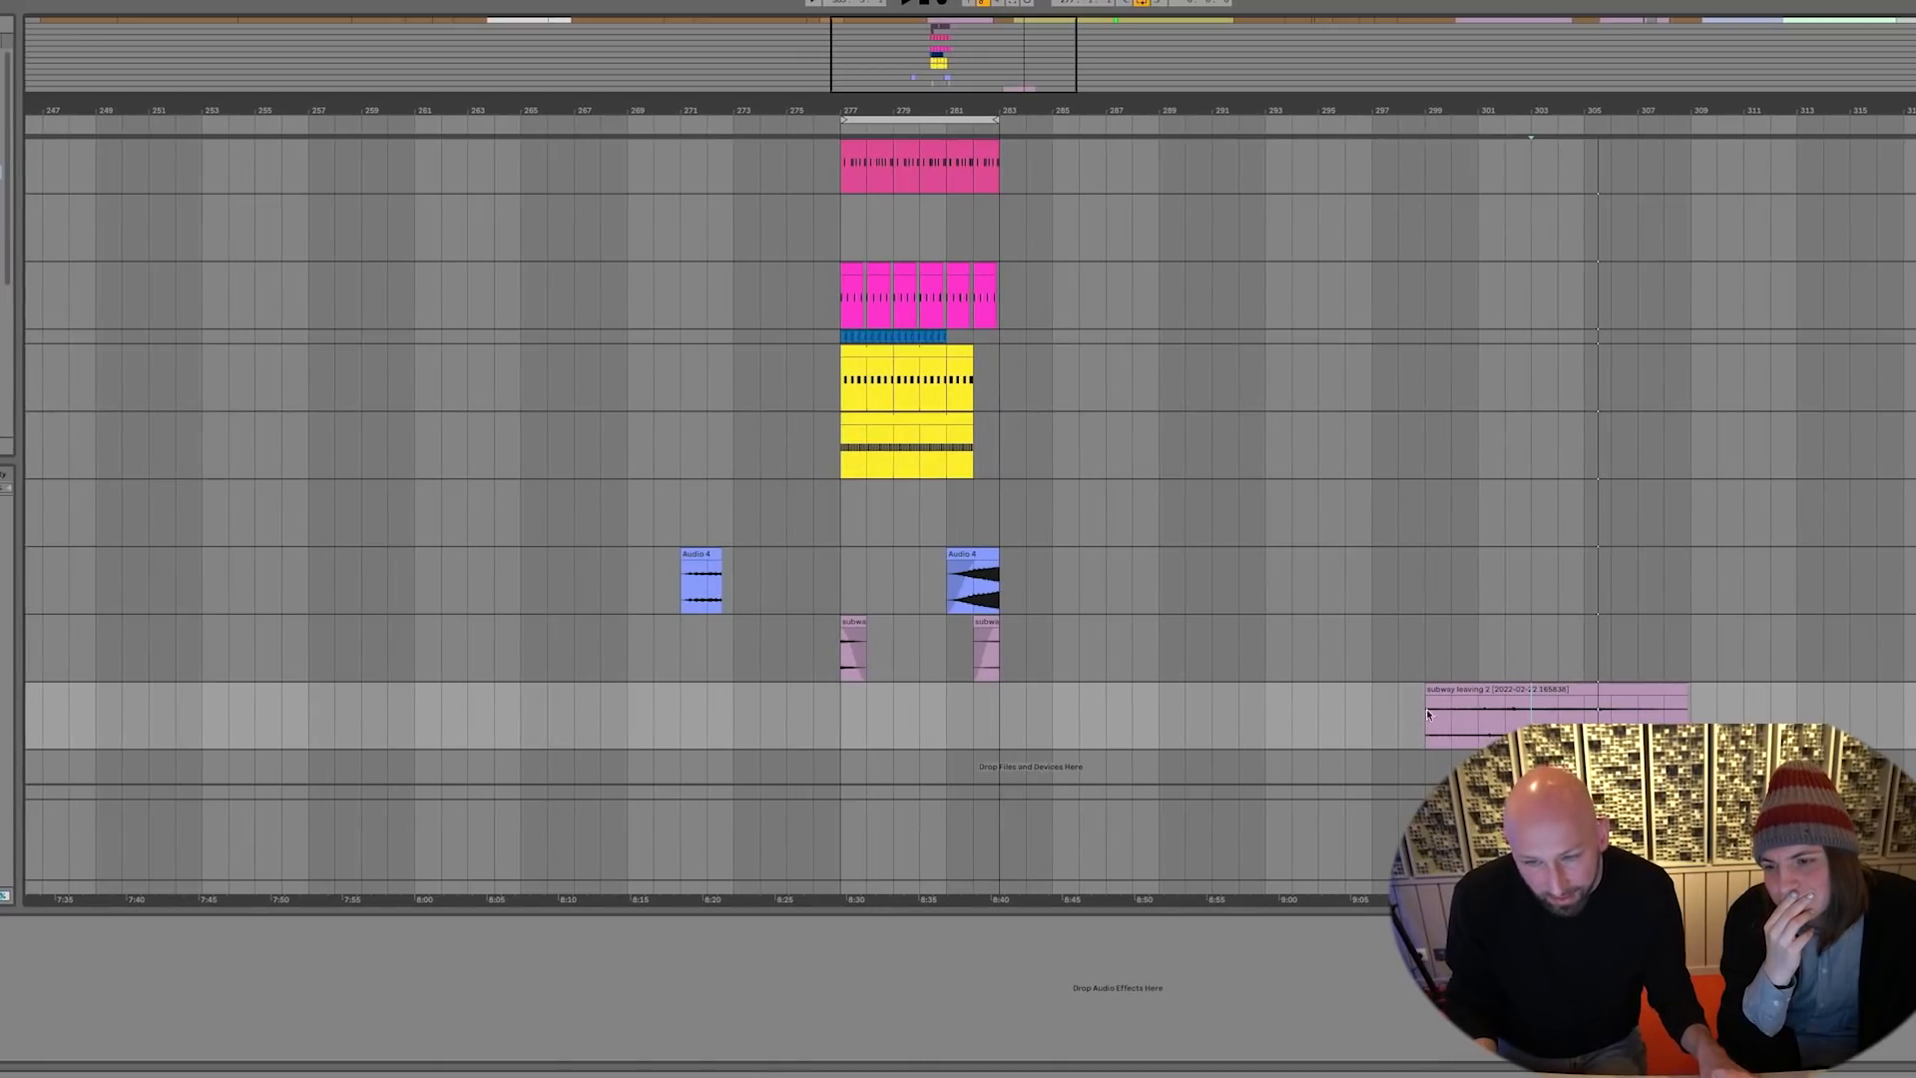
pyautogui.moveTo(1457, 691); pyautogui.dragTo(972, 700)
pyautogui.moveTo(984, 120); pyautogui.dragTo(1597, 477)
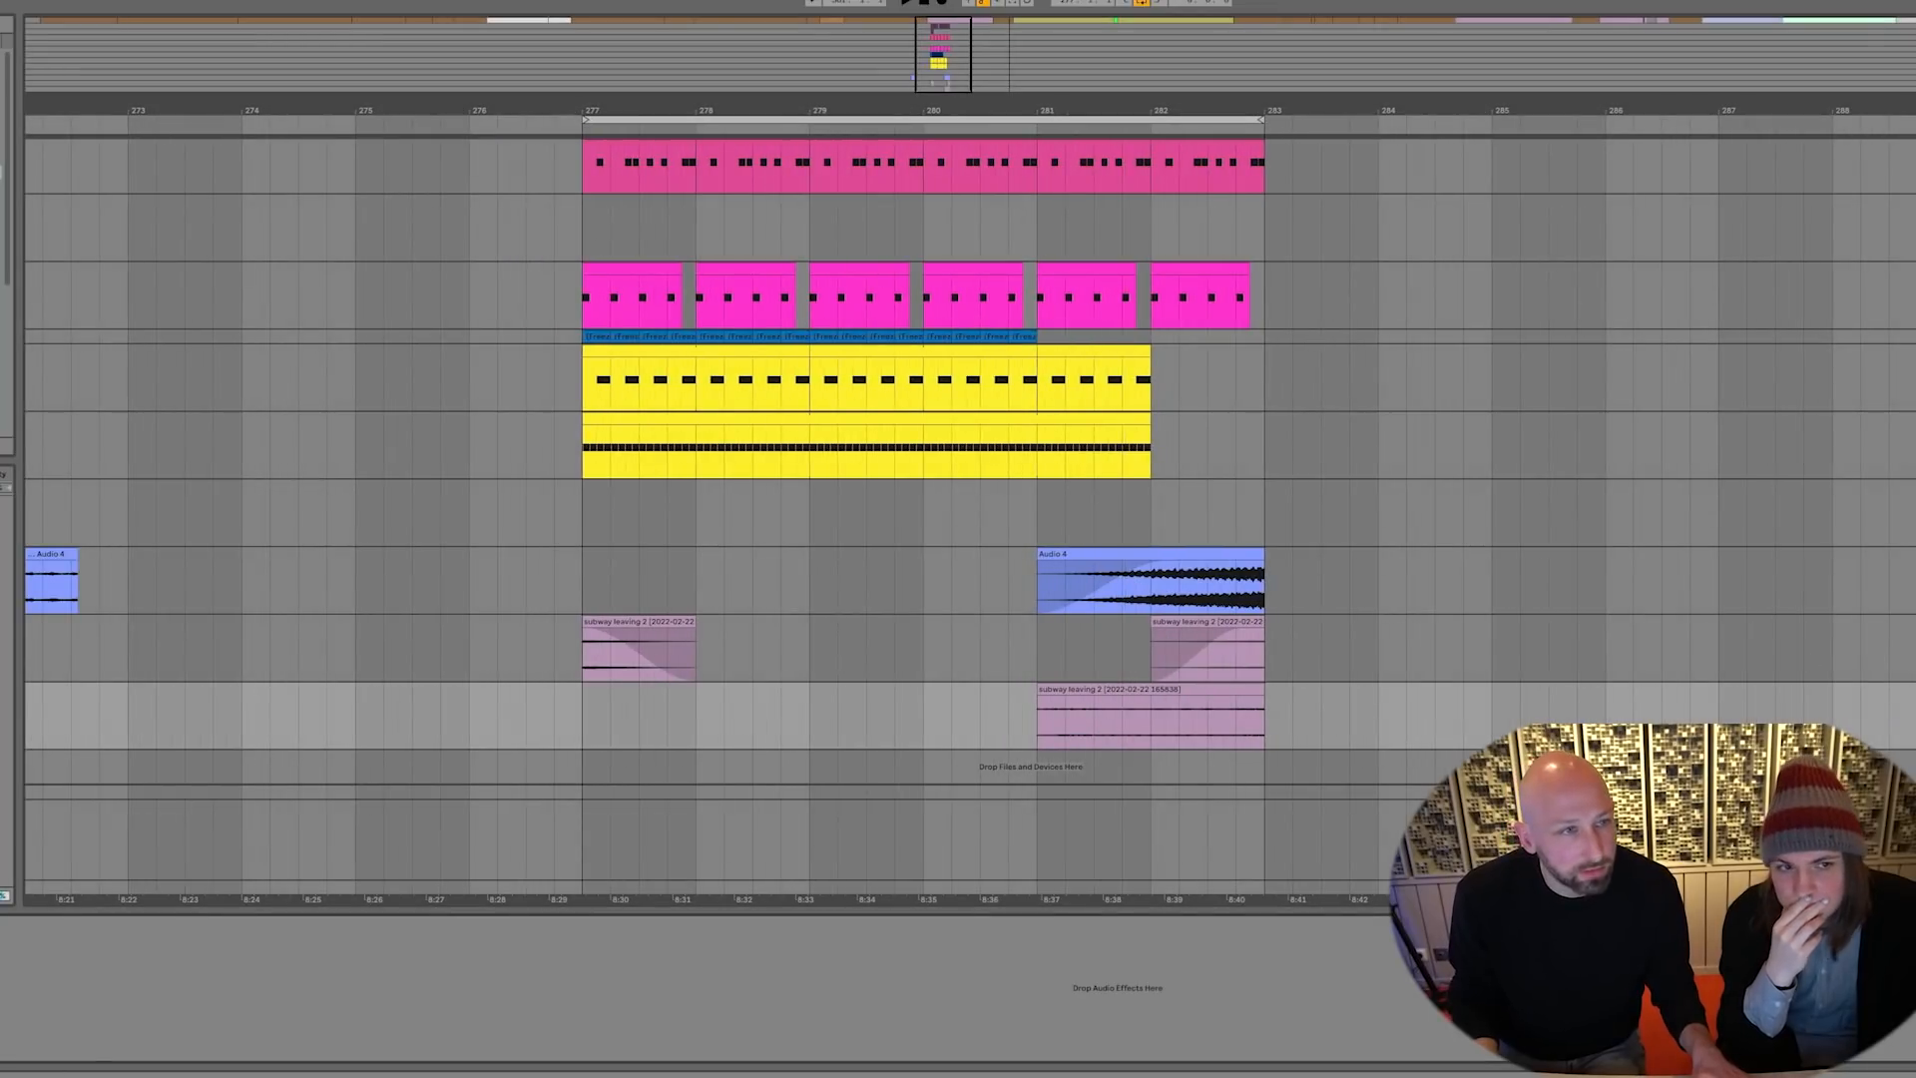
pyautogui.click(949, 712)
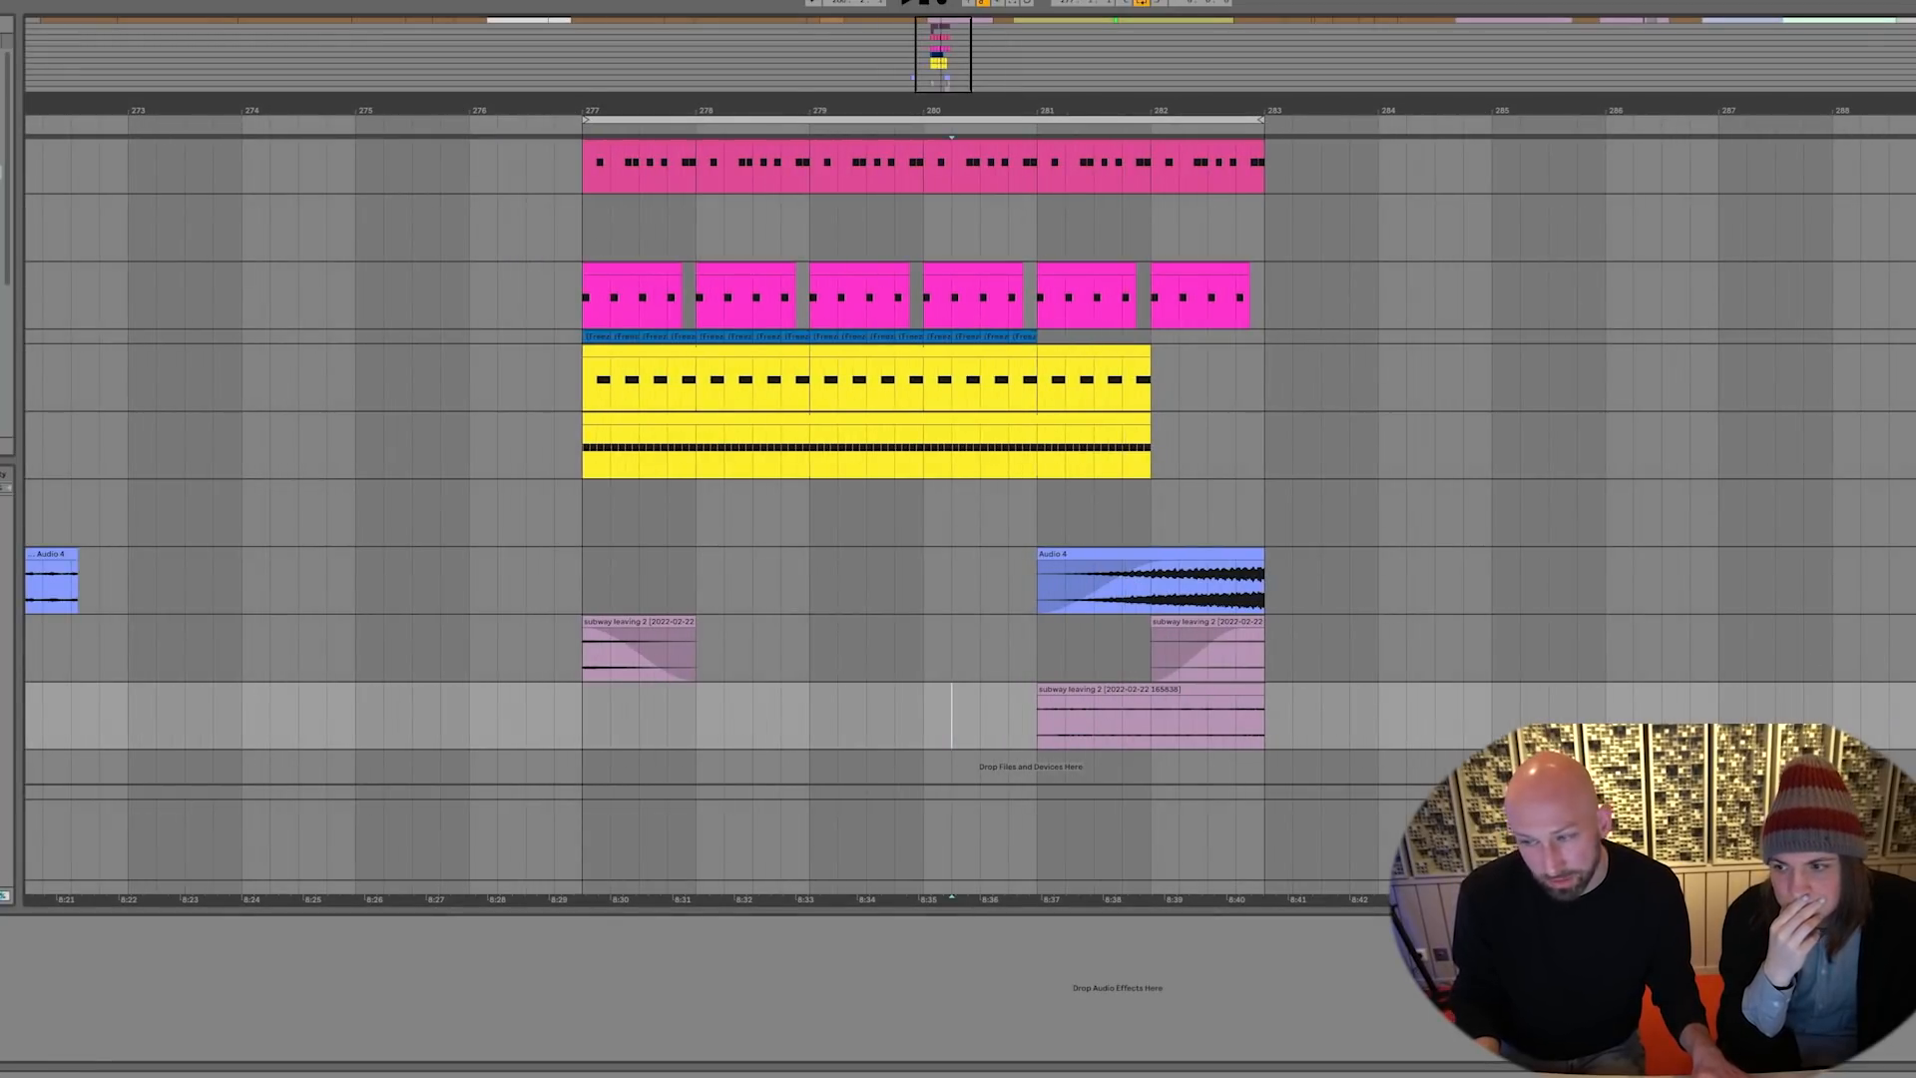
pyautogui.moveTo(1038, 701); pyautogui.dragTo(1063, 706)
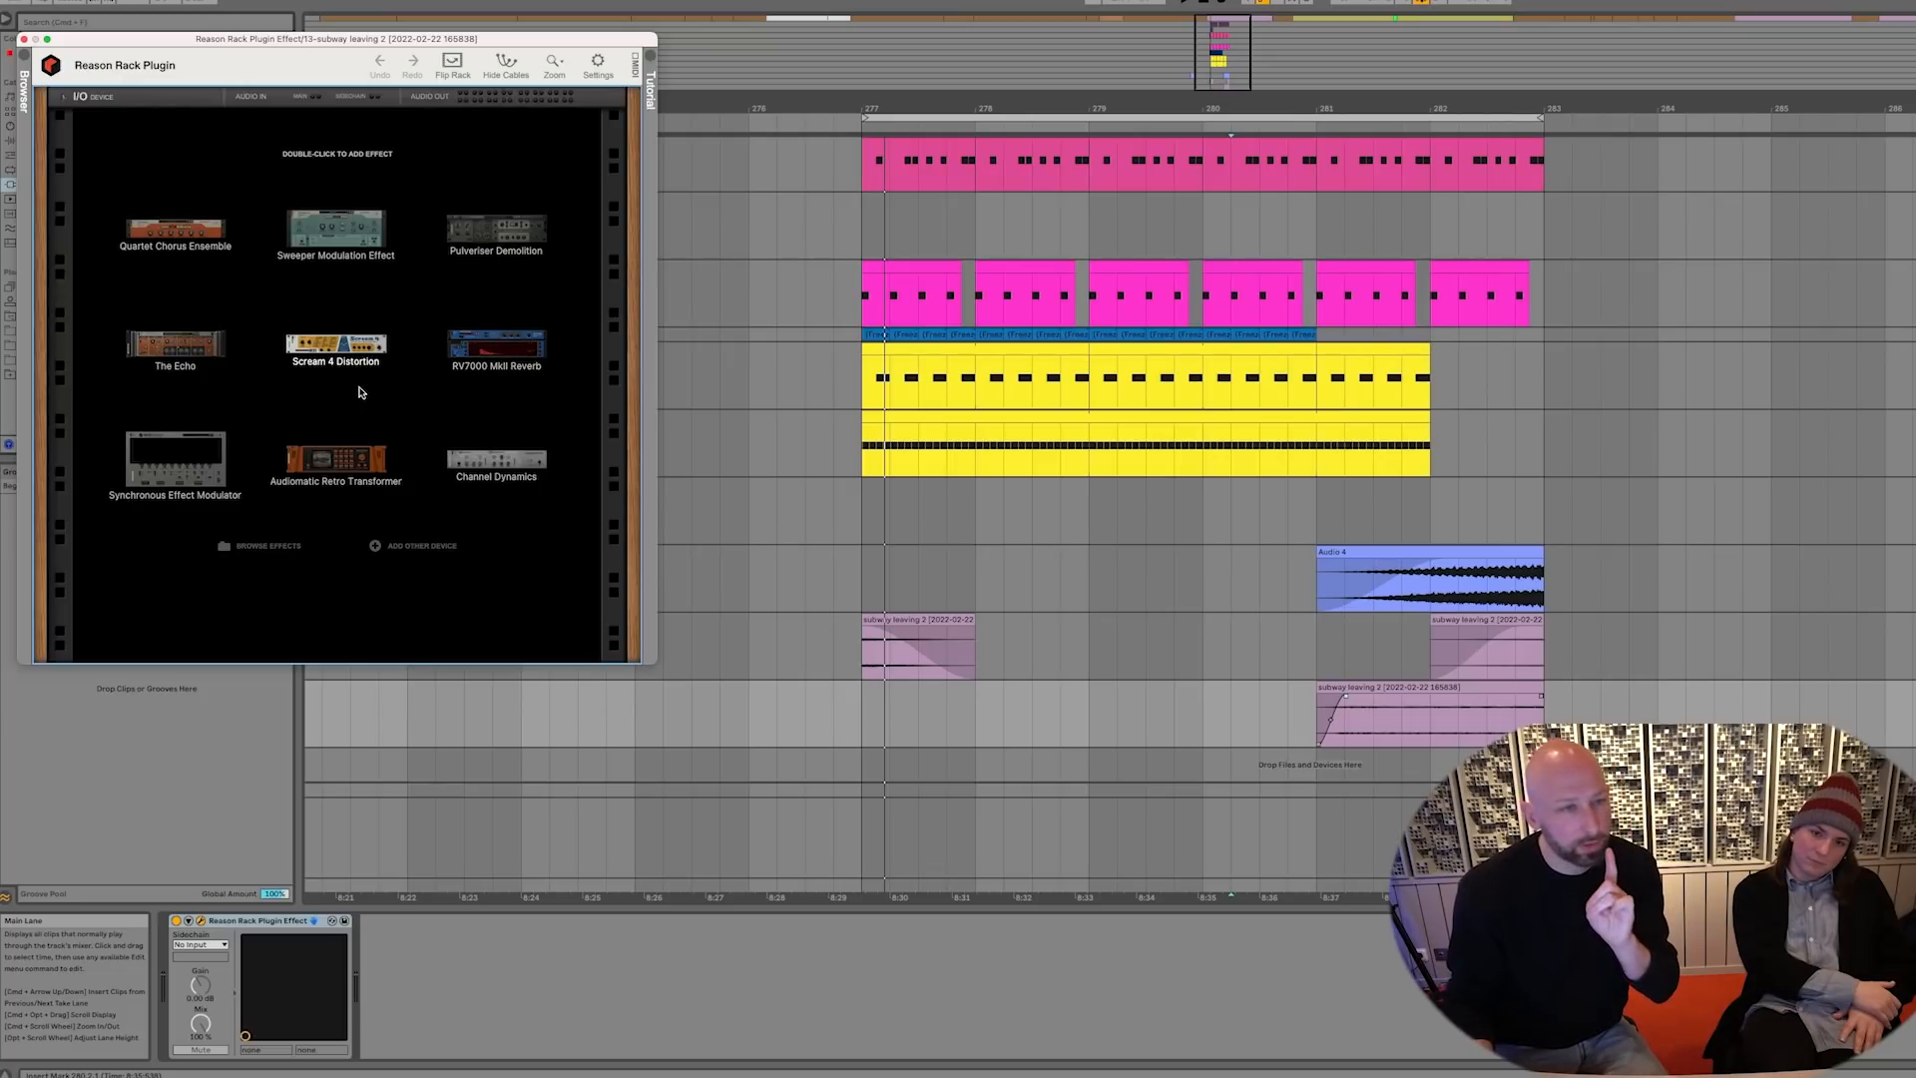
# Load a Scream 4 Distortion into the Reason Rack effect on the new subway leaving 2 track
pyautogui.doubleClick(377, 352)
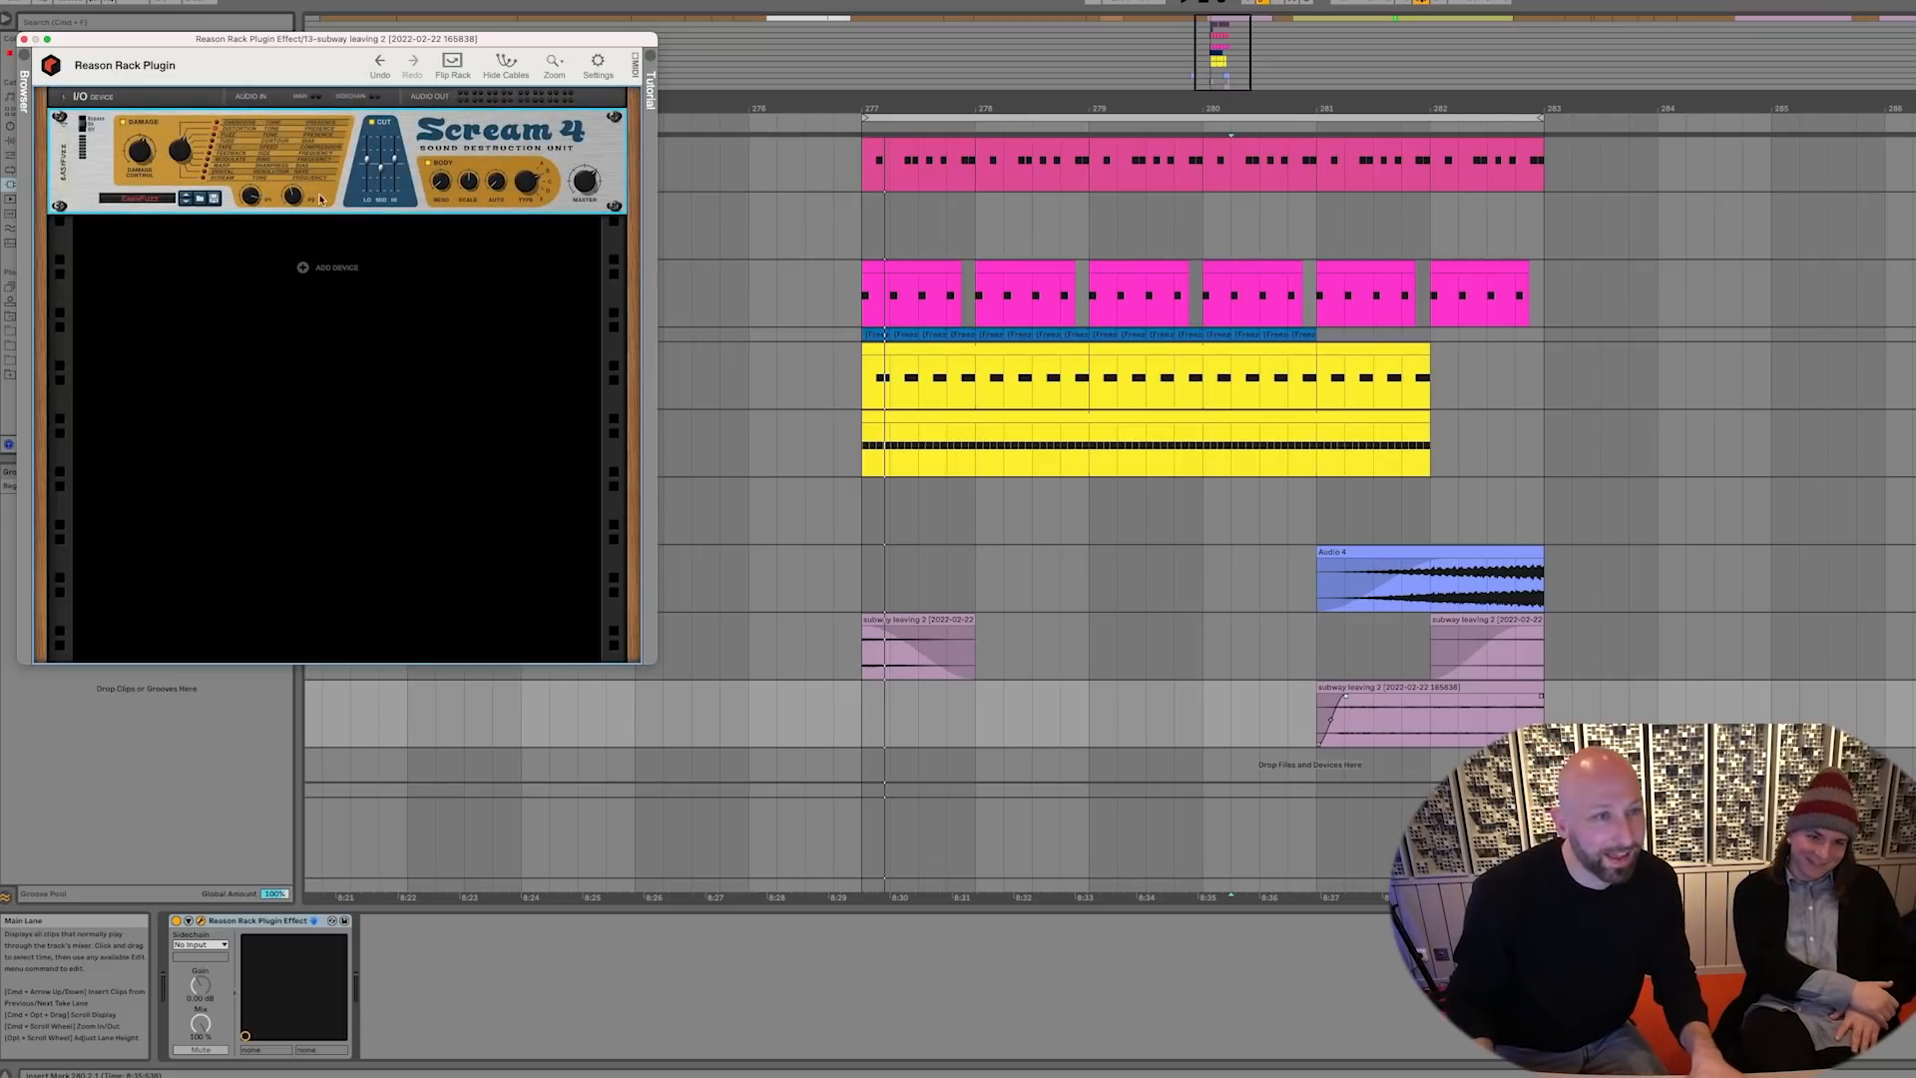
# Reset the Scream 4 to its Init Patch and play the subway clip from bar 281
pyautogui.rightClick(433, 150)
pyautogui.click(479, 445)
pyautogui.click(1308, 711)
pyautogui.press('space')
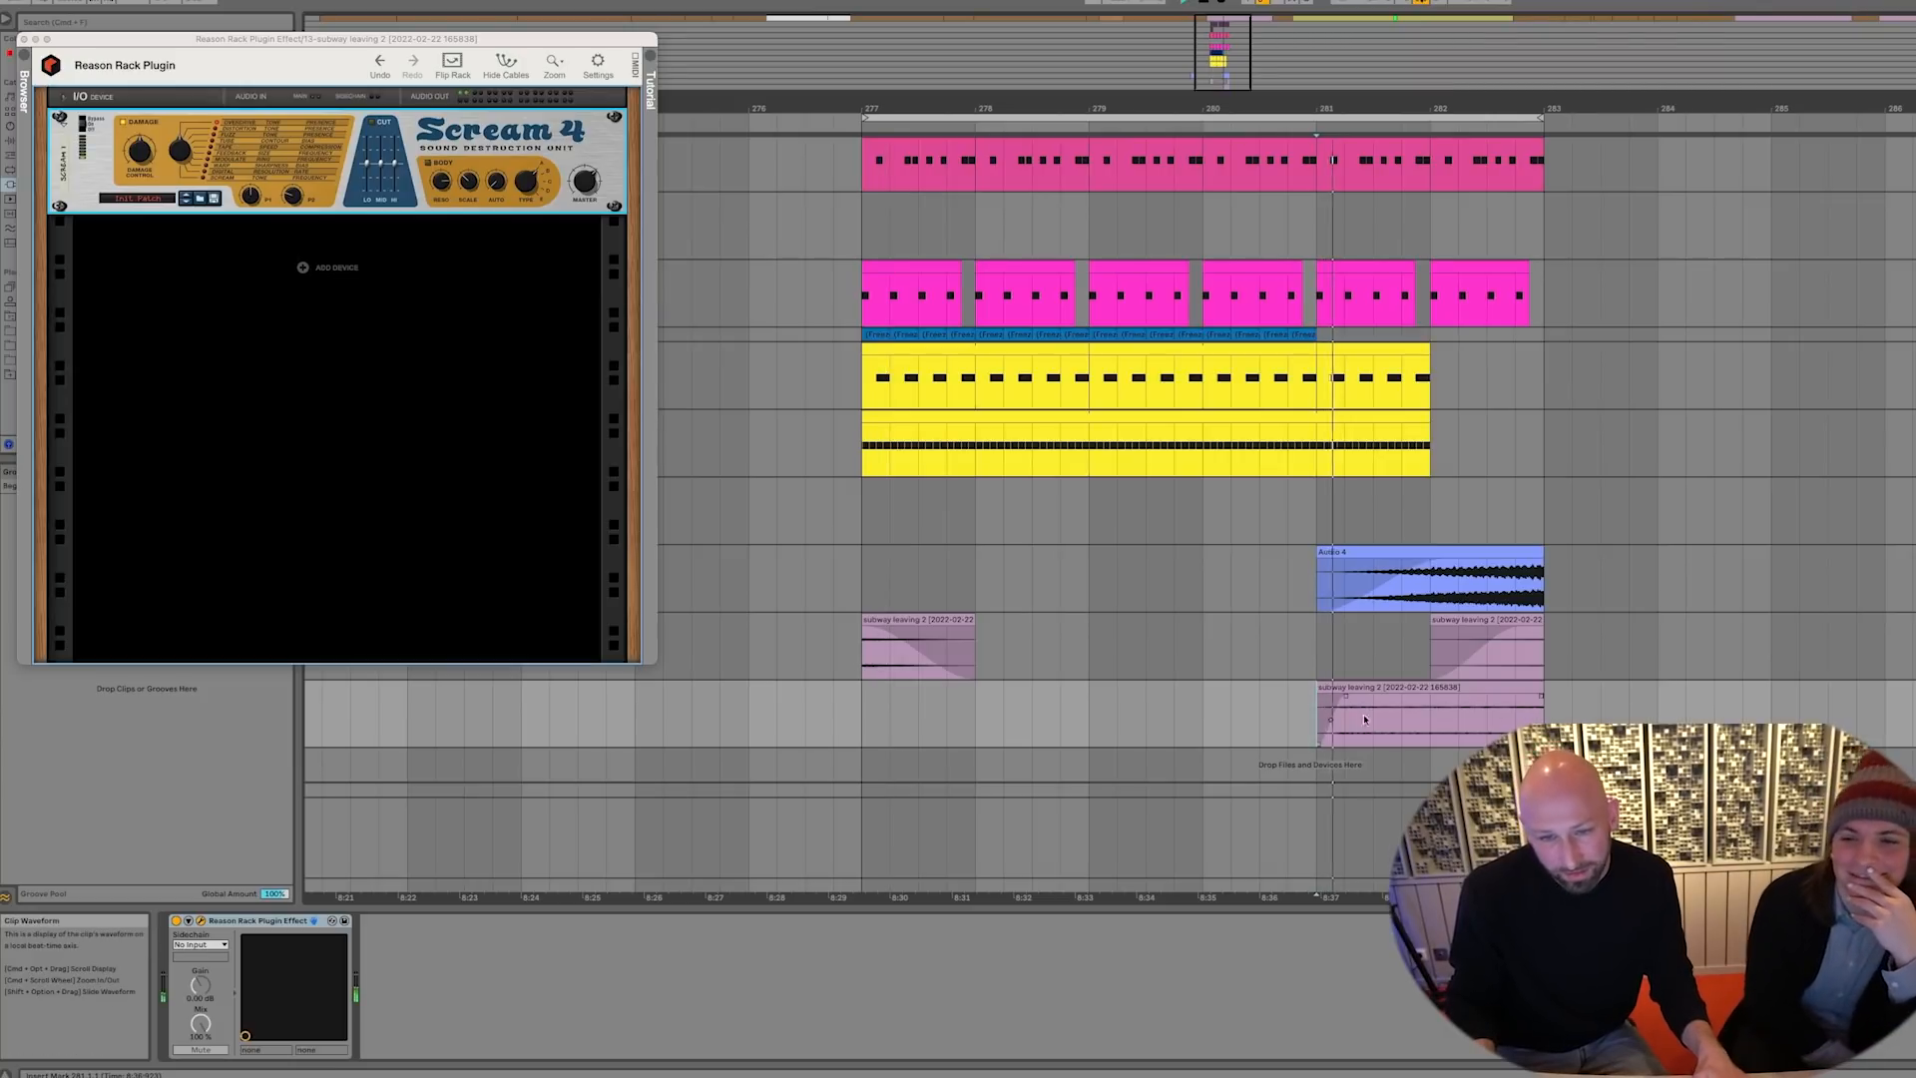
# Loop the subway clip at bars 281 to 283, adjust the Scream 4 distortion settings by ear and close the Reason Rack window
pyautogui.moveTo(1319, 715); pyautogui.dragTo(1544, 711)
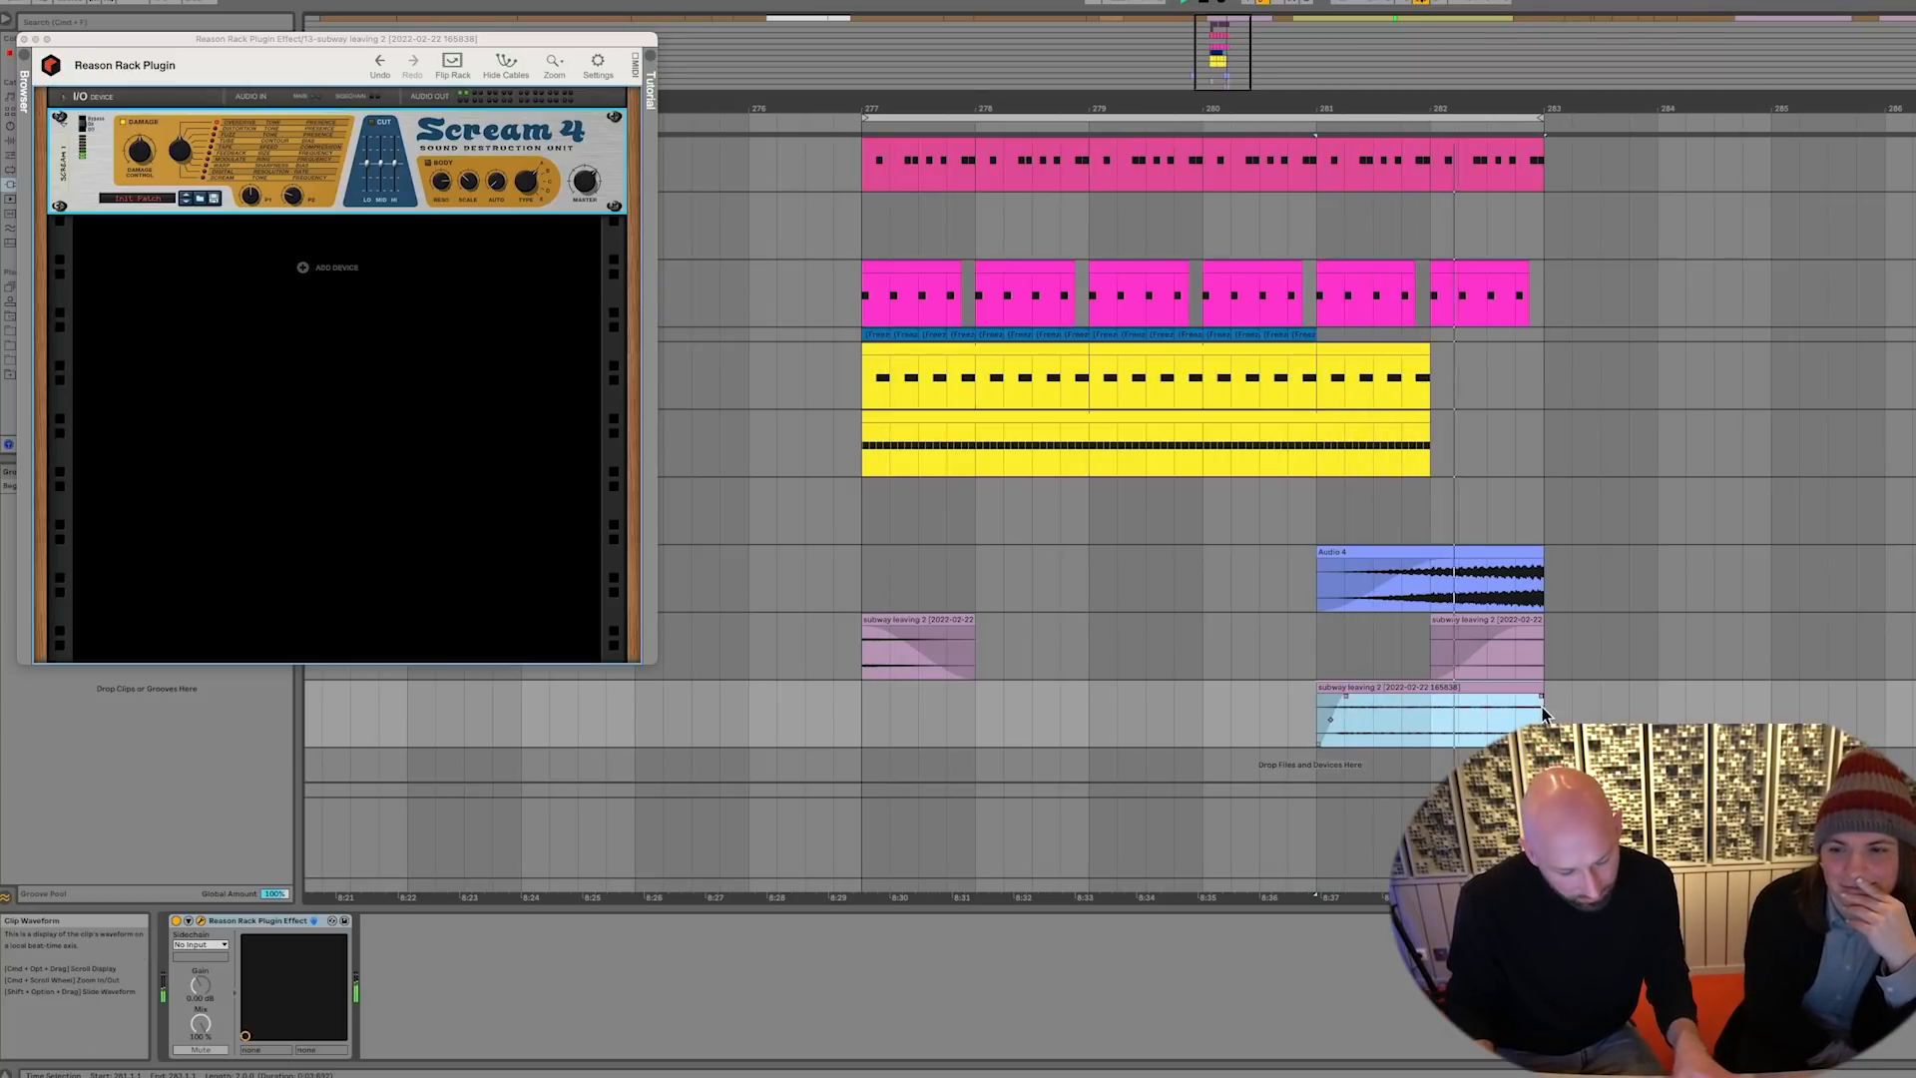
pyautogui.press('super+l')
pyautogui.click(183, 121)
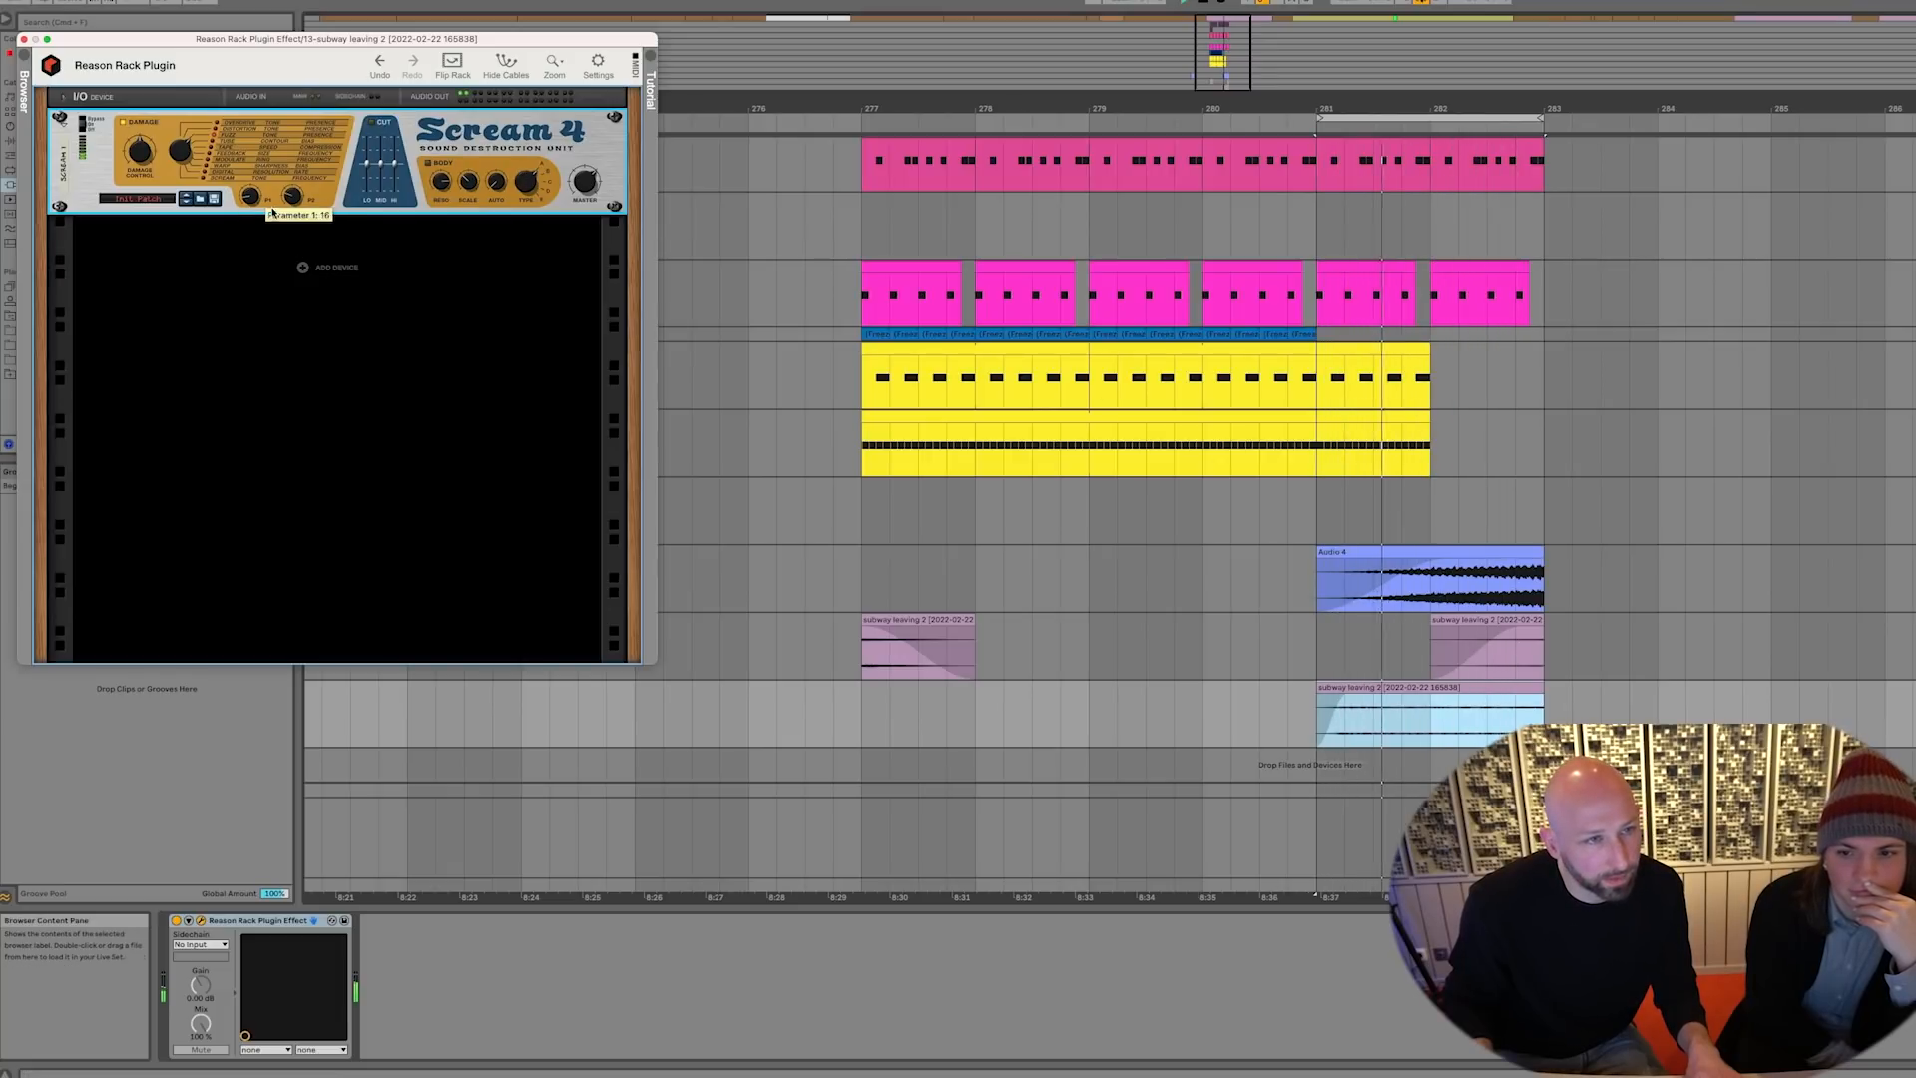
pyautogui.moveTo(302, 42); pyautogui.dragTo(369, 62)
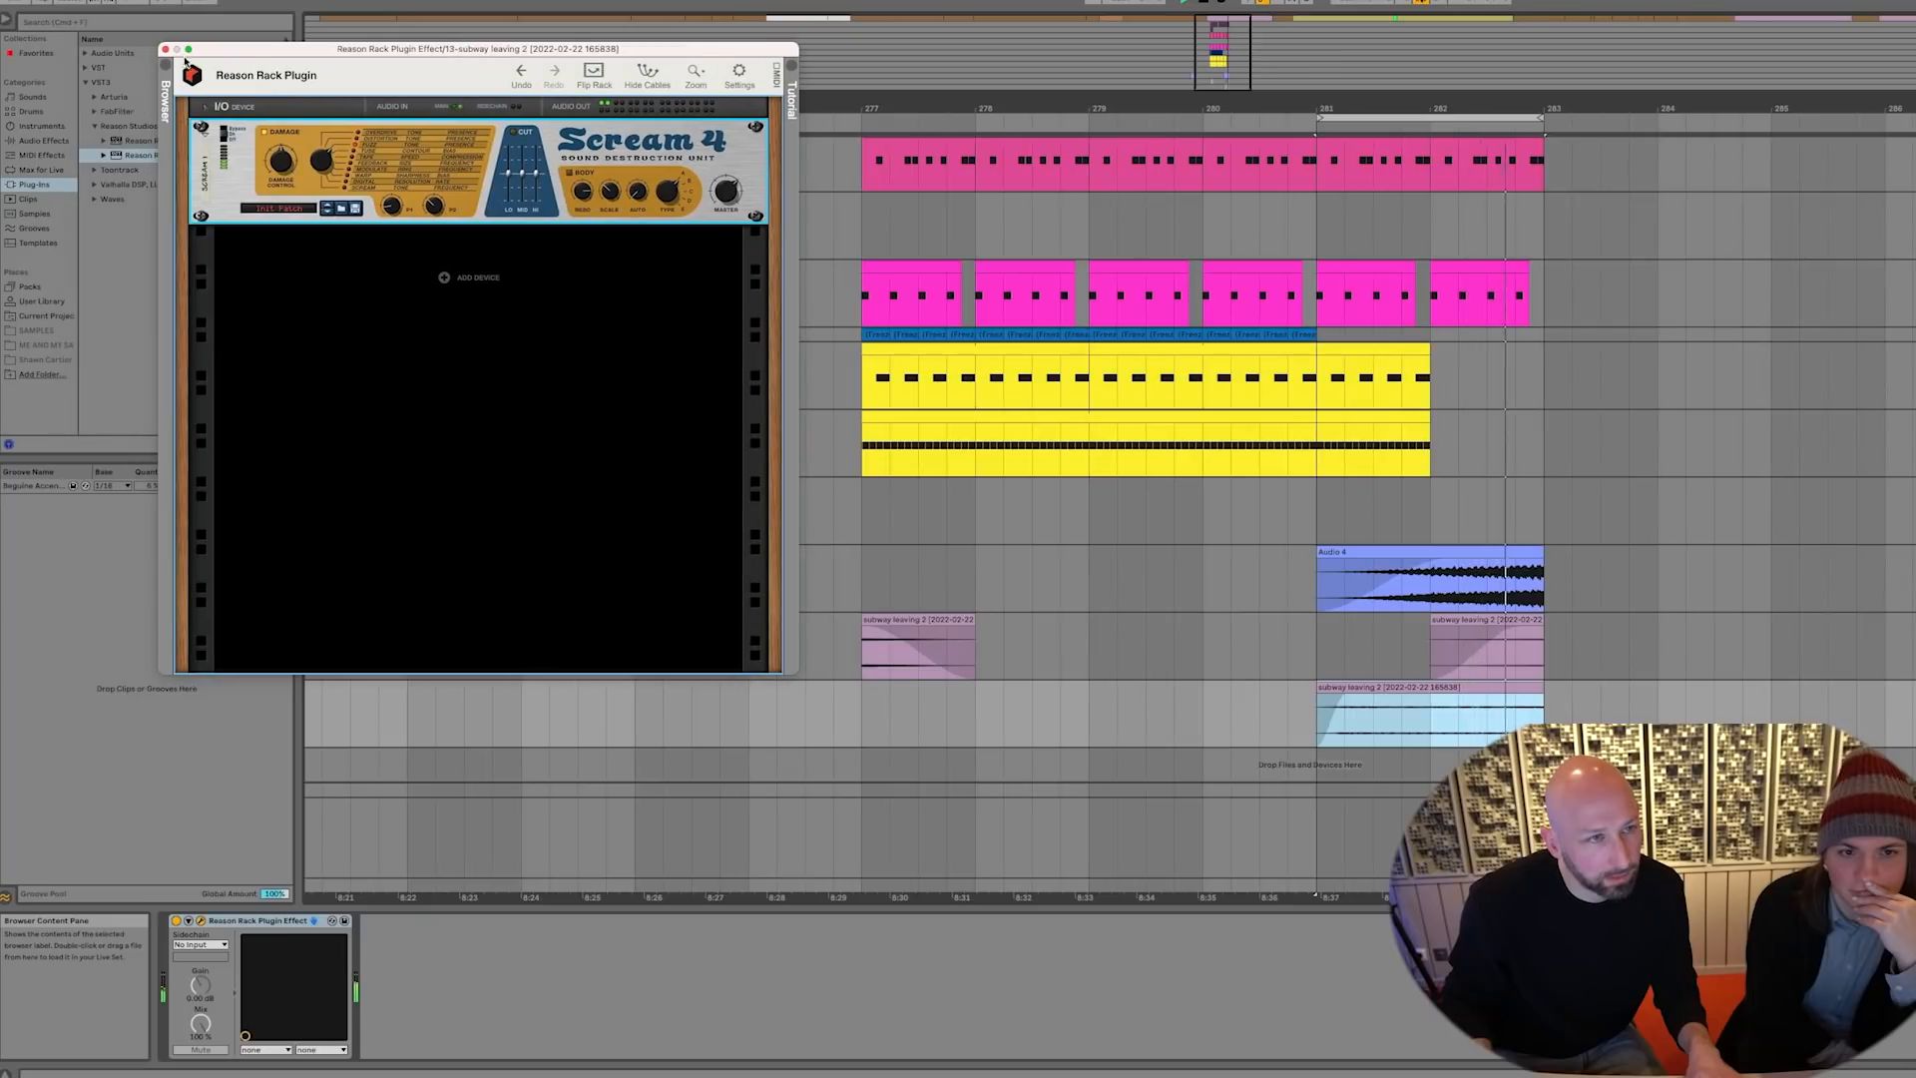
pyautogui.click(165, 50)
# Add an EQ Eight after the Reason Rack effect on the distorted subway track
pyautogui.click(61, 142)
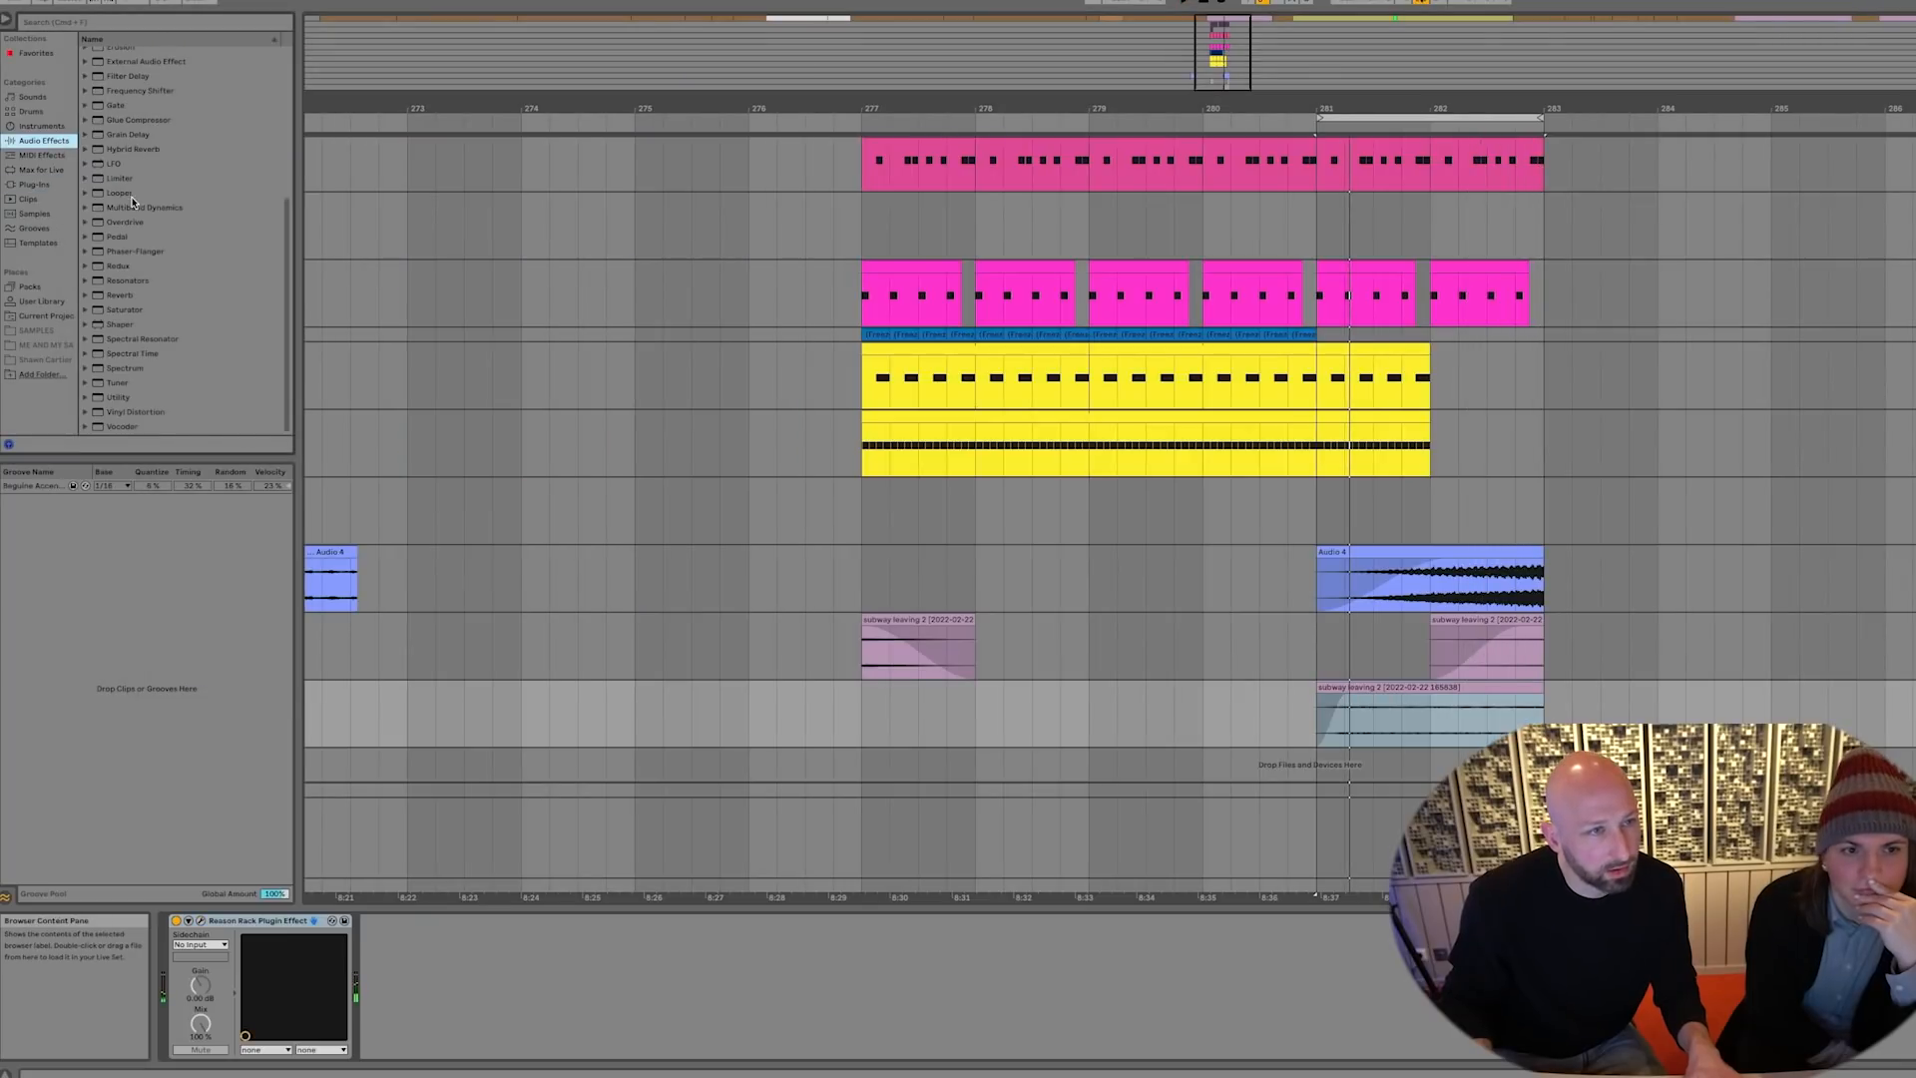
pyautogui.scroll(5, 120, 107)
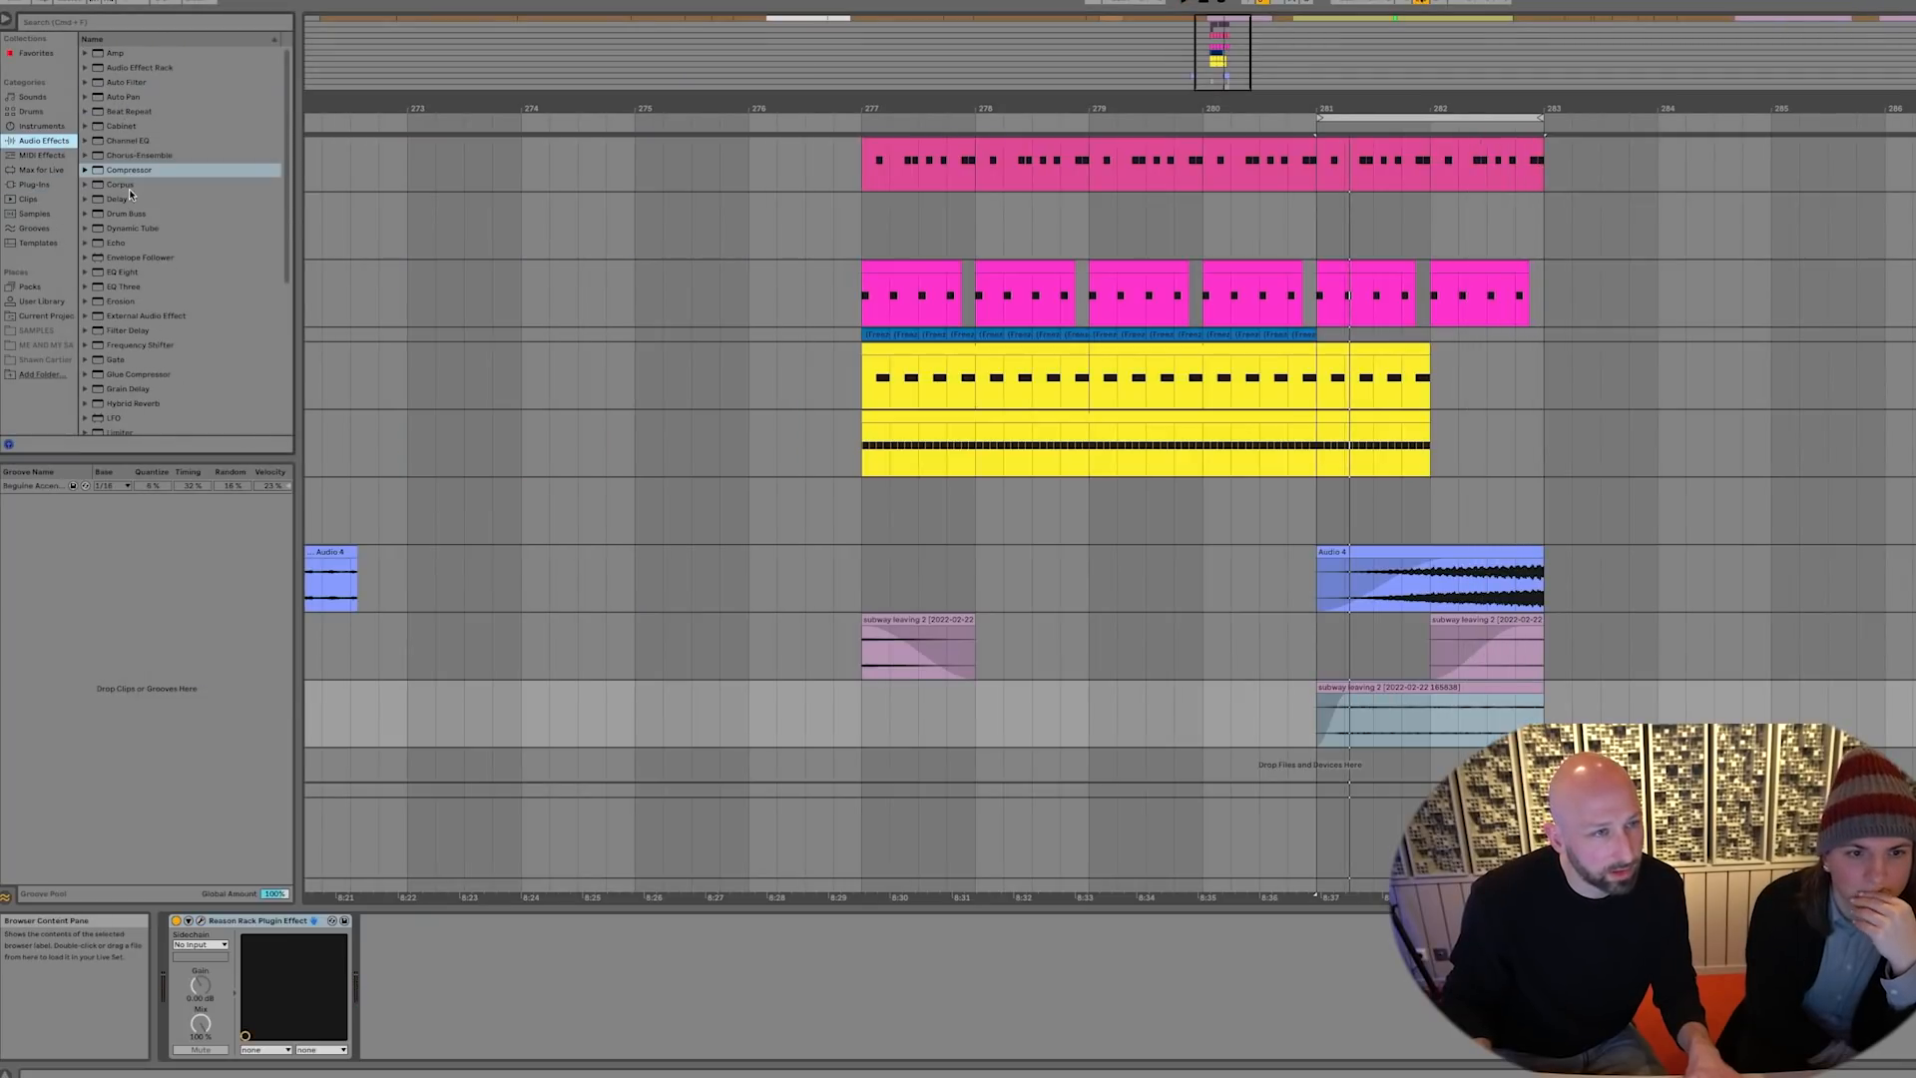
pyautogui.moveTo(126, 271); pyautogui.dragTo(1409, 717)
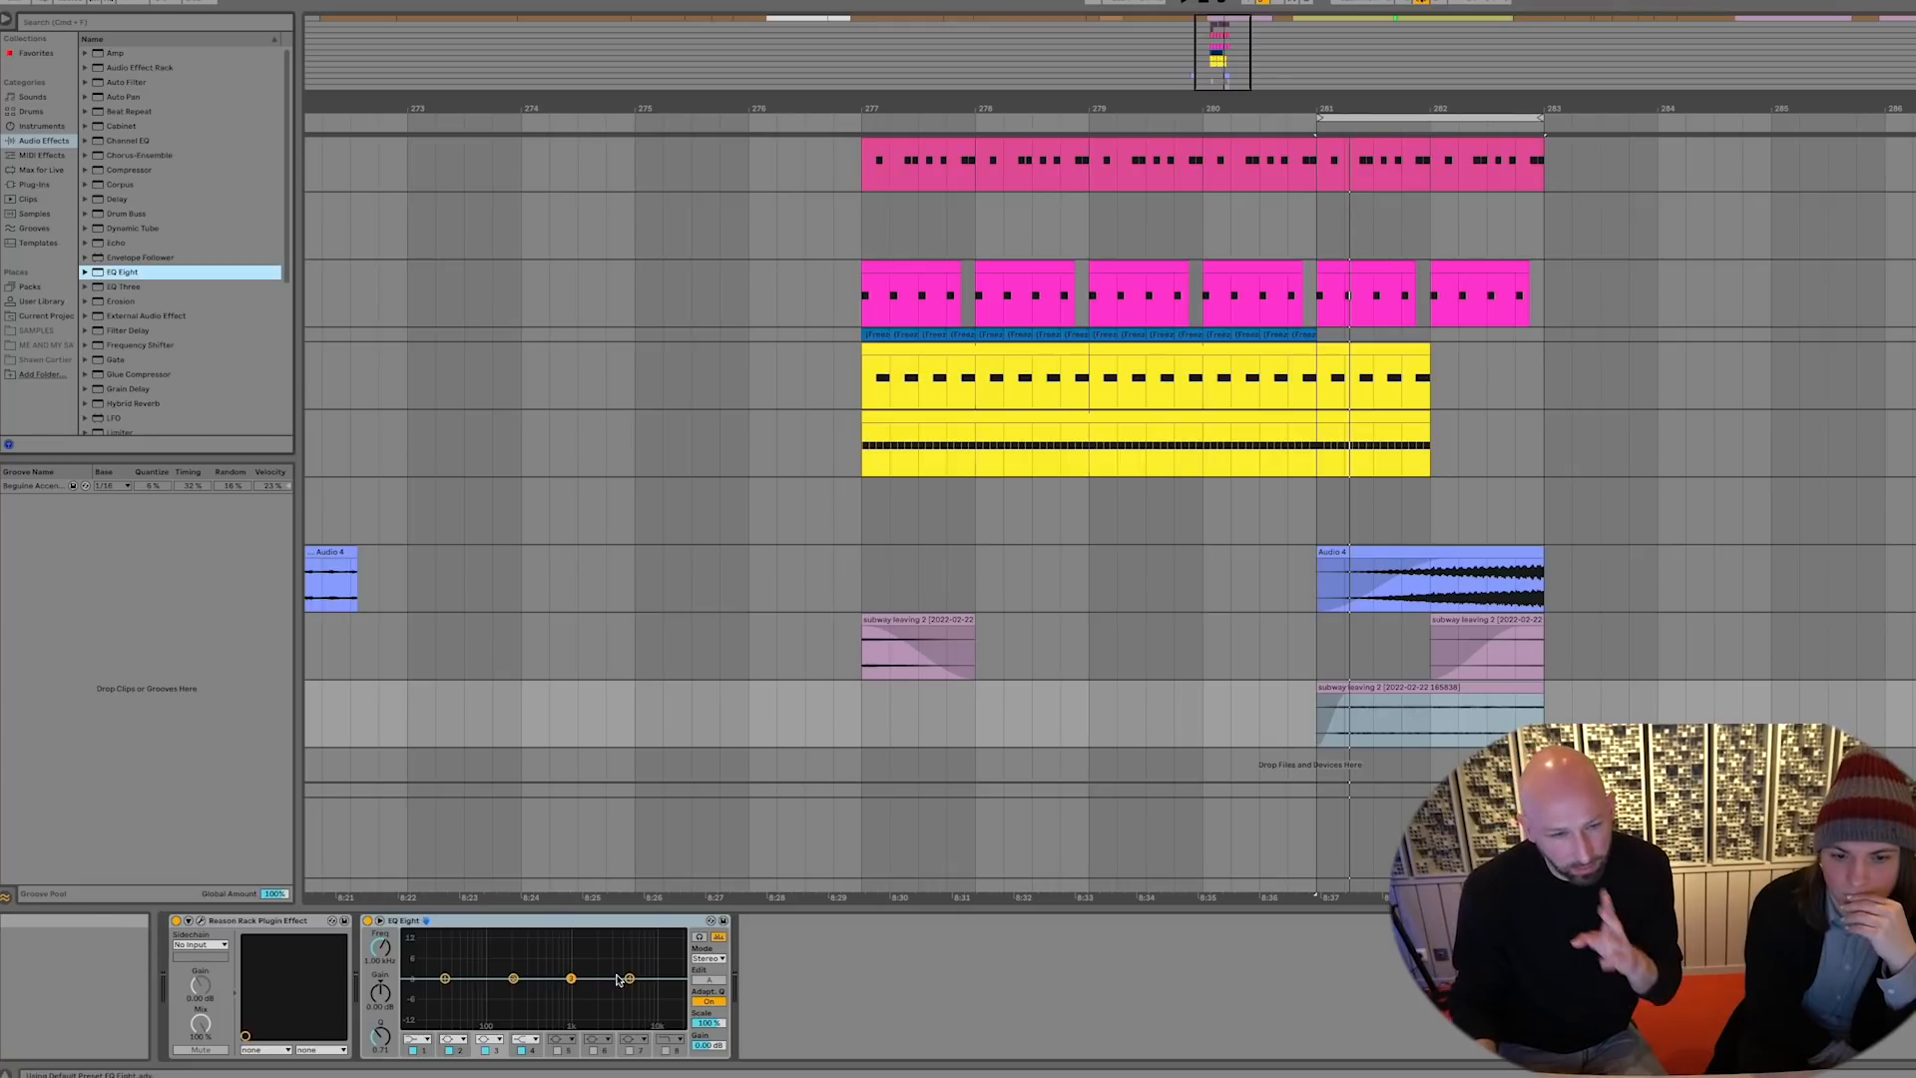
# Make EQ Eight's first band a low cut at about 527 Hz while listening, and extend the loop back to bar 277
pyautogui.click(416, 1038)
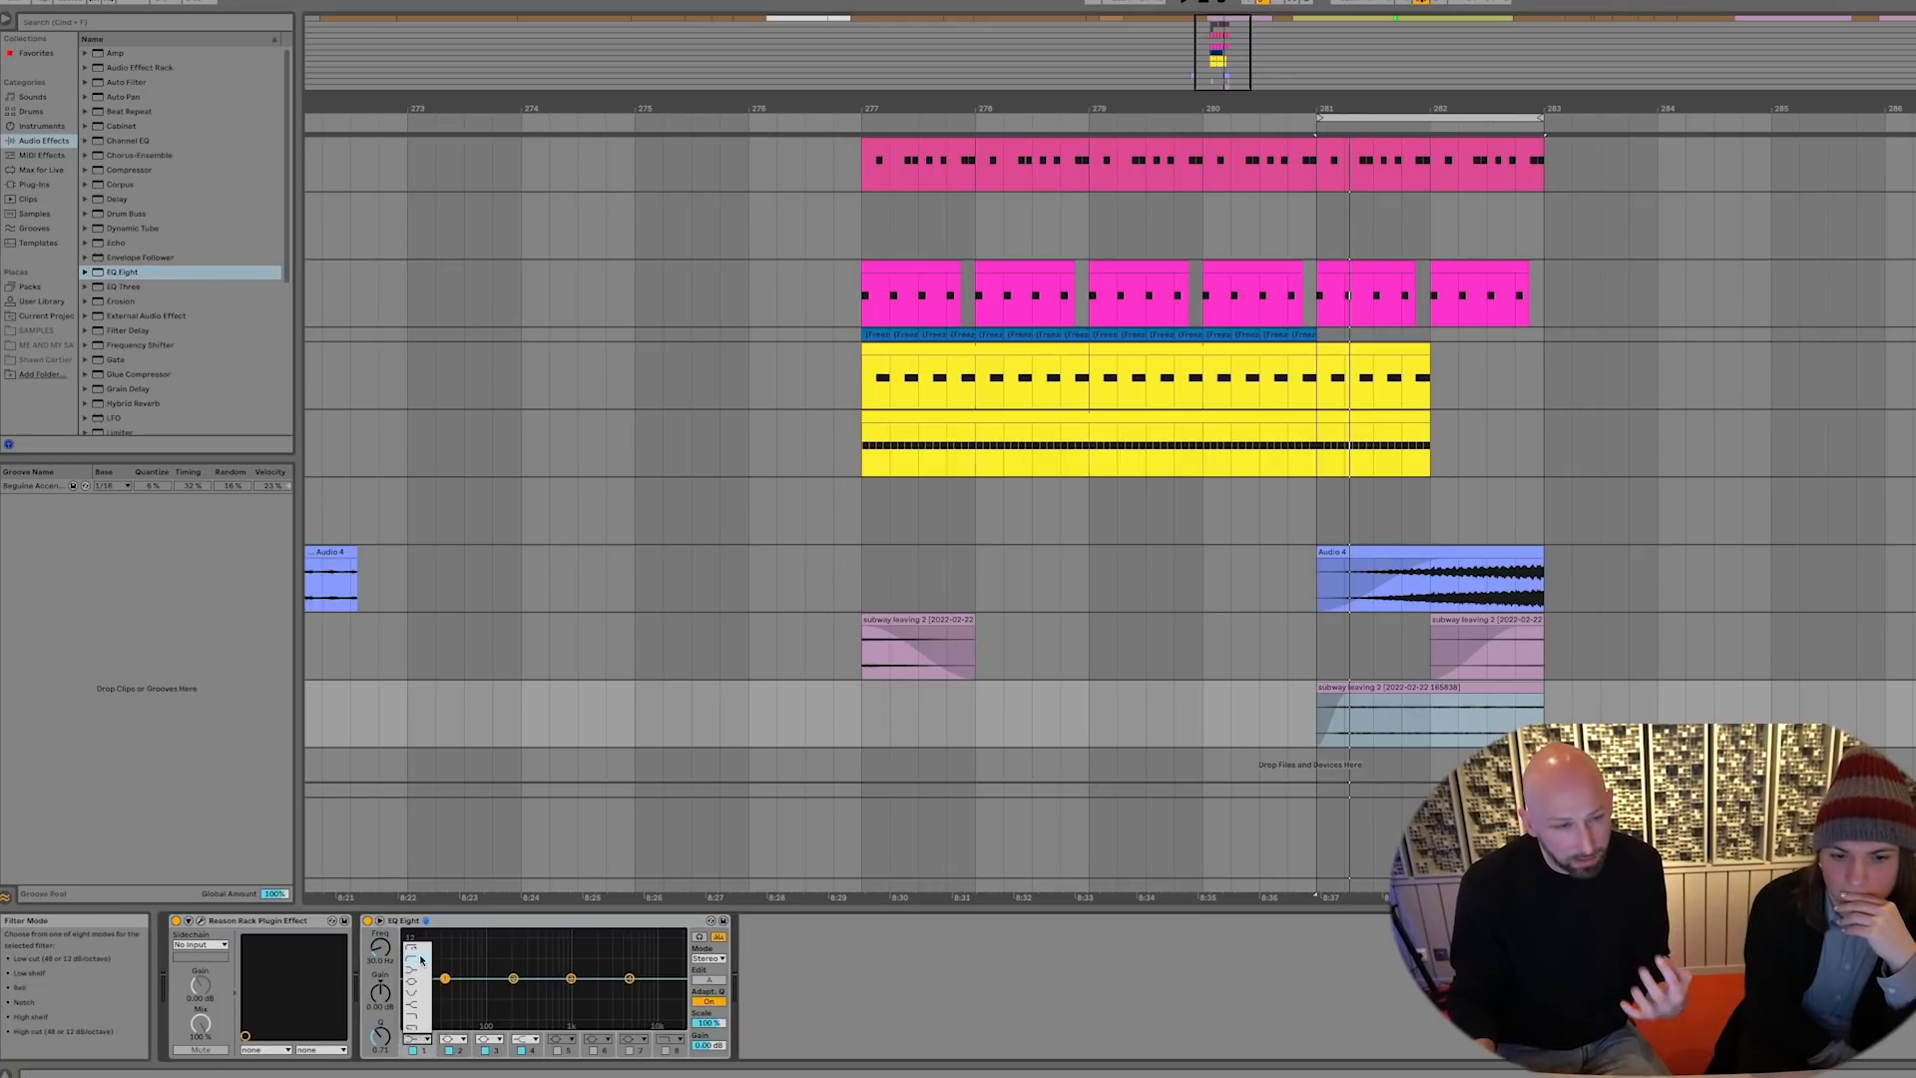
pyautogui.click(421, 960)
pyautogui.moveTo(570, 984); pyautogui.dragTo(540, 988)
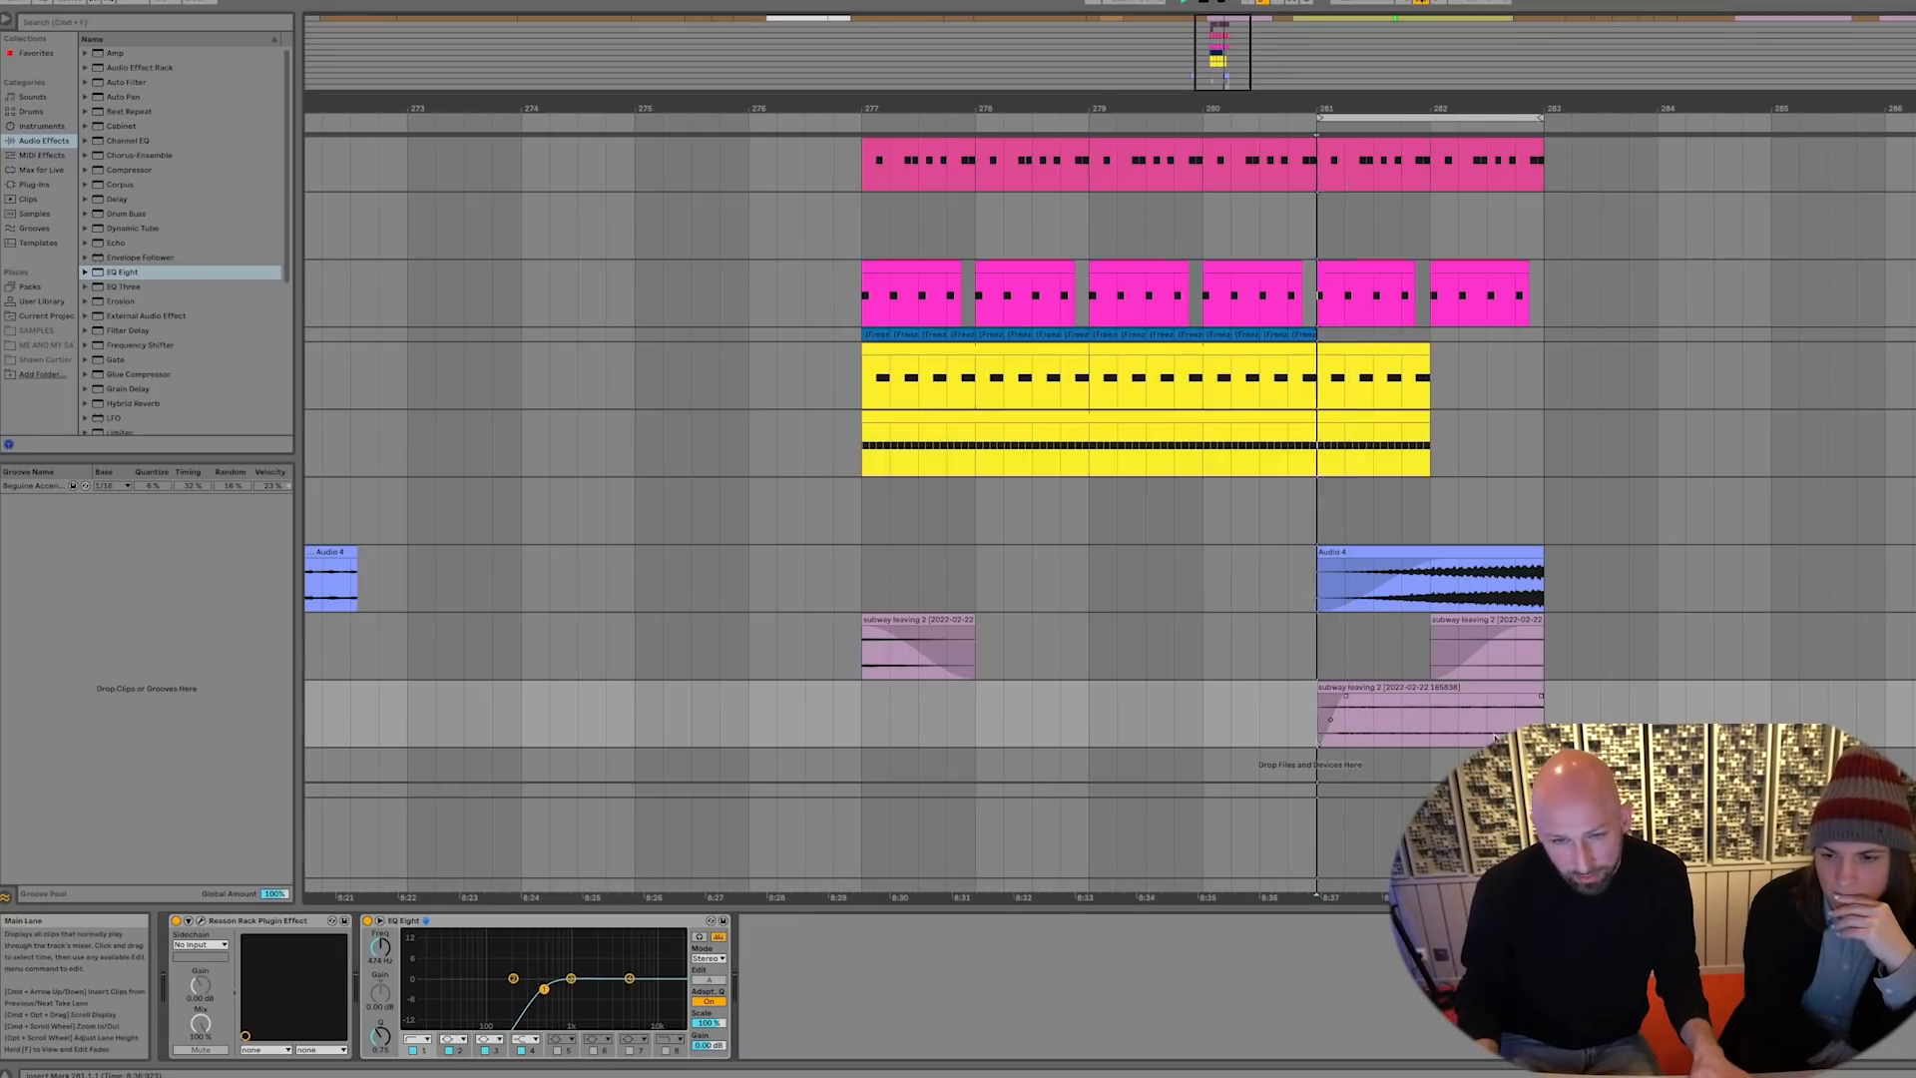
pyautogui.press('space')
pyautogui.moveTo(547, 995); pyautogui.dragTo(547, 990)
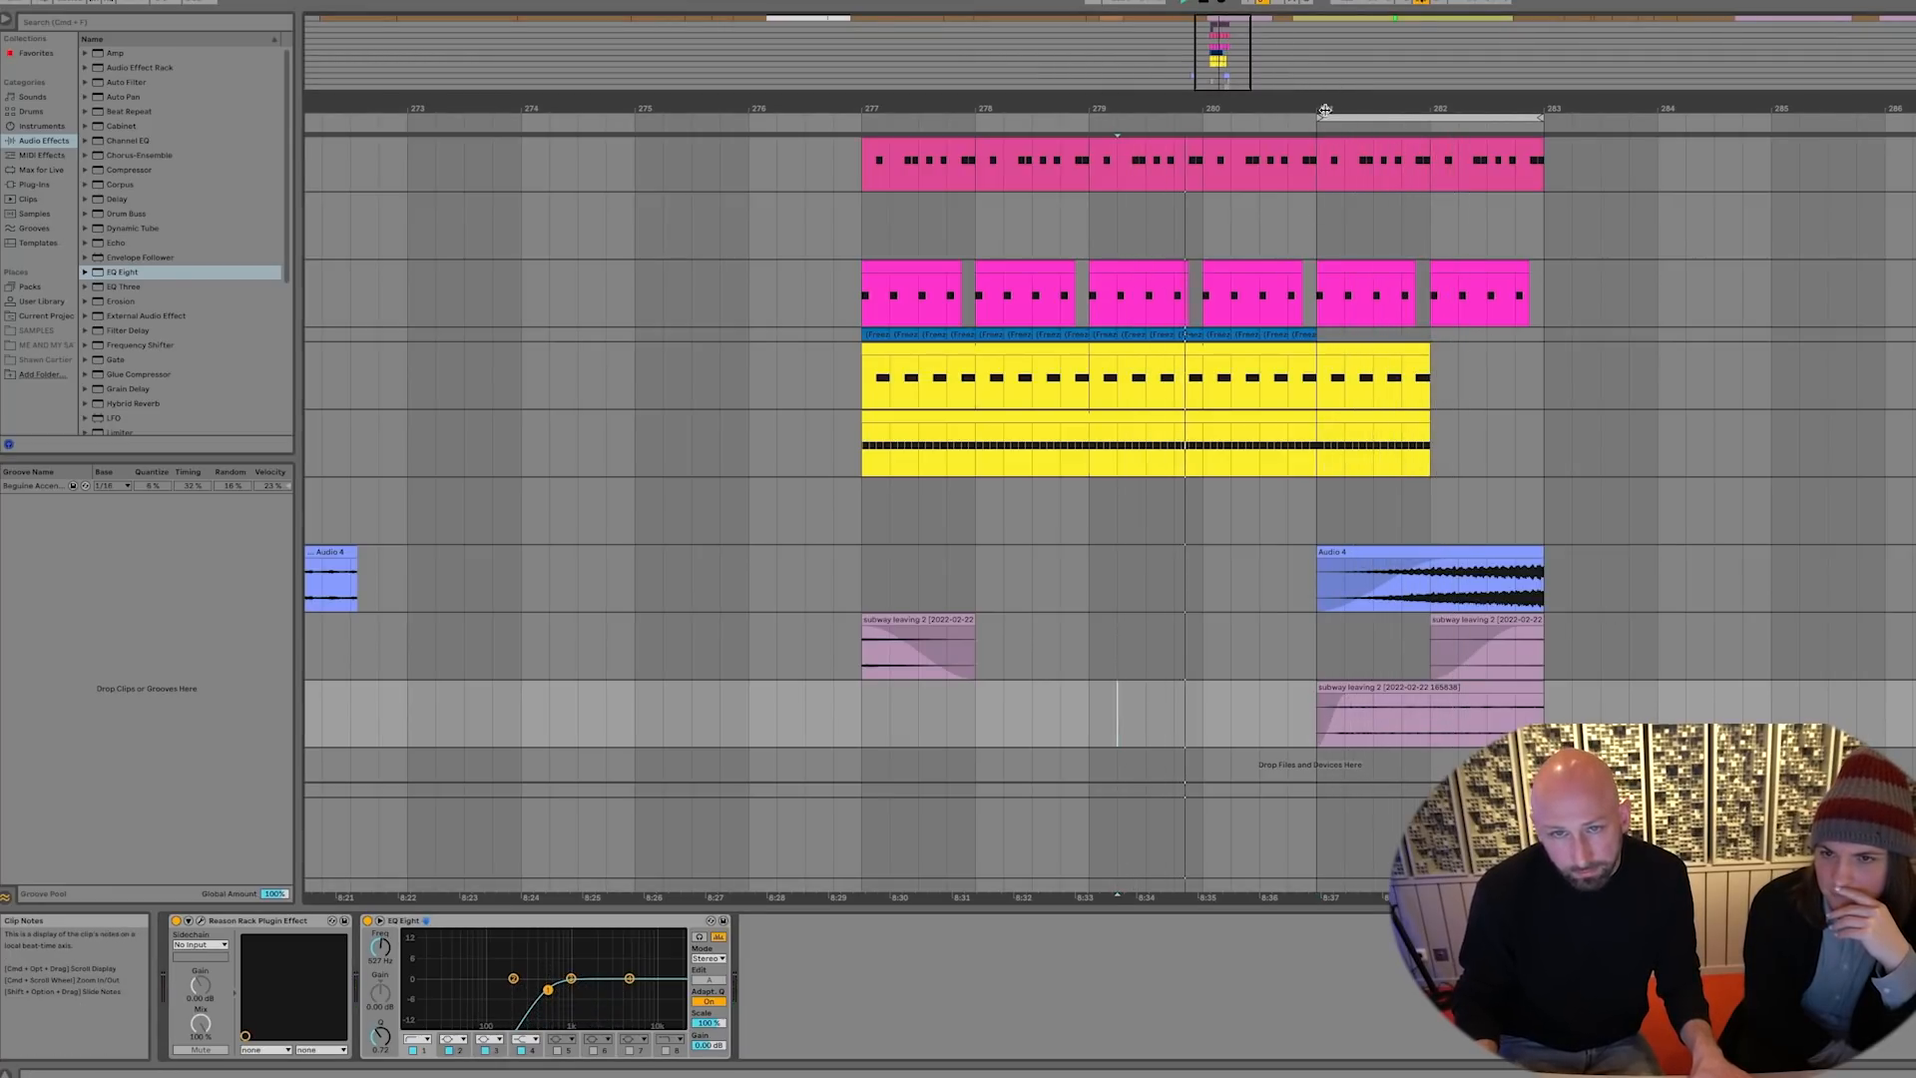
pyautogui.moveTo(1326, 127)
pyautogui.mouseDown()
pyautogui.moveTo(698, 124)
pyautogui.moveTo(864, 119)
pyautogui.mouseUp()
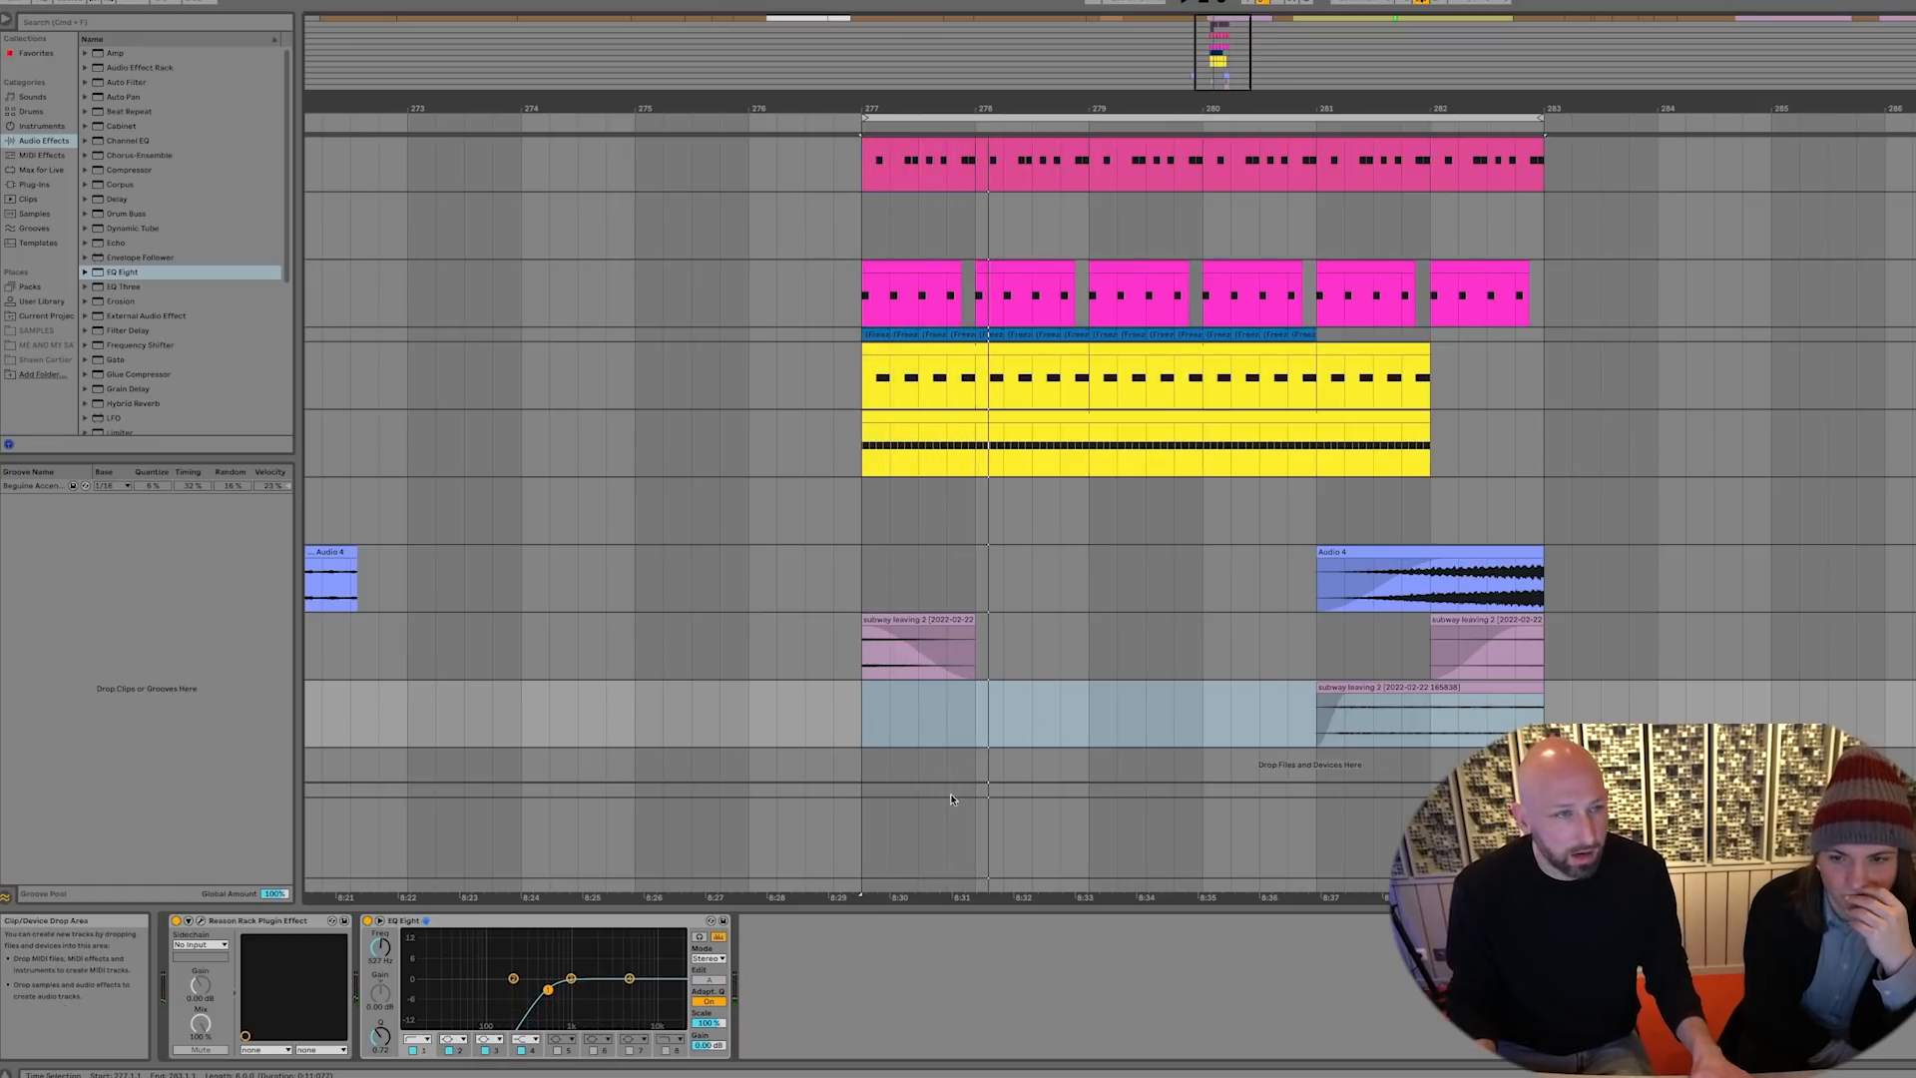
# Insert a Delay between the Reason Rack effect and EQ Eight, lower its dry/wet mix and raise its feedback to about 74%
pyautogui.moveTo(112, 200); pyautogui.dragTo(409, 968)
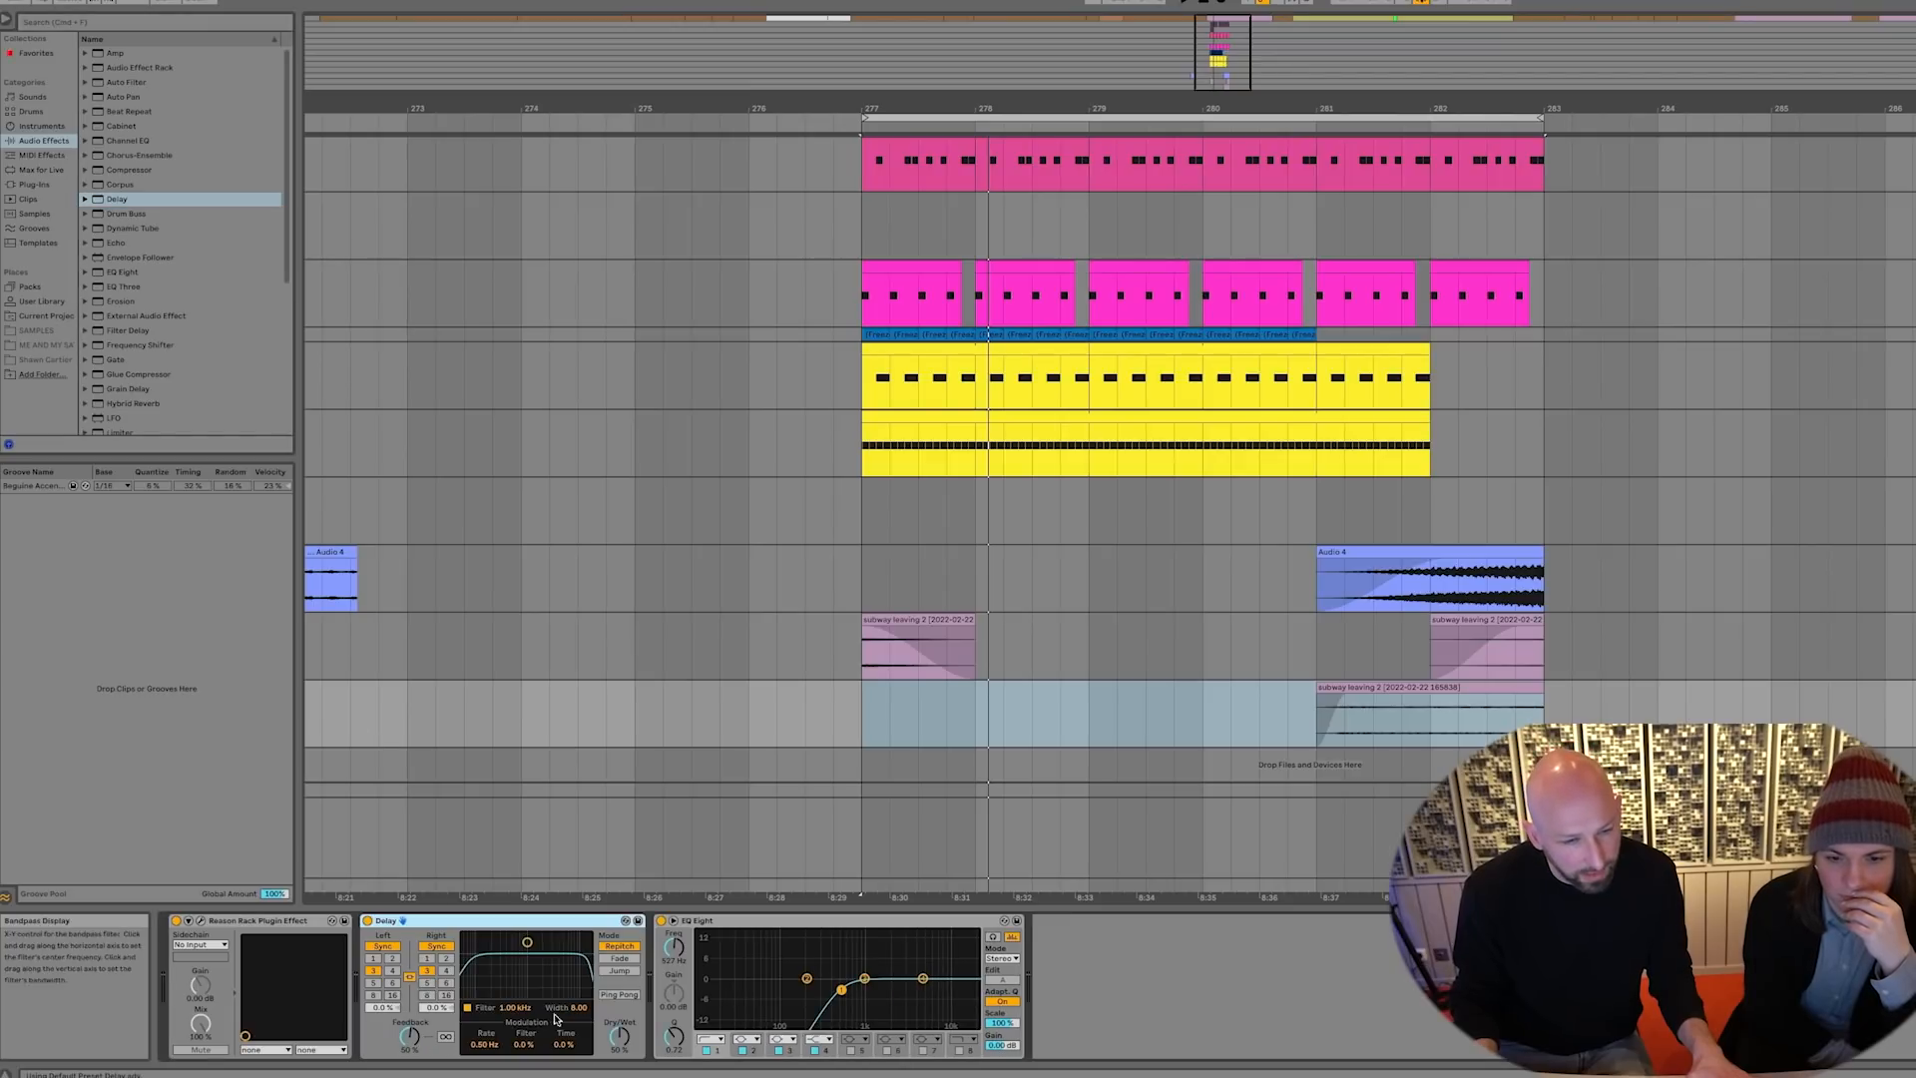
pyautogui.moveTo(621, 1040); pyautogui.dragTo(621, 1052)
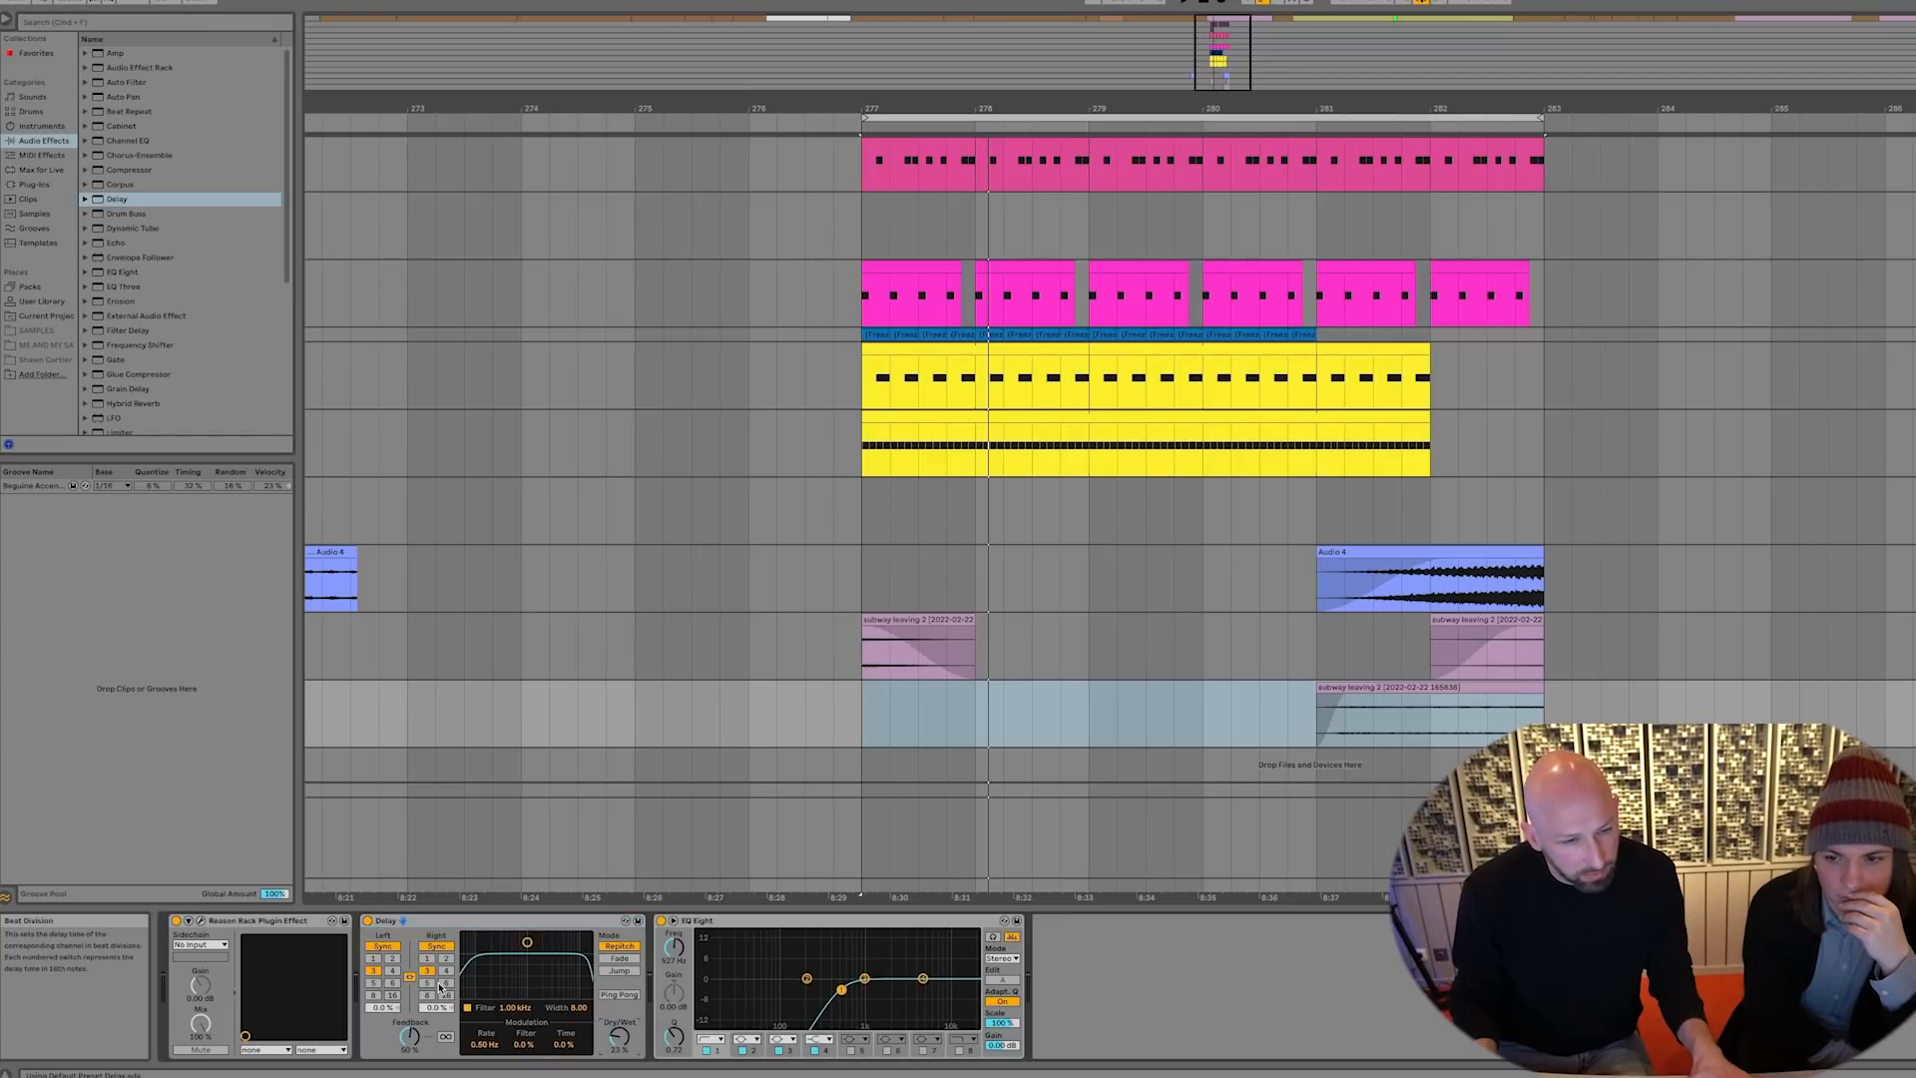
pyautogui.moveTo(409, 1036); pyautogui.dragTo(409, 1023)
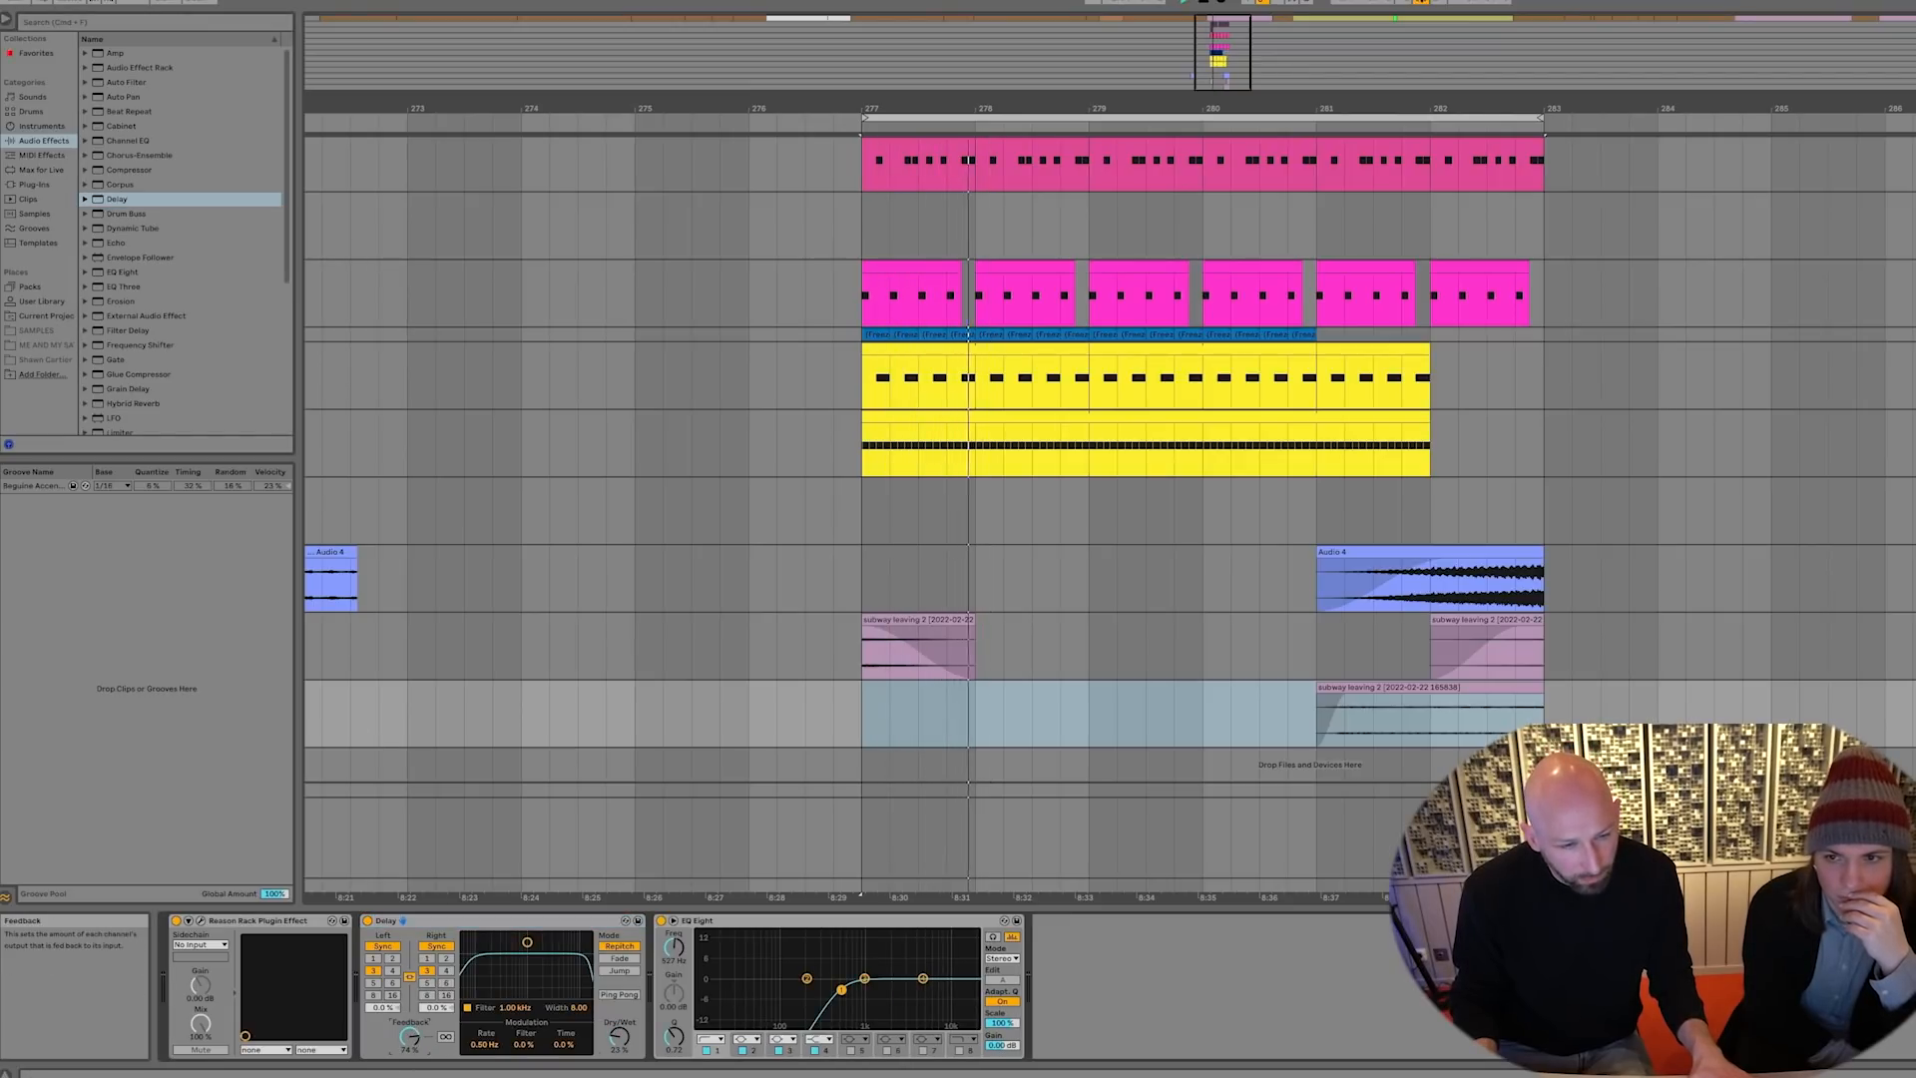
# Audition the subway transition from bar 281 and lengthen its clip's fade-in to cover most of the clip
pyautogui.click(1287, 697)
pyautogui.click(1300, 705)
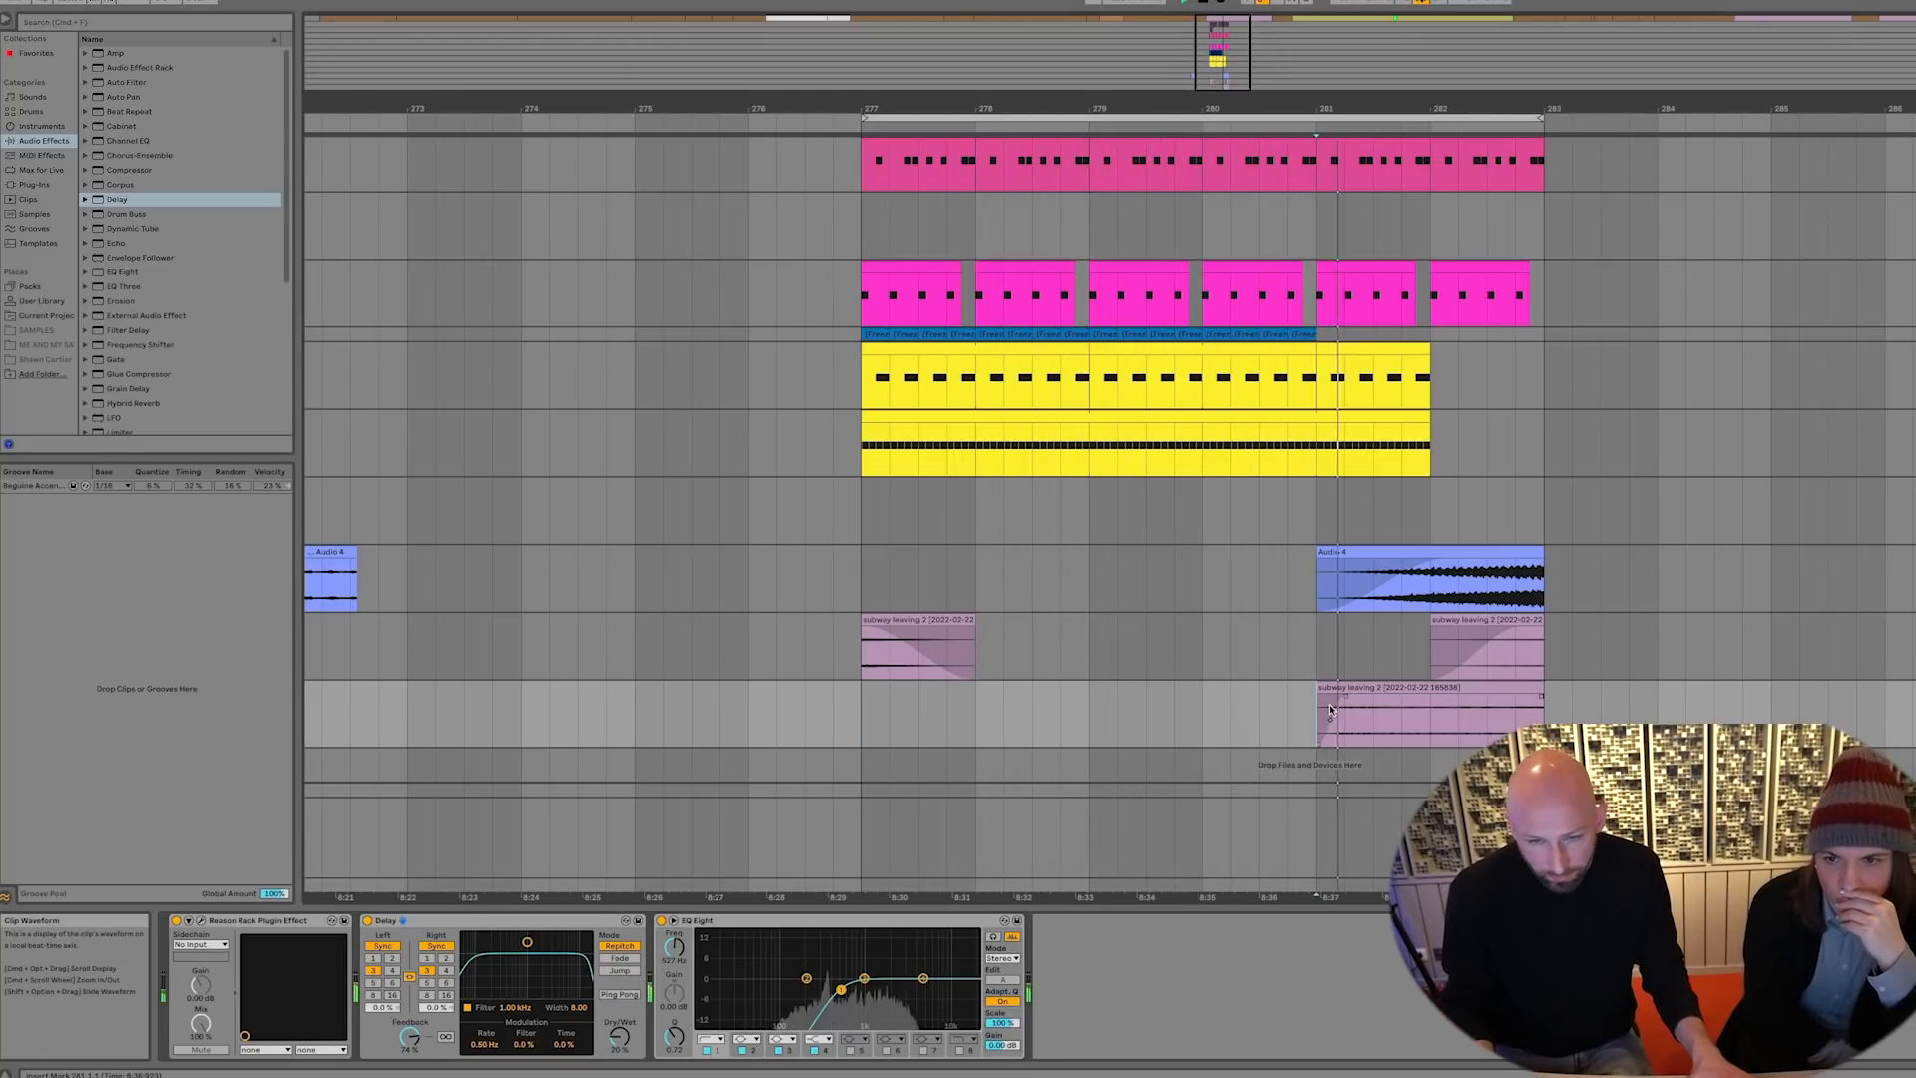
pyautogui.moveTo(1319, 697); pyautogui.dragTo(1513, 695)
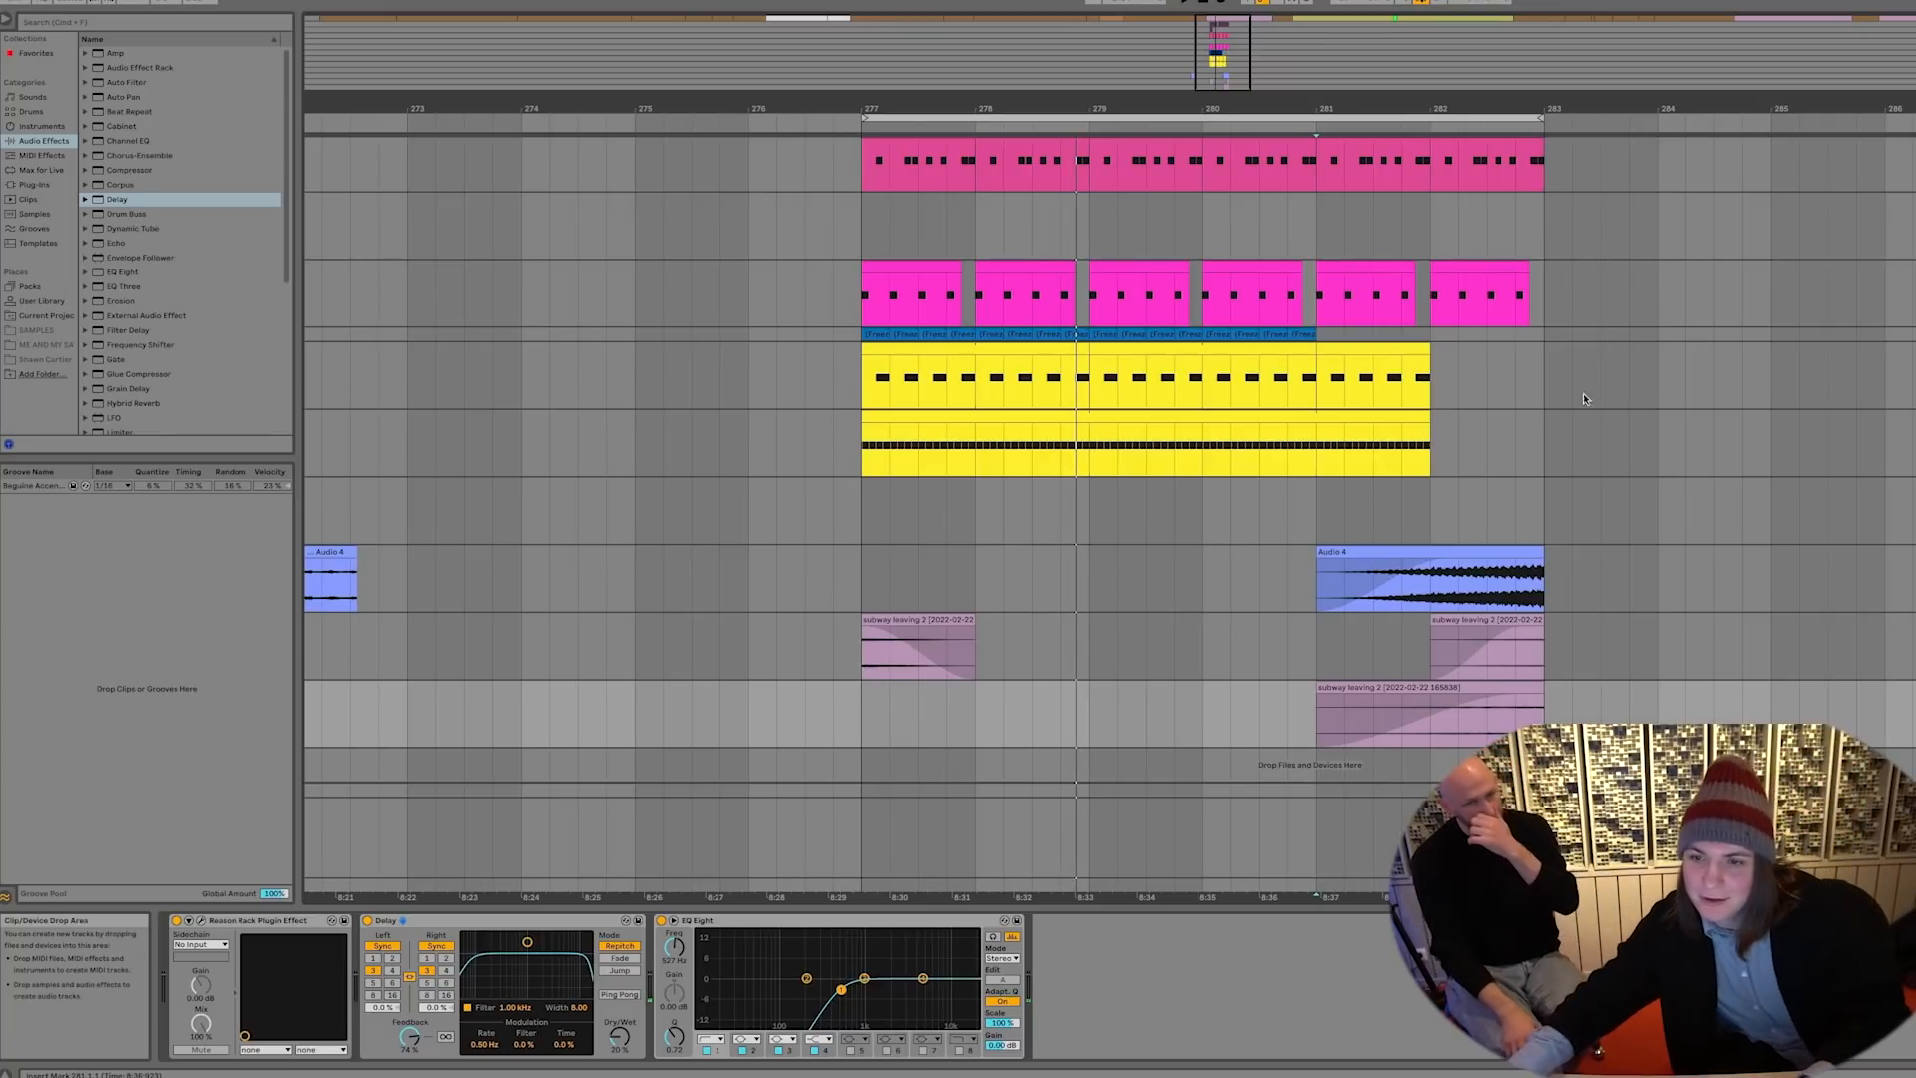
# Unfold the blue frozen audio track and move its last clip to the final half beat before bar 283, trimmed to end there
pyautogui.click(1912, 334)
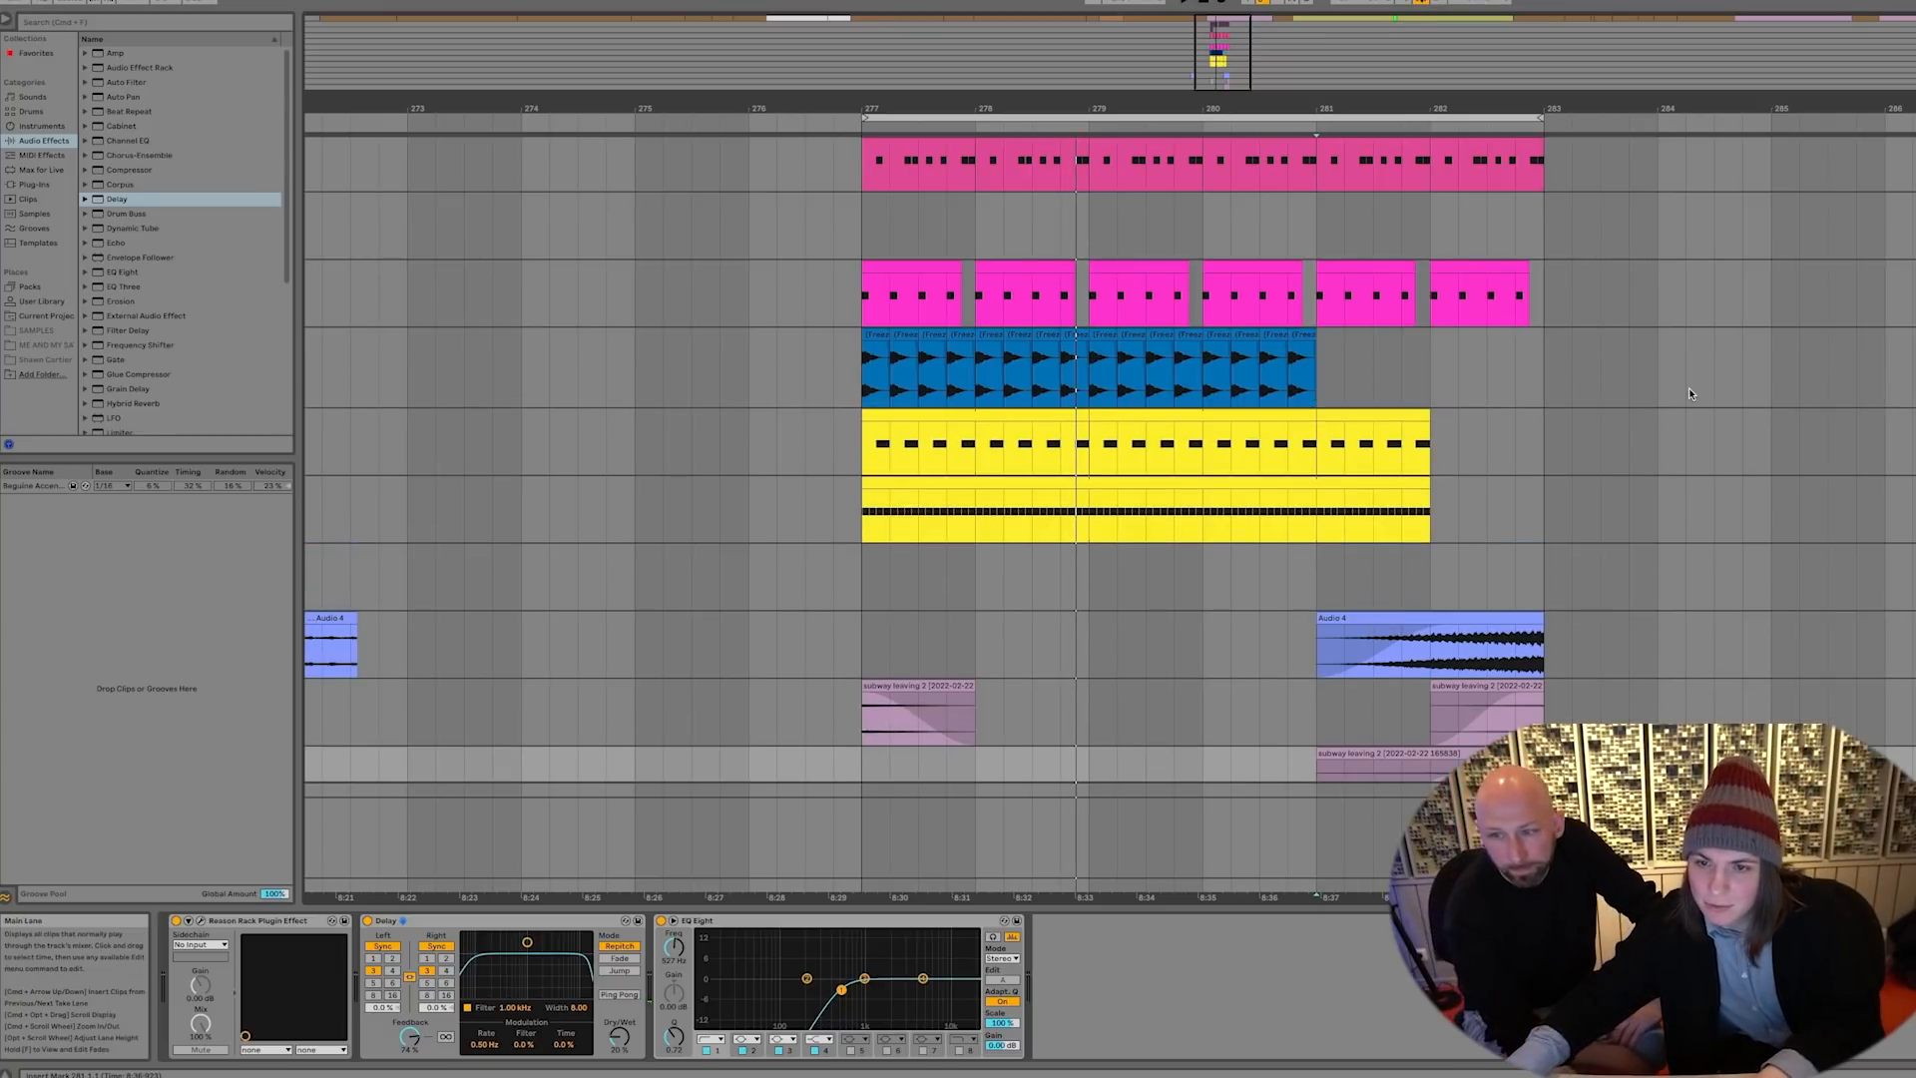
pyautogui.click(1305, 333)
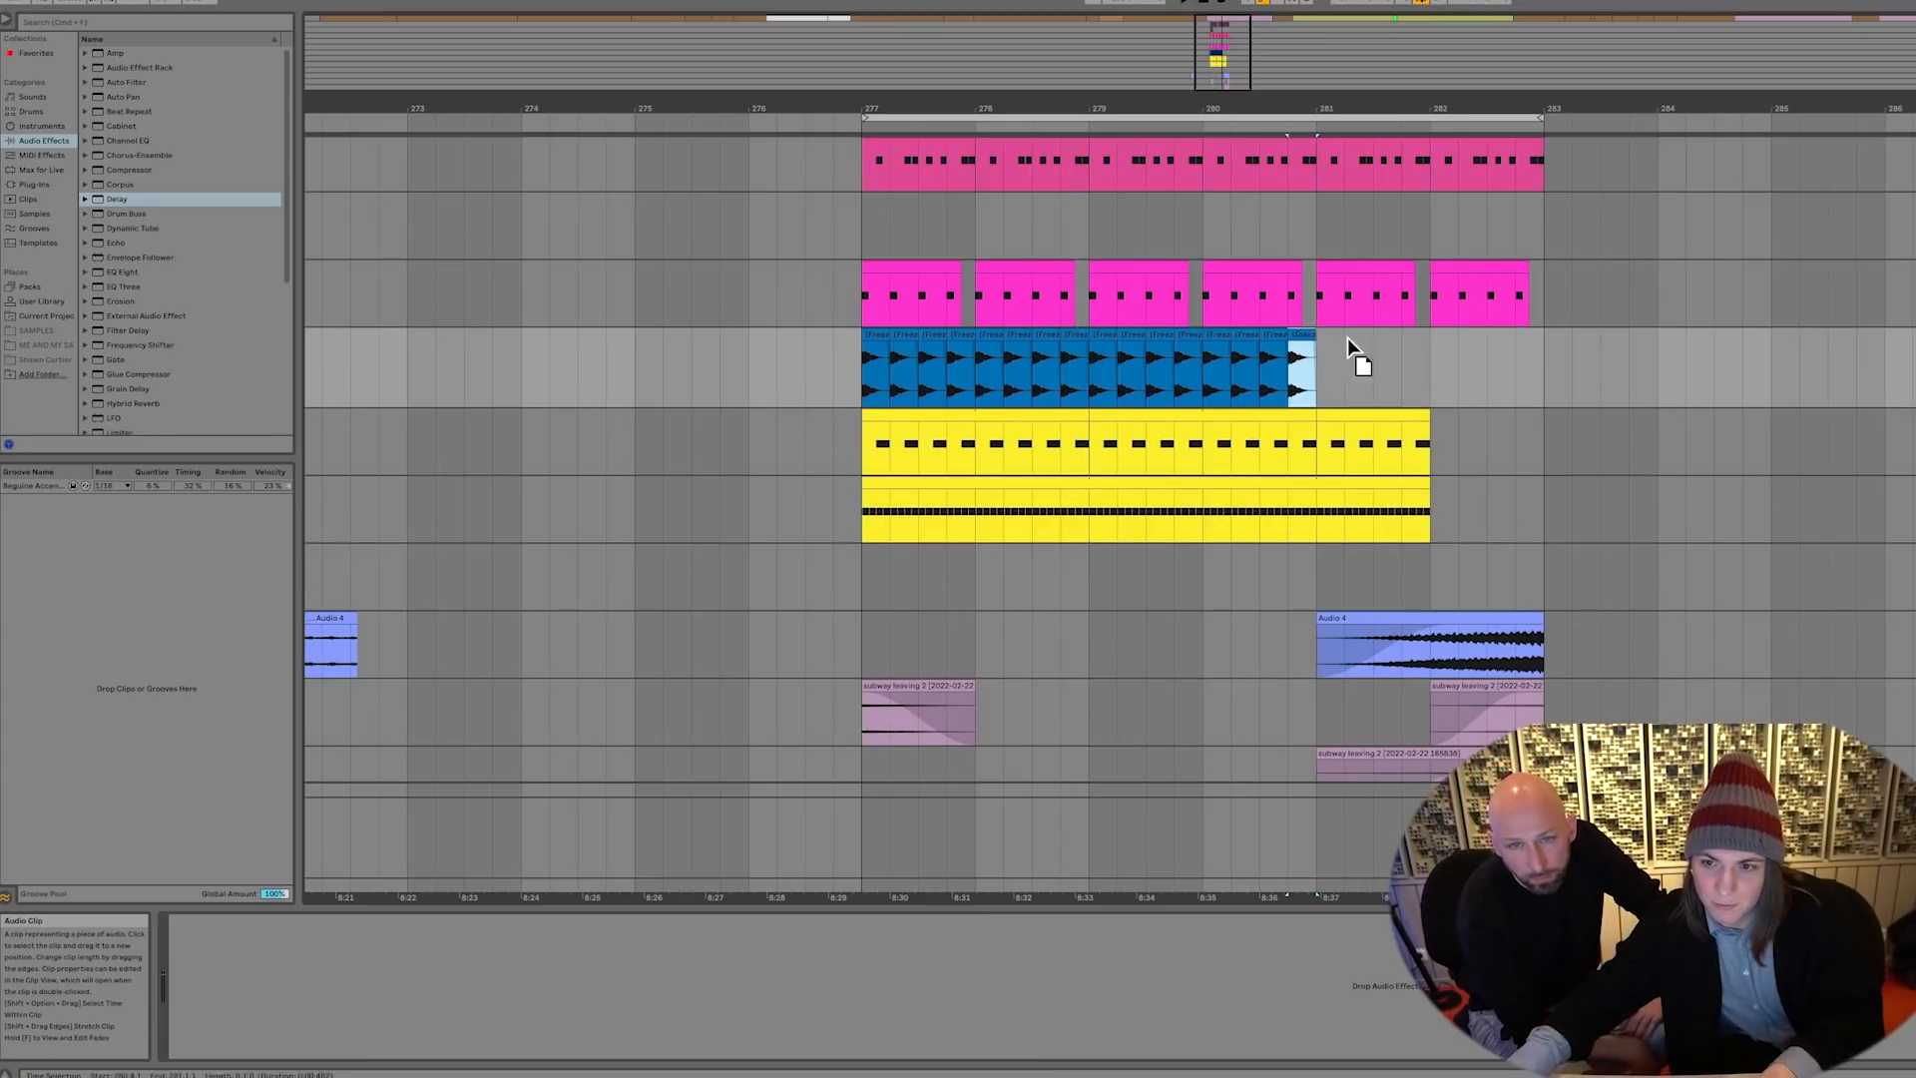
pyautogui.scroll(5, 1556, 370)
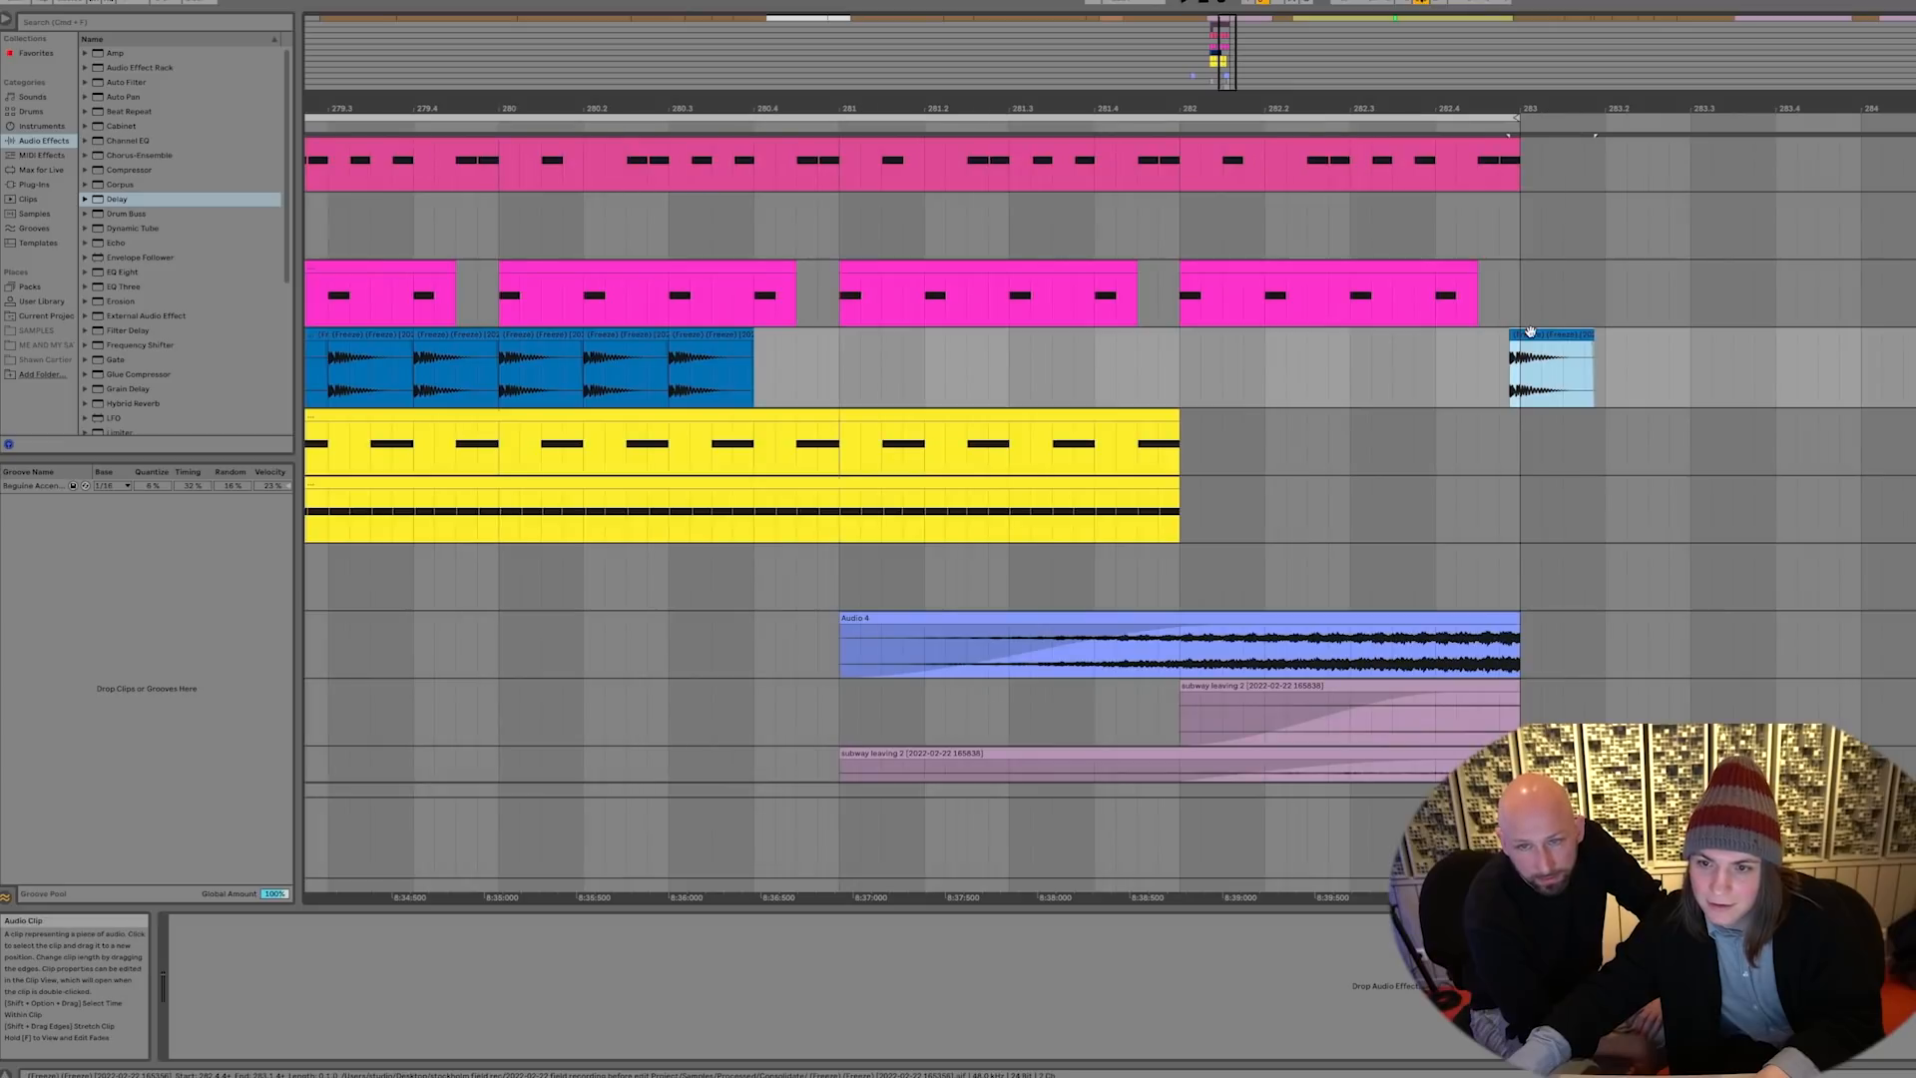
pyautogui.moveTo(1527, 339); pyautogui.dragTo(1495, 335)
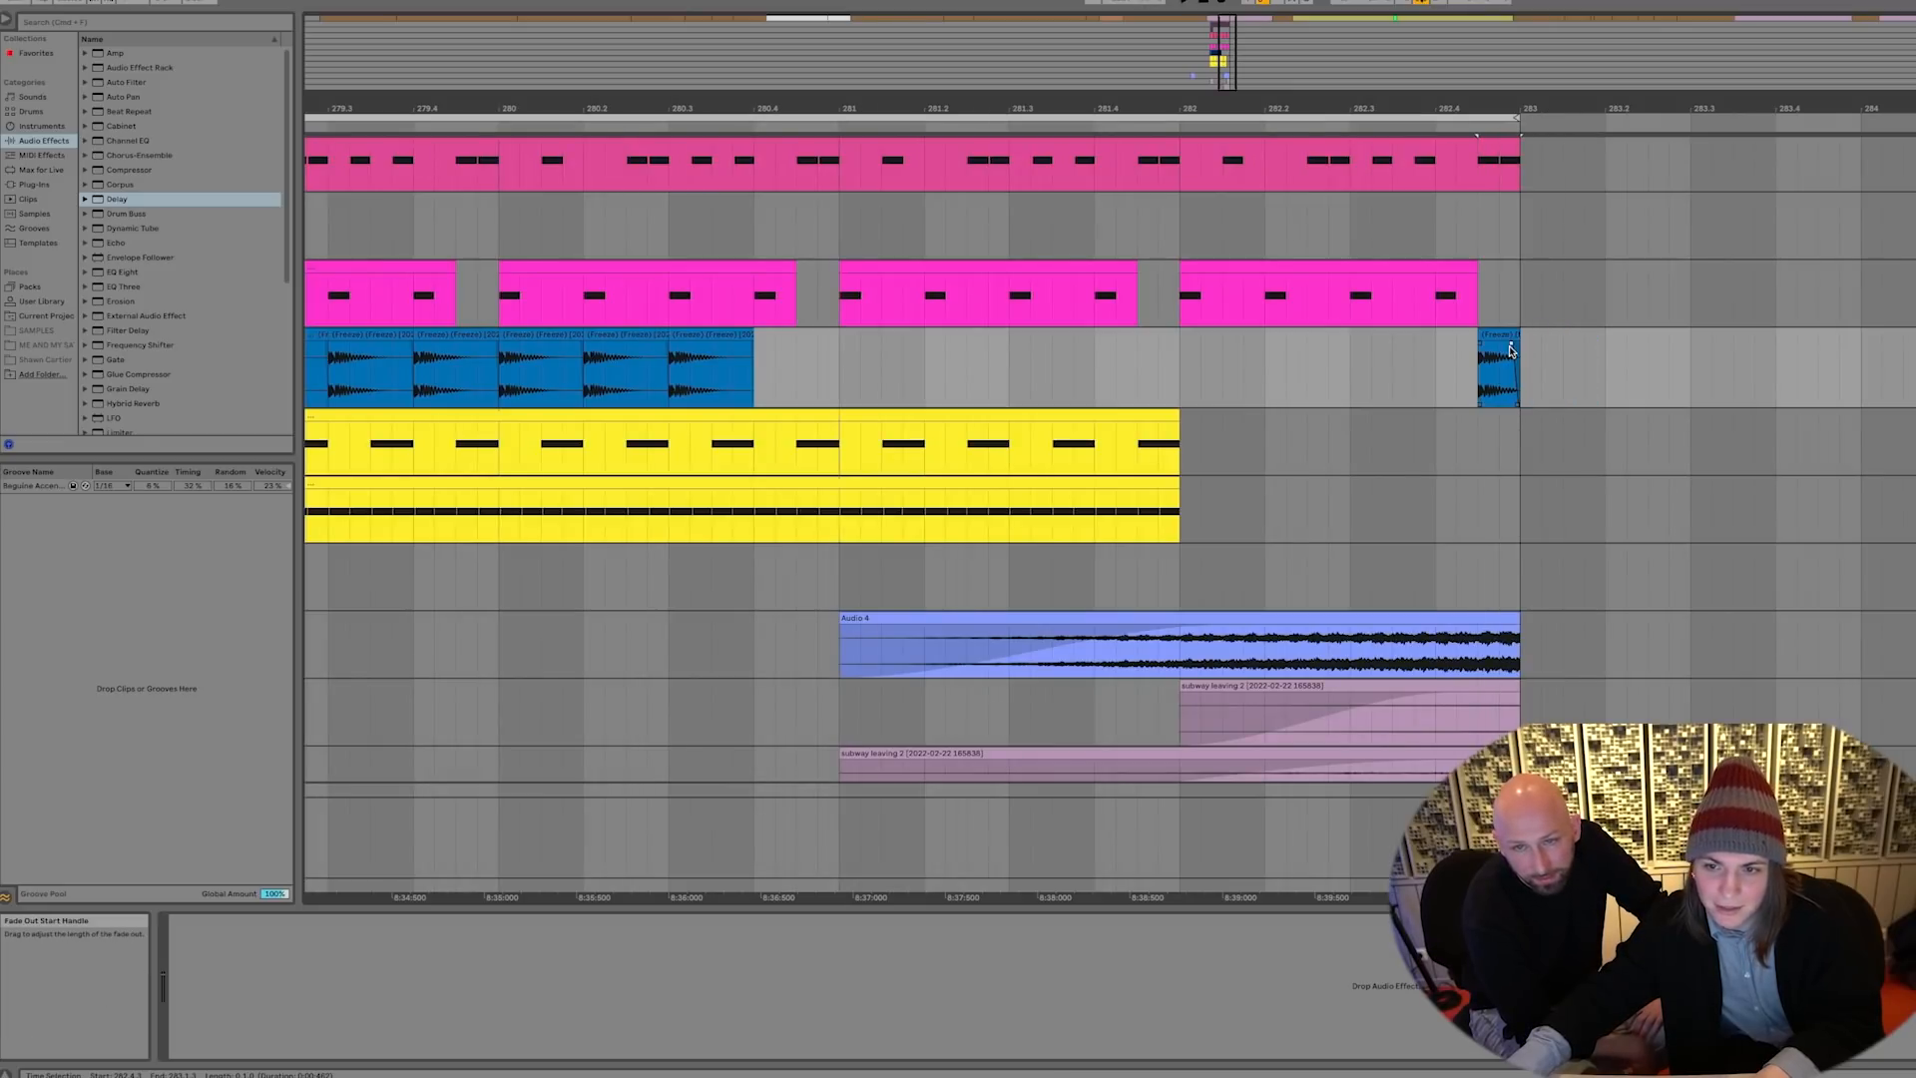
# Play the arrangement from bar 281 to hear the moved blue clip leading back into the loop
pyautogui.click(880, 382)
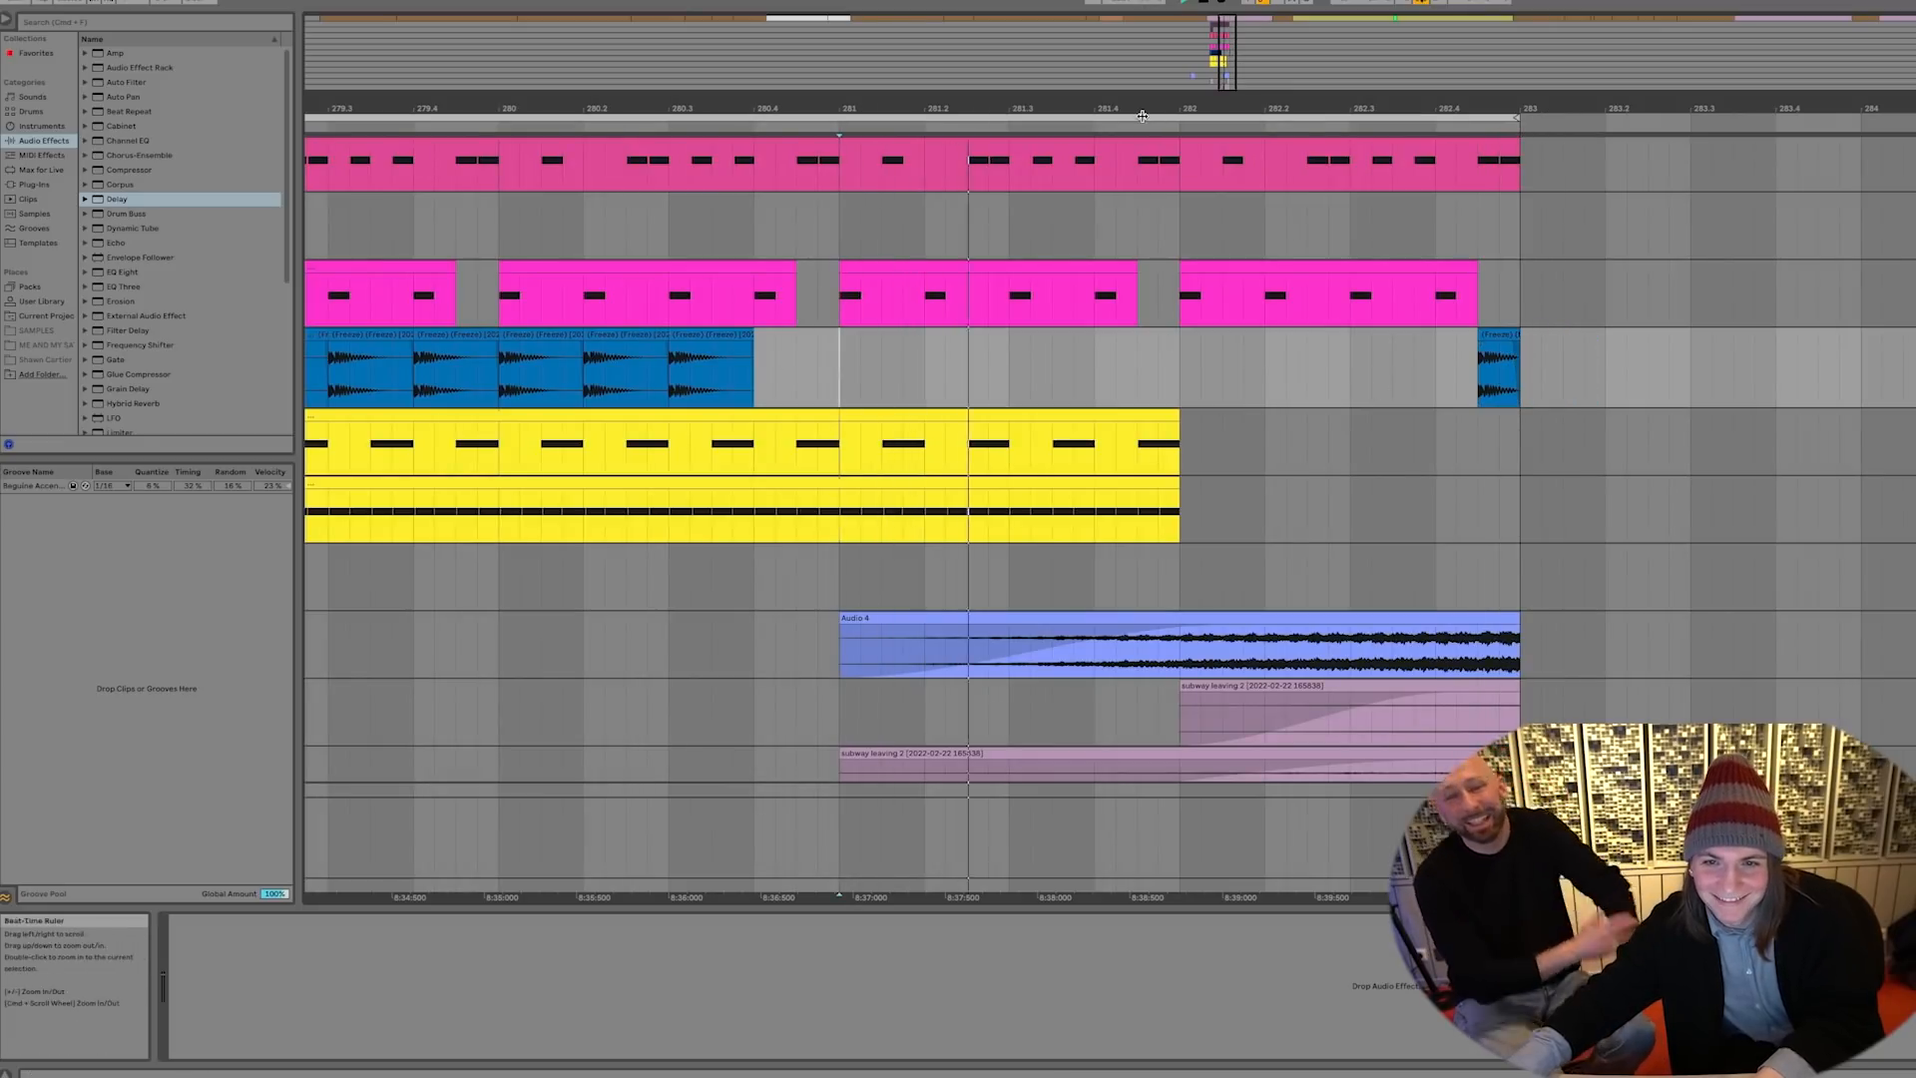
pyautogui.scroll(-5, 1177, 175)
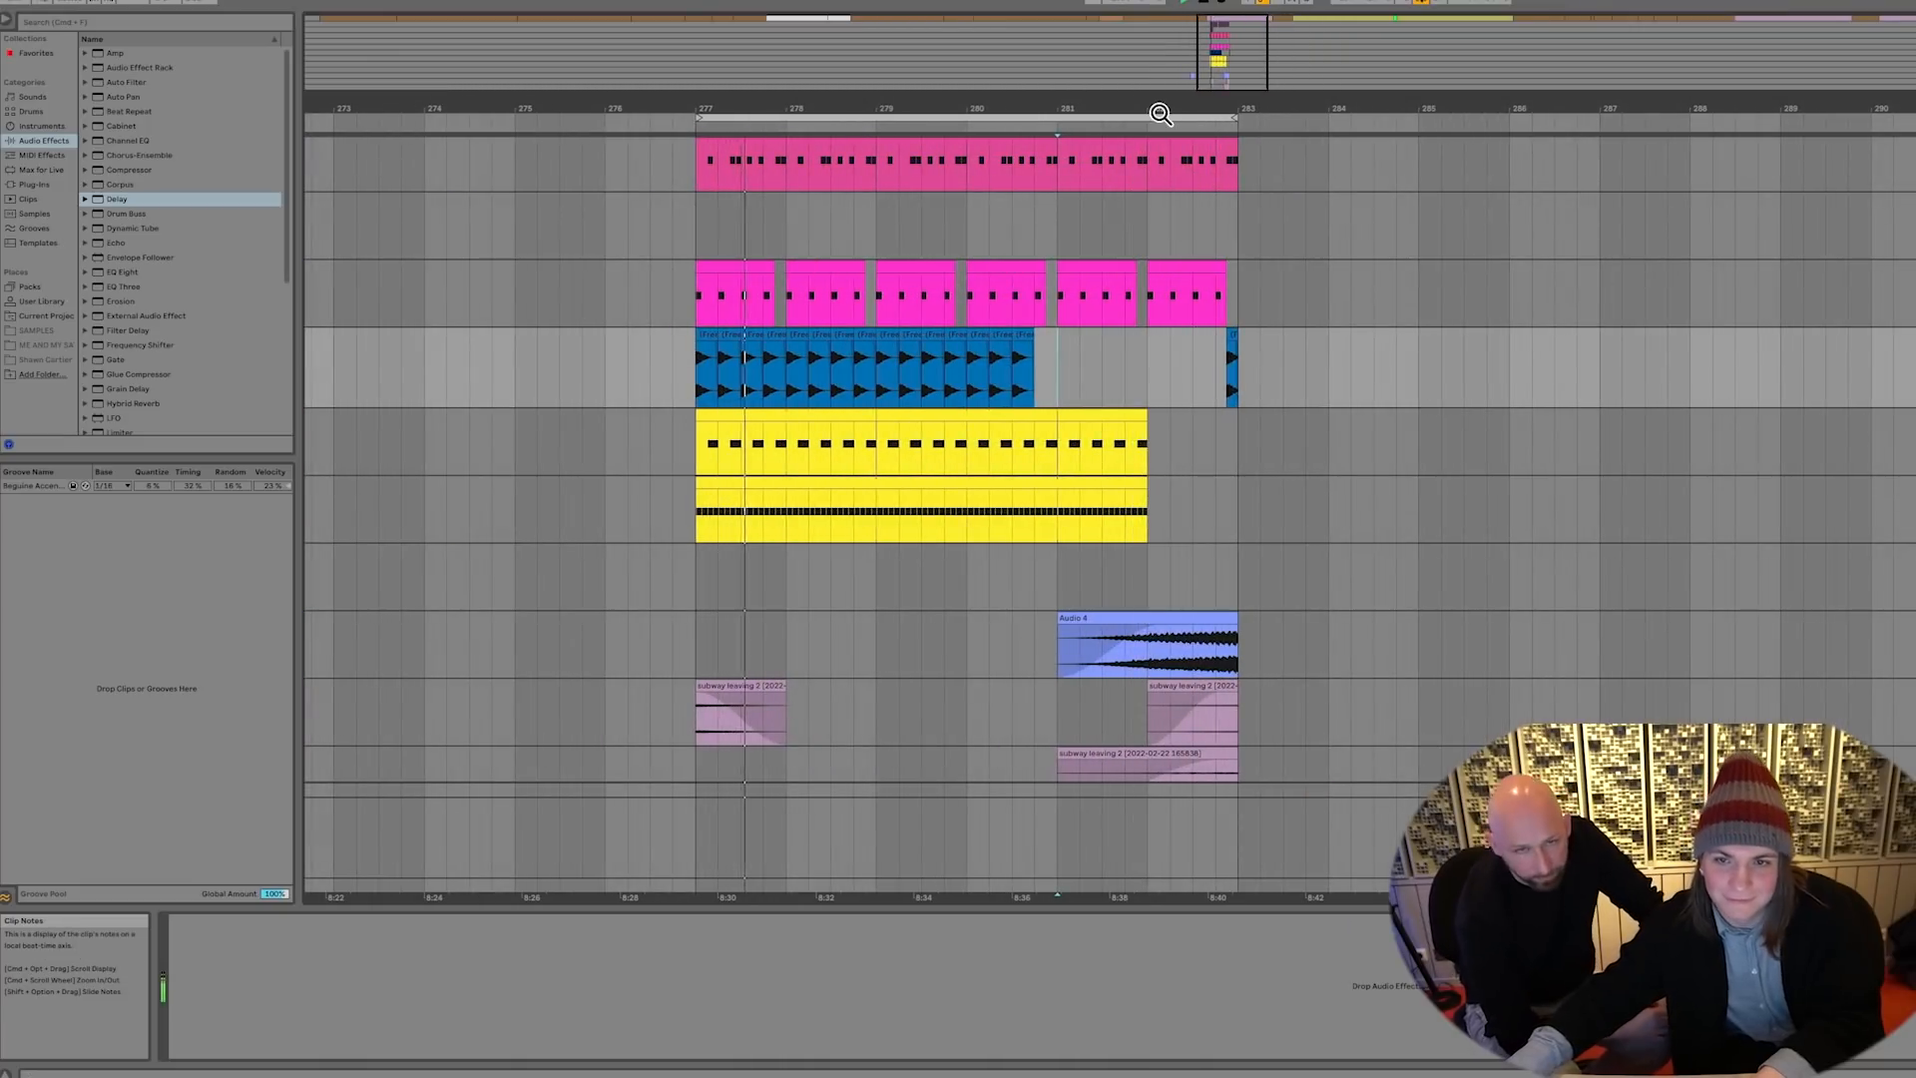
pyautogui.moveTo(1158, 109); pyautogui.dragTo(1153, 86)
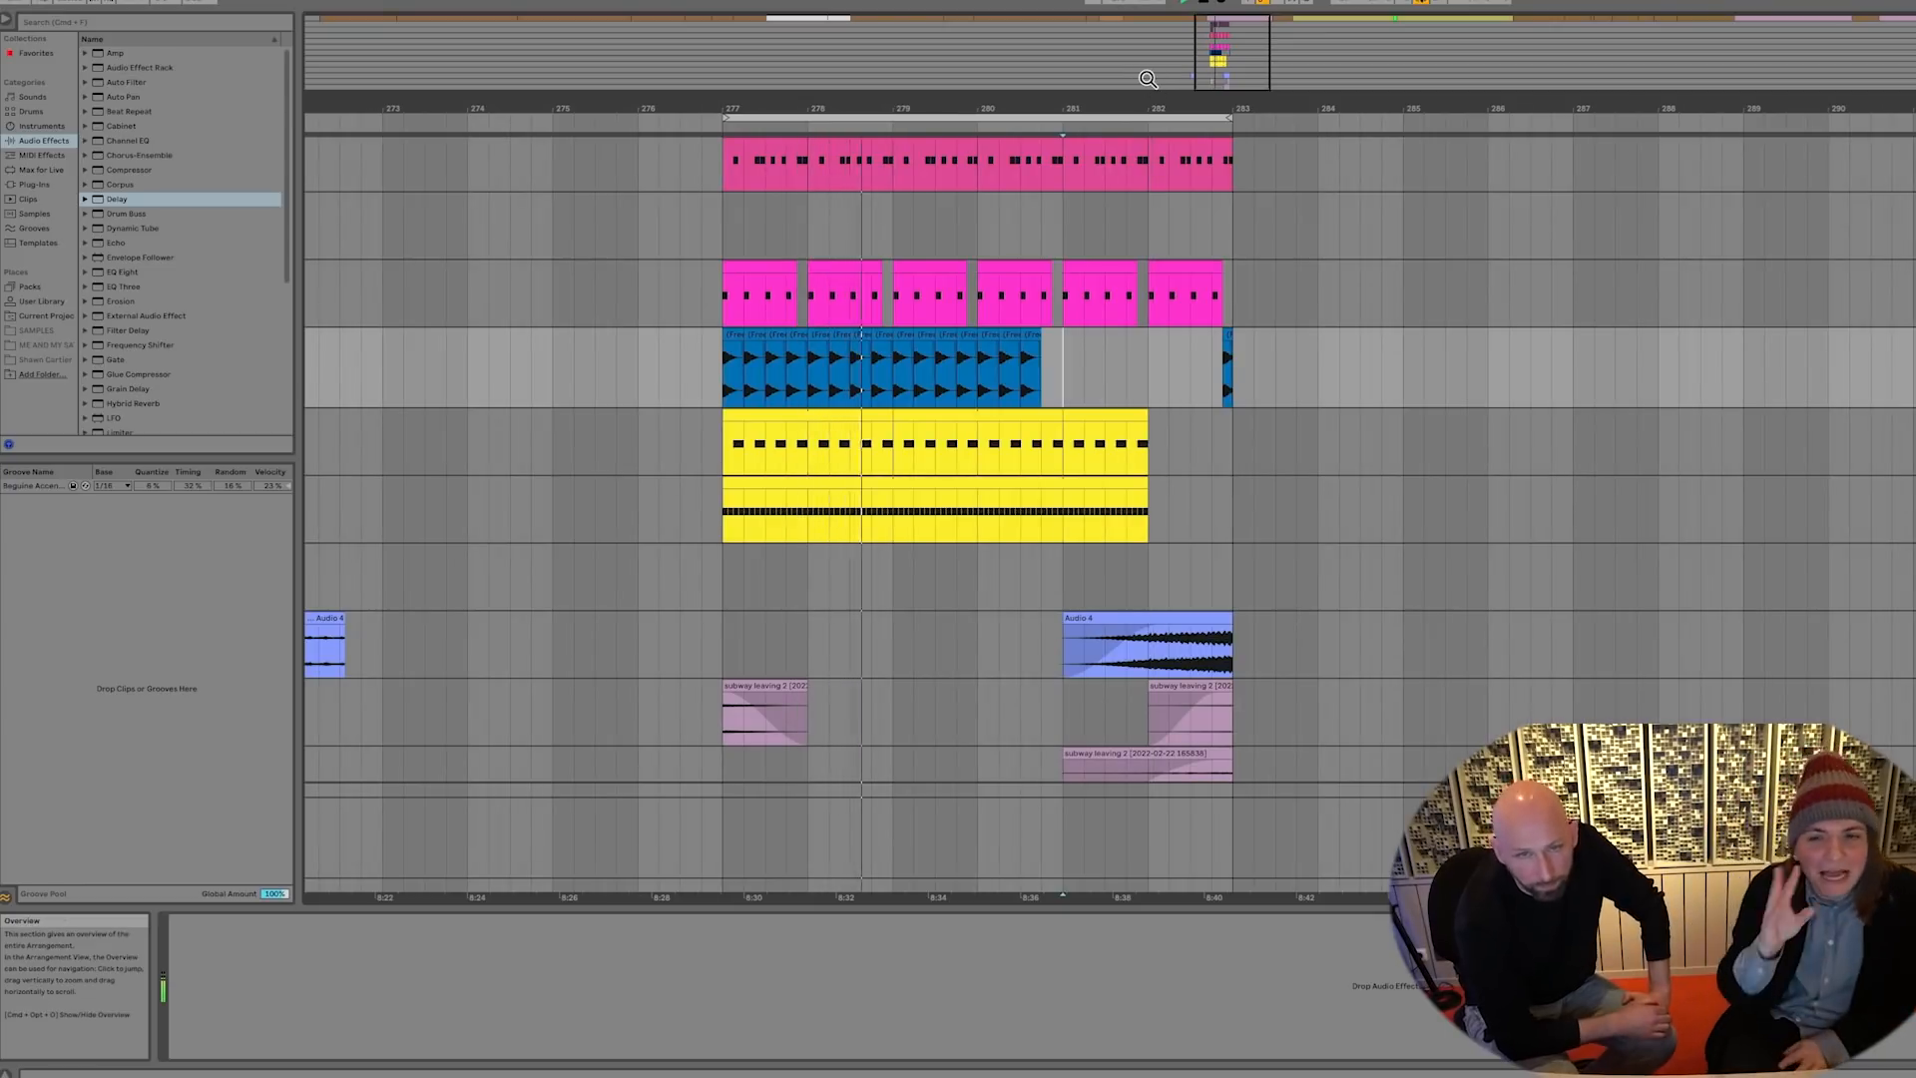